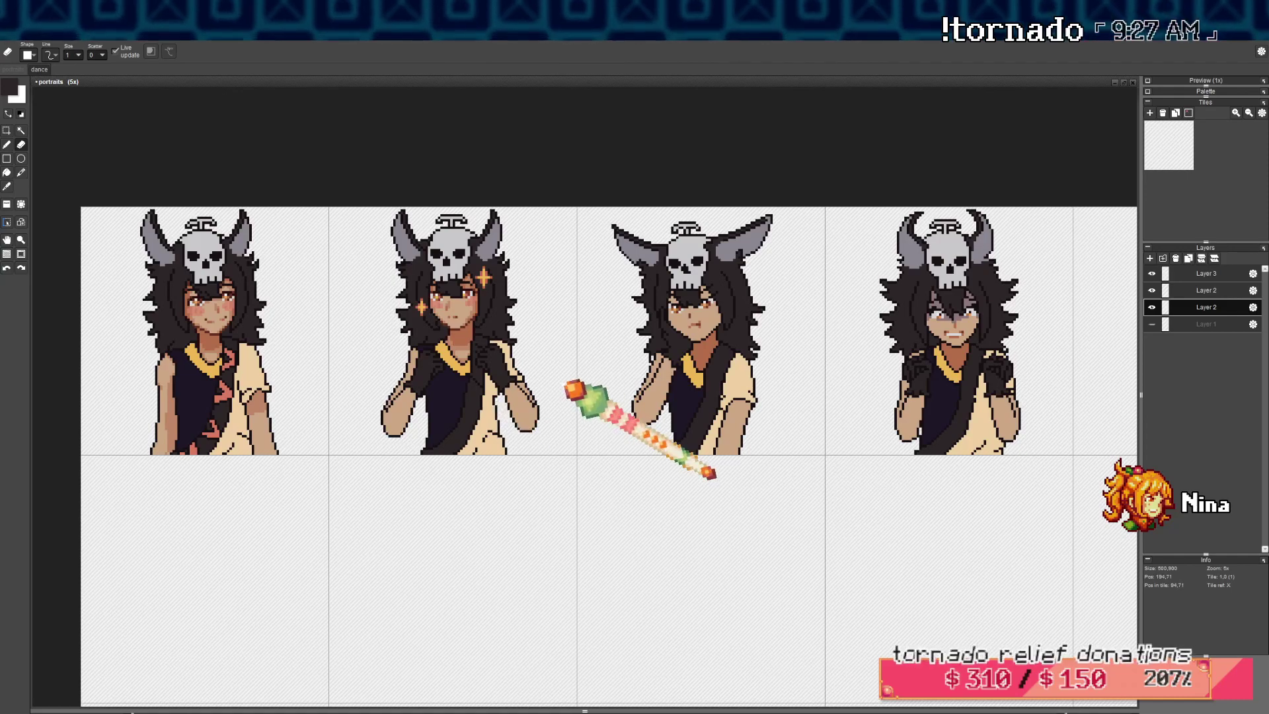
# Paint a darker brown shadow on the first portrait's bare forearm, directly under the cream sleeve, with the Pen tool
pyautogui.moveTo(600, 404); pyautogui.dragTo(567, 362)
pyautogui.scroll(-1, 552, 361)
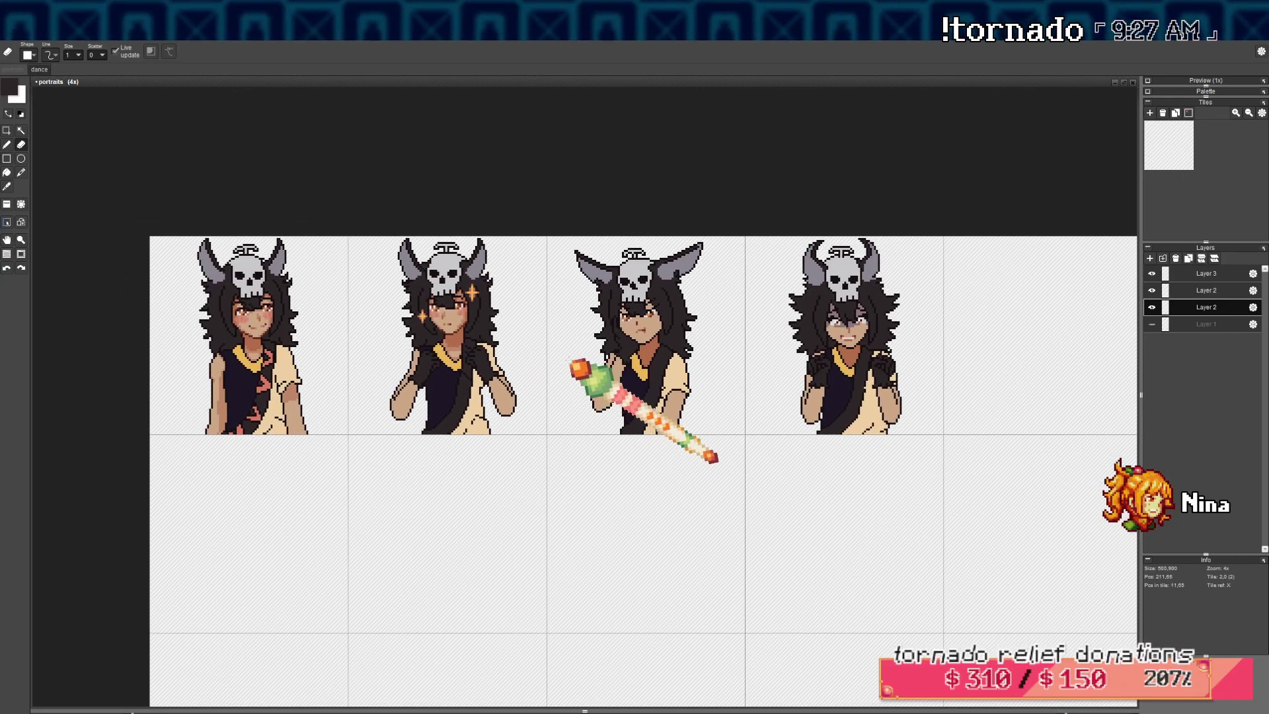
pyautogui.moveTo(466, 355); pyautogui.dragTo(491, 357)
pyautogui.scroll(3, 317, 345)
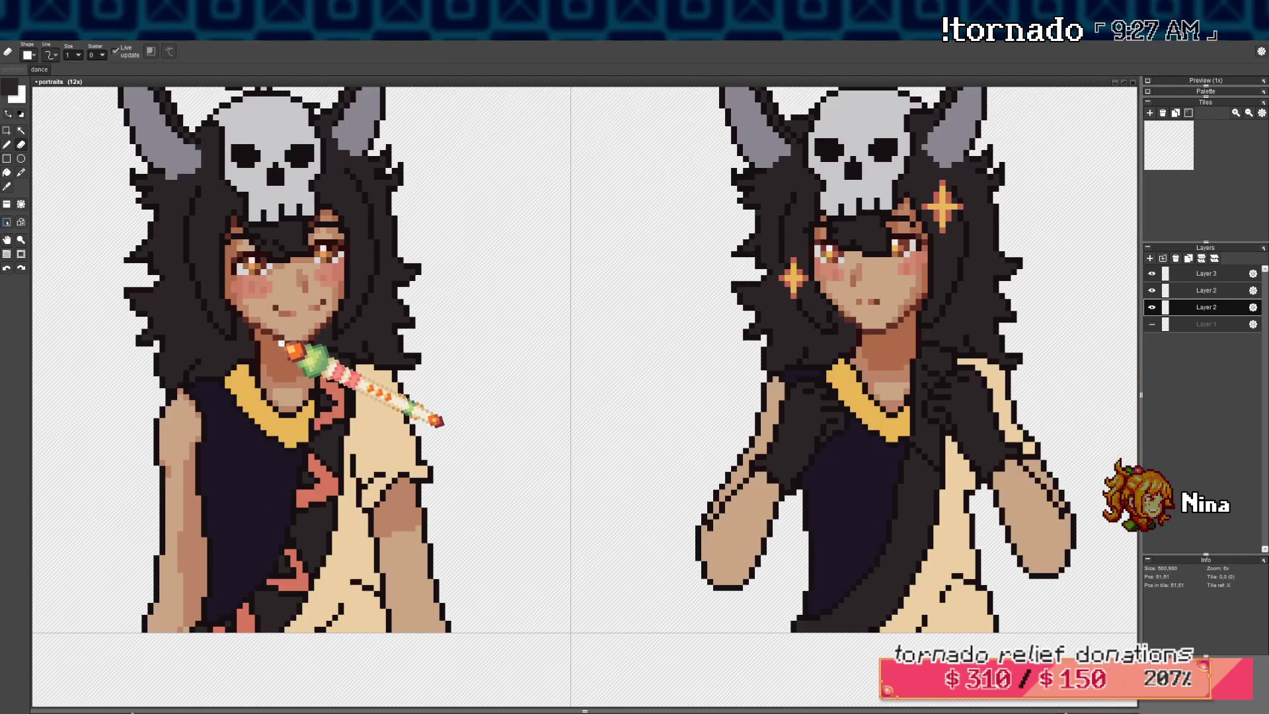
pyautogui.press('b')
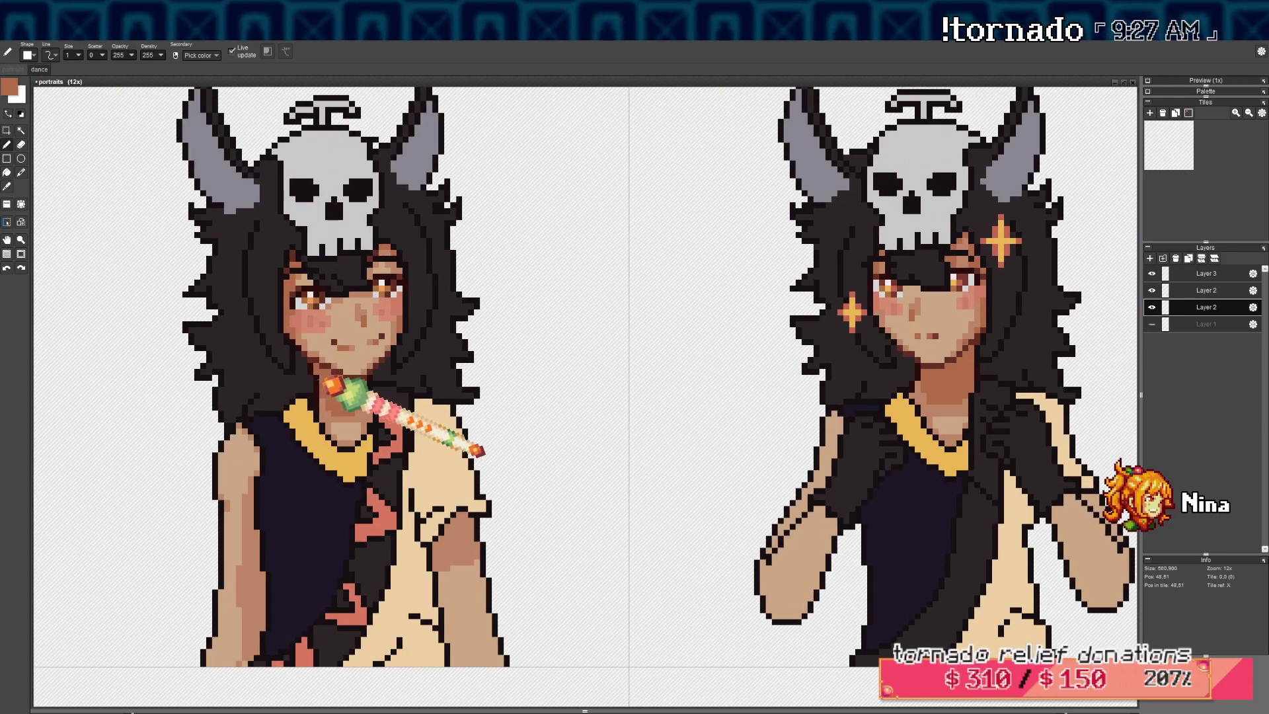
pyautogui.rightClick(317, 378)
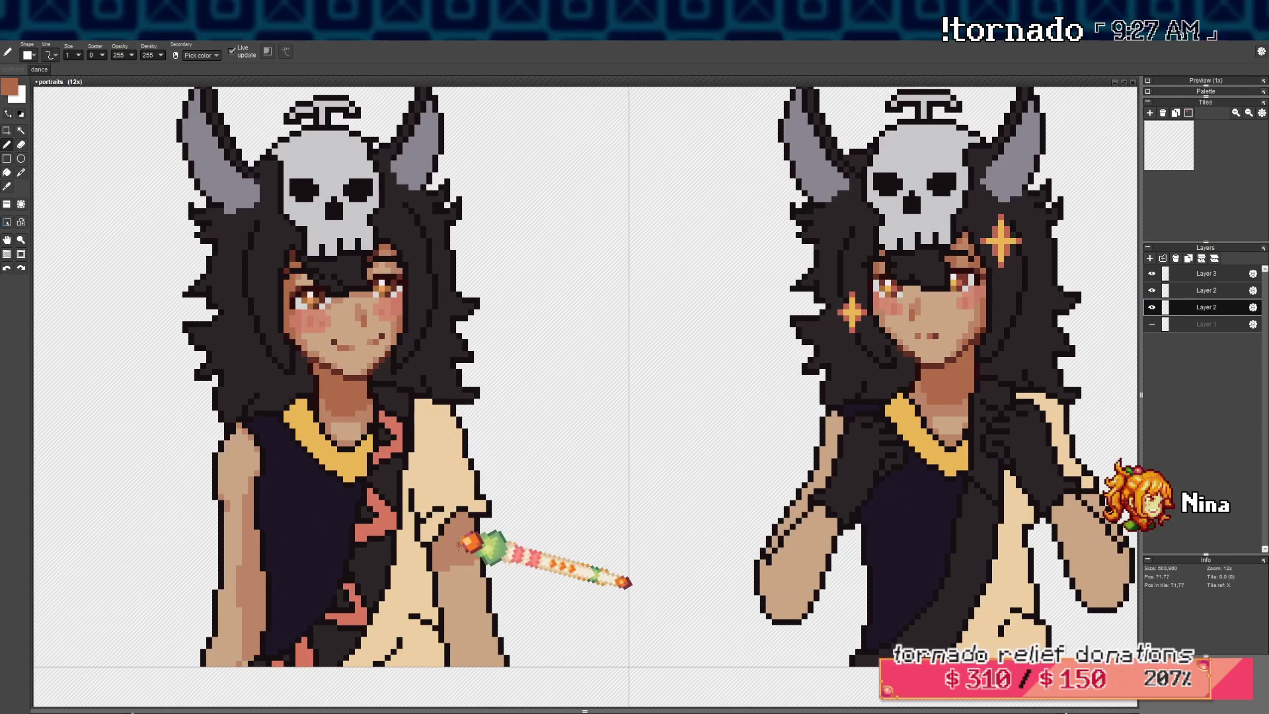
pyautogui.keyDown('alt'); pyautogui.click(440, 559); pyautogui.keyUp('alt')
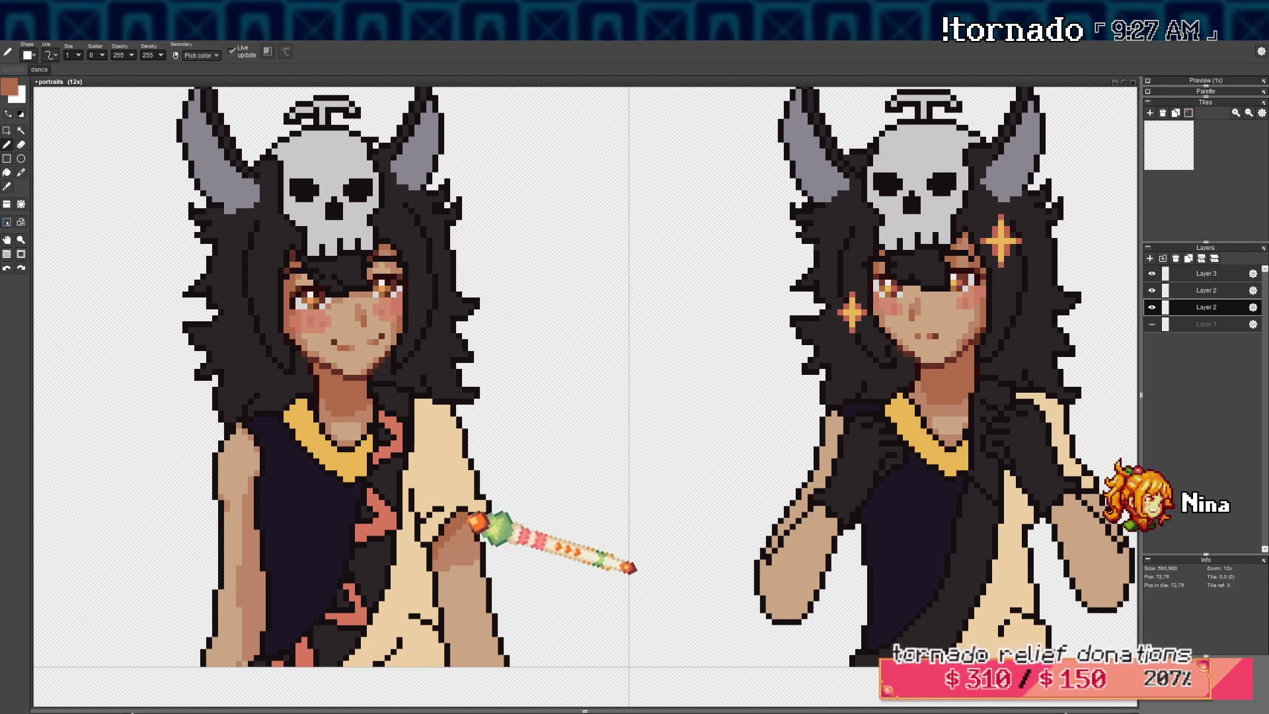
# Shade the inner edges of both arms on the first portrait with darker brown and mid skin tones
pyautogui.scroll(-1, 474, 522)
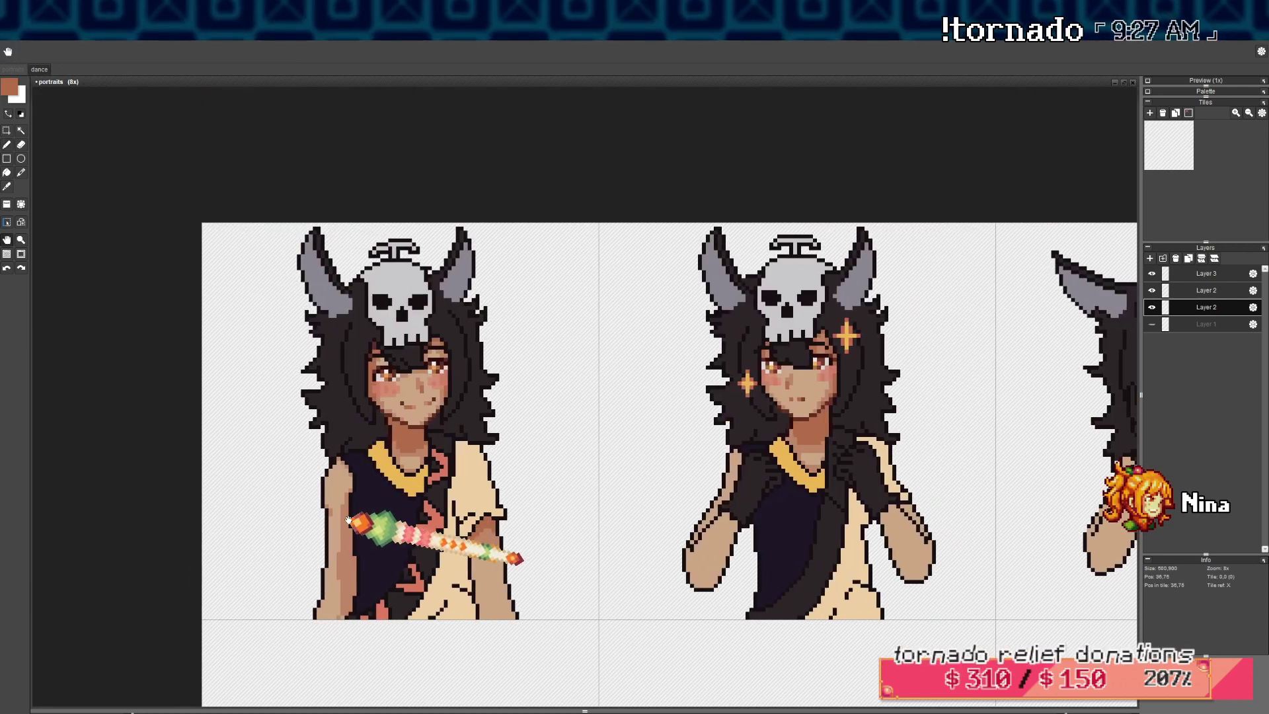
pyautogui.scroll(1, 349, 520)
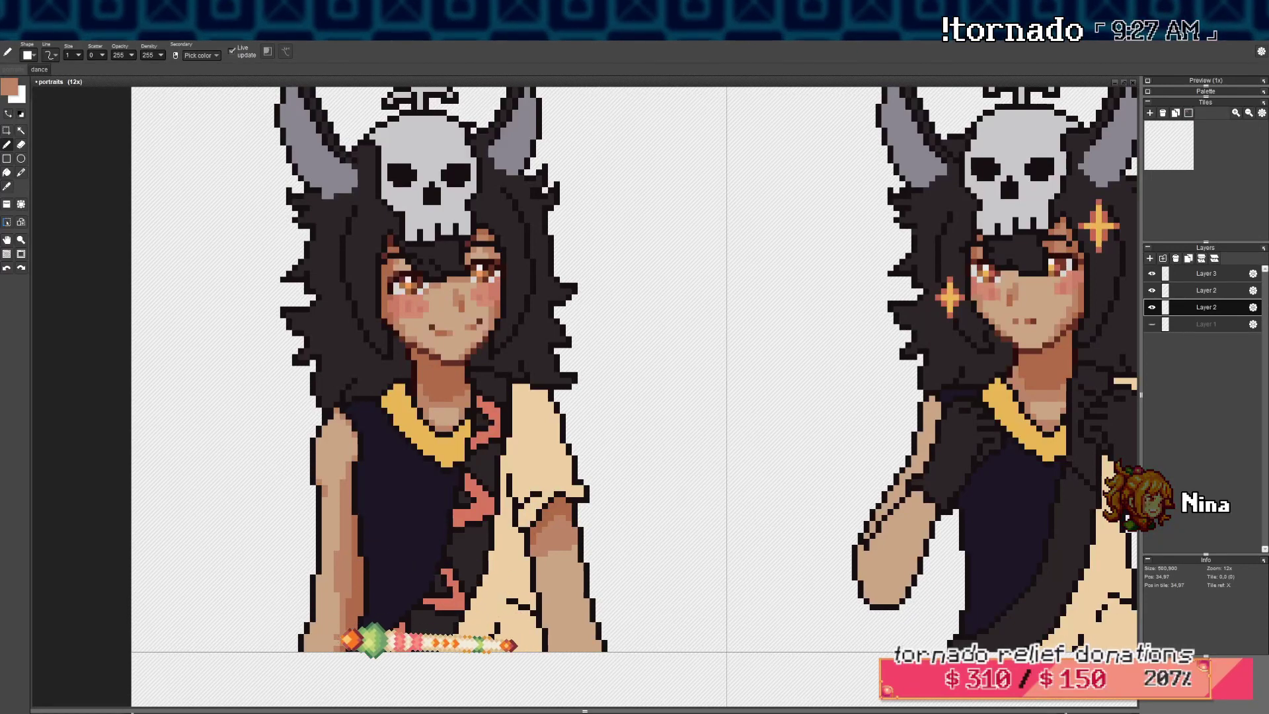
pyautogui.scroll(-3, 350, 639)
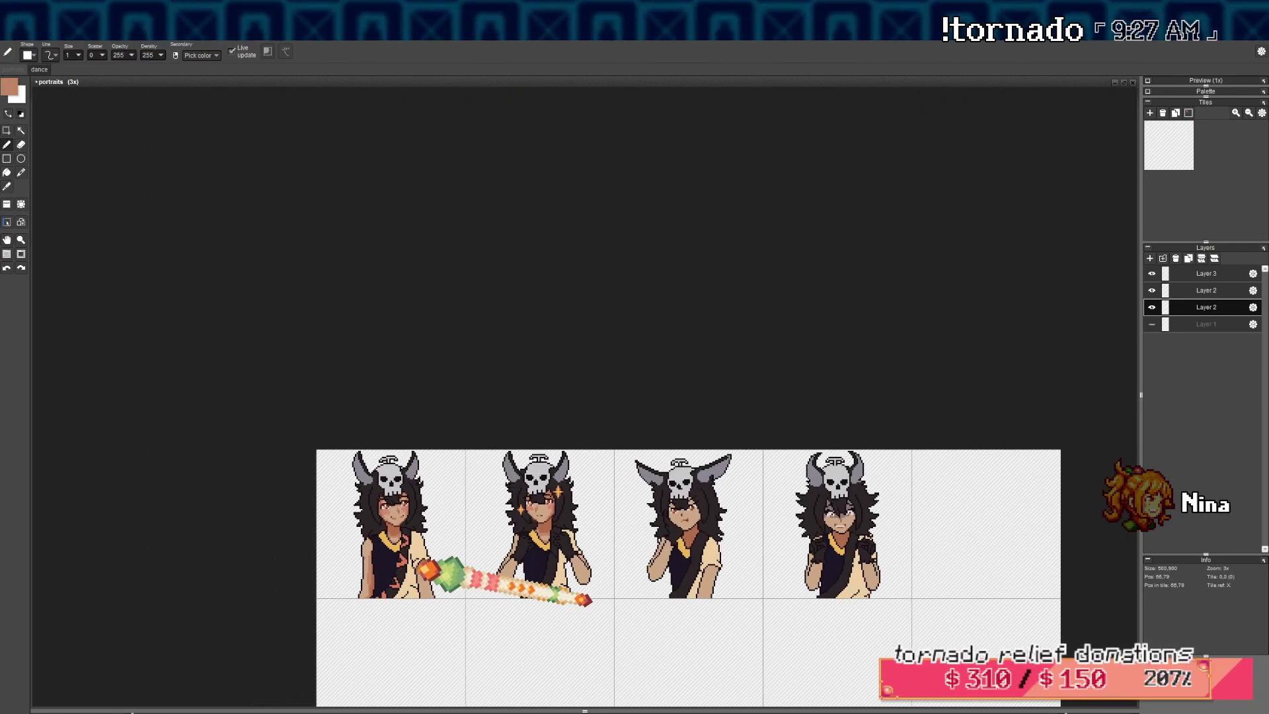
pyautogui.scroll(3, 423, 569)
pyautogui.scroll(2, 416, 581)
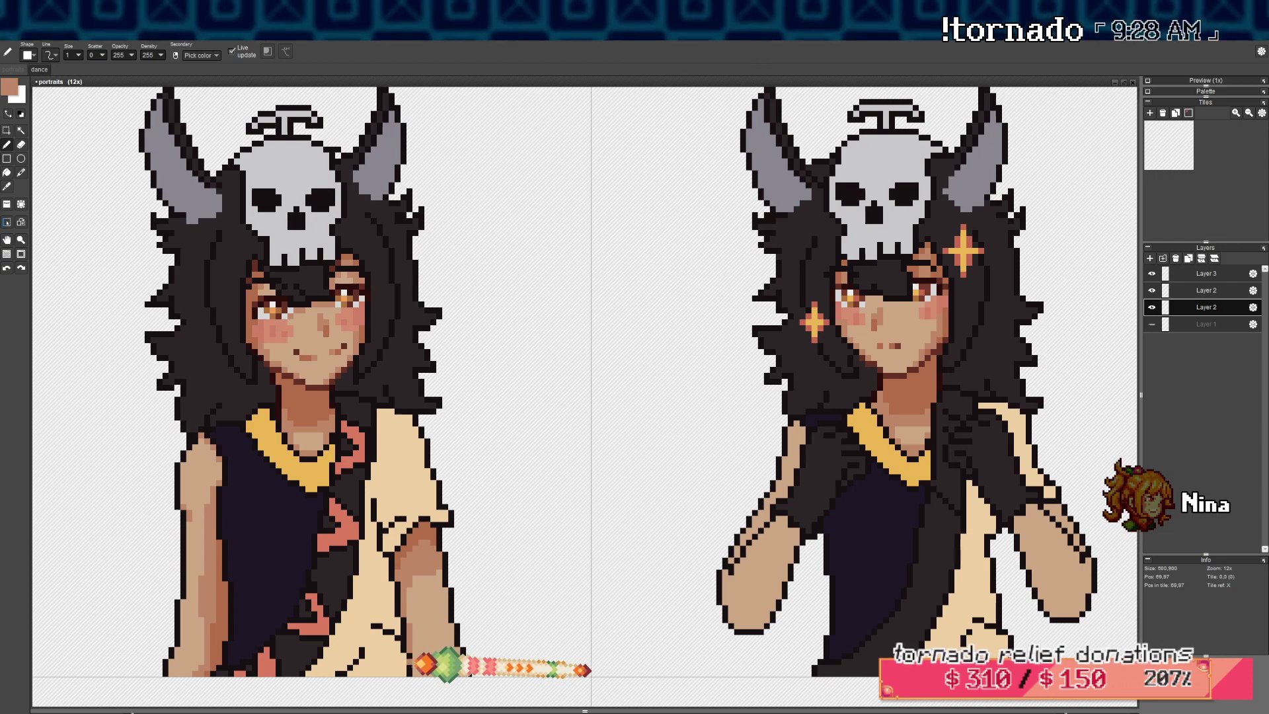
# Undo the last pen stroke and touch up the shading of the sleeved arm with the light skin tone
pyautogui.hotkey('ctrl', 'z')
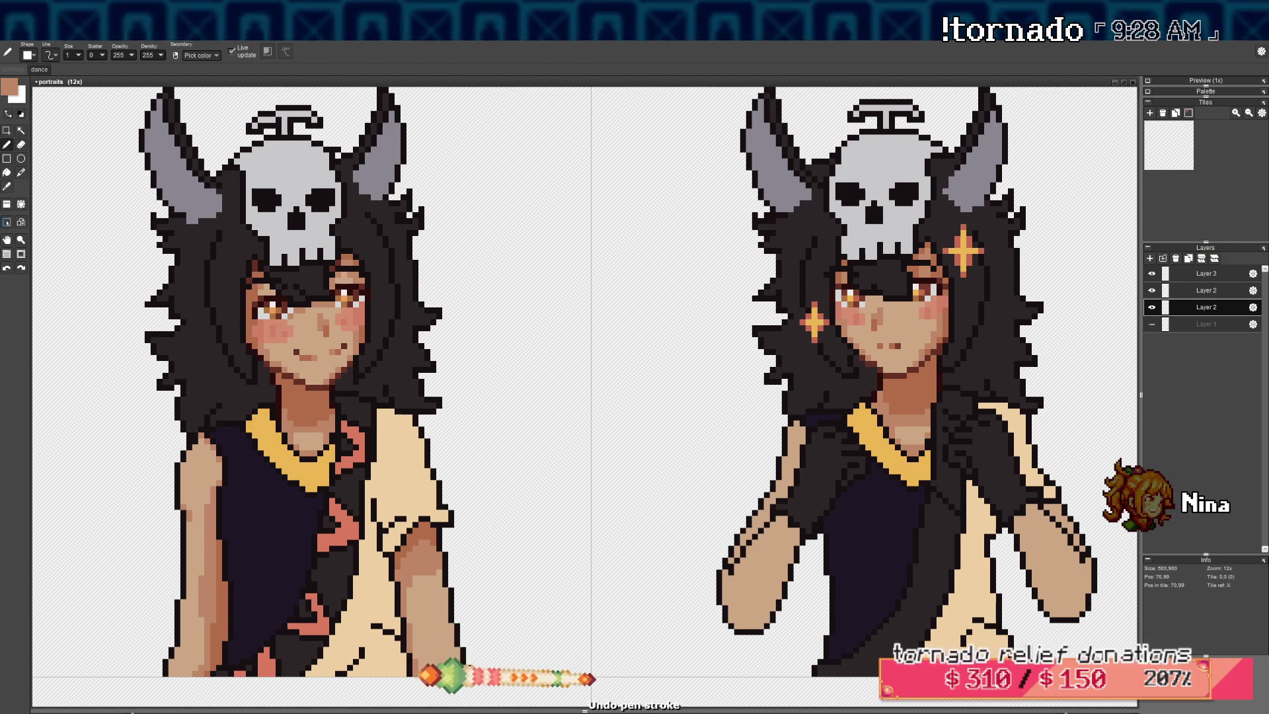
pyautogui.scroll(-4, 457, 615)
pyautogui.moveTo(456, 596); pyautogui.dragTo(464, 572)
pyautogui.scroll(3, 462, 569)
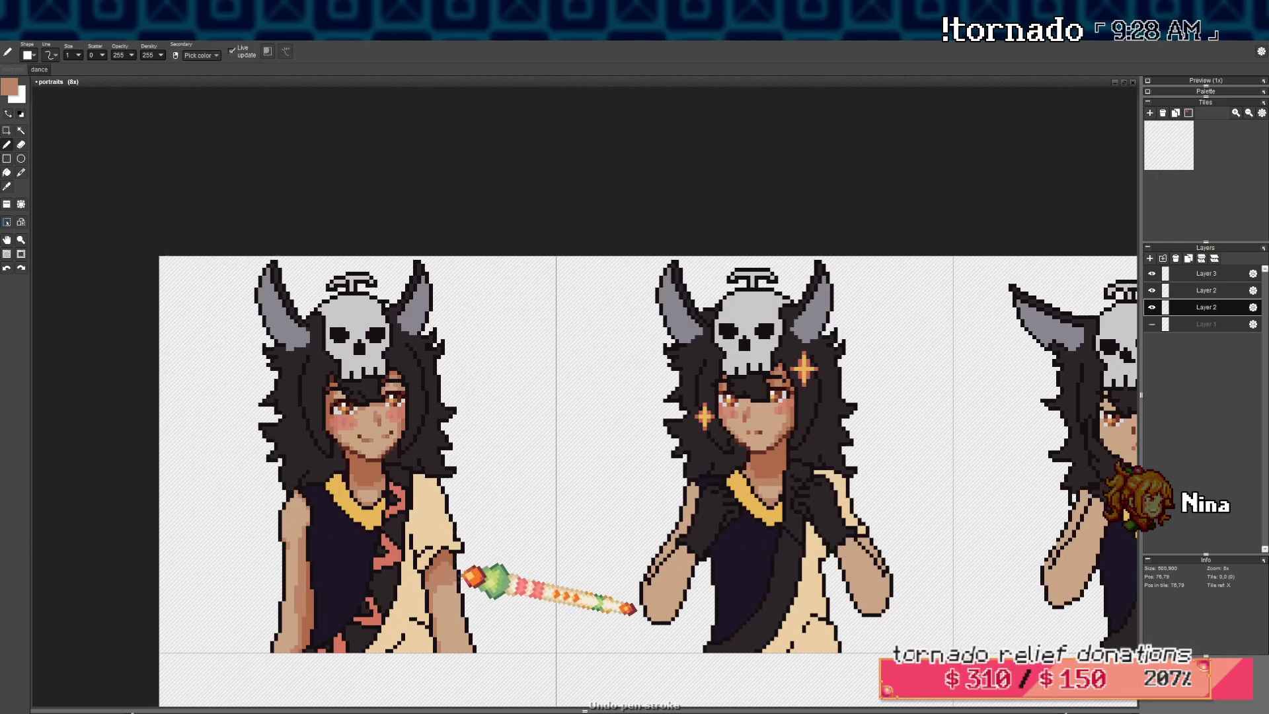
pyautogui.scroll(3, 471, 575)
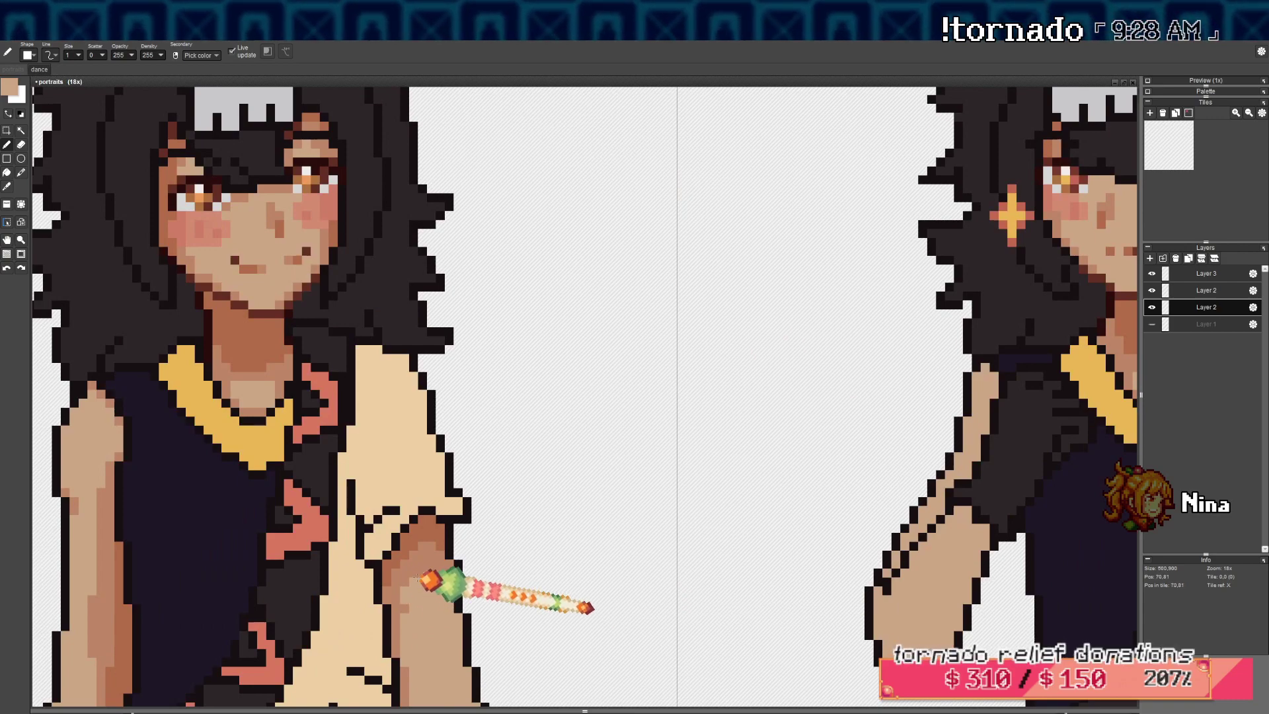
pyautogui.click(404, 608)
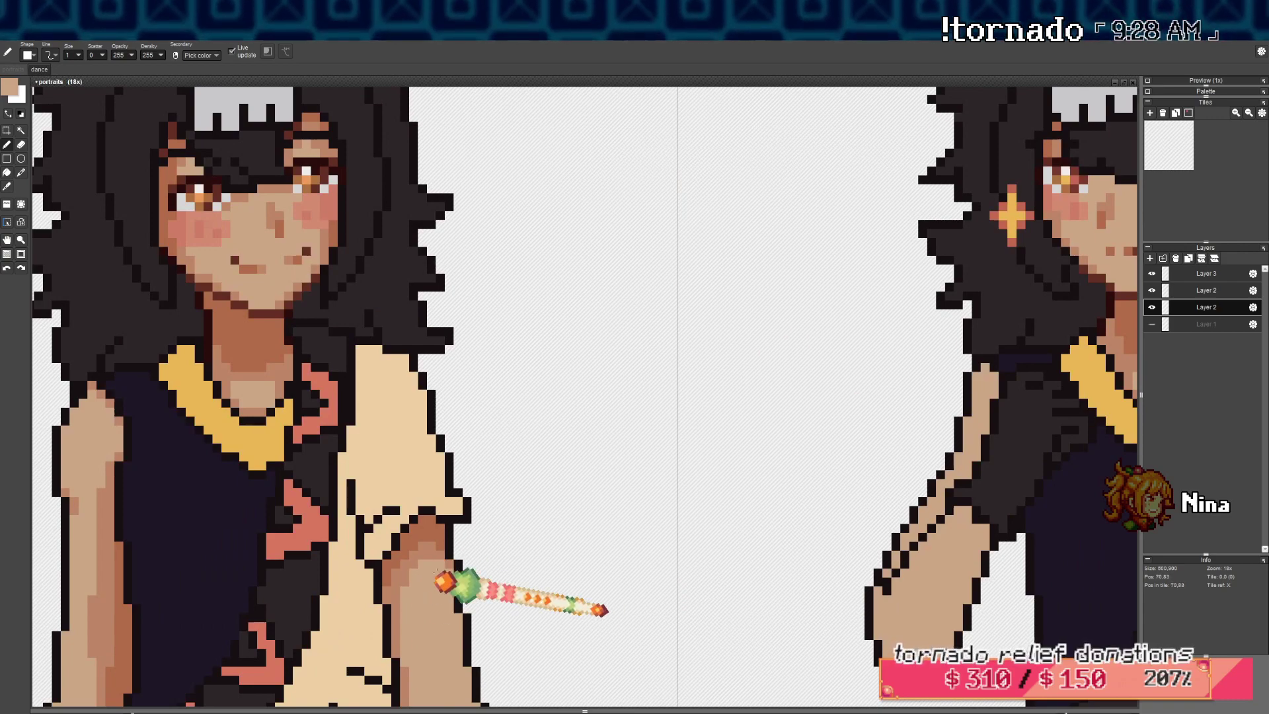
# Soften the shadow under the sleeve with a sampled mid skin tone where it meets the lit arm
pyautogui.scroll(-3, 441, 567)
pyautogui.moveTo(441, 567); pyautogui.dragTo(452, 557)
pyautogui.scroll(3, 451, 552)
pyautogui.rightClick(449, 538)
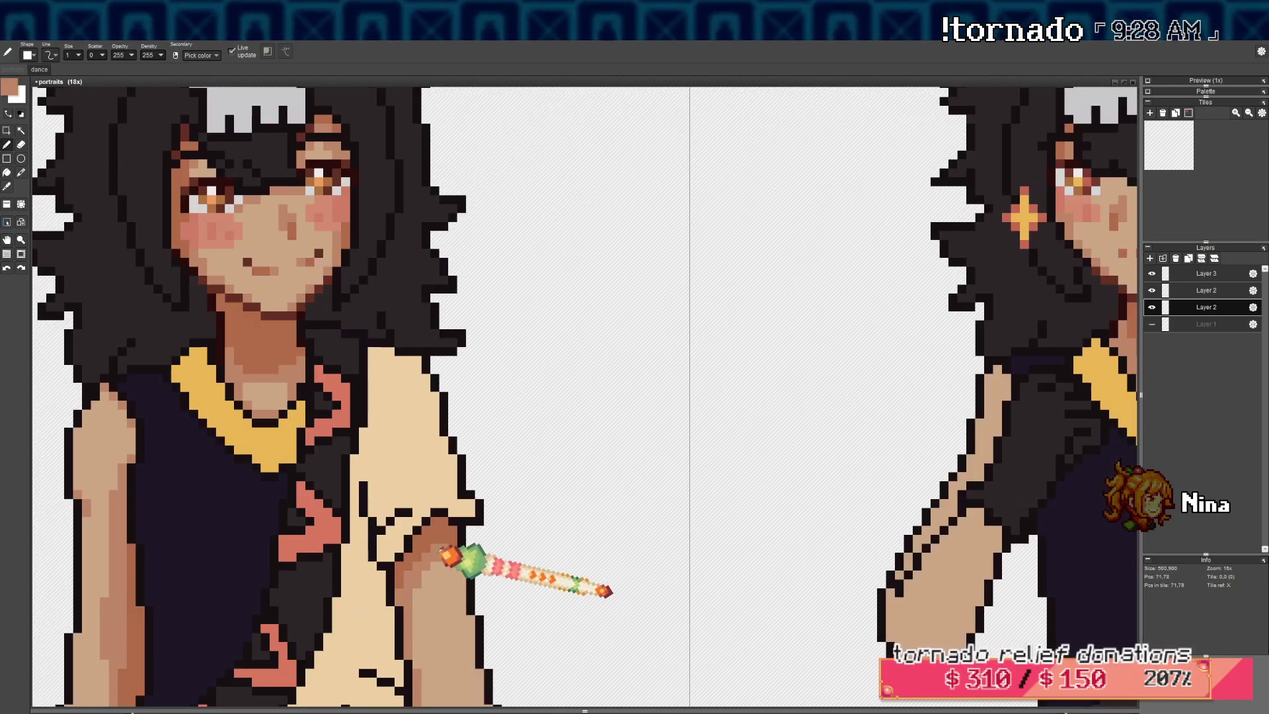
pyautogui.scroll(-3, 455, 549)
pyautogui.scroll(3, 433, 531)
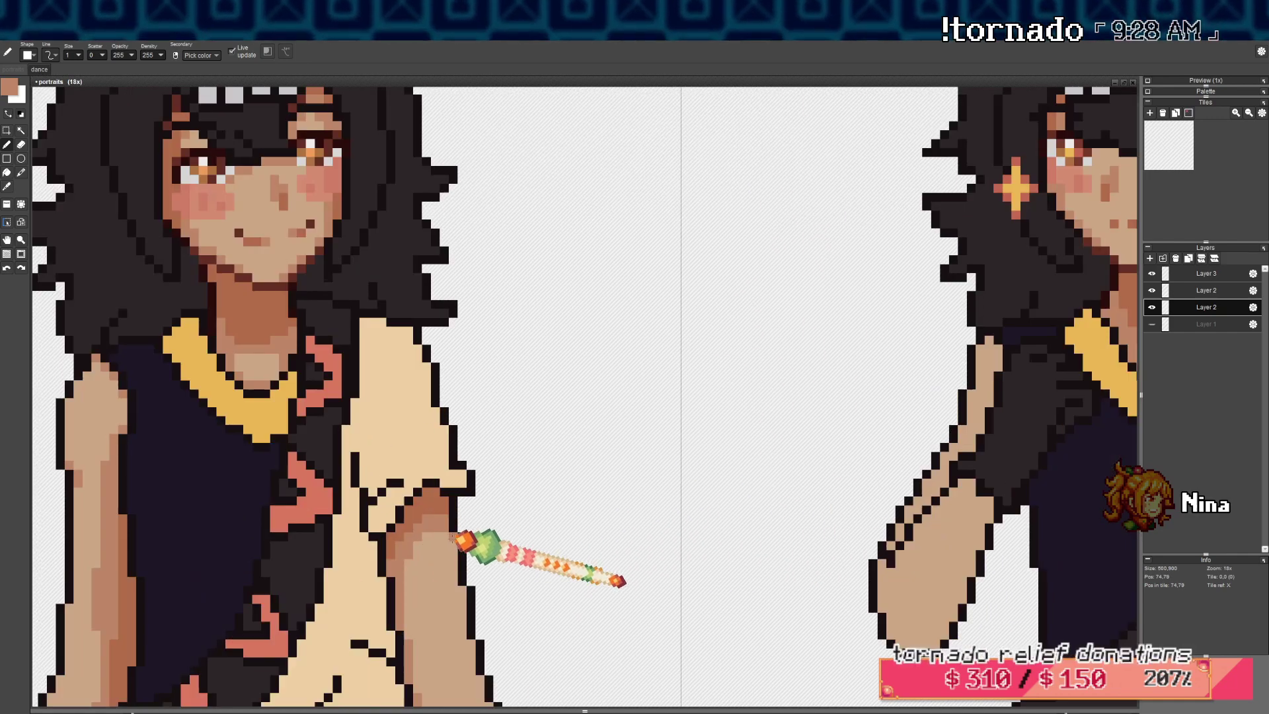
pyautogui.scroll(-3, 460, 539)
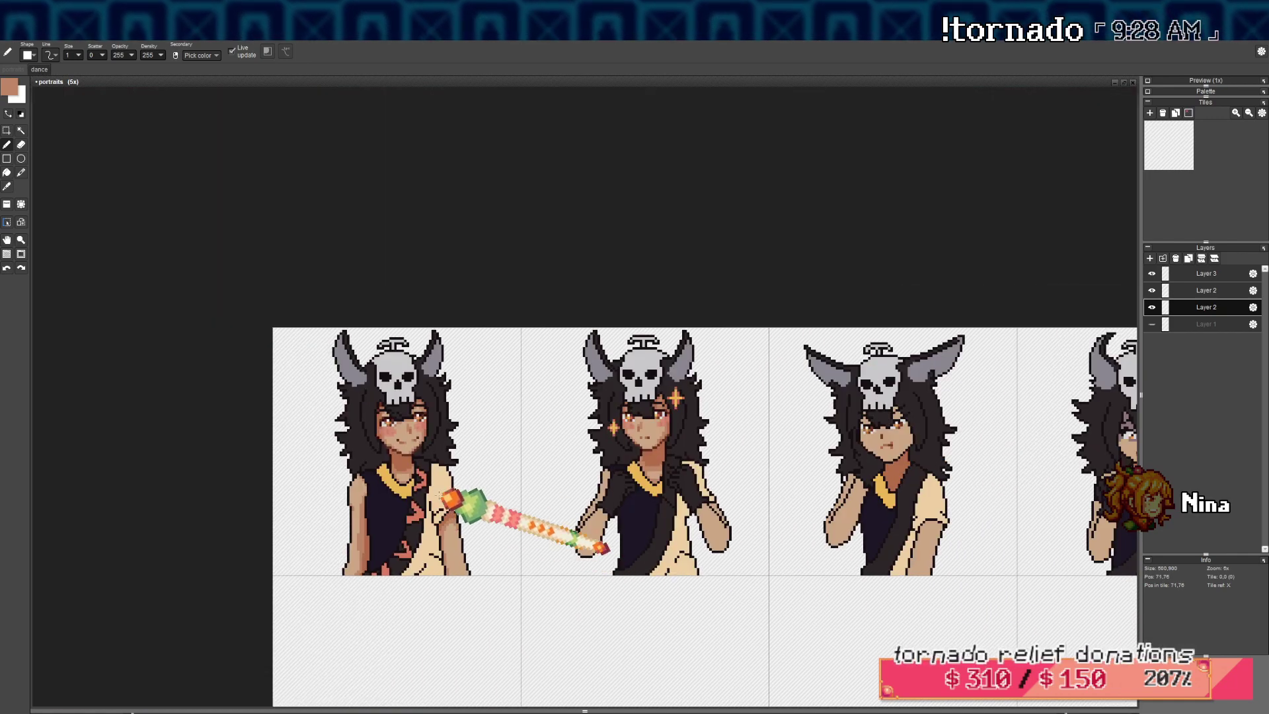
# Sample the dark red-brown from the face's edge and recolor the sleeved arm's outer outline with it
pyautogui.moveTo(406, 443); pyautogui.dragTo(410, 453)
pyautogui.scroll(3, 408, 463)
pyautogui.rightClick(405, 464)
pyautogui.moveTo(541, 577); pyautogui.dragTo(421, 456)
pyautogui.scroll(3, 420, 455)
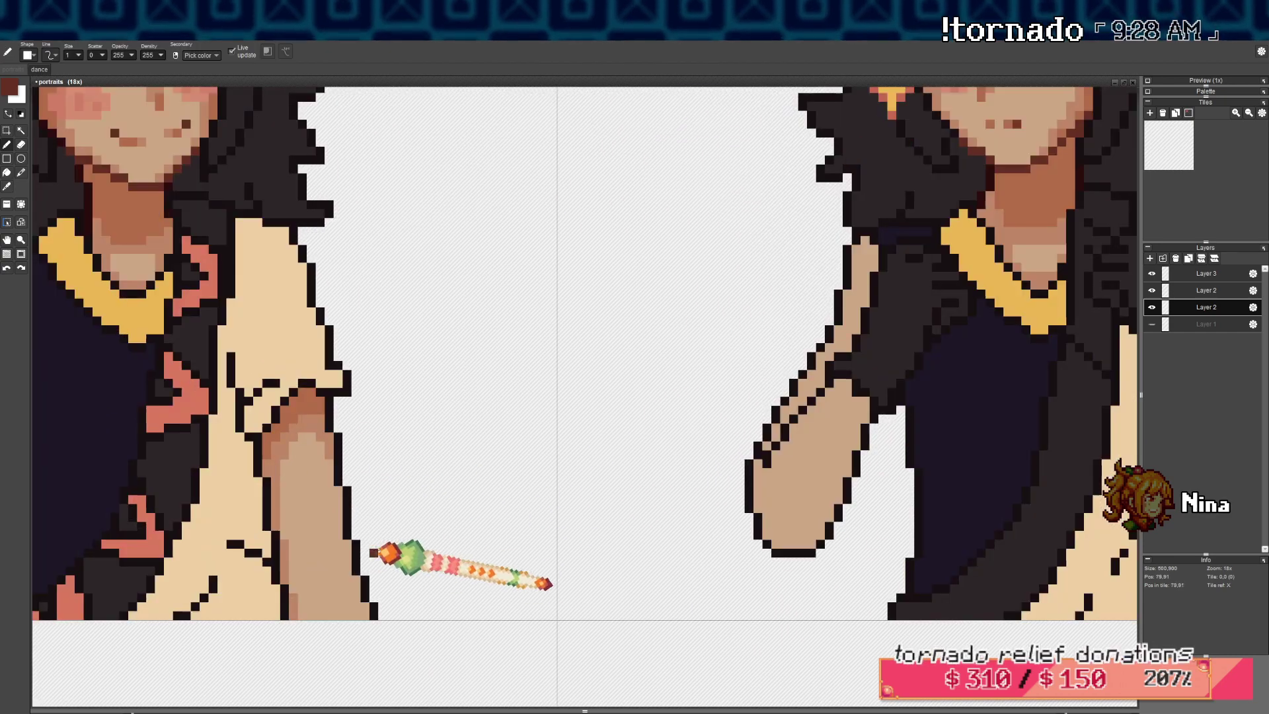
pyautogui.moveTo(374, 614); pyautogui.dragTo(344, 437)
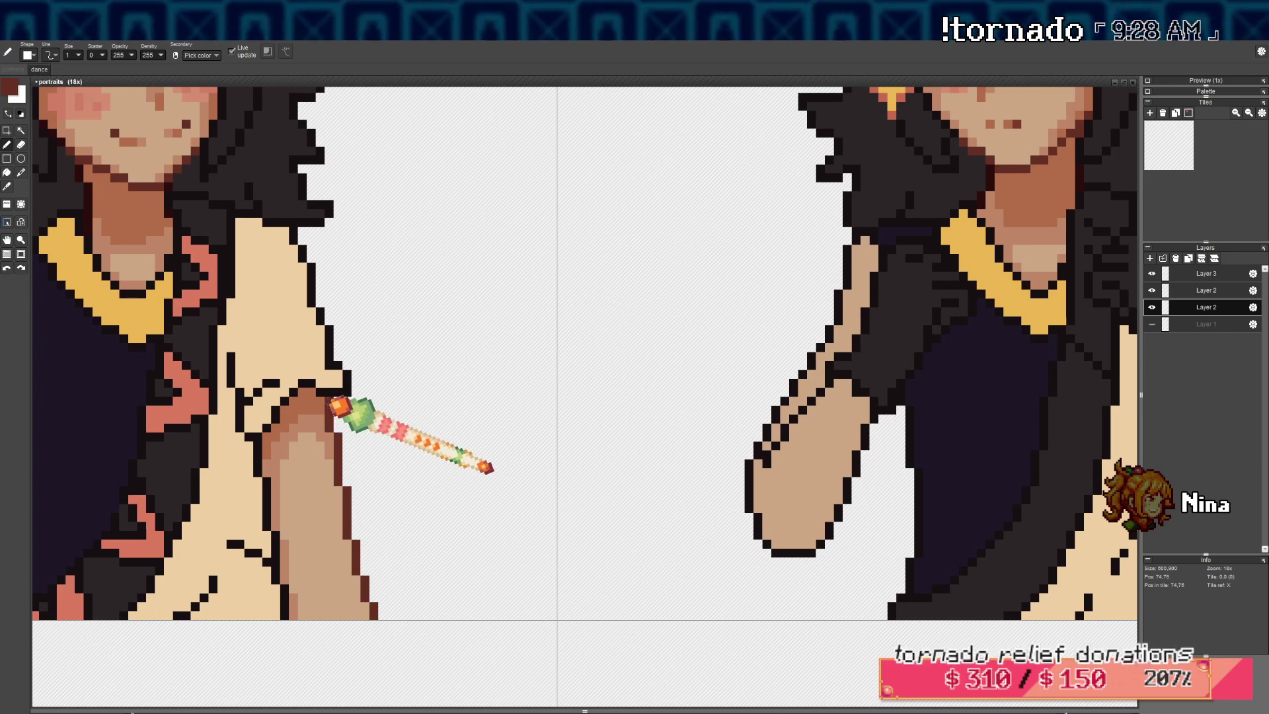
# Recolor the sleeveless arm's outer outline in dark red-brown, undoing a stray stroke and retouching the shoulder with a mid skin tone
pyautogui.scroll(-3, 346, 423)
pyautogui.scroll(1, 309, 481)
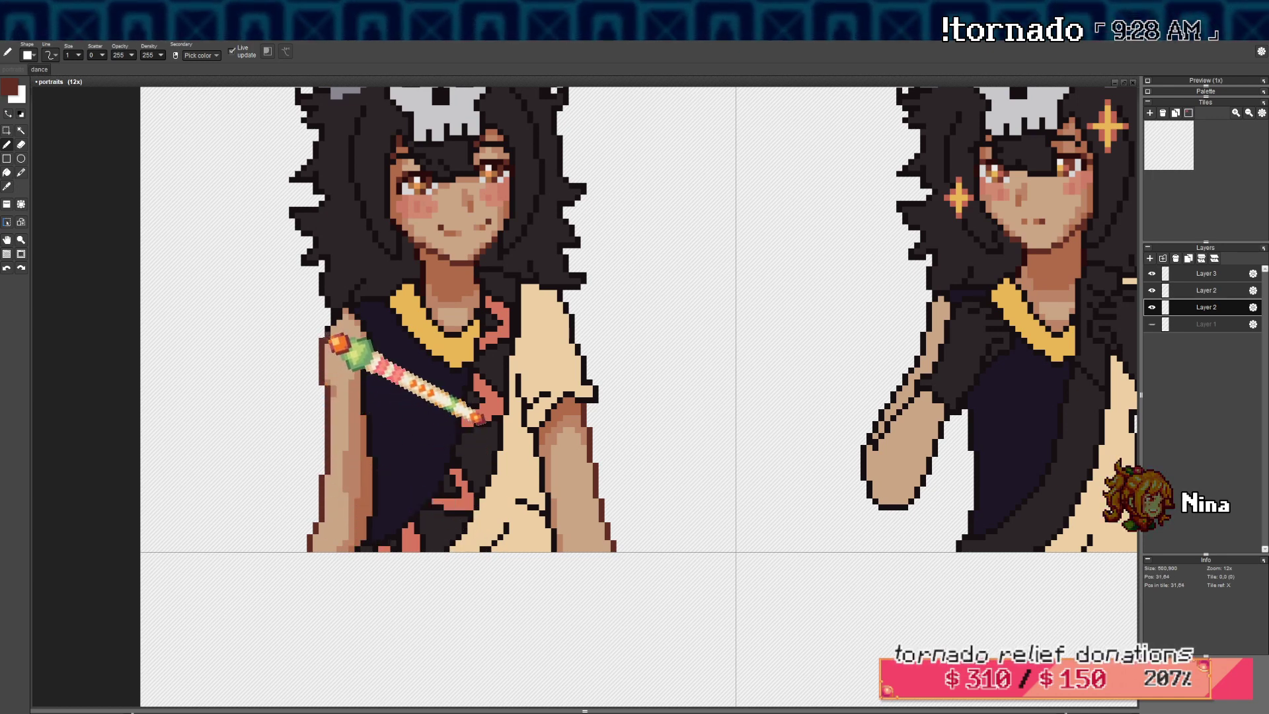
pyautogui.hotkey('ctrl', 'z')
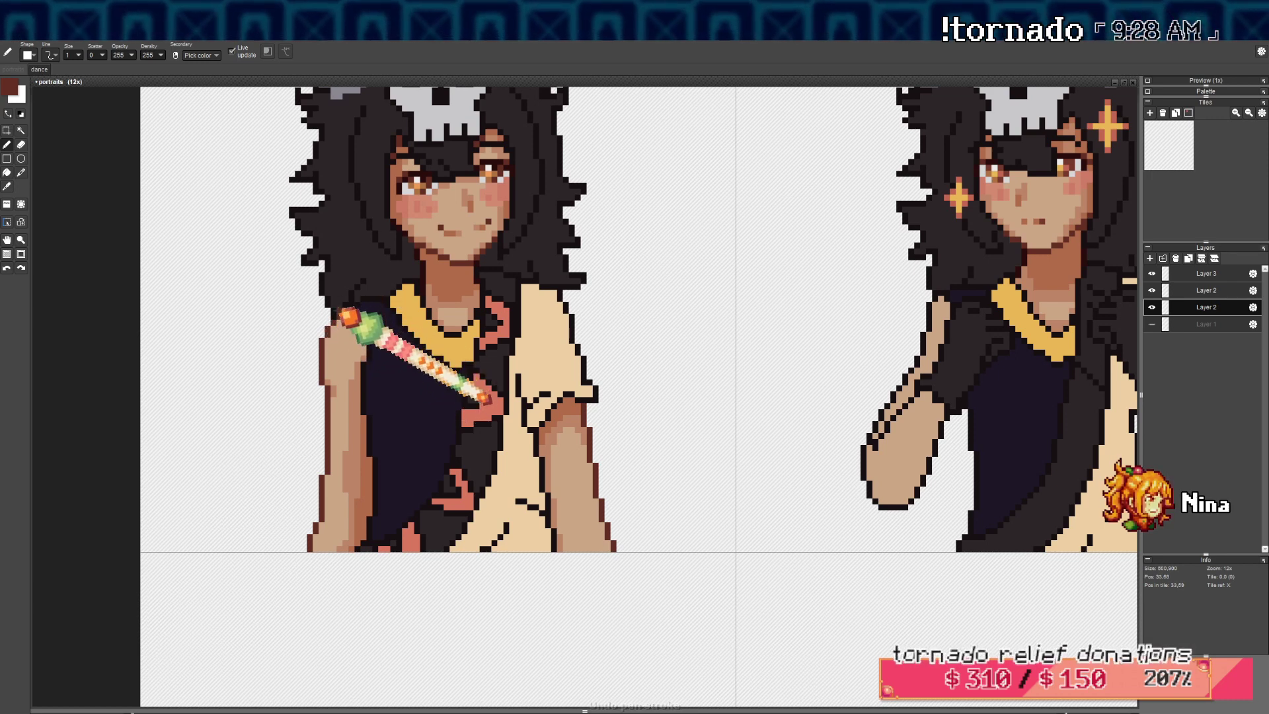
pyautogui.rightClick(357, 320)
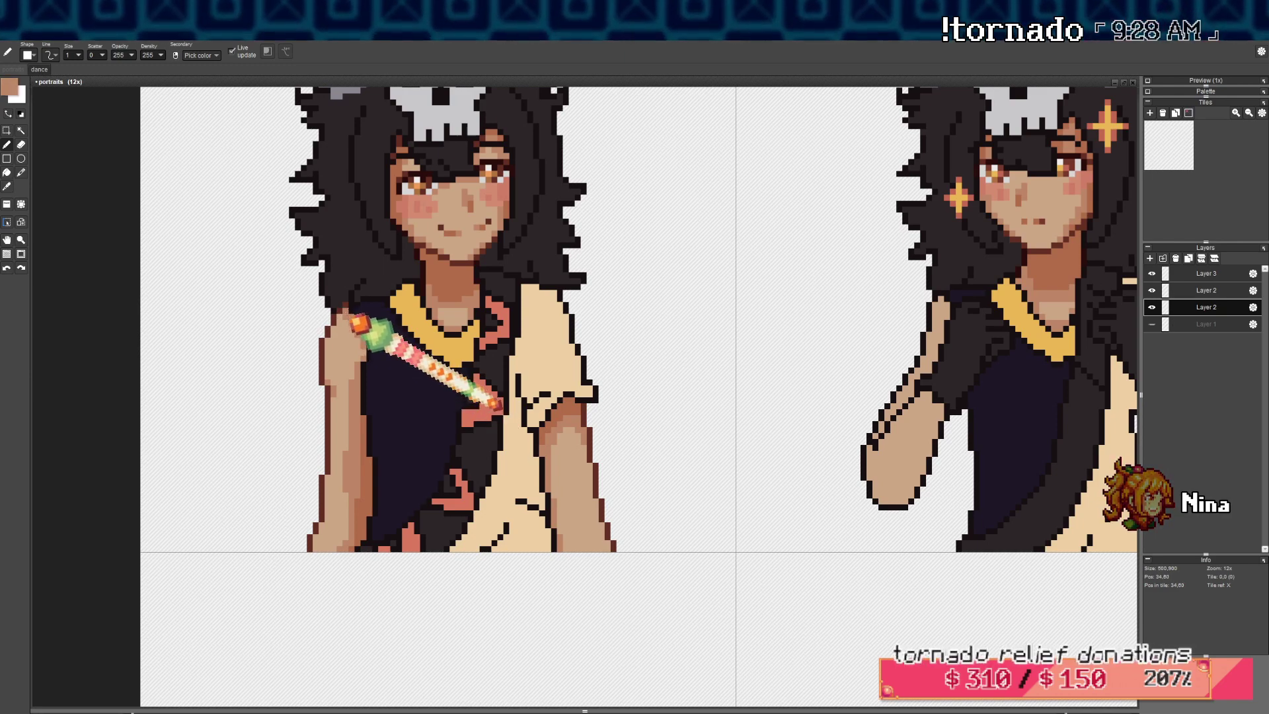
pyautogui.scroll(-4, 369, 363)
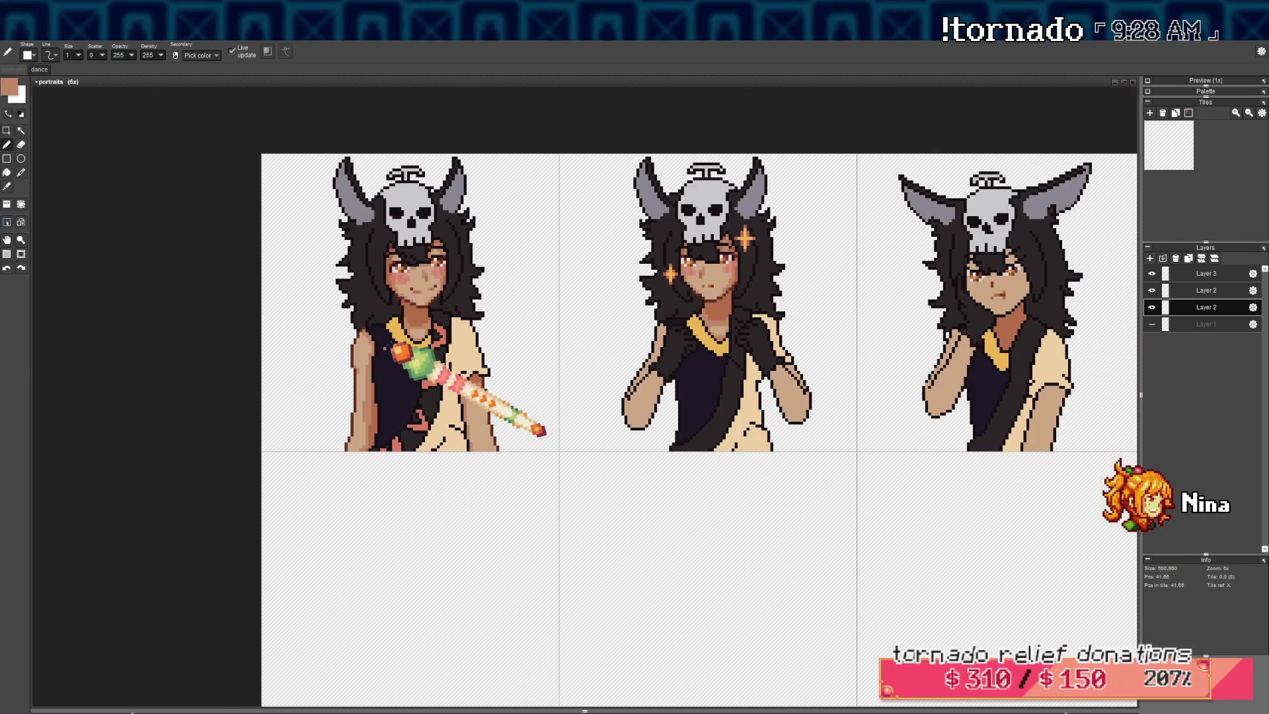
pyautogui.scroll(2, 389, 406)
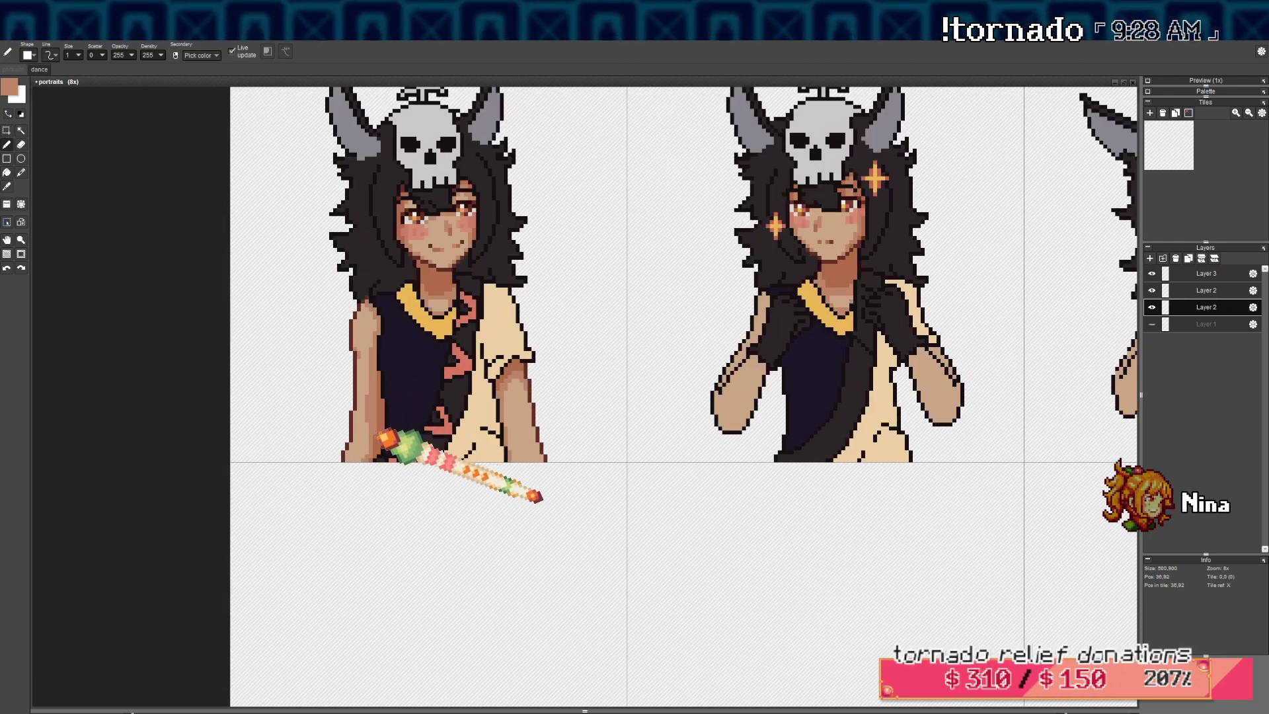
# Draw a dark red-brown line along the lower inner edge of the sleeveless arm, beside the navy top
pyautogui.rightClick(351, 411)
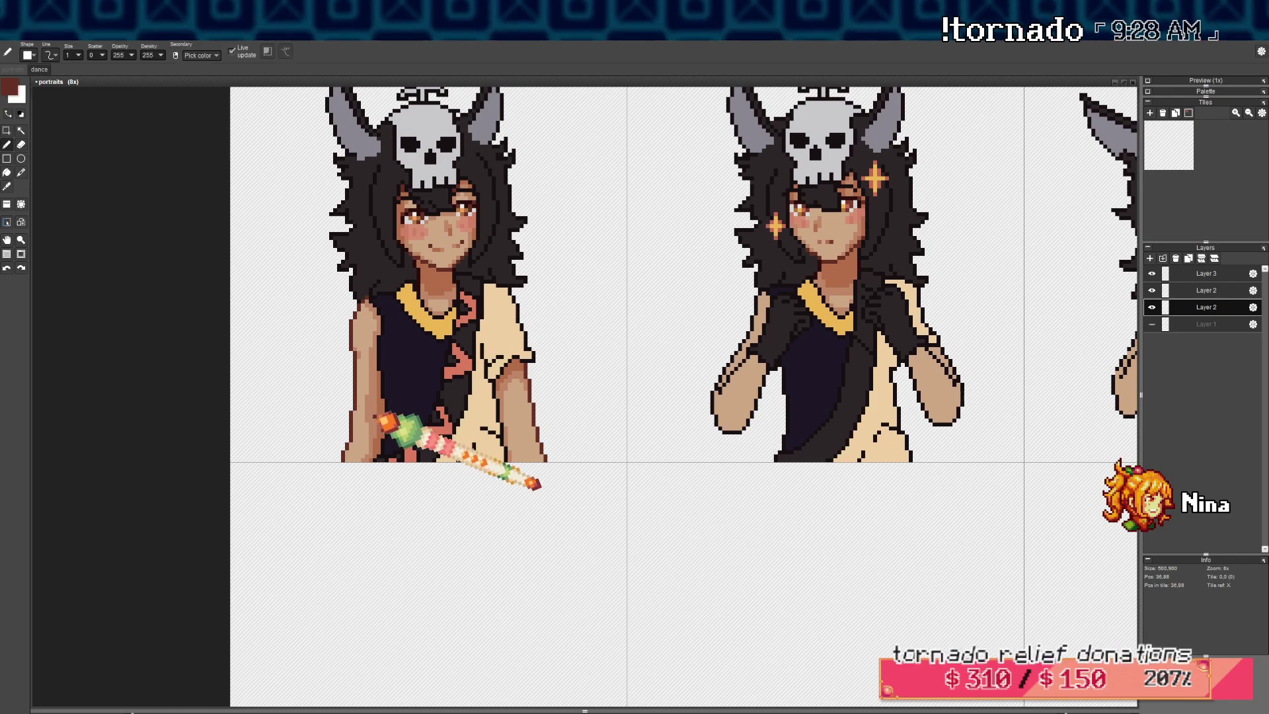
pyautogui.scroll(2, 376, 417)
pyautogui.moveTo(391, 460); pyautogui.dragTo(390, 403)
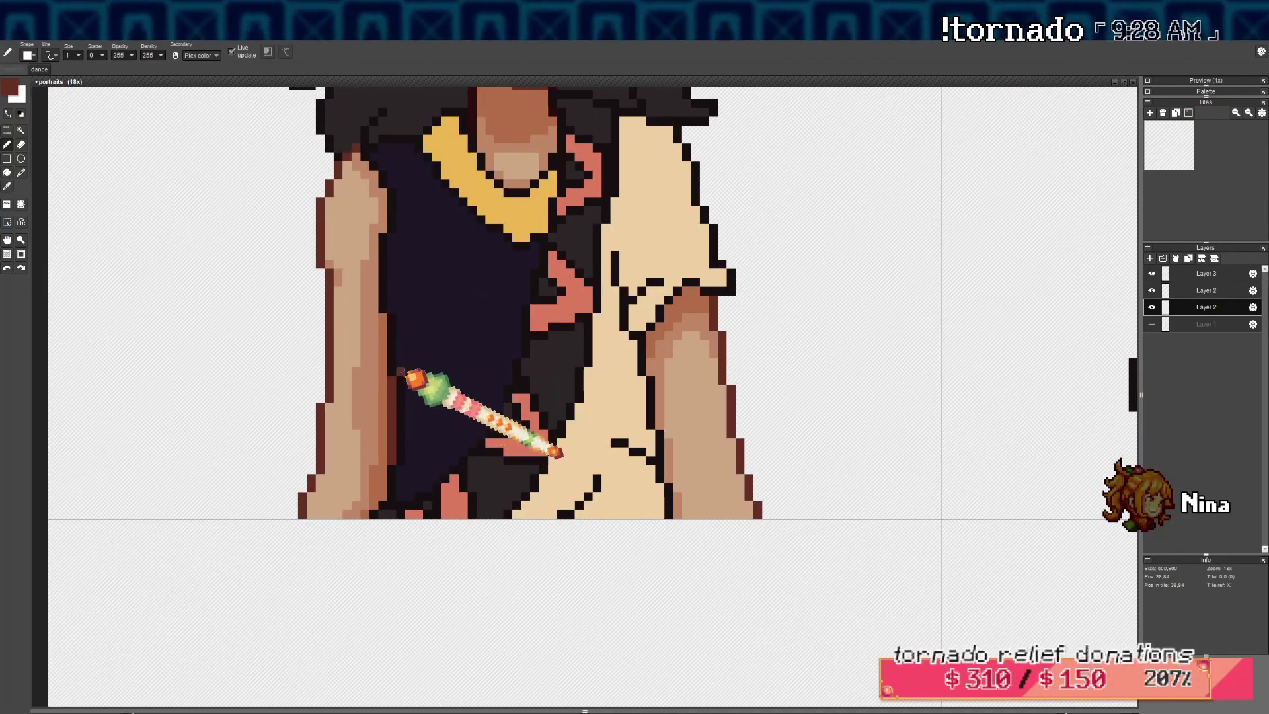
pyautogui.scroll(-5, 397, 386)
pyautogui.scroll(4, 456, 348)
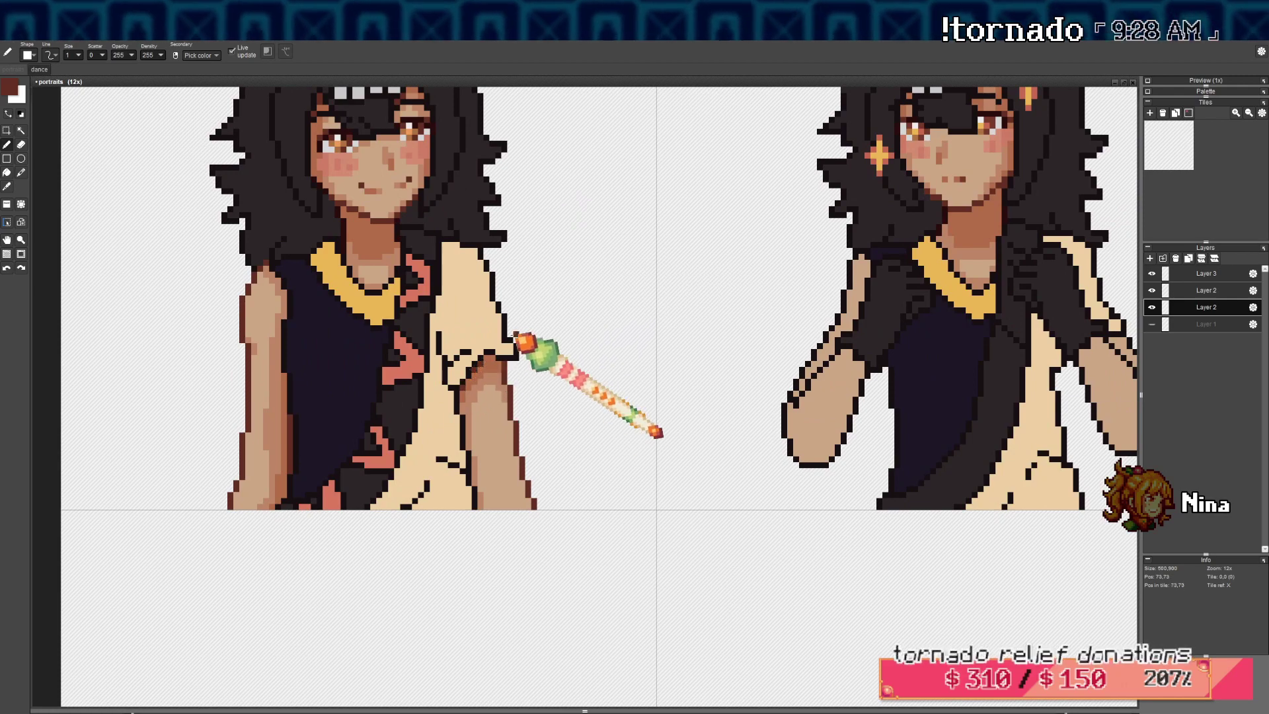
# Rework the shirt hem's black outline beside the sleeved arm, fill the adjacent arm pixels with brown, and clear pixels below the tile's edge
pyautogui.scroll(-1, 509, 345)
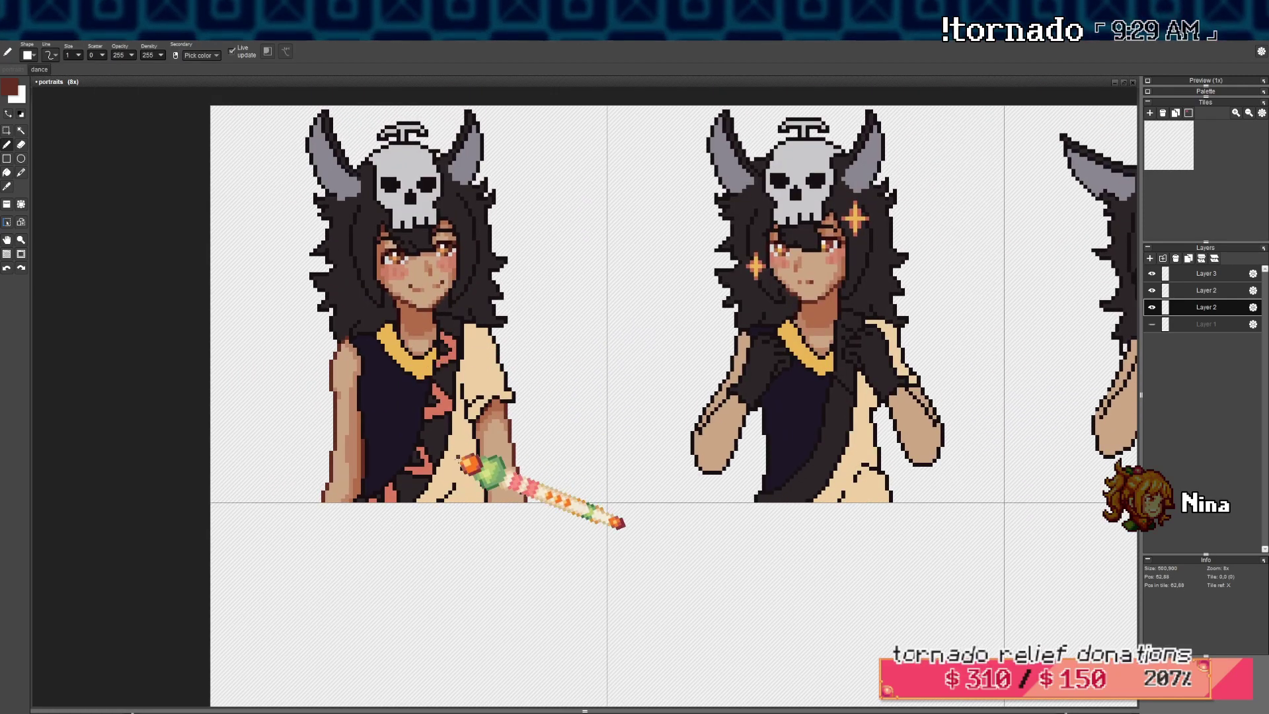
pyautogui.scroll(2, 462, 455)
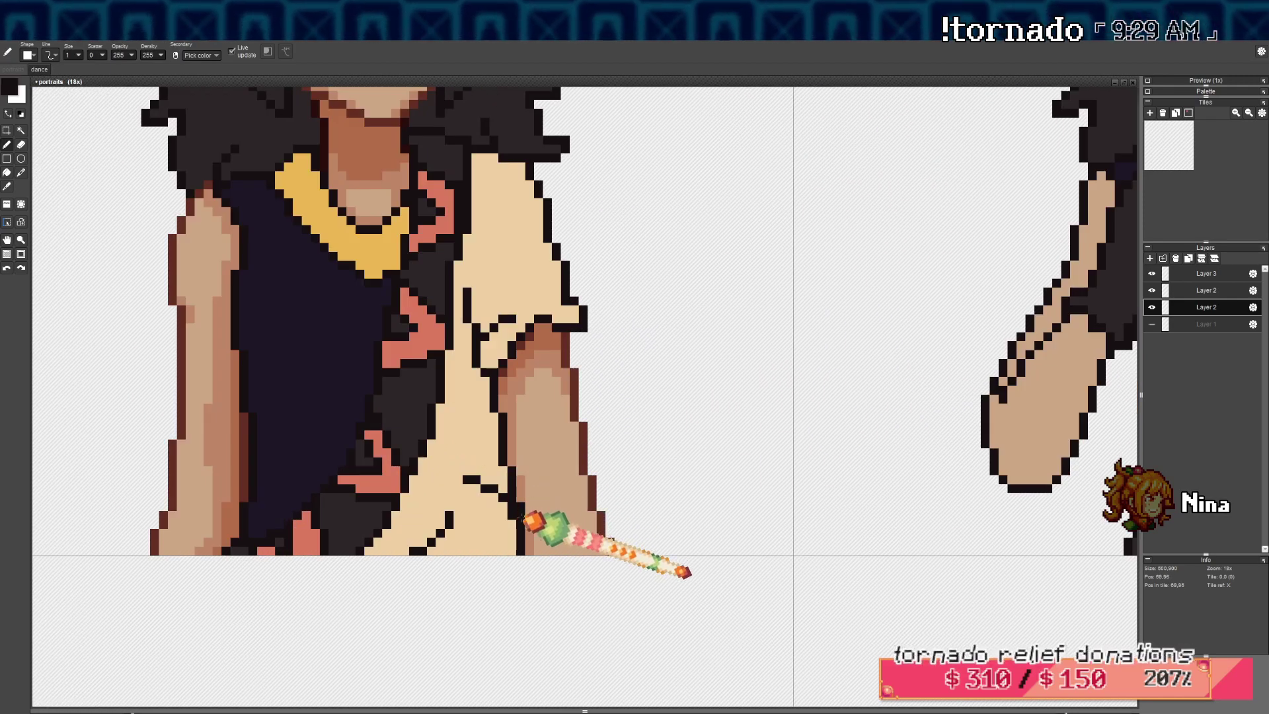
pyautogui.rightClick(510, 526)
pyautogui.scroll(-4, 555, 477)
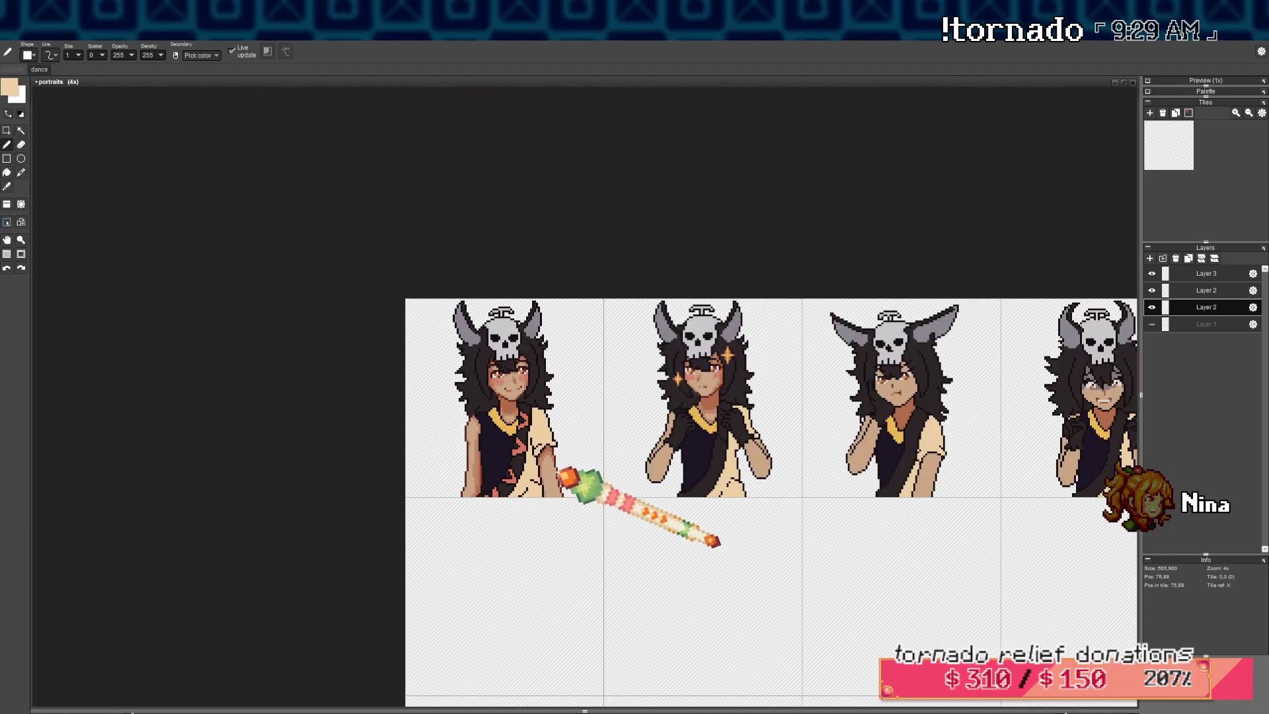
pyautogui.scroll(4, 530, 497)
pyautogui.rightClick(531, 492)
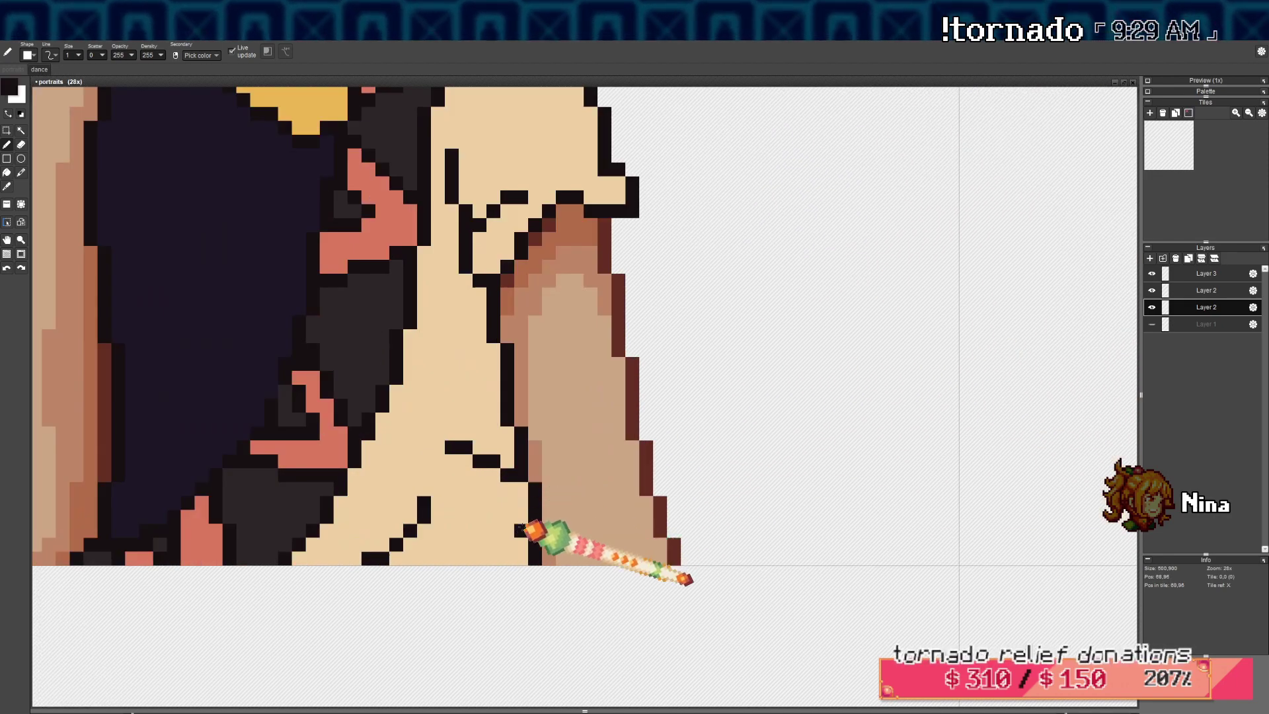
pyautogui.moveTo(521, 544)
pyautogui.mouseDown()
pyautogui.moveTo(542, 547)
pyautogui.moveTo(536, 558)
pyautogui.mouseUp()
pyautogui.rightClick(549, 554)
pyautogui.rightClick(547, 573)
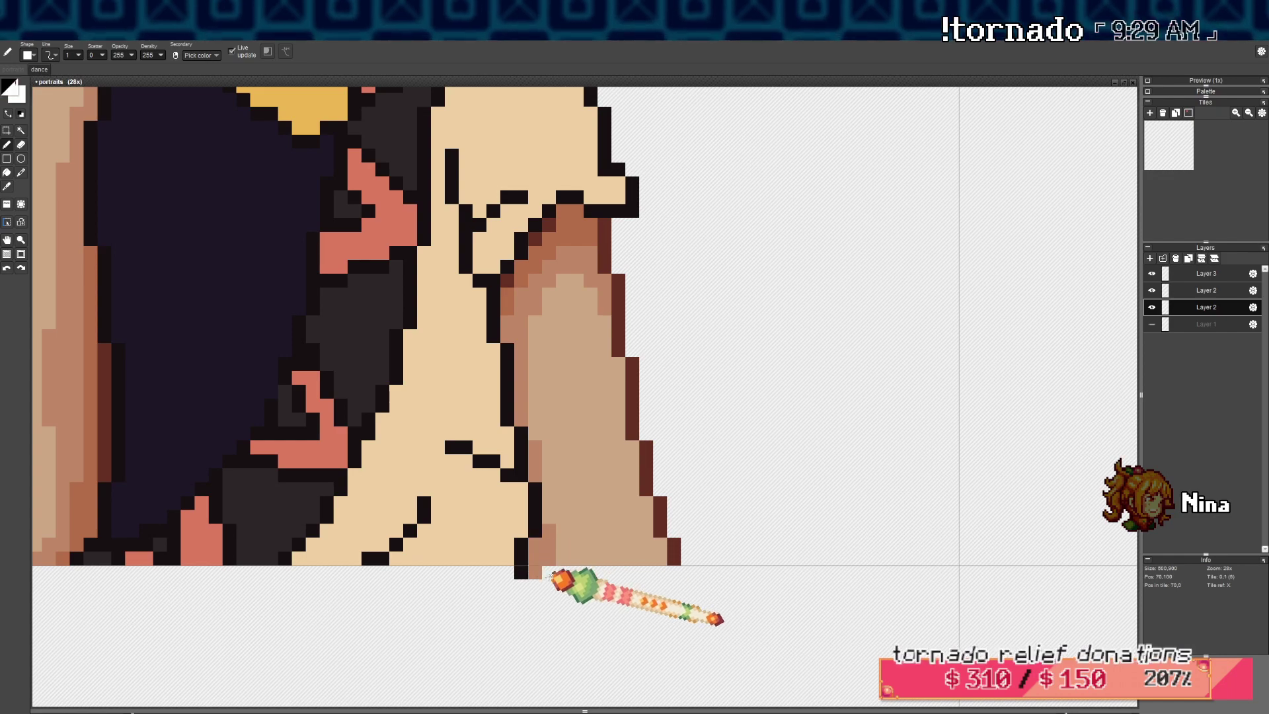
pyautogui.click(521, 573)
pyautogui.press('b')
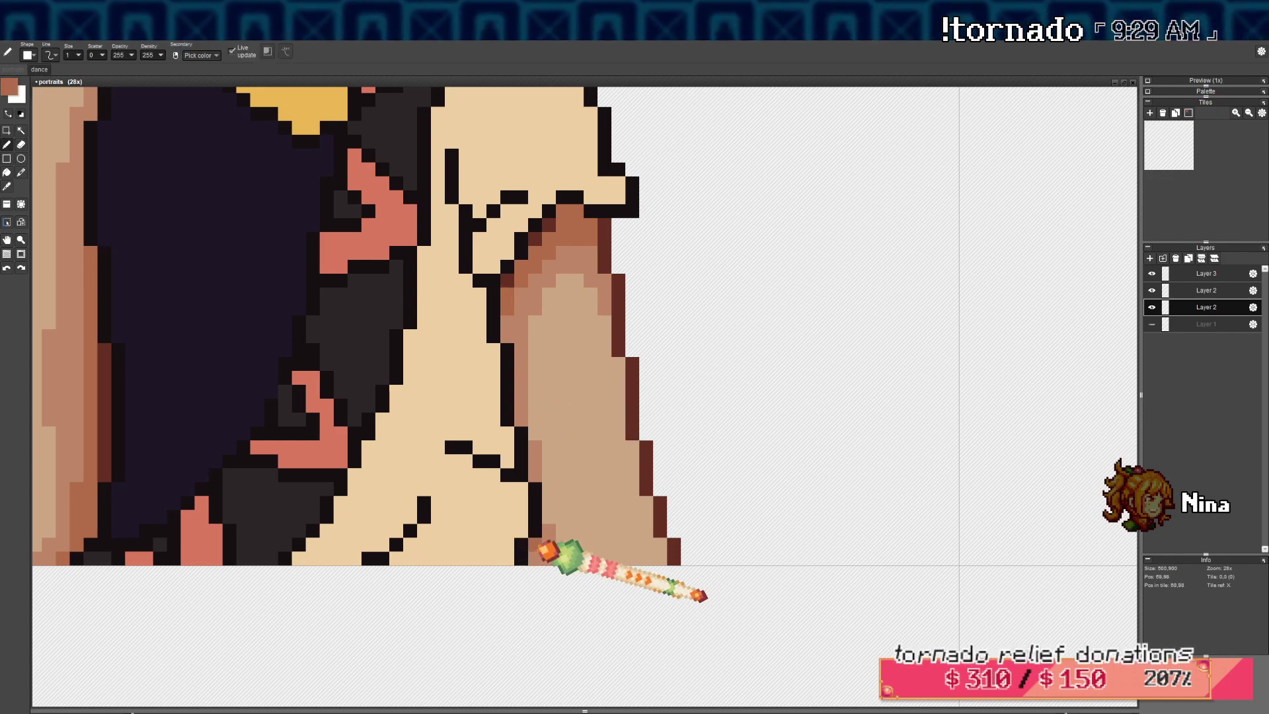
# Redraw the sleeved arm's outer edge in dark red-brown so the arm is slimmer at the bottom, and erase the excess pixels
pyautogui.scroll(-6, 582, 506)
pyautogui.moveTo(547, 433); pyautogui.dragTo(573, 440)
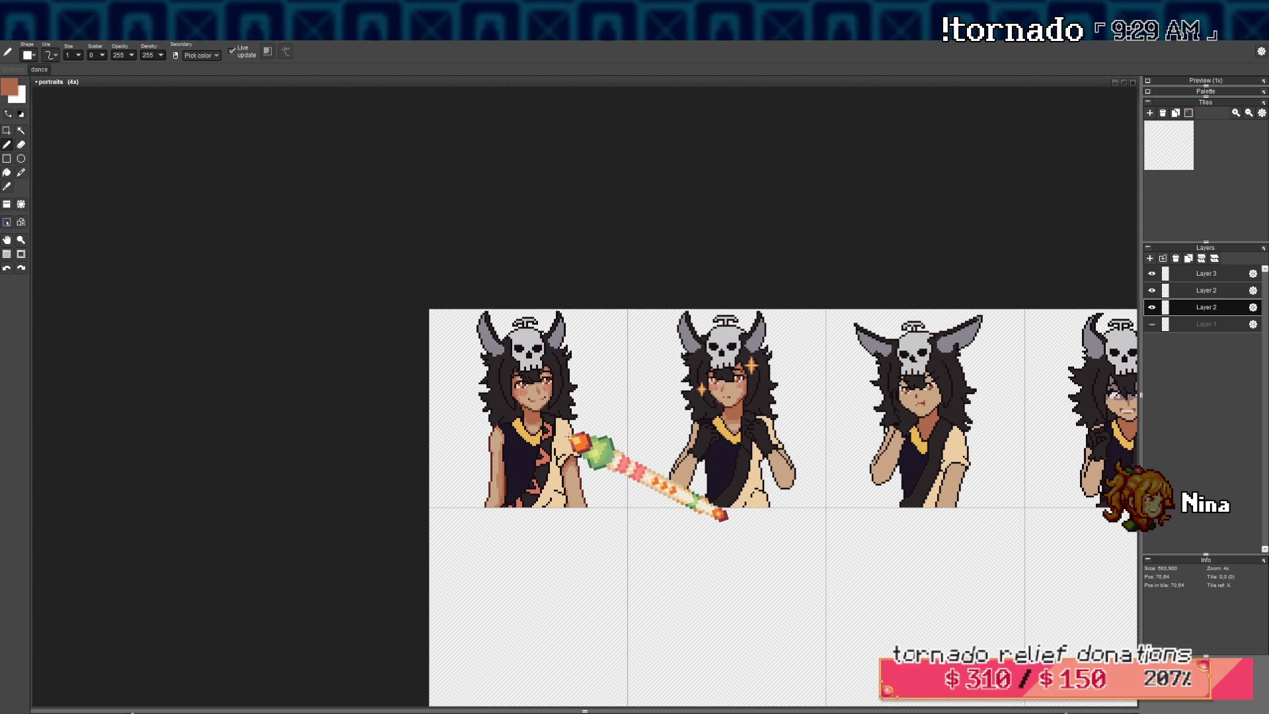
pyautogui.scroll(1, 584, 473)
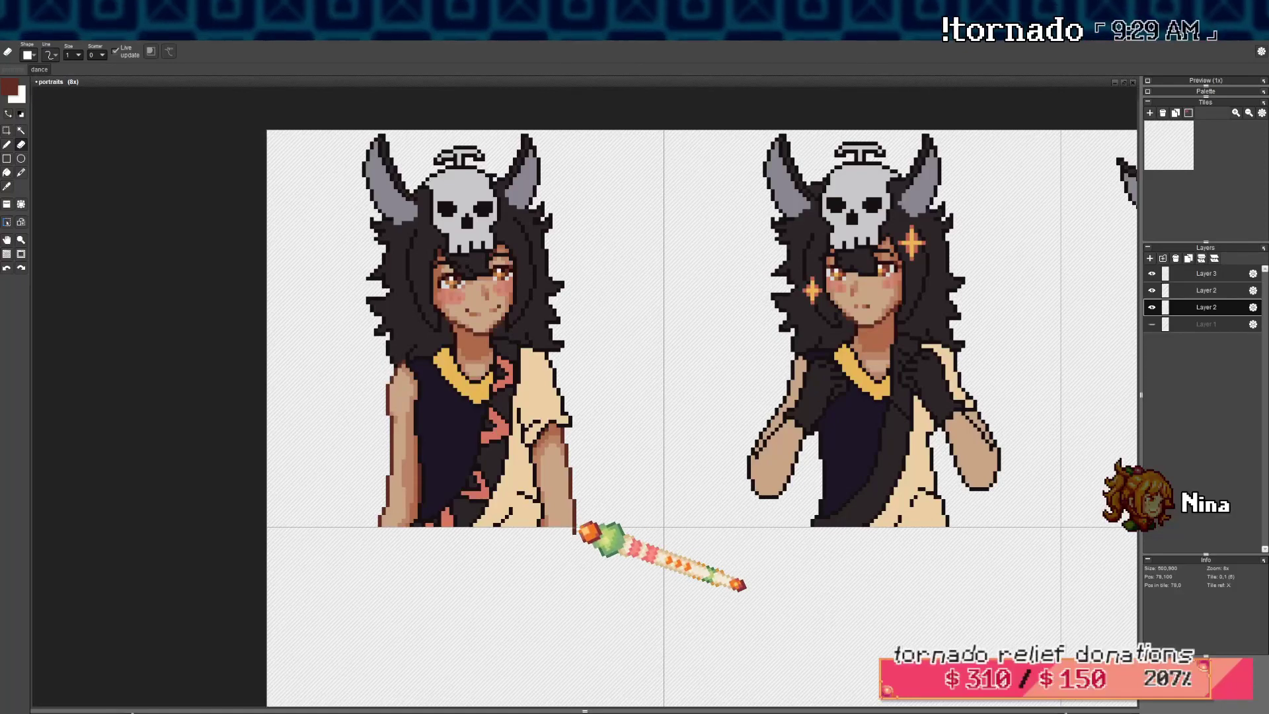
pyautogui.scroll(-3, 574, 472)
pyautogui.scroll(4, 570, 473)
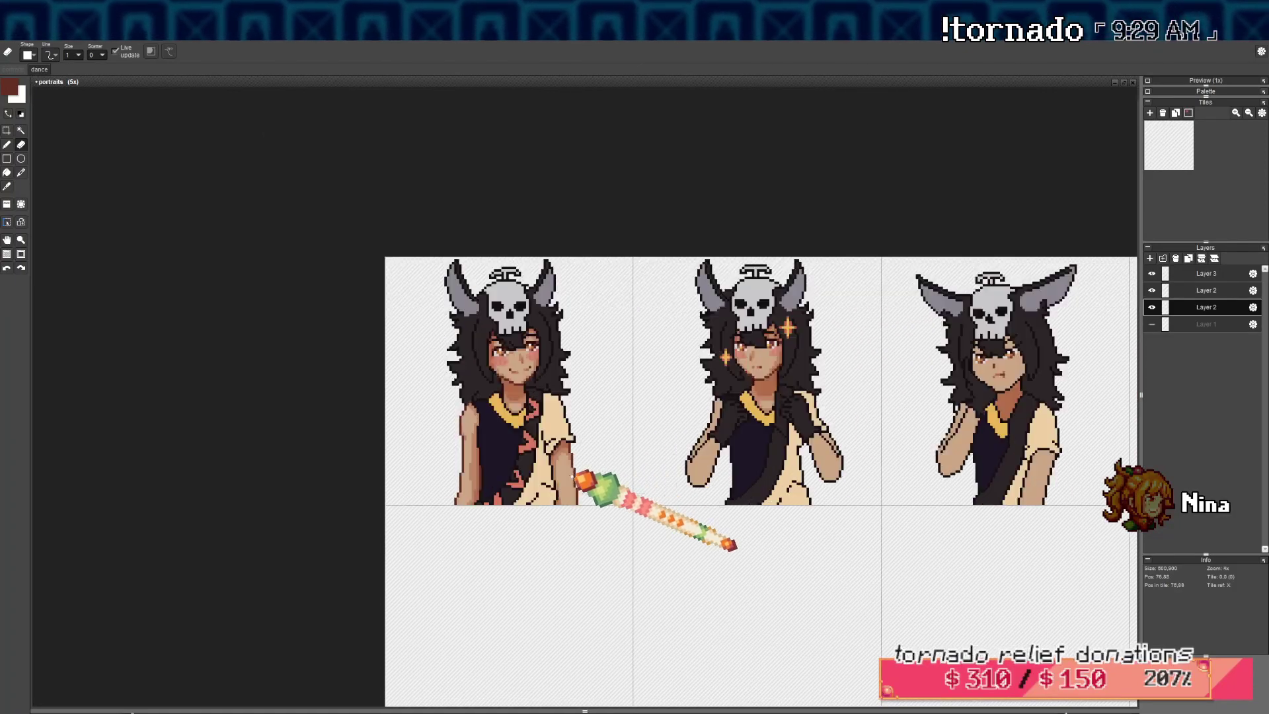
# Shade the sleeved arm's lower inner edge with the mid skin tone and add a short crease across the forearm
pyautogui.press('b')
pyautogui.rightClick(570, 428)
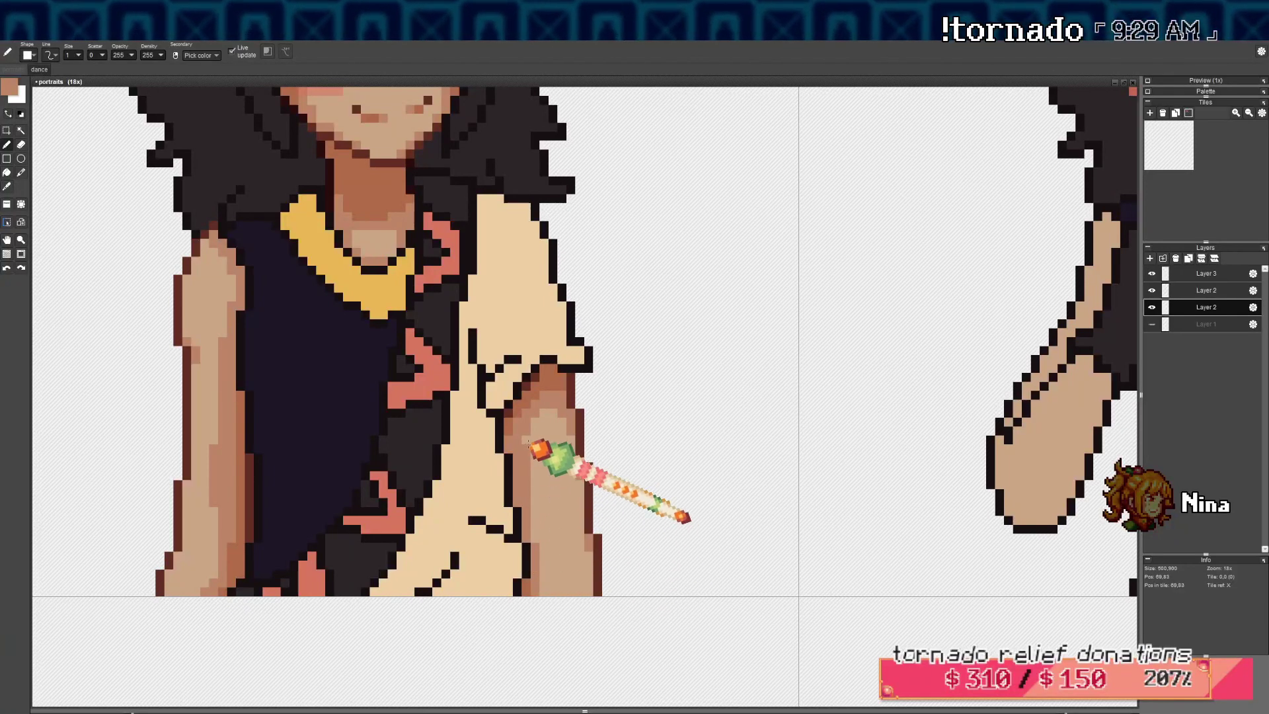
pyautogui.moveTo(544, 563); pyautogui.dragTo(543, 591)
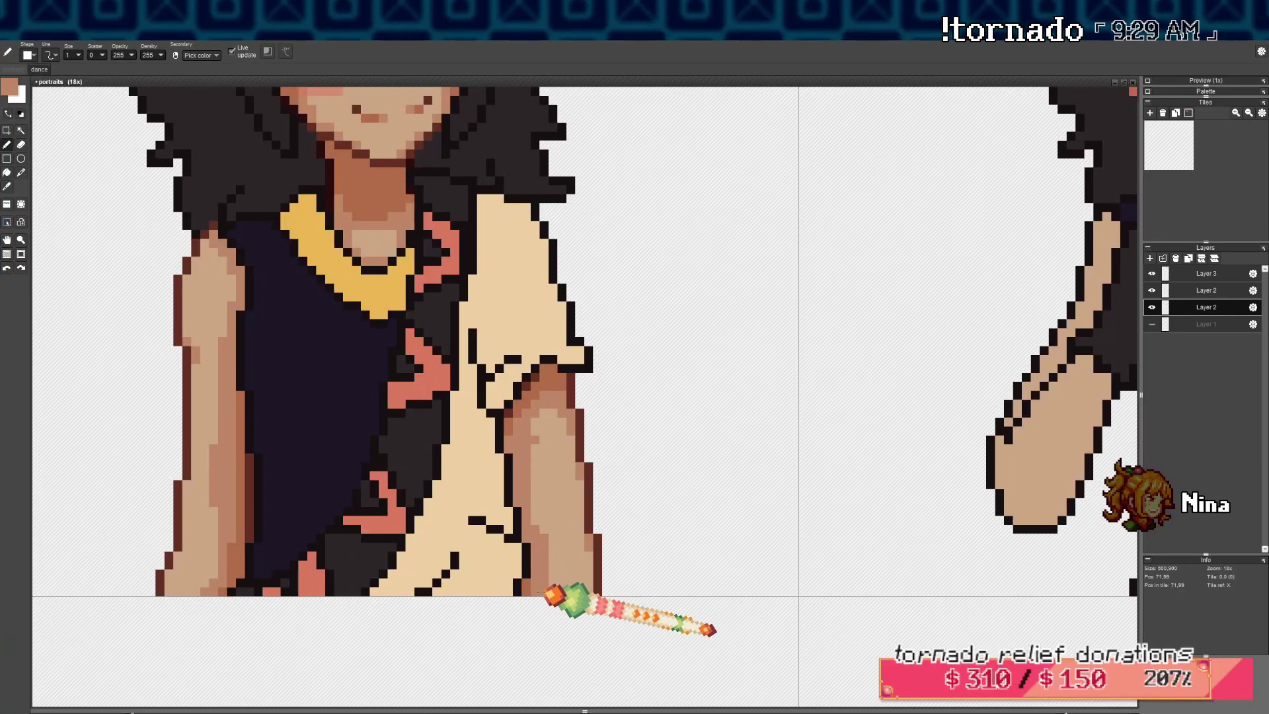
pyautogui.rightClick(539, 448)
pyautogui.rightClick(535, 536)
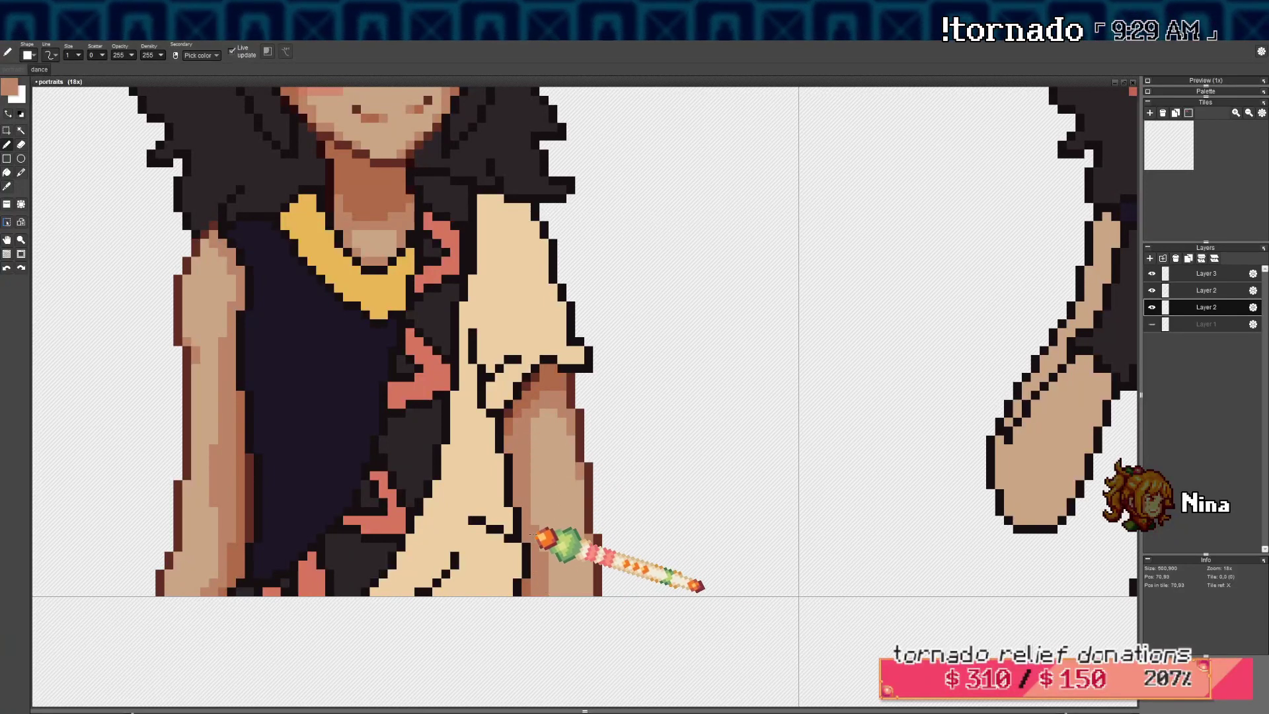
pyautogui.moveTo(536, 537)
pyautogui.mouseDown()
pyautogui.moveTo(564, 537)
pyautogui.moveTo(559, 525)
pyautogui.mouseUp()
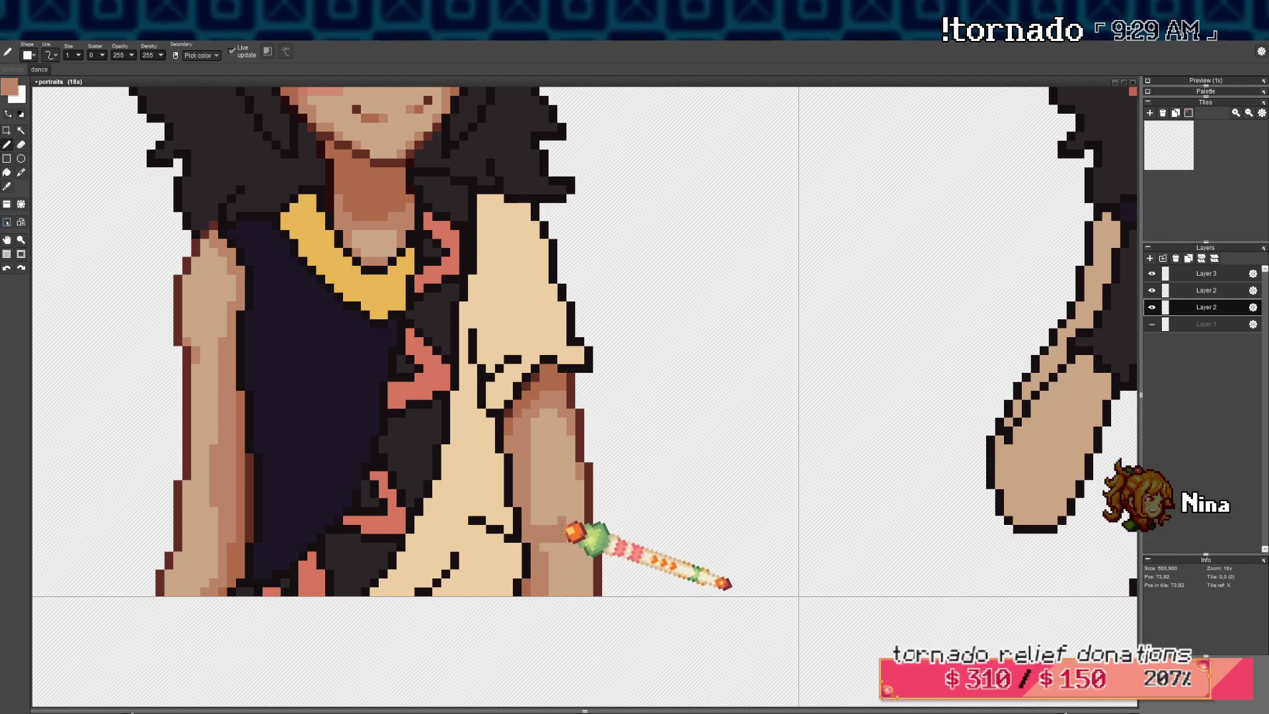
pyautogui.rightClick(549, 514)
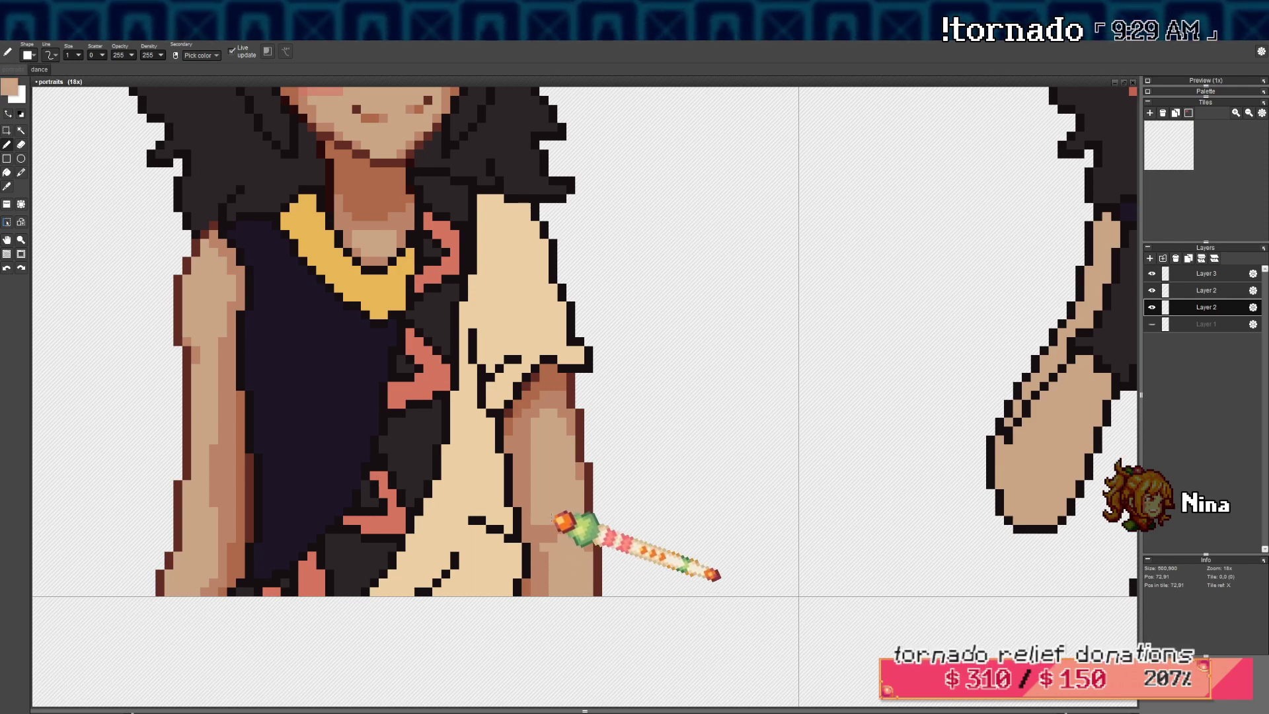
# Retouch the shading on the sleeveless arm's lower inner side with light and mid skin tones, undoing a stray stroke
pyautogui.scroll(-2, 241, 510)
pyautogui.scroll(3, 258, 479)
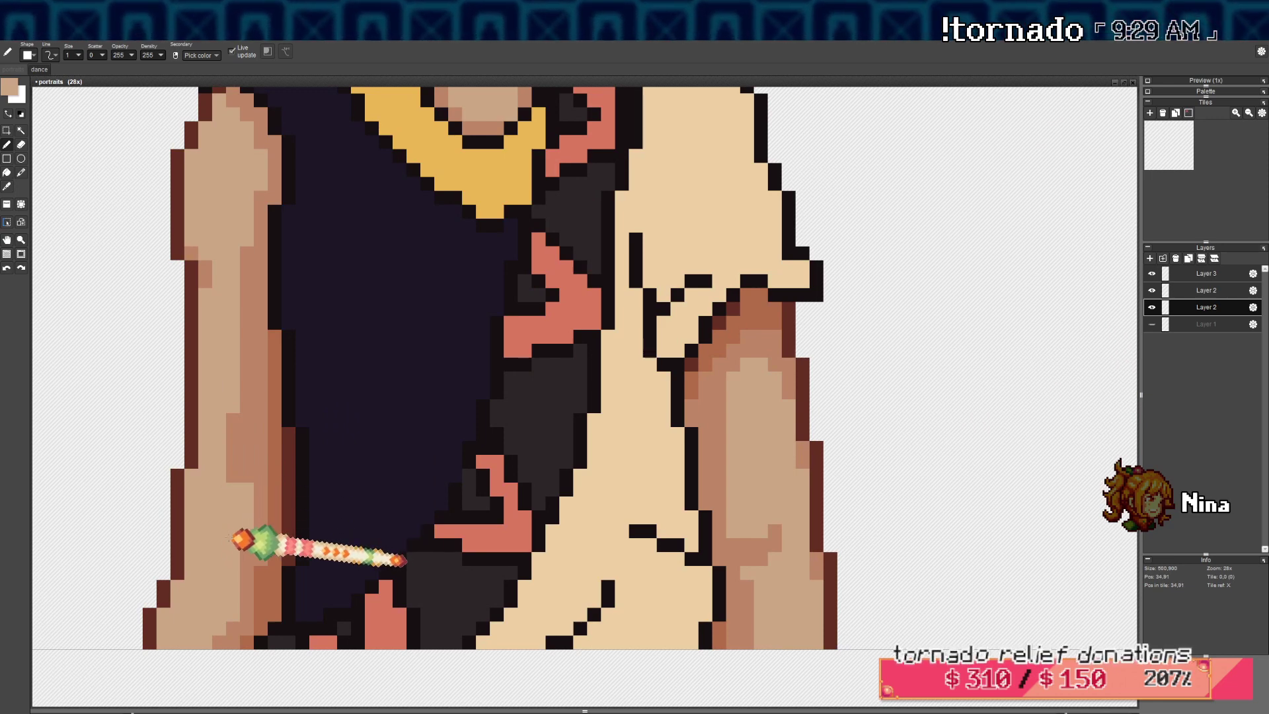
pyautogui.click(266, 518)
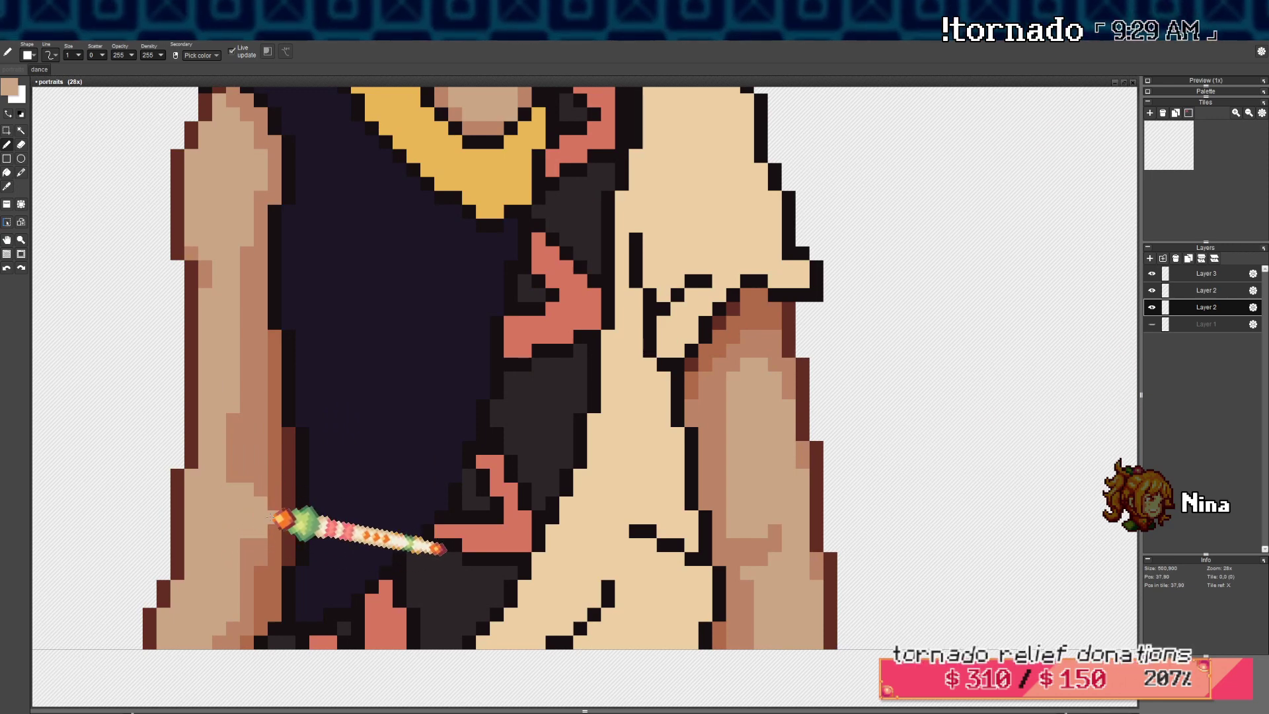
pyautogui.rightClick(257, 488)
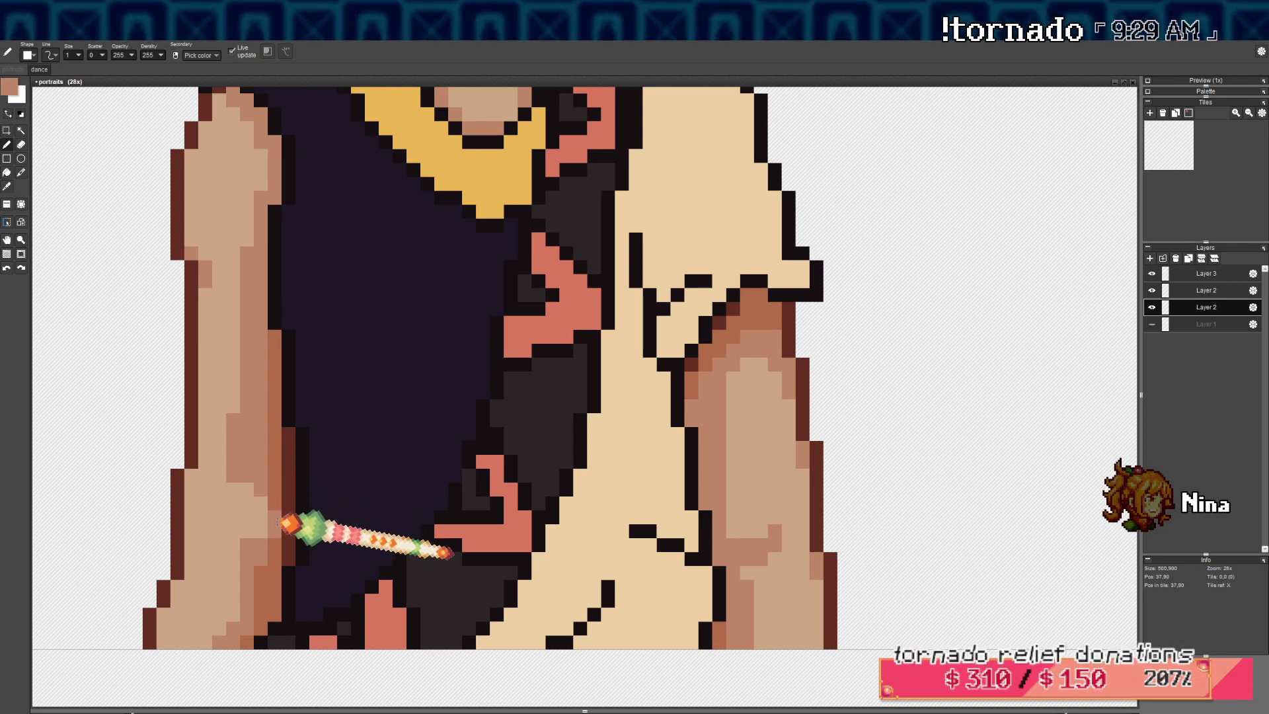
pyautogui.scroll(-5, 298, 522)
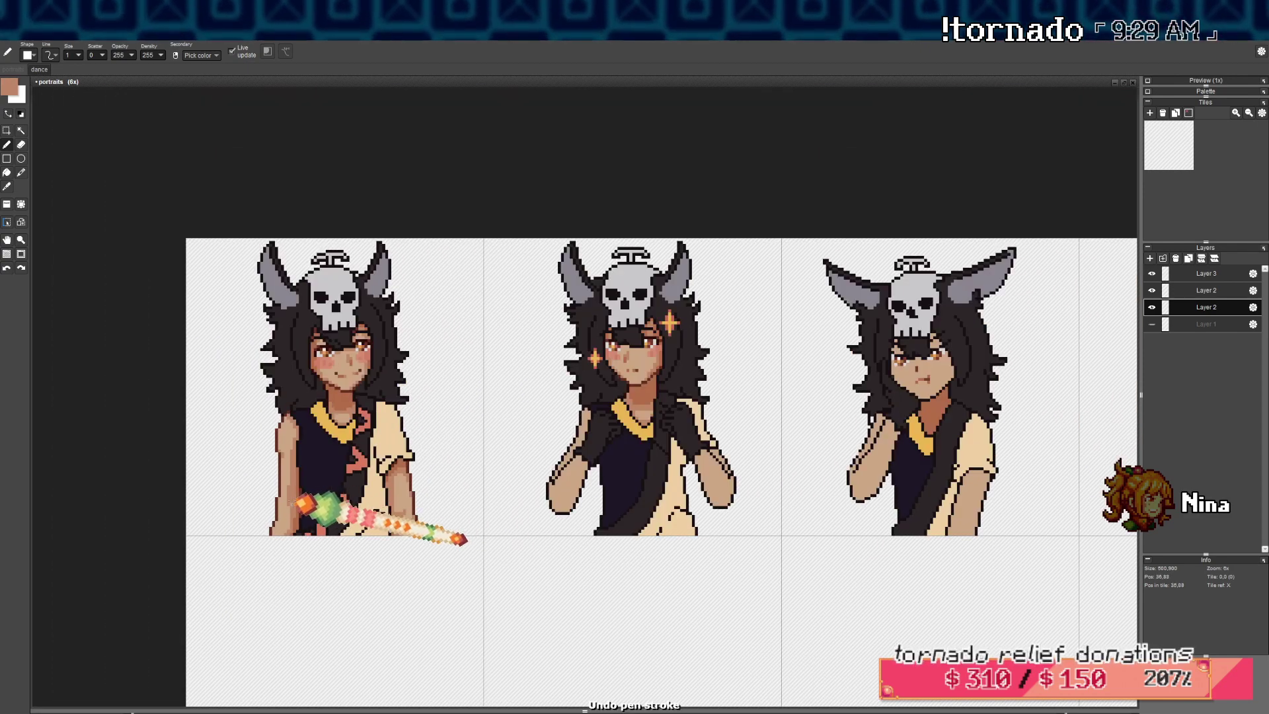
pyautogui.scroll(3, 294, 507)
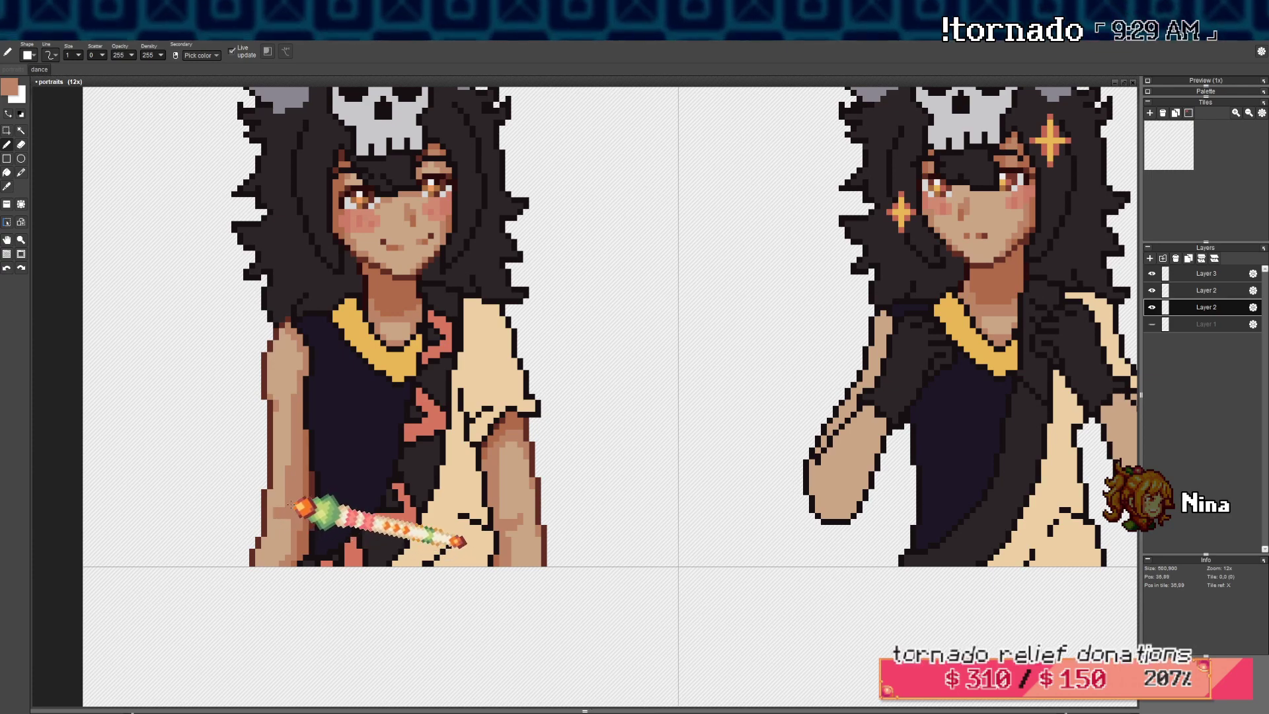
# Try lightening the sleeveless arm's inner shading with the light skin tone, and undo the strokes
pyautogui.moveTo(293, 433); pyautogui.dragTo(296, 395)
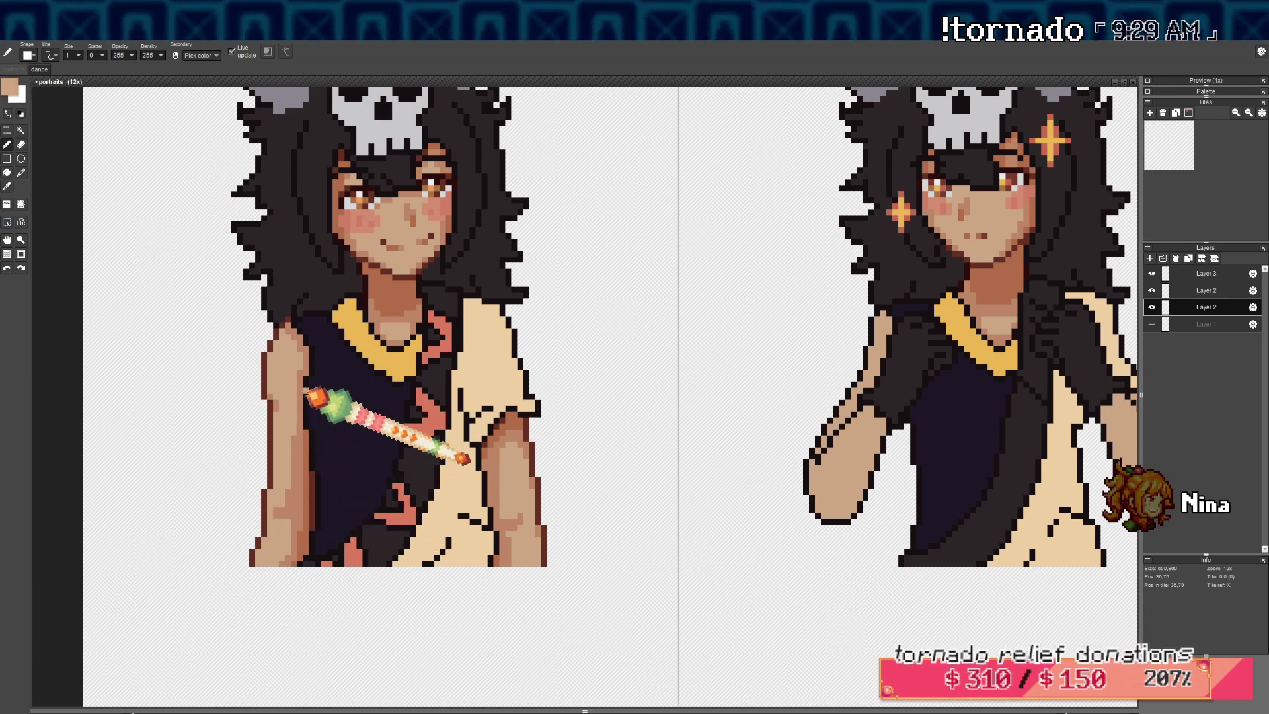
pyautogui.scroll(-3, 313, 392)
pyautogui.scroll(3, 312, 396)
pyautogui.hotkey('ctrl', 'z')
pyautogui.scroll(-2, 469, 460)
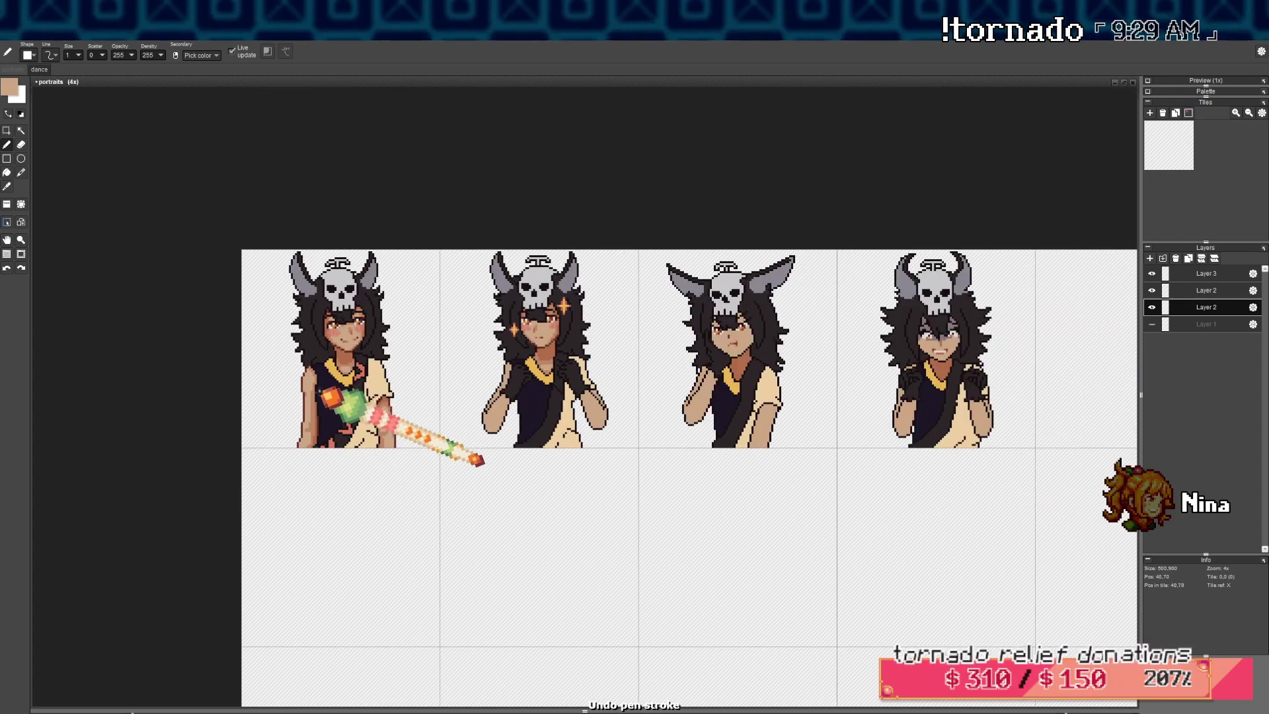
pyautogui.scroll(3, 466, 453)
pyautogui.scroll(-4, 465, 482)
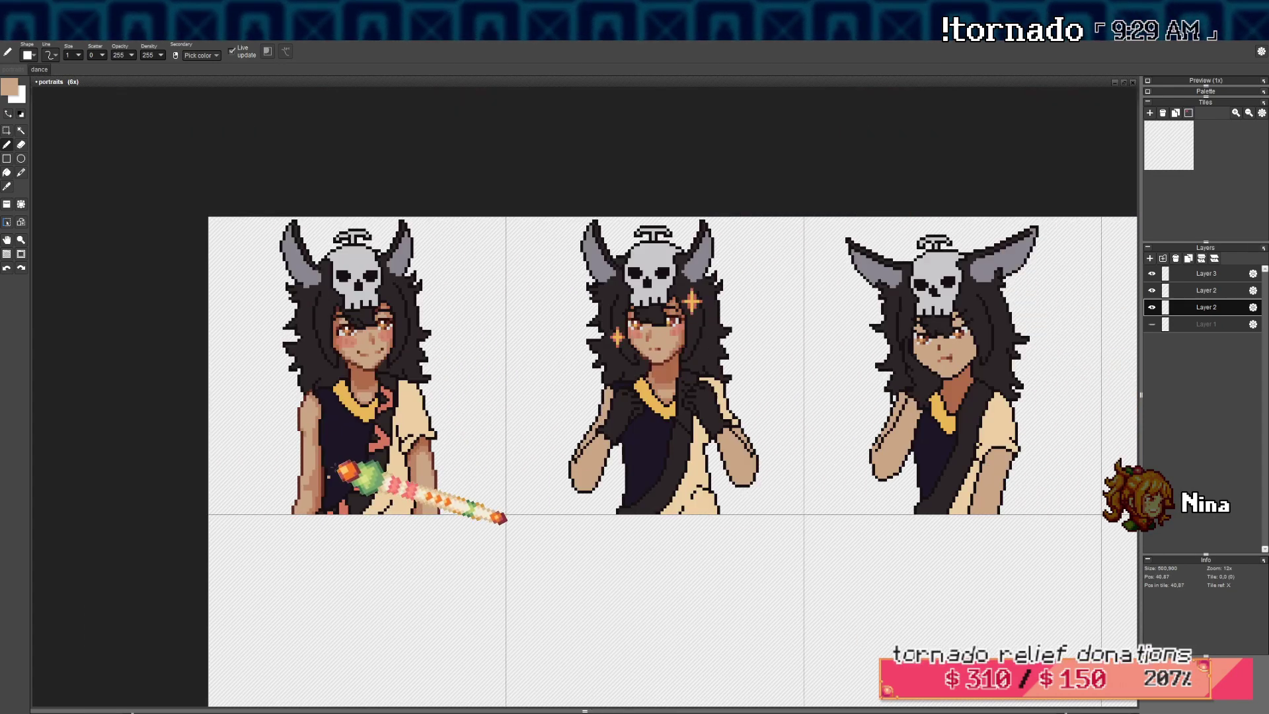
pyautogui.scroll(3, 481, 517)
pyautogui.scroll(1, 315, 466)
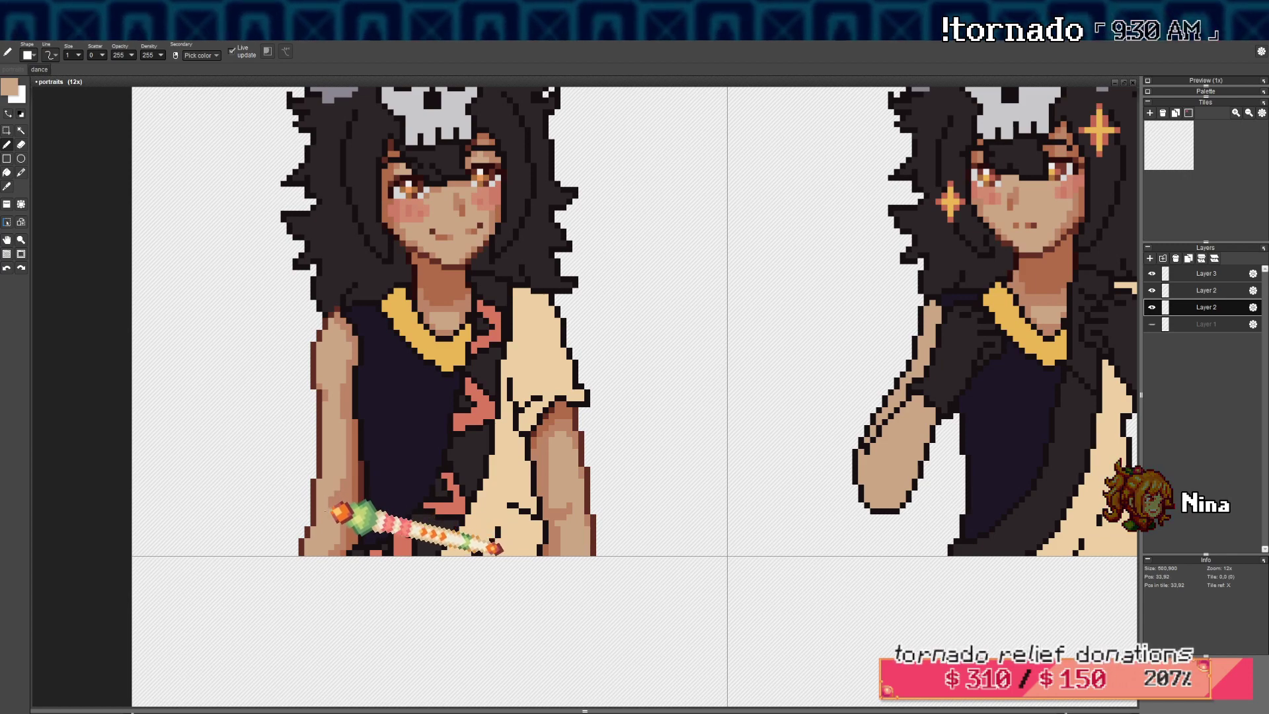
pyautogui.scroll(-1, 339, 511)
pyautogui.scroll(1, 347, 505)
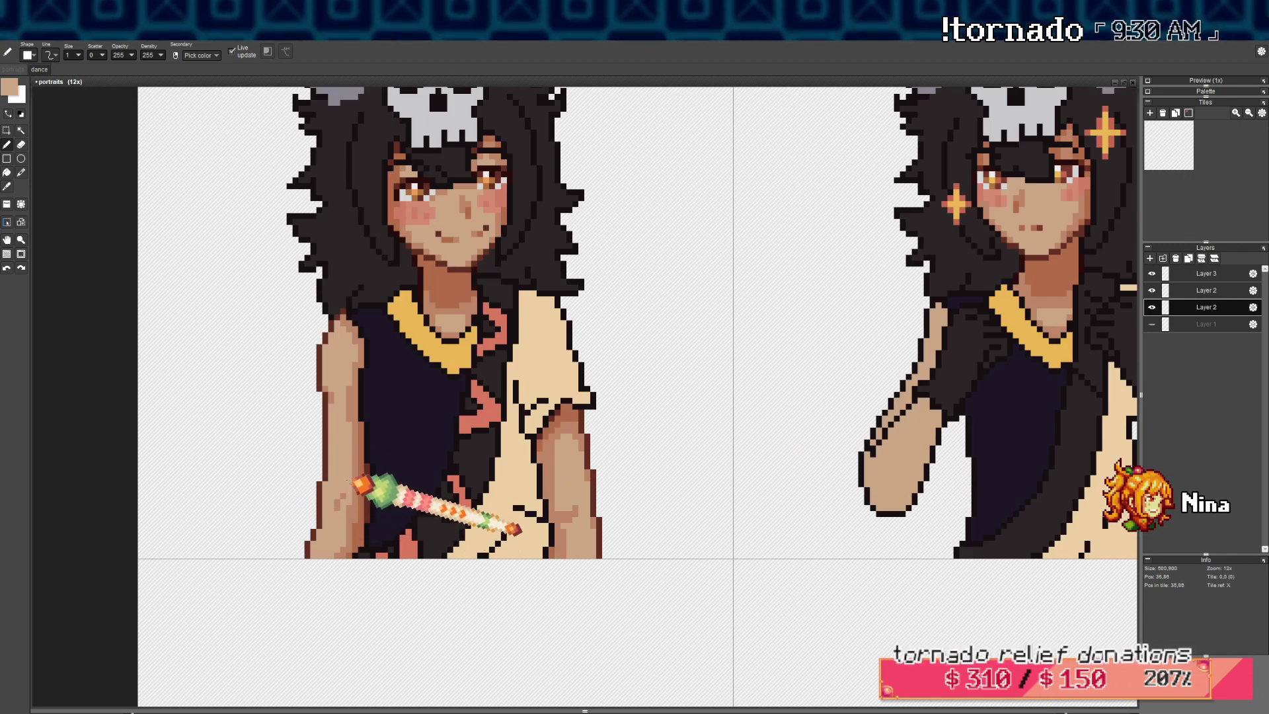
pyautogui.hotkey('ctrl', 'z')
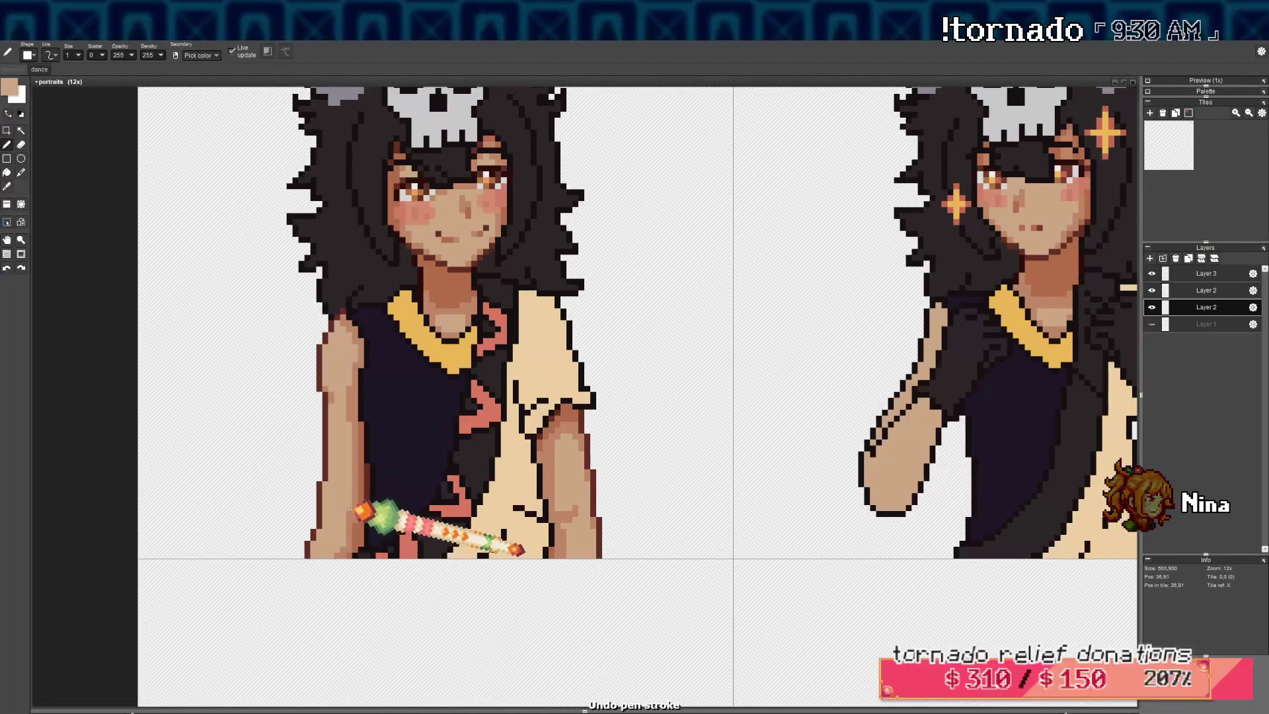
# Recolor the outer outlines of both arms from dark red-brown to a lighter reddish brown skin shade
pyautogui.scroll(-2, 356, 510)
pyautogui.scroll(2, 494, 508)
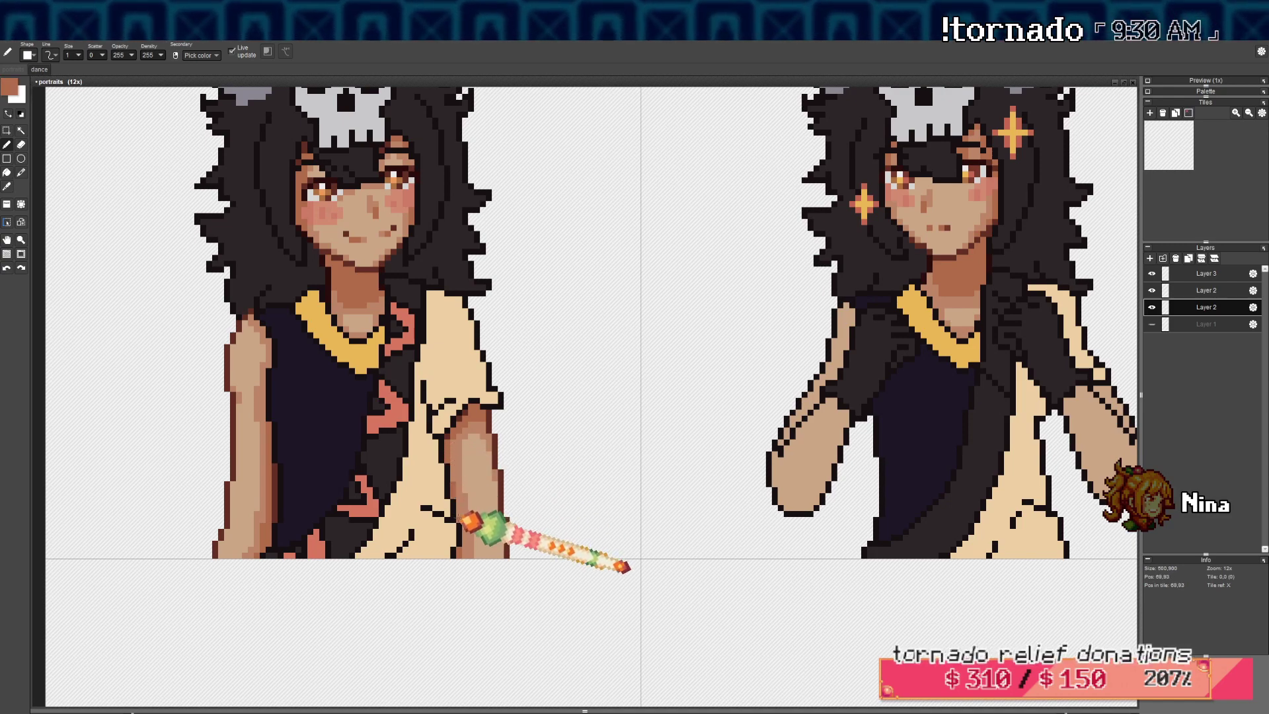
pyautogui.scroll(-2, 471, 515)
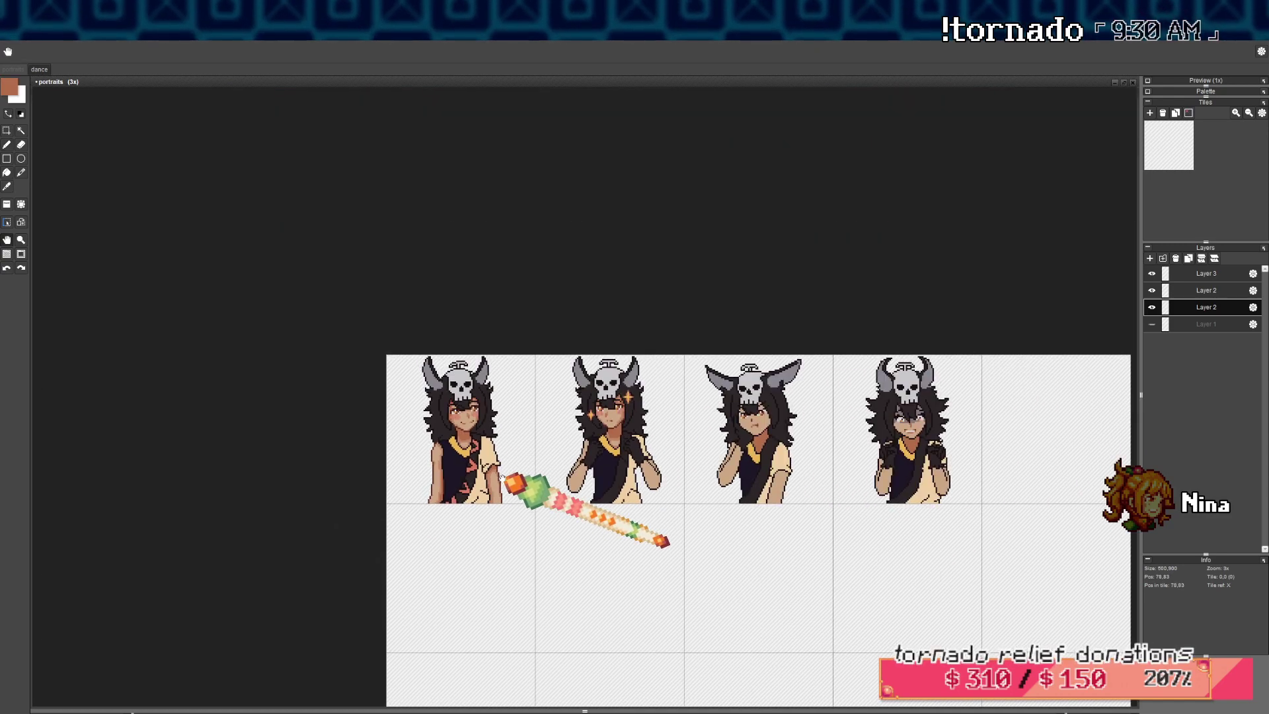
pyautogui.scroll(2, 504, 477)
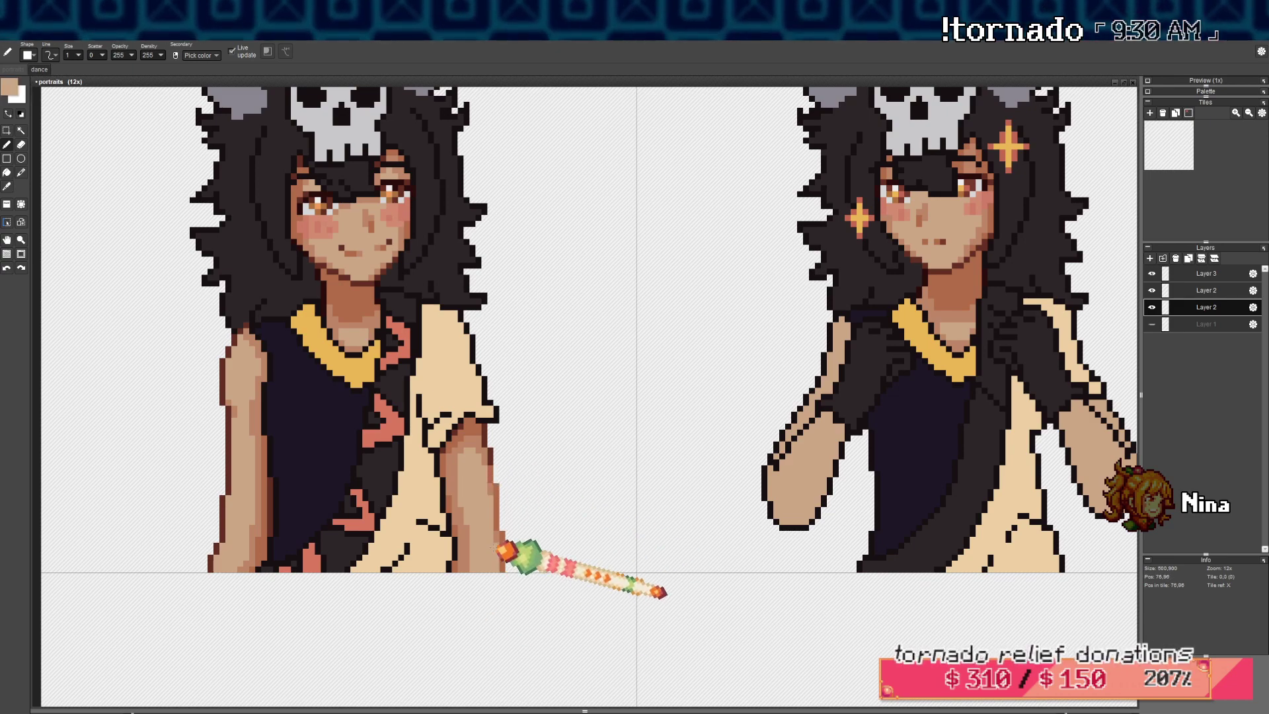
pyautogui.rightClick(496, 494)
pyautogui.rightClick(495, 487)
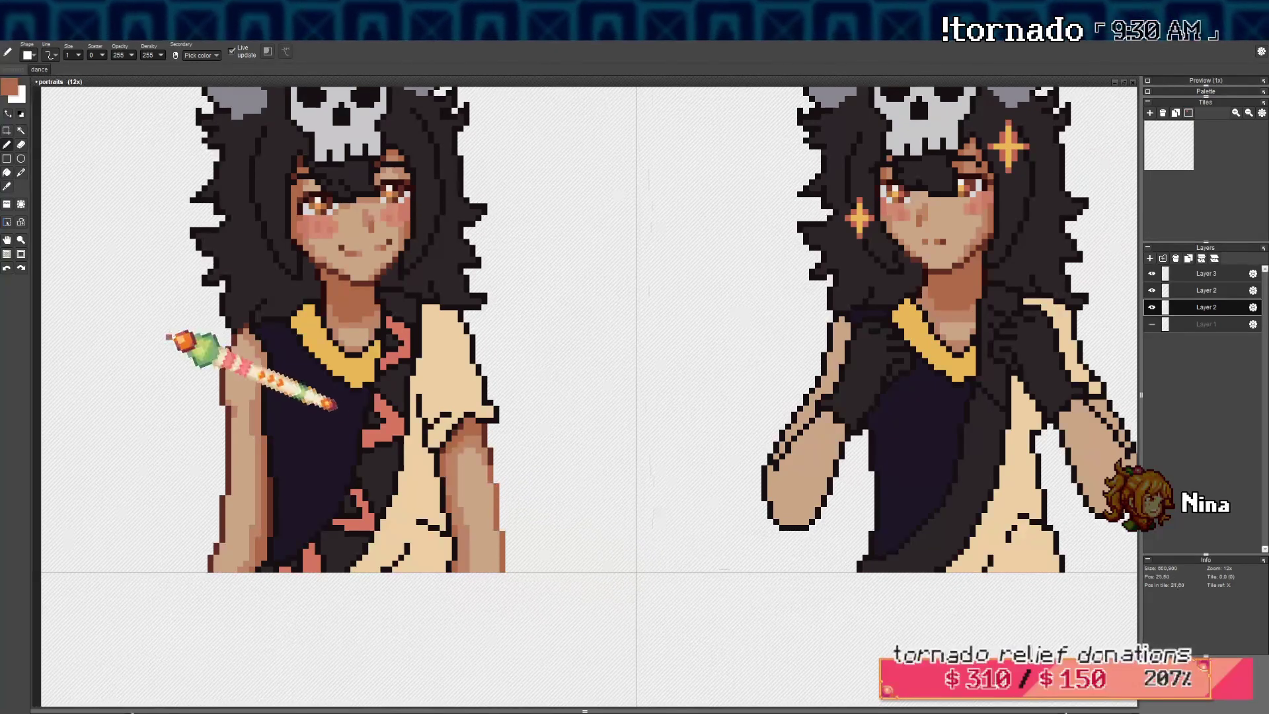
pyautogui.moveTo(185, 350)
pyautogui.mouseDown()
pyautogui.moveTo(257, 385)
pyautogui.moveTo(247, 375)
pyautogui.moveTo(251, 404)
pyautogui.mouseUp()
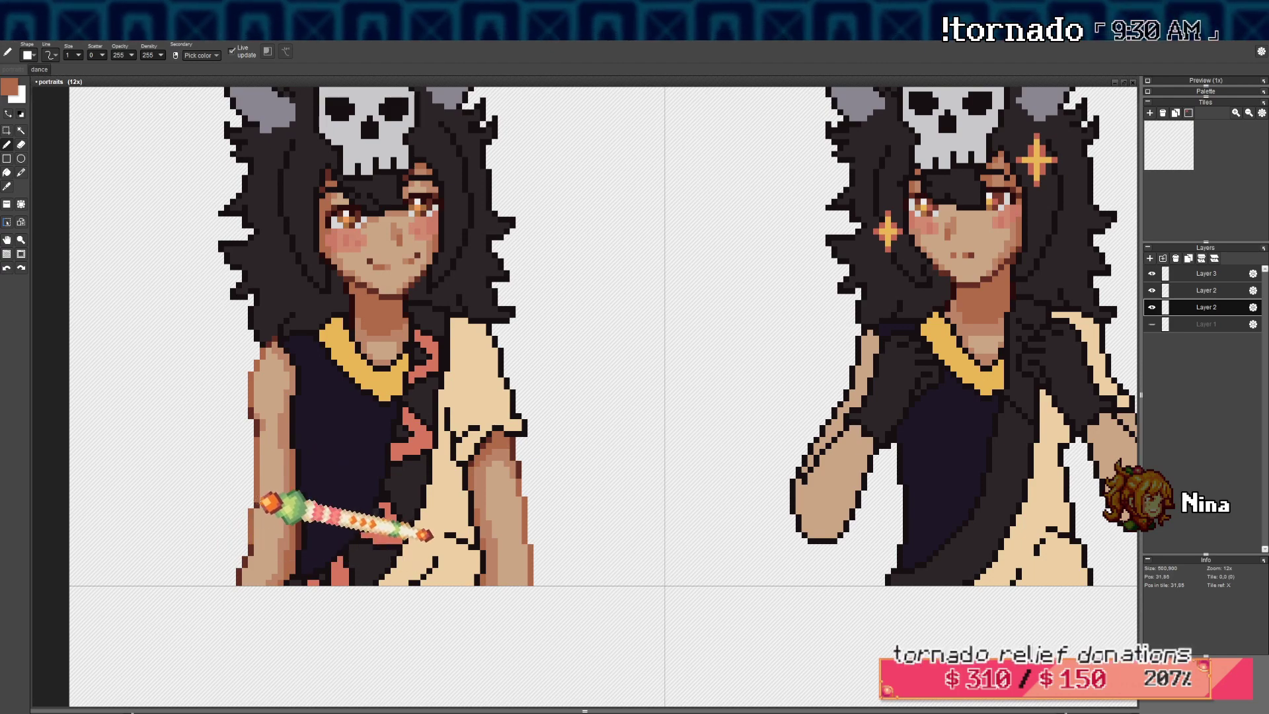
# Darken the arm outlines where they meet the sleeve and the shoulder with a very dark red-brown
pyautogui.scroll(-4, 284, 506)
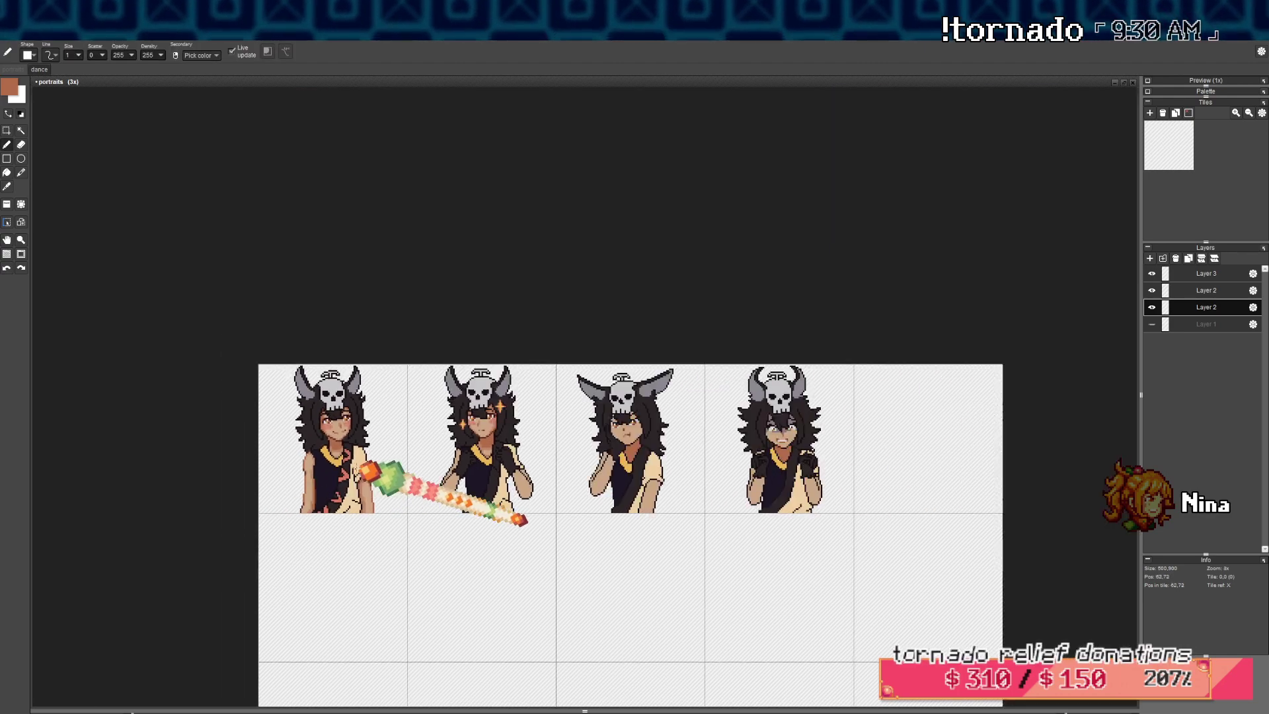
pyautogui.scroll(-2, 357, 469)
pyautogui.scroll(5, 394, 489)
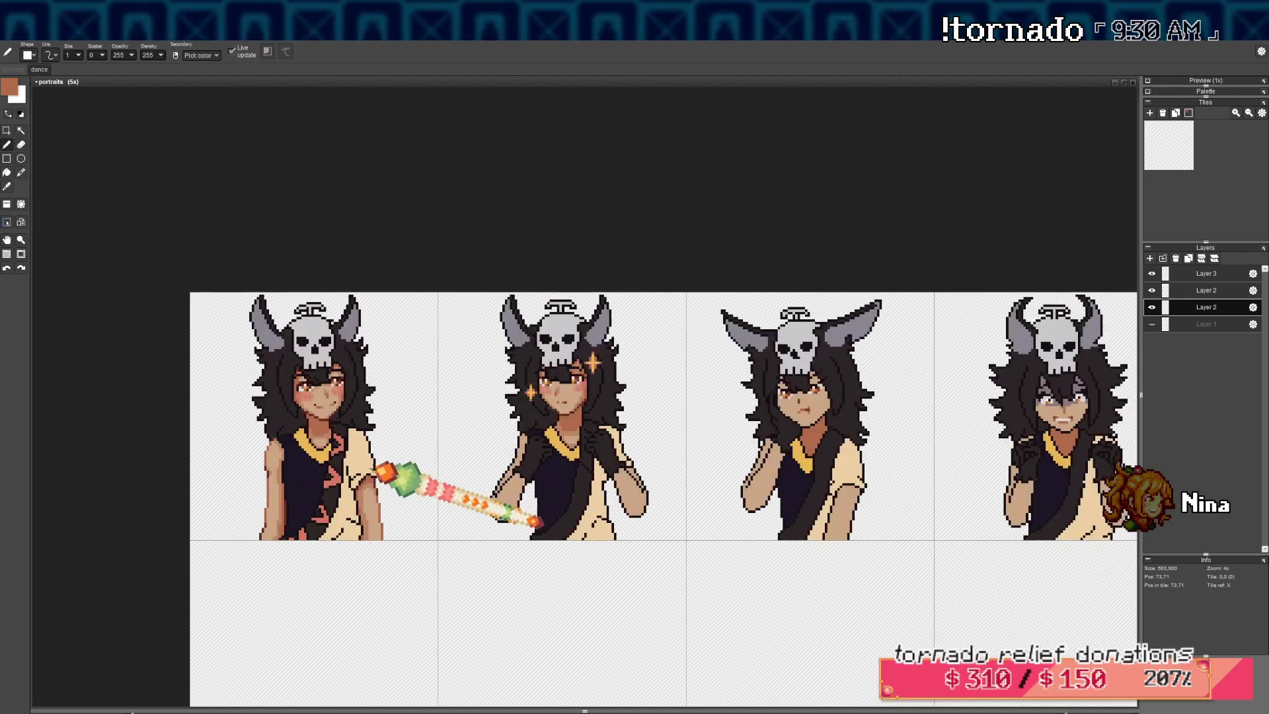
pyautogui.scroll(1, 316, 333)
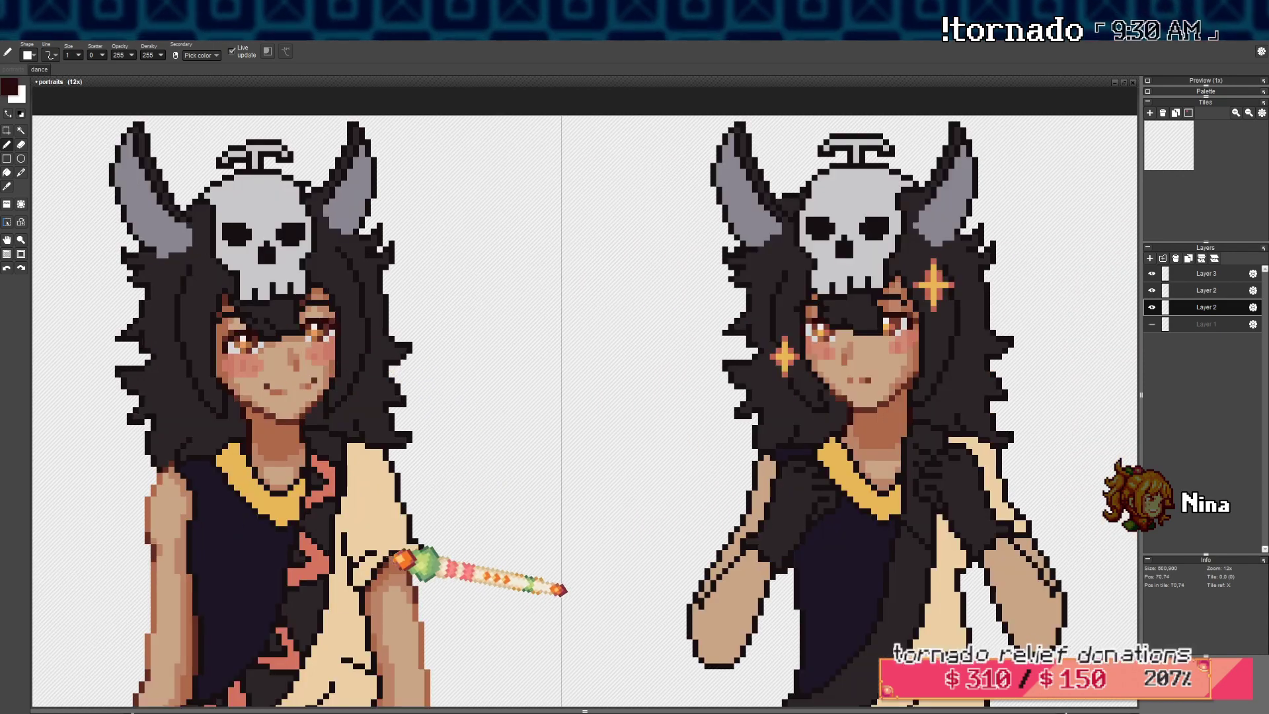
pyautogui.rightClick(420, 572)
pyautogui.moveTo(158, 483); pyautogui.dragTo(191, 474)
pyautogui.scroll(-1, 218, 464)
pyautogui.moveTo(204, 575); pyautogui.dragTo(261, 562)
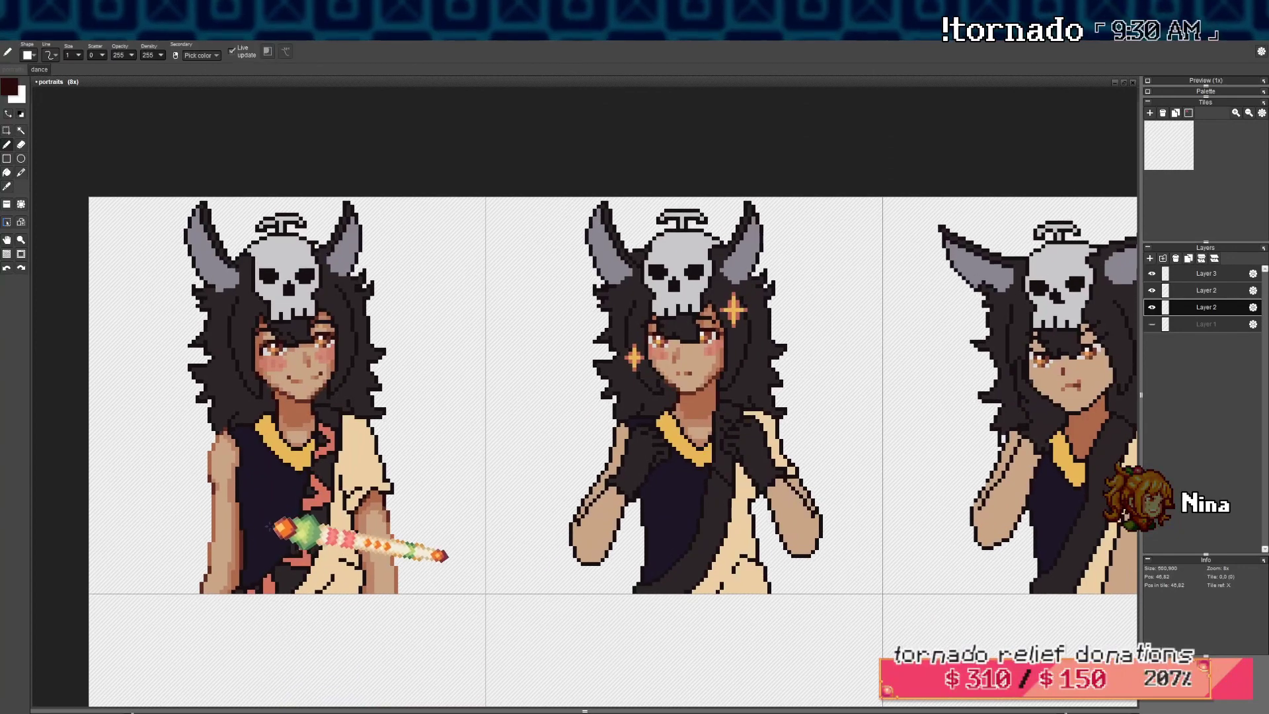
# Review the recolored arms across the portraits sheet and save the portraits file
pyautogui.scroll(-2, 470, 390)
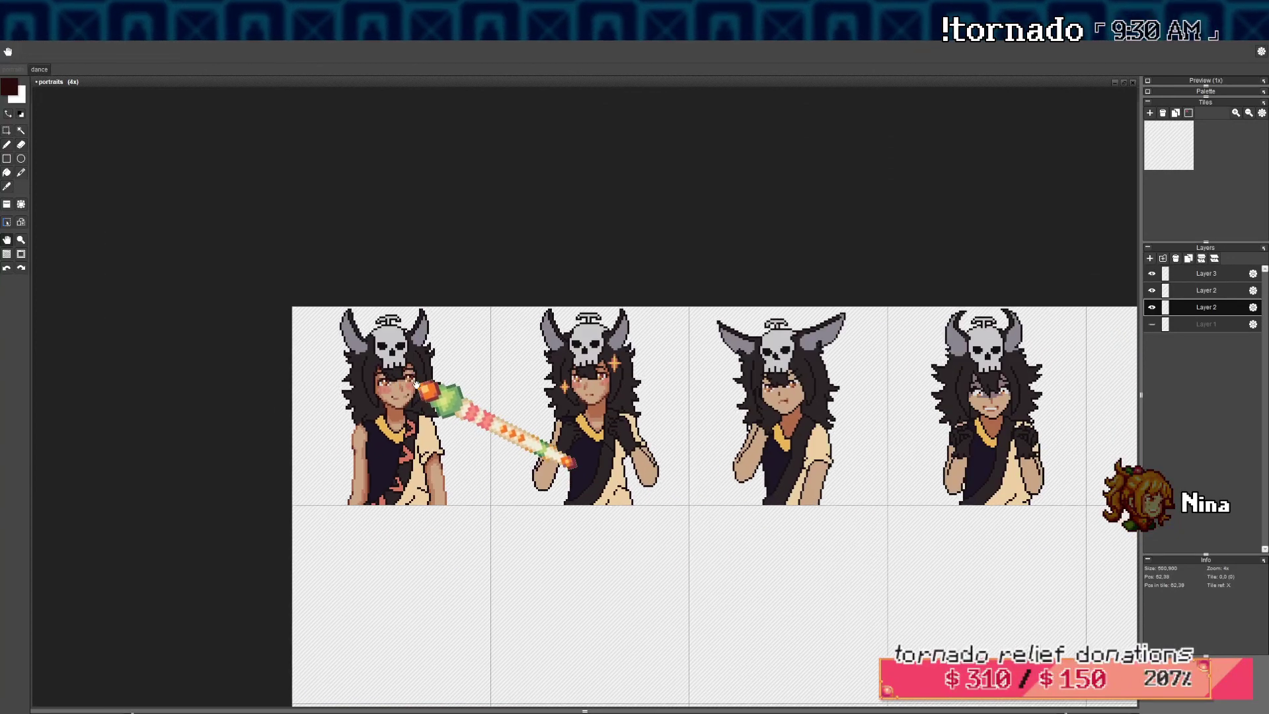
pyautogui.scroll(2, 416, 354)
pyautogui.moveTo(388, 474); pyautogui.dragTo(389, 441)
pyautogui.scroll(-1, 387, 428)
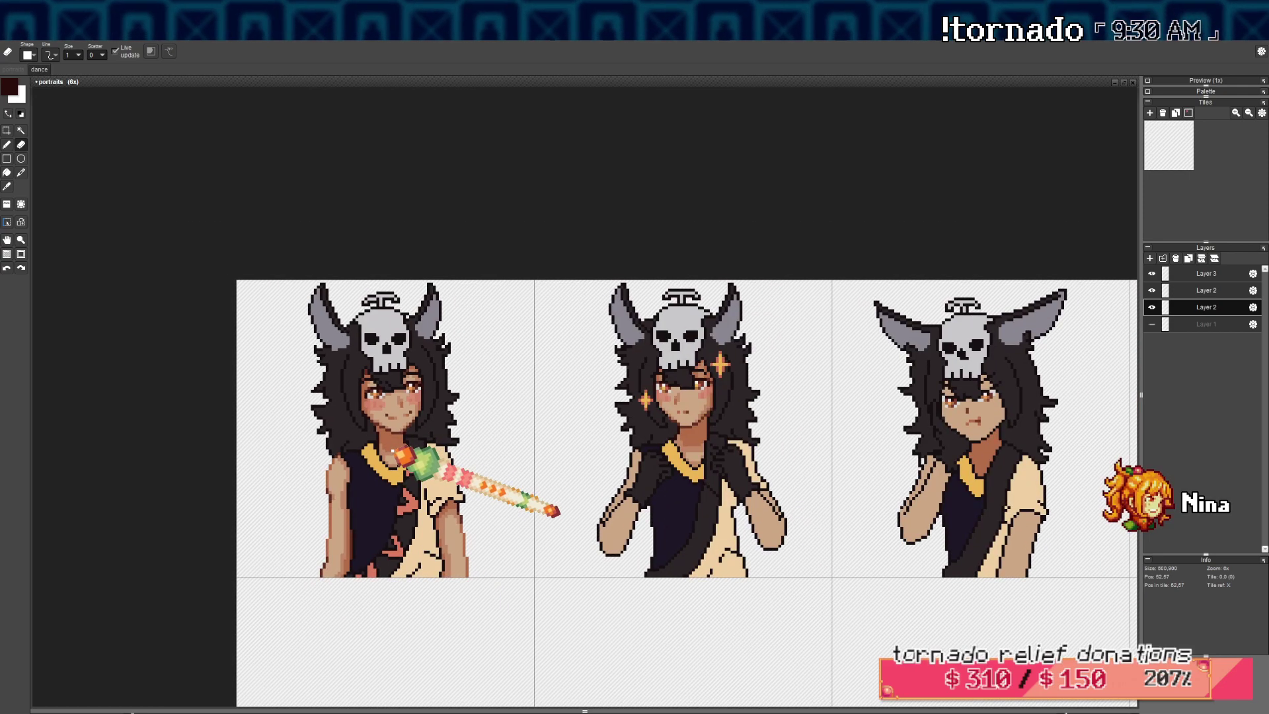
pyautogui.scroll(3, 388, 457)
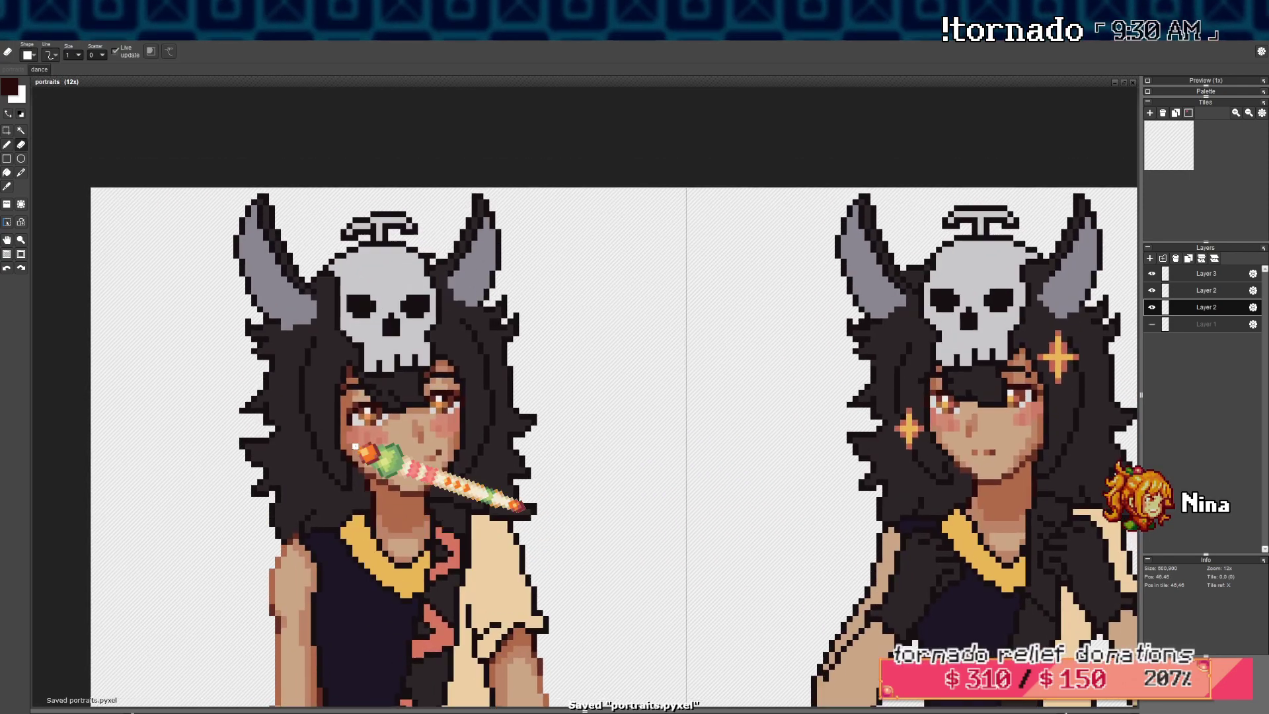
# Mix a dark hair shadow tone using near-black at pen opacity 149, and restore the opacity to 255
pyautogui.press('b')
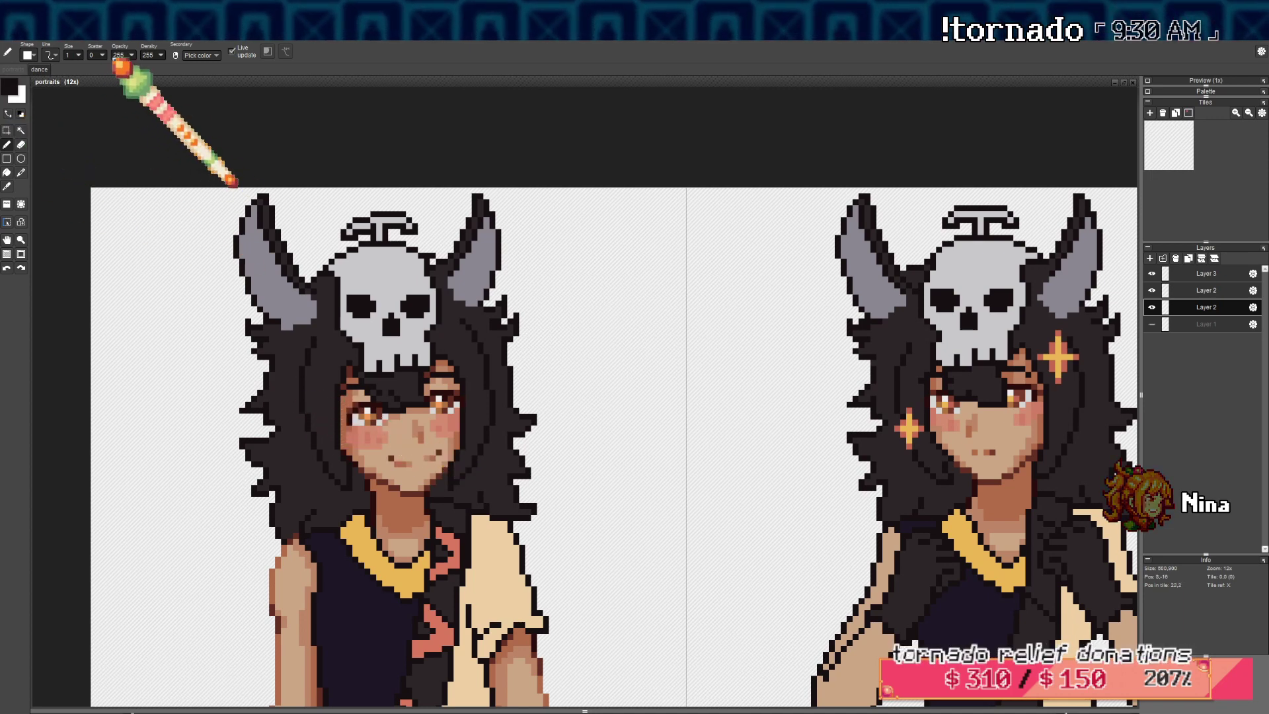
pyautogui.write('149')
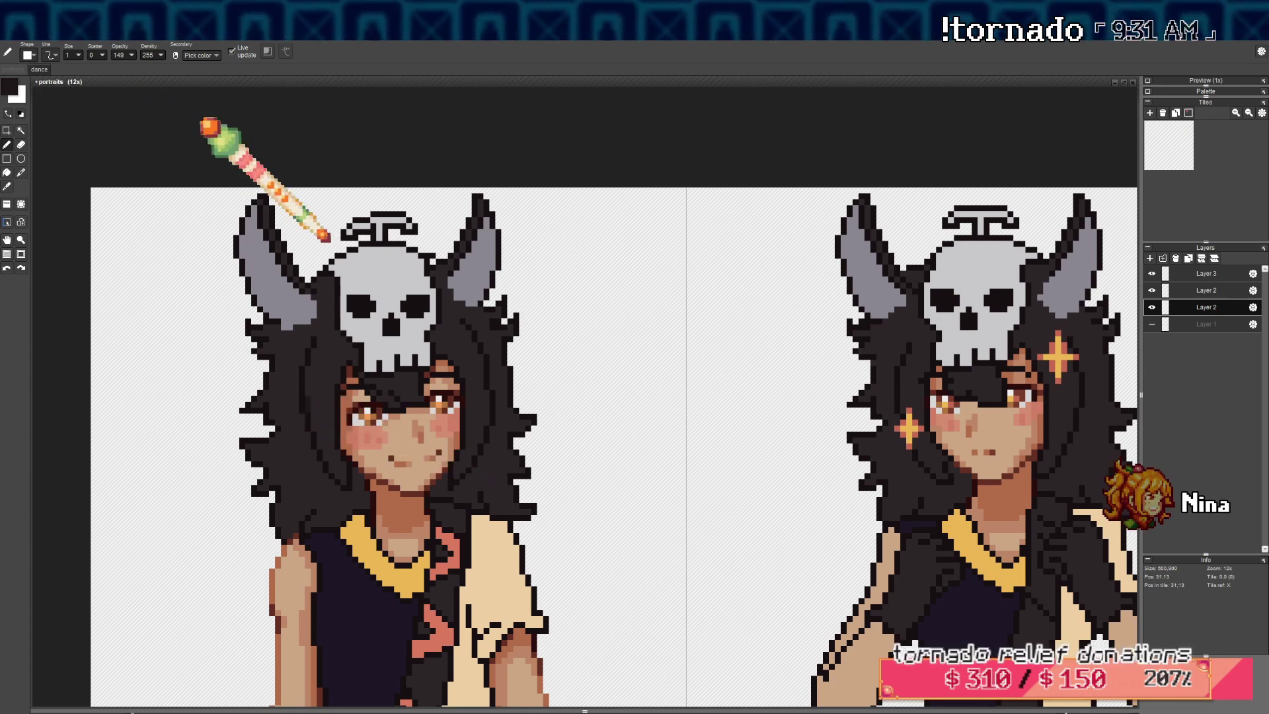
pyautogui.click(121, 54)
pyautogui.write('255')
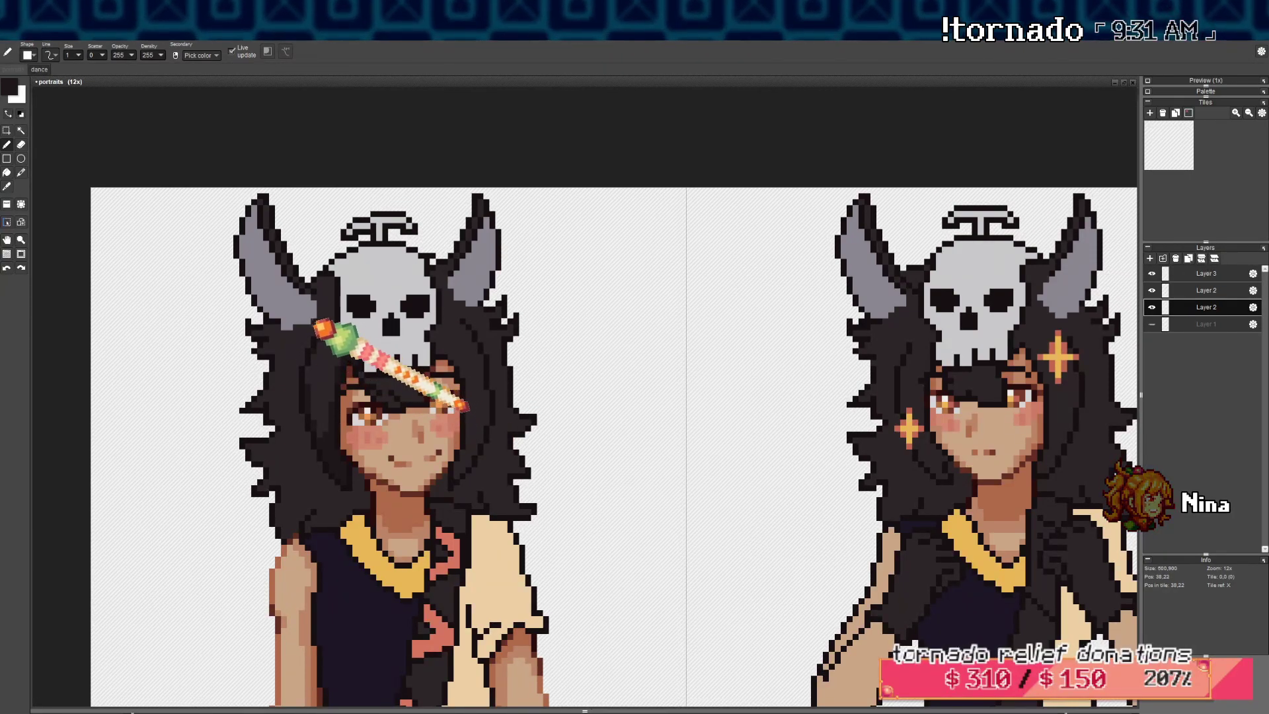
# Undo stray pen strokes and fill the lower hair beside the neck, on the portrait's left side, with the dark shadow tone
pyautogui.hotkey('ctrl', 'z')
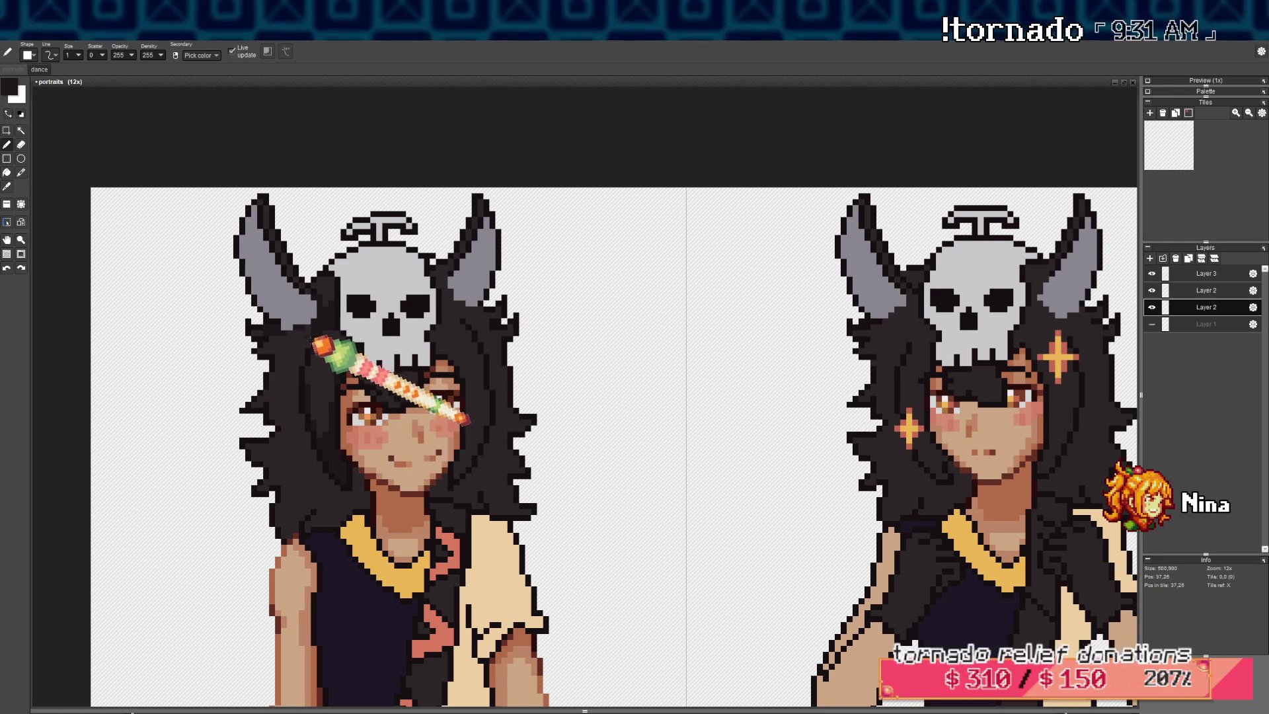
pyautogui.moveTo(350, 474); pyautogui.dragTo(355, 464)
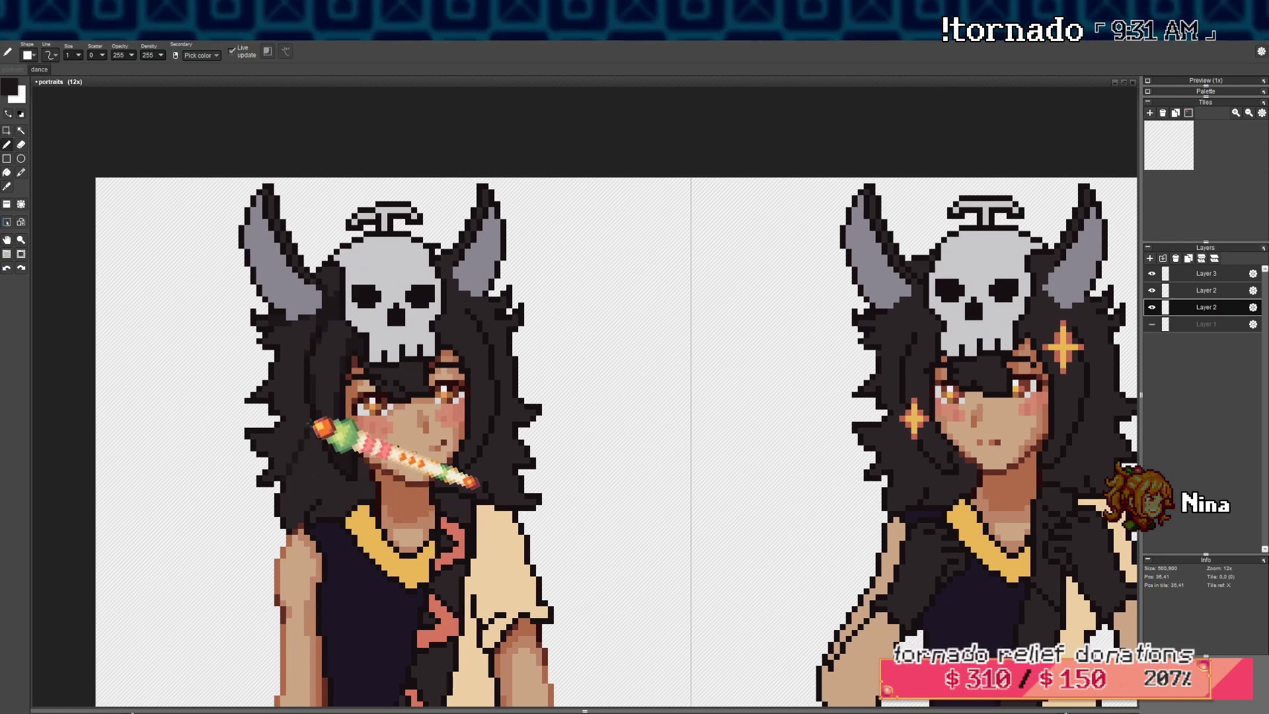
pyautogui.hotkey('ctrl', 'z')
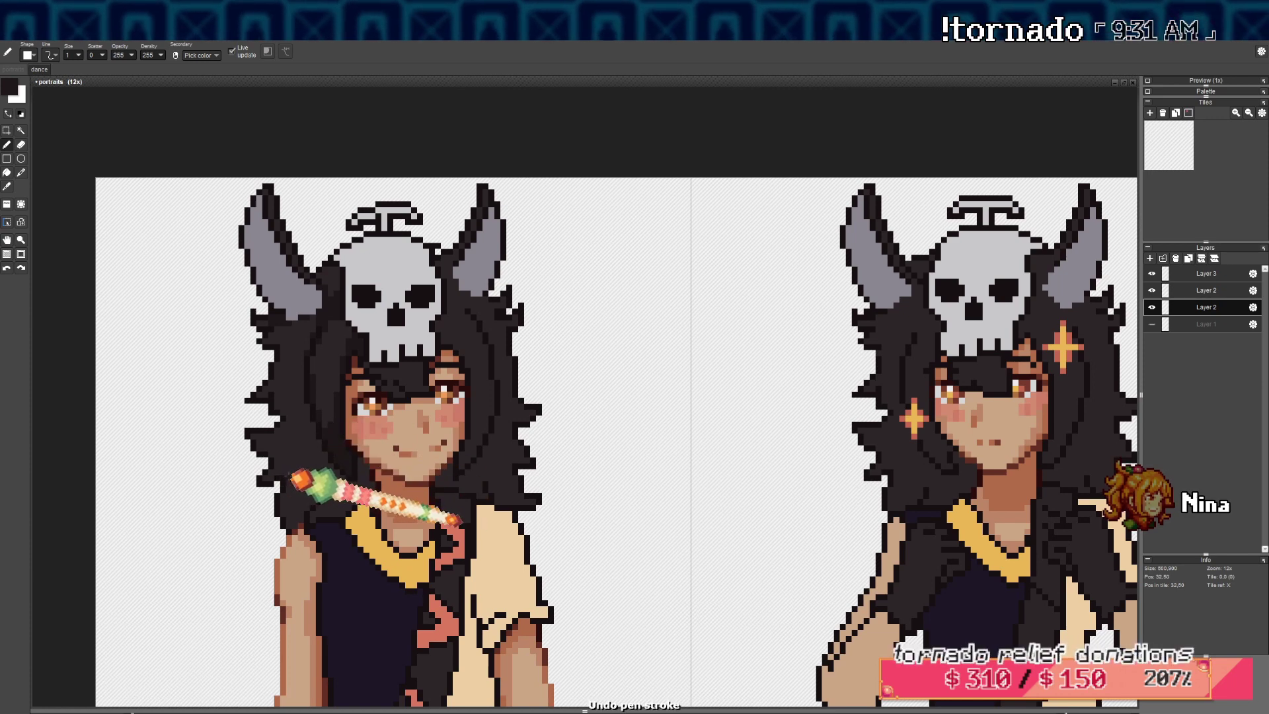
pyautogui.press('f')
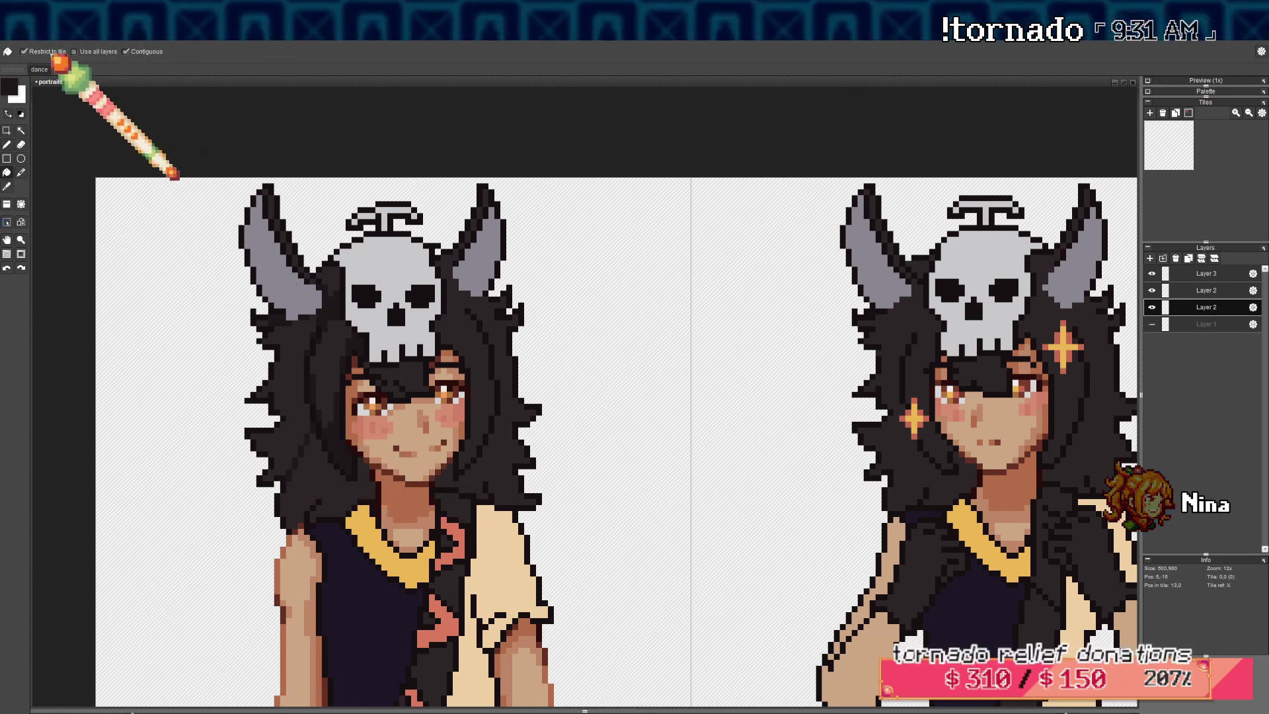
pyautogui.click(24, 52)
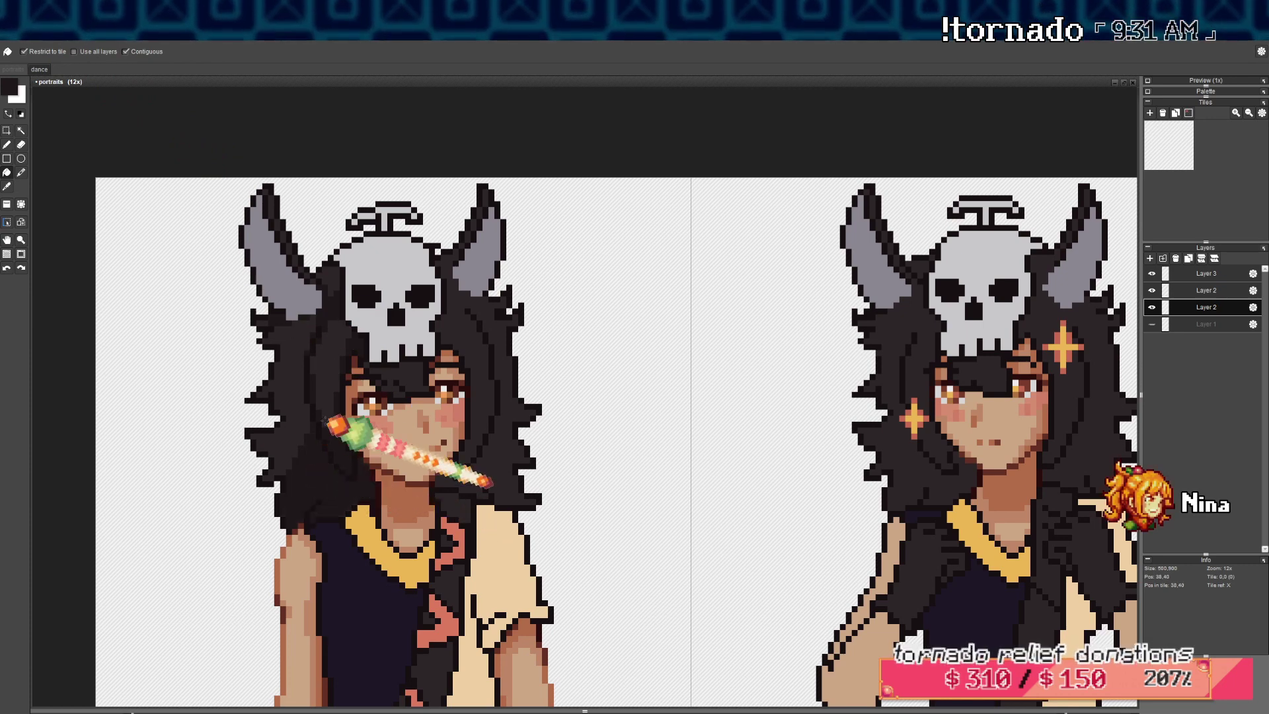
# Undo the last pen stroke and shade the hair between the left horn and the skull with the dark shadow tone
pyautogui.press('b')
pyautogui.scroll(1, 338, 351)
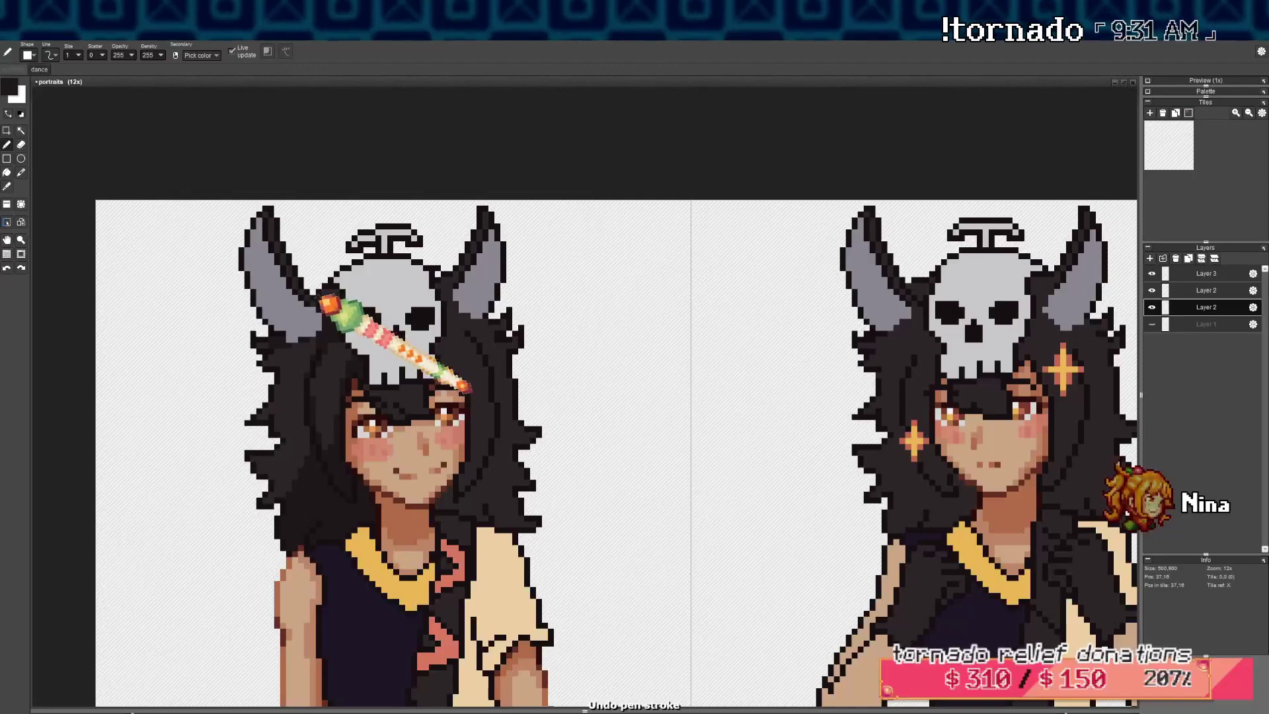
pyautogui.hotkey('ctrl', 'z')
pyautogui.scroll(-2, 334, 310)
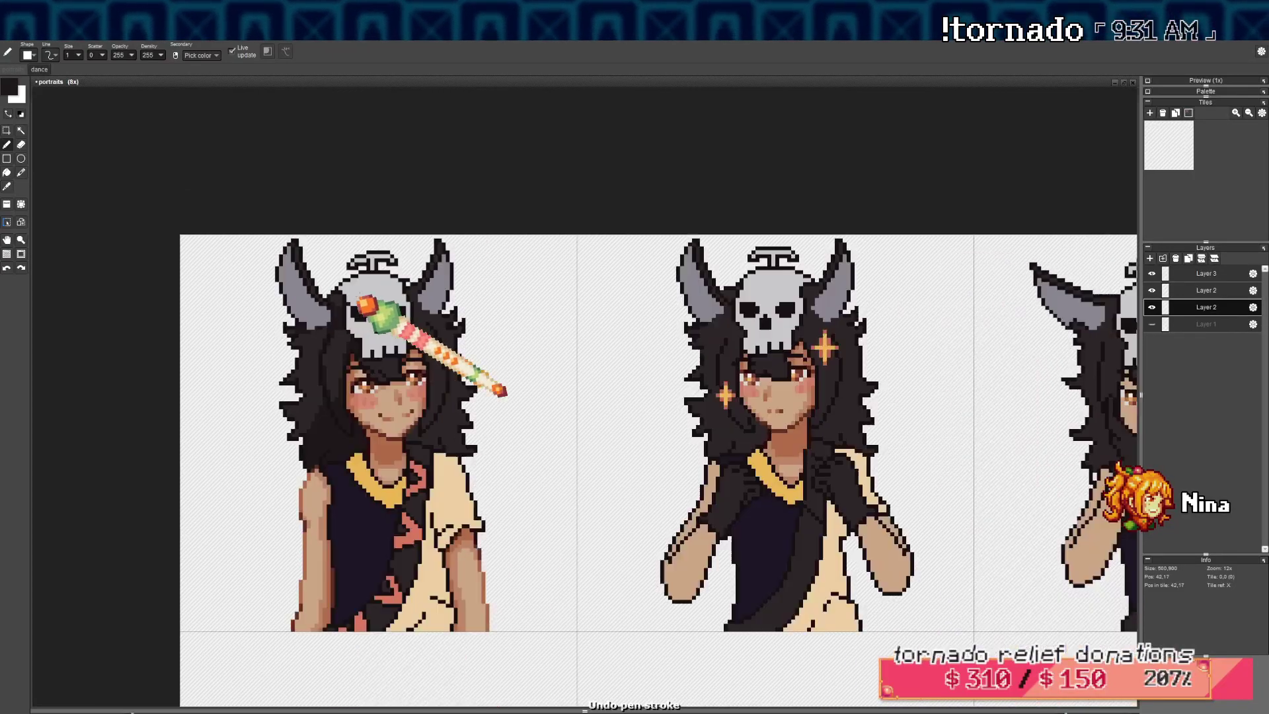
pyautogui.scroll(4, 453, 354)
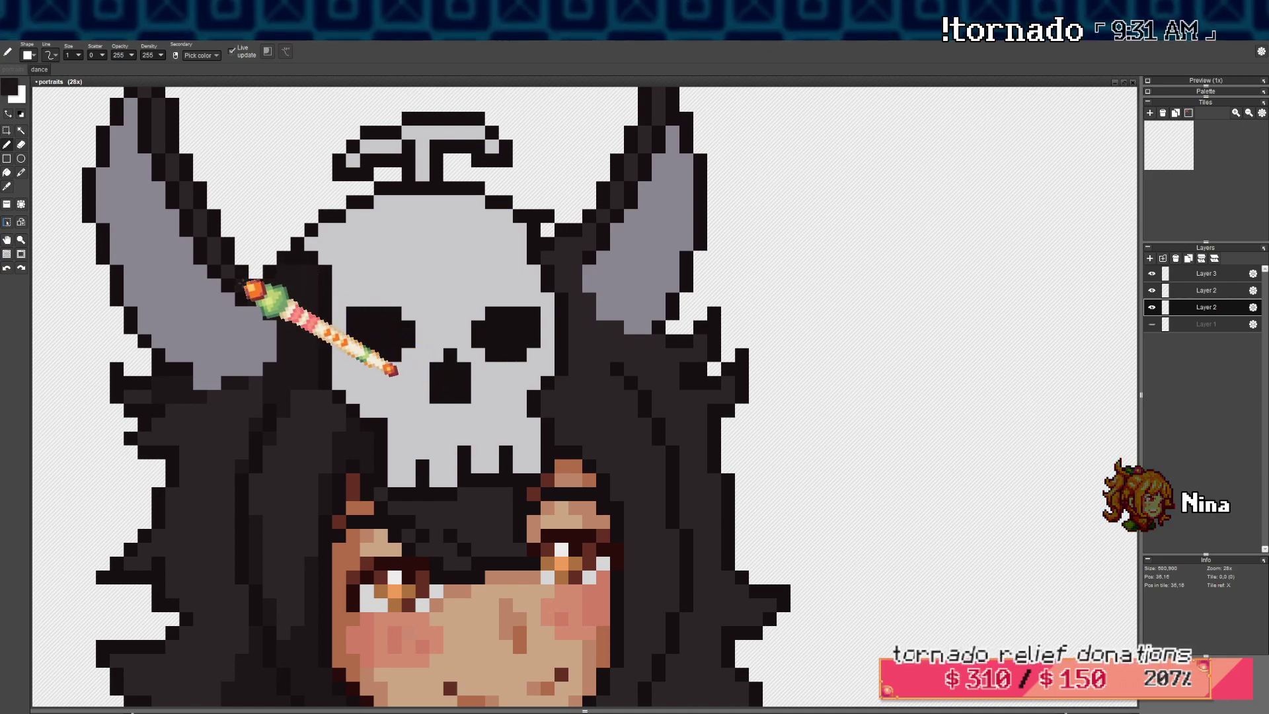
pyautogui.moveTo(205, 219); pyautogui.dragTo(301, 439)
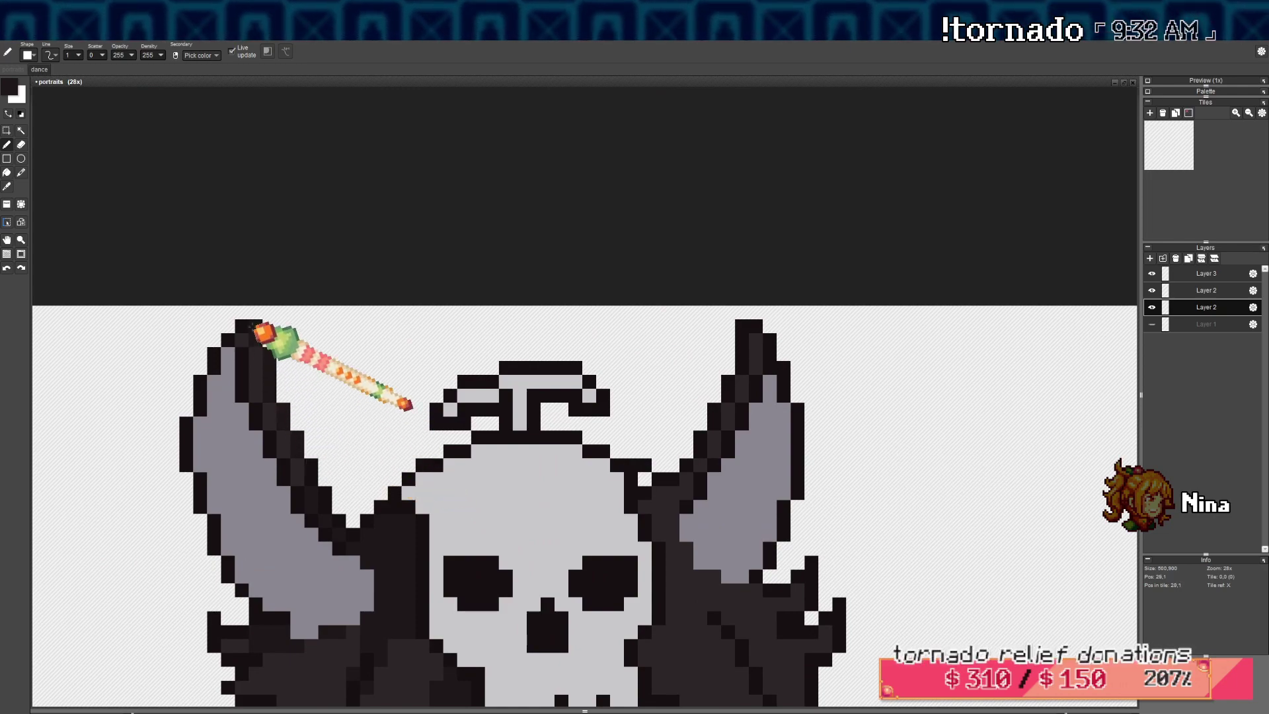
# Paint dark shadow strands through the locks left of the face, from below the horn down toward the shoulder
pyautogui.scroll(-4, 255, 343)
pyautogui.moveTo(326, 416); pyautogui.dragTo(355, 406)
pyautogui.scroll(2, 383, 430)
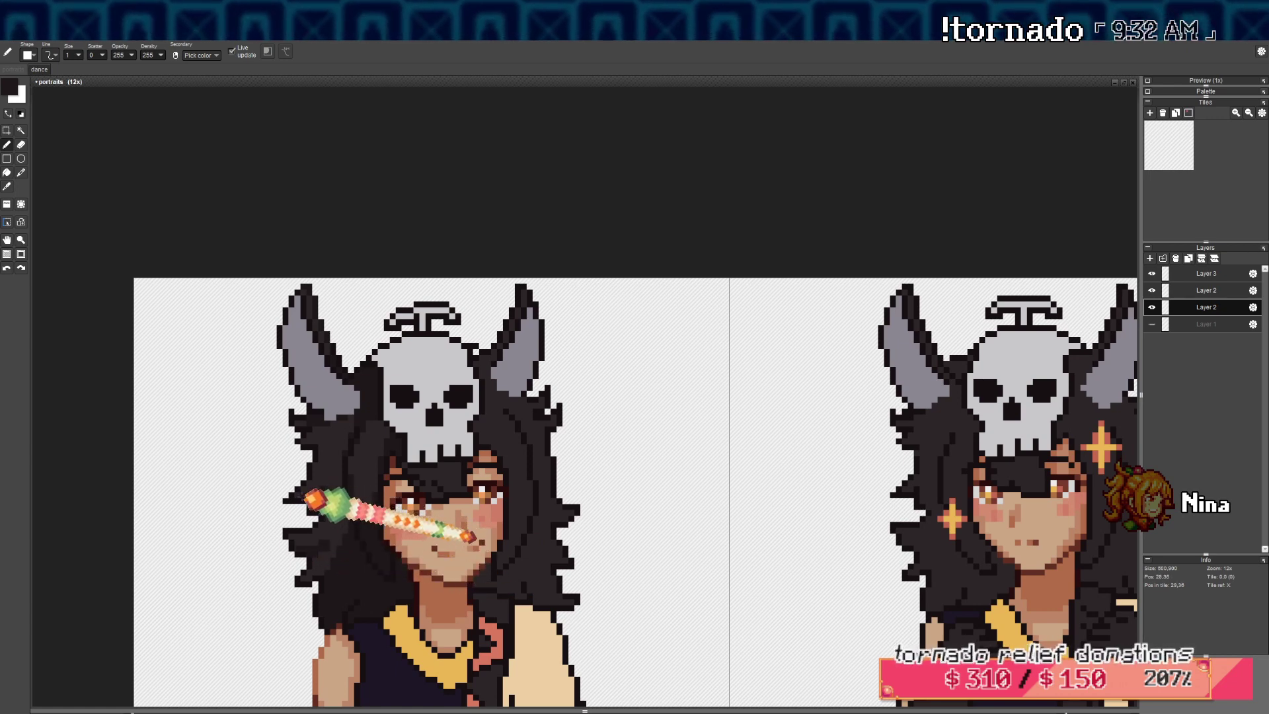
pyautogui.scroll(-1, 322, 512)
pyautogui.scroll(3, 323, 512)
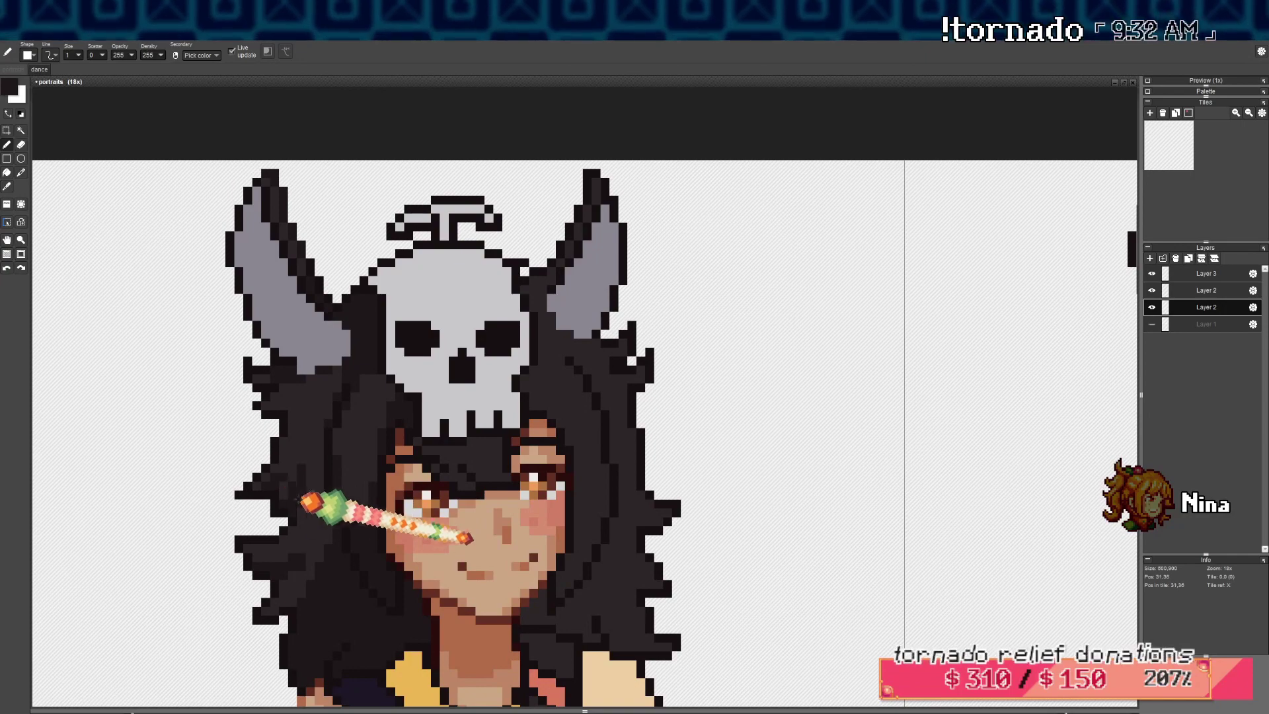
pyautogui.press('e')
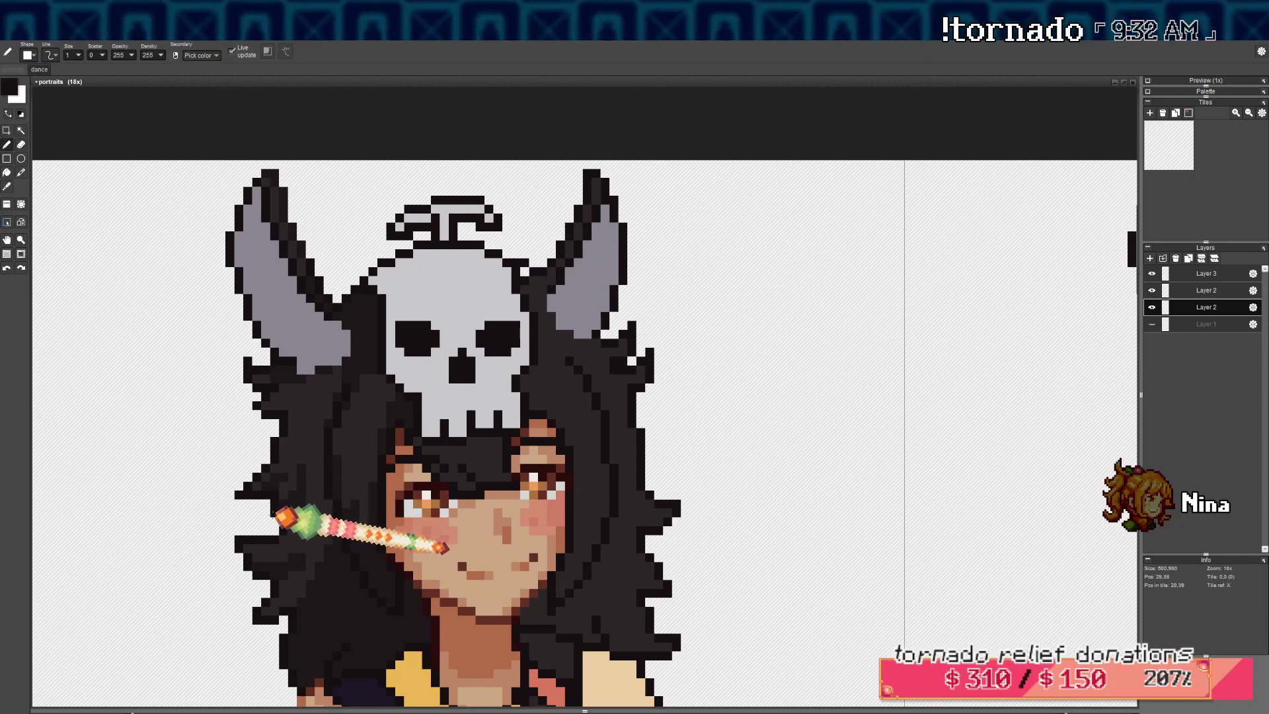
pyautogui.scroll(-2, 301, 520)
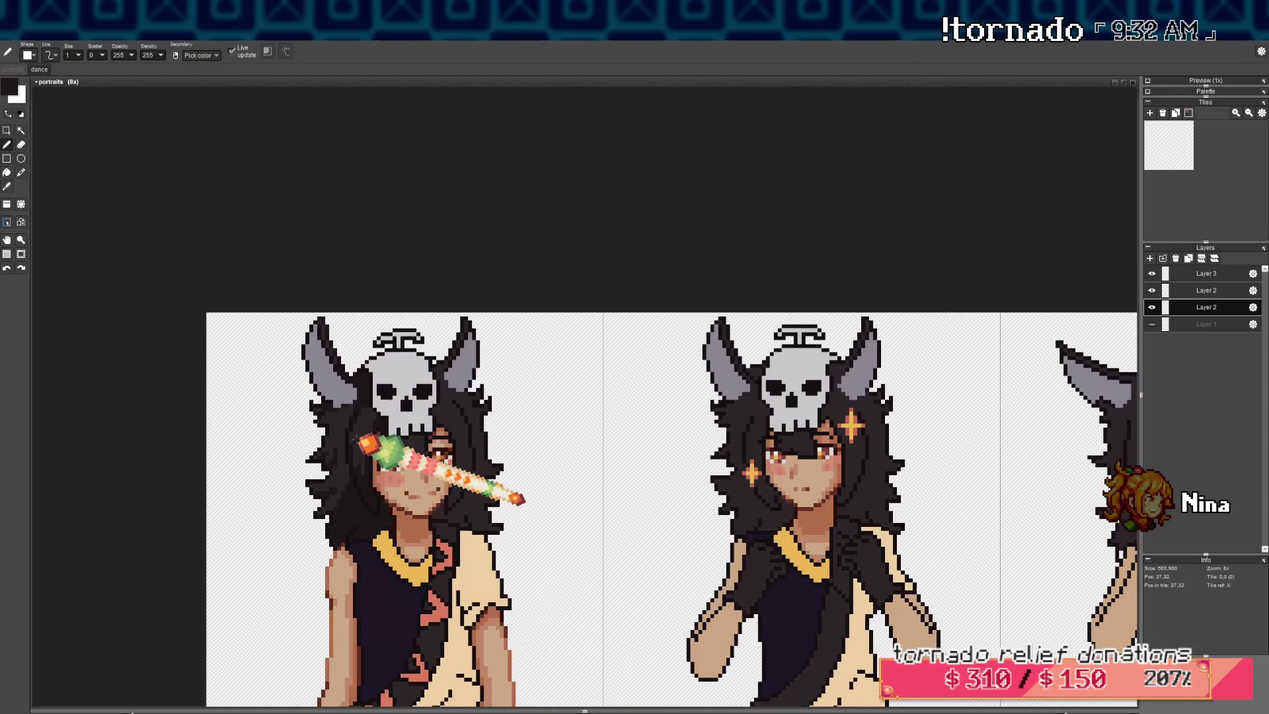
pyautogui.scroll(3, 302, 520)
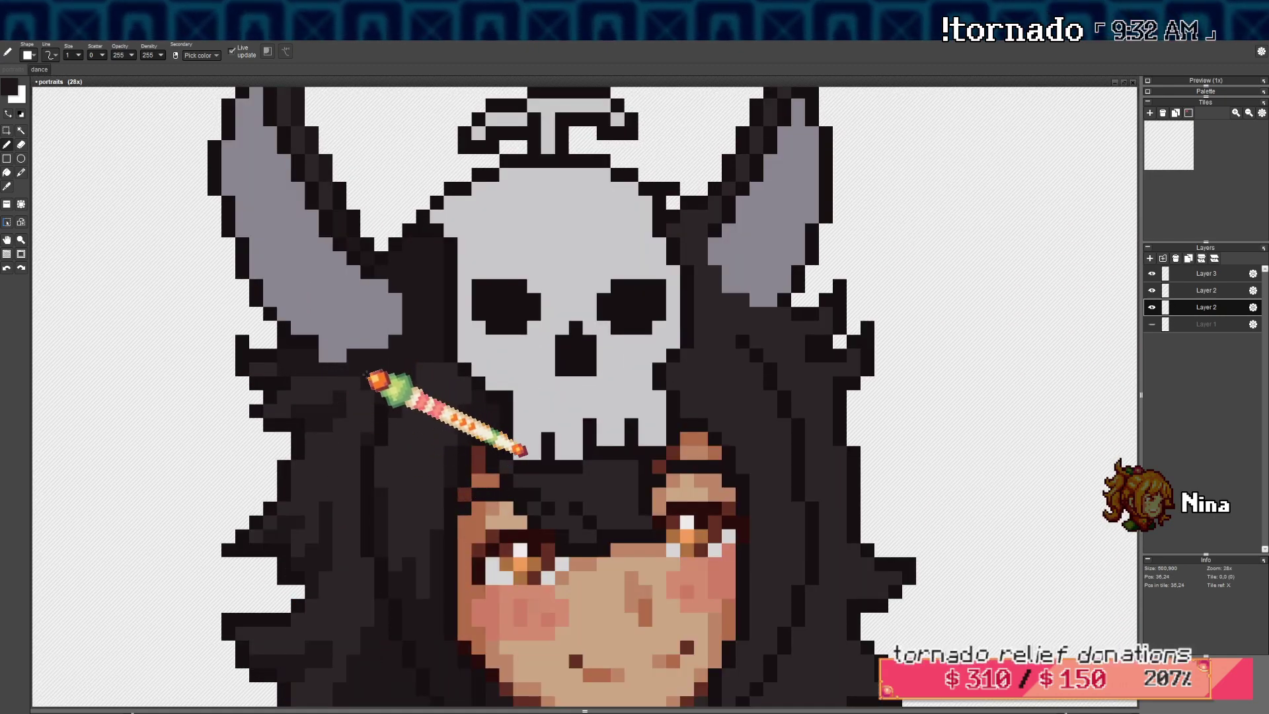
pyautogui.scroll(-5, 531, 456)
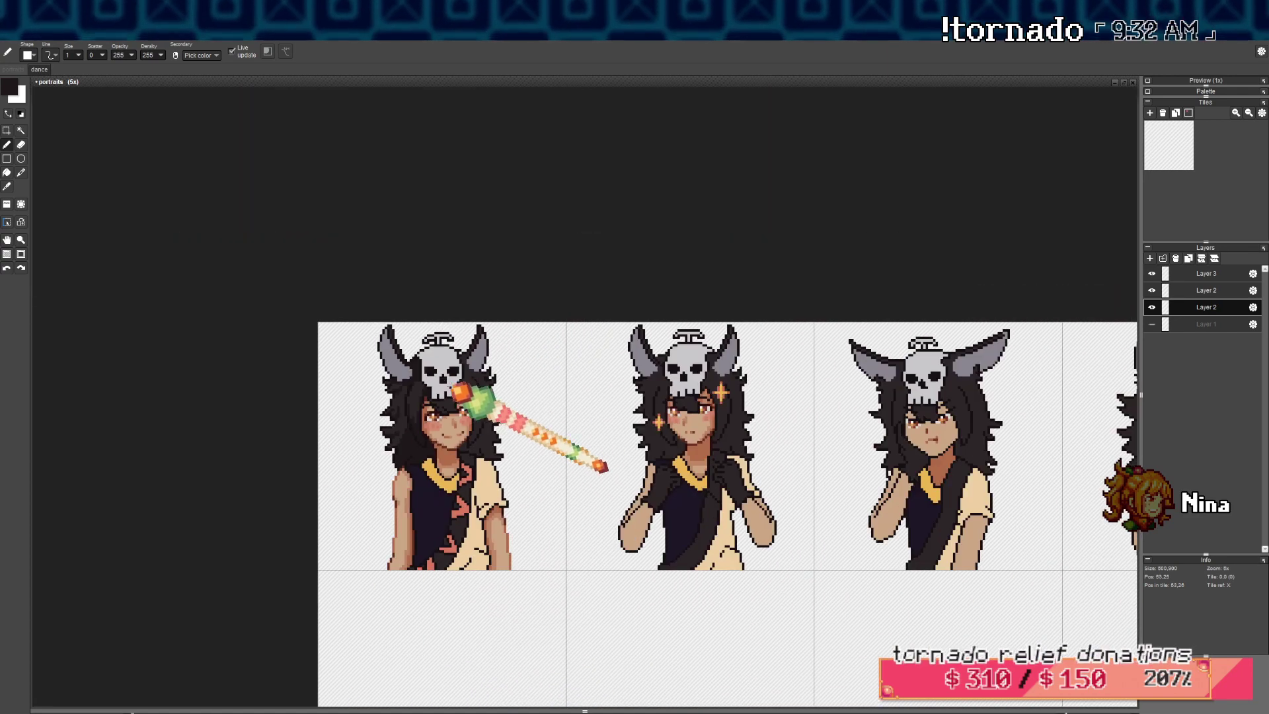
pyautogui.scroll(5, 448, 388)
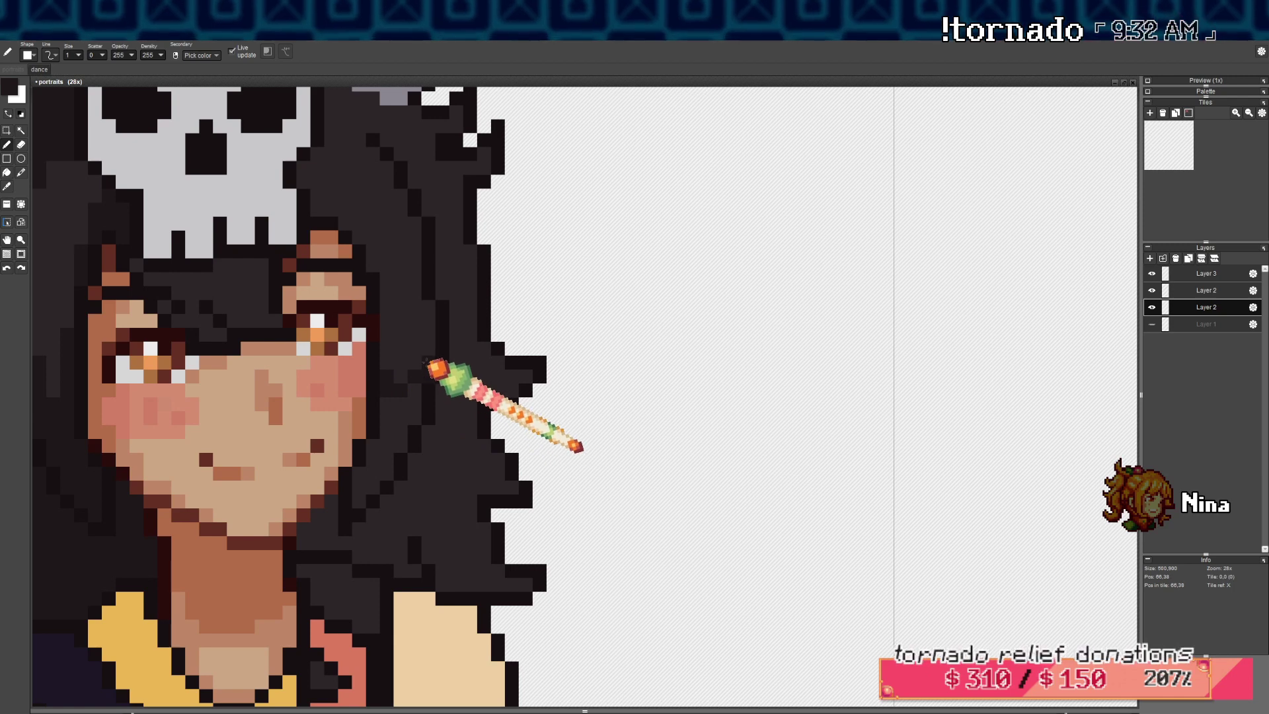
# Fill the lower hair right of the face with the dark shadow tone, leaving lighter patches on the outer spikes
pyautogui.press('f')
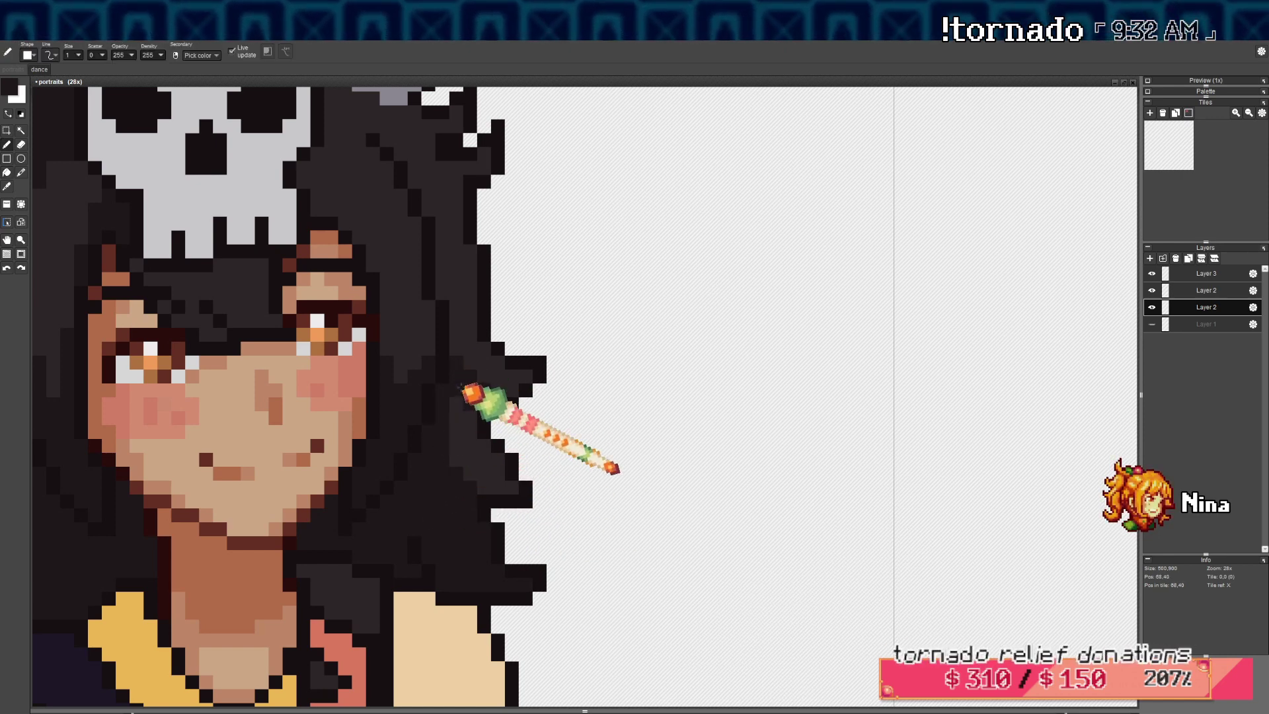
pyautogui.scroll(-3, 469, 370)
pyautogui.scroll(4, 487, 416)
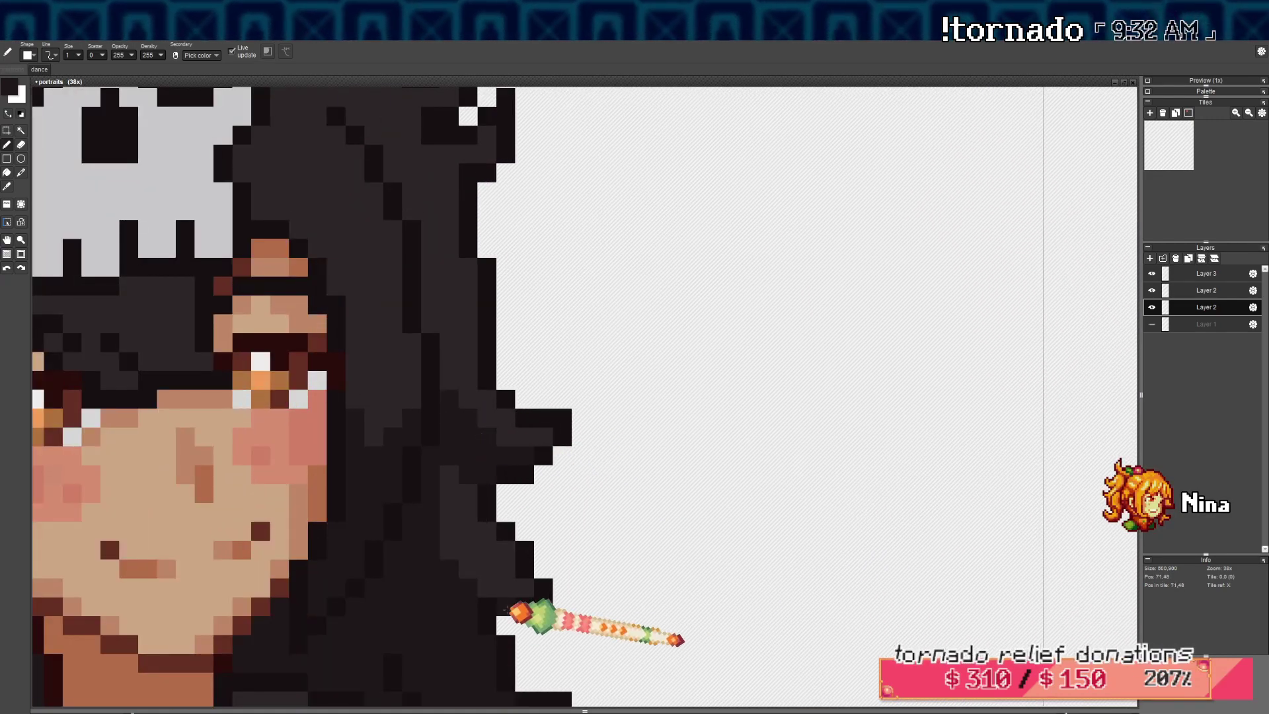
# Undo the last pen stroke and soften the strand line below the right horn with the dark shadow tone
pyautogui.hotkey('ctrl', 'z')
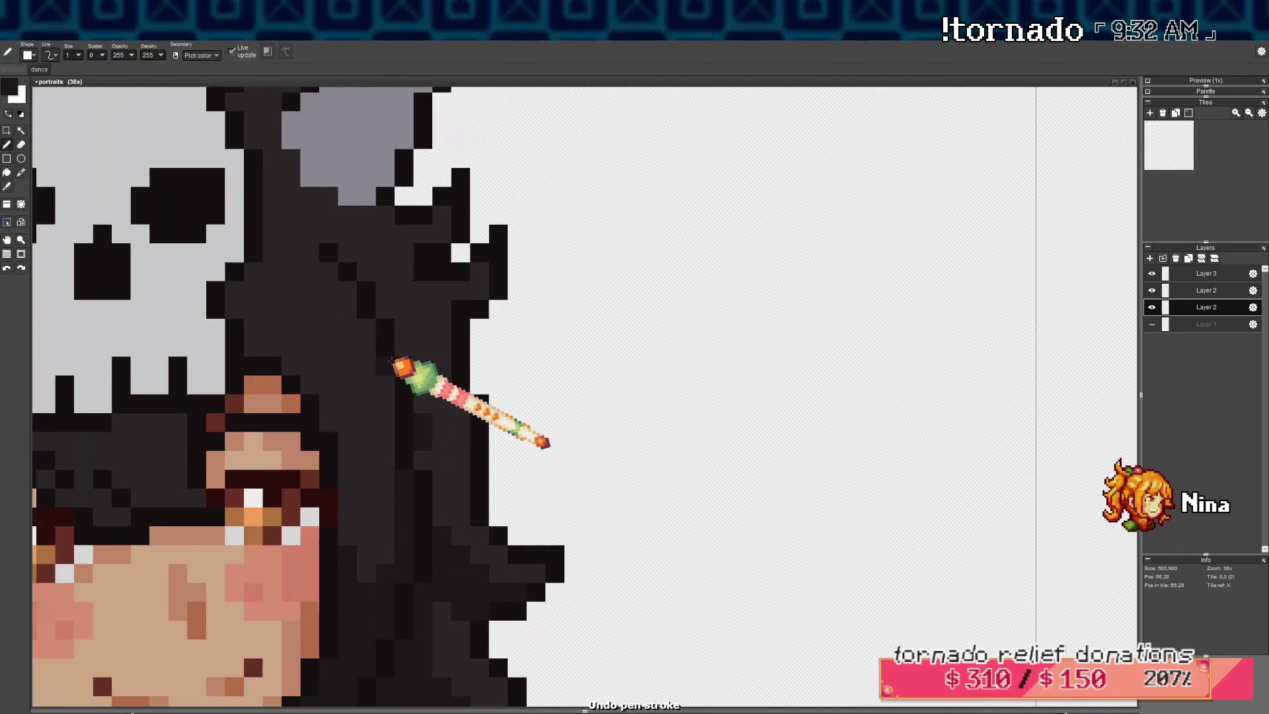
pyautogui.click(367, 328)
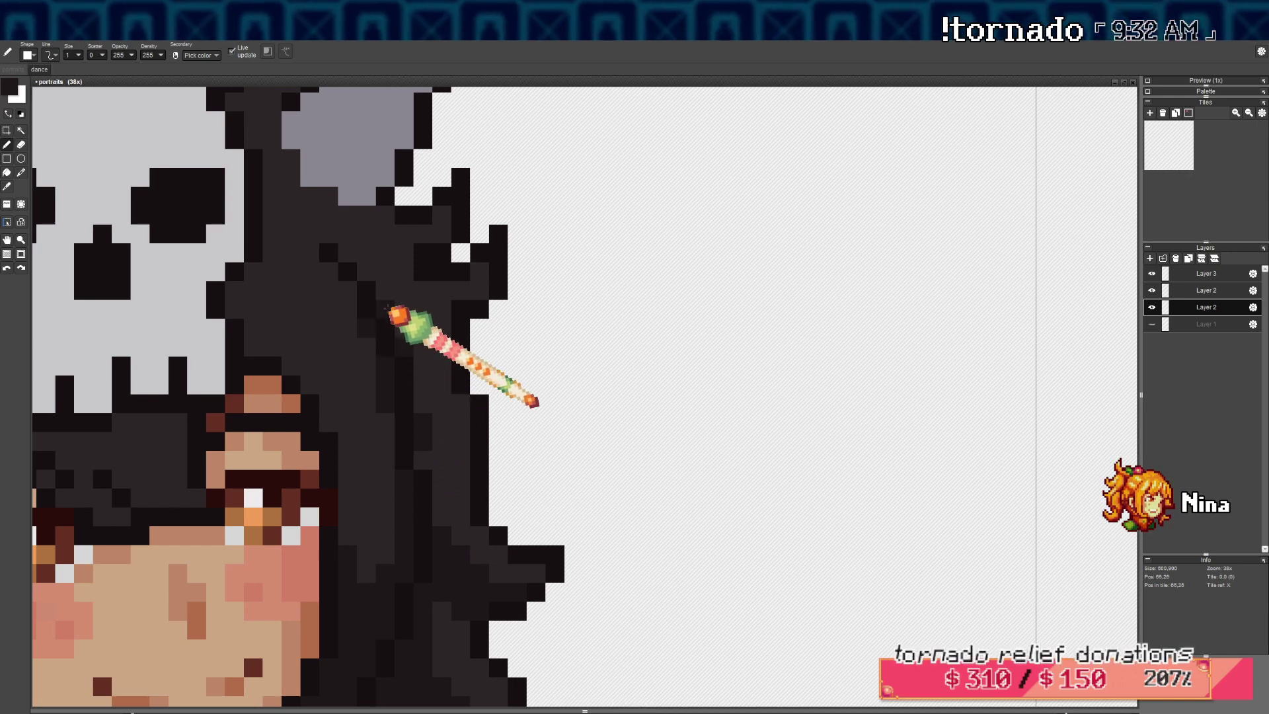
pyautogui.moveTo(342, 270); pyautogui.dragTo(357, 307)
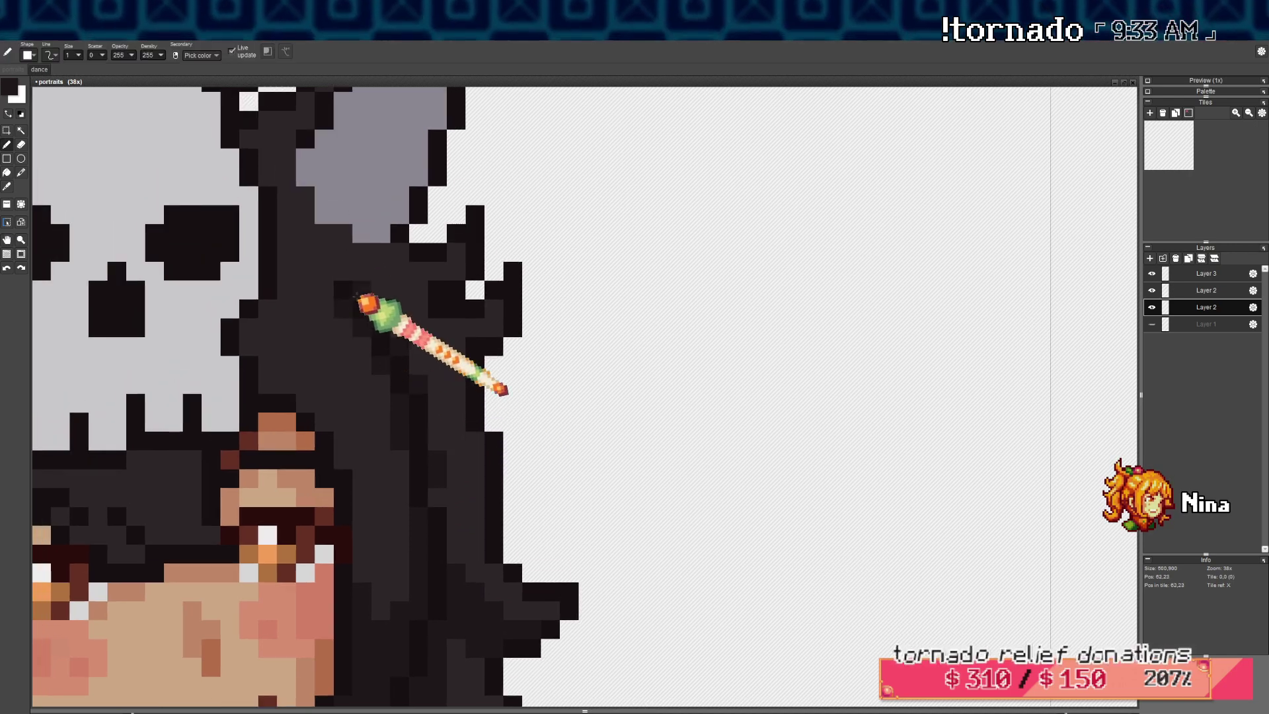
pyautogui.scroll(-1, 445, 498)
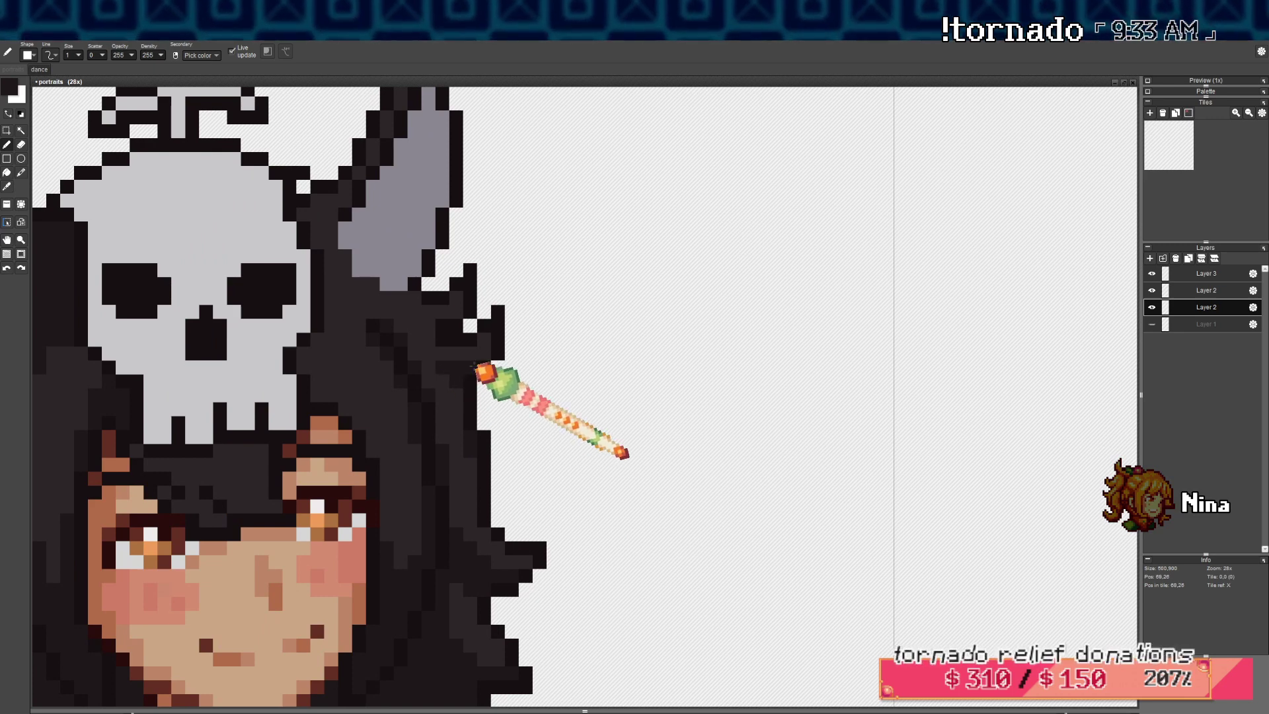
pyautogui.scroll(1, 463, 369)
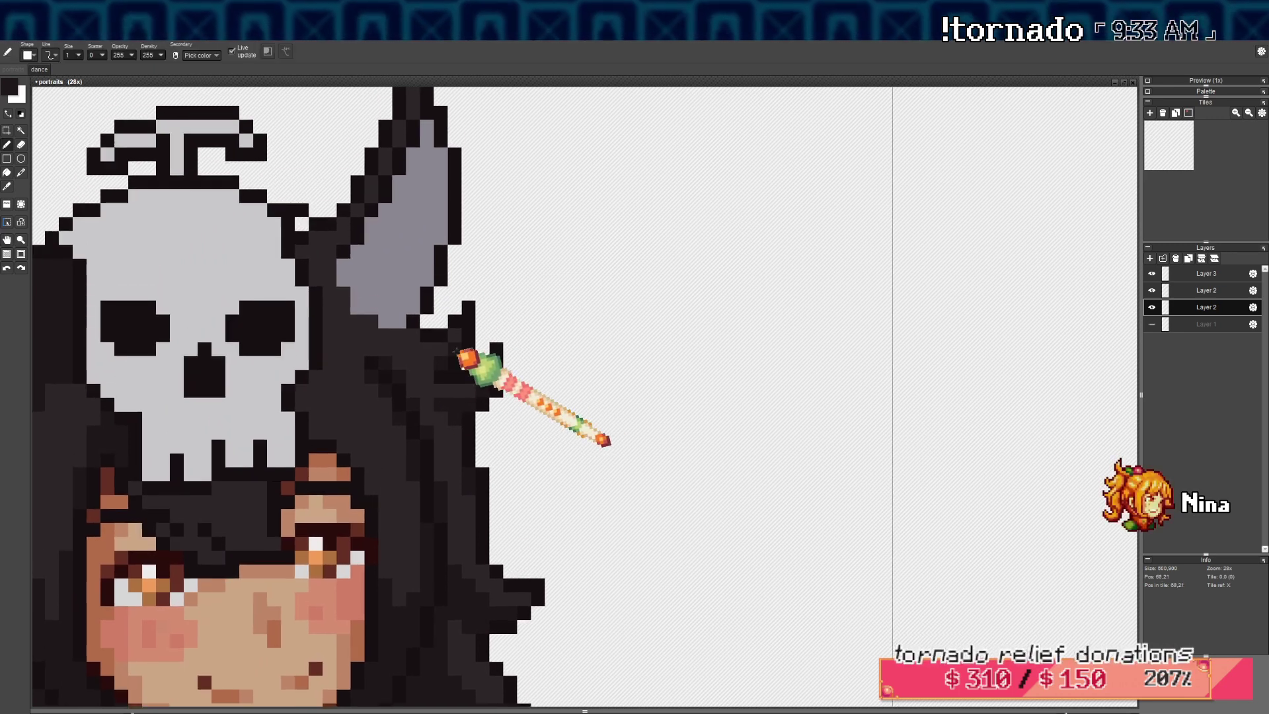
pyautogui.moveTo(388, 384); pyautogui.dragTo(421, 381)
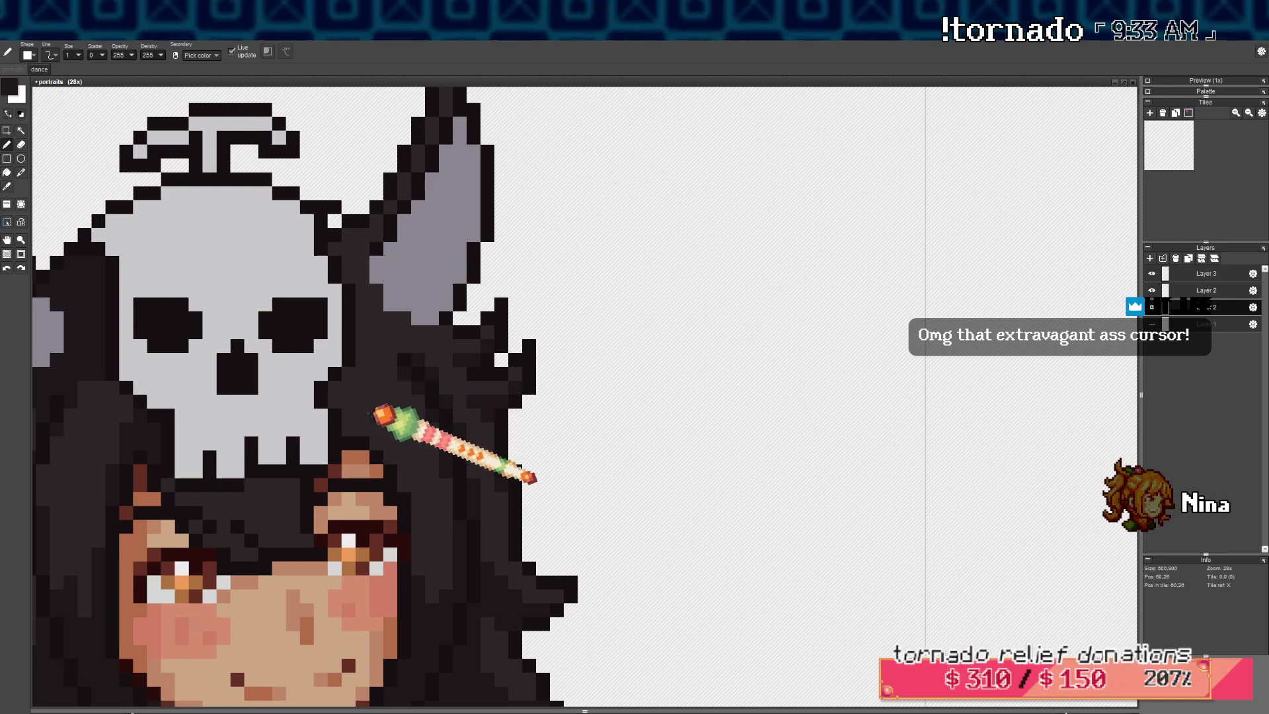
# Shade the hair under the right horn and along the skull's right edge with the dark shadow tone
pyautogui.hscroll(-1, 462, 390)
pyautogui.scroll(-1, 463, 389)
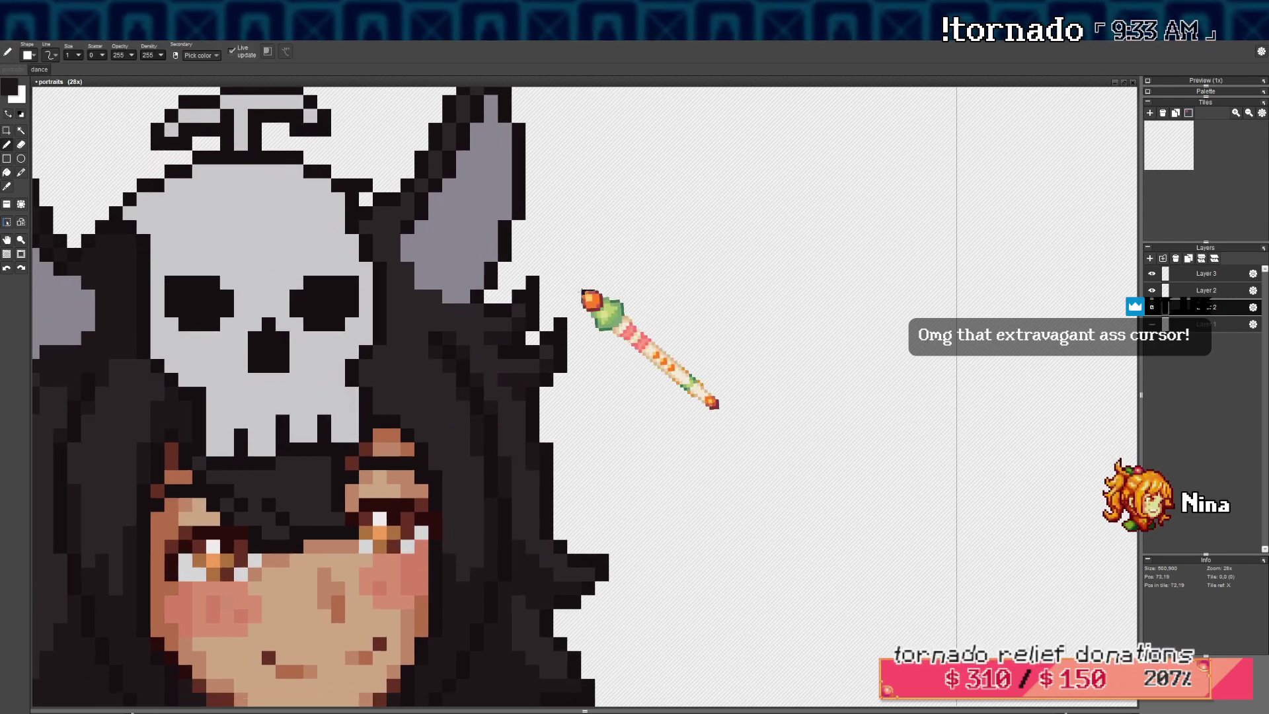
pyautogui.moveTo(449, 336); pyautogui.dragTo(489, 351)
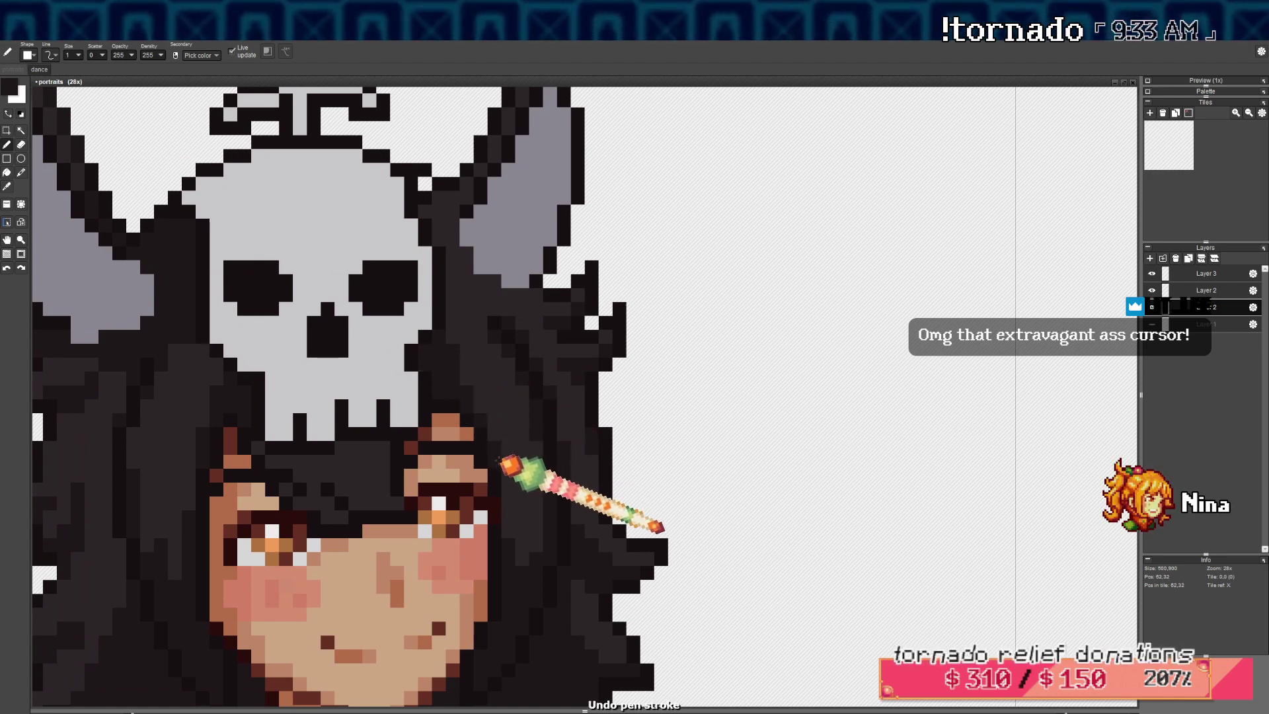
pyautogui.scroll(2, 501, 300)
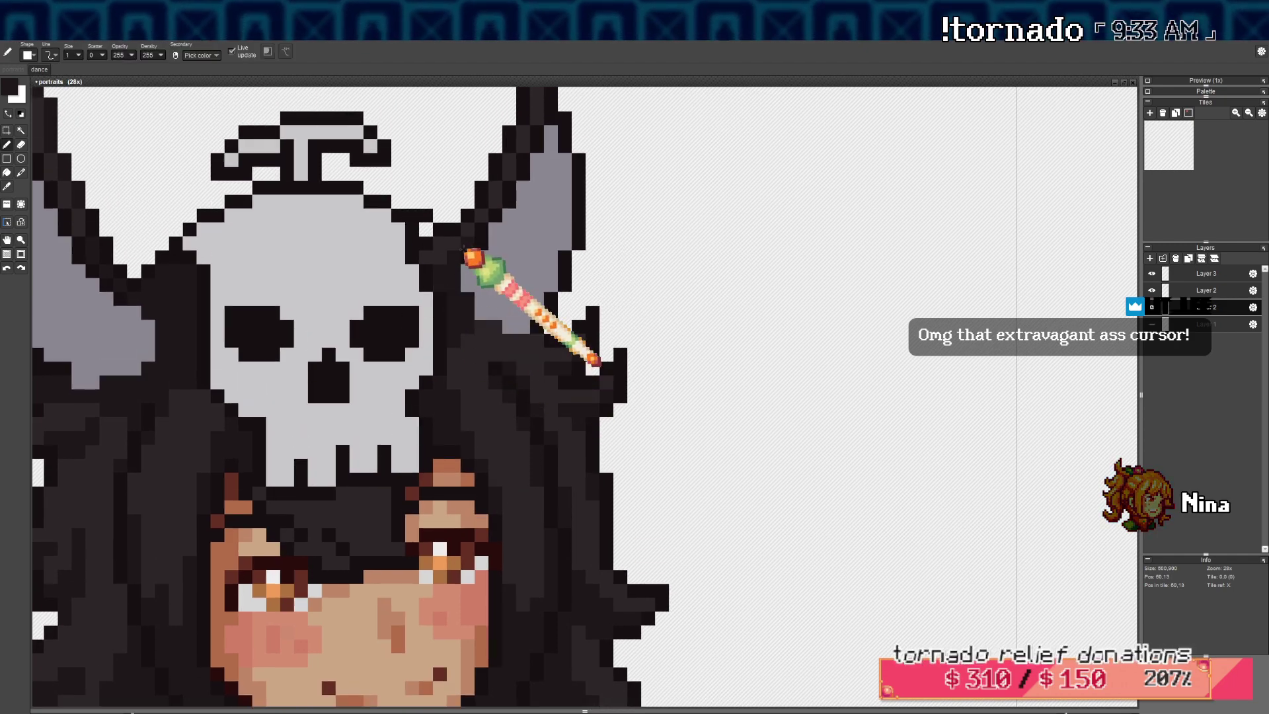
pyautogui.press('space')
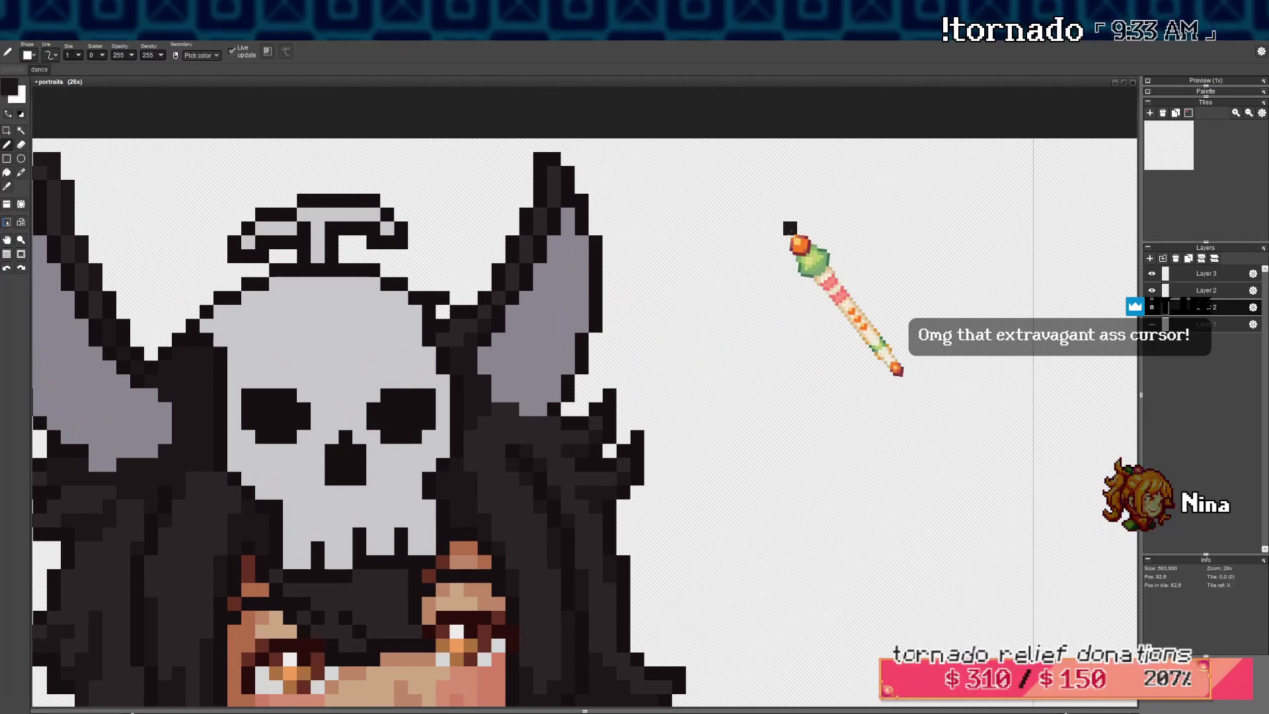
pyautogui.scroll(1, 522, 353)
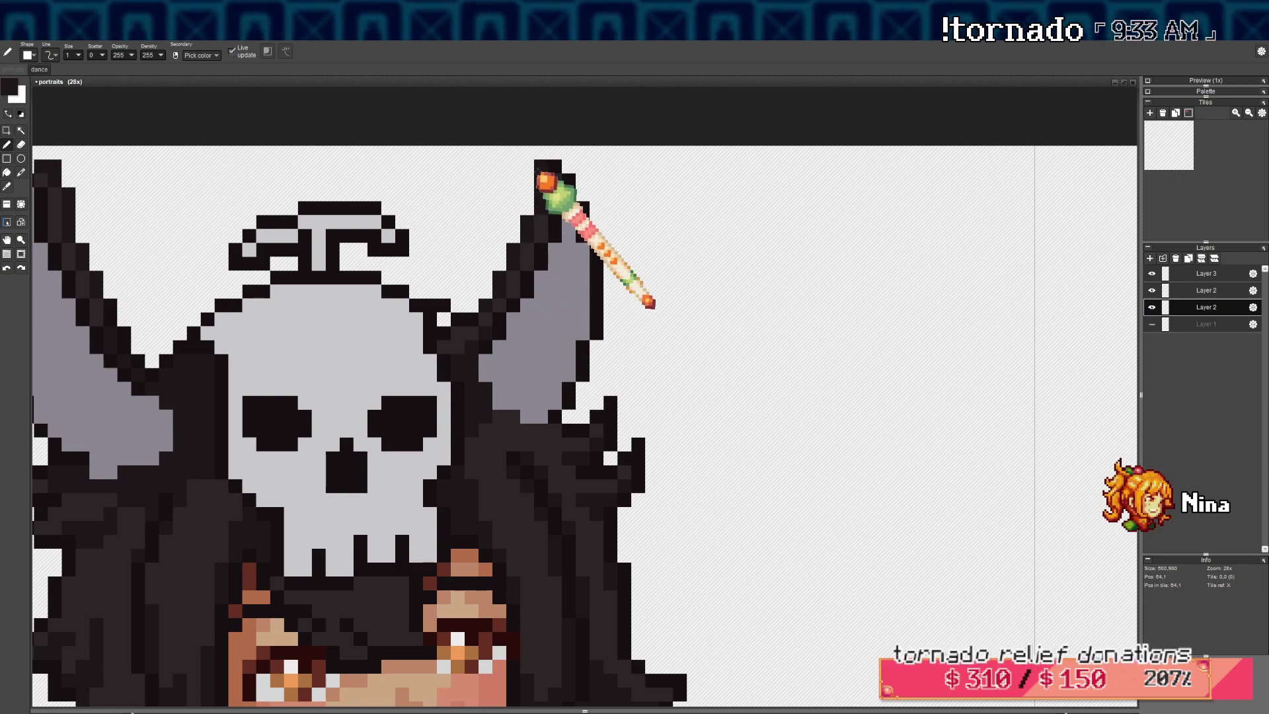
# Refine the dark shading at the base of the right horn and check the hair at different magnifications
pyautogui.scroll(-4, 553, 173)
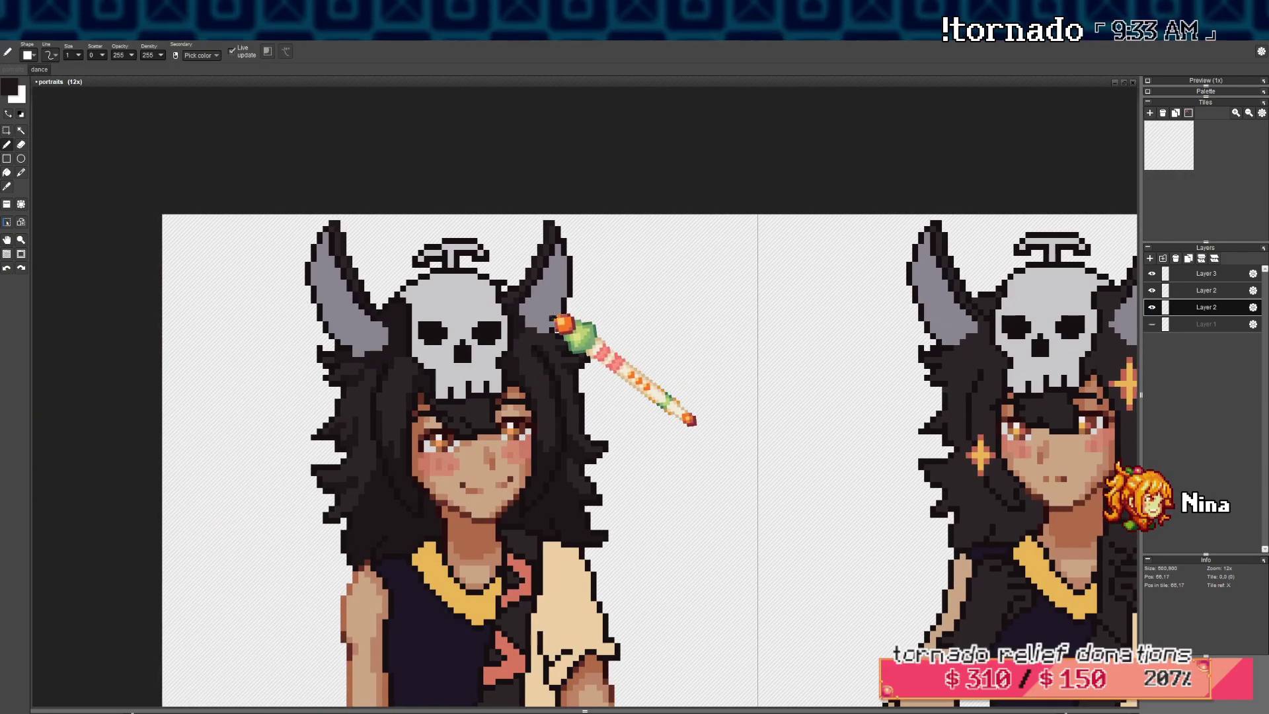
pyautogui.moveTo(419, 350); pyautogui.dragTo(433, 345)
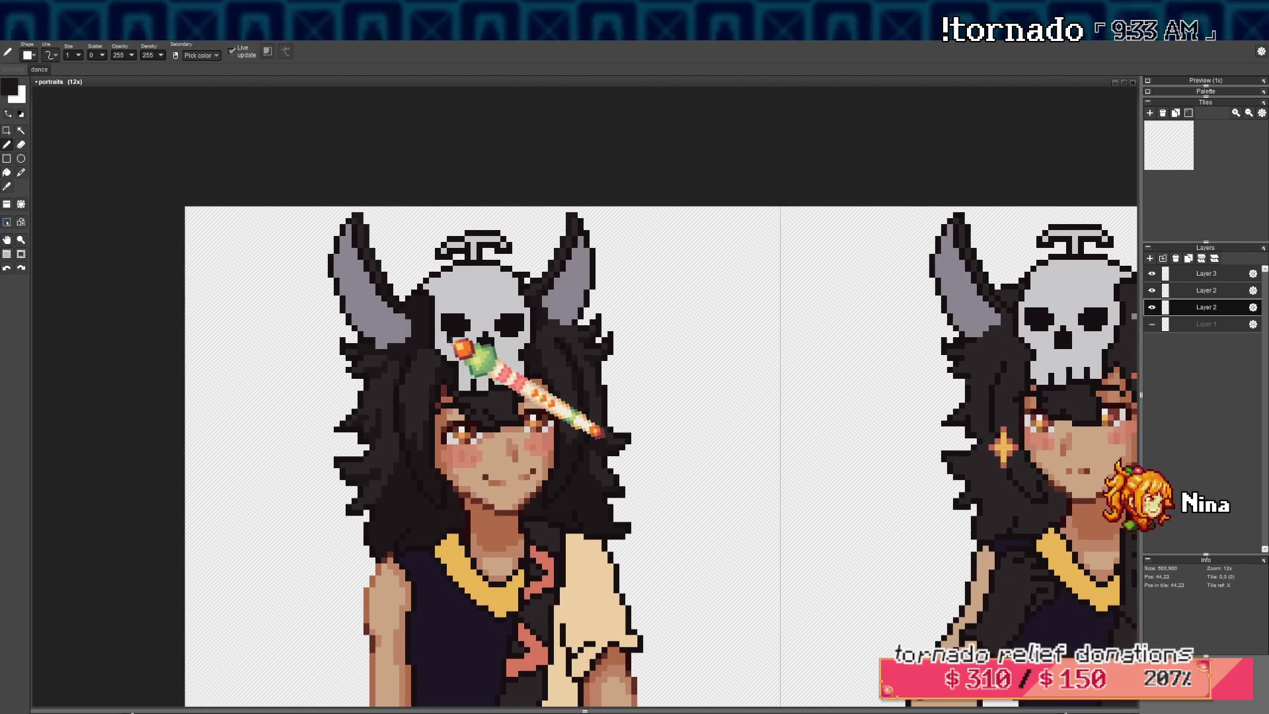
pyautogui.moveTo(568, 334); pyautogui.dragTo(529, 364)
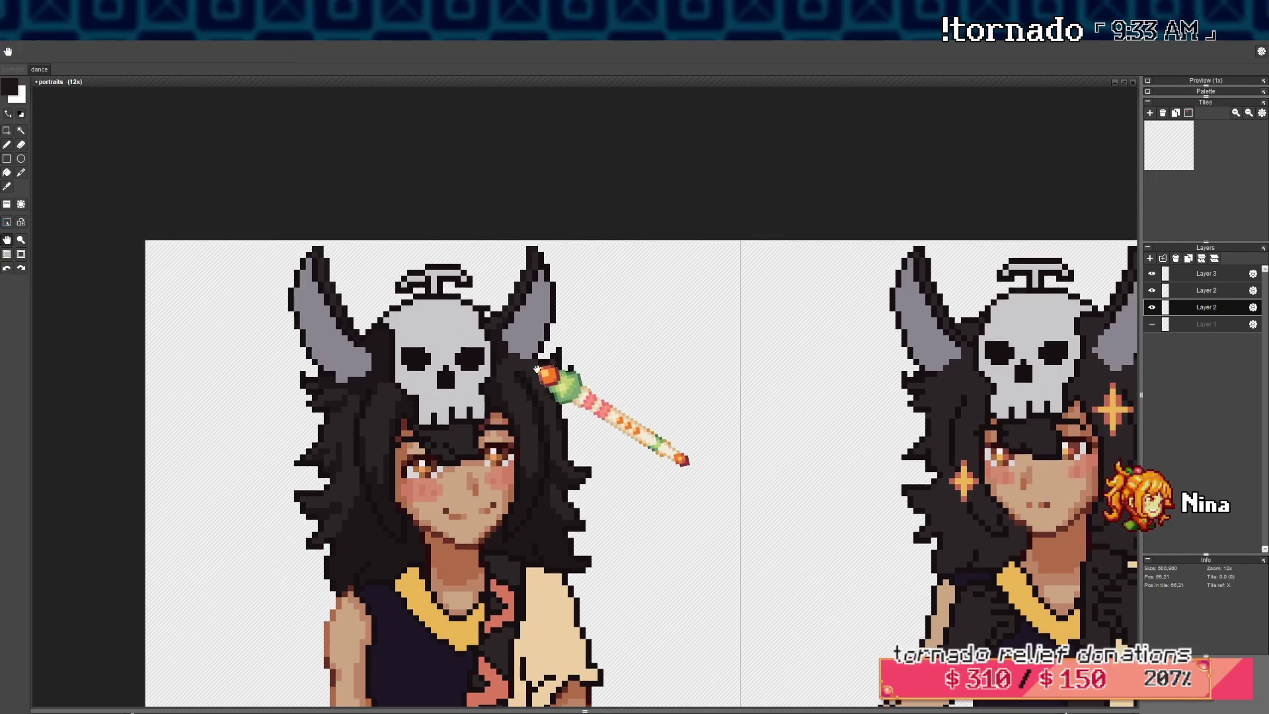
pyautogui.scroll(4, 547, 370)
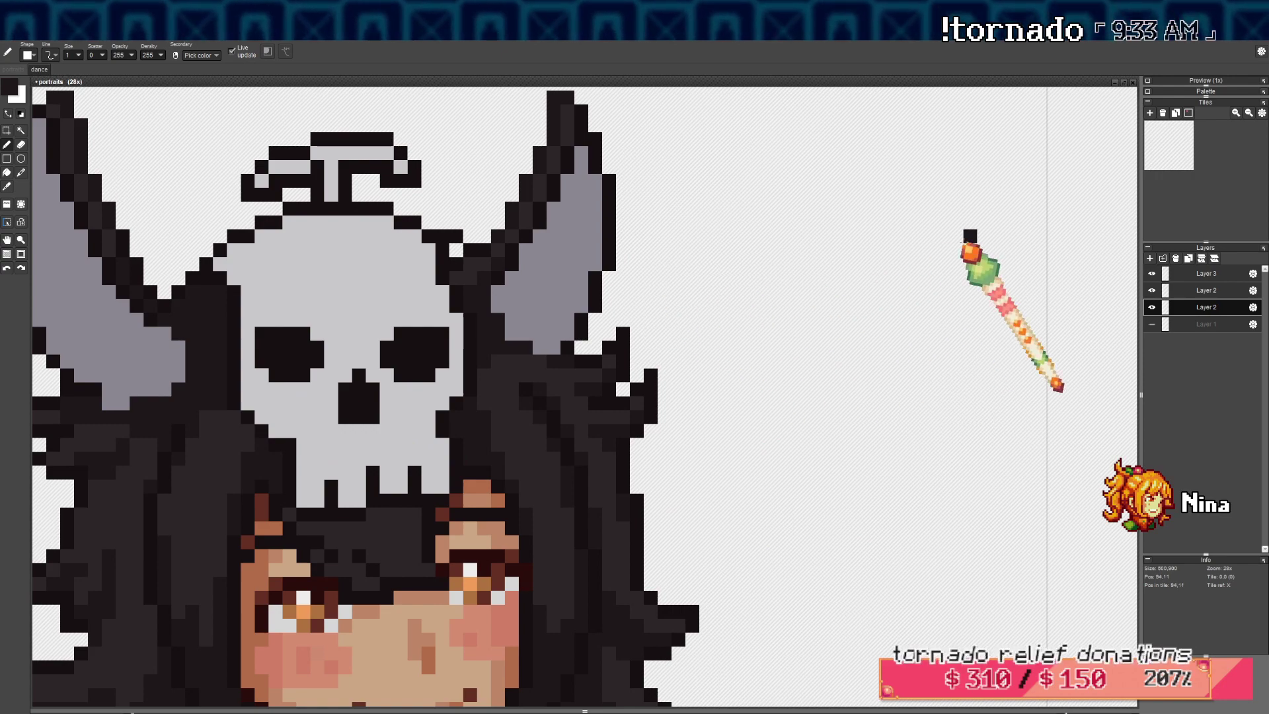
pyautogui.moveTo(554, 334); pyautogui.dragTo(593, 345)
pyautogui.scroll(-4, 690, 339)
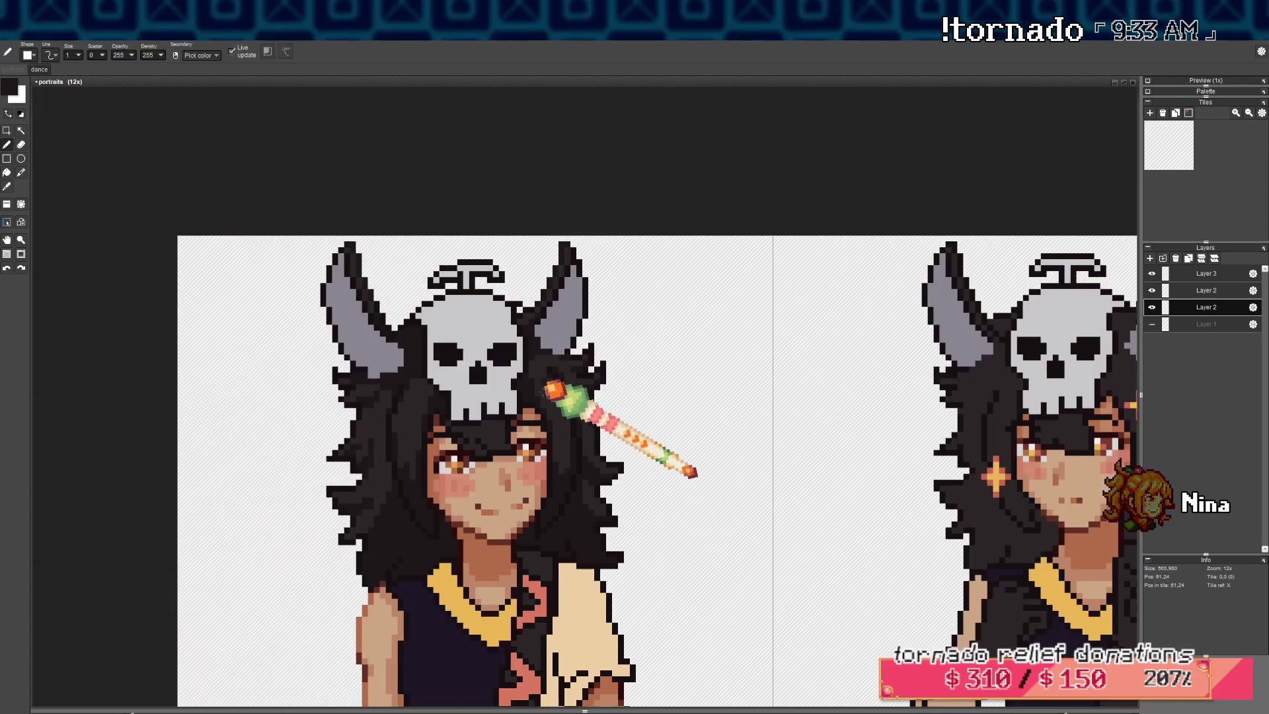
pyautogui.scroll(2, 449, 205)
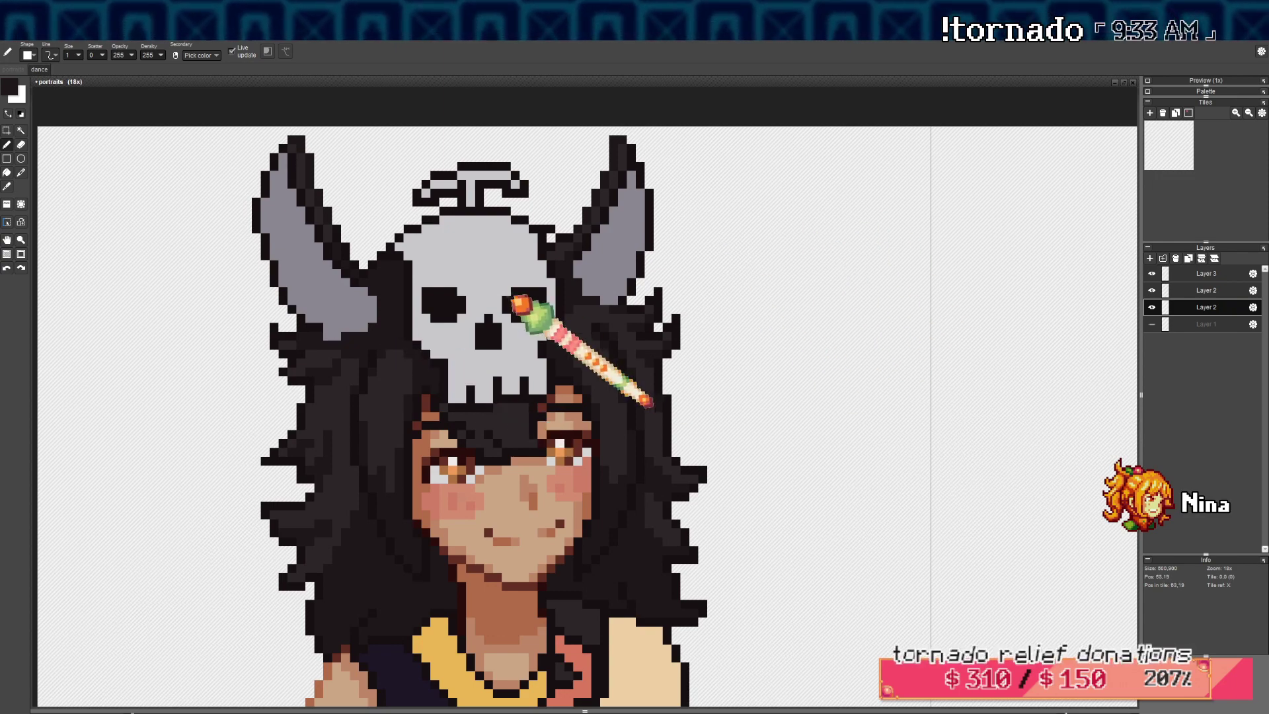
# Touch up the dark shading between the skull and the right horn and sample the hair tone
pyautogui.scroll(-4, 595, 290)
pyautogui.moveTo(592, 285); pyautogui.dragTo(555, 289)
pyautogui.scroll(4, 446, 273)
pyautogui.moveTo(743, 265); pyautogui.dragTo(715, 271)
pyautogui.rightClick(753, 291)
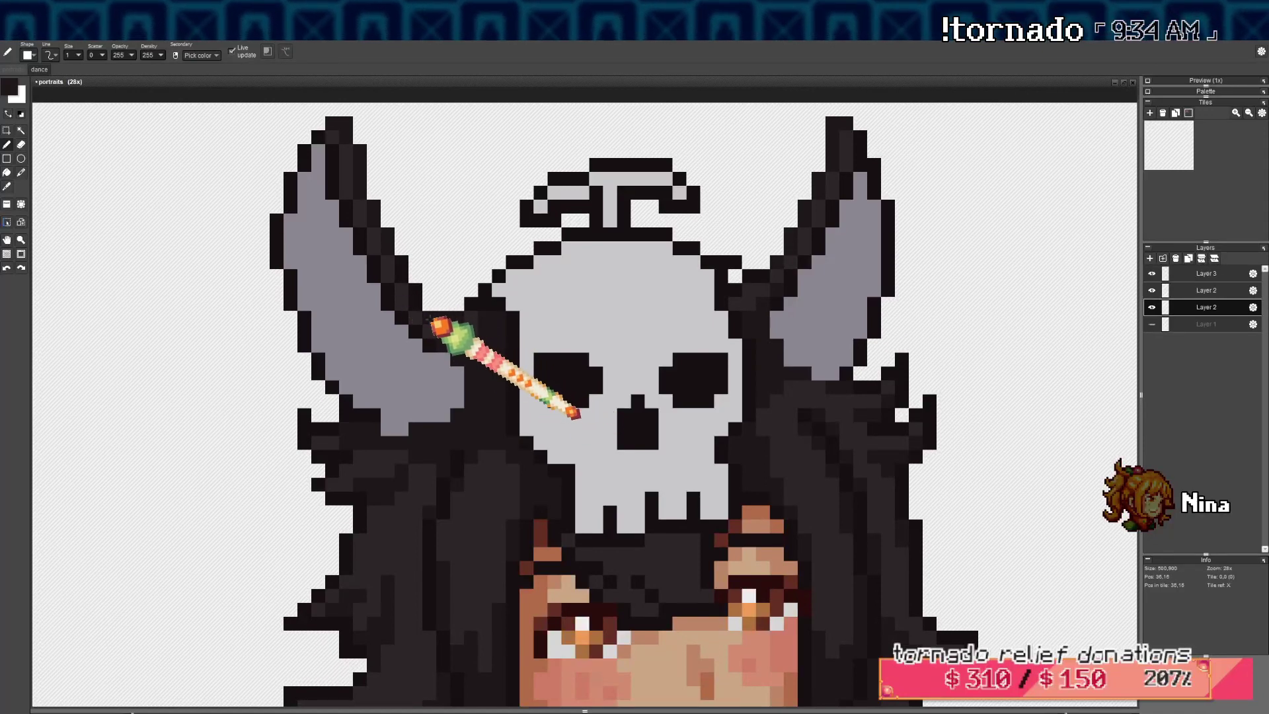
# Examine the hair shading of the first portrait at several magnifications, comparing it with the neighbouring portraits
pyautogui.scroll(-6, 410, 263)
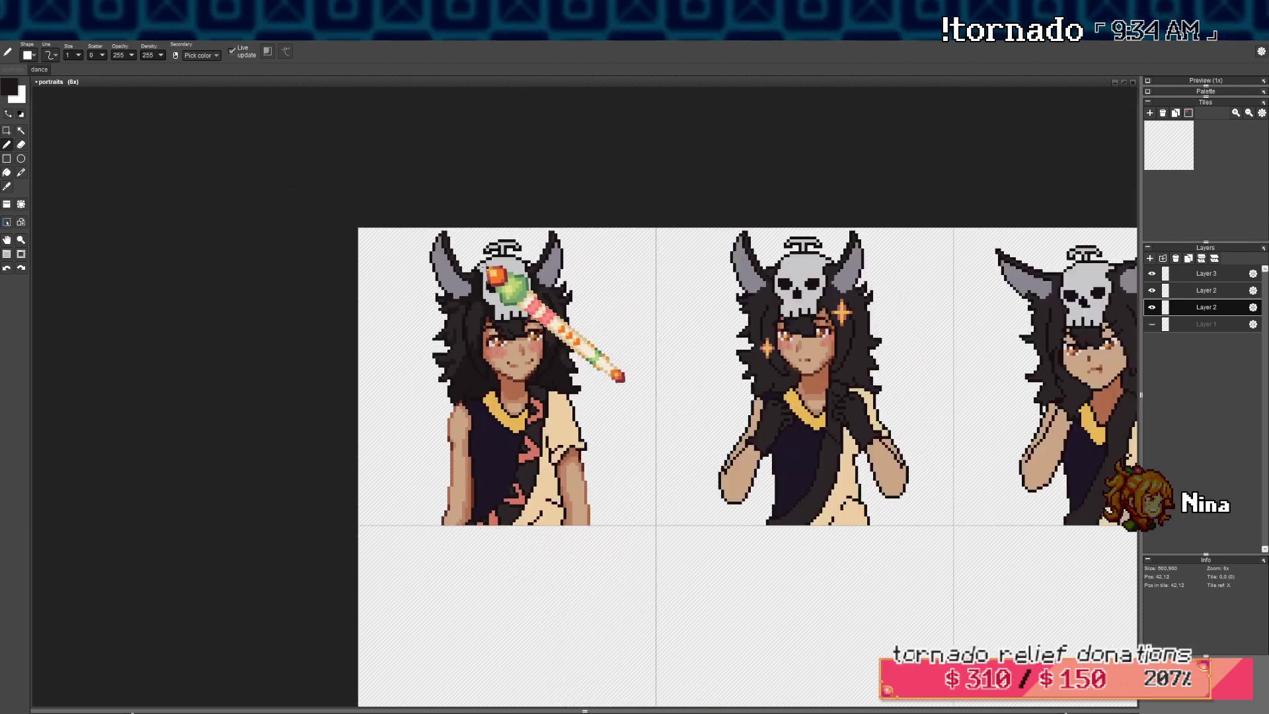
pyautogui.scroll(5, 497, 280)
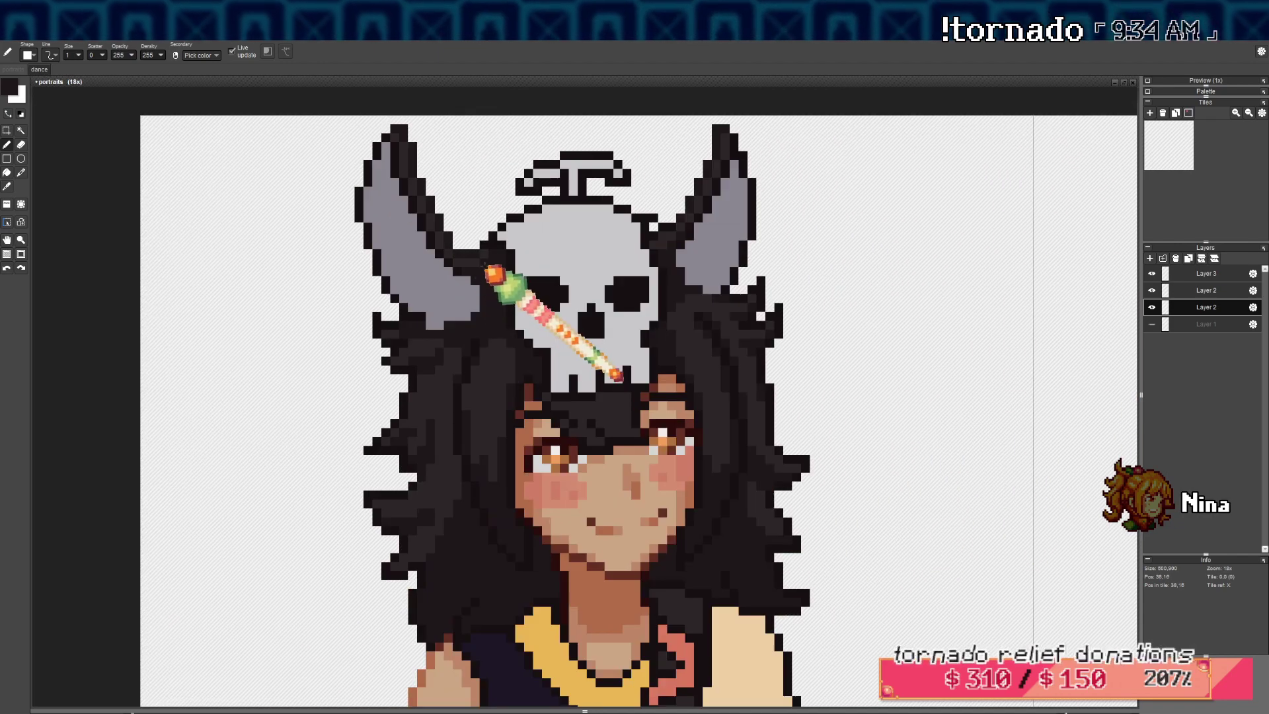
pyautogui.scroll(-5, 496, 263)
pyautogui.scroll(7, 524, 277)
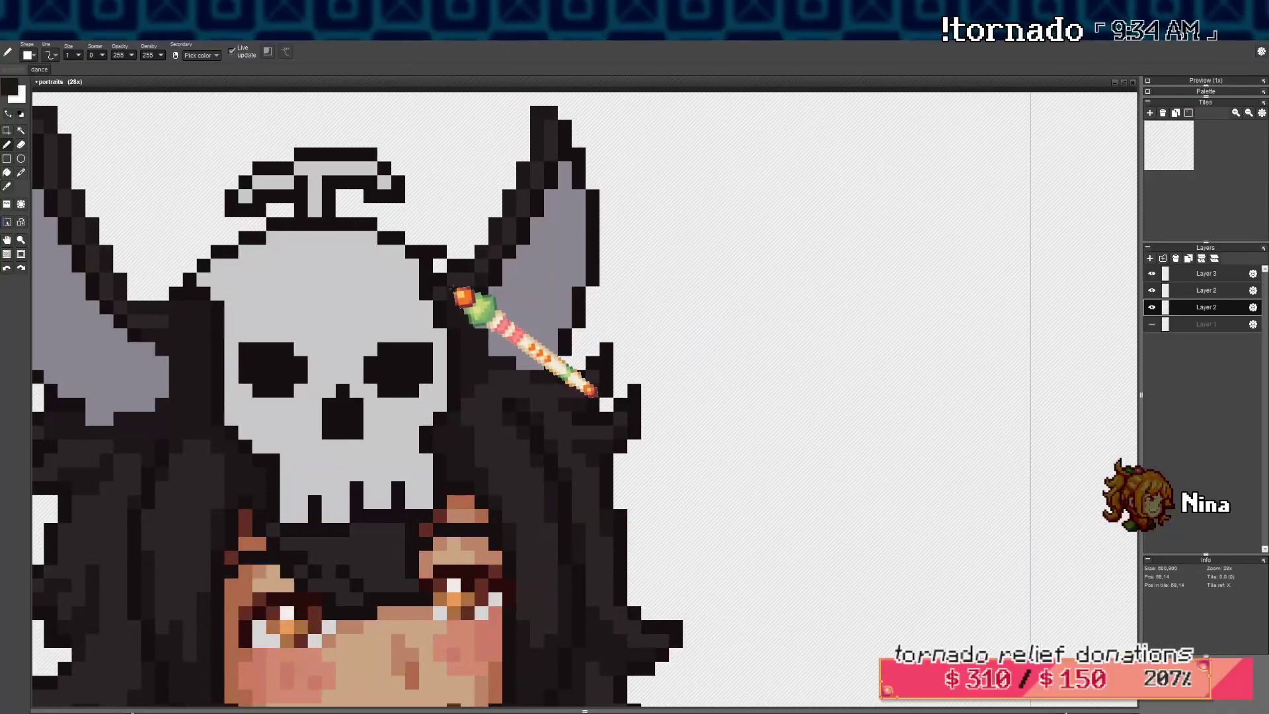
pyautogui.scroll(-6, 453, 288)
pyautogui.scroll(4, 512, 264)
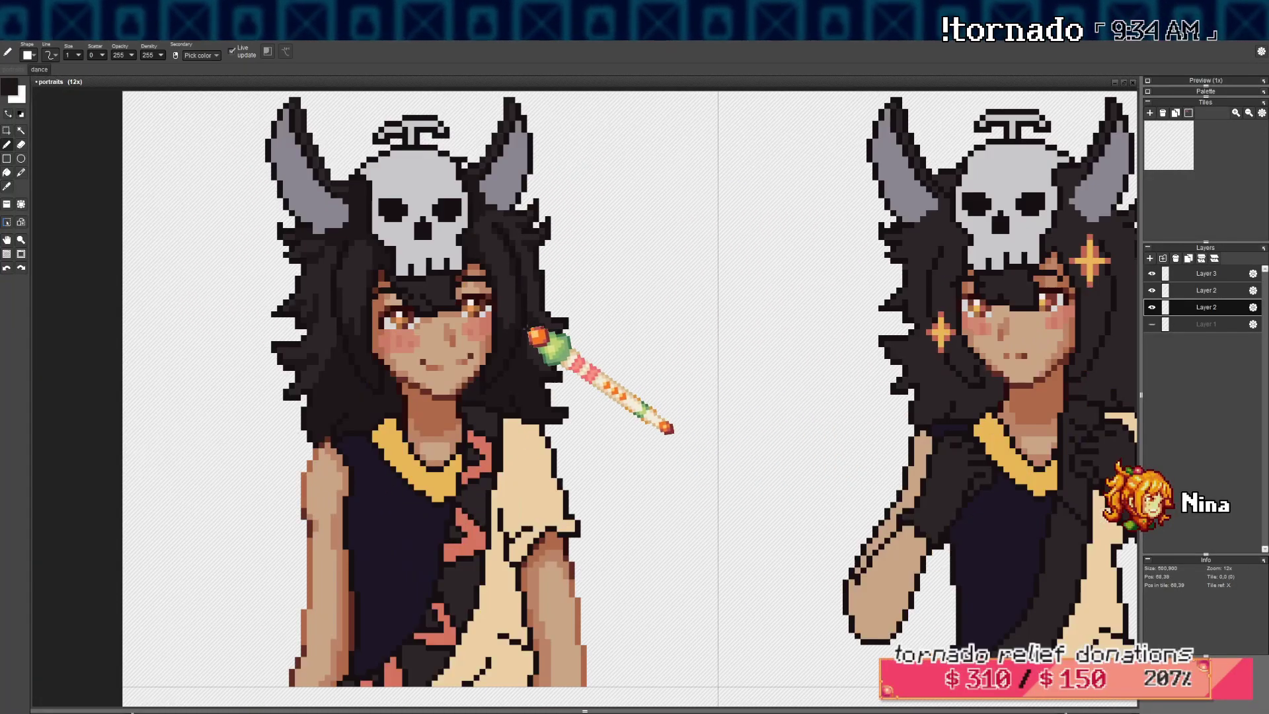
pyautogui.moveTo(511, 340); pyautogui.dragTo(528, 327)
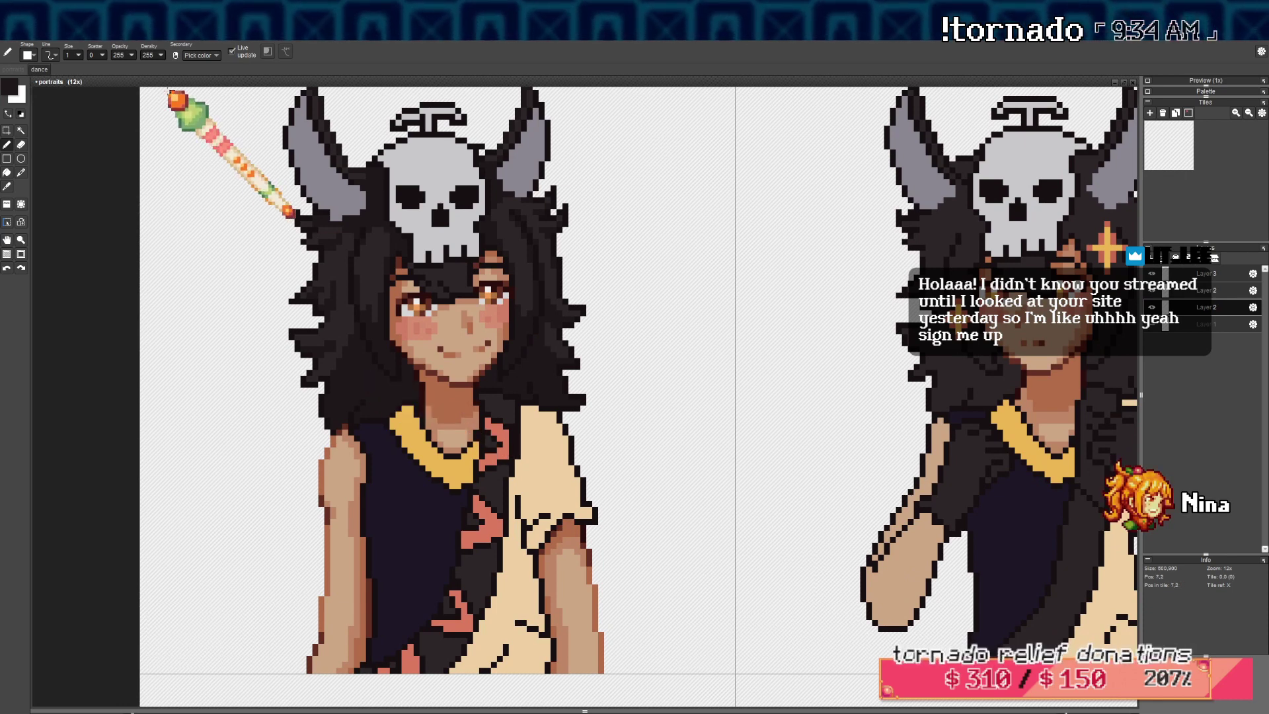
# Set the foreground colour to the near-black 171012
pyautogui.click(12, 89)
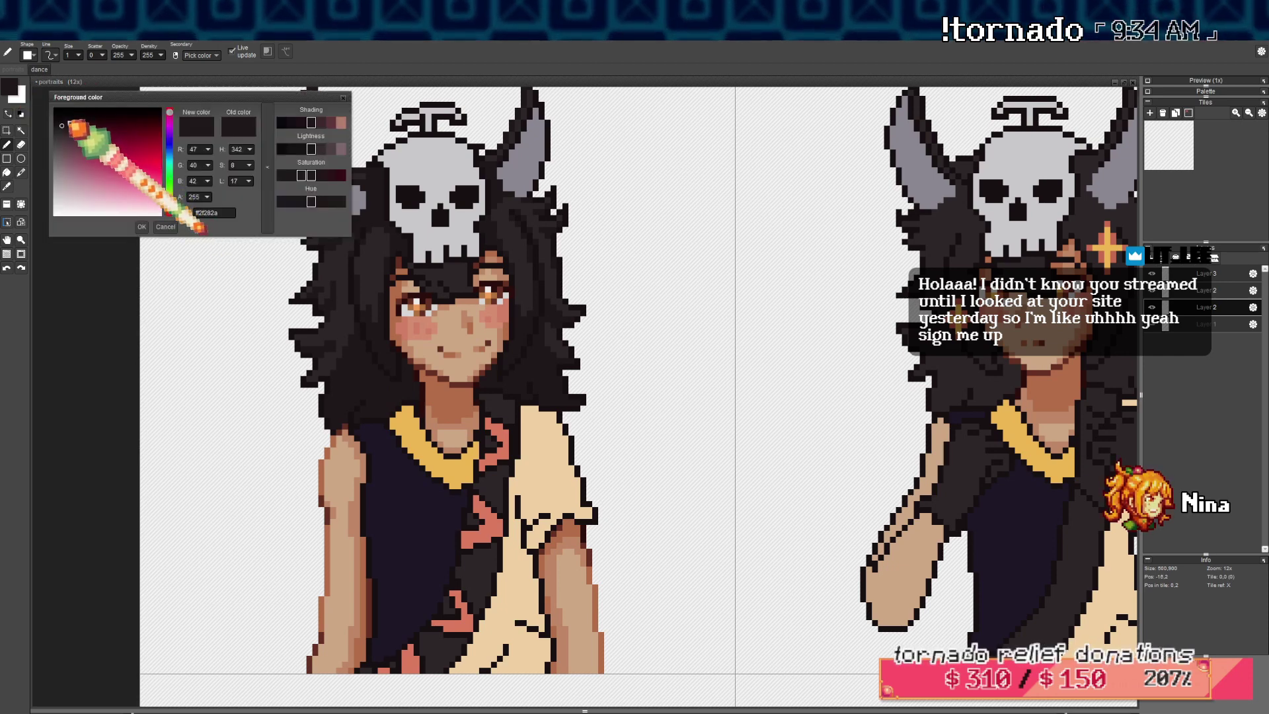
pyautogui.click(73, 116)
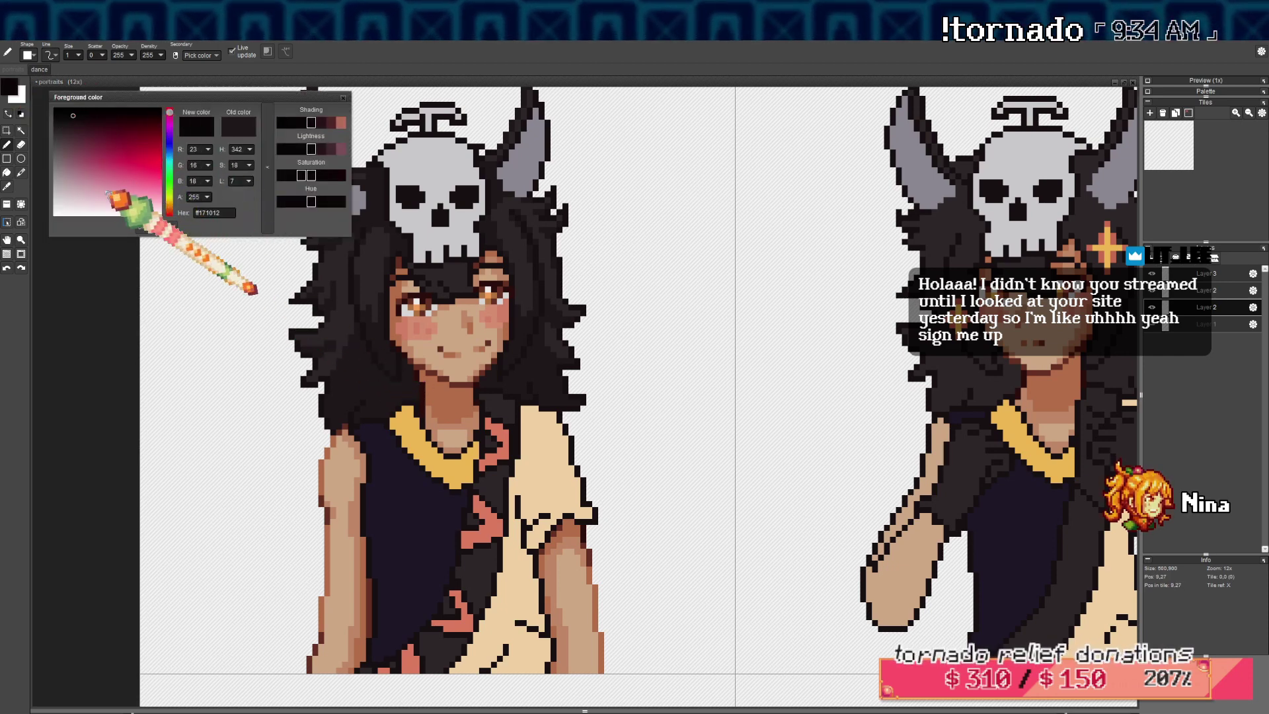
pyautogui.click(149, 226)
# Shade the lower hair left of the neck with a sampled dark tone, trying 162 opacity before restoring 255
pyautogui.scroll(4, 384, 445)
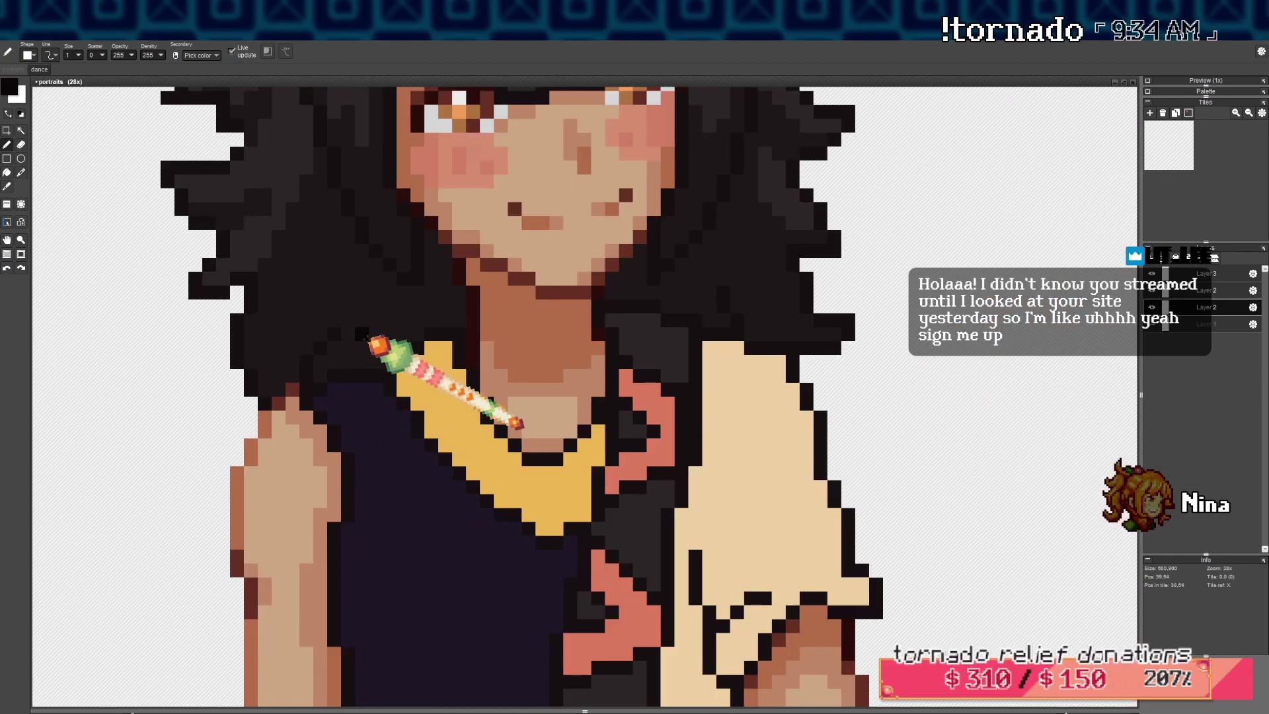
pyautogui.rightClick(332, 335)
pyautogui.moveTo(405, 246); pyautogui.dragTo(381, 296)
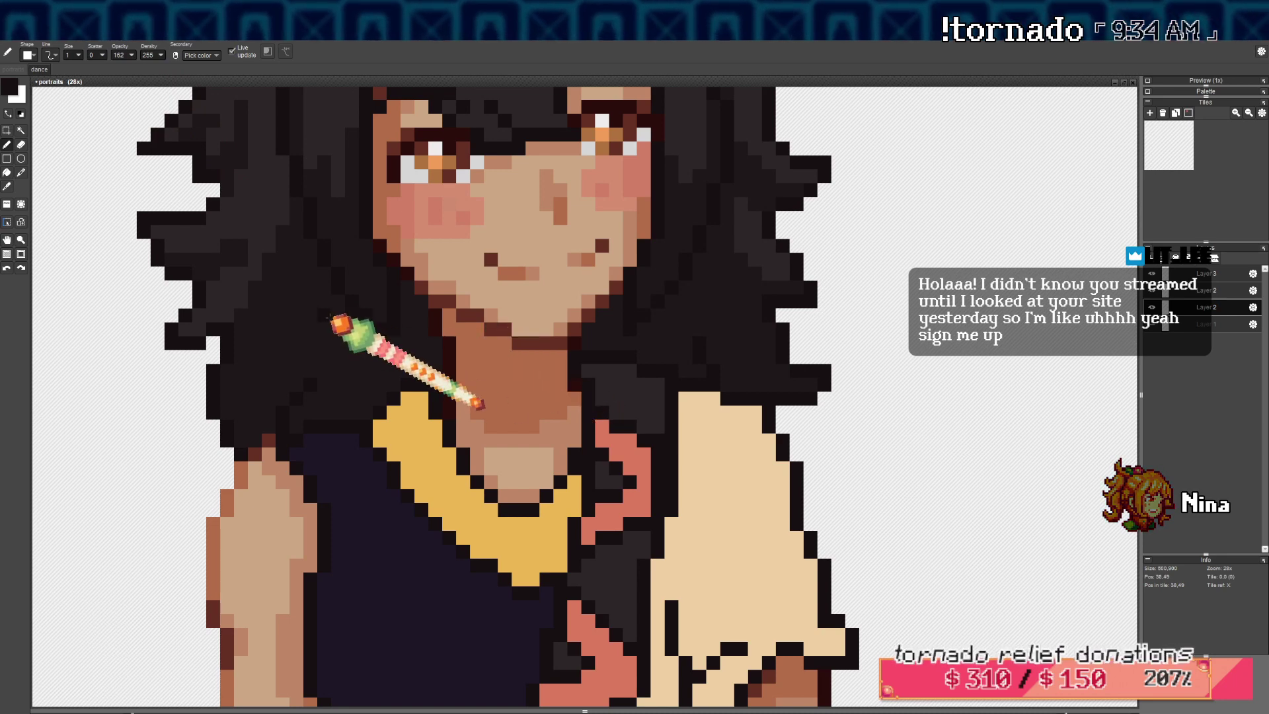
pyautogui.moveTo(132, 55); pyautogui.dragTo(262, 61)
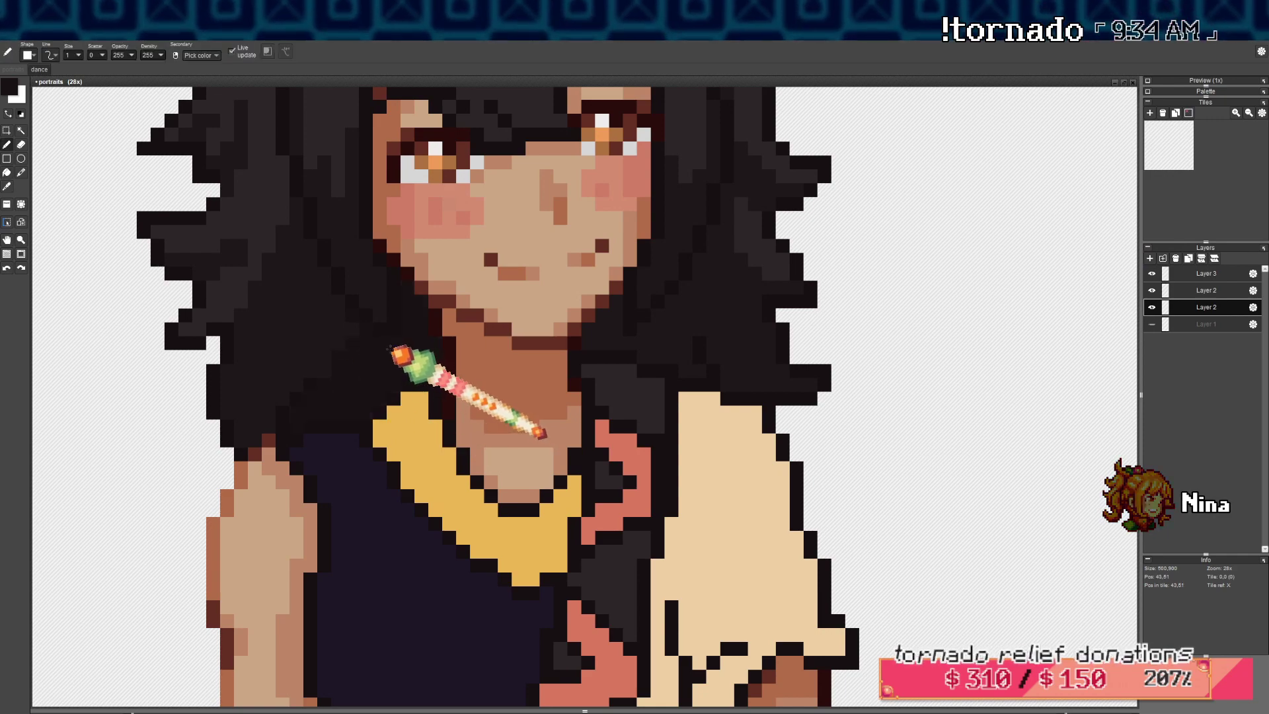
pyautogui.scroll(-5, 392, 349)
pyautogui.scroll(6, 327, 218)
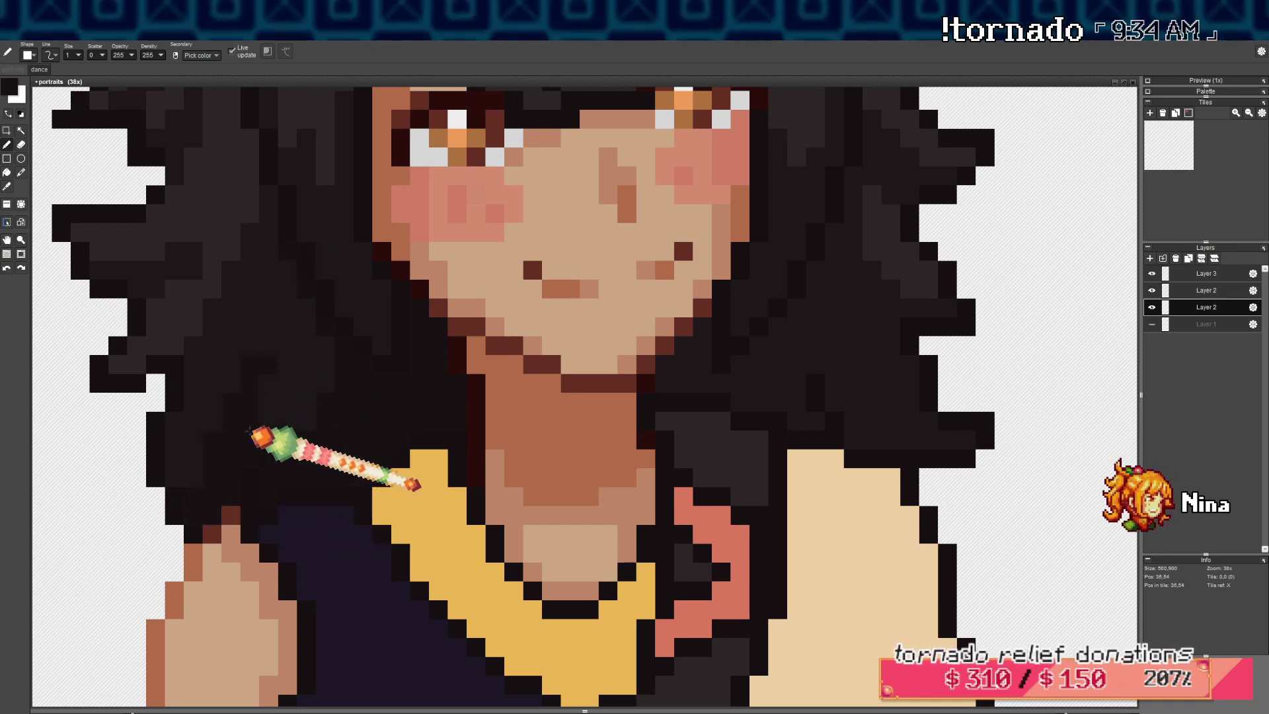
# Review the whole portrait and change the foreground colour to a darker near-black
pyautogui.scroll(-5, 280, 354)
pyautogui.scroll(4, 291, 396)
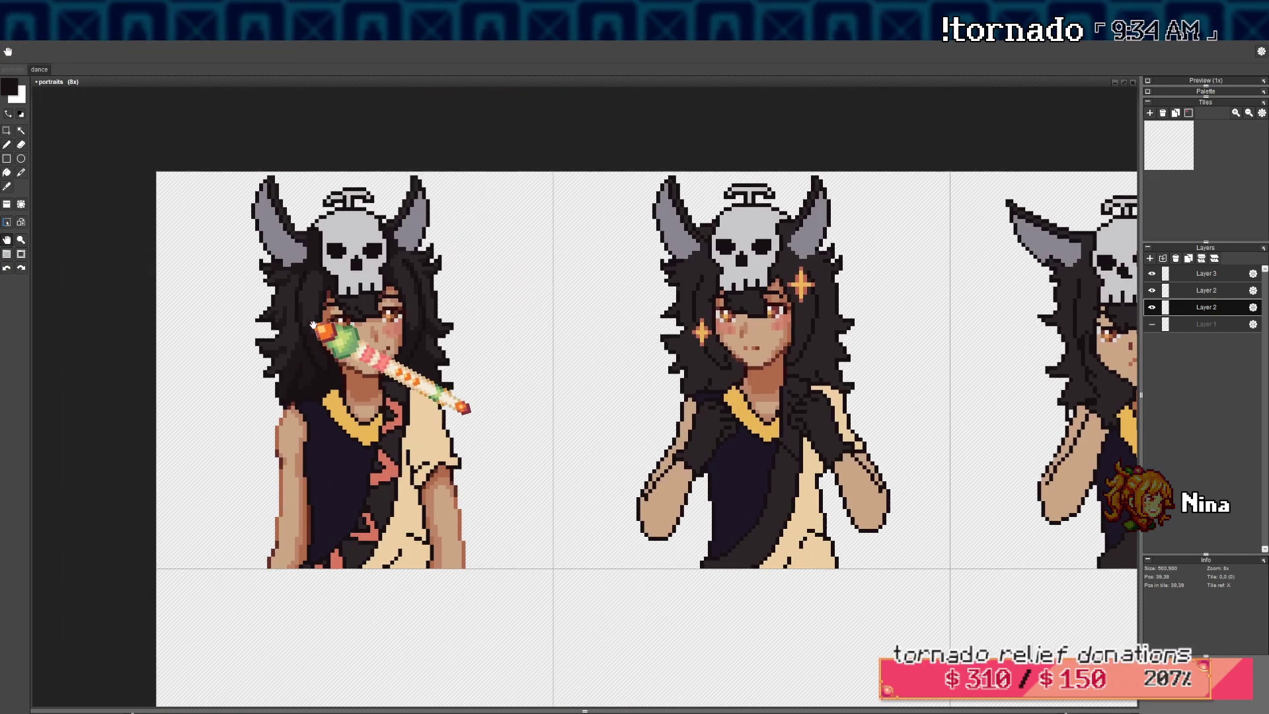
pyautogui.scroll(-3, 289, 433)
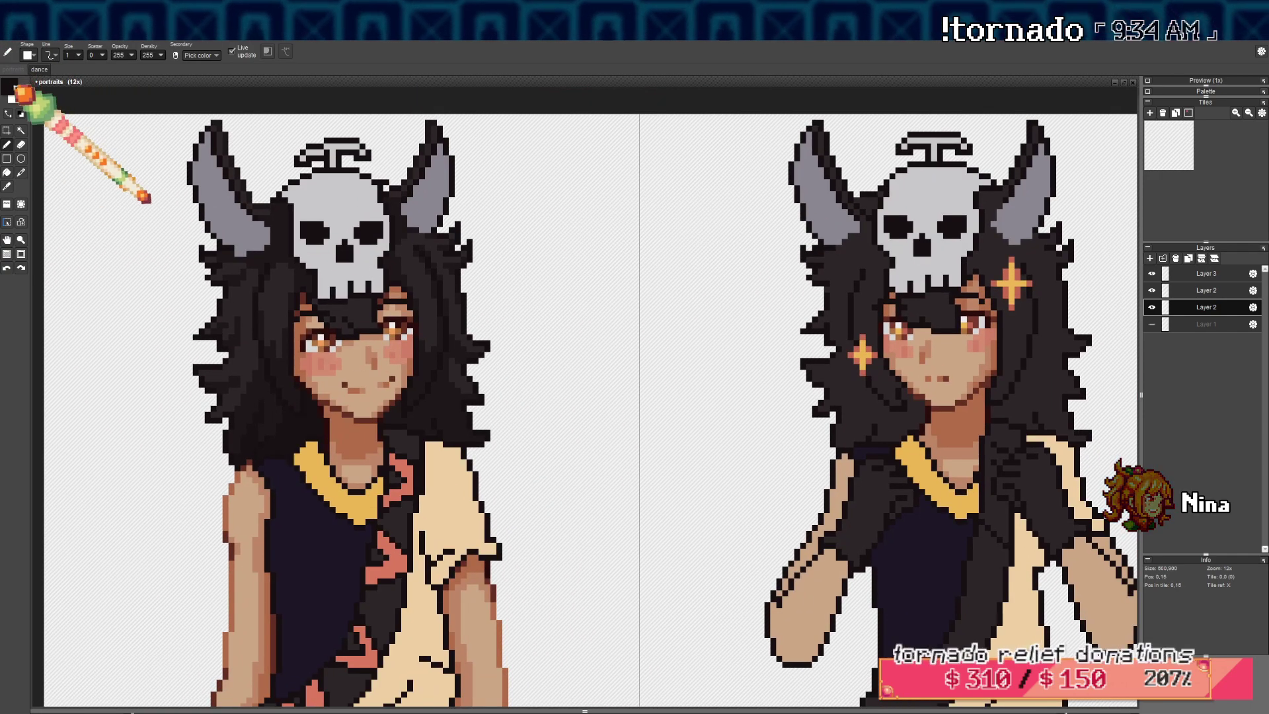
pyautogui.click(11, 85)
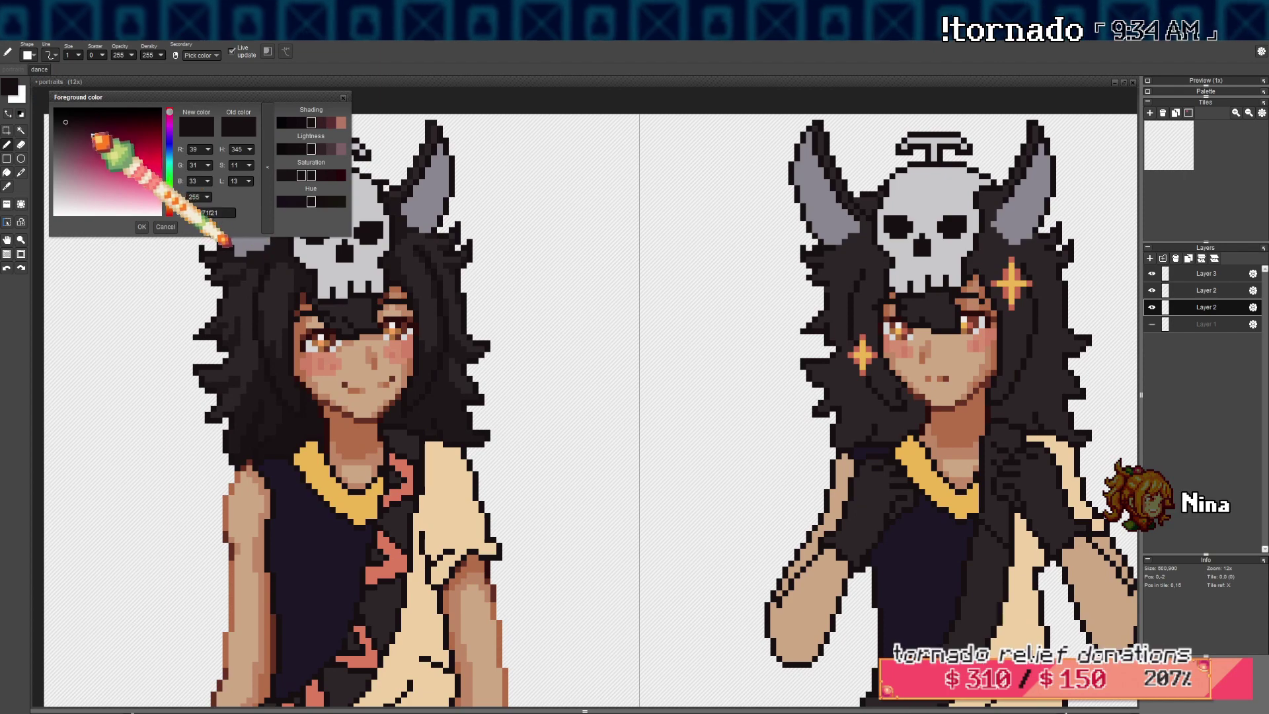
pyautogui.click(142, 226)
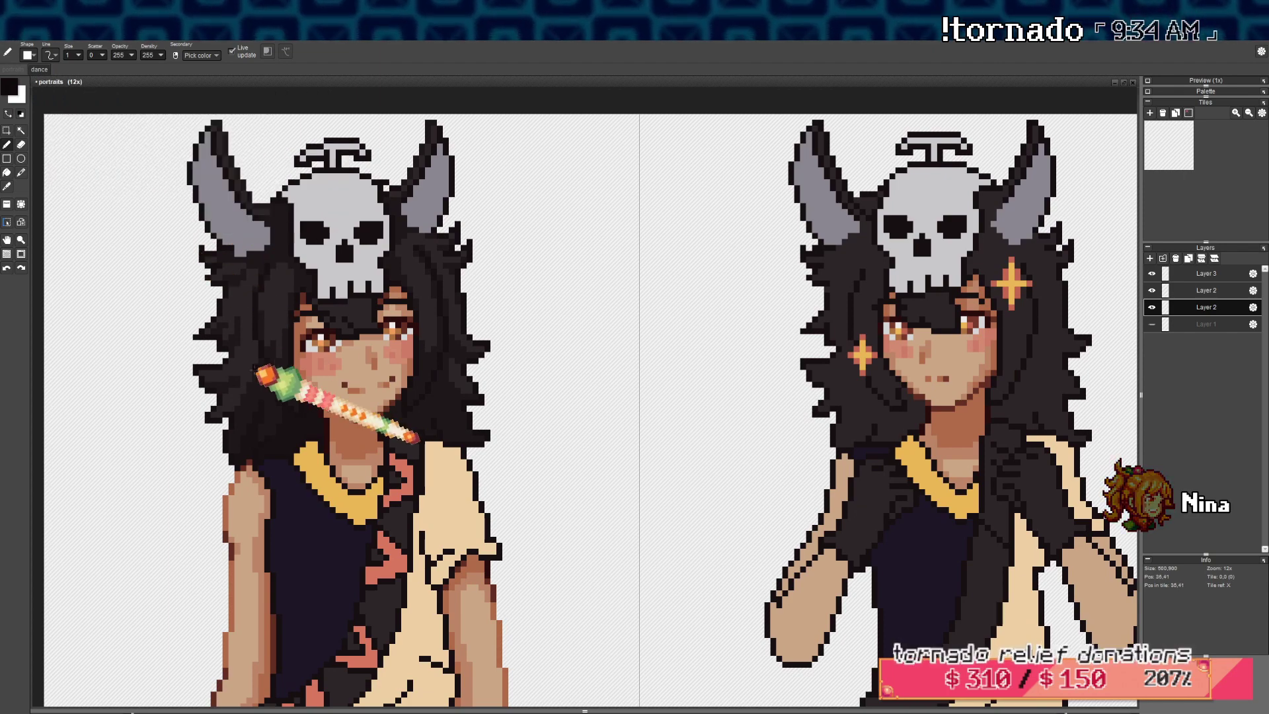
# Select the left horn, the hair left of the face and the face area with adjoining rectangles
pyautogui.click(6, 130)
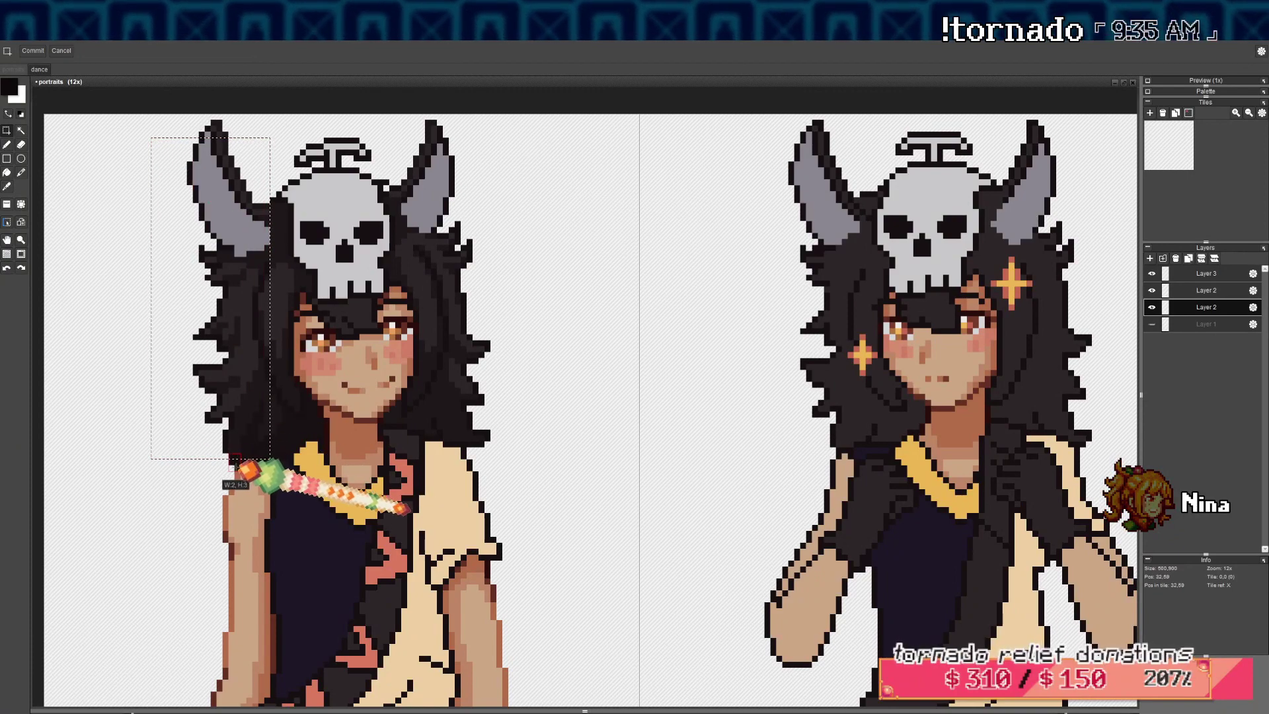
pyautogui.scroll(2, 307, 308)
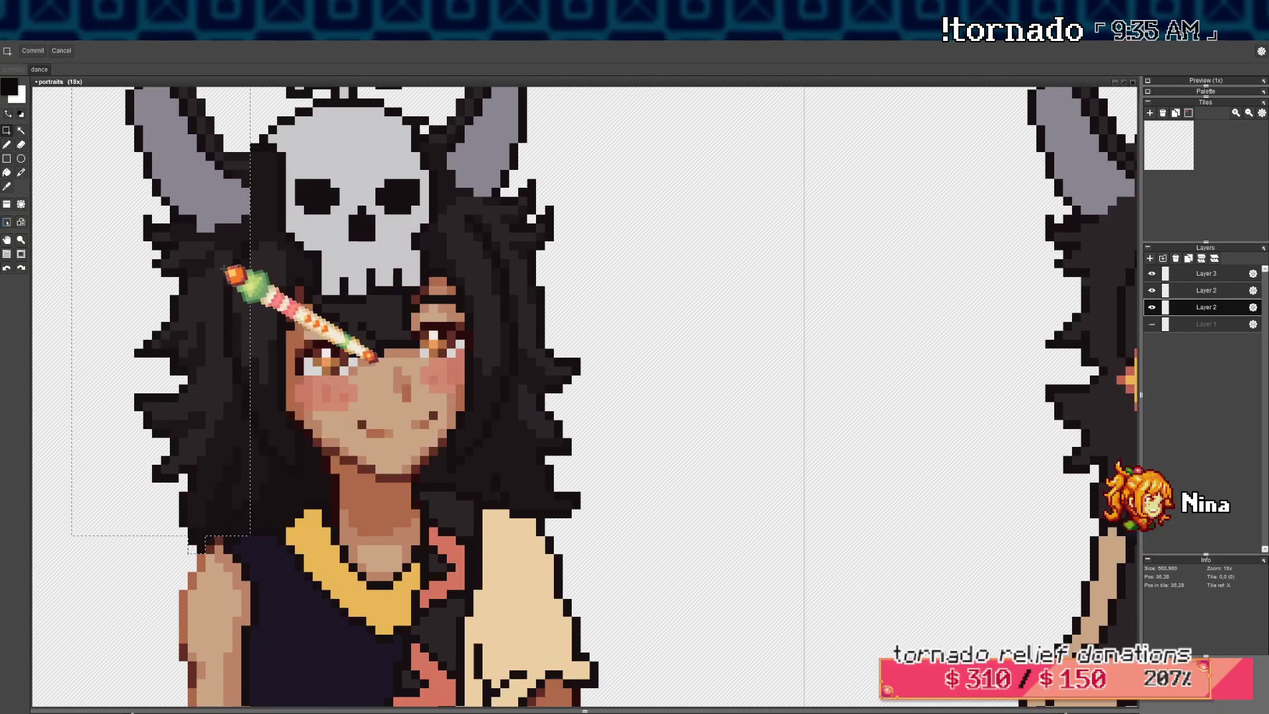
pyautogui.moveTo(286, 448); pyautogui.dragTo(287, 456)
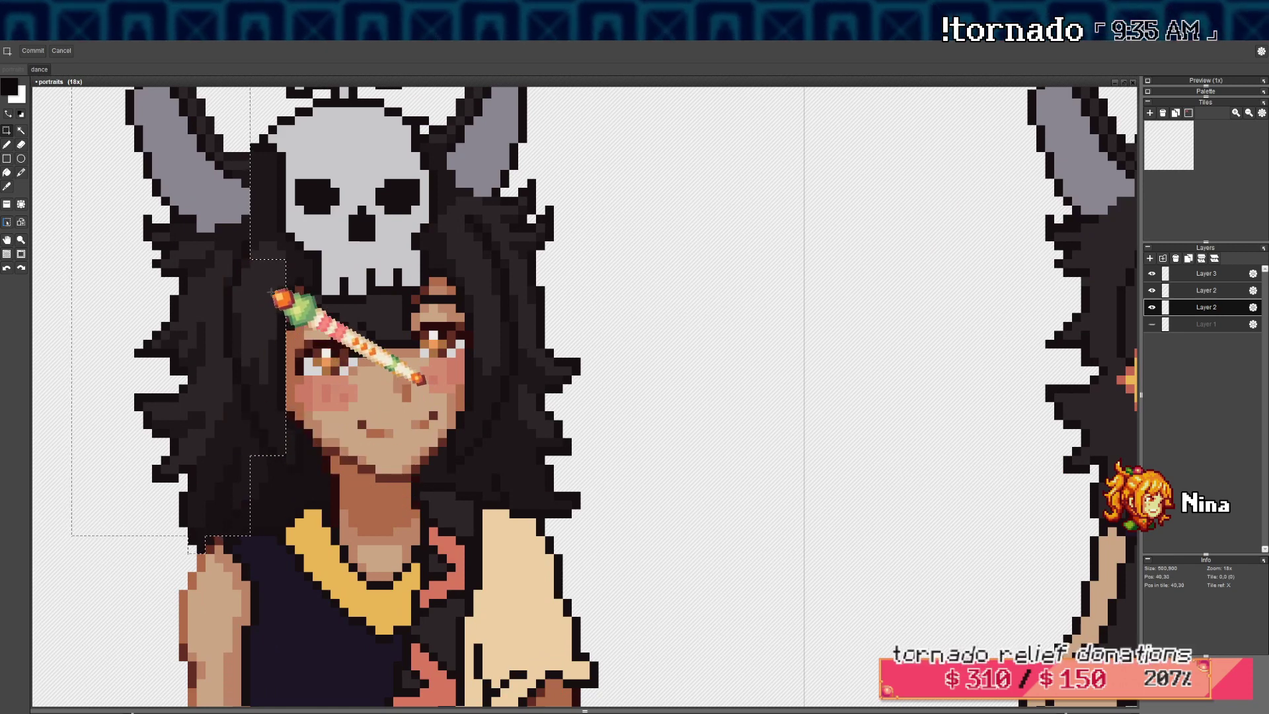
pyautogui.moveTo(277, 304); pyautogui.dragTo(616, 473)
pyautogui.moveTo(278, 260); pyautogui.dragTo(312, 305)
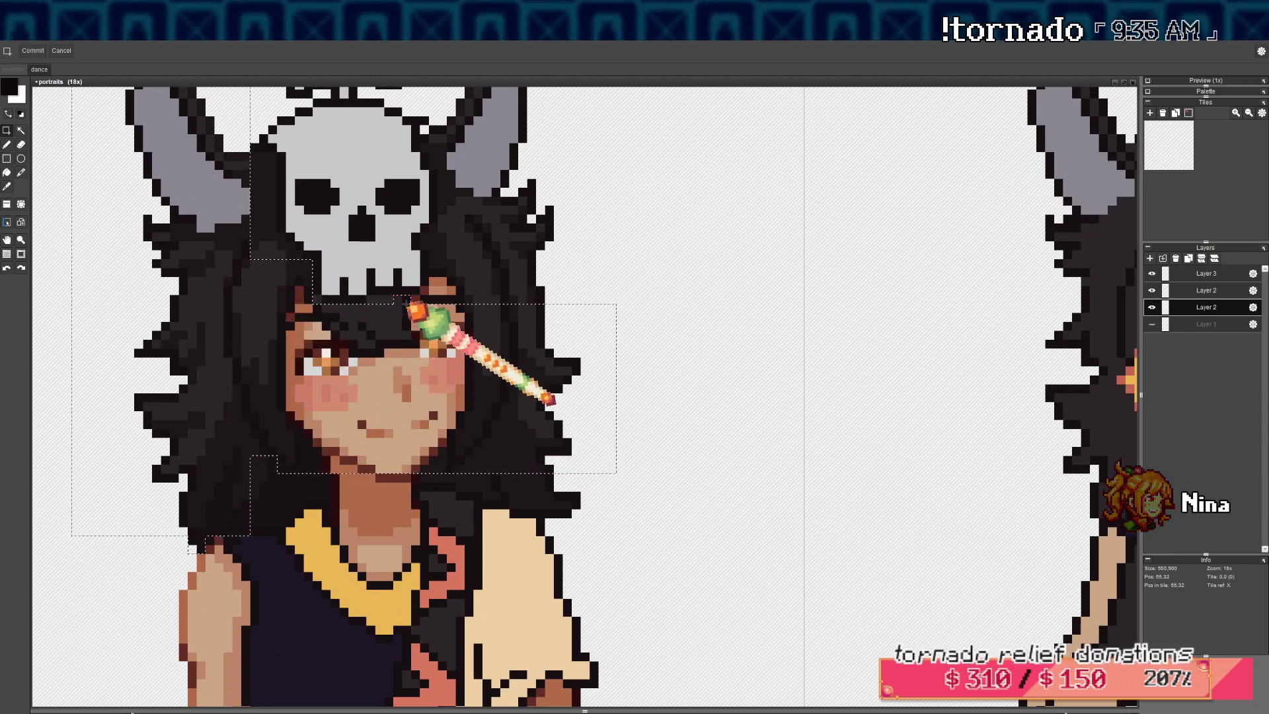
# Extend the selection over the hair right of the face, from beside the brow down to the shoulder
pyautogui.moveTo(424, 289); pyautogui.dragTo(475, 300)
pyautogui.moveTo(434, 246); pyautogui.dragTo(549, 300)
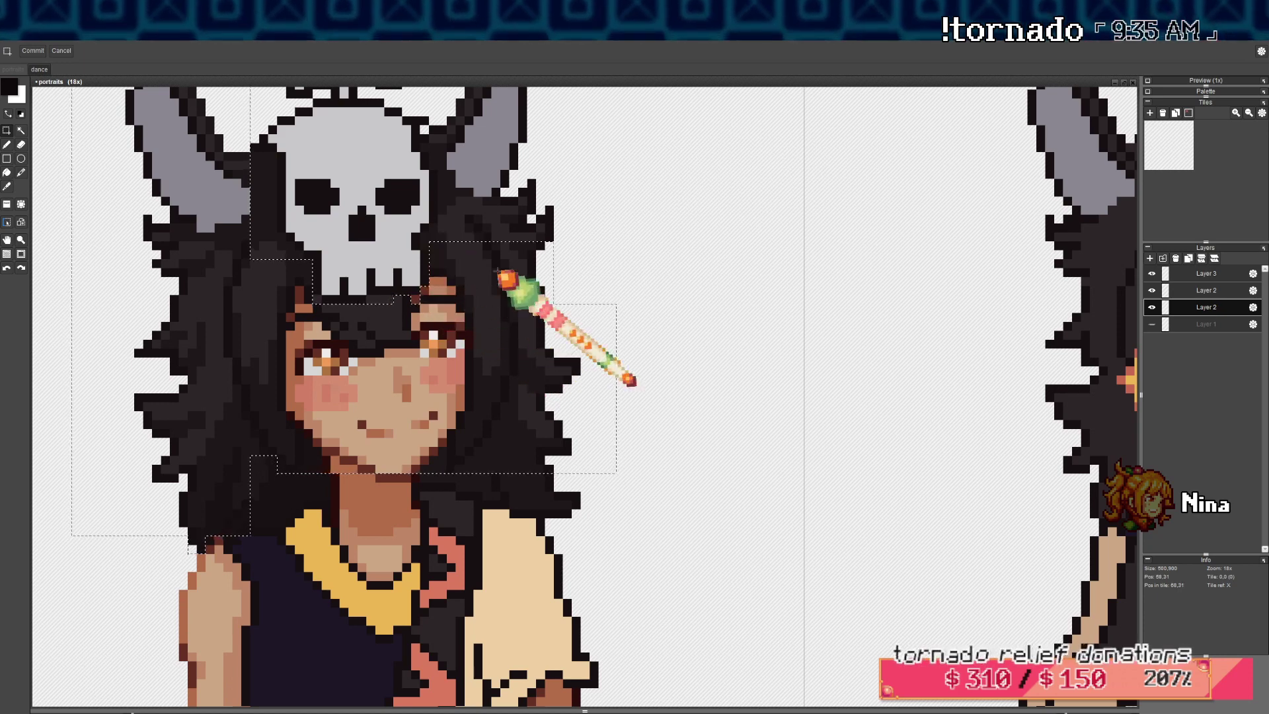
pyautogui.moveTo(429, 465); pyautogui.dragTo(593, 523)
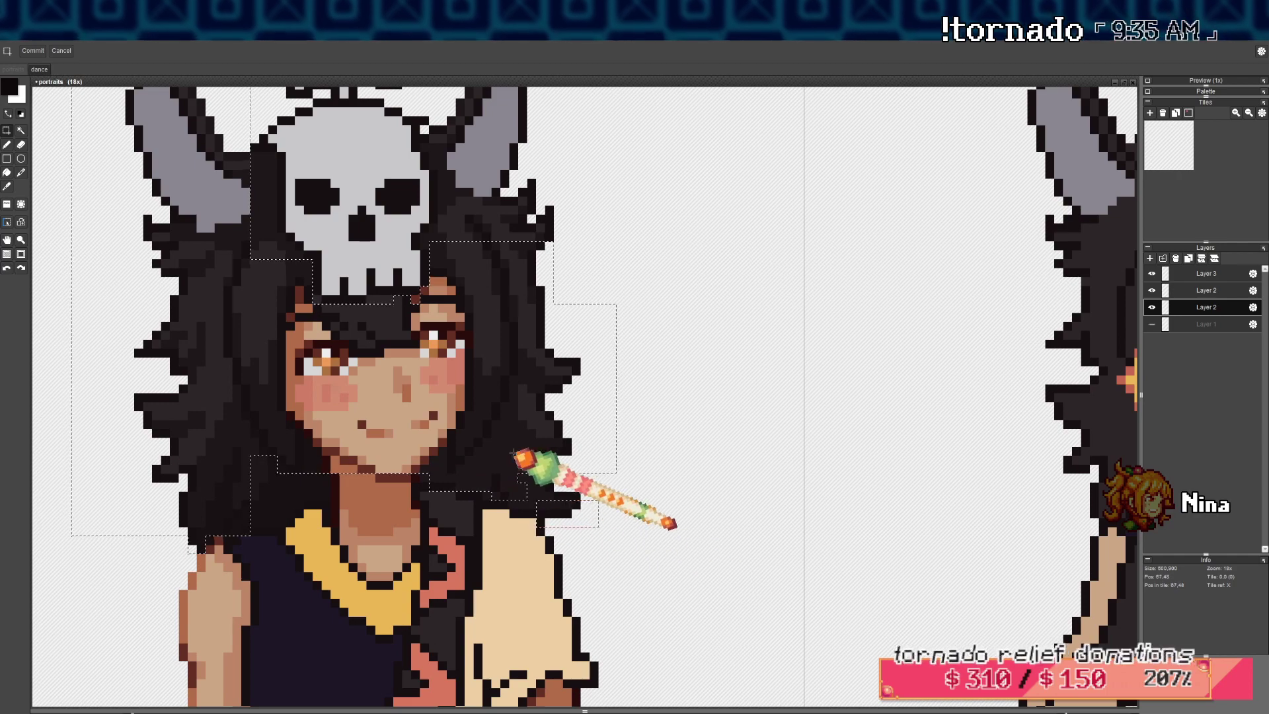
pyautogui.moveTo(517, 456); pyautogui.dragTo(603, 496)
# Extend the selection over the left horn's tip, the right horn and the hair along the skull's right edge
pyautogui.scroll(-2, 587, 446)
pyautogui.moveTo(539, 295); pyautogui.dragTo(505, 394)
pyautogui.scroll(1, 504, 398)
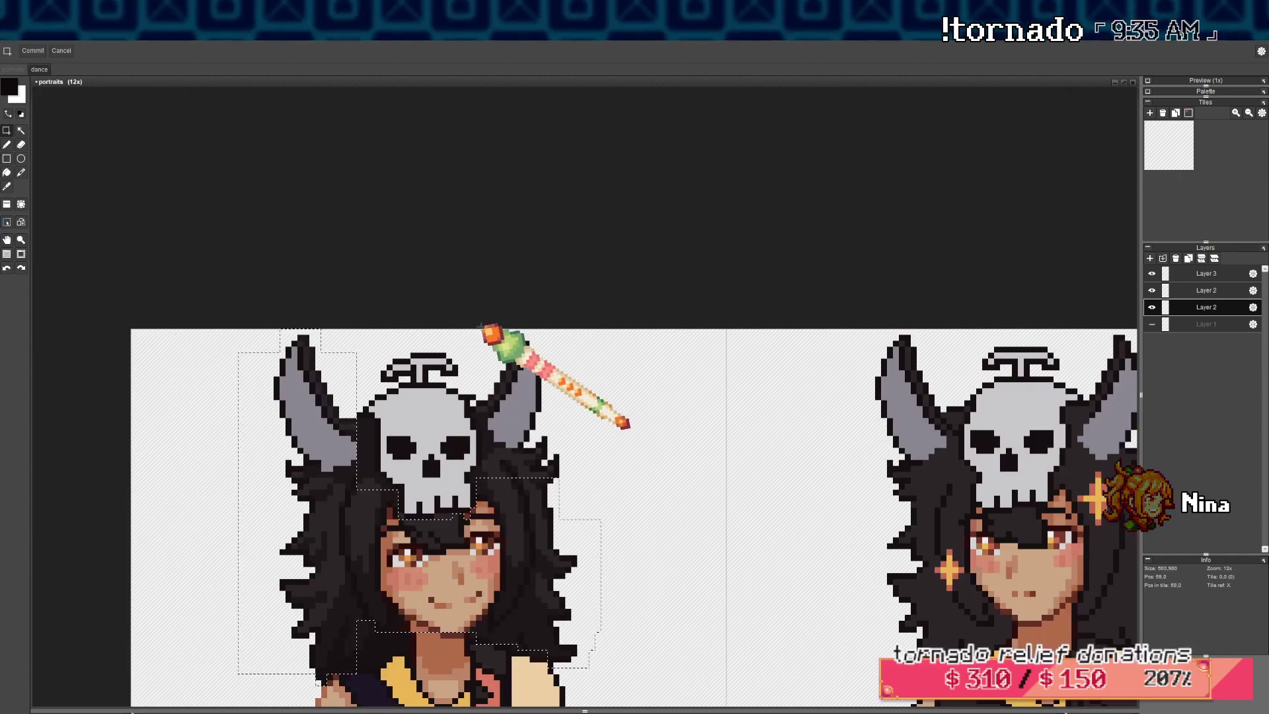
pyautogui.moveTo(475, 329); pyautogui.dragTo(611, 475)
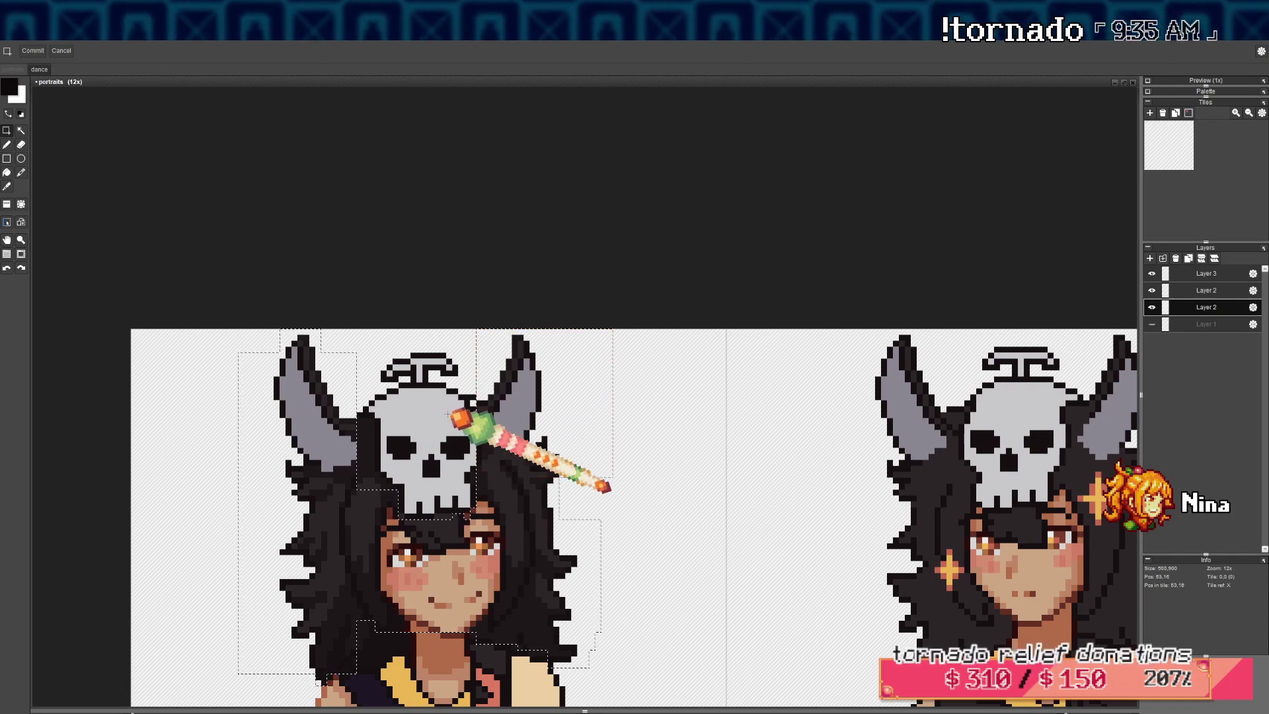
pyautogui.scroll(2, 451, 412)
pyautogui.moveTo(468, 428); pyautogui.dragTo(474, 480)
# Fill the hair and horn outlines inside the selection with the darker near-black and undo the last fill
pyautogui.press('b')
pyautogui.scroll(3, 468, 375)
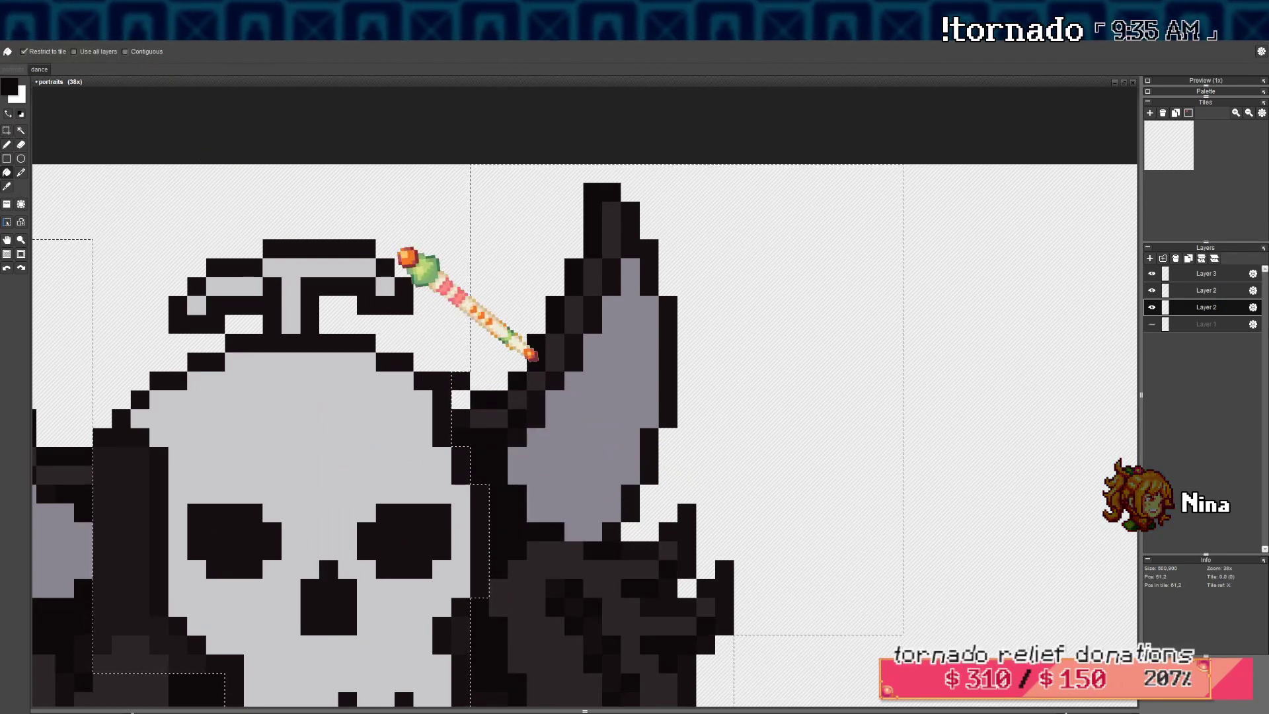
pyautogui.scroll(-1, 533, 363)
pyautogui.hotkey('ctrl', 'z')
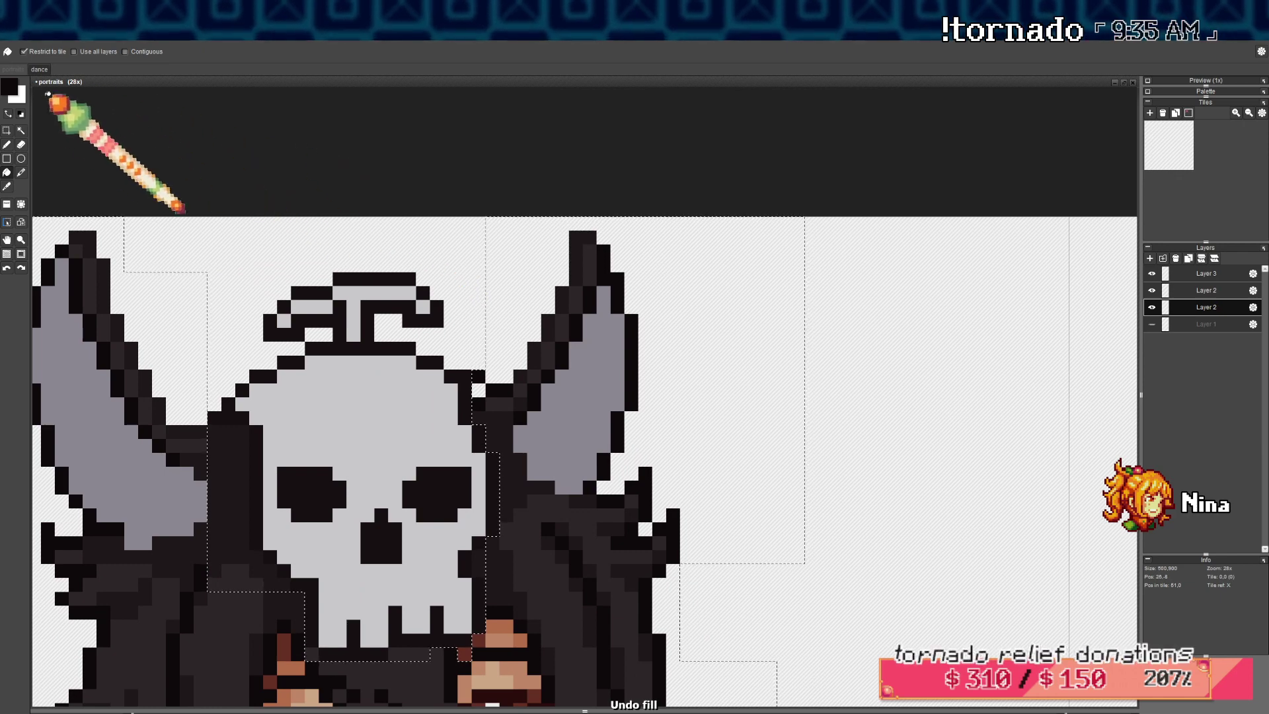
# Clear the selection and close the small gap between the skull and the right horn with dark pixels
pyautogui.click(6, 130)
pyautogui.click(425, 280)
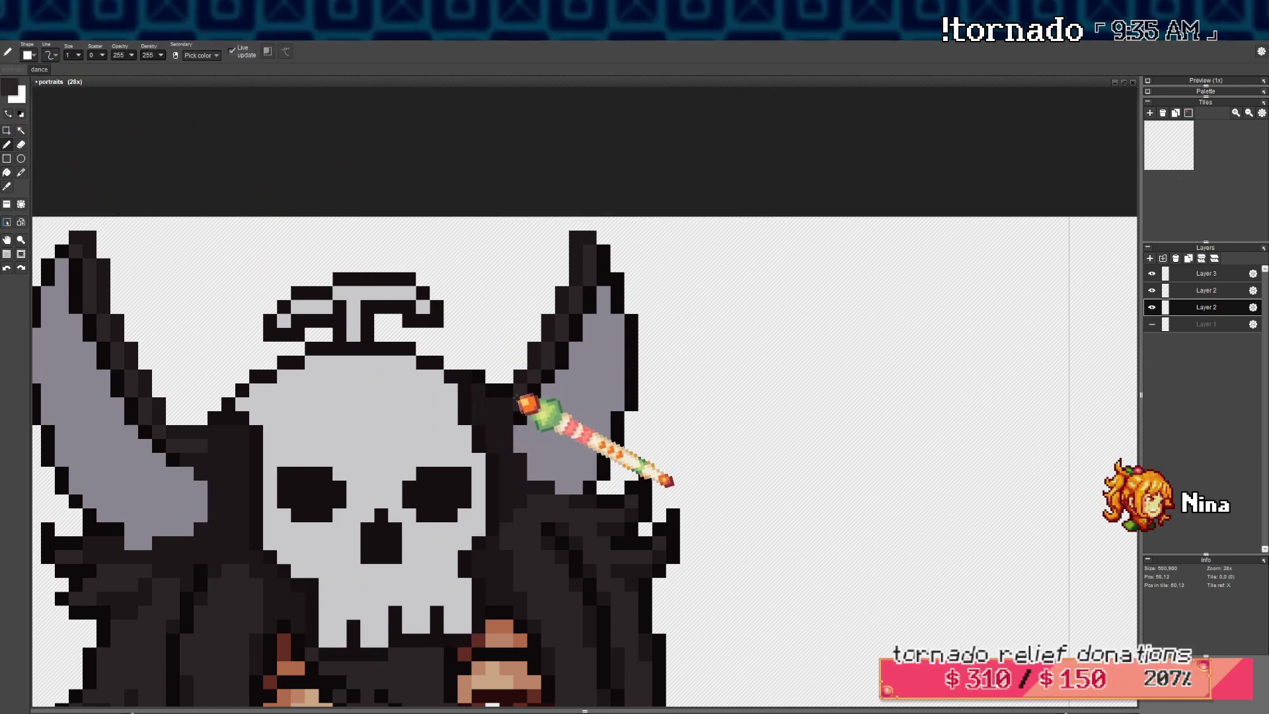
pyautogui.scroll(-3, 519, 401)
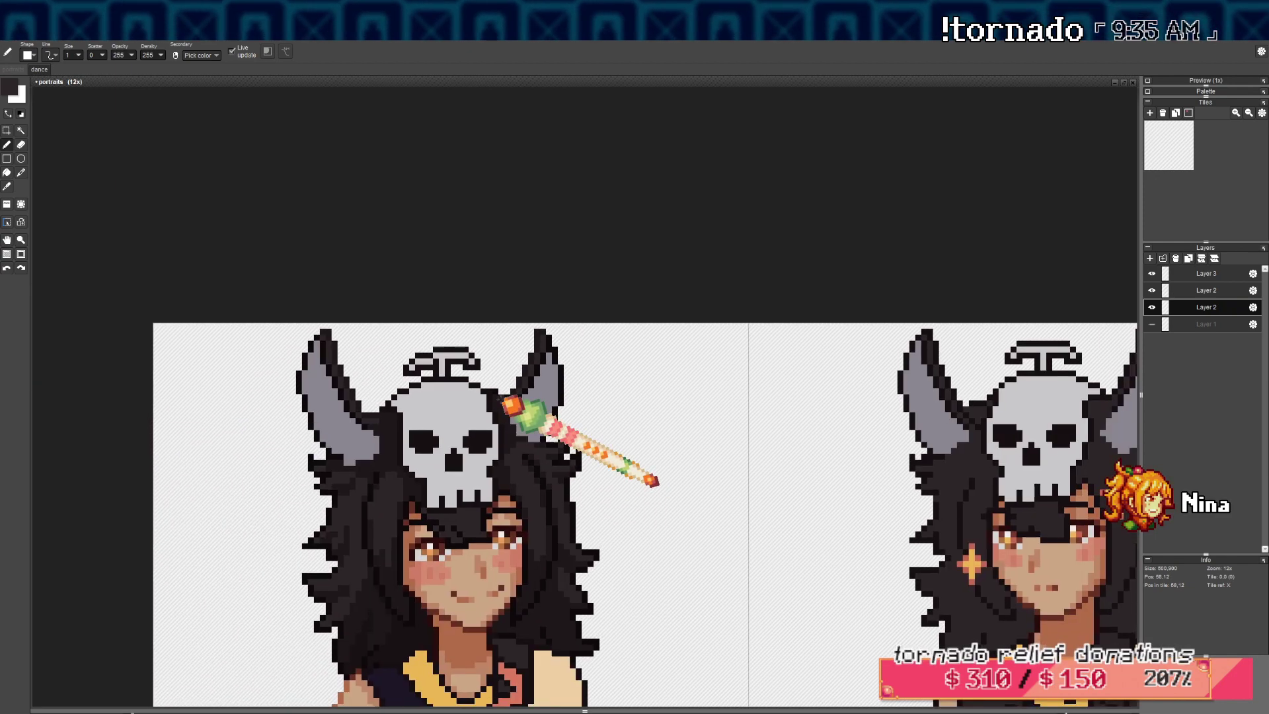
pyautogui.scroll(2, 509, 402)
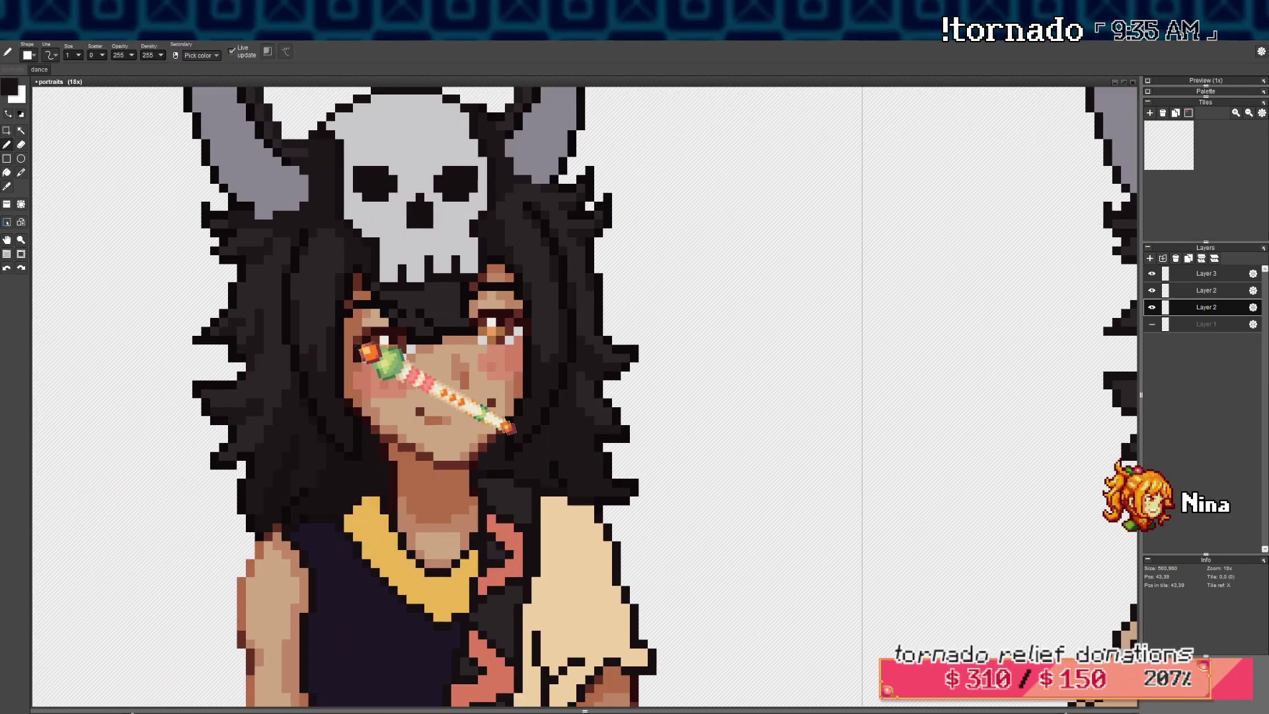
# Darken the hair between the left horn and the skull with the pen and undo the last stroke
pyautogui.scroll(-2, 363, 349)
pyautogui.scroll(3, 390, 244)
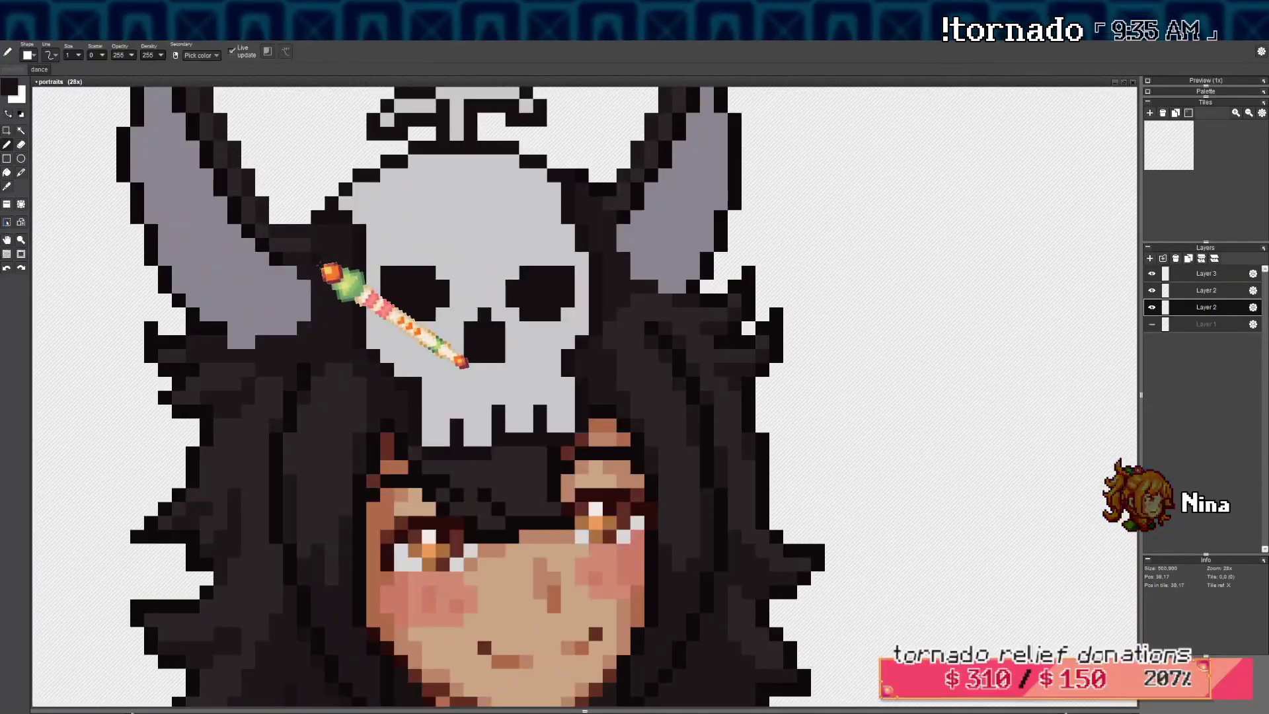
pyautogui.scroll(-1, 324, 267)
pyautogui.scroll(1, 304, 268)
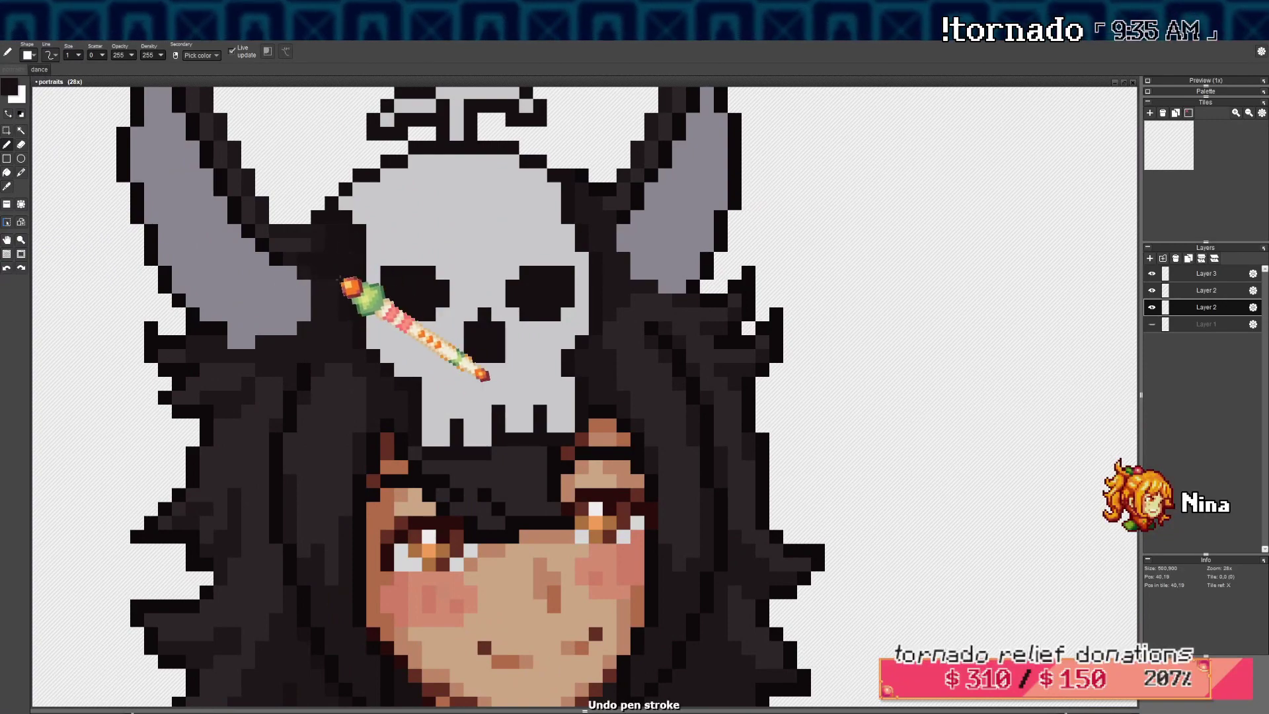
# Extend the darkest shadow along the skull's left edge toward the fringe and check the whole portrait
pyautogui.scroll(-1, 350, 291)
pyautogui.scroll(1, 395, 333)
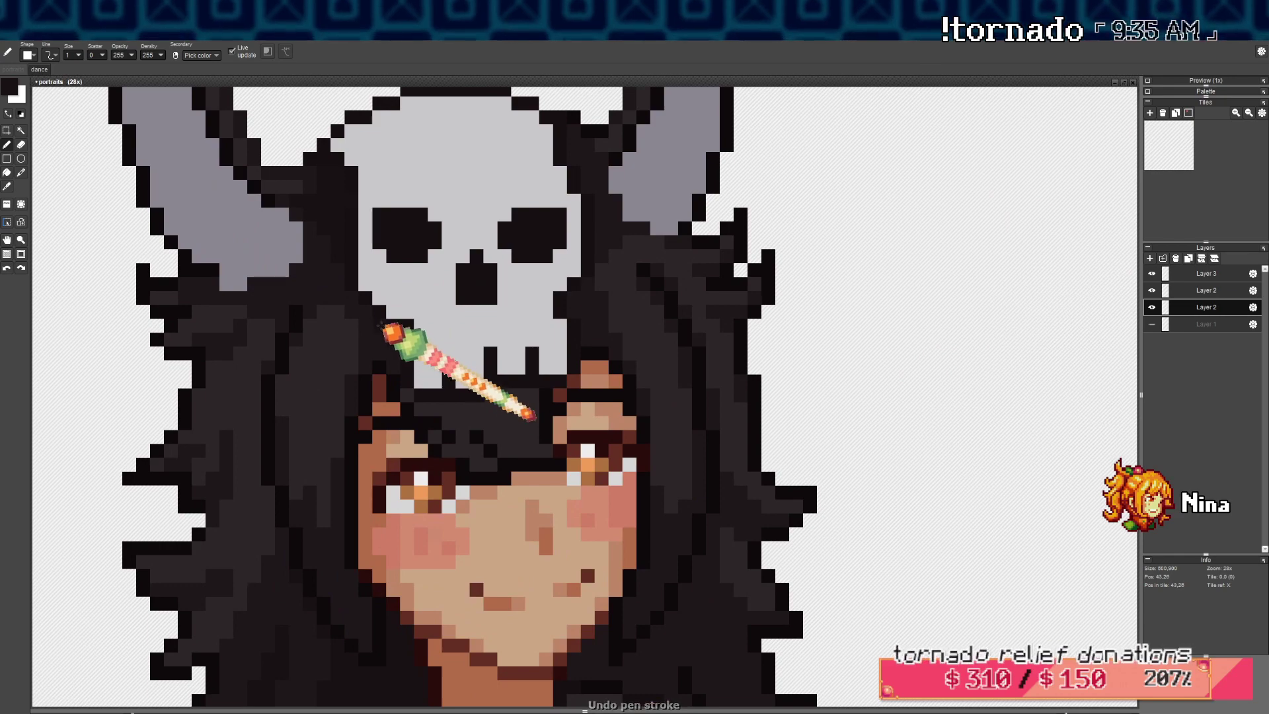
pyautogui.scroll(-2, 366, 310)
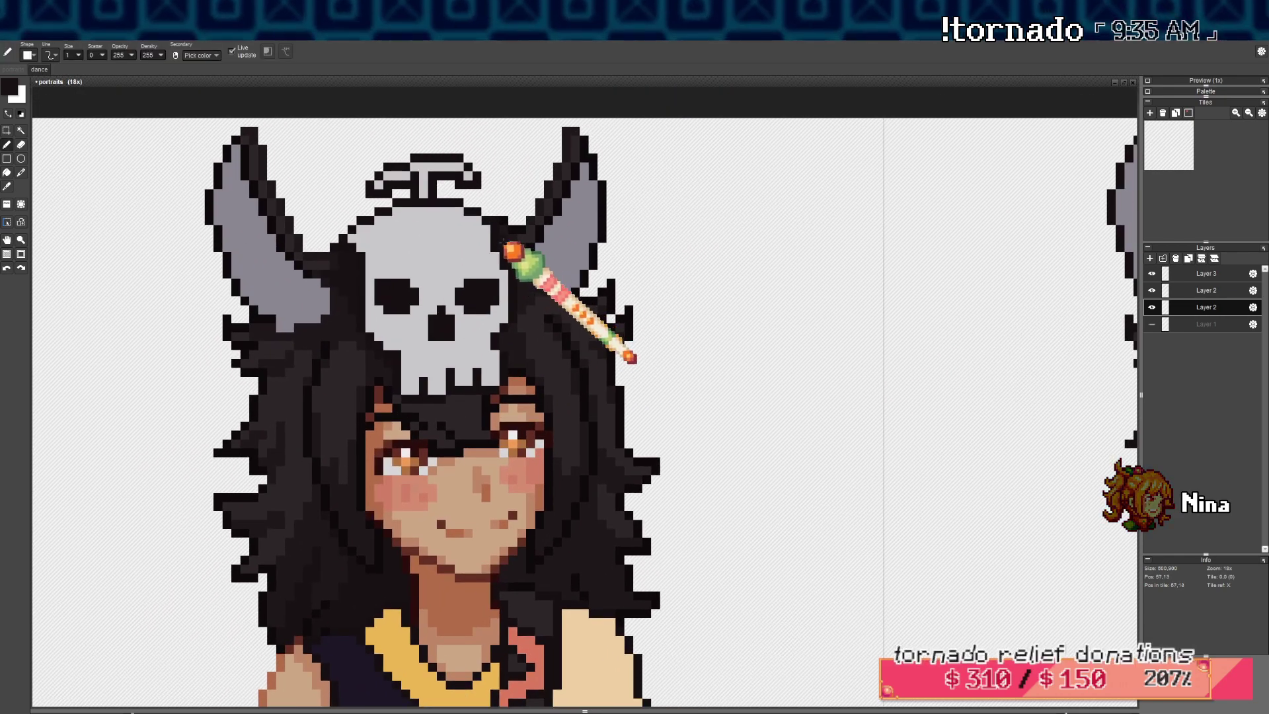
pyautogui.scroll(-3, 377, 261)
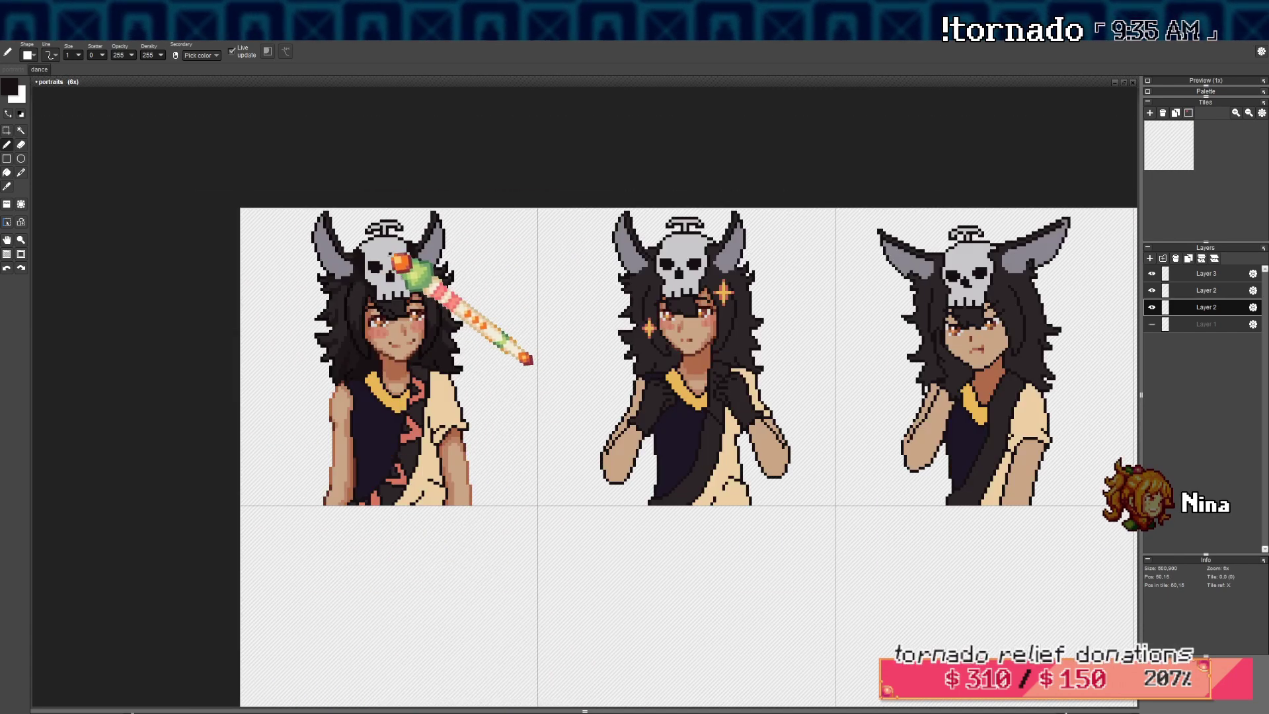
pyautogui.scroll(3, 453, 367)
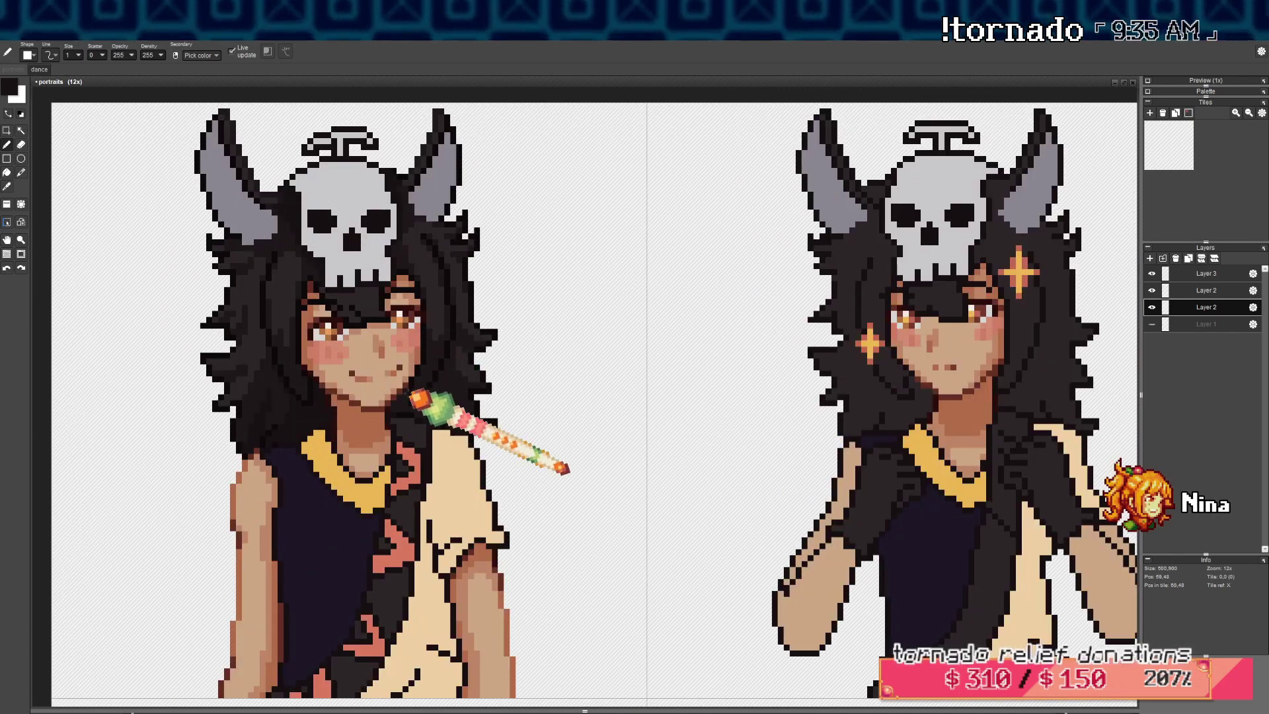
# Undo the last fill and touch up the hair's right edge beside the cheek with the pen
pyautogui.scroll(2, 456, 374)
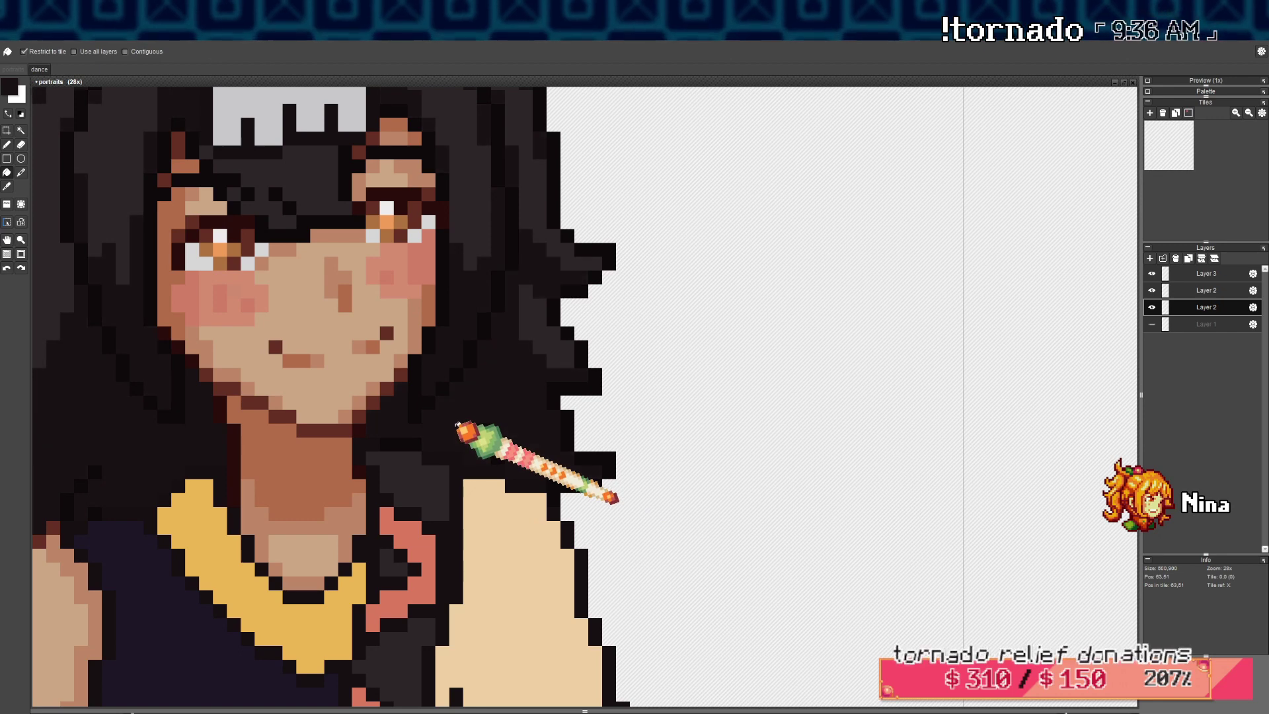
pyautogui.hotkey('ctrl', 'z')
pyautogui.press('b')
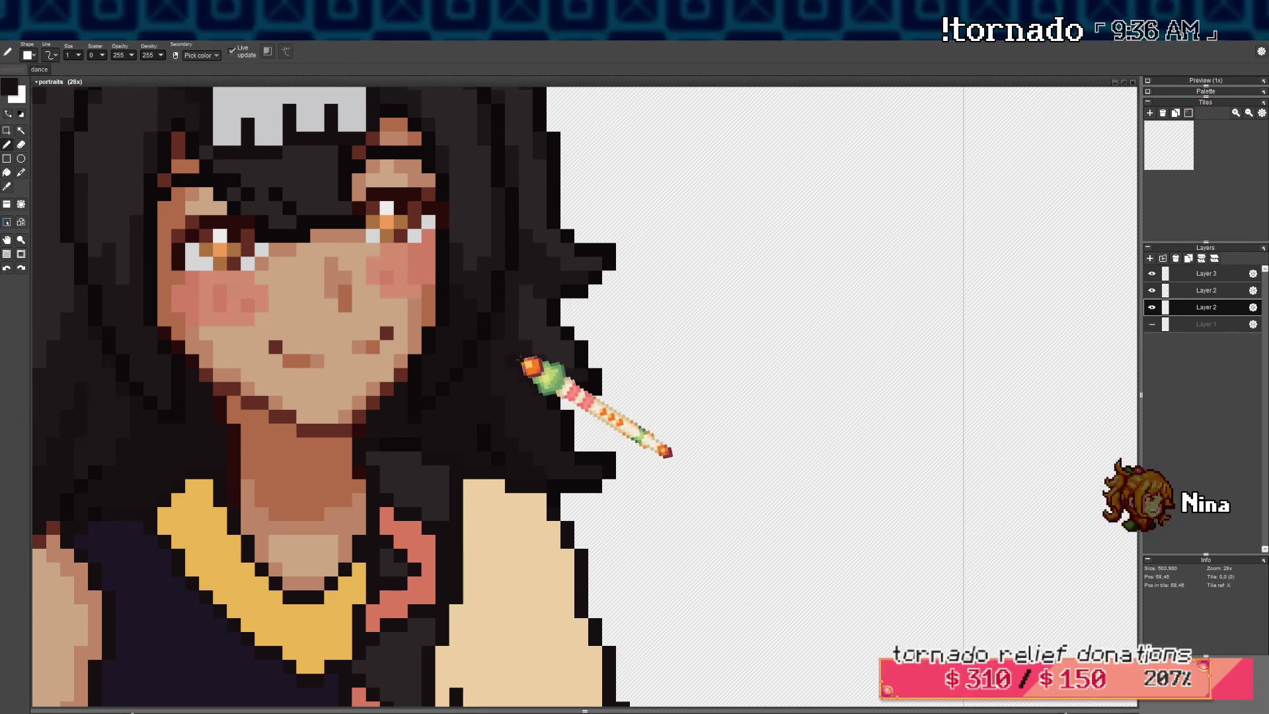
pyautogui.scroll(2, 528, 353)
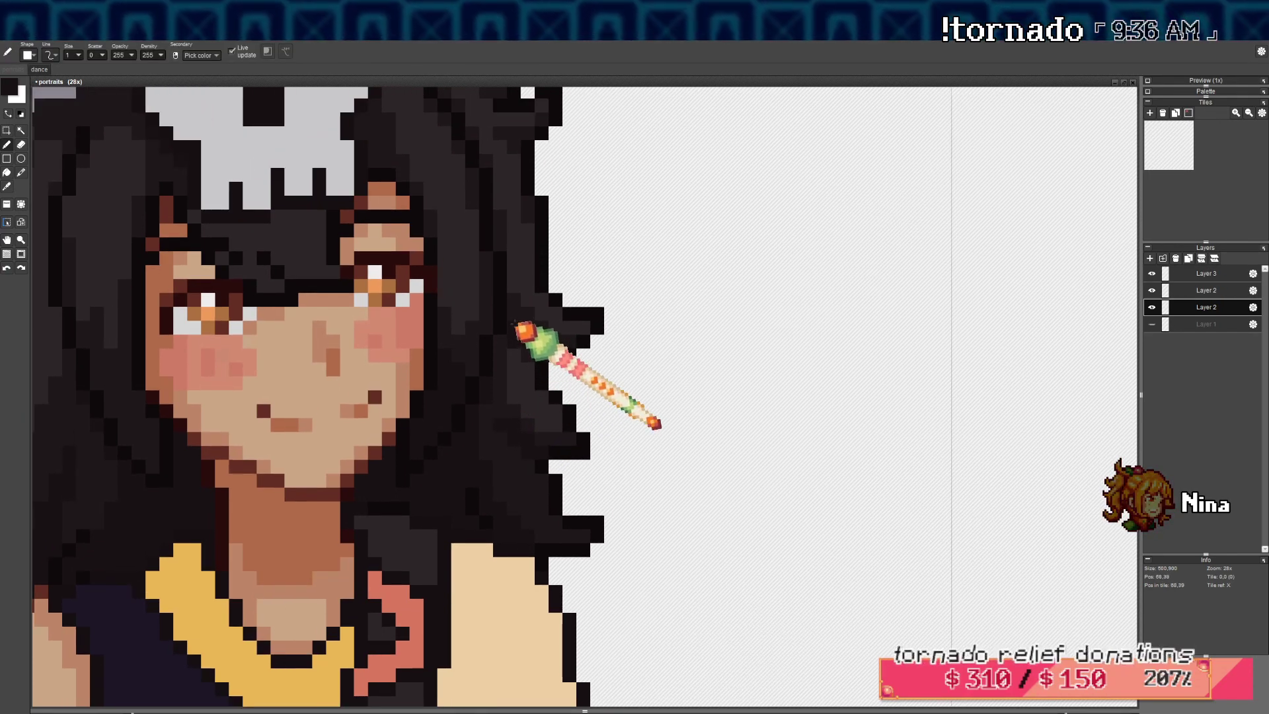
pyautogui.scroll(-4, 520, 338)
pyautogui.scroll(4, 430, 348)
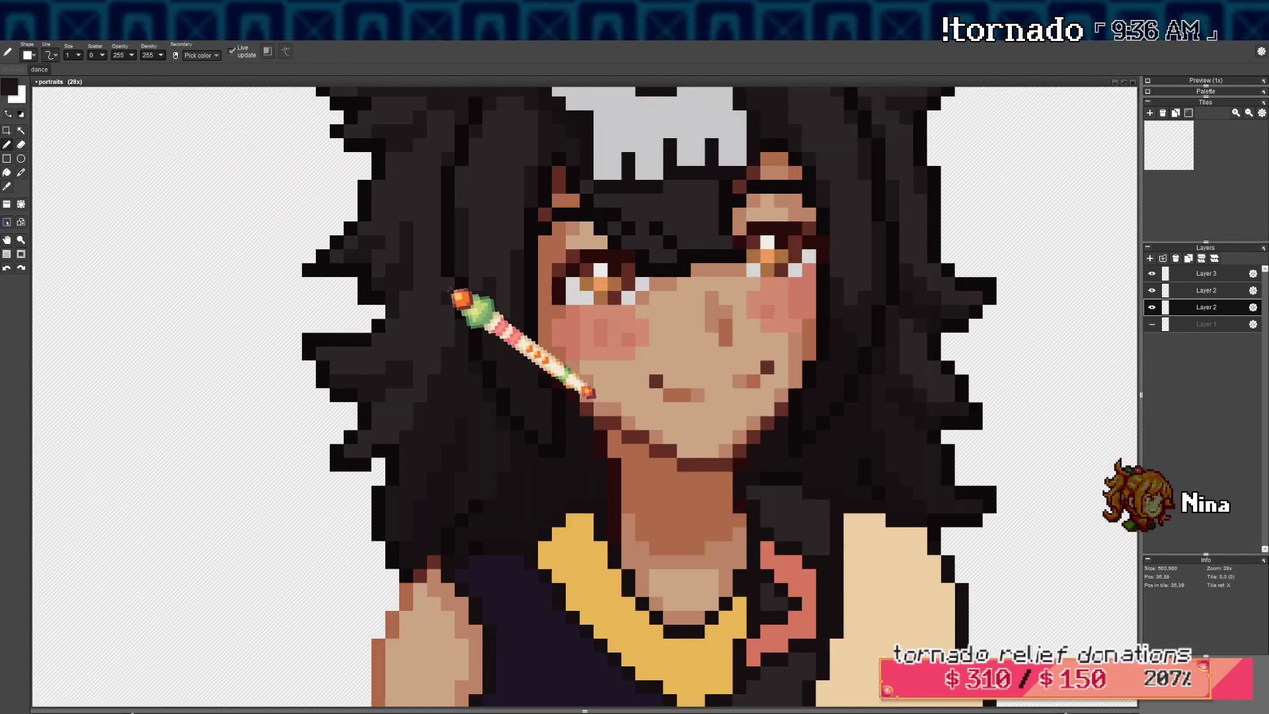
# Check the hair's left side below the left horn and save the portraits.pyxel file
pyautogui.scroll(3, 503, 397)
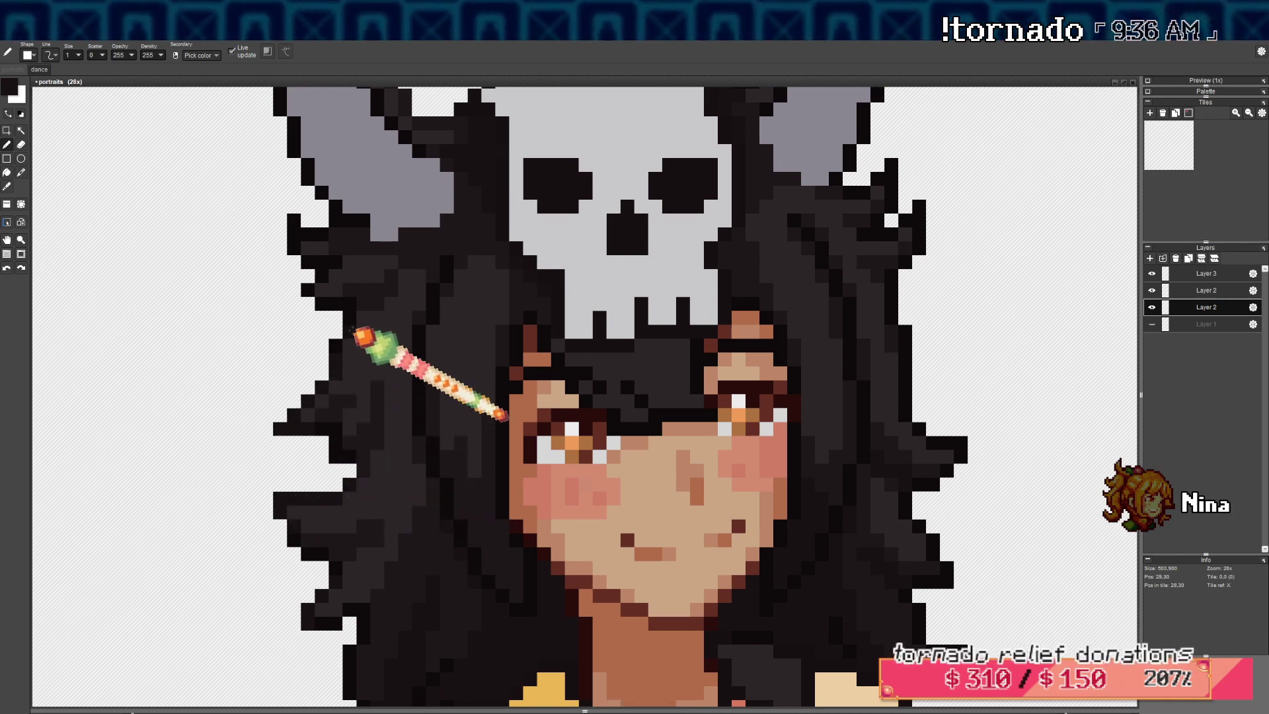
pyautogui.scroll(3, 437, 367)
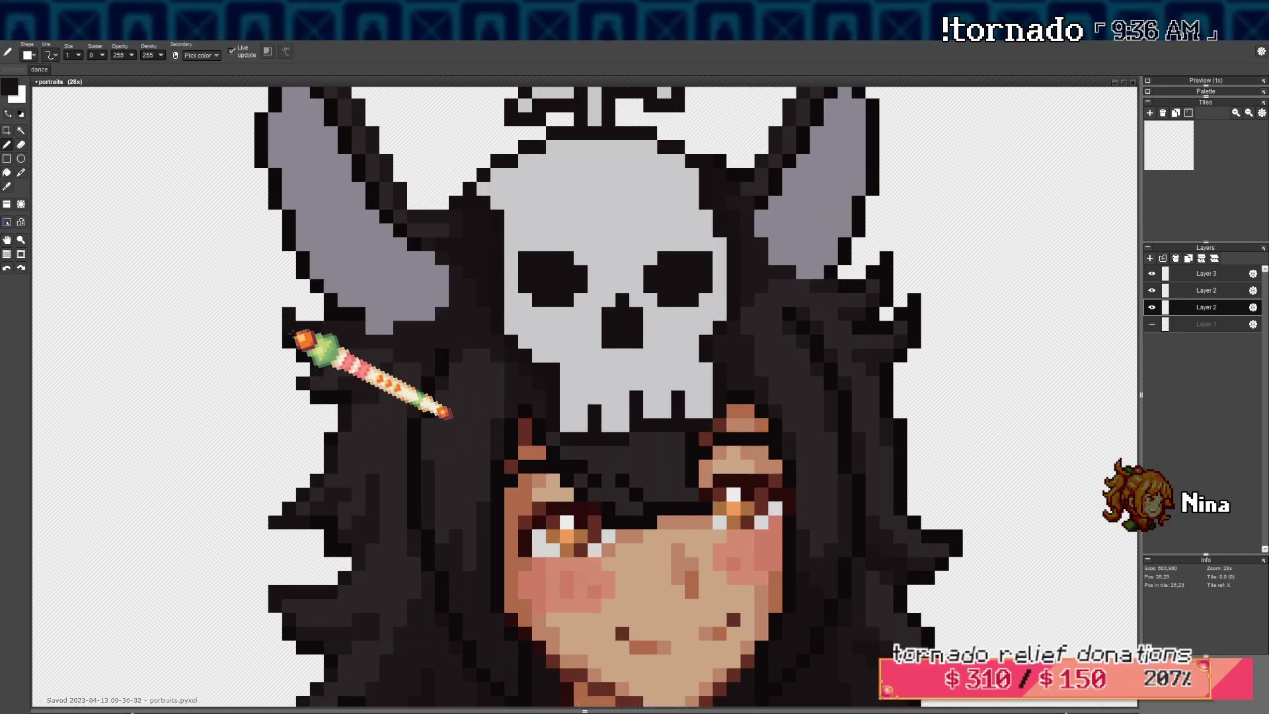
pyautogui.scroll(-6, 454, 306)
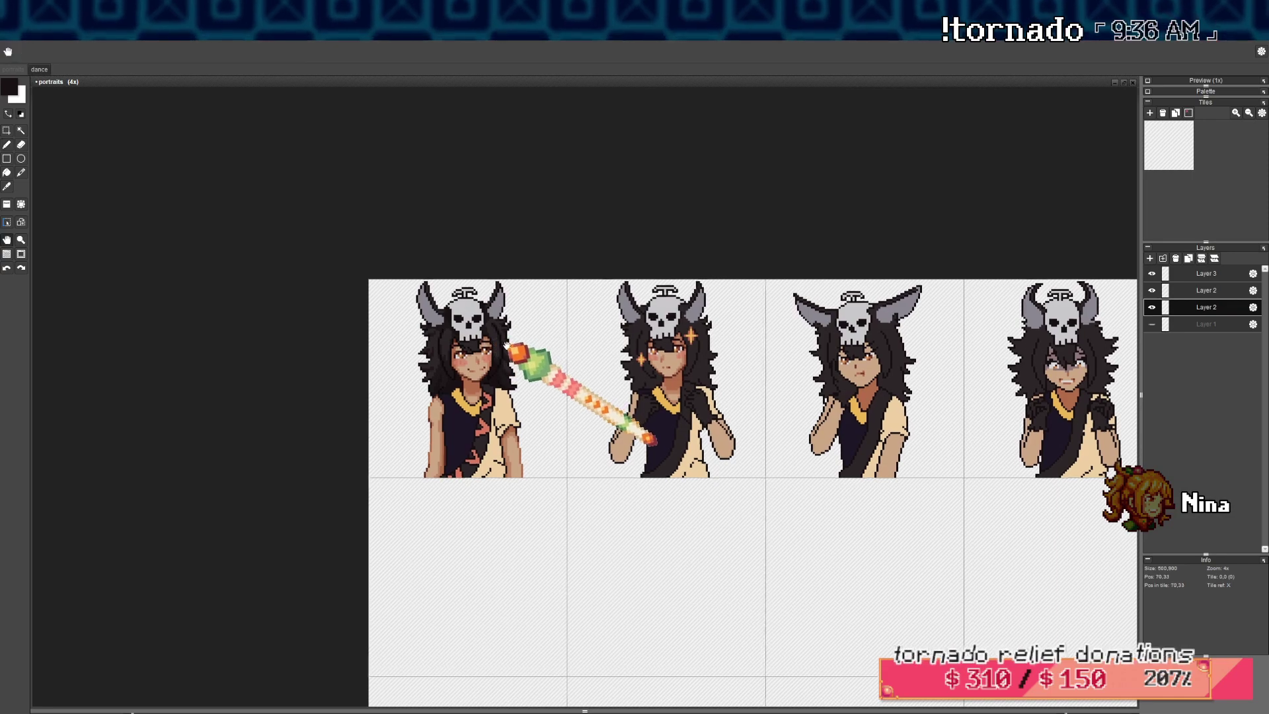
pyautogui.scroll(6, 588, 354)
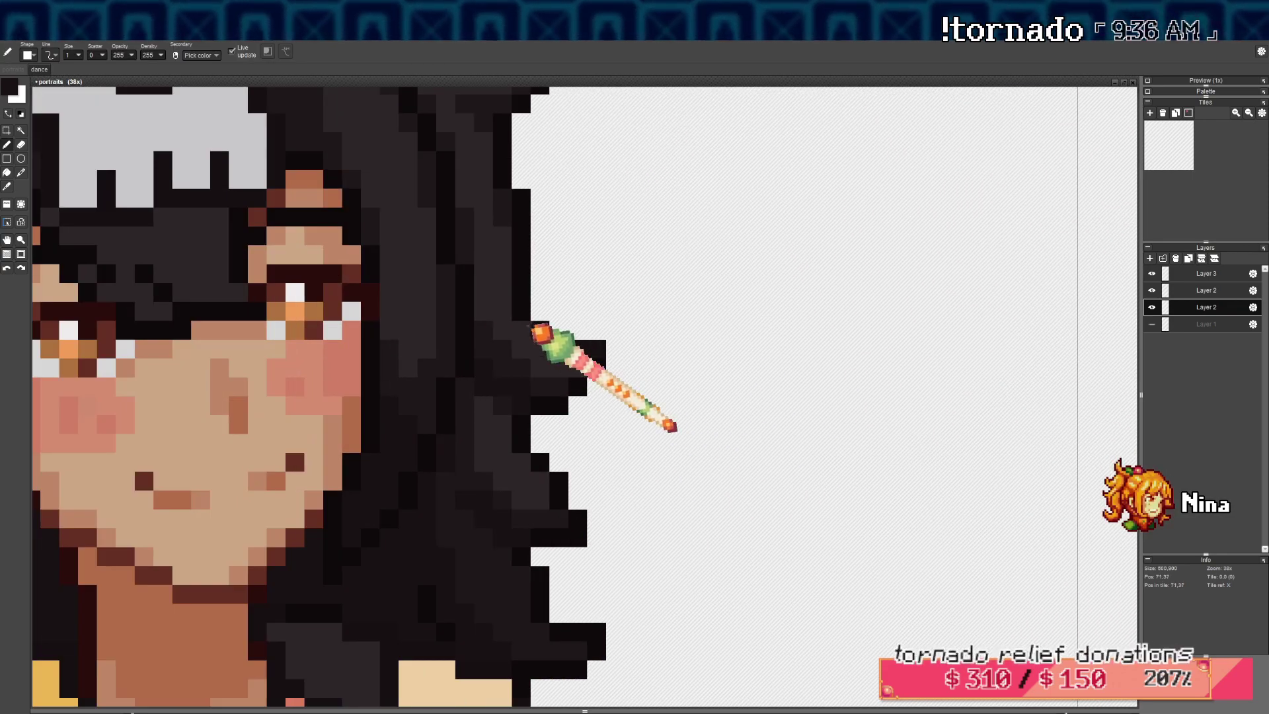
# Touch up the dark pixels of the hair tuft beneath the right horn with the pen
pyautogui.moveTo(536, 199); pyautogui.dragTo(459, 457)
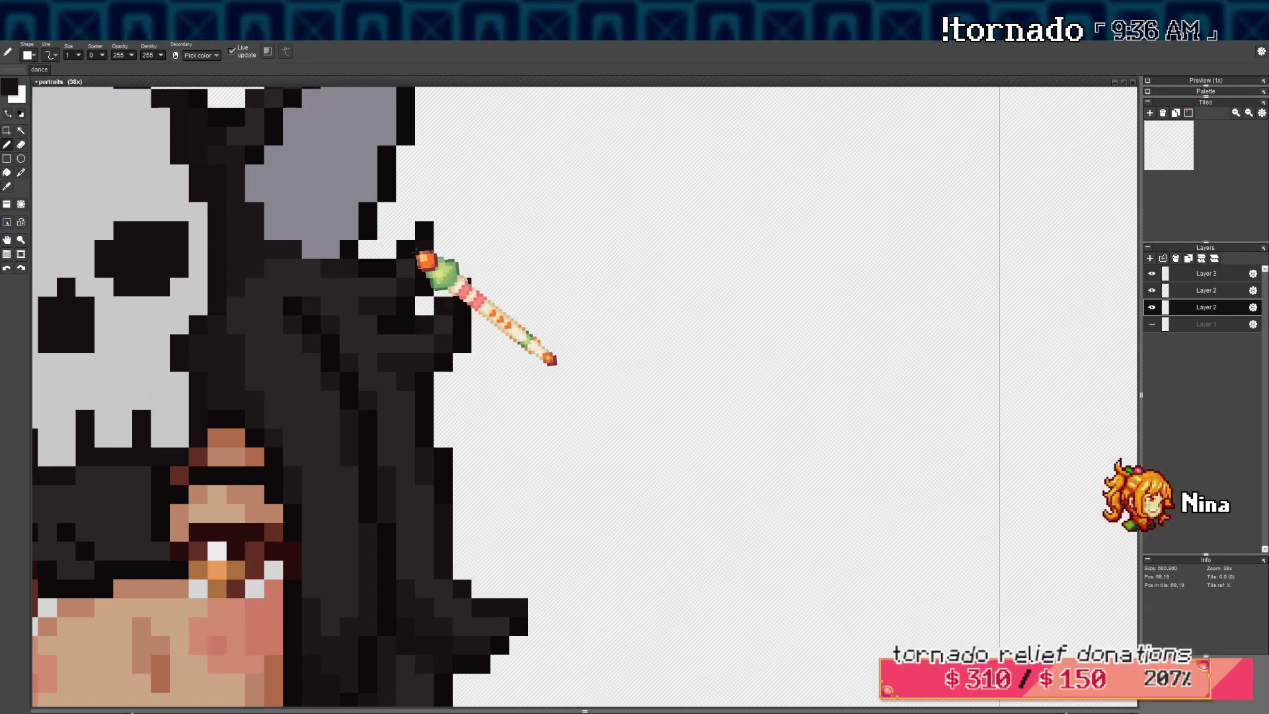
pyautogui.scroll(-4, 410, 267)
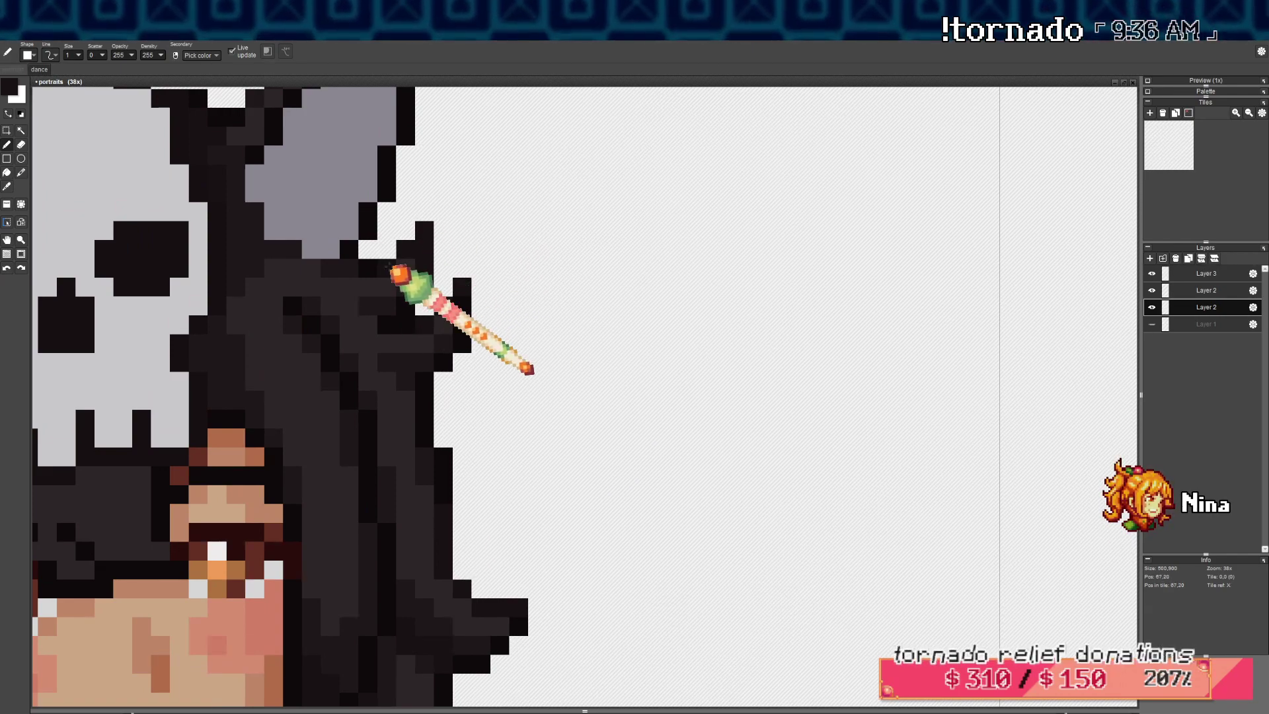
pyautogui.moveTo(454, 411)
pyautogui.mouseDown()
pyautogui.moveTo(461, 369)
pyautogui.moveTo(435, 399)
pyautogui.mouseUp()
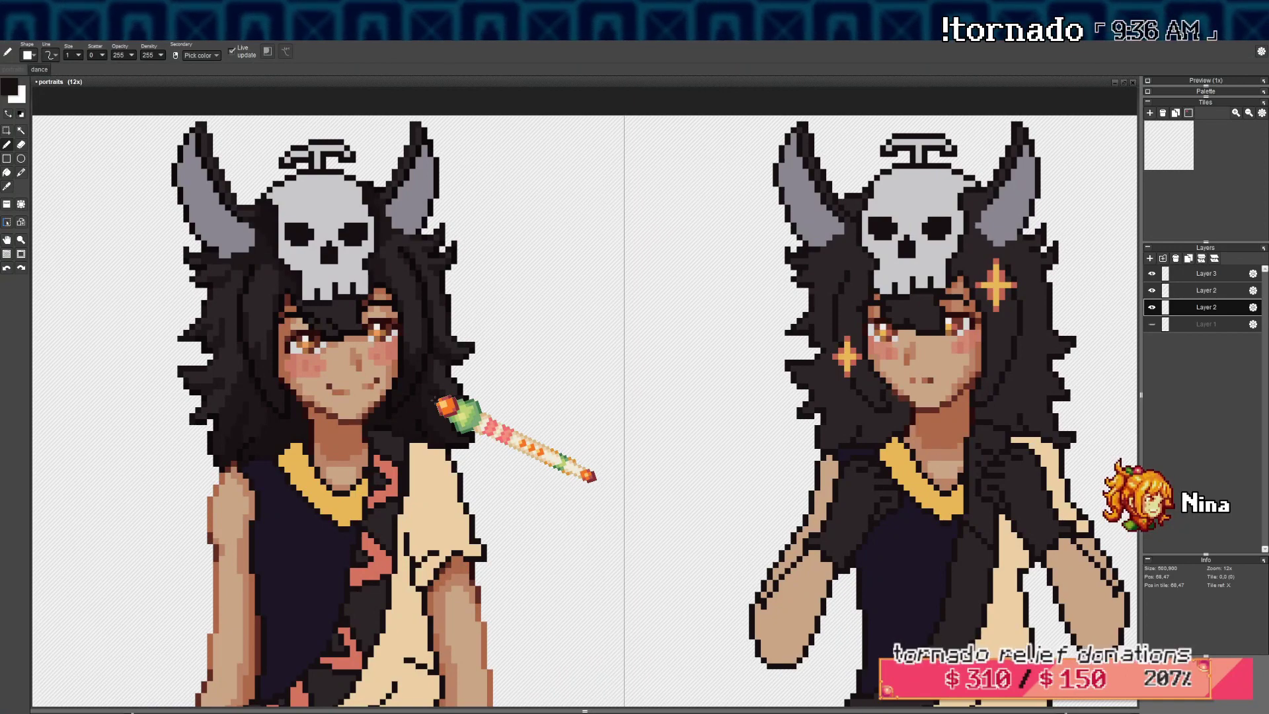
# Touch up the lower right hair tips above the shoulder and undo the last pen stroke
pyautogui.scroll(3, 456, 399)
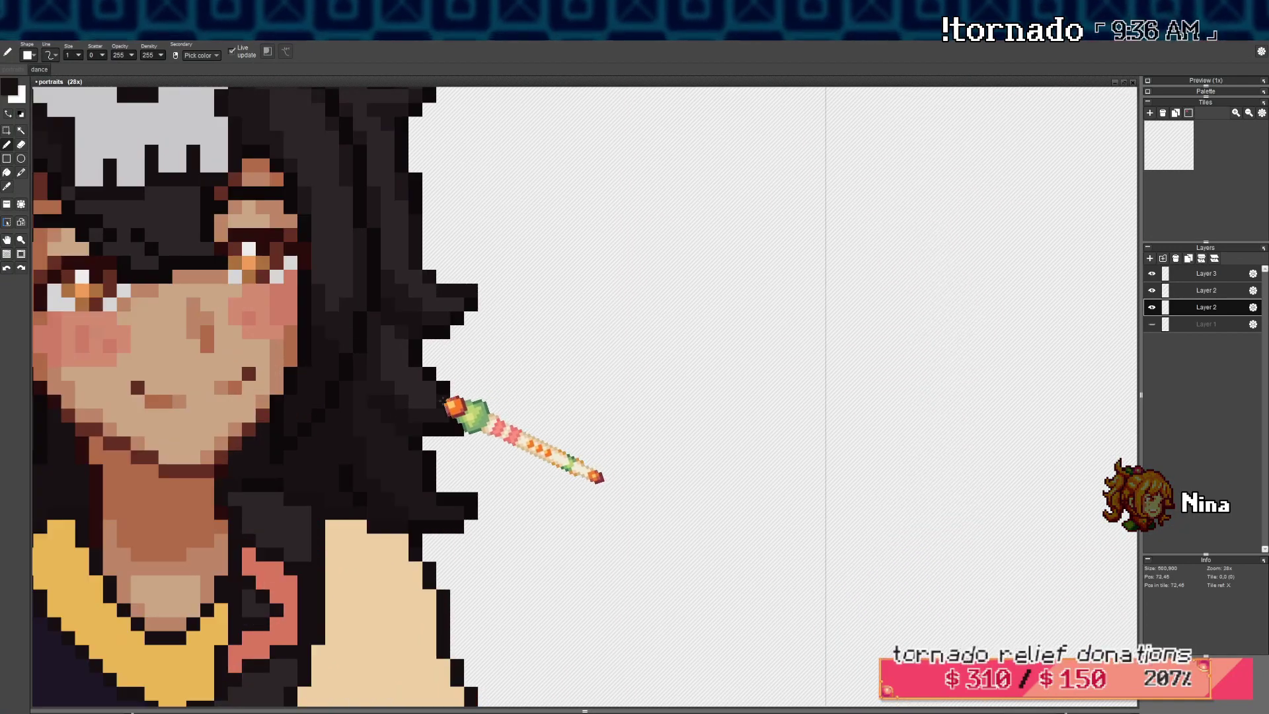
pyautogui.scroll(-3, 409, 371)
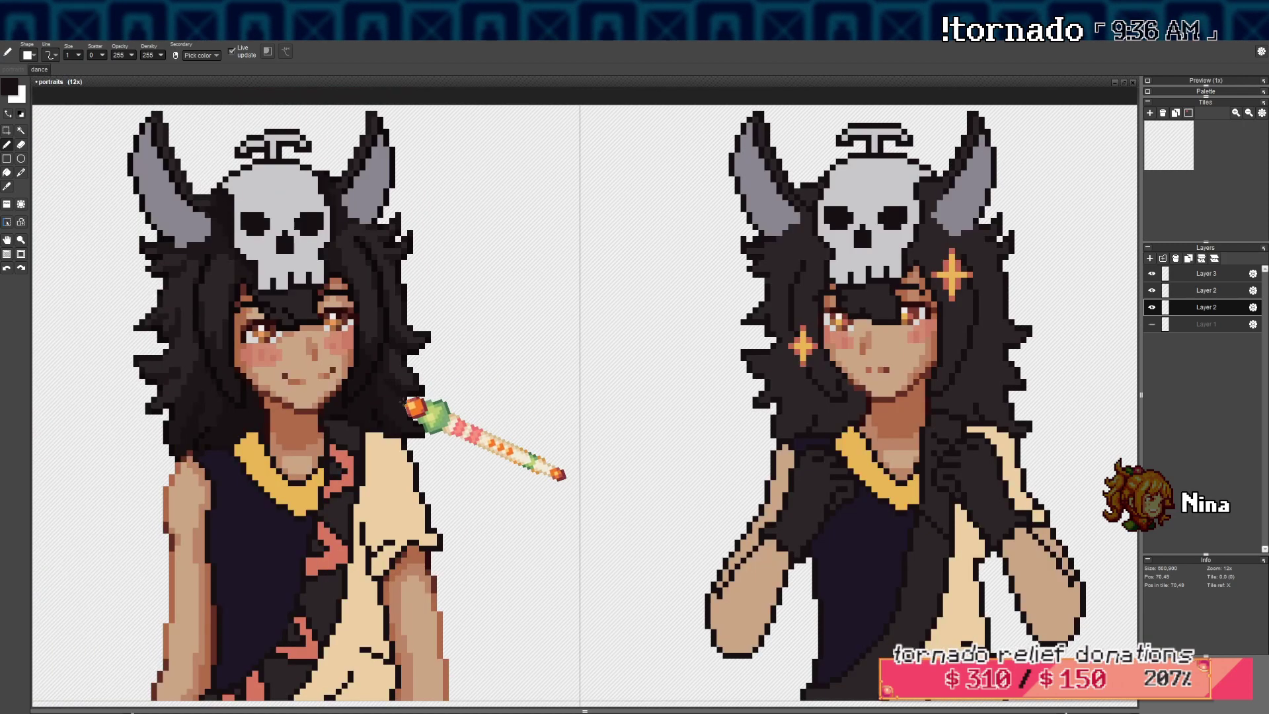
pyautogui.scroll(4, 430, 416)
pyautogui.scroll(-1, 463, 411)
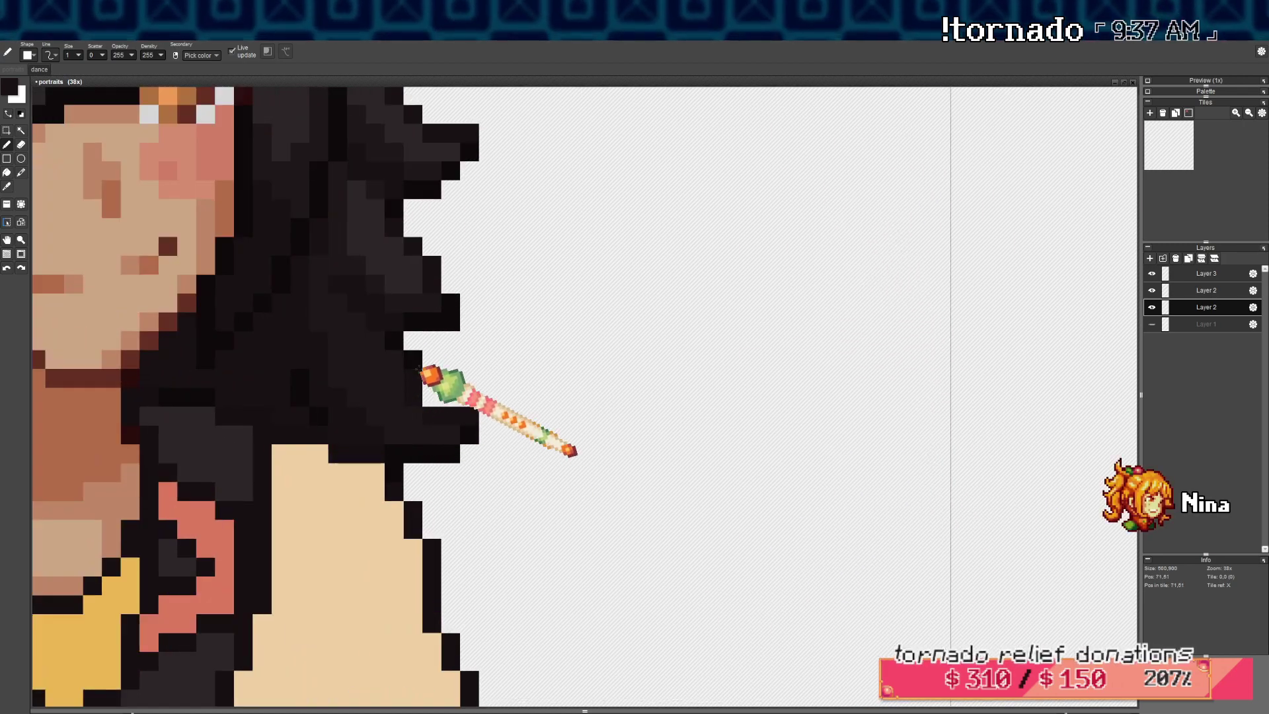
pyautogui.scroll(-3, 439, 374)
pyautogui.scroll(4, 471, 369)
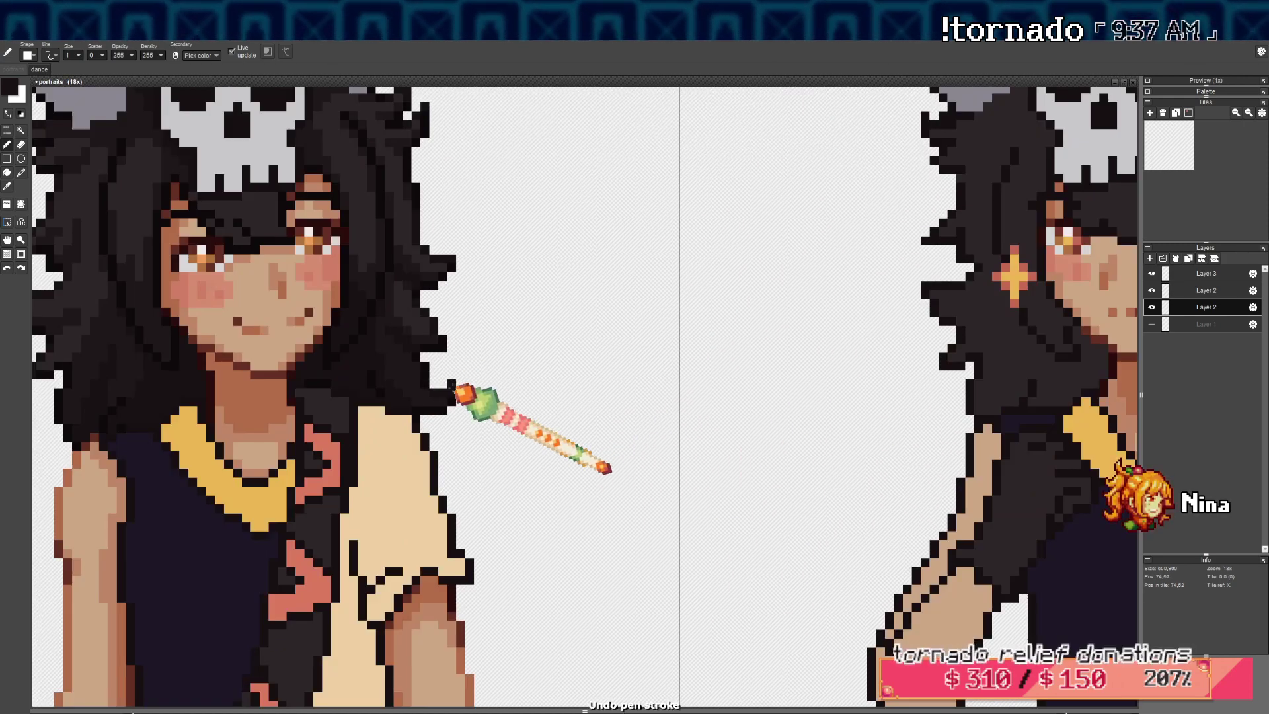
pyautogui.hotkey('ctrl', 'z')
pyautogui.scroll(-3, 518, 383)
pyautogui.moveTo(396, 276); pyautogui.dragTo(492, 331)
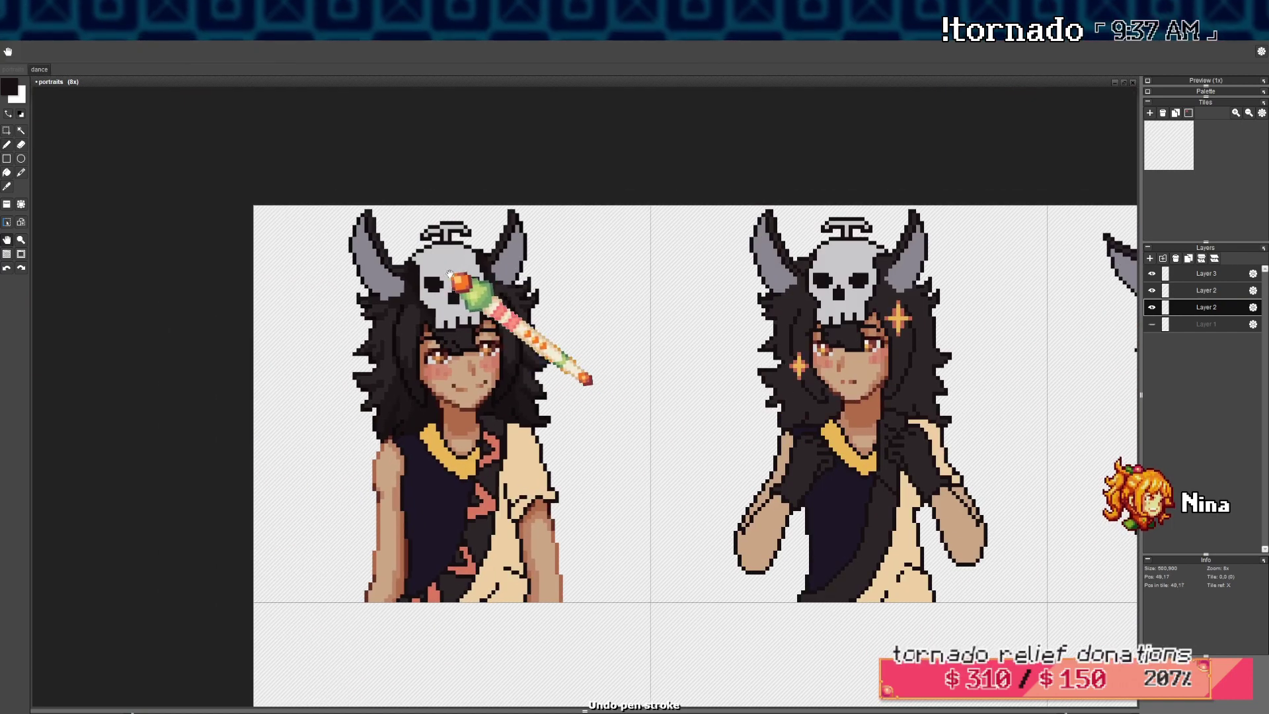
# Touch up the dark outline and shadow pixels along the left hair tips, from beneath the left horn to cheek level
pyautogui.moveTo(448, 272); pyautogui.dragTo(457, 275)
pyautogui.scroll(3, 418, 272)
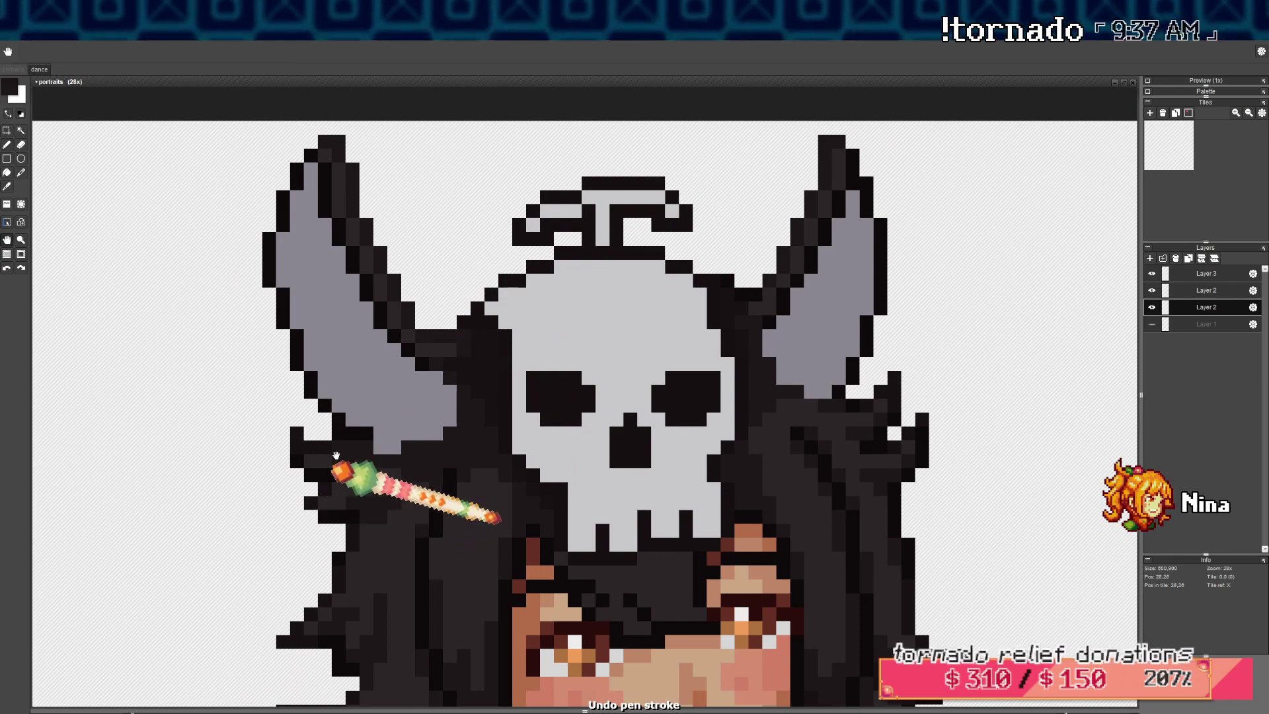
pyautogui.scroll(2, 462, 495)
pyautogui.scroll(-1, 370, 423)
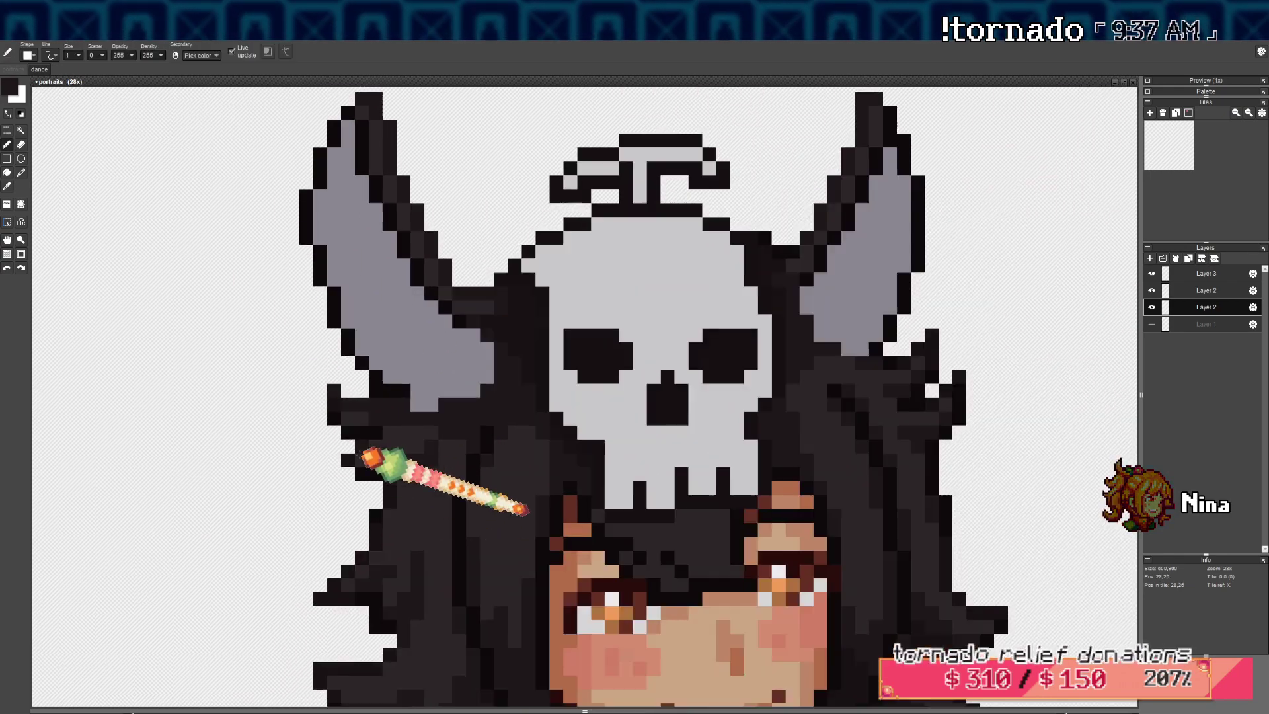
pyautogui.scroll(2, 397, 502)
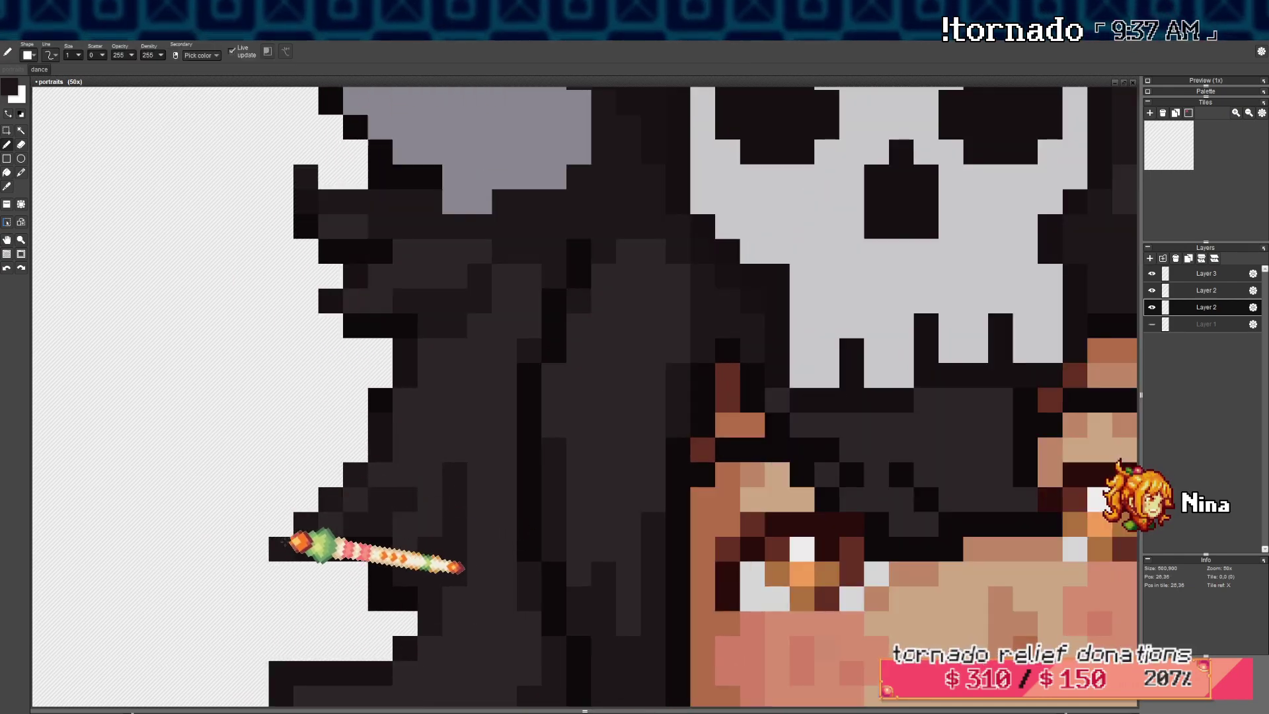
pyautogui.scroll(-3, 449, 374)
pyautogui.scroll(1, 446, 373)
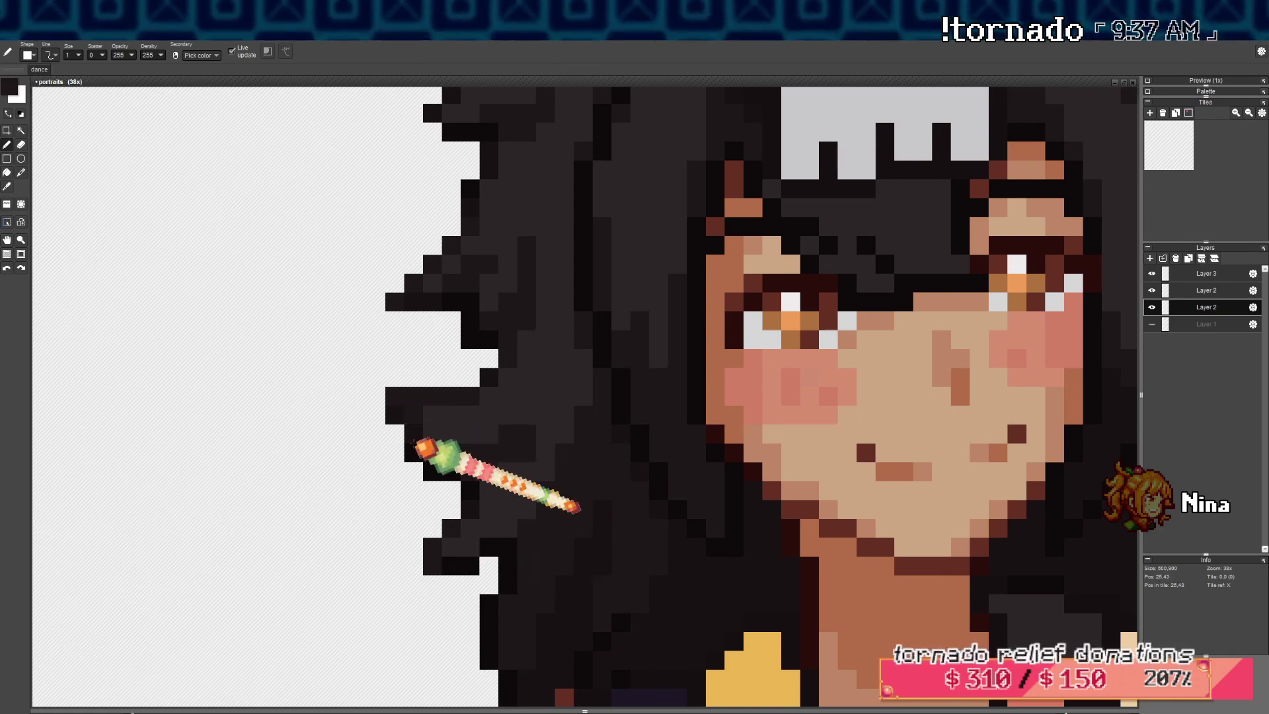
pyautogui.scroll(3, 405, 395)
pyautogui.scroll(-3, 419, 453)
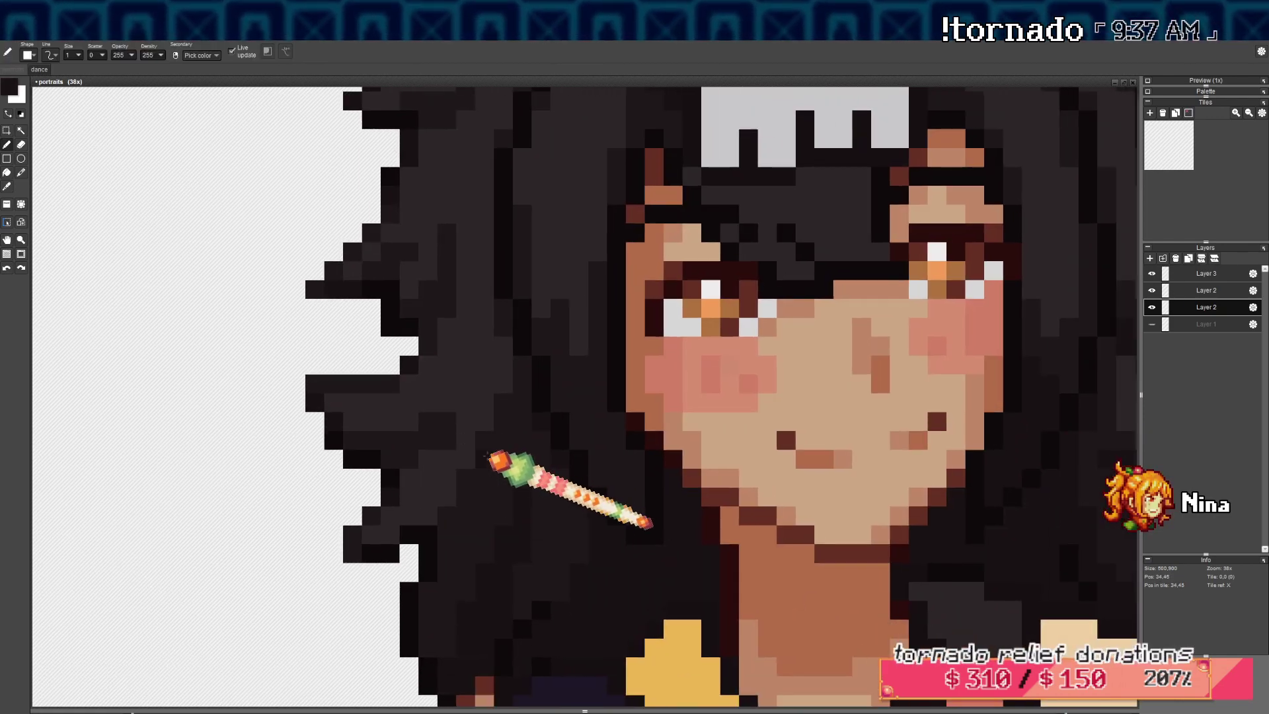
# Accept #261e20 as the foreground color and turn off the fill's contiguous option
pyautogui.press('f')
pyautogui.moveTo(590, 522); pyautogui.dragTo(480, 398)
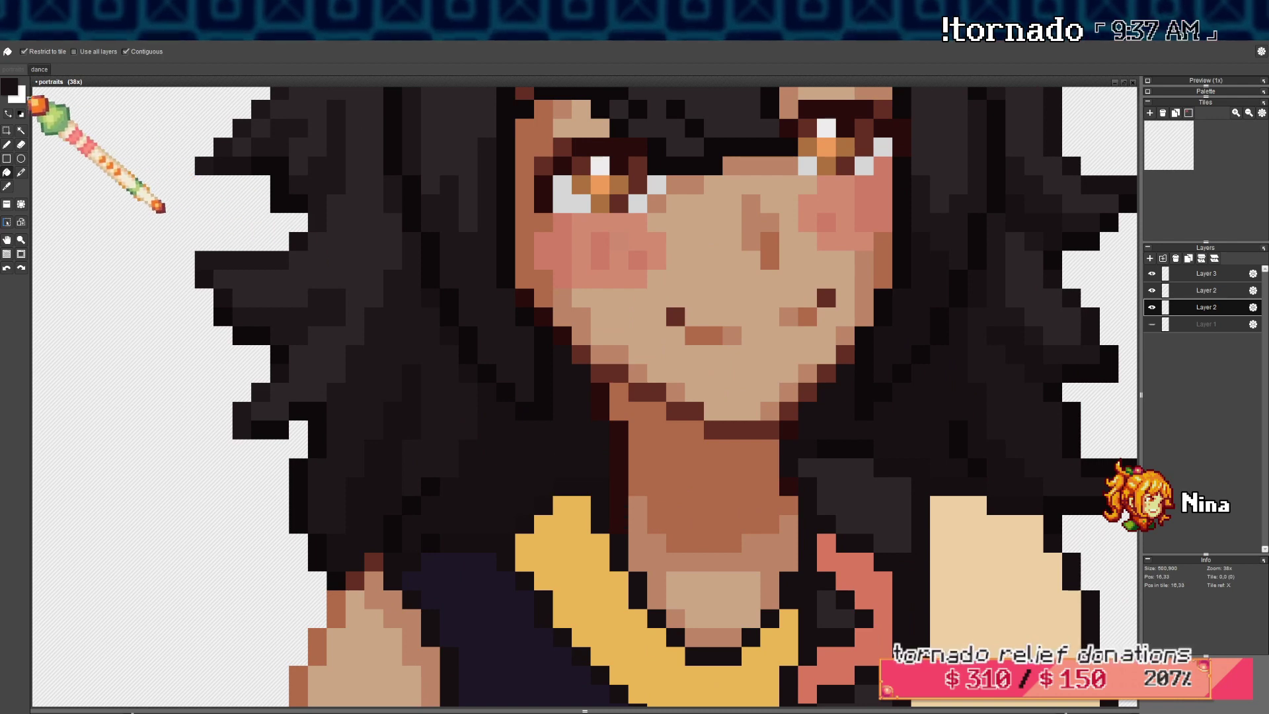
pyautogui.click(10, 88)
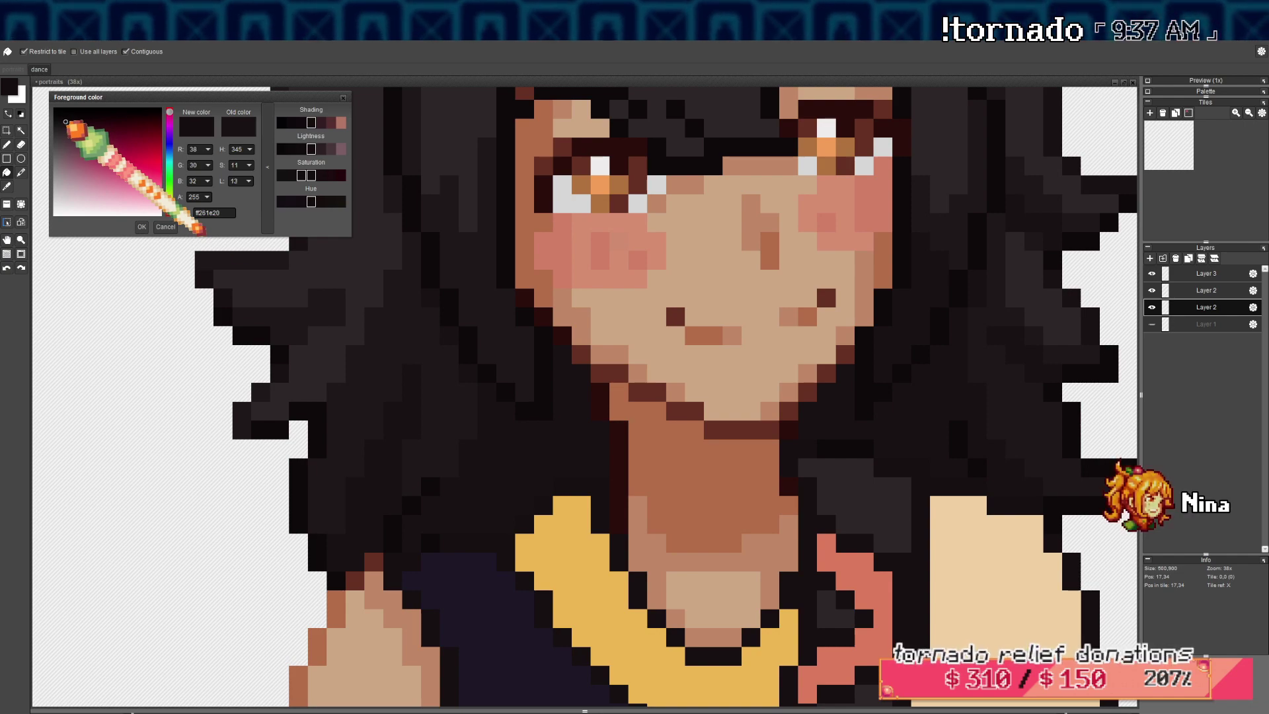
pyautogui.click(146, 228)
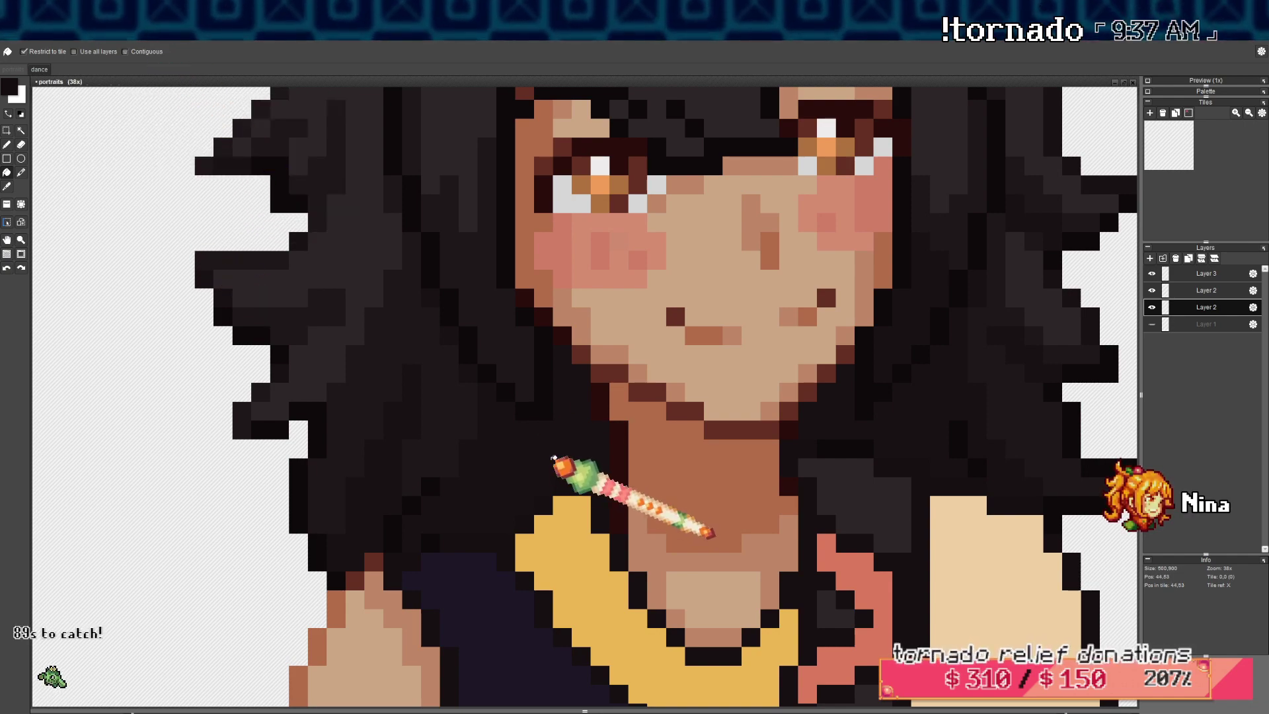
# Refine the shadow pixels in the left hair spikes beside the cheek with the pen, comparing them against the whole portrait
pyautogui.press('b')
pyautogui.scroll(-5, 556, 455)
pyautogui.scroll(2, 510, 453)
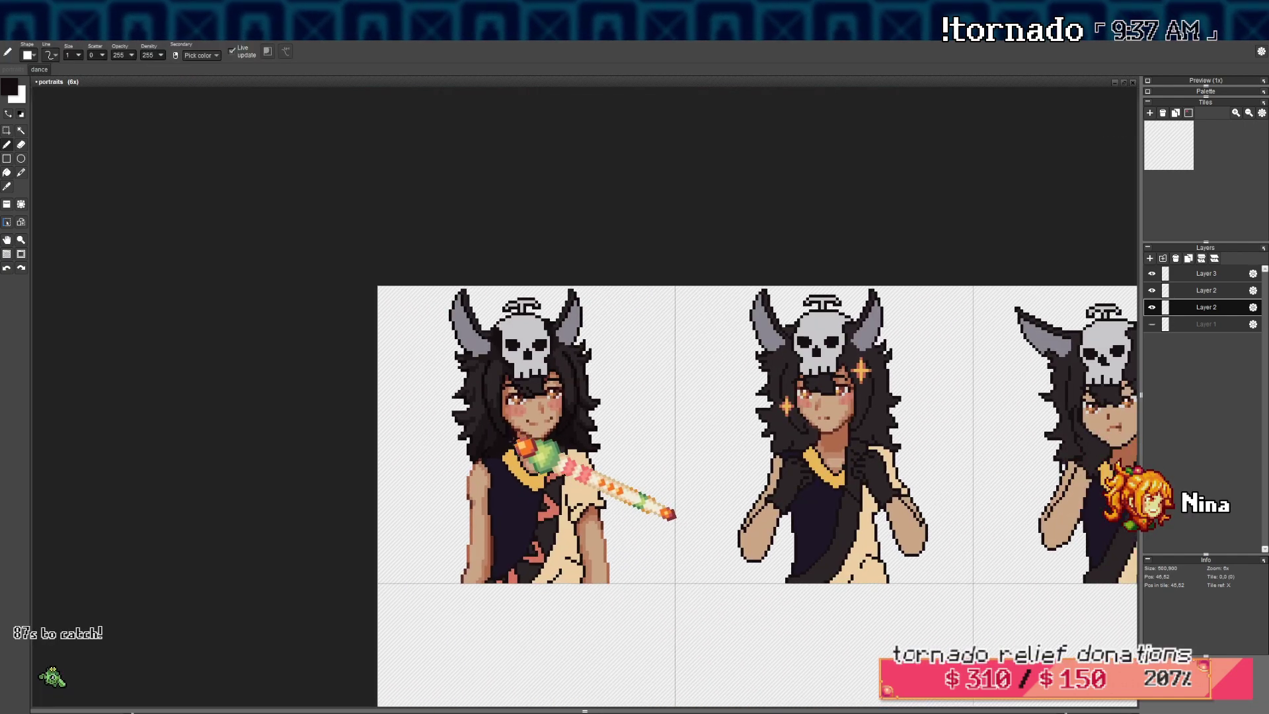
pyautogui.scroll(3, 517, 441)
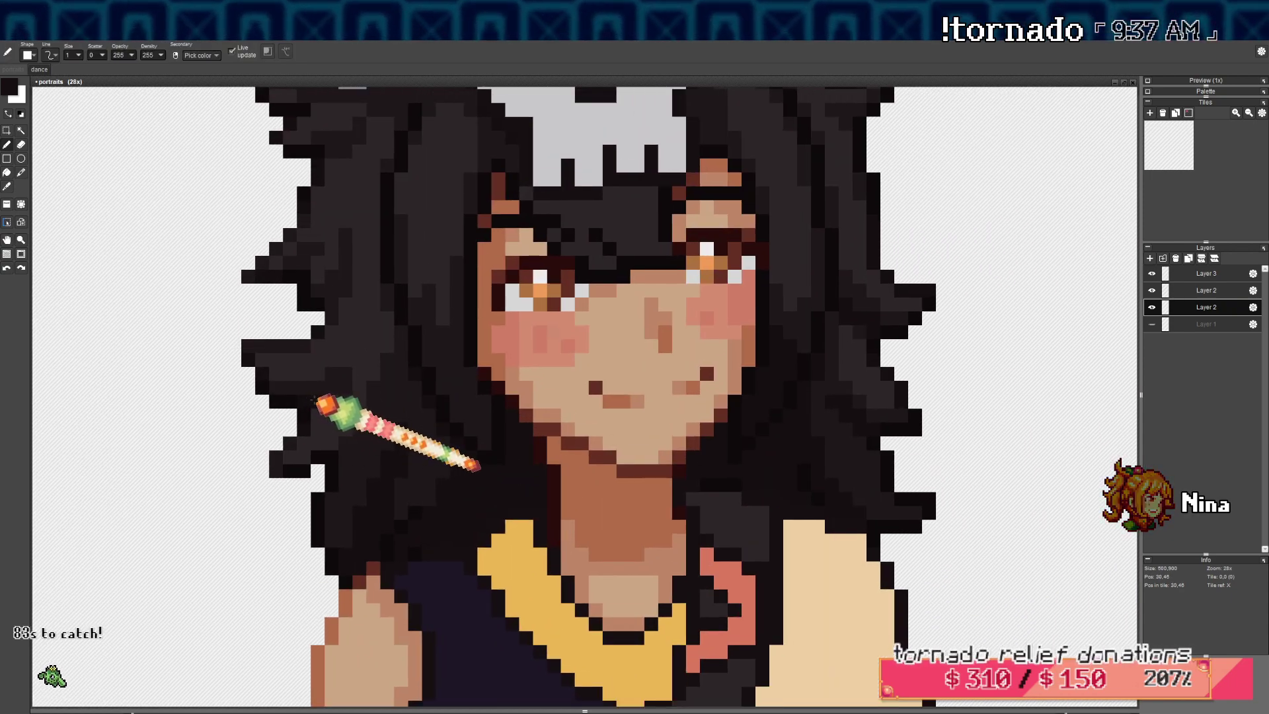
pyautogui.scroll(-4, 389, 354)
pyautogui.scroll(5, 388, 355)
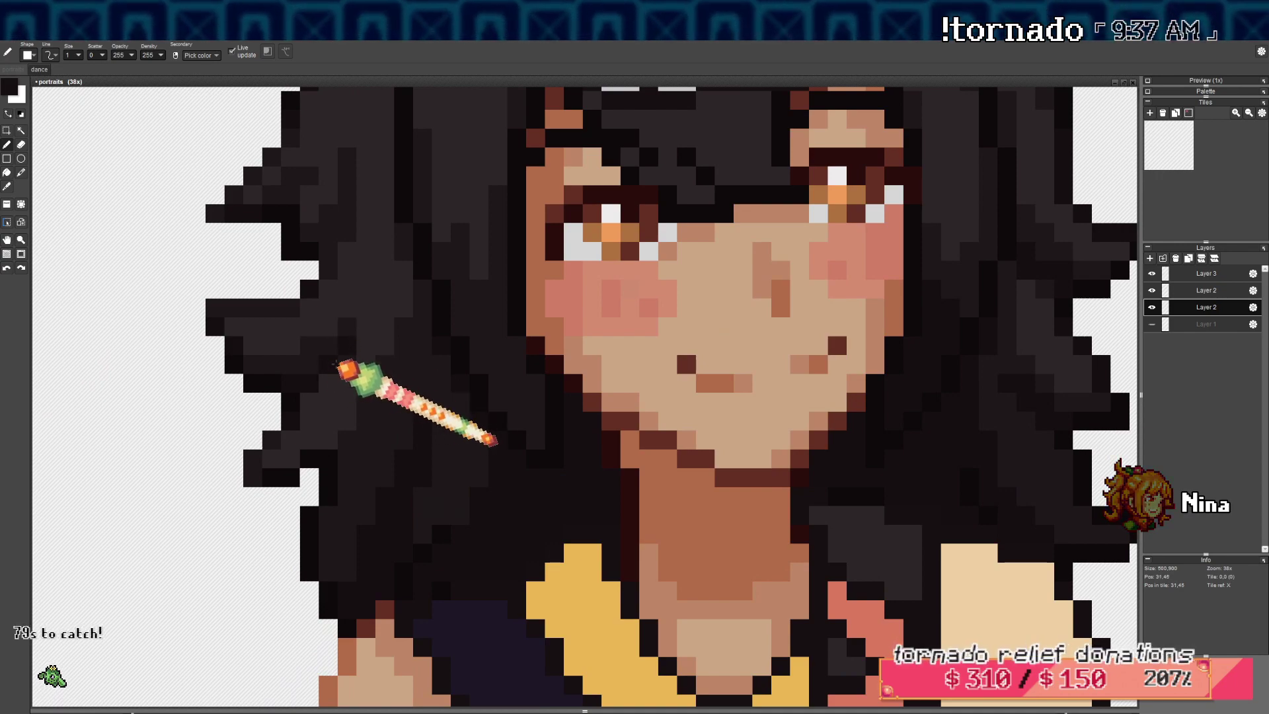
pyautogui.scroll(-5, 346, 363)
pyautogui.scroll(6, 370, 361)
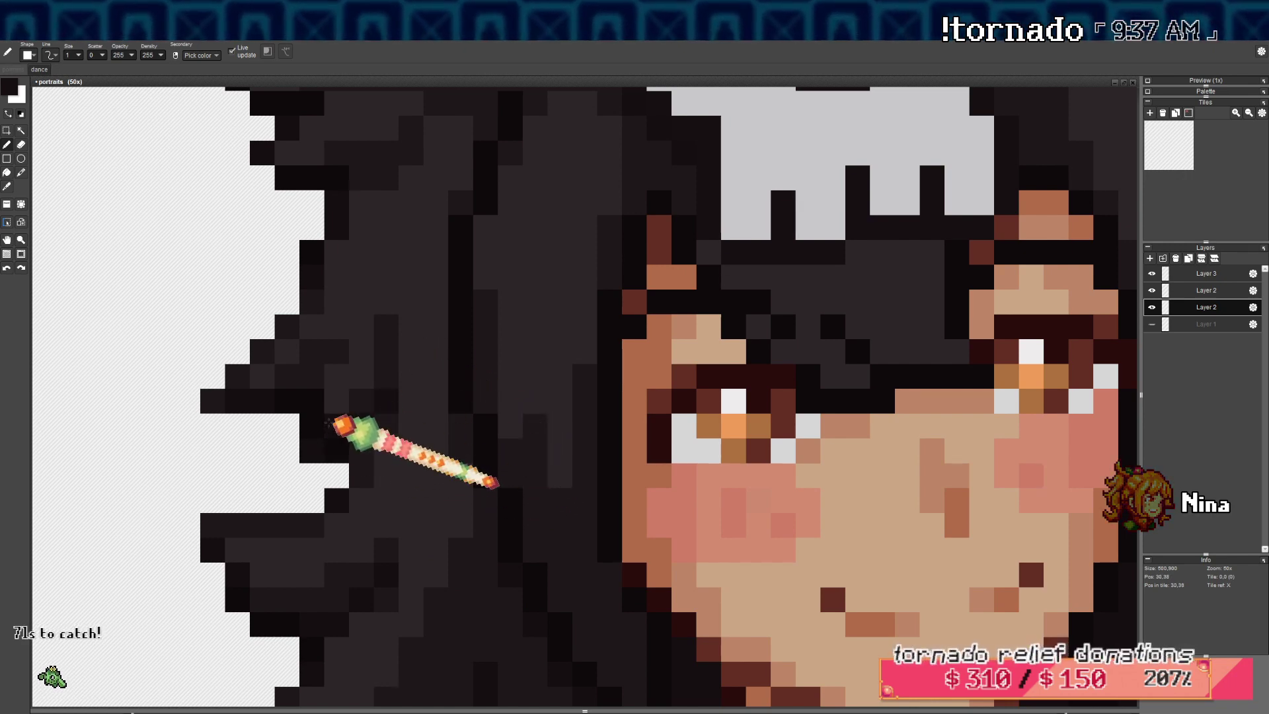
# Try a pen stroke in the hair below the left horn and undo it
pyautogui.scroll(-5, 308, 380)
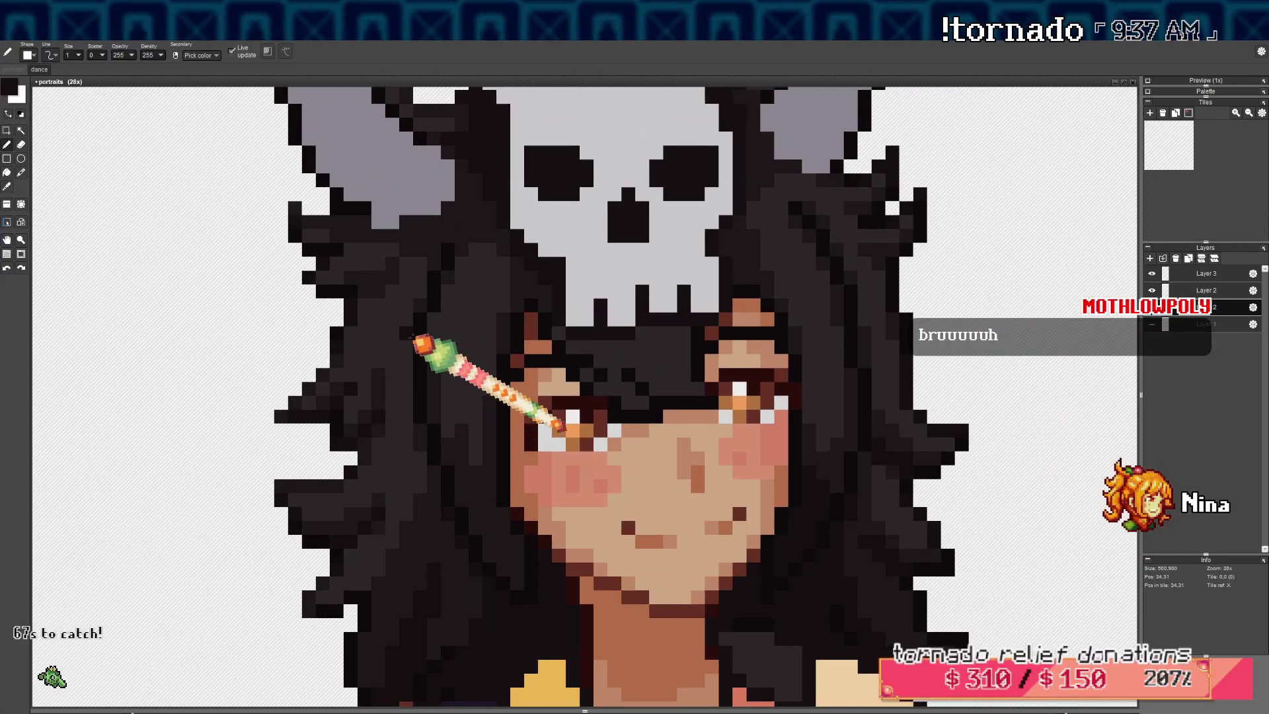
pyautogui.scroll(3, 568, 423)
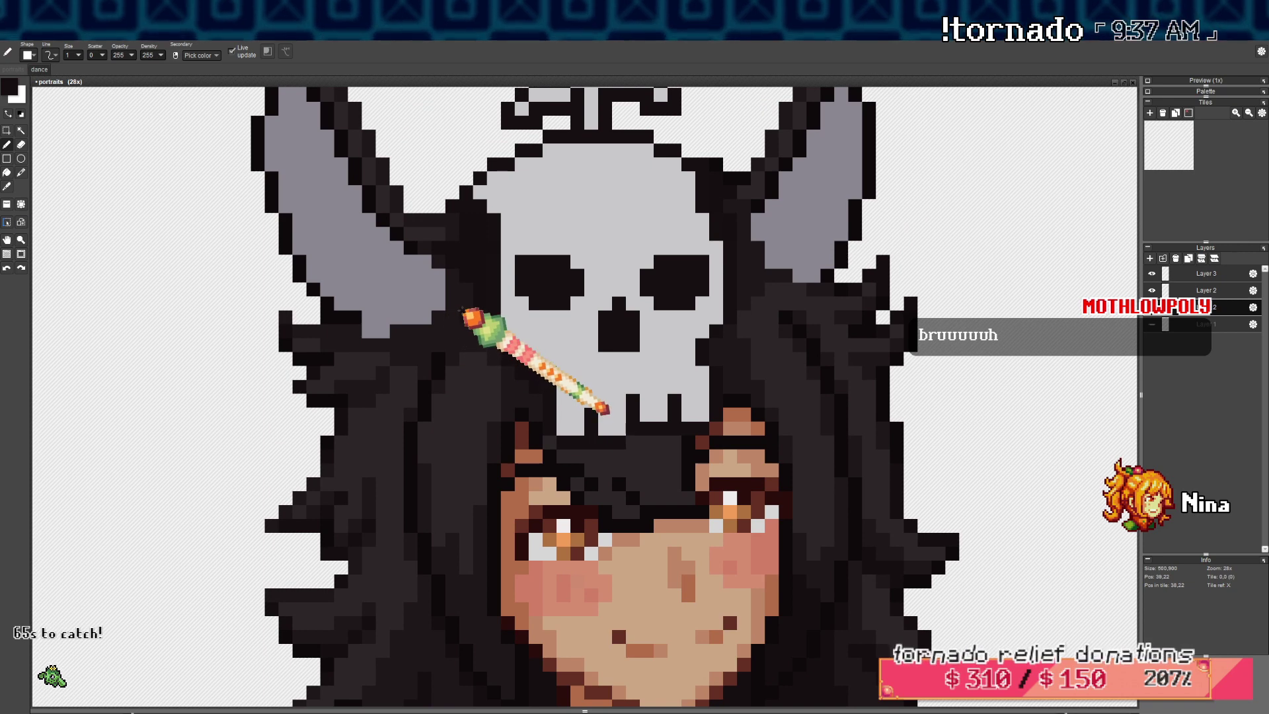
pyautogui.scroll(1, 469, 307)
pyautogui.scroll(2, 463, 317)
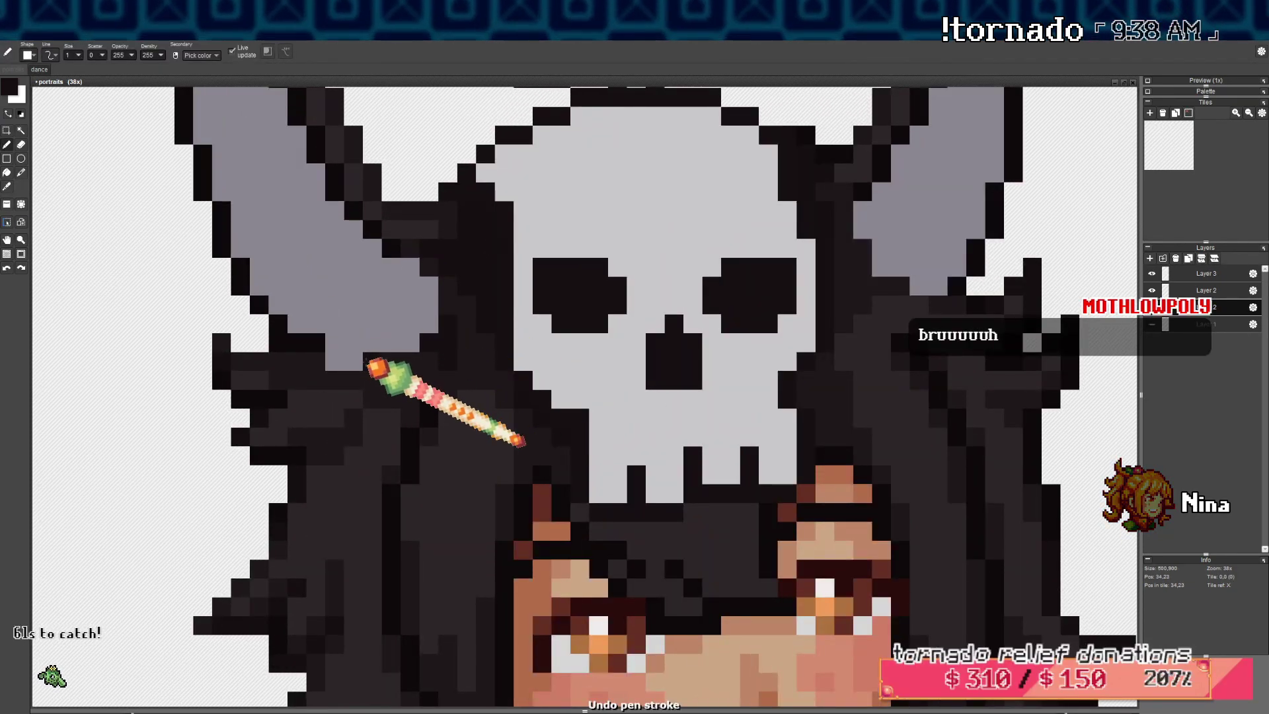
pyautogui.scroll(-5, 310, 360)
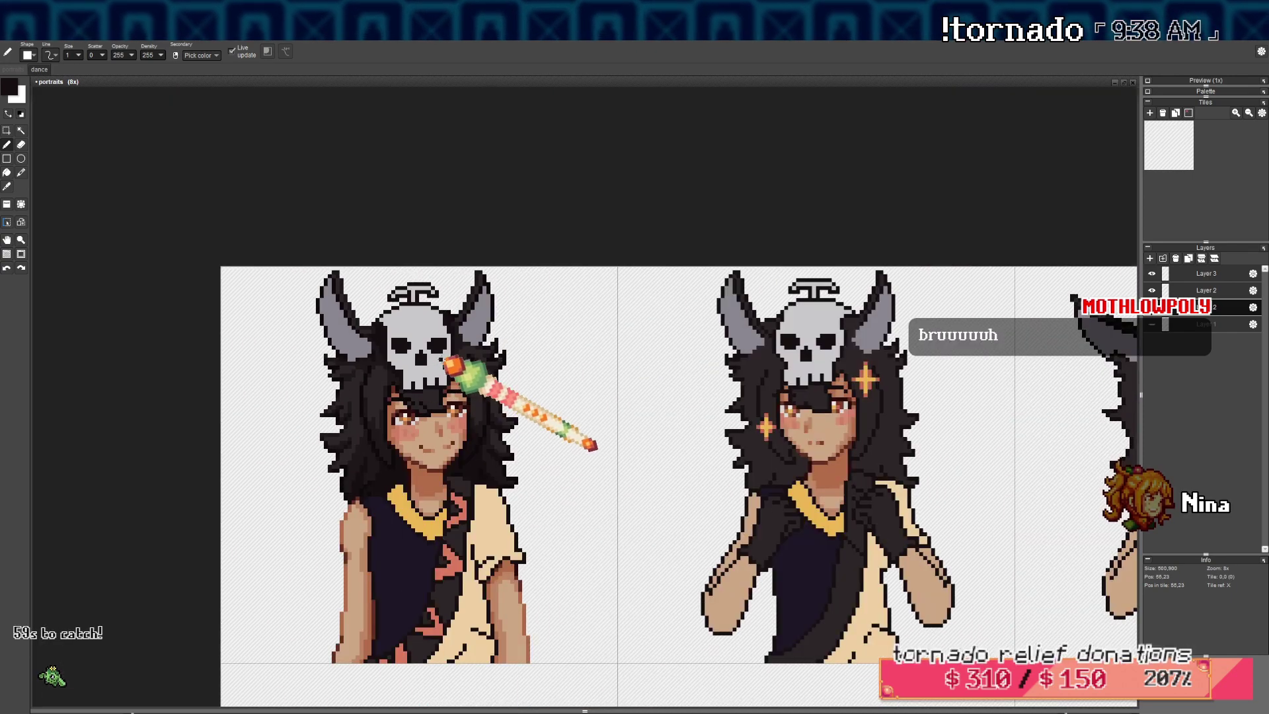
# Try a pen stroke in the hair between the skull and the right horn and undo it
pyautogui.scroll(4, 454, 363)
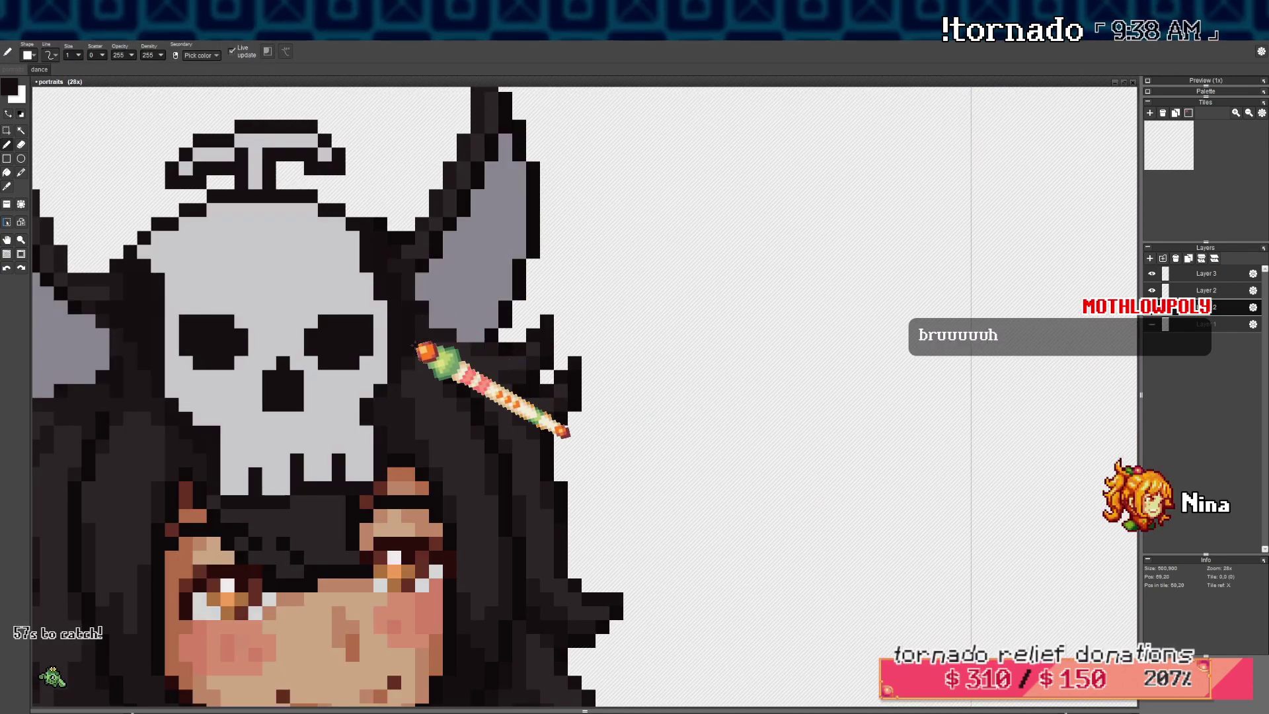
pyautogui.scroll(3, 407, 285)
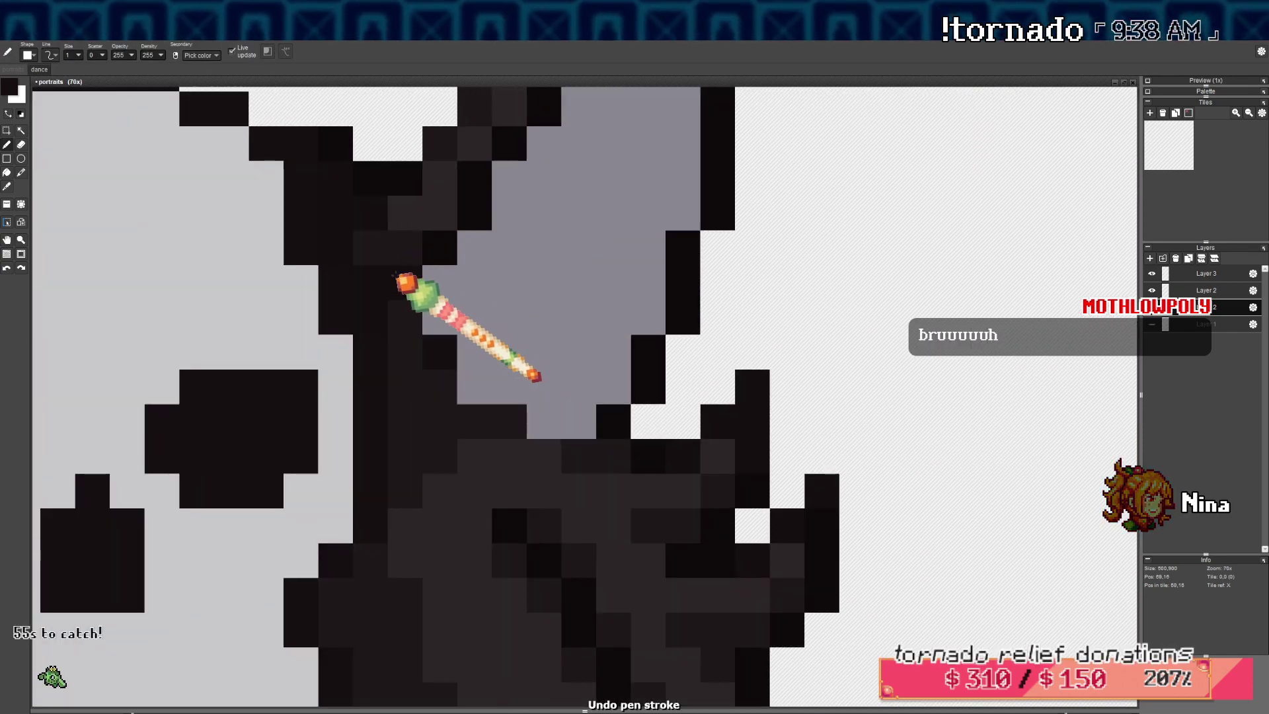
pyautogui.scroll(-3, 390, 509)
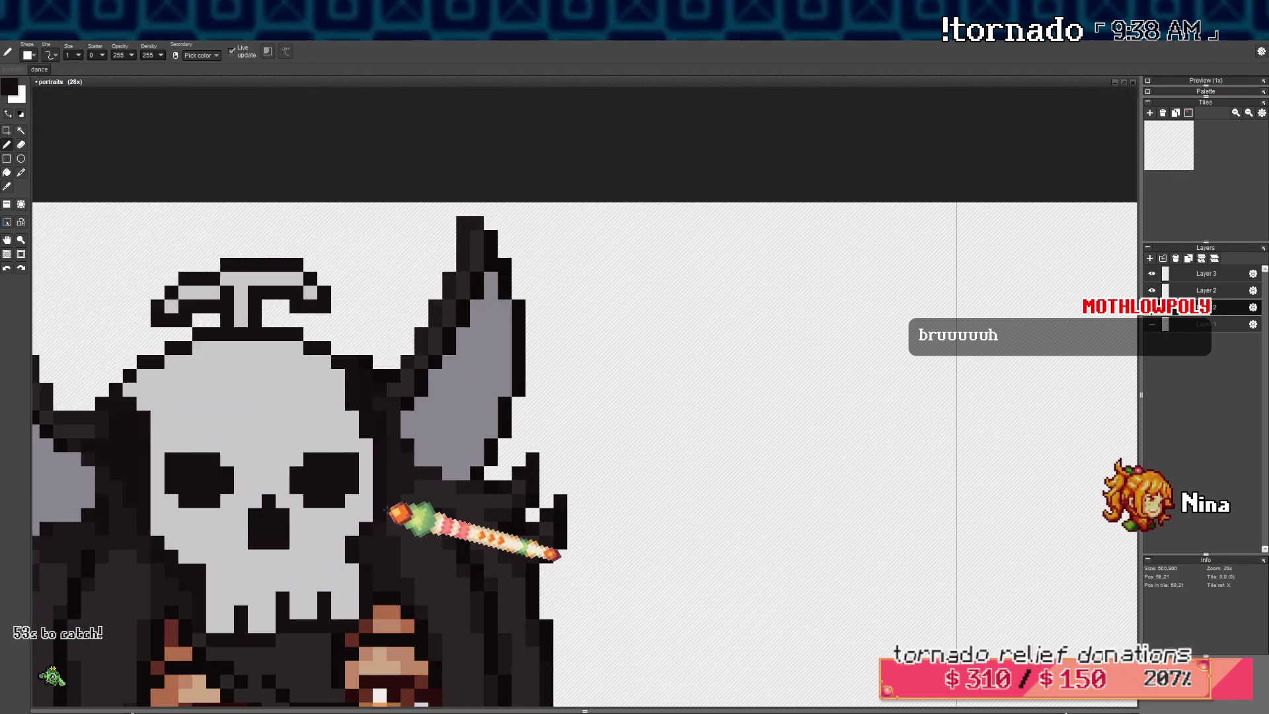
# Switch to the fill tool, turn off its contiguous option, and compare the first portrait's hair with the neighbouring portrait
pyautogui.scroll(-2, 389, 509)
pyautogui.scroll(4, 439, 425)
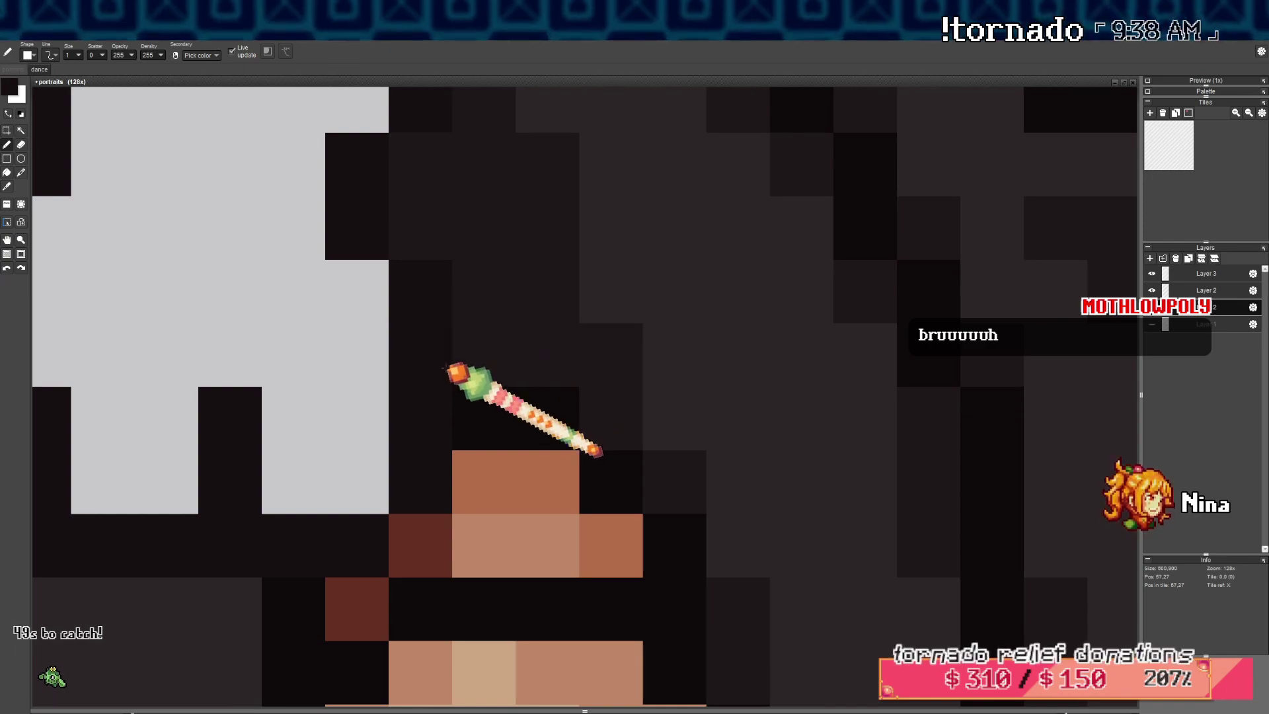
pyautogui.press('f')
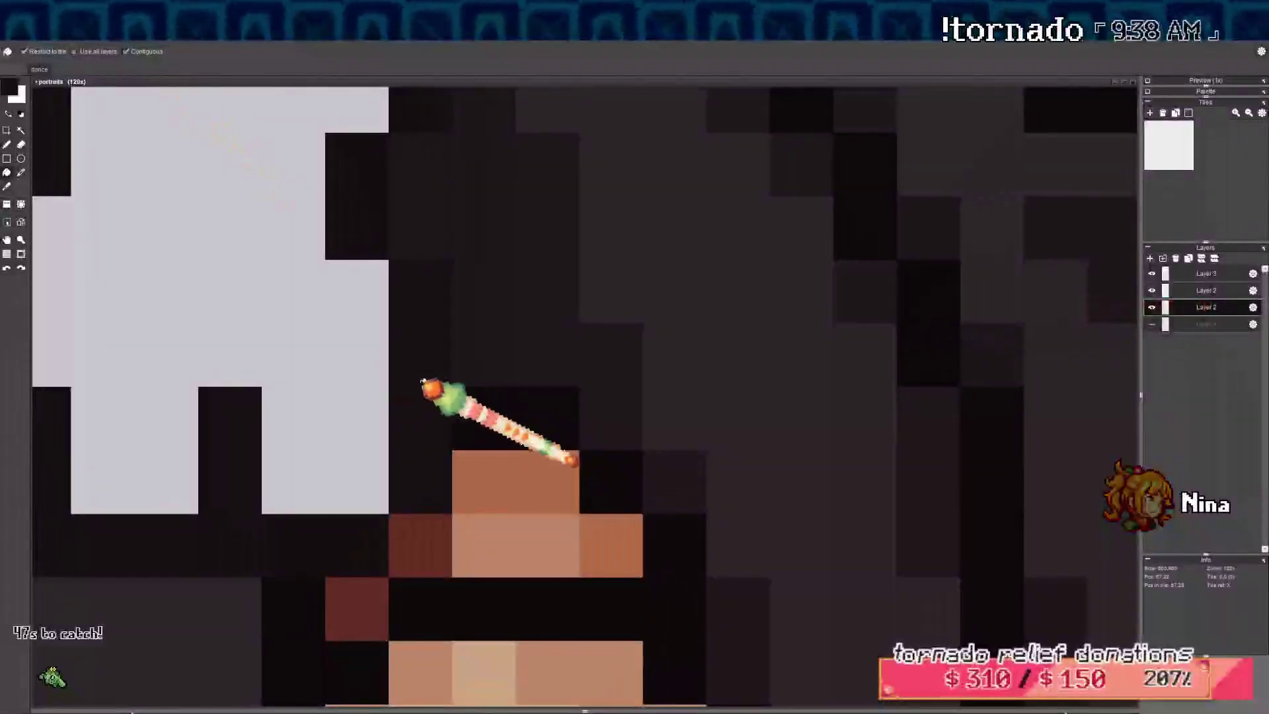
pyautogui.click(157, 56)
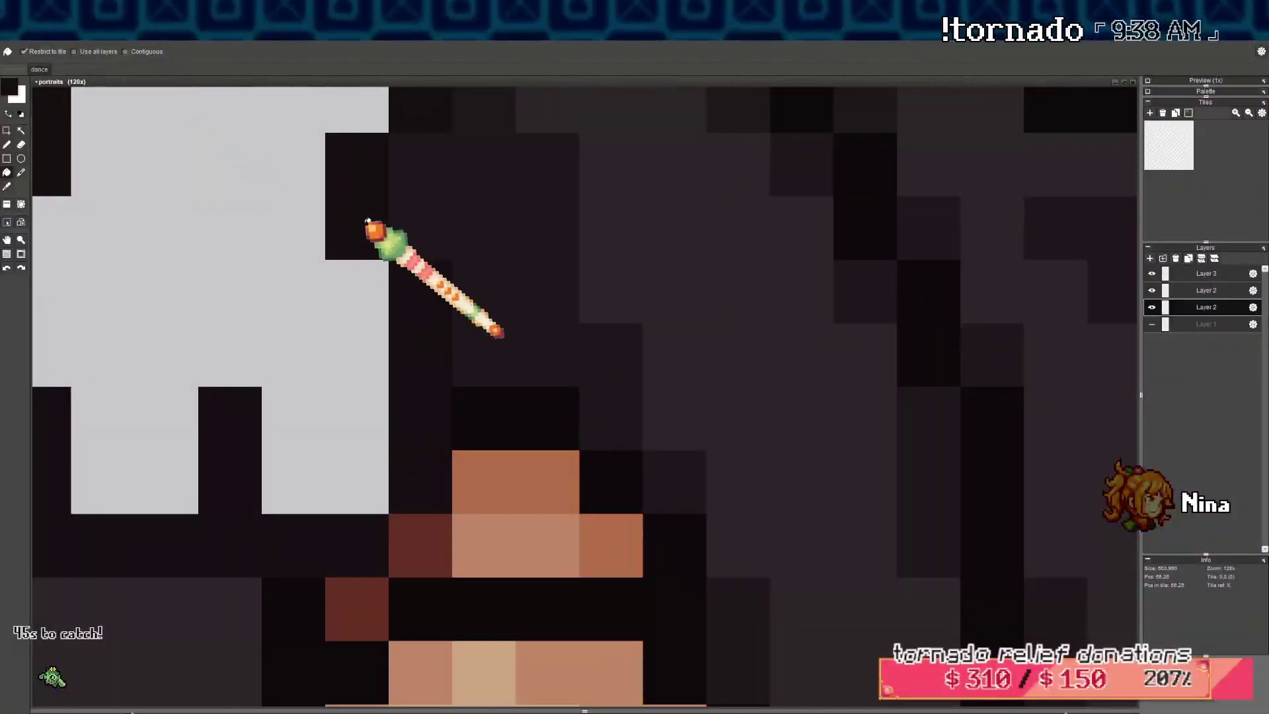
pyautogui.scroll(-5, 368, 220)
pyautogui.scroll(5, 694, 410)
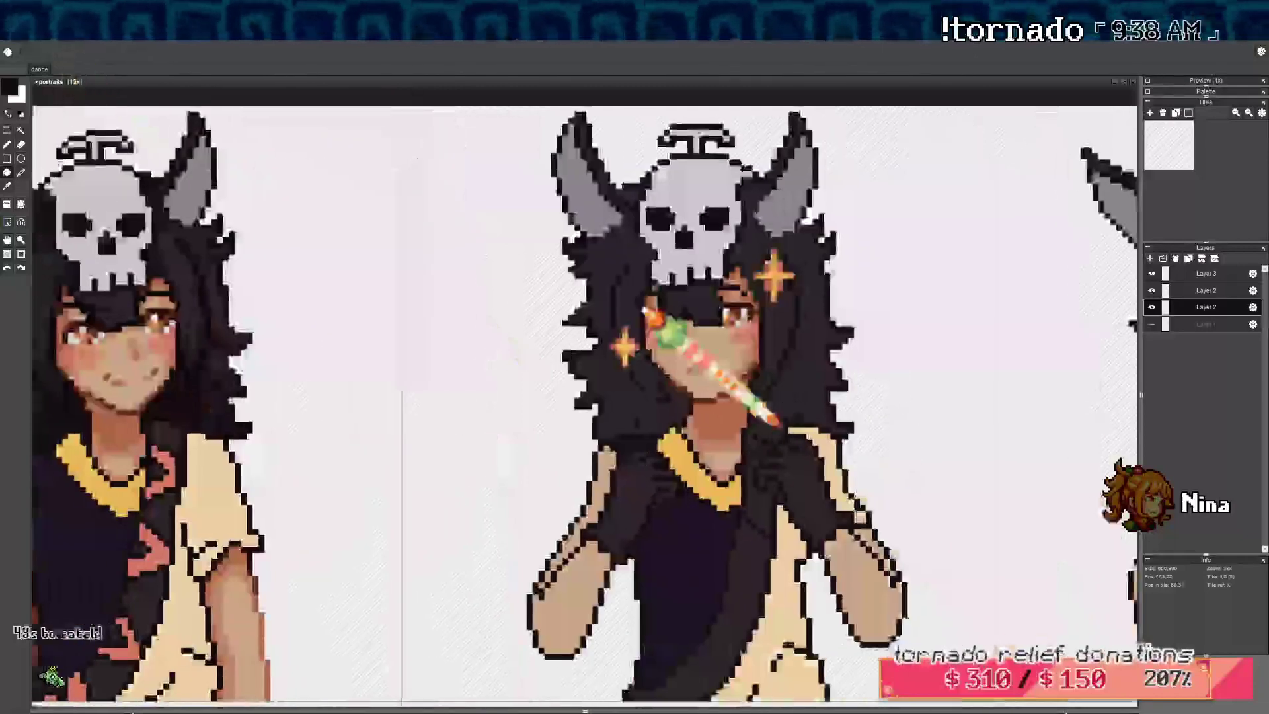
pyautogui.scroll(-5, 521, 305)
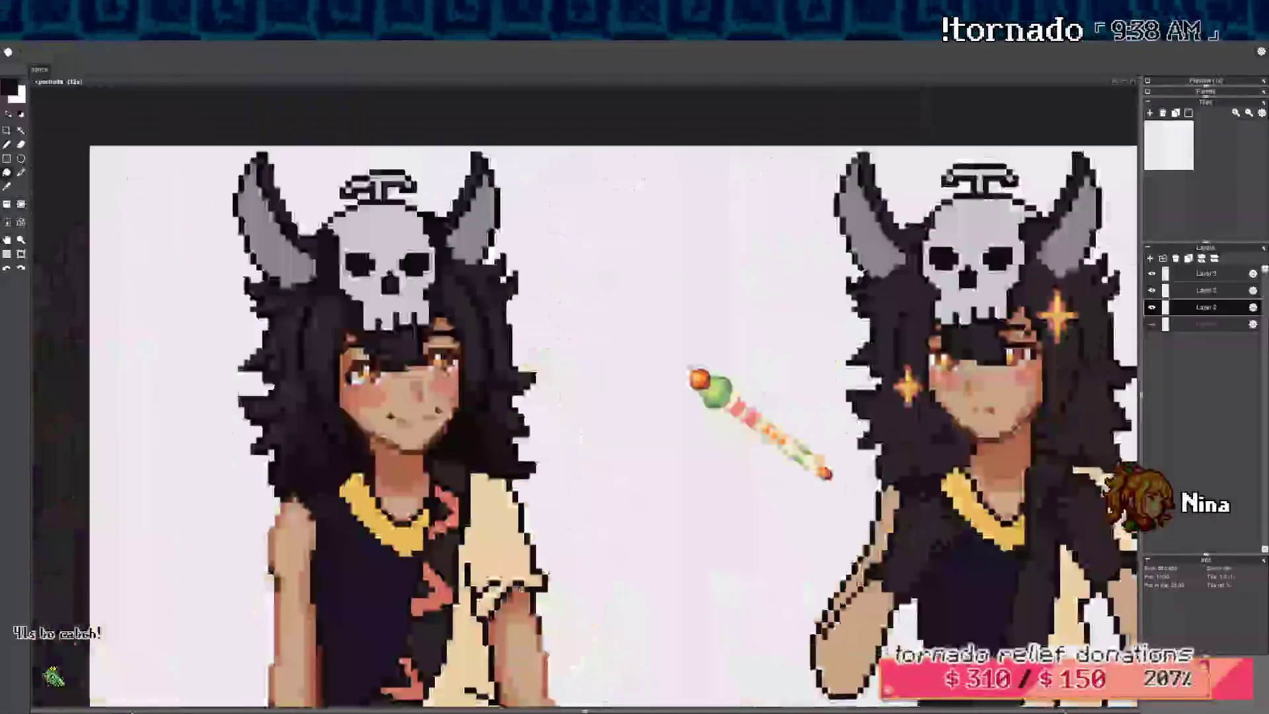
pyautogui.scroll(5, 481, 292)
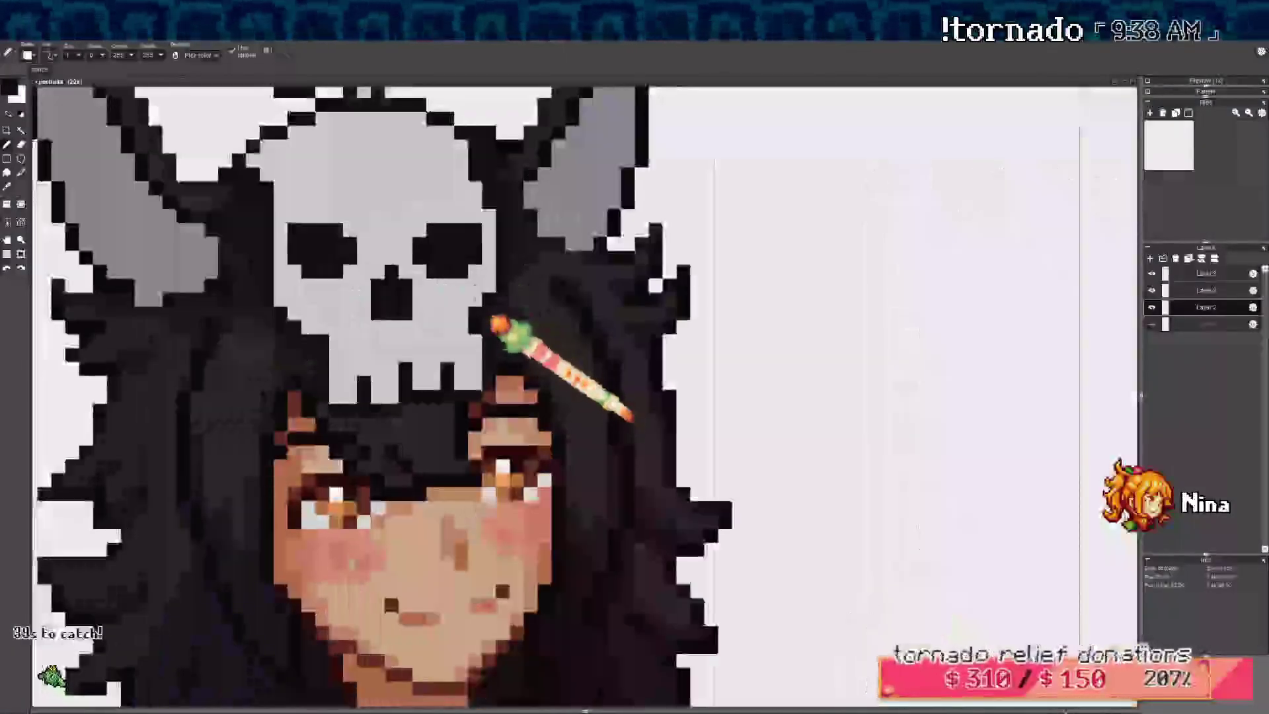
# Deepen the hair shadows beside the right side of the jaw and below the left cheek with the pen
pyautogui.scroll(-2, 549, 320)
pyautogui.scroll(3, 549, 313)
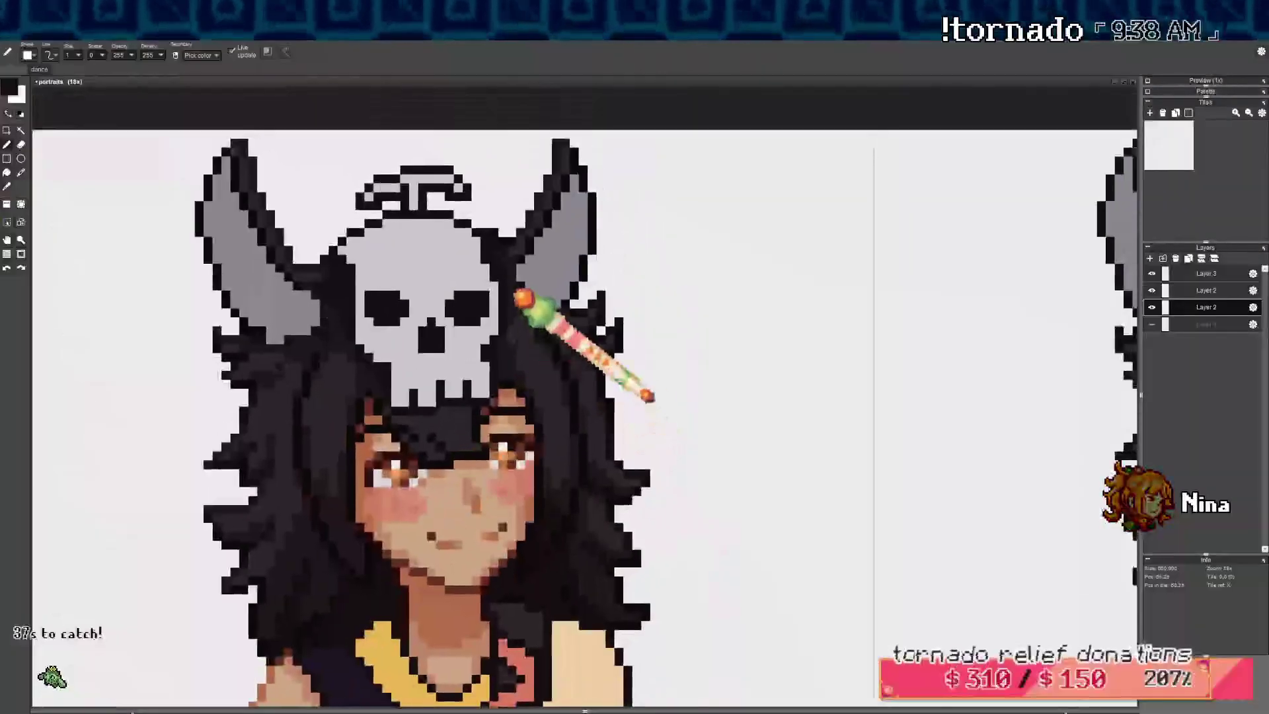
pyautogui.scroll(-3, 527, 345)
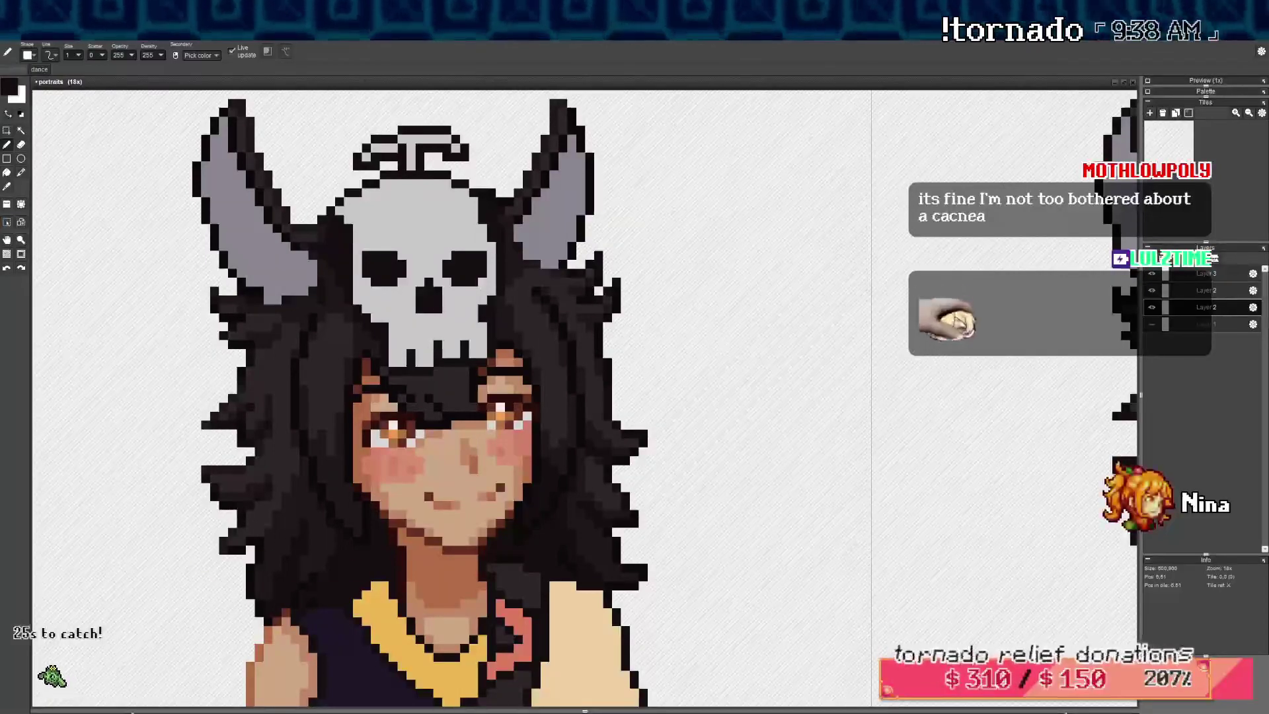
pyautogui.moveTo(531, 508); pyautogui.dragTo(539, 543)
pyautogui.scroll(2, 572, 552)
pyautogui.scroll(-1, 532, 522)
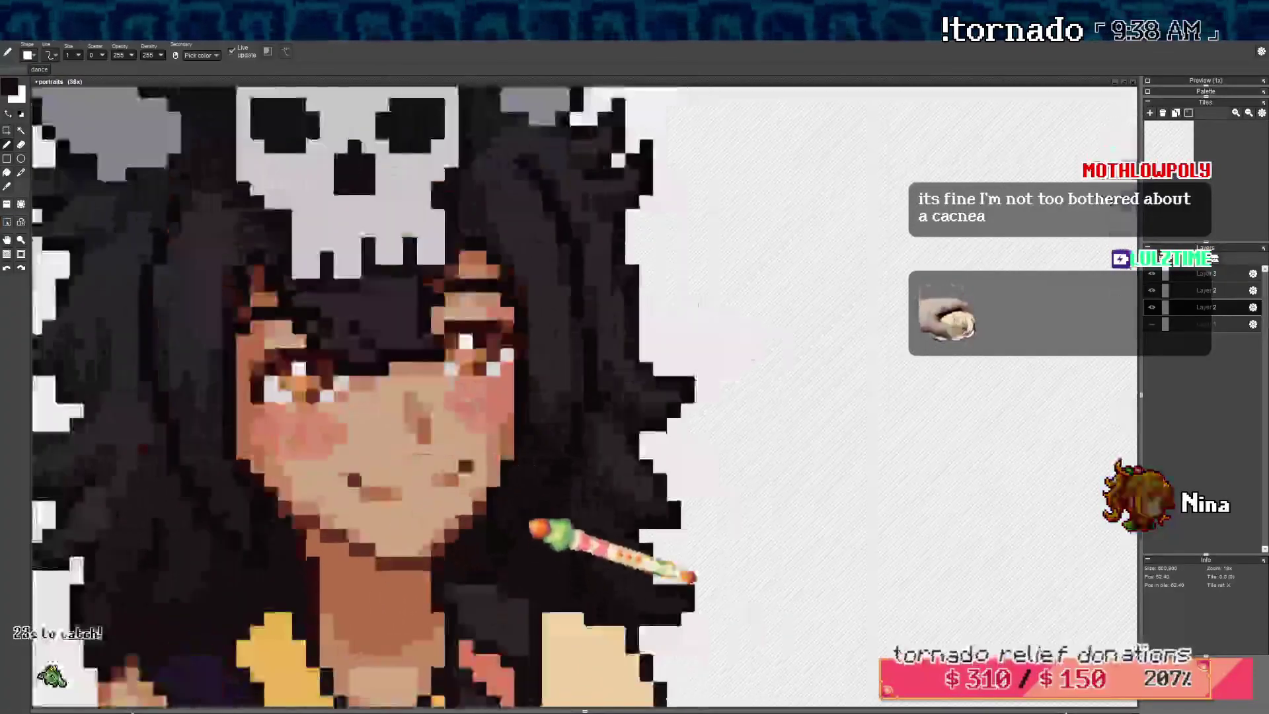
pyautogui.scroll(-2, 532, 522)
pyautogui.scroll(-1, 433, 479)
pyautogui.moveTo(399, 457); pyautogui.dragTo(415, 460)
pyautogui.scroll(3, 410, 494)
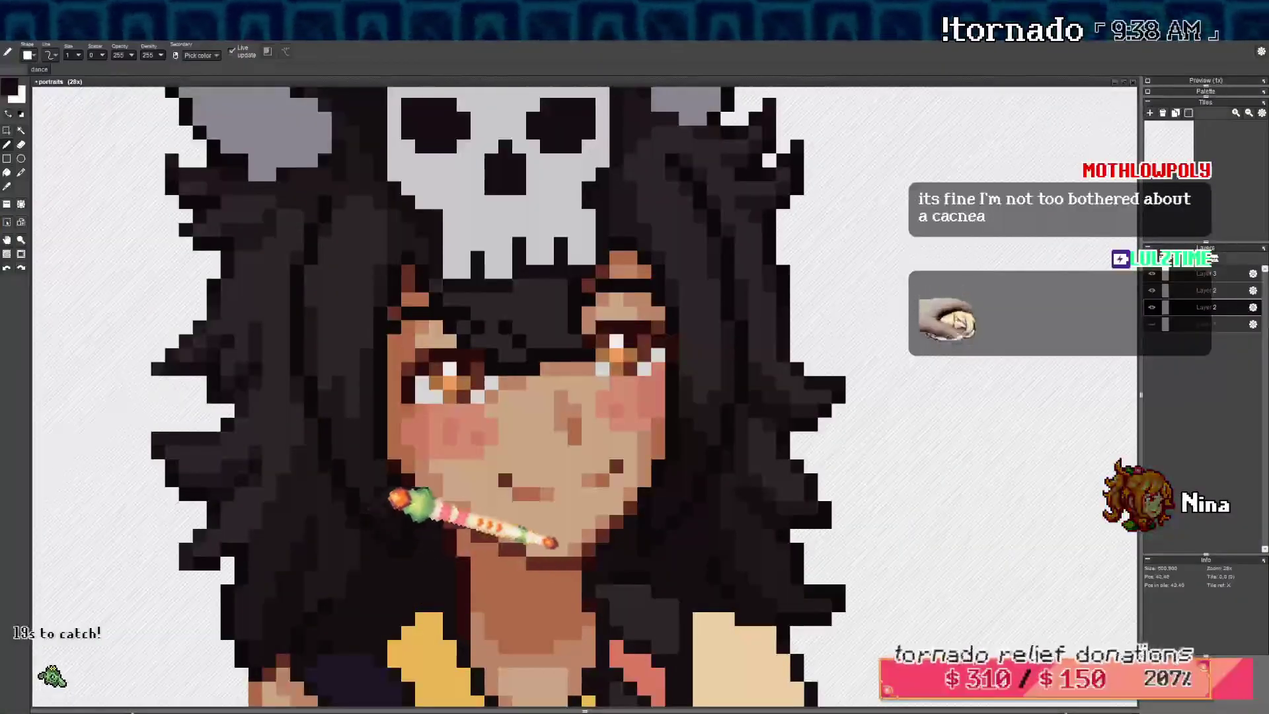
# Touch up the shadow pixels in the lower right hair locks with the pen, checking them against the whole portrait
pyautogui.scroll(-2, 447, 234)
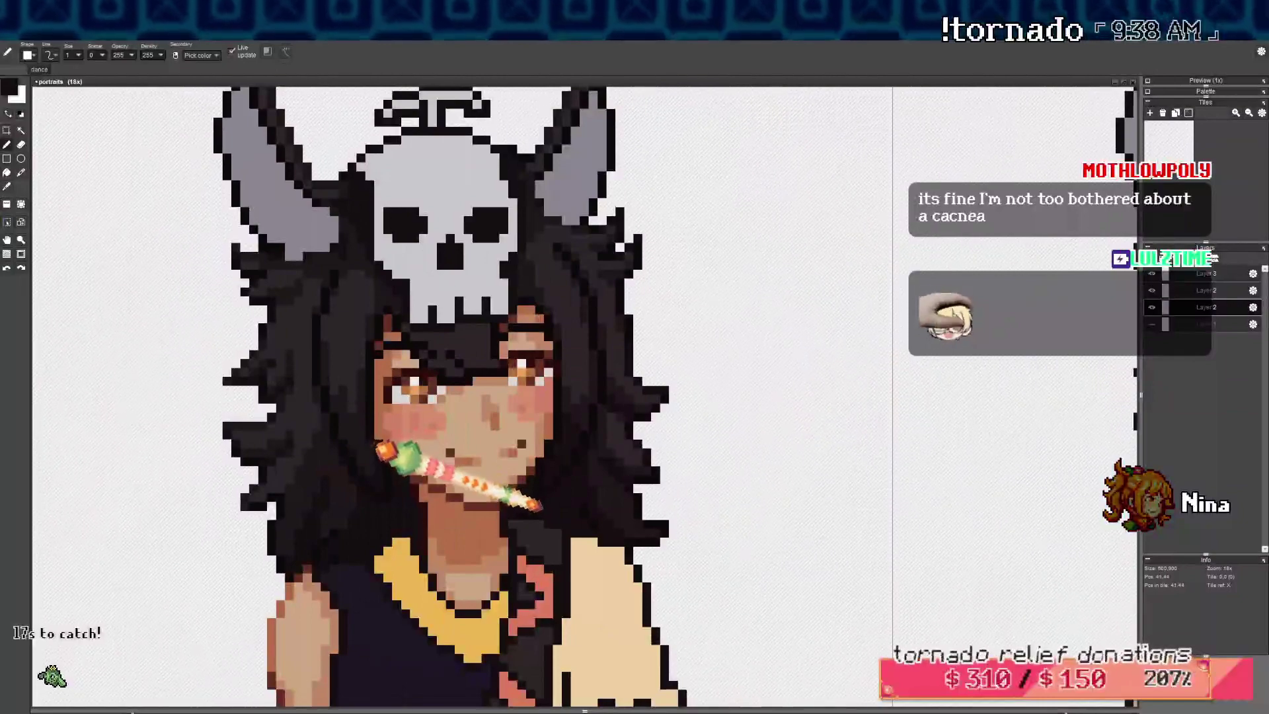
pyautogui.moveTo(378, 389); pyautogui.dragTo(358, 483)
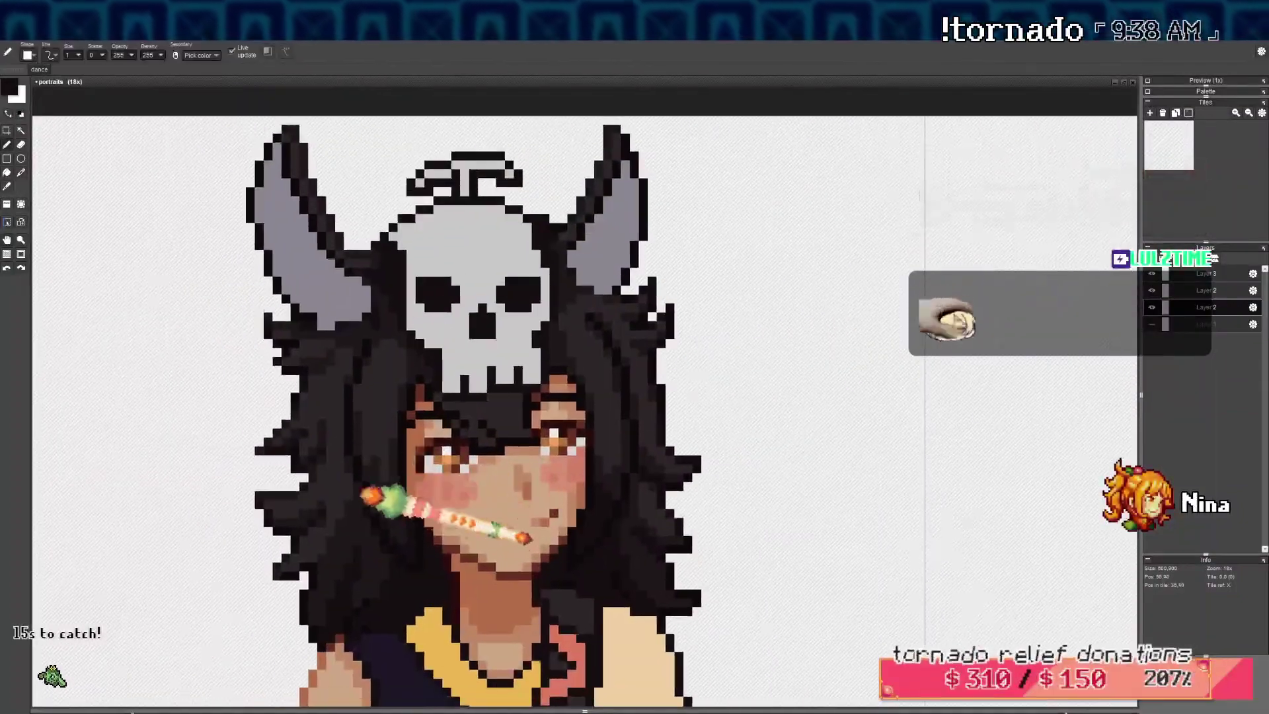
pyautogui.scroll(2, 361, 542)
pyautogui.moveTo(787, 424); pyautogui.dragTo(527, 461)
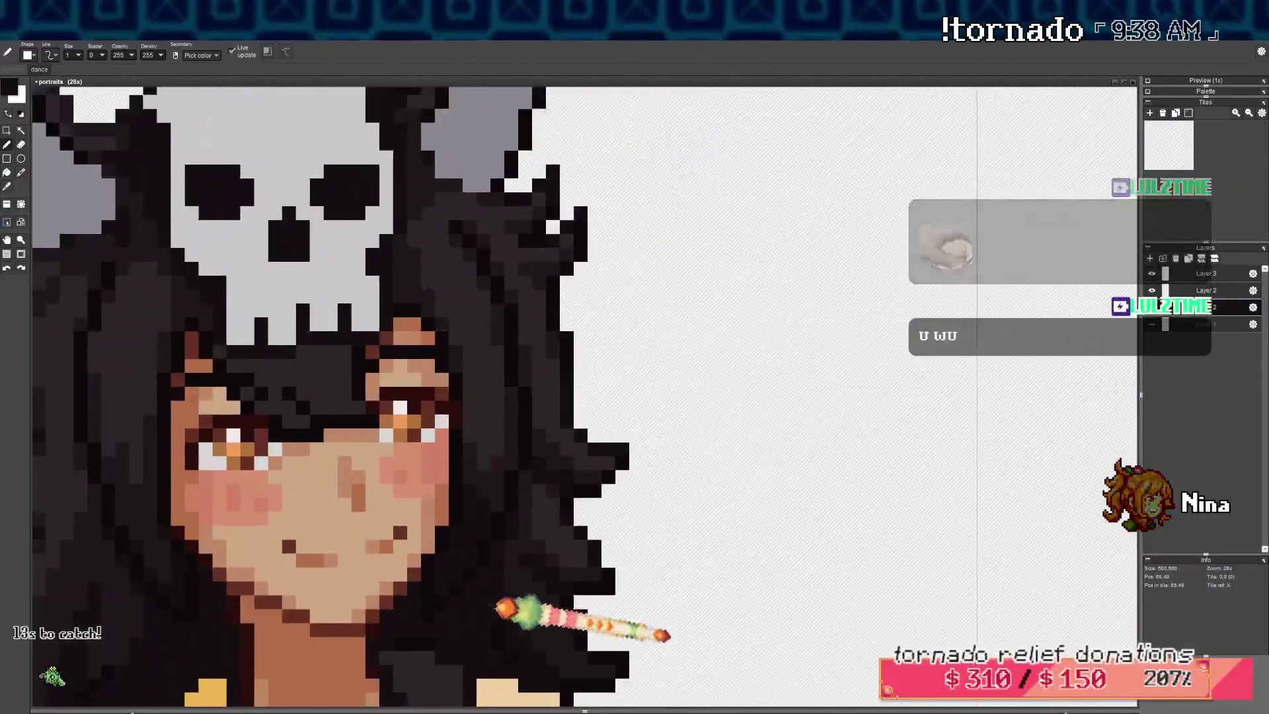
pyautogui.moveTo(494, 603); pyautogui.dragTo(463, 517)
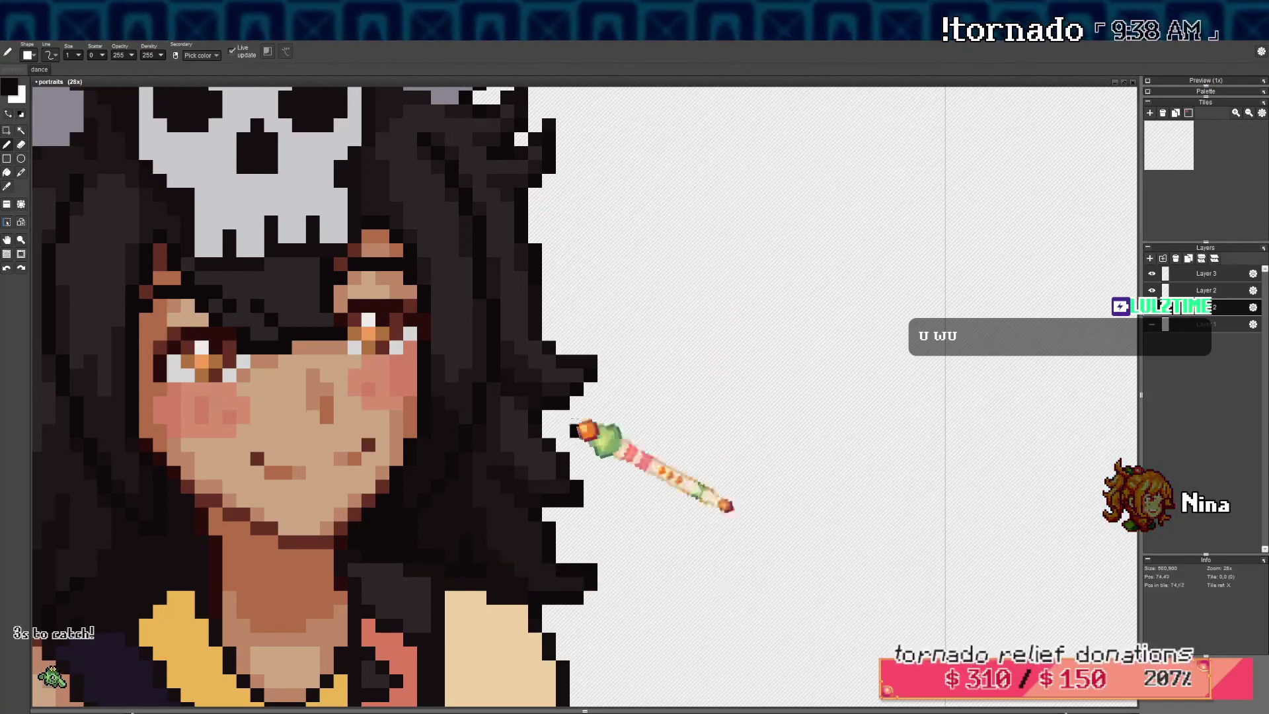
pyautogui.scroll(2, 581, 600)
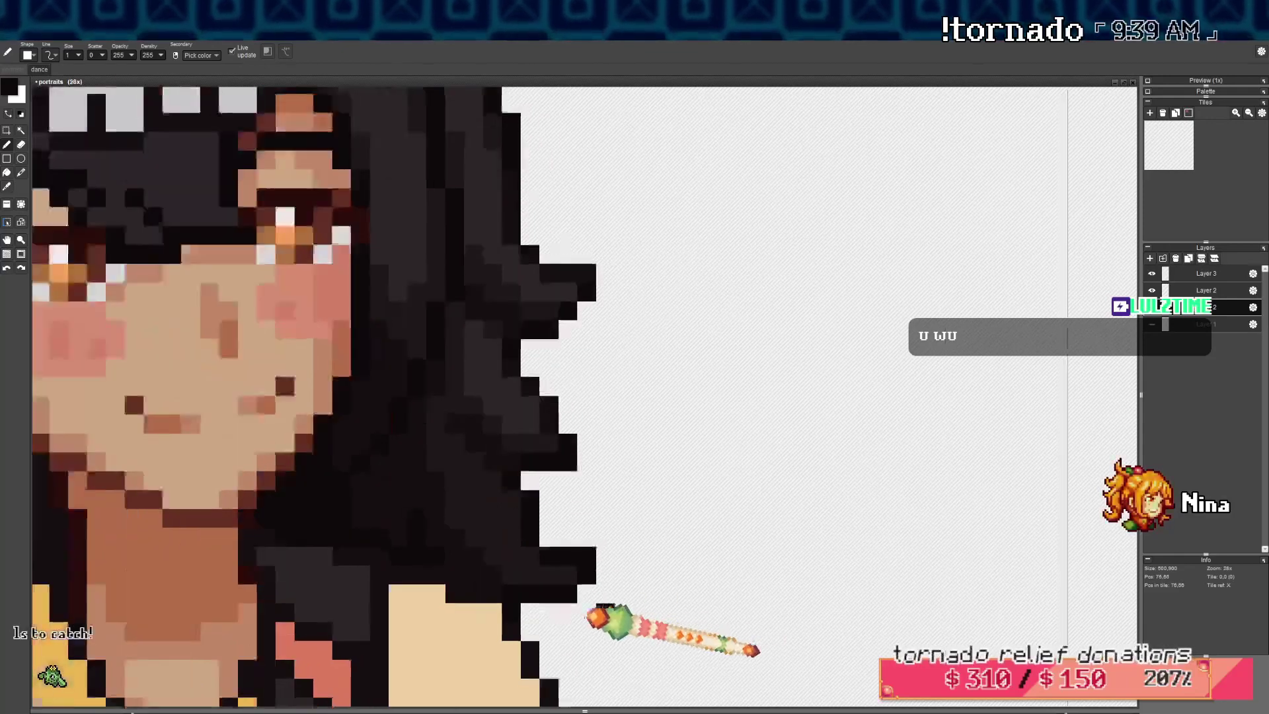
pyautogui.scroll(-2, 368, 539)
pyautogui.scroll(-2, 375, 539)
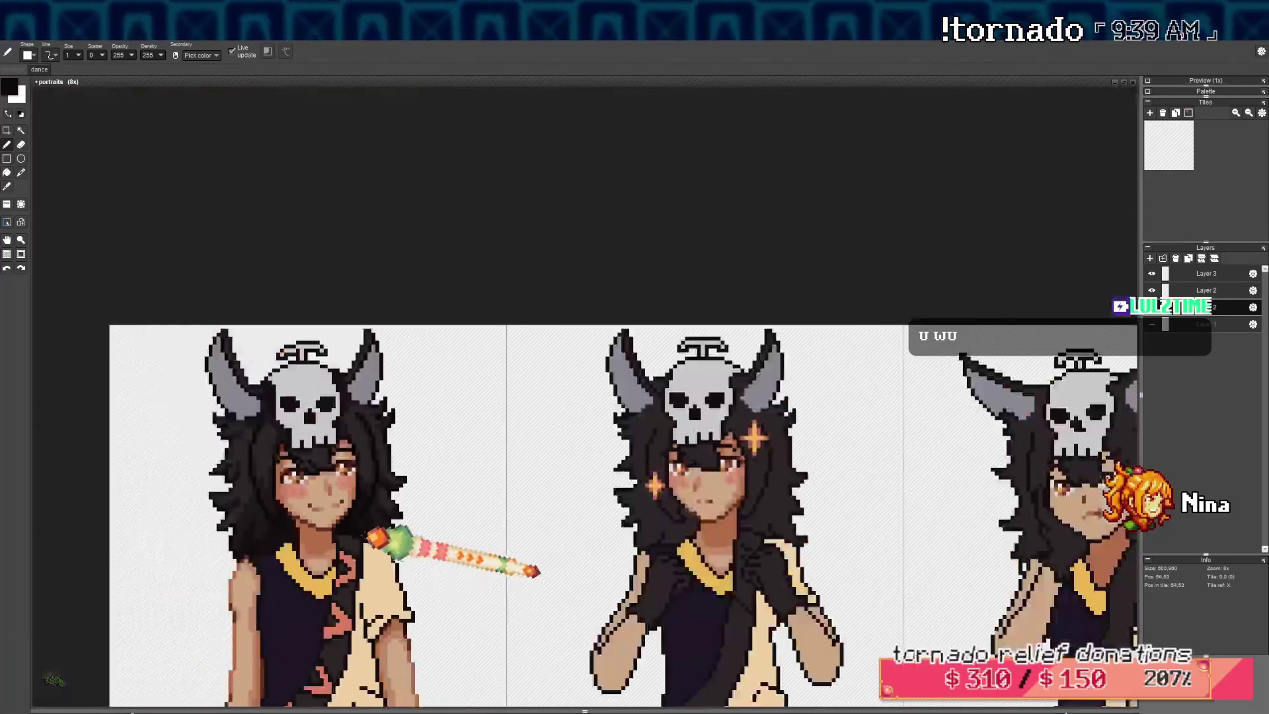
# Examine the hair strands on the right side of the face up close and at full portrait size
pyautogui.scroll(4, 475, 528)
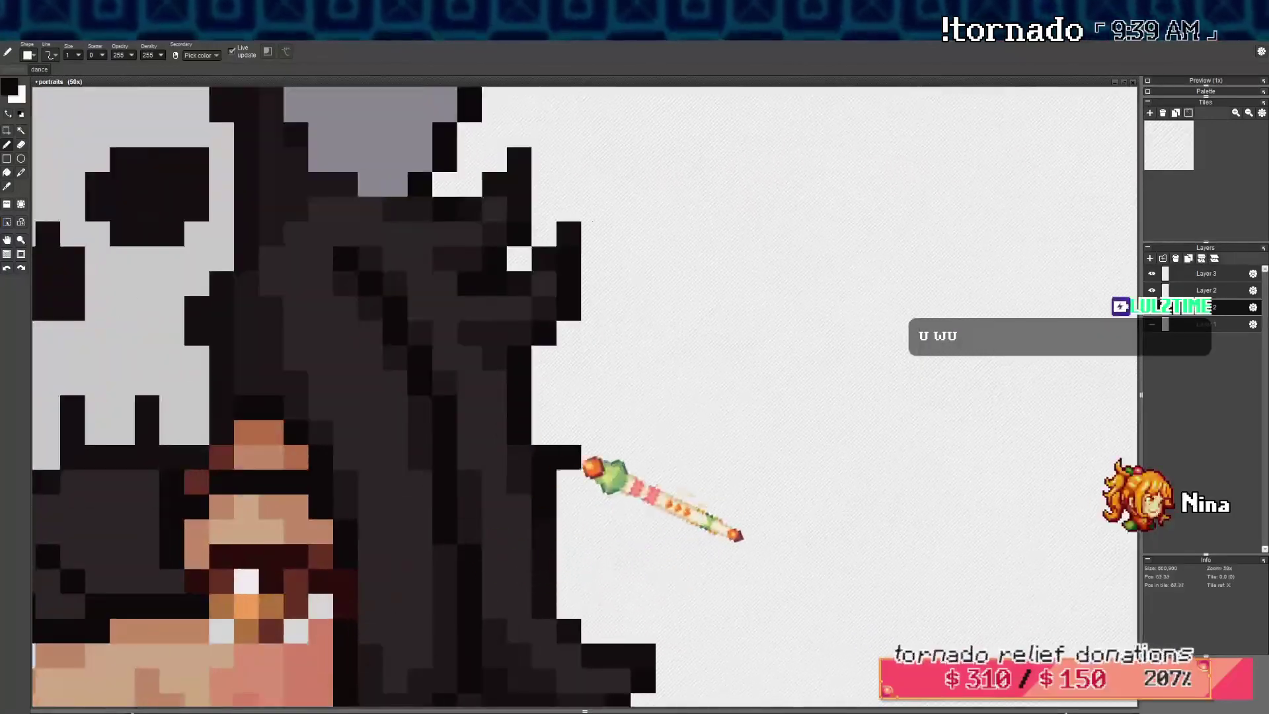
pyautogui.scroll(-2, 194, 303)
pyautogui.scroll(1, 473, 600)
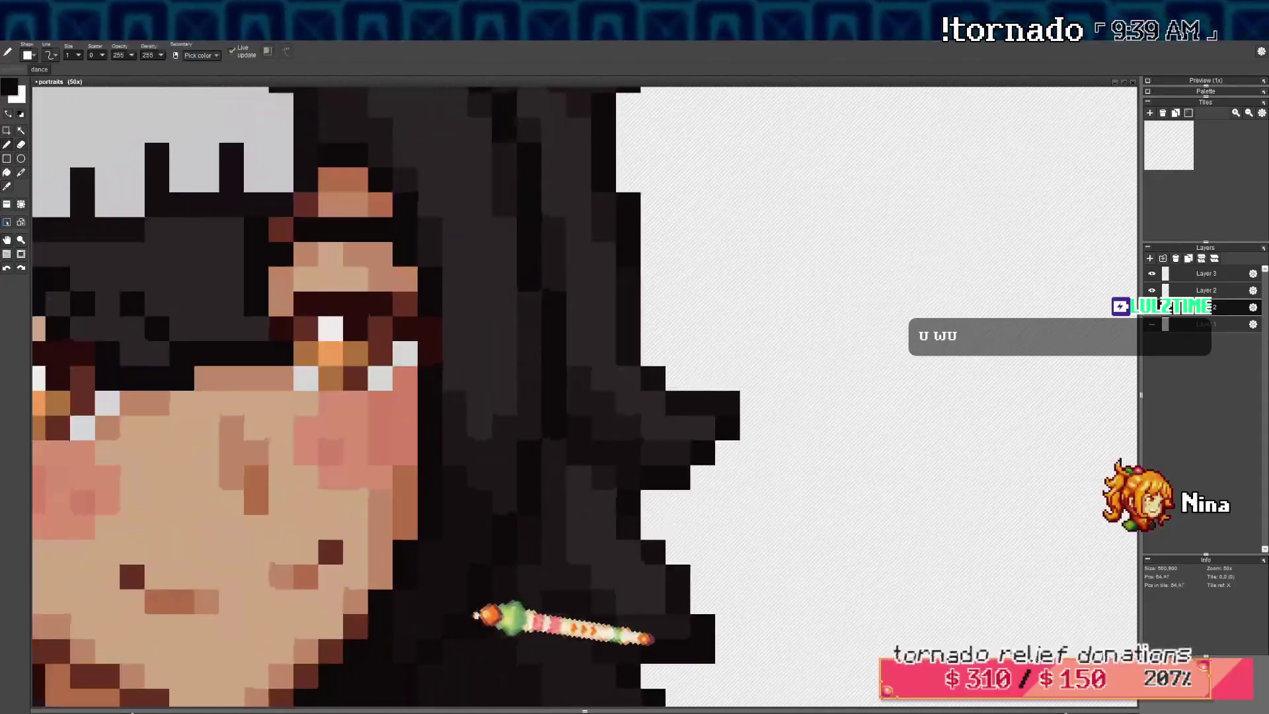
pyautogui.moveTo(473, 602); pyautogui.dragTo(476, 423)
pyautogui.scroll(-2, 410, 486)
pyautogui.scroll(-1, 516, 439)
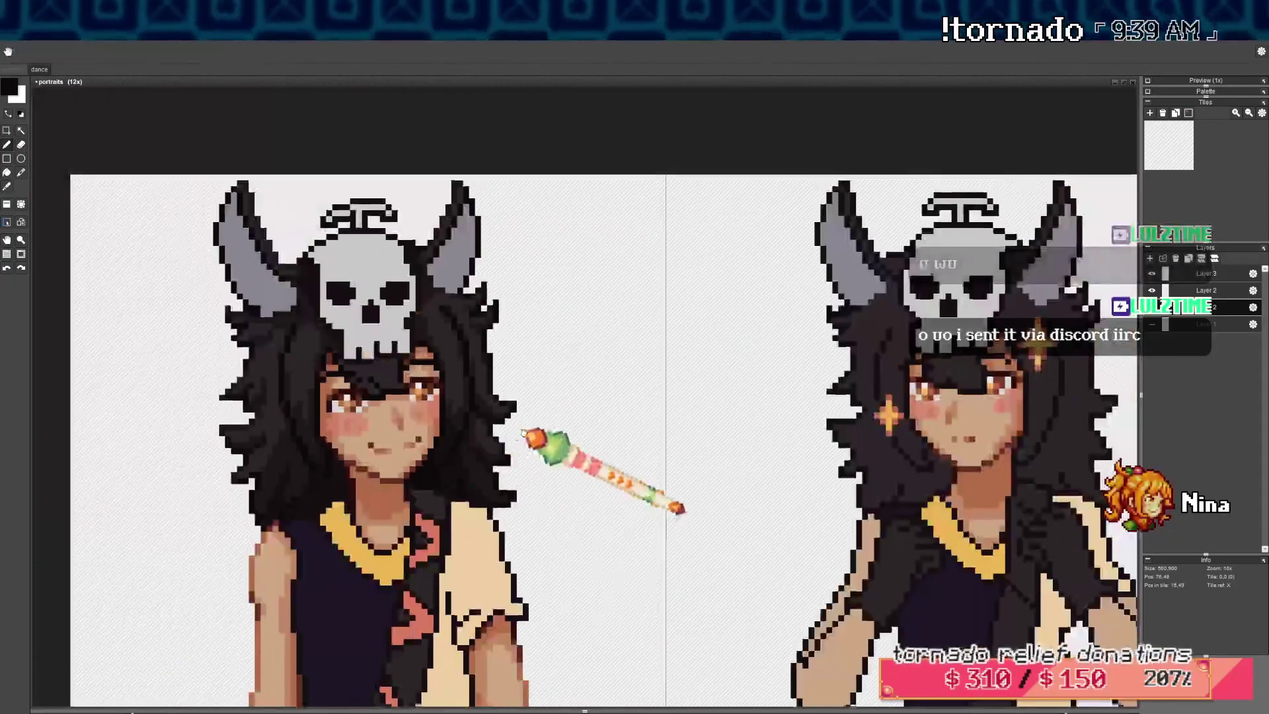
pyautogui.scroll(2, 469, 479)
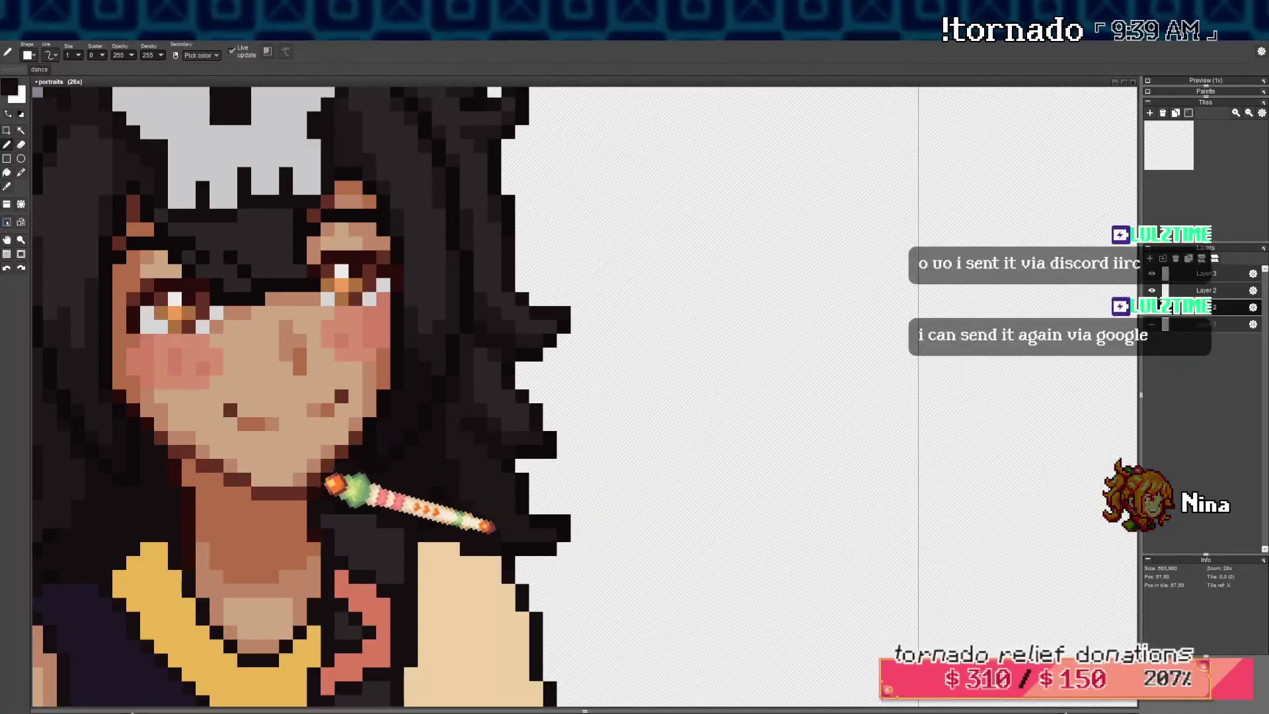
# Refine the dark shadow pixels in the hair beneath the jaw and above the collar with the pen
pyautogui.click(286, 505)
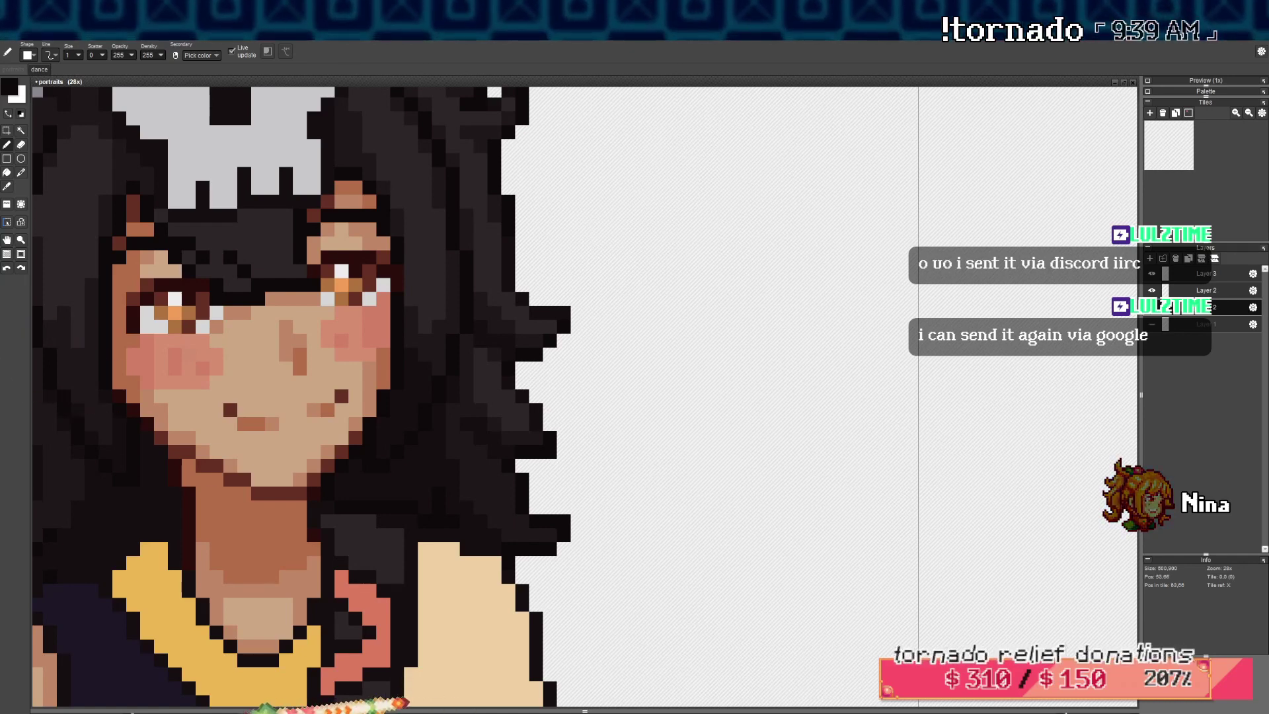
pyautogui.press('space')
pyautogui.moveTo(326, 400); pyautogui.dragTo(329, 393)
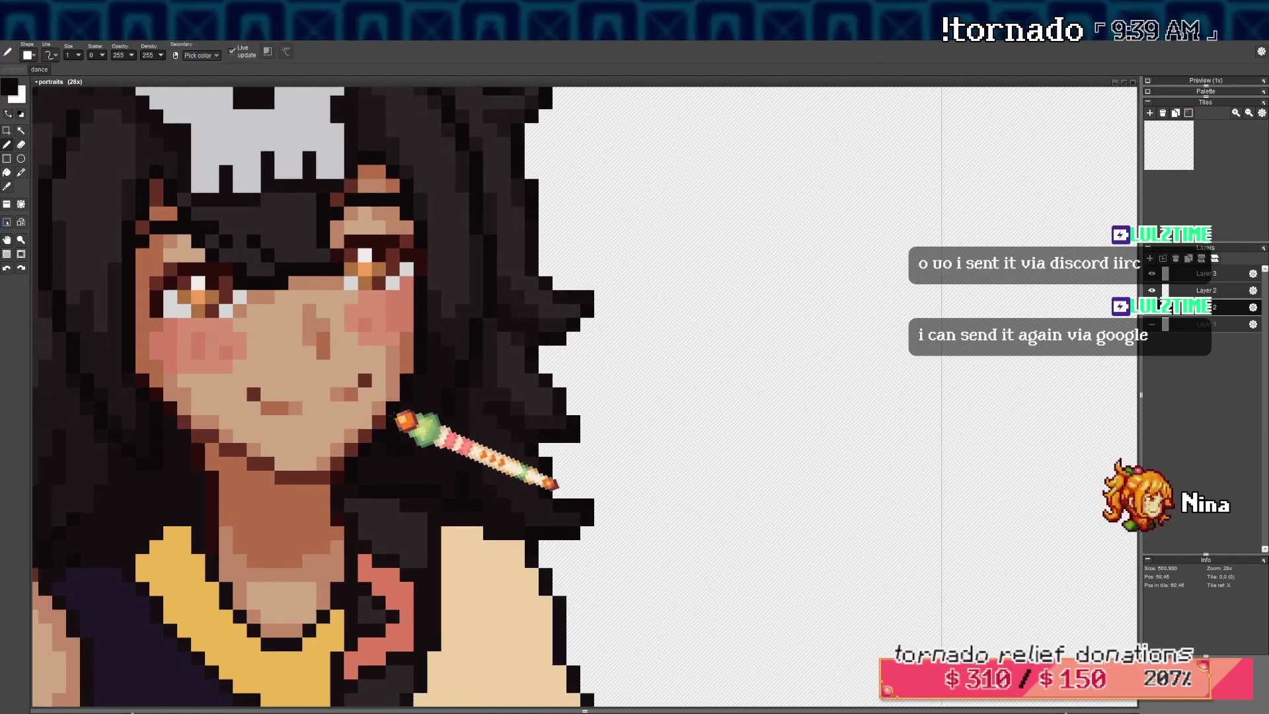
pyautogui.scroll(-2, 314, 190)
pyautogui.moveTo(315, 190); pyautogui.dragTo(354, 212)
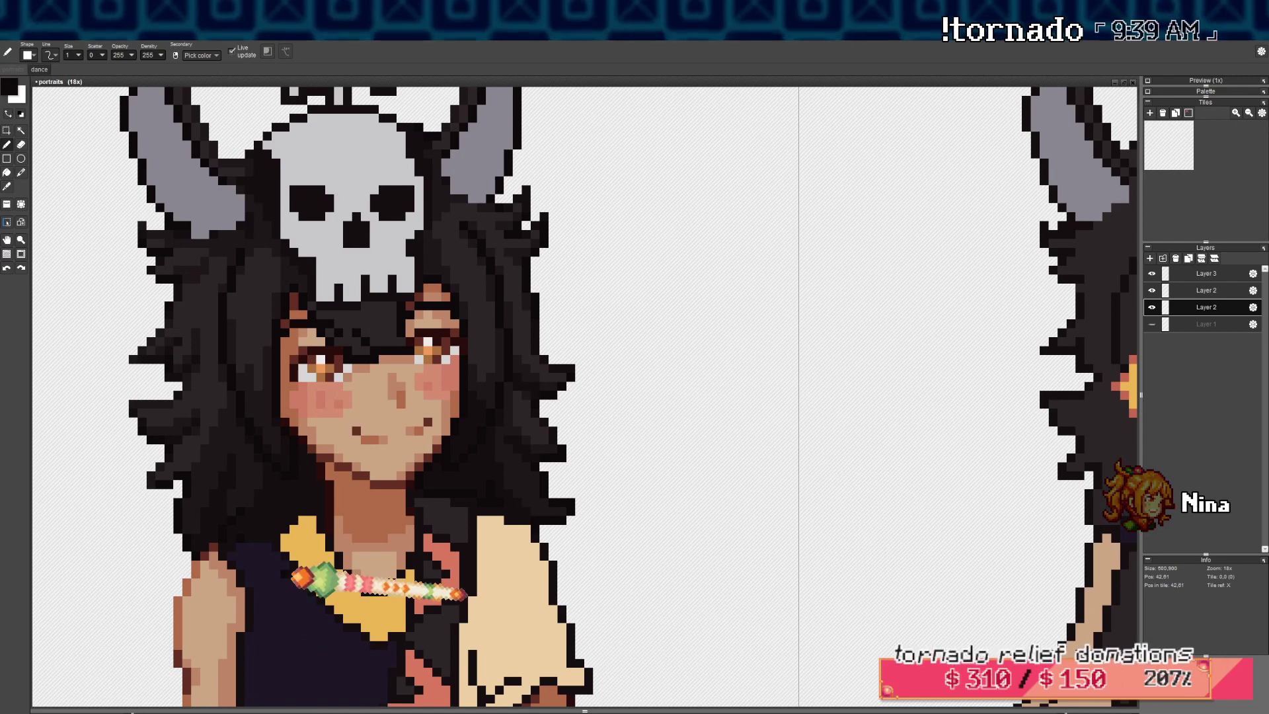
pyautogui.moveTo(354, 212); pyautogui.dragTo(383, 210)
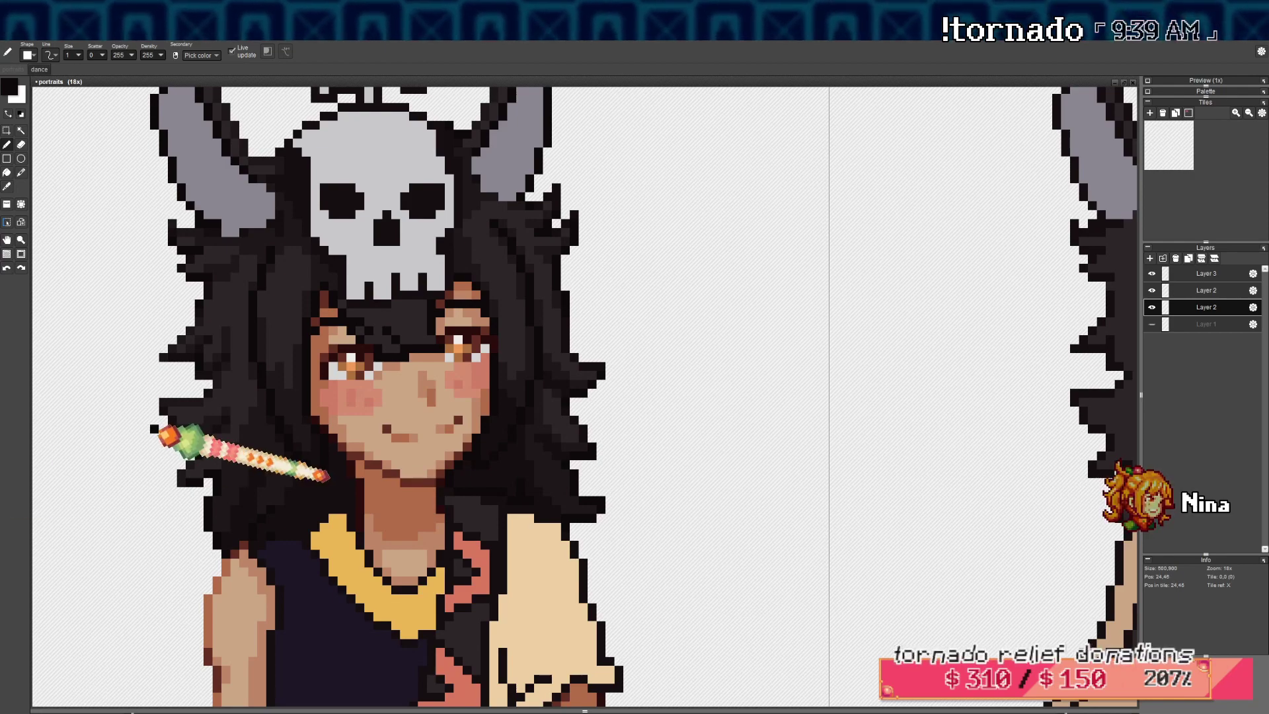
pyautogui.moveTo(383, 210); pyautogui.dragTo(395, 206)
pyautogui.scroll(1, 537, 461)
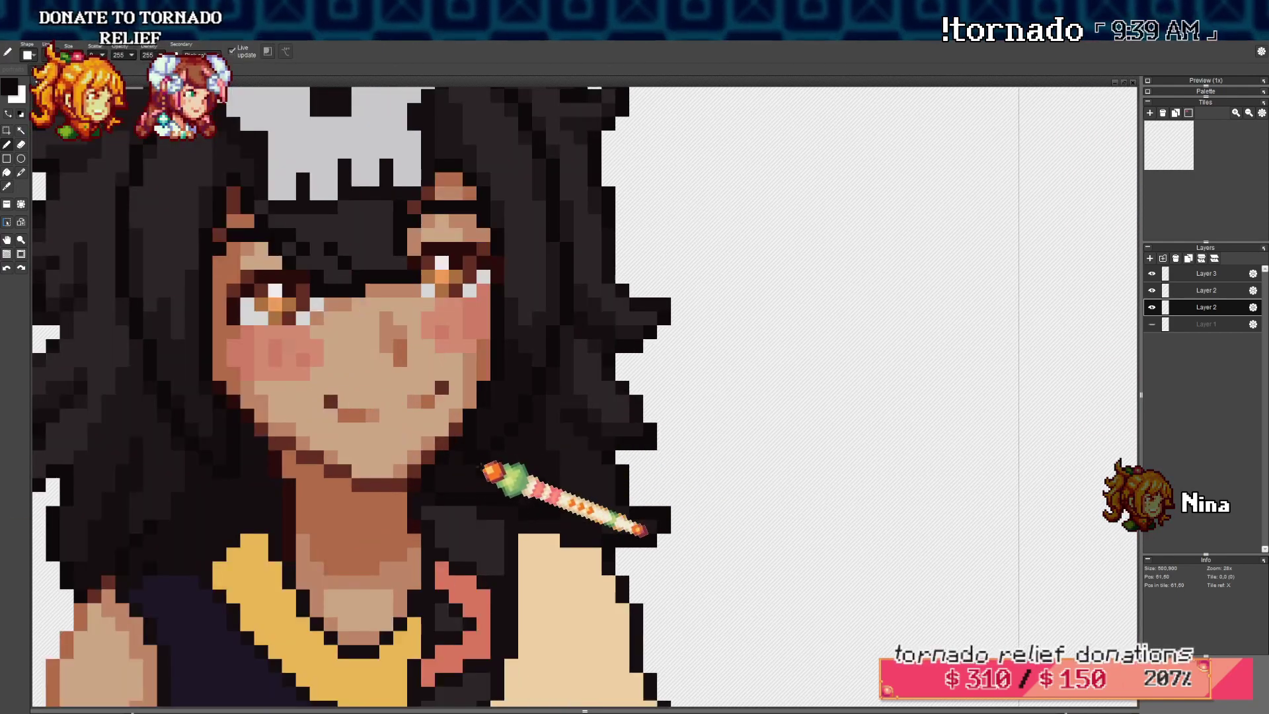
# Try #151011 as the foreground color for the fill, close the color settings, and compare the shading across the portraits
pyautogui.click(7, 89)
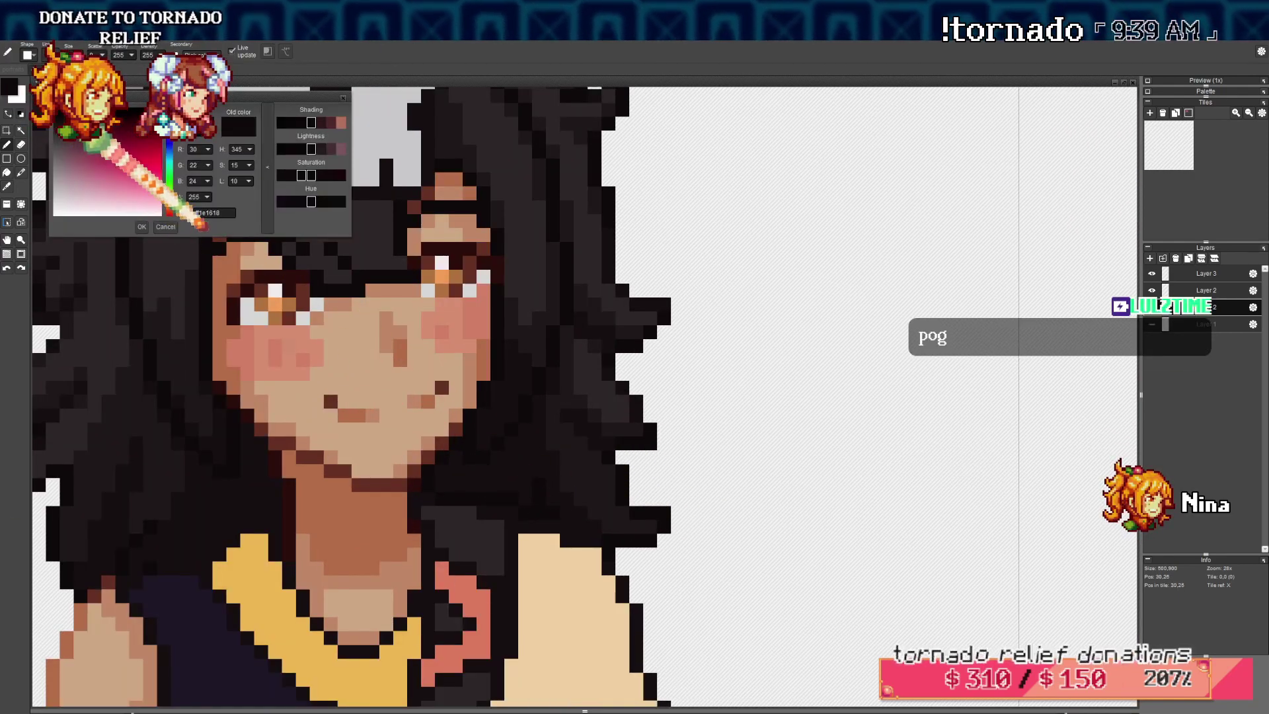
pyautogui.press('f')
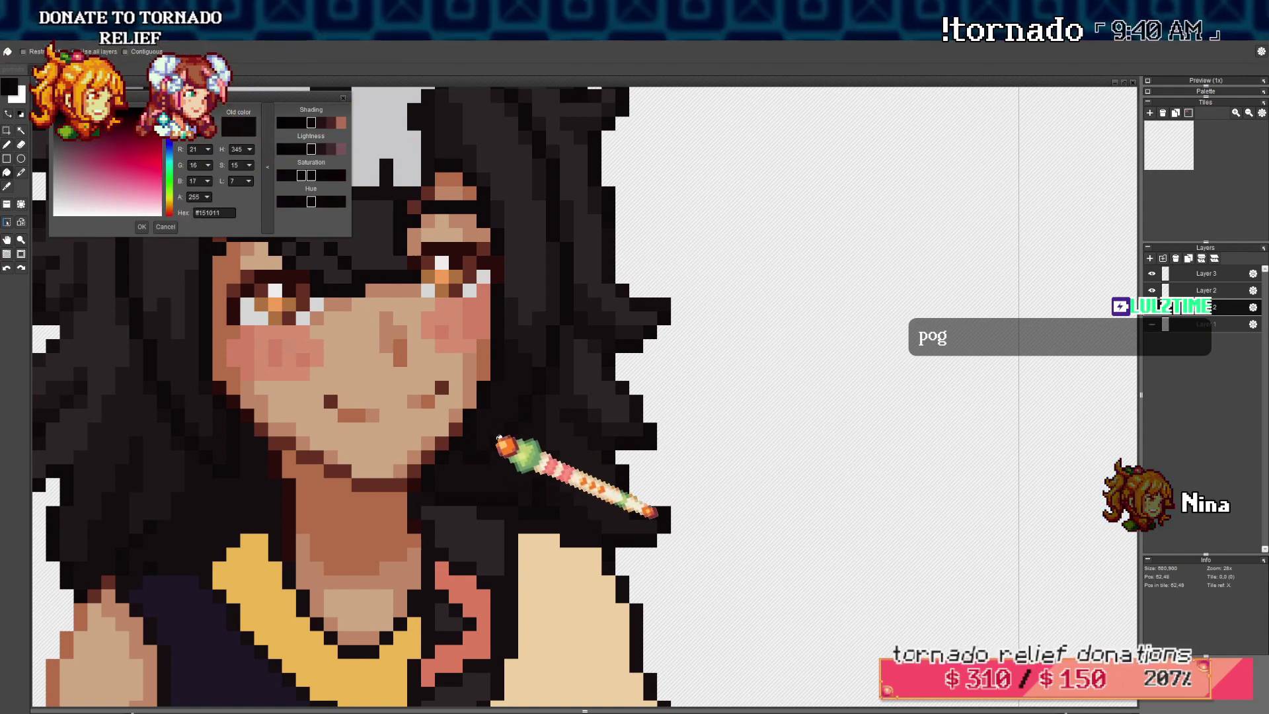
pyautogui.scroll(-4, 477, 453)
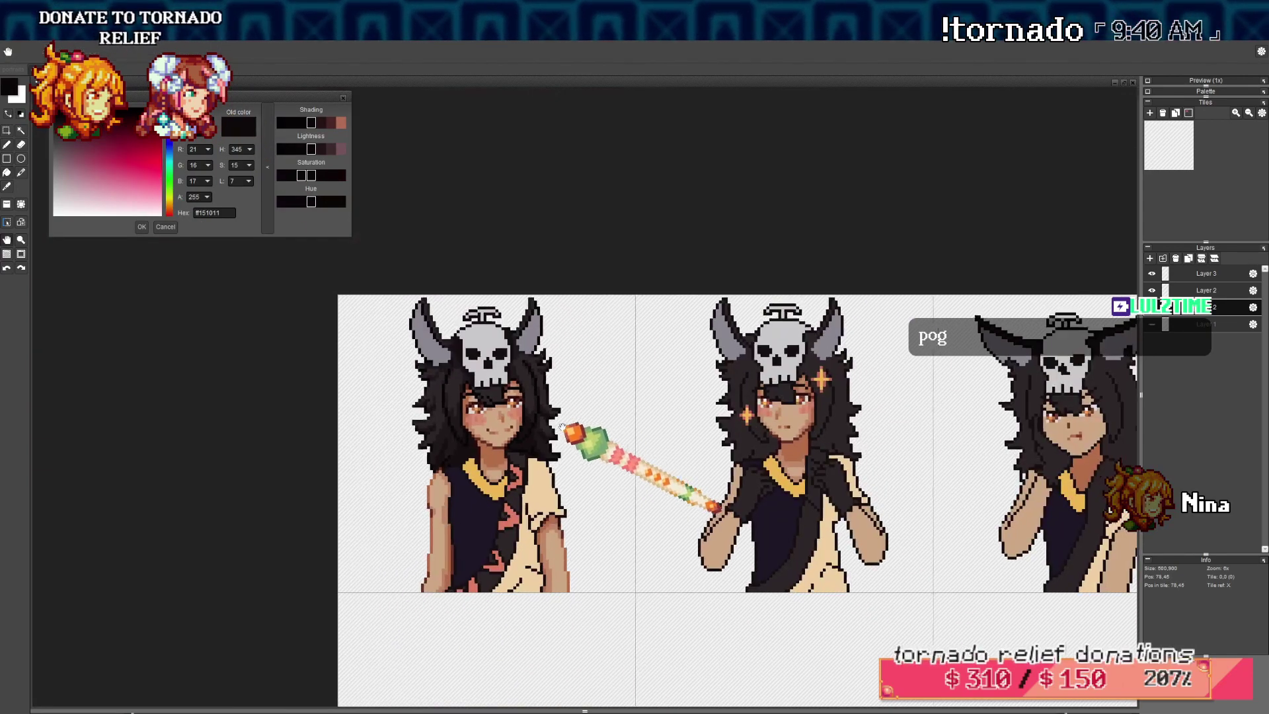
pyautogui.click(162, 226)
pyautogui.scroll(3, 489, 433)
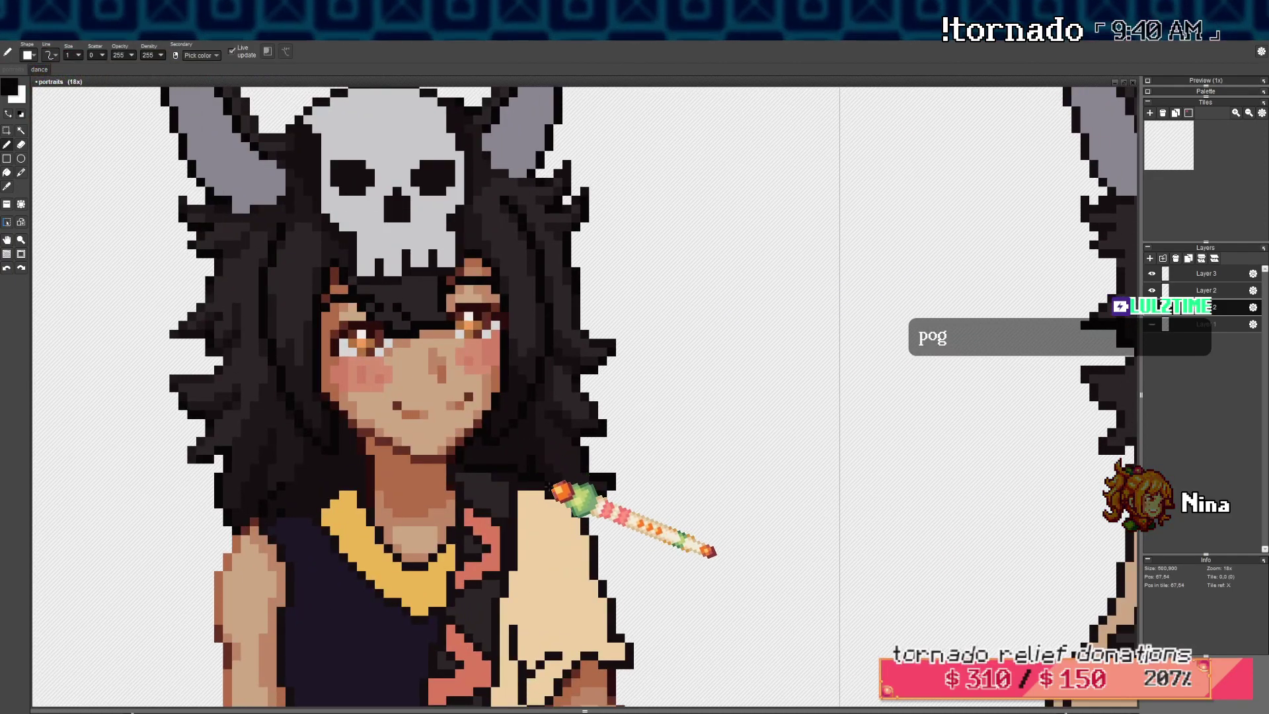
pyautogui.scroll(-4, 588, 463)
pyautogui.moveTo(573, 451); pyautogui.dragTo(551, 451)
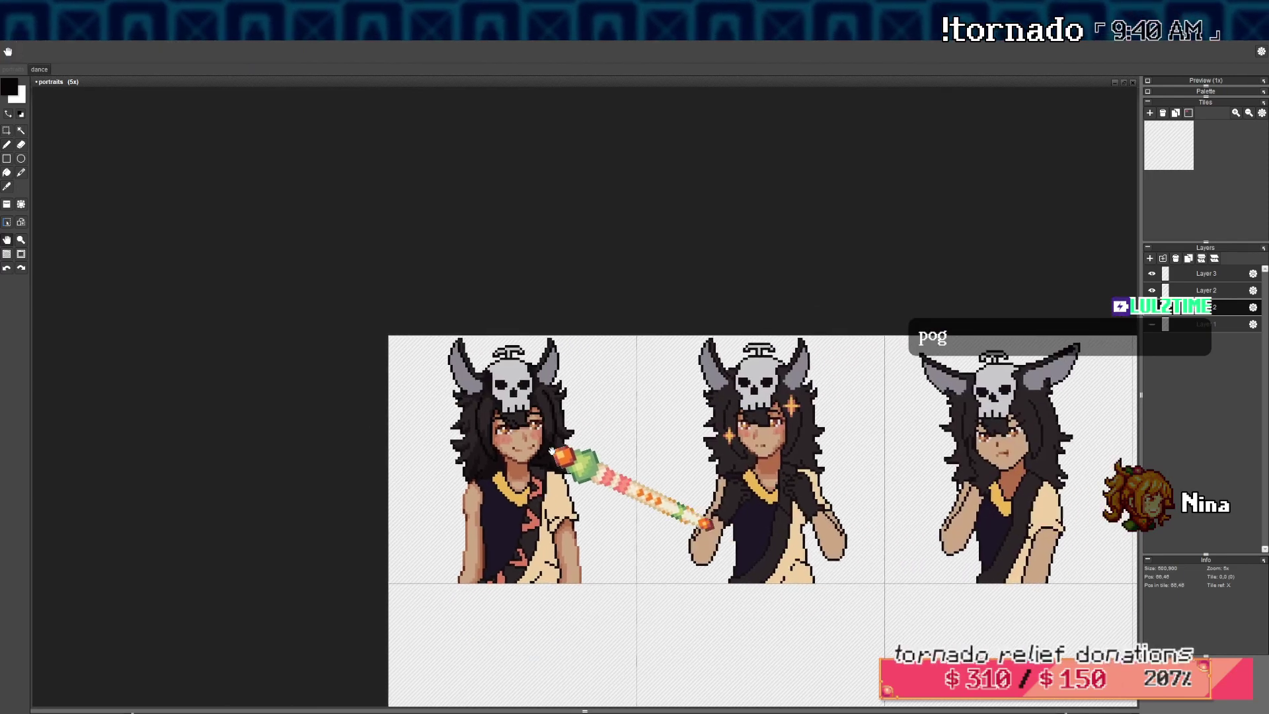
# Try #2a2123 as a fill for the hair shadow beneath the jaw, undo it, and fill with the darker #211a1b instead
pyautogui.scroll(6, 554, 452)
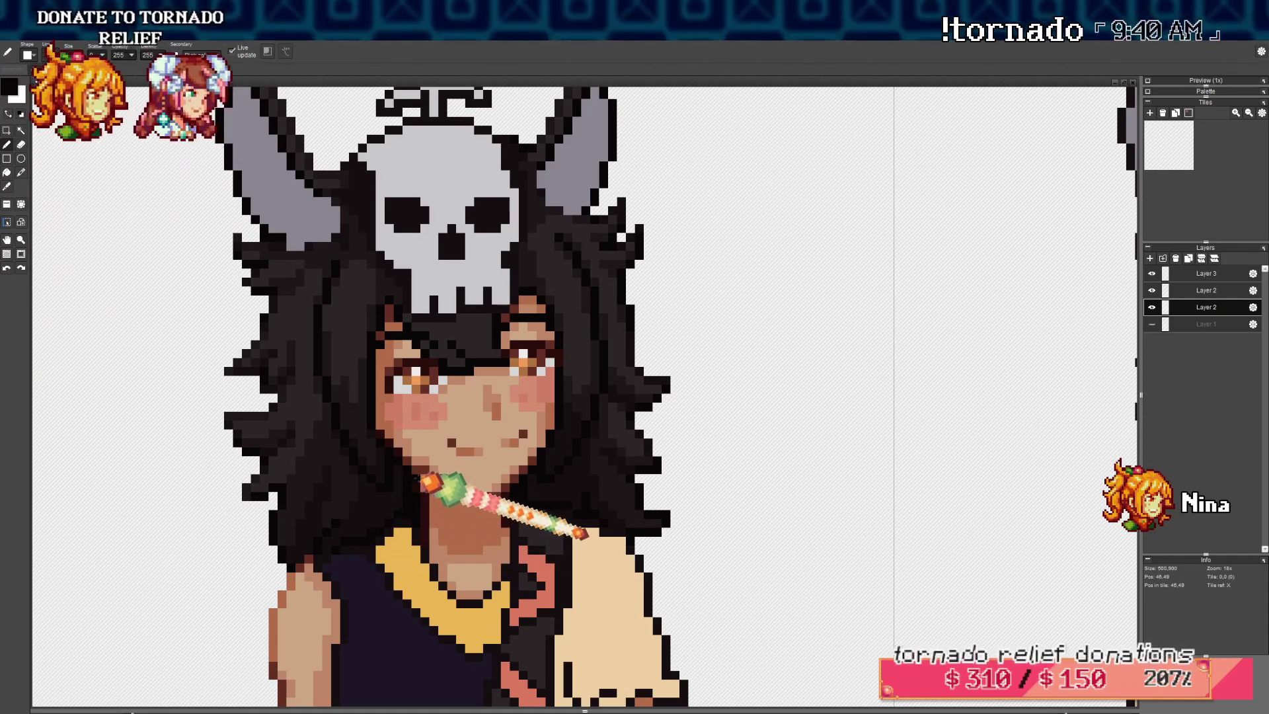
pyautogui.moveTo(439, 464); pyautogui.dragTo(456, 456)
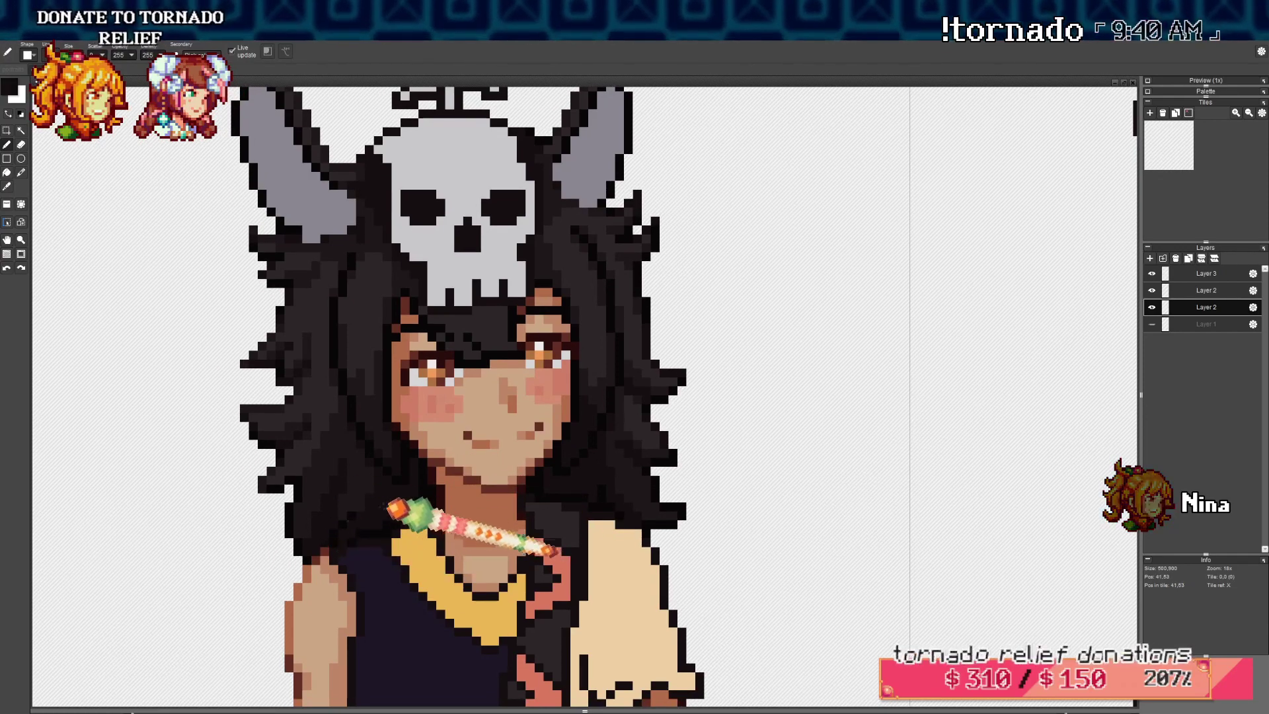
pyautogui.scroll(-3, 397, 509)
pyautogui.scroll(2, 423, 503)
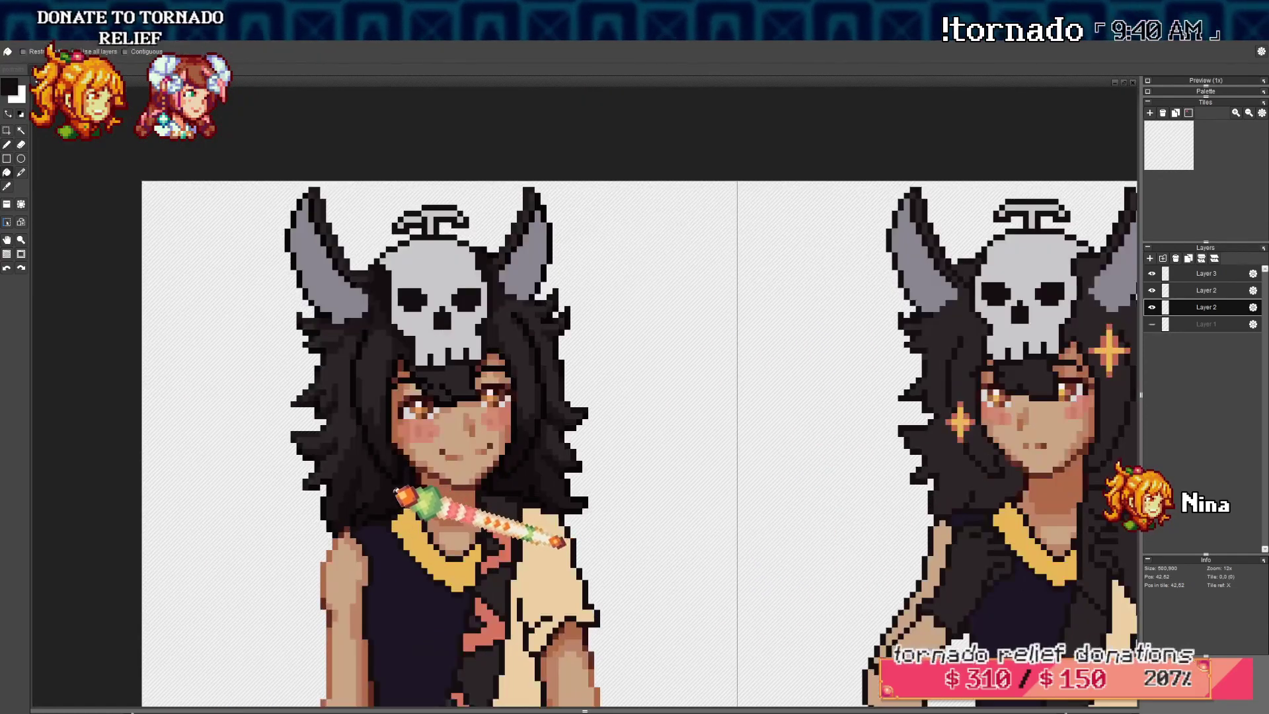
pyautogui.click(9, 86)
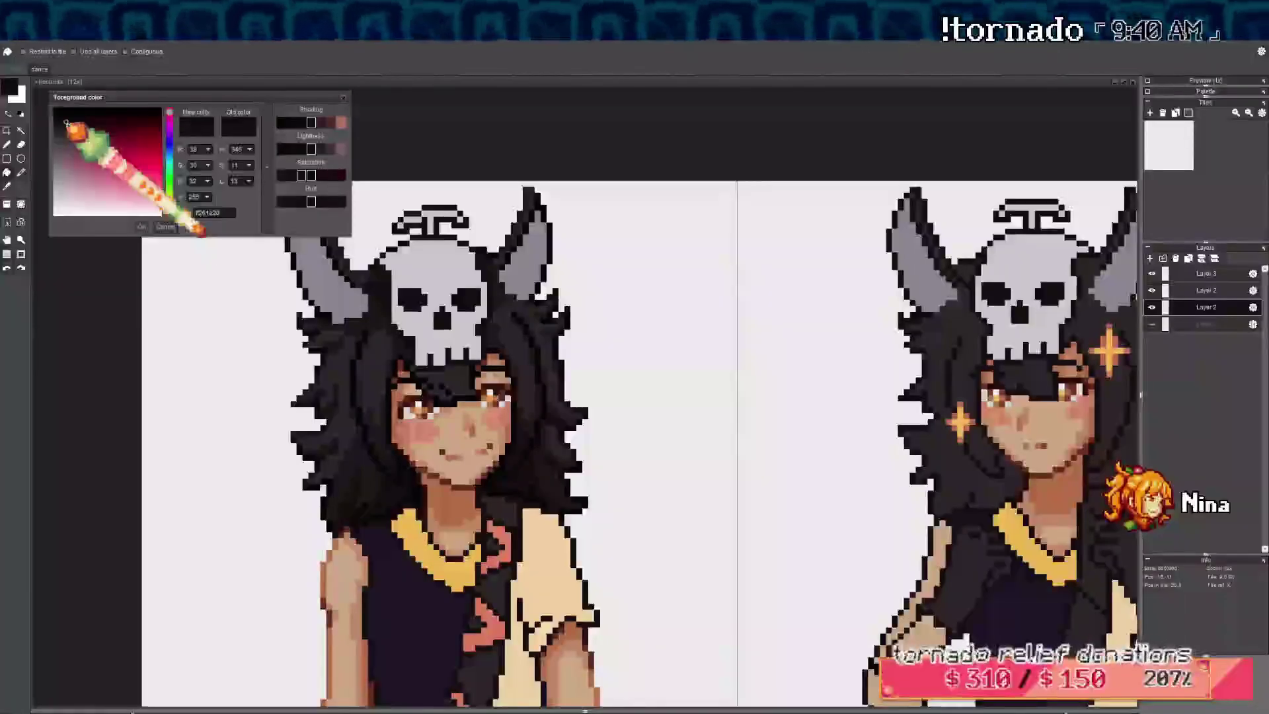
pyautogui.click(67, 123)
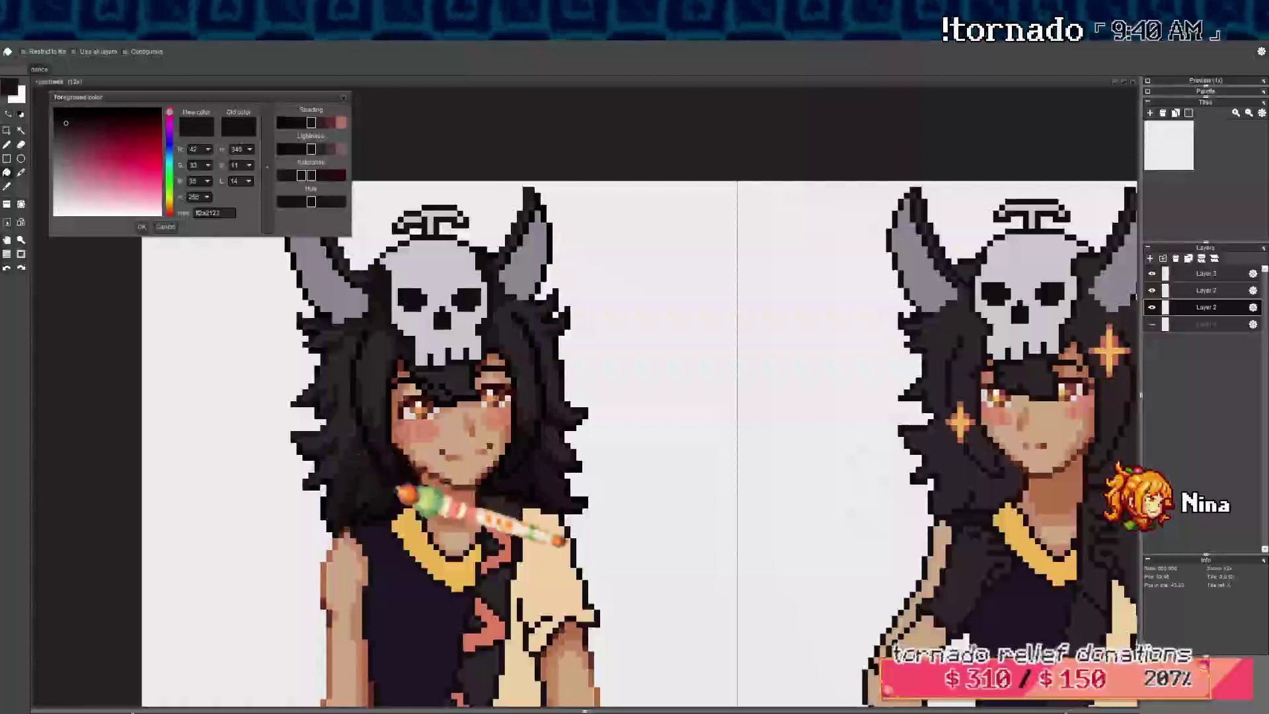
pyautogui.hotkey('ctrl', 'z')
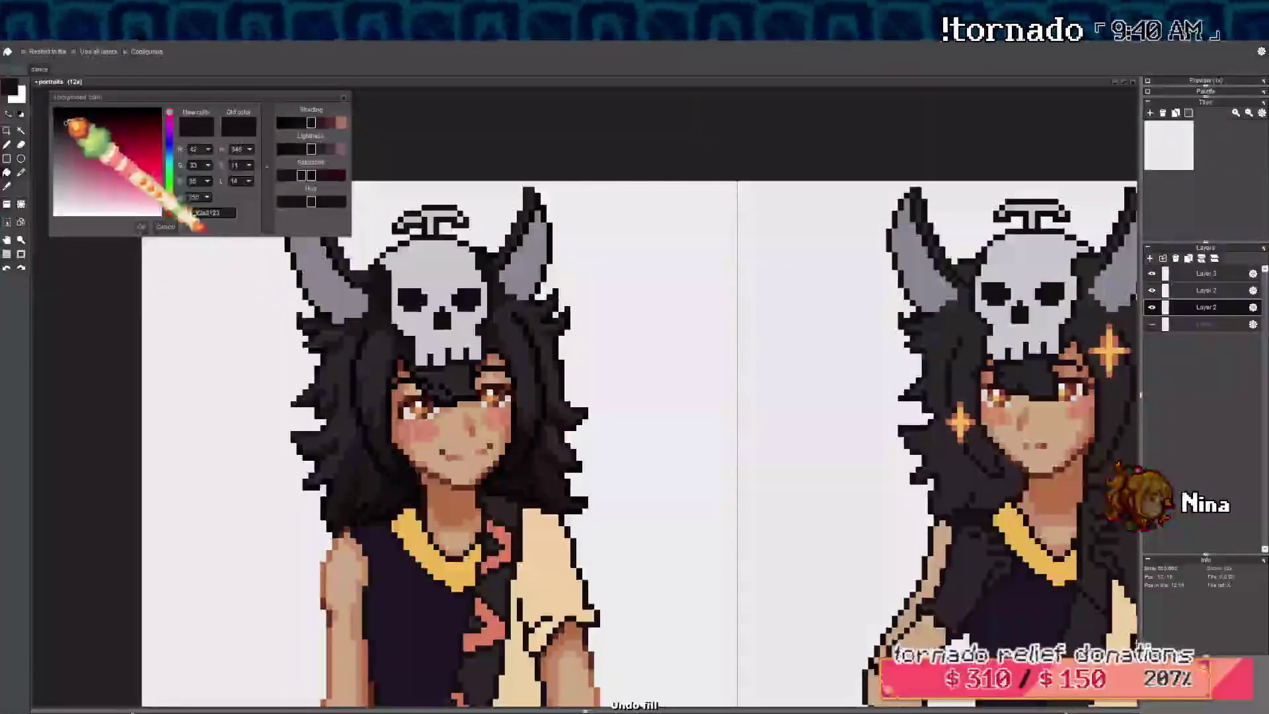
pyautogui.click(66, 121)
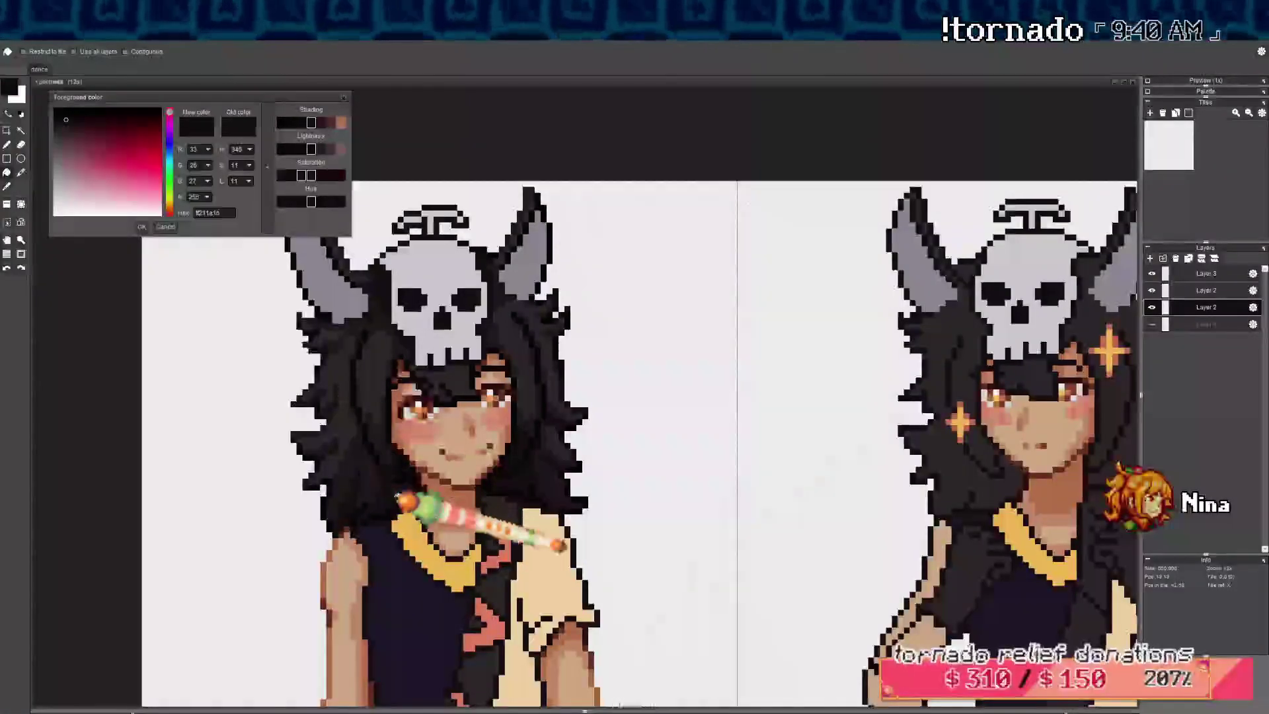
pyautogui.click(395, 491)
pyautogui.click(161, 228)
pyautogui.press('b')
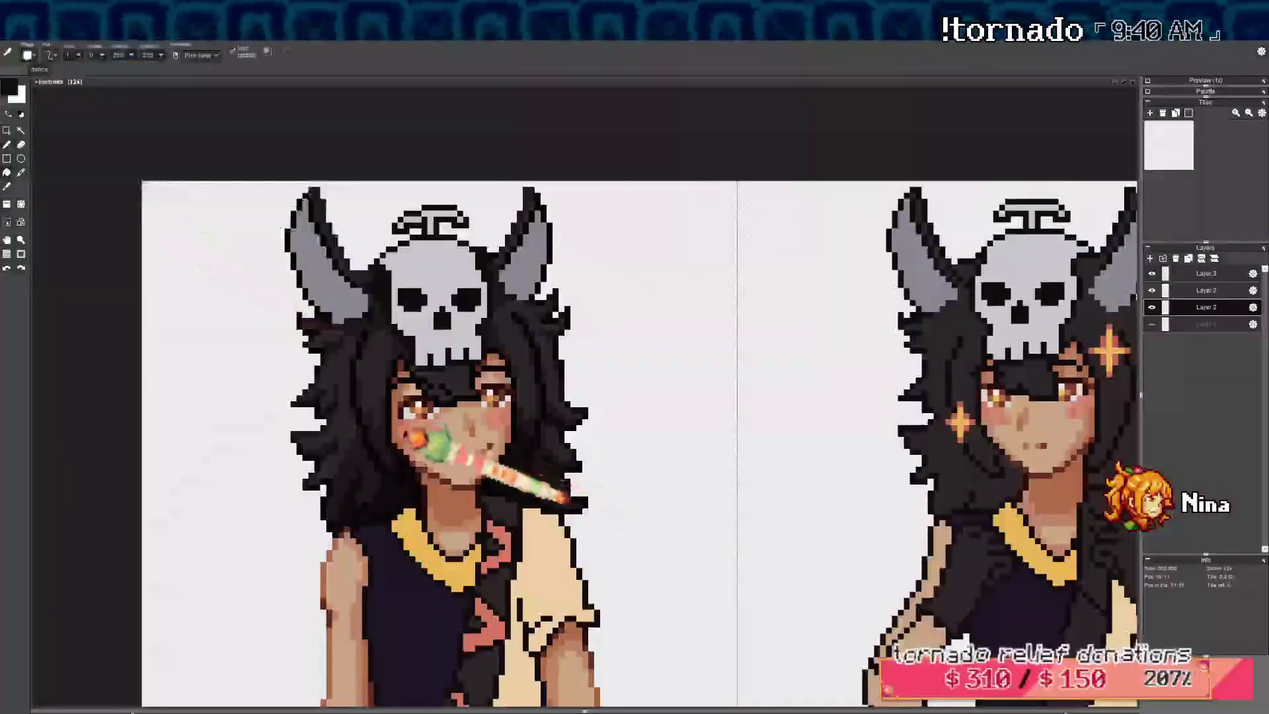
# Add dark shadow pixels with the pen along the fringe directly beneath the skull's teeth
pyautogui.scroll(1, 400, 436)
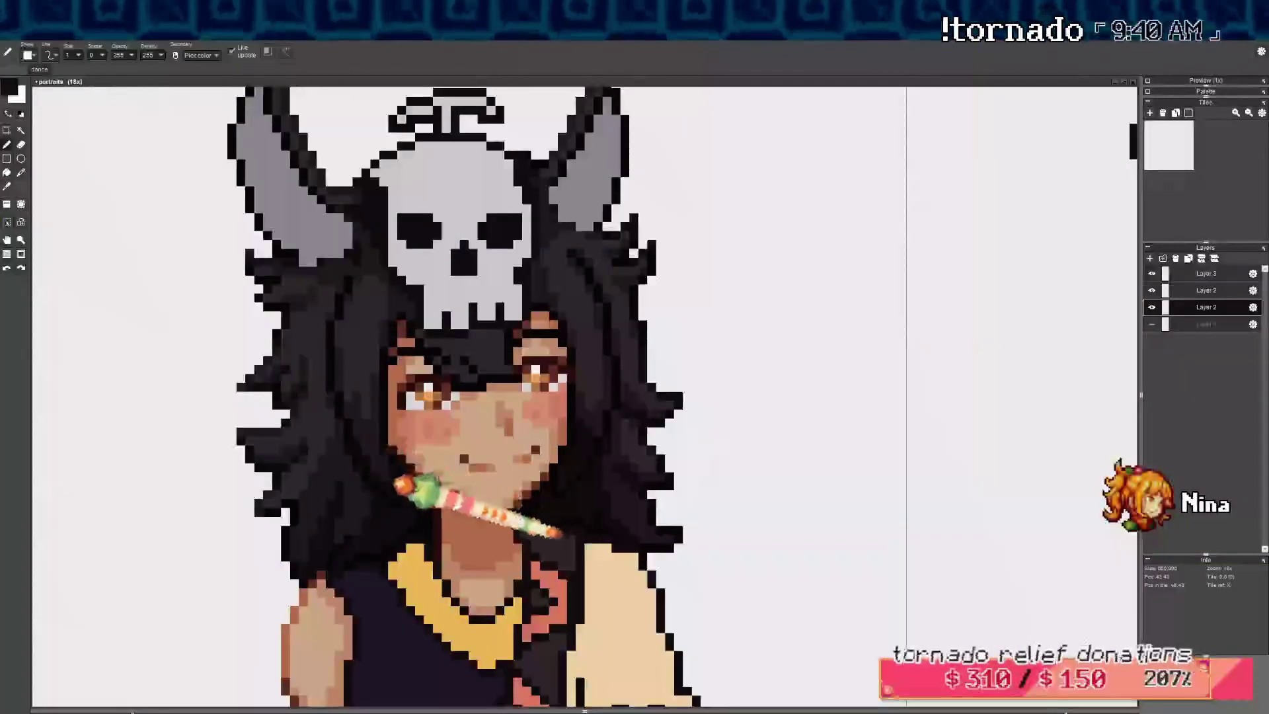
pyautogui.scroll(1, 462, 240)
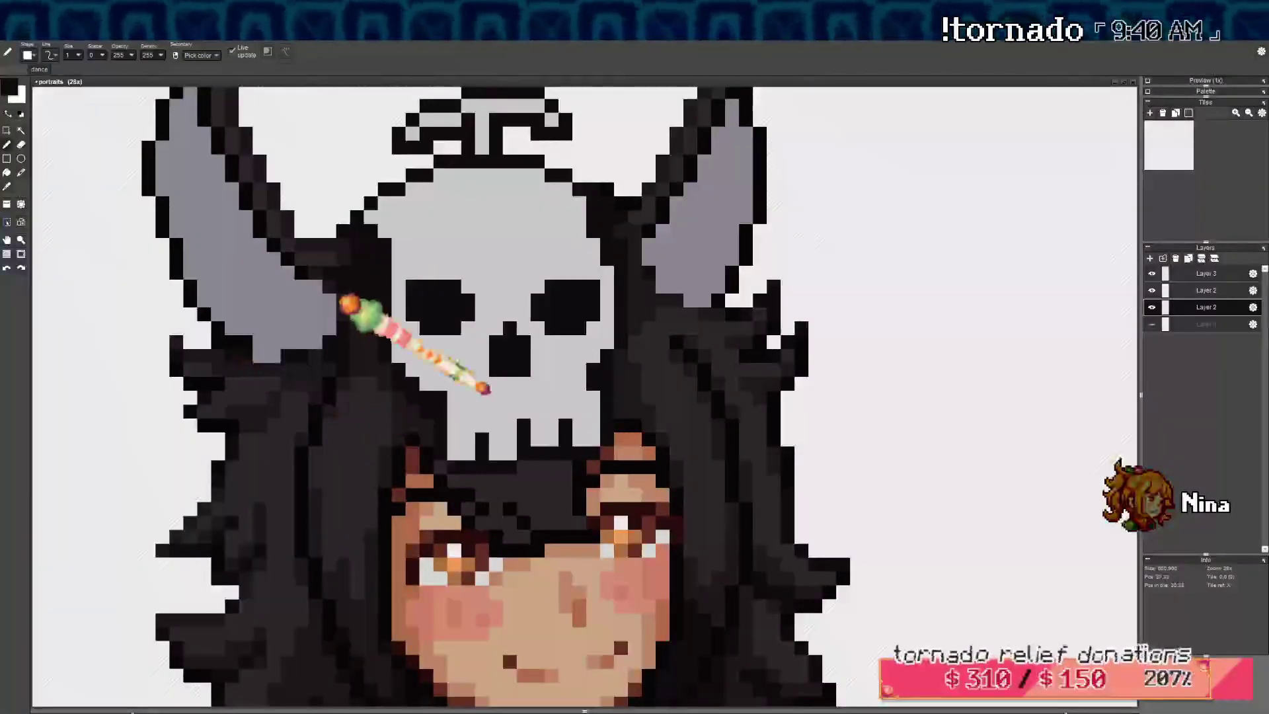
pyautogui.moveTo(485, 388); pyautogui.dragTo(458, 414)
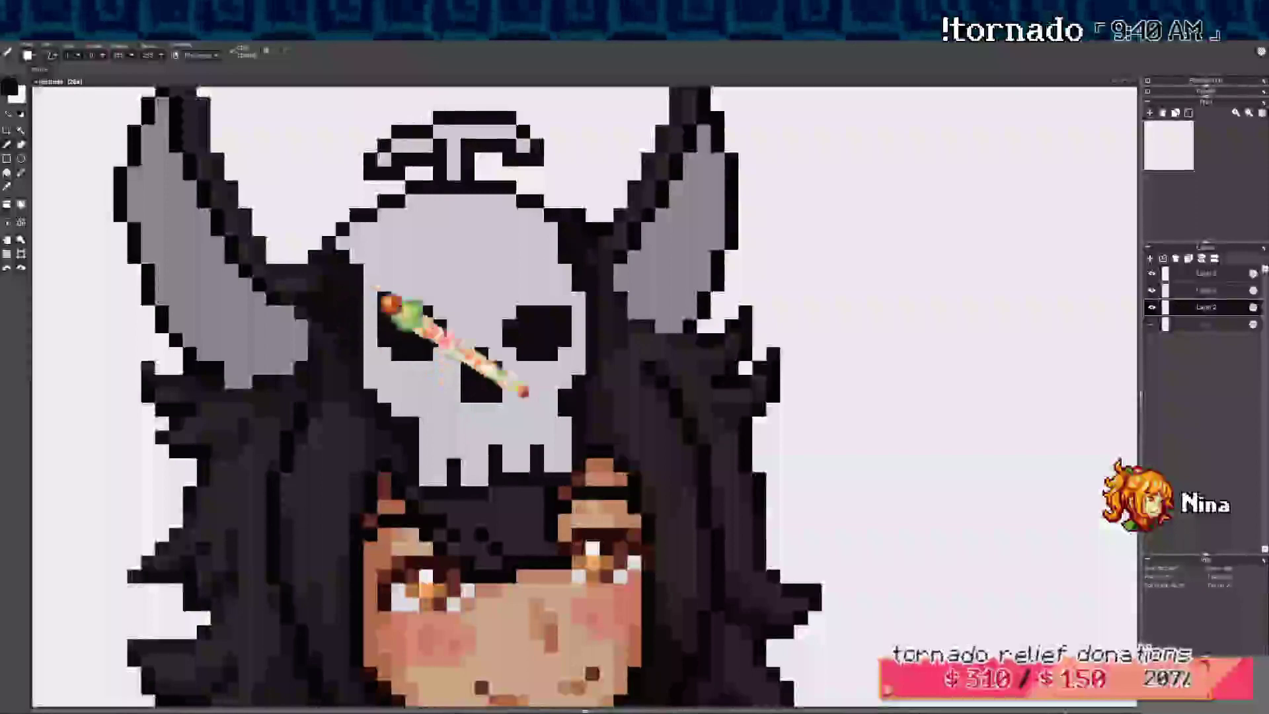
pyautogui.scroll(-3, 392, 304)
pyautogui.scroll(3, 424, 316)
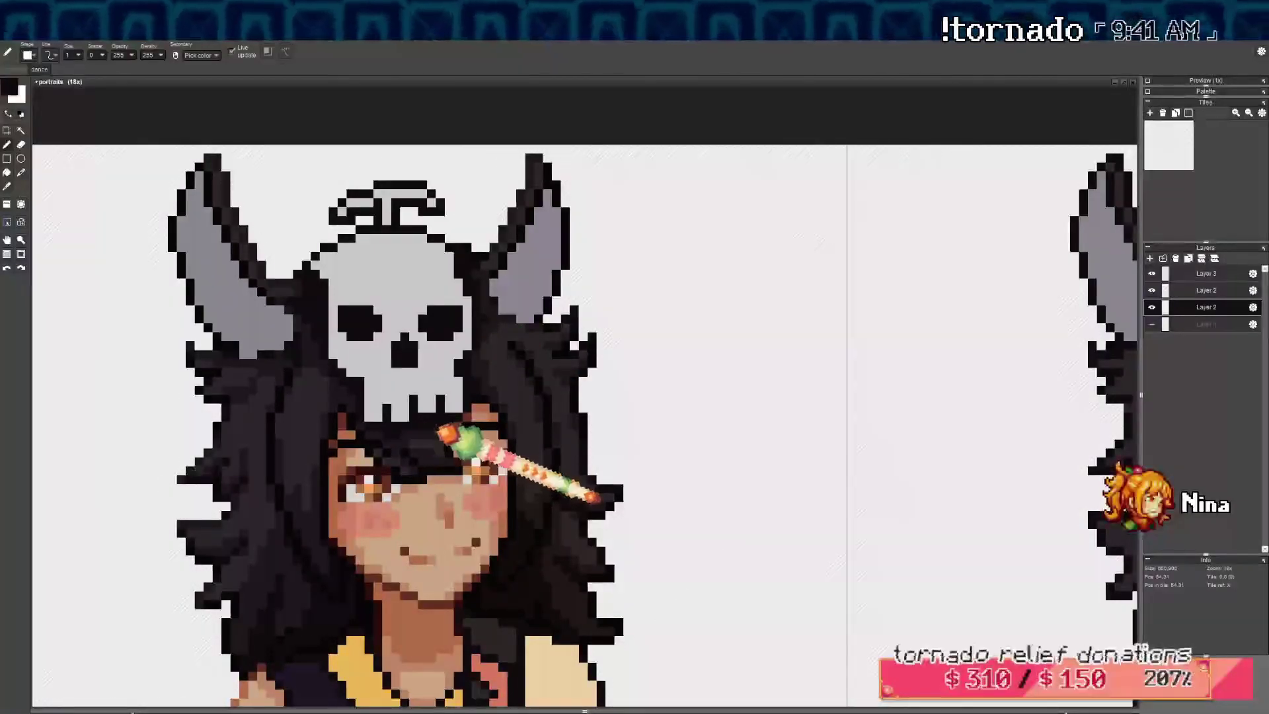
pyautogui.scroll(-1, 437, 425)
pyautogui.scroll(2, 445, 441)
pyautogui.scroll(-2, 419, 355)
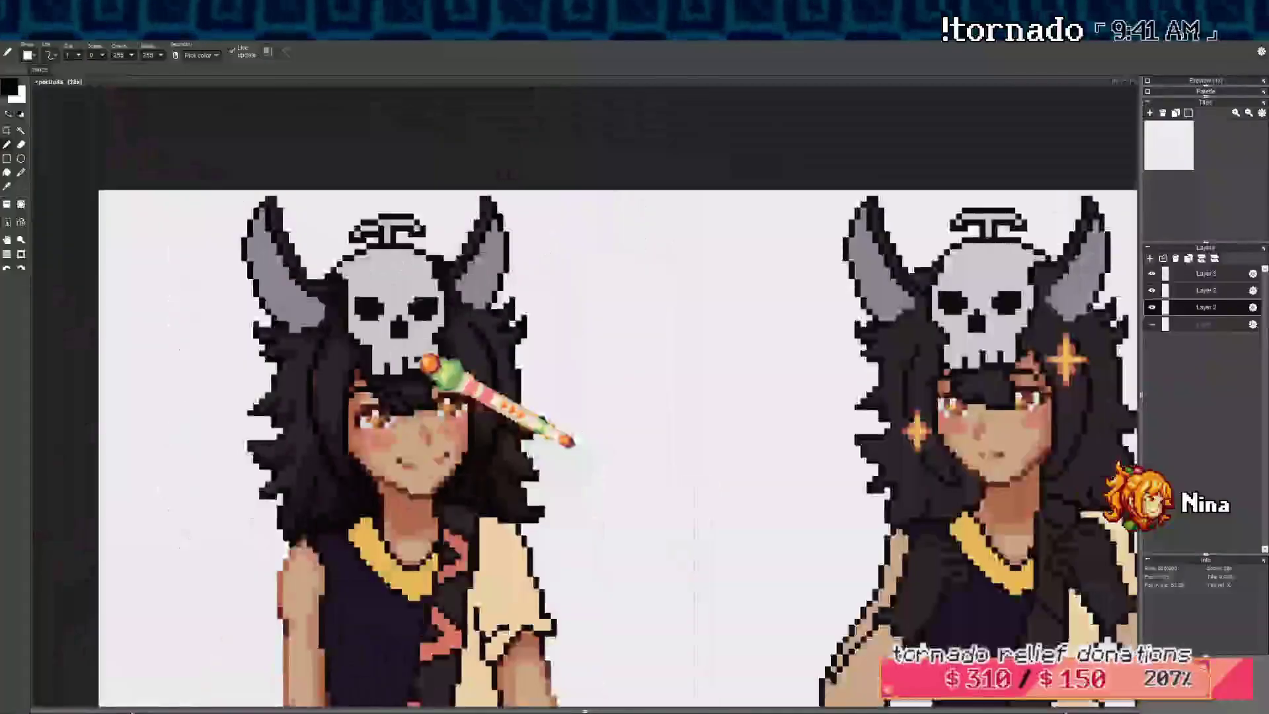
# Refine the strand shading in the fringe between the eyes with the pen, checking it against the whole head
pyautogui.scroll(-1, 463, 416)
pyautogui.scroll(3, 443, 396)
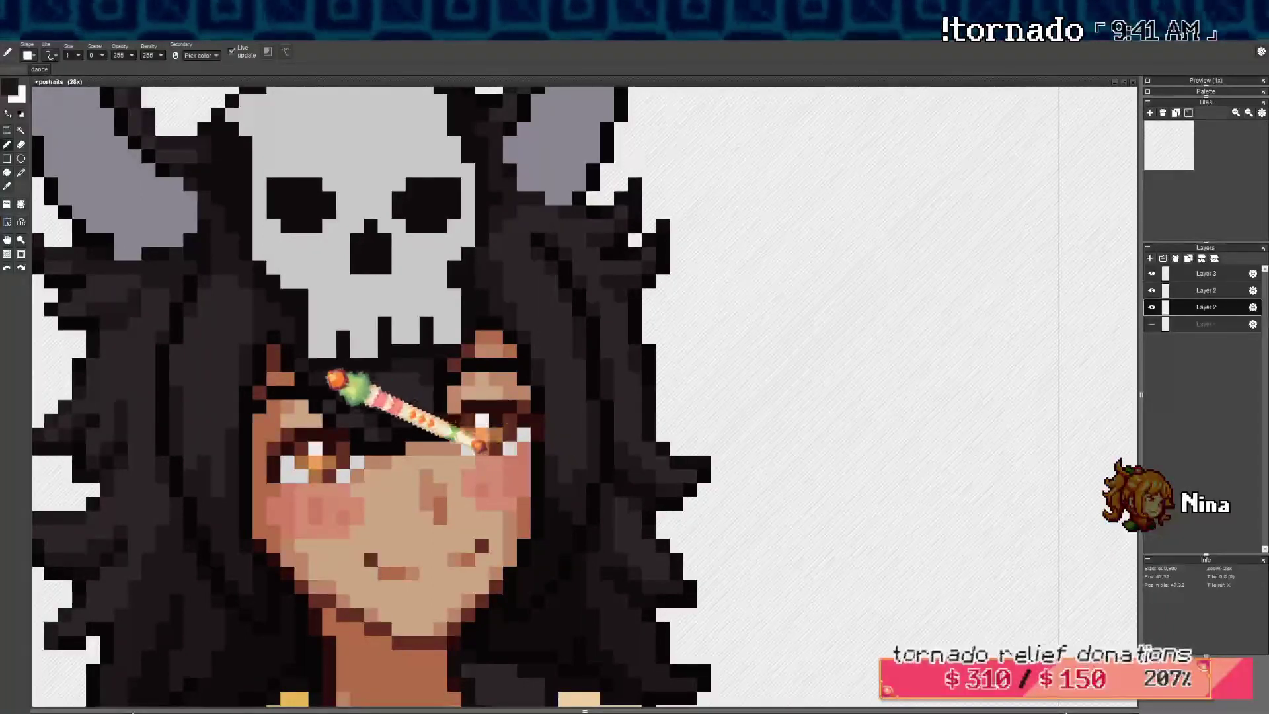
pyautogui.scroll(-2, 486, 452)
pyautogui.scroll(3, 496, 456)
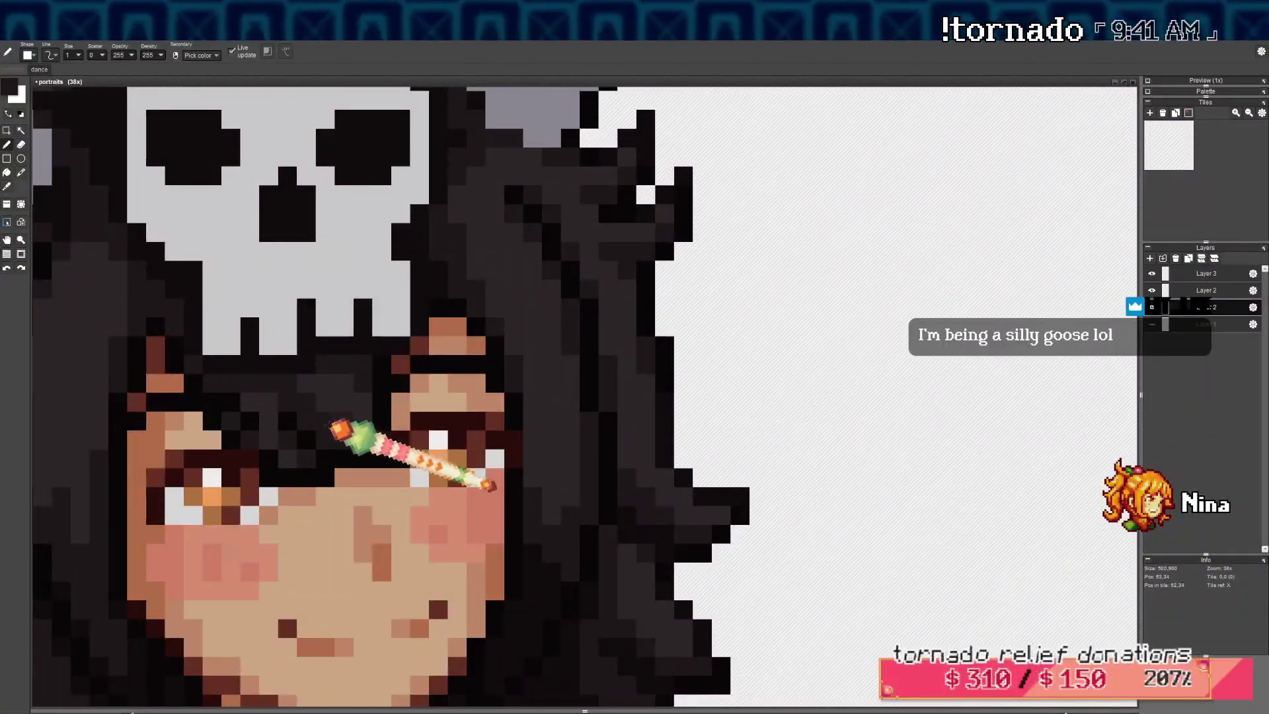
pyautogui.scroll(-4, 489, 486)
pyautogui.scroll(3, 416, 430)
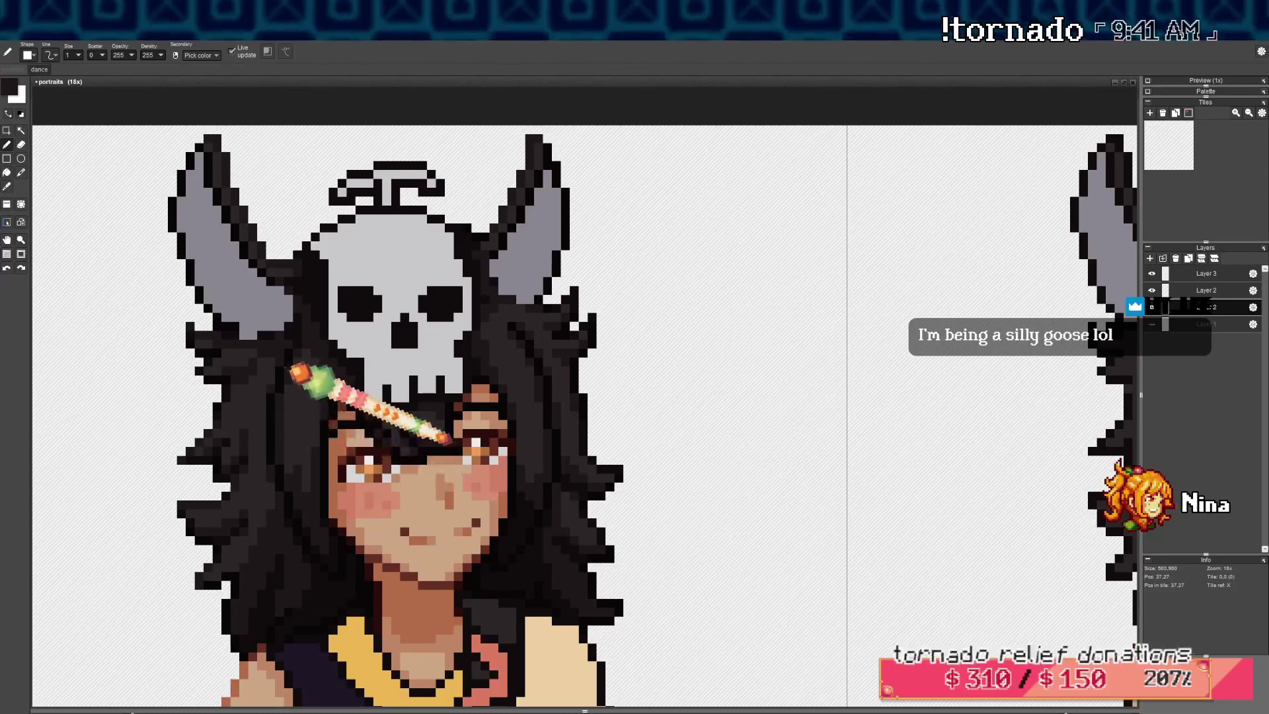
# Touch up the dark shadow pixels in the hair on both sides of the skull and below the horns
pyautogui.scroll(2, 299, 372)
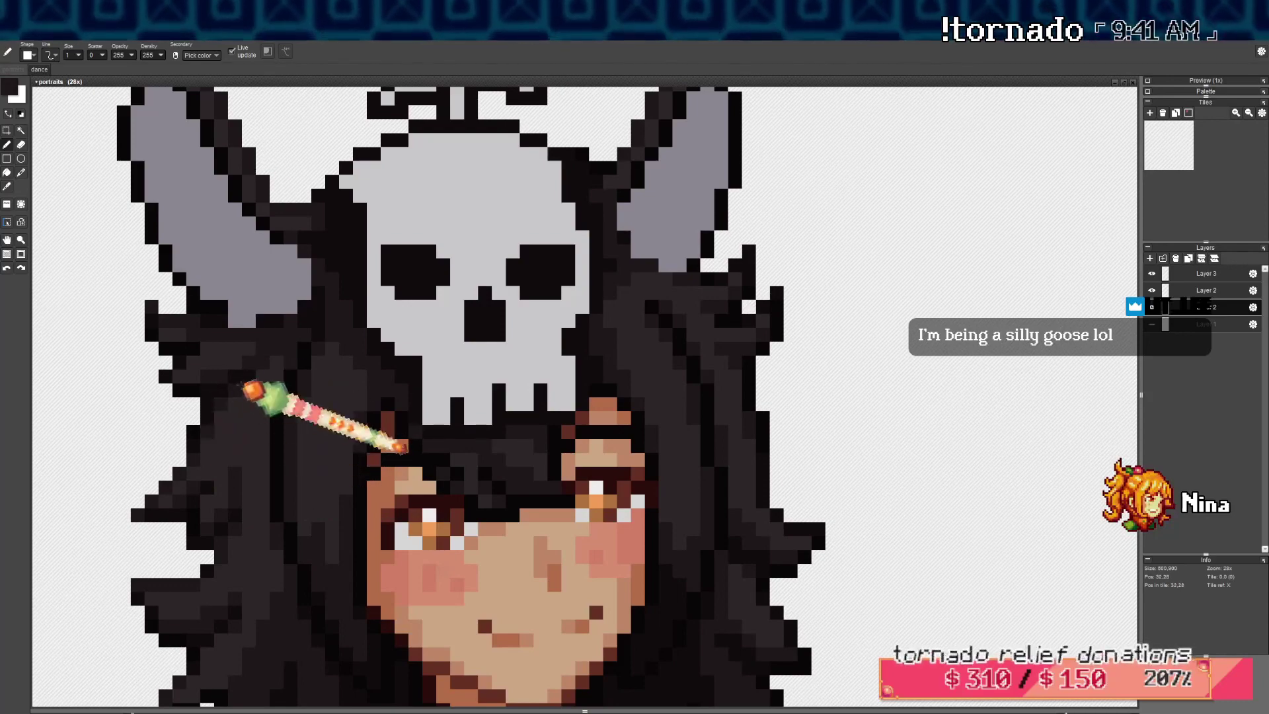
pyautogui.scroll(-2, 292, 368)
pyautogui.scroll(3, 370, 370)
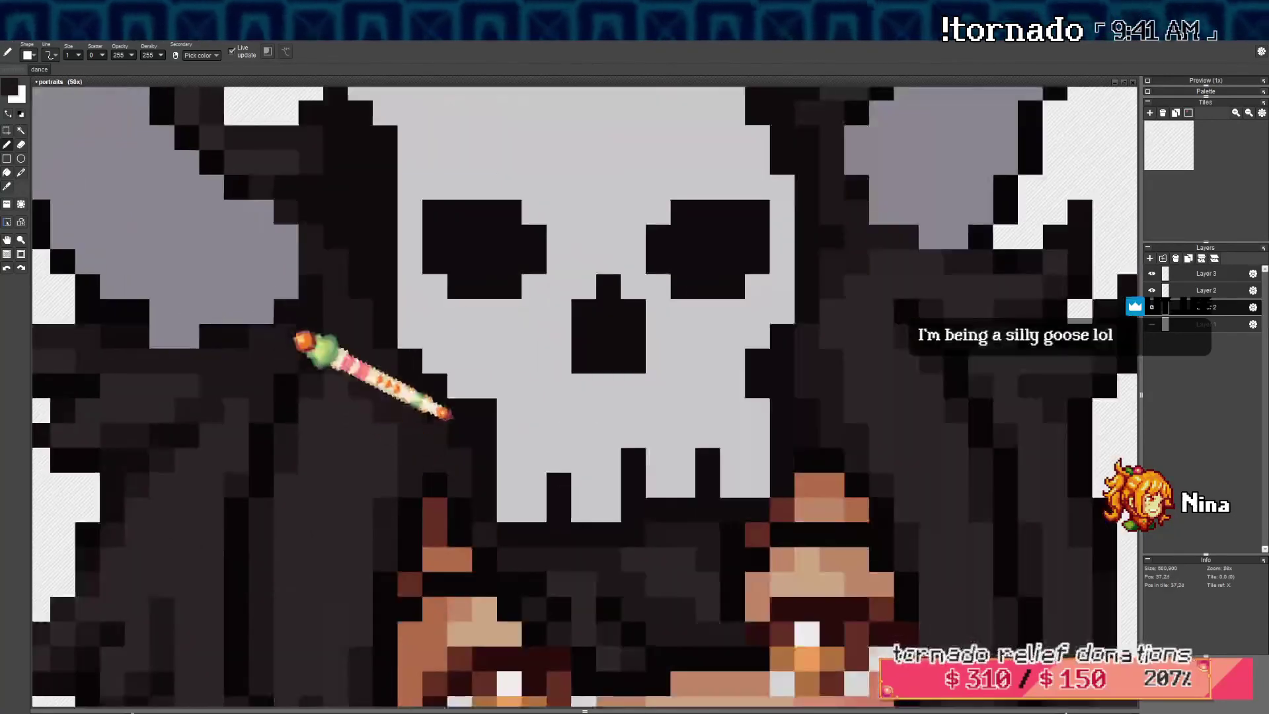
pyautogui.scroll(-3, 296, 368)
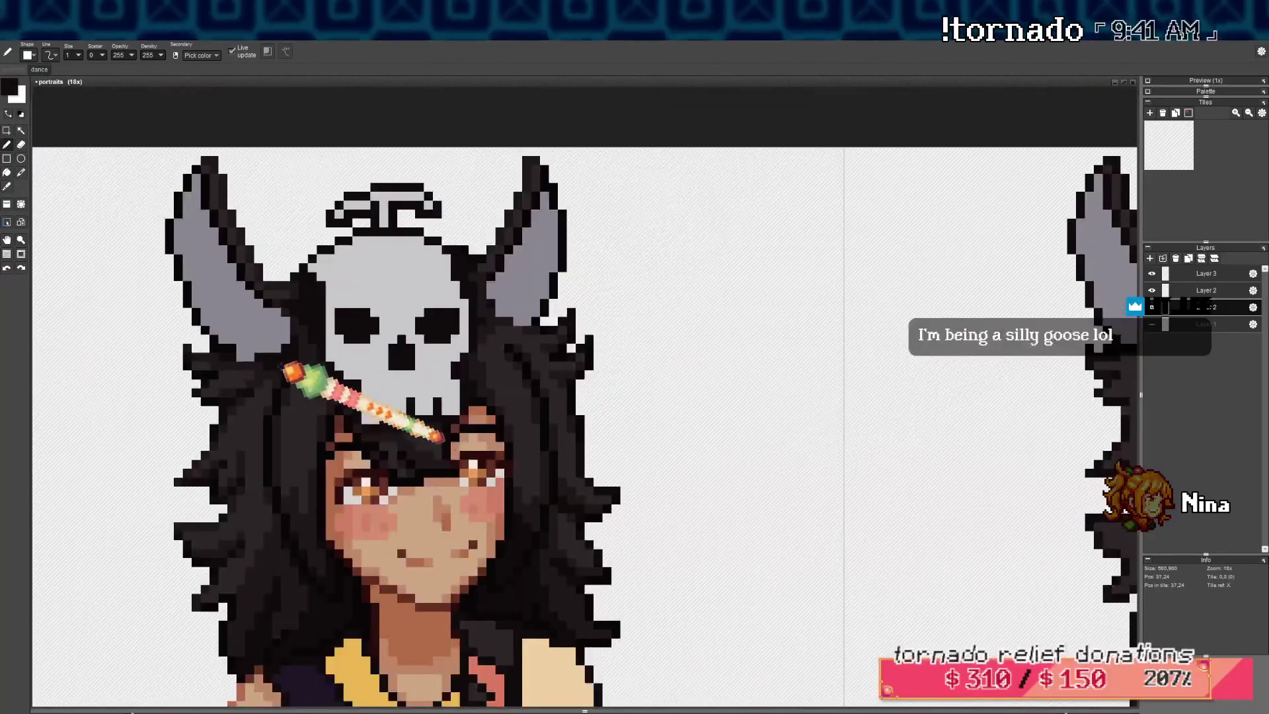
pyautogui.scroll(-2, 357, 353)
pyautogui.scroll(4, 410, 357)
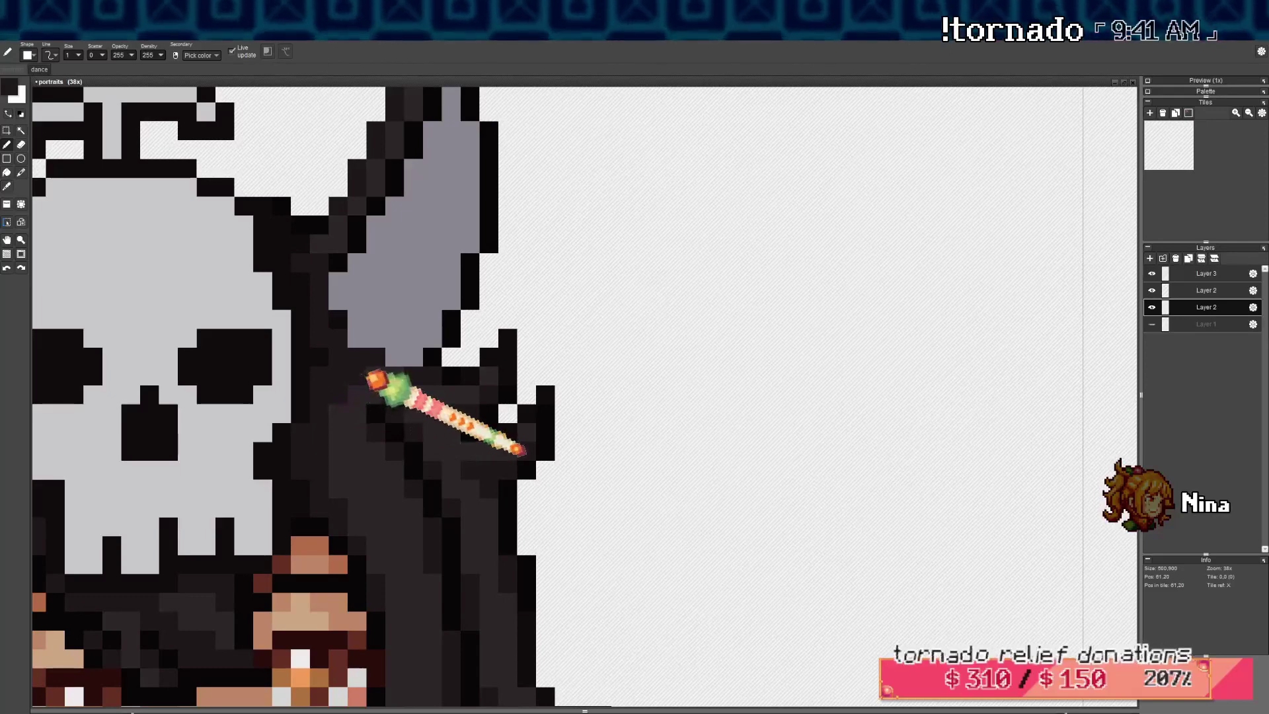
pyautogui.moveTo(223, 382); pyautogui.dragTo(508, 387)
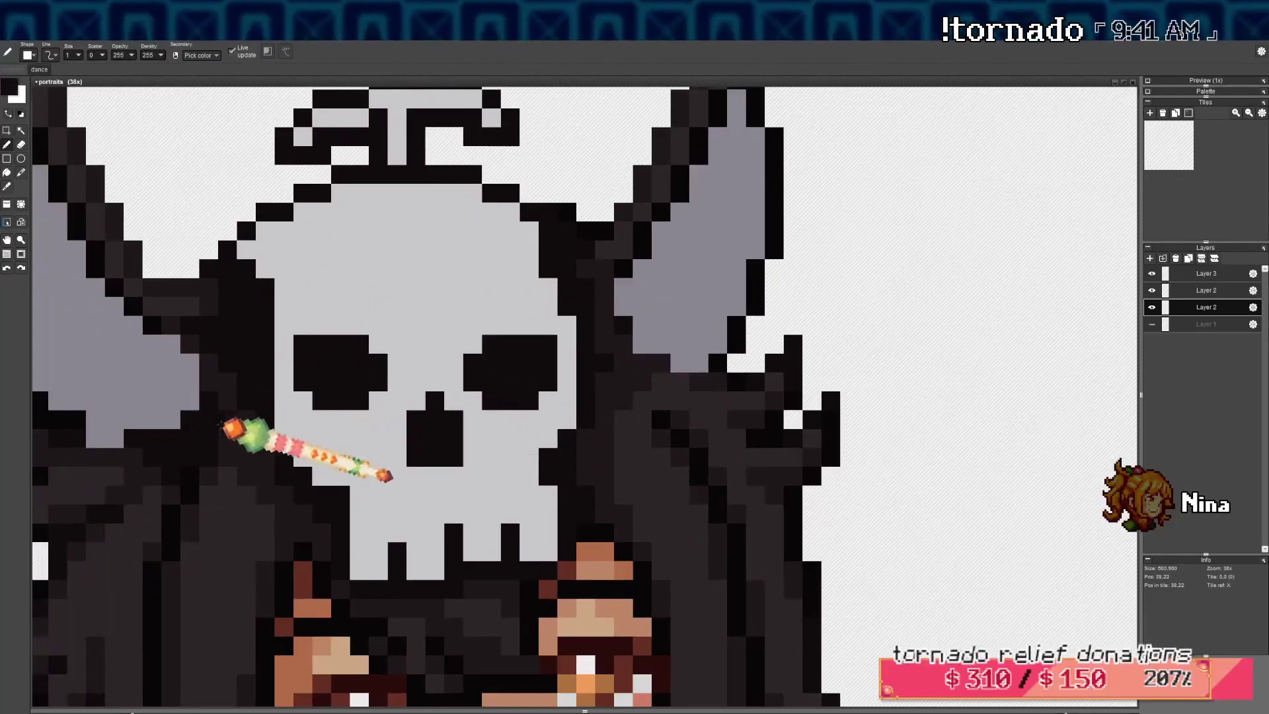
pyautogui.moveTo(611, 352); pyautogui.dragTo(554, 368)
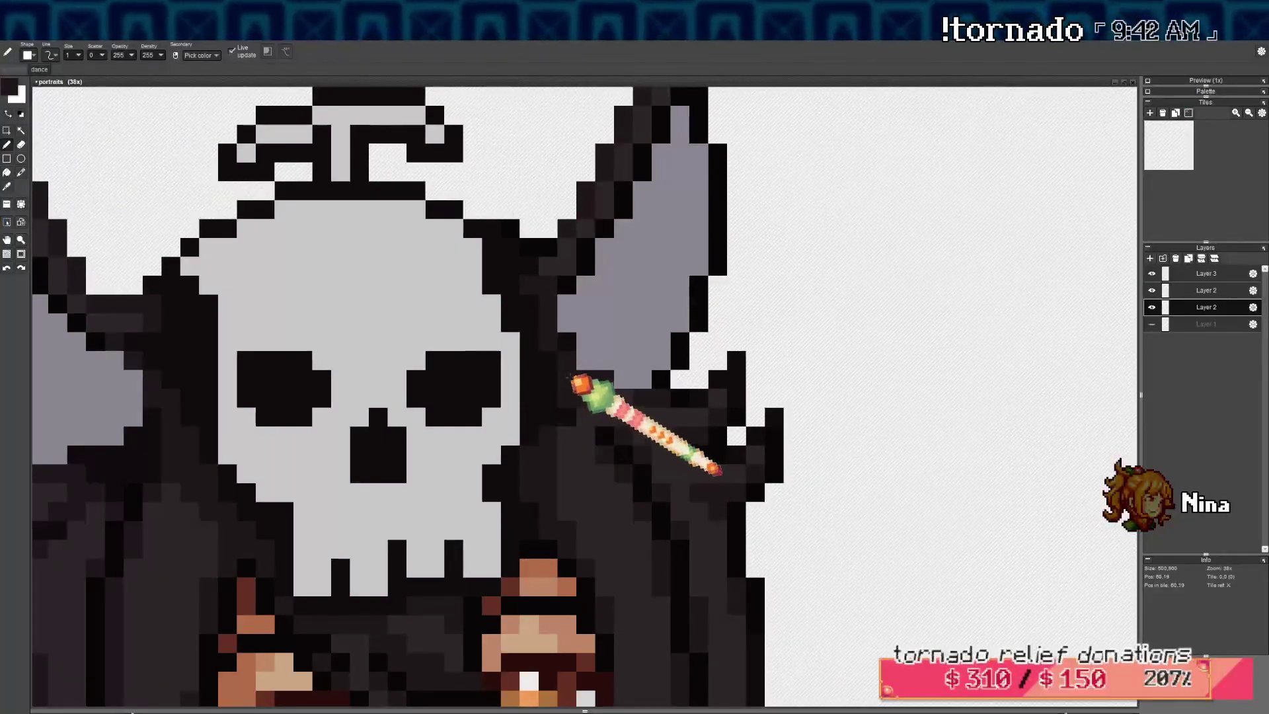
# Compare the portraits at sheet size, refine the outer hair locks on both sides of the face, and undo the last stroke
pyautogui.scroll(-5, 582, 423)
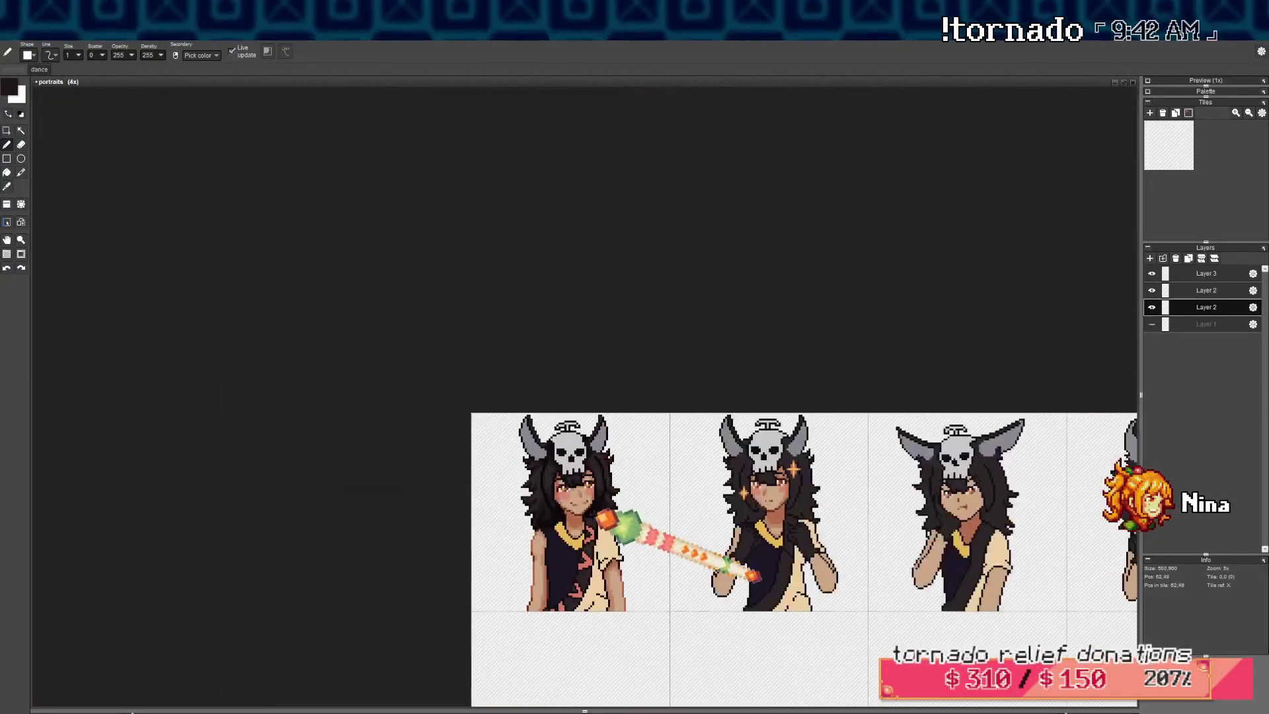
pyautogui.scroll(-2, 581, 423)
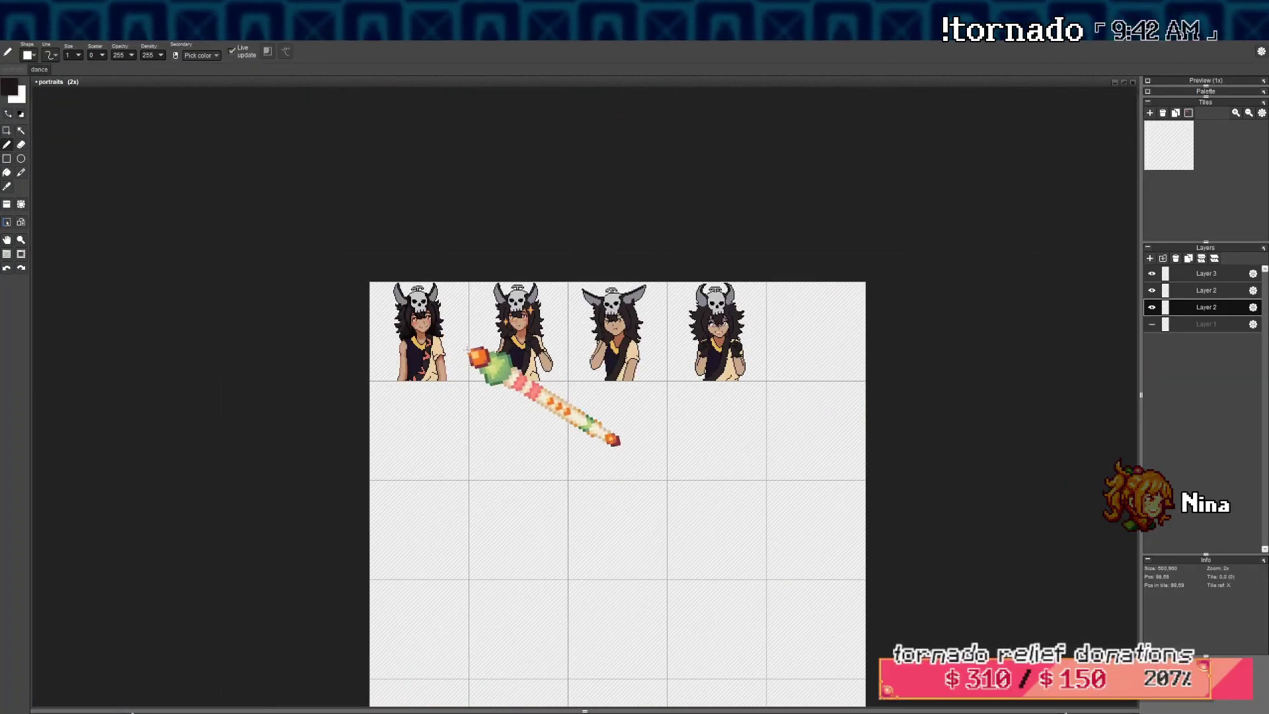
pyautogui.scroll(6, 467, 350)
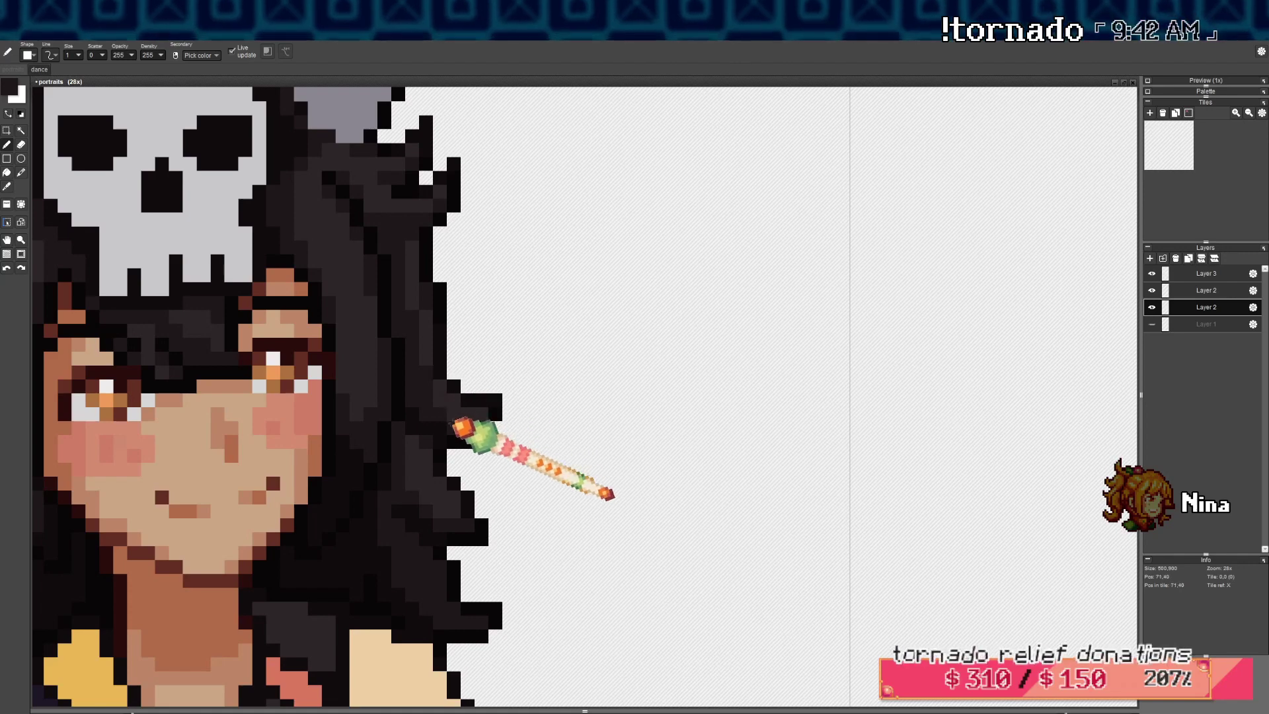
pyautogui.moveTo(475, 257); pyautogui.dragTo(594, 284)
pyautogui.moveTo(57, 357); pyautogui.dragTo(319, 356)
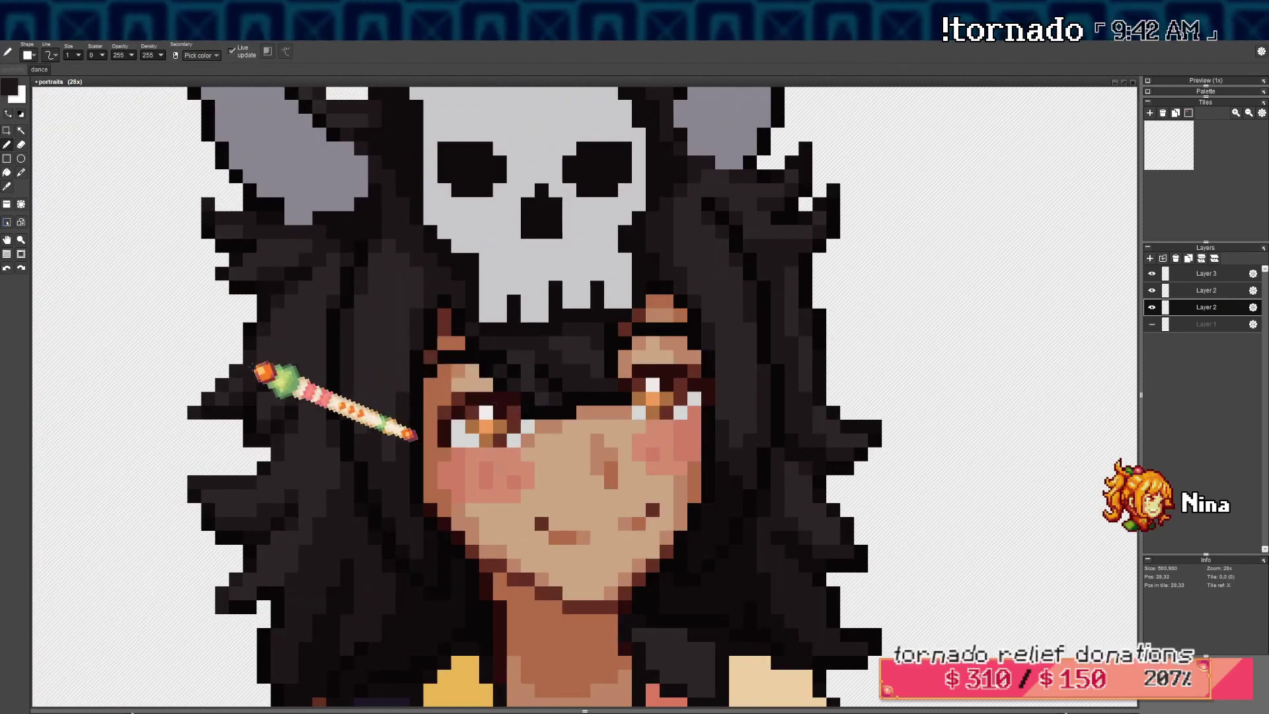
pyautogui.moveTo(923, 460); pyautogui.dragTo(593, 483)
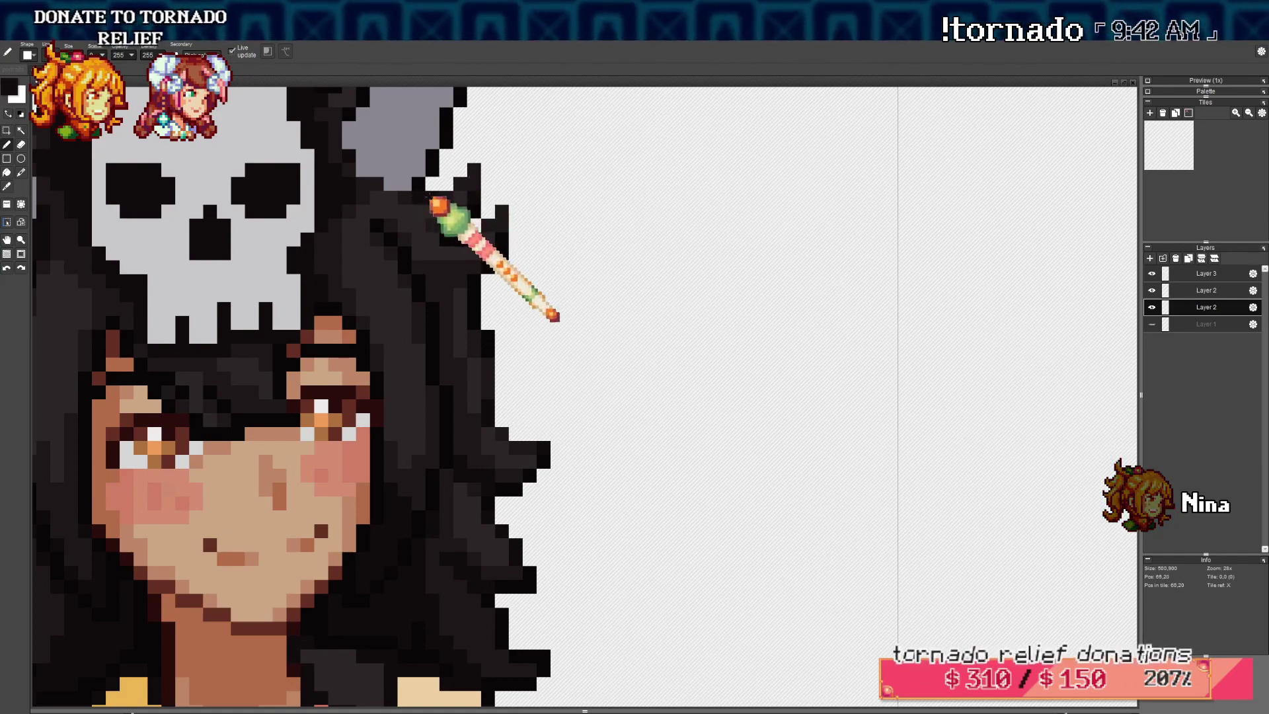
pyautogui.scroll(-5, 471, 194)
pyautogui.scroll(5, 518, 424)
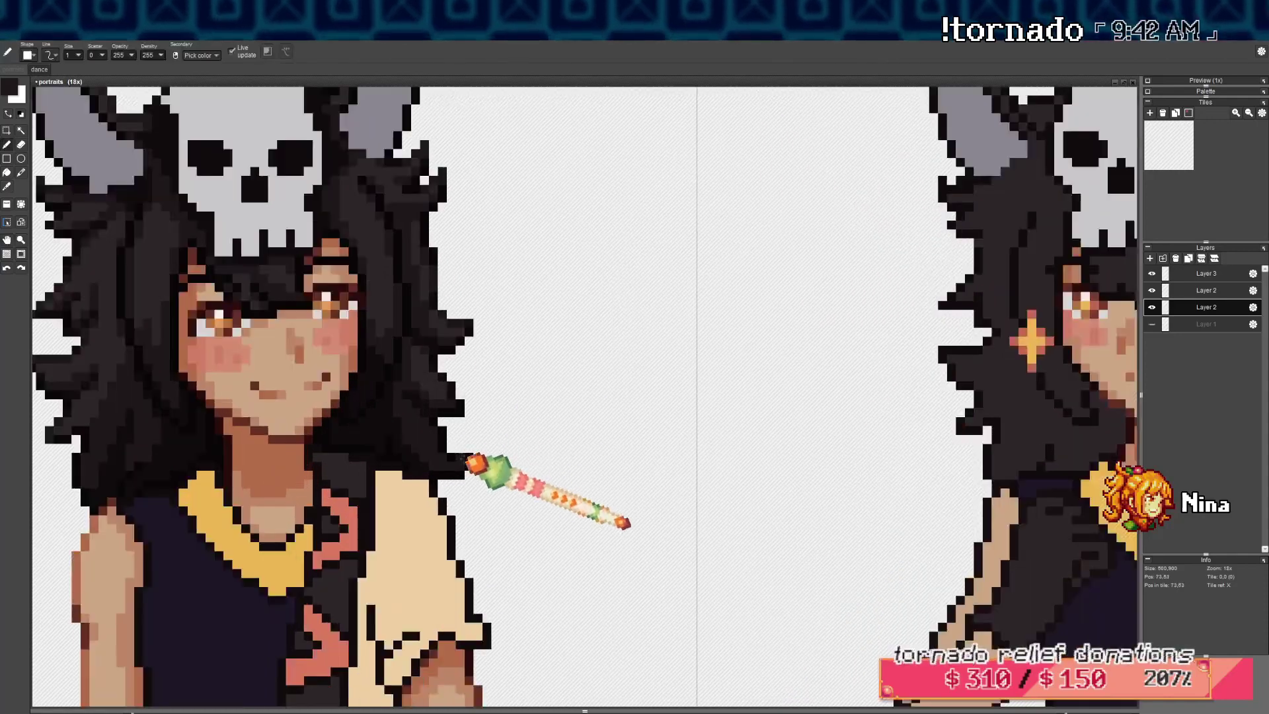
pyautogui.hotkey('ctrl', 'z')
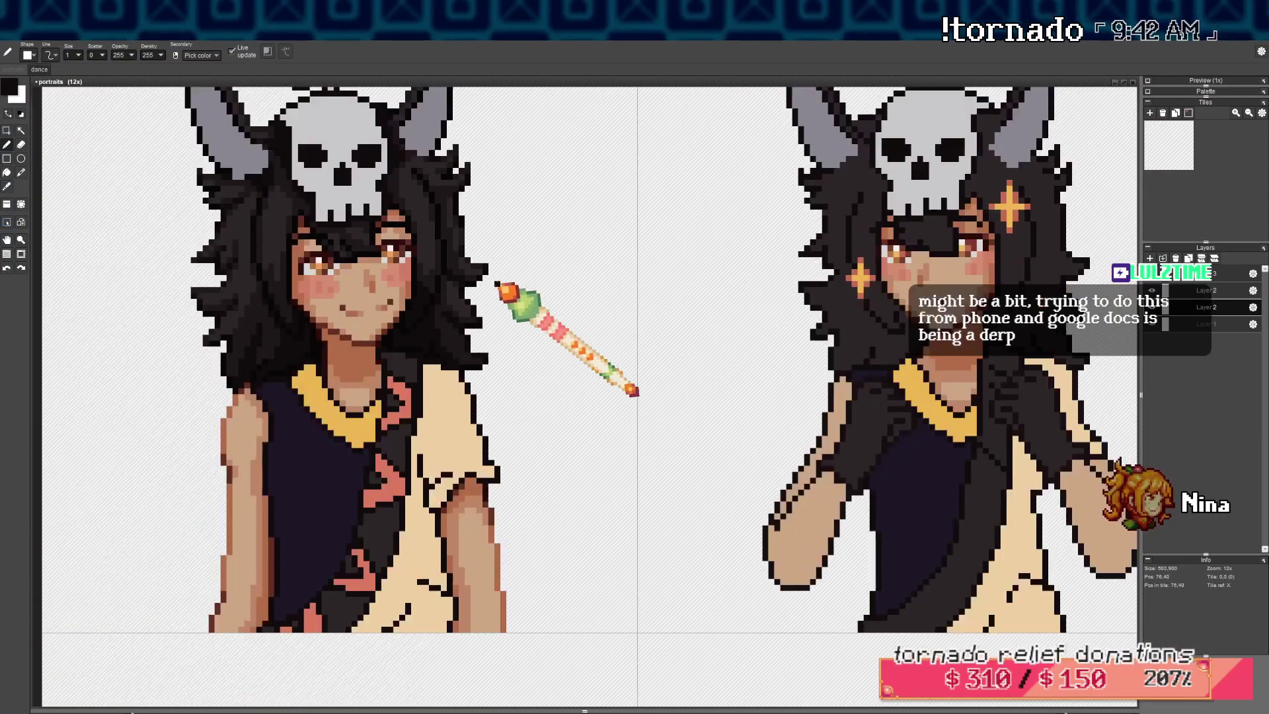
# Examine the hair shading around the face and skull both up close and at full portrait size
pyautogui.scroll(-5, 482, 265)
pyautogui.scroll(3, 446, 340)
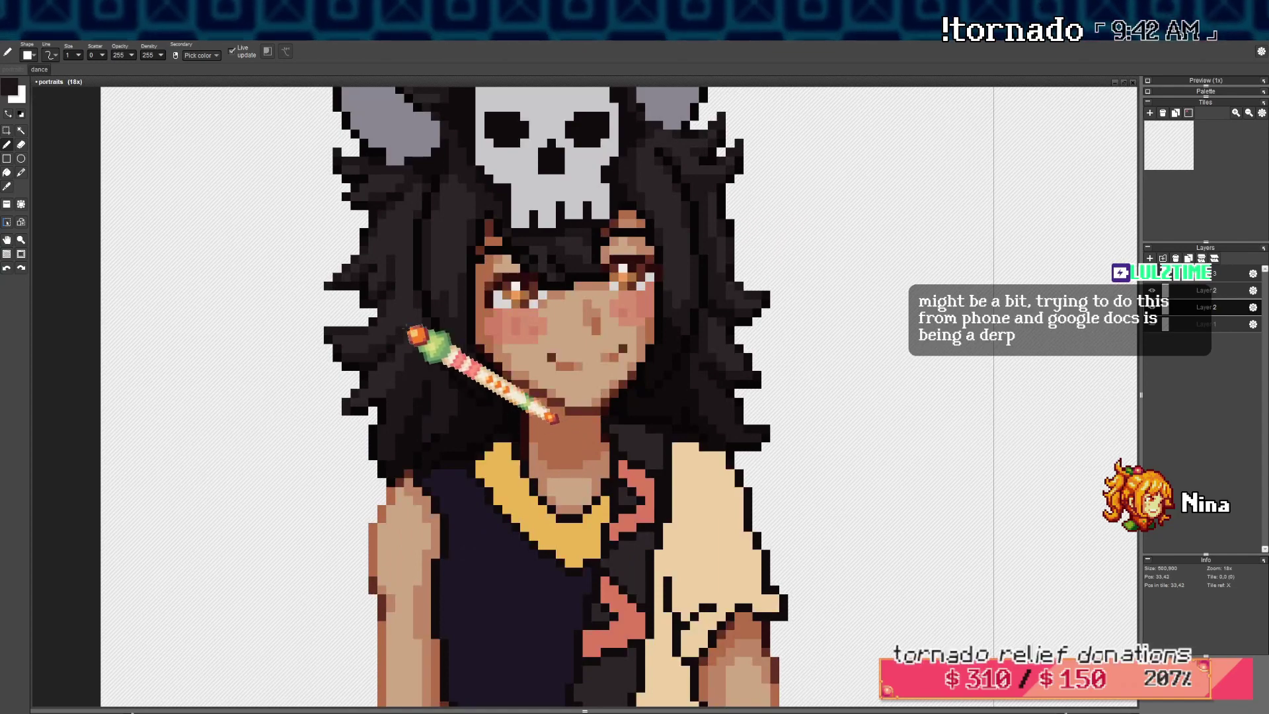
pyautogui.moveTo(407, 201); pyautogui.dragTo(406, 265)
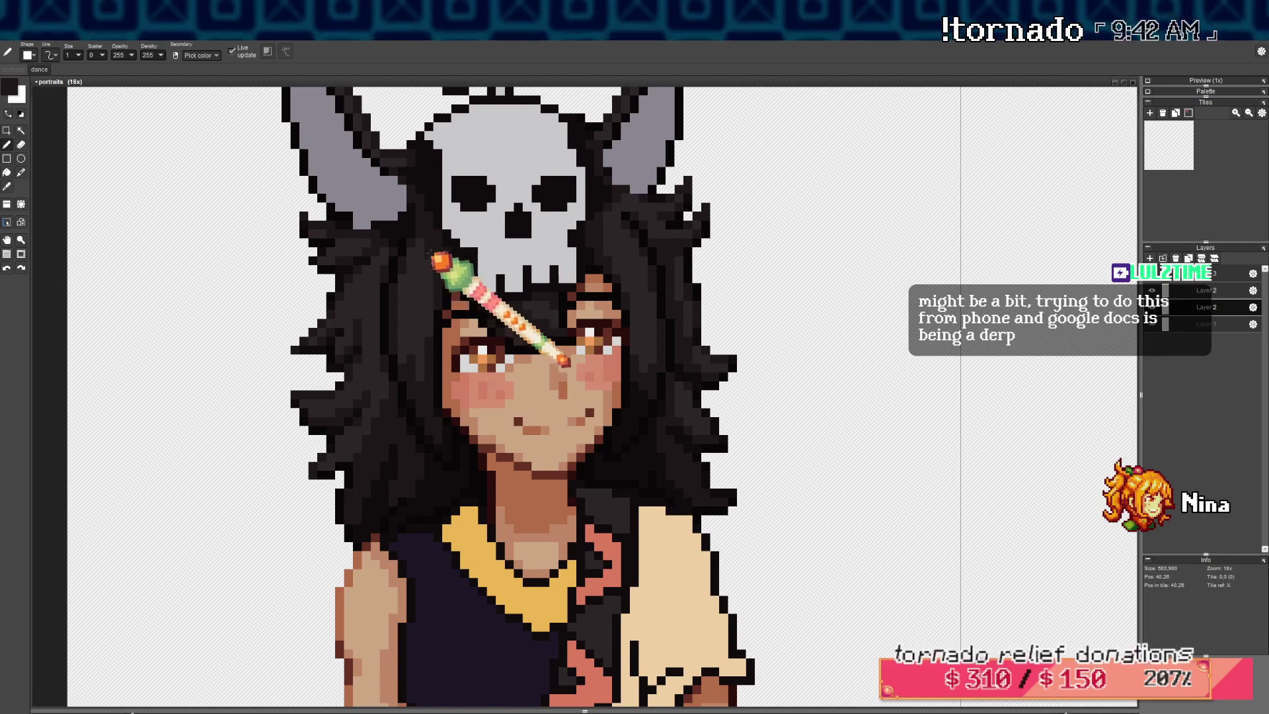
pyautogui.scroll(-2, 493, 280)
pyautogui.moveTo(501, 310); pyautogui.dragTo(458, 303)
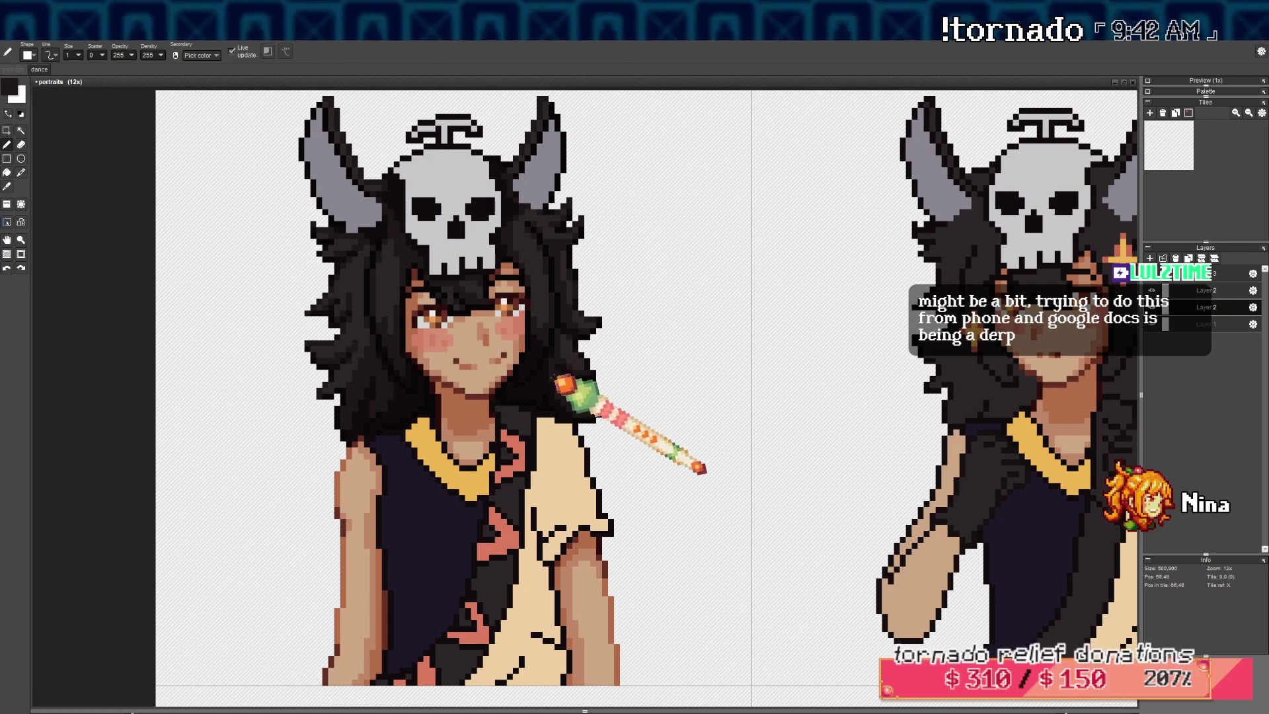
pyautogui.scroll(2, 565, 383)
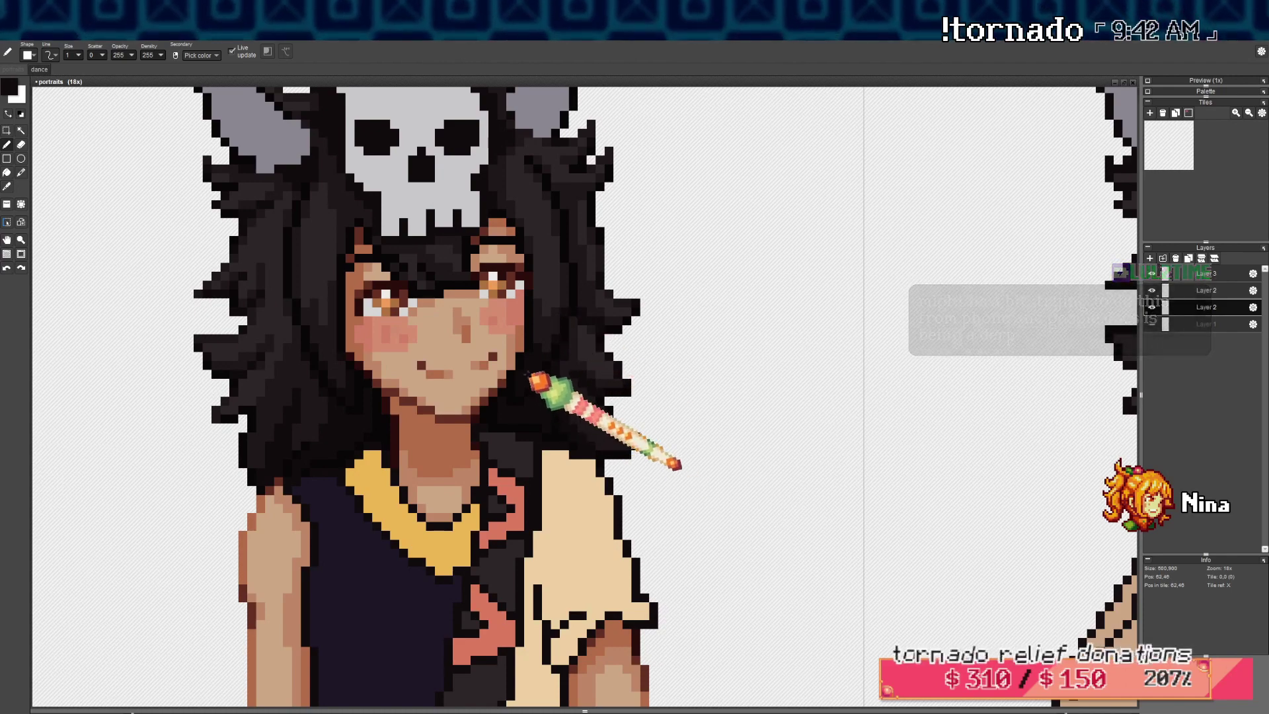
pyautogui.moveTo(461, 277); pyautogui.dragTo(476, 303)
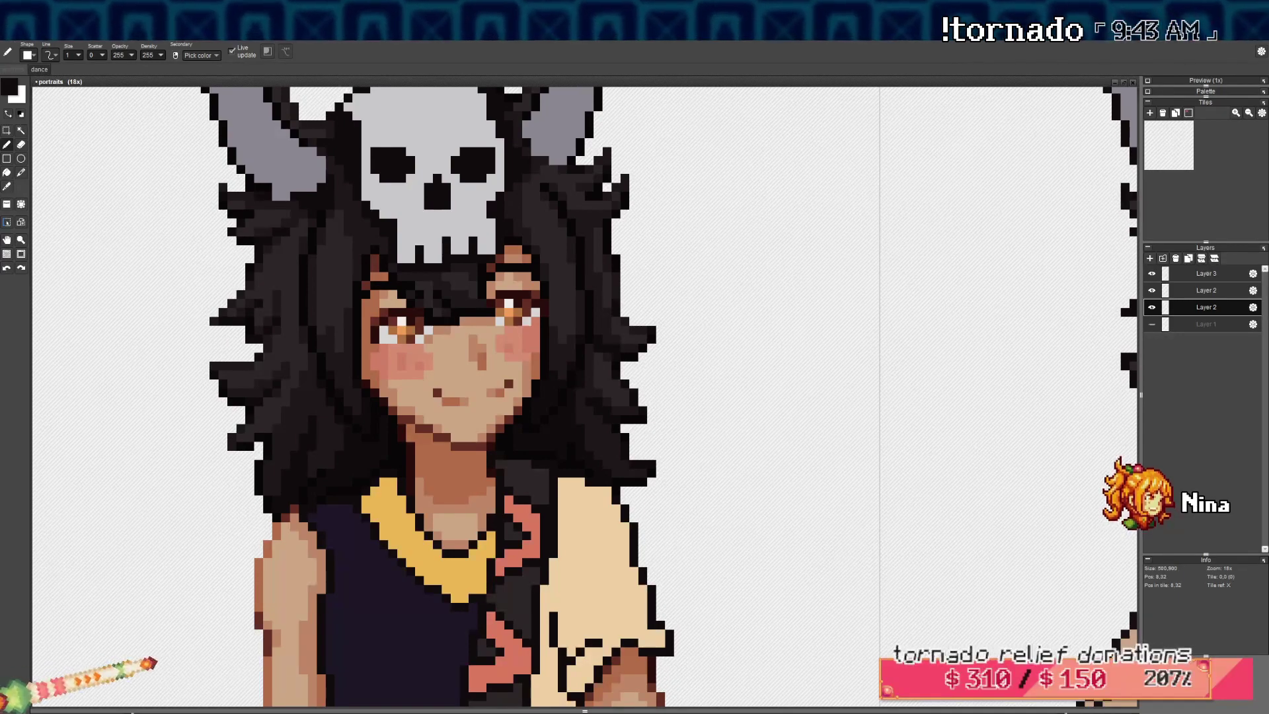
pyautogui.moveTo(469, 351); pyautogui.dragTo(473, 395)
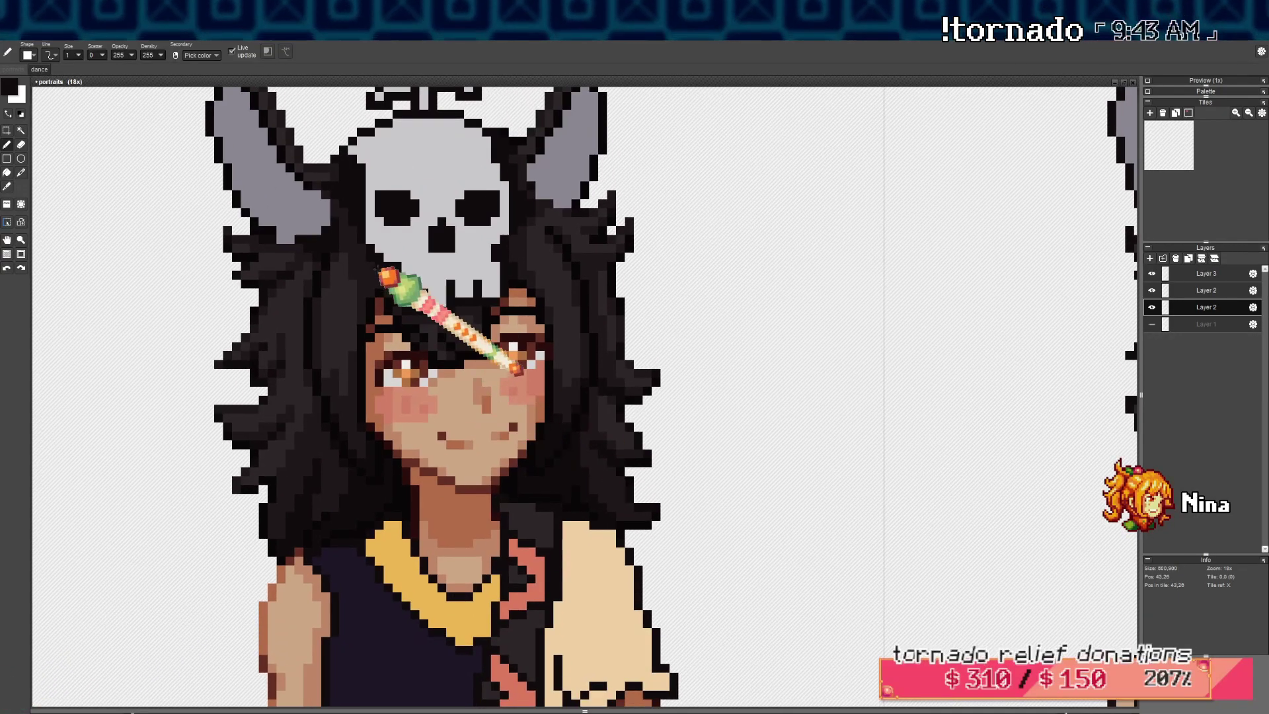
# Examine the first portrait's hair shading up close and at sheet size beside the other portraits
pyautogui.moveTo(484, 227); pyautogui.dragTo(469, 294)
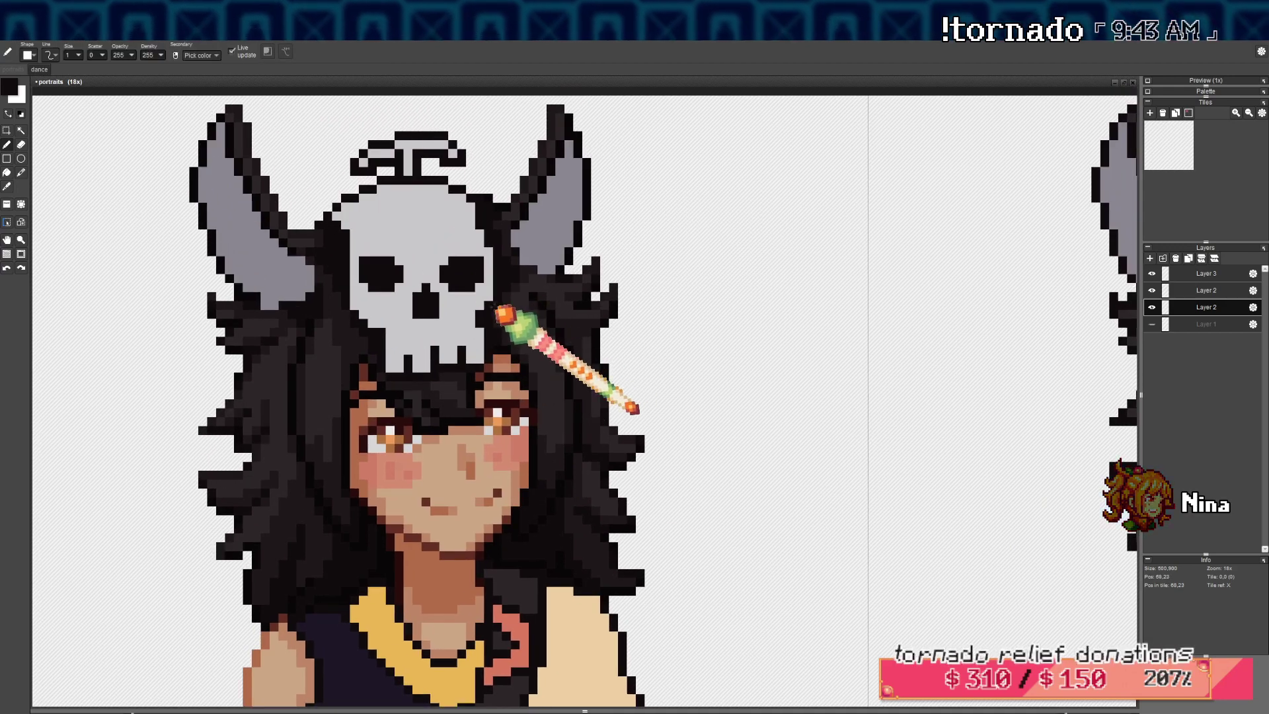
pyautogui.scroll(-2, 518, 278)
pyautogui.scroll(1, 496, 249)
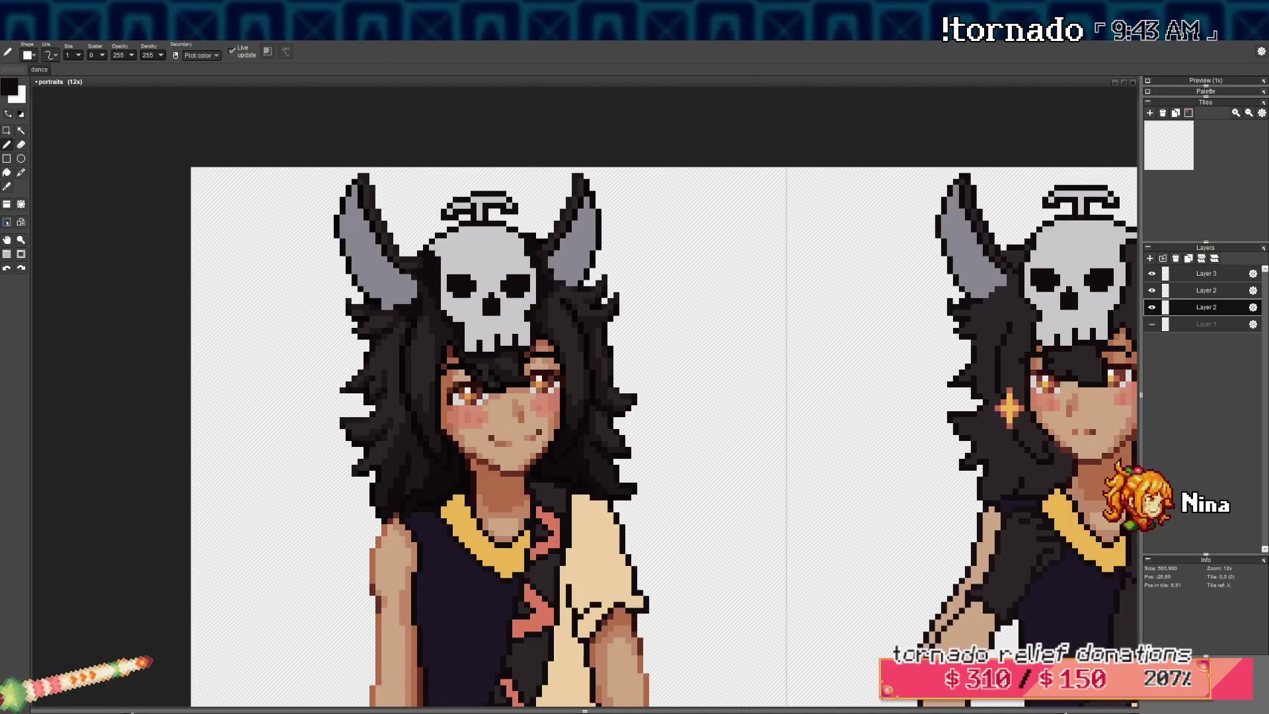
pyautogui.moveTo(450, 414); pyautogui.dragTo(444, 428)
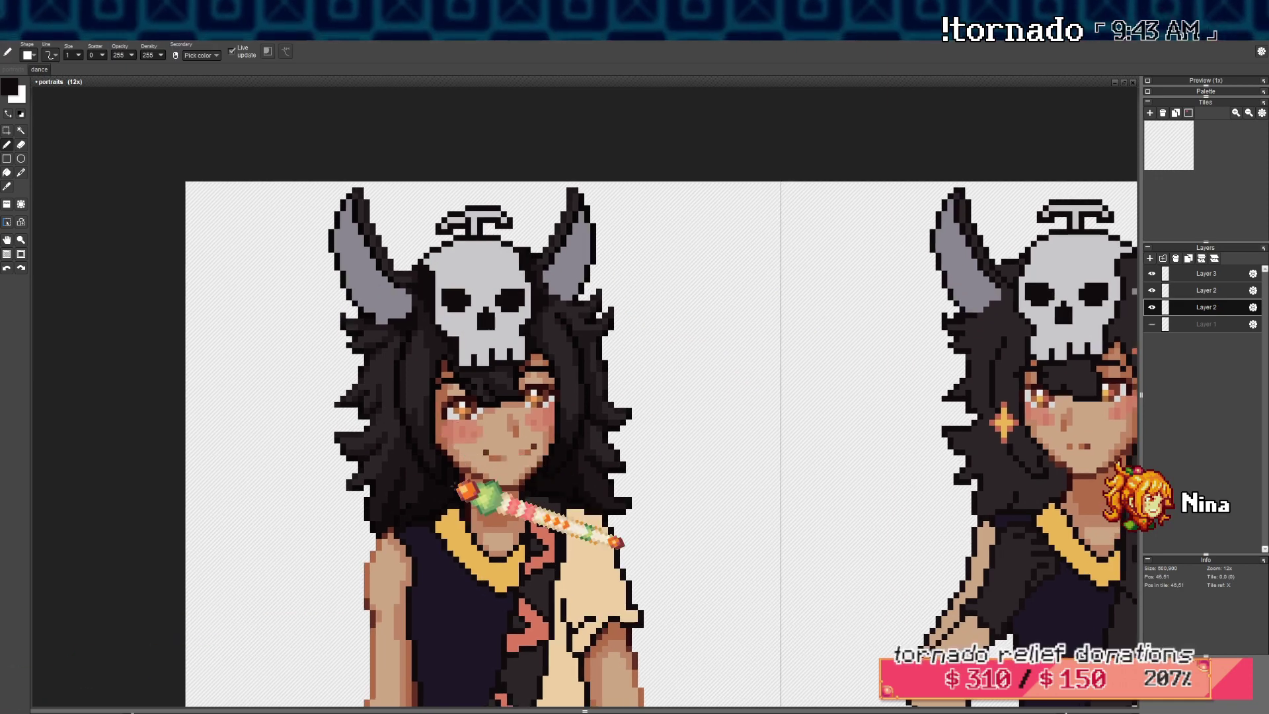
pyautogui.moveTo(454, 485); pyautogui.dragTo(451, 491)
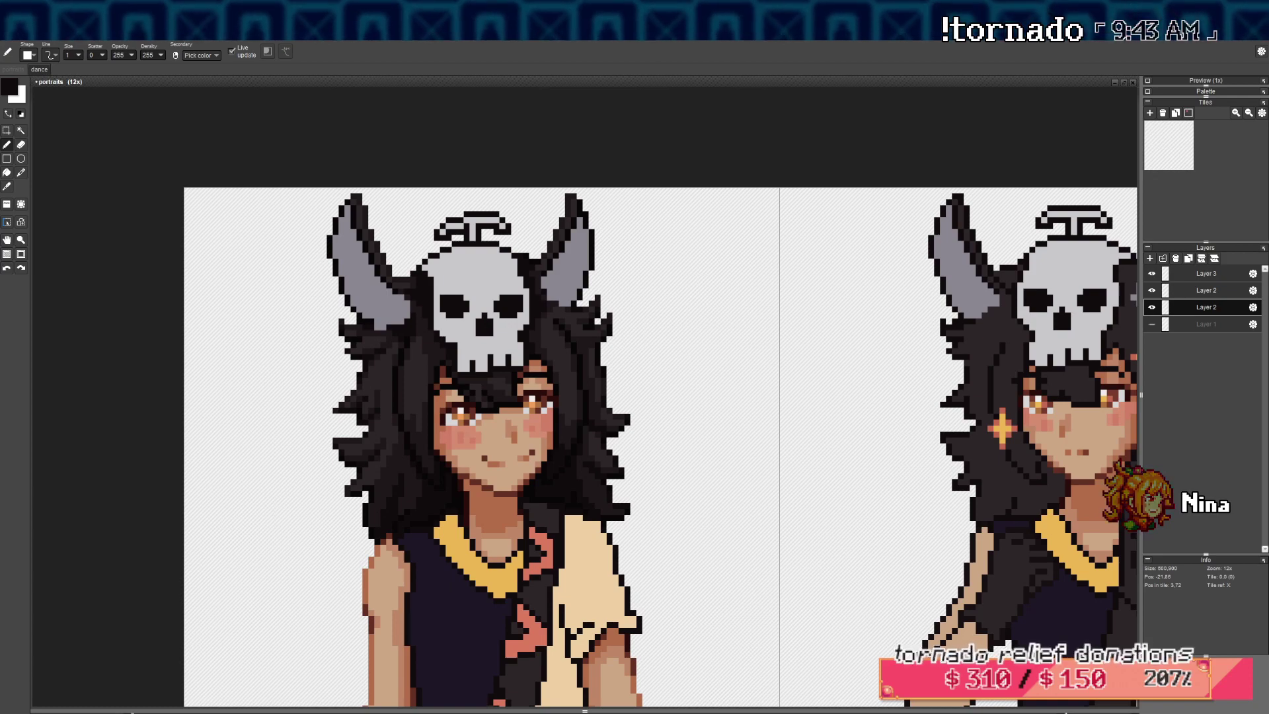
pyautogui.moveTo(436, 481); pyautogui.dragTo(404, 483)
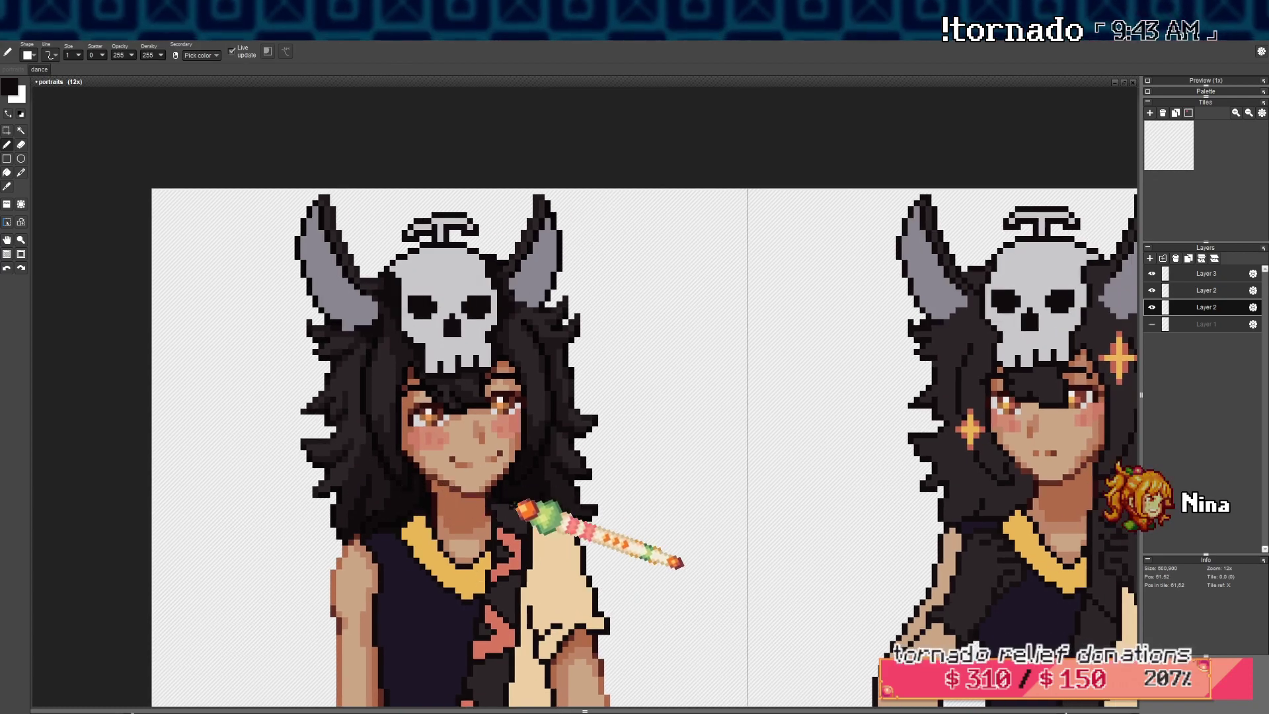
pyautogui.scroll(-1, 532, 505)
pyautogui.scroll(1, 481, 185)
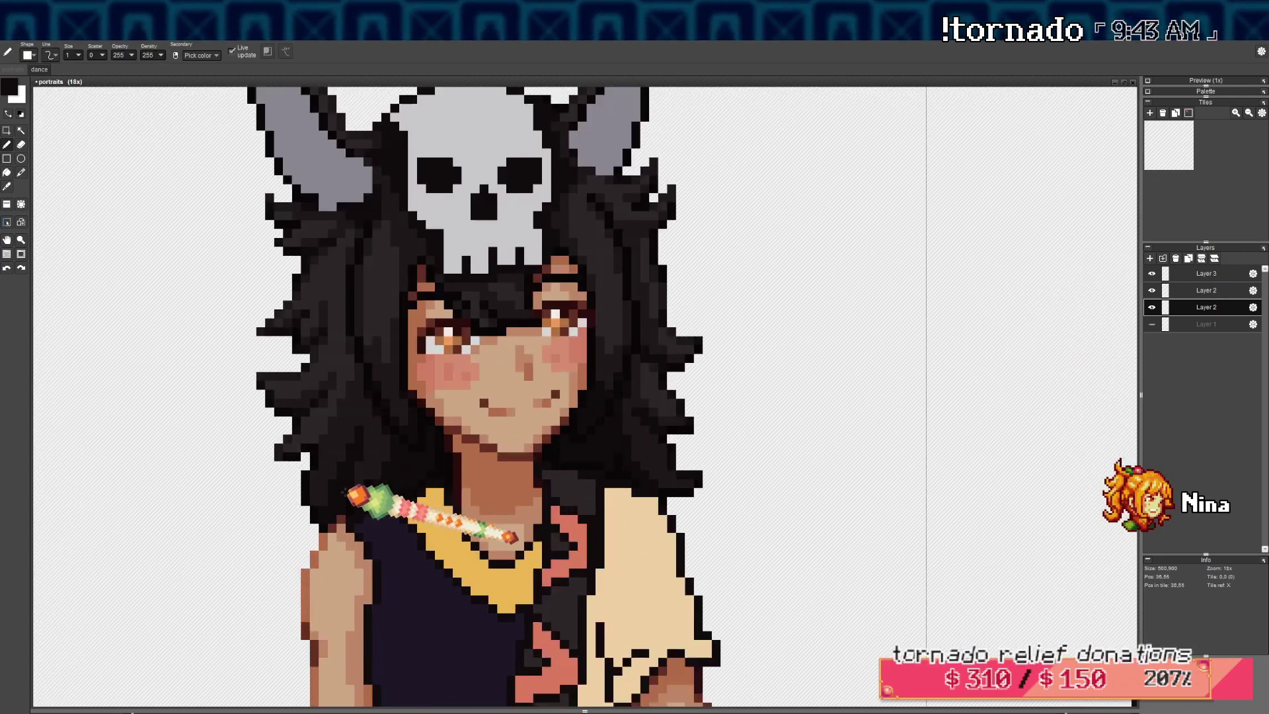
pyautogui.scroll(-5, 481, 185)
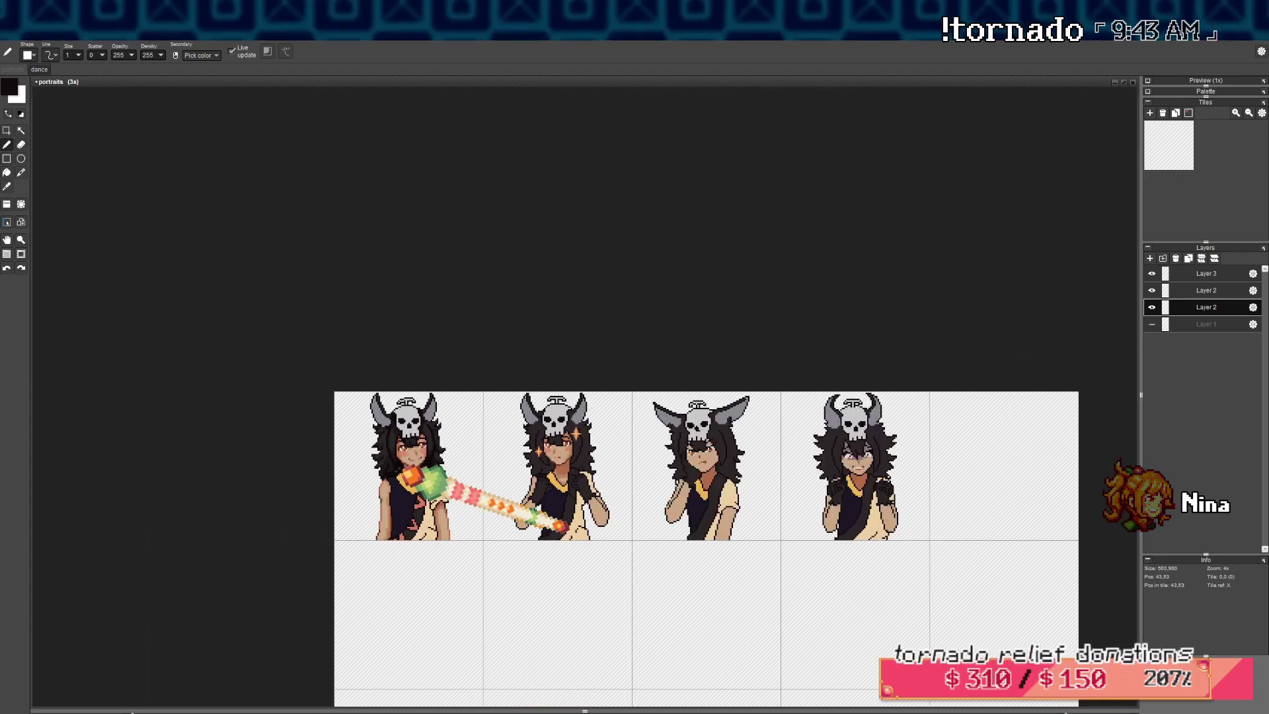
pyautogui.scroll(4, 437, 456)
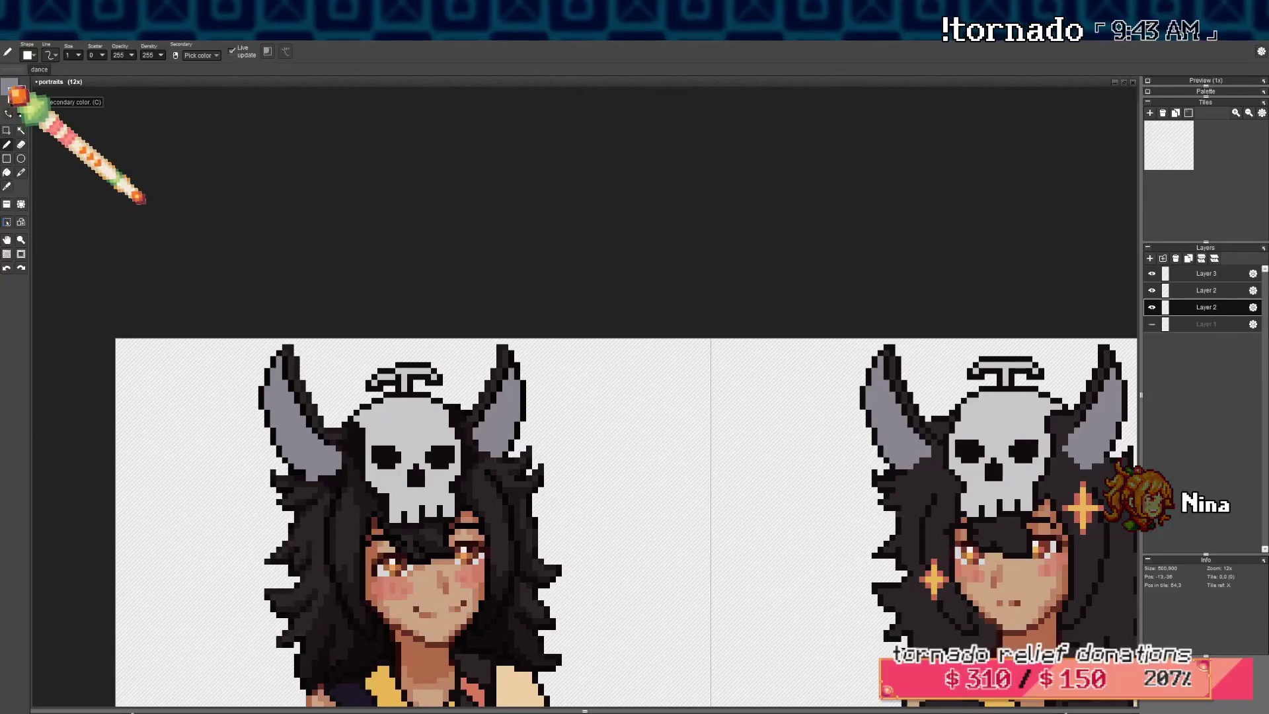
# Set the foreground colour to the muted purple-grey #878291 and centre the first portrait's head for drawing
pyautogui.click(10, 88)
pyautogui.click(60, 166)
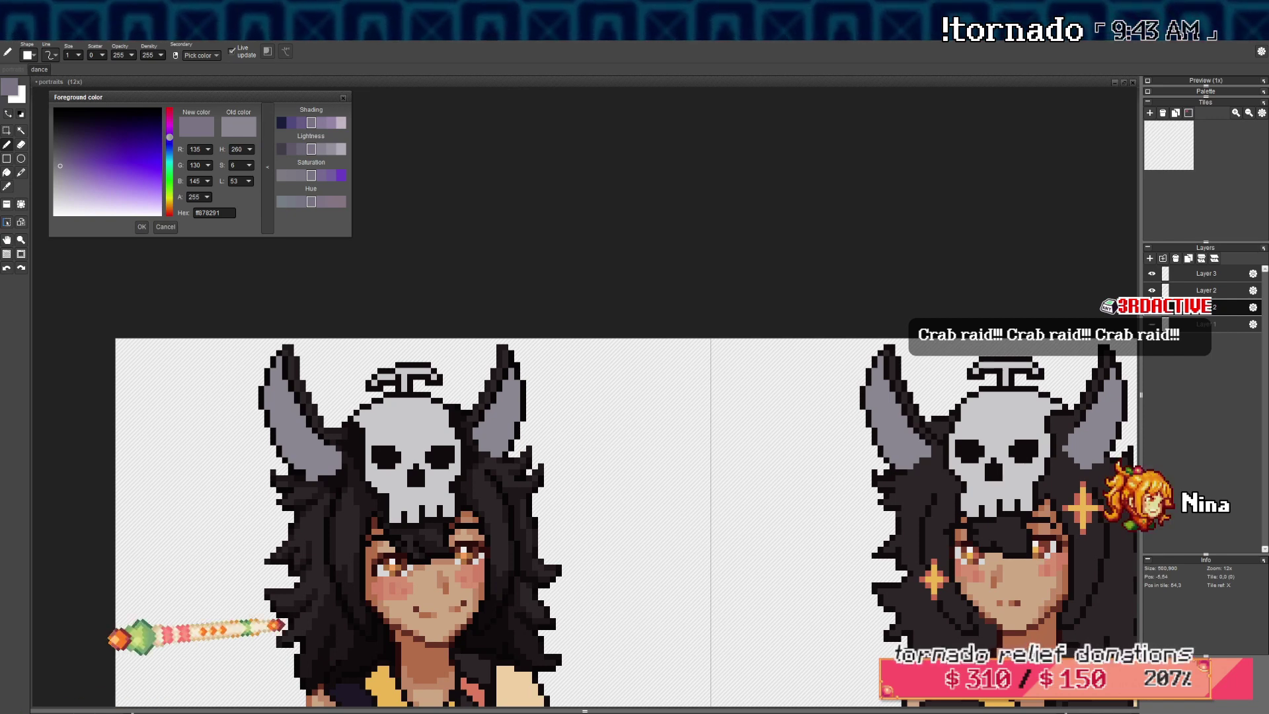
pyautogui.moveTo(380, 554); pyautogui.dragTo(384, 541)
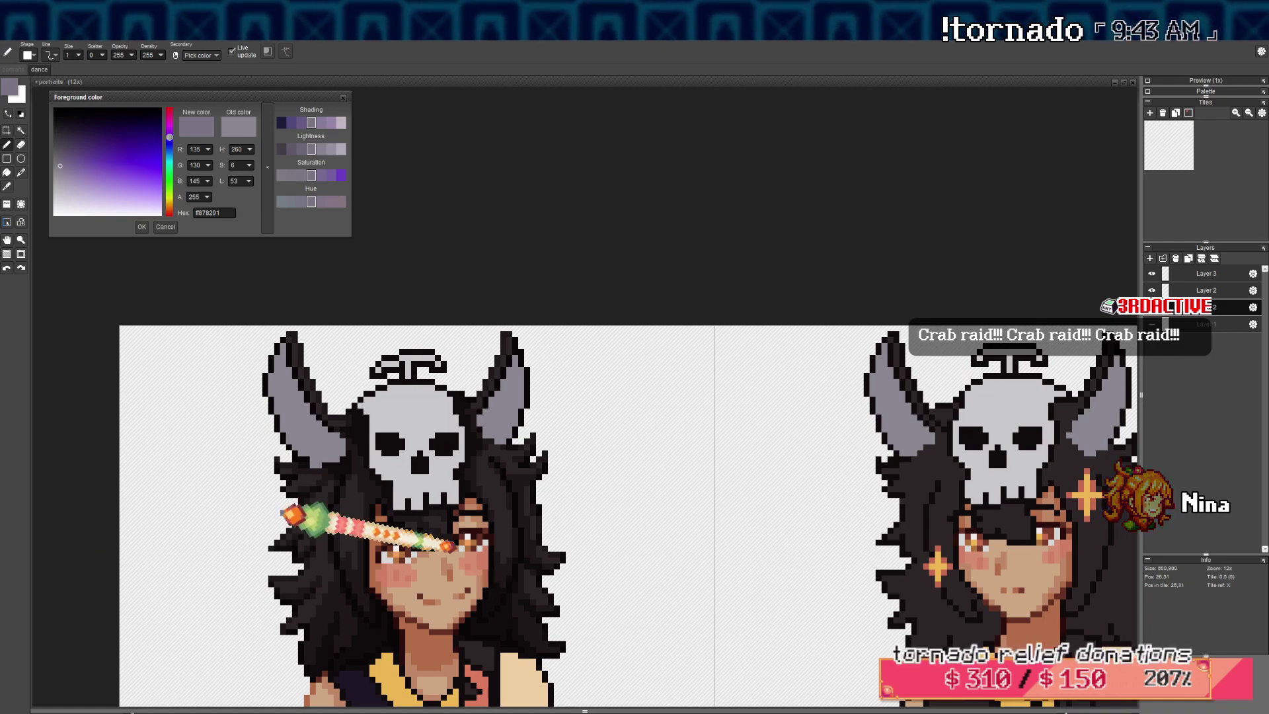
pyautogui.moveTo(506, 517); pyautogui.dragTo(452, 467)
pyautogui.press('b')
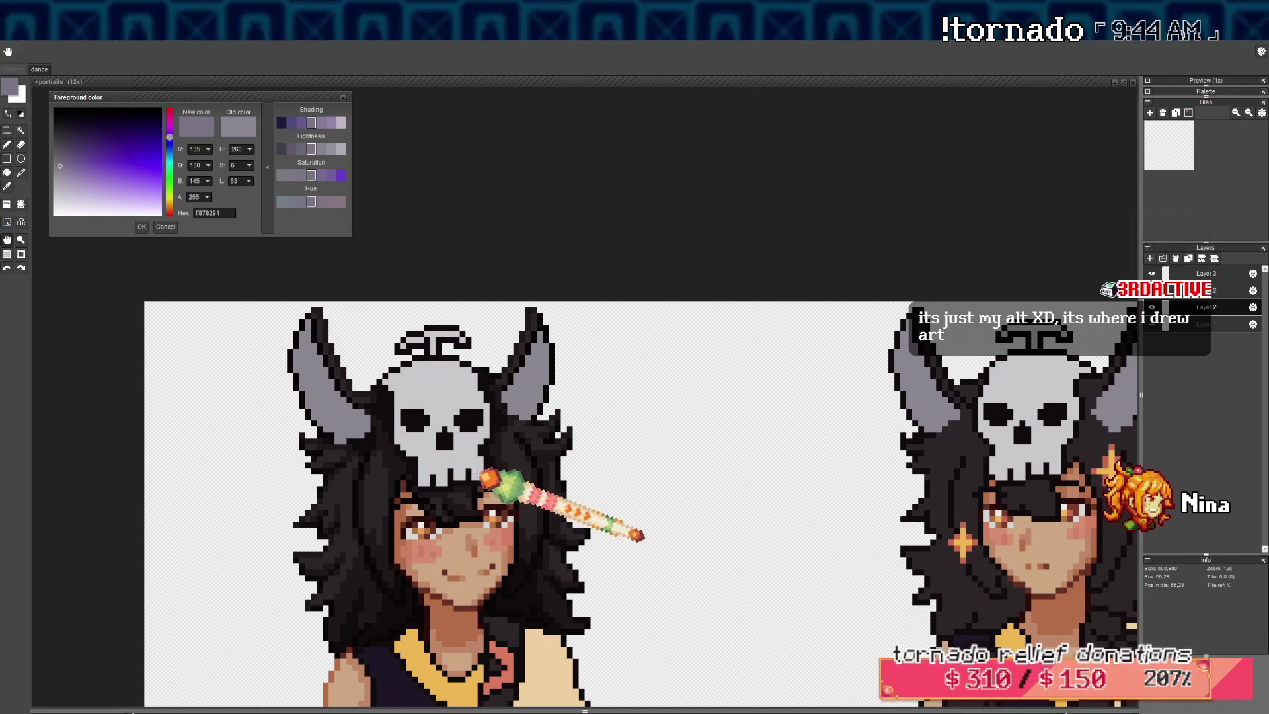
pyautogui.moveTo(479, 480)
pyautogui.mouseDown()
pyautogui.moveTo(460, 472)
pyautogui.moveTo(465, 460)
pyautogui.mouseUp()
pyautogui.scroll(1, 472, 462)
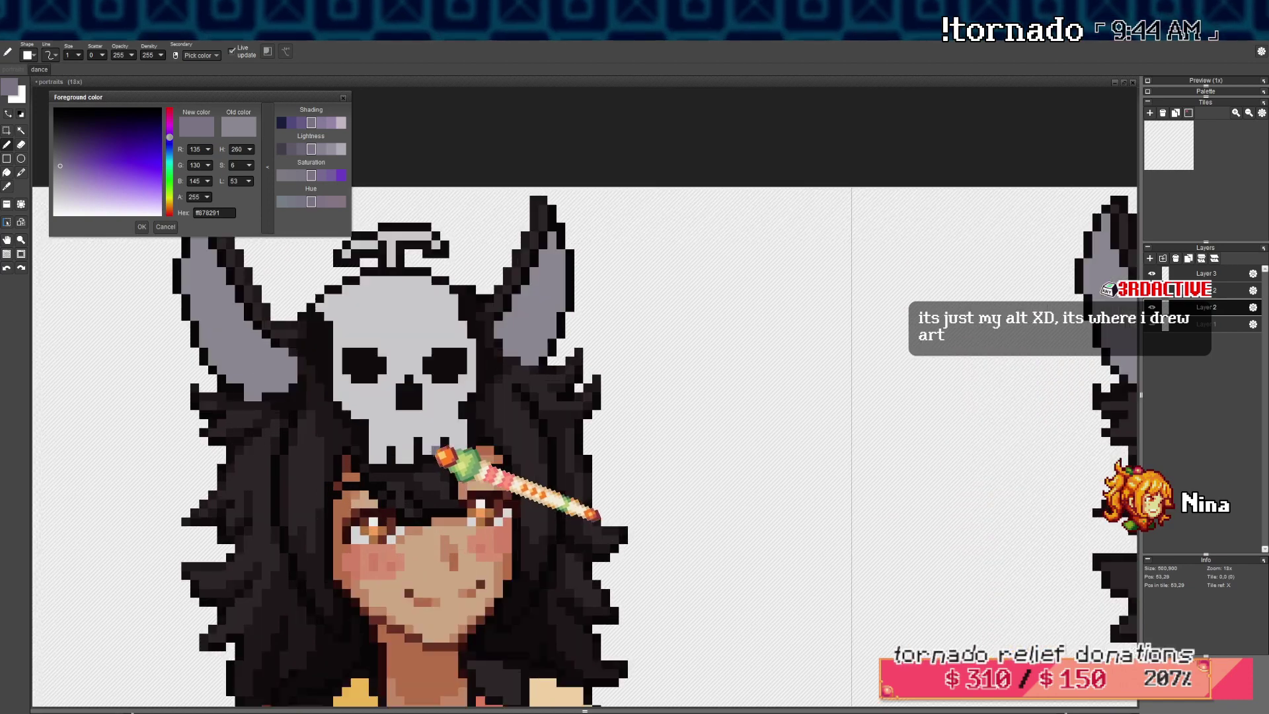
# Touch up the hair pixels on both sides of the skull below the horns, alternating the sampled tones #211a1b and #2f282a
pyautogui.rightClick(355, 431)
pyautogui.scroll(-4, 355, 430)
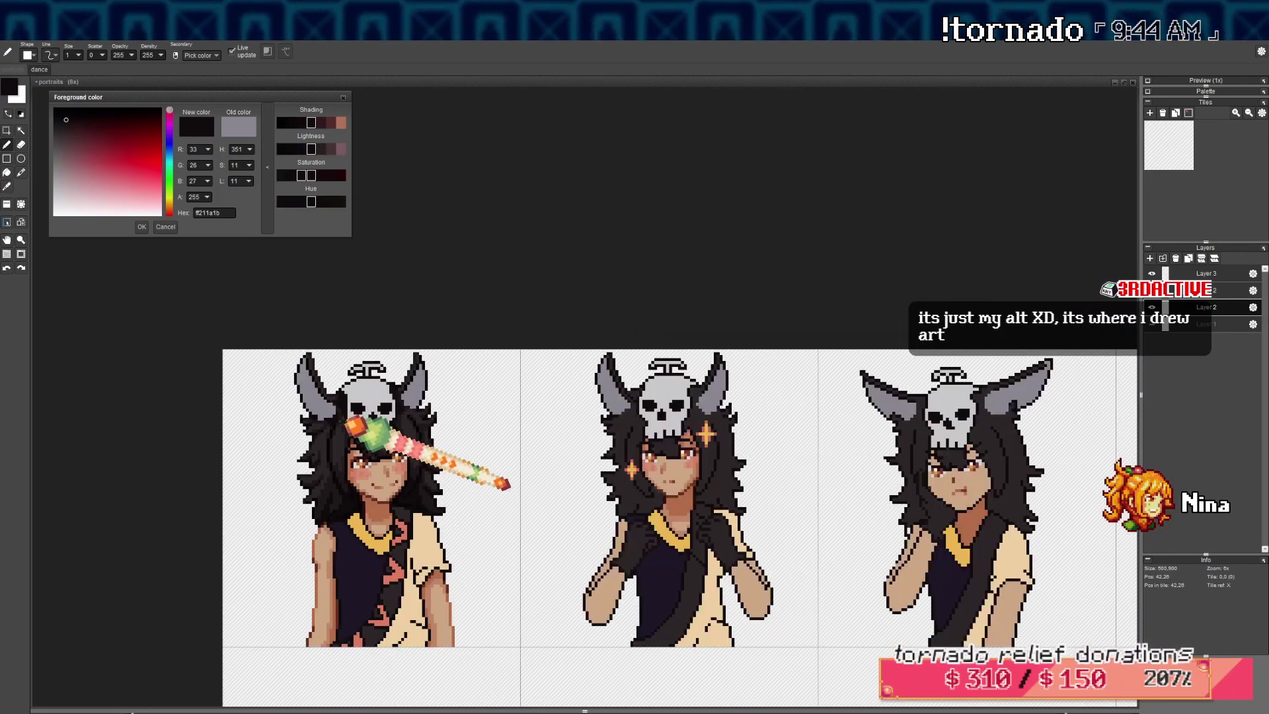
pyautogui.scroll(6, 345, 421)
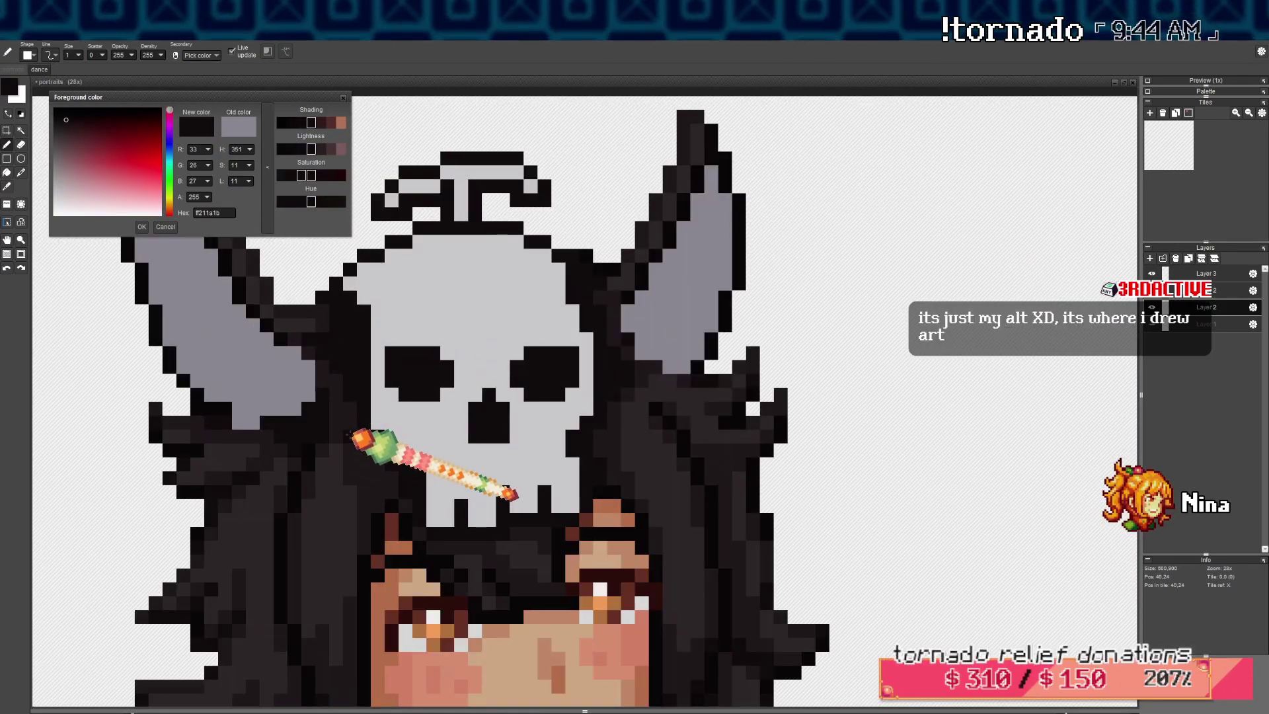
pyautogui.moveTo(646, 402); pyautogui.dragTo(536, 408)
pyautogui.scroll(-1, 527, 403)
pyautogui.rightClick(526, 401)
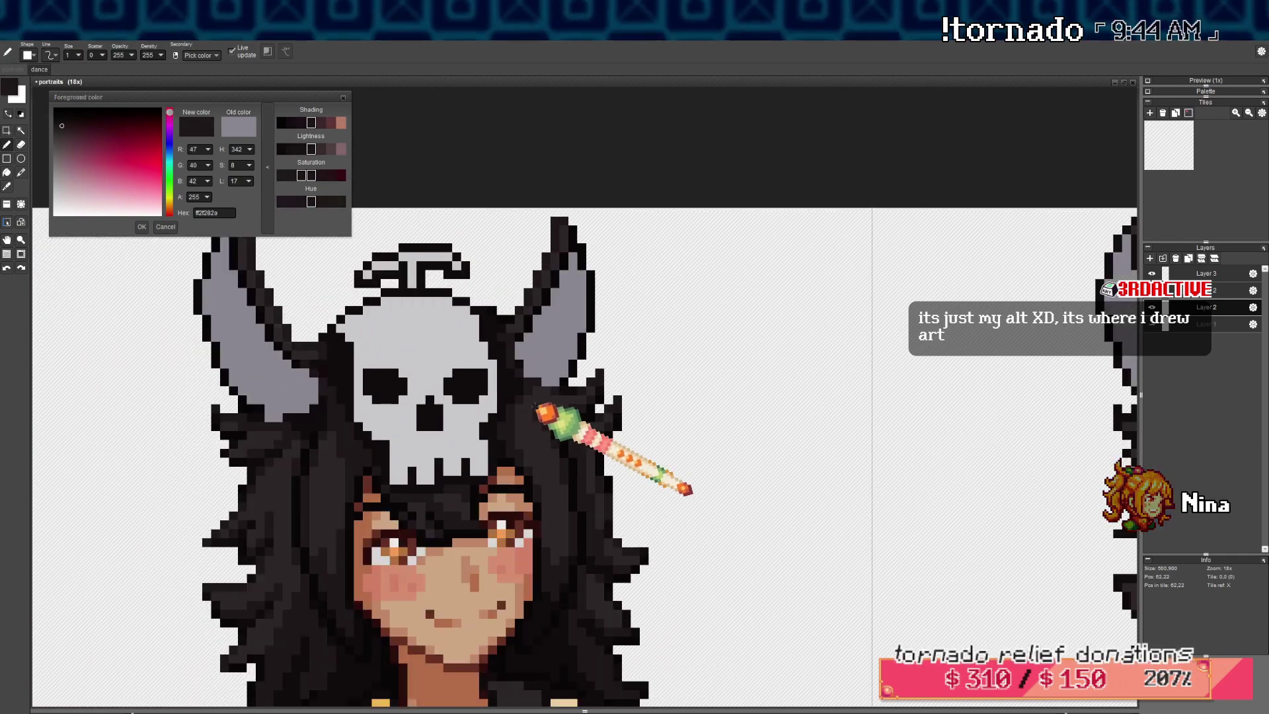
pyautogui.keyDown('alt'); pyautogui.click(330, 433); pyautogui.keyUp('alt')
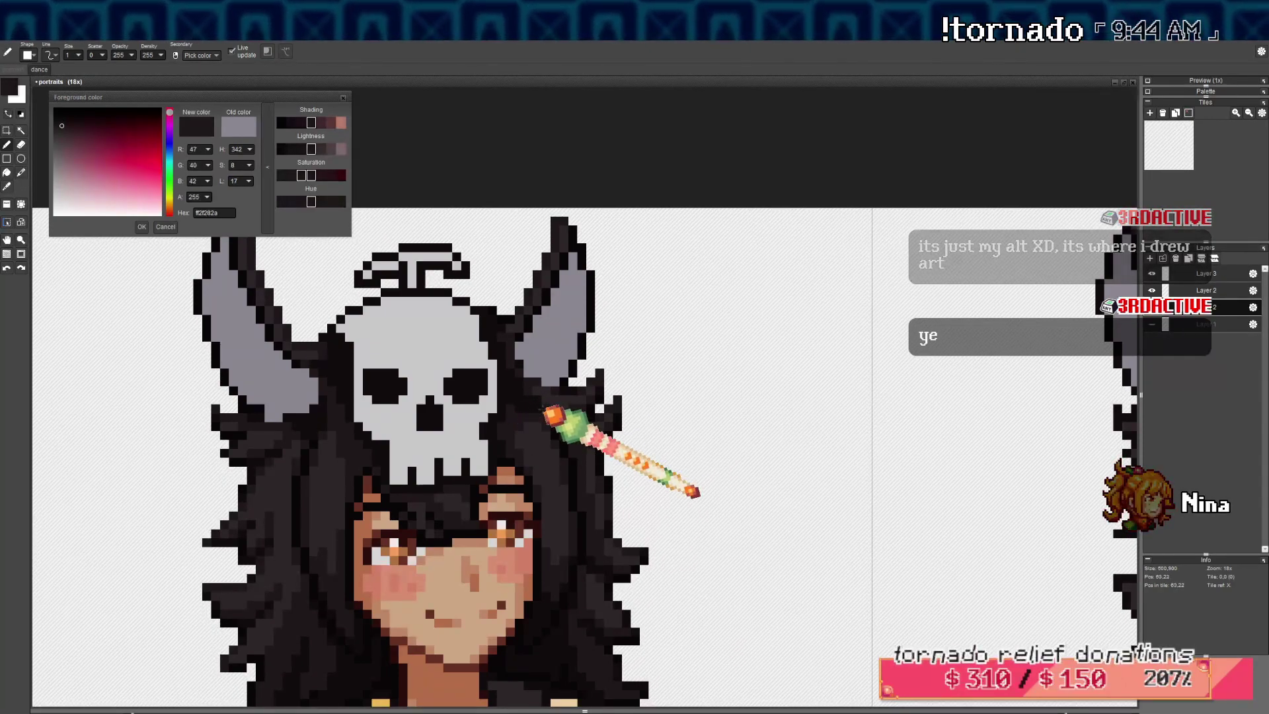
pyautogui.rightClick(535, 410)
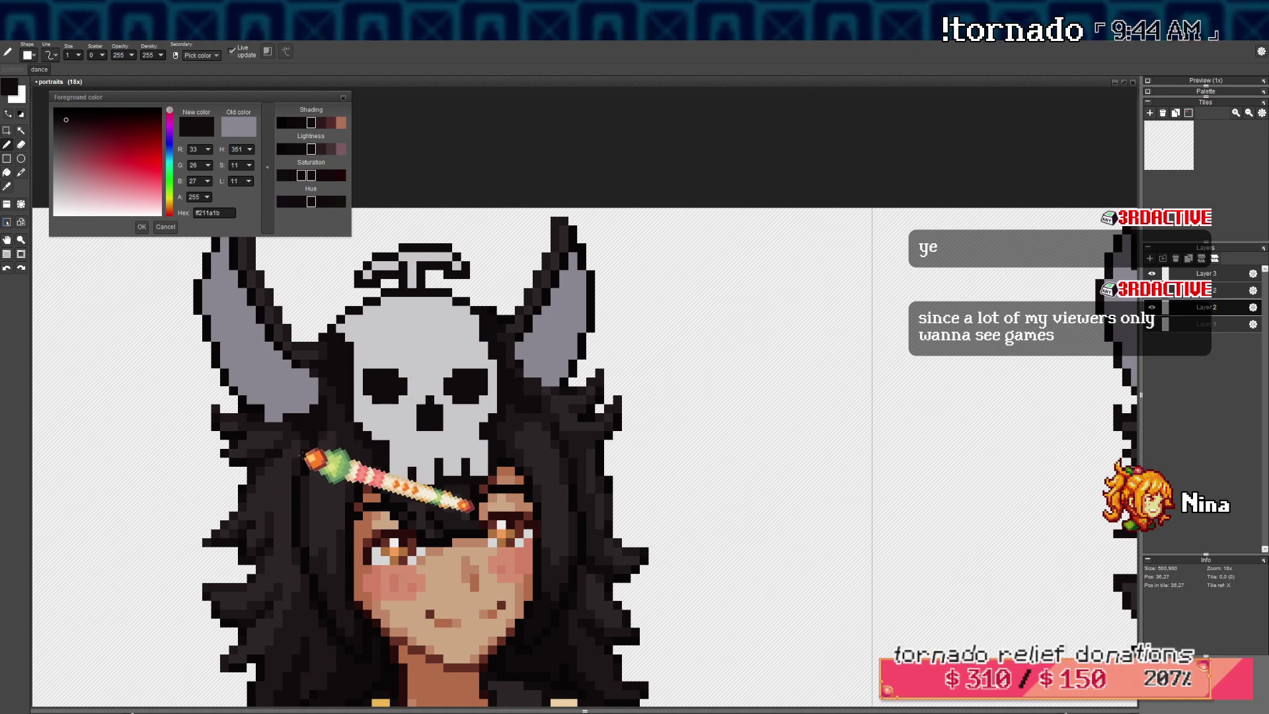
pyautogui.rightClick(324, 431)
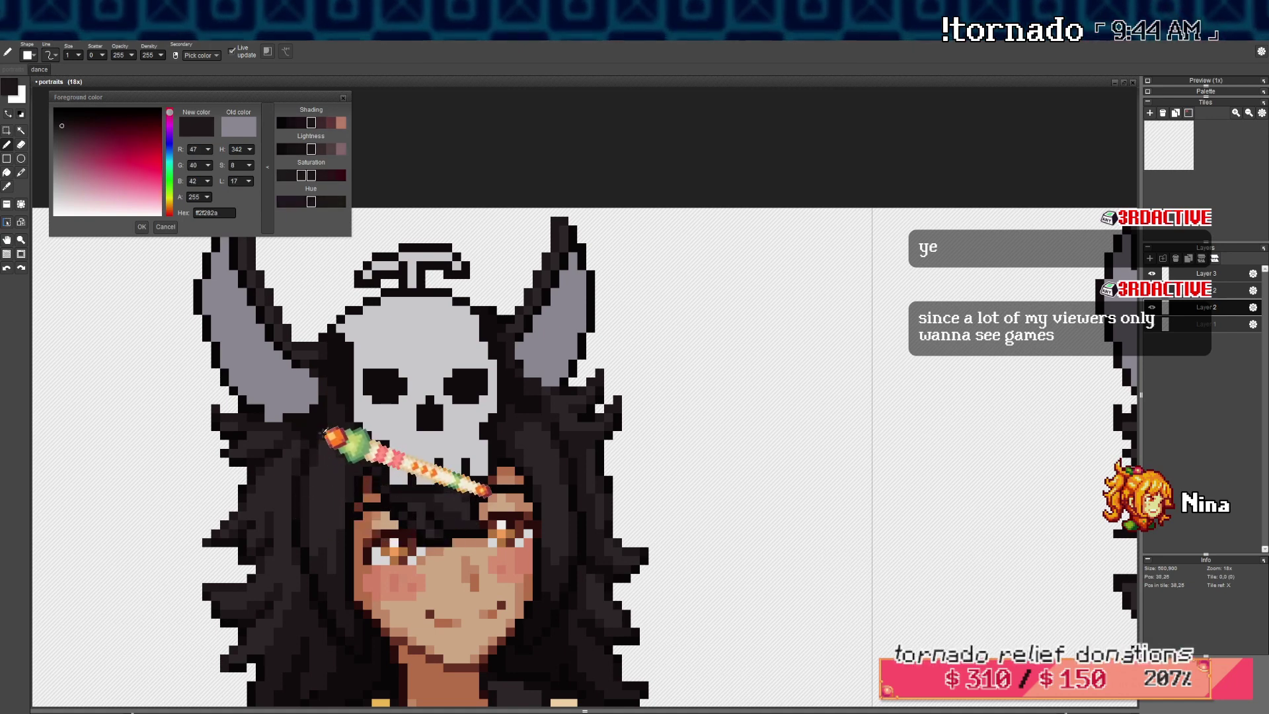
pyautogui.rightClick(322, 418)
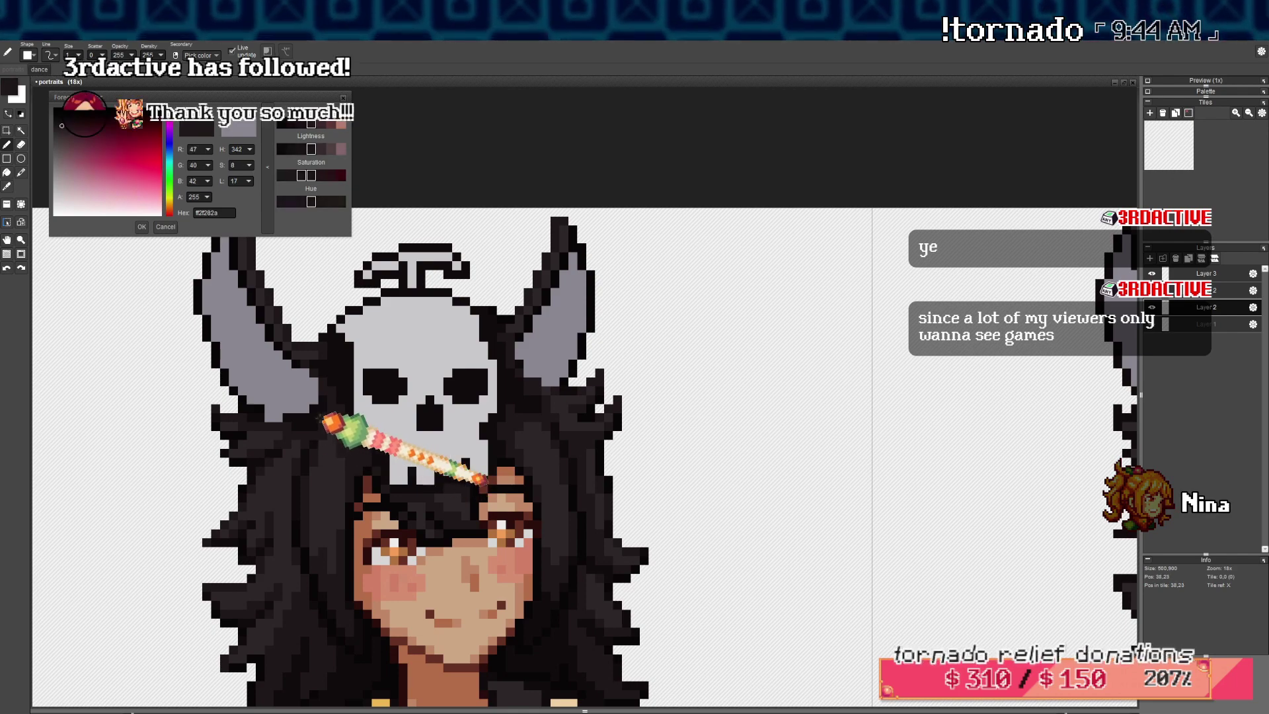
# Refine the hair between the skull and its neighbouring horn with the sampled tones #2f282a and #211a1b, checking at sheet size
pyautogui.scroll(-5, 327, 421)
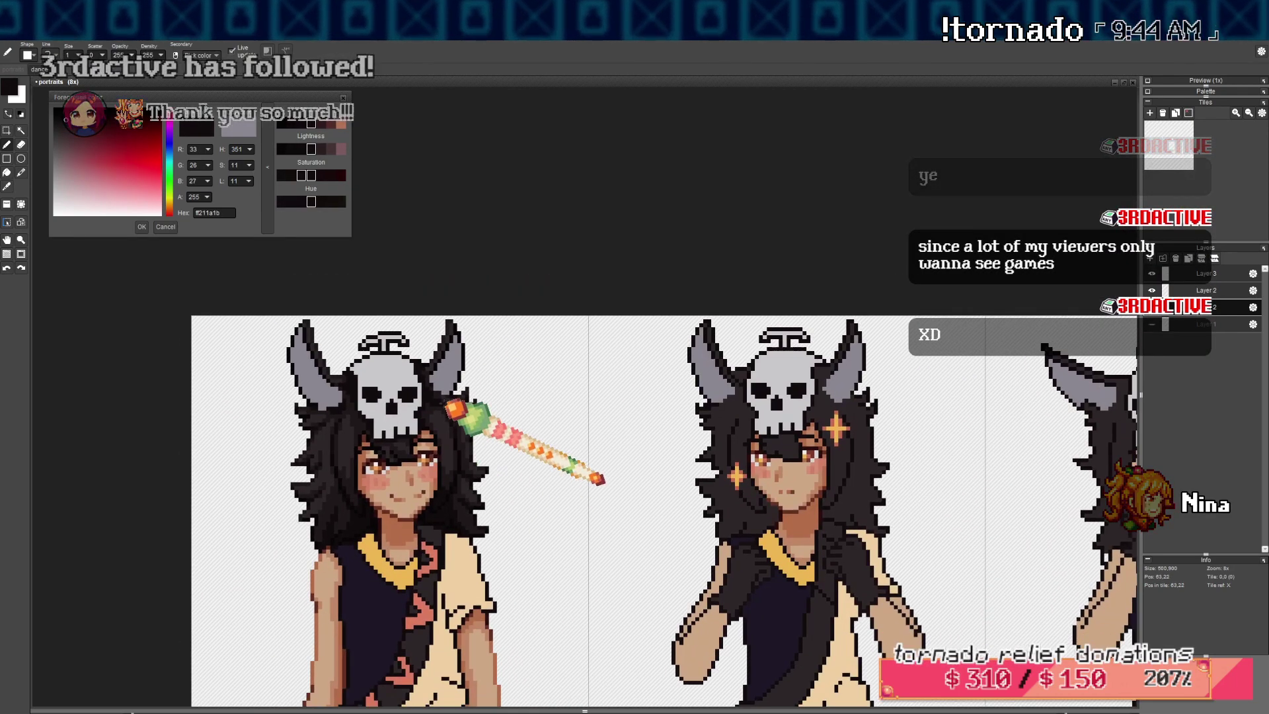
pyautogui.scroll(4, 444, 402)
pyautogui.rightClick(444, 403)
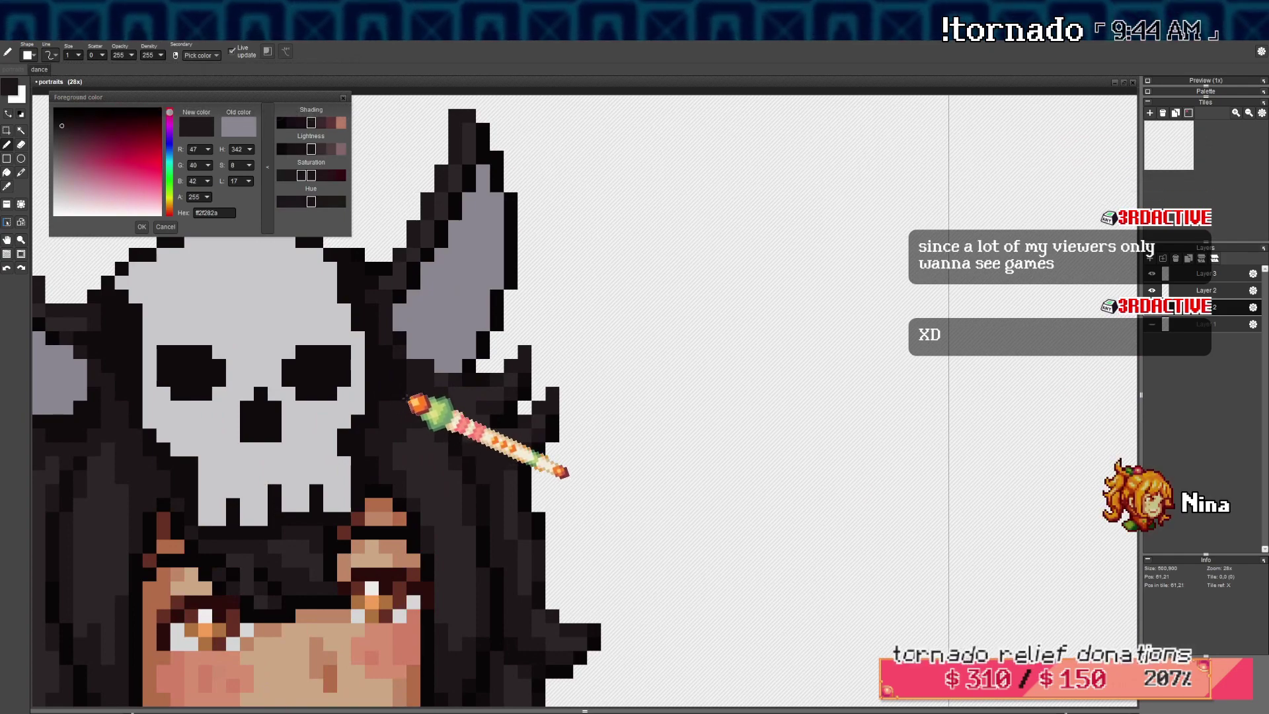
pyautogui.scroll(-6, 413, 400)
pyautogui.rightClick(442, 433)
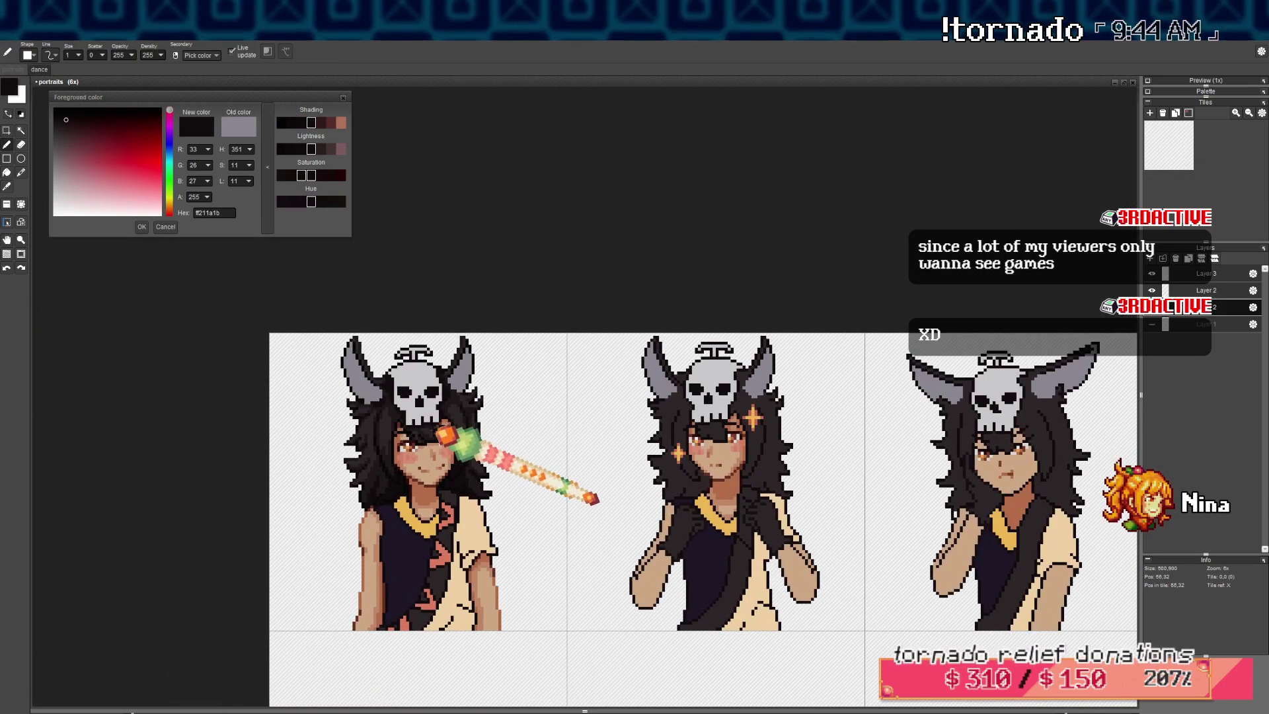
# Compare the first portrait's hair shading with the other three portraits at several magnifications
pyautogui.scroll(3, 489, 440)
pyautogui.scroll(-5, 634, 357)
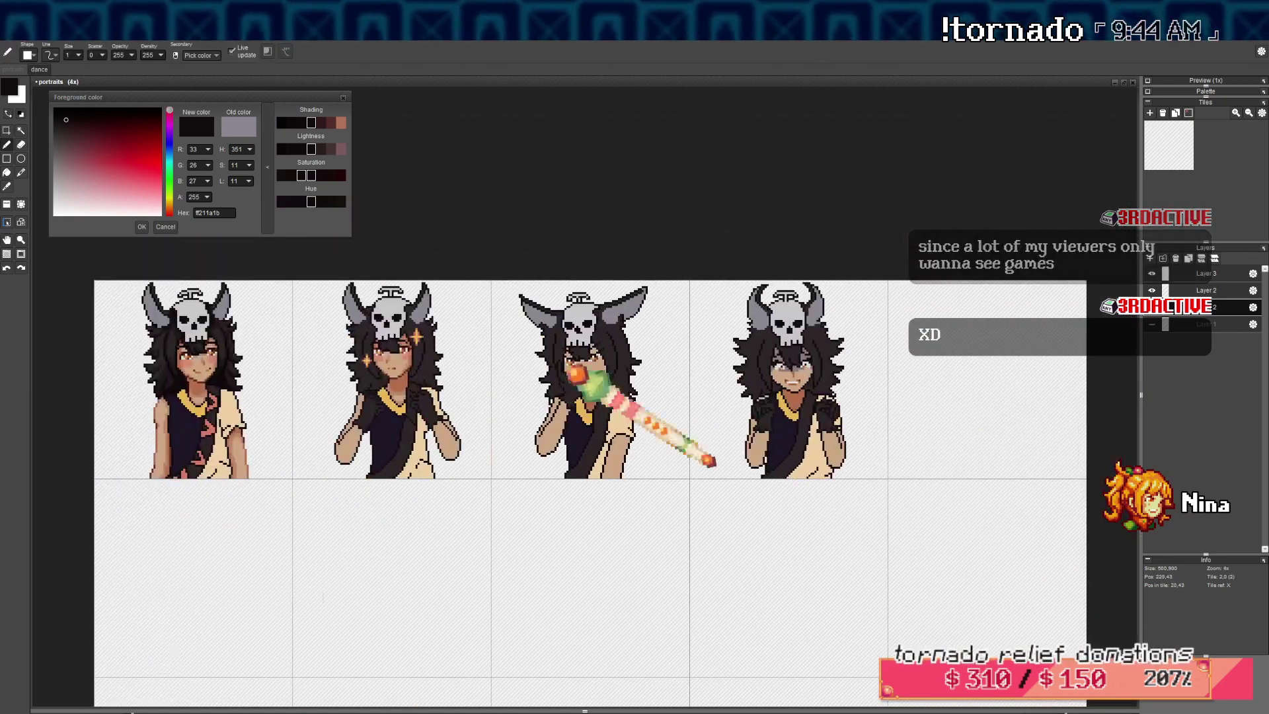
pyautogui.moveTo(576, 380); pyautogui.dragTo(523, 389)
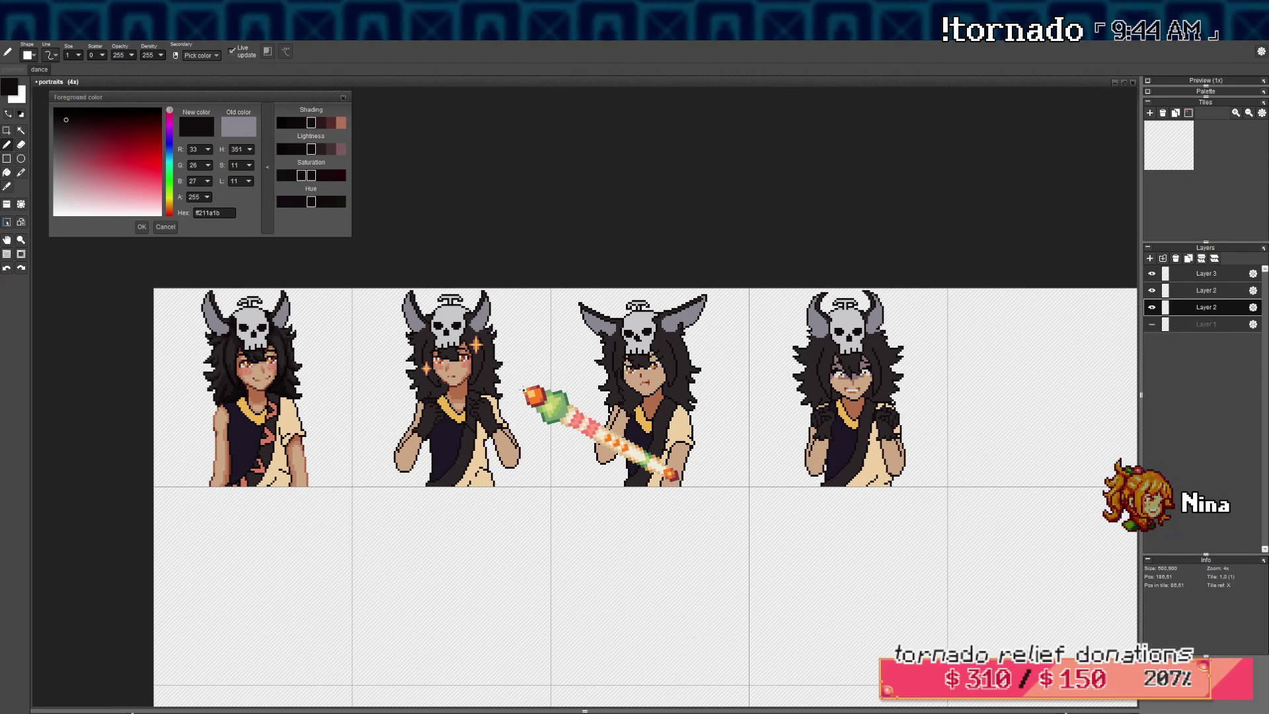
pyautogui.moveTo(317, 420); pyautogui.dragTo(410, 410)
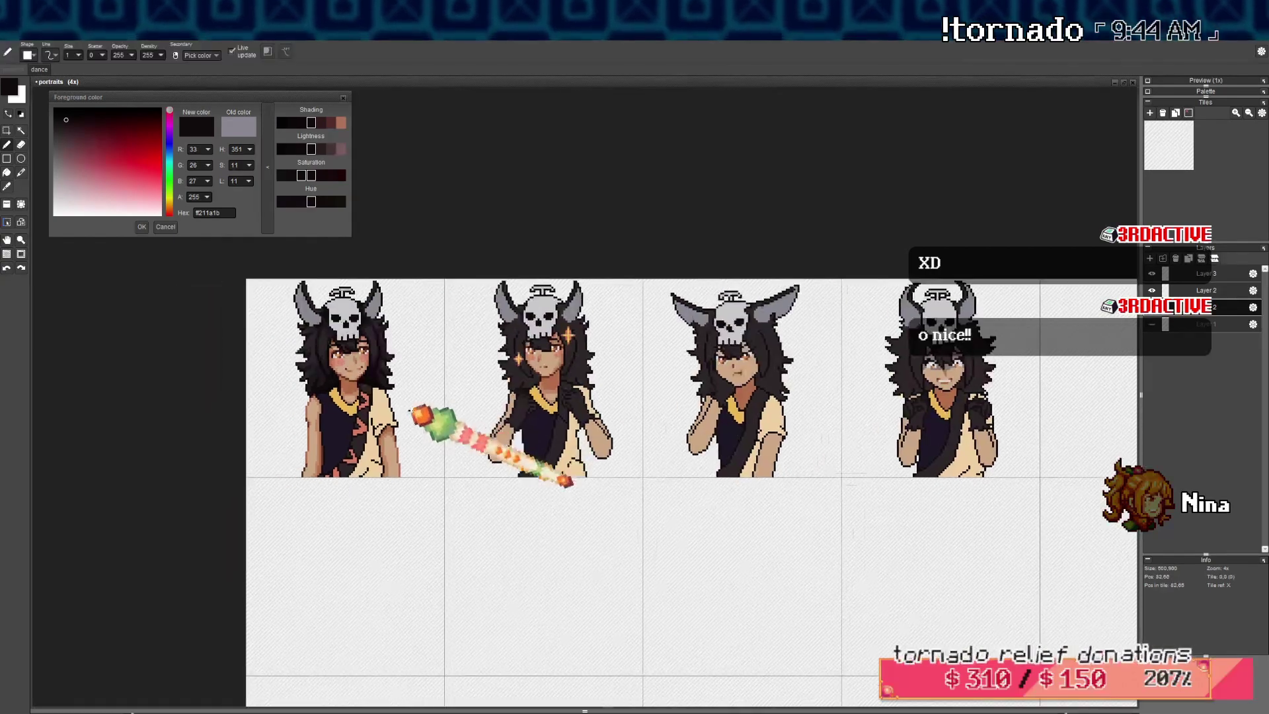
pyautogui.moveTo(263, 402); pyautogui.dragTo(239, 415)
pyautogui.scroll(1, 367, 341)
pyautogui.hscroll(4, 645, 495)
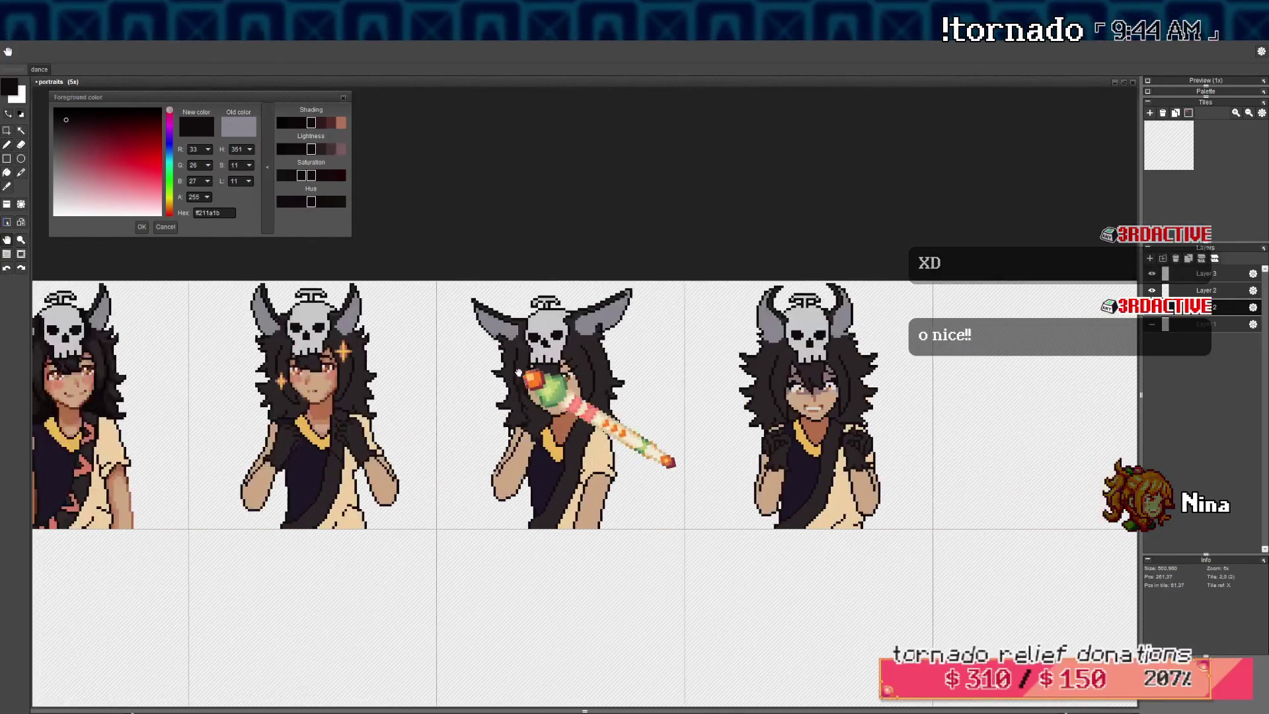
pyautogui.scroll(1, 645, 494)
pyautogui.moveTo(202, 403); pyautogui.dragTo(471, 398)
pyautogui.moveTo(40, 411); pyautogui.dragTo(477, 413)
pyautogui.moveTo(284, 371); pyautogui.dragTo(325, 385)
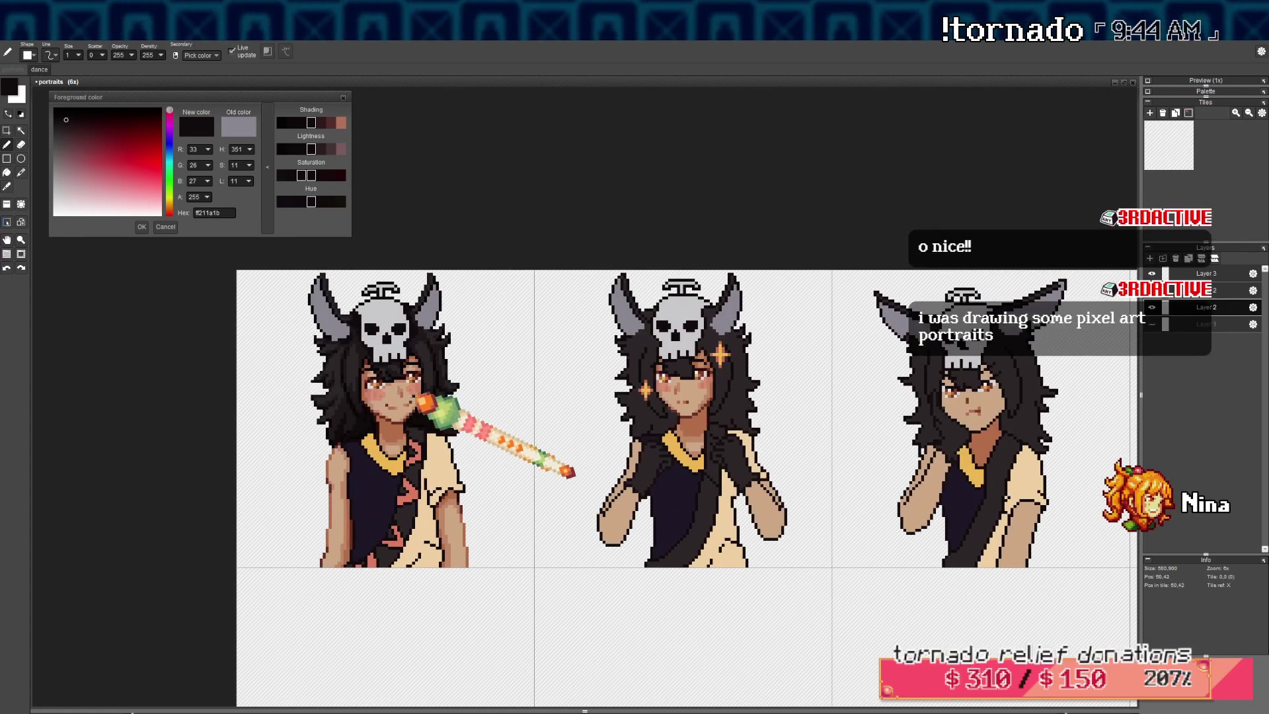
pyautogui.moveTo(649, 402); pyautogui.dragTo(542, 408)
pyautogui.moveTo(346, 405); pyautogui.dragTo(442, 410)
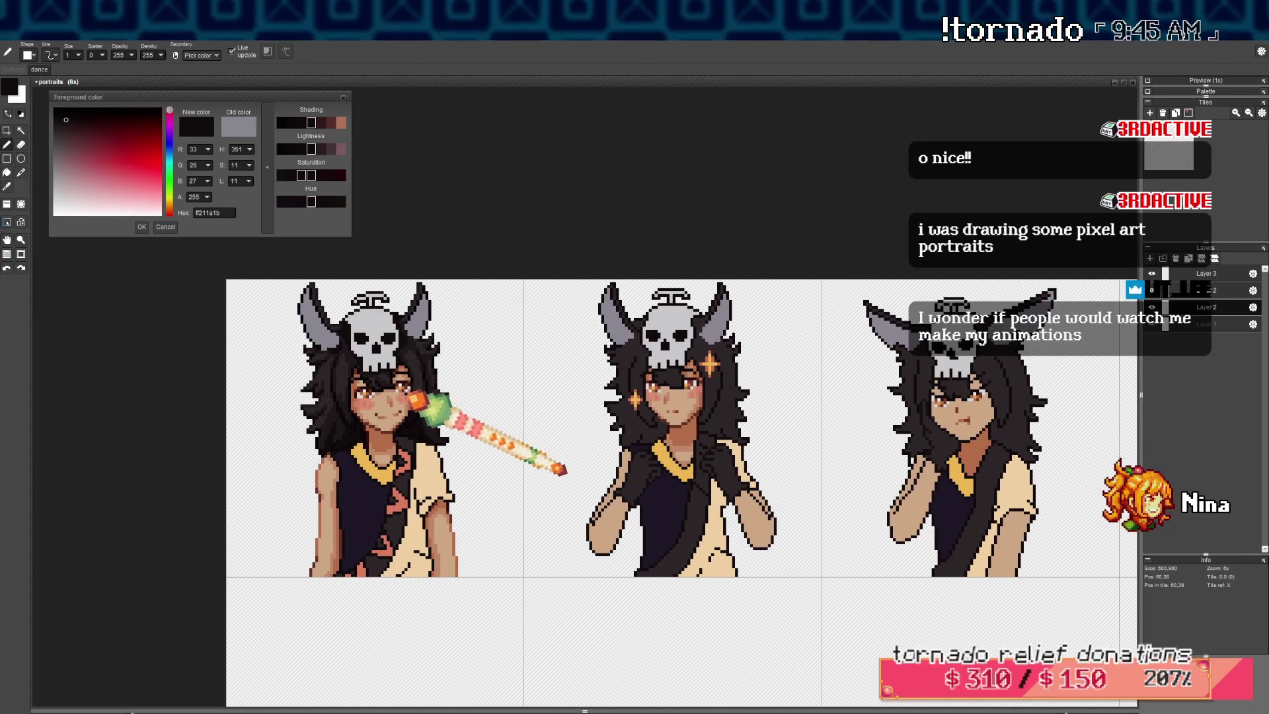
pyautogui.moveTo(375, 386); pyautogui.dragTo(396, 393)
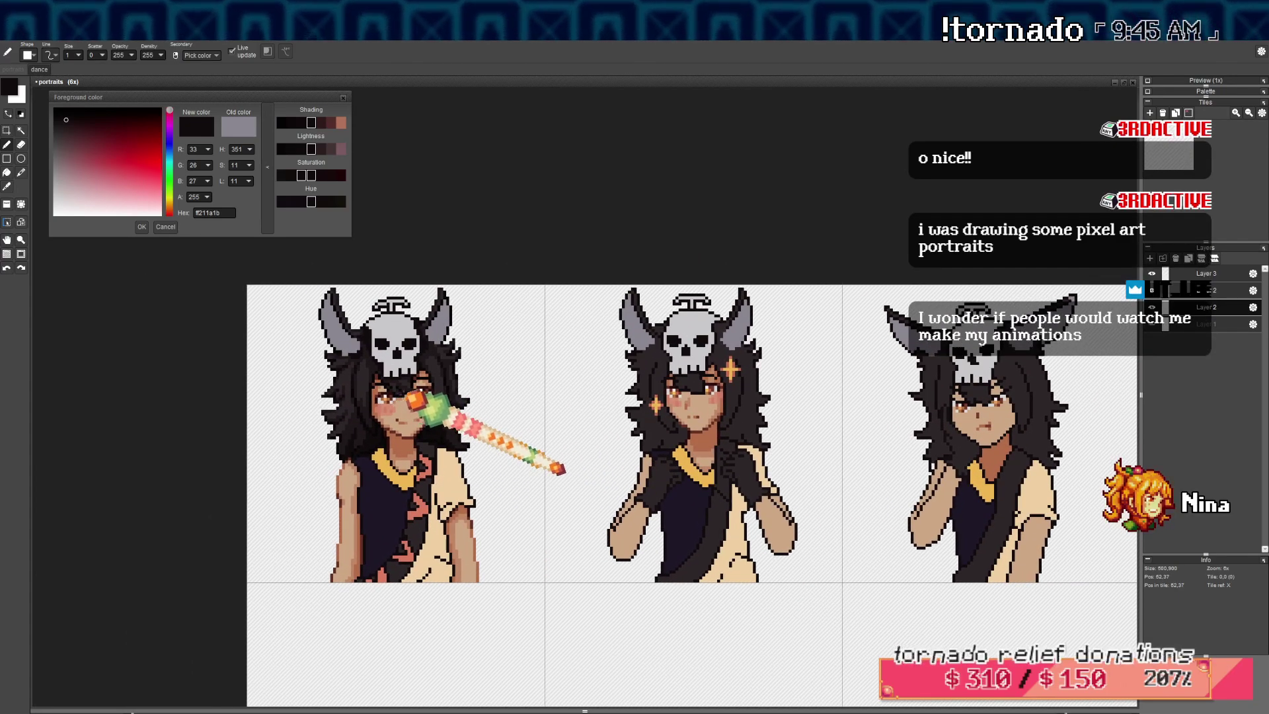
pyautogui.scroll(1, 410, 407)
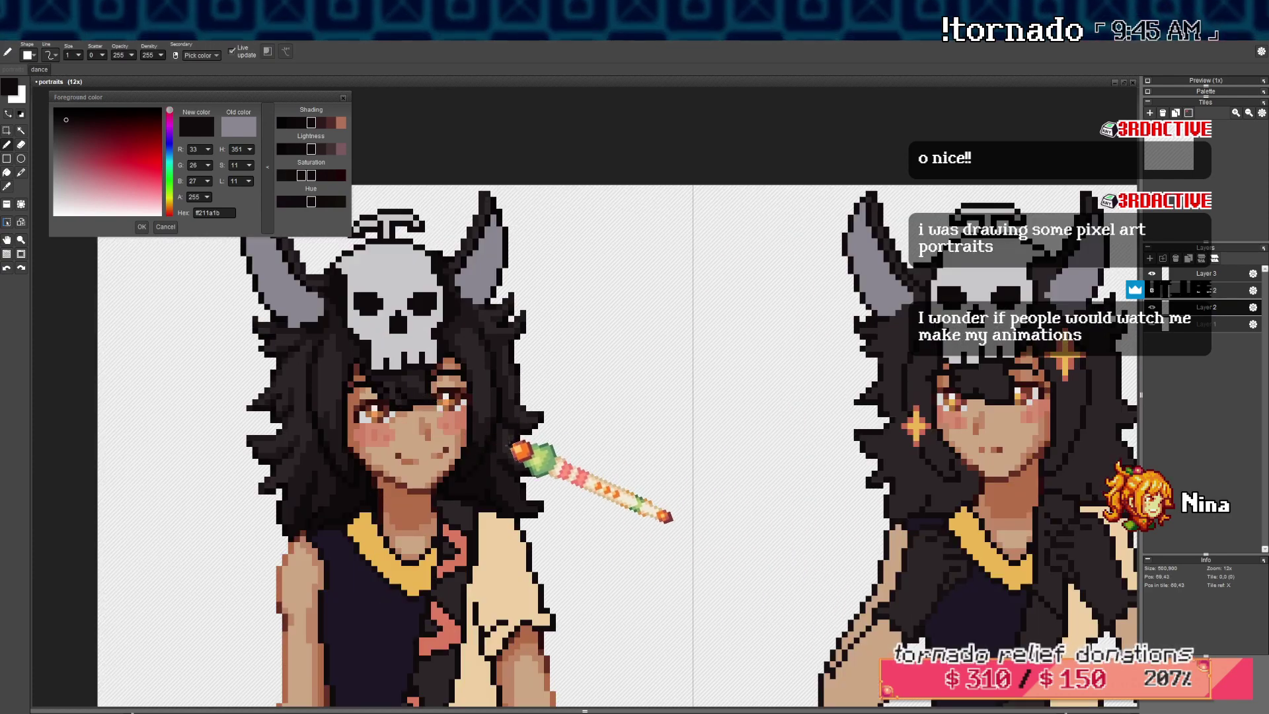
pyautogui.moveTo(508, 443); pyautogui.dragTo(505, 436)
pyautogui.moveTo(405, 378); pyautogui.dragTo(410, 385)
pyautogui.moveTo(457, 440); pyautogui.dragTo(449, 435)
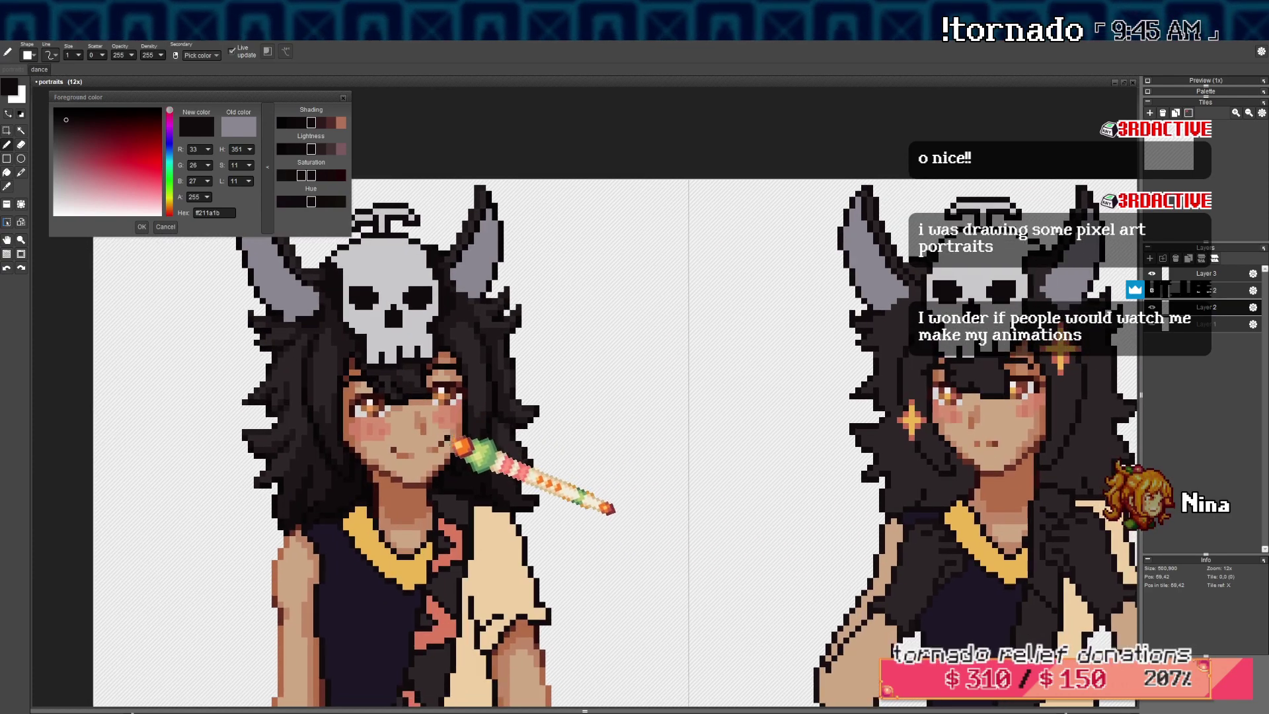
pyautogui.scroll(-3, 672, 459)
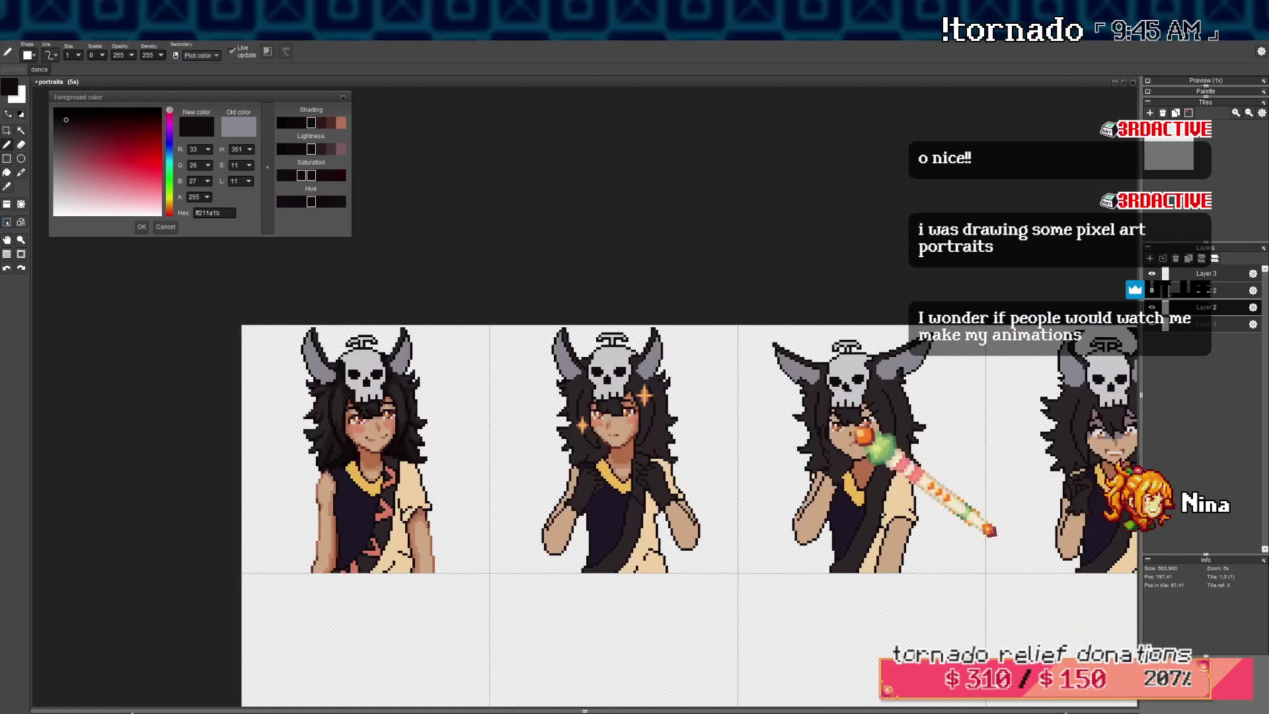
pyautogui.scroll(3, 508, 330)
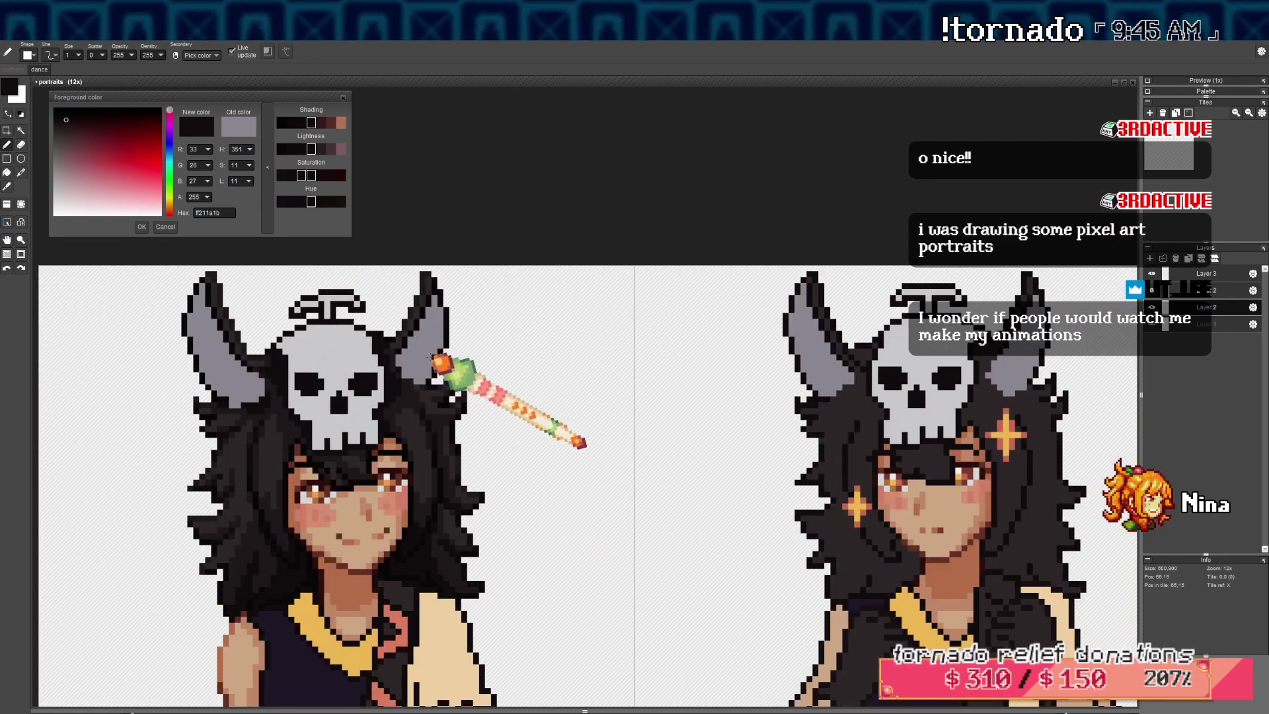
# Sample the horn's grey as the drawing colour and dismiss the foreground colour dialog
pyautogui.rightClick(429, 357)
pyautogui.moveTo(413, 344); pyautogui.dragTo(436, 372)
pyautogui.click(60, 168)
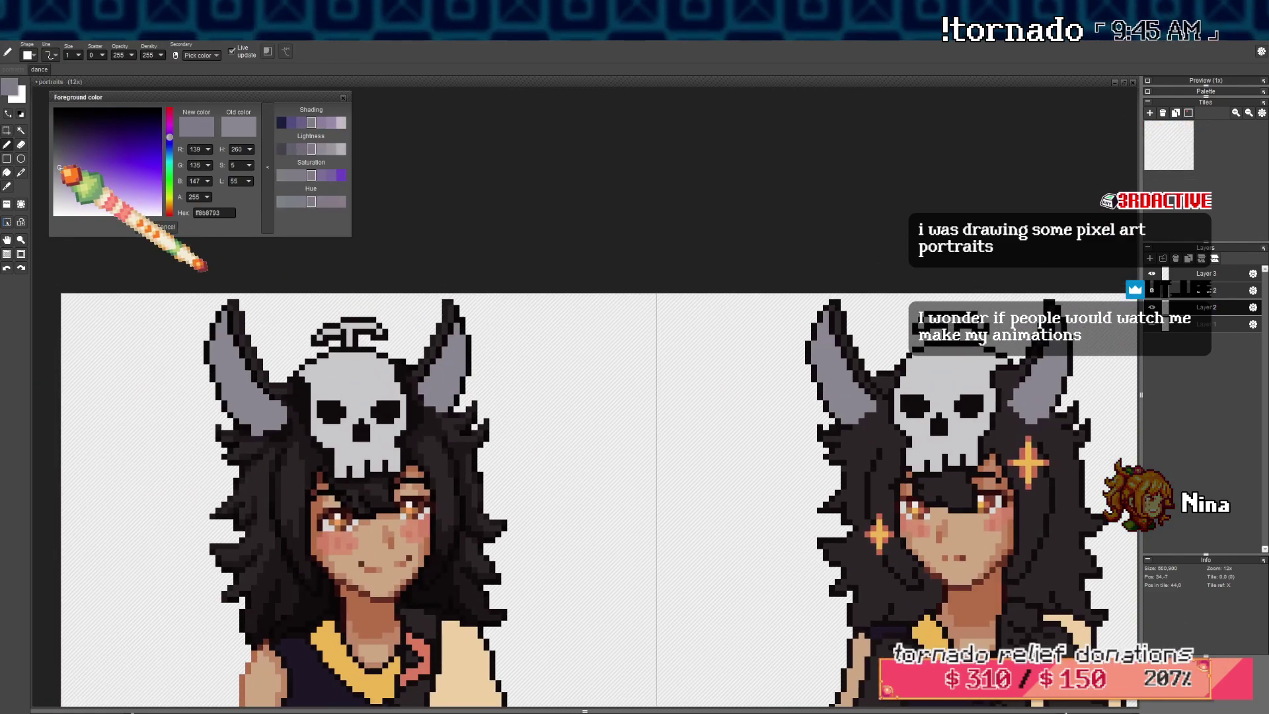
pyautogui.click(171, 226)
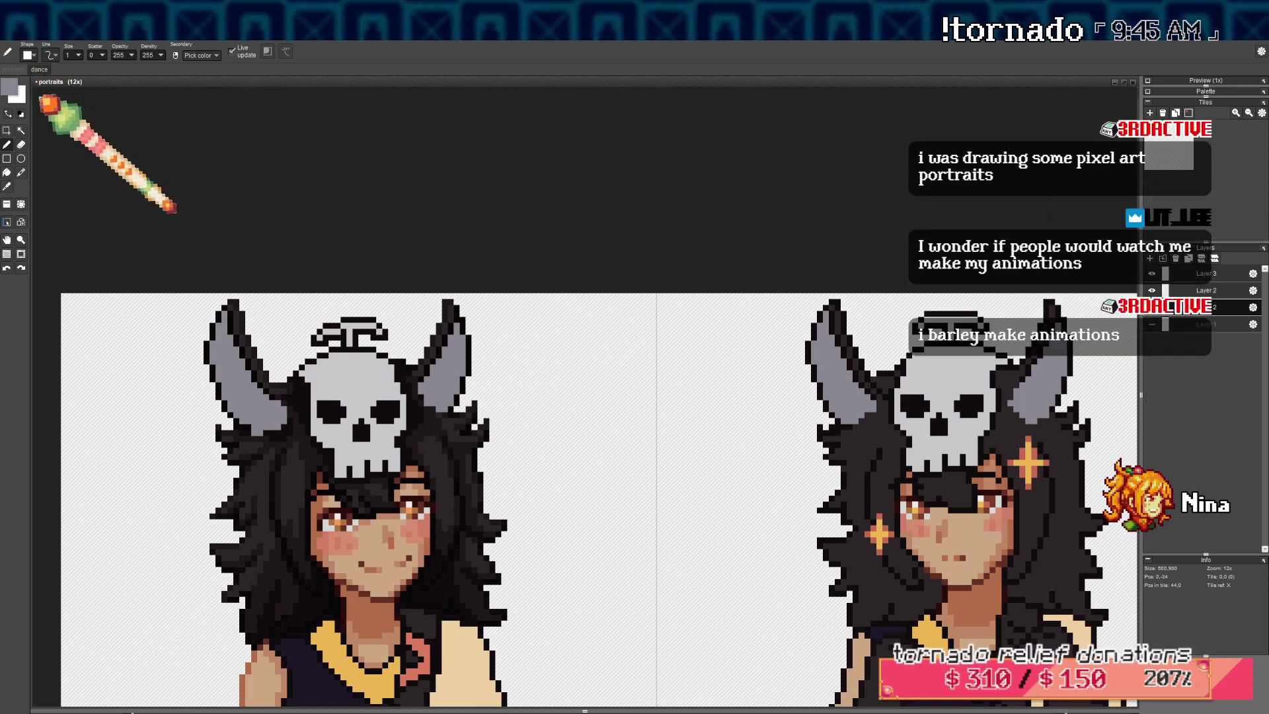
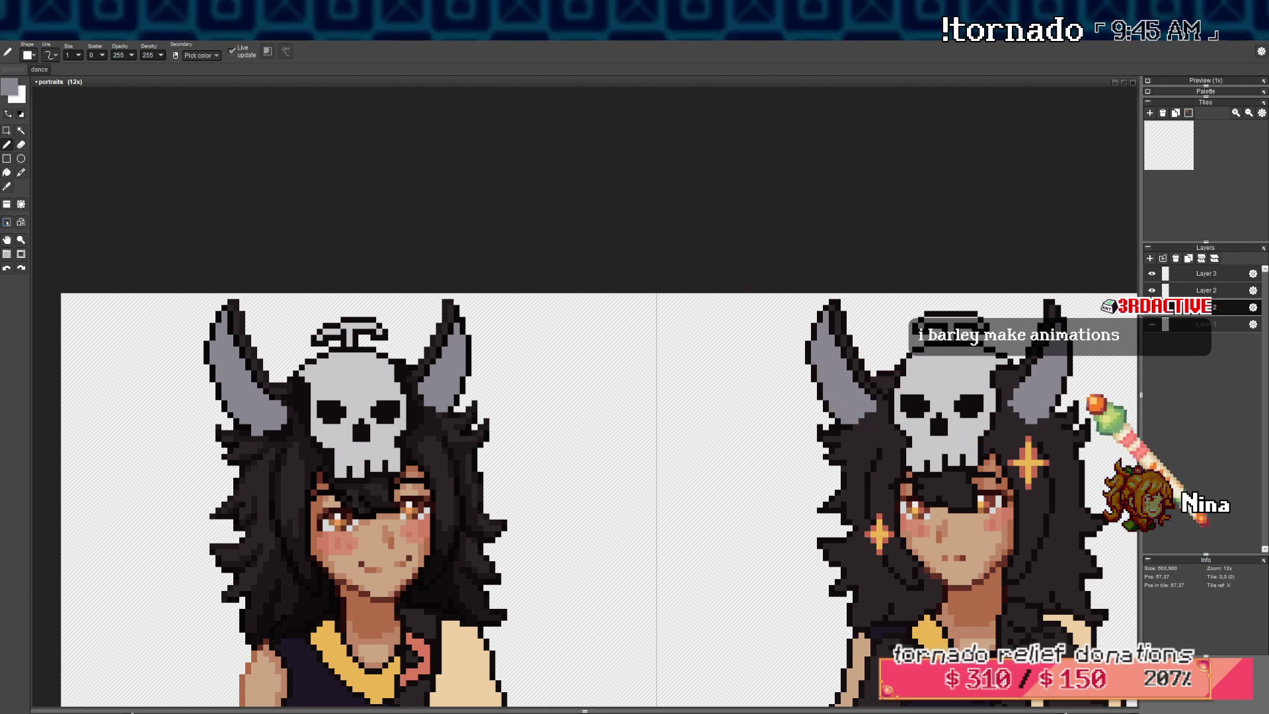
# Open datadance.gif, enlarge its playback preview to watch the animation, and close the file without saving
pyautogui.moveTo(1116, 389); pyautogui.dragTo(576, 267)
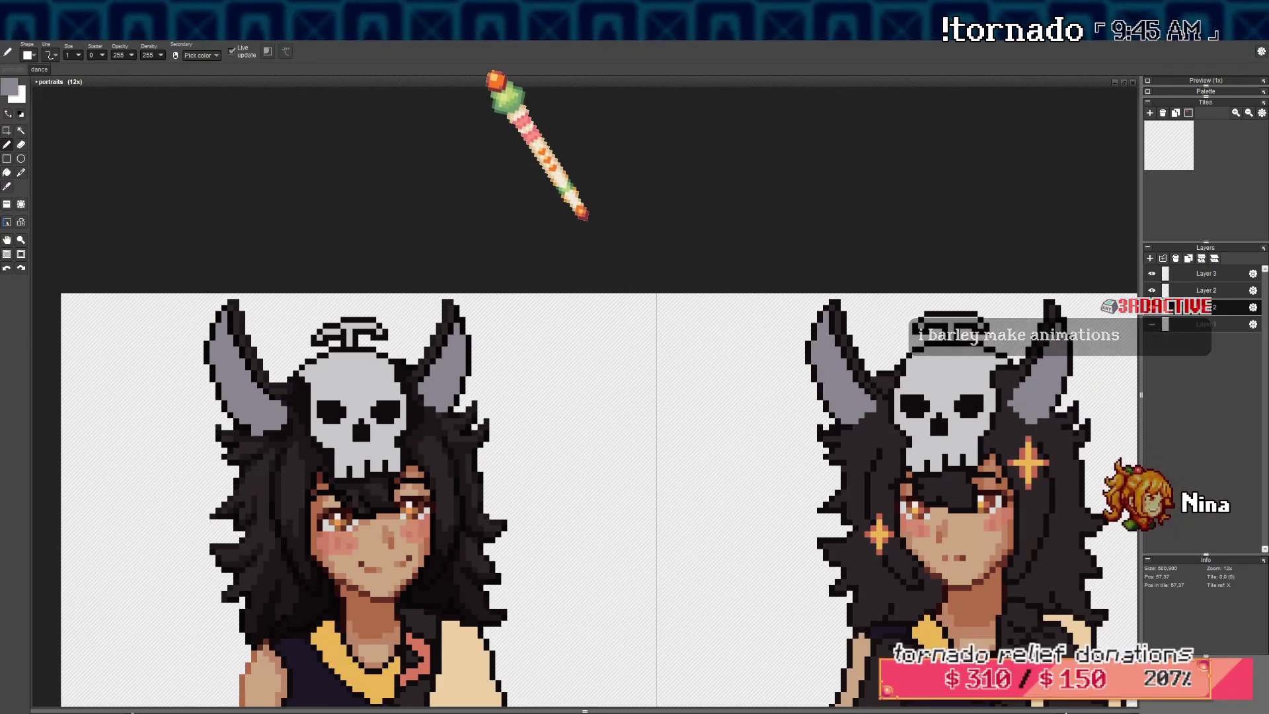
pyautogui.click(533, 77)
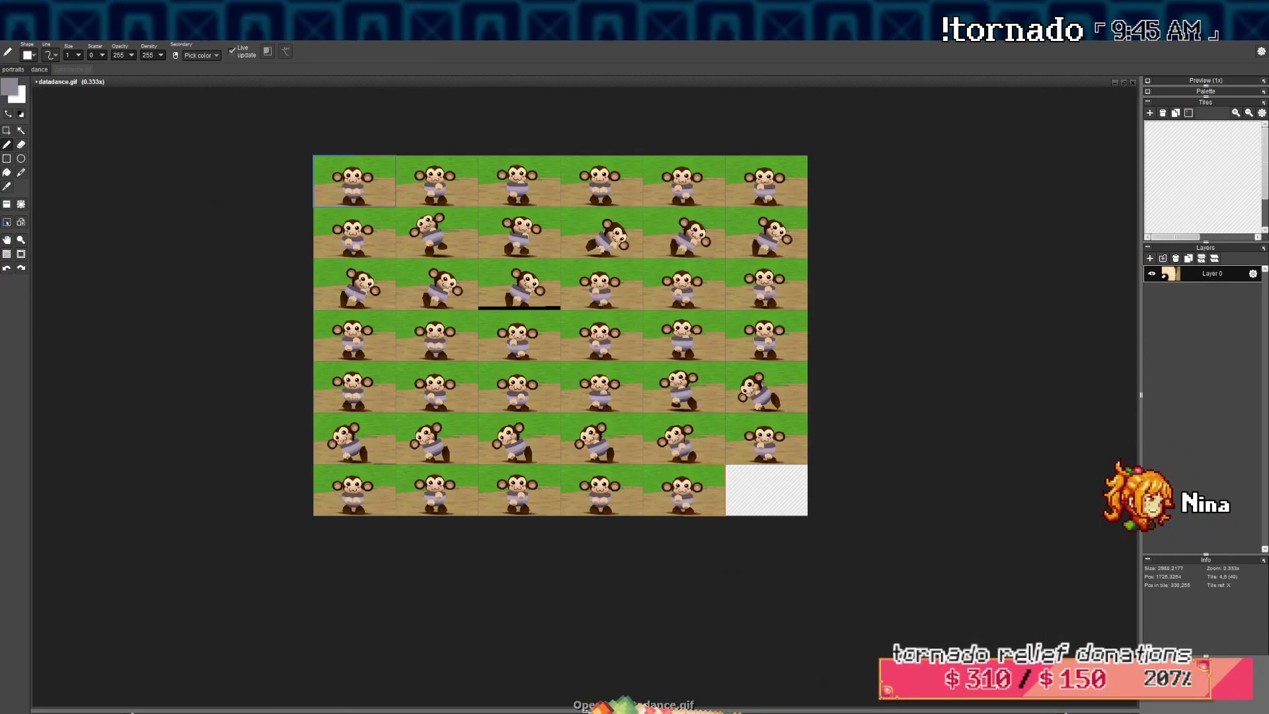
pyautogui.moveTo(585, 710); pyautogui.dragTo(585, 543)
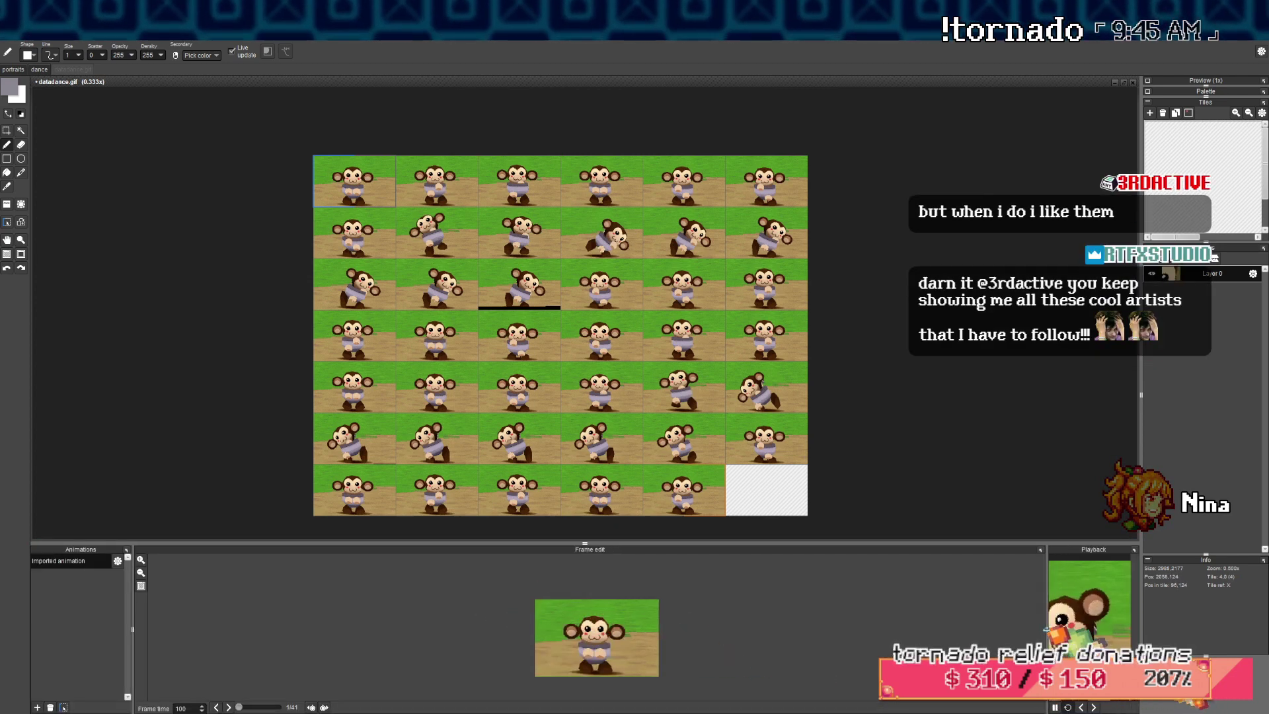
pyautogui.moveTo(1066, 631); pyautogui.dragTo(923, 631)
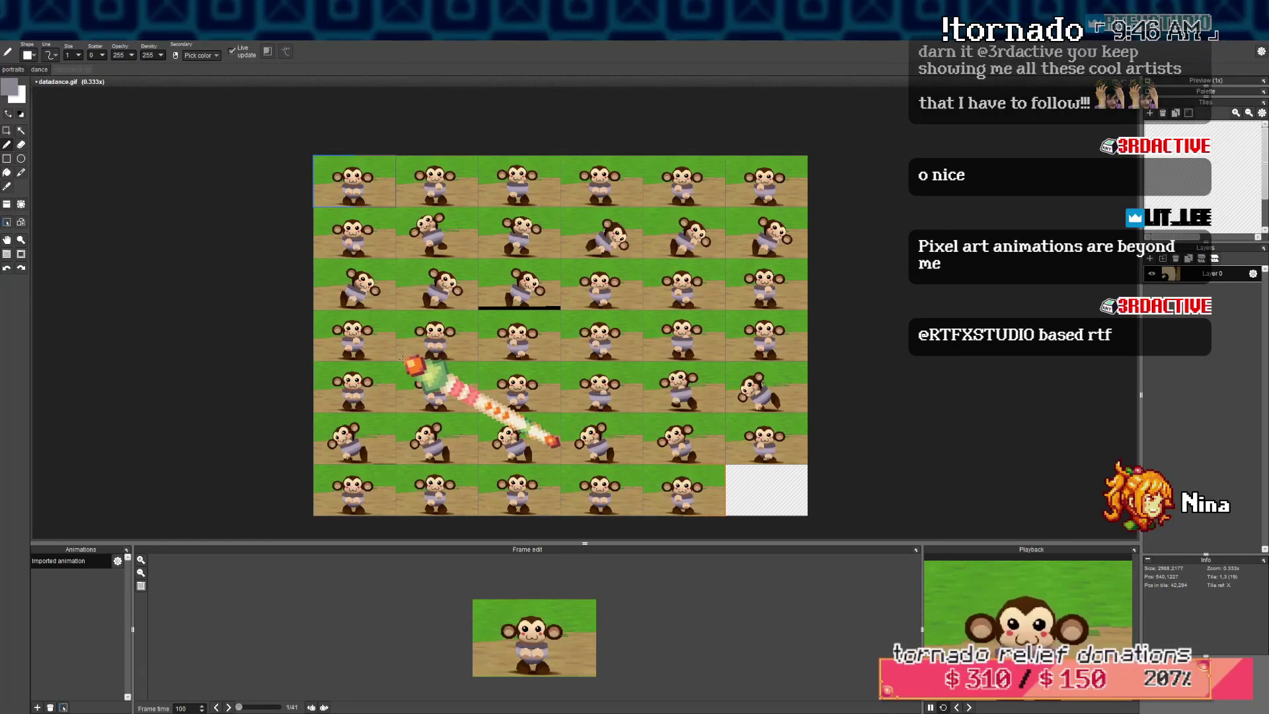
pyautogui.moveTo(431, 359); pyautogui.dragTo(402, 358)
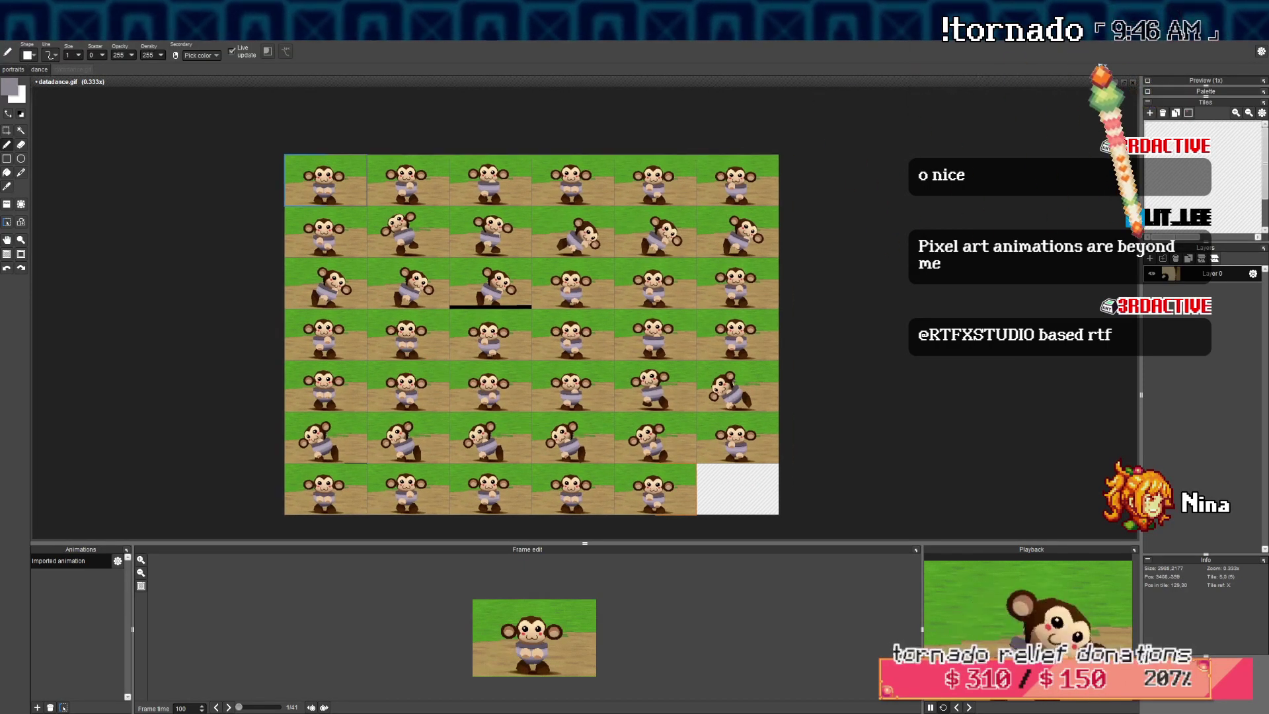
pyautogui.click(1132, 81)
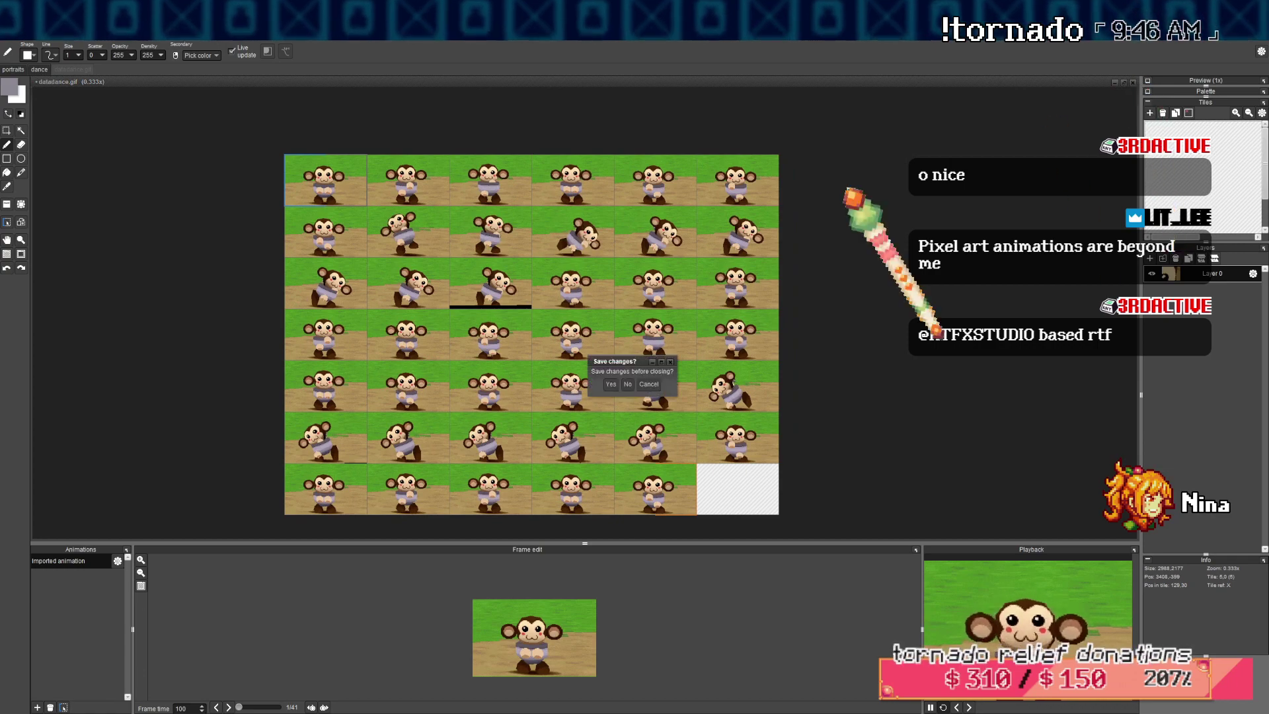
pyautogui.click(631, 385)
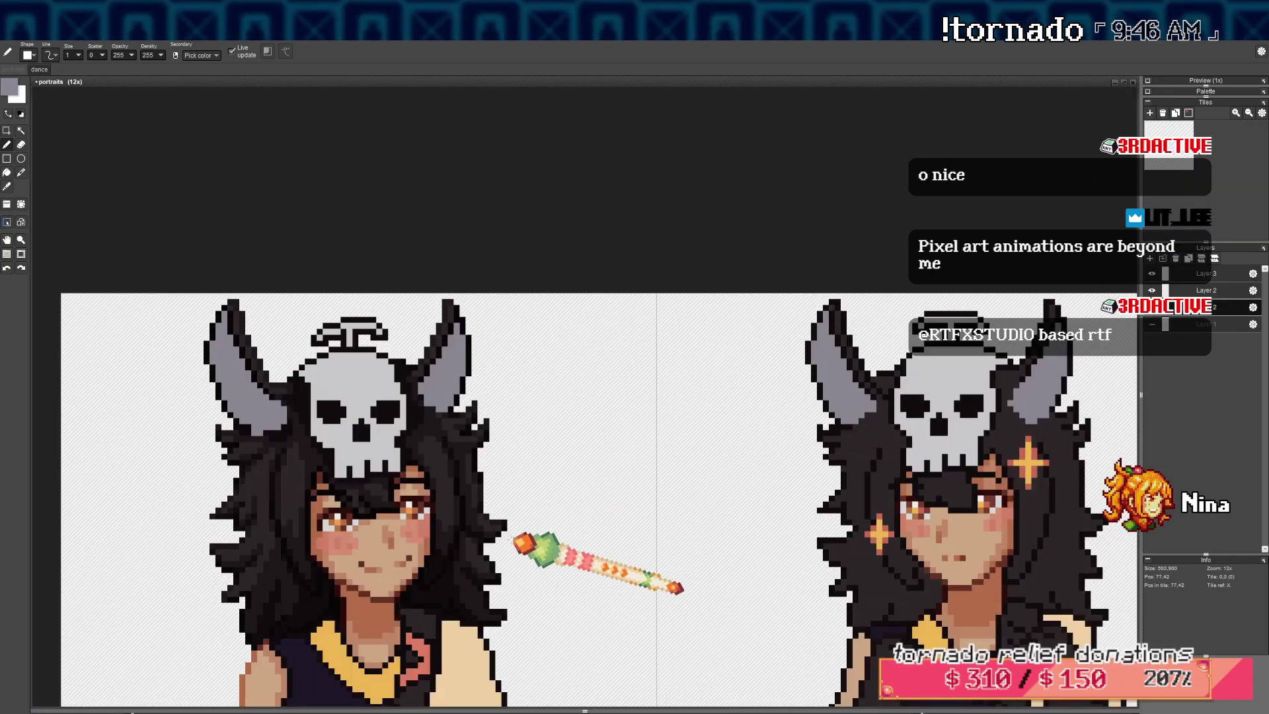
# Darken the sampled horn grey to #888491 and further to a muted purple-grey for shading the horns
pyautogui.moveTo(509, 540); pyautogui.dragTo(457, 349)
pyautogui.moveTo(351, 404); pyautogui.dragTo(456, 517)
pyautogui.scroll(1, 501, 291)
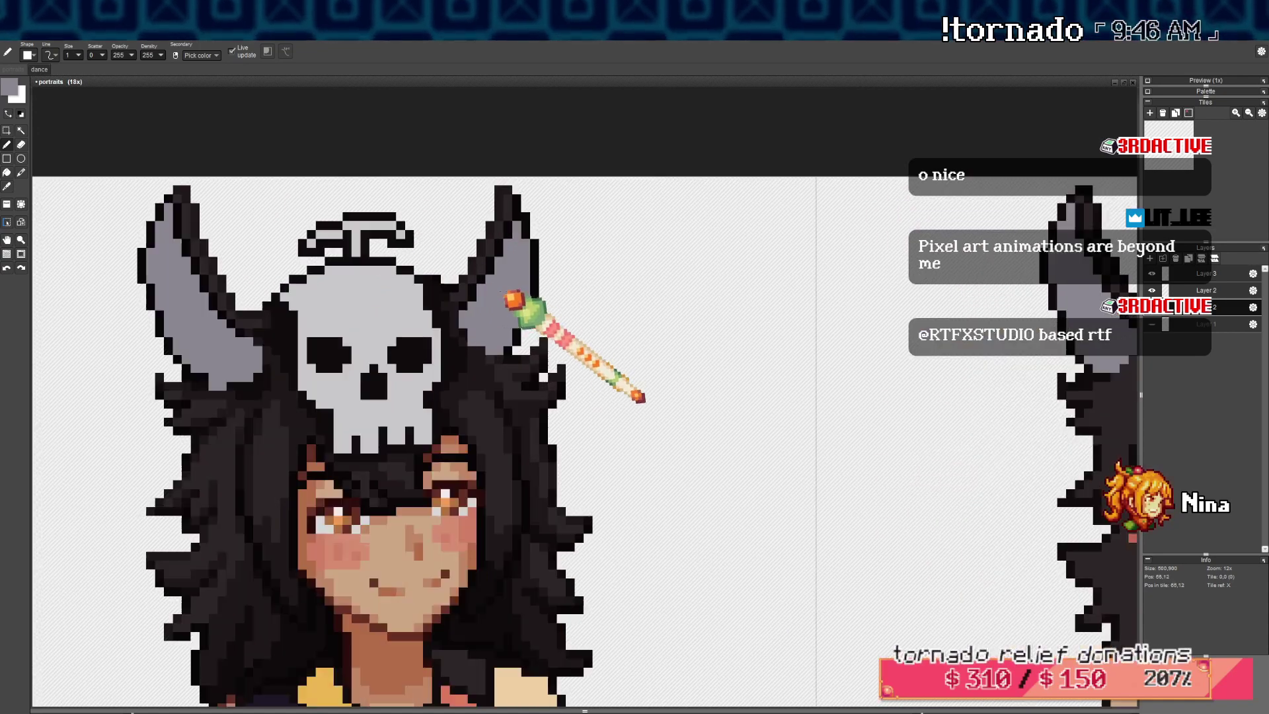
pyautogui.click(10, 87)
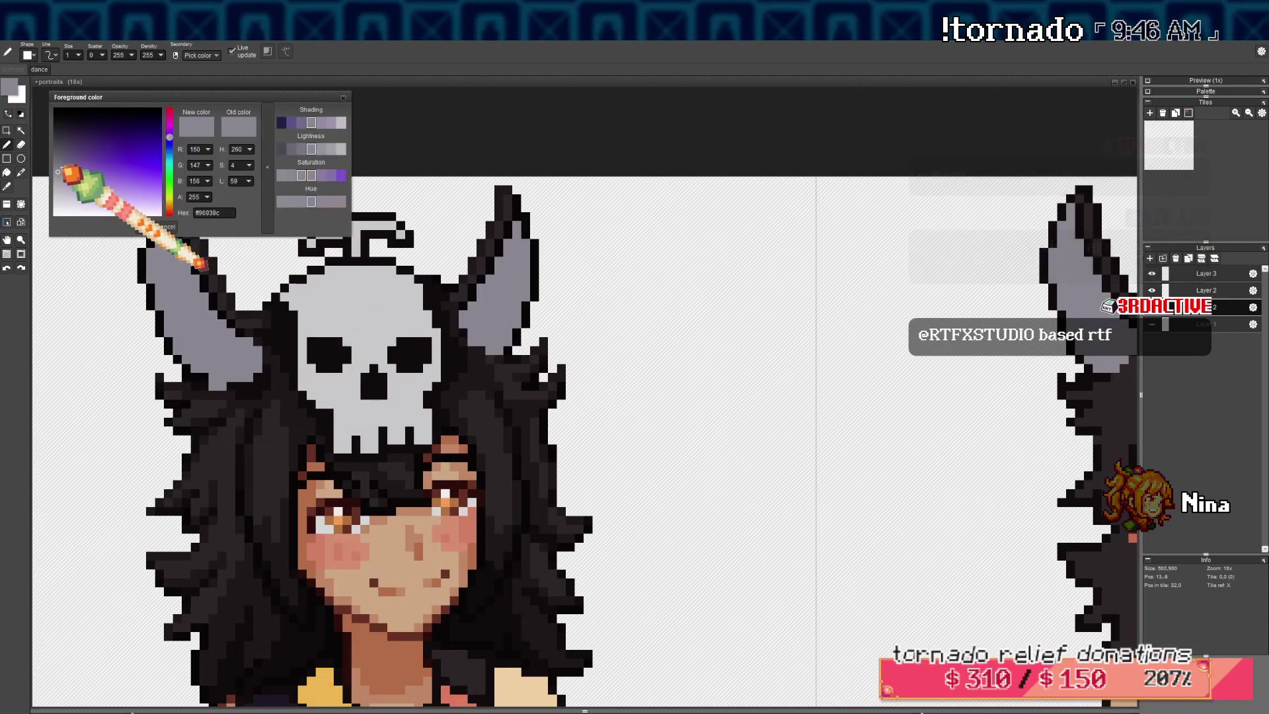
pyautogui.click(143, 227)
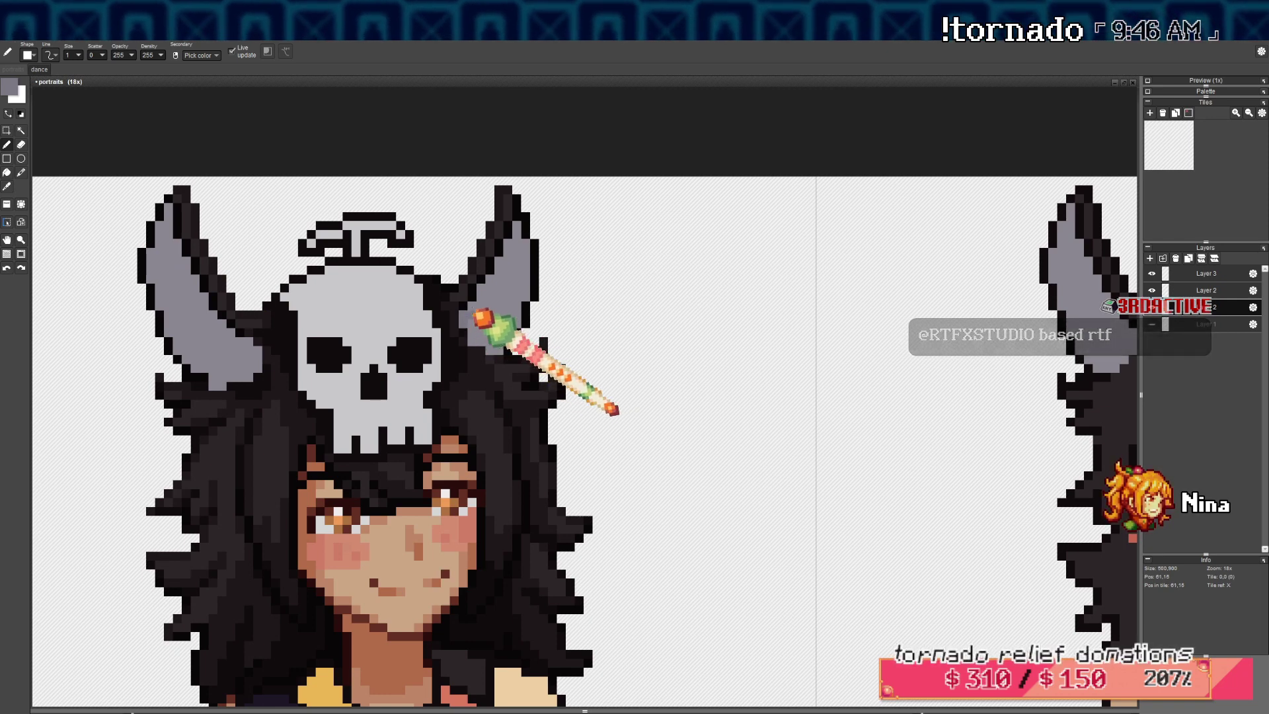
pyautogui.click(10, 86)
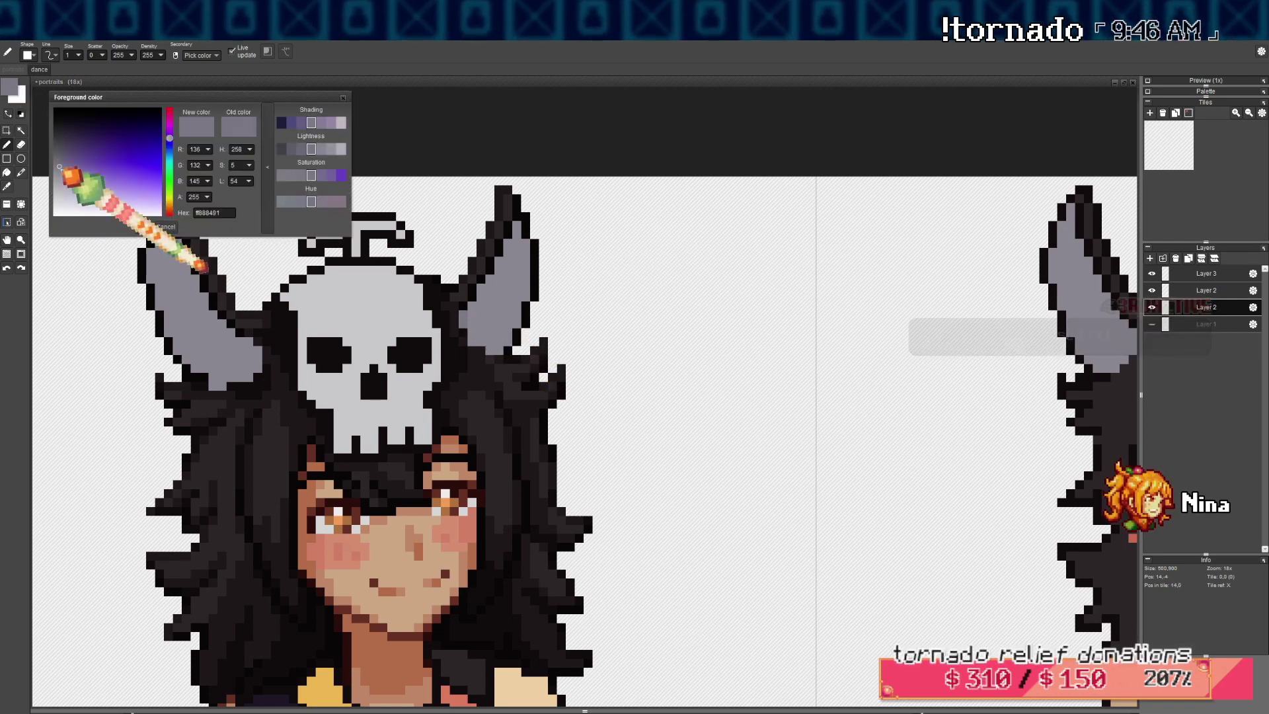
pyautogui.click(168, 227)
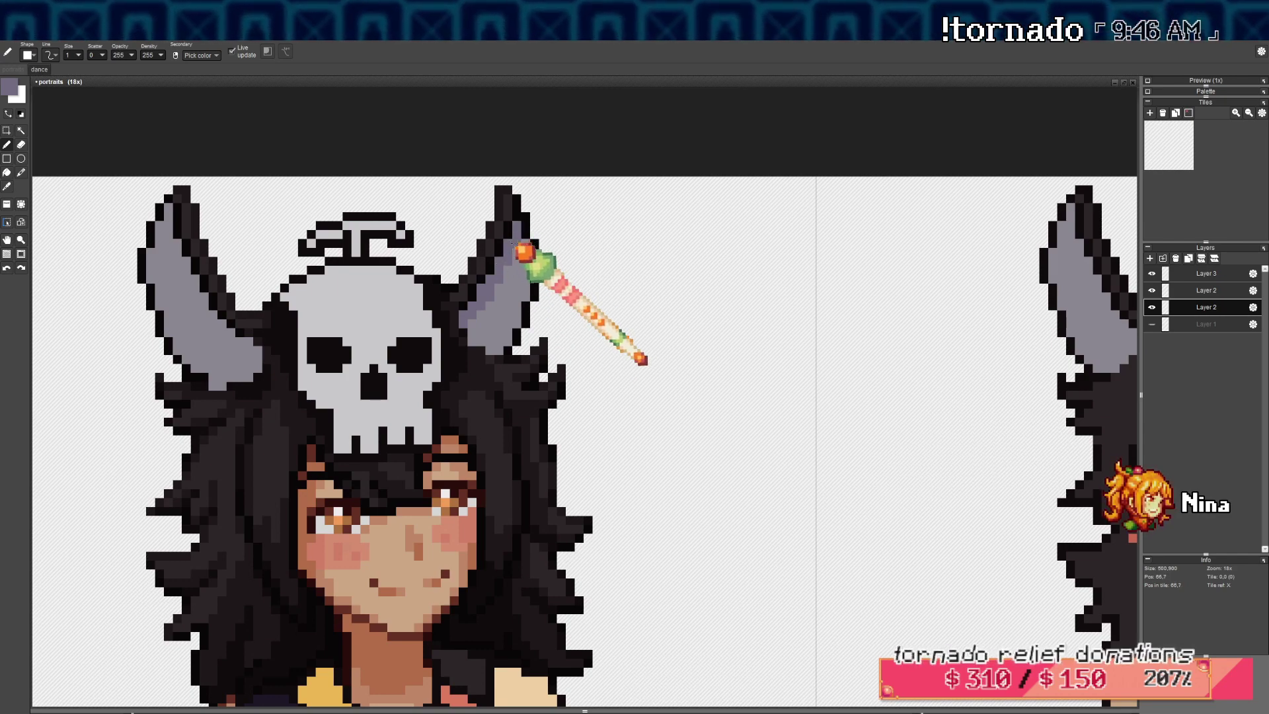
# Shade the inner side of the horn right of the skull with the muted purple-grey, checking it at sheet size
pyautogui.scroll(-3, 523, 262)
pyautogui.scroll(-1, 654, 361)
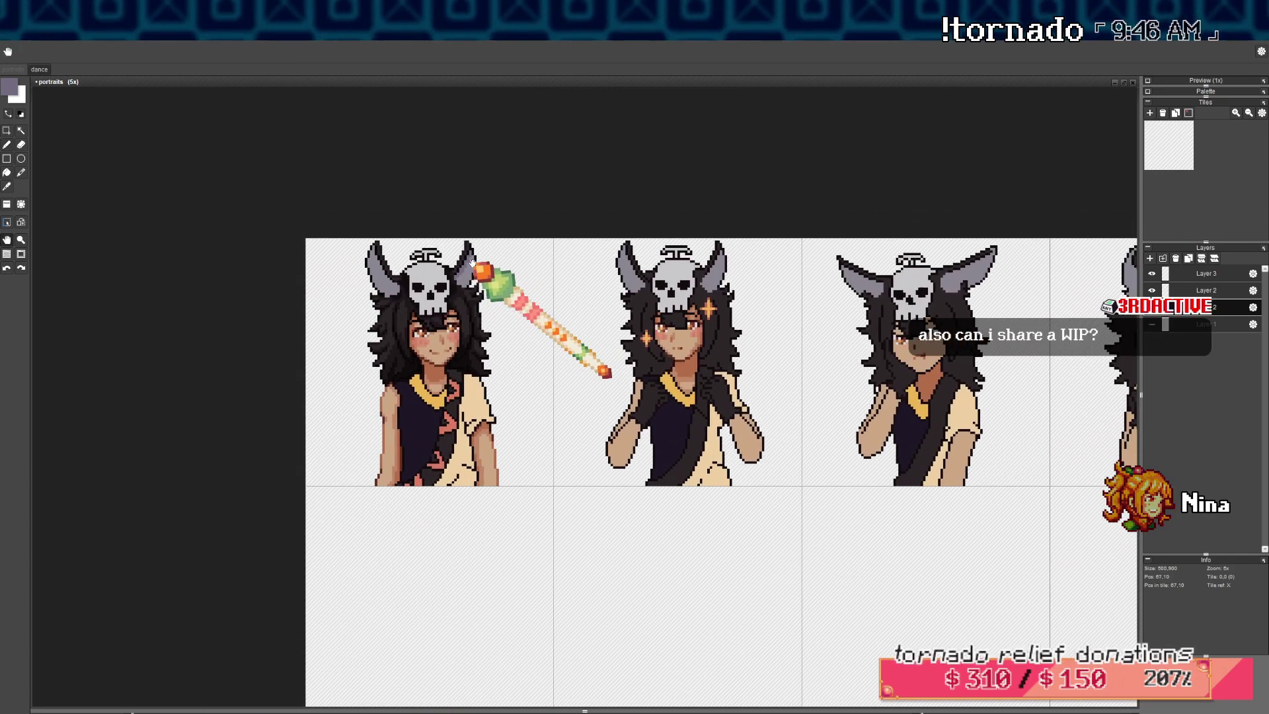
pyautogui.scroll(2, 488, 273)
pyautogui.scroll(4, 517, 257)
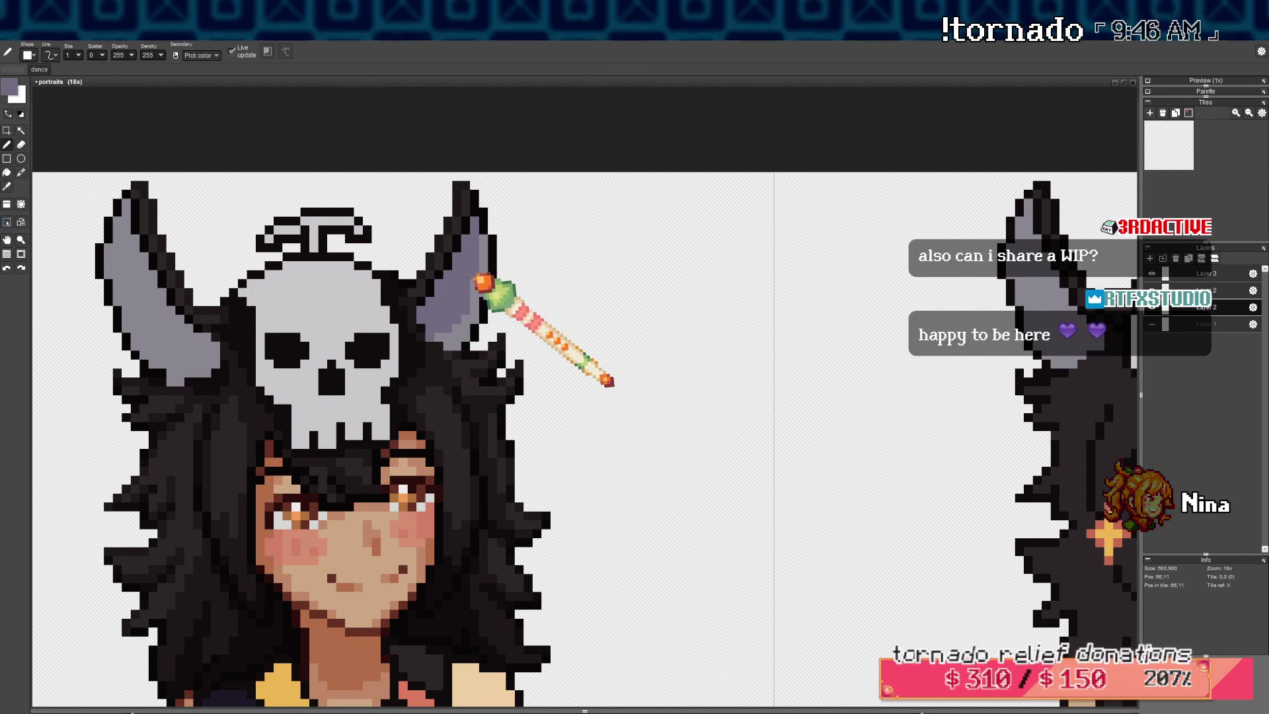
# Shade the horn left of the skull with the same purple-grey, leaving a lighter grey rim, and compare it with the neighbouring portrait
pyautogui.moveTo(216, 286); pyautogui.dragTo(302, 293)
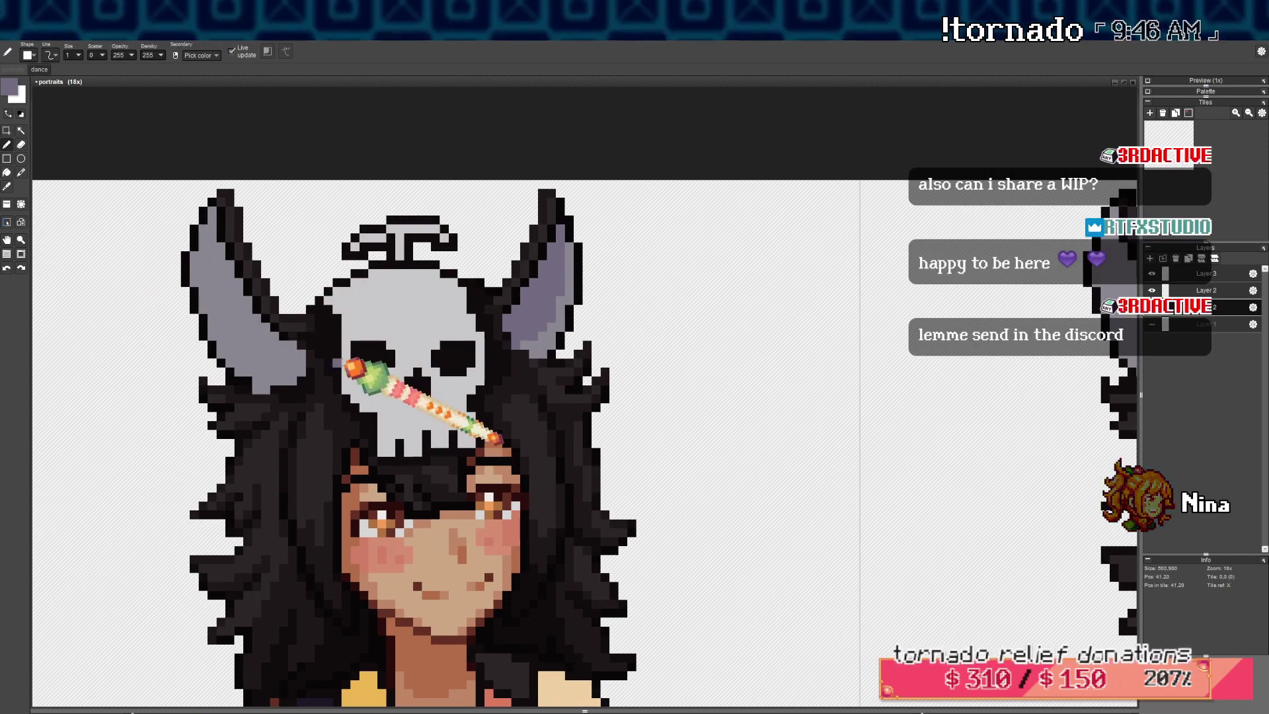
pyautogui.moveTo(355, 361); pyautogui.dragTo(371, 367)
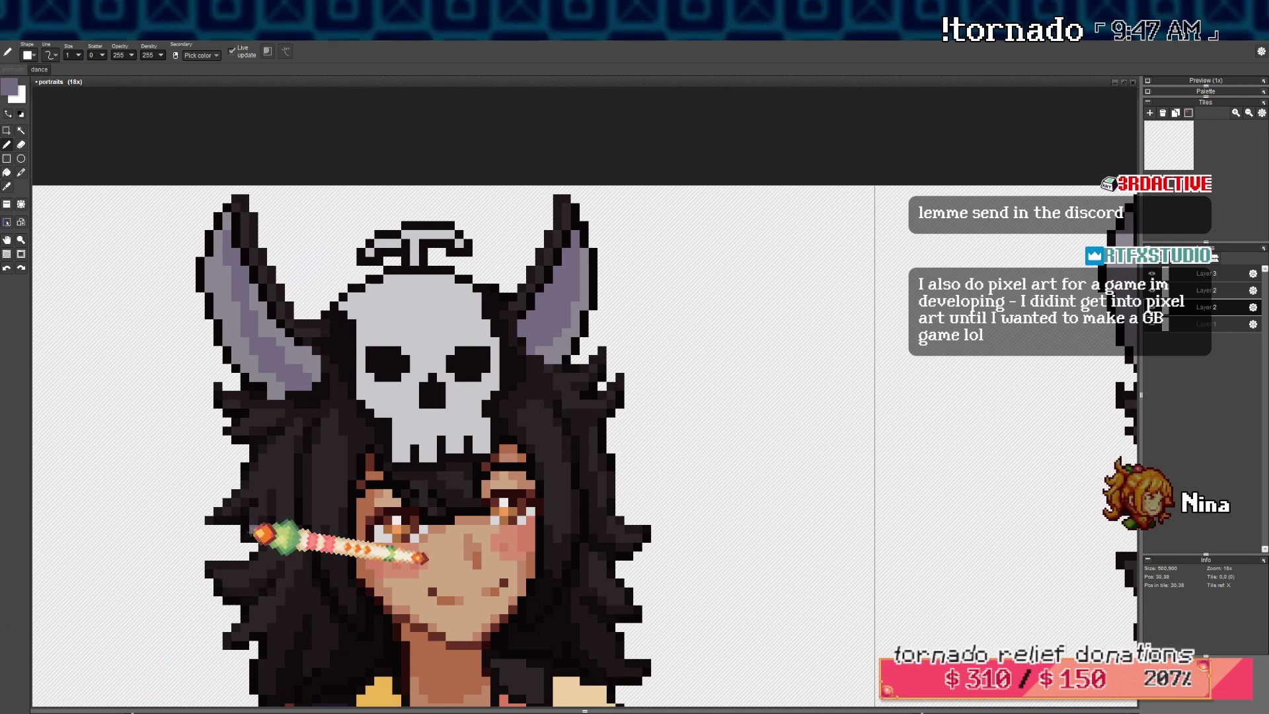
pyautogui.moveTo(325, 395); pyautogui.dragTo(340, 395)
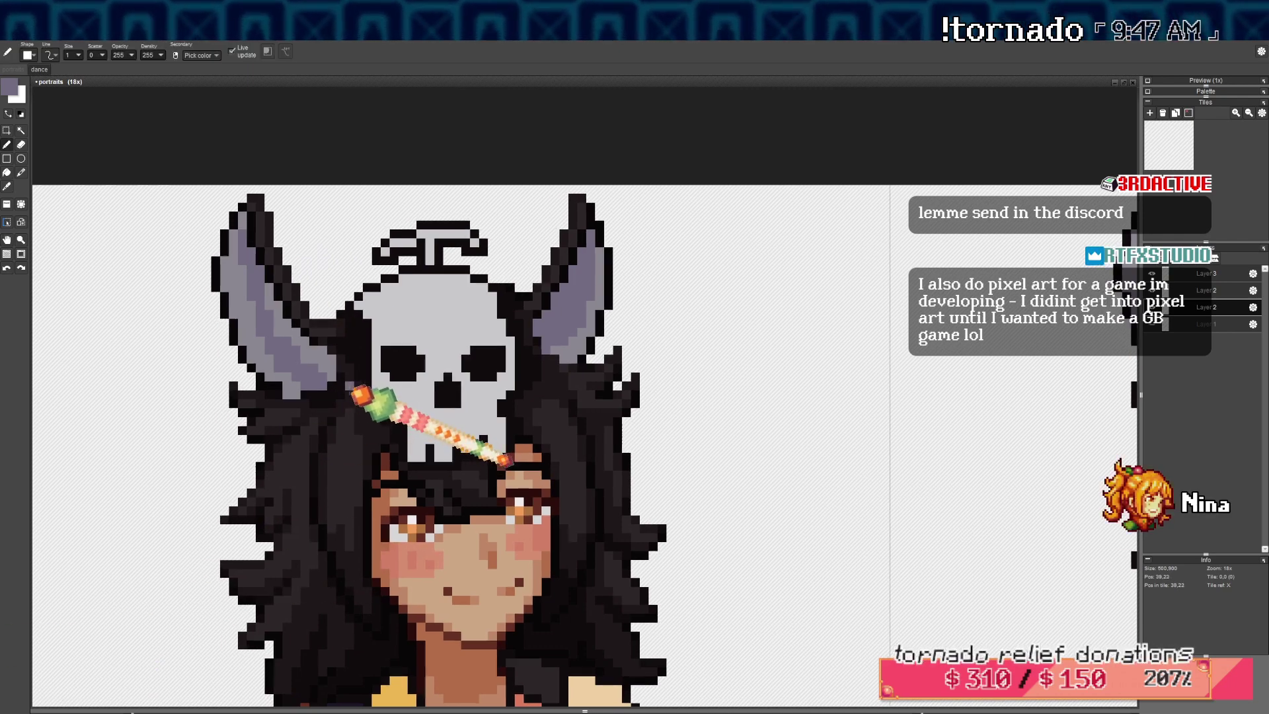
pyautogui.scroll(1, 489, 449)
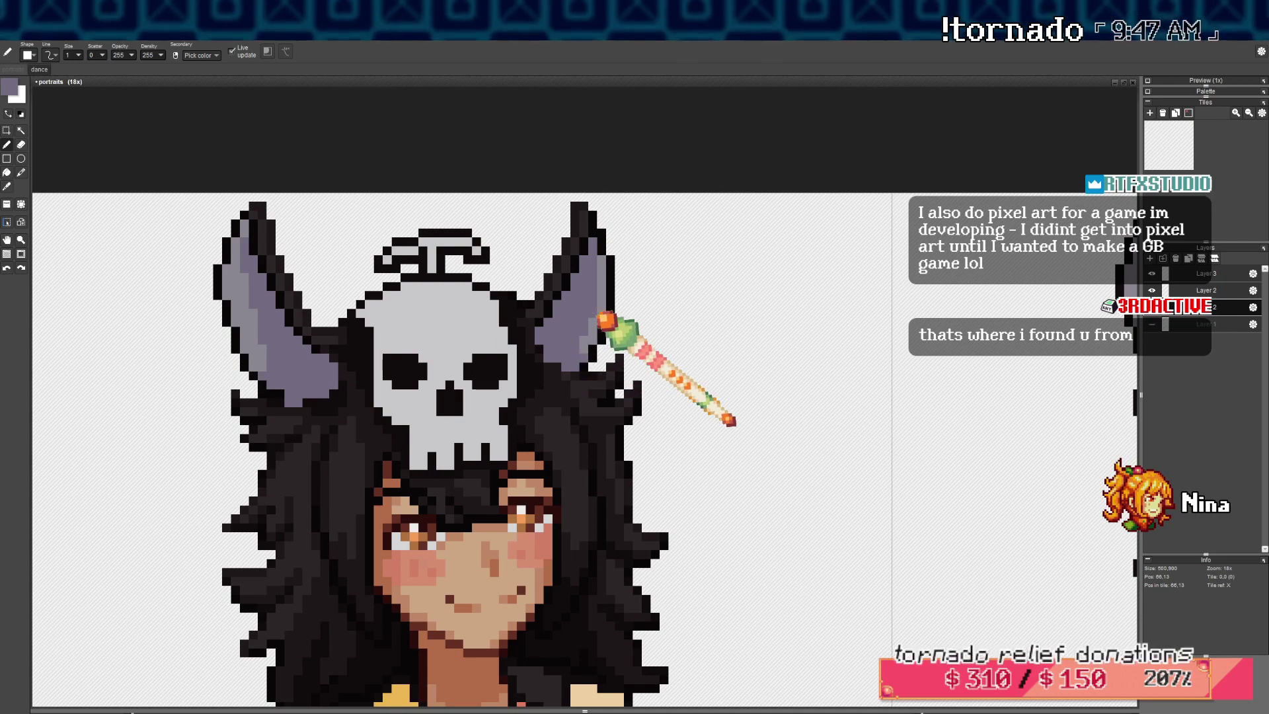
pyautogui.scroll(-3, 584, 334)
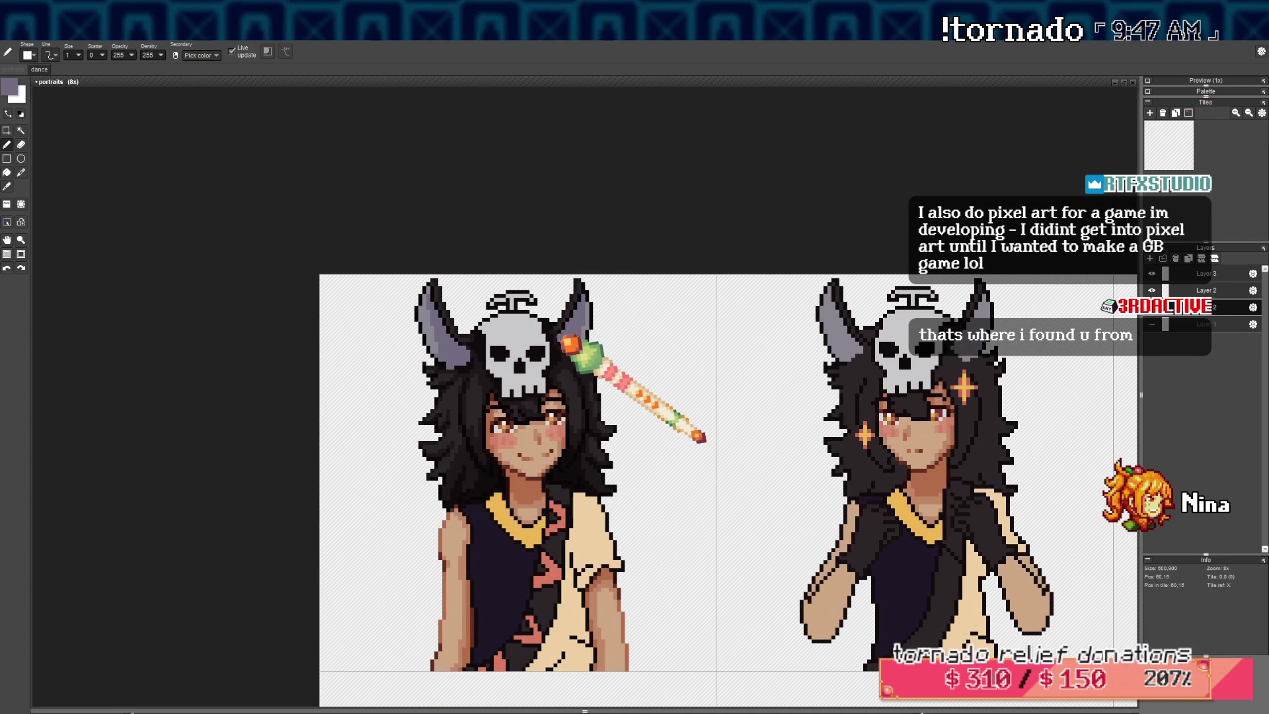
pyautogui.scroll(2, 565, 337)
pyautogui.scroll(1, 500, 337)
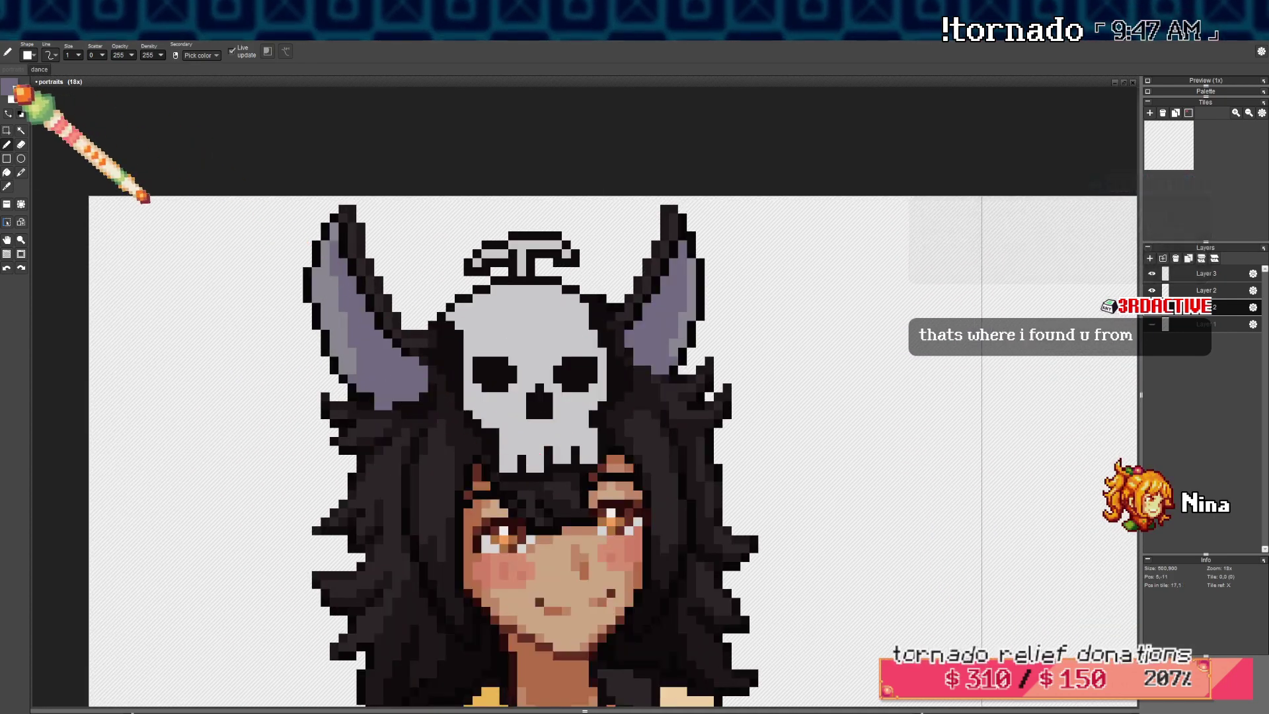
# Set the foreground colour to #686076 and deepen the shadow along the left horn's inner curve, undoing a misplaced stroke
pyautogui.click(10, 86)
pyautogui.click(65, 156)
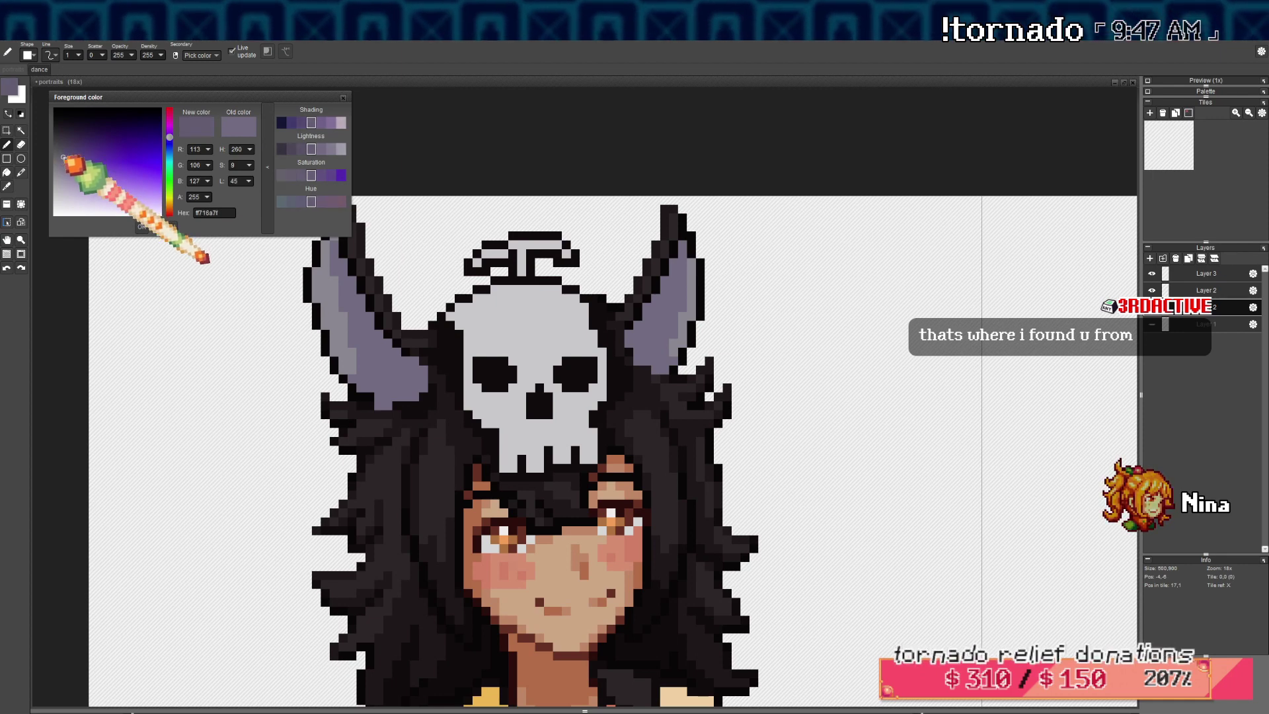
pyautogui.click(65, 153)
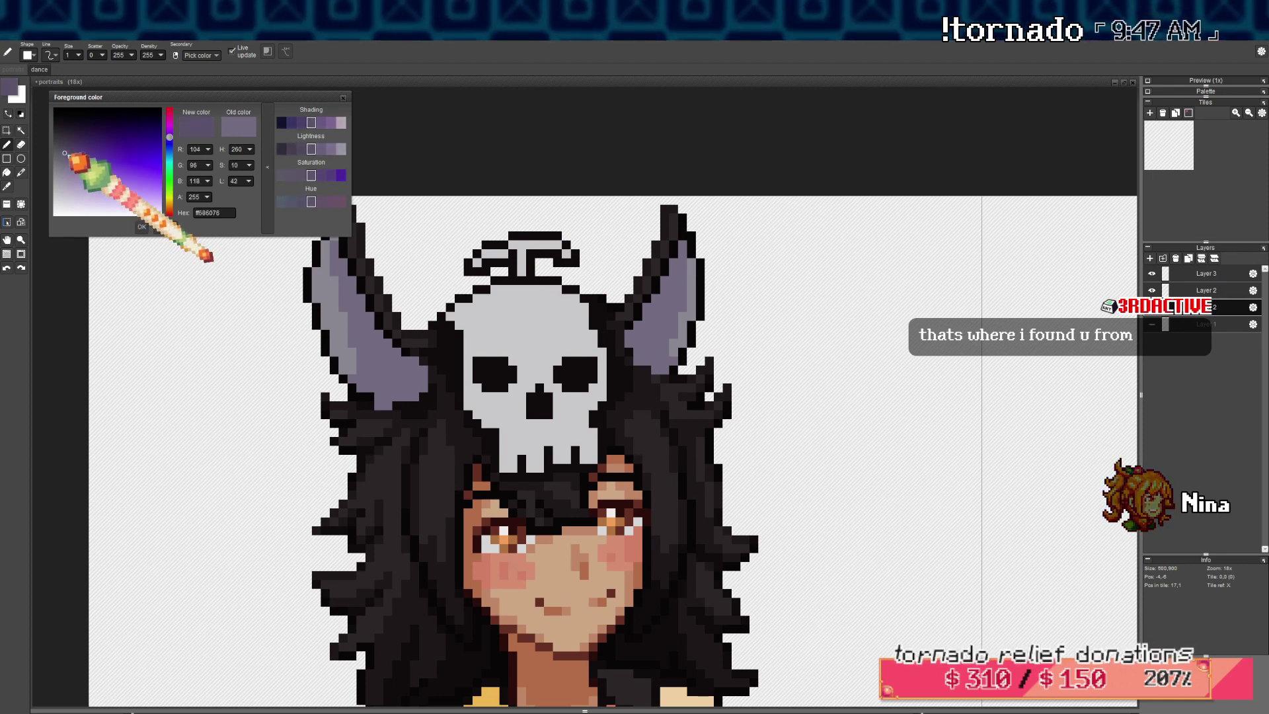
pyautogui.click(142, 227)
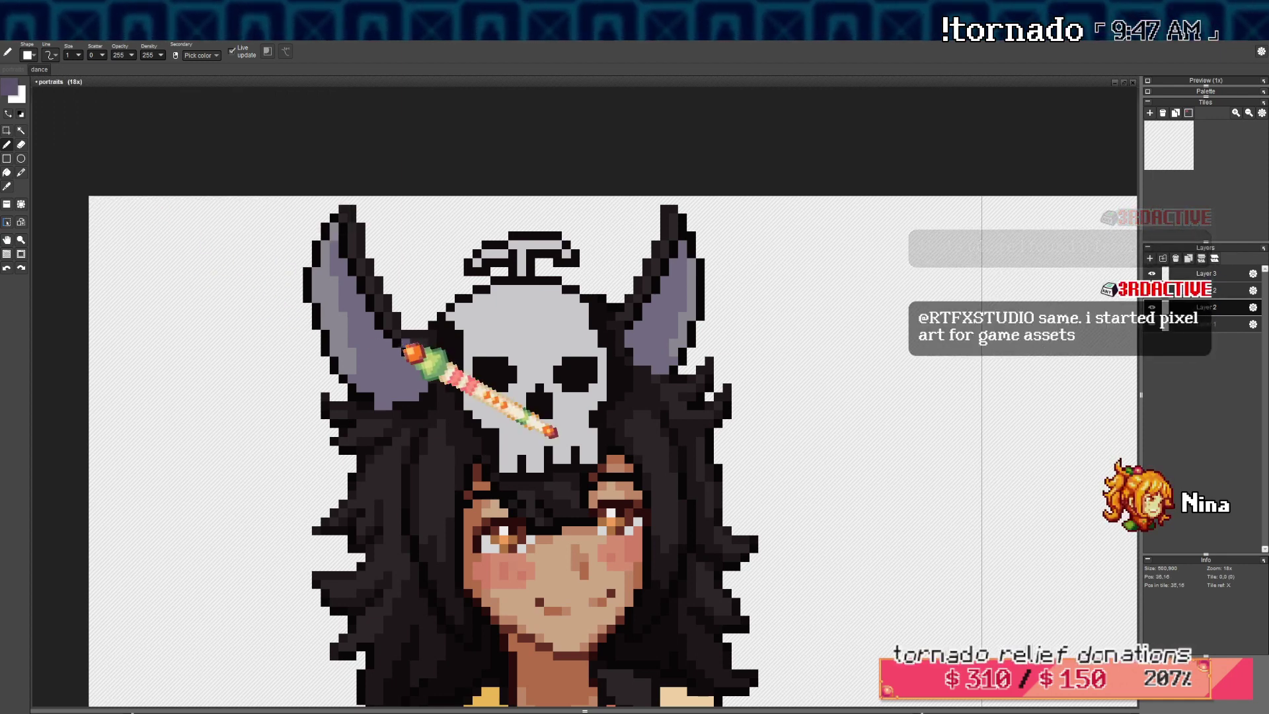
pyautogui.moveTo(399, 359)
pyautogui.mouseDown()
pyautogui.moveTo(404, 376)
pyautogui.moveTo(388, 352)
pyautogui.moveTo(401, 379)
pyautogui.mouseUp()
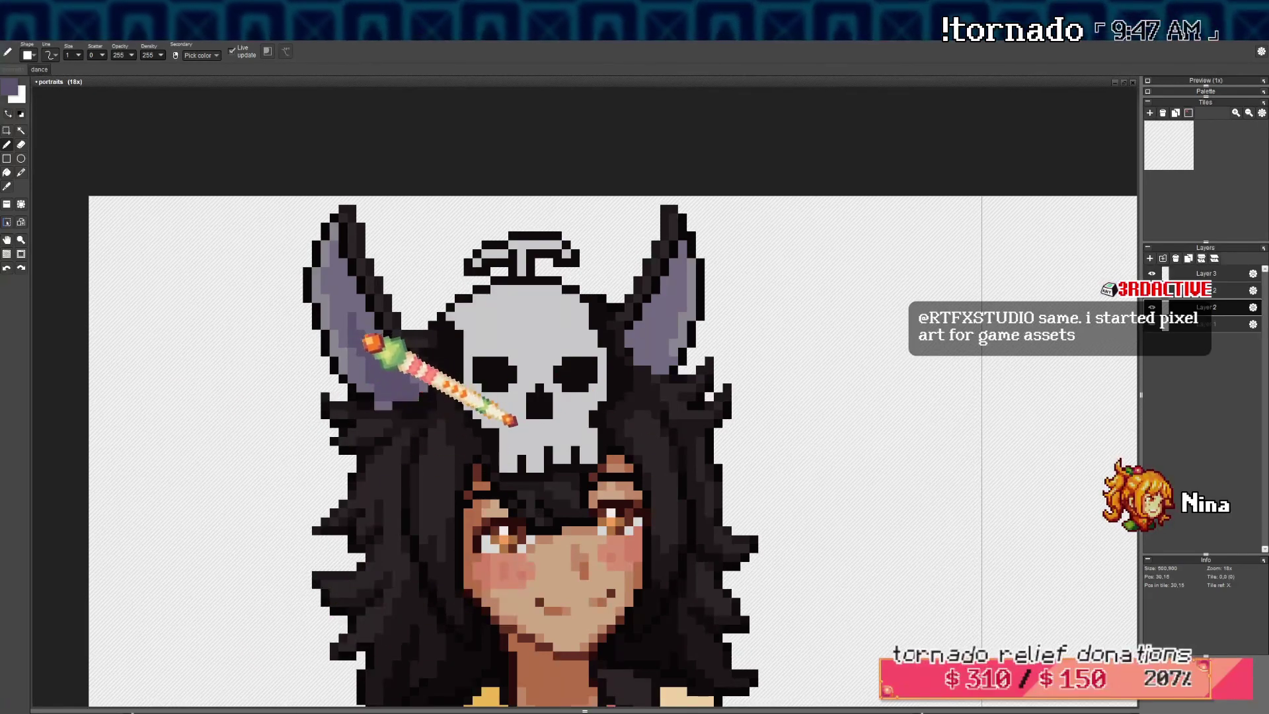
pyautogui.hotkey('ctrl', 'z')
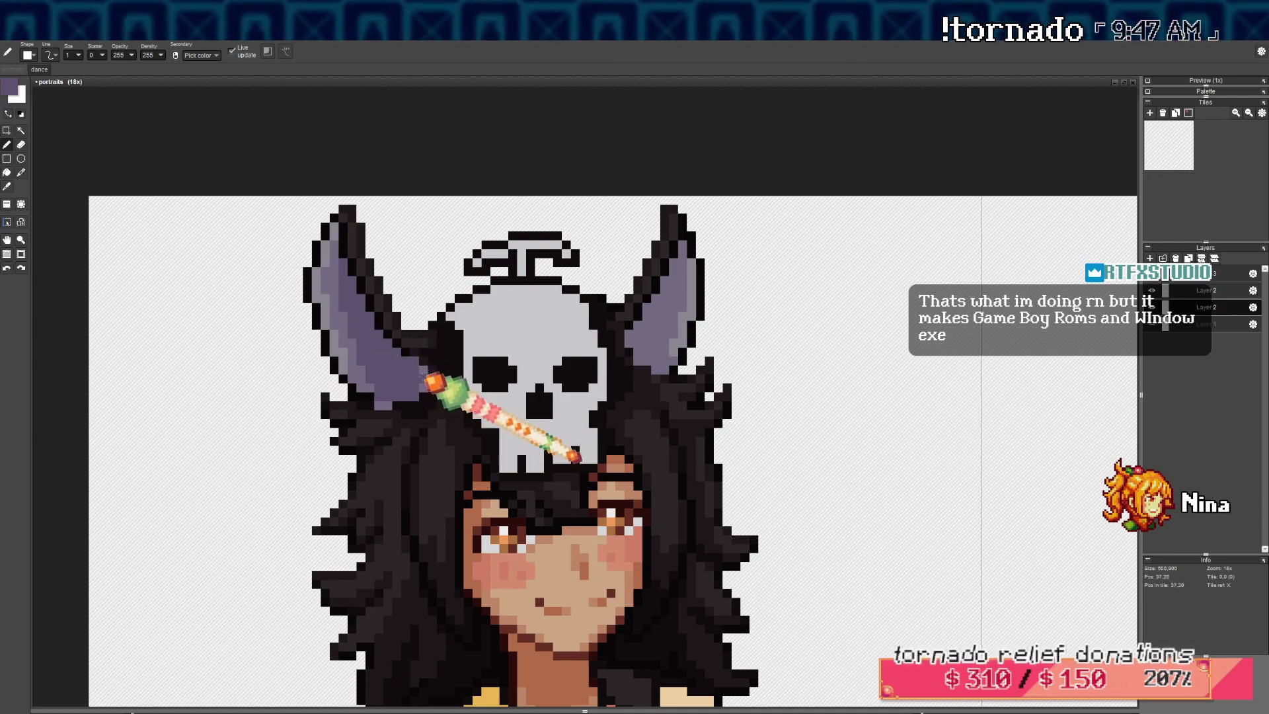
pyautogui.scroll(-4, 537, 384)
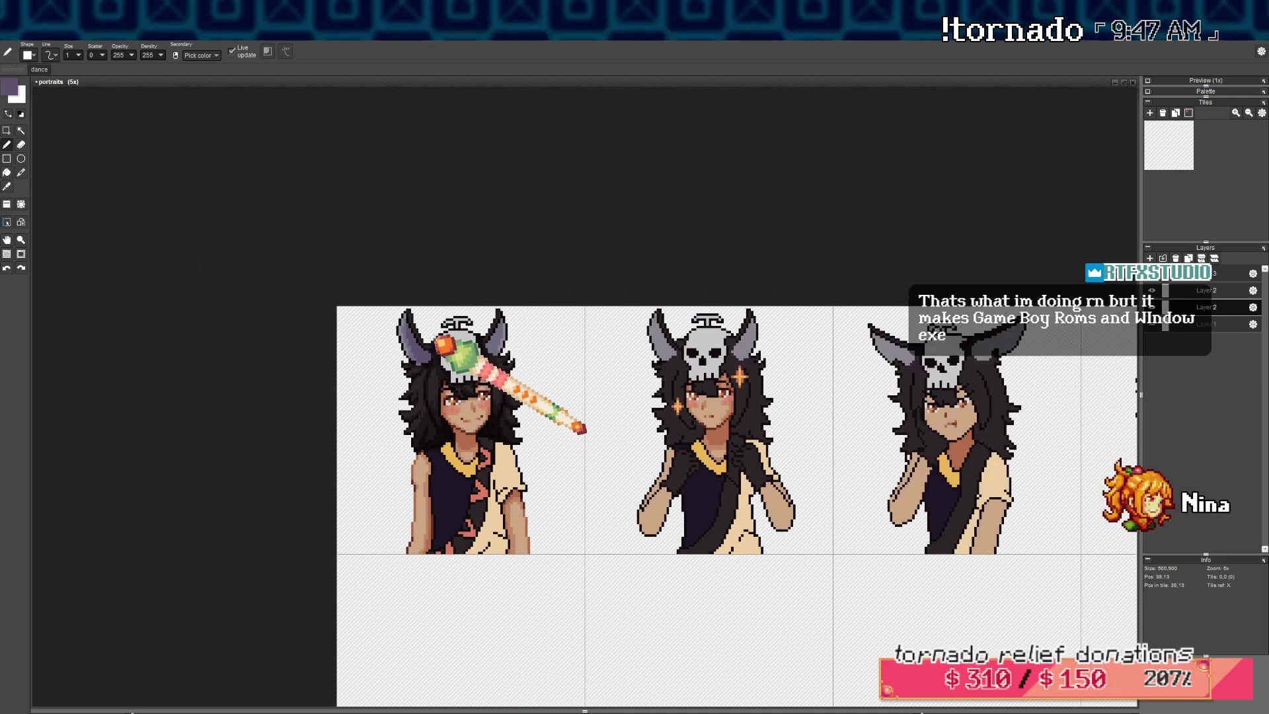
pyautogui.scroll(3, 441, 343)
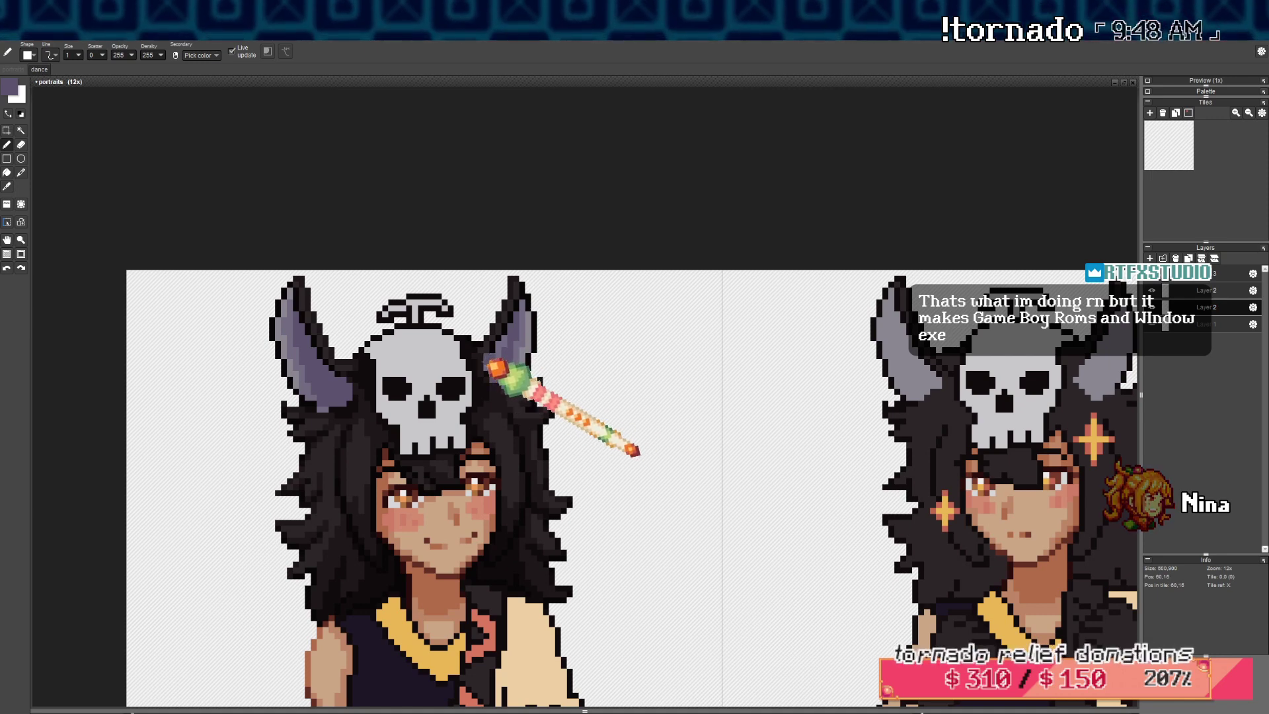
# Deepen the right horn's inner shadow with #686076, undoing the unwanted pen stroke and fill
pyautogui.hotkey('ctrl', 'z')
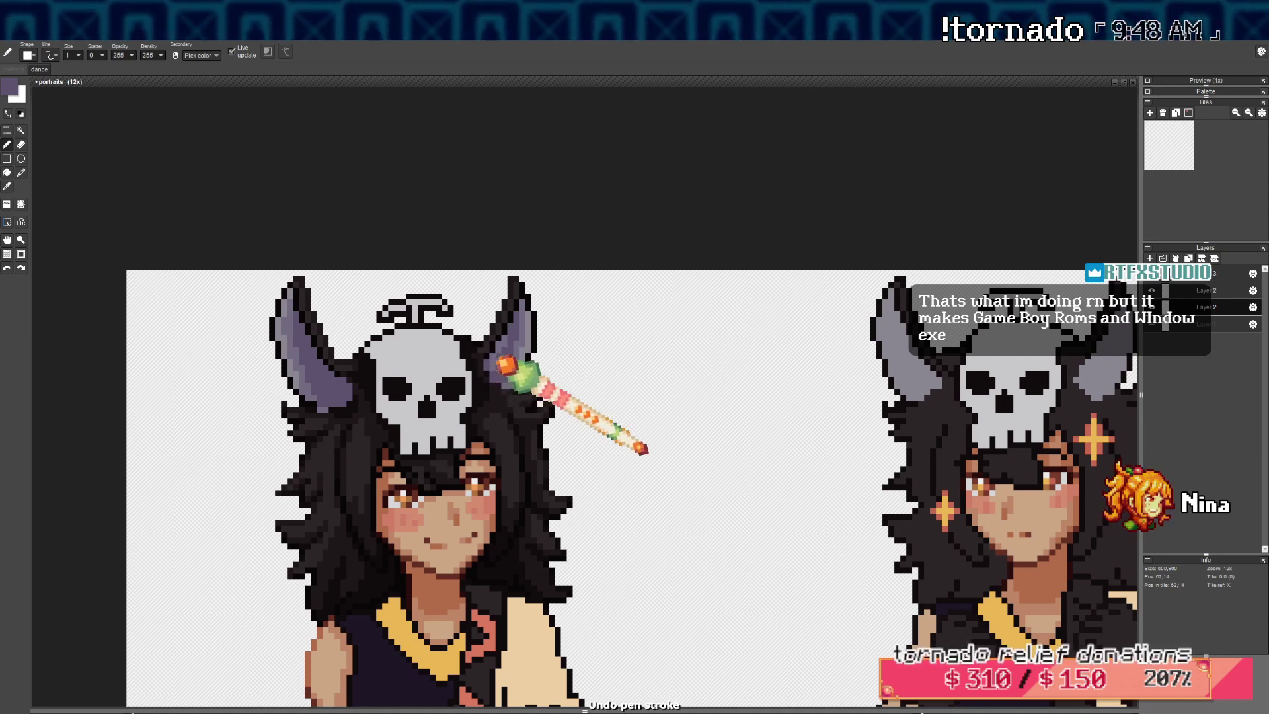
pyautogui.hotkey('ctrl', 'z')
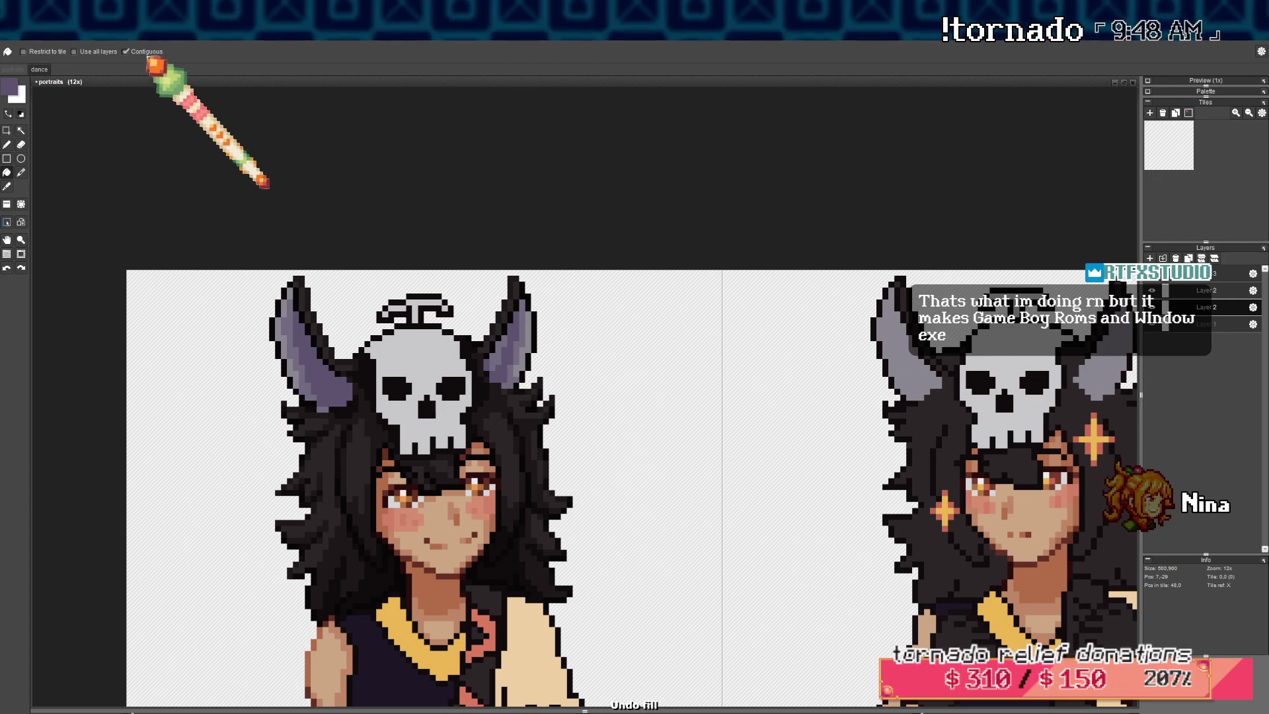
pyautogui.press('b')
pyautogui.scroll(-5, 546, 348)
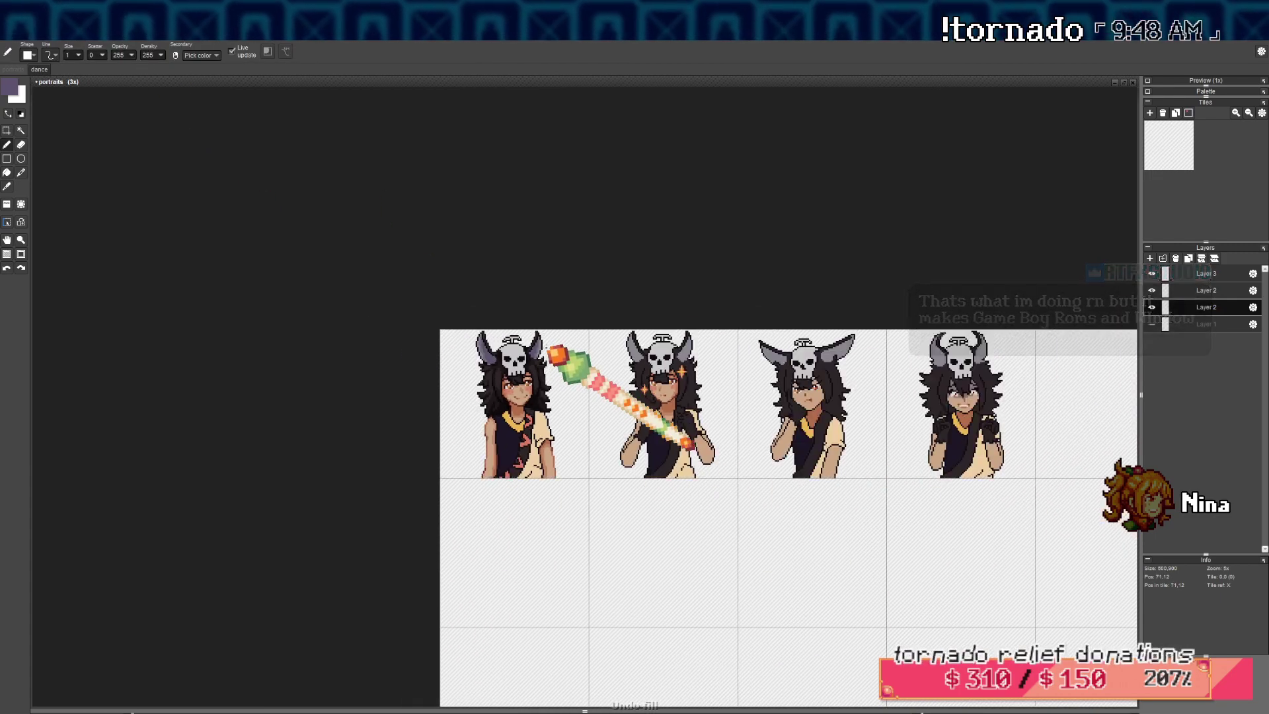
# Compare the shaded horns with the other portraits at sheet size and resample the left horn's dark purple as the drawing colour
pyautogui.moveTo(564, 343); pyautogui.dragTo(546, 345)
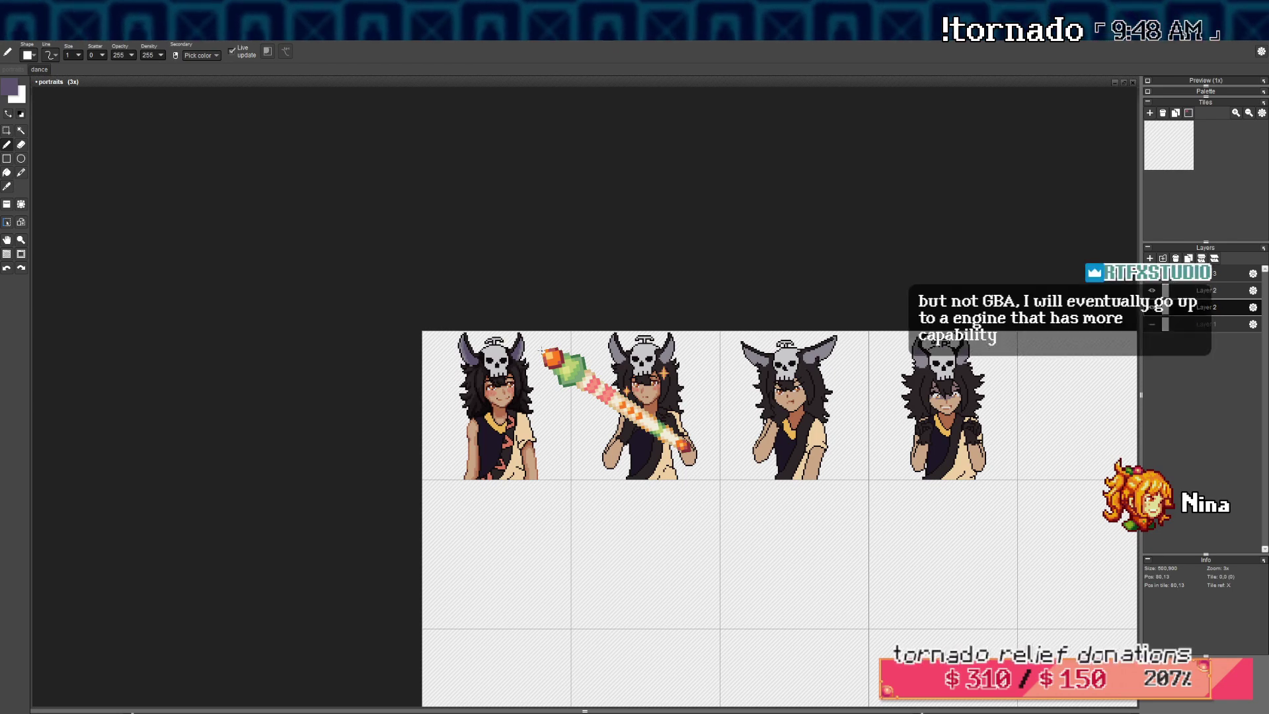
pyautogui.moveTo(545, 352); pyautogui.dragTo(511, 442)
pyautogui.scroll(-1, 505, 426)
pyautogui.scroll(5, 493, 401)
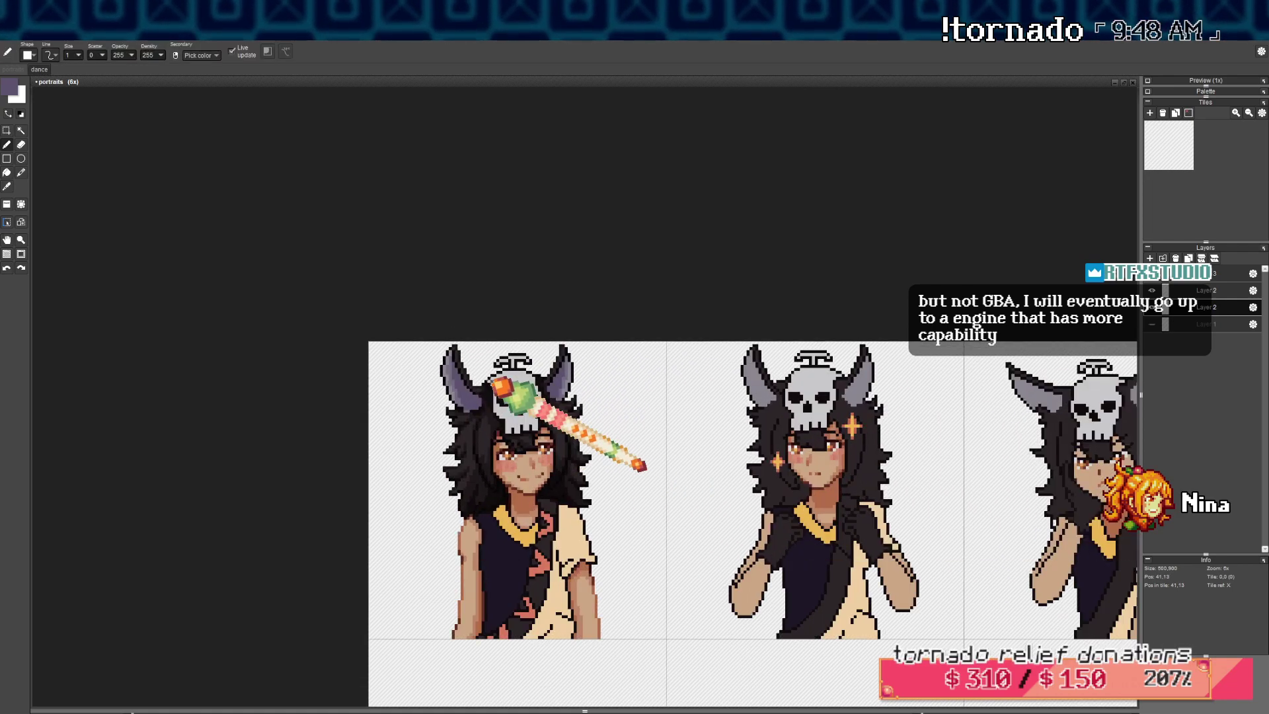
pyautogui.scroll(4, 479, 398)
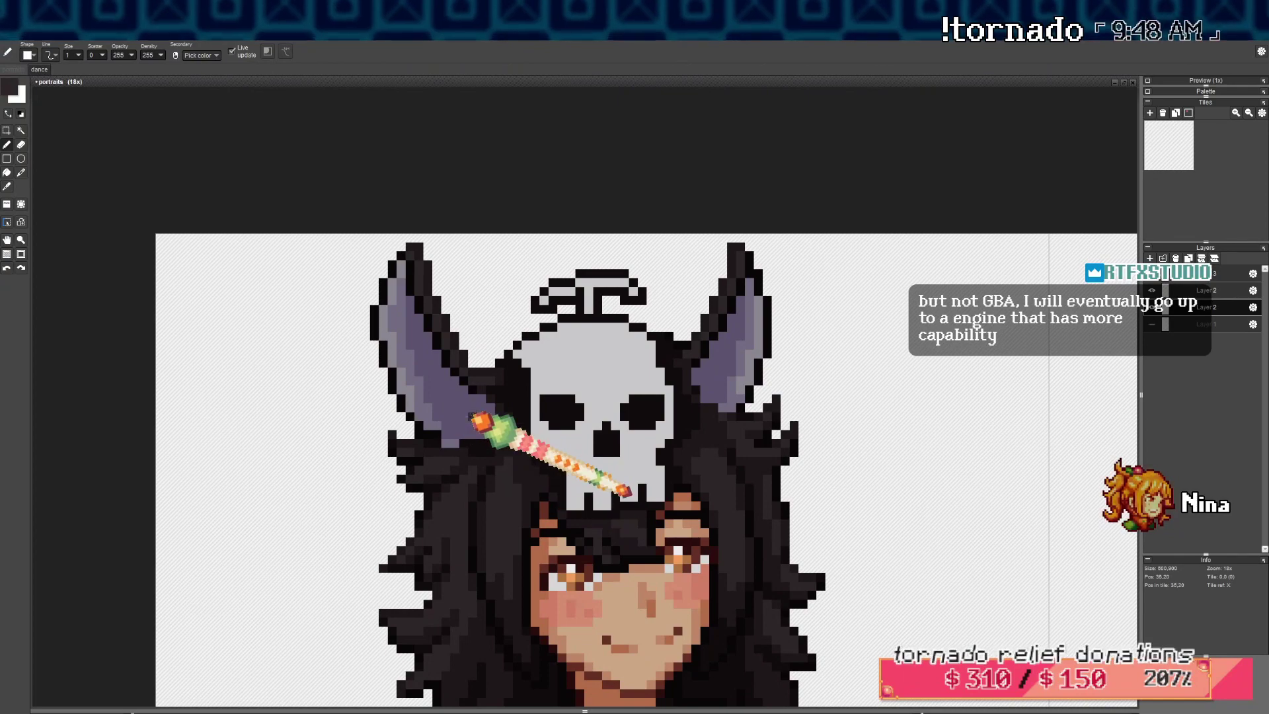
pyautogui.rightClick(471, 415)
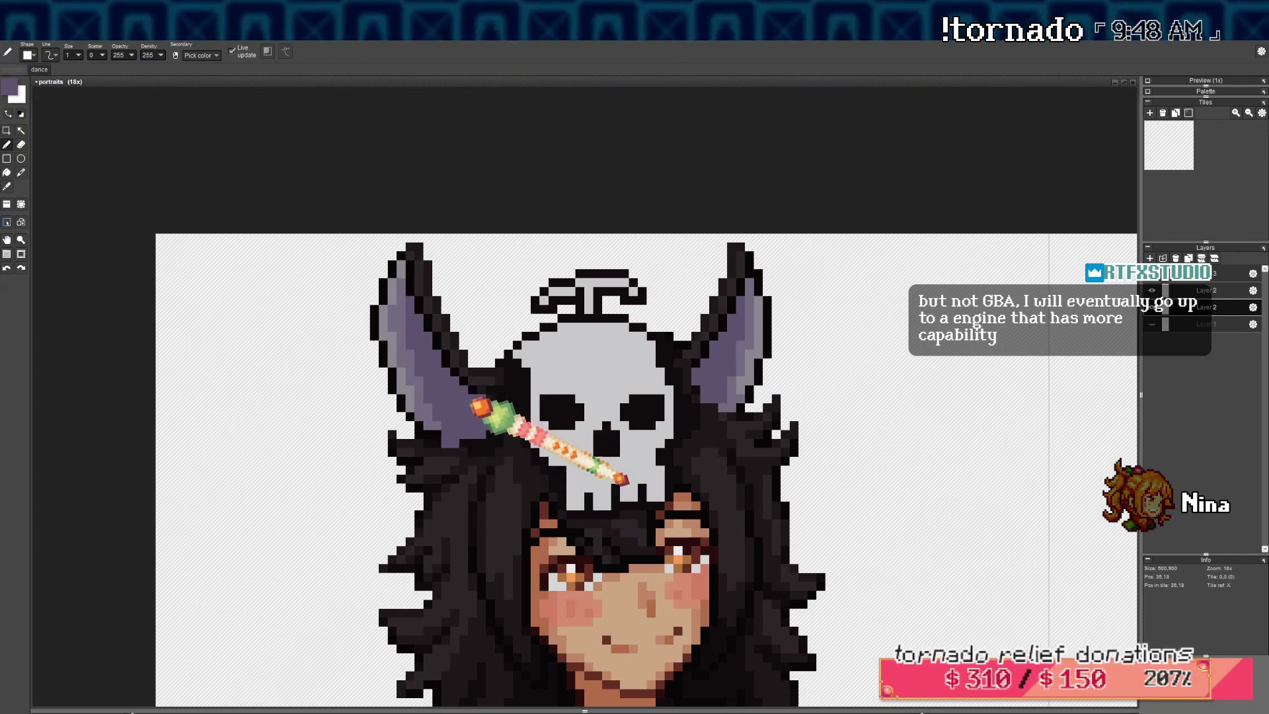
# Set the foreground colour to the darker purple #463e55 for the deepest horn shadow
pyautogui.scroll(-2, 465, 413)
pyautogui.scroll(2, 461, 397)
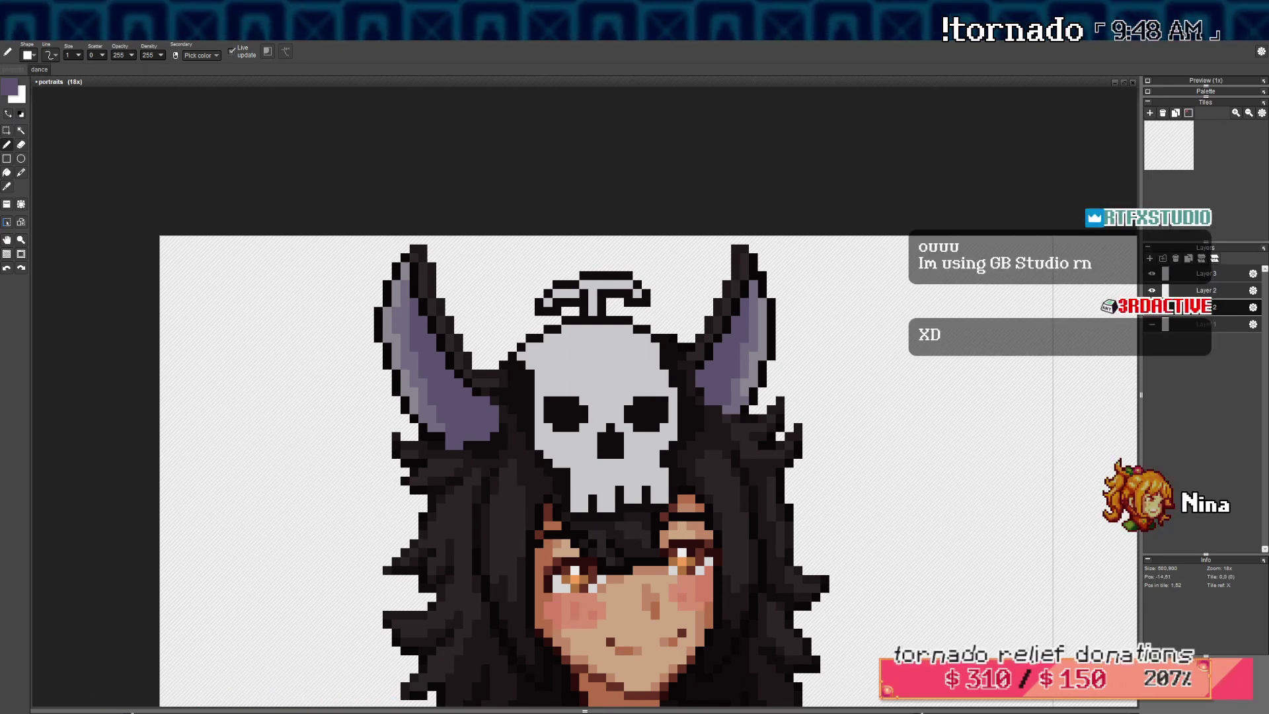
pyautogui.moveTo(497, 472); pyautogui.dragTo(459, 474)
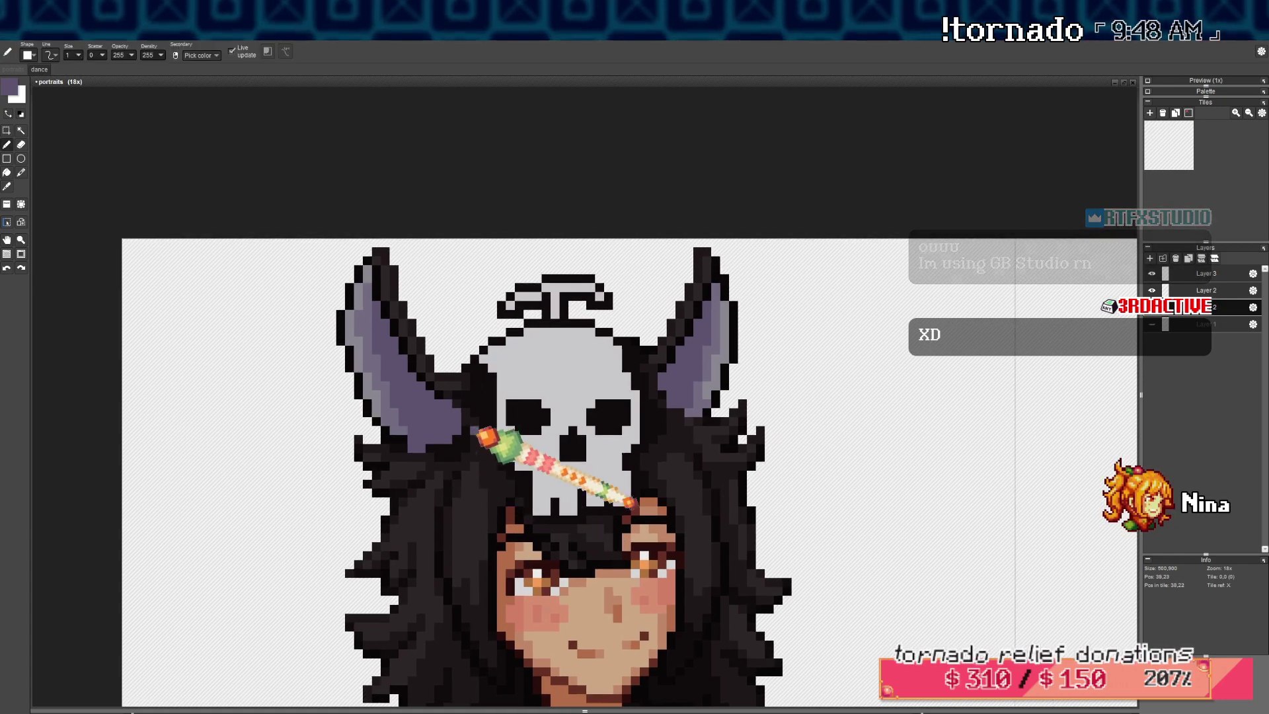
pyautogui.click(9, 87)
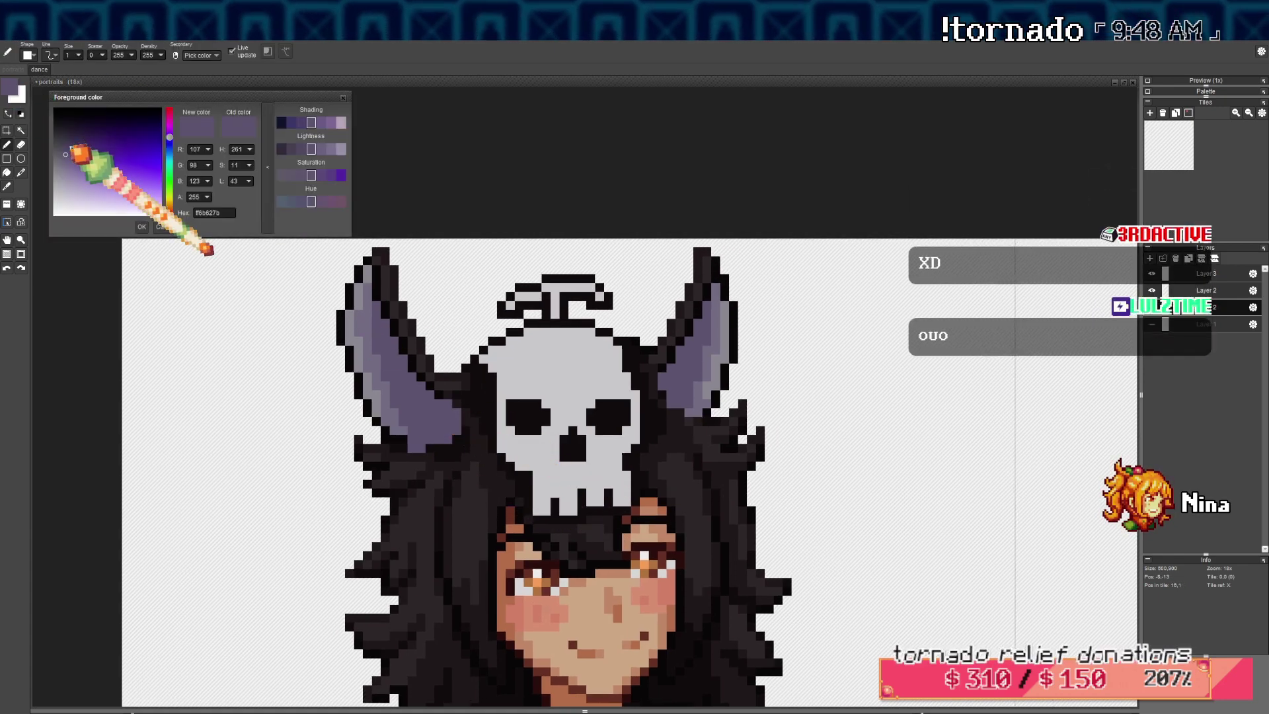
pyautogui.click(69, 146)
pyautogui.click(70, 138)
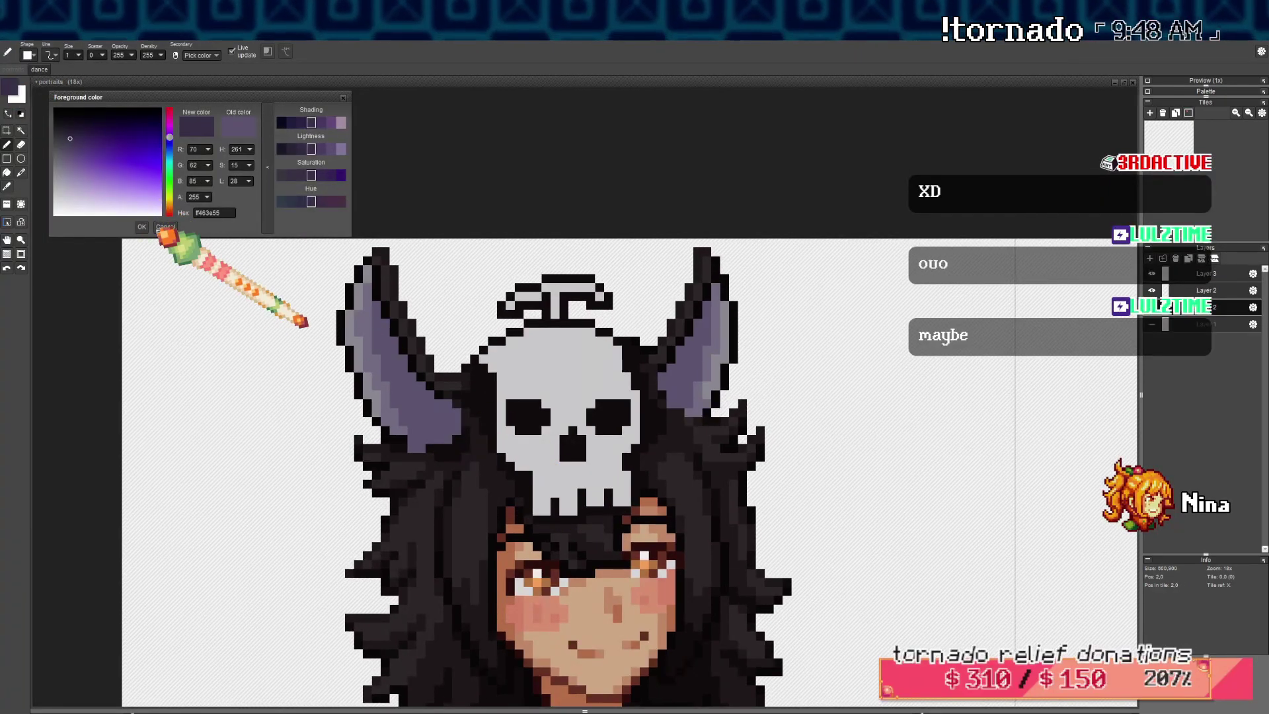
pyautogui.click(142, 226)
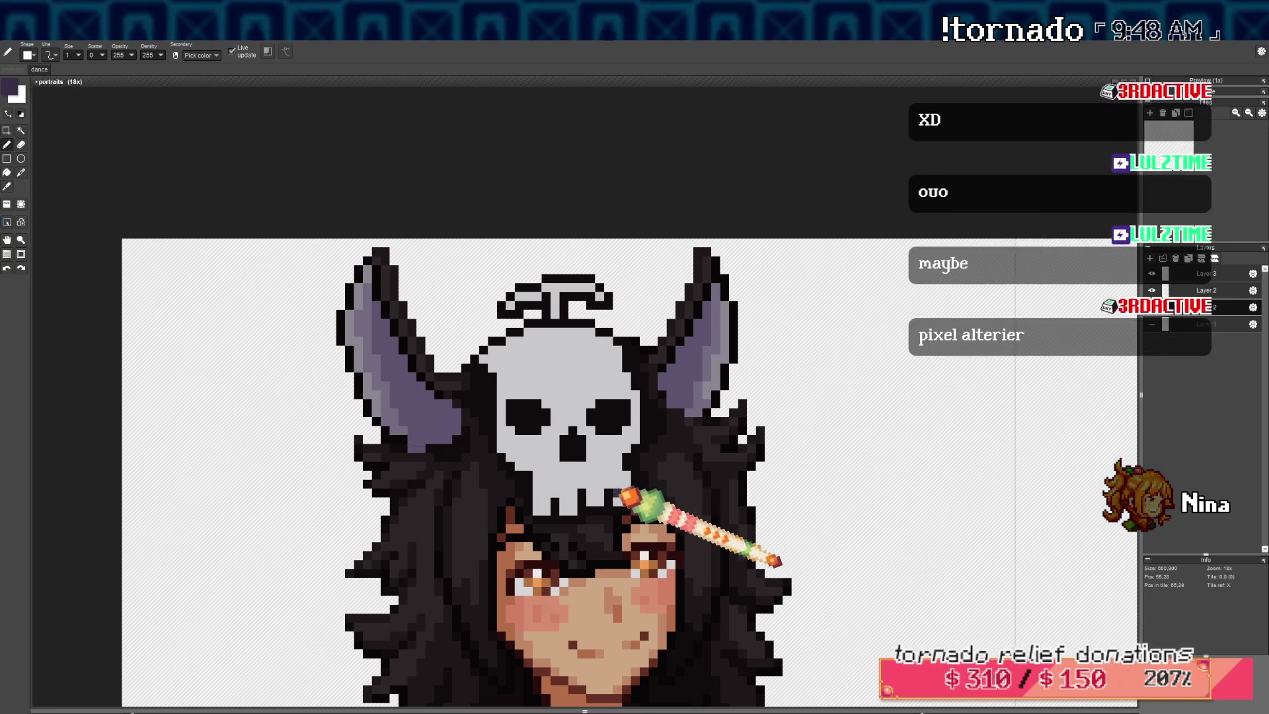
# Paint a #463e55 shadow at the base of the horn left of the skull and trim its edges with sampled neighbouring tones
pyautogui.press('b')
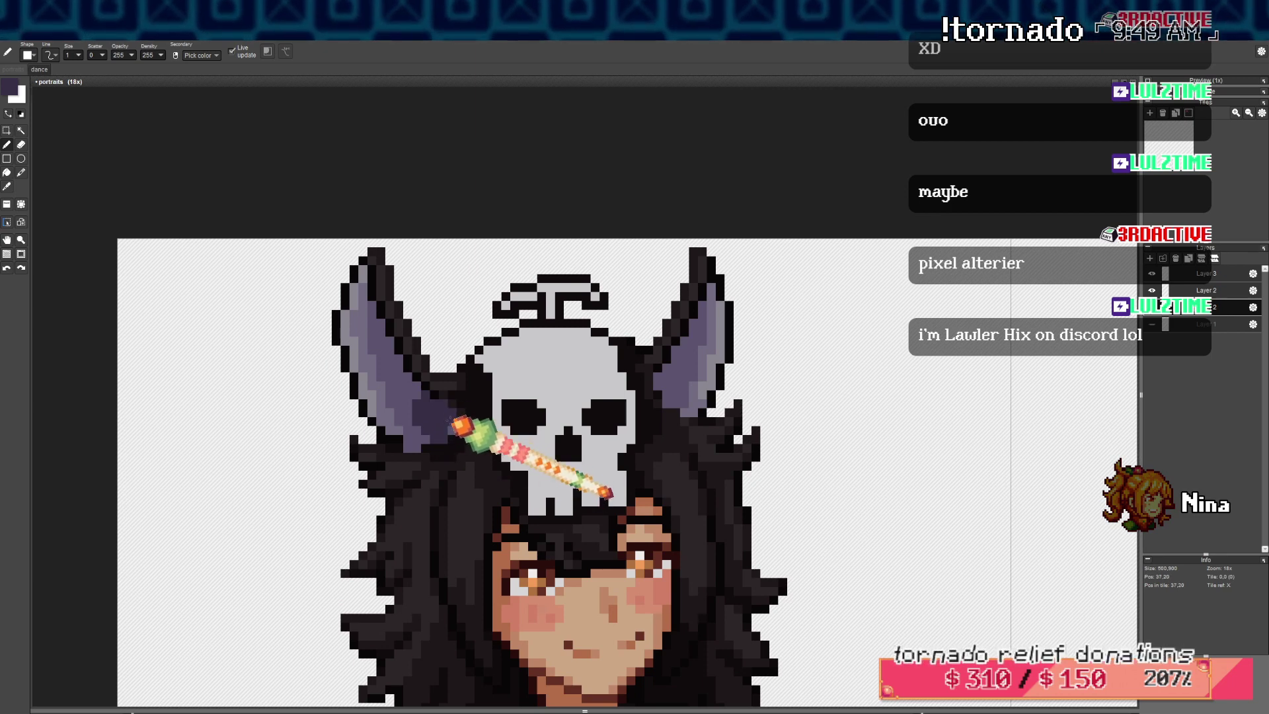
pyautogui.rightClick(450, 402)
pyautogui.moveTo(437, 404); pyautogui.dragTo(446, 404)
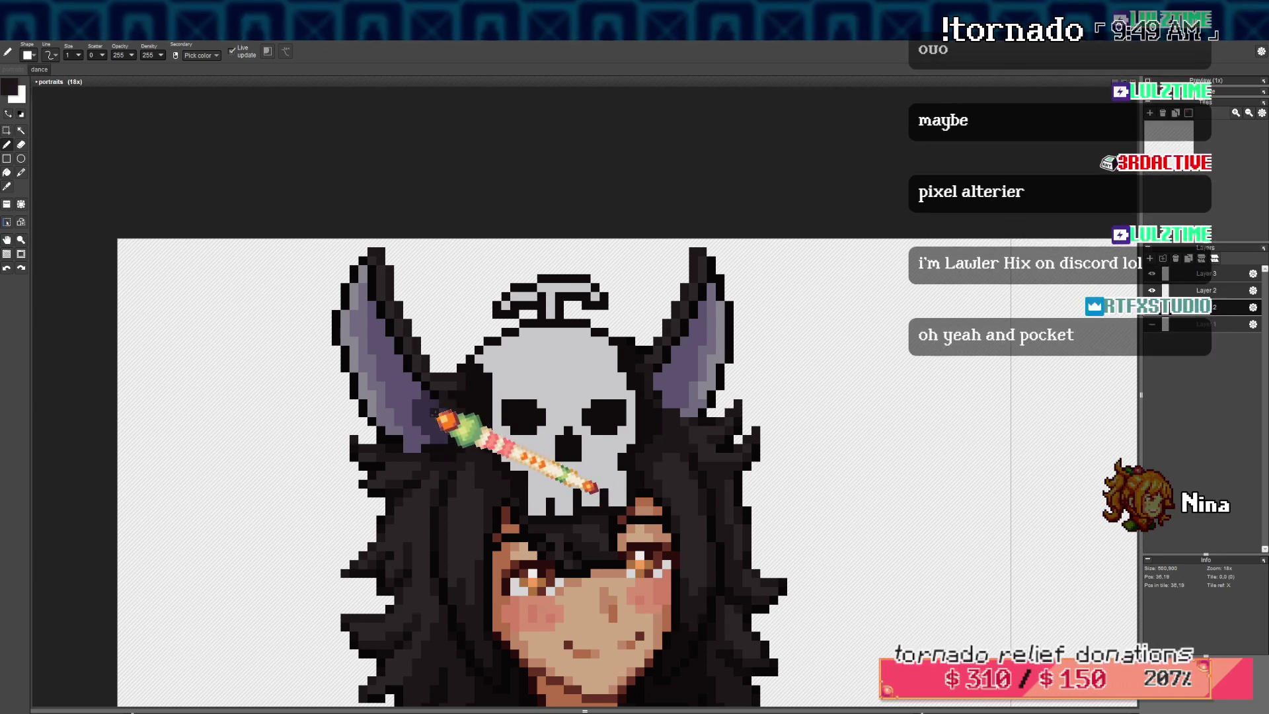
pyautogui.rightClick(434, 415)
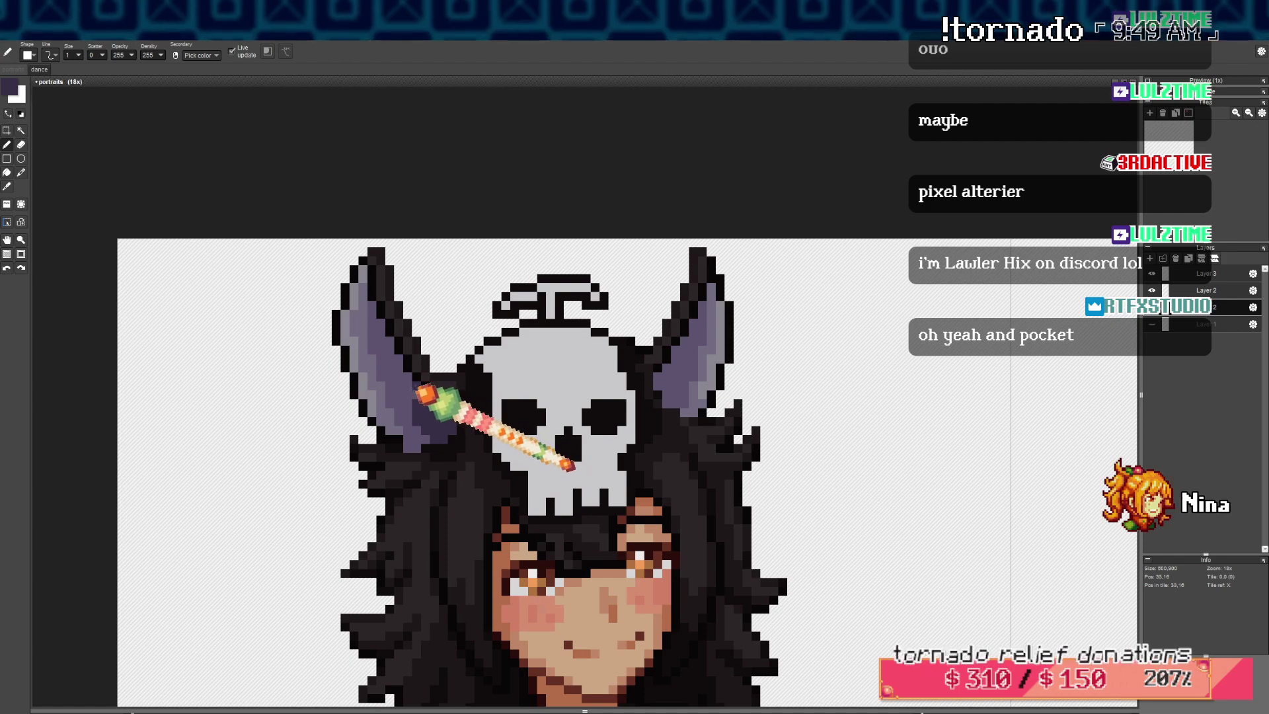
pyautogui.rightClick(407, 397)
pyautogui.moveTo(415, 403); pyautogui.dragTo(436, 427)
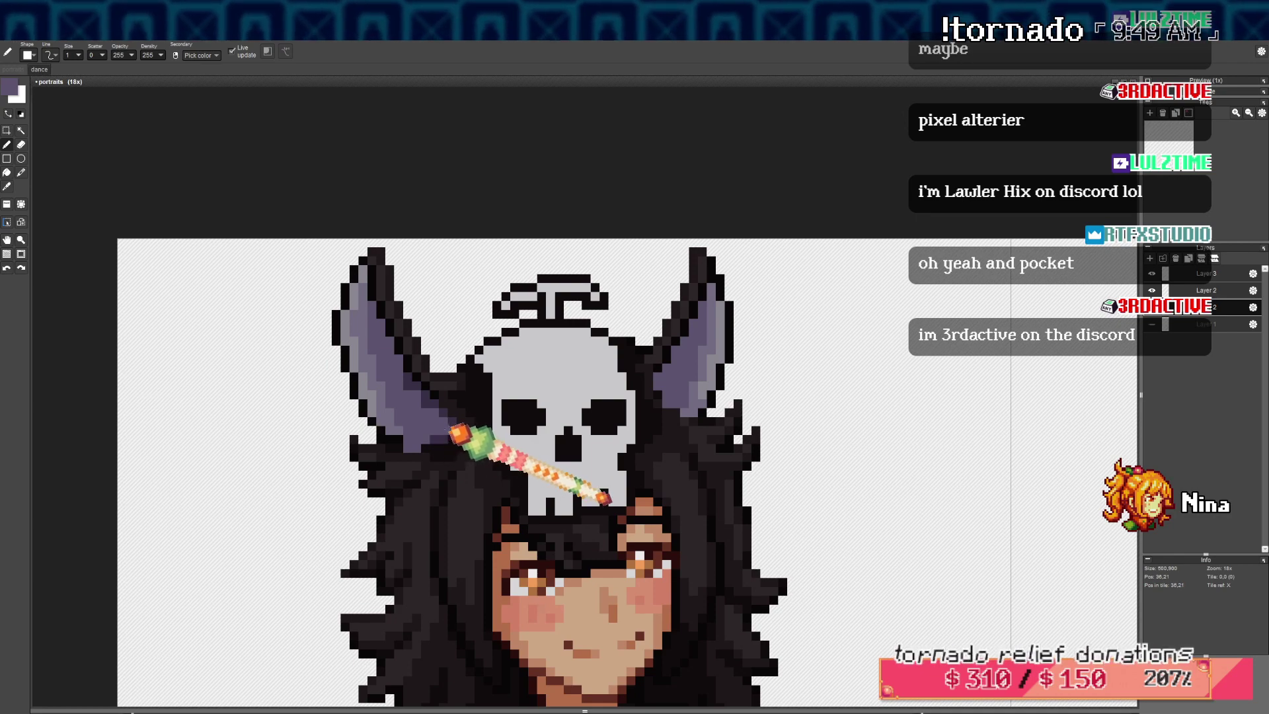
# Extend the dark purple shadow up the left horn's inner edge and touch up its base with the sampled mid purple
pyautogui.rightClick(452, 422)
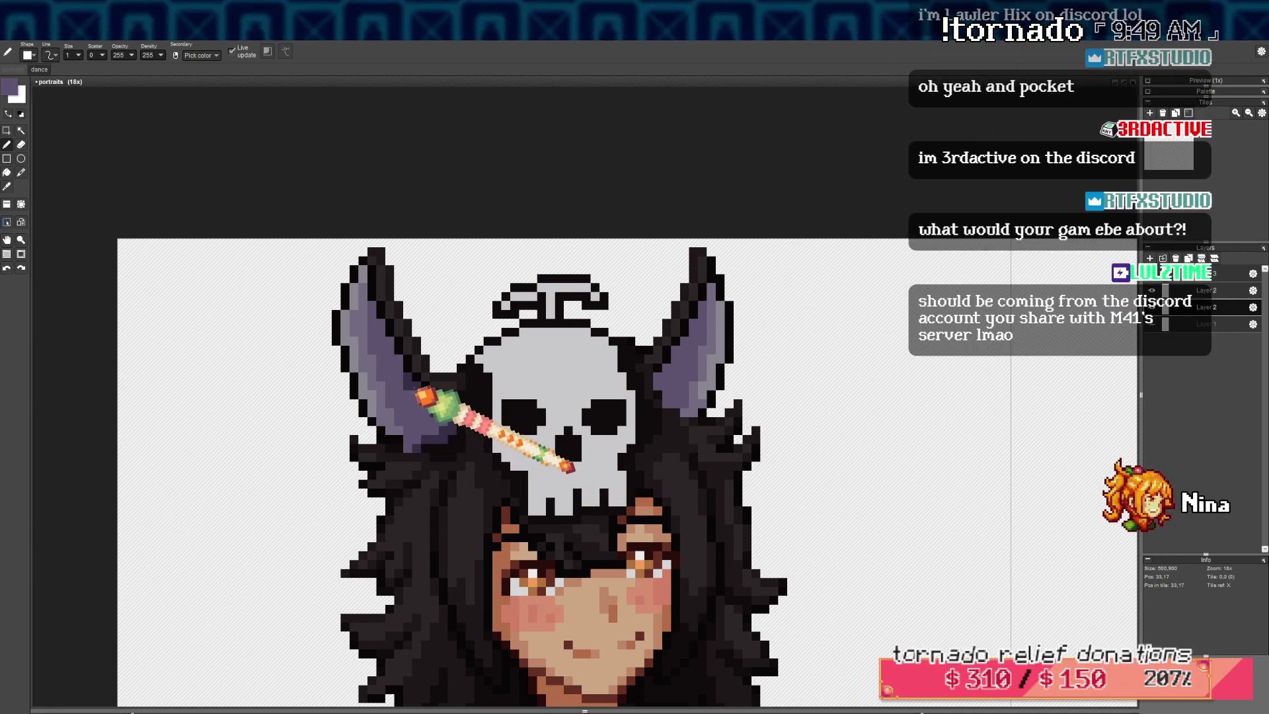
pyautogui.rightClick(407, 388)
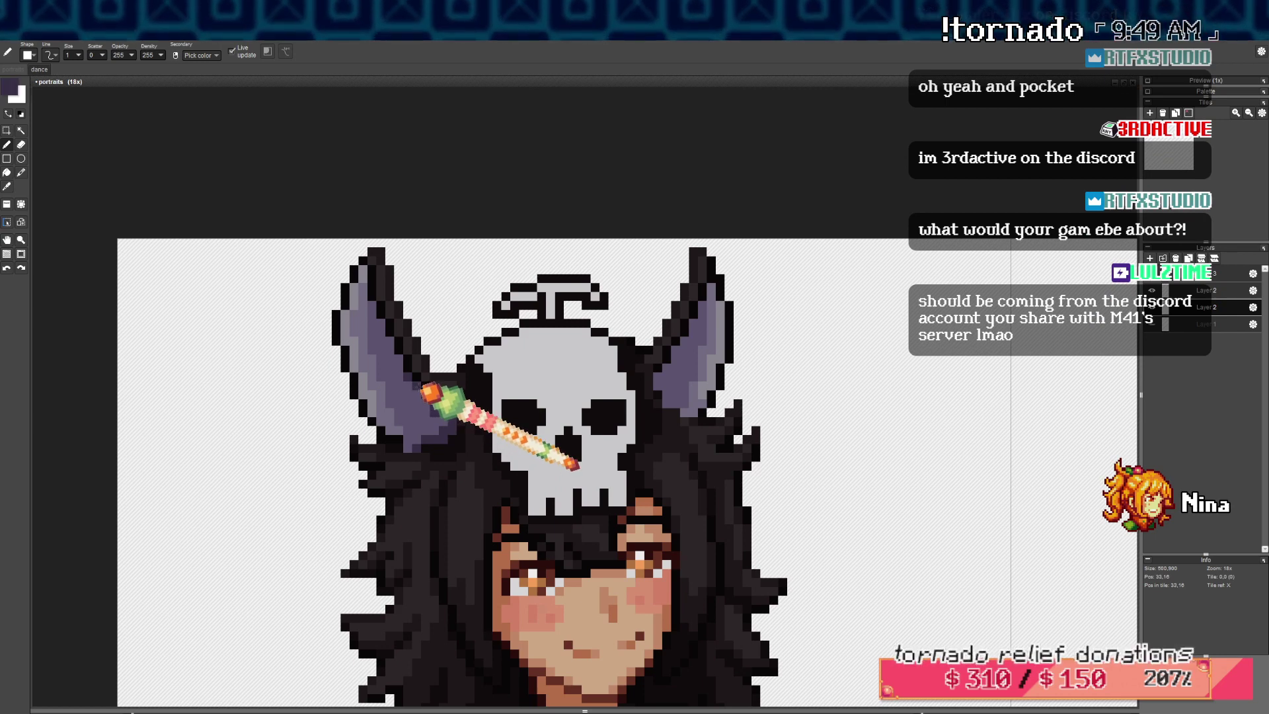
pyautogui.moveTo(408, 374); pyautogui.dragTo(413, 380)
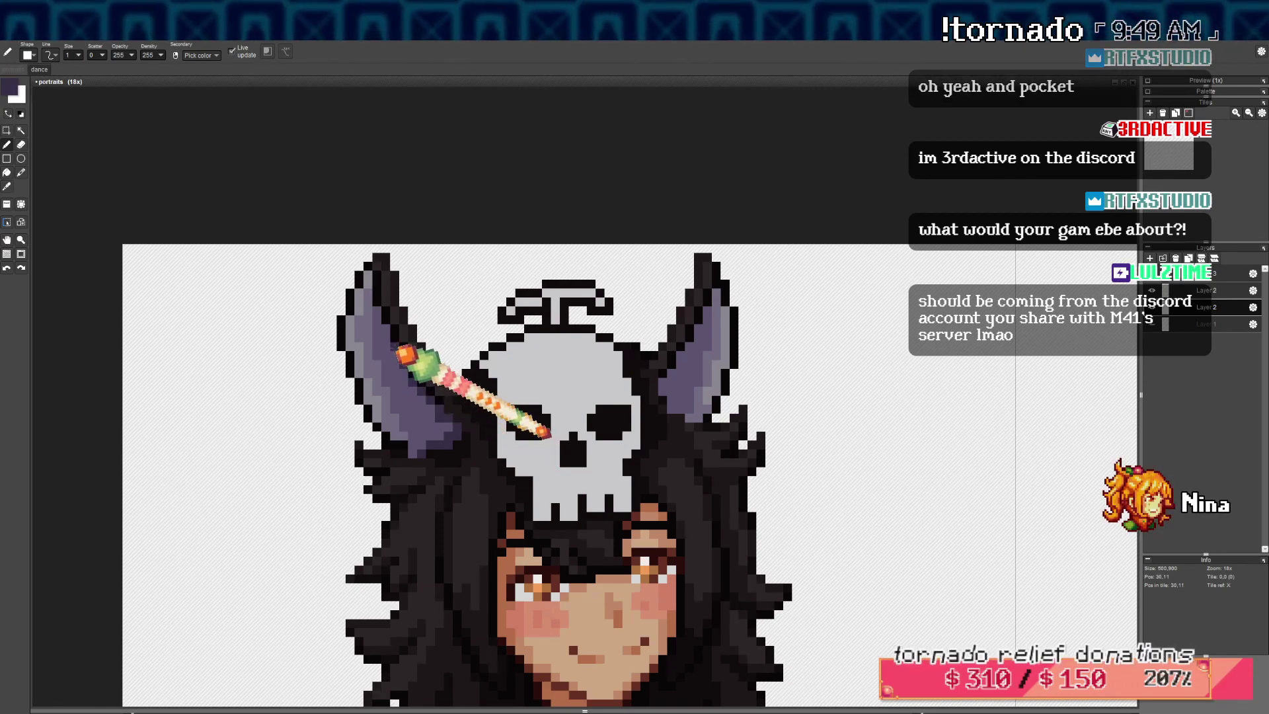
pyautogui.moveTo(678, 362)
pyautogui.mouseDown()
pyautogui.moveTo(556, 385)
pyautogui.moveTo(540, 401)
pyautogui.moveTo(545, 422)
pyautogui.mouseUp()
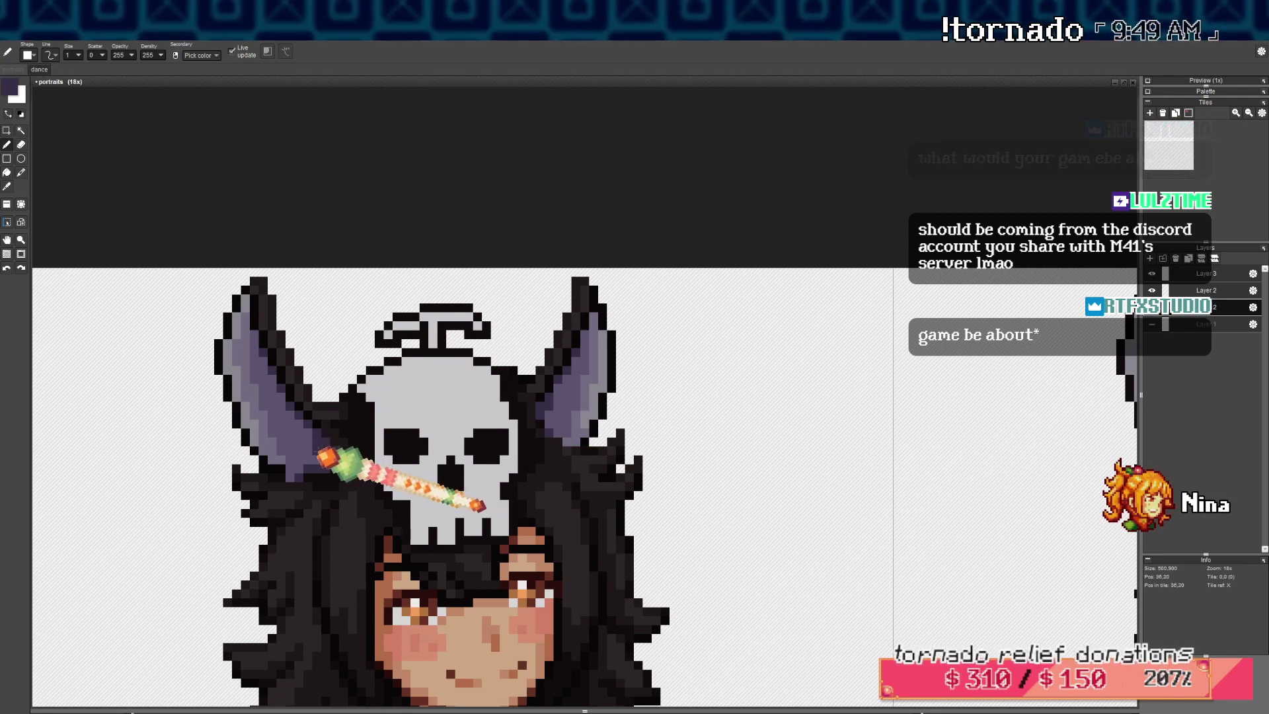
pyautogui.rightClick(307, 450)
pyautogui.click(317, 442)
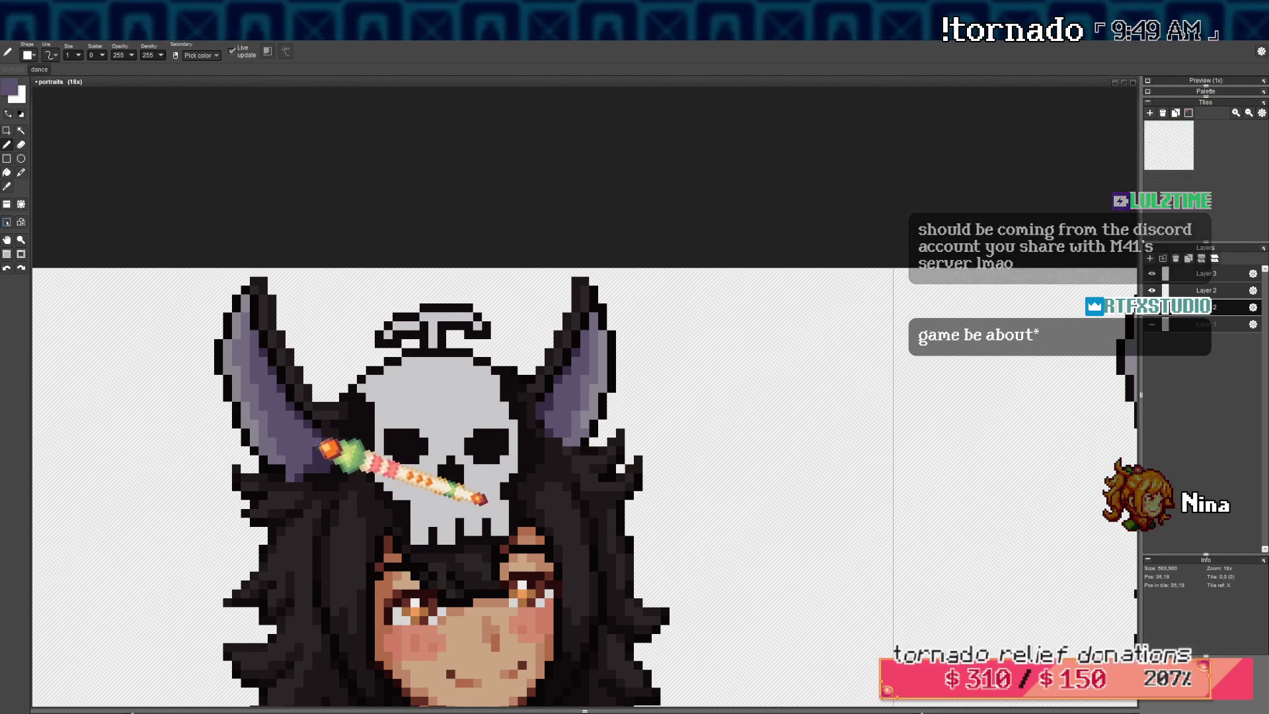
# Shade the inner bases of both ears on the first portrait with dark purple
pyautogui.scroll(-3, 332, 455)
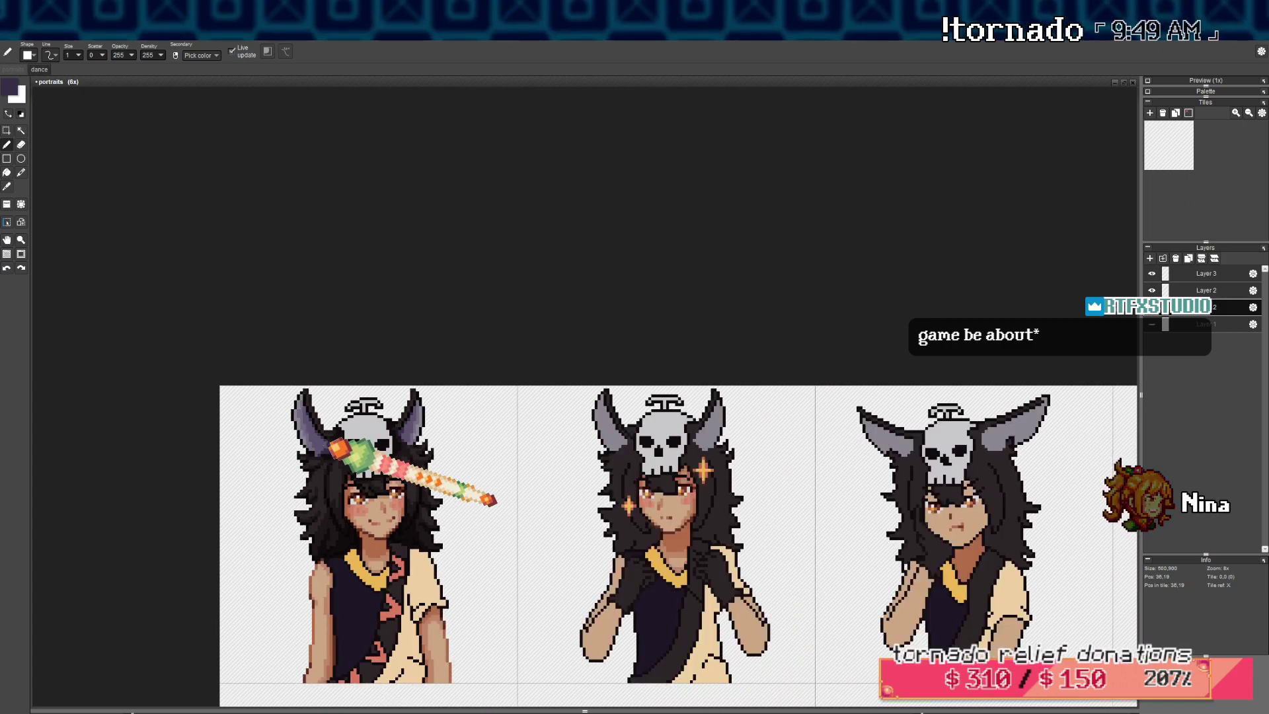
pyautogui.scroll(5, 336, 455)
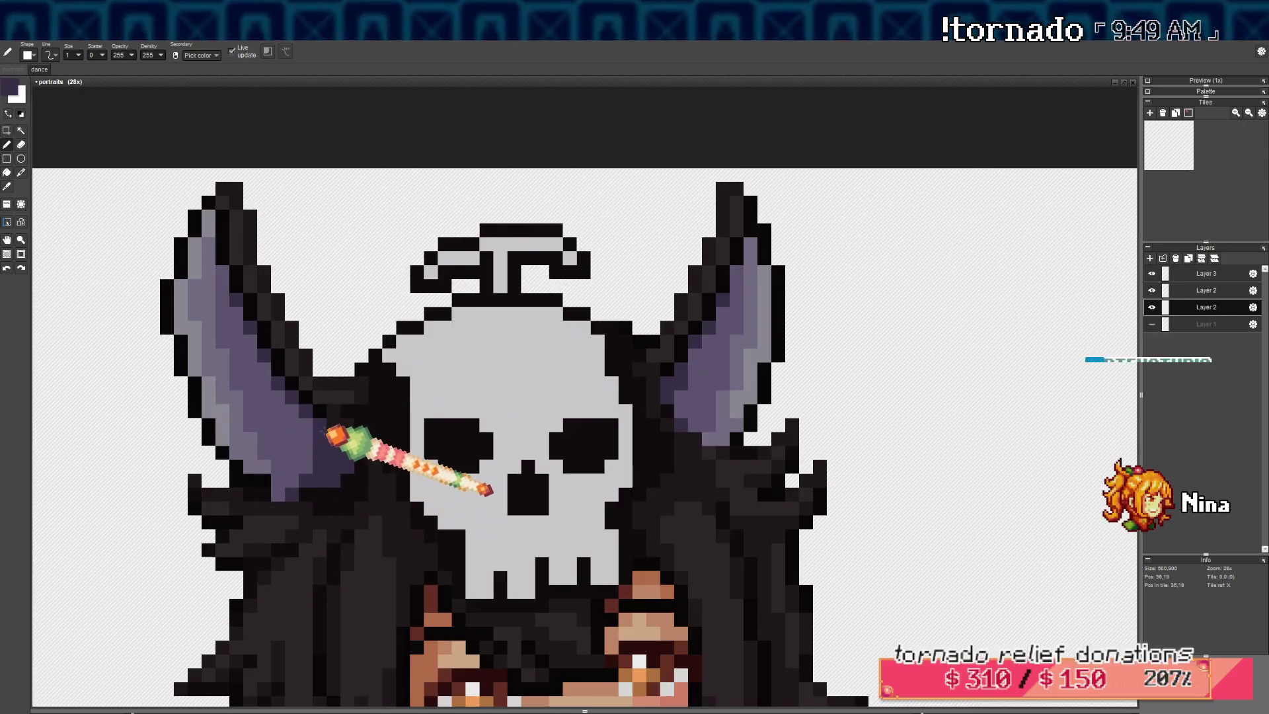
pyautogui.scroll(-4, 333, 370)
pyautogui.scroll(2, 445, 430)
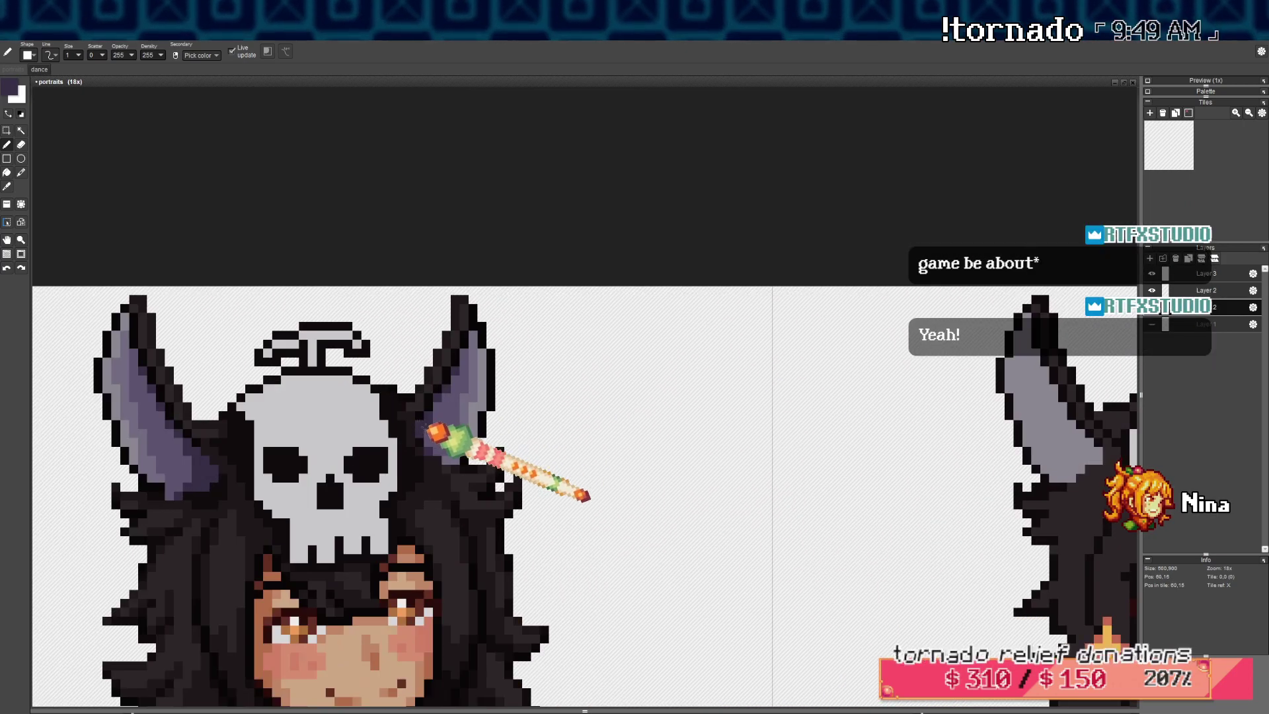
pyautogui.scroll(-4, 443, 437)
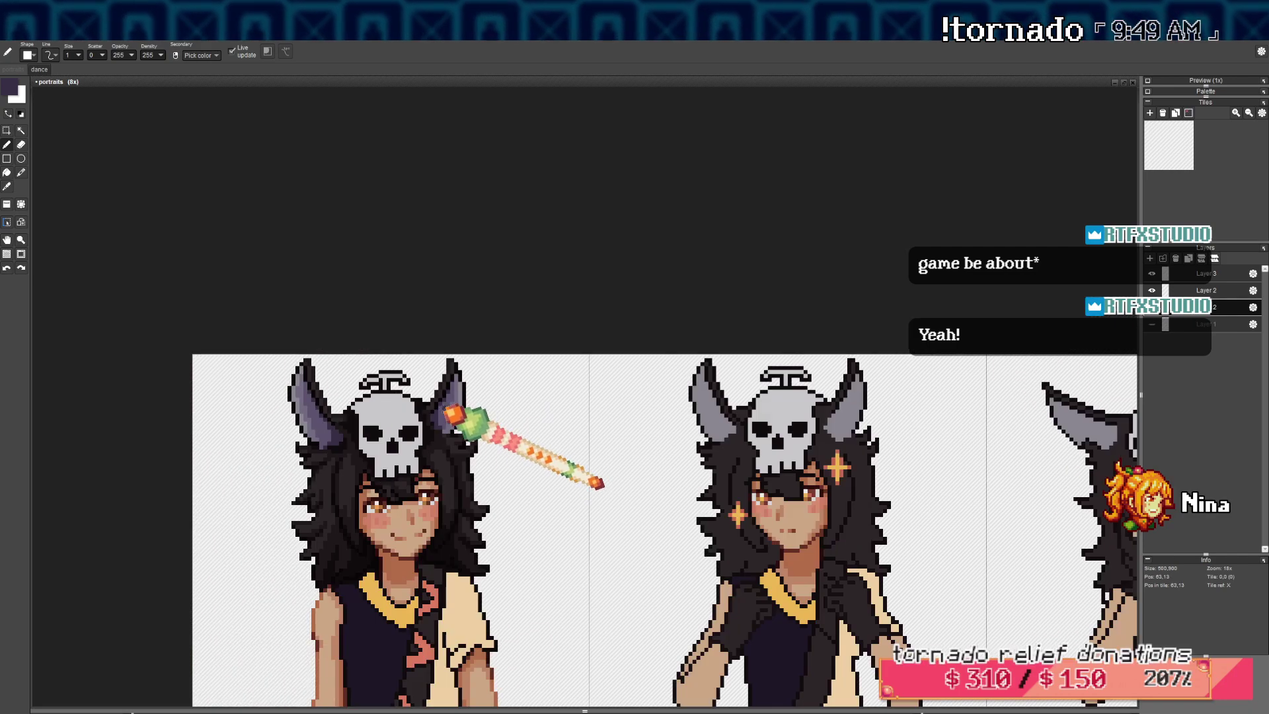
pyautogui.scroll(1, 463, 413)
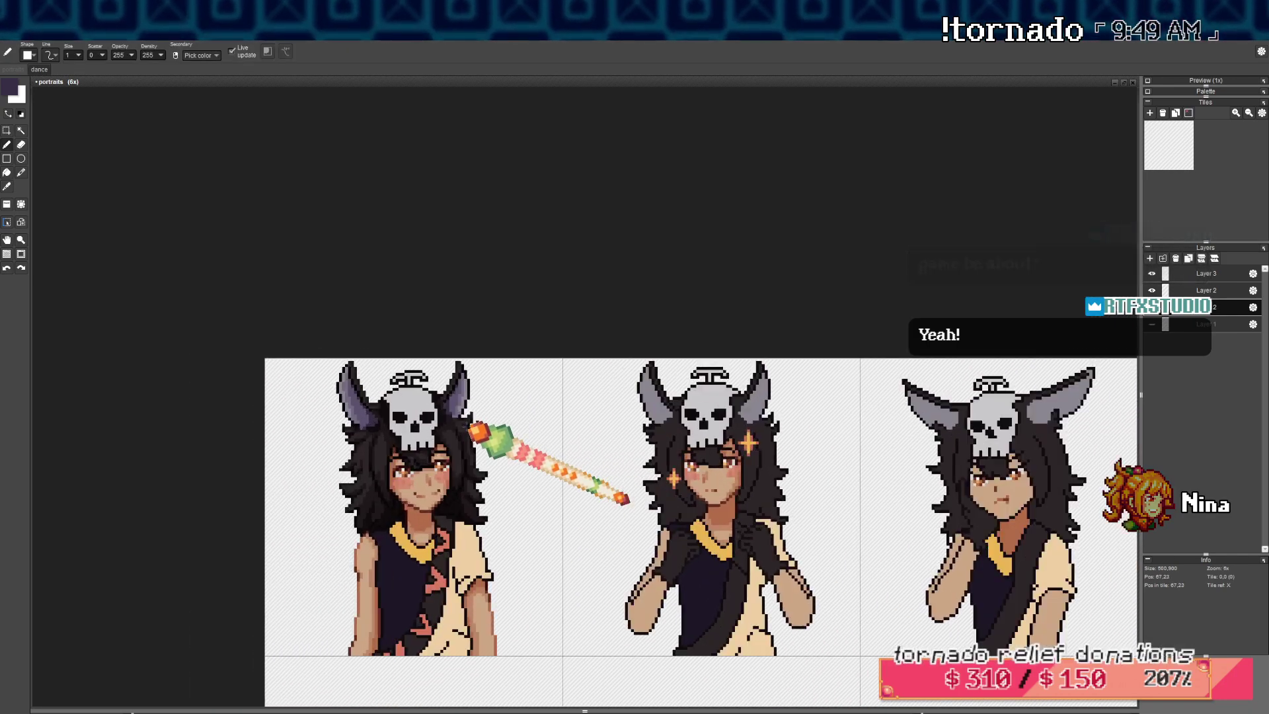
# Examine the first portrait's ear and hair shading up close and against the neighbouring portraits
pyautogui.moveTo(469, 448); pyautogui.dragTo(469, 433)
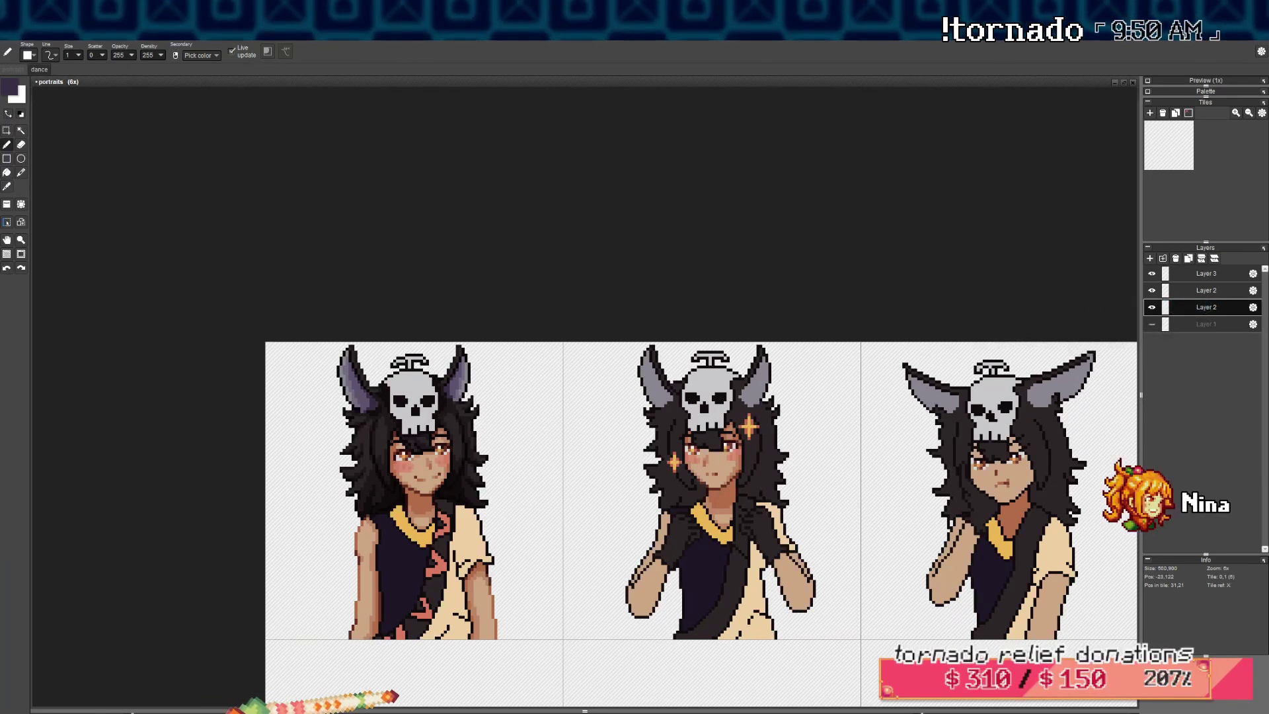
pyautogui.press('space')
pyautogui.moveTo(415, 467); pyautogui.dragTo(416, 431)
pyautogui.press('b')
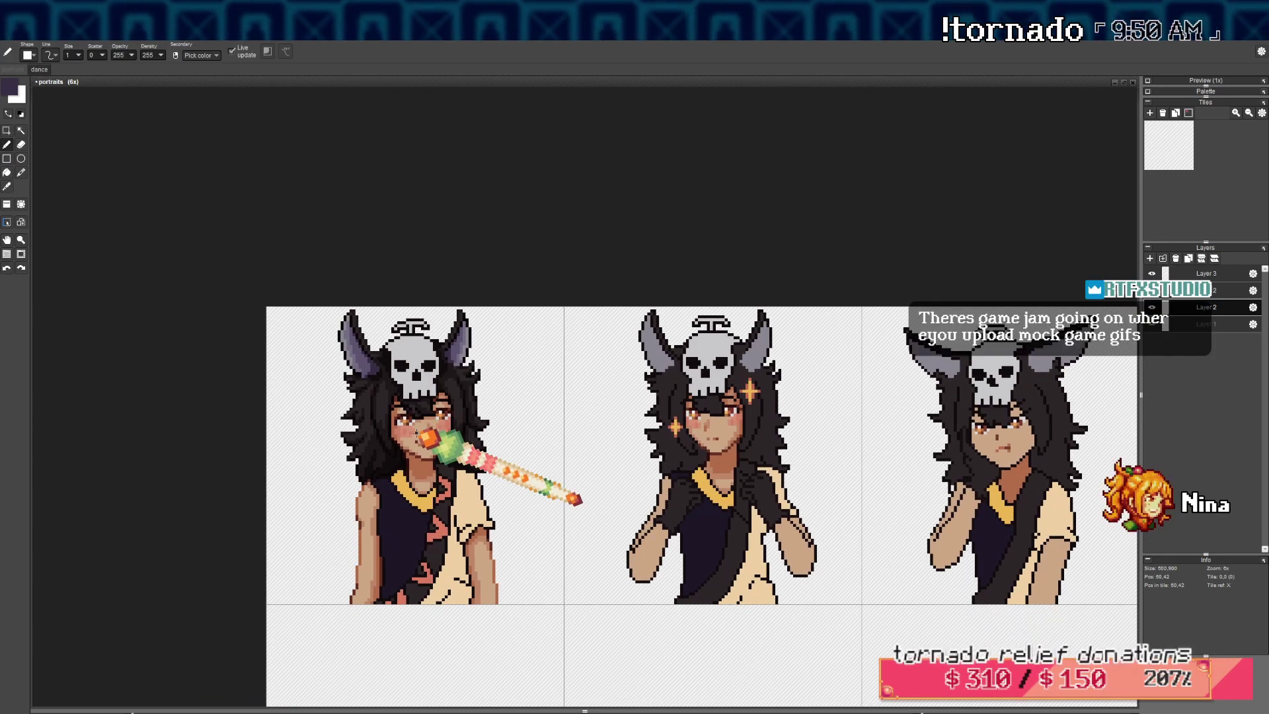
pyautogui.scroll(3, 426, 437)
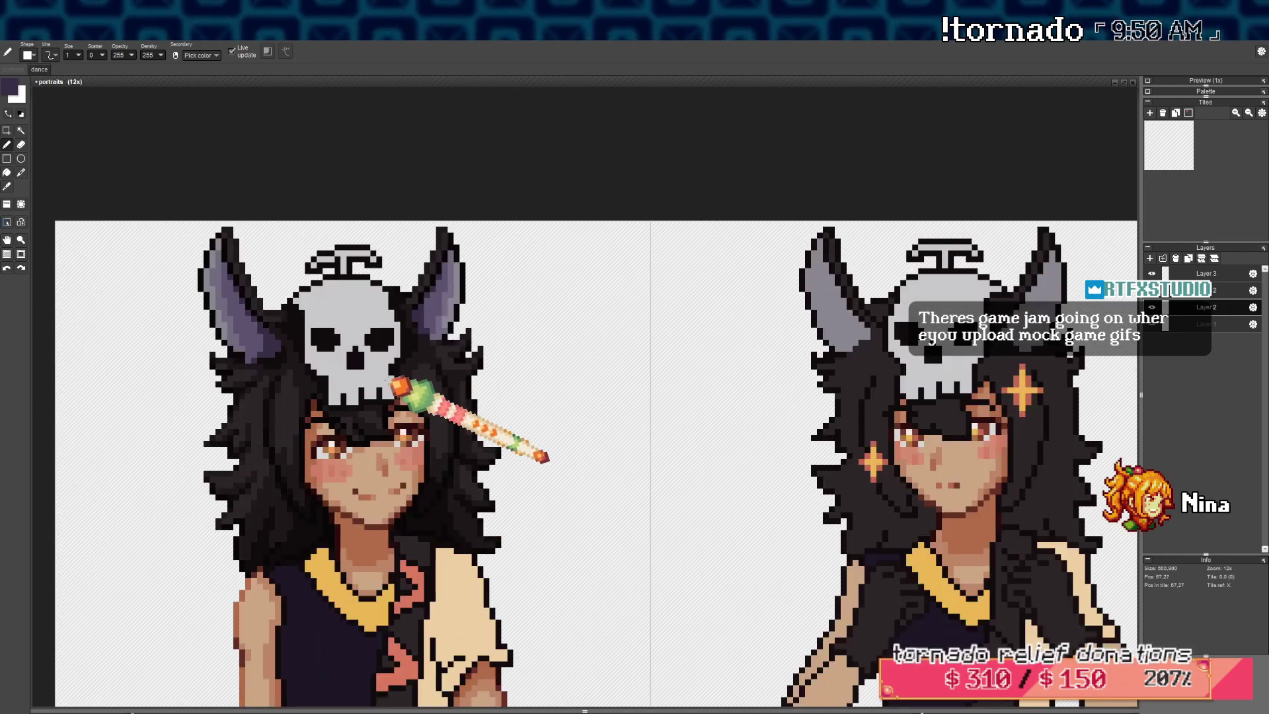
pyautogui.press('space')
pyautogui.moveTo(385, 377); pyautogui.dragTo(373, 392)
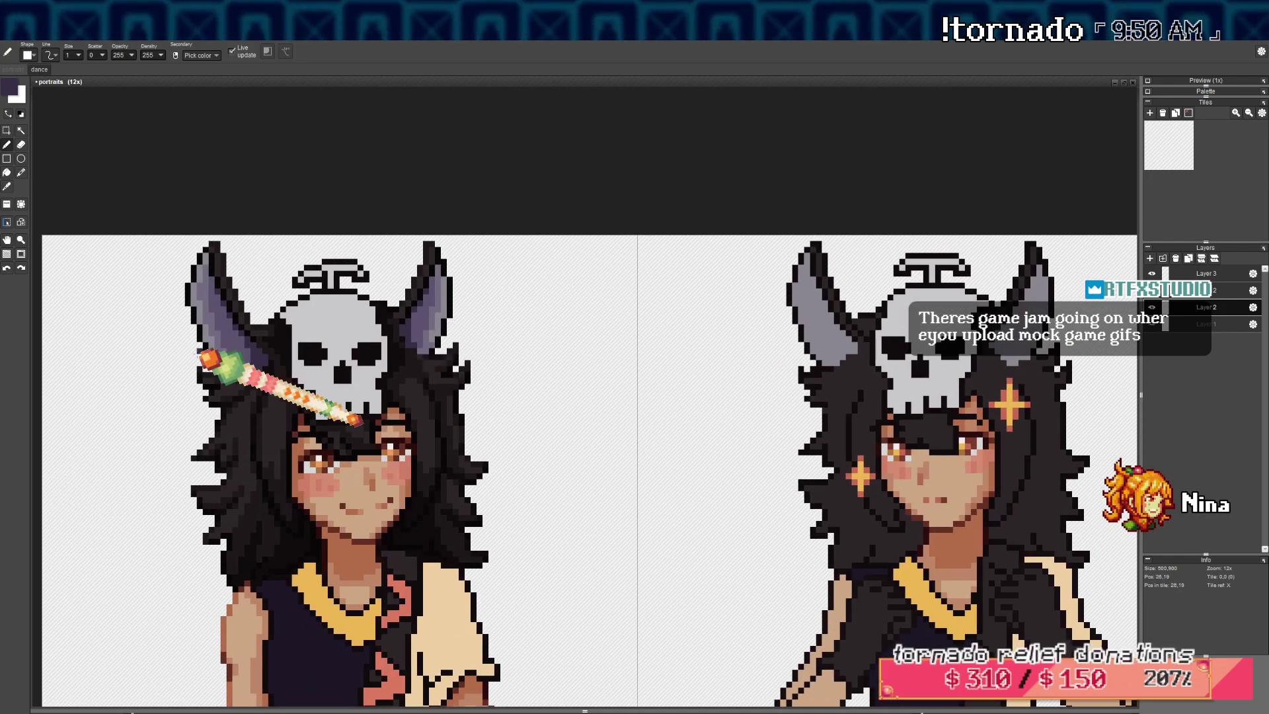
pyautogui.press('space')
pyautogui.moveTo(331, 348); pyautogui.dragTo(338, 355)
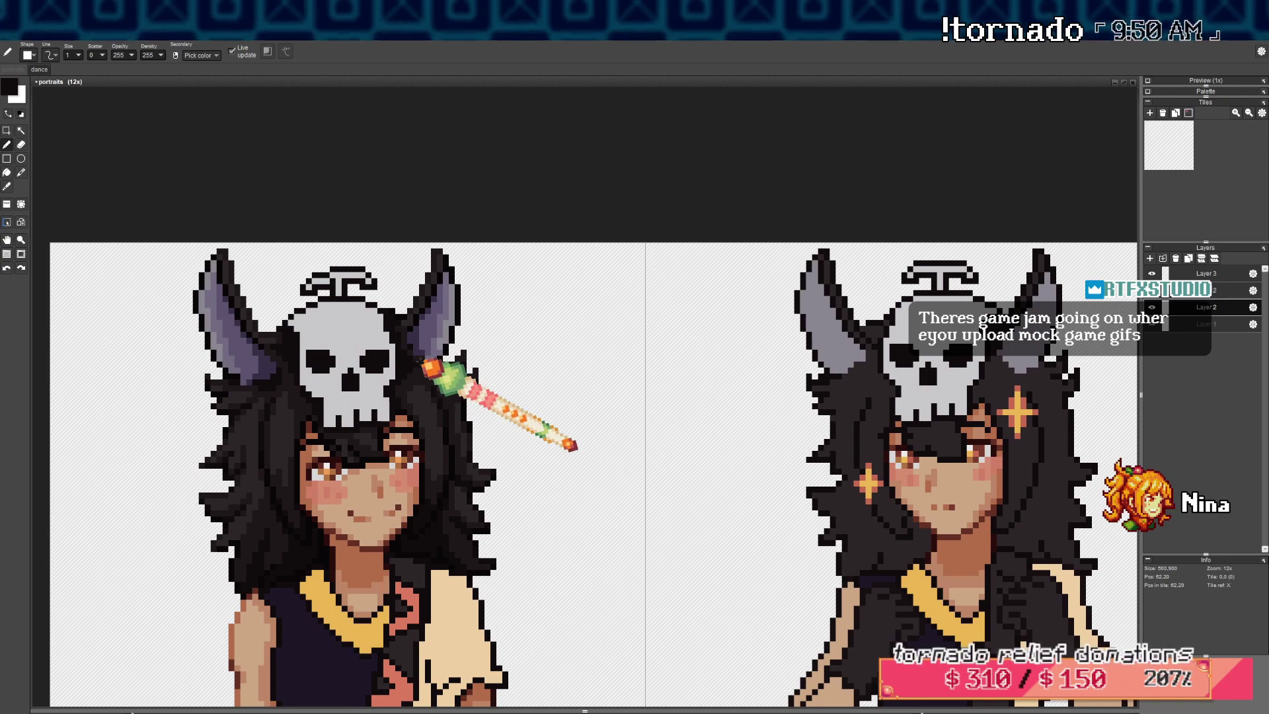
pyautogui.scroll(-2, 428, 339)
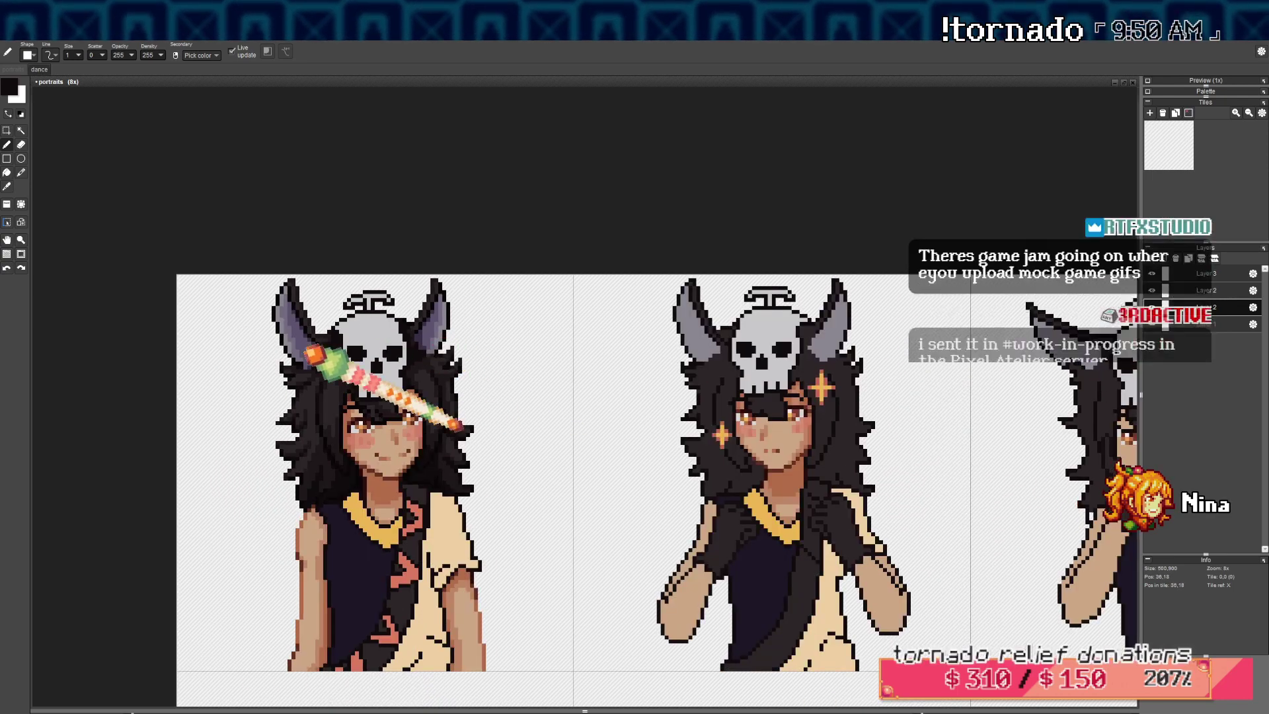
pyautogui.press('space')
pyautogui.moveTo(323, 347); pyautogui.dragTo(329, 348)
pyautogui.scroll(2, 329, 349)
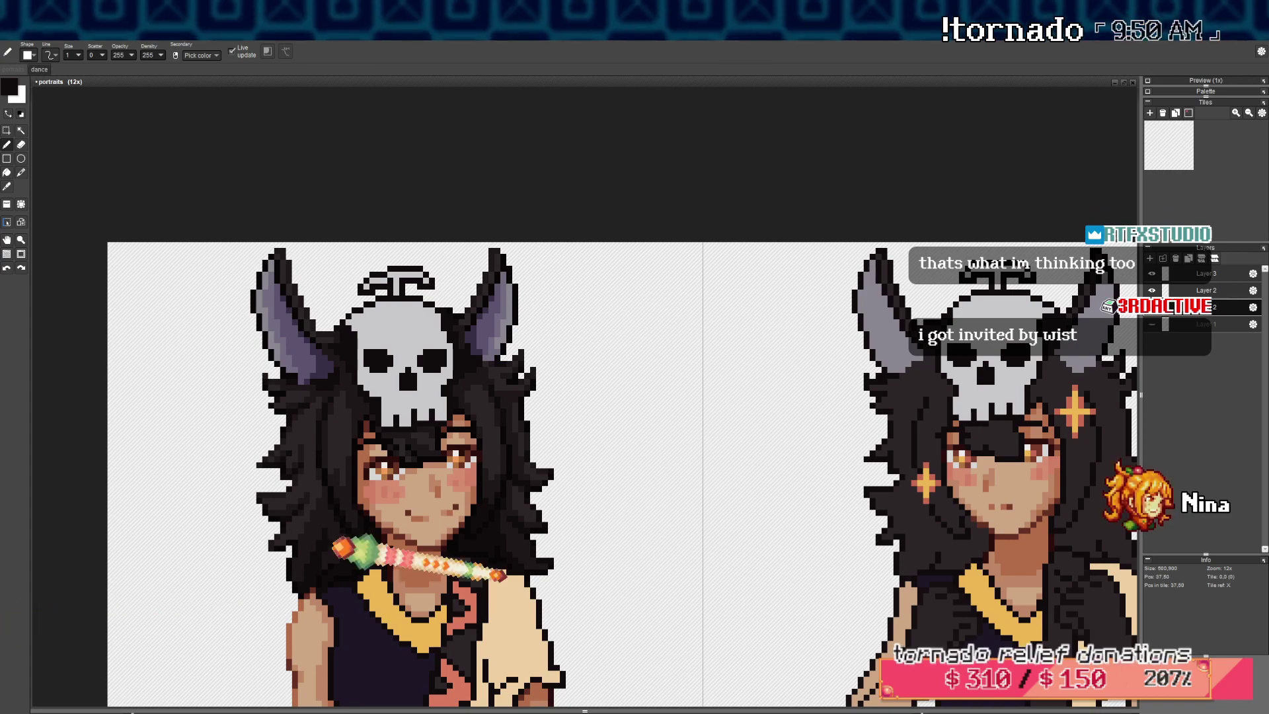
pyautogui.moveTo(456, 447); pyautogui.dragTo(434, 444)
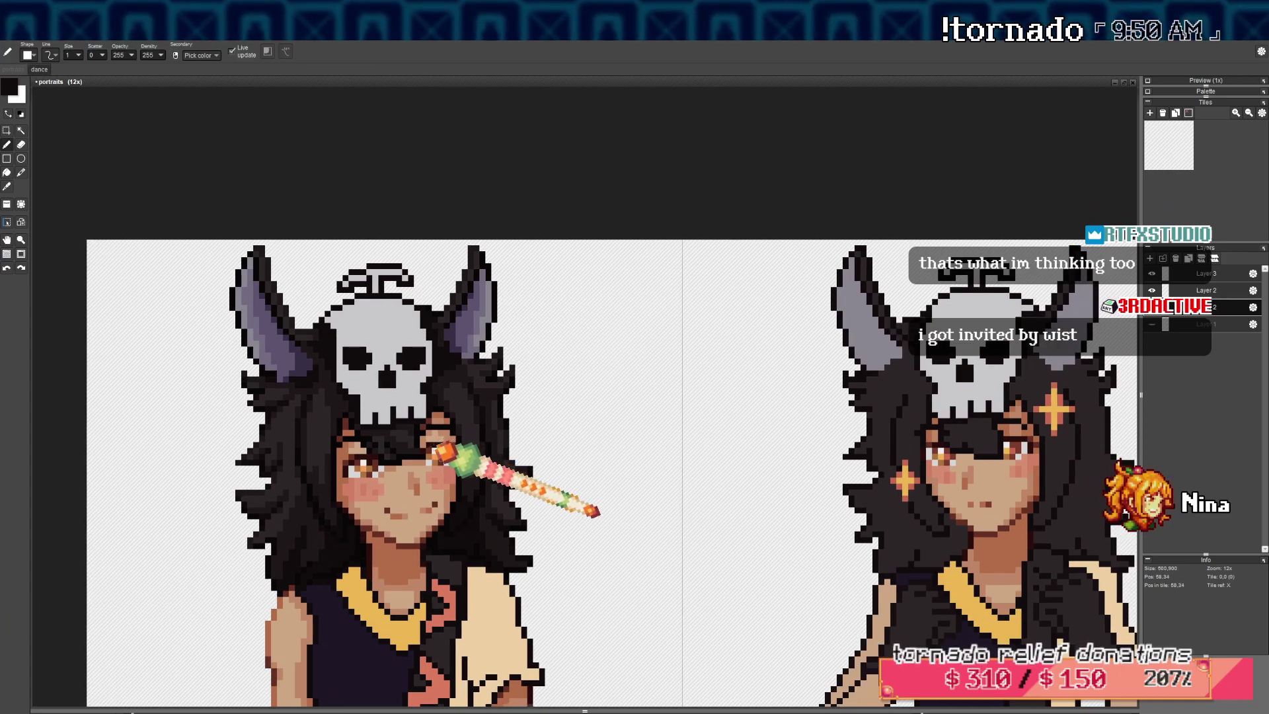
pyautogui.scroll(3, 455, 390)
pyautogui.scroll(-4, 456, 382)
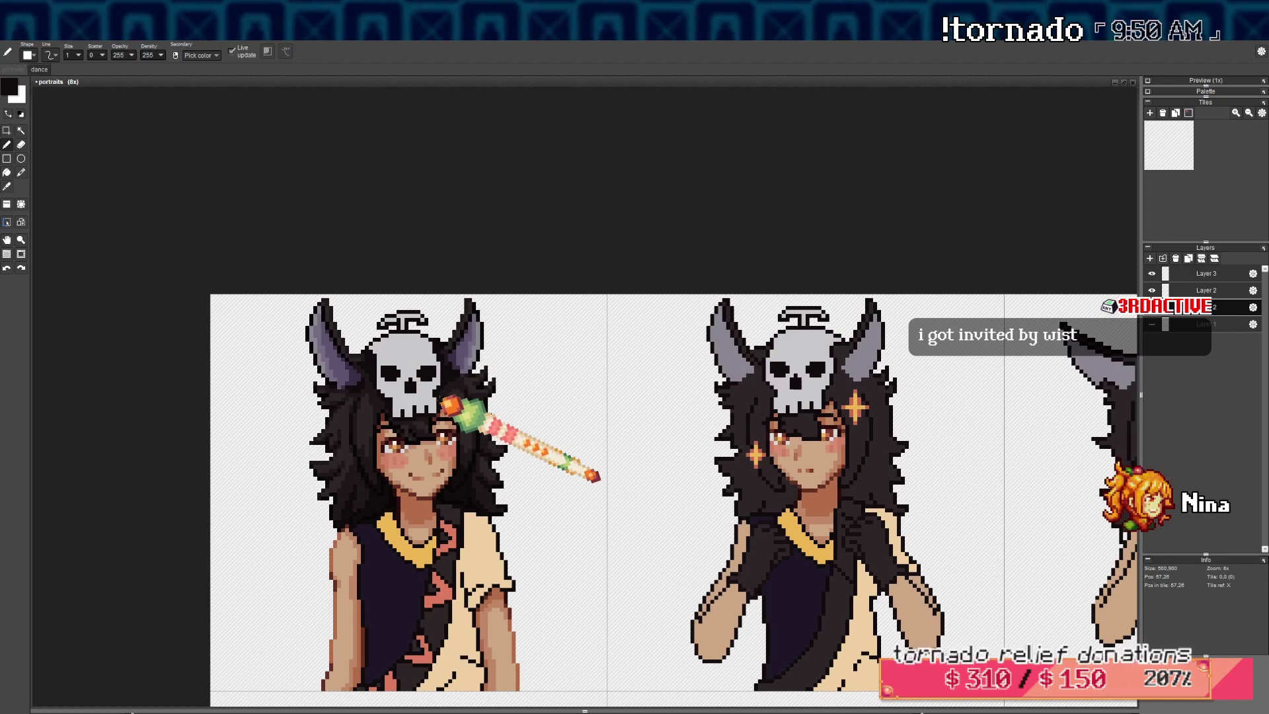
pyautogui.scroll(2, 451, 402)
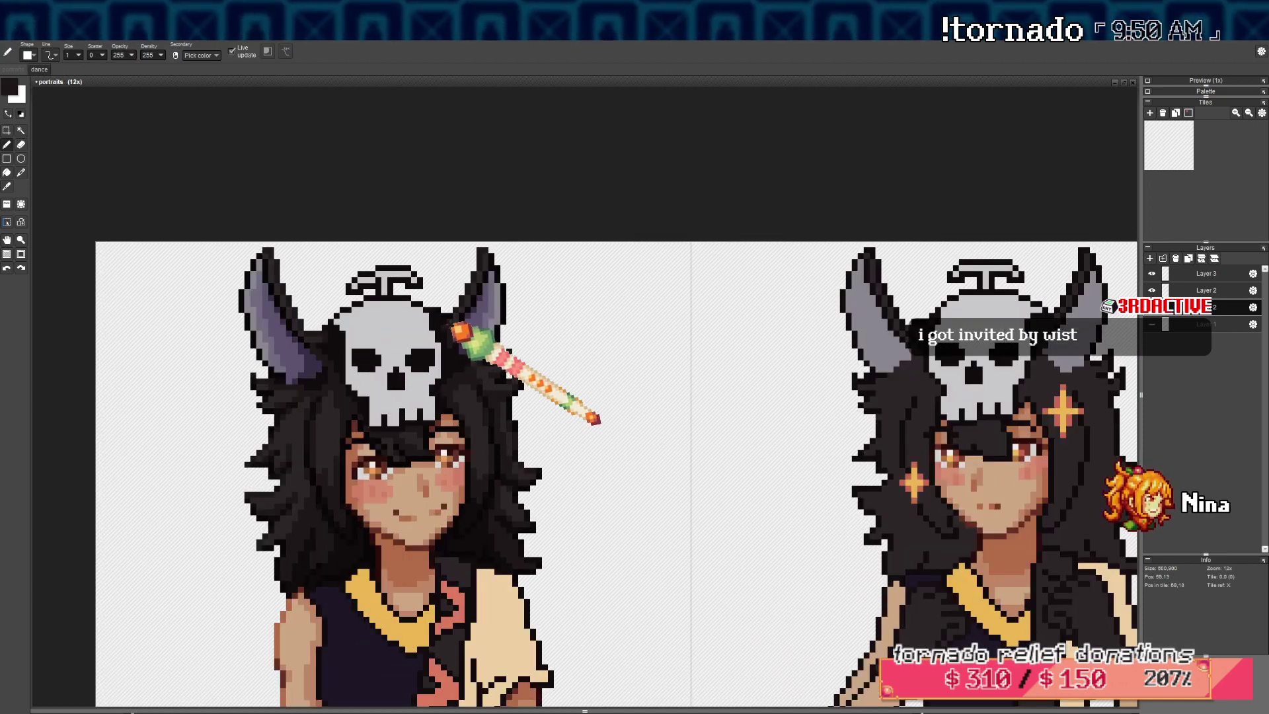
# Touch up the base of the first portrait's right-hand ear with dark purple shading
pyautogui.scroll(1, 598, 419)
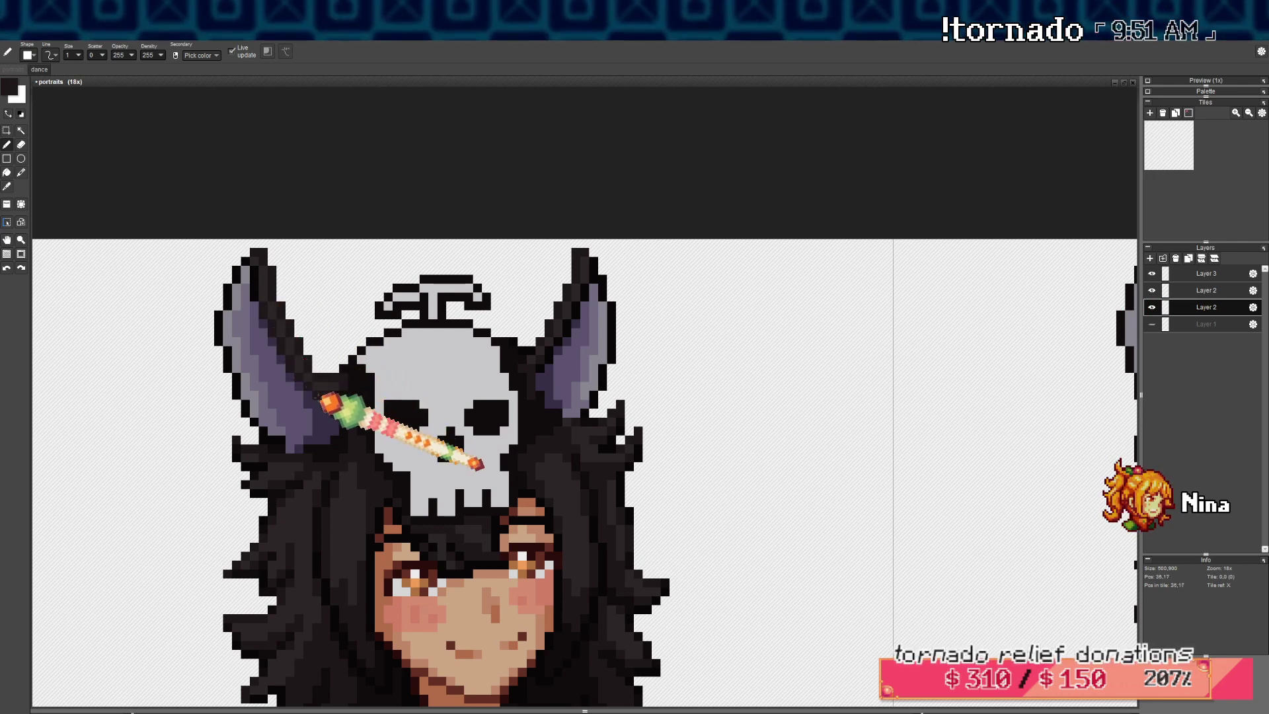
pyautogui.moveTo(717, 263); pyautogui.dragTo(605, 294)
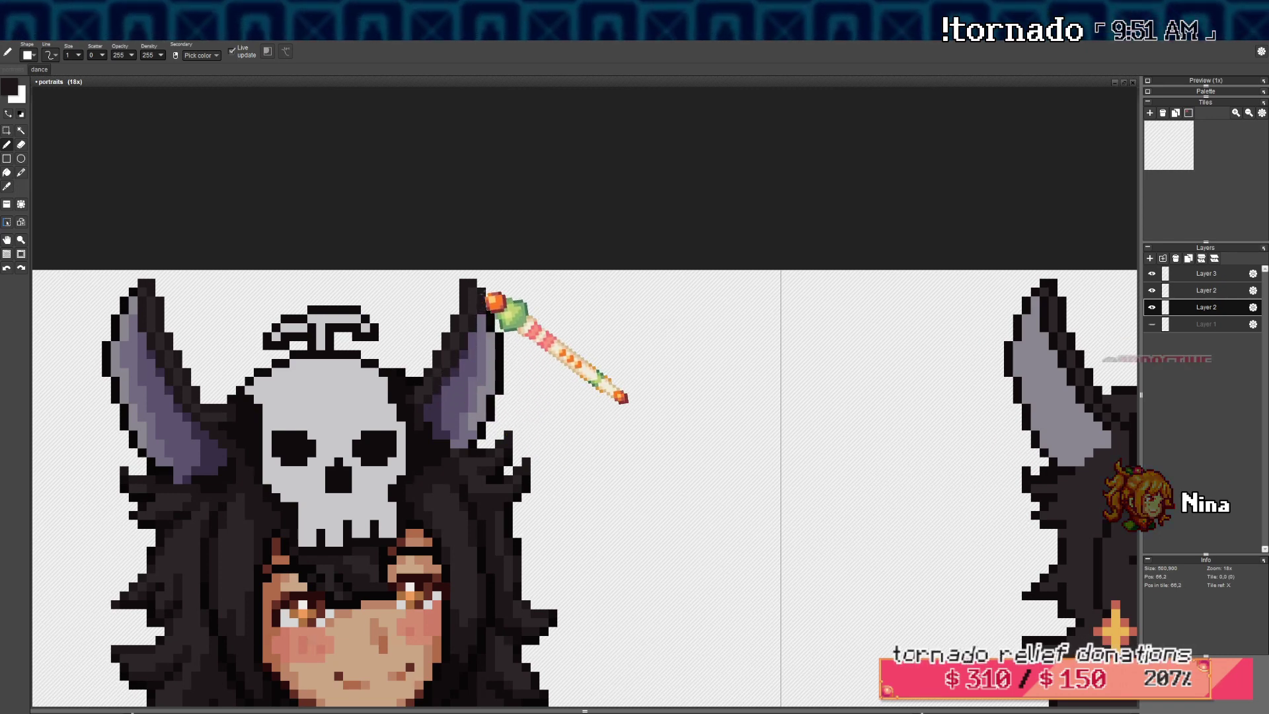
pyautogui.moveTo(496, 397); pyautogui.dragTo(508, 361)
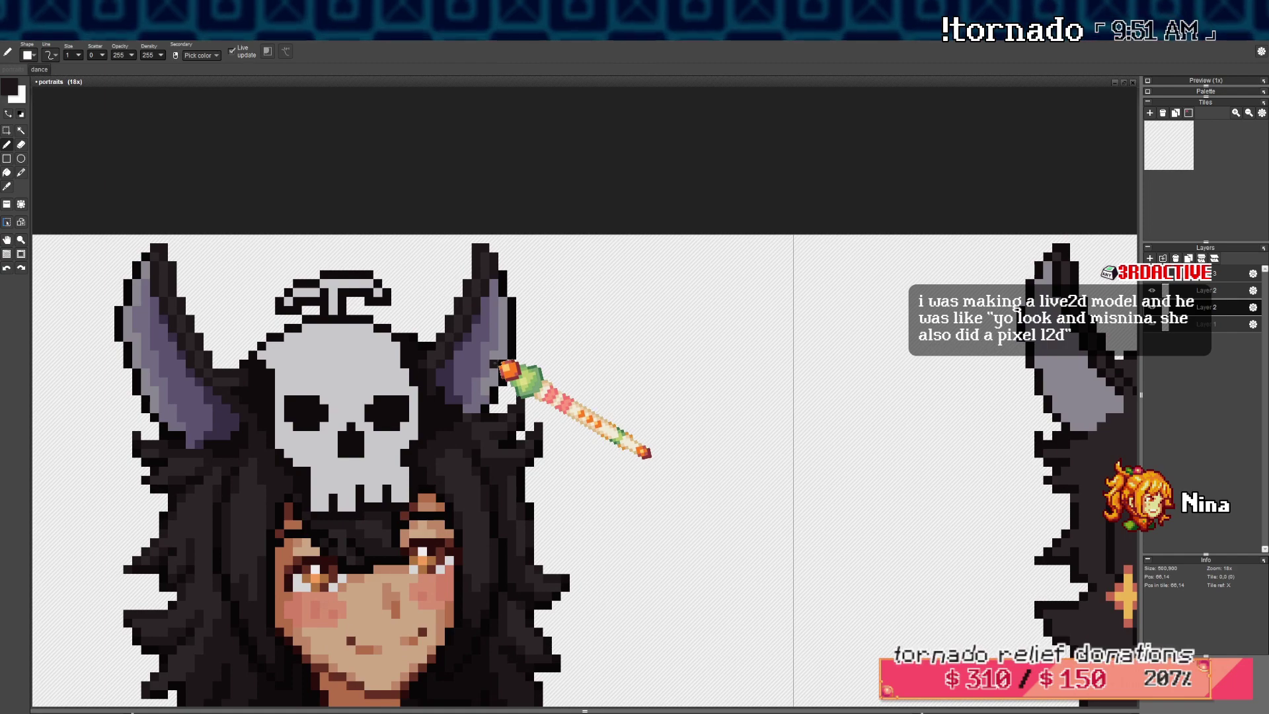
pyautogui.scroll(-5, 511, 405)
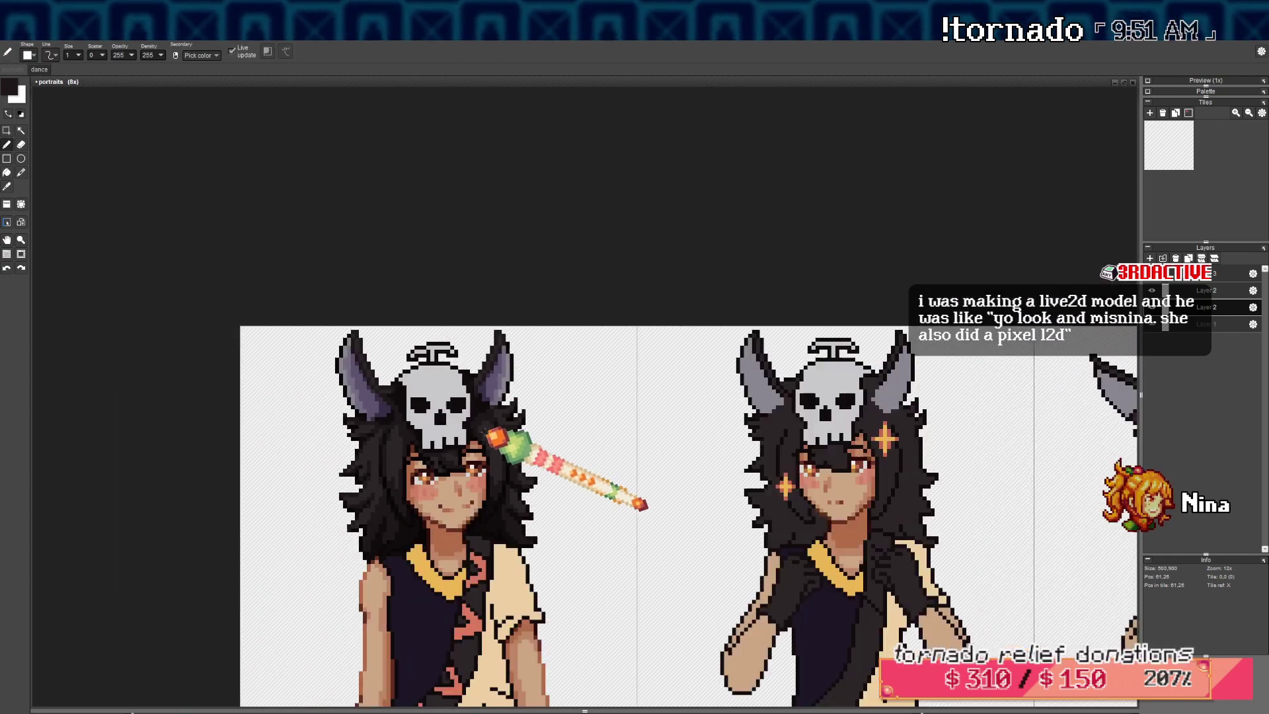
pyautogui.scroll(3, 497, 439)
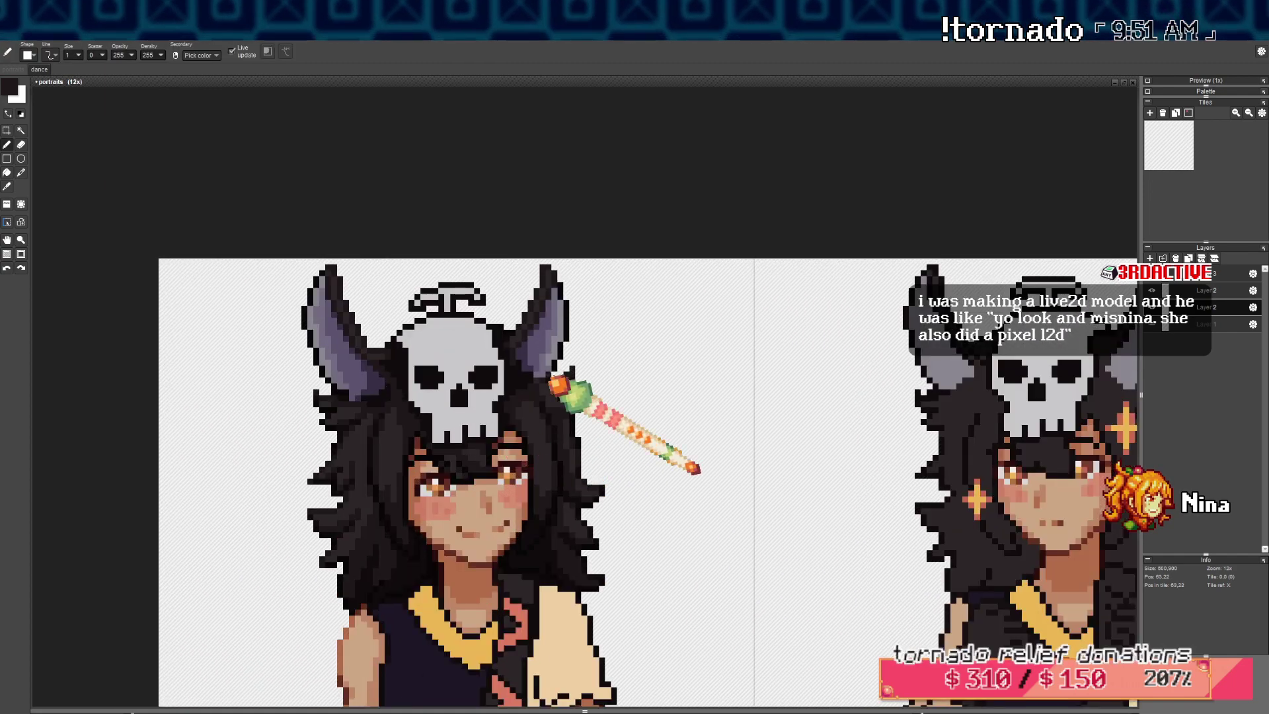
pyautogui.moveTo(551, 377); pyautogui.dragTo(538, 378)
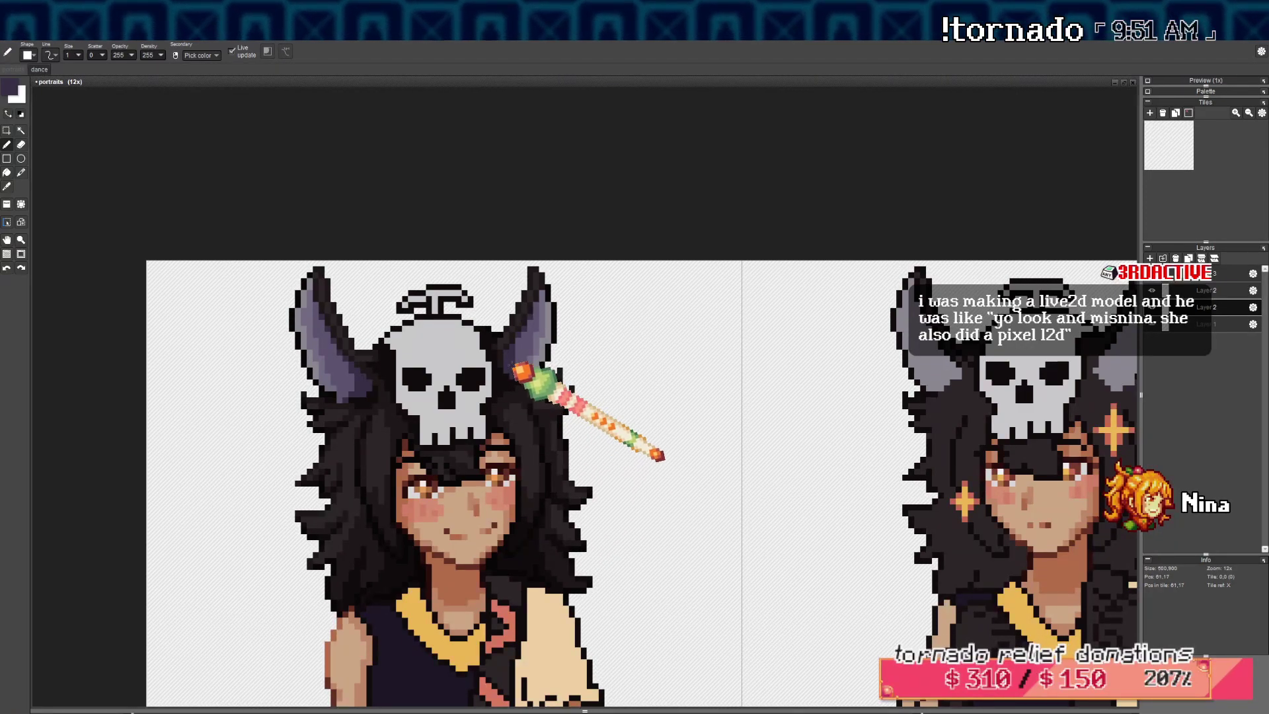
pyautogui.scroll(-2, 522, 371)
pyautogui.scroll(-2, 522, 372)
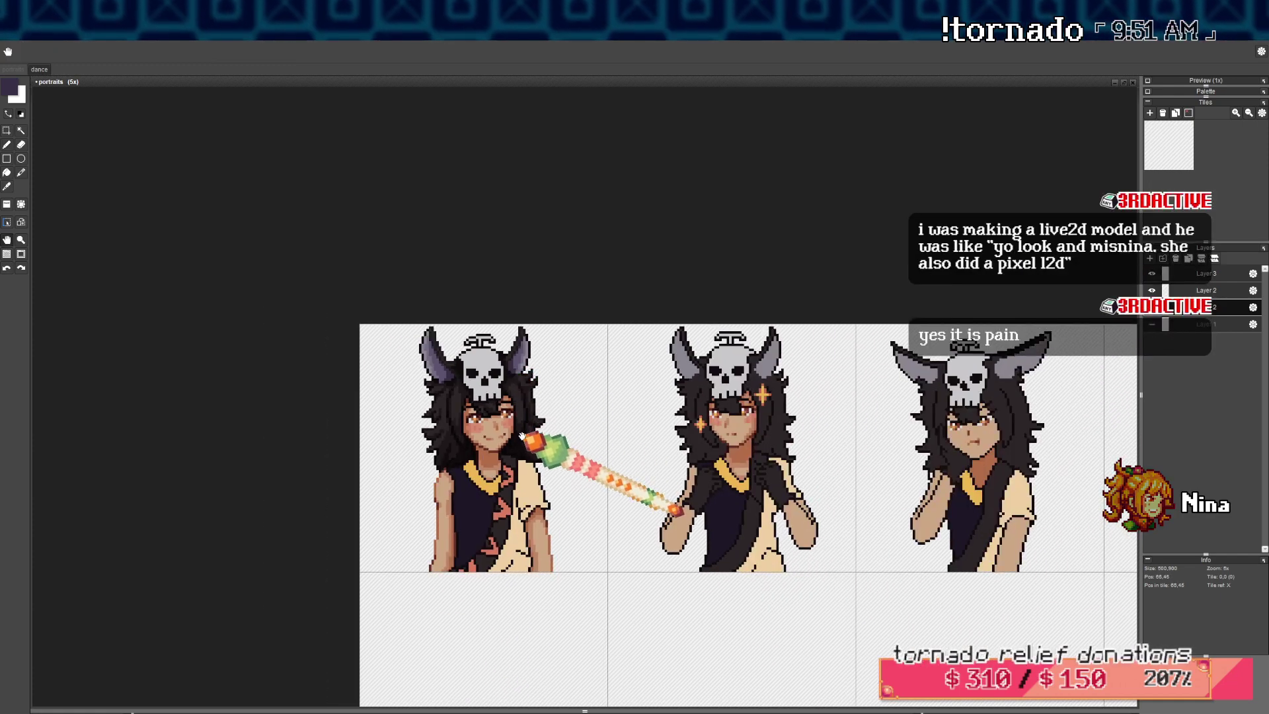
pyautogui.scroll(-2, 508, 407)
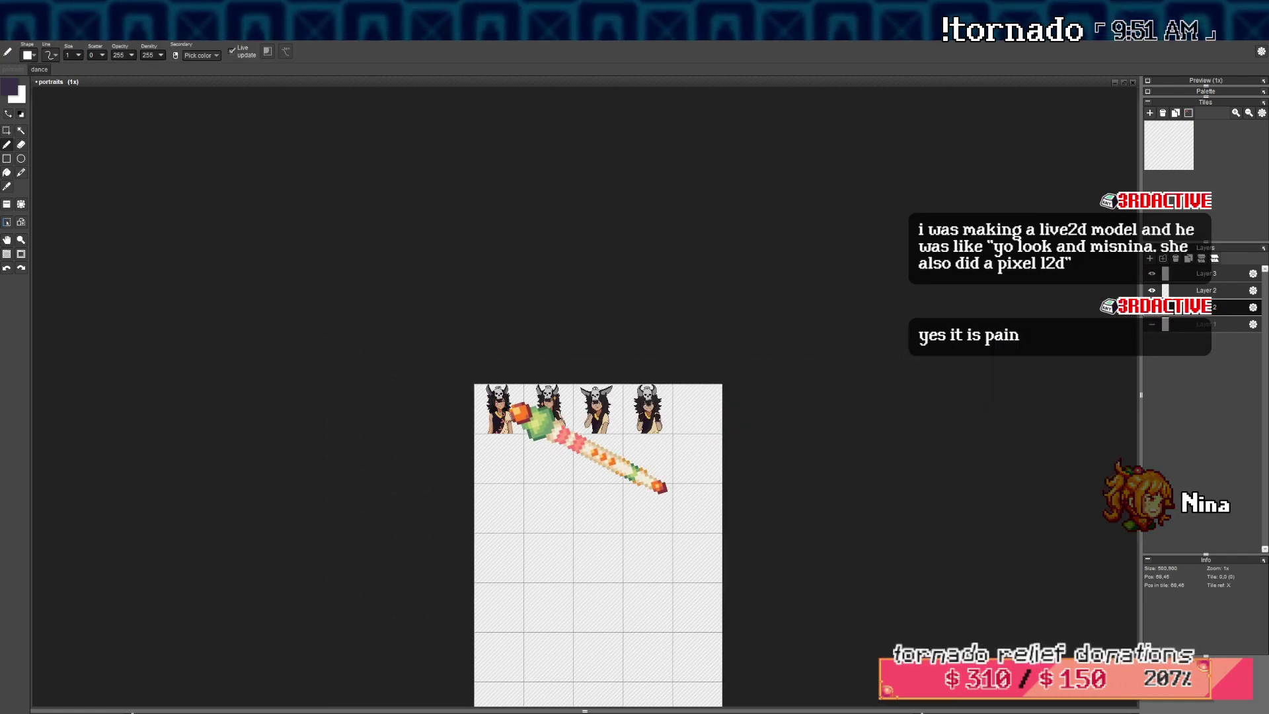
pyautogui.scroll(1, 520, 412)
pyautogui.scroll(3, 493, 391)
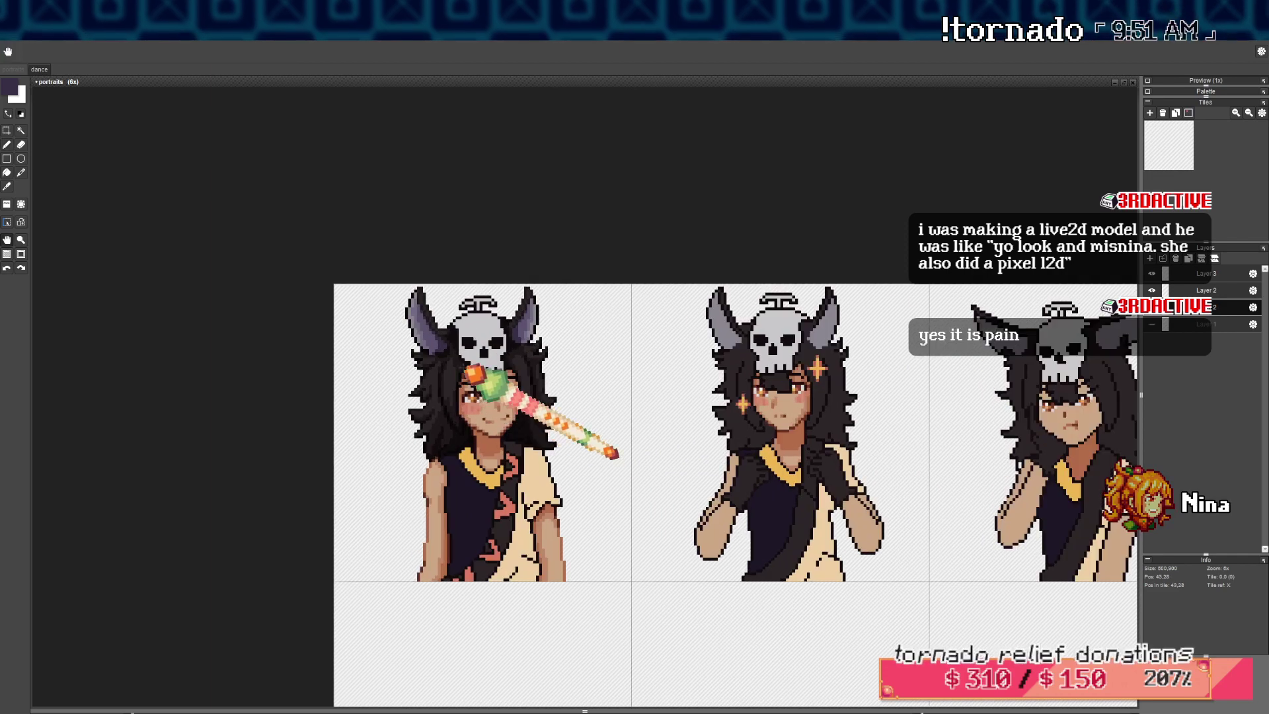
# Try a lighter purple pen stroke inside the first portrait's right-hand ear, and undo it
pyautogui.scroll(2, 534, 349)
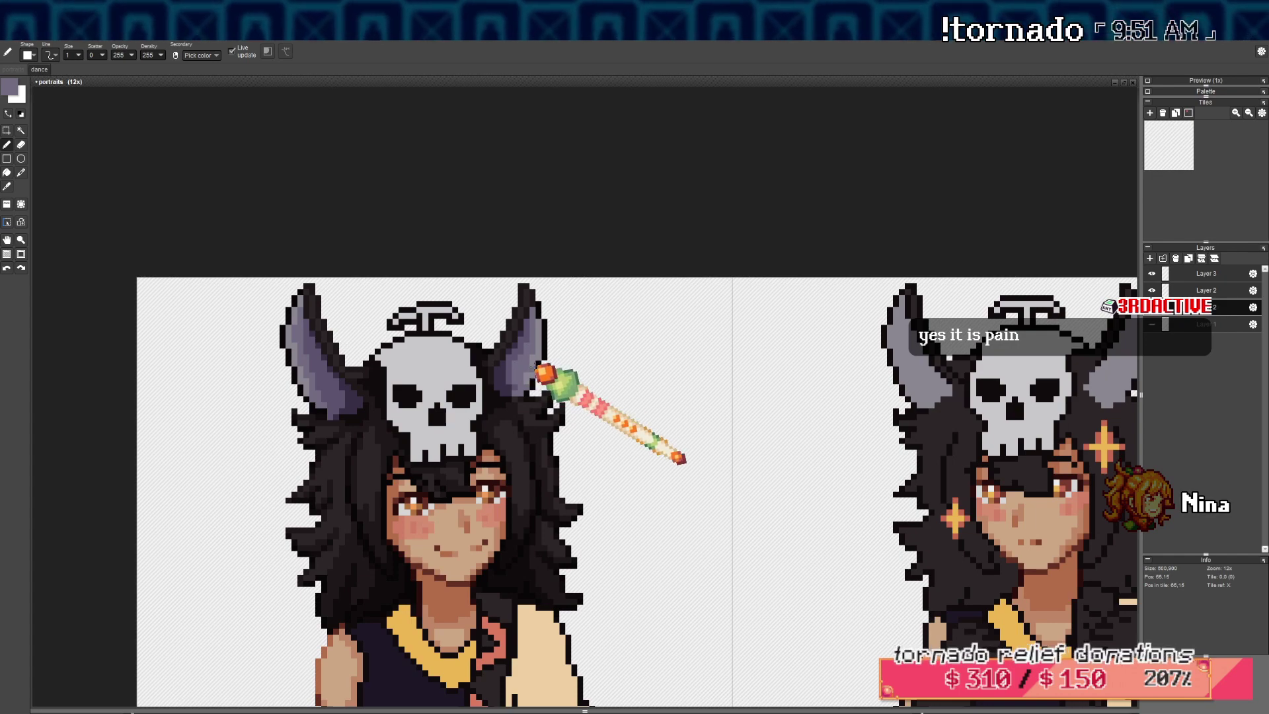
pyautogui.scroll(-3, 545, 371)
pyautogui.hotkey('ctrl', 'z')
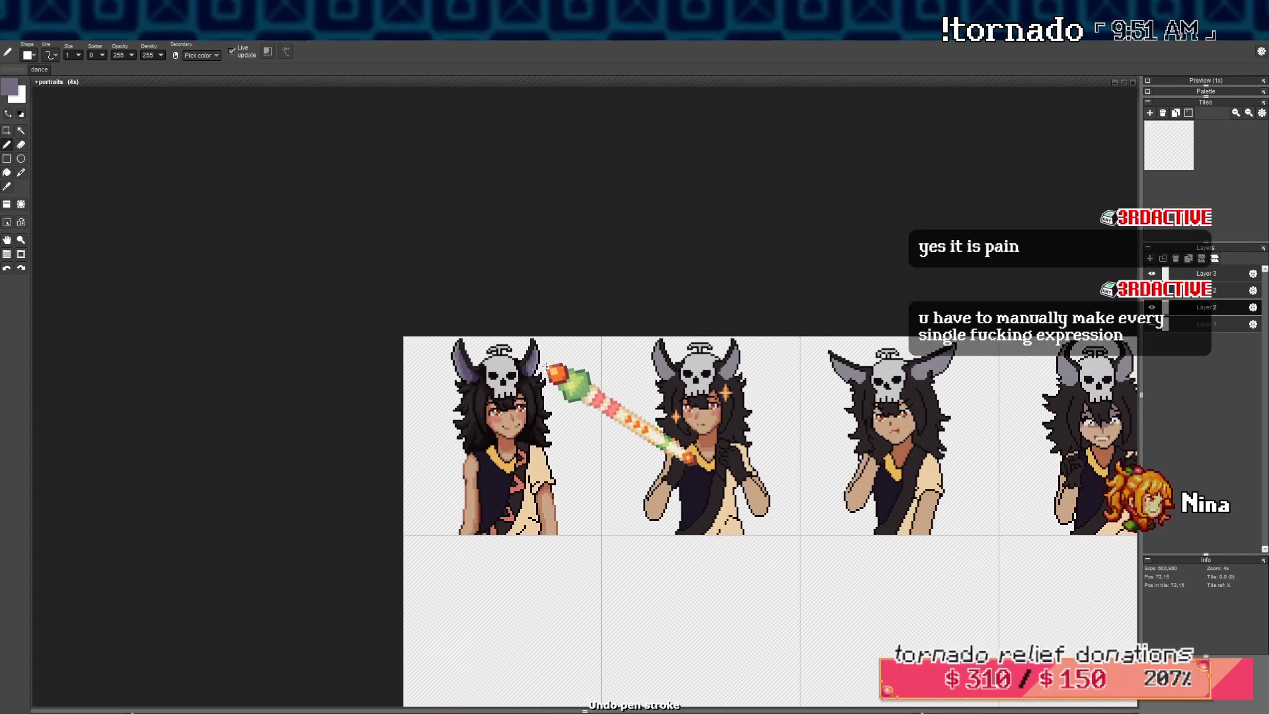
pyautogui.scroll(-2, 548, 368)
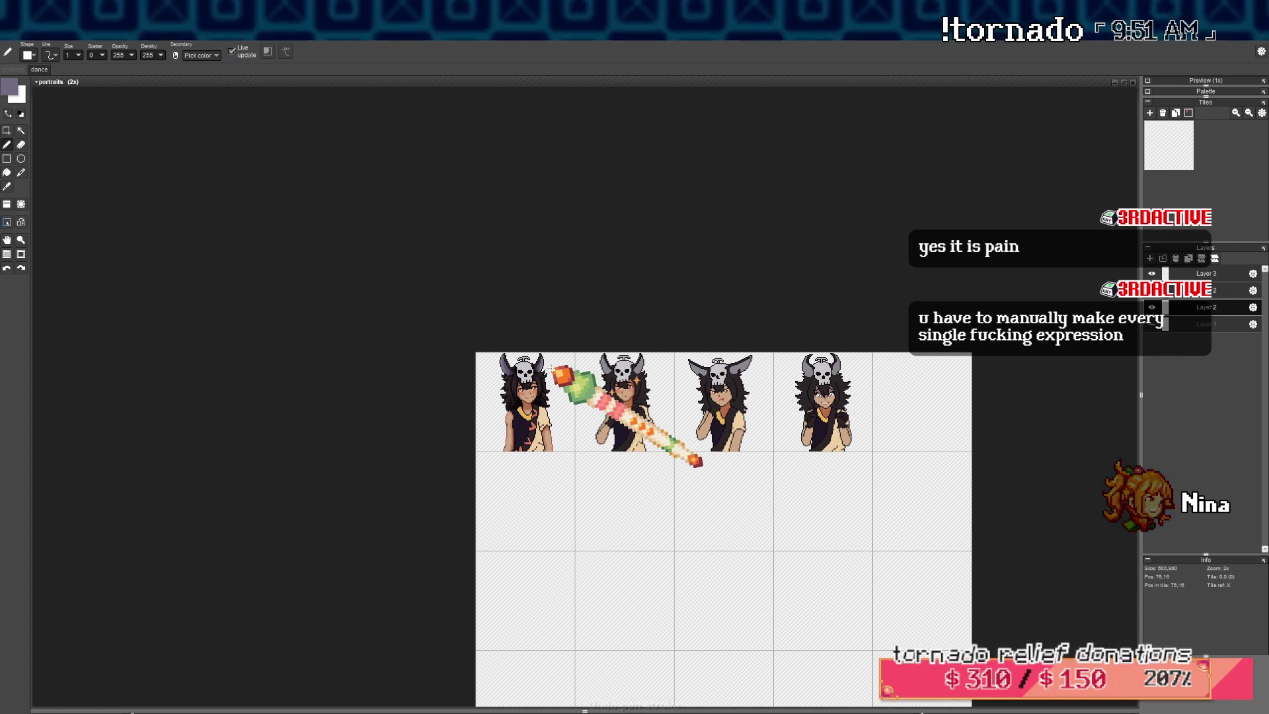
# Try a contiguous purple fill on the shading of the first portrait's right-hand ear, and undo it
pyautogui.scroll(6, 551, 374)
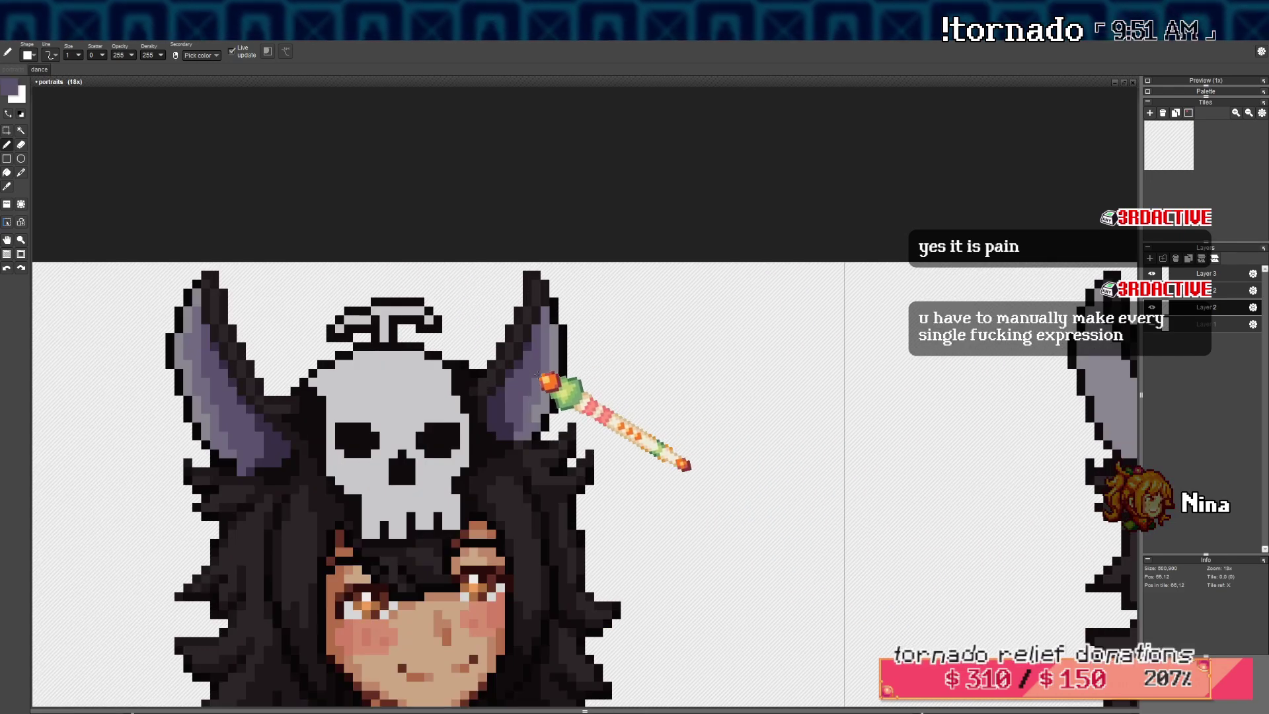
pyautogui.press('f')
pyautogui.scroll(-6, 548, 311)
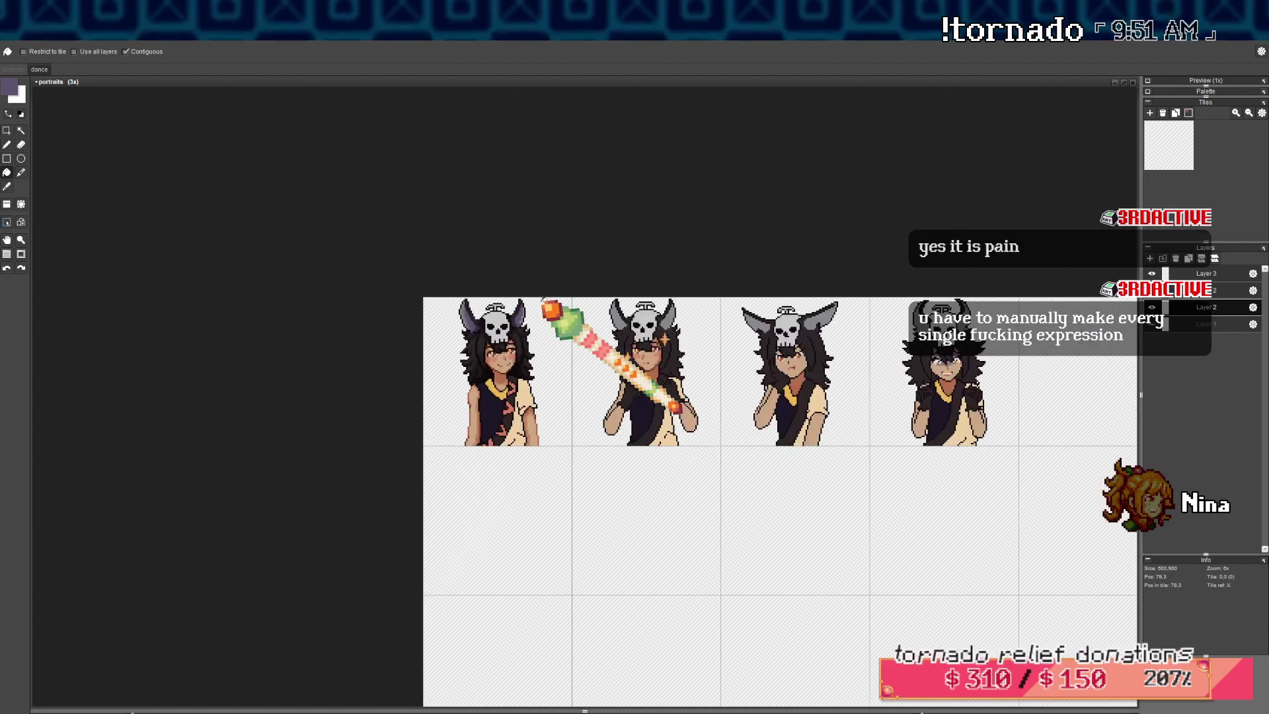
pyautogui.scroll(3, 523, 314)
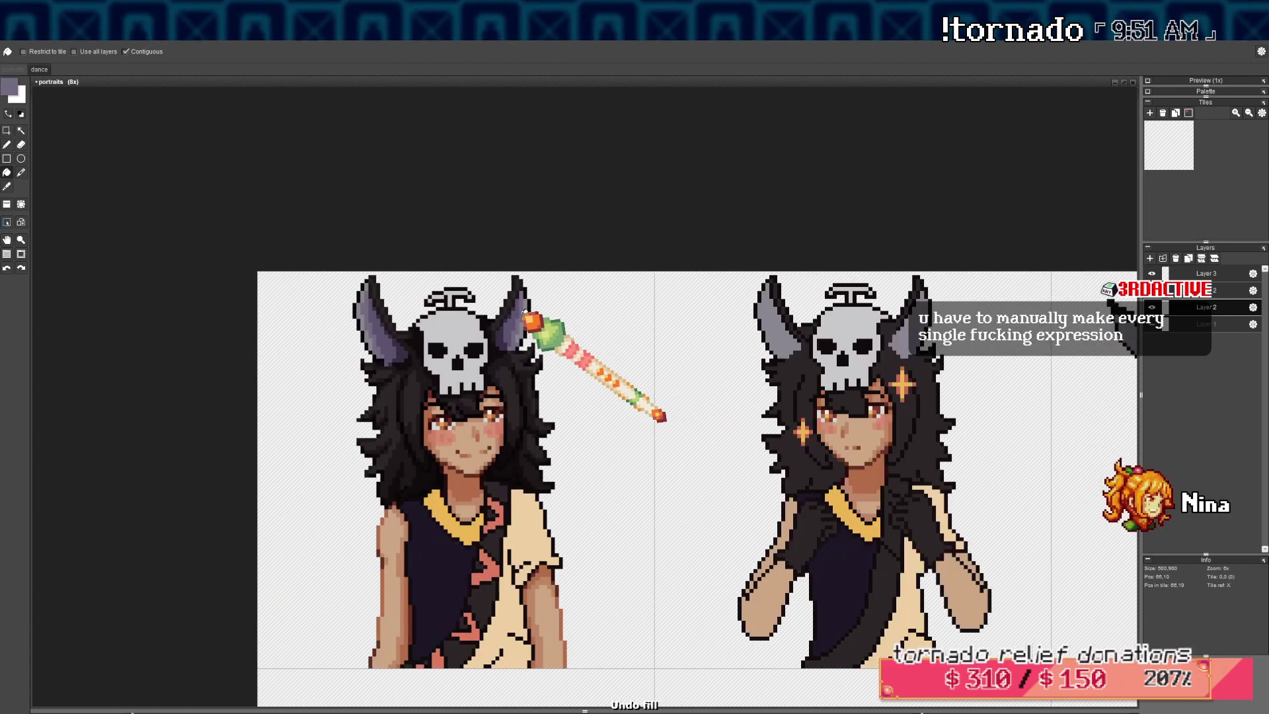
pyautogui.scroll(-4, 514, 314)
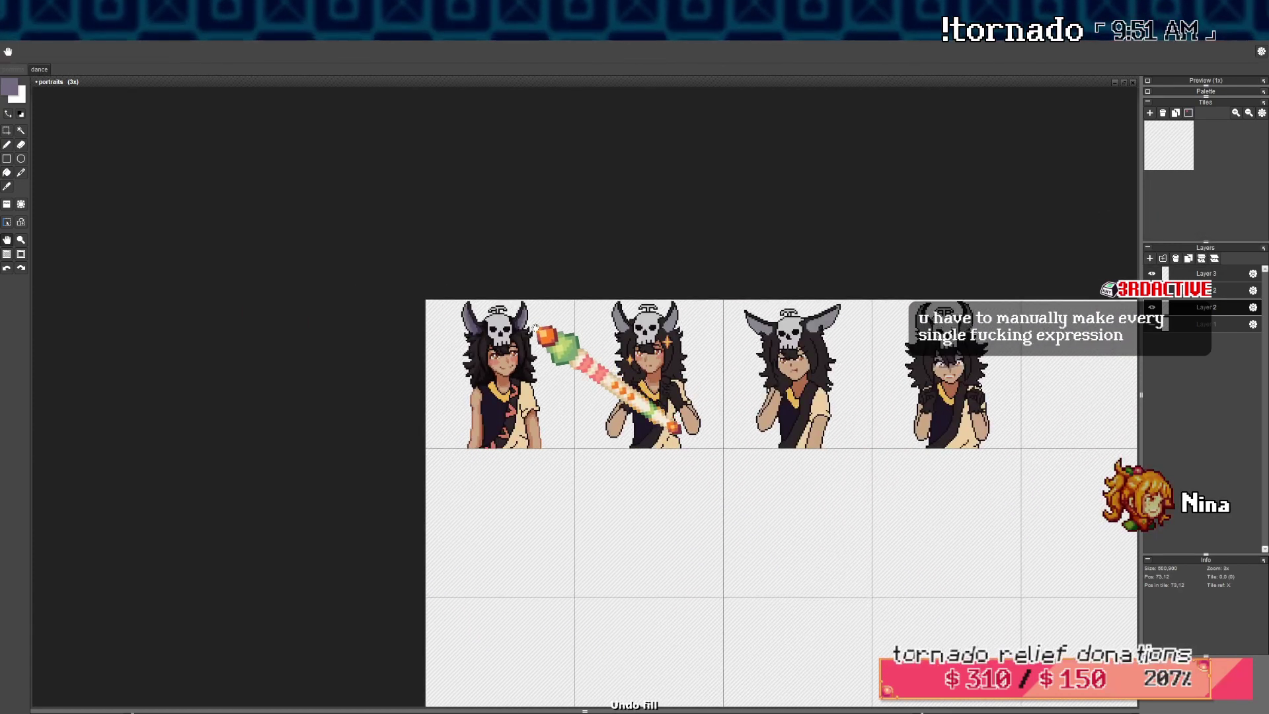
# Try mid-purple pen strokes on the first portrait's inner-ear shading, and undo the last stroke
pyautogui.scroll(2, 532, 325)
pyautogui.scroll(3, 532, 325)
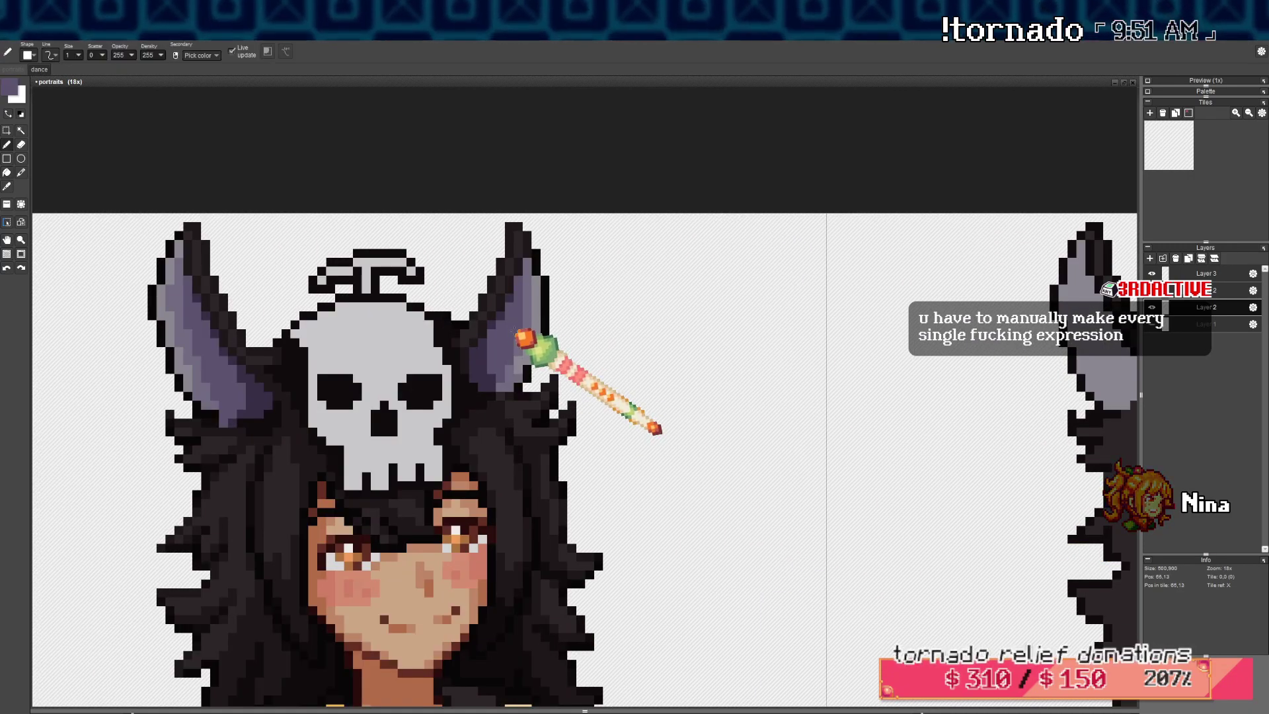
pyautogui.scroll(-5, 525, 339)
pyautogui.scroll(3, 502, 347)
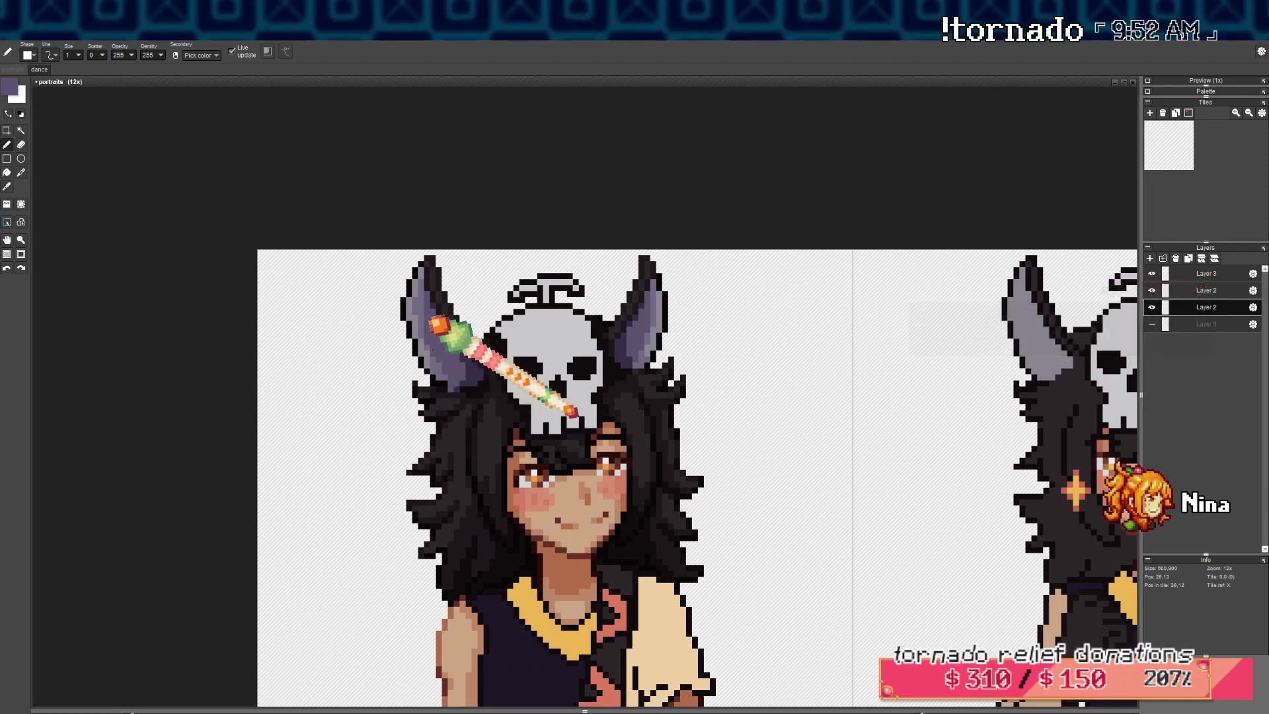
pyautogui.hotkey('ctrl', 'z')
pyautogui.scroll(-5, 433, 304)
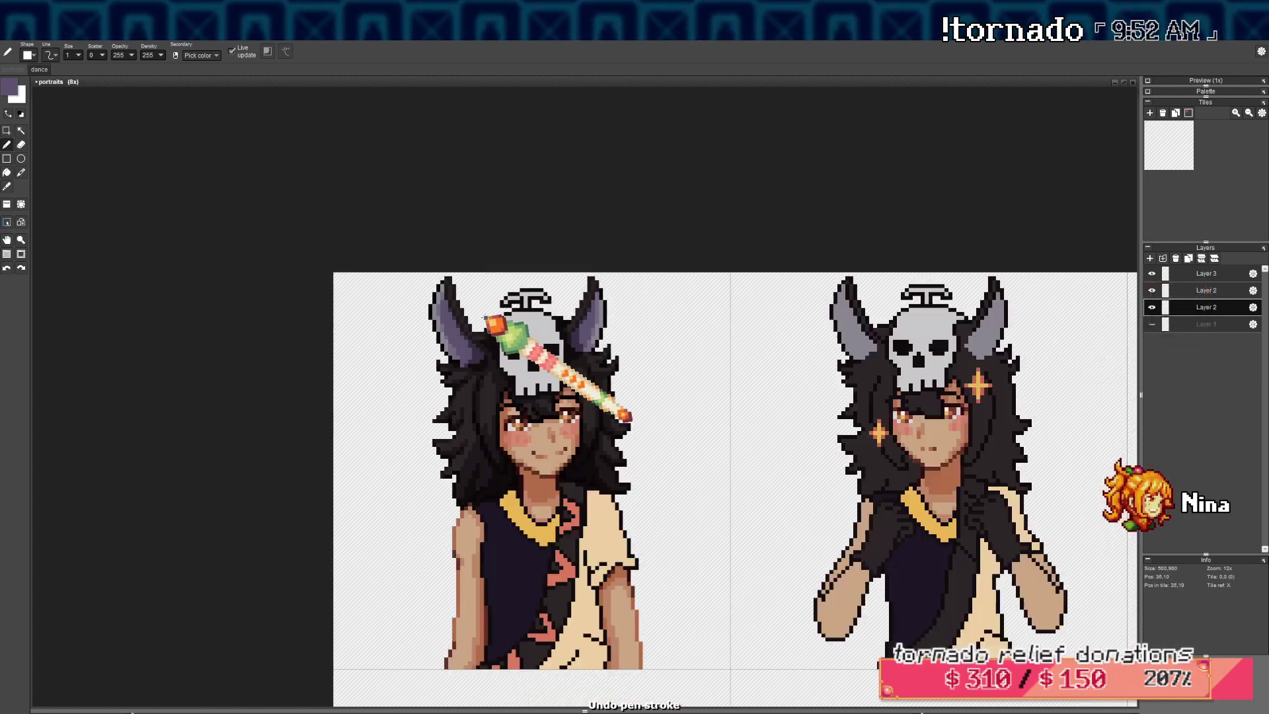
pyautogui.scroll(5, 550, 322)
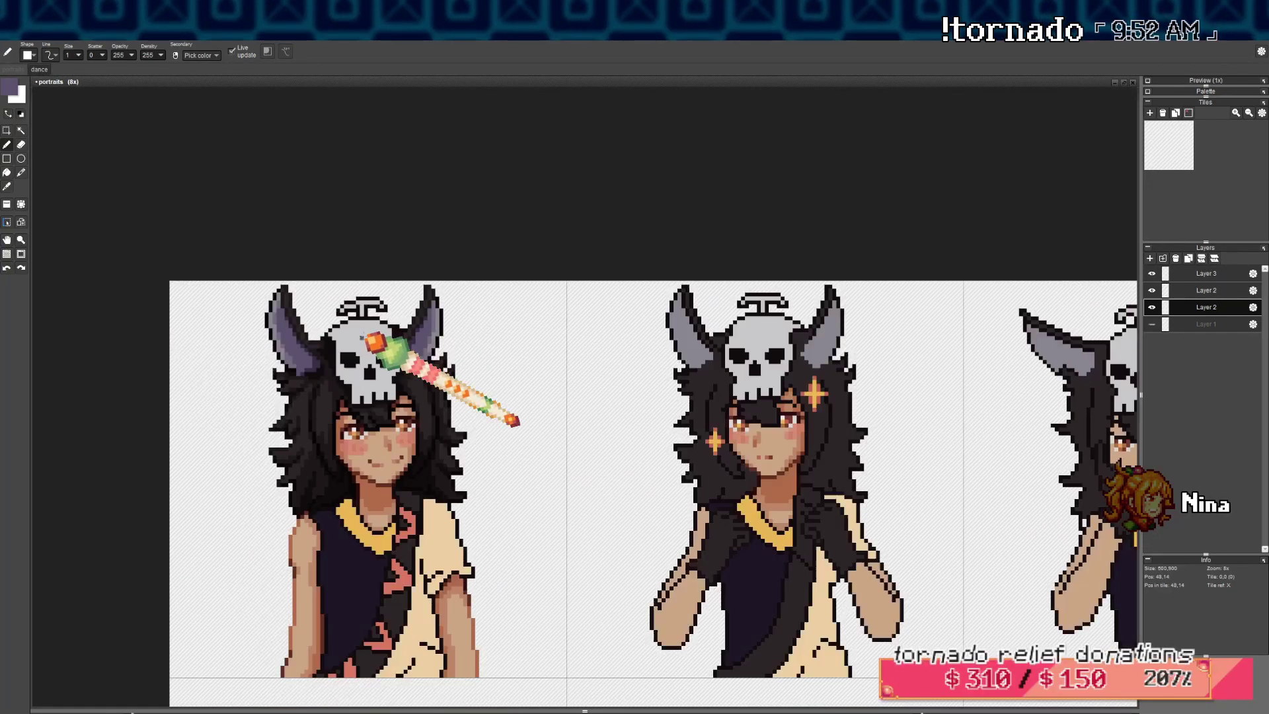
# Compare the first portrait's purple ear shading with the other portraits at a reduced view
pyautogui.scroll(-5, 411, 363)
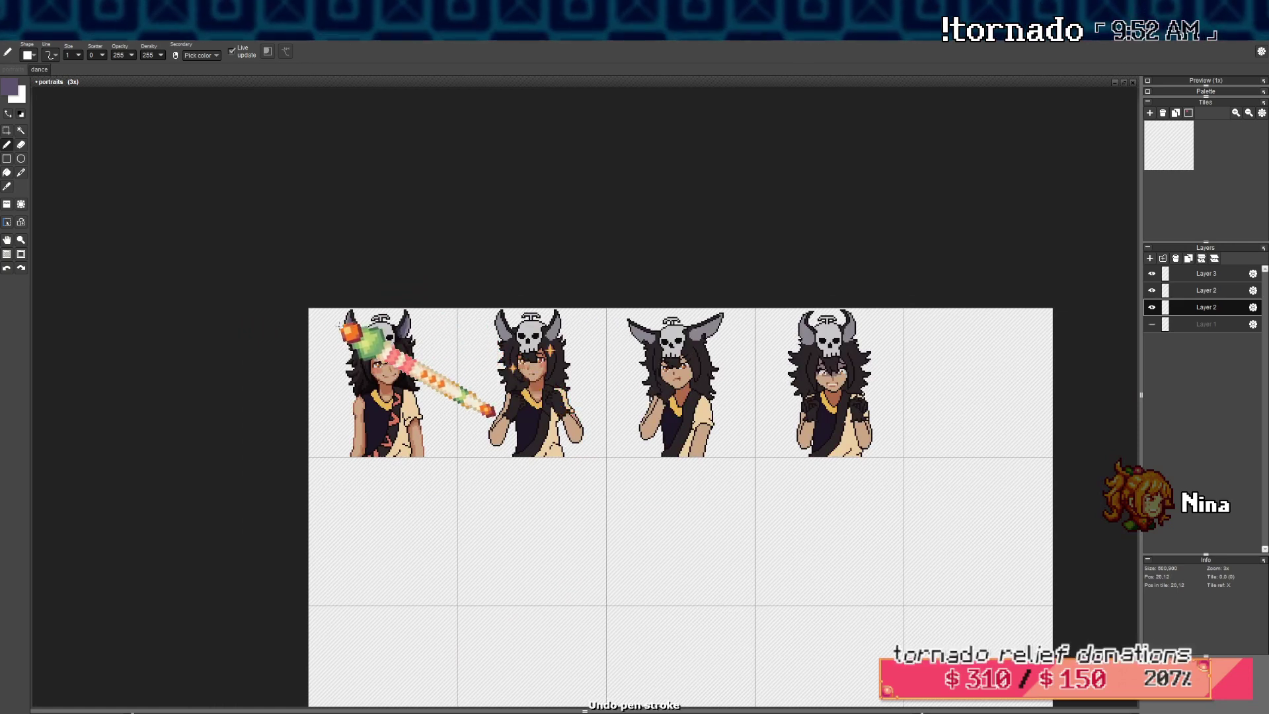
pyautogui.scroll(-1, 463, 328)
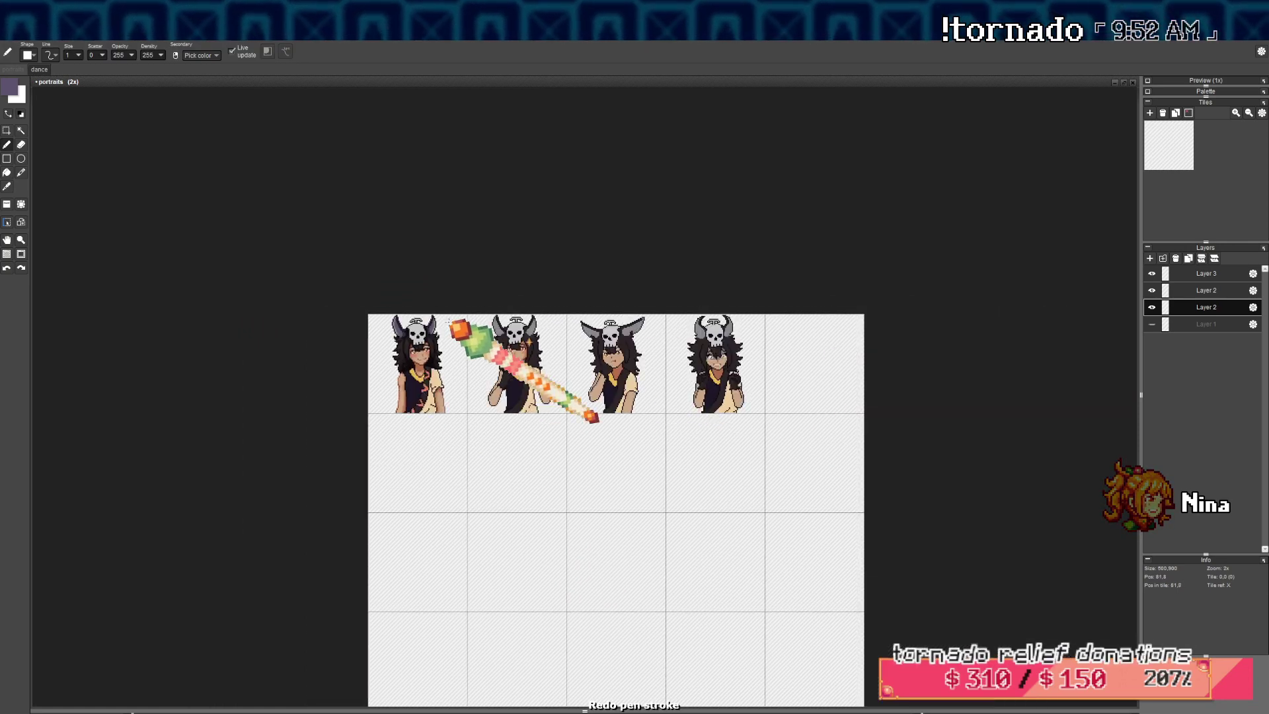
pyautogui.scroll(4, 466, 333)
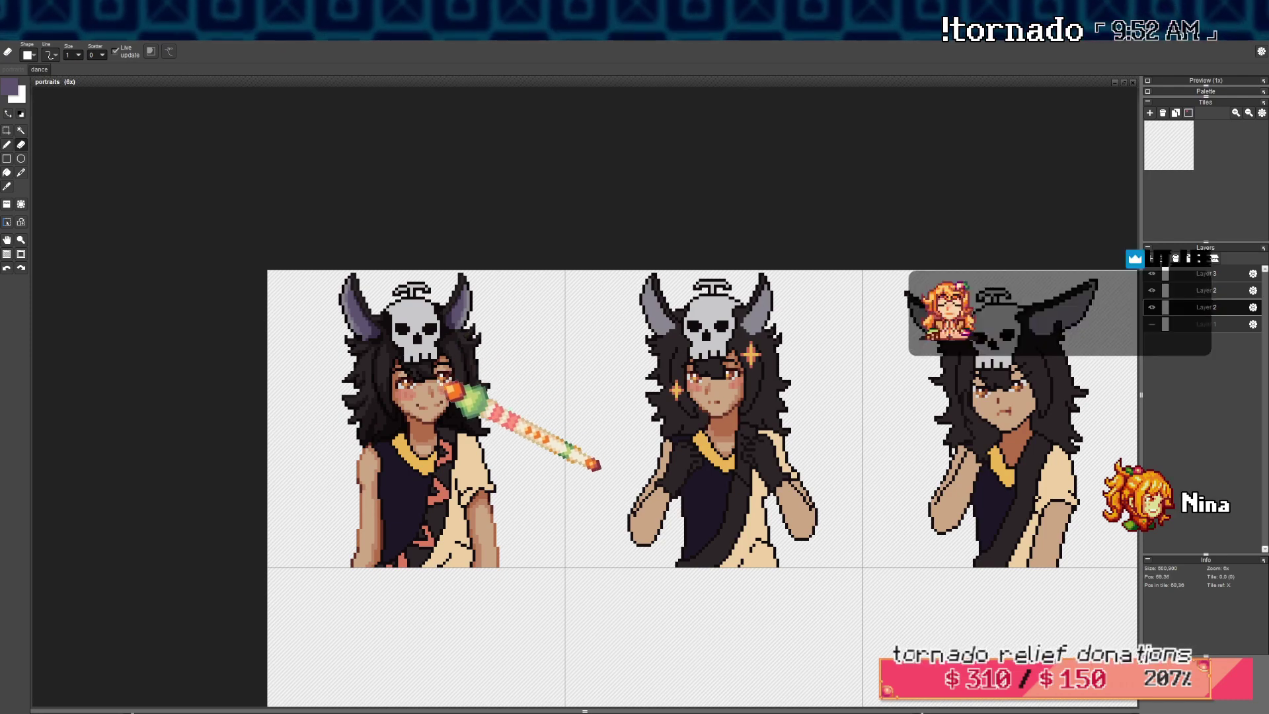
pyautogui.scroll(1, 429, 481)
# Sample the black outline colour and extend the dark edge along the upper part of the first portrait's sash with the pen
pyautogui.scroll(4, 472, 408)
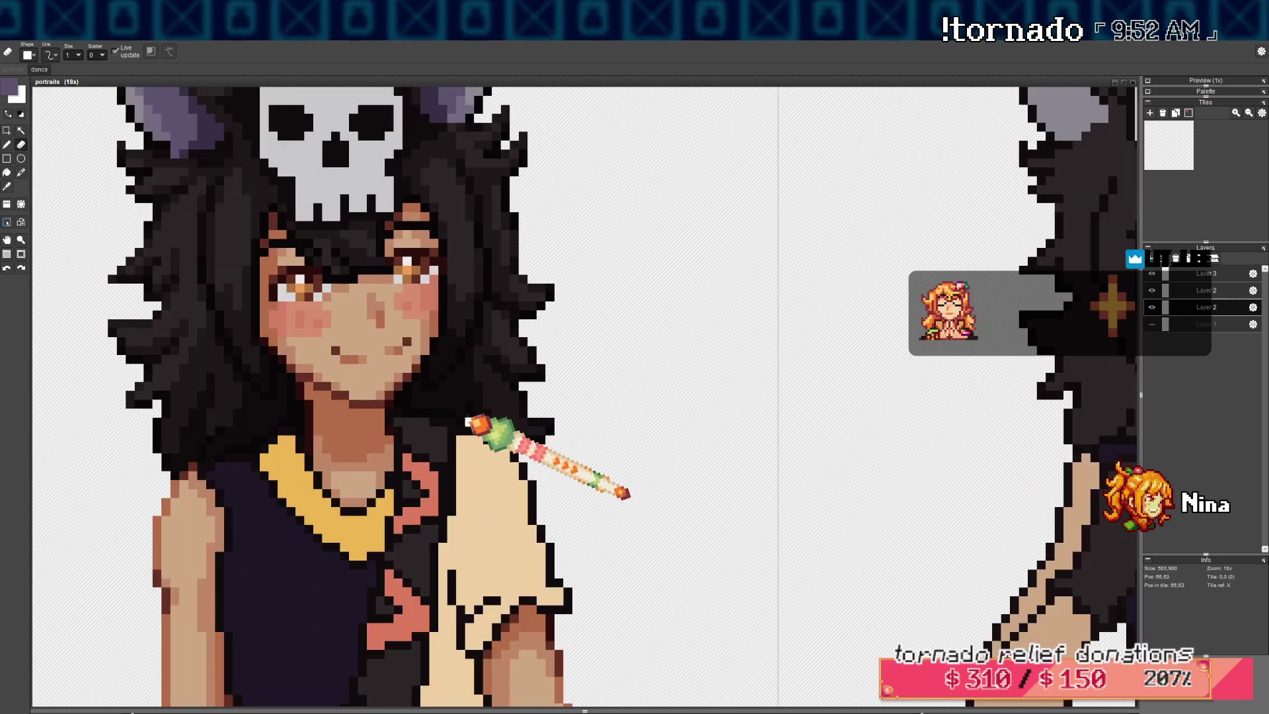
pyautogui.press('b')
pyautogui.rightClick(461, 423)
pyautogui.moveTo(460, 423); pyautogui.dragTo(436, 423)
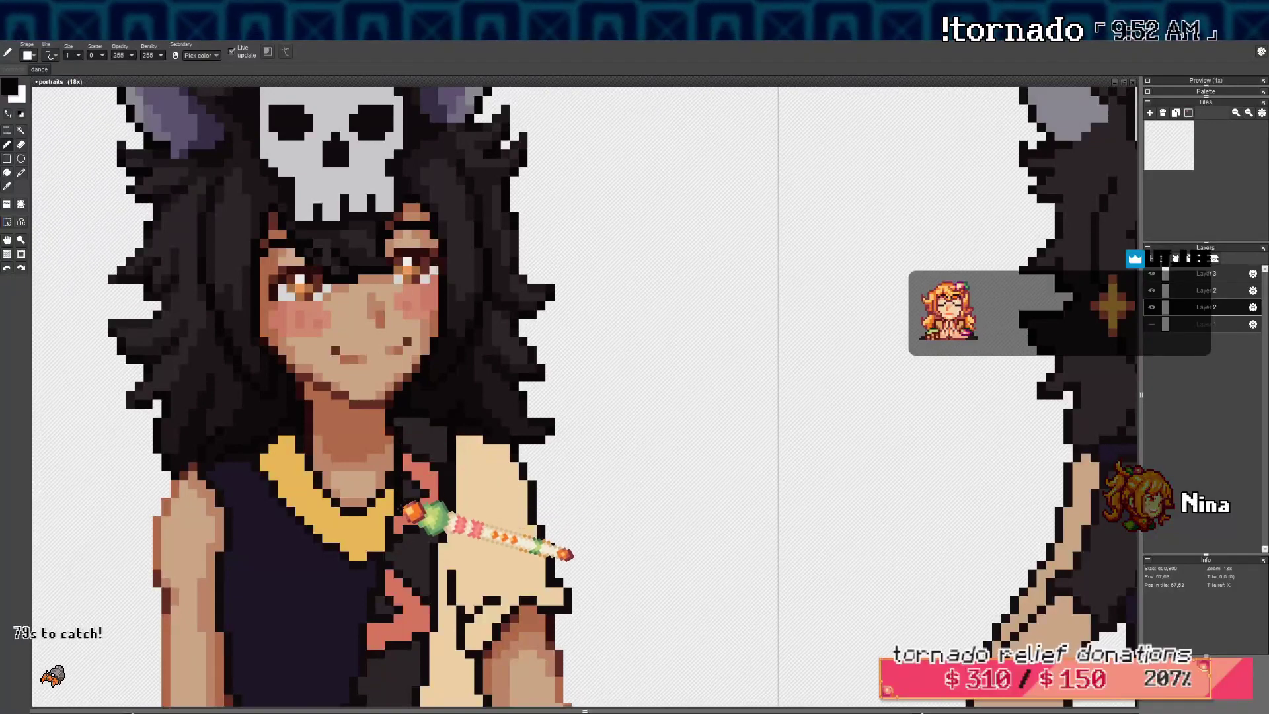
pyautogui.scroll(-2, 456, 476)
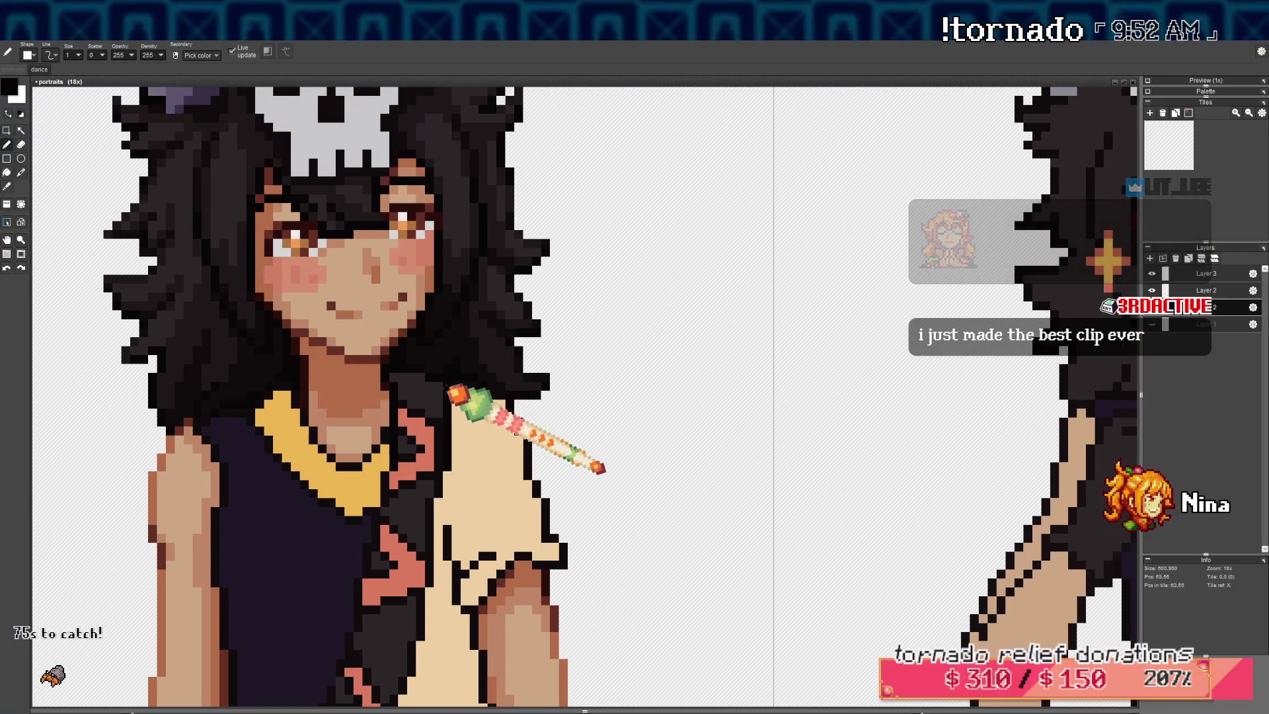
pyautogui.scroll(-5, 437, 505)
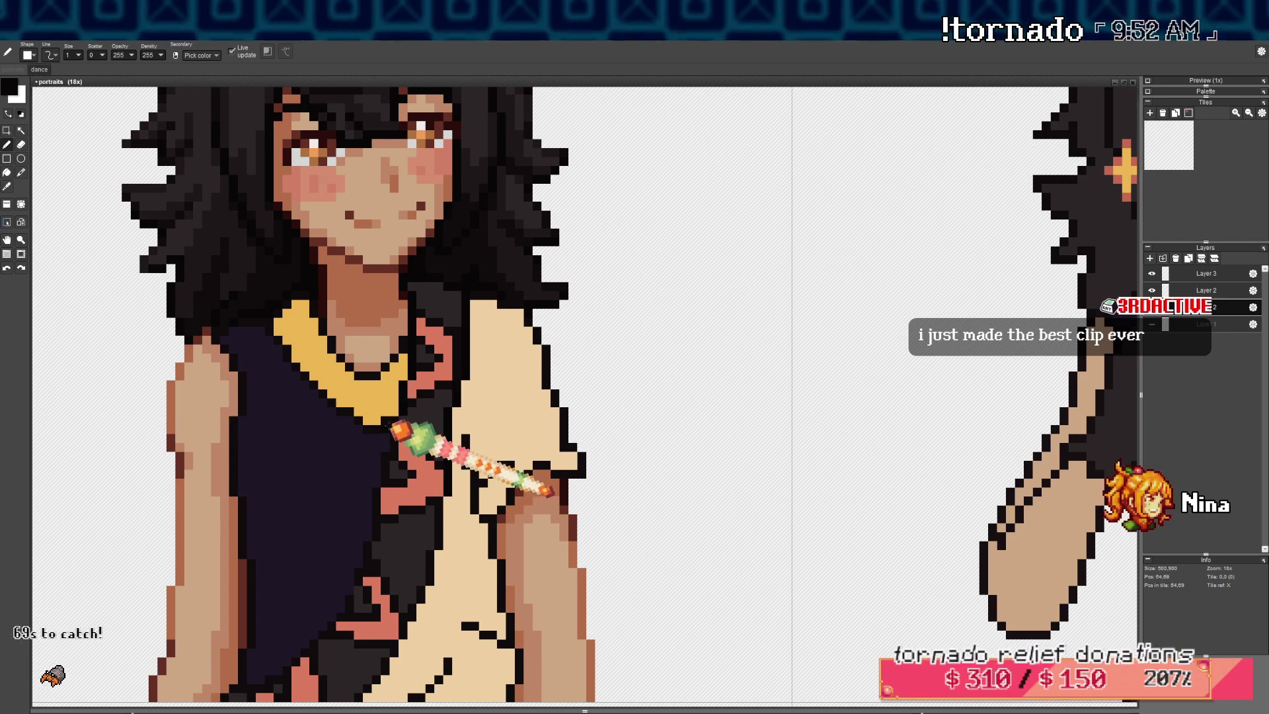
pyautogui.scroll(-3, 423, 410)
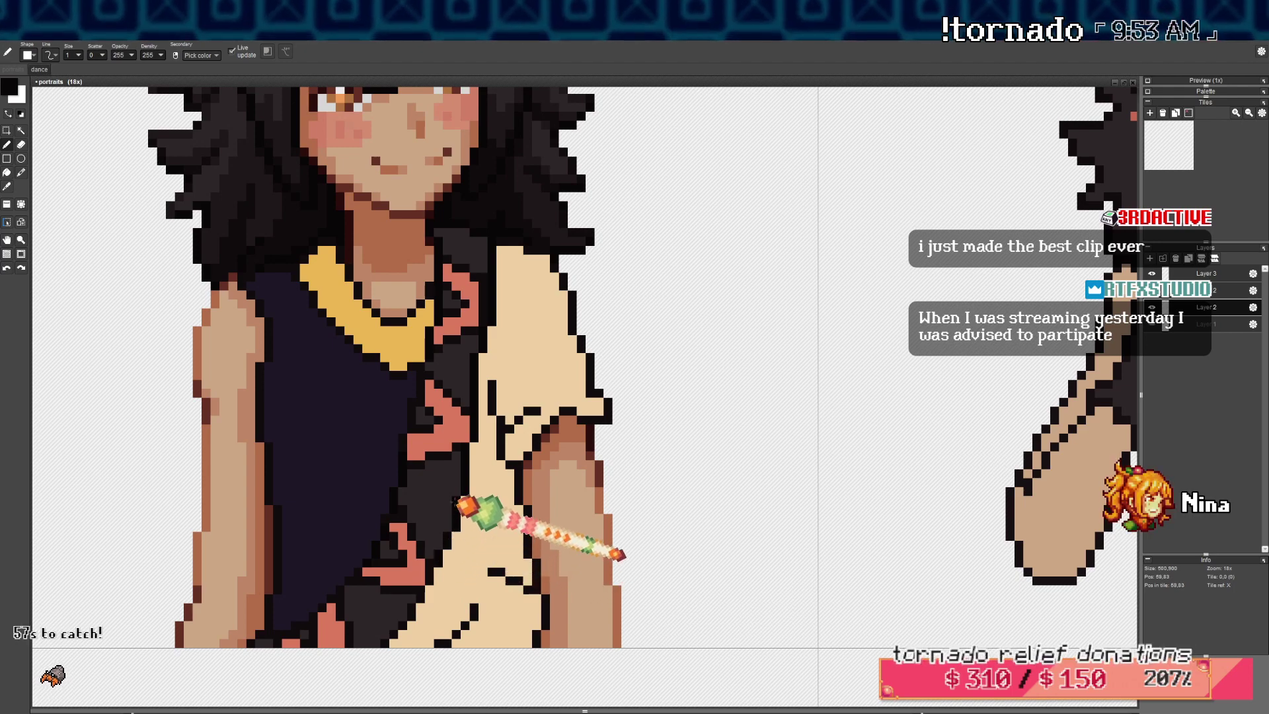
# Touch up the lower part of the first portrait's sash outline in black, undoing the stray pen mark
pyautogui.scroll(3, 463, 516)
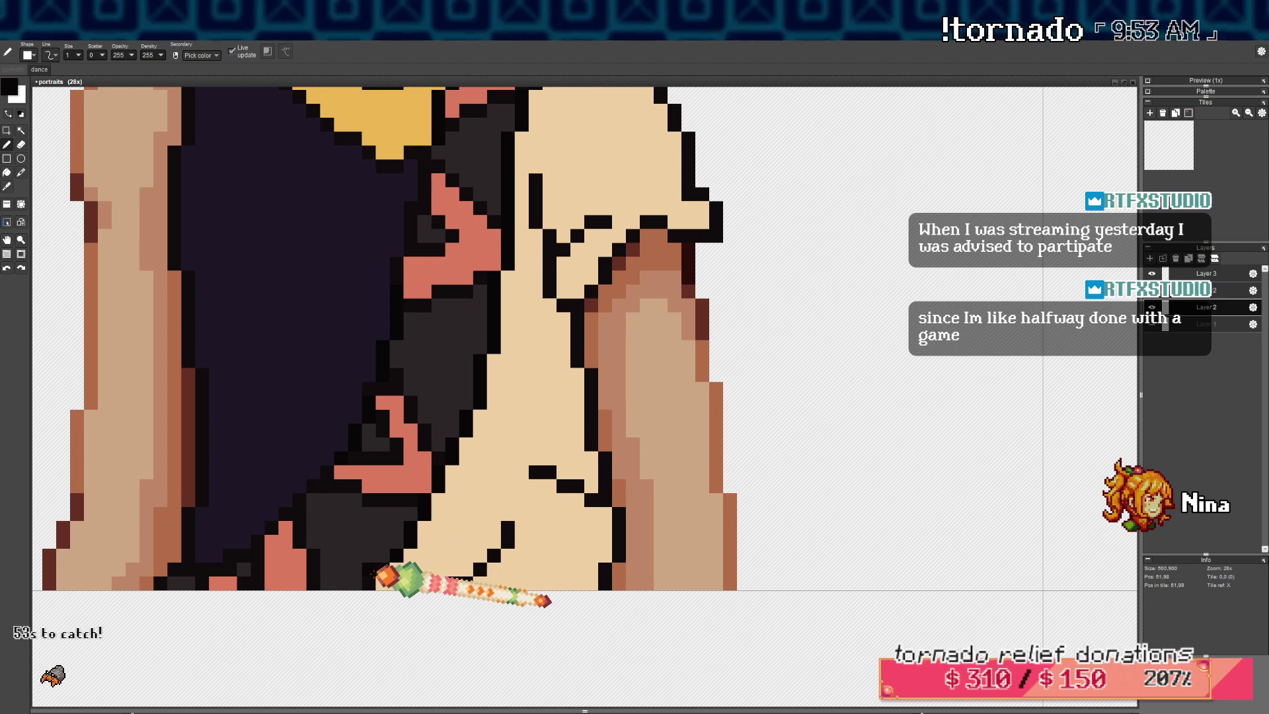
pyautogui.click(371, 576)
pyautogui.hotkey('ctrl', 'z')
pyautogui.moveTo(363, 536); pyautogui.dragTo(388, 517)
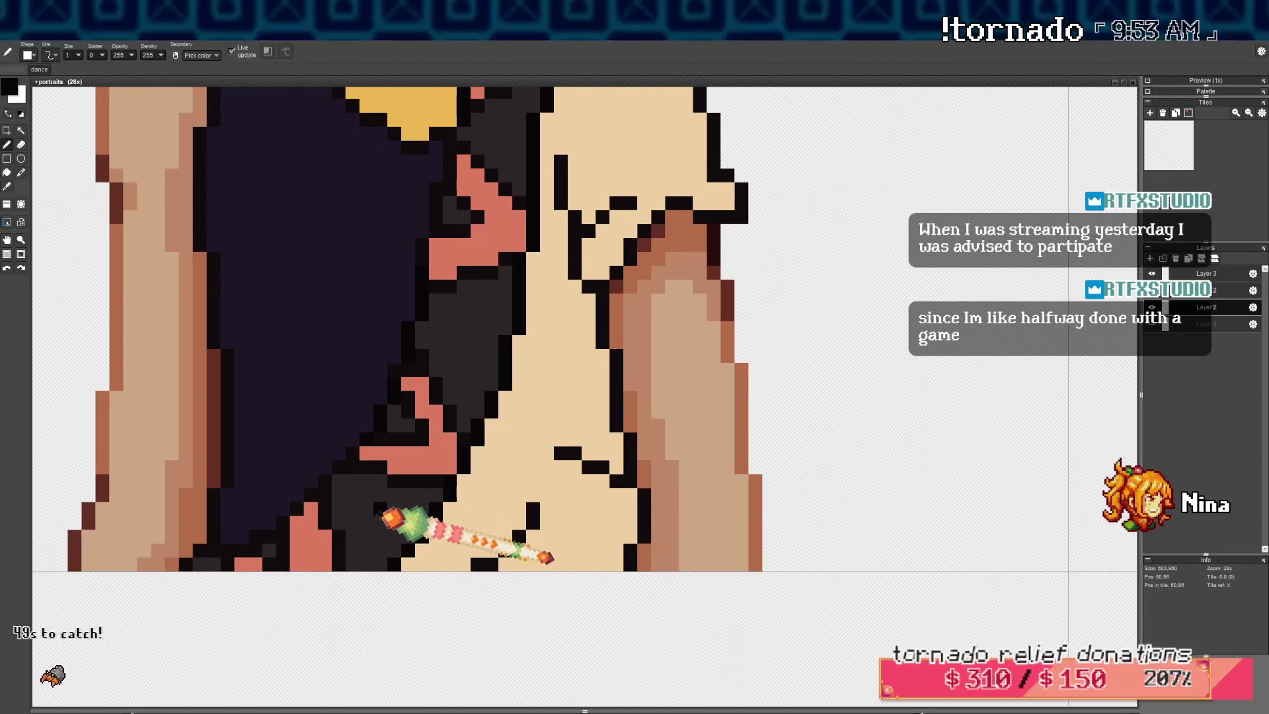
pyautogui.moveTo(321, 489); pyautogui.dragTo(368, 488)
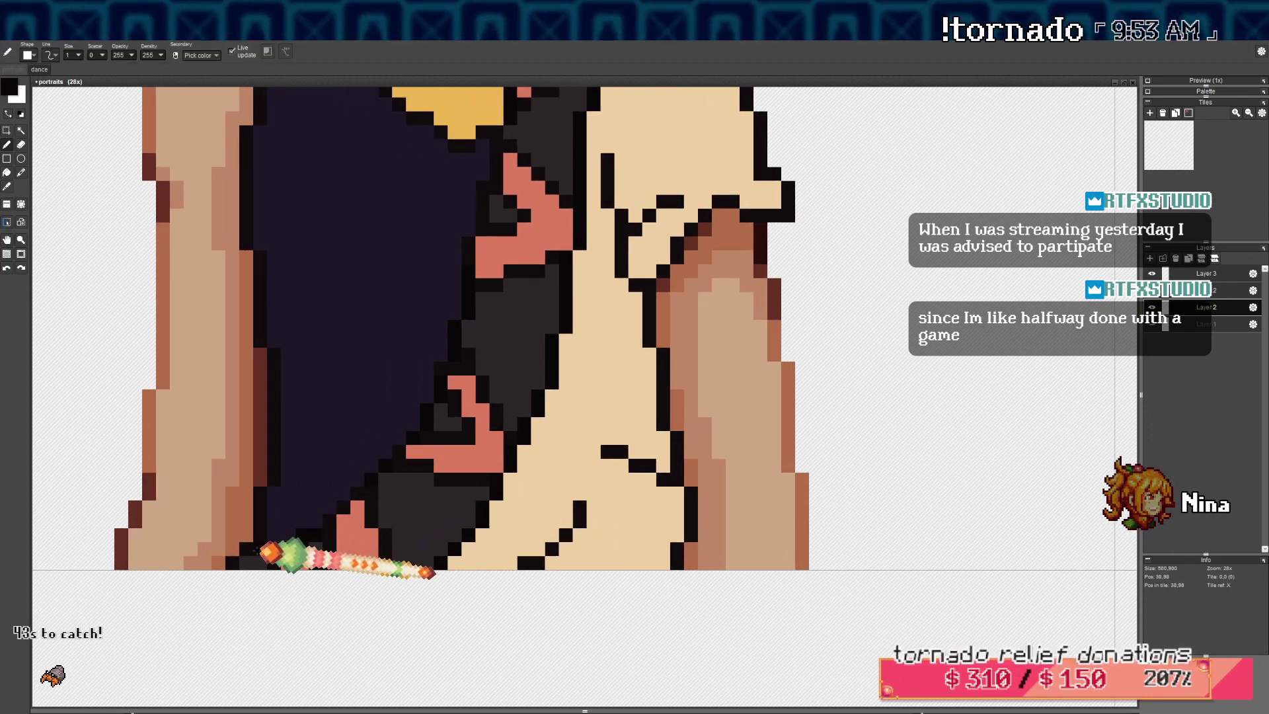
pyautogui.scroll(-4, 396, 476)
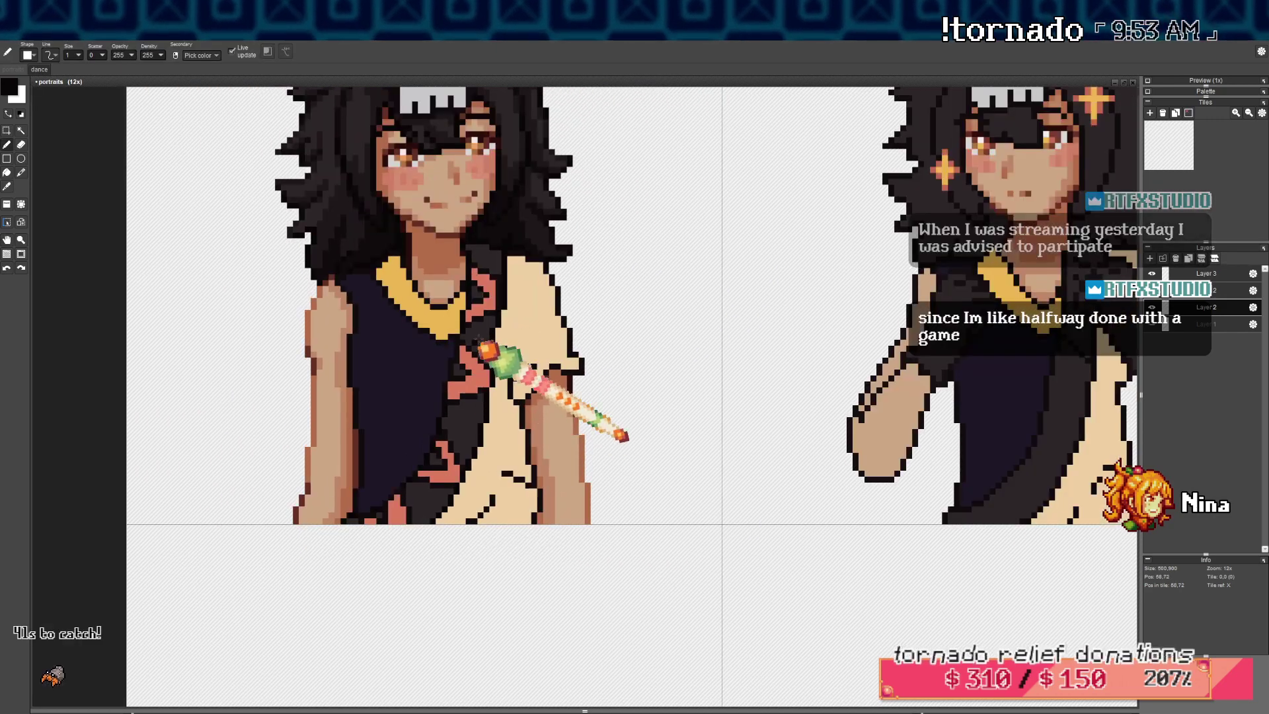
# Shade the outer edge of the first portrait's upper sash segments with a very dark grey
pyautogui.scroll(4, 477, 350)
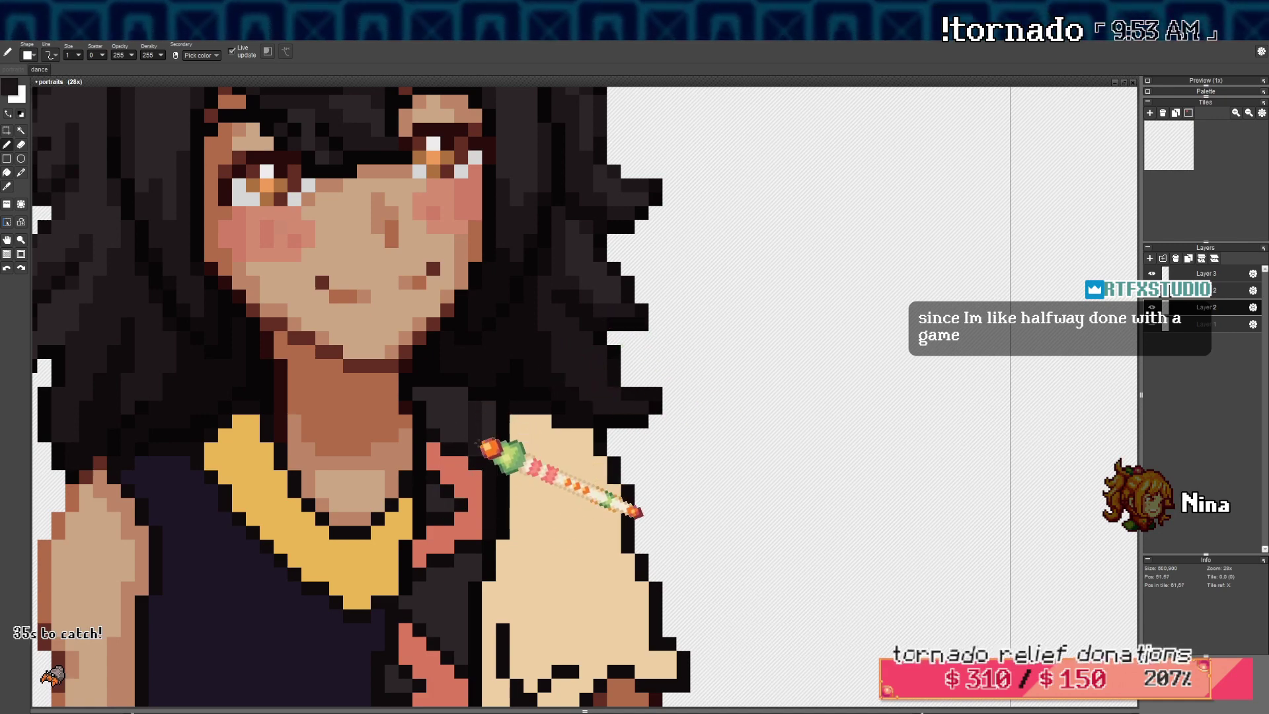
pyautogui.scroll(-2, 486, 284)
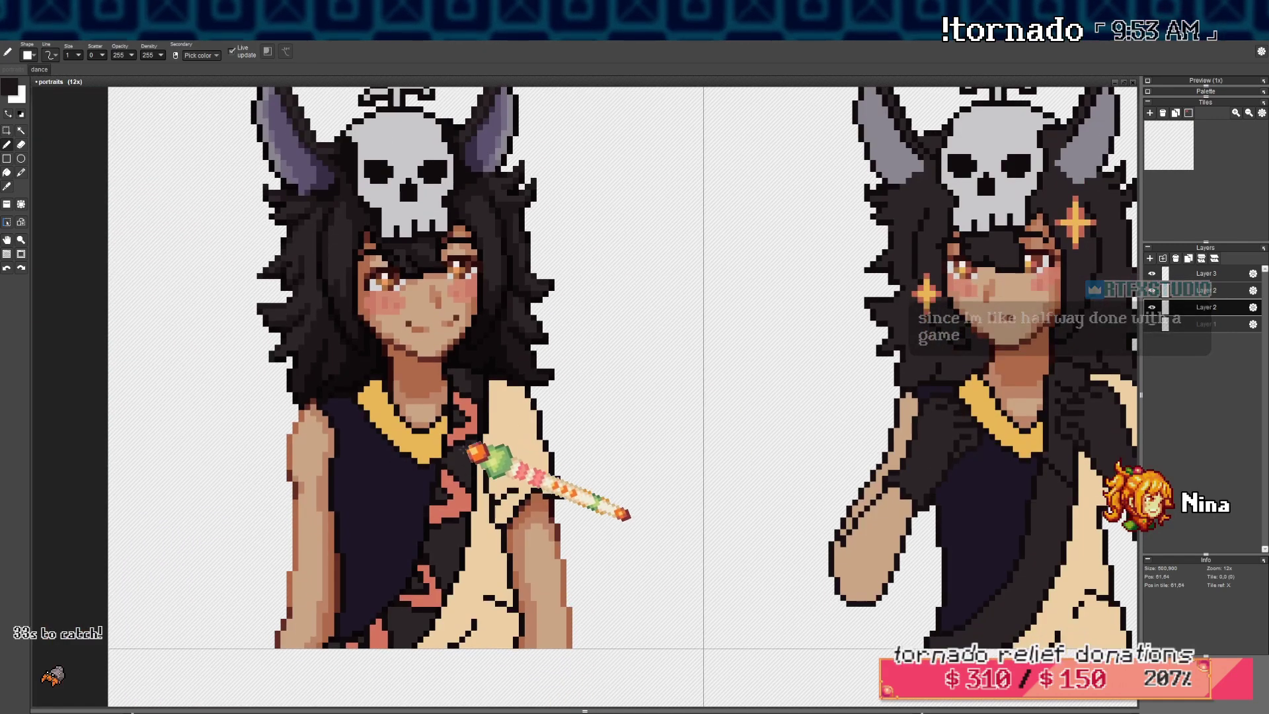
pyautogui.scroll(2, 473, 502)
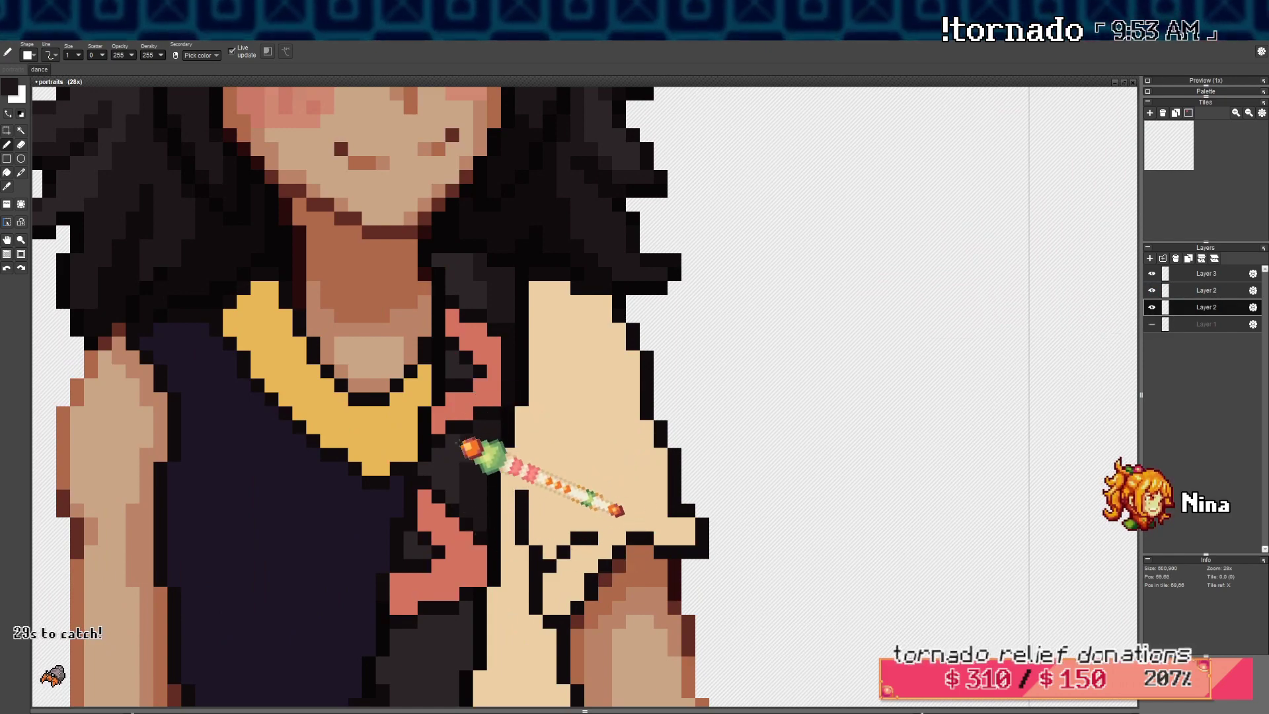
pyautogui.scroll(-2, 462, 444)
pyautogui.scroll(2, 479, 446)
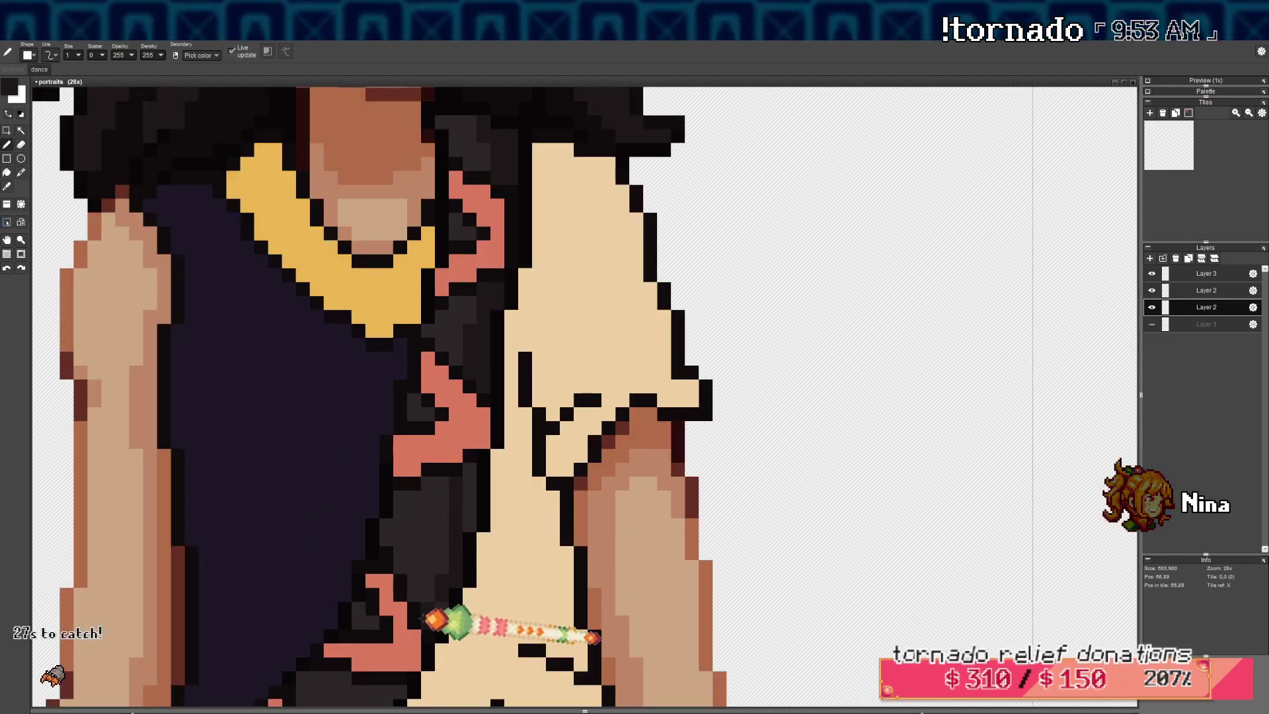
# Continue the very dark grey shading down the outer edge of the first portrait's lower sash segments
pyautogui.scroll(-2, 449, 559)
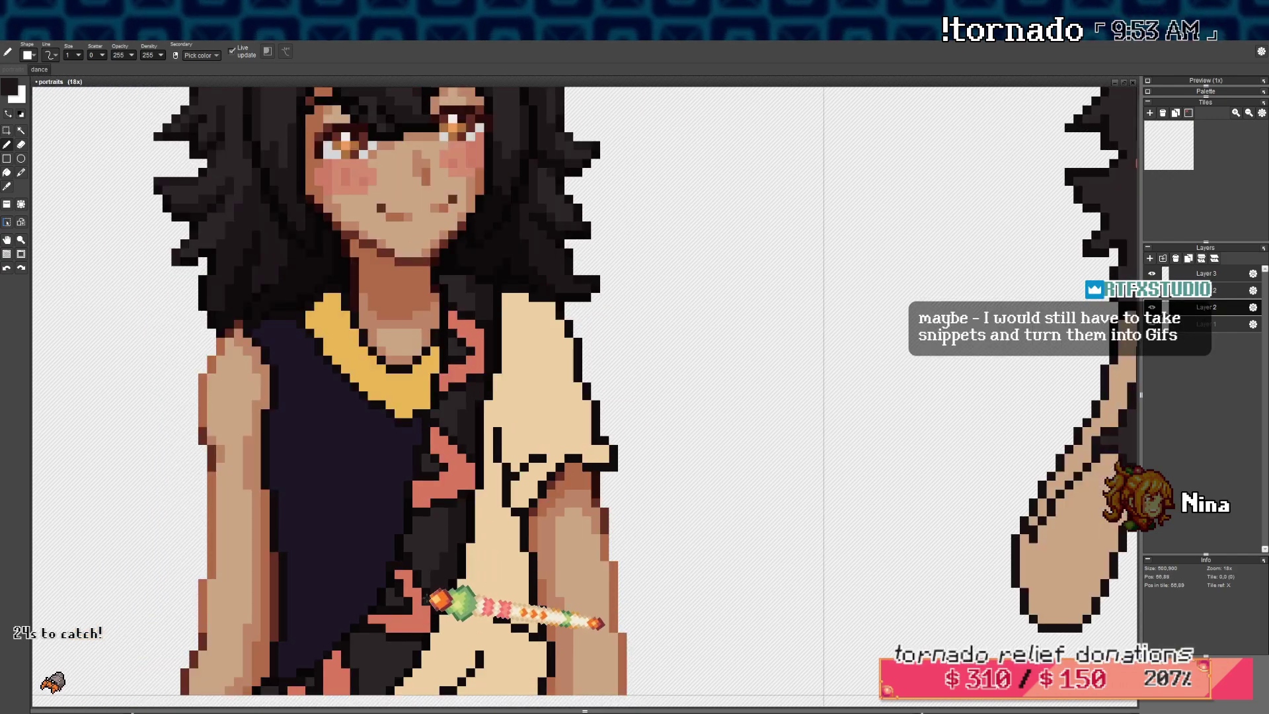
pyautogui.moveTo(418, 635); pyautogui.dragTo(449, 495)
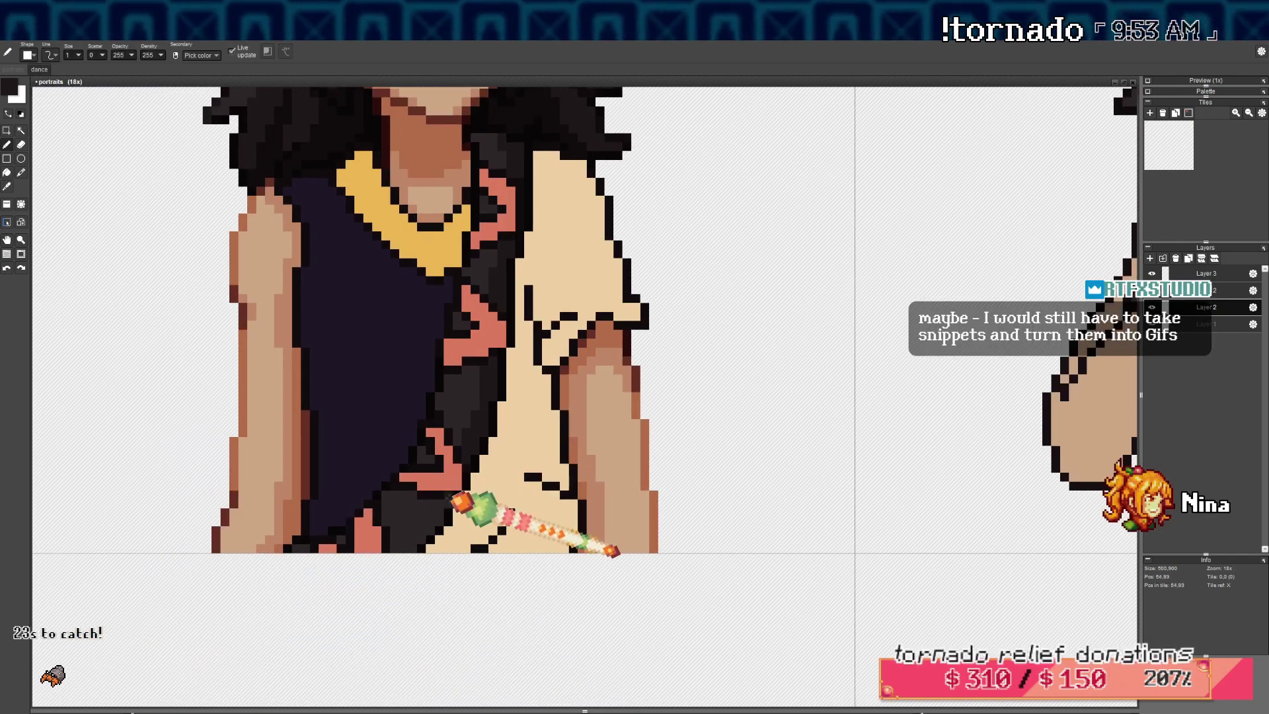
pyautogui.scroll(4, 460, 504)
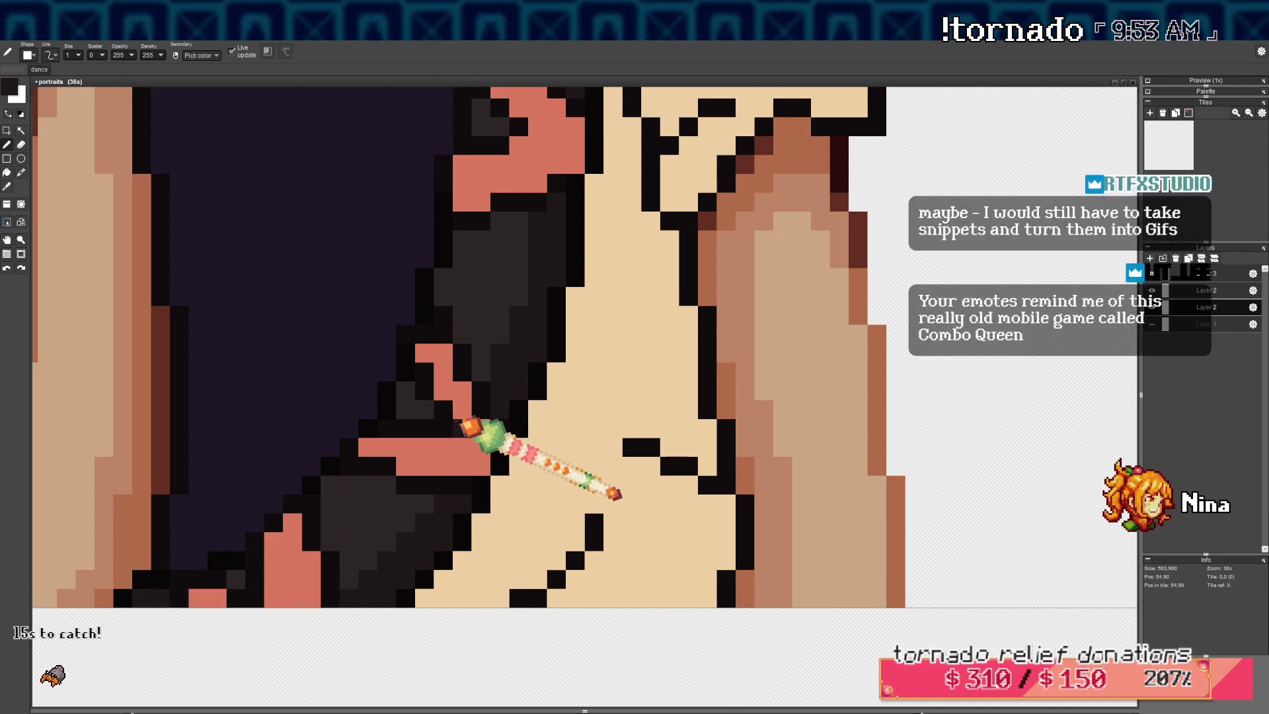
pyautogui.scroll(-5, 464, 423)
pyautogui.scroll(4, 482, 349)
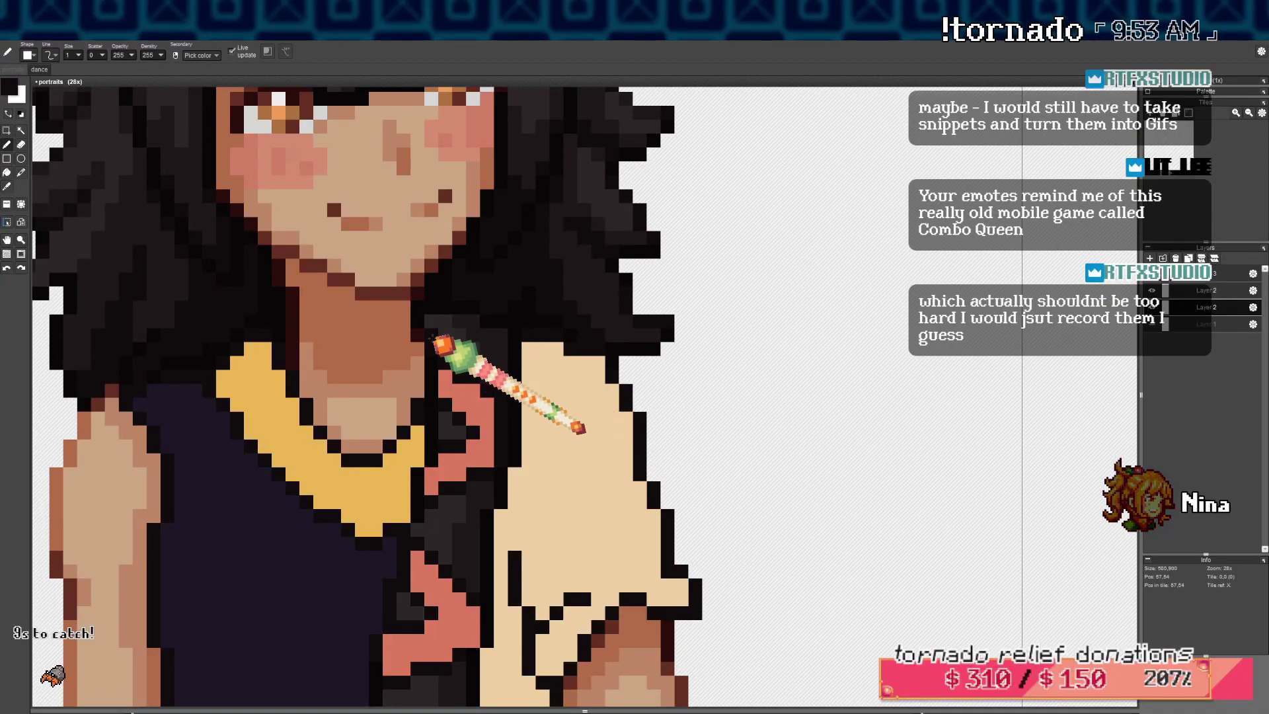
# Deepen the first portrait's sash shading with near-black pen strokes, and undo the last strokes
pyautogui.scroll(-3, 426, 327)
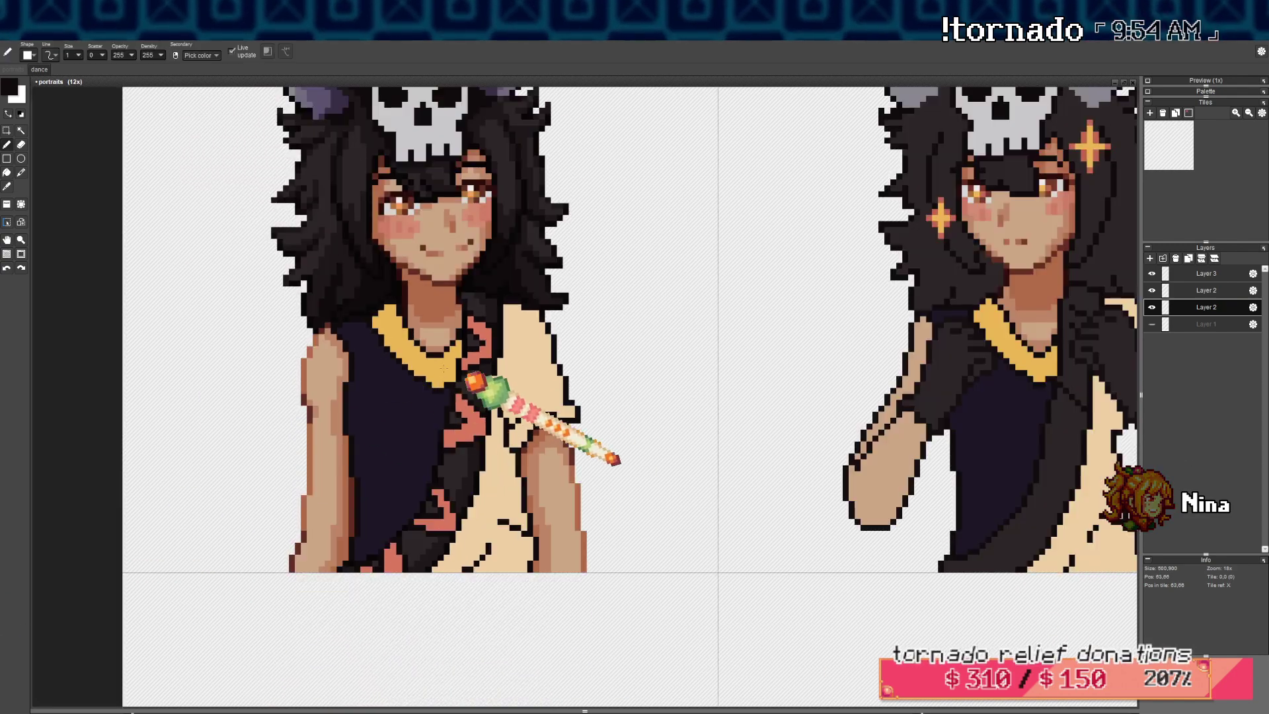
pyautogui.scroll(-2, 505, 419)
pyautogui.scroll(3, 523, 416)
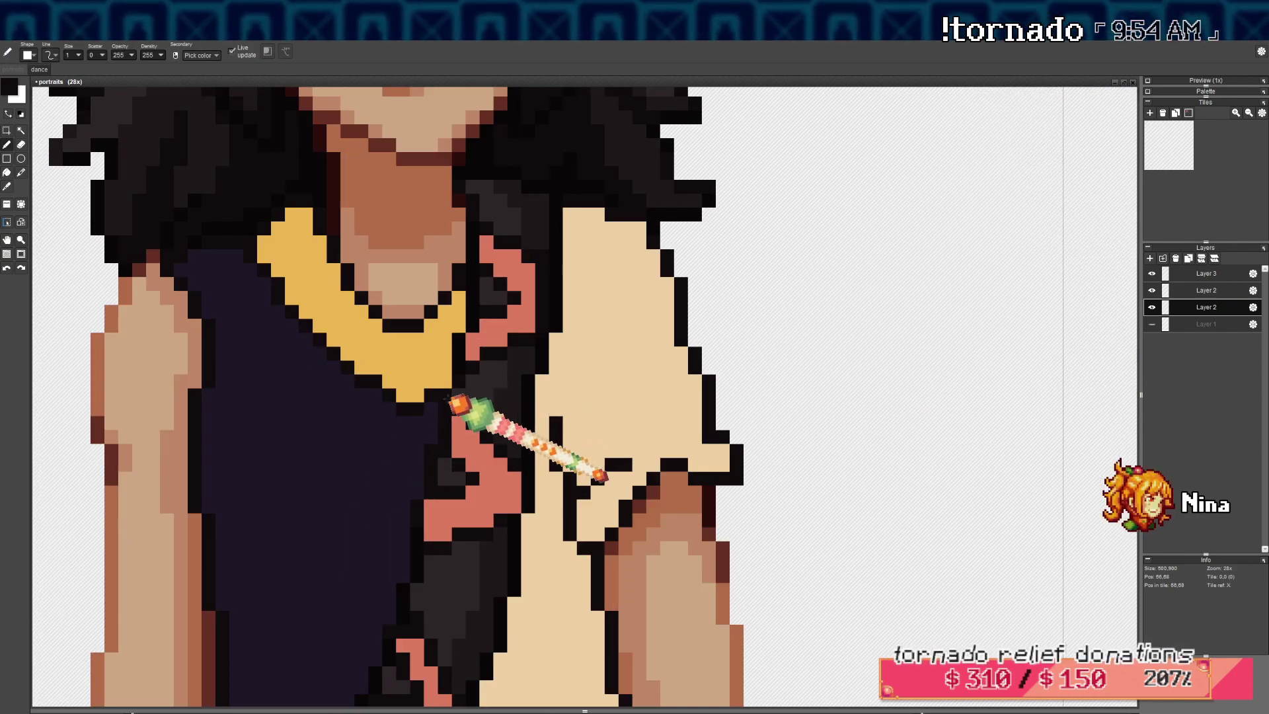
pyautogui.scroll(-3, 453, 524)
pyautogui.scroll(1, 473, 519)
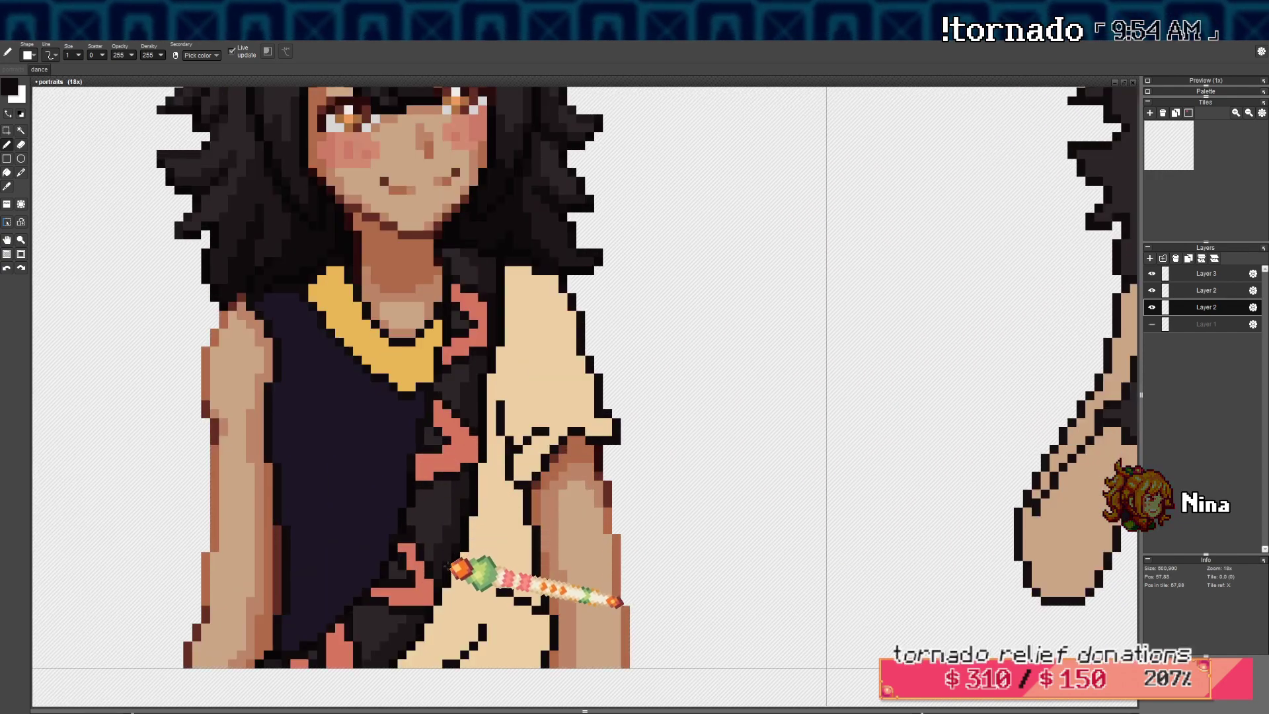
pyautogui.scroll(1, 423, 615)
pyautogui.hotkey('ctrl', 'z')
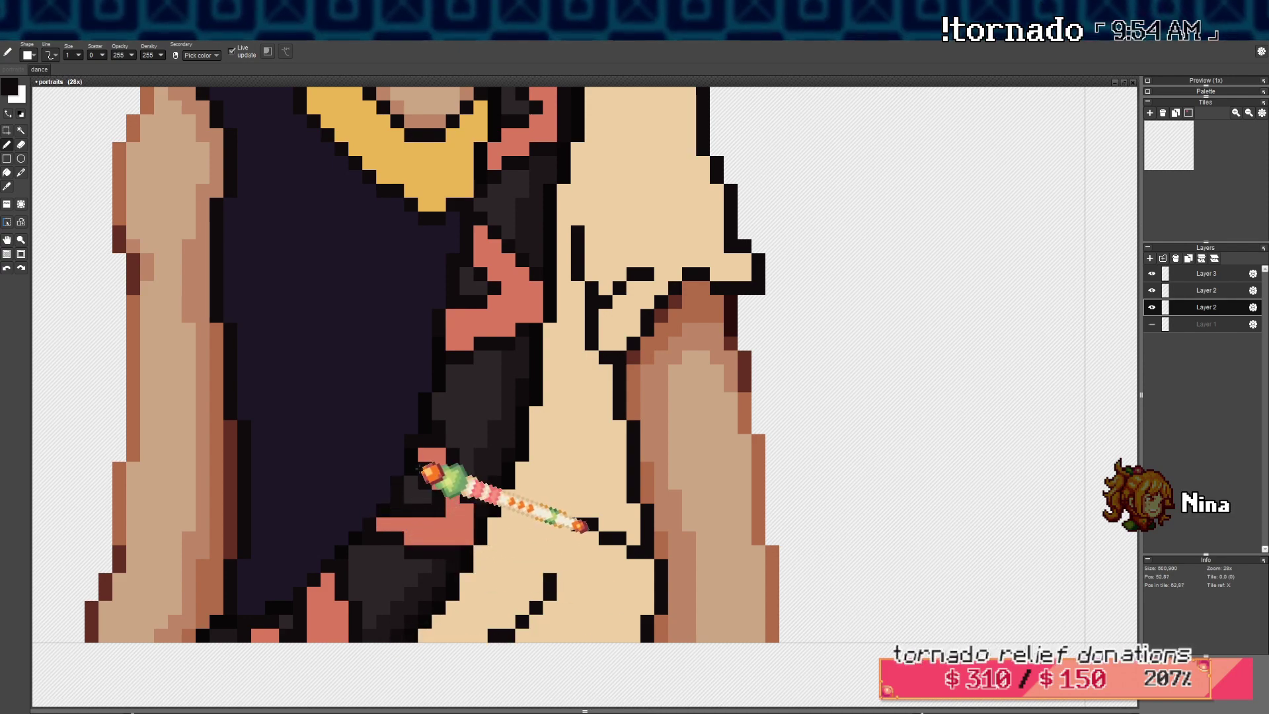
pyautogui.scroll(-3, 426, 466)
pyautogui.hotkey('ctrl', 'z')
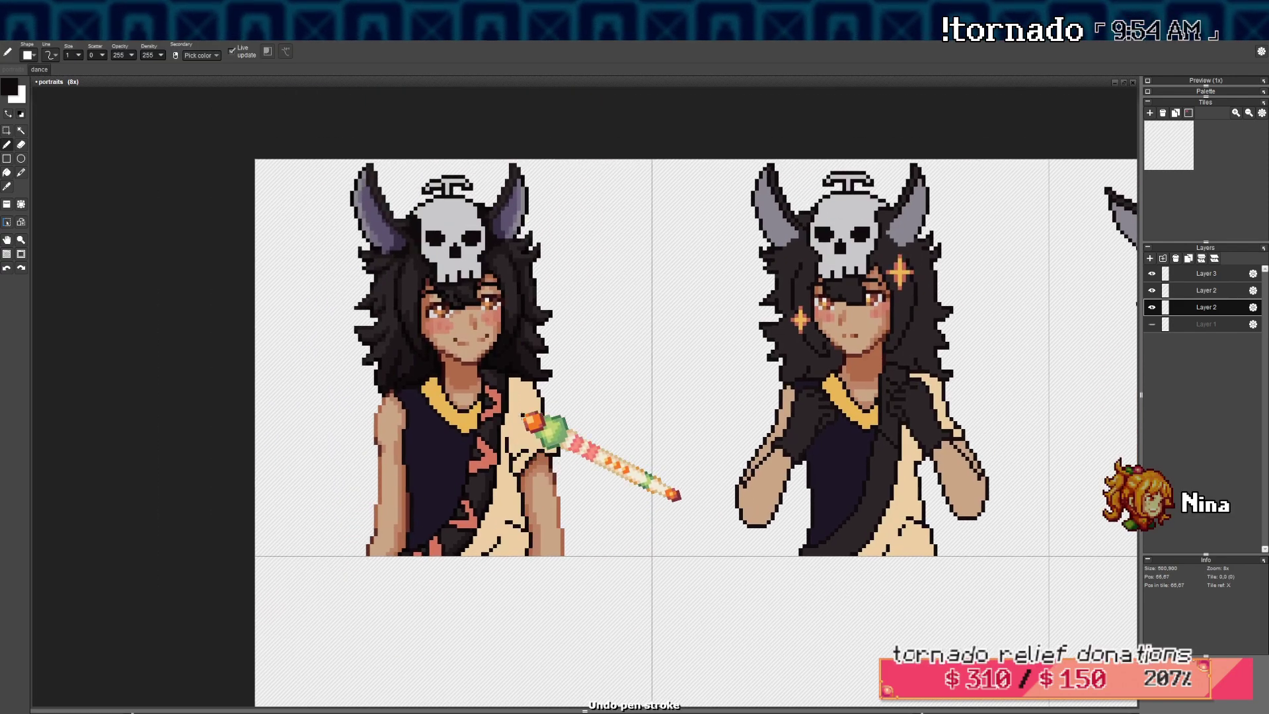
# Sample the sash's coral pattern colour, darken it to RGB 213, 110, 89, and shade the top chevron's outer edge
pyautogui.scroll(5, 495, 370)
pyautogui.rightClick(442, 448)
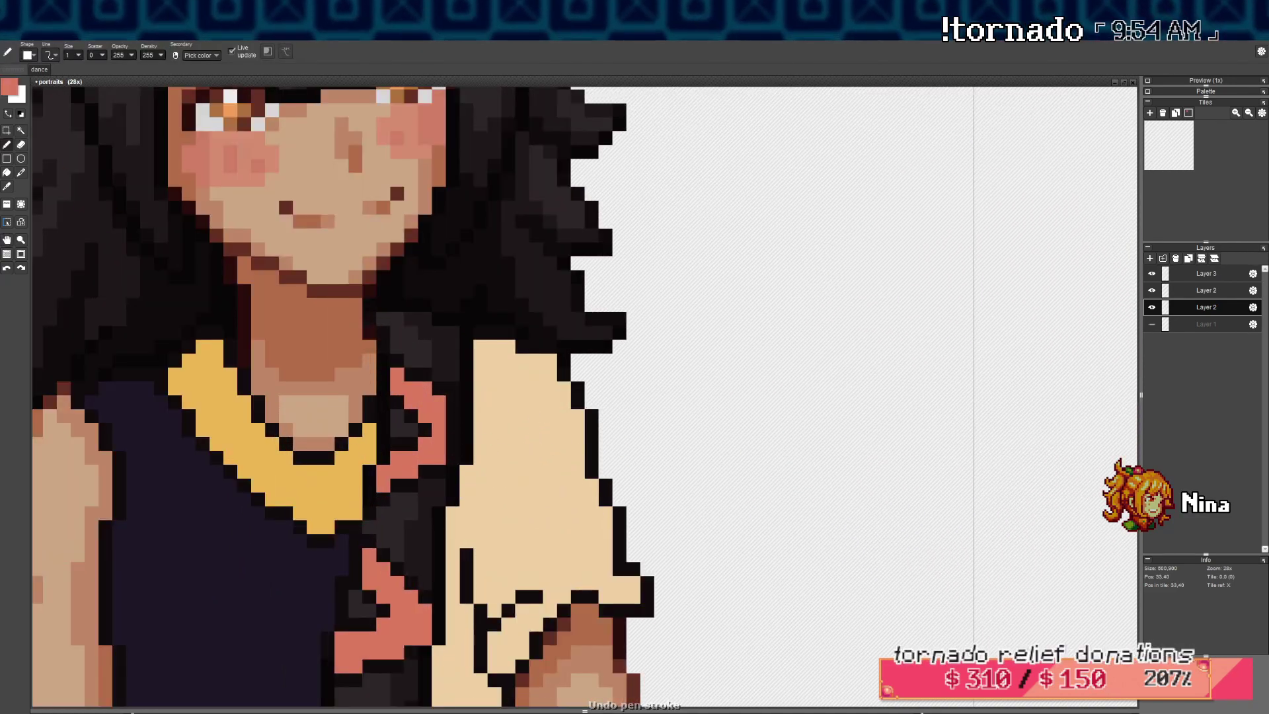
pyautogui.click(9, 86)
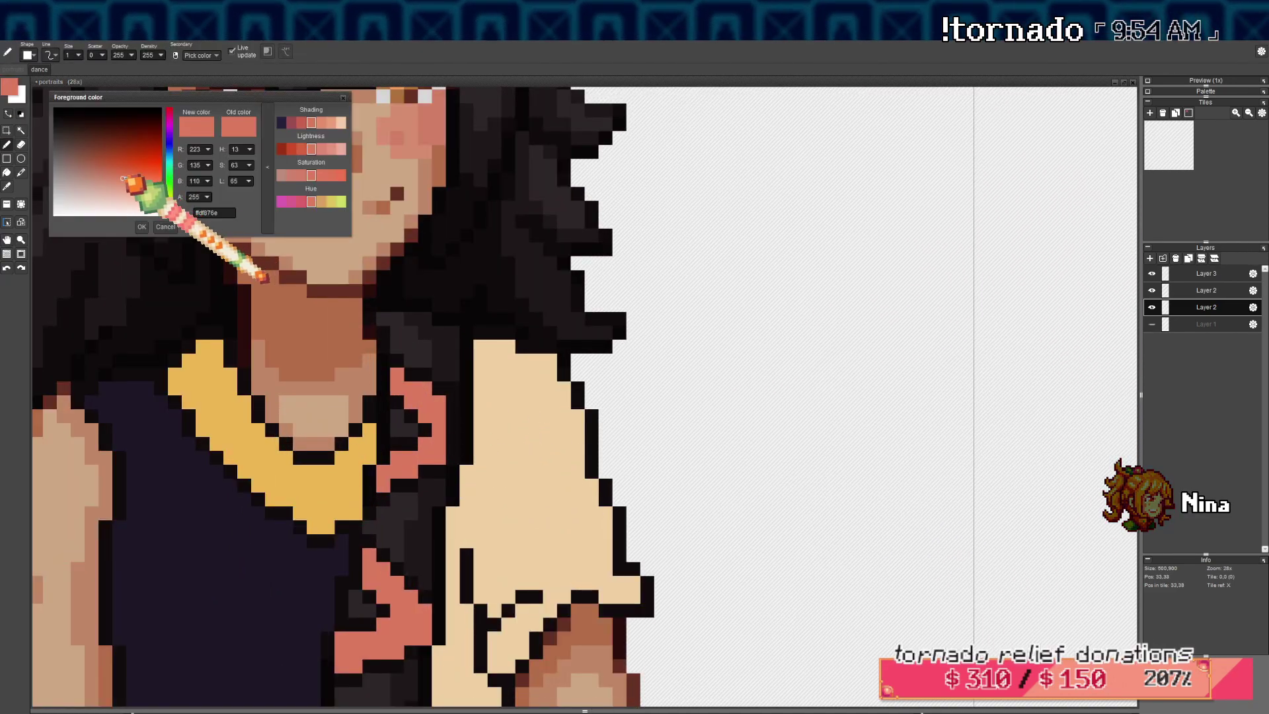
pyautogui.click(118, 171)
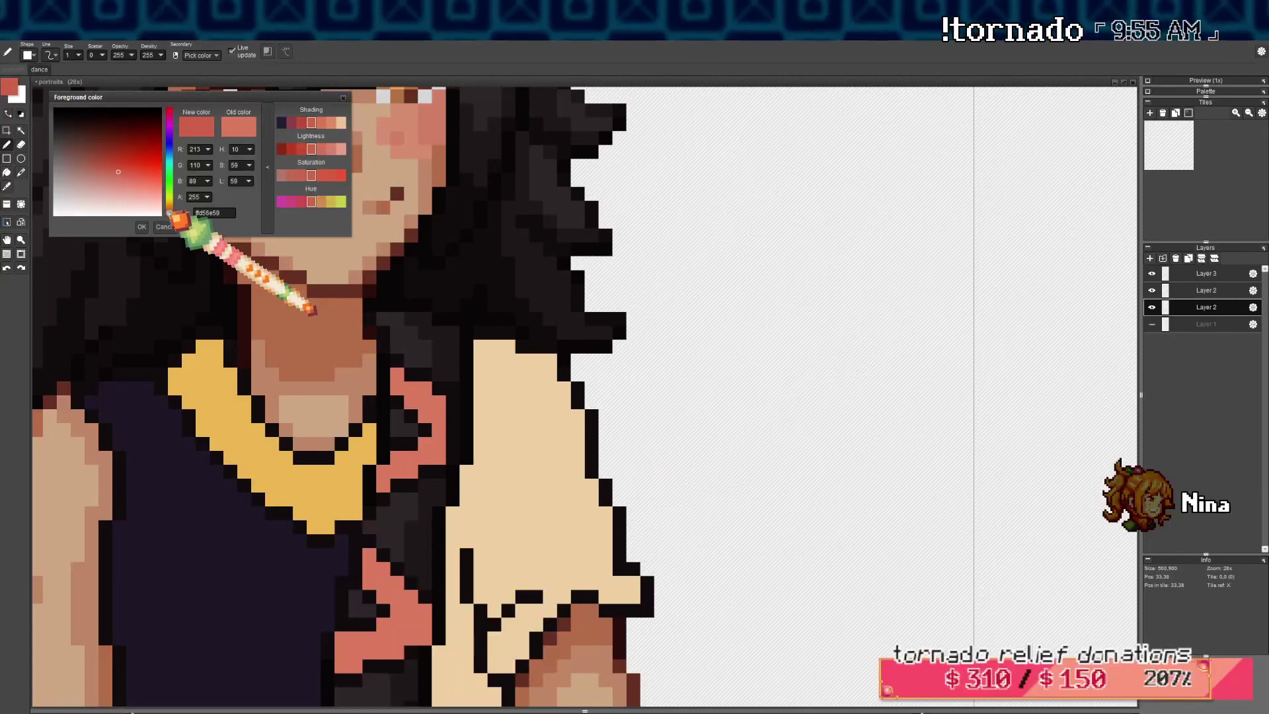
pyautogui.click(143, 226)
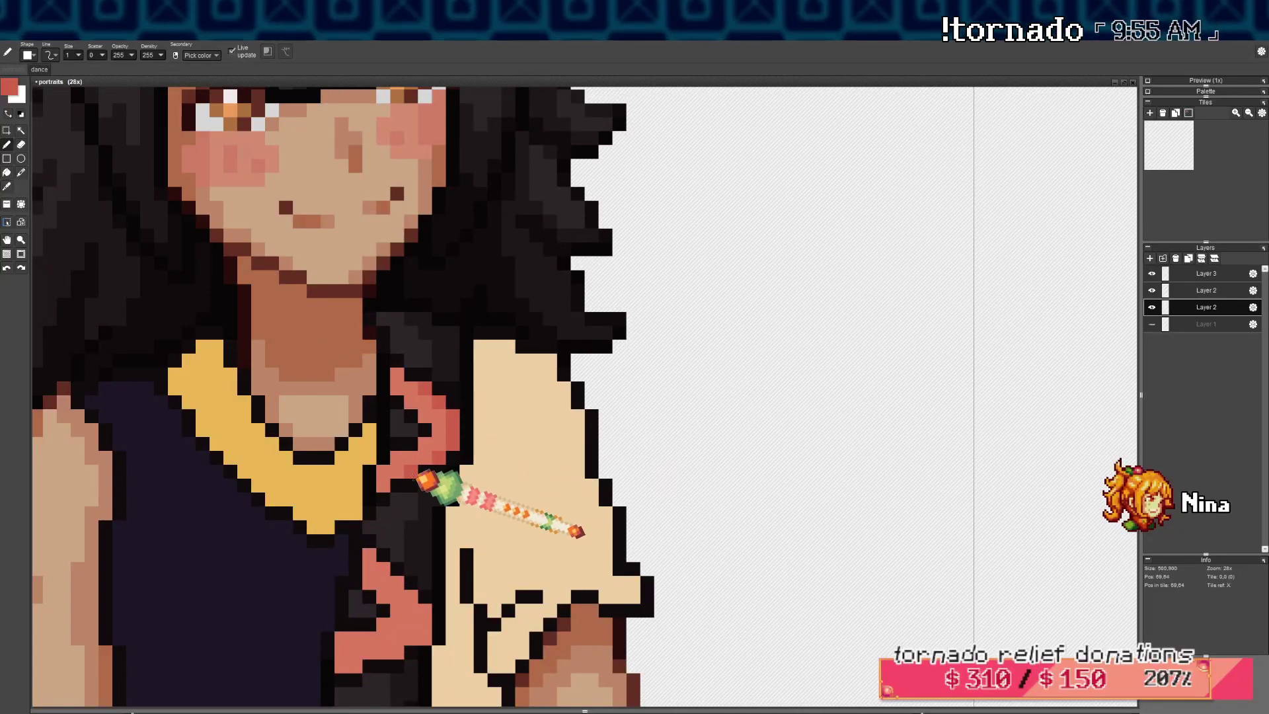
# Shade the outer edges of the middle and lower coral chevrons on the sash with the darker coral
pyautogui.scroll(-3, 426, 485)
pyautogui.scroll(3, 423, 492)
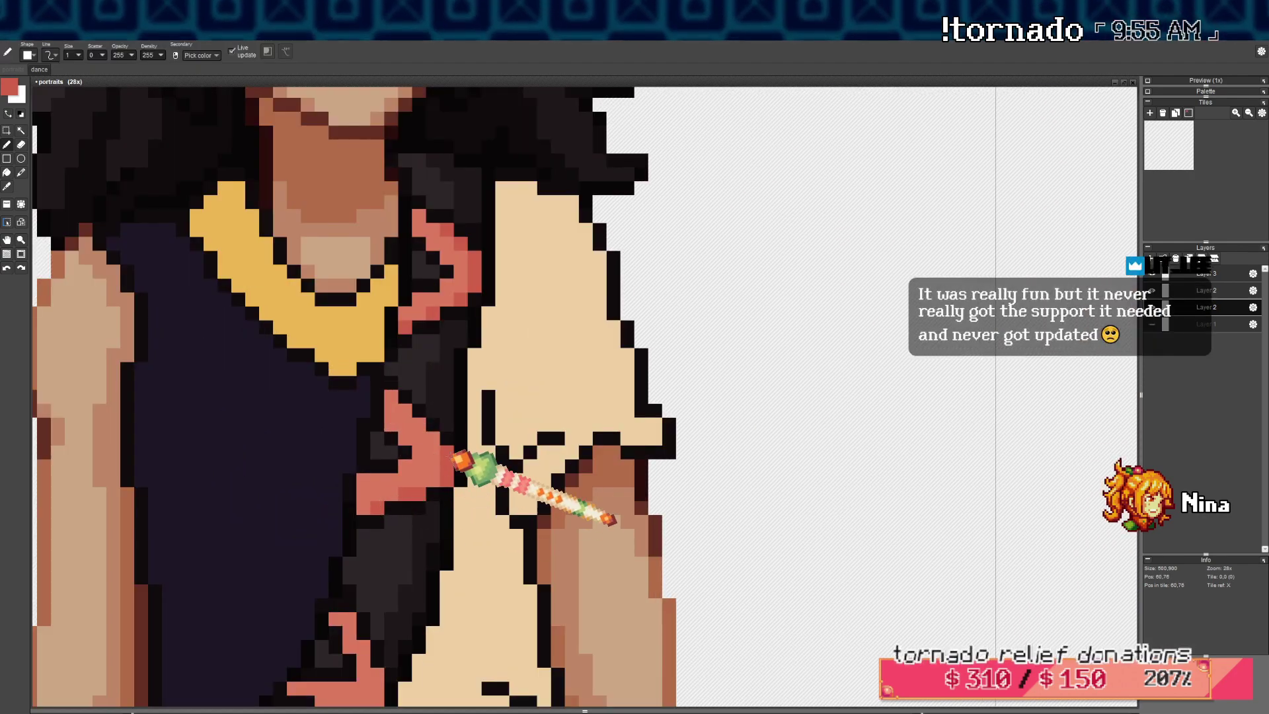
pyautogui.scroll(-3, 420, 427)
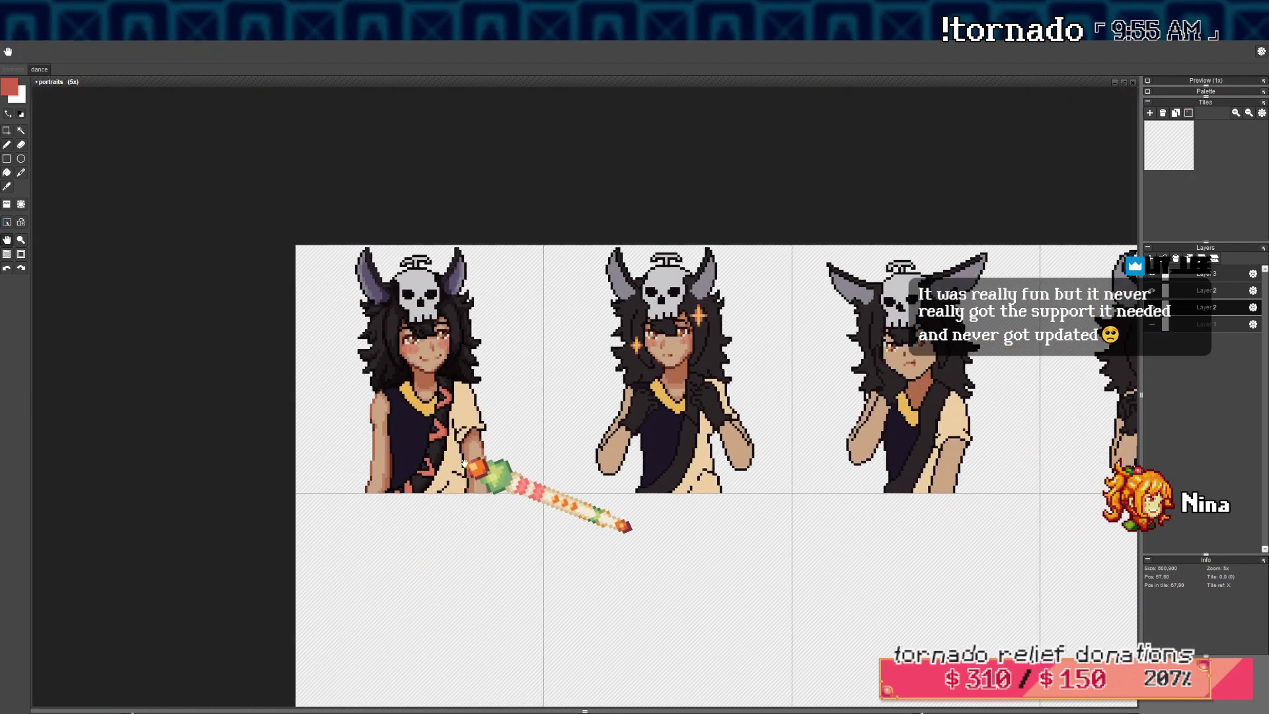
pyautogui.scroll(2, 440, 495)
pyautogui.scroll(1, 435, 450)
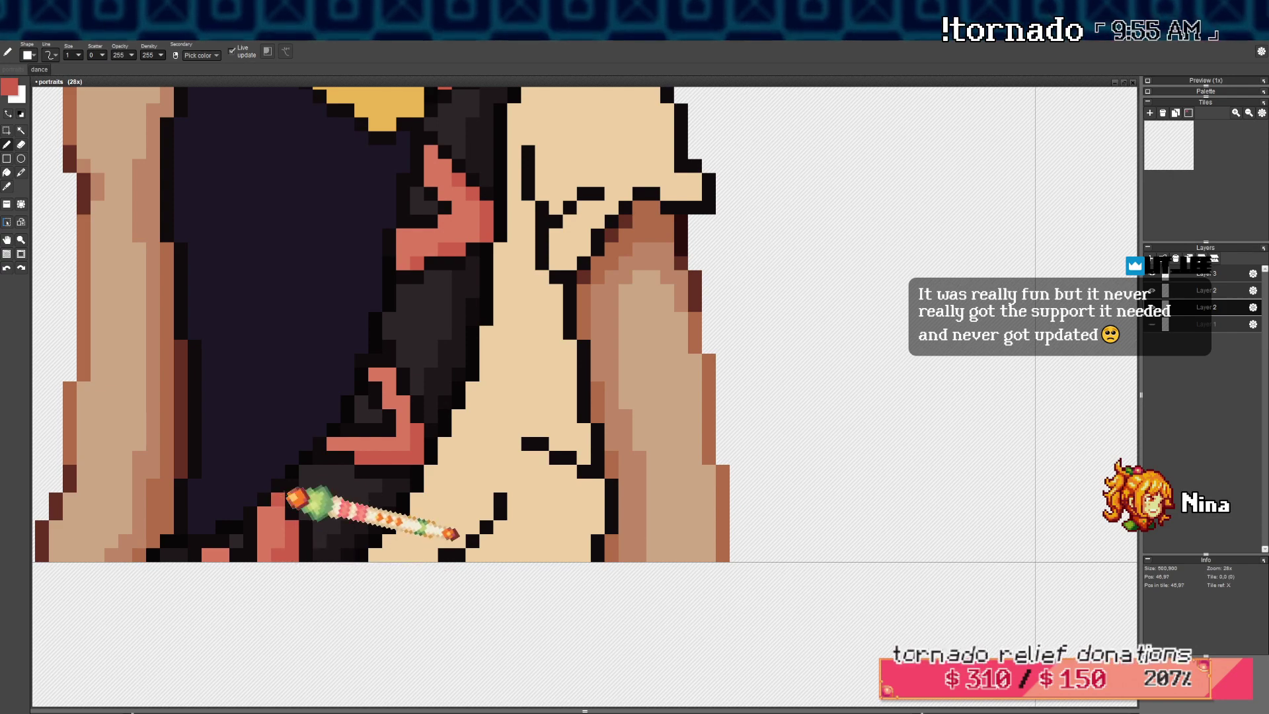
# Rework the darker coral shading on the sash's top chevron, and undo the last pen stroke
pyautogui.scroll(-3, 306, 512)
pyautogui.scroll(4, 380, 344)
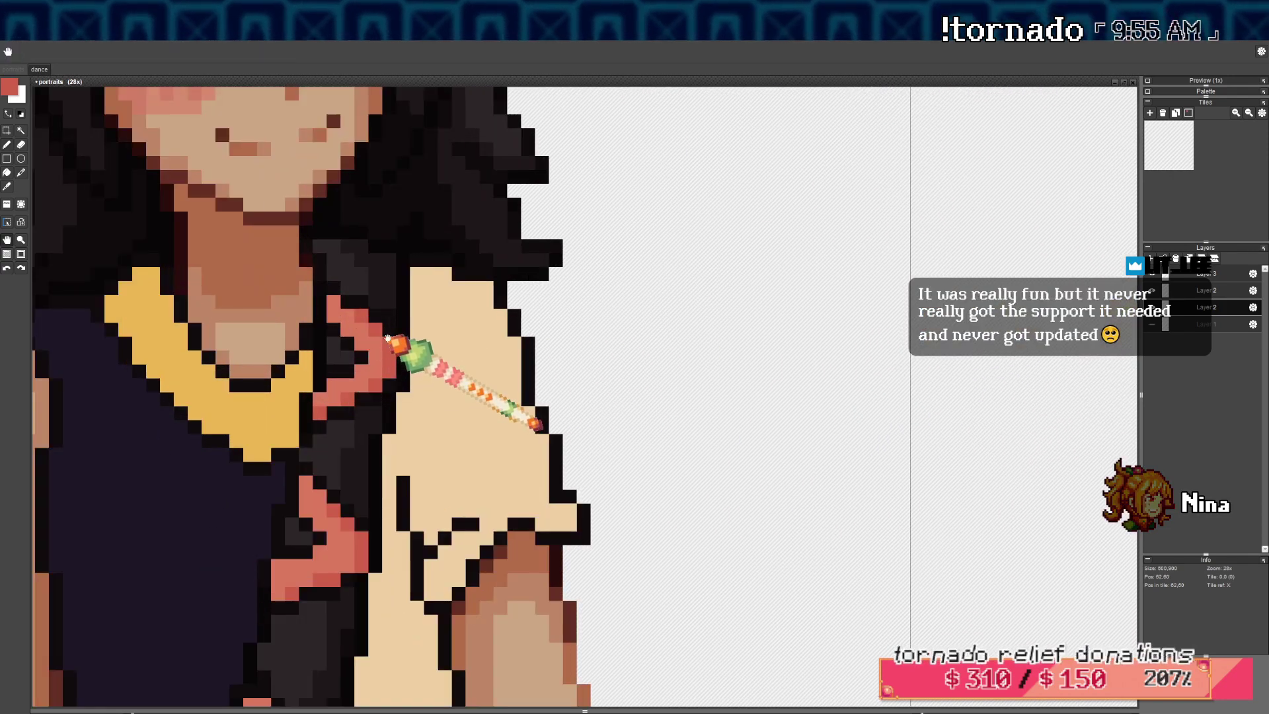
pyautogui.scroll(-2, 395, 373)
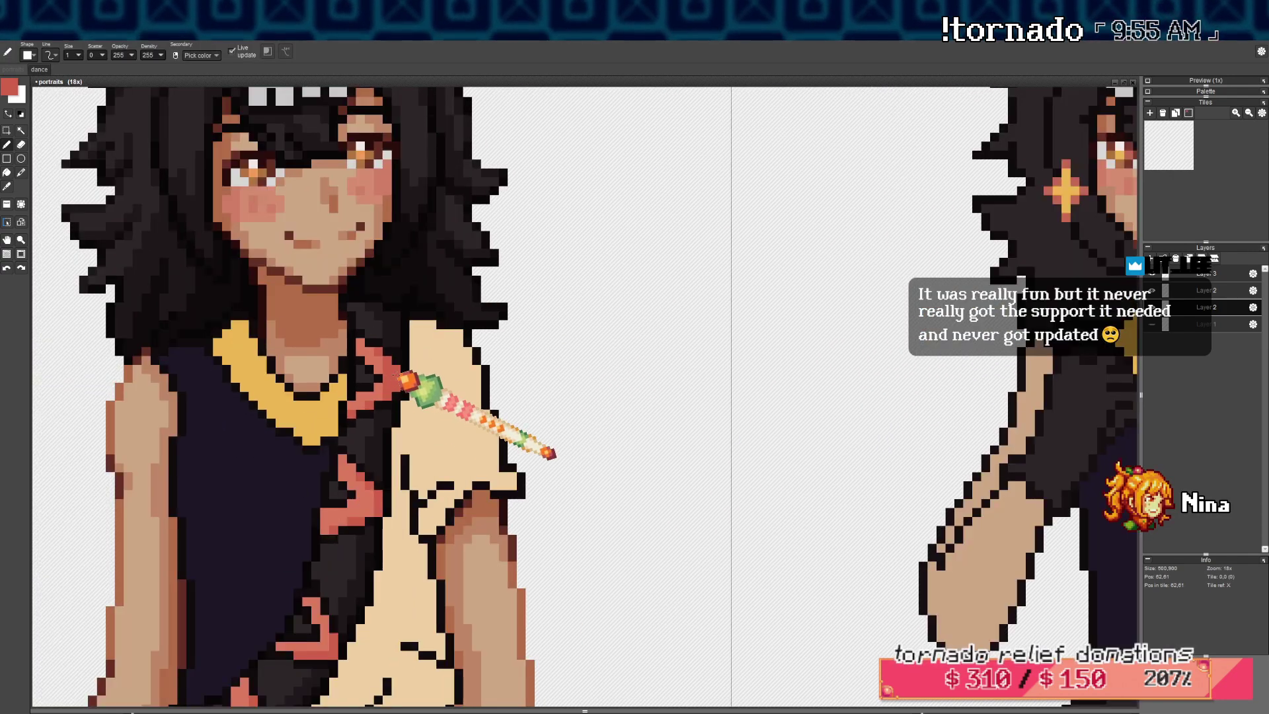
pyautogui.scroll(2, 397, 364)
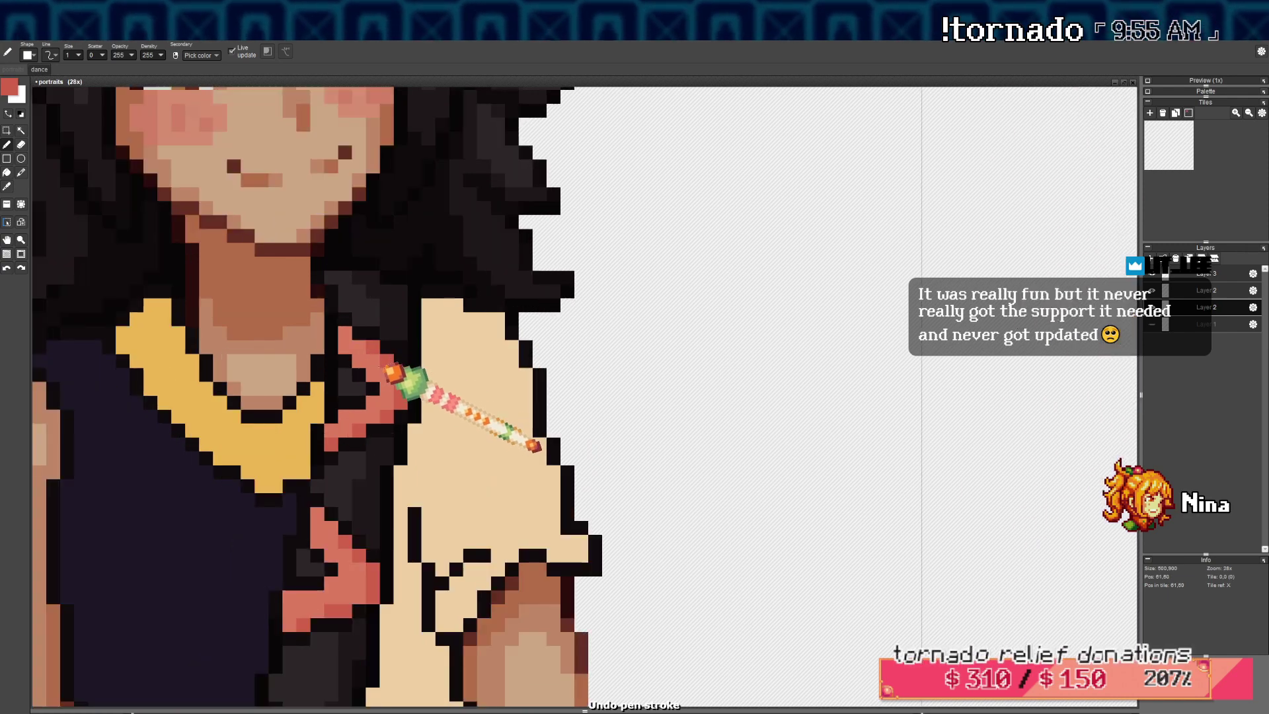
# Shift the pen colour from coral to a muted crimson, RGB 161, 72, 86, testing it on the sash's top chevron
pyautogui.click(9, 86)
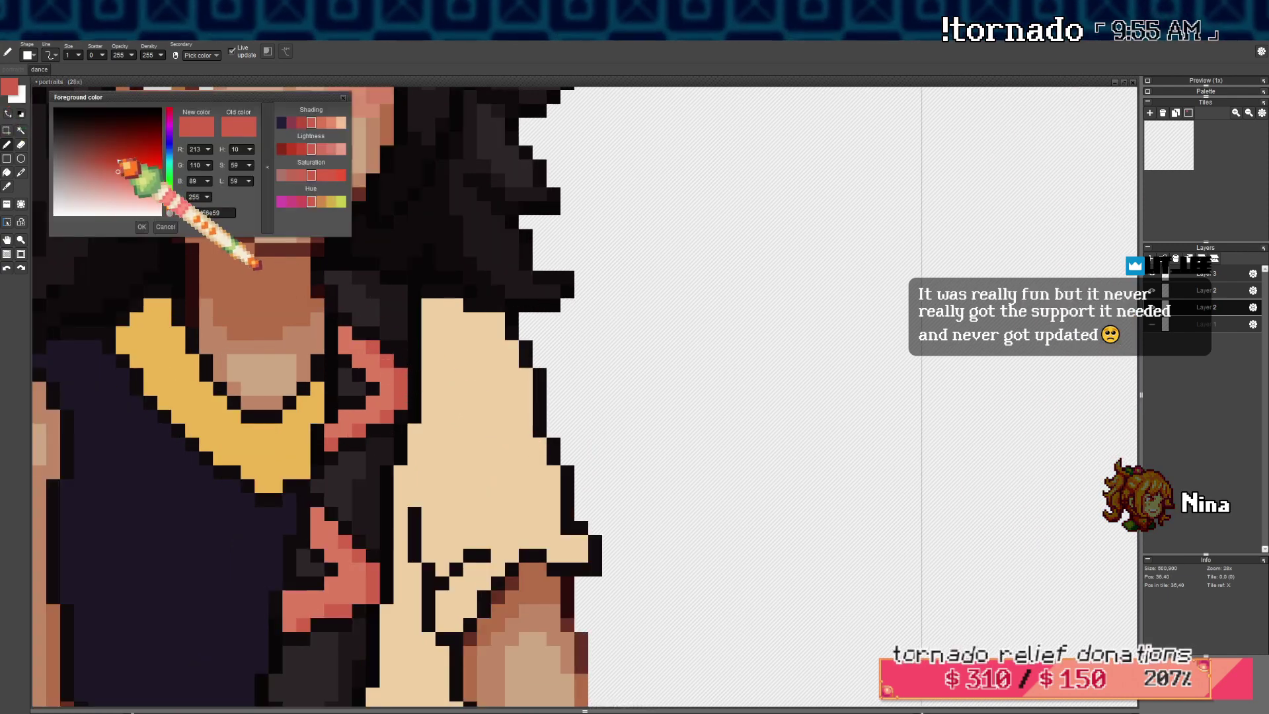
pyautogui.click(170, 113)
pyautogui.moveTo(170, 113); pyautogui.dragTo(171, 112)
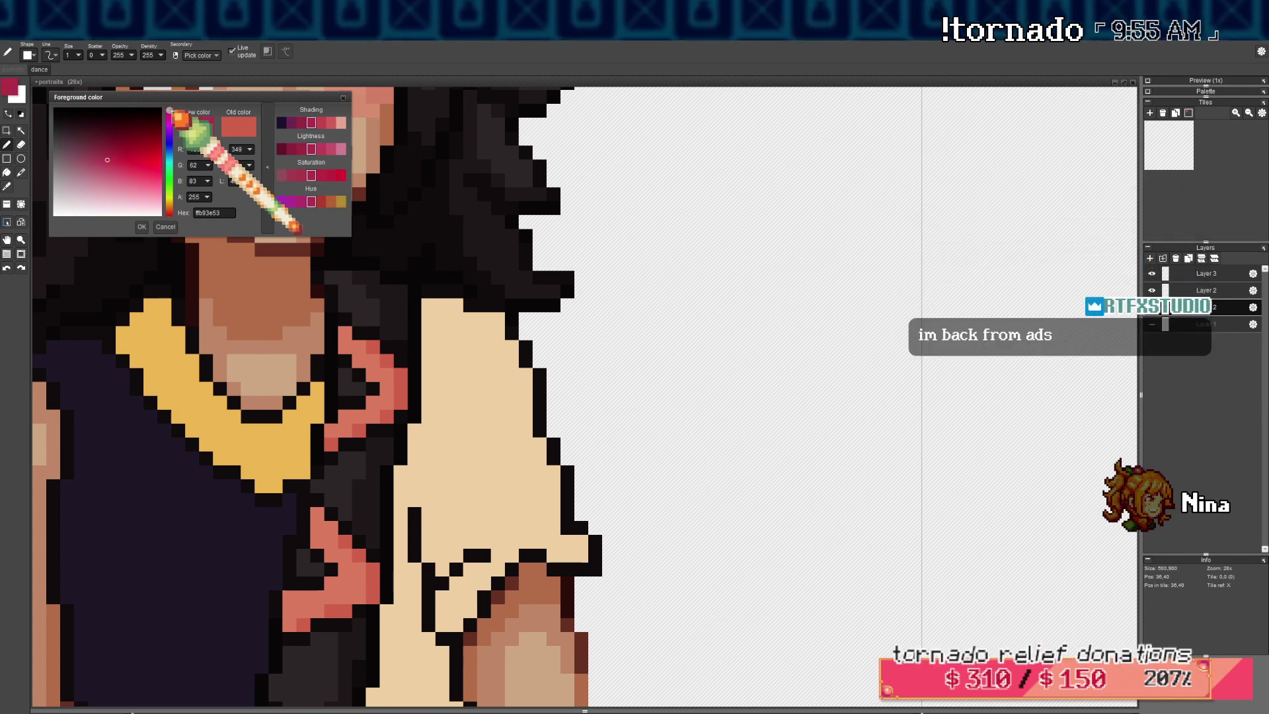
pyautogui.click(142, 225)
pyautogui.moveTo(366, 326); pyautogui.dragTo(380, 312)
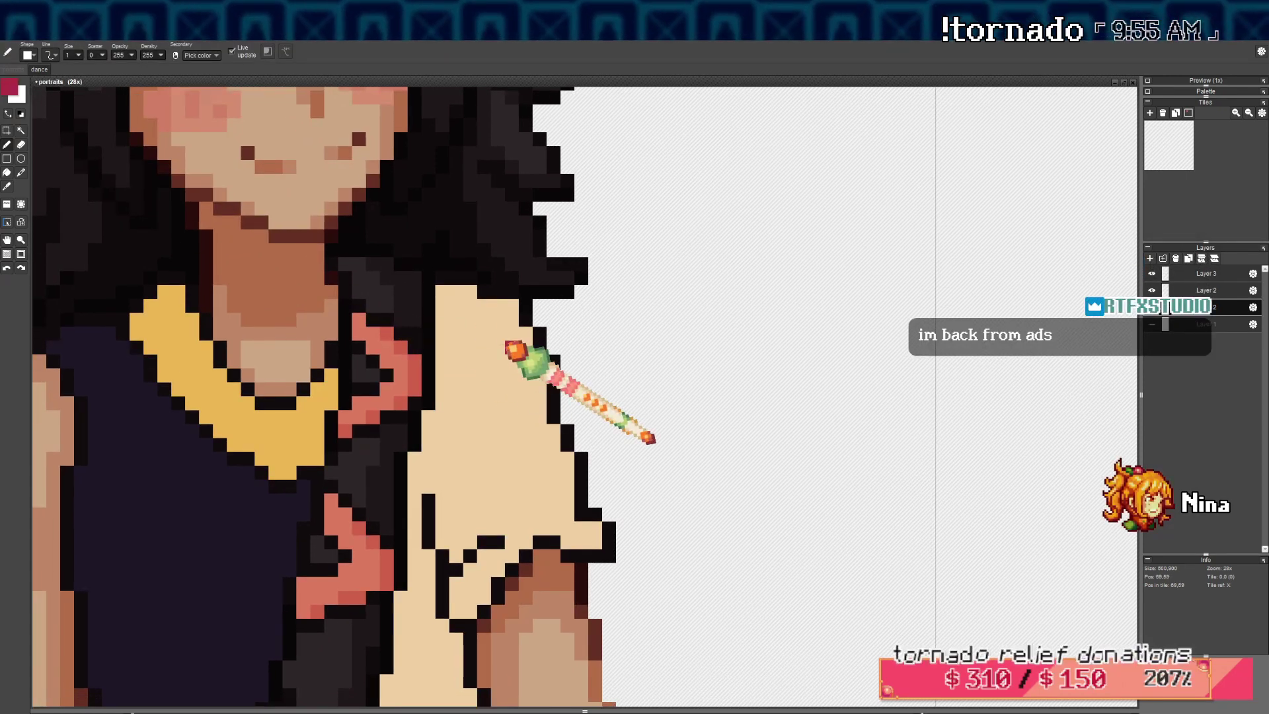
pyautogui.moveTo(398, 346); pyautogui.dragTo(411, 345)
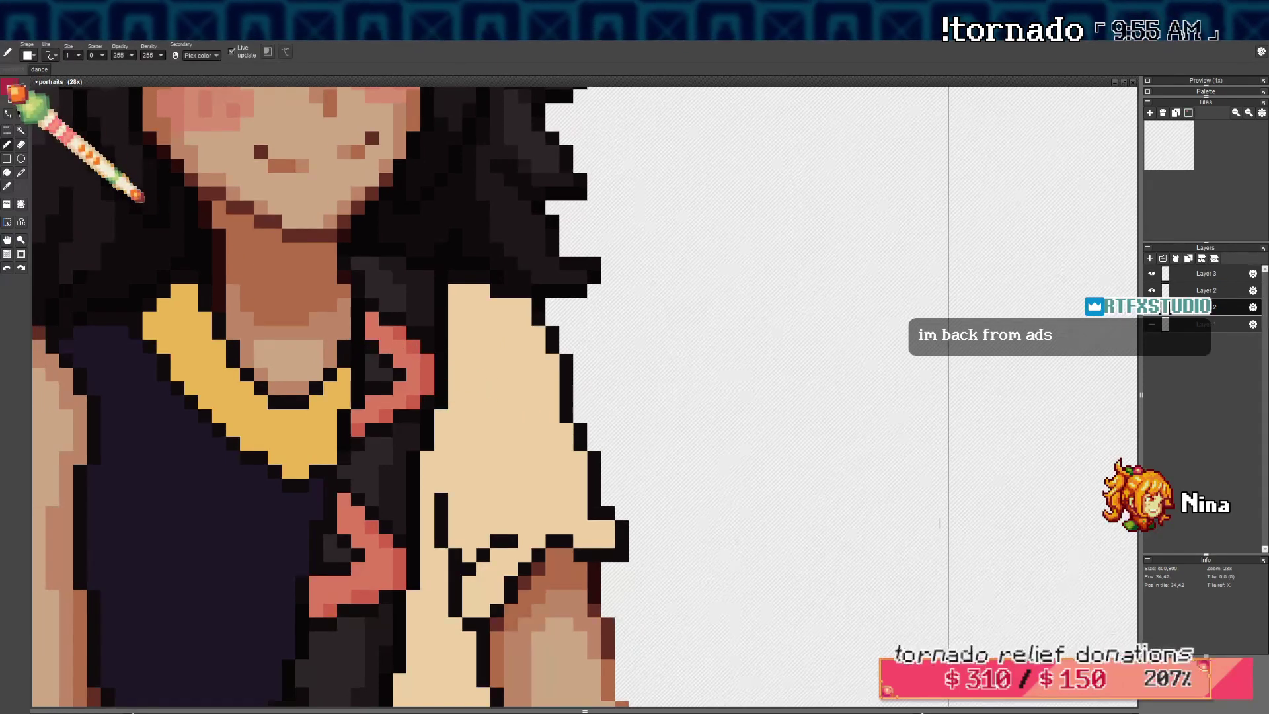
pyautogui.click(11, 87)
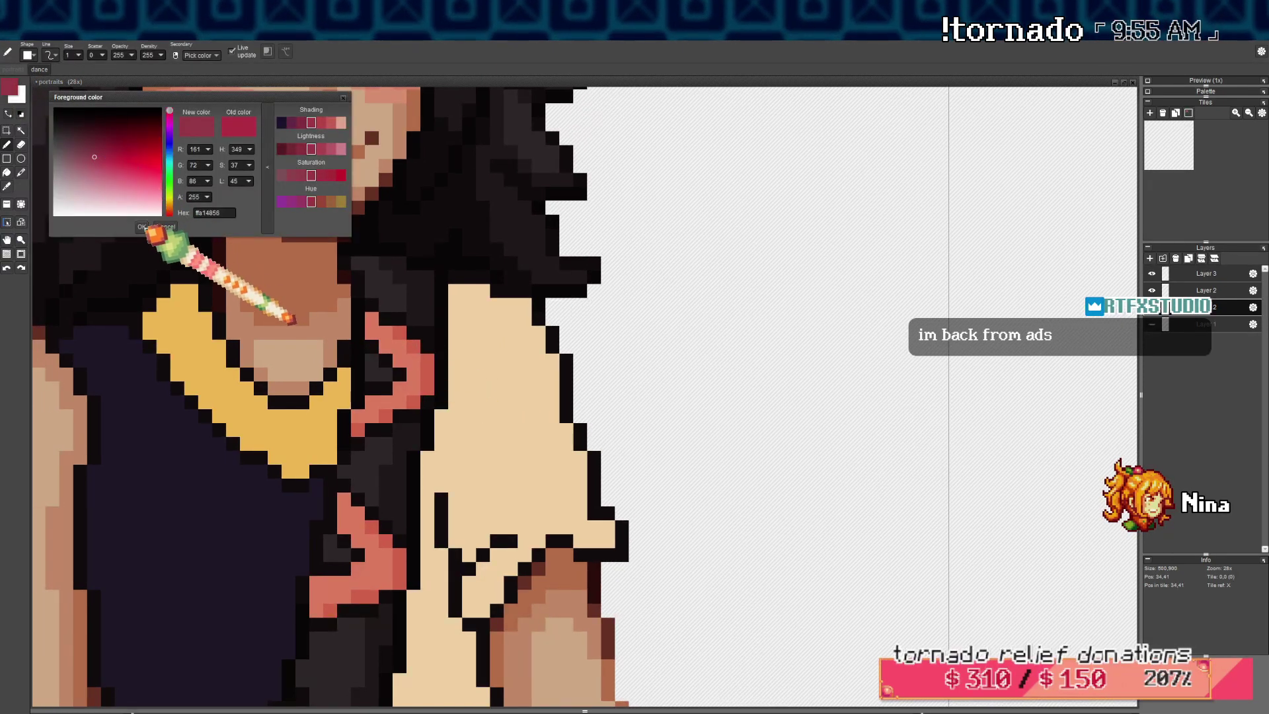
pyautogui.click(141, 227)
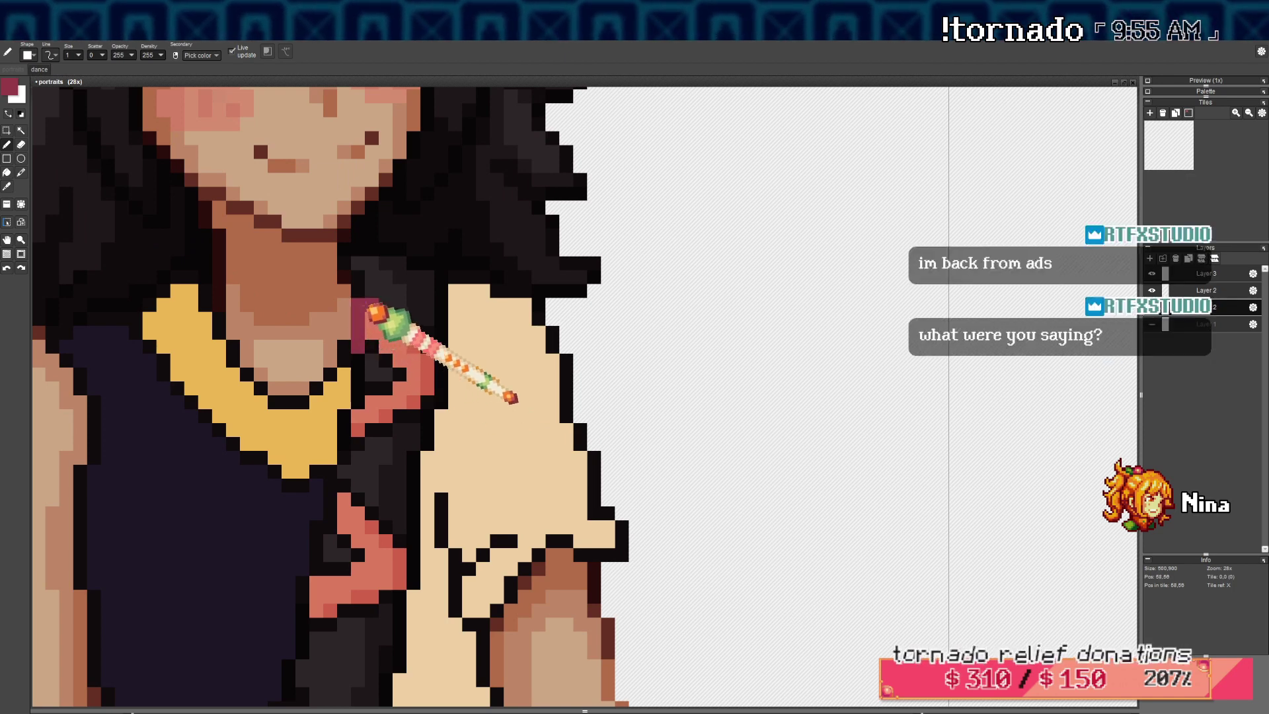
# Darken the crimson pen colour and outline the inner edges and arm ends of the sash's top chevron
pyautogui.click(11, 93)
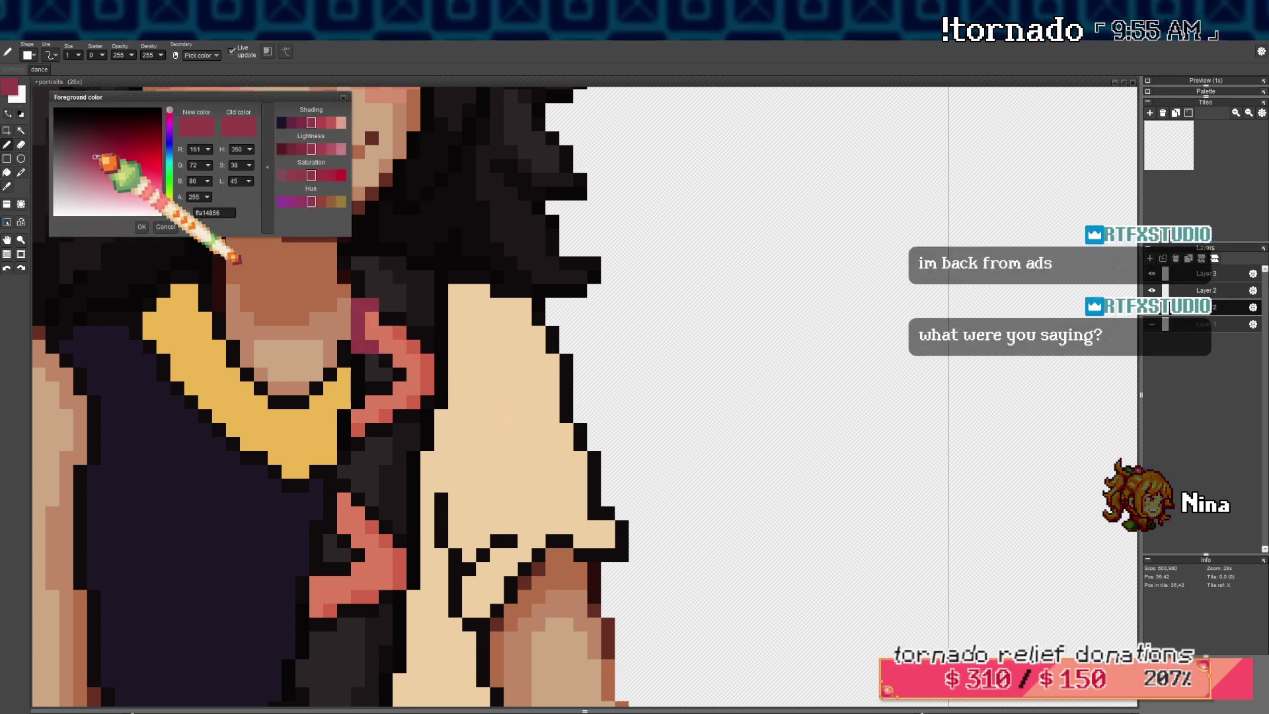
pyautogui.click(94, 151)
pyautogui.click(142, 227)
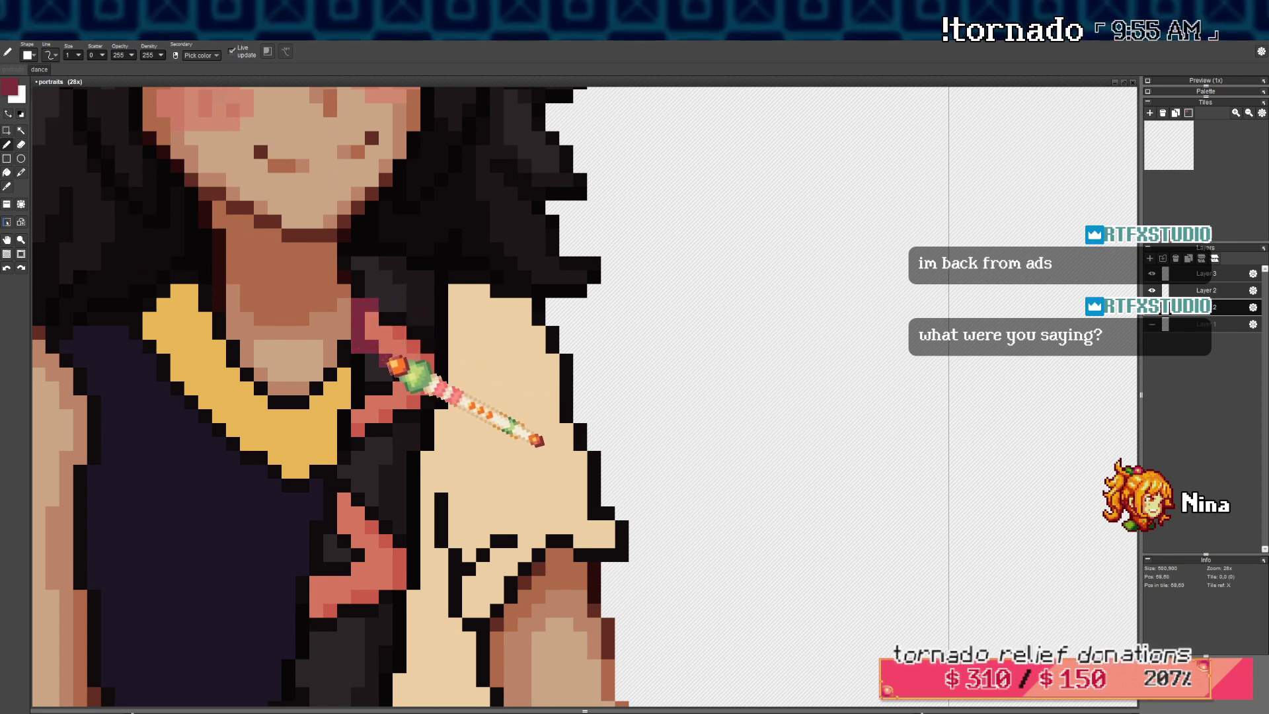
pyautogui.click(399, 373)
pyautogui.moveTo(385, 319); pyautogui.dragTo(398, 319)
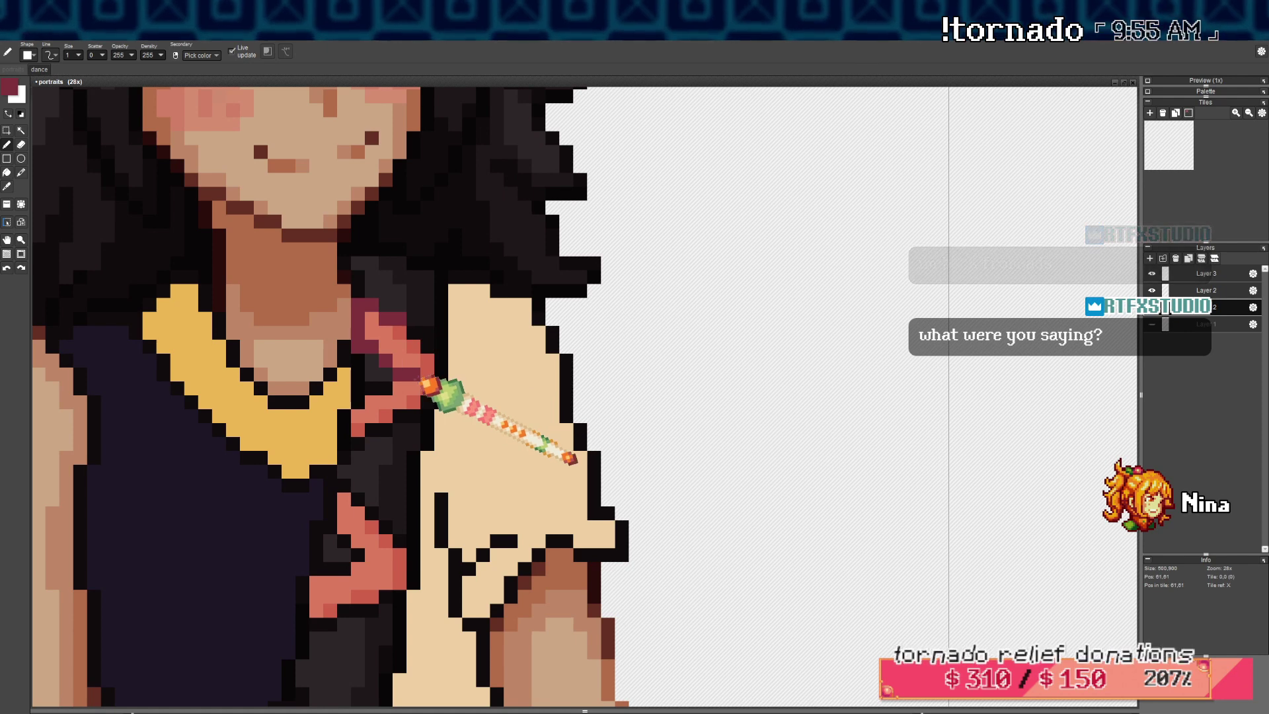
pyautogui.moveTo(420, 375); pyautogui.dragTo(429, 362)
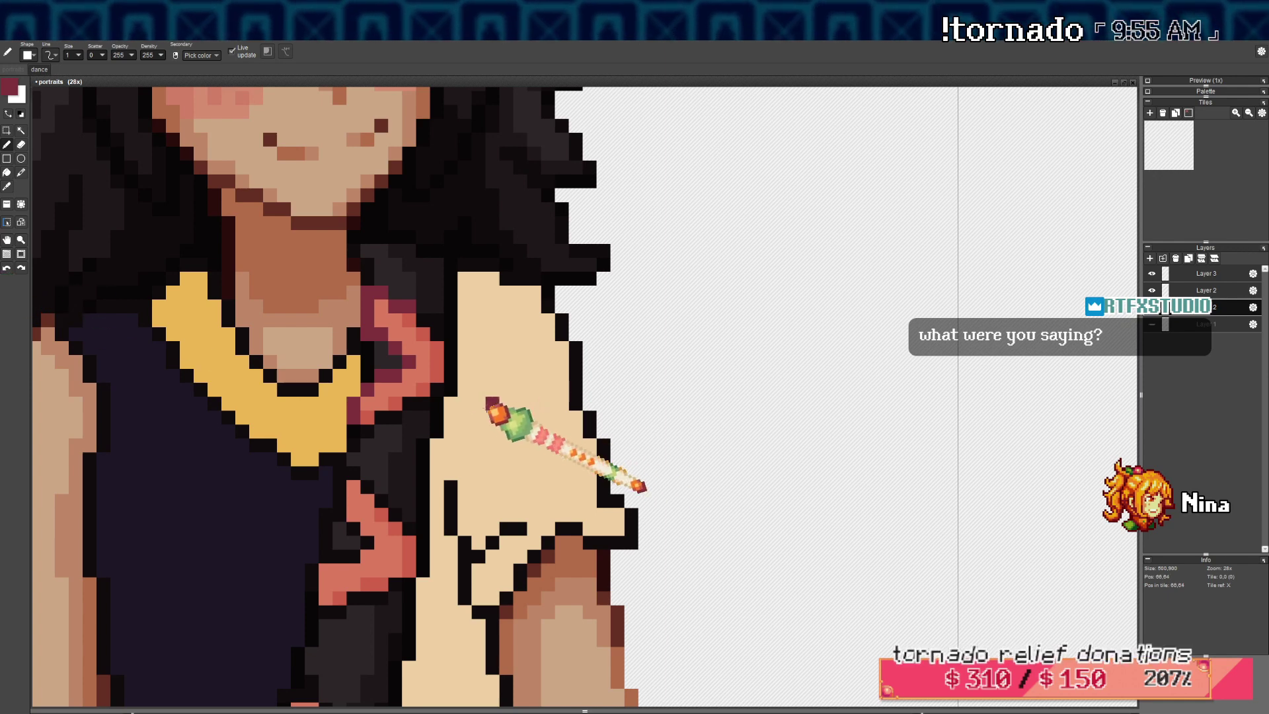
# Outline the inner edges and arm ends of the sash's middle chevron with the dark crimson
pyautogui.scroll(-1, 466, 423)
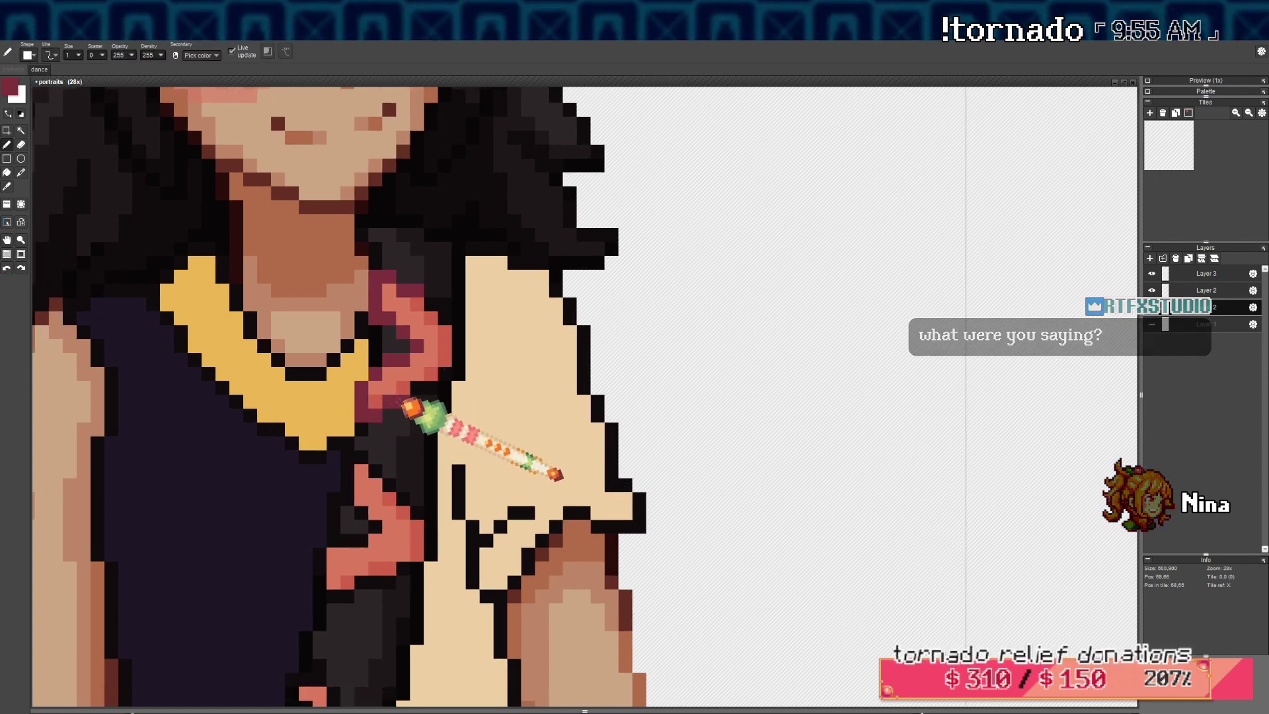
pyautogui.scroll(-4, 401, 403)
pyautogui.scroll(4, 409, 419)
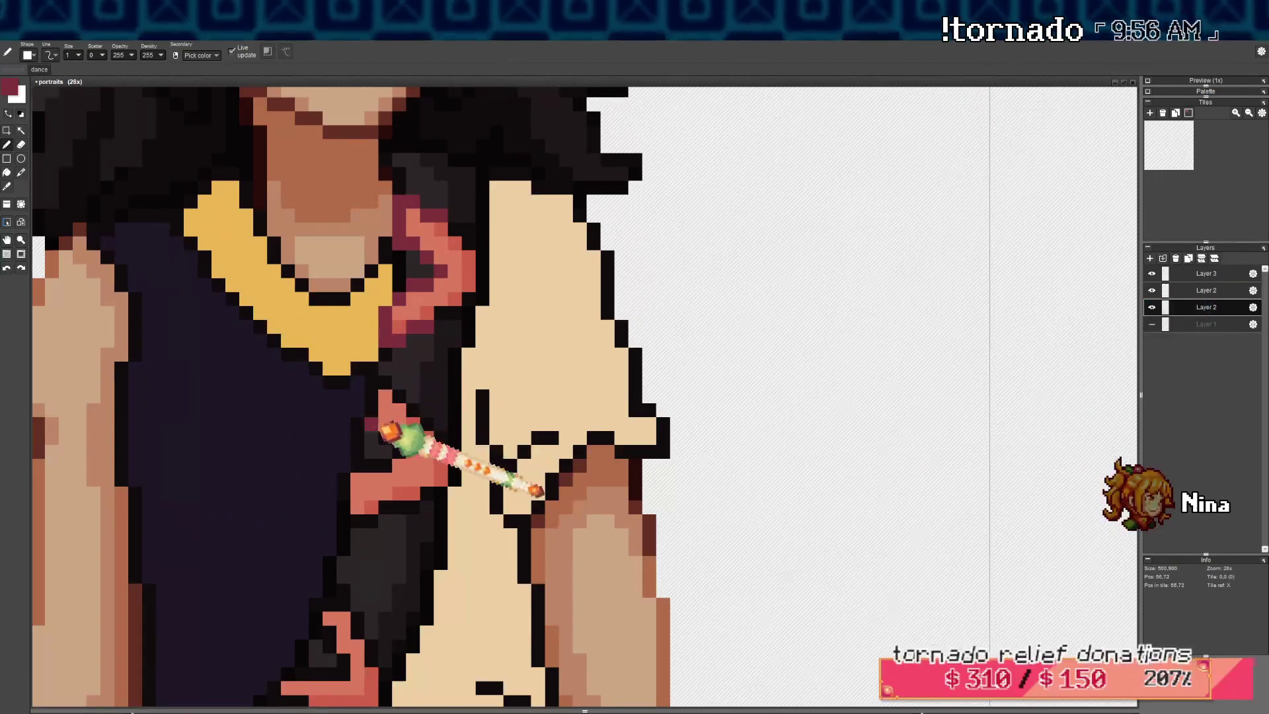
pyautogui.moveTo(372, 425)
pyautogui.mouseDown()
pyautogui.moveTo(370, 384)
pyautogui.moveTo(398, 396)
pyautogui.mouseUp()
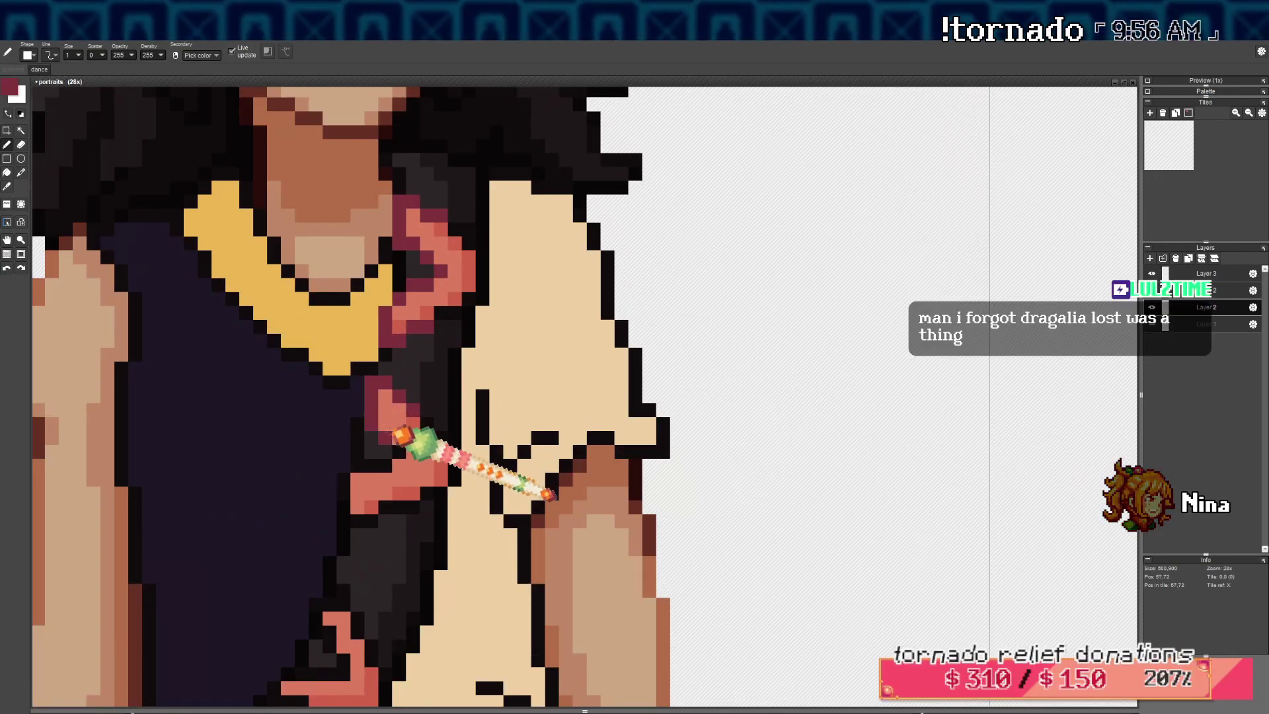
pyautogui.moveTo(397, 452); pyautogui.dragTo(357, 465)
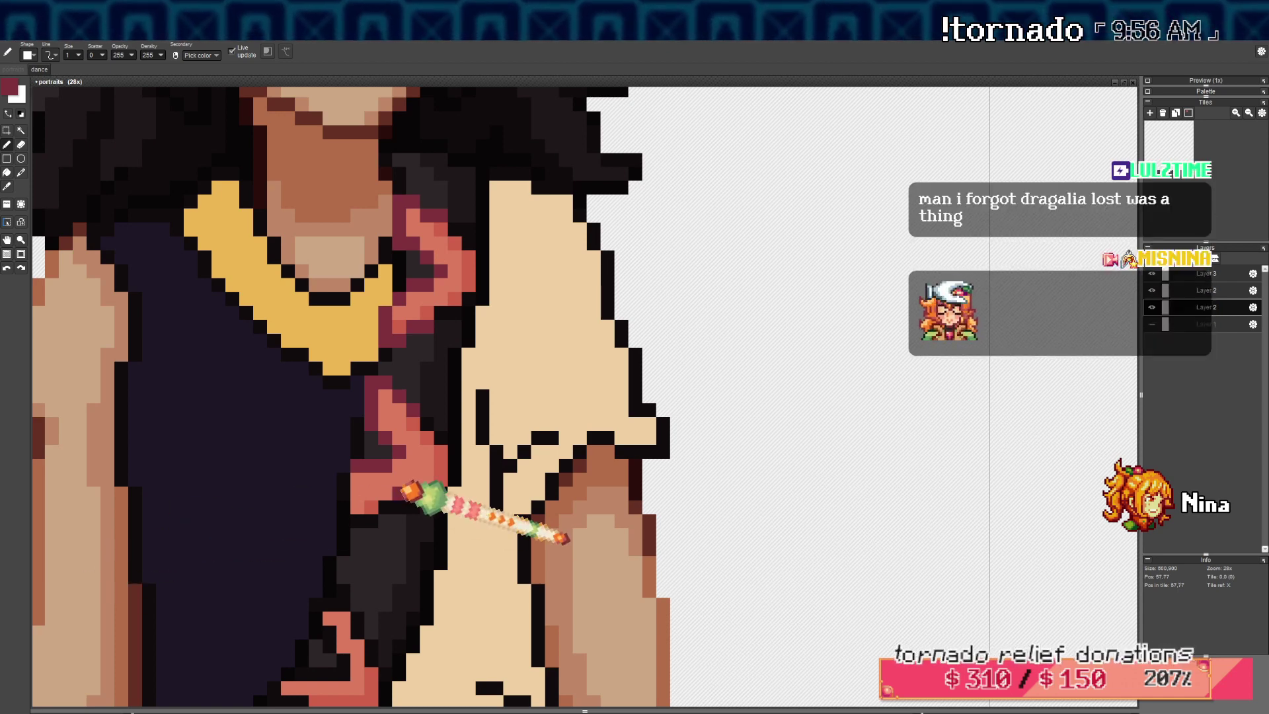
pyautogui.moveTo(416, 508); pyautogui.dragTo(423, 474)
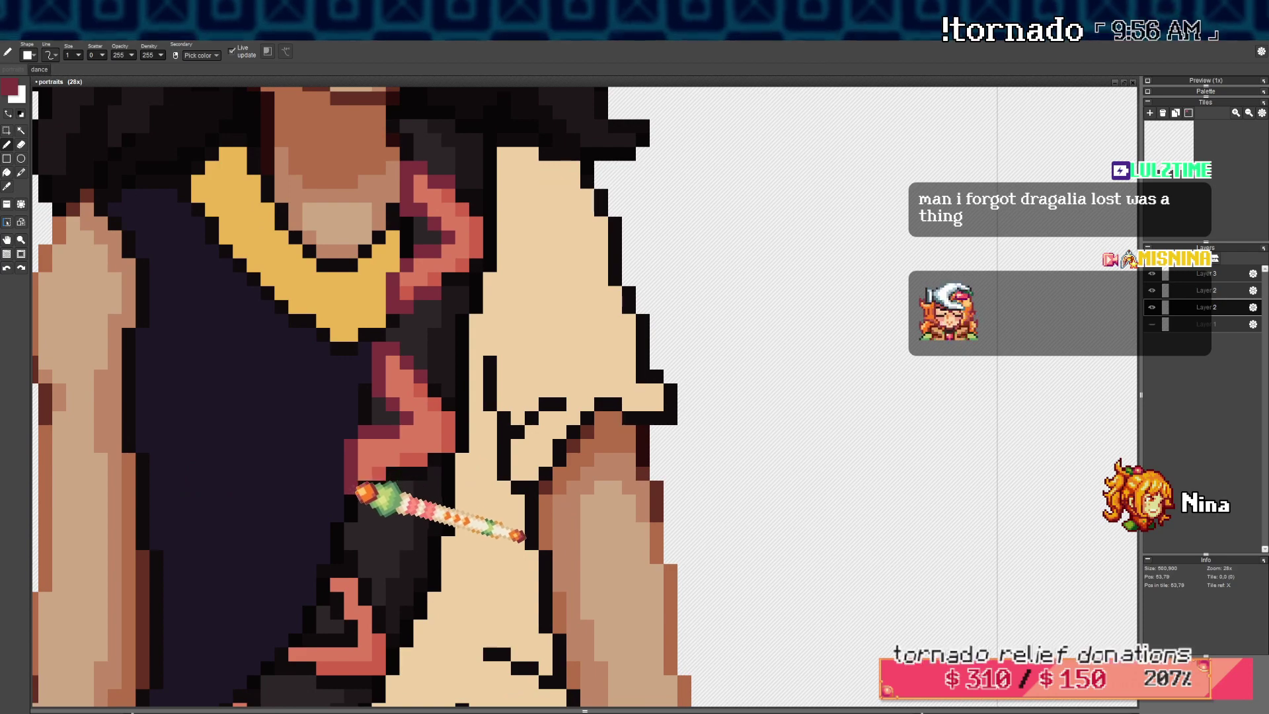
# Outline the lower chevron and the partial chevron at the sash's bottom end with the dark crimson
pyautogui.scroll(-3, 385, 450)
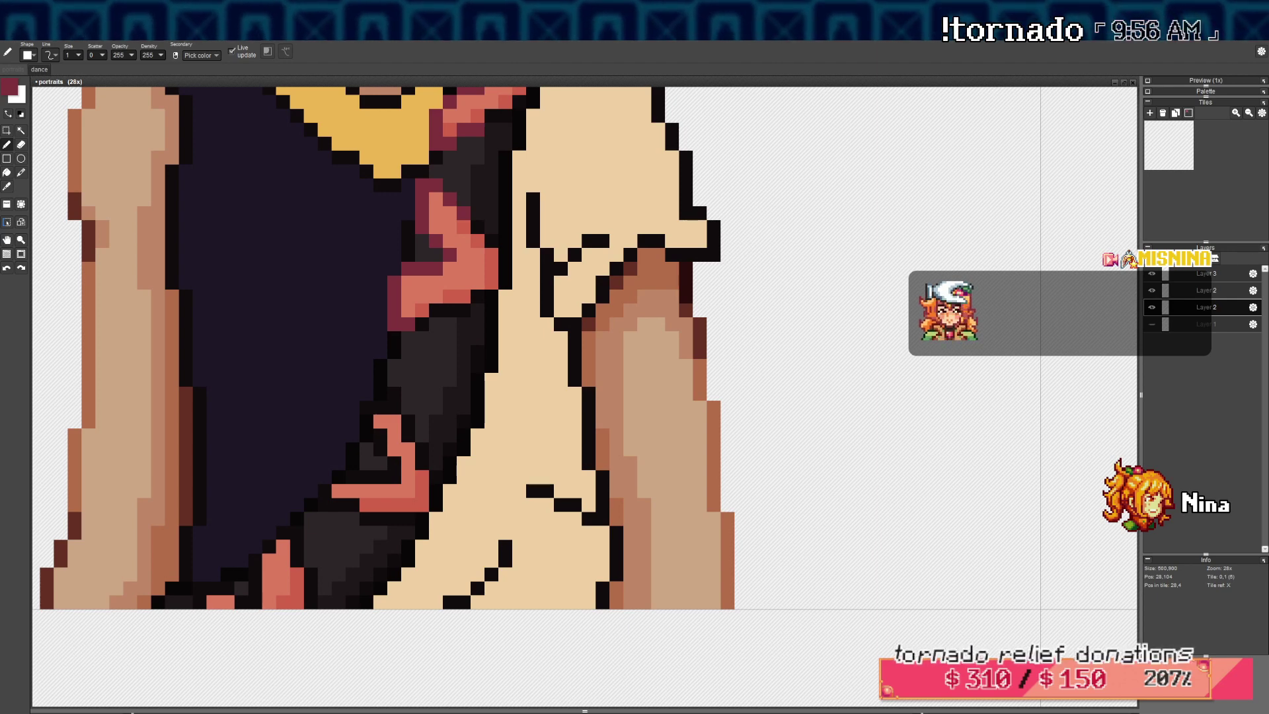
pyautogui.moveTo(415, 450); pyautogui.dragTo(416, 439)
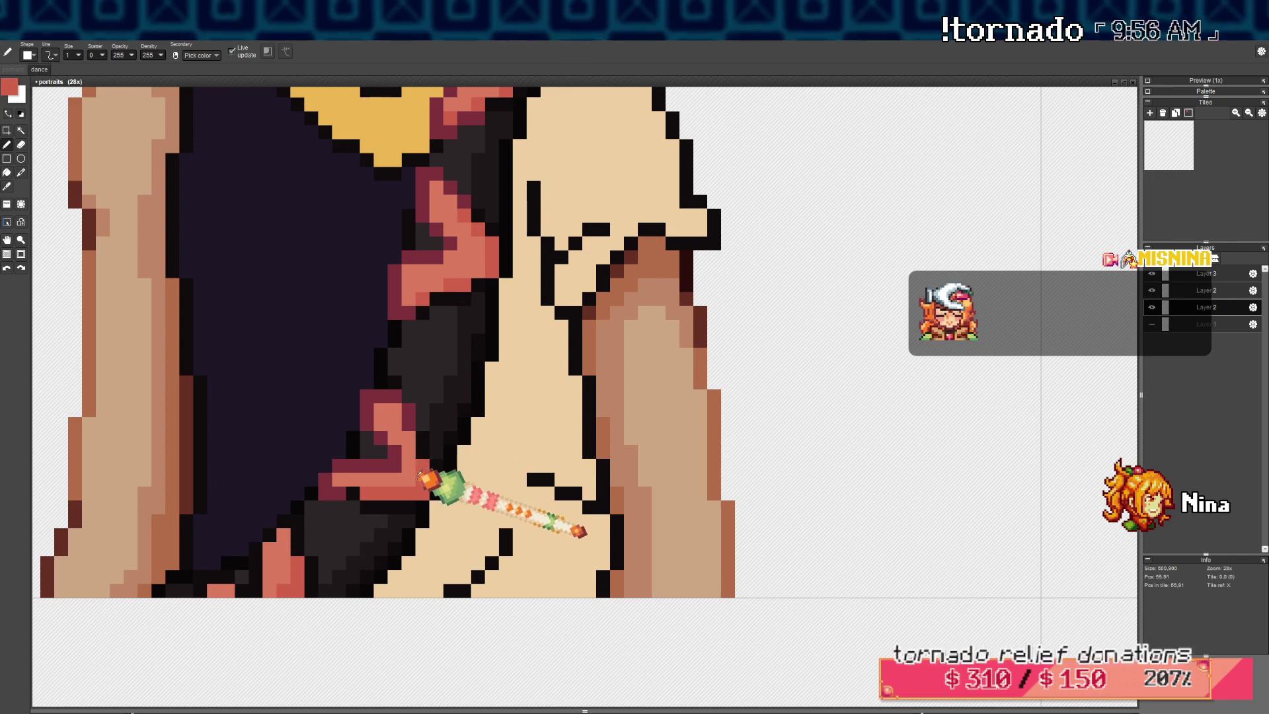
pyautogui.scroll(-4, 433, 439)
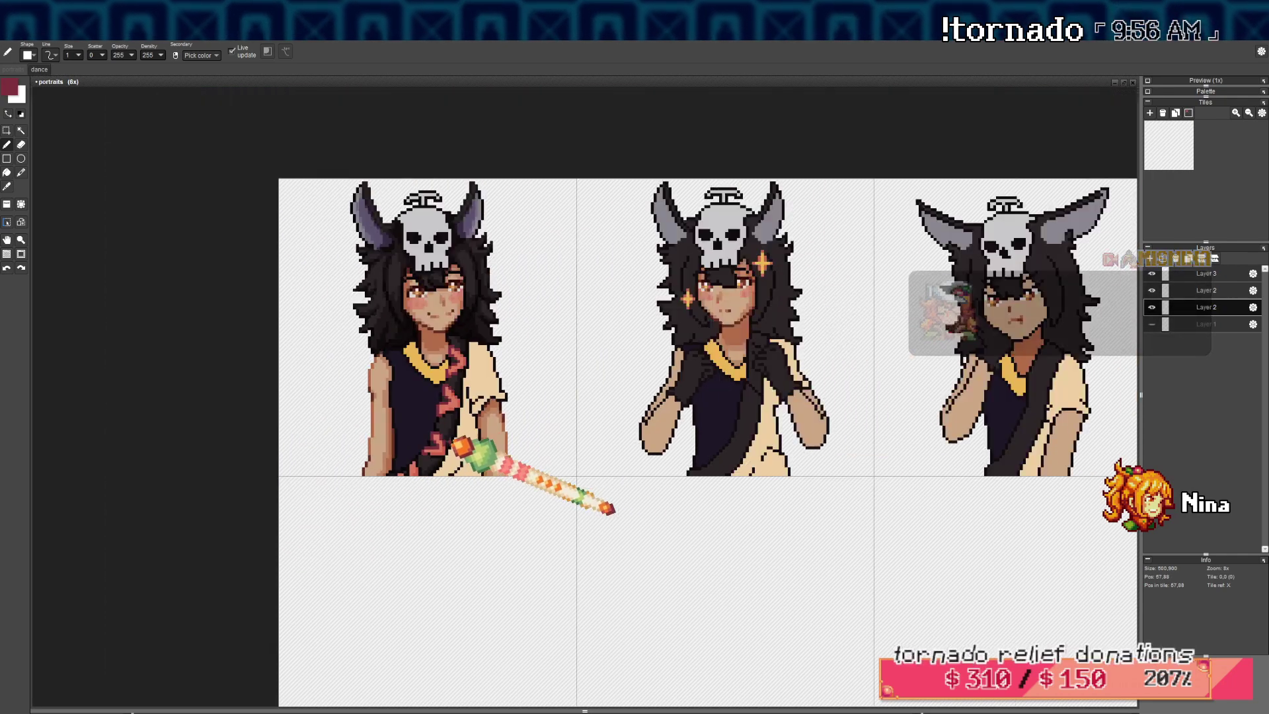
pyautogui.scroll(3, 440, 450)
pyautogui.scroll(-3, 441, 455)
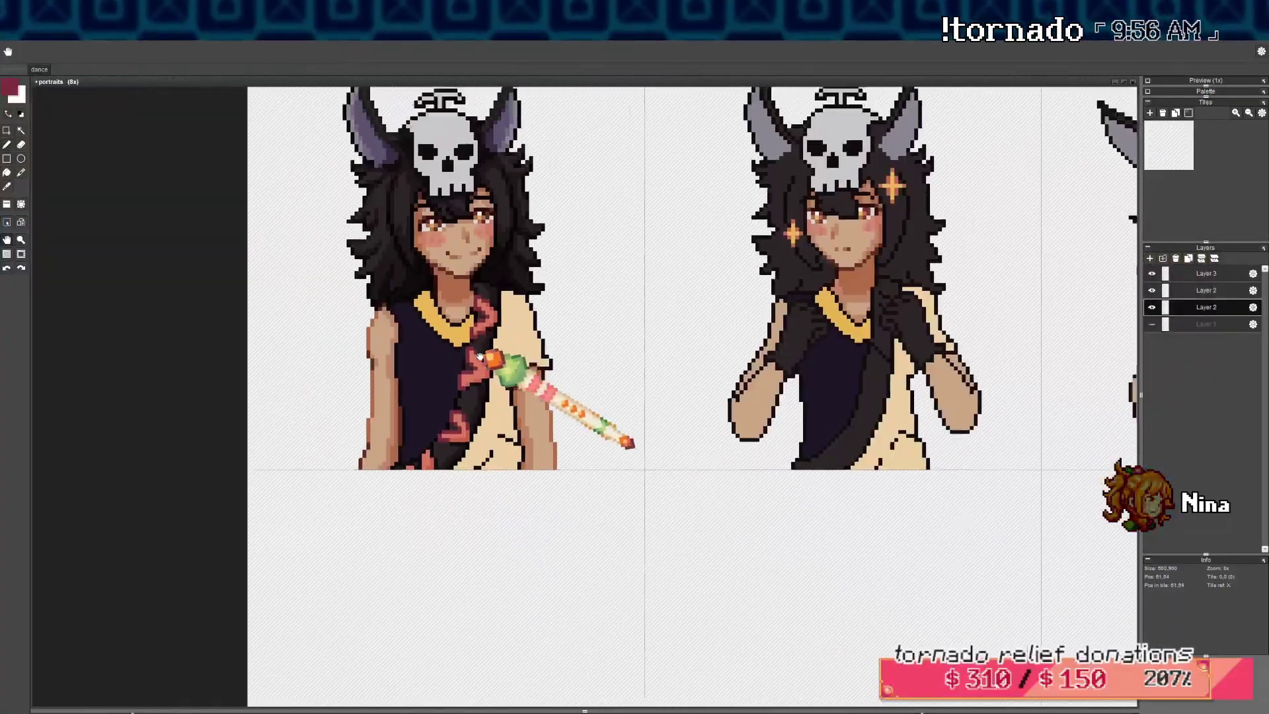
pyautogui.scroll(4, 416, 510)
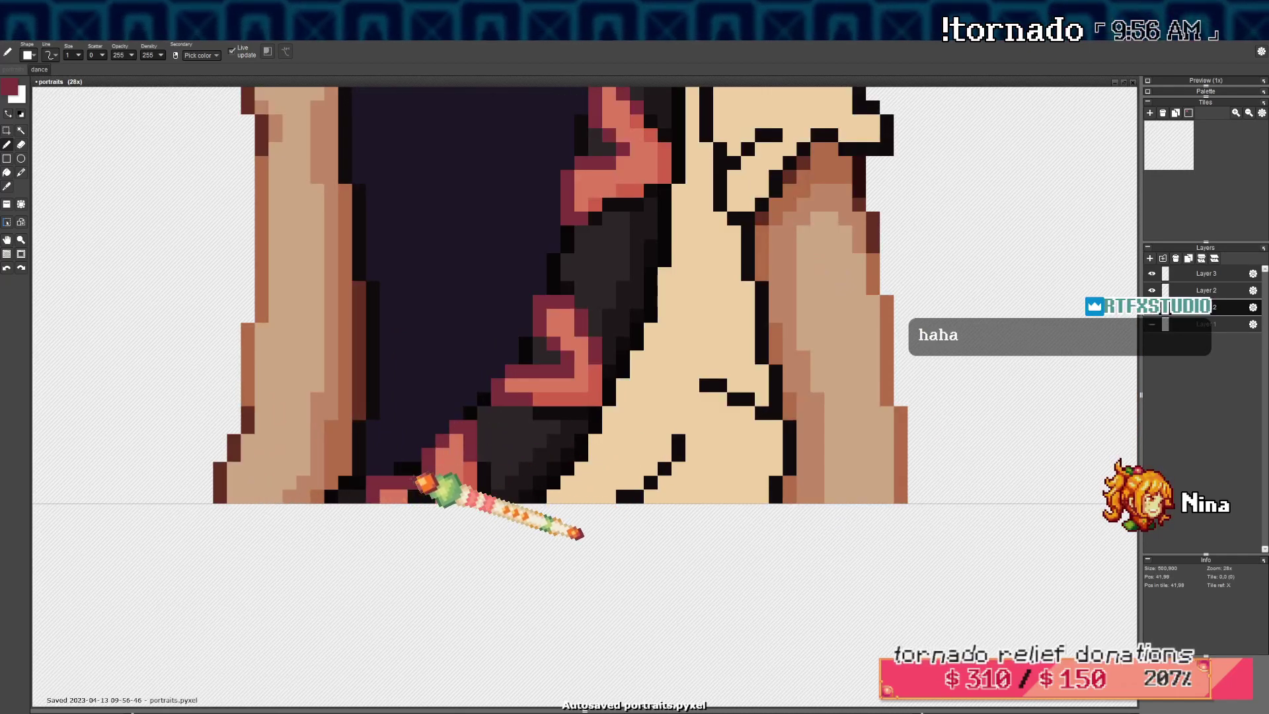
# Darken the pen colour in two passes to a deep maroon, hex 4c1f2d
pyautogui.scroll(-2, 462, 370)
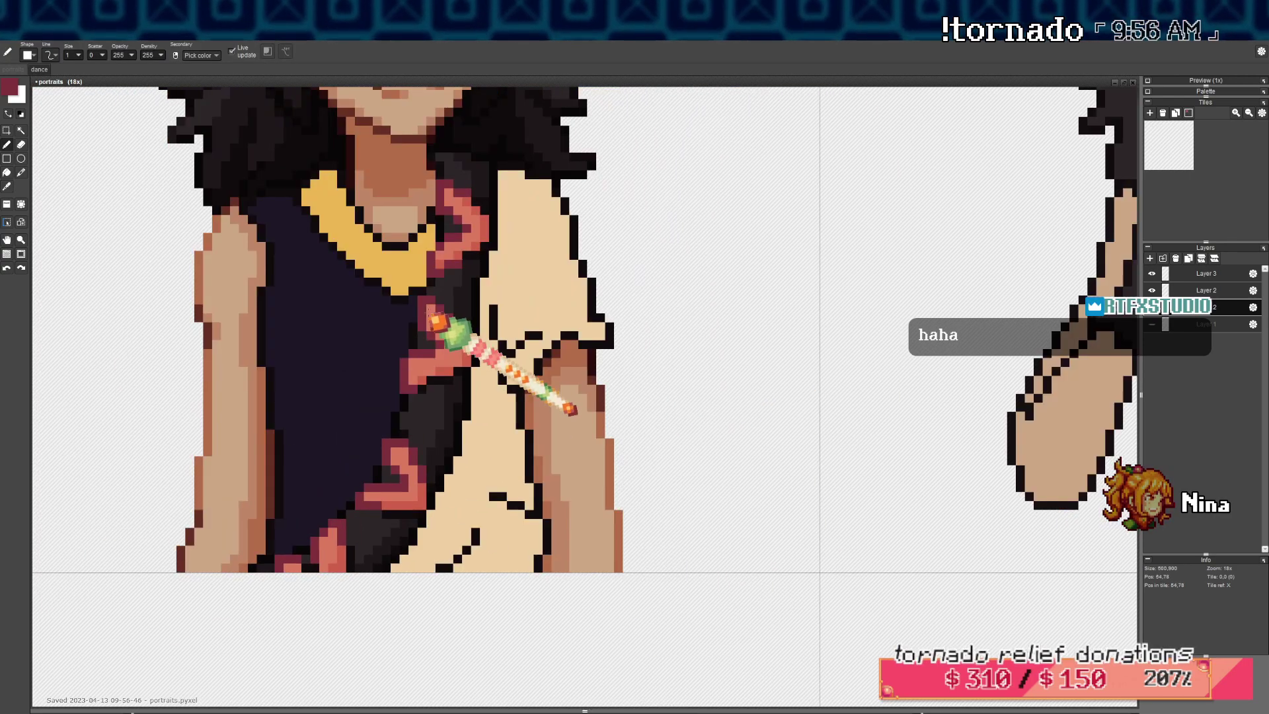
pyautogui.click(10, 86)
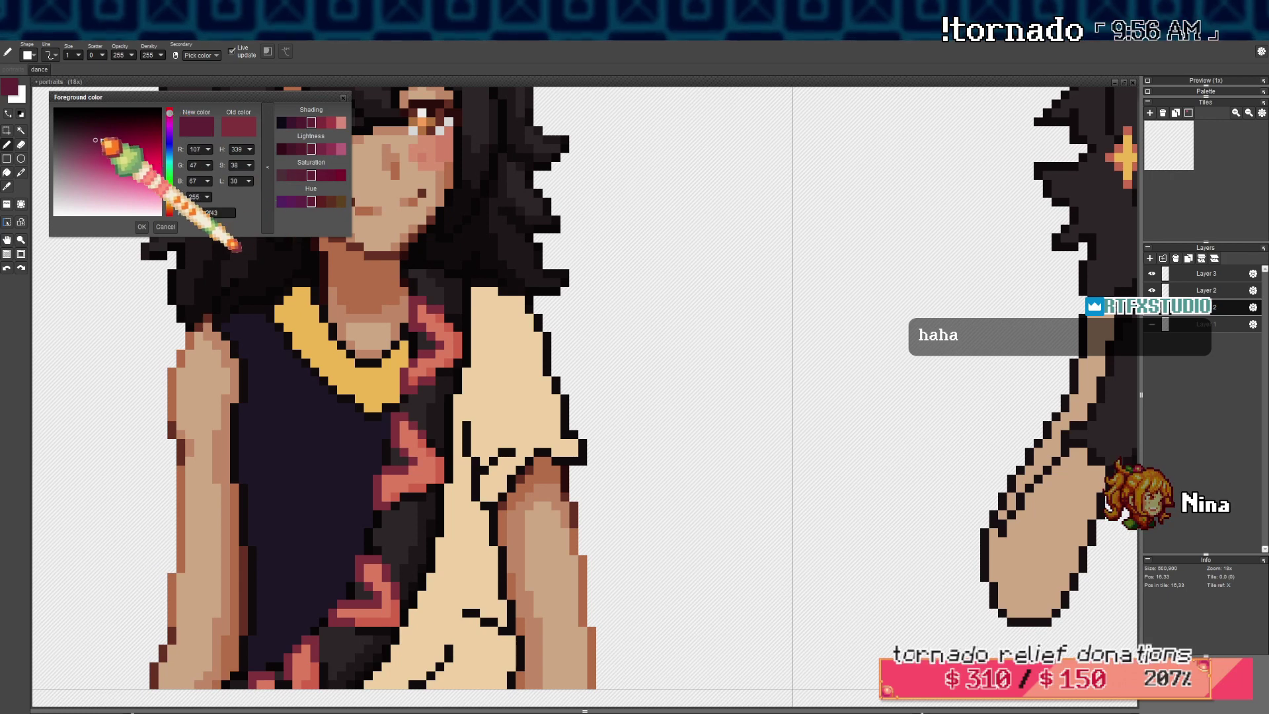
pyautogui.click(95, 137)
pyautogui.click(143, 230)
pyautogui.scroll(2, 509, 344)
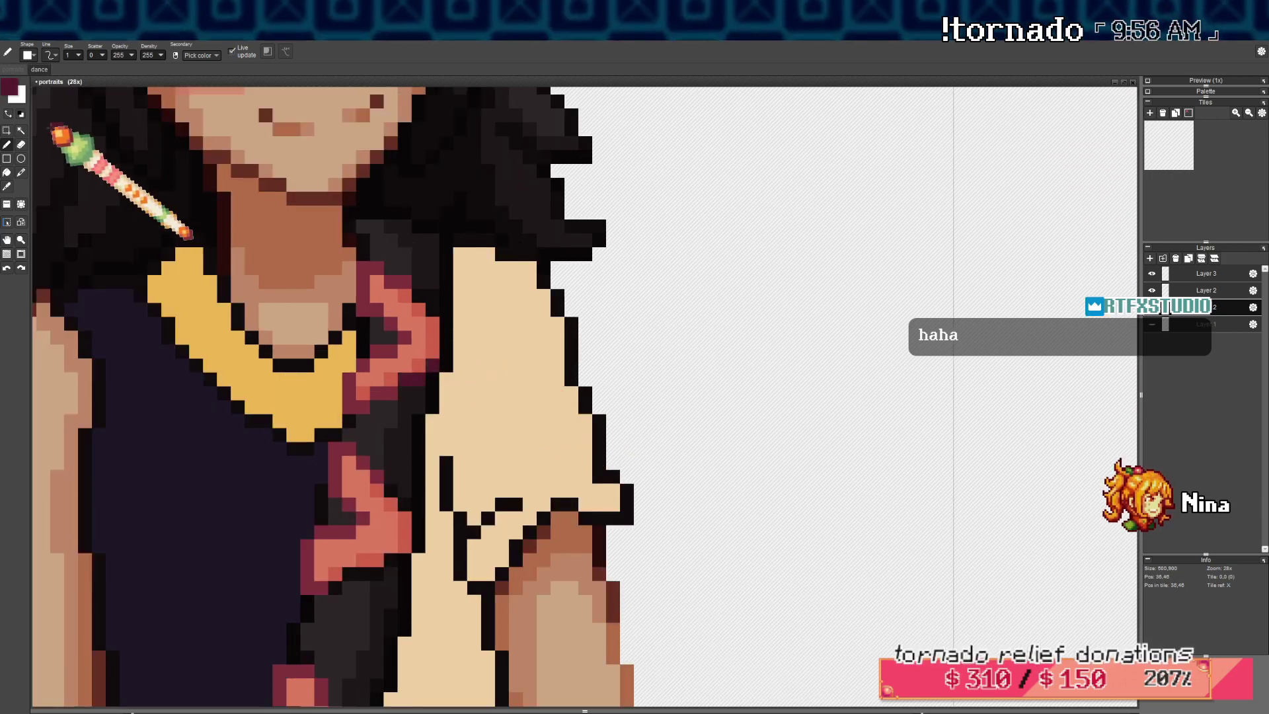
pyautogui.click(10, 89)
pyautogui.click(101, 132)
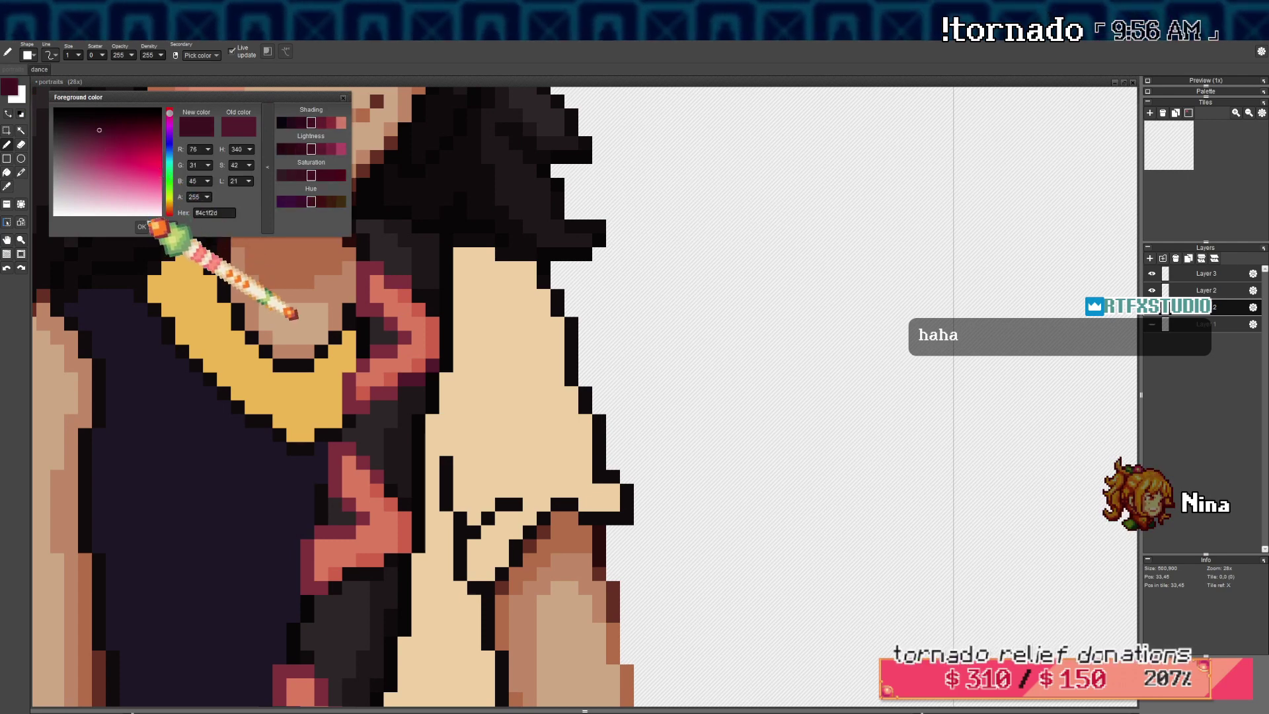
pyautogui.click(144, 226)
# Shade the outer tips and undersides of the top and middle chevrons with deep maroon, undoing one misplaced stroke
pyautogui.moveTo(421, 379); pyautogui.dragTo(406, 380)
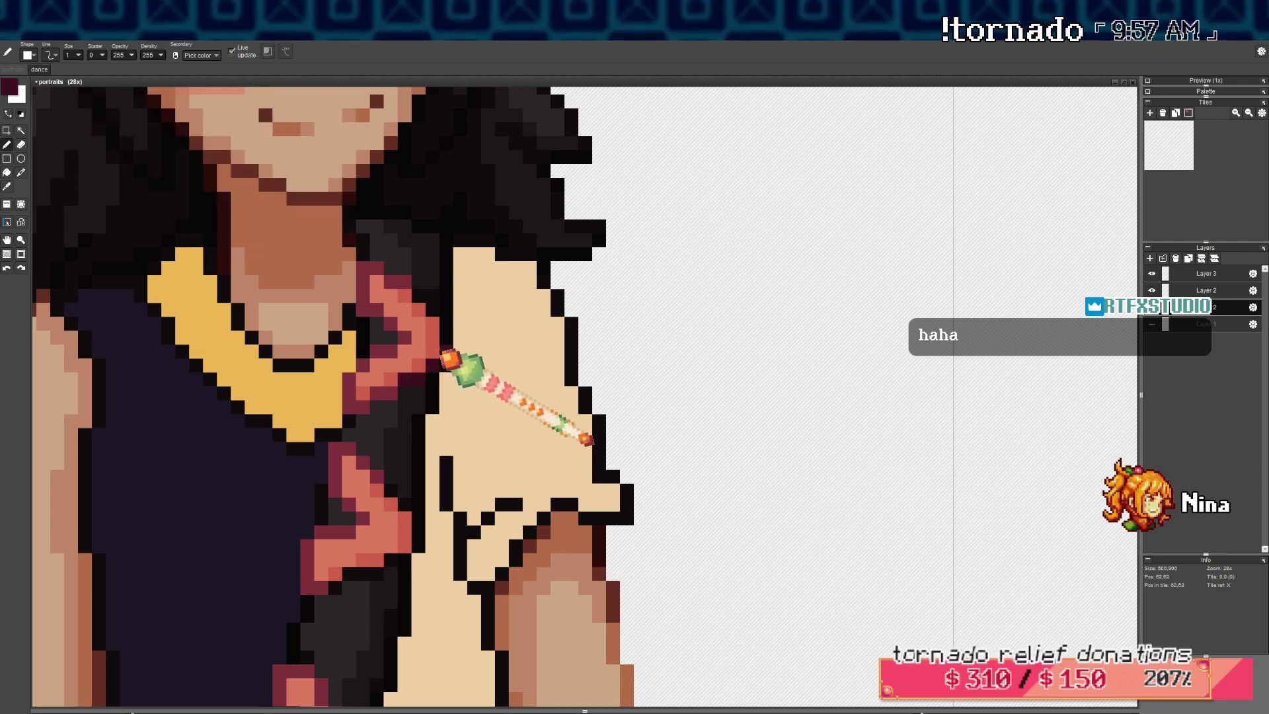
pyautogui.hotkey('ctrl', 'z')
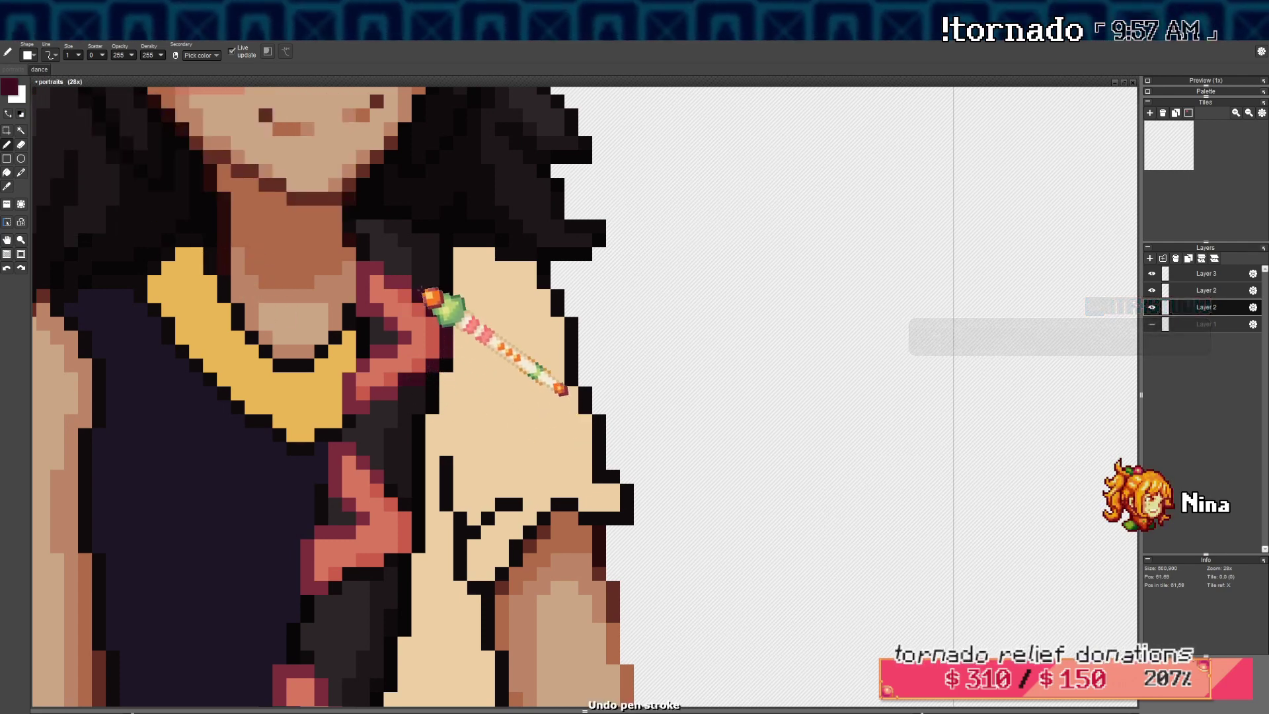
pyautogui.scroll(-5, 428, 306)
pyautogui.scroll(5, 423, 347)
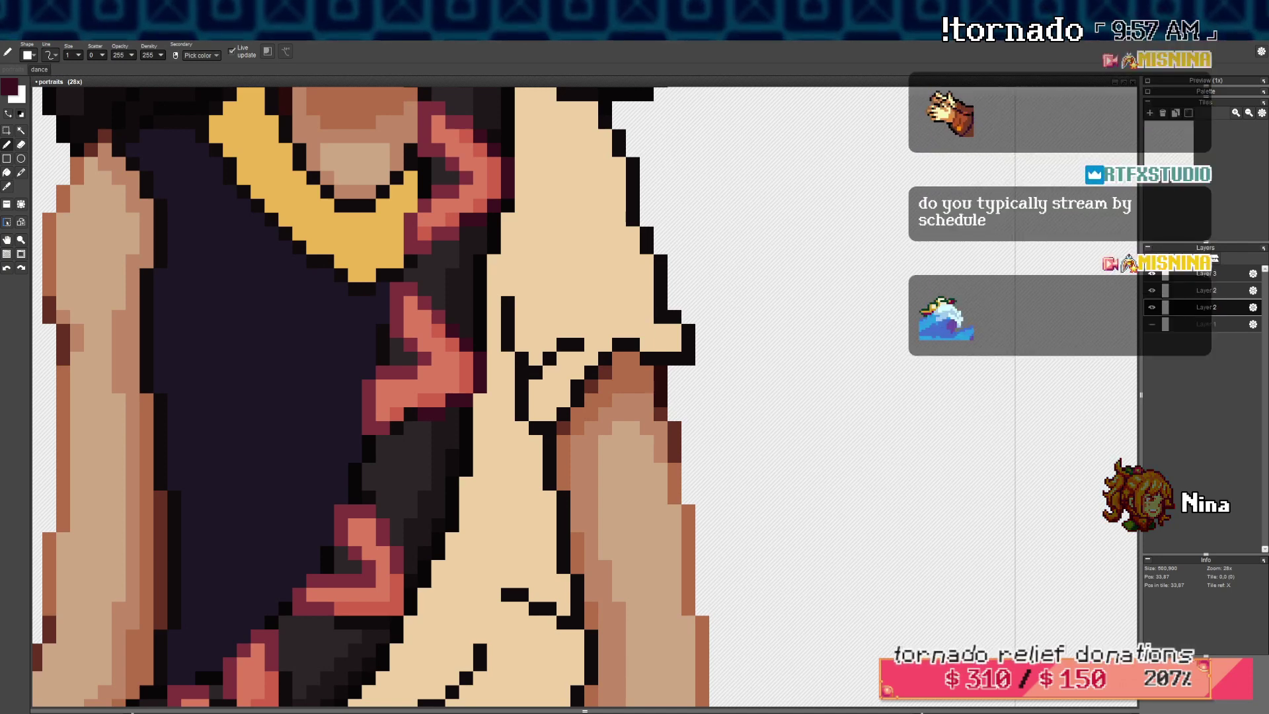
pyautogui.moveTo(461, 422)
pyautogui.mouseDown()
pyautogui.moveTo(458, 452)
pyautogui.moveTo(453, 406)
pyautogui.moveTo(375, 454)
pyautogui.moveTo(405, 436)
pyautogui.moveTo(456, 437)
pyautogui.moveTo(405, 437)
pyautogui.mouseUp()
pyautogui.rightClick(366, 450)
pyautogui.rightClick(436, 435)
# Shade the outer tip and underside of the lower chevron with the deep maroon
pyautogui.scroll(-3, 396, 545)
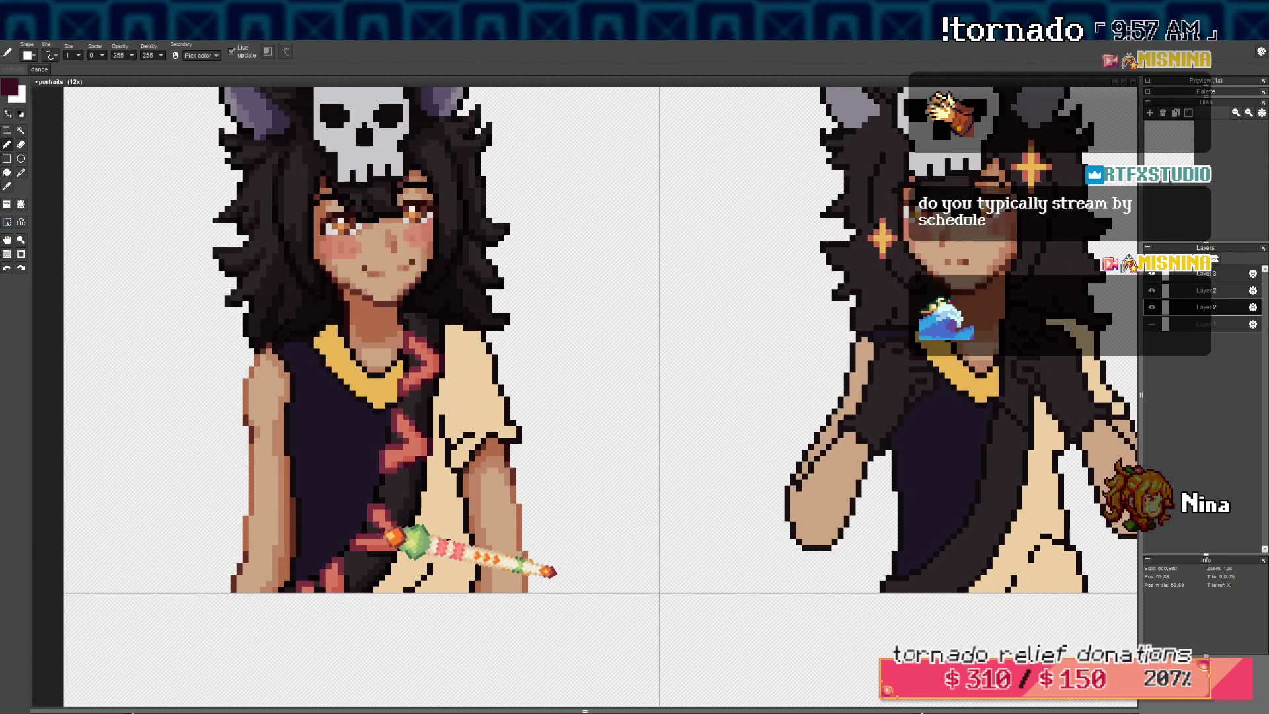
pyautogui.scroll(4, 395, 546)
pyautogui.moveTo(435, 533); pyautogui.dragTo(435, 559)
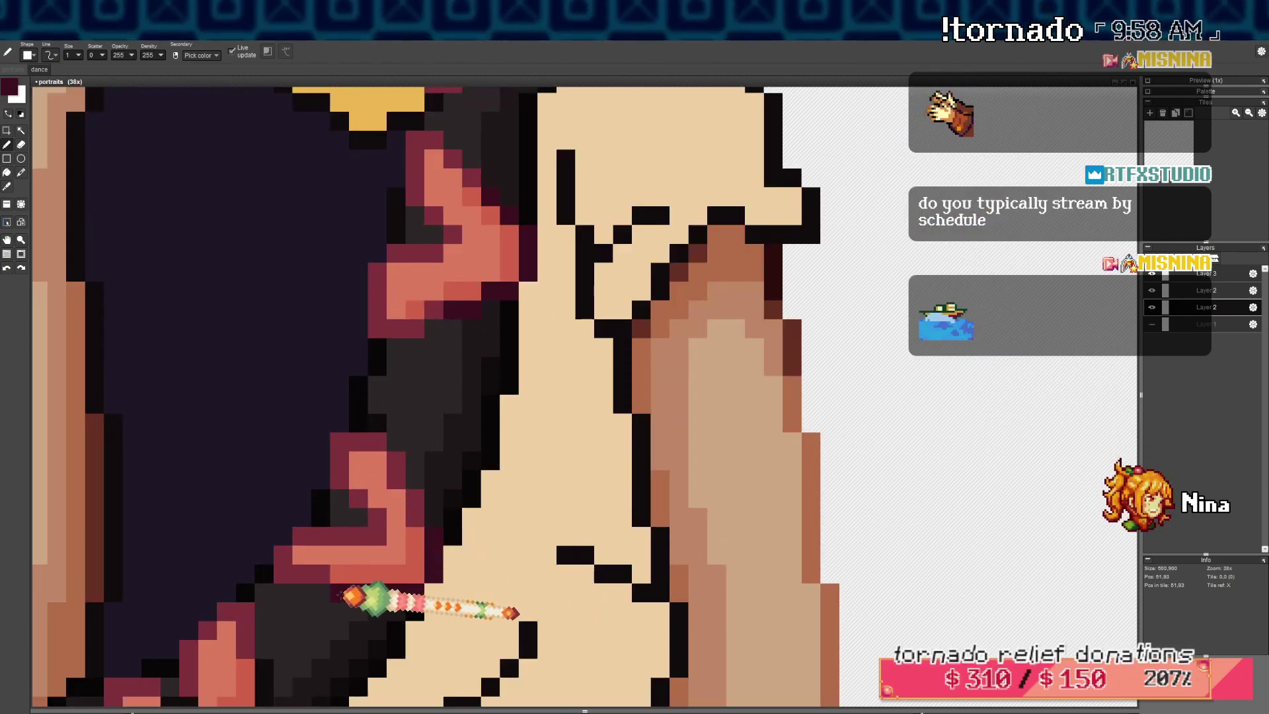
pyautogui.scroll(-2, 355, 598)
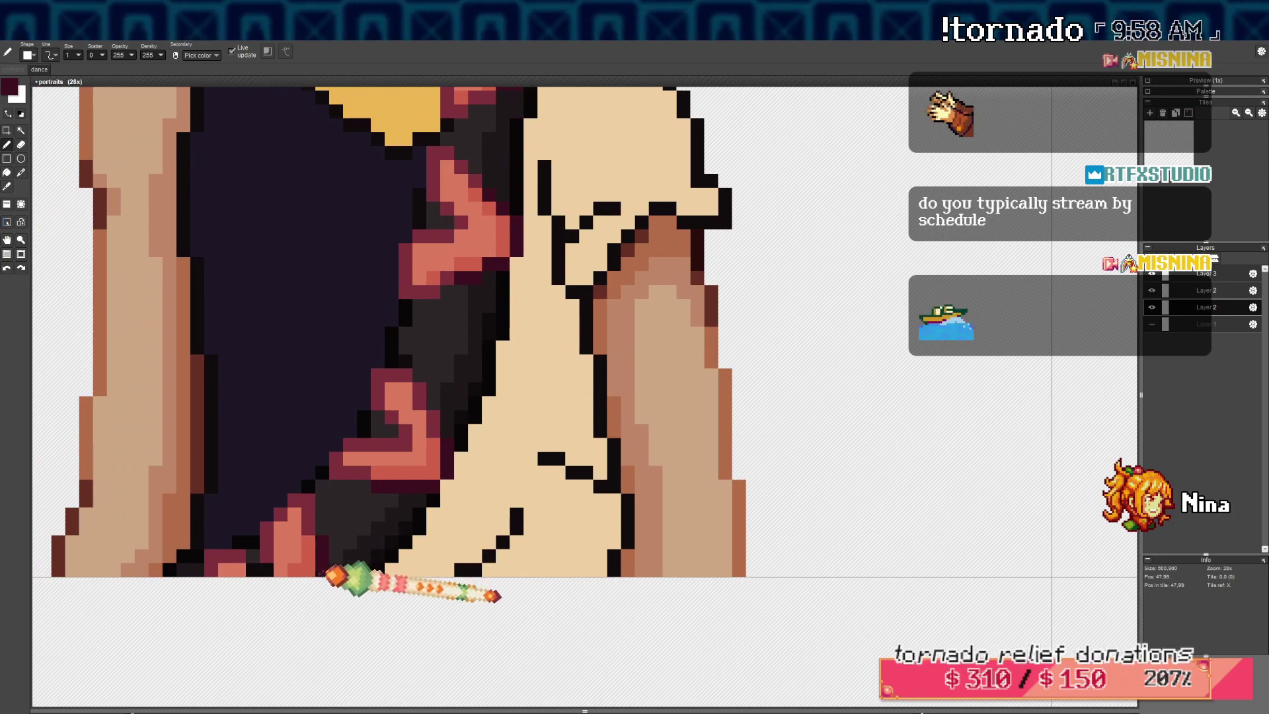
# Touch up the sash's inner edge and the notches inside the chevrons with its dark shades, and undo the last stroke
pyautogui.scroll(-5, 261, 574)
pyautogui.scroll(-4, 390, 440)
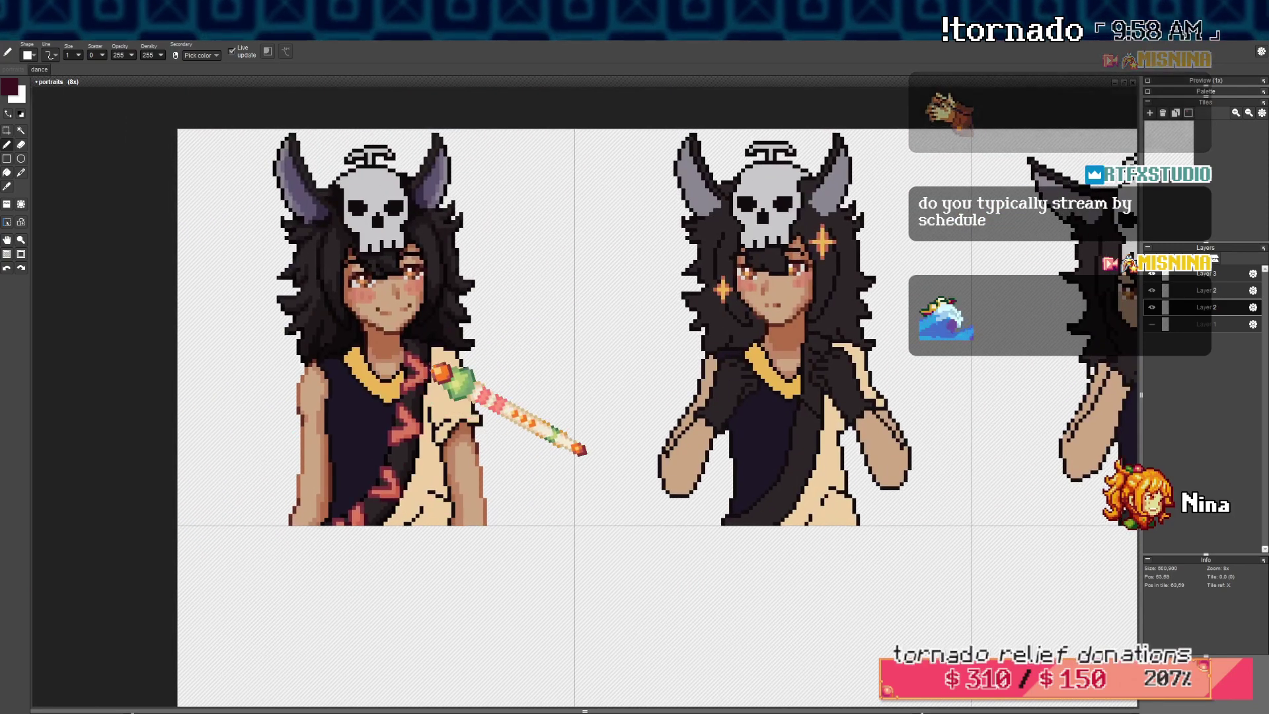
pyautogui.scroll(5, 433, 374)
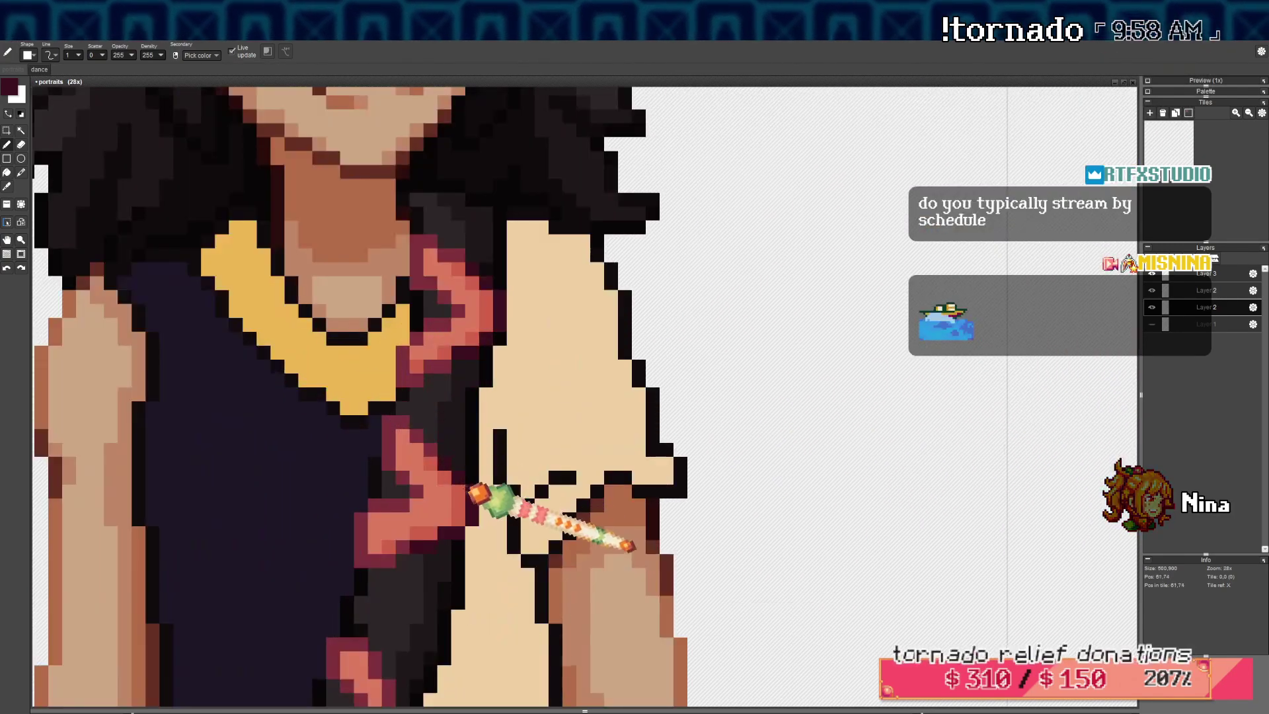
pyautogui.press('b')
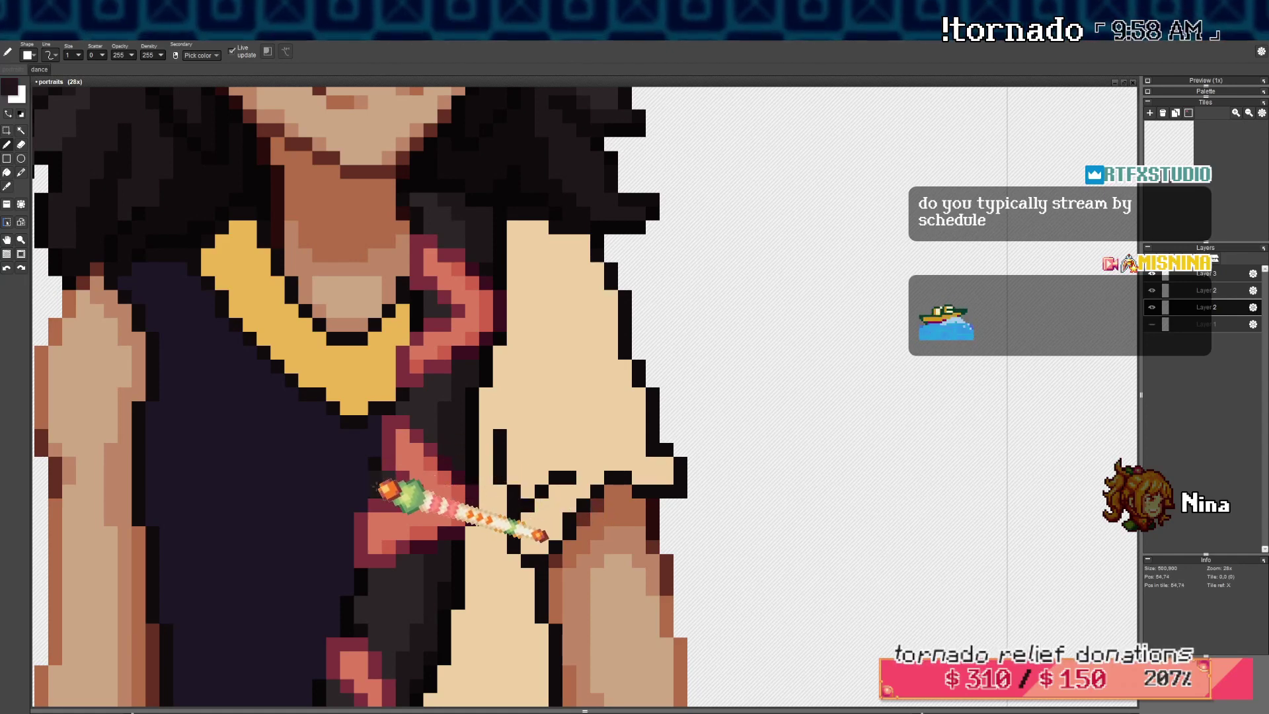
pyautogui.scroll(-2, 387, 489)
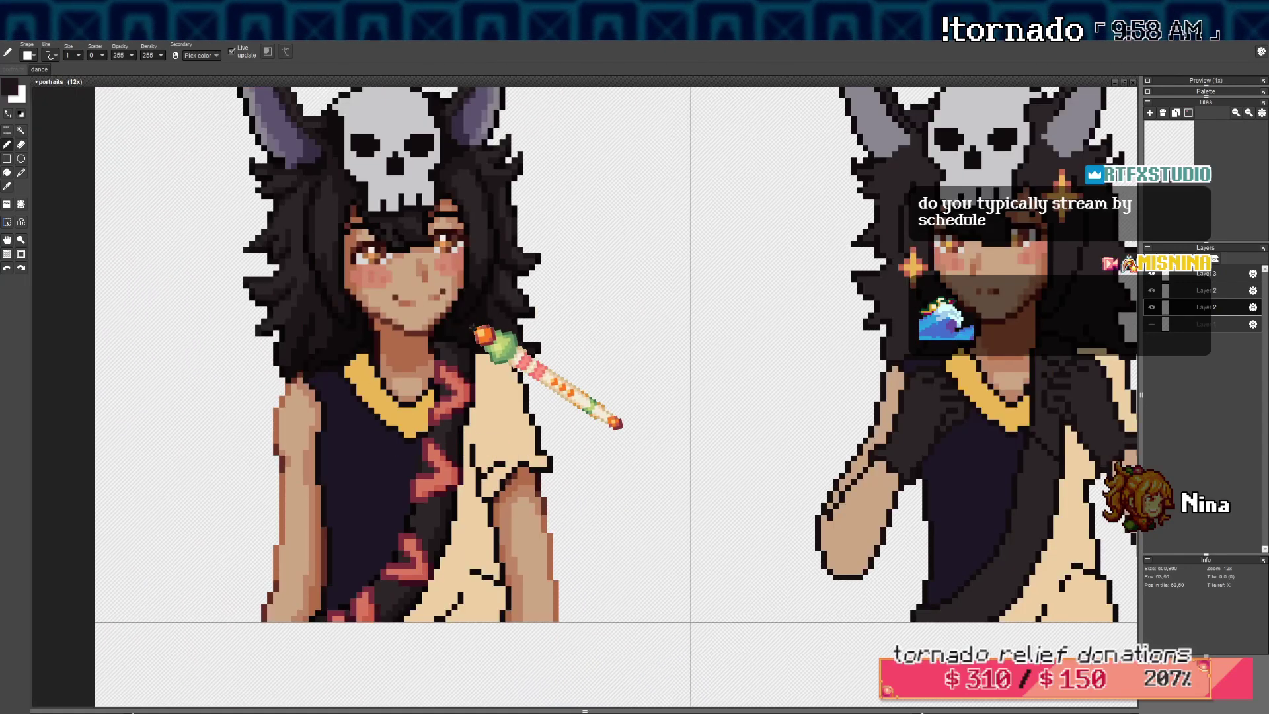
pyautogui.scroll(3, 449, 426)
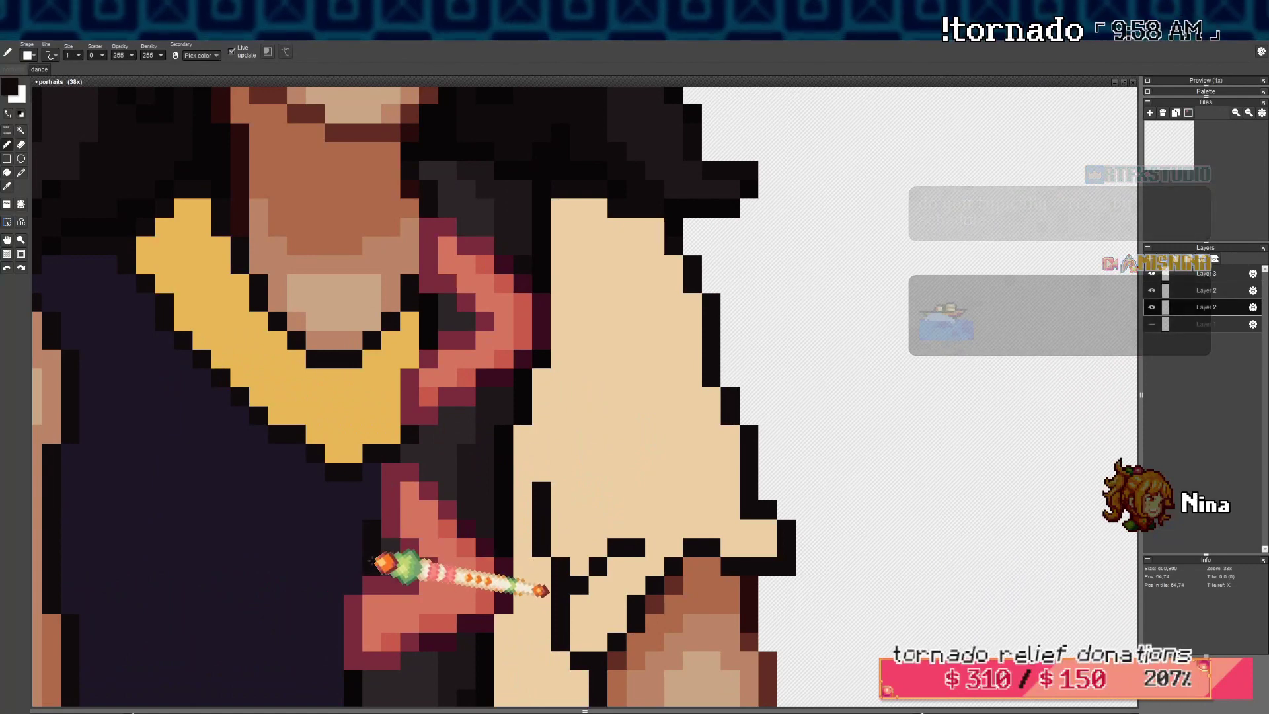
pyautogui.moveTo(396, 522); pyautogui.dragTo(400, 285)
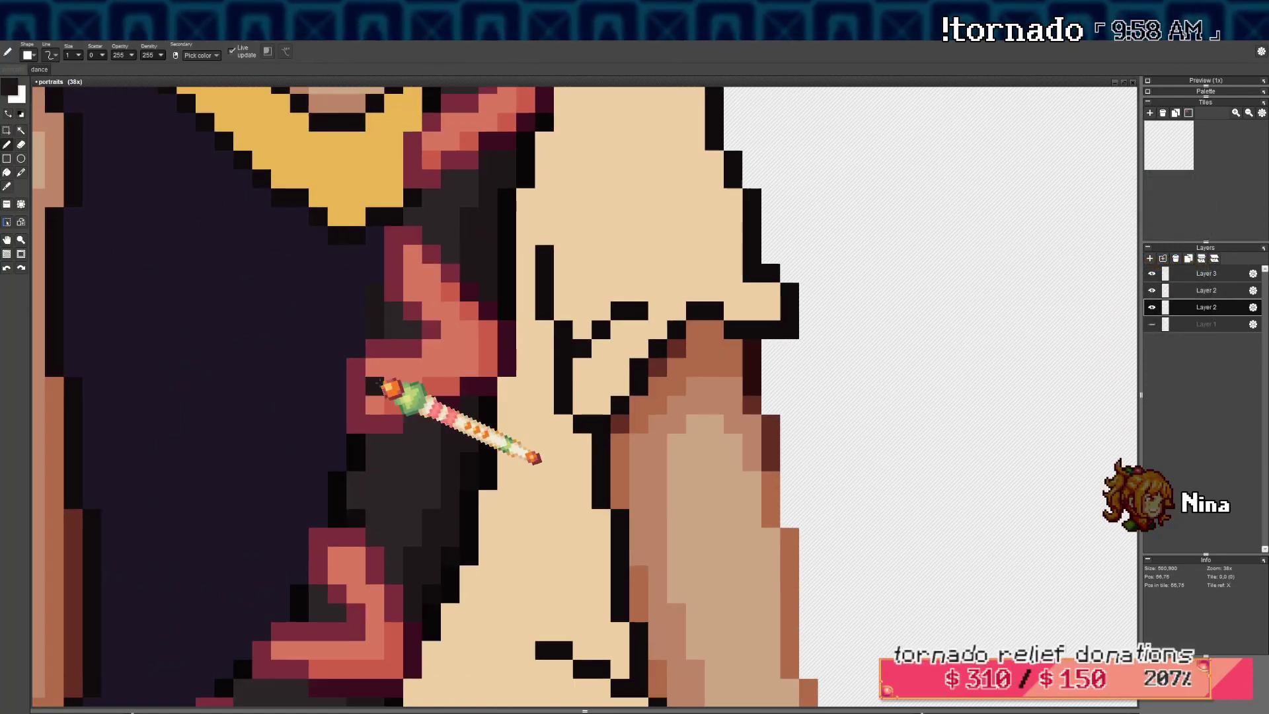
pyautogui.moveTo(357, 439)
pyautogui.mouseDown()
pyautogui.moveTo(338, 515)
pyautogui.moveTo(371, 496)
pyautogui.moveTo(359, 516)
pyautogui.moveTo(342, 511)
pyautogui.moveTo(319, 529)
pyautogui.moveTo(361, 428)
pyautogui.mouseUp()
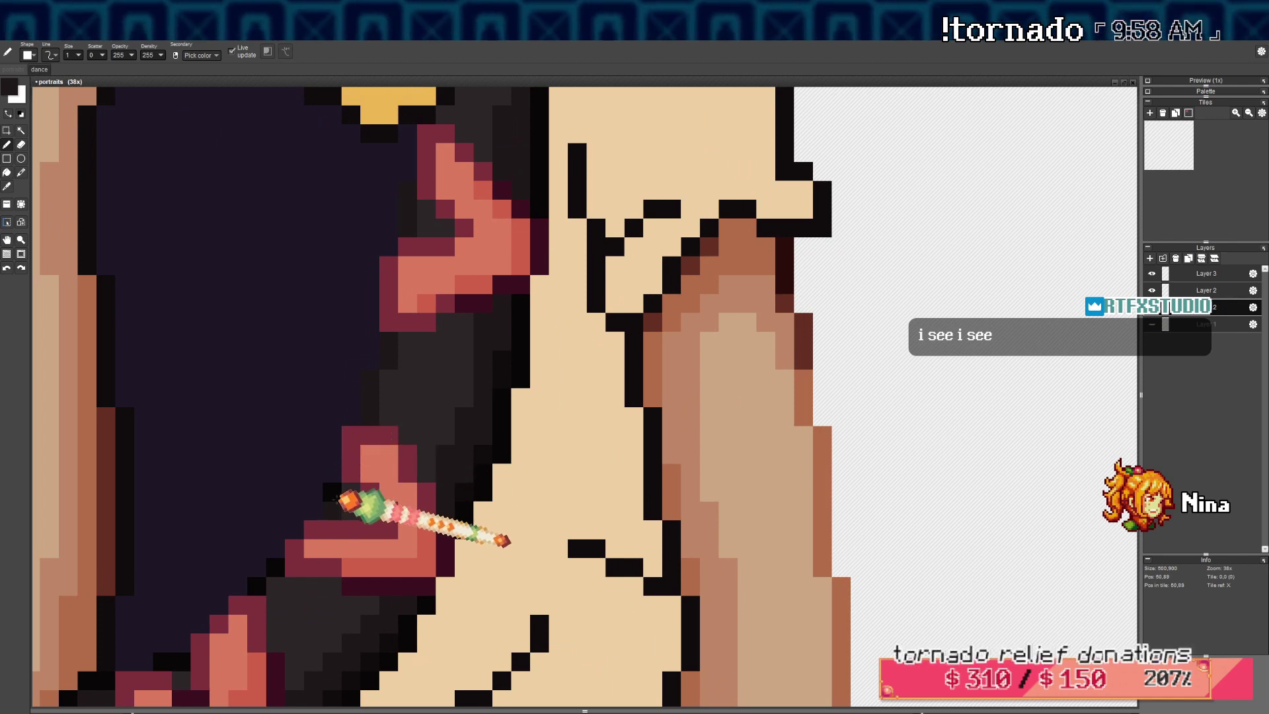
pyautogui.moveTo(336, 494); pyautogui.dragTo(332, 512)
pyautogui.moveTo(275, 581)
pyautogui.mouseDown()
pyautogui.moveTo(298, 542)
pyautogui.moveTo(283, 549)
pyautogui.mouseUp()
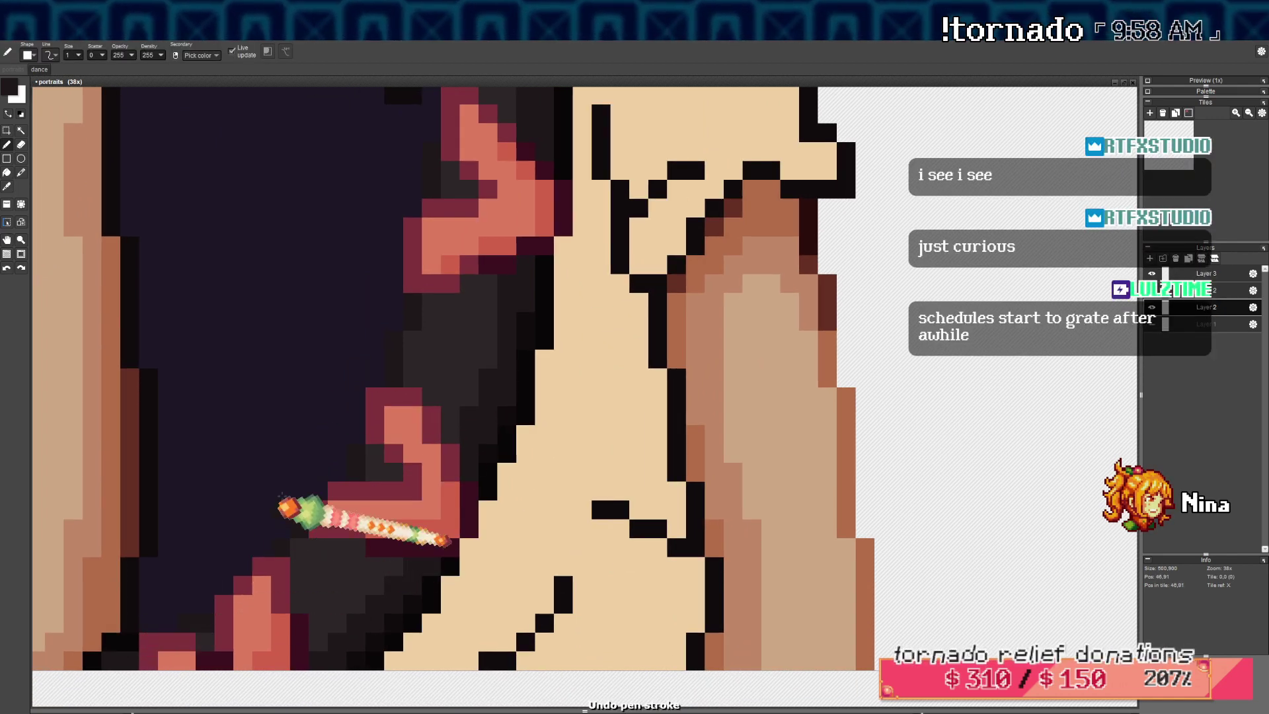
pyautogui.scroll(-3, 283, 510)
pyautogui.hotkey('ctrl', 'z')
pyautogui.scroll(-5, 410, 385)
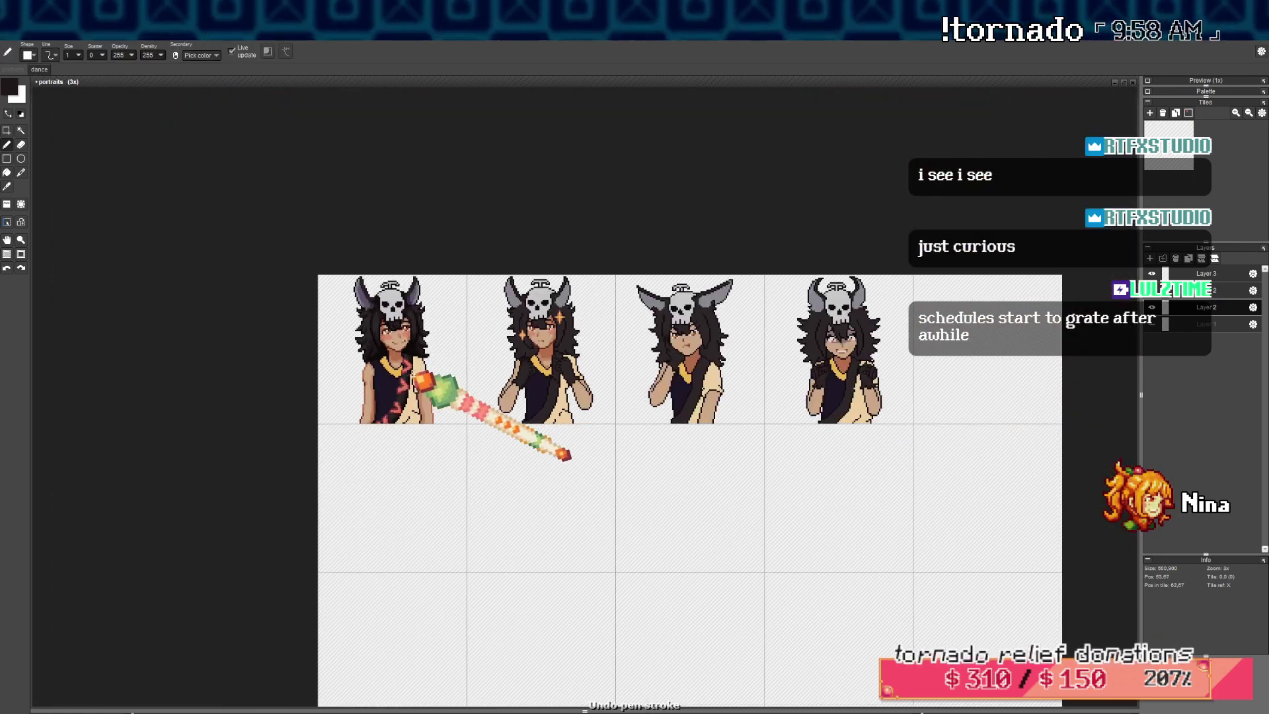
# Darken the collar's gold to a warm orange and shade the gold collar's upper end and sash side with it
pyautogui.scroll(6, 430, 393)
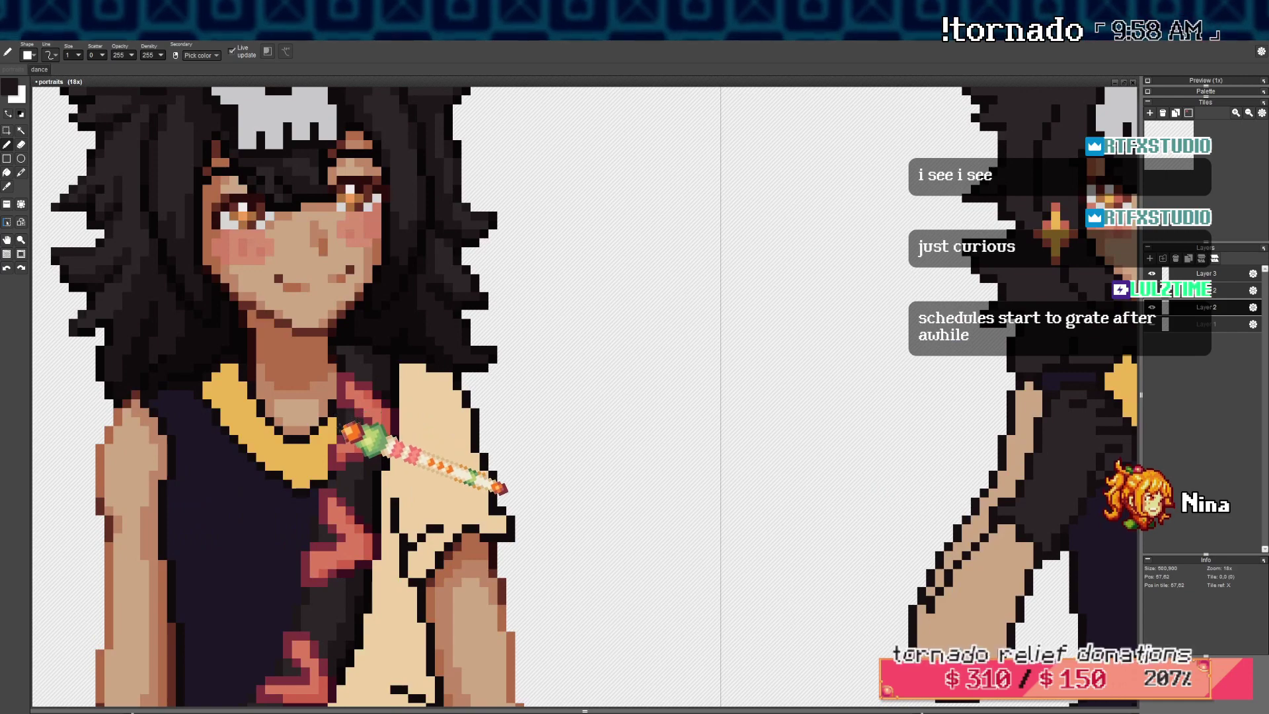
pyautogui.scroll(-6, 339, 355)
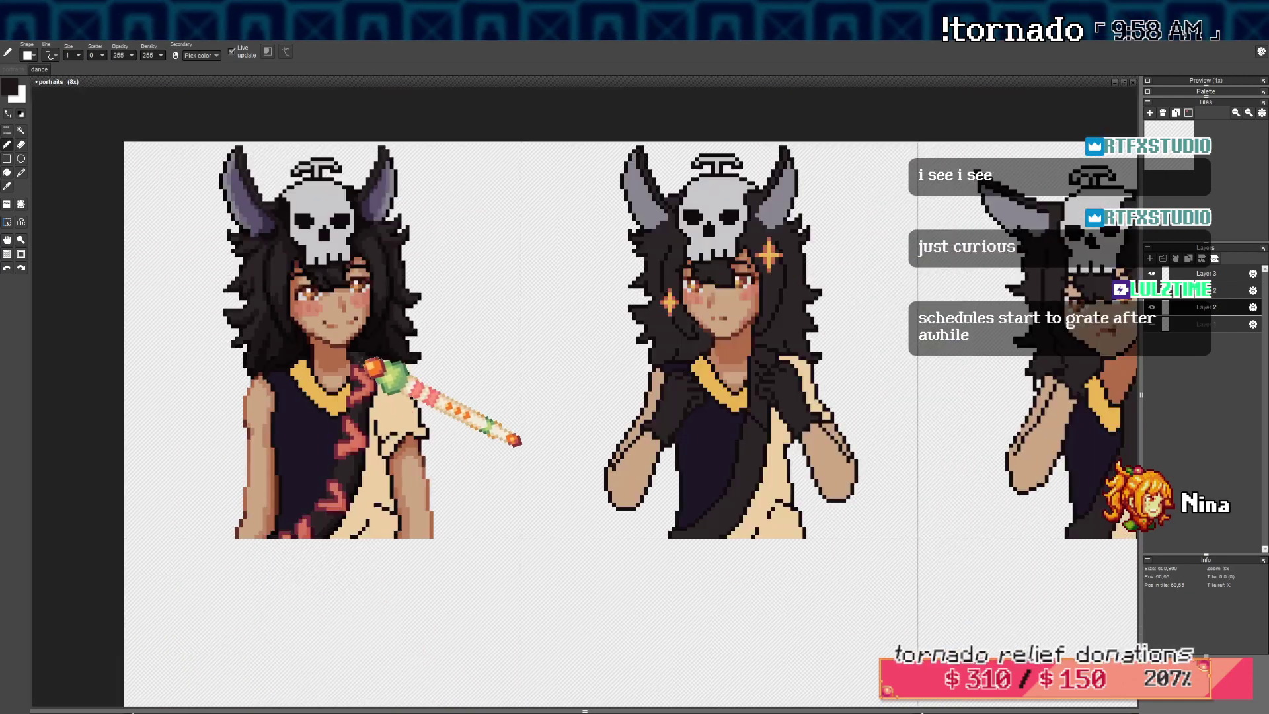
pyautogui.scroll(-1, 443, 391)
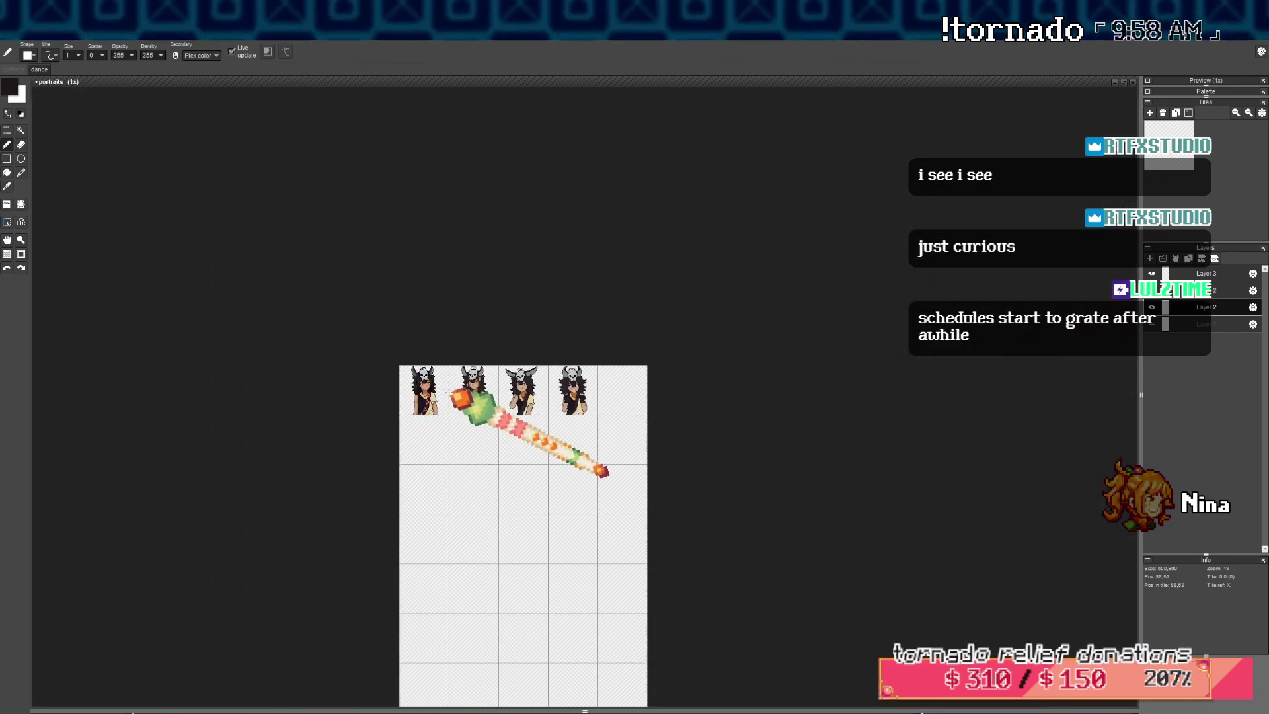
pyautogui.scroll(5, 471, 405)
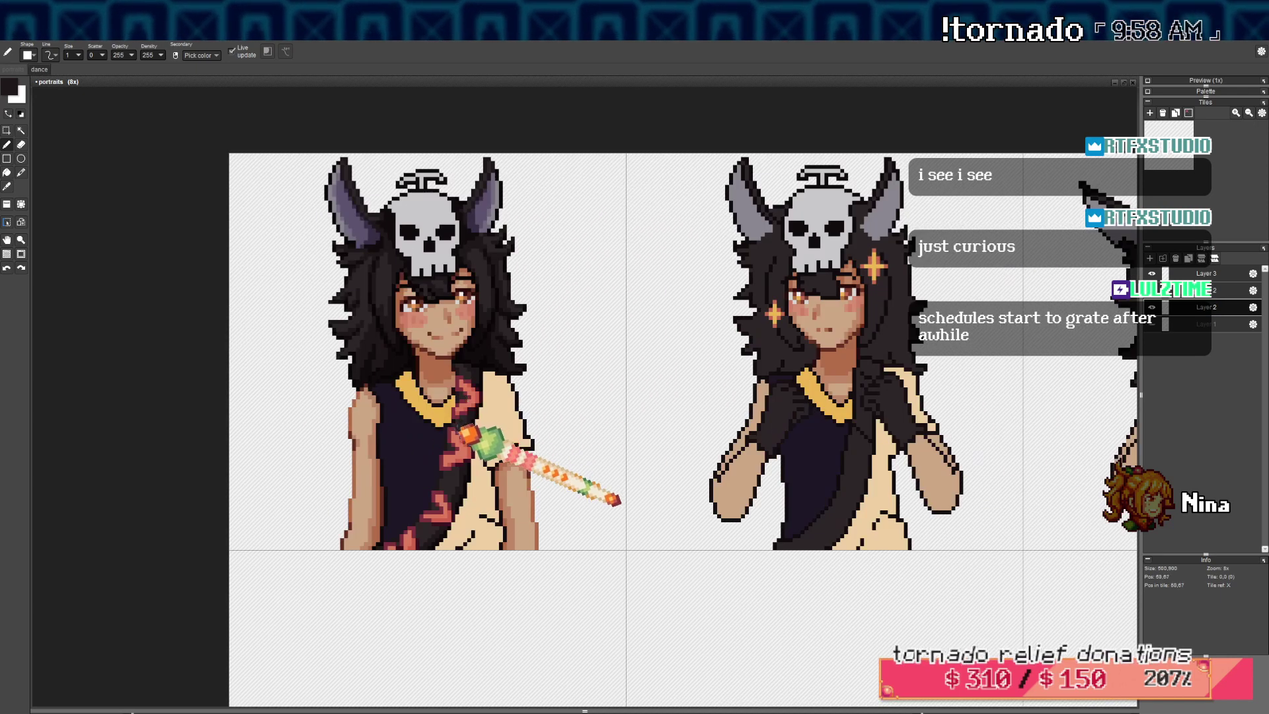
pyautogui.scroll(3, 466, 412)
pyautogui.rightClick(367, 468)
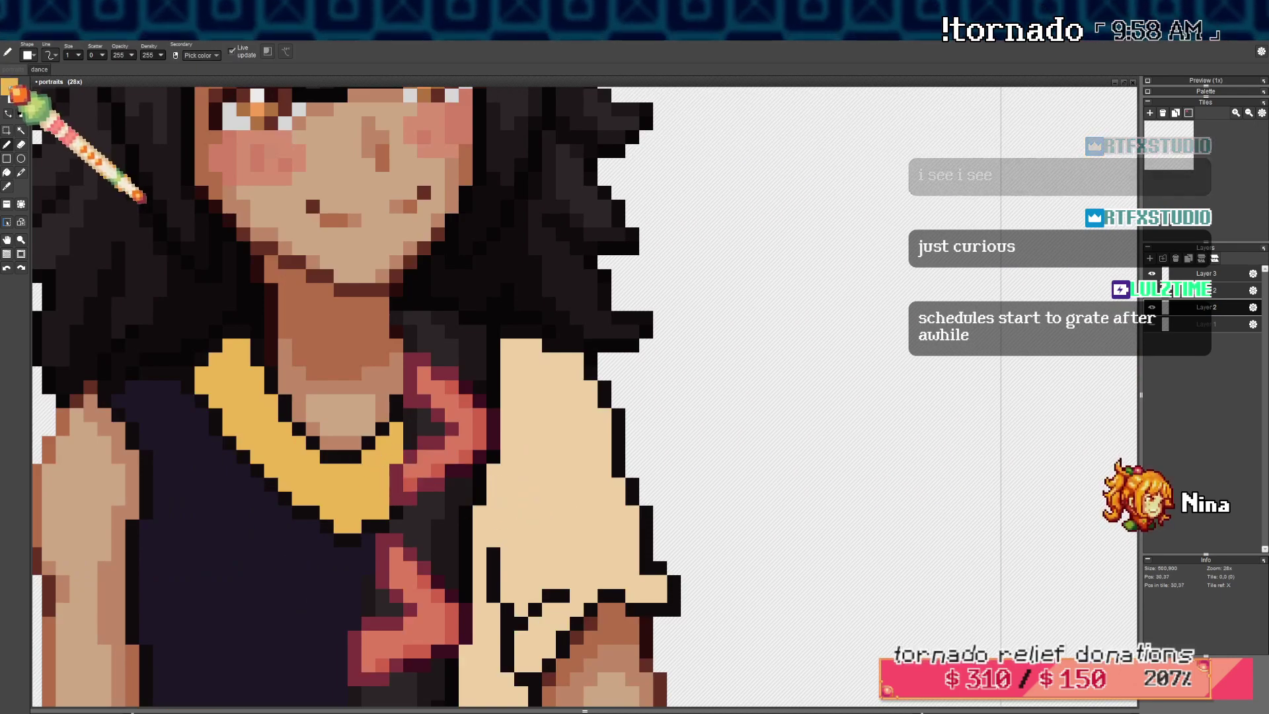
pyautogui.click(10, 88)
pyautogui.click(132, 169)
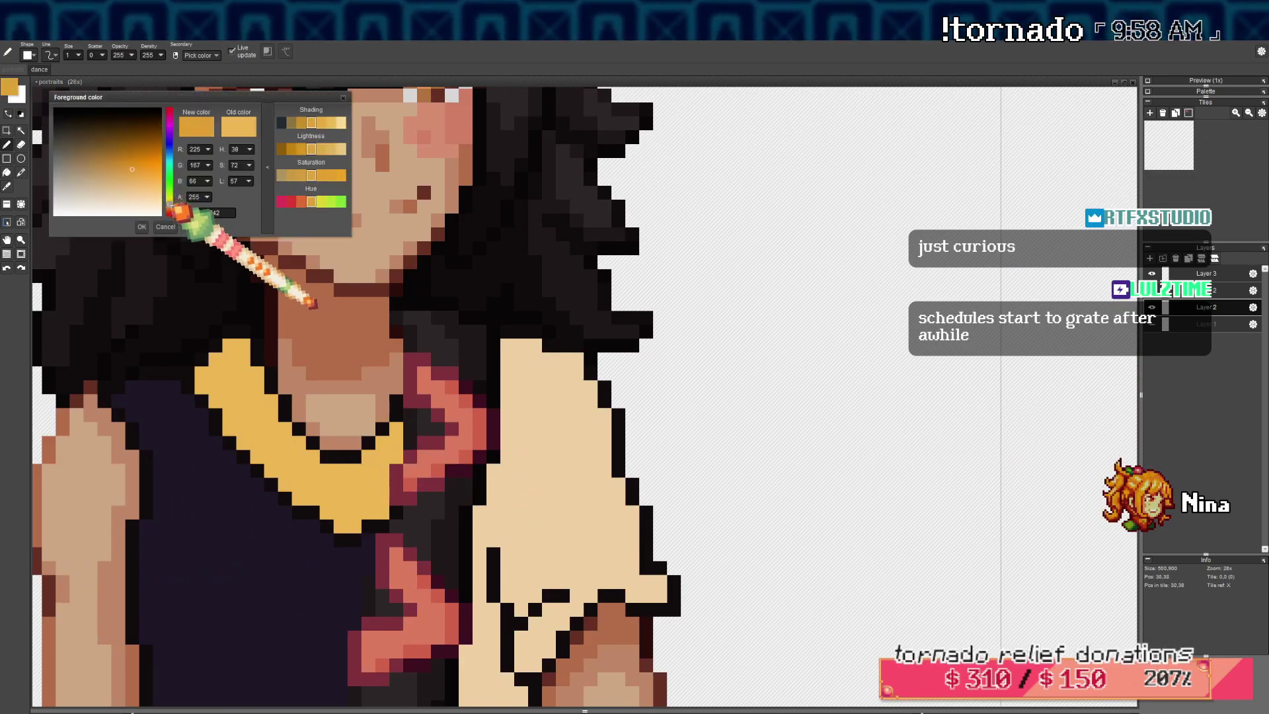
pyautogui.click(142, 227)
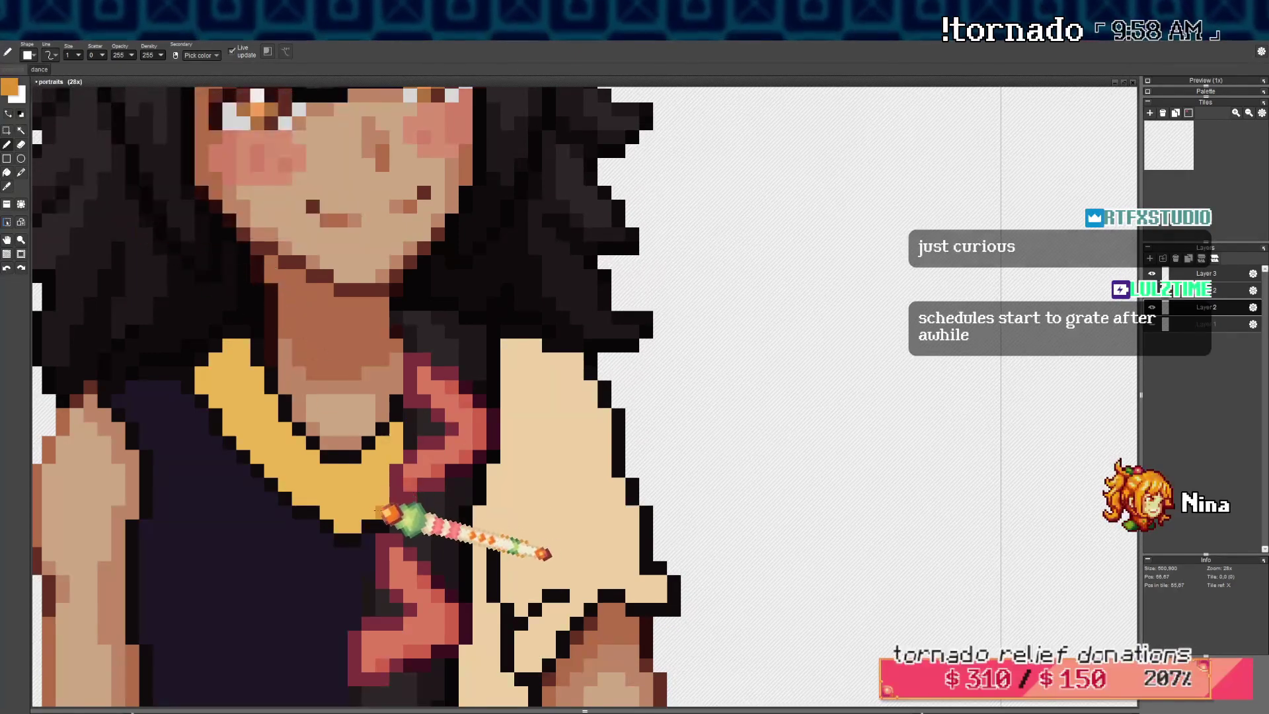
pyautogui.moveTo(380, 510)
pyautogui.mouseDown()
pyautogui.moveTo(393, 434)
pyautogui.moveTo(384, 443)
pyautogui.mouseUp()
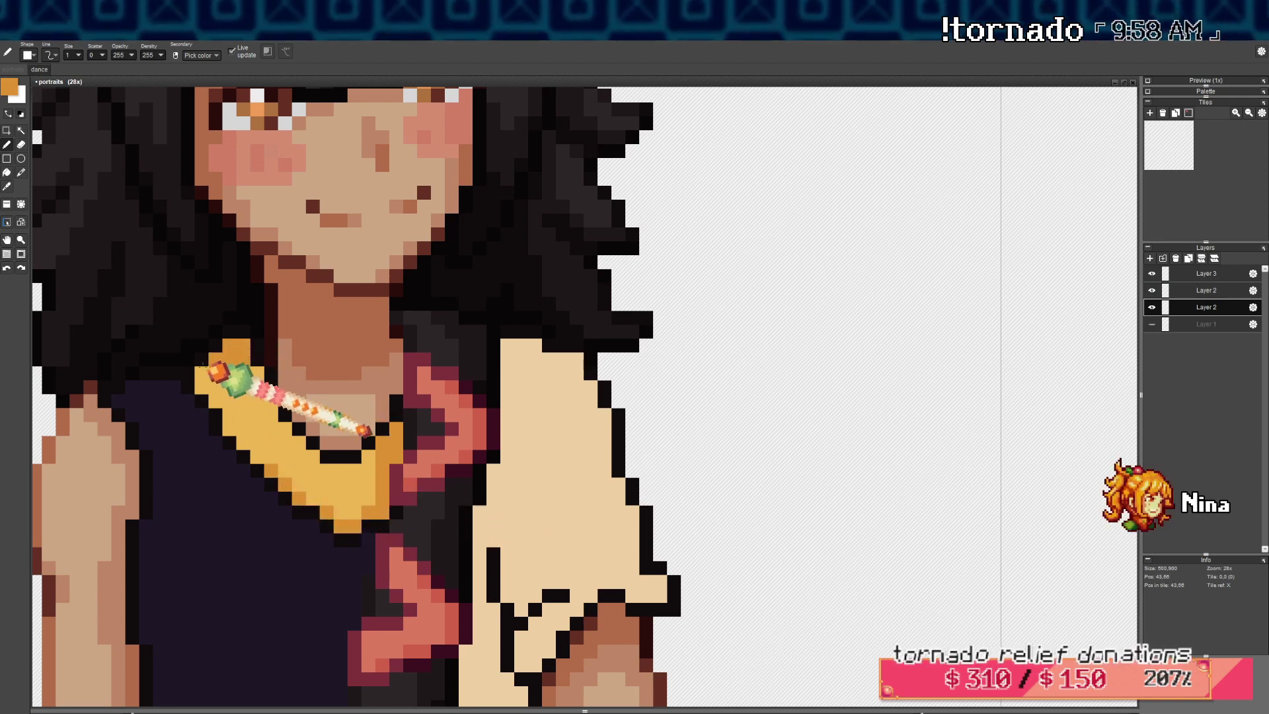
pyautogui.scroll(-3, 295, 361)
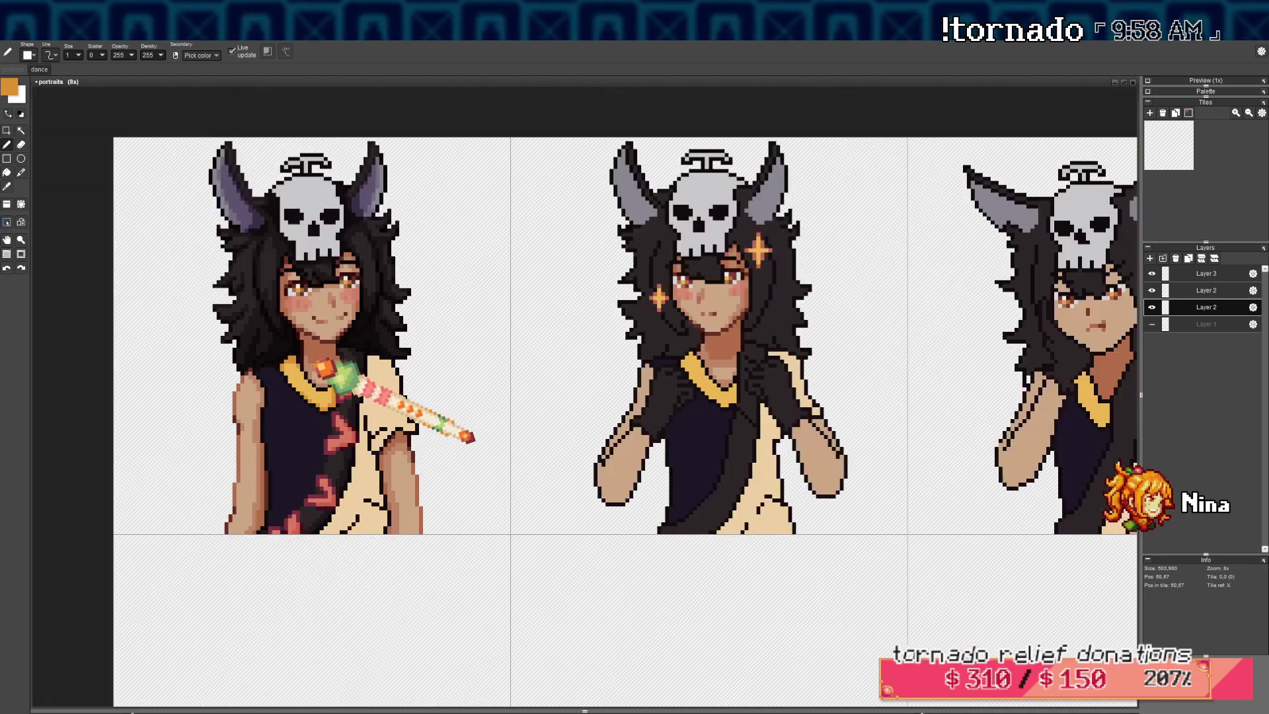
# Mix a burnt orange, hex cb6633, and replace the gold collar's black inner and outer outlines with it
pyautogui.scroll(3, 235, 382)
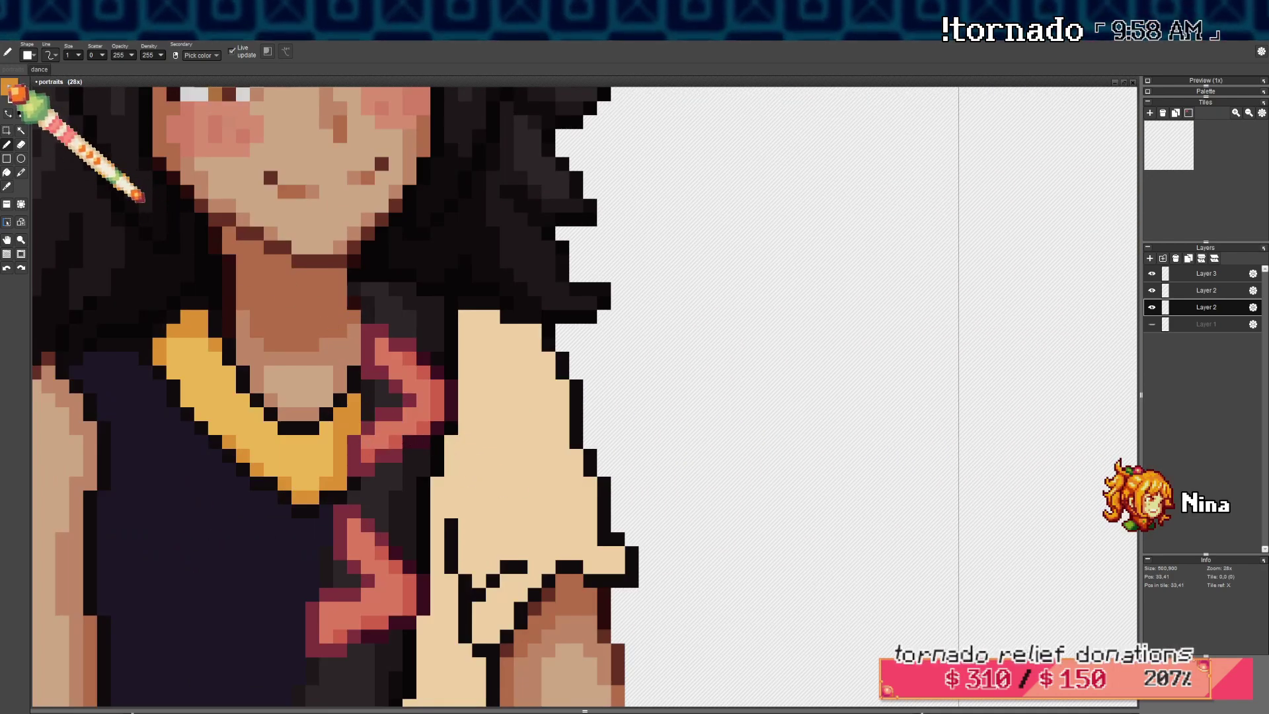
pyautogui.click(10, 86)
pyautogui.moveTo(173, 212); pyautogui.dragTo(177, 215)
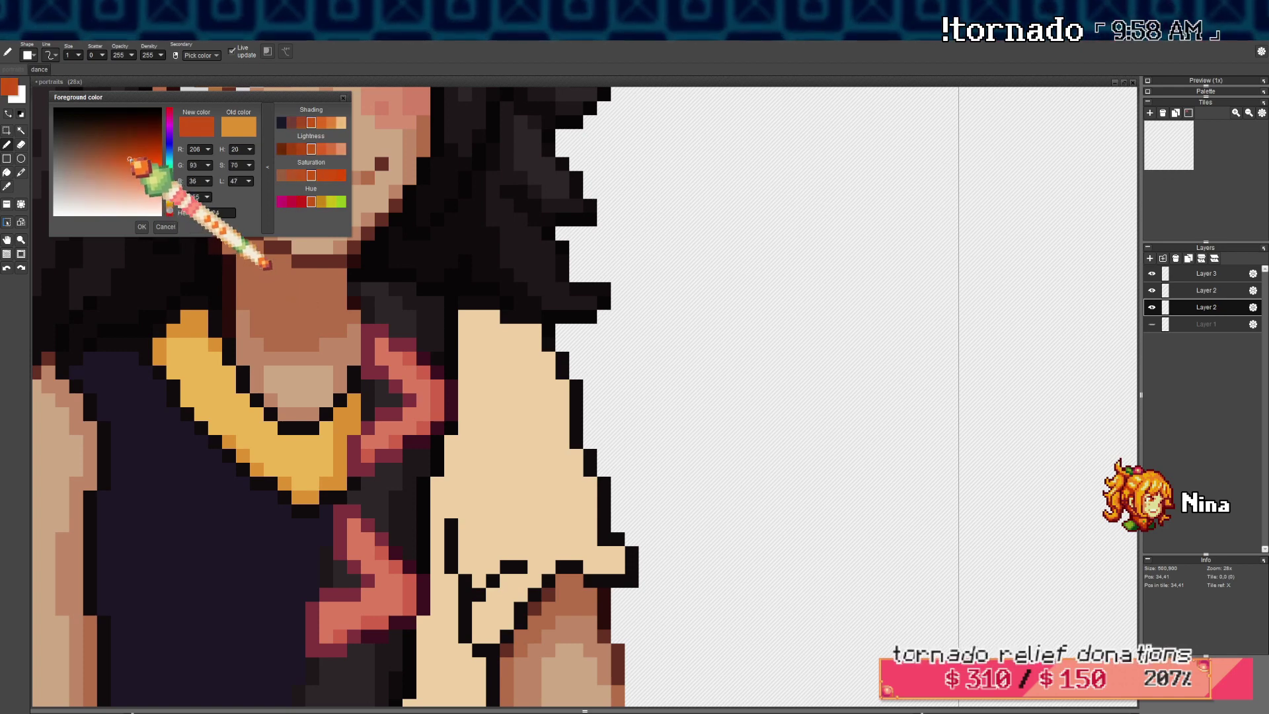
pyautogui.click(142, 227)
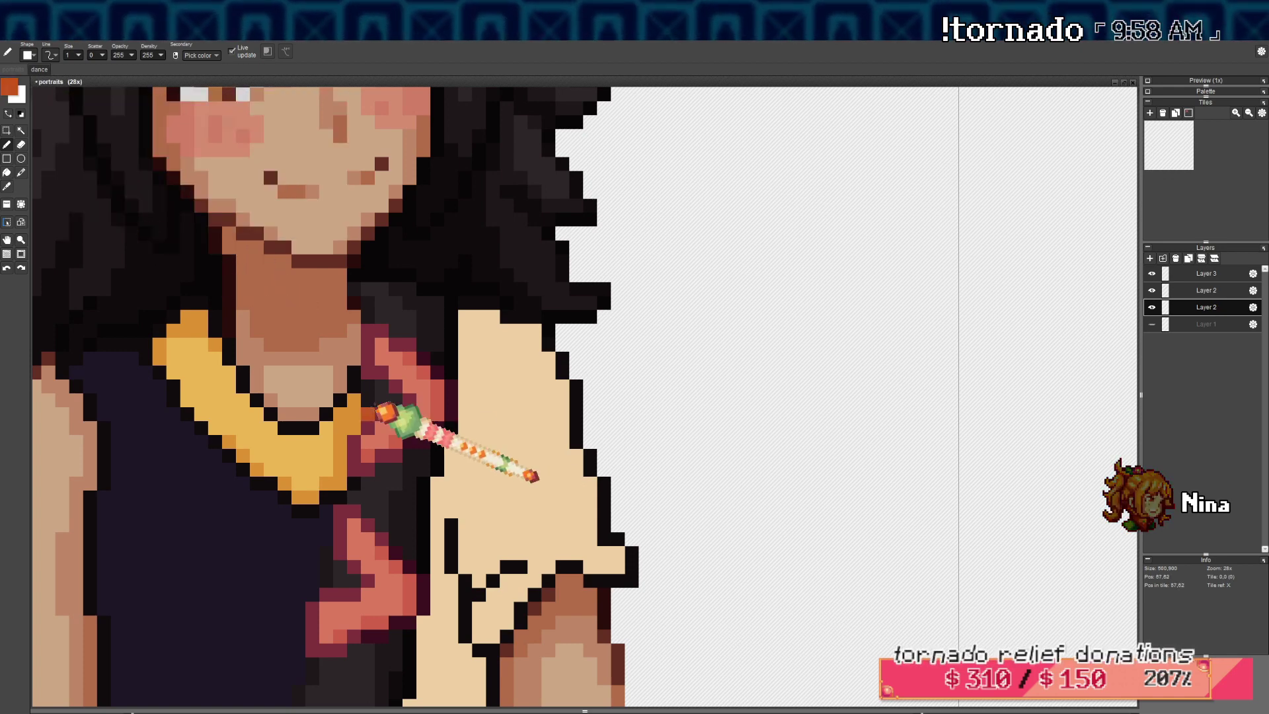
pyautogui.moveTo(362, 427); pyautogui.dragTo(363, 485)
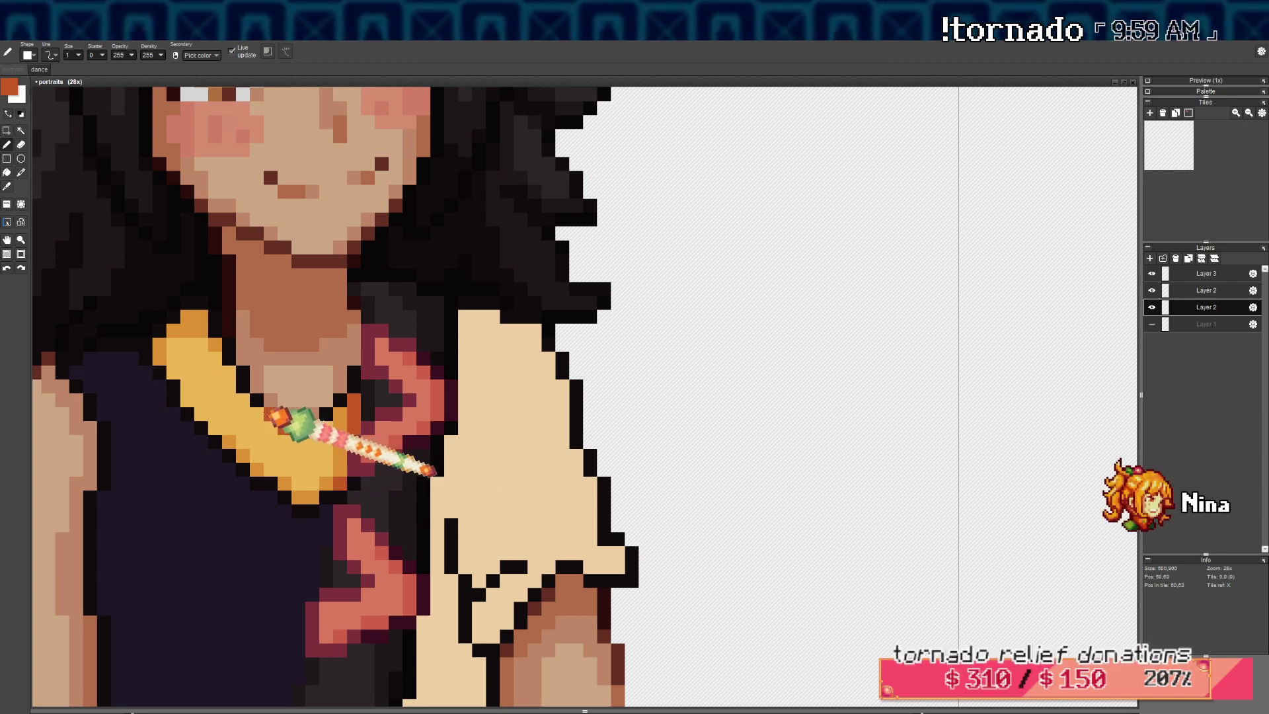
pyautogui.moveTo(267, 413)
pyautogui.mouseDown()
pyautogui.moveTo(227, 347)
pyautogui.moveTo(180, 383)
pyautogui.moveTo(189, 415)
pyautogui.mouseUp()
pyautogui.click(229, 356)
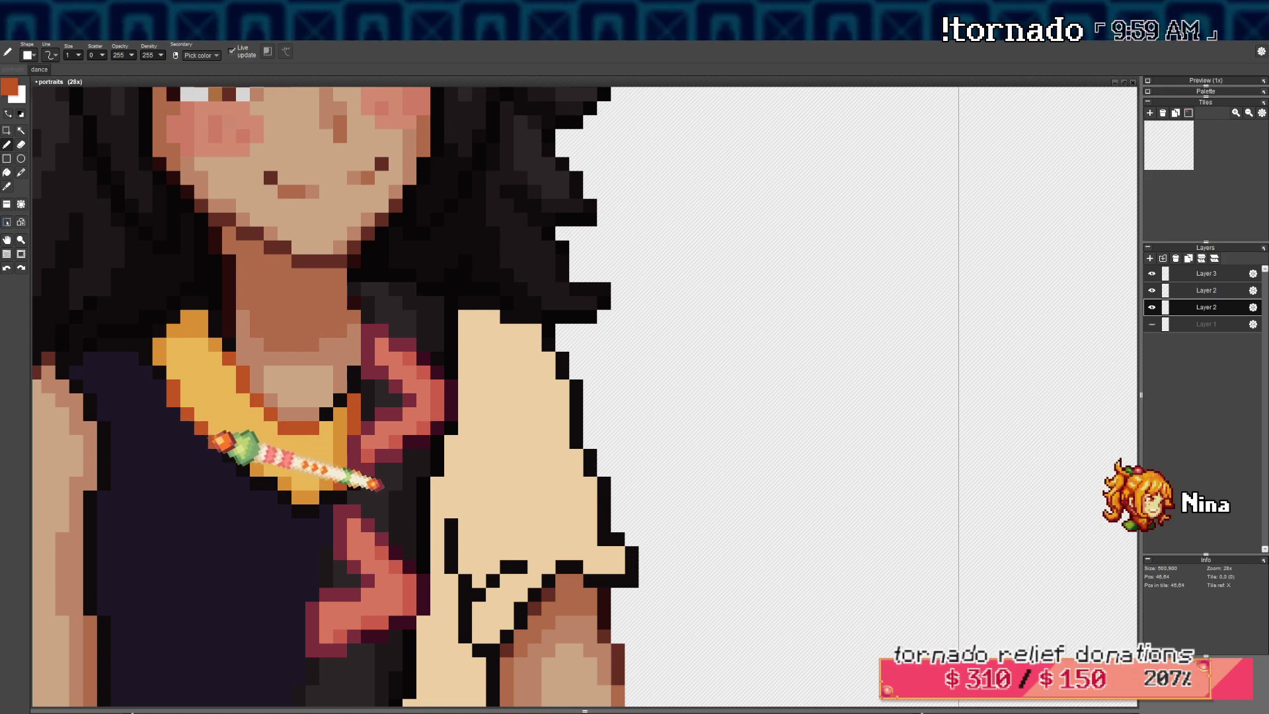
# Set the pen colour to a muted crimson, hex 863d49, and save portraits.pyxel
pyautogui.scroll(-5, 236, 378)
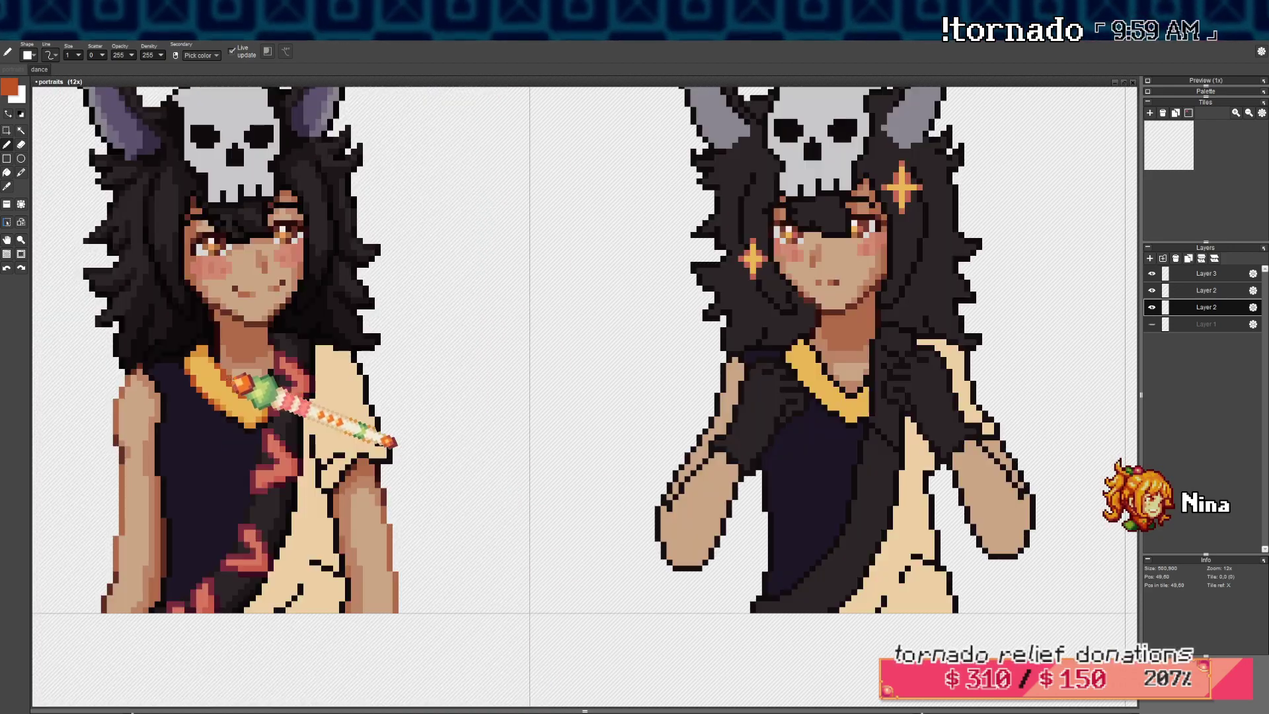
pyautogui.scroll(2, 238, 380)
pyautogui.click(9, 86)
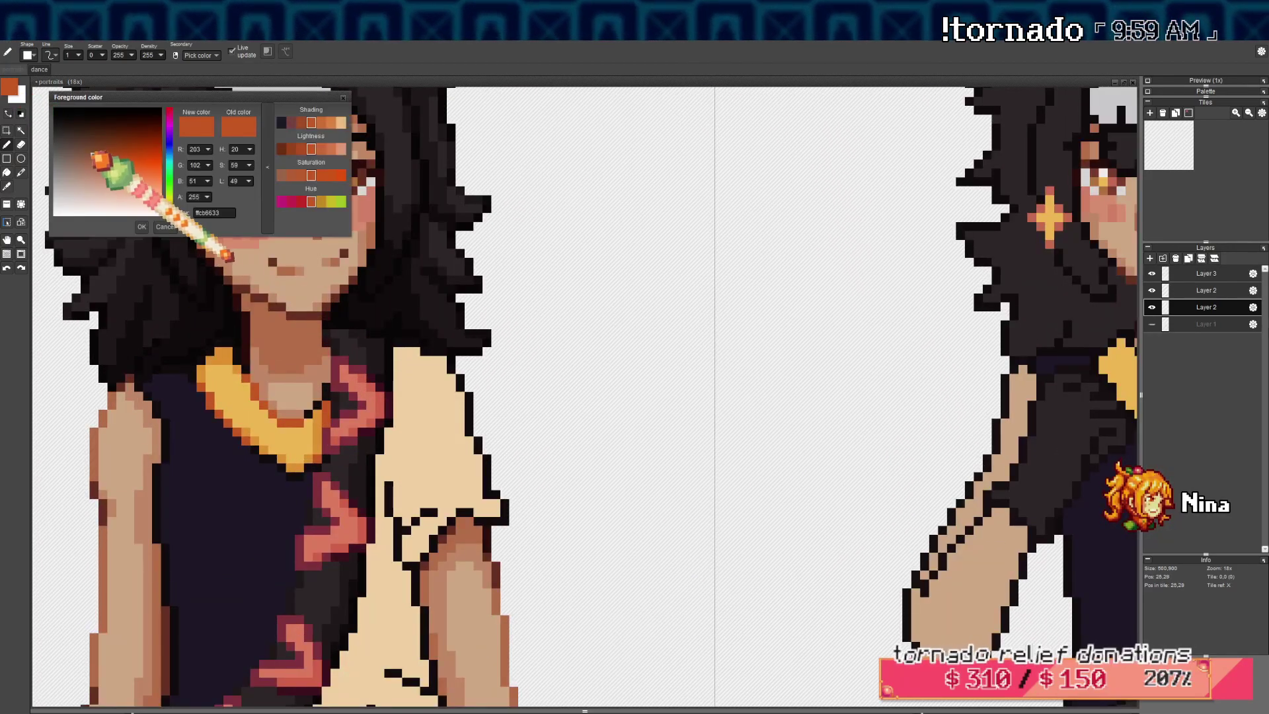
pyautogui.click(171, 114)
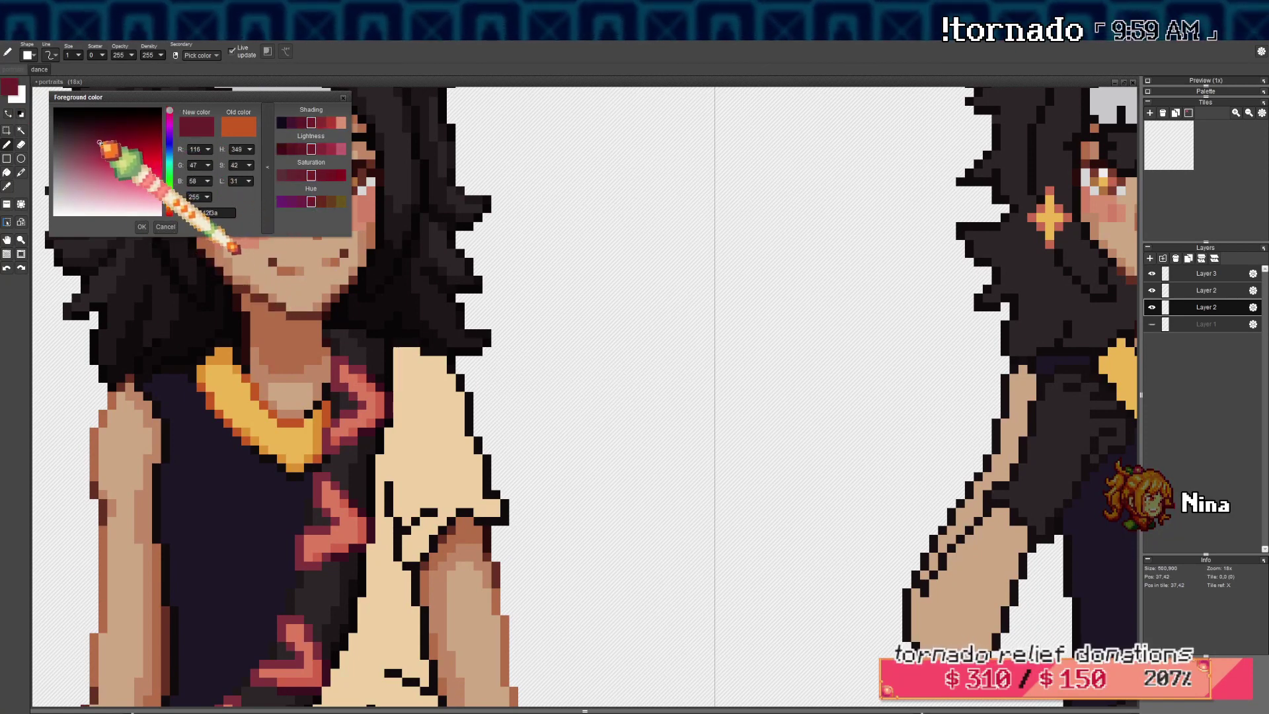
pyautogui.click(93, 149)
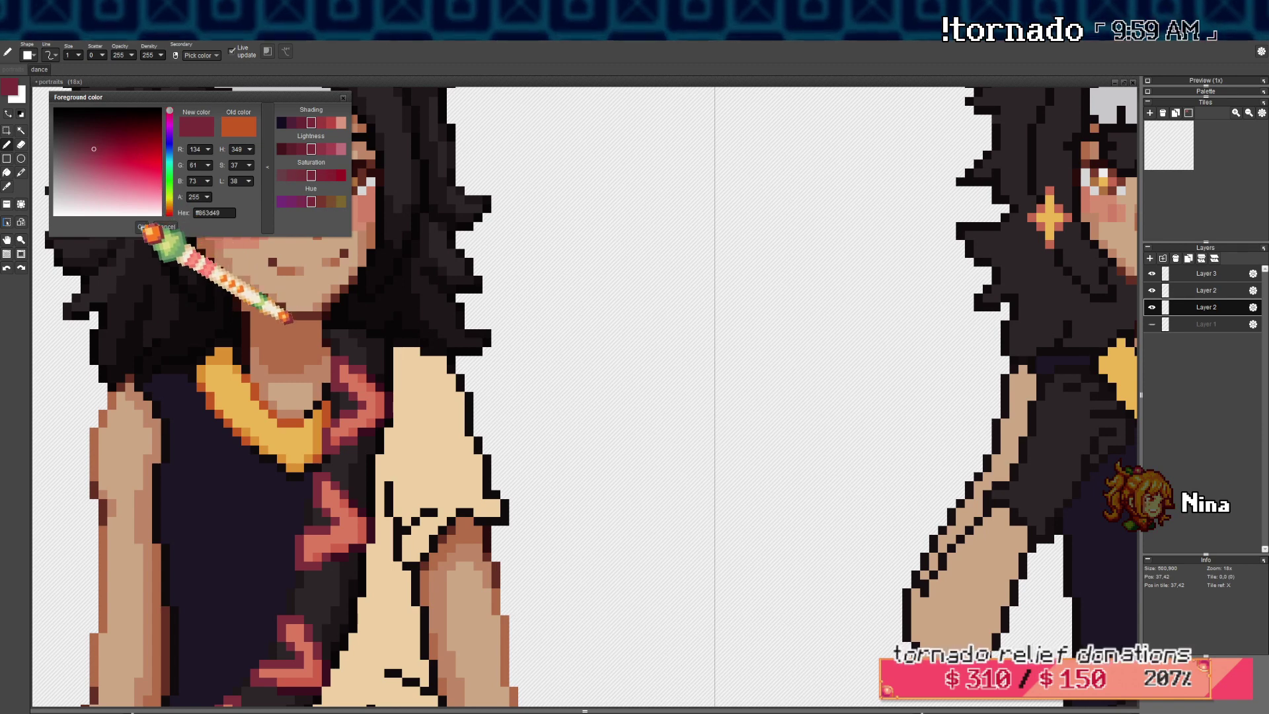
pyautogui.click(145, 228)
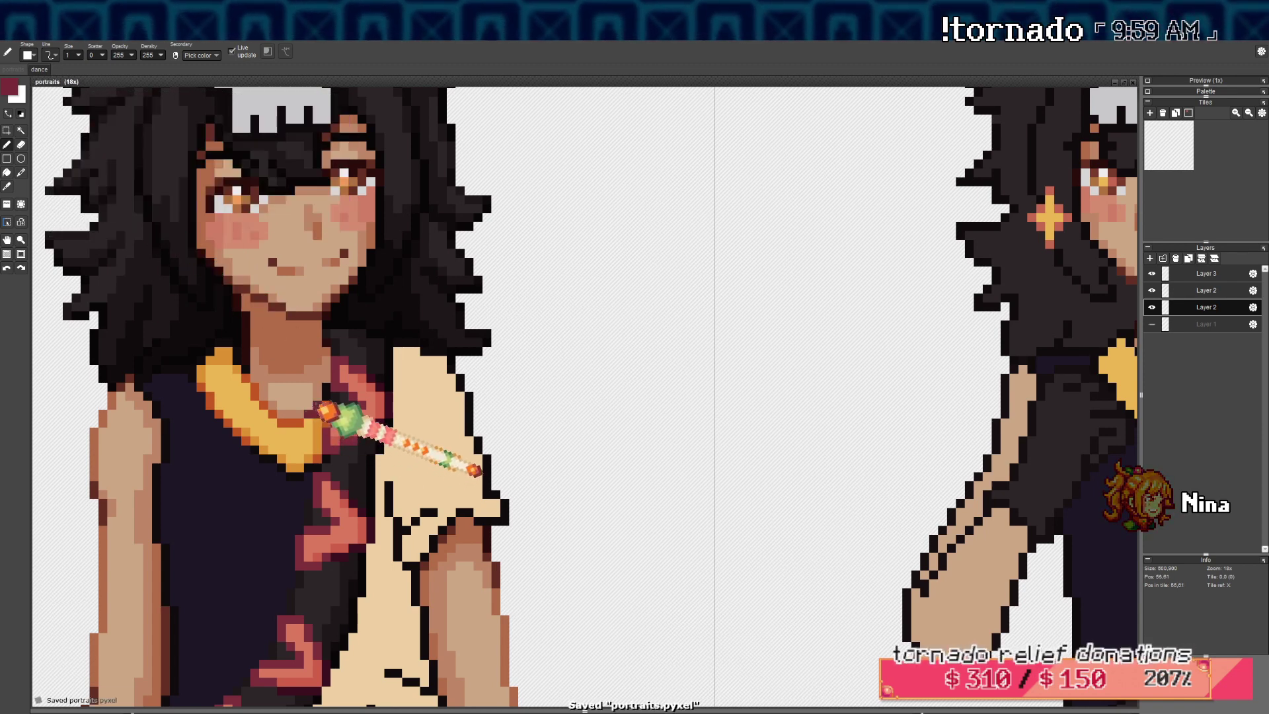
# Replace the remaining black outline around the gold collar's tip, neckline and upper end with the crimson, undoing misplaced strokes
pyautogui.hotkey('ctrl', 'z')
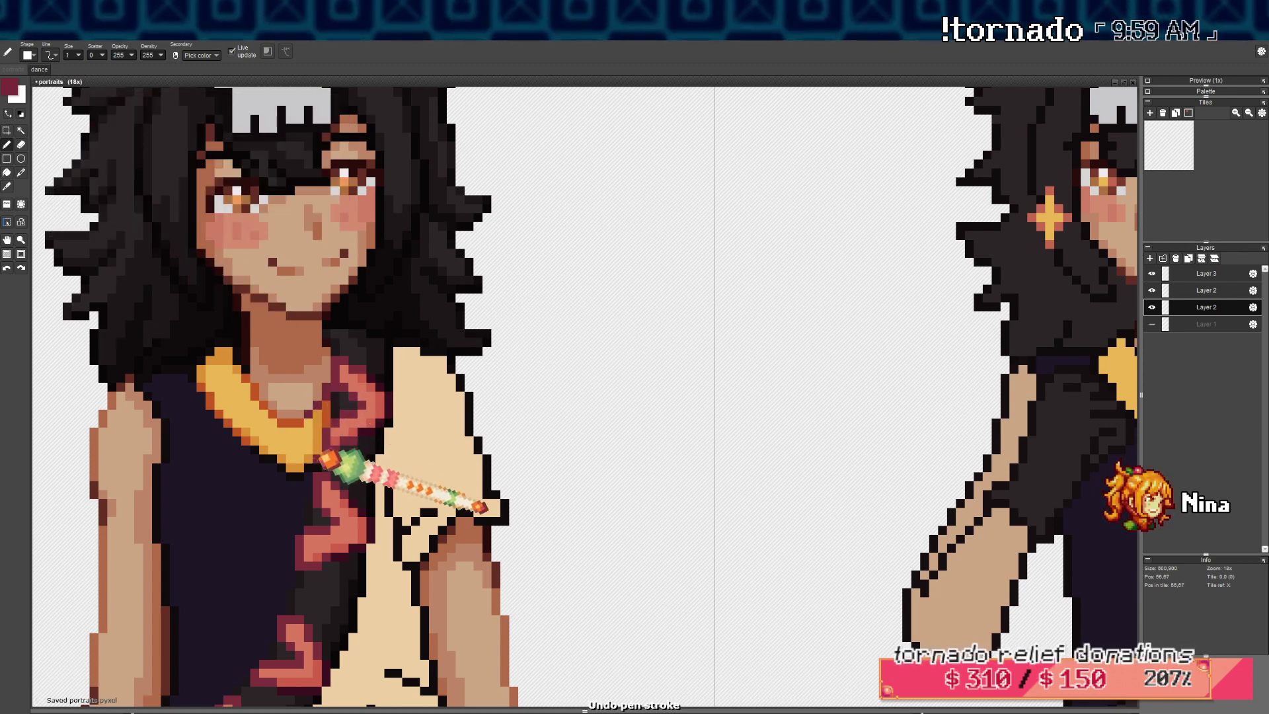
pyautogui.scroll(3, 328, 447)
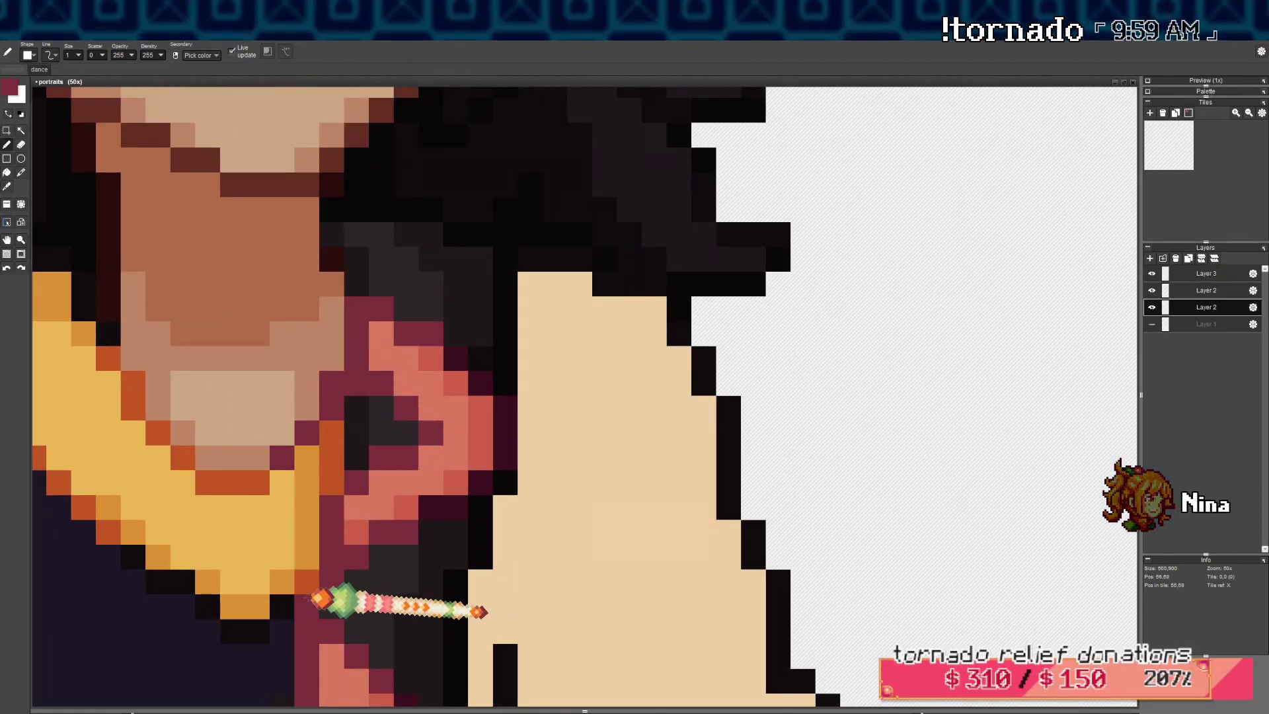
pyautogui.click(261, 630)
pyautogui.moveTo(247, 625); pyautogui.dragTo(164, 572)
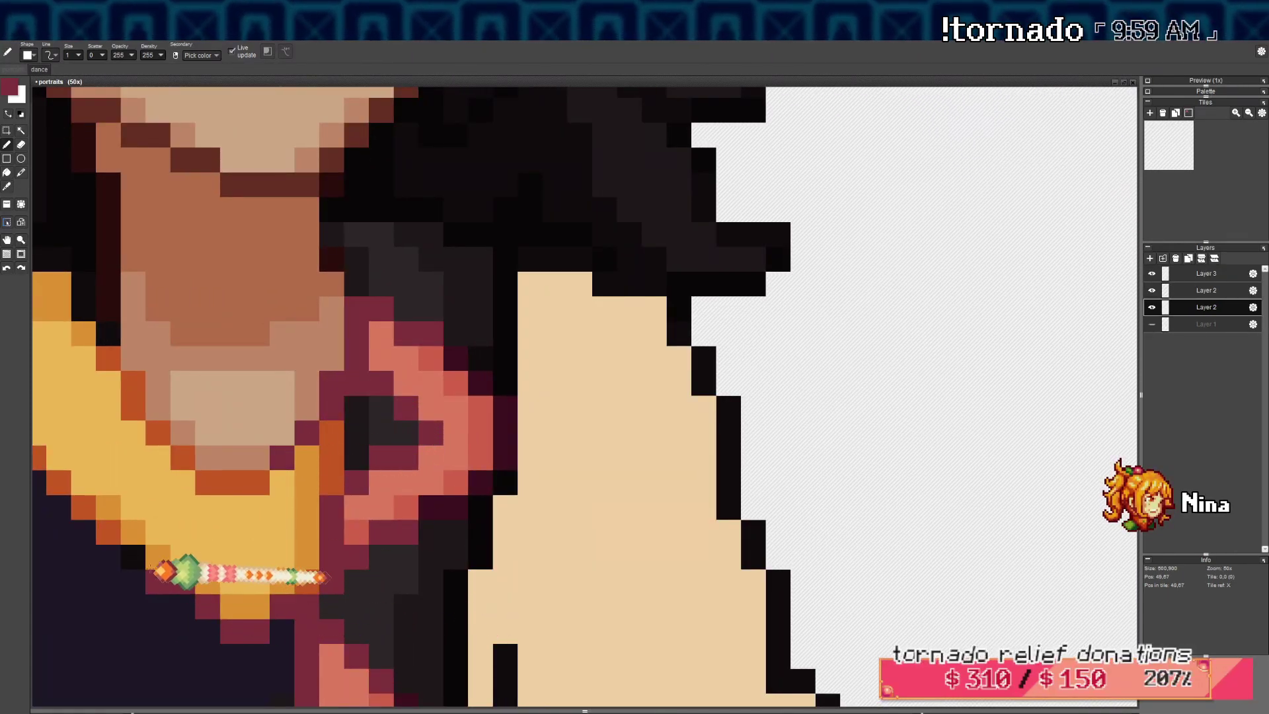
pyautogui.hotkey('ctrl', 'z')
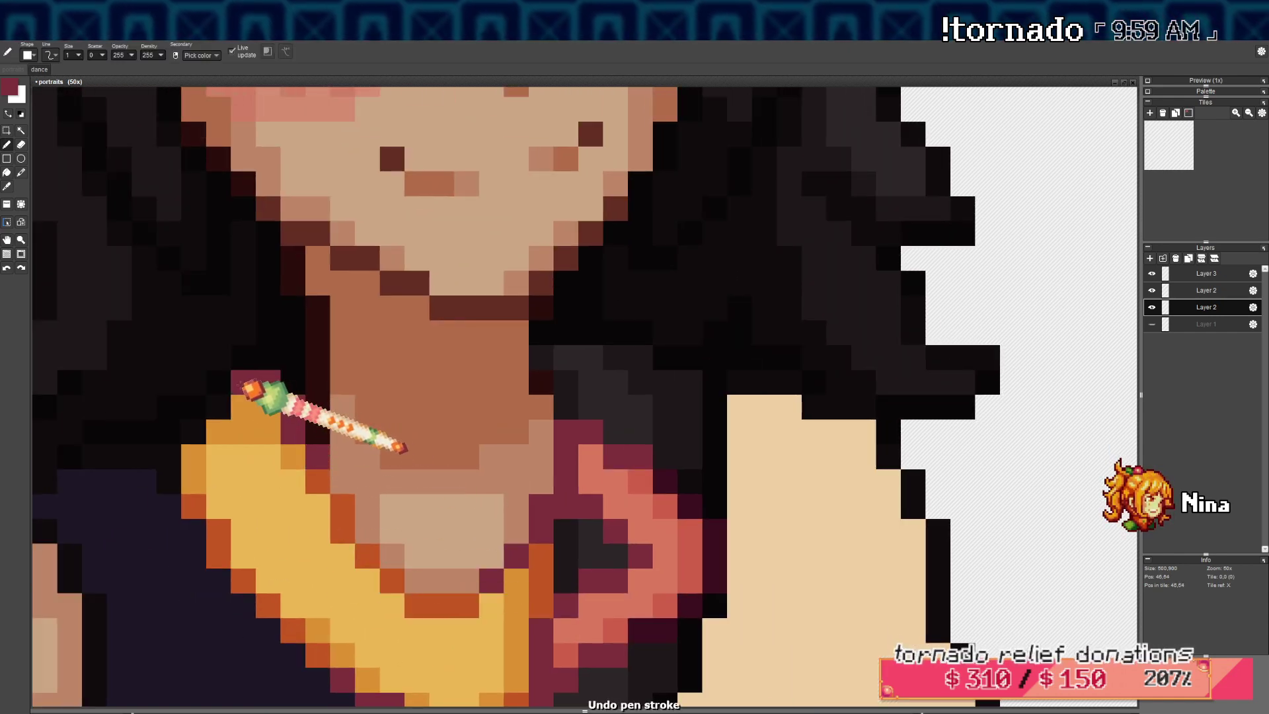
# Switch to a deep maroon and darken the outline at the gold collar's upper end beneath the hair
pyautogui.scroll(-3, 352, 434)
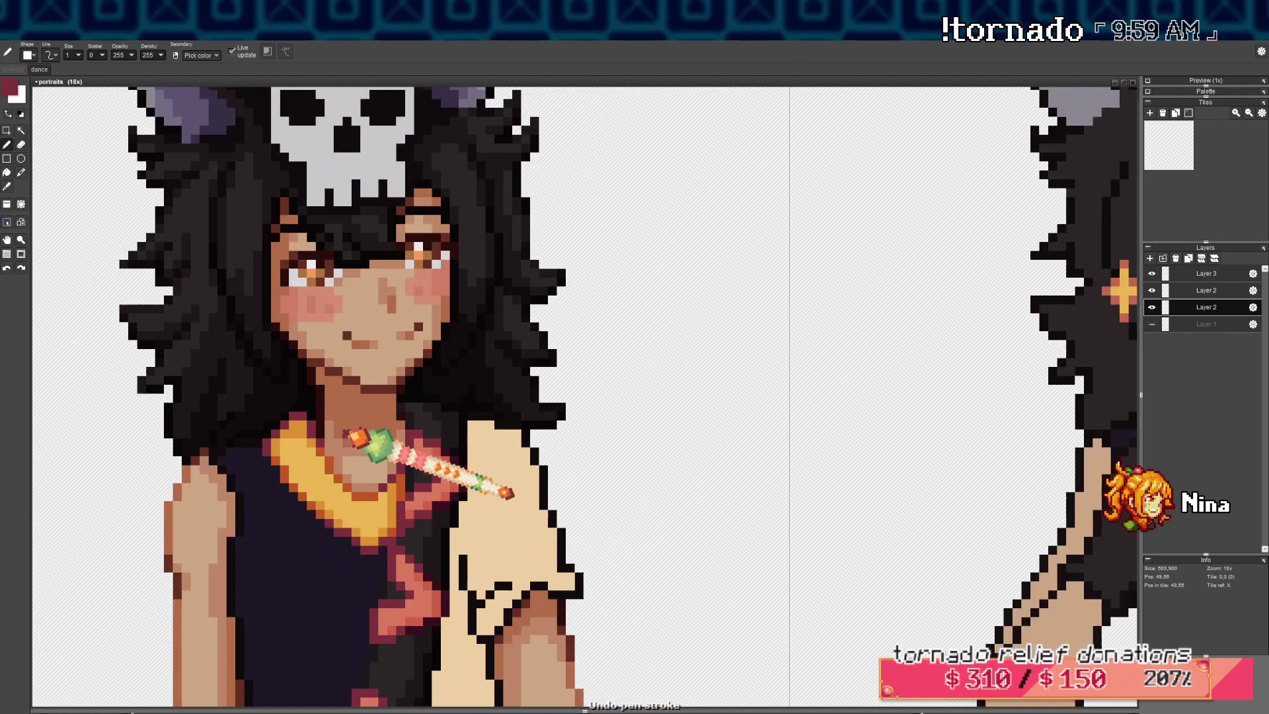
pyautogui.scroll(-5, 351, 435)
pyautogui.scroll(7, 389, 453)
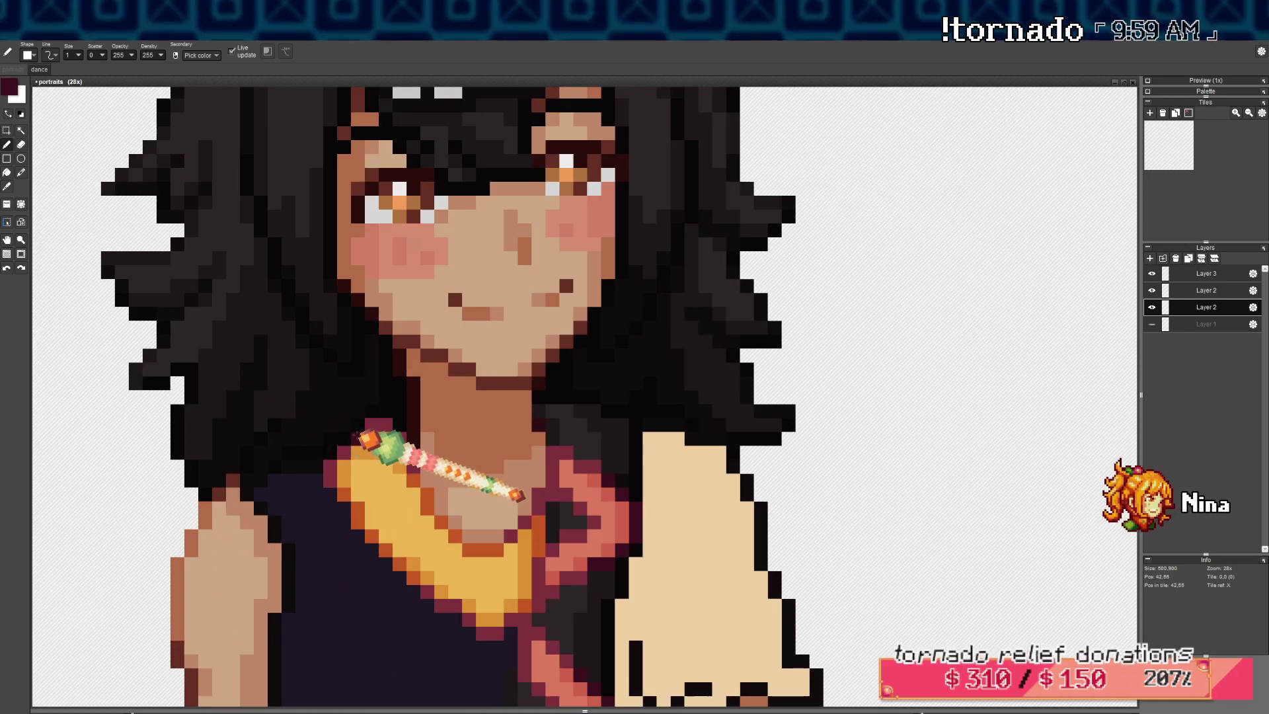
pyautogui.moveTo(371, 426); pyautogui.dragTo(384, 423)
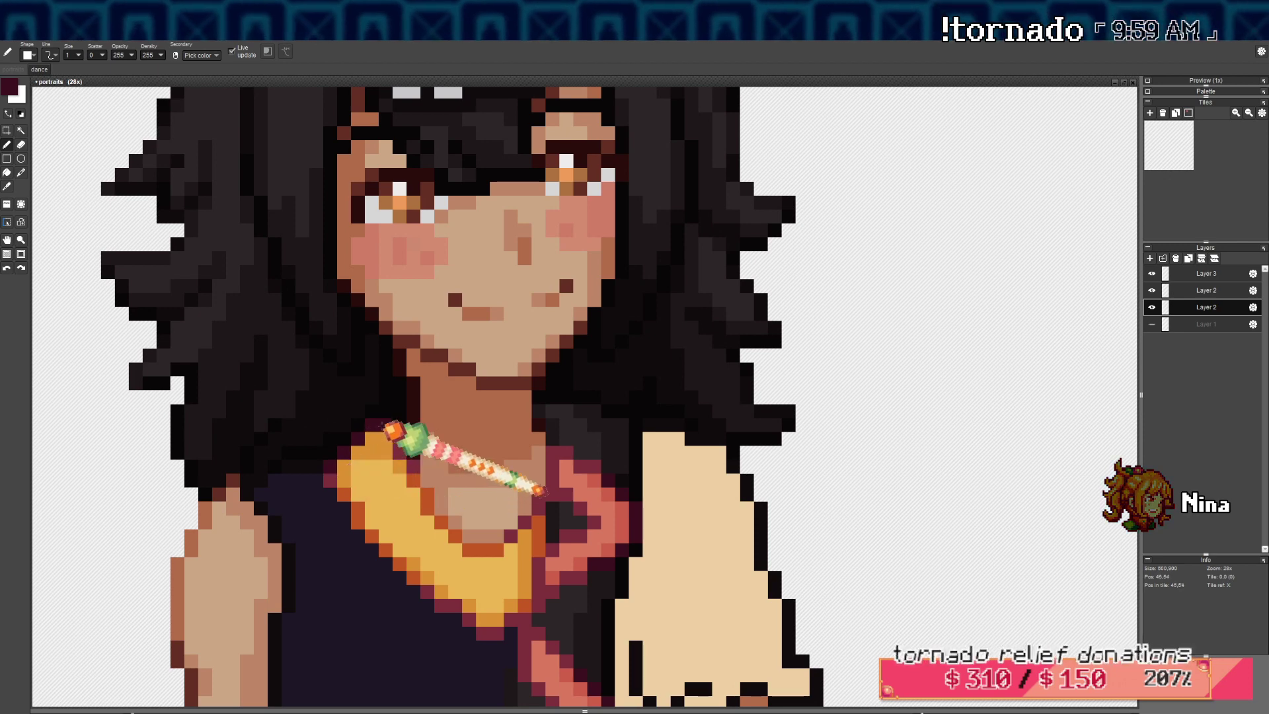
# Examine the outlined gold collar up close and compare the shaded first portrait with the neighbouring portraits
pyautogui.press('space')
pyautogui.moveTo(575, 449); pyautogui.dragTo(507, 501)
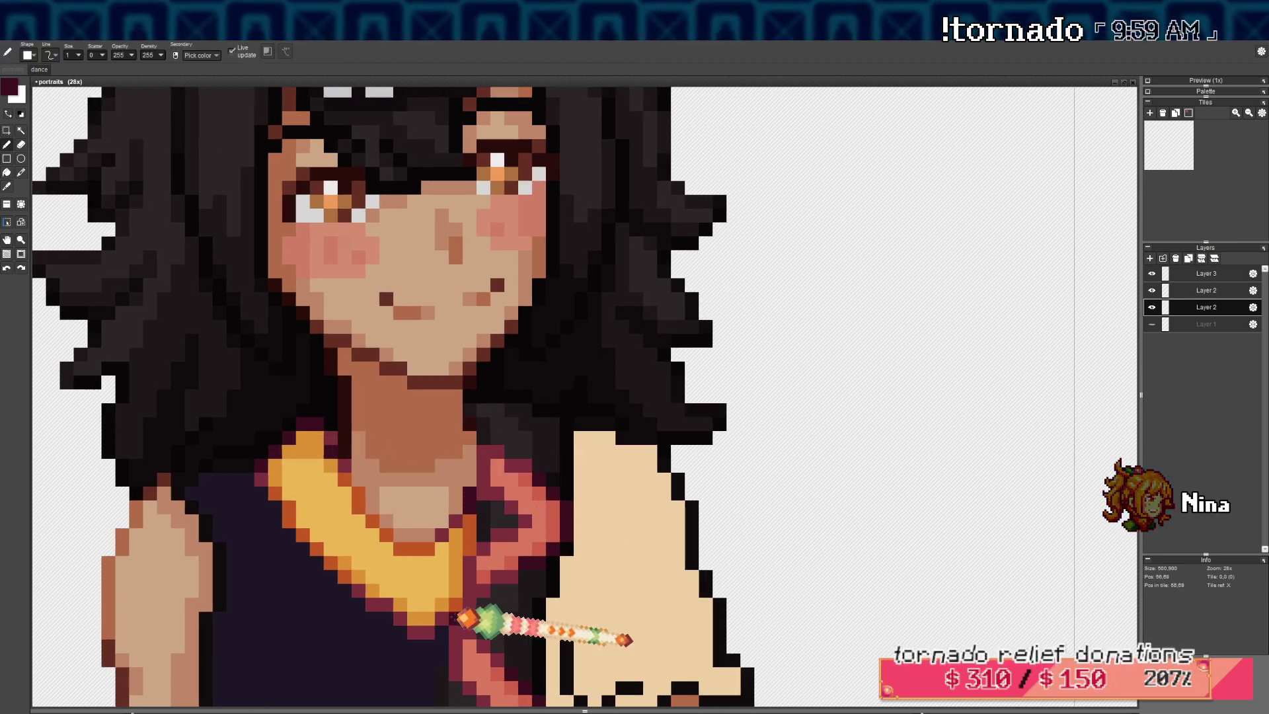
pyautogui.scroll(-6, 547, 545)
pyautogui.press('space')
pyautogui.moveTo(552, 542); pyautogui.dragTo(507, 515)
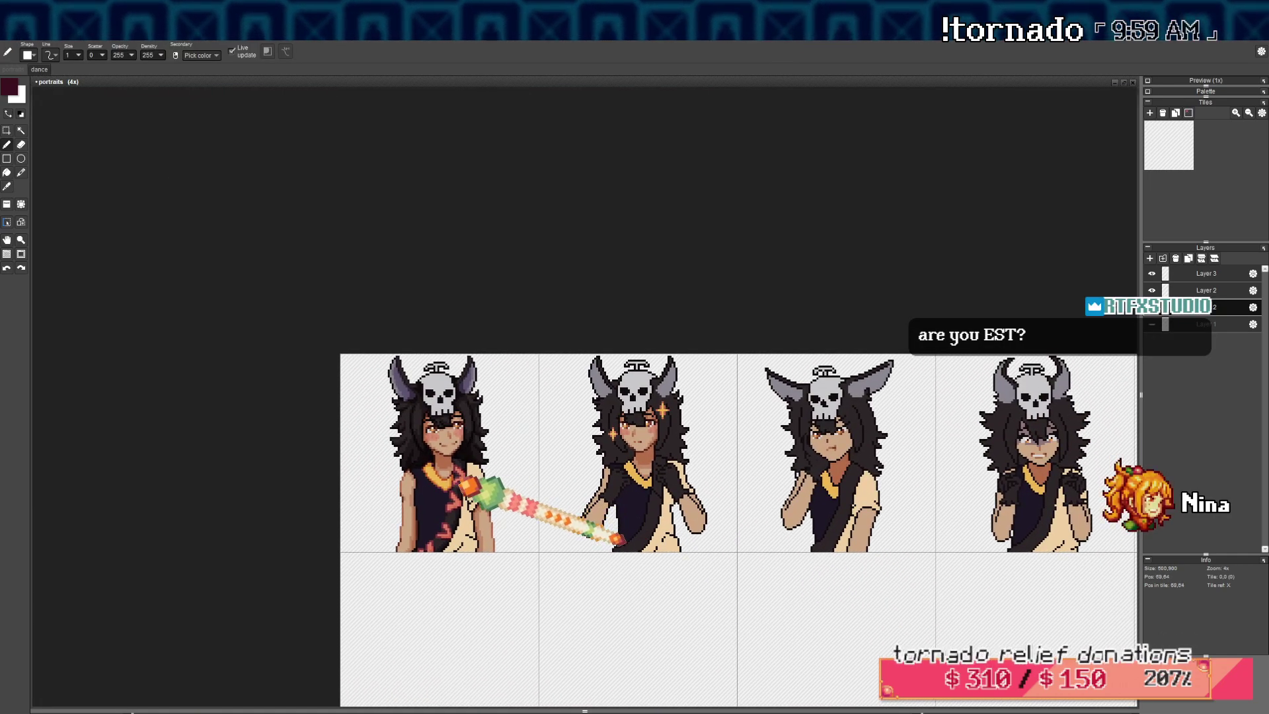
pyautogui.scroll(2, 516, 570)
pyautogui.scroll(5, 471, 486)
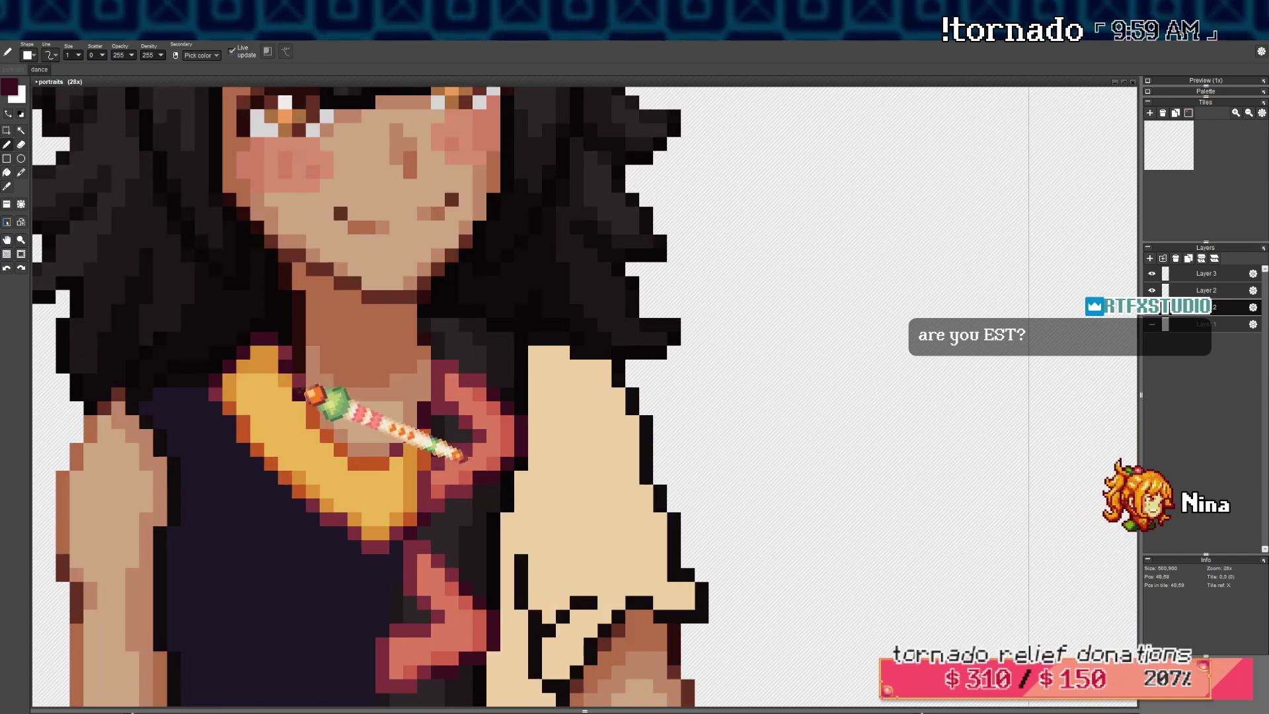
pyautogui.scroll(-5, 494, 436)
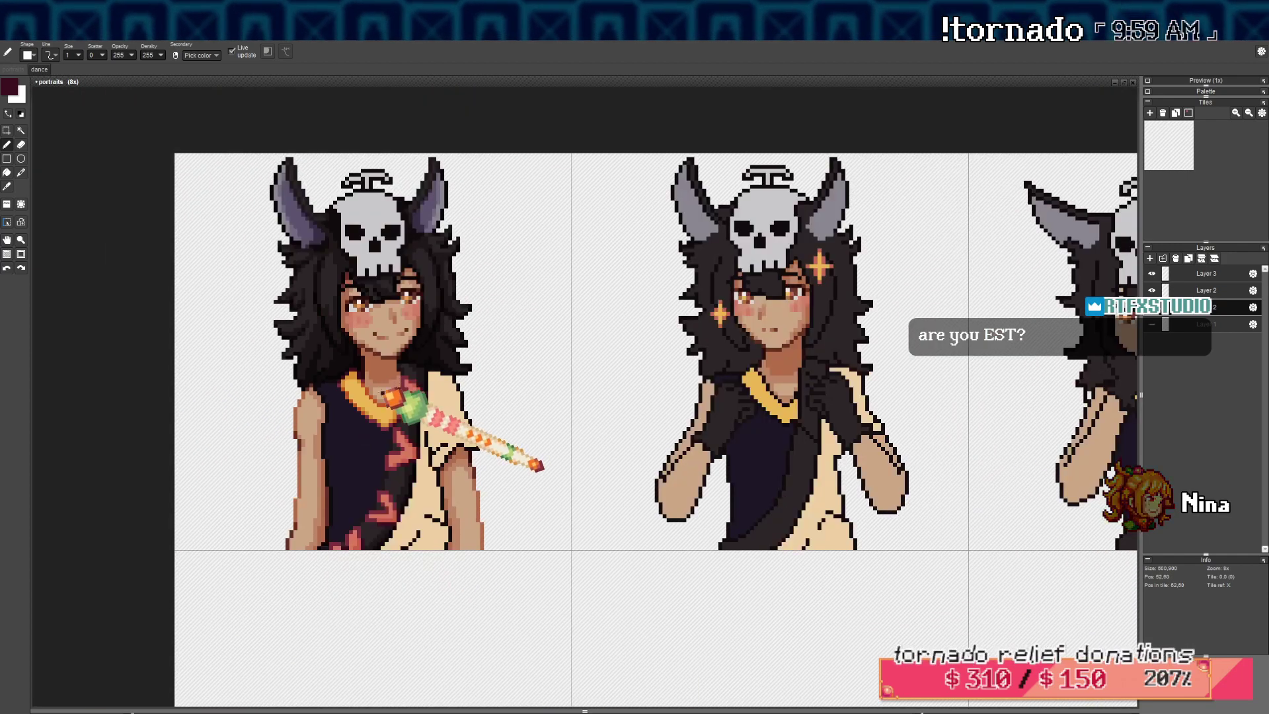
pyautogui.scroll(3, 441, 402)
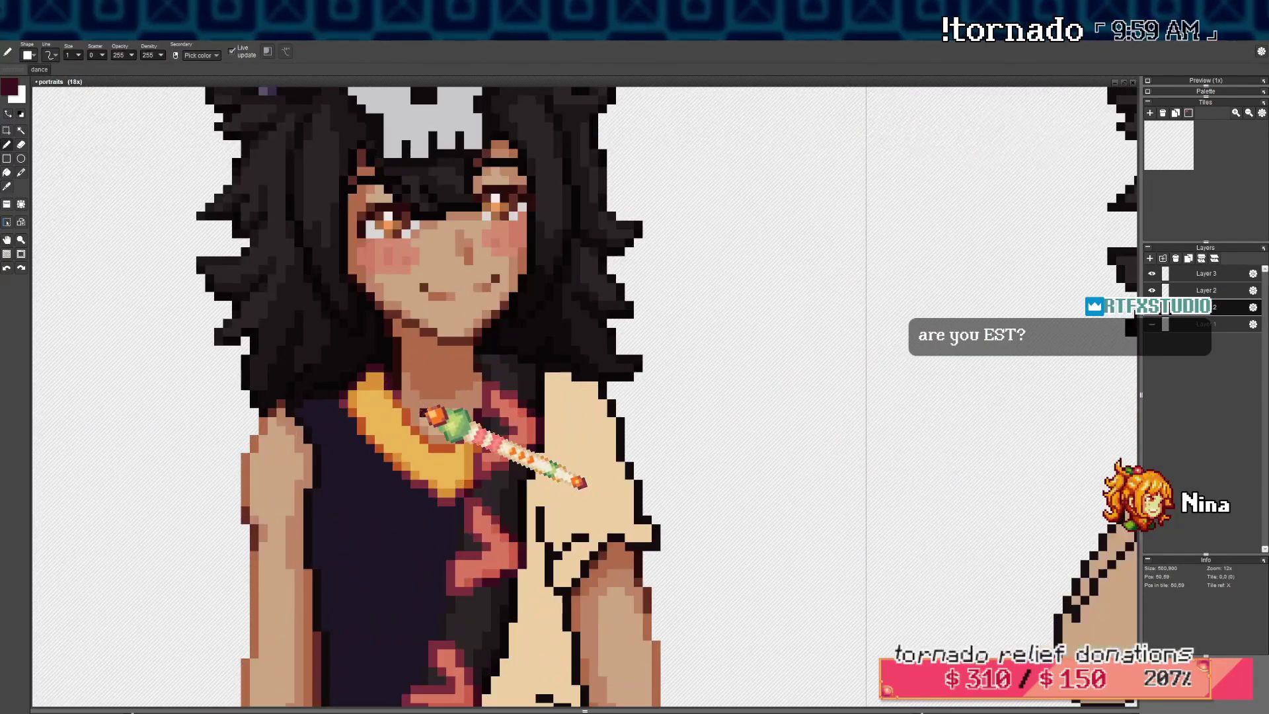
pyautogui.scroll(-2, 456, 409)
pyautogui.scroll(-3, 411, 405)
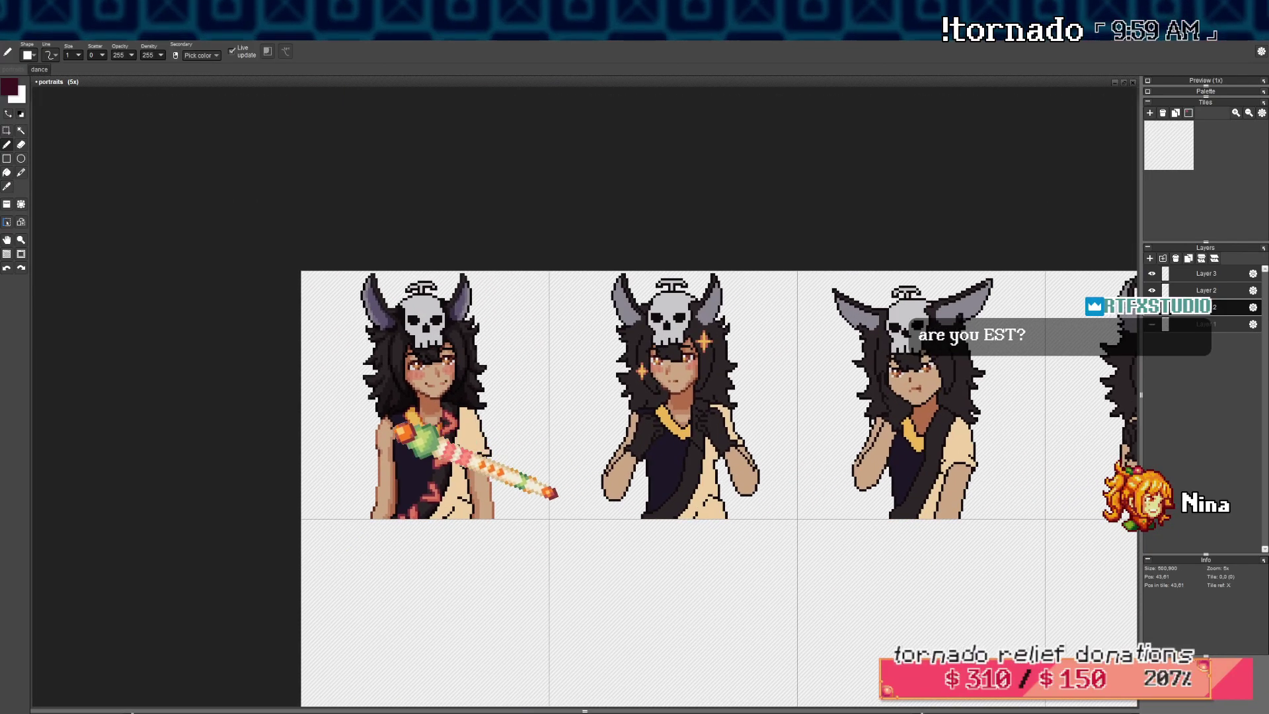
pyautogui.scroll(3, 430, 434)
pyautogui.scroll(1, 449, 451)
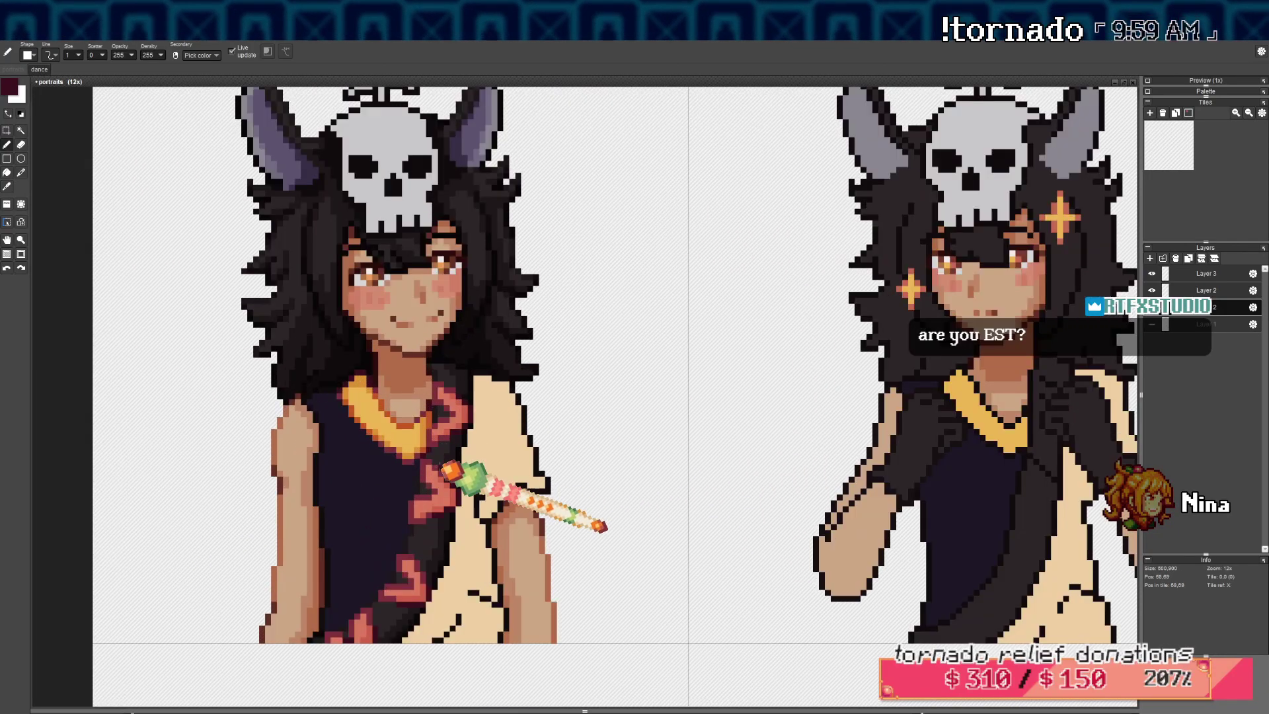
pyautogui.moveTo(452, 455); pyautogui.dragTo(454, 467)
pyautogui.scroll(-1, 454, 467)
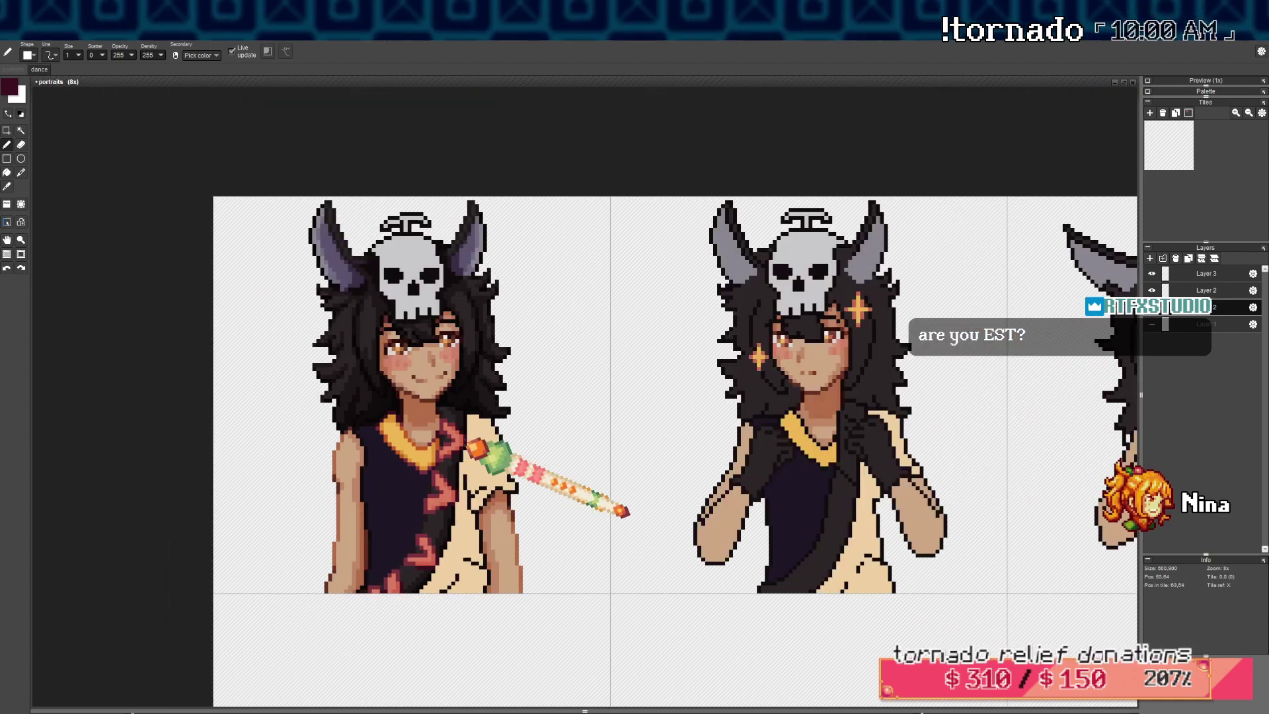
pyautogui.moveTo(427, 270); pyautogui.dragTo(444, 300)
pyautogui.moveTo(462, 351); pyautogui.dragTo(471, 372)
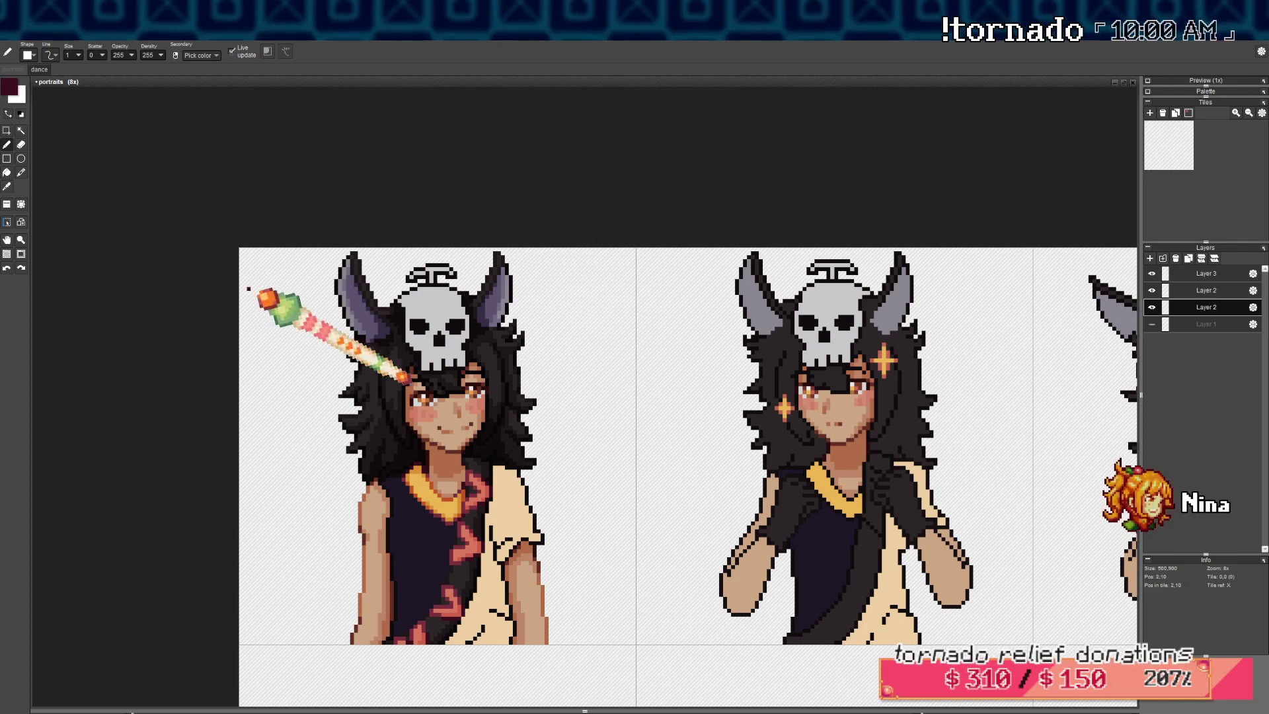
pyautogui.scroll(-1, 440, 284)
pyautogui.scroll(1, 440, 499)
pyautogui.moveTo(440, 499); pyautogui.dragTo(451, 443)
pyautogui.scroll(-1, 413, 461)
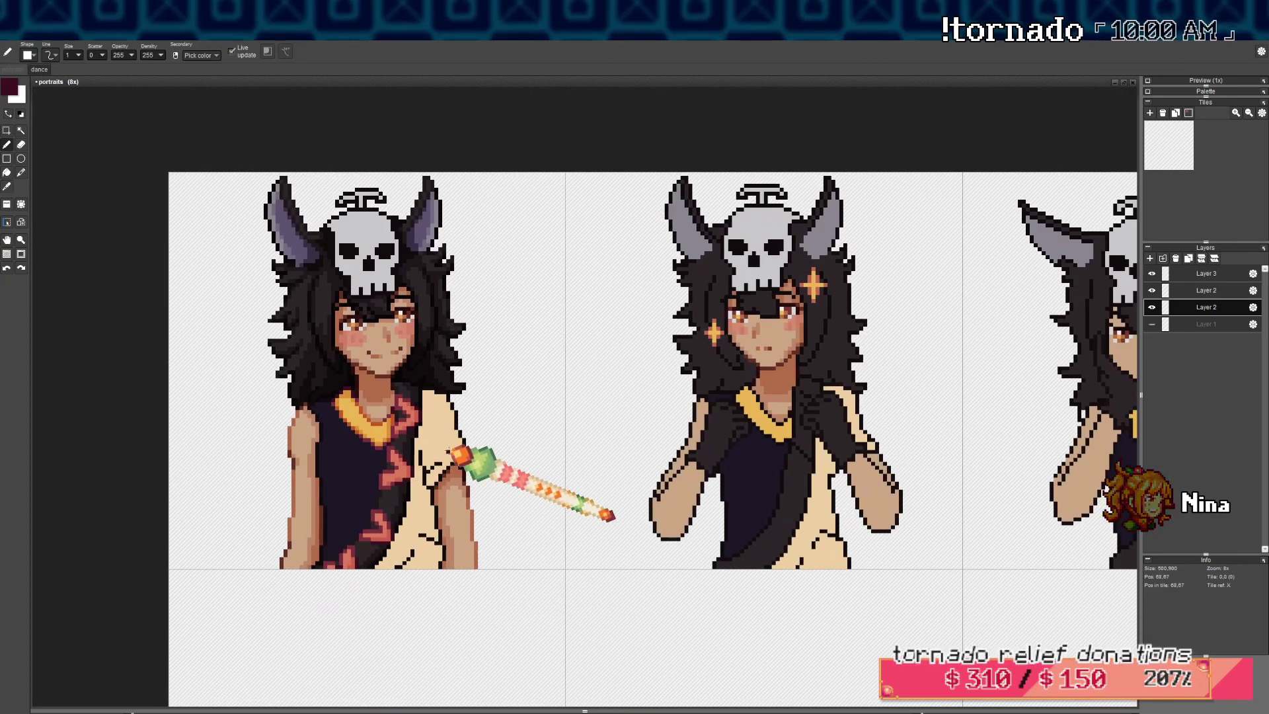
# Sample the cream of the shirt and mix a darker tan from it, hex e1b97c
pyautogui.scroll(2, 449, 445)
pyautogui.rightClick(444, 433)
pyautogui.click(25, 100)
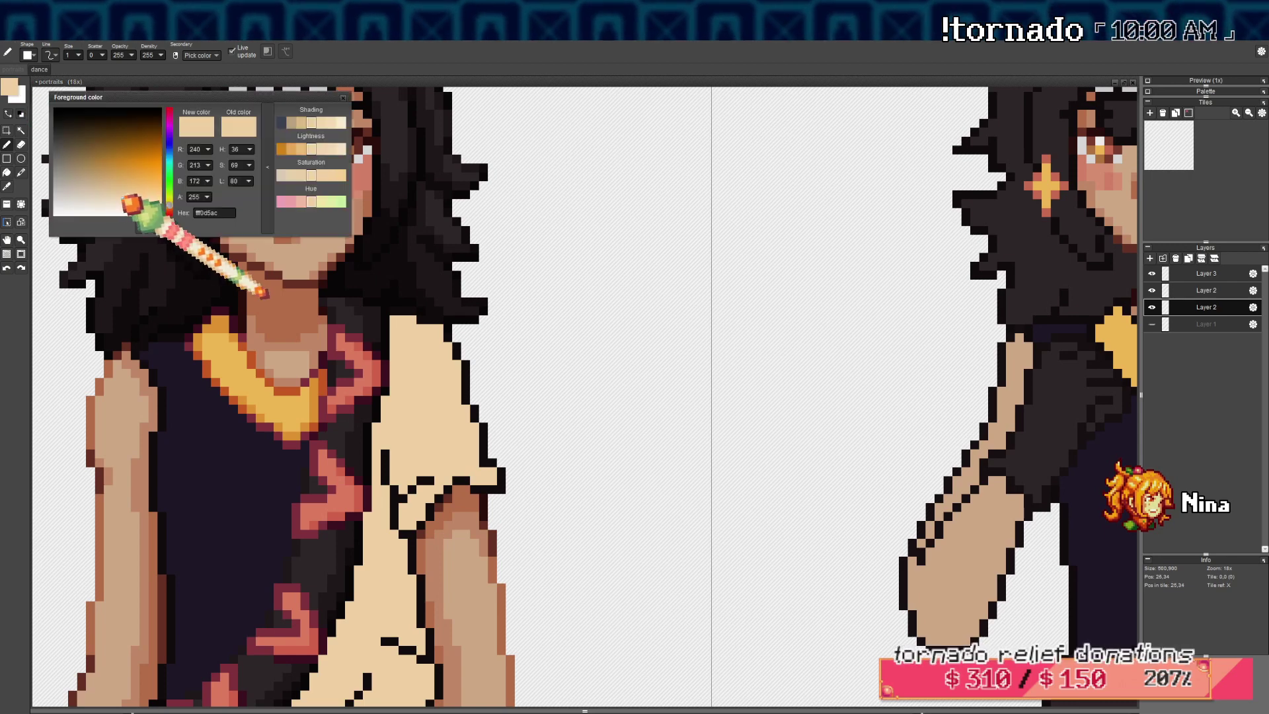
pyautogui.click(125, 194)
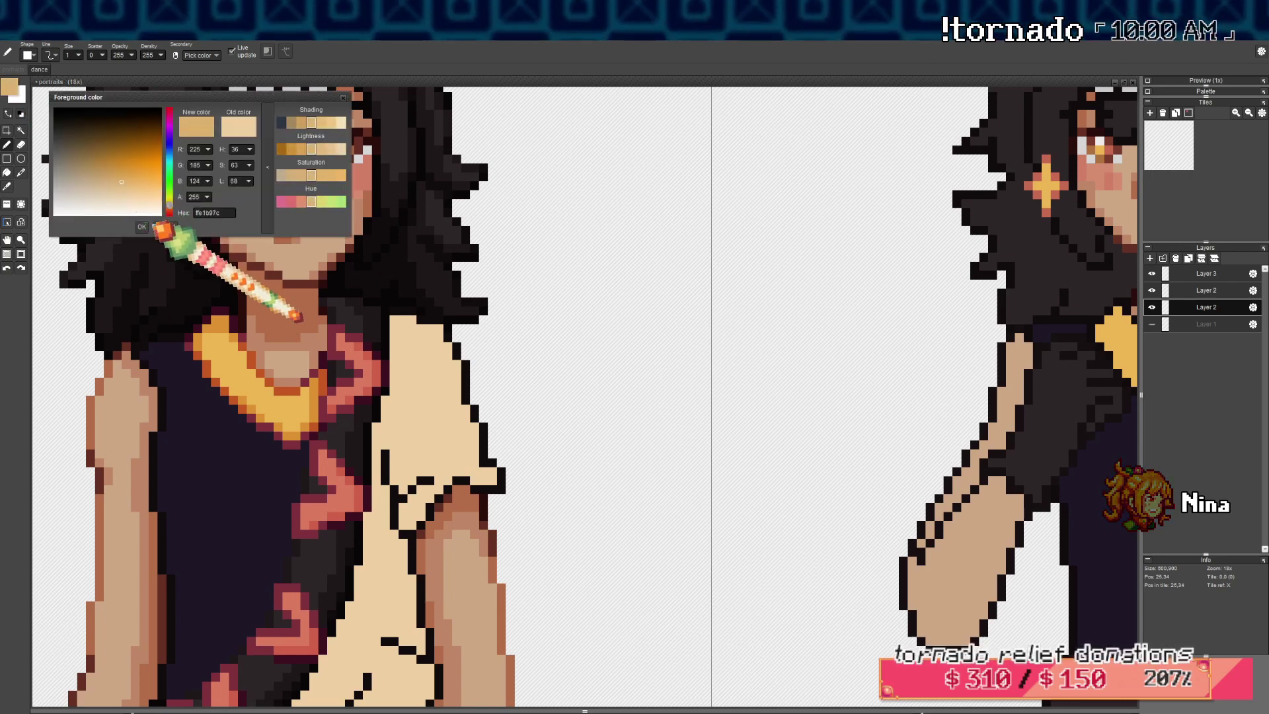
pyautogui.click(143, 227)
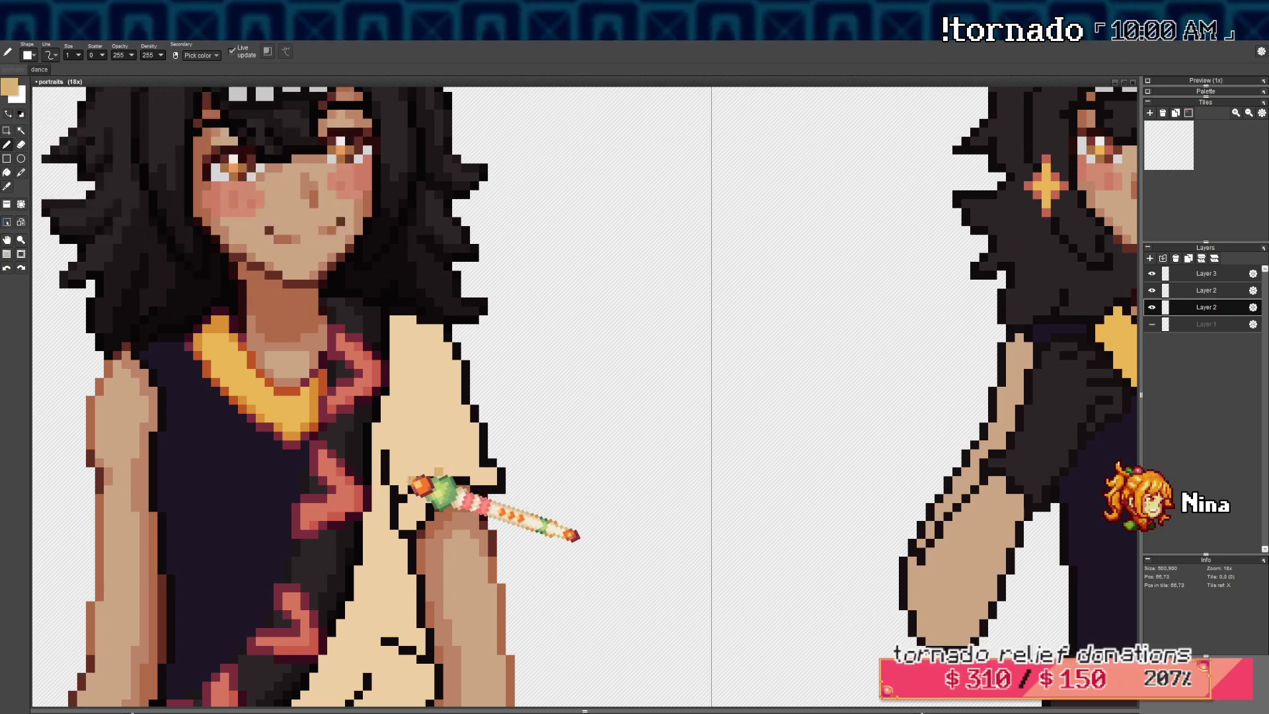
# Shade the cream shirt with the tan along the sleeve's inner fold and down the side beneath it, undoing a misplaced stroke near the hem
pyautogui.moveTo(395, 477); pyautogui.dragTo(386, 427)
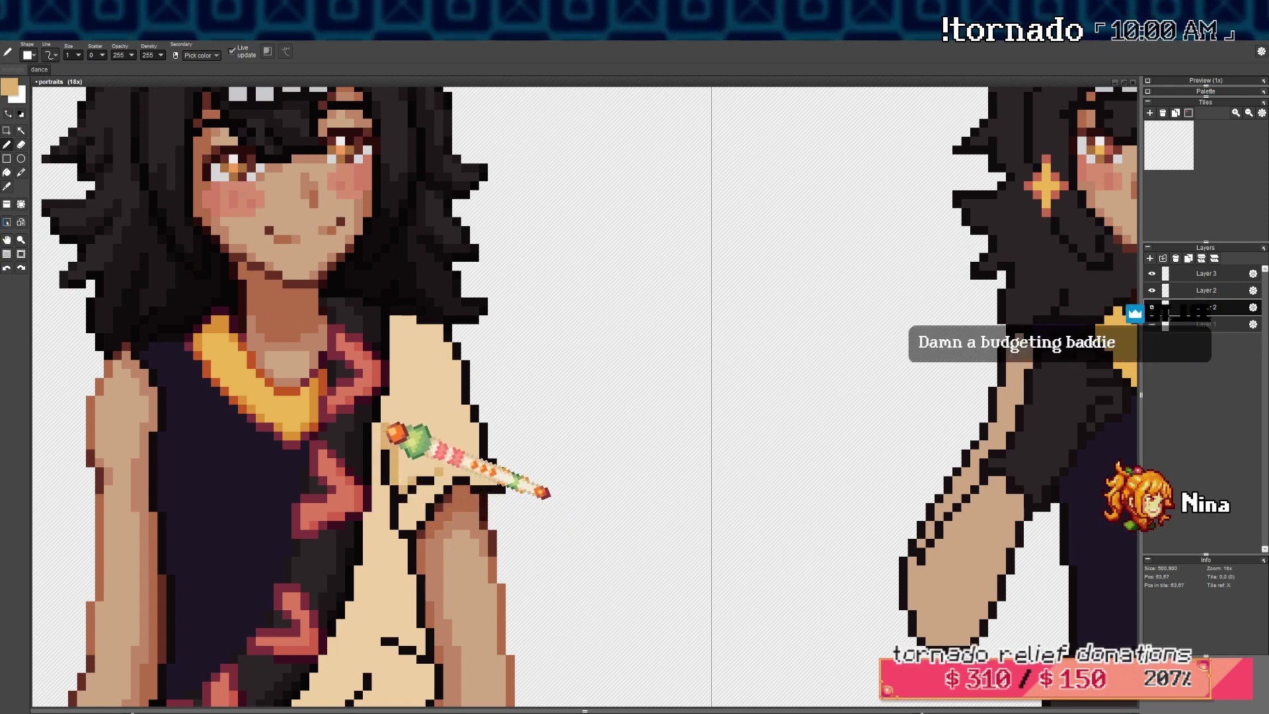
pyautogui.moveTo(394, 489); pyautogui.dragTo(388, 501)
pyautogui.scroll(-3, 389, 500)
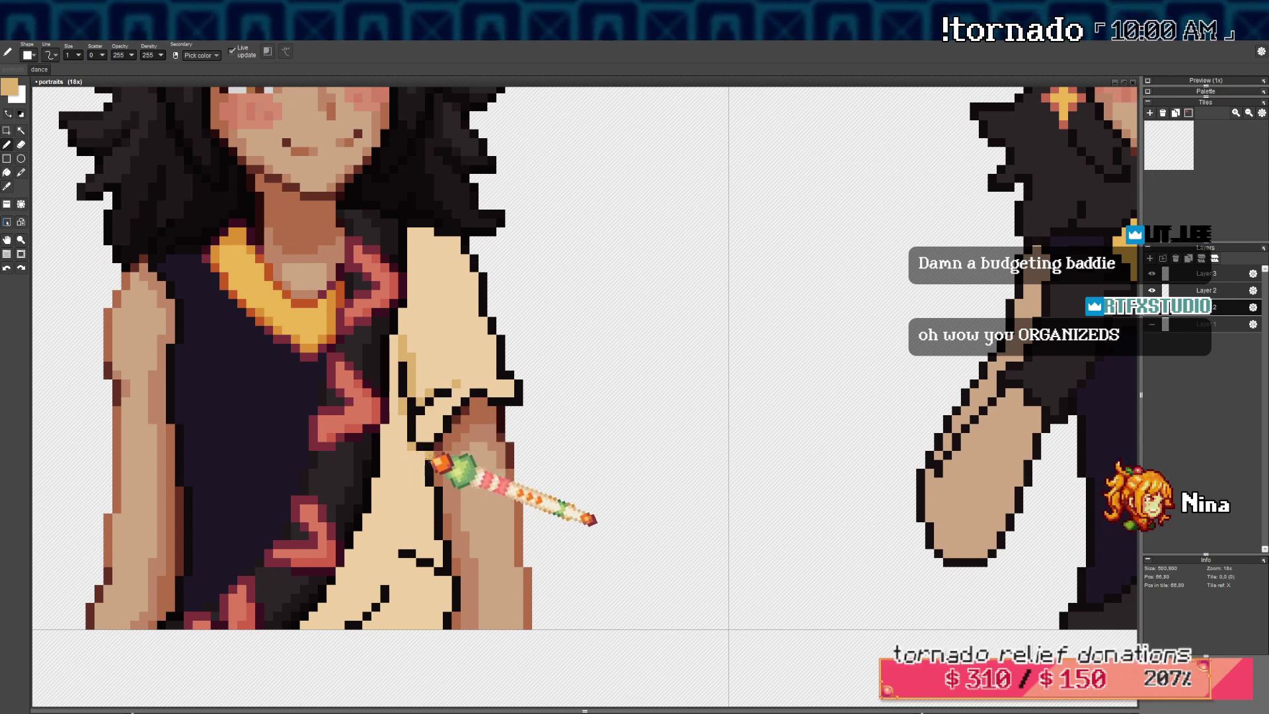
pyautogui.moveTo(425, 461); pyautogui.dragTo(419, 514)
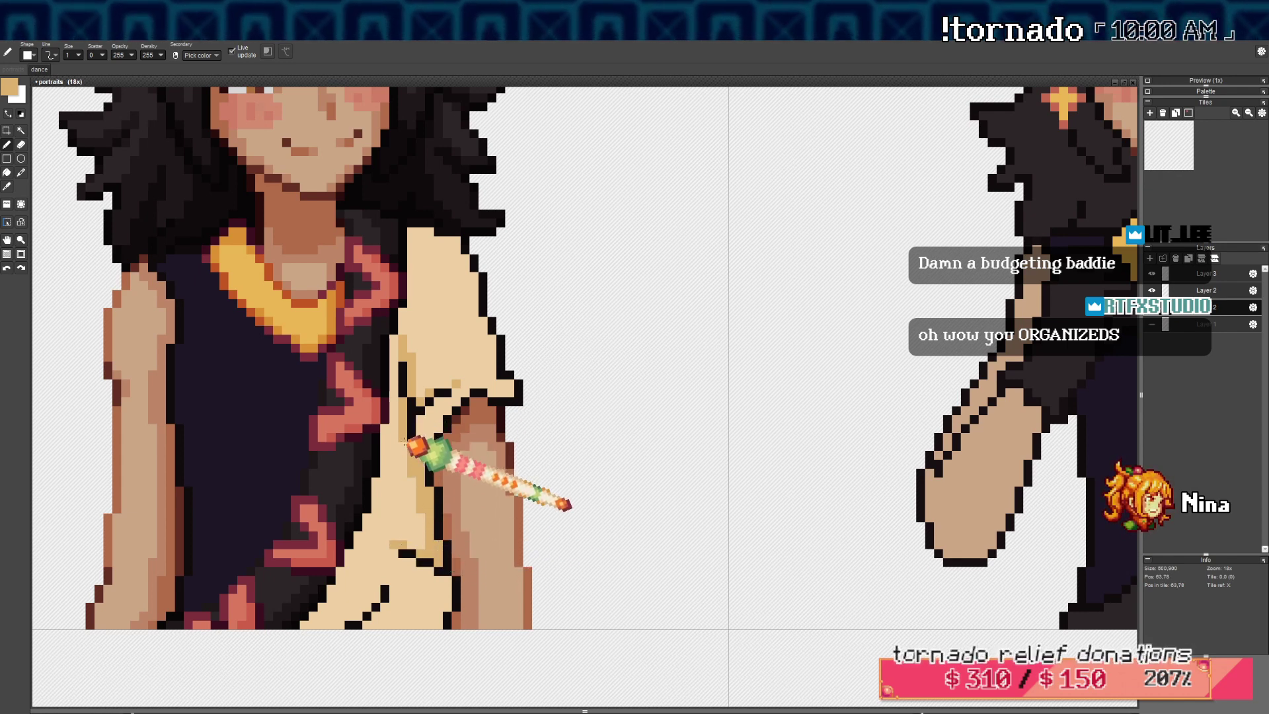
pyautogui.moveTo(429, 569); pyautogui.dragTo(451, 513)
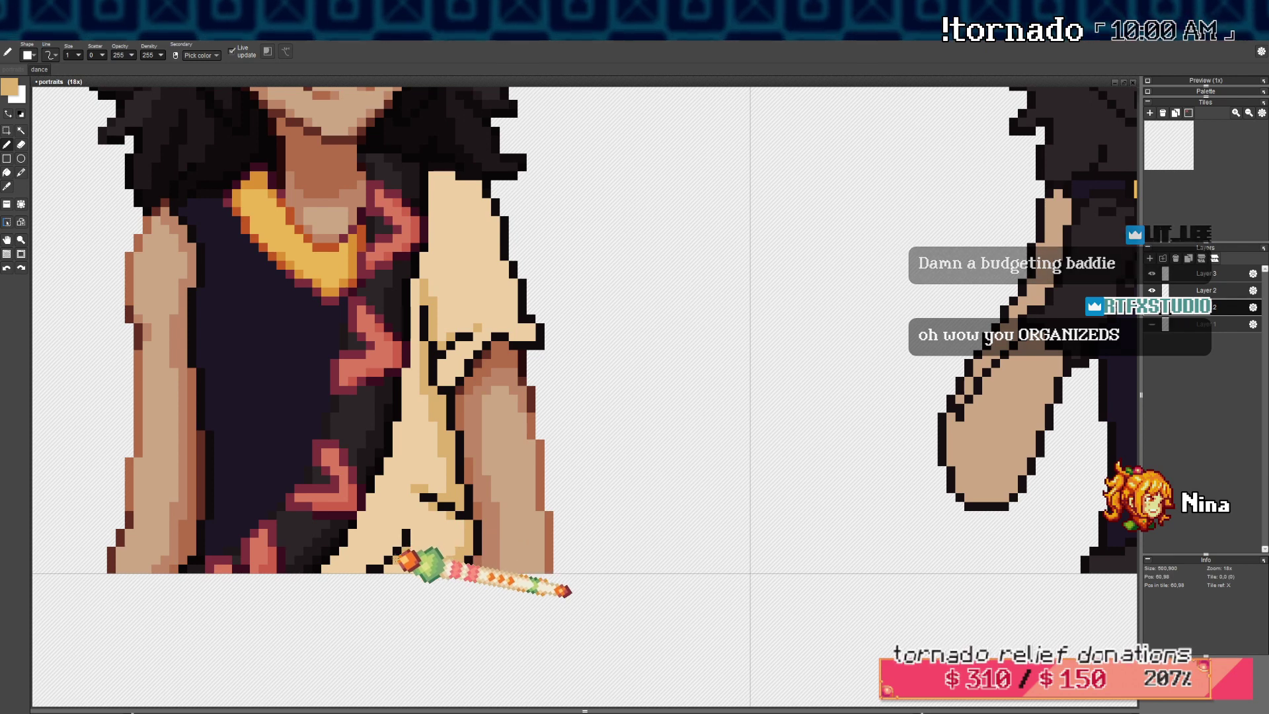
pyautogui.rightClick(382, 560)
pyautogui.moveTo(396, 549); pyautogui.dragTo(390, 551)
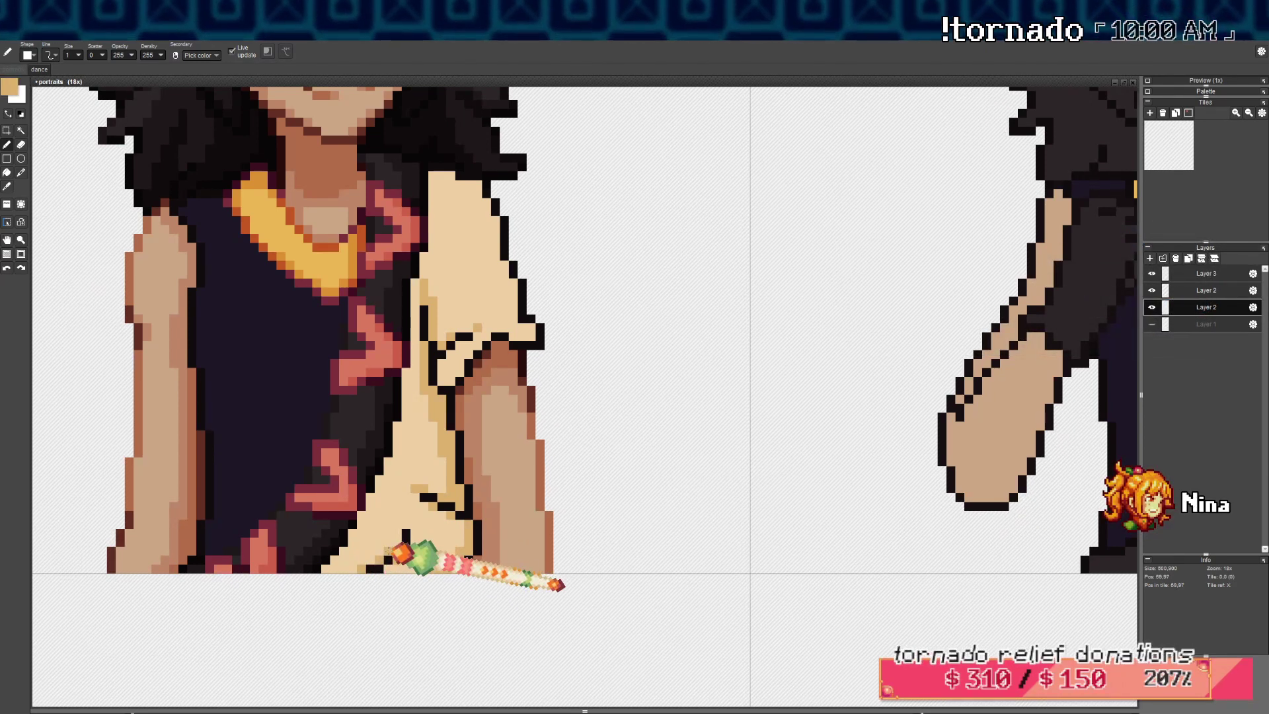
pyautogui.hotkey('ctrl', 'z')
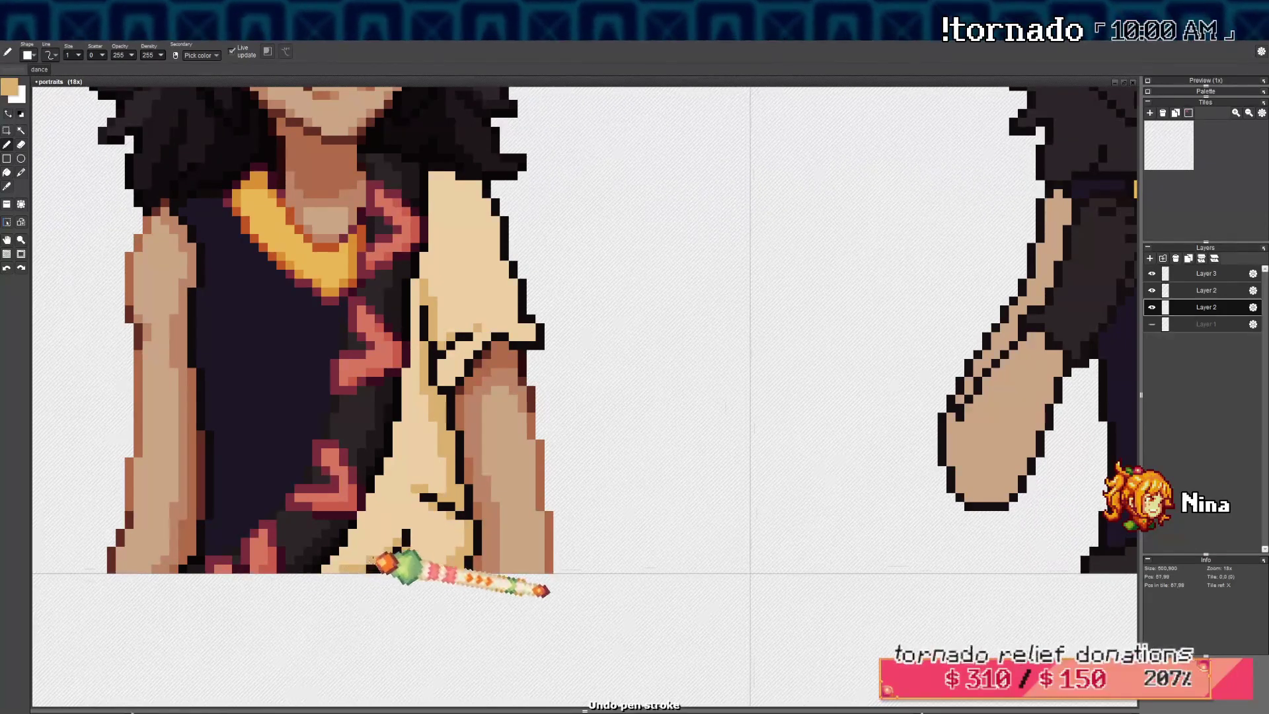
# Shade the sleeve's outer edge and the area above its rolled cuff with the tan
pyautogui.scroll(5, 413, 495)
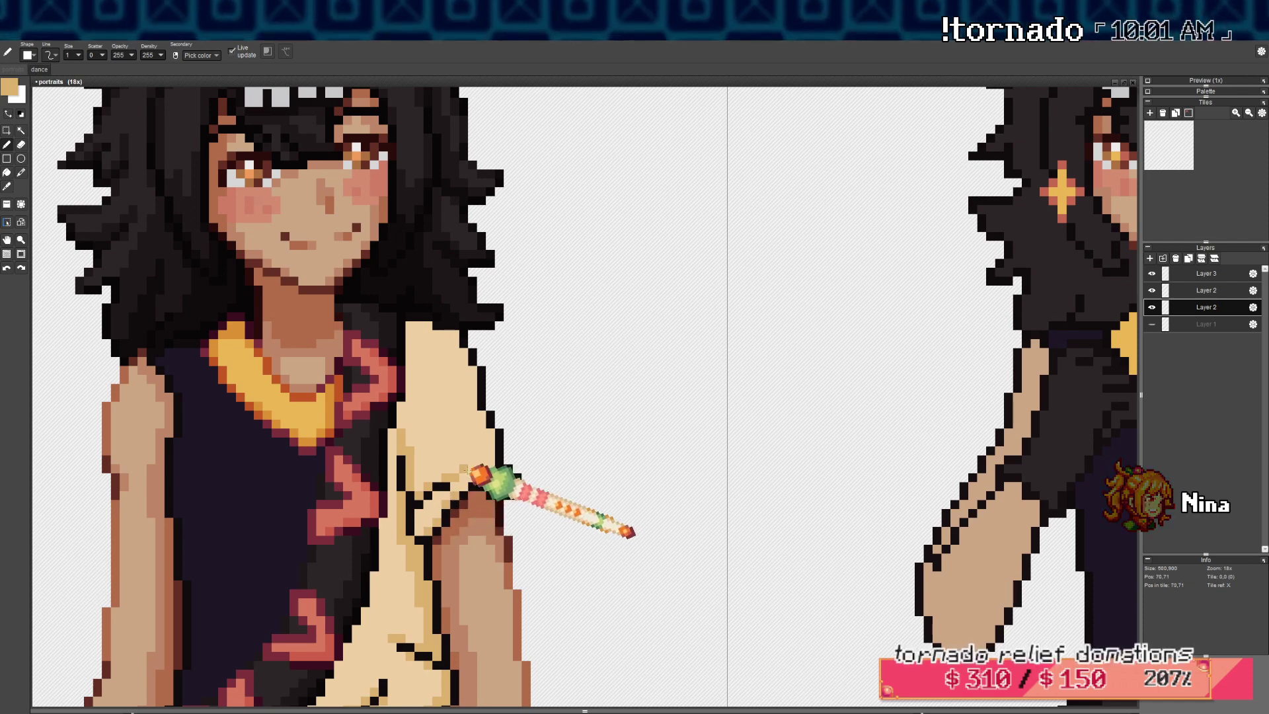
pyautogui.moveTo(485, 469)
pyautogui.mouseDown()
pyautogui.moveTo(493, 453)
pyautogui.moveTo(475, 458)
pyautogui.moveTo(487, 444)
pyautogui.mouseUp()
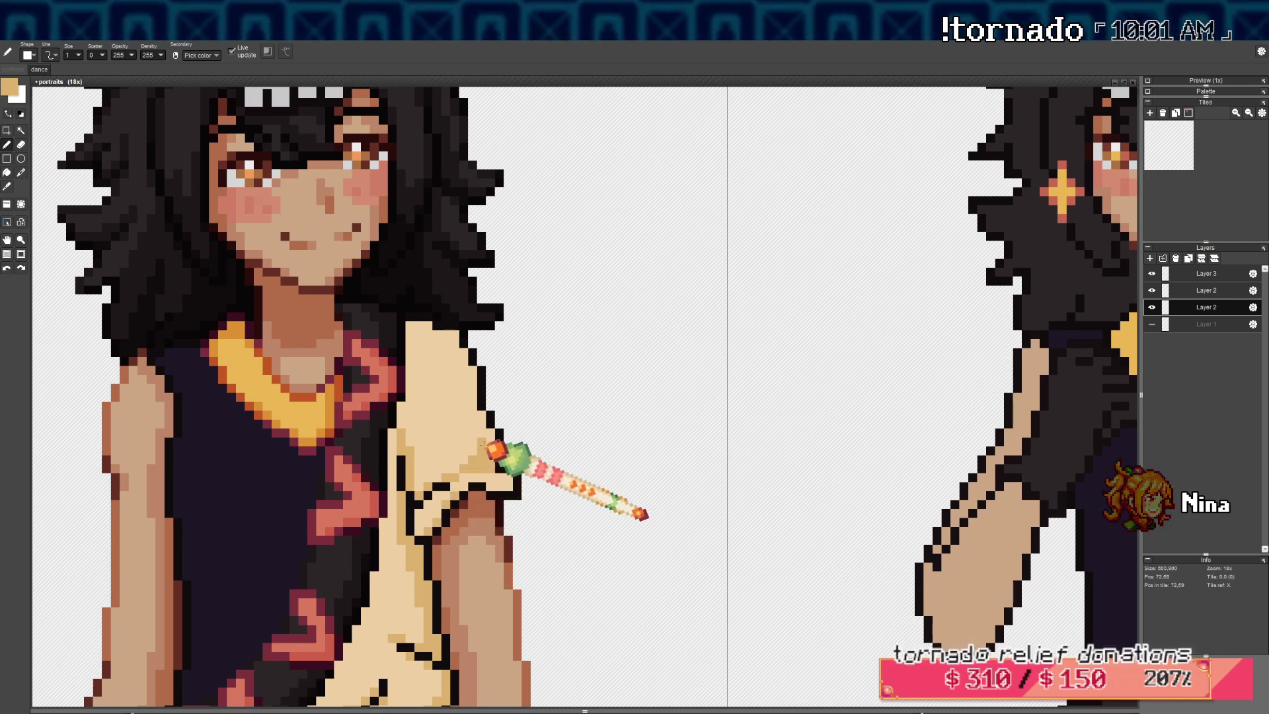
pyautogui.rightClick(486, 477)
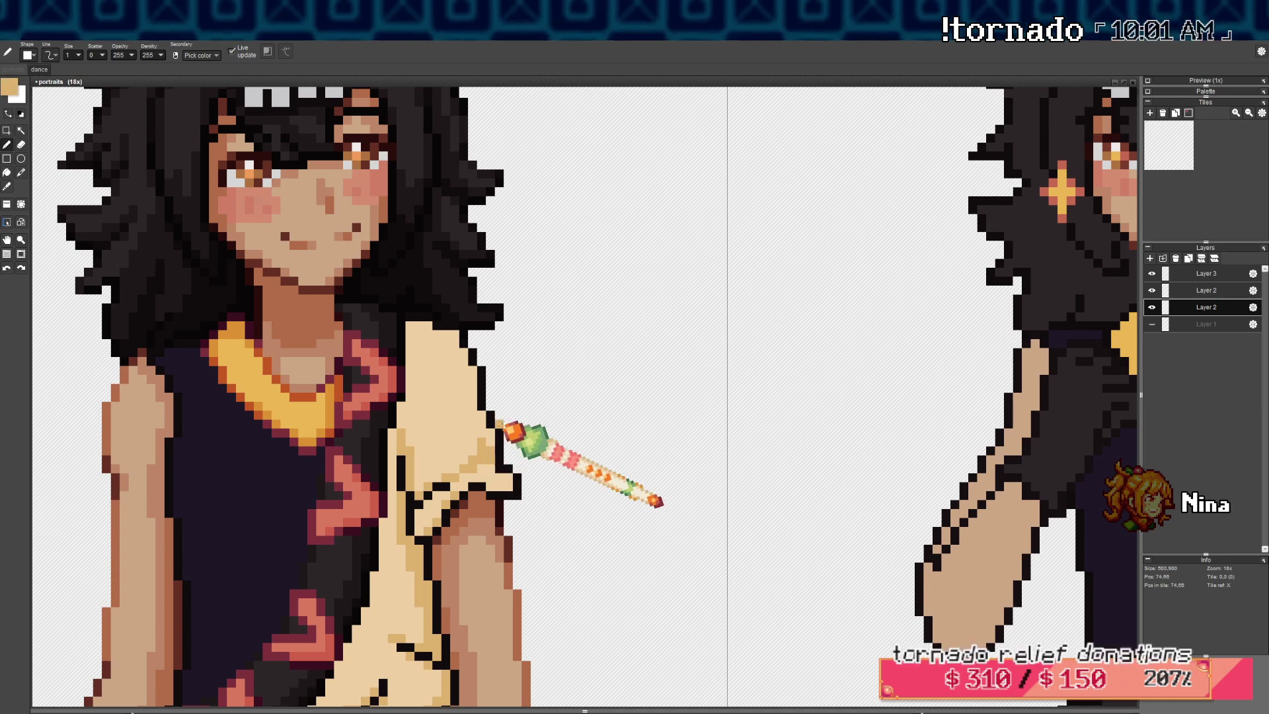
pyautogui.rightClick(482, 441)
pyautogui.moveTo(489, 433); pyautogui.dragTo(491, 446)
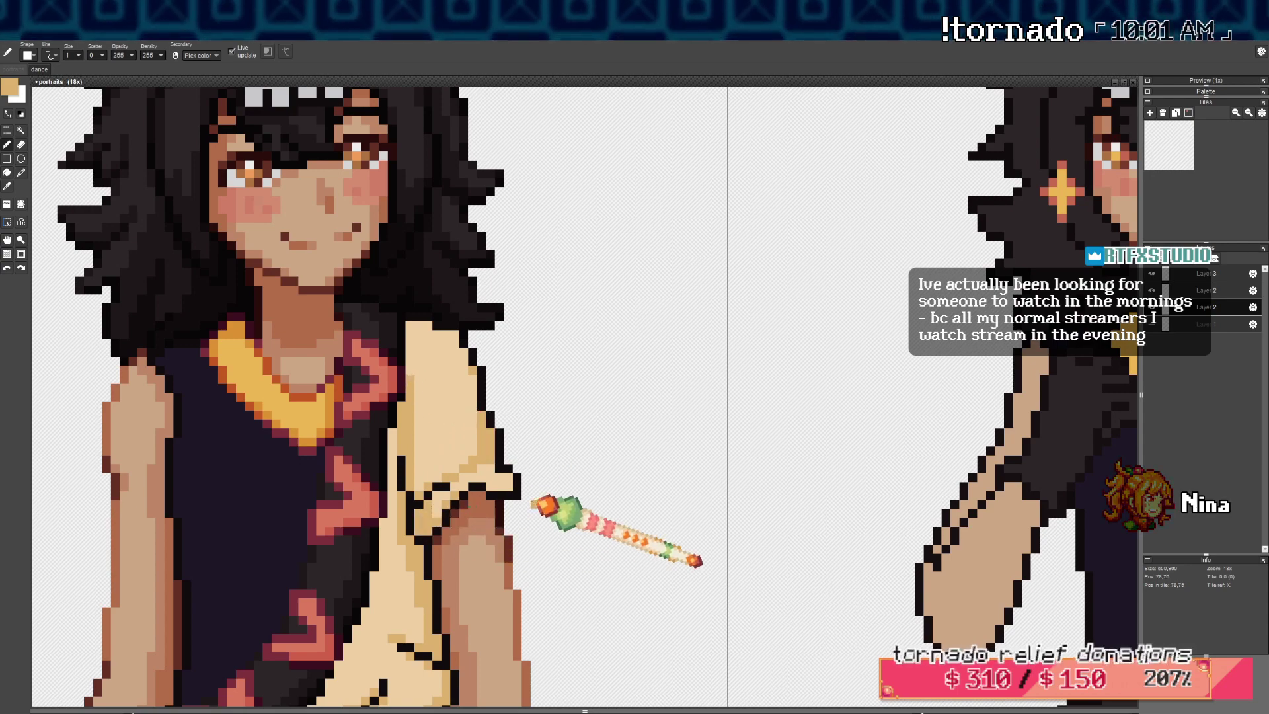
pyautogui.scroll(-1, 532, 477)
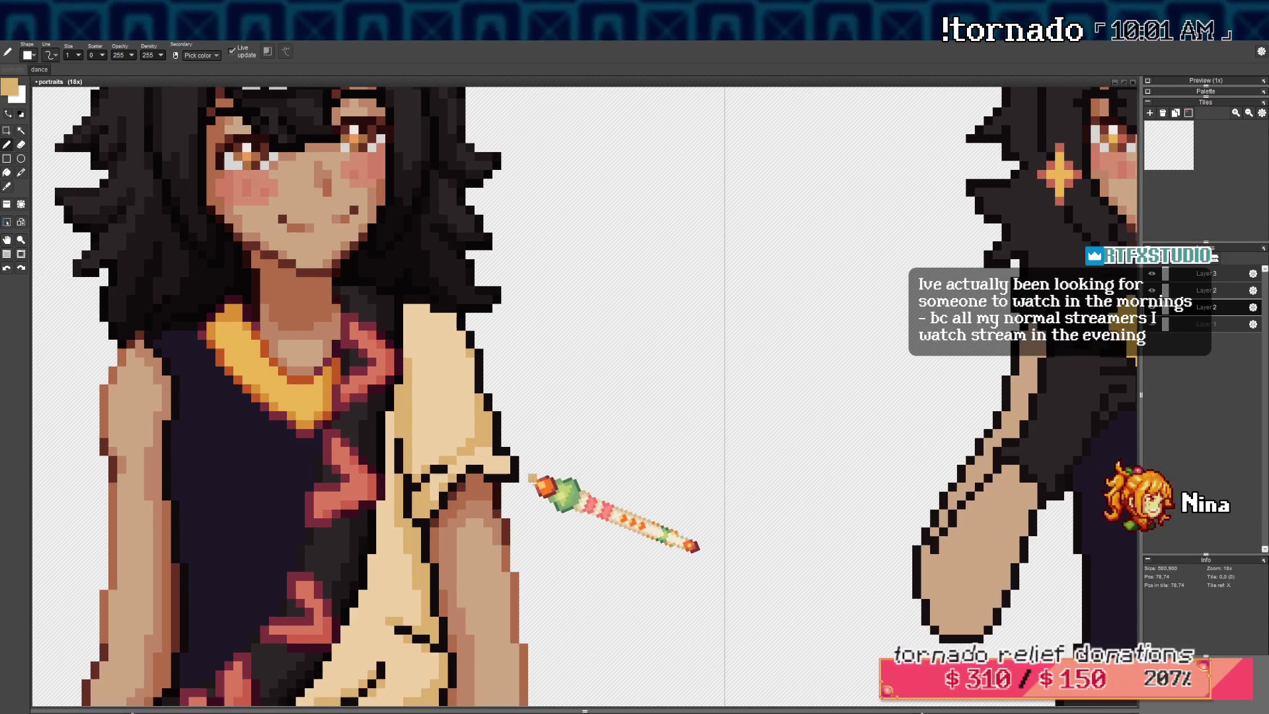
pyautogui.scroll(-1, 533, 494)
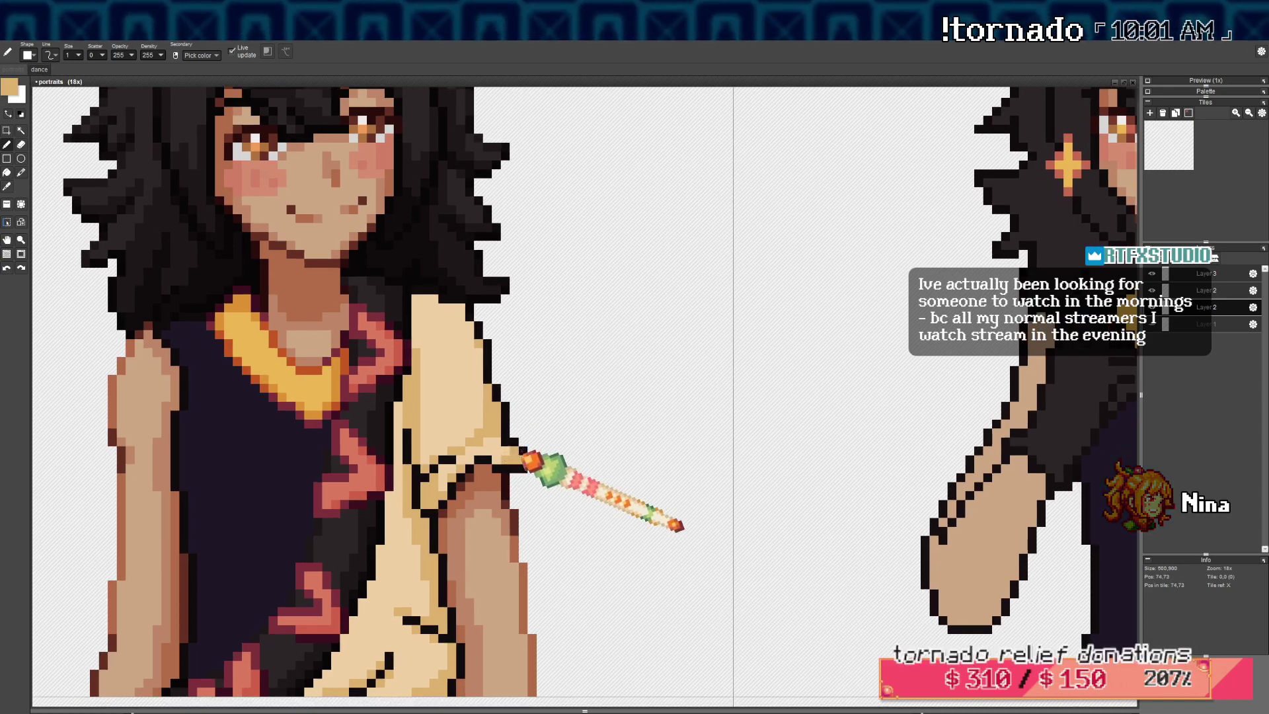
pyautogui.scroll(-3, 522, 476)
pyautogui.scroll(3, 495, 463)
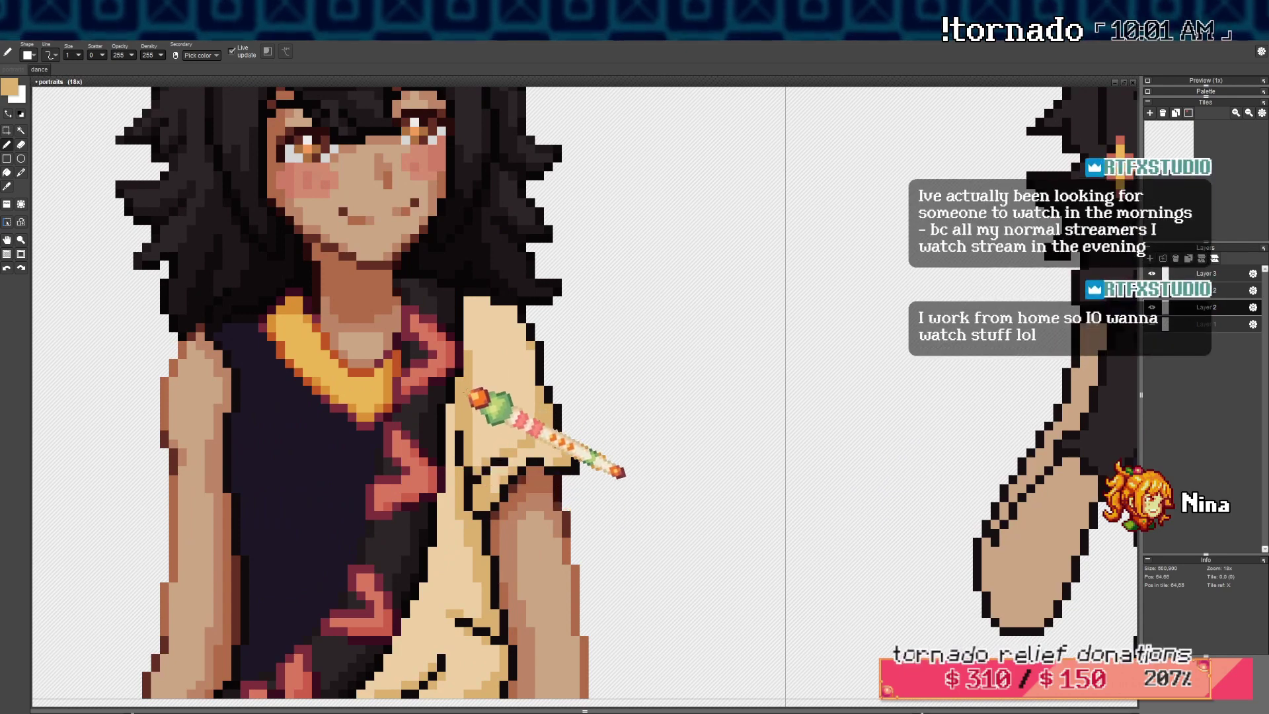
# Sample the tan shading colour and mix a darker warm brown from it for the shirt's outline
pyautogui.rightClick(451, 394)
pyautogui.scroll(-3, 491, 392)
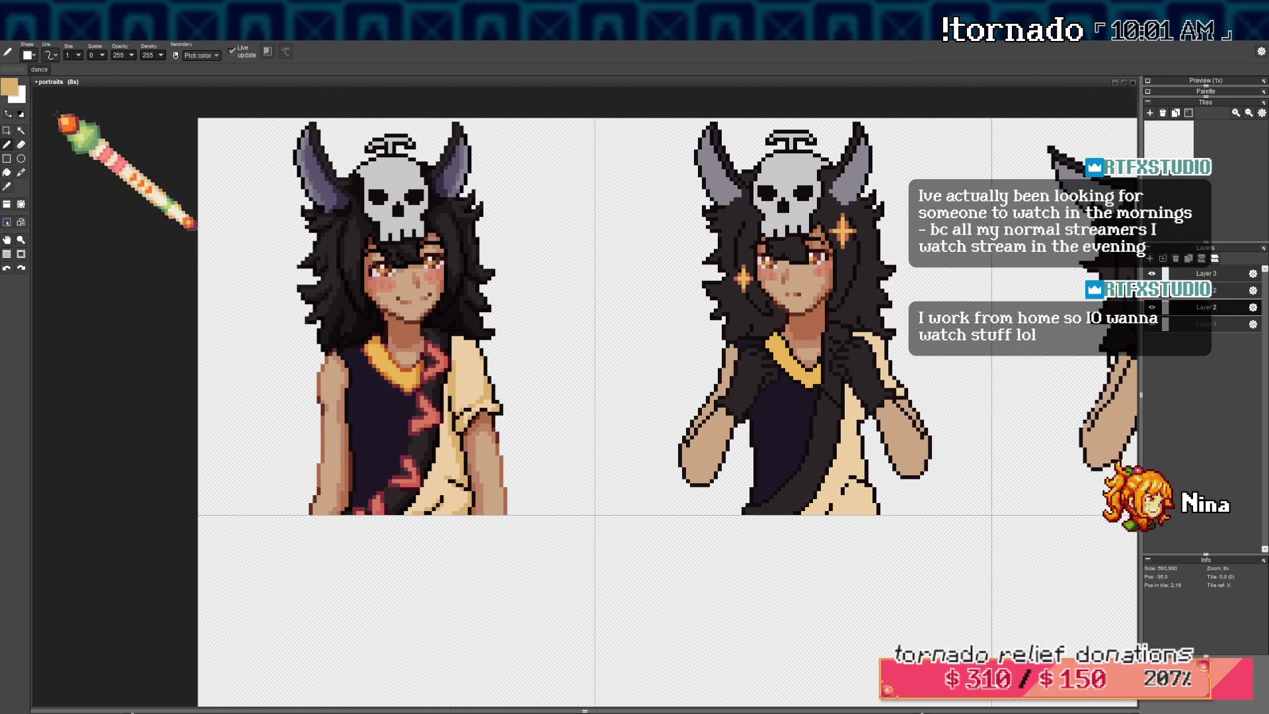
pyautogui.click(10, 87)
pyautogui.click(118, 173)
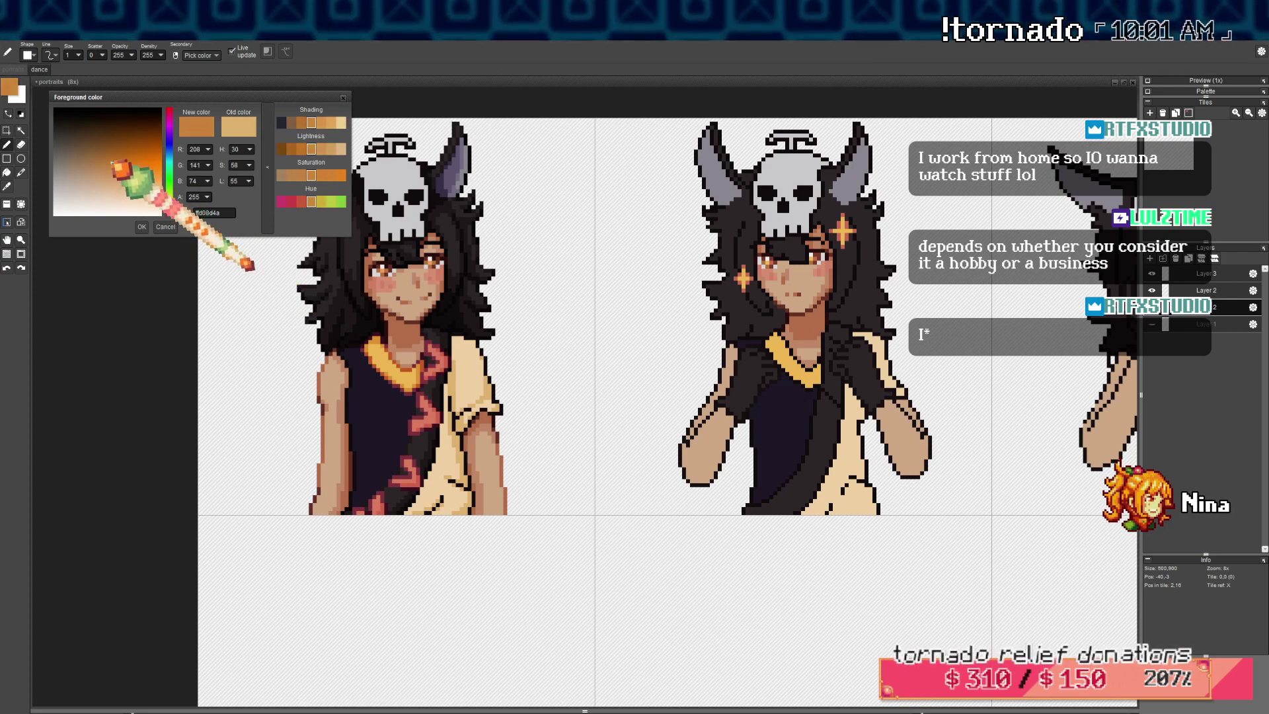
pyautogui.click(141, 226)
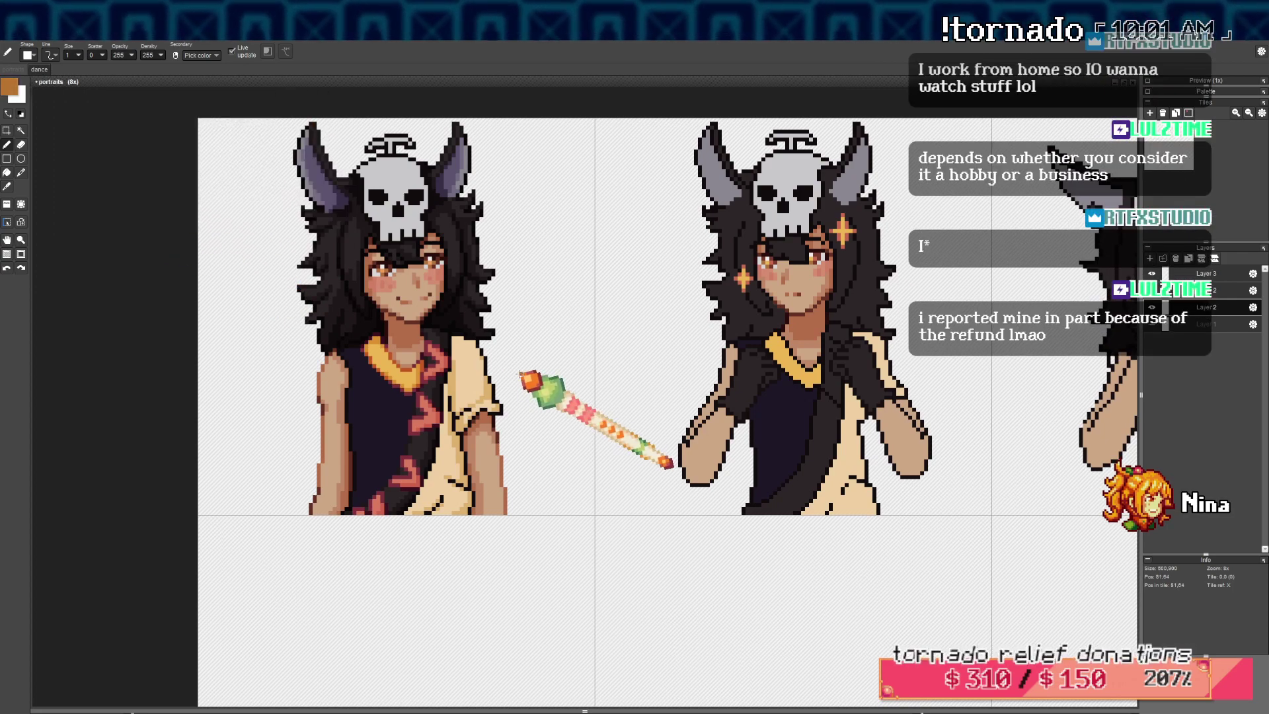
# Recolour the sleeve's black fold lines and upper outer outline with the brown, undoing a misplaced stroke at the shoulder
pyautogui.scroll(3, 522, 375)
pyautogui.moveTo(454, 425)
pyautogui.mouseDown()
pyautogui.moveTo(434, 435)
pyautogui.moveTo(408, 399)
pyautogui.mouseUp()
pyautogui.moveTo(497, 337); pyautogui.dragTo(466, 390)
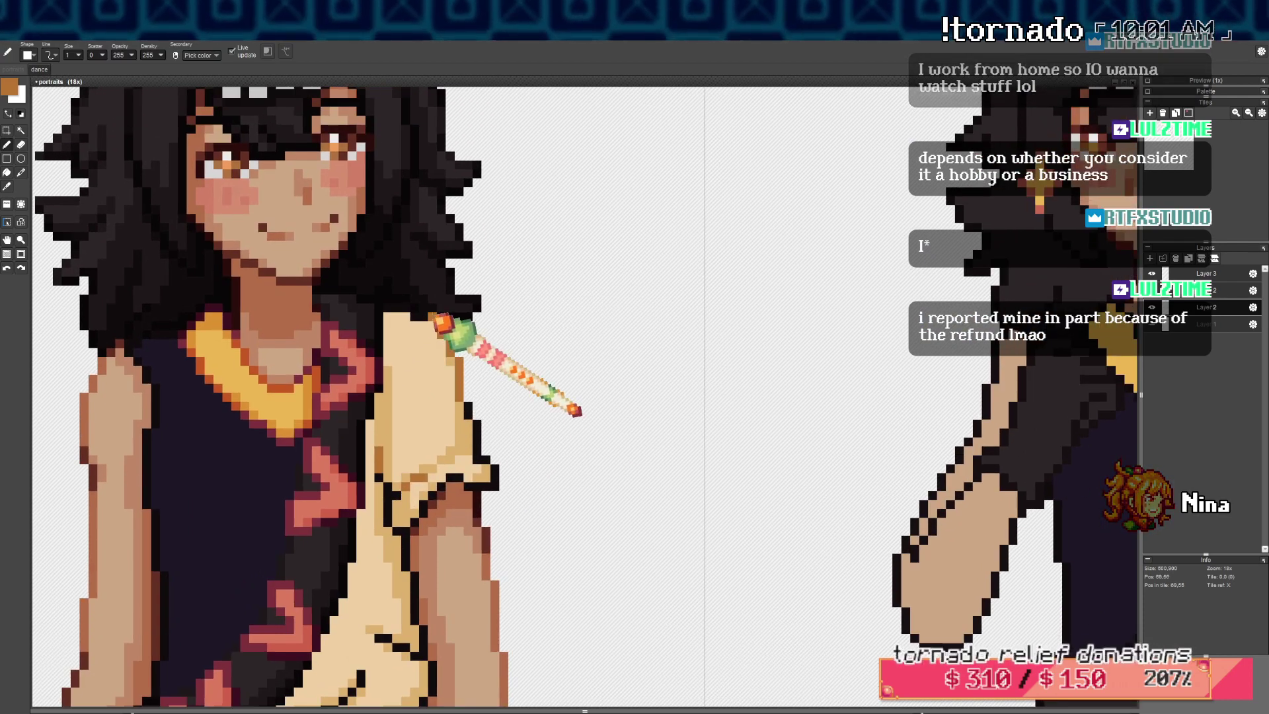
pyautogui.hotkey('ctrl', 'z')
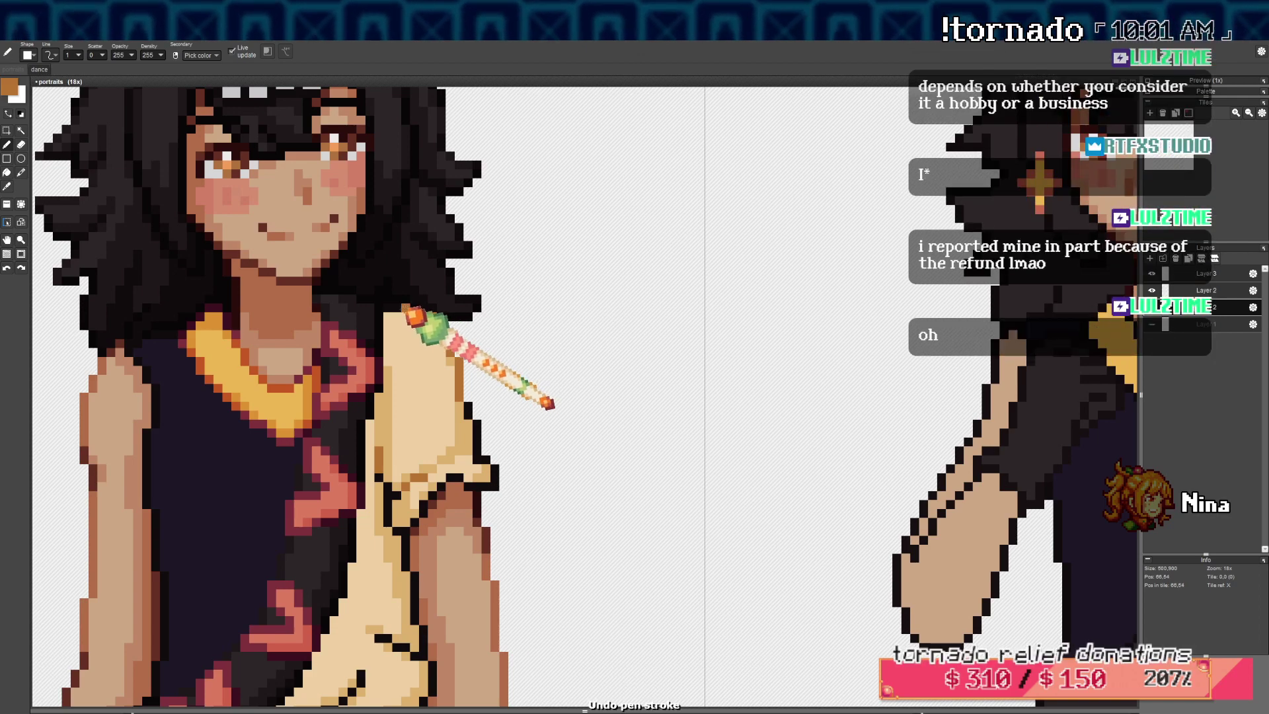
# Draw the brown outline across the top of the shoulder beneath the hair and touch up the pixels below it with cream
pyautogui.scroll(3, 411, 312)
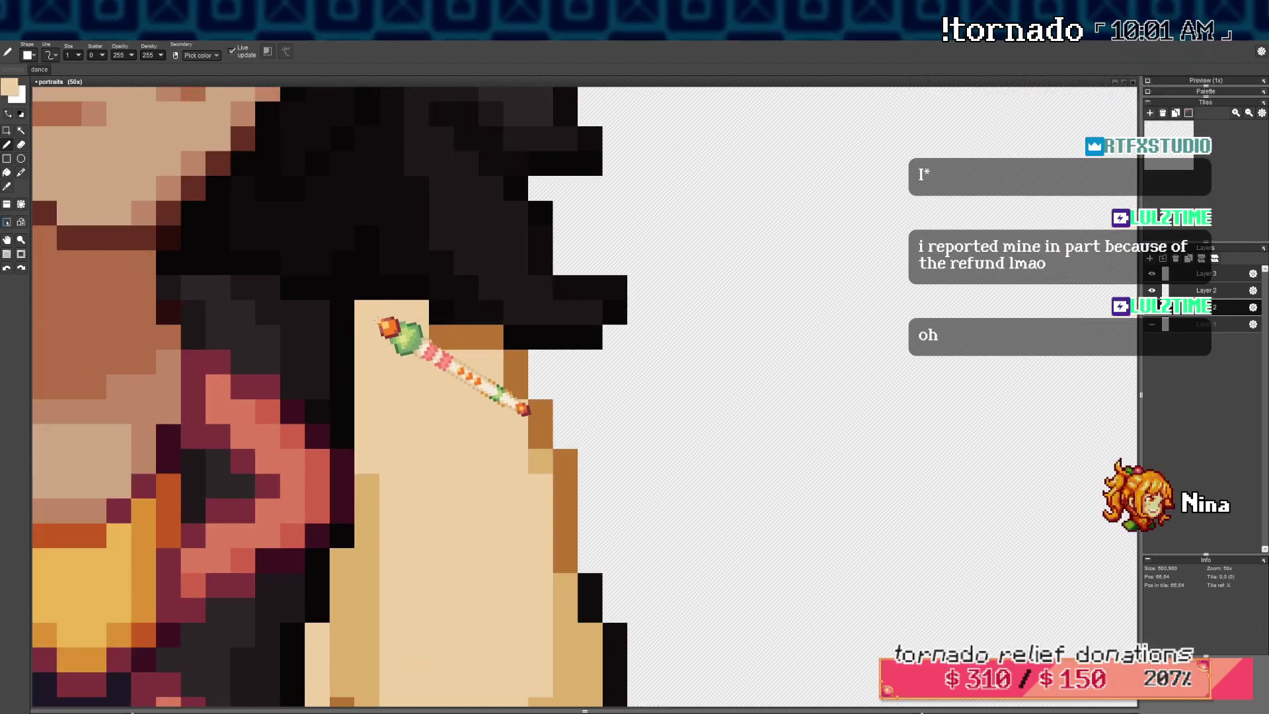
pyautogui.moveTo(441, 322)
pyautogui.mouseDown()
pyautogui.moveTo(410, 287)
pyautogui.moveTo(360, 291)
pyautogui.mouseUp()
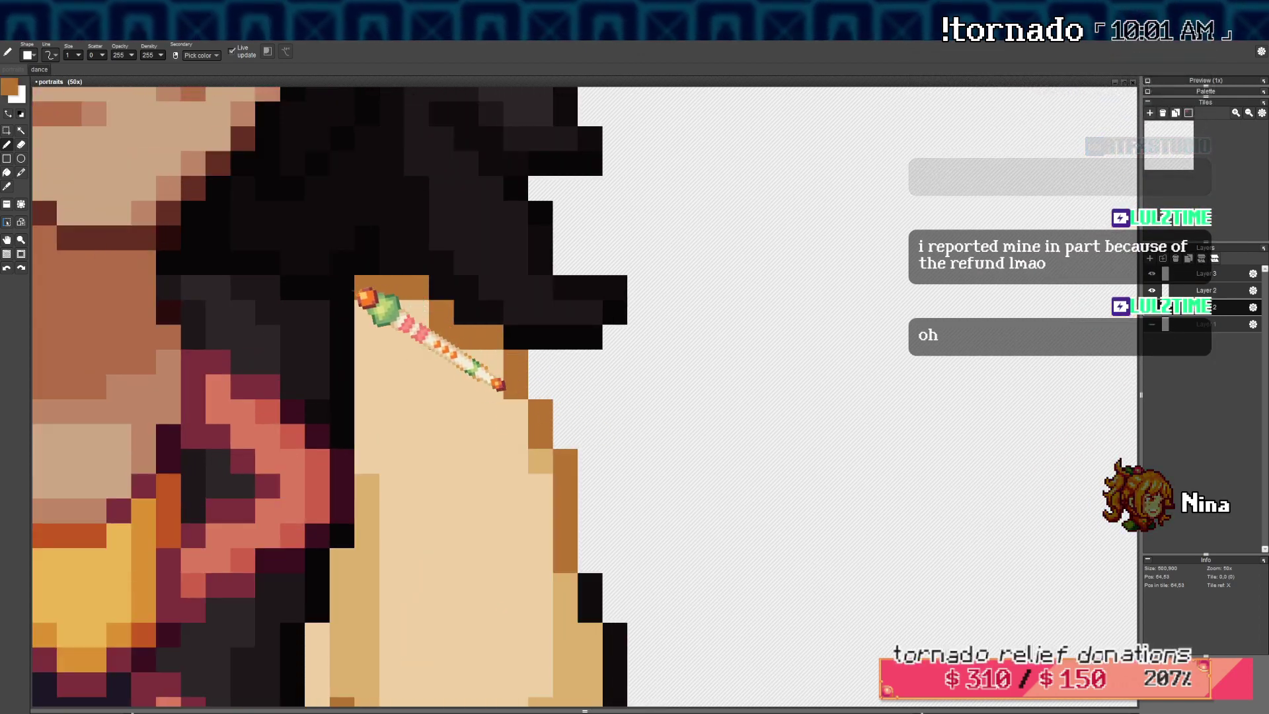
pyautogui.rightClick(427, 352)
pyautogui.click(435, 344)
# Sample the warm brown from the sleeve outline and continue recolouring the sleeve's outer edge down towards the rolled cuff
pyautogui.scroll(-3, 434, 342)
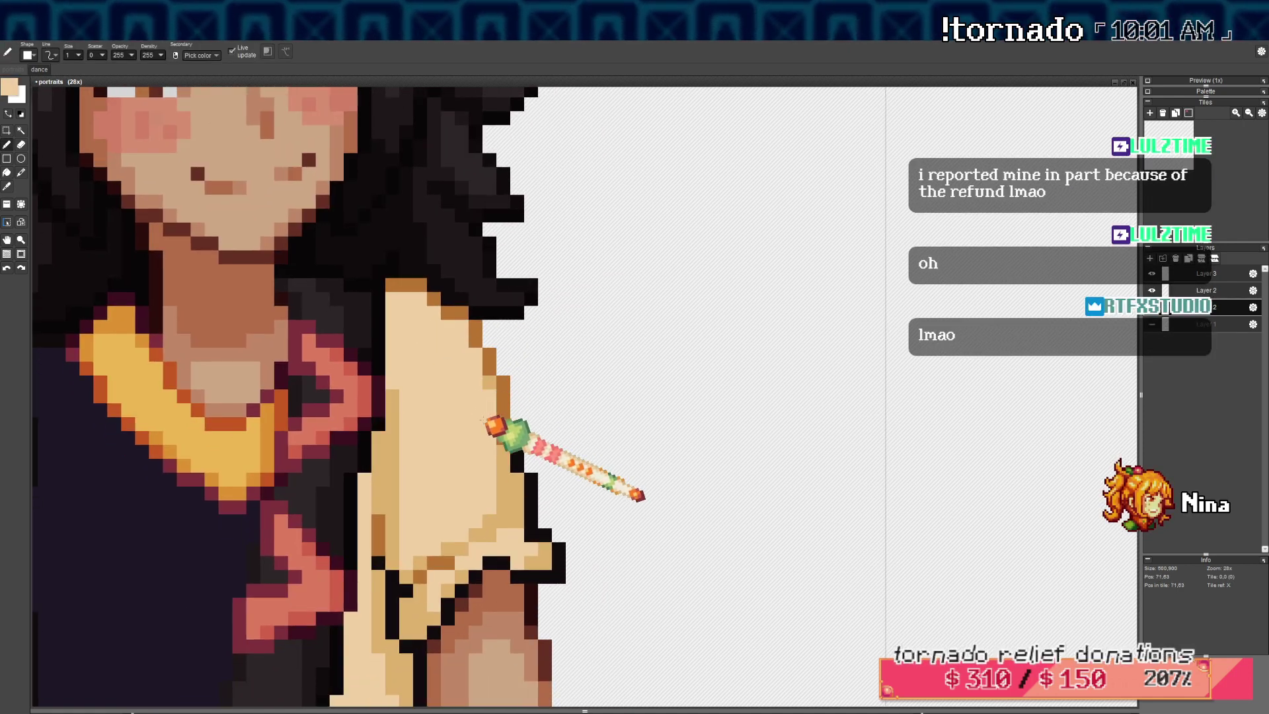
pyautogui.moveTo(487, 419); pyautogui.dragTo(473, 386)
pyautogui.rightClick(491, 393)
pyautogui.click(504, 420)
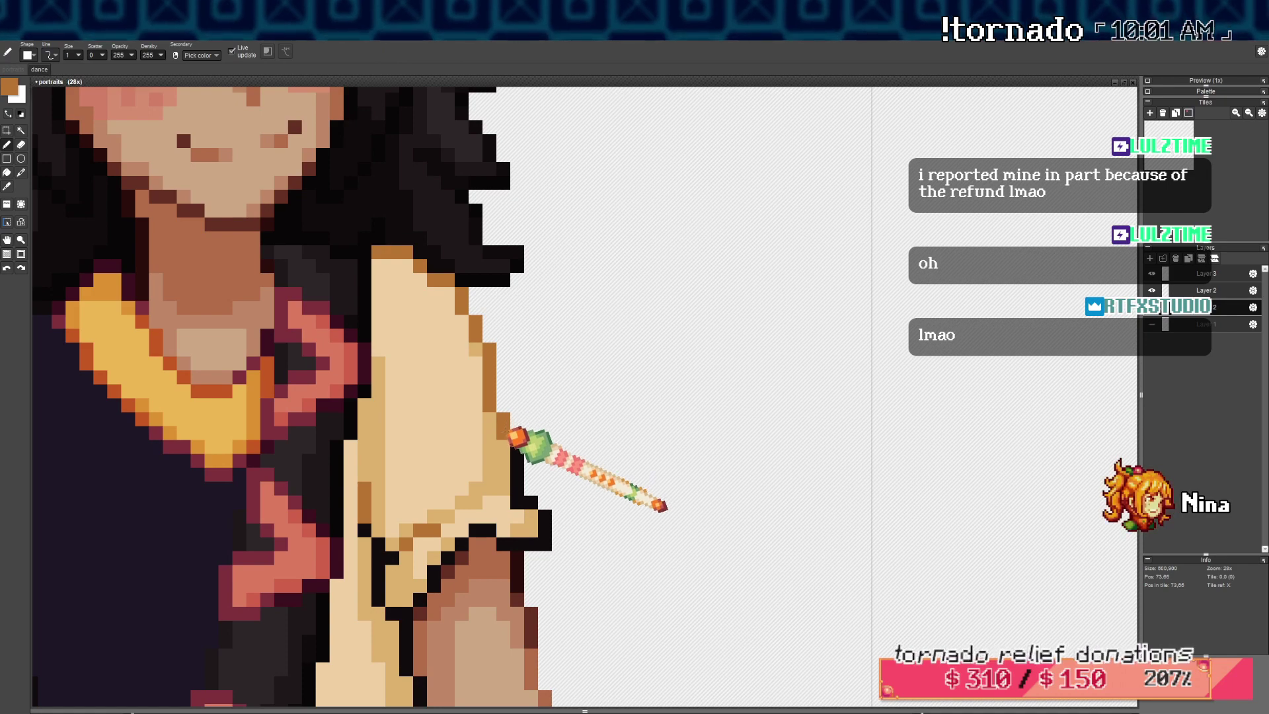
# Recolour the black fold lines on the lower part of the cream shirt with the warm brown
pyautogui.scroll(-3, 522, 443)
pyautogui.scroll(3, 496, 504)
pyautogui.moveTo(404, 524); pyautogui.dragTo(443, 537)
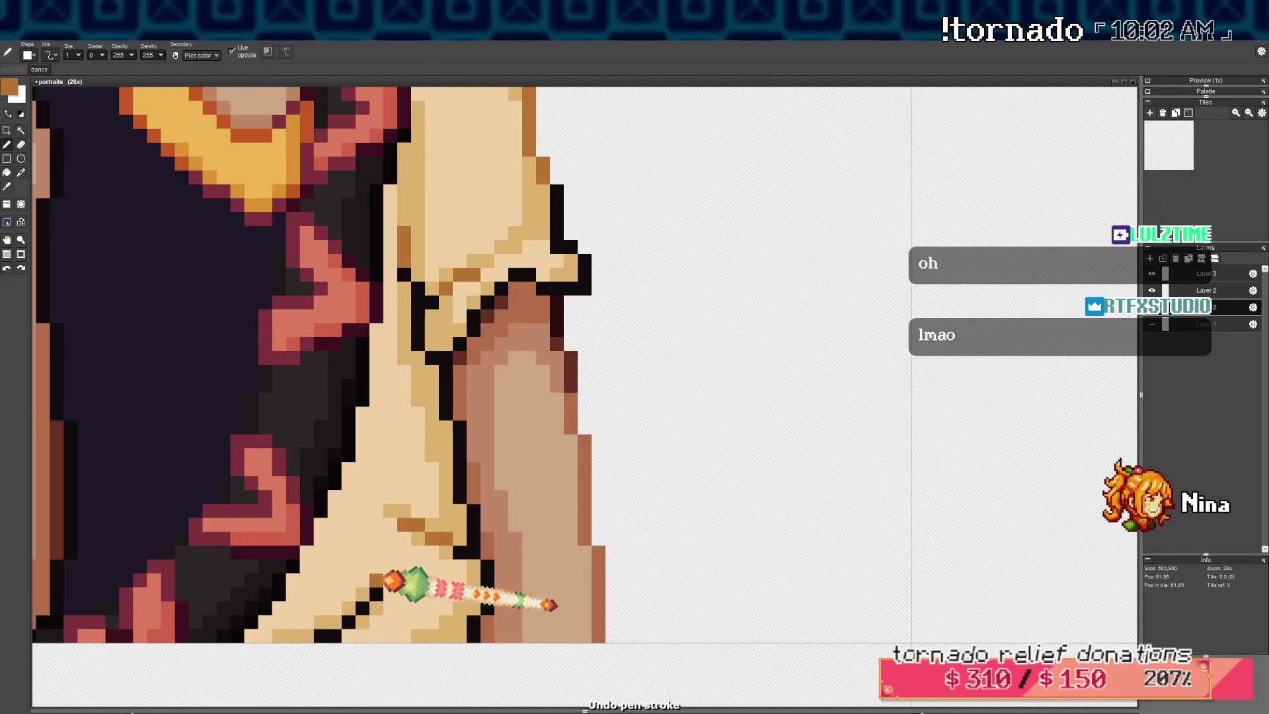
pyautogui.scroll(-3, 397, 586)
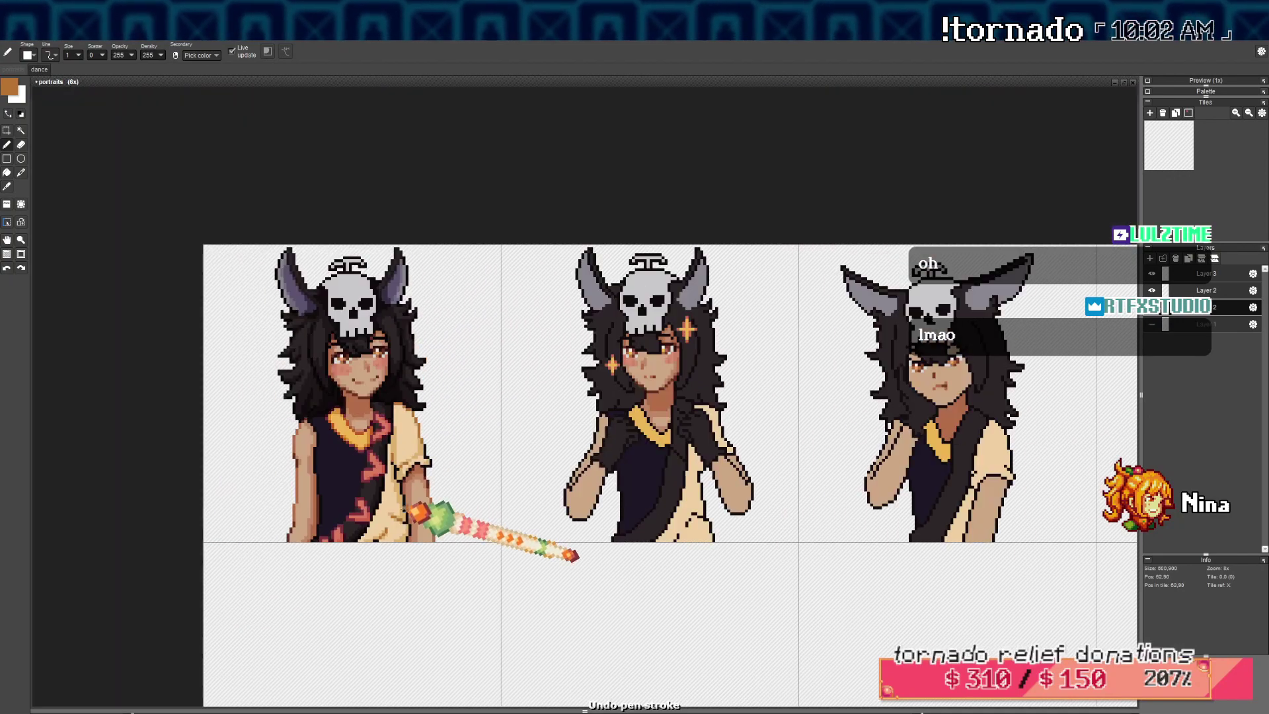
pyautogui.scroll(2, 423, 489)
pyautogui.scroll(3, 438, 457)
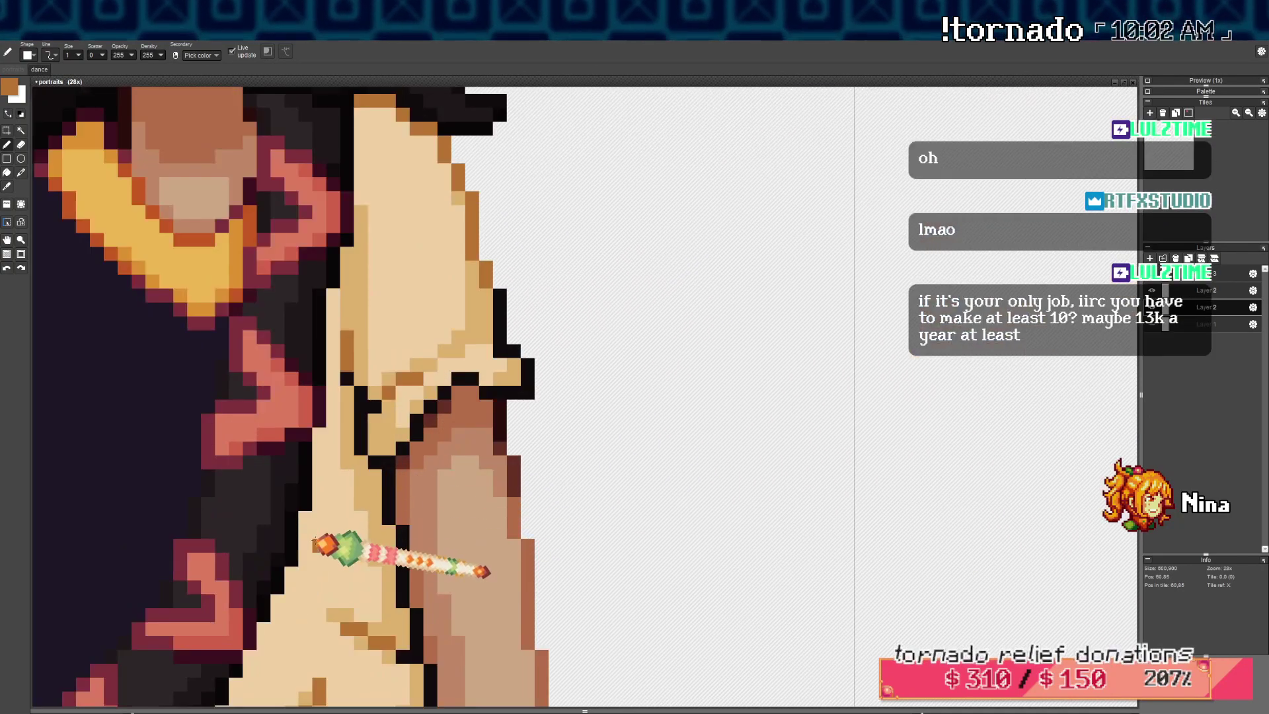
pyautogui.scroll(-4, 350, 522)
pyautogui.scroll(2, 363, 521)
pyautogui.scroll(3, 366, 522)
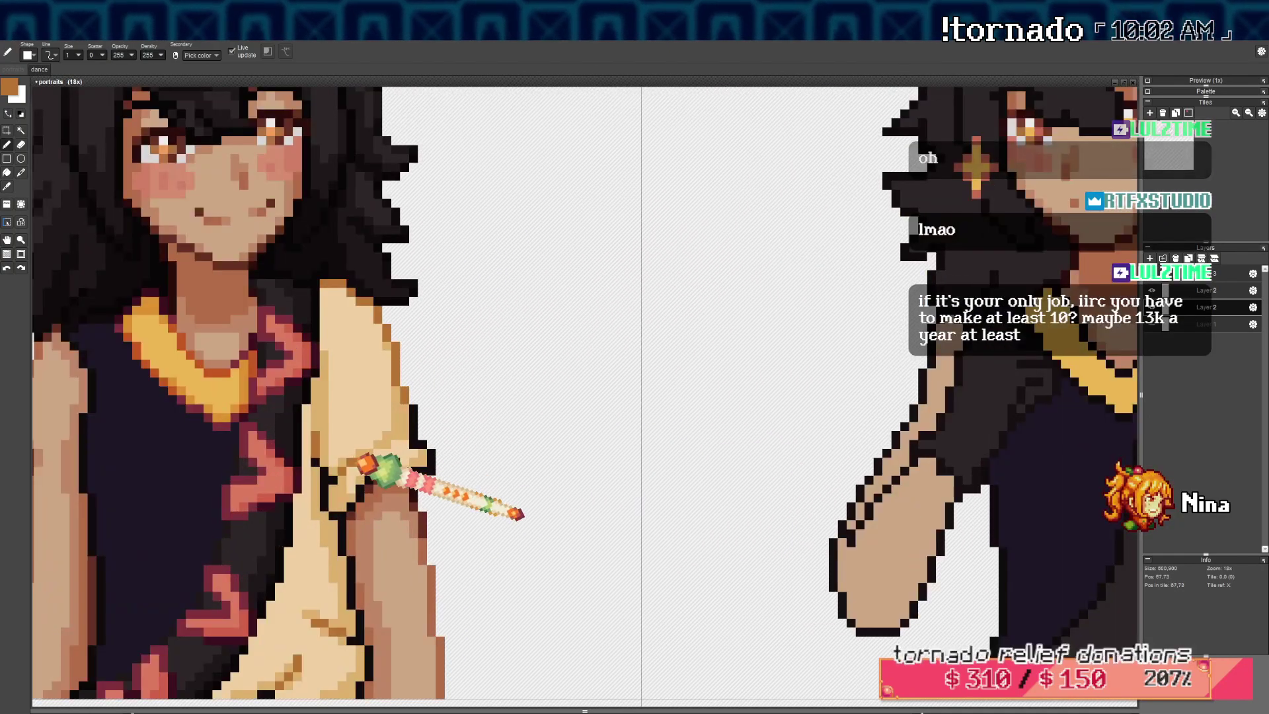
# Mix a darker reddish brown, R 130, G 66, B 51, as the foreground colour
pyautogui.click(12, 86)
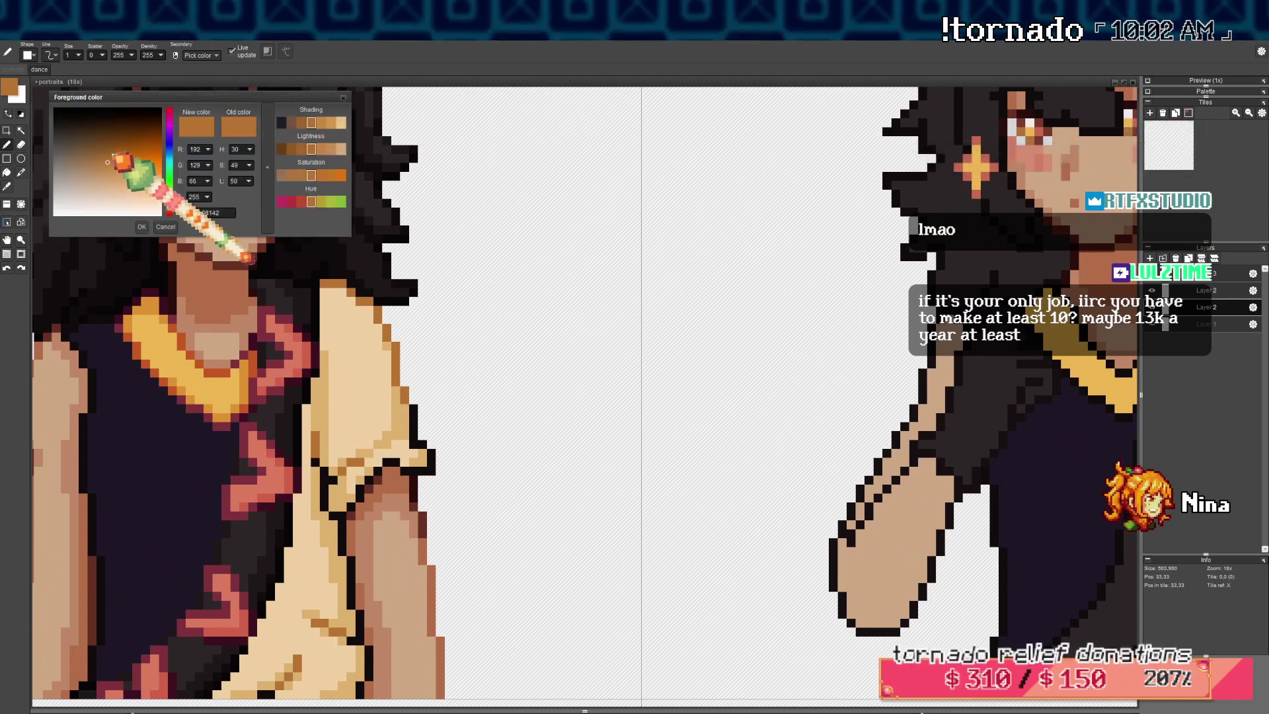
pyautogui.click(111, 153)
pyautogui.click(171, 211)
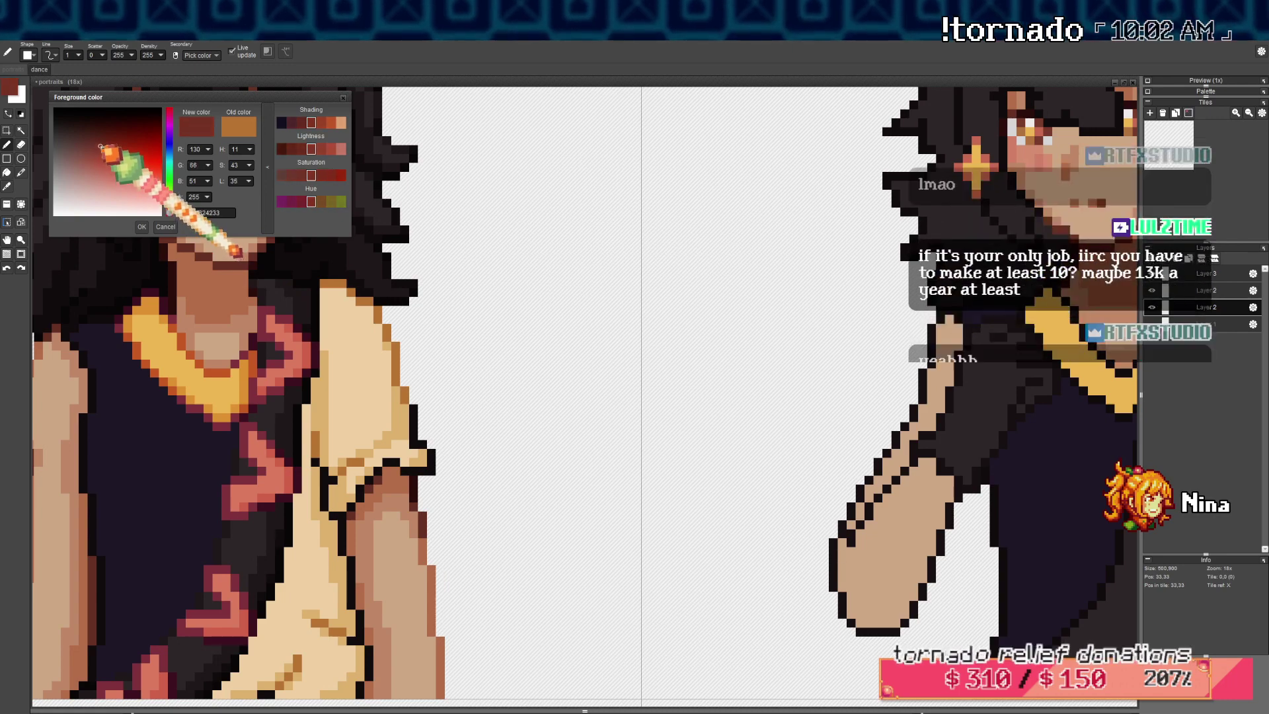
pyautogui.click(141, 227)
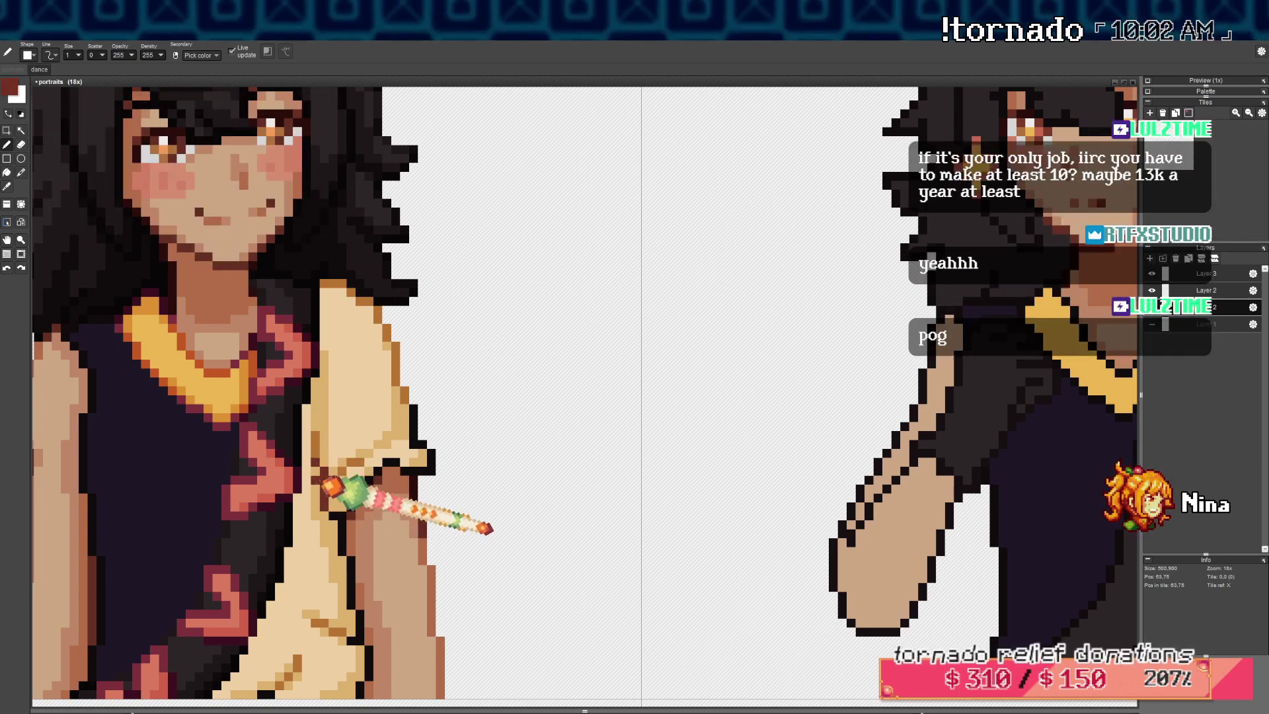
# Recolour the rolled cuff's inner and outer black outline and the darkest lower shirt lines with the reddish brown
pyautogui.scroll(-1, 337, 484)
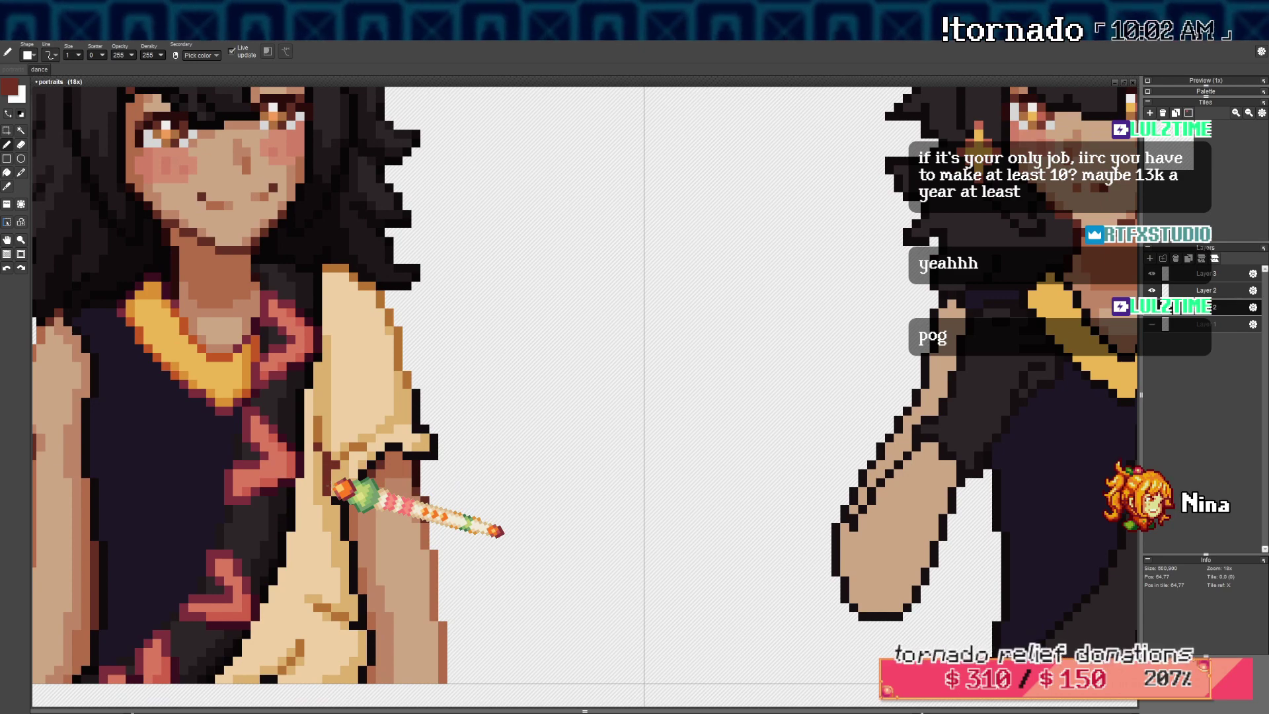
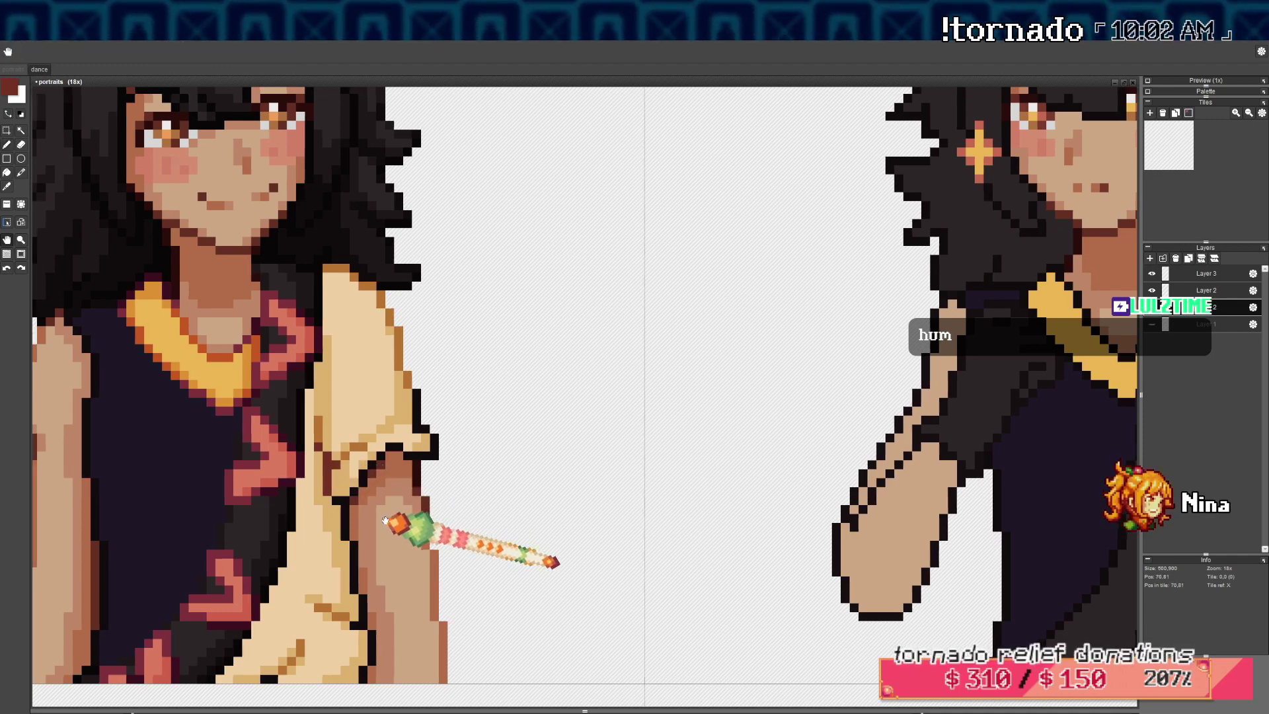
pyautogui.moveTo(387, 517); pyautogui.dragTo(409, 480)
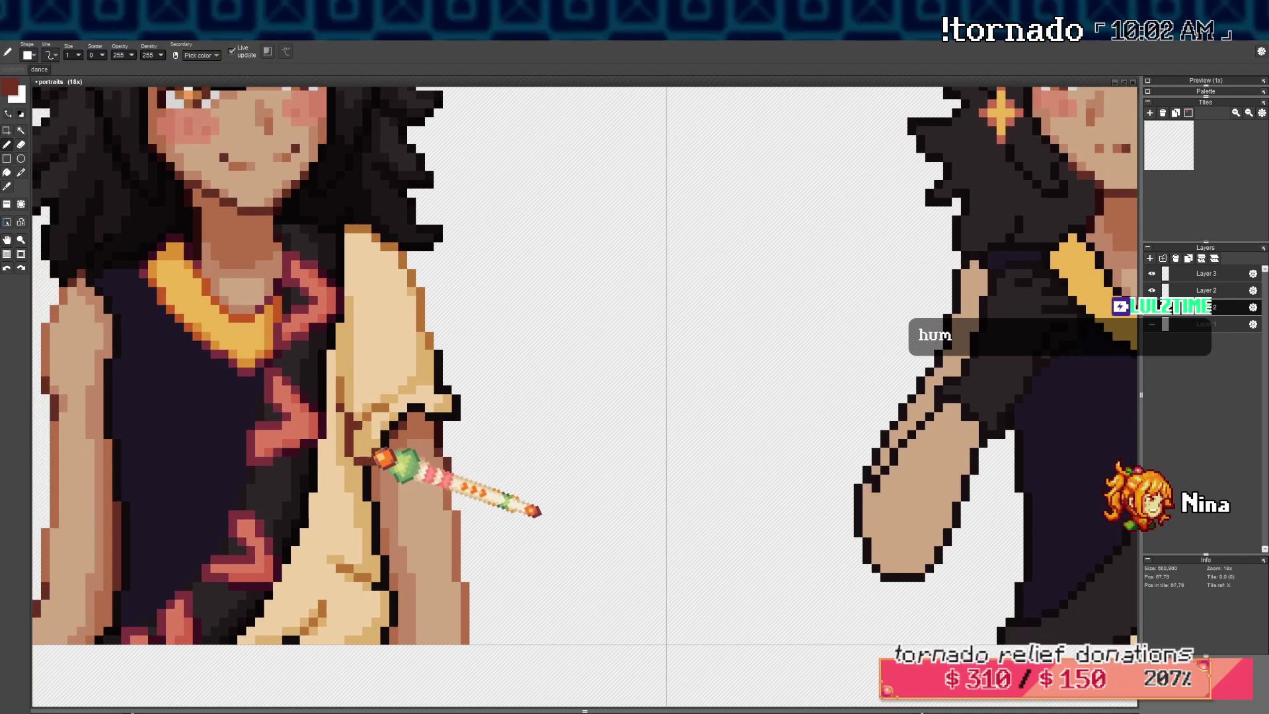
pyautogui.moveTo(373, 537); pyautogui.dragTo(381, 525)
pyautogui.moveTo(304, 627); pyautogui.dragTo(295, 628)
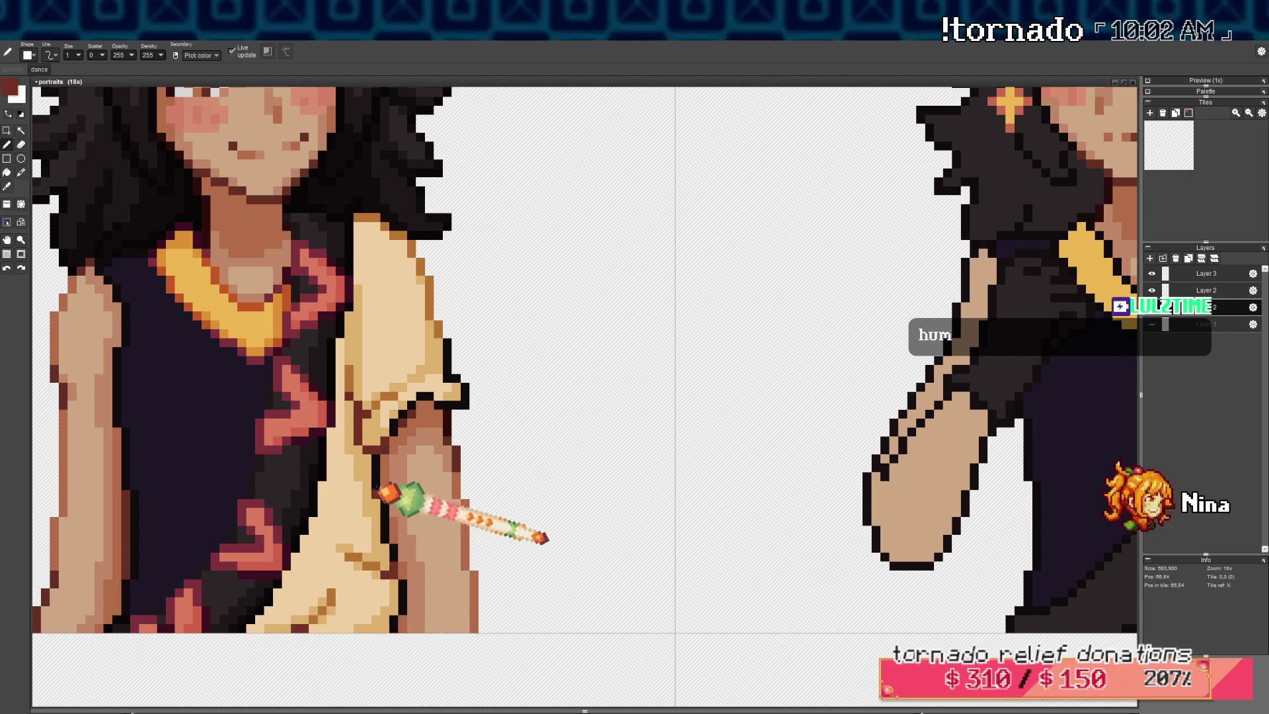
pyautogui.moveTo(451, 378); pyautogui.dragTo(443, 416)
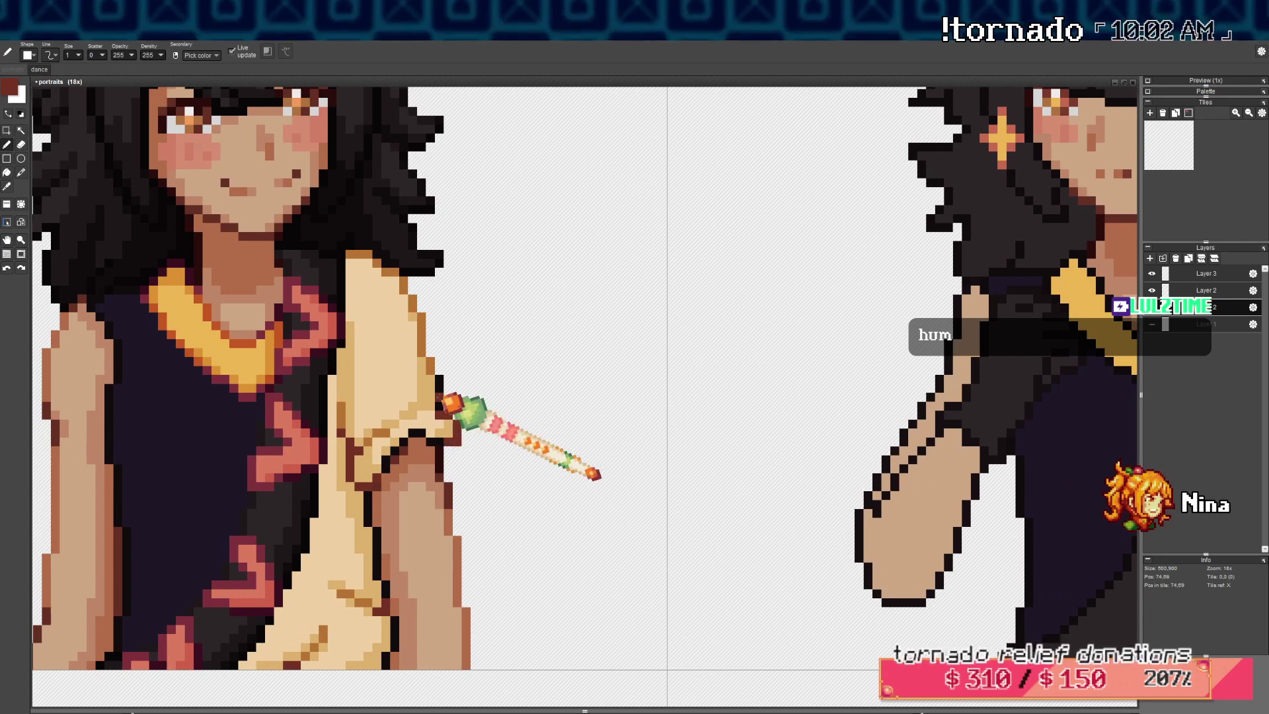
# Sample the warm brown again and touch up the fold line along the top of the rolled cuff
pyautogui.rightClick(386, 432)
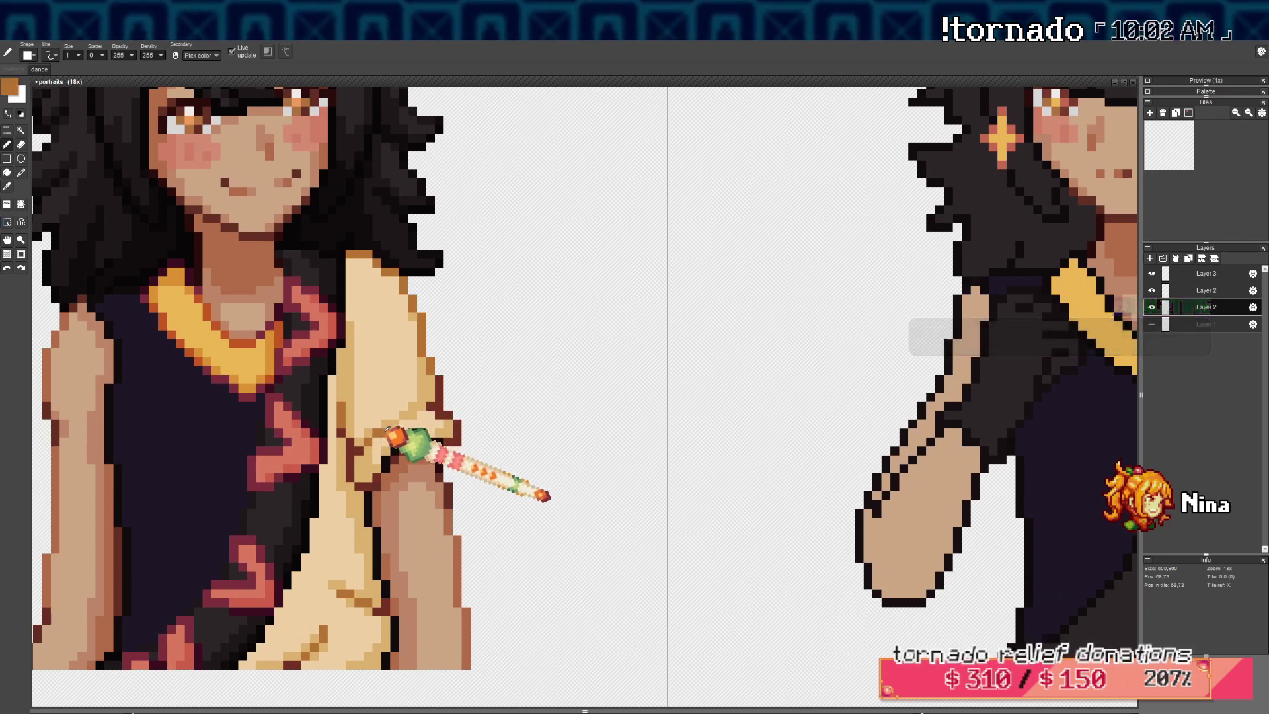
pyautogui.moveTo(429, 406); pyautogui.dragTo(411, 414)
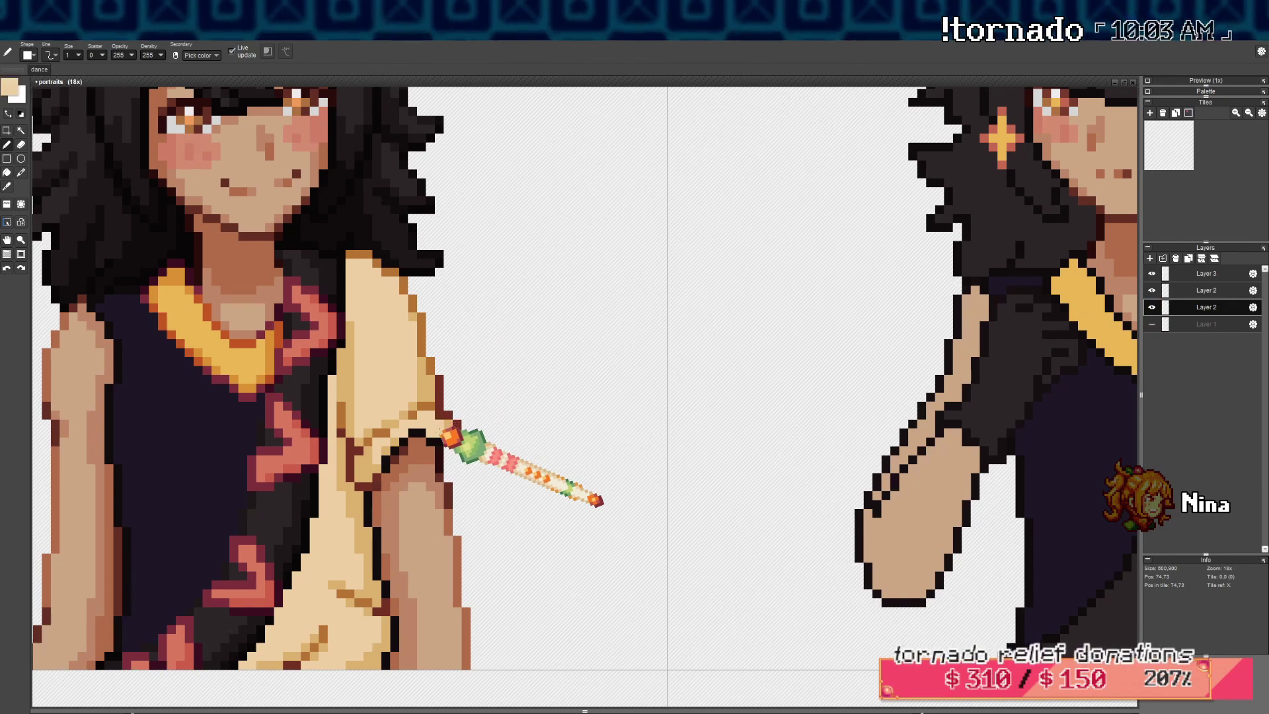
pyautogui.scroll(-3, 411, 421)
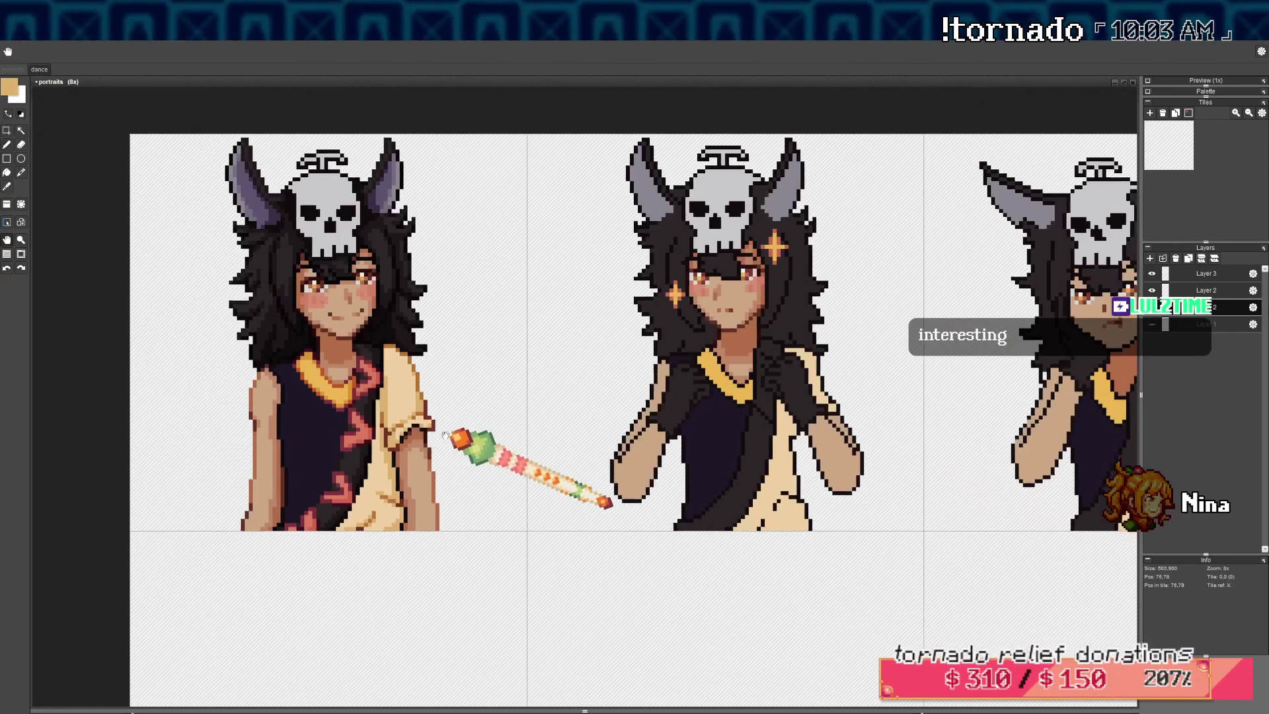
pyautogui.scroll(2, 442, 456)
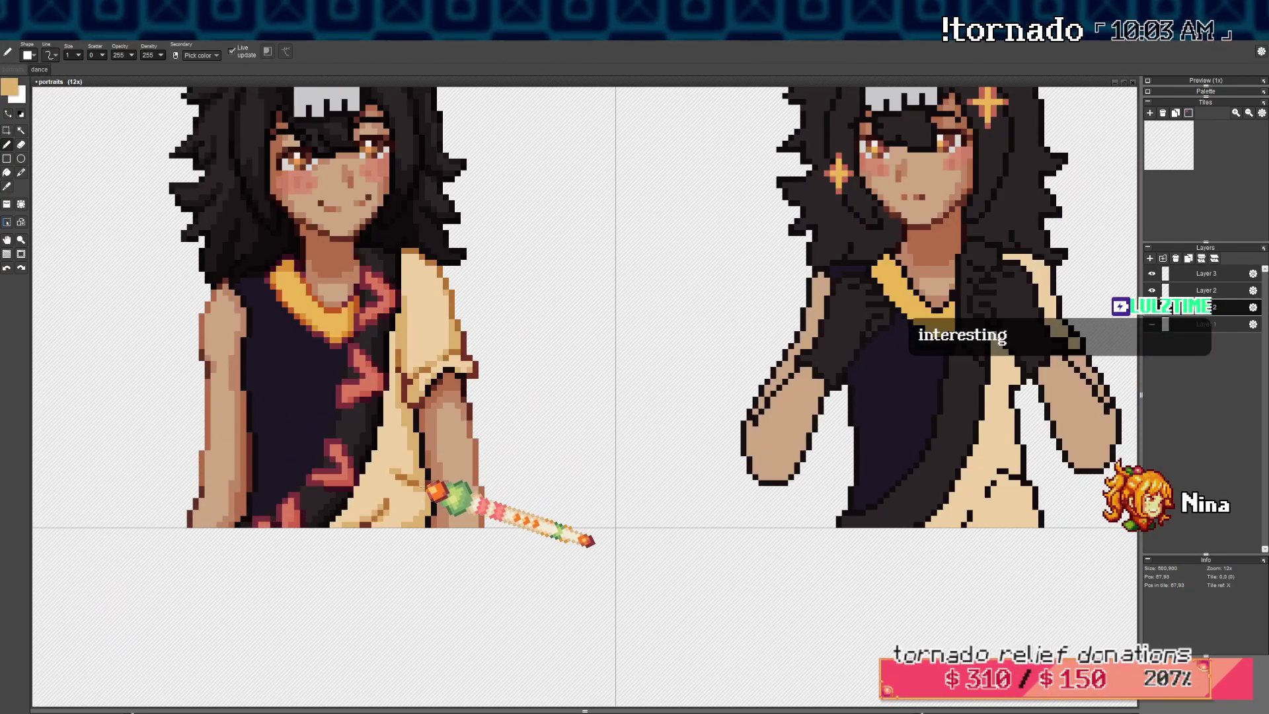
# Sample the reddish brown and darken it to a deep maroon, R 81, G 42, B 40
pyautogui.click(10, 89)
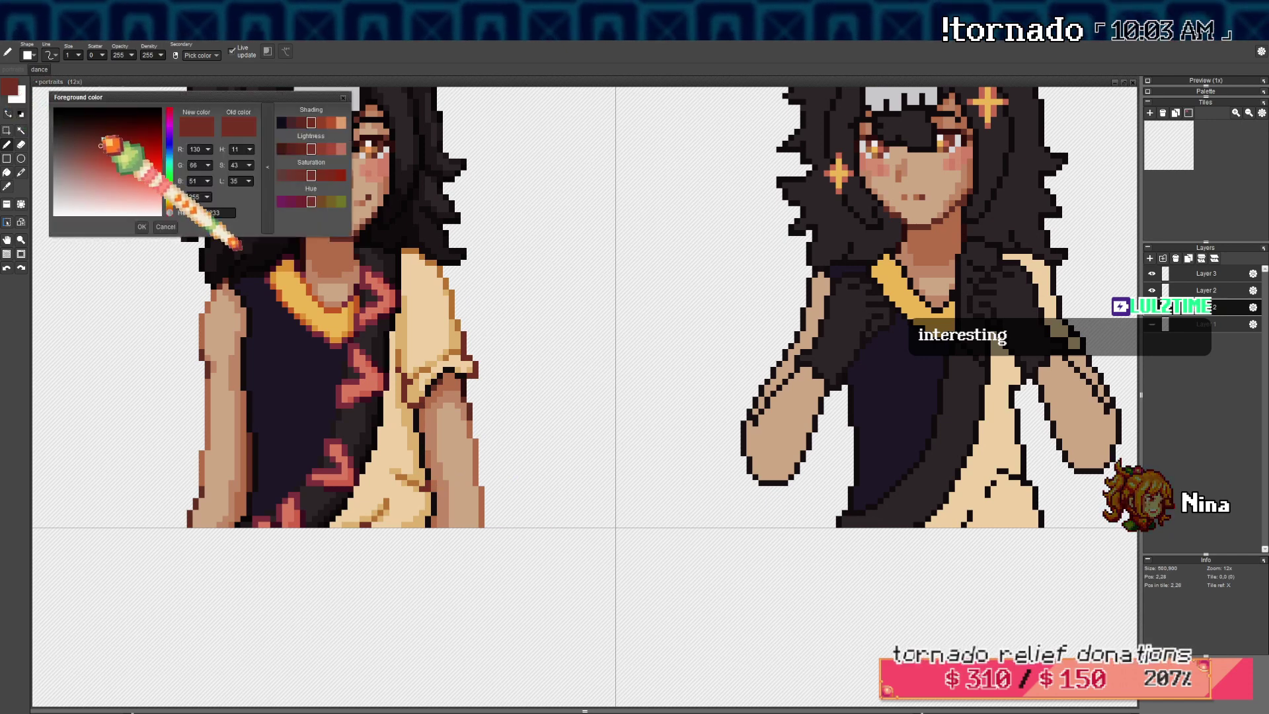
pyautogui.click(97, 135)
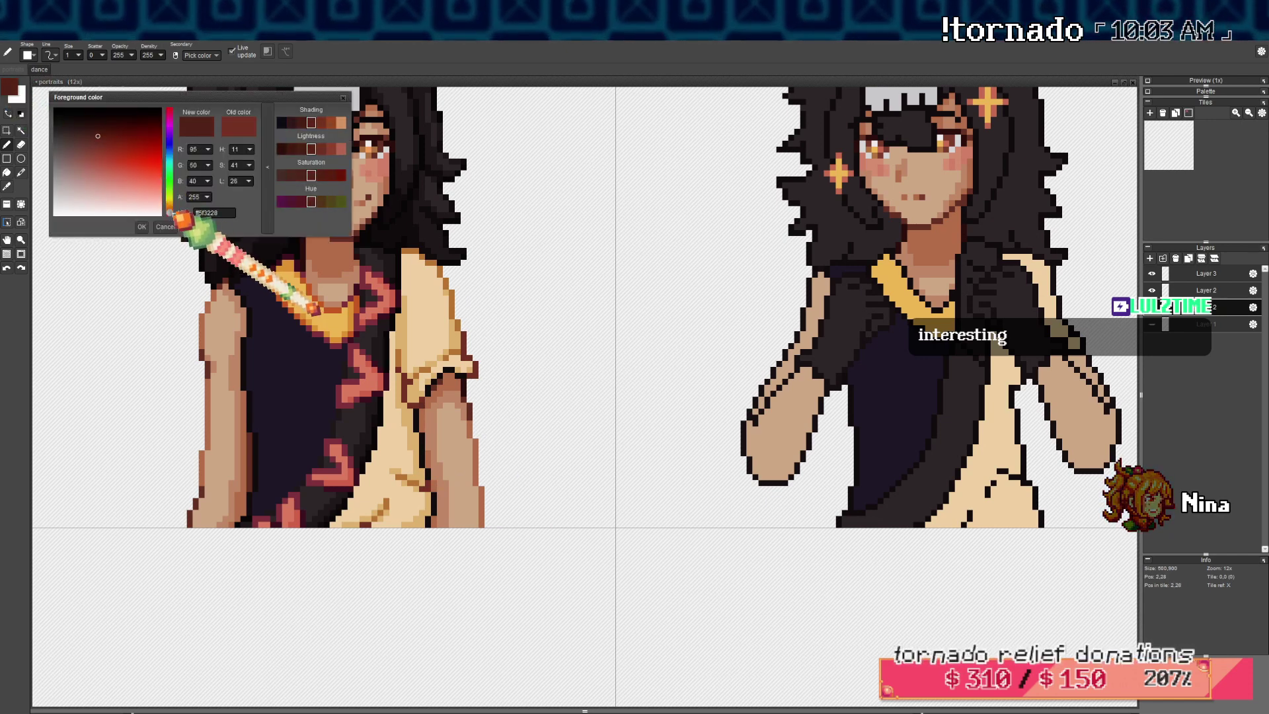
pyautogui.click(90, 135)
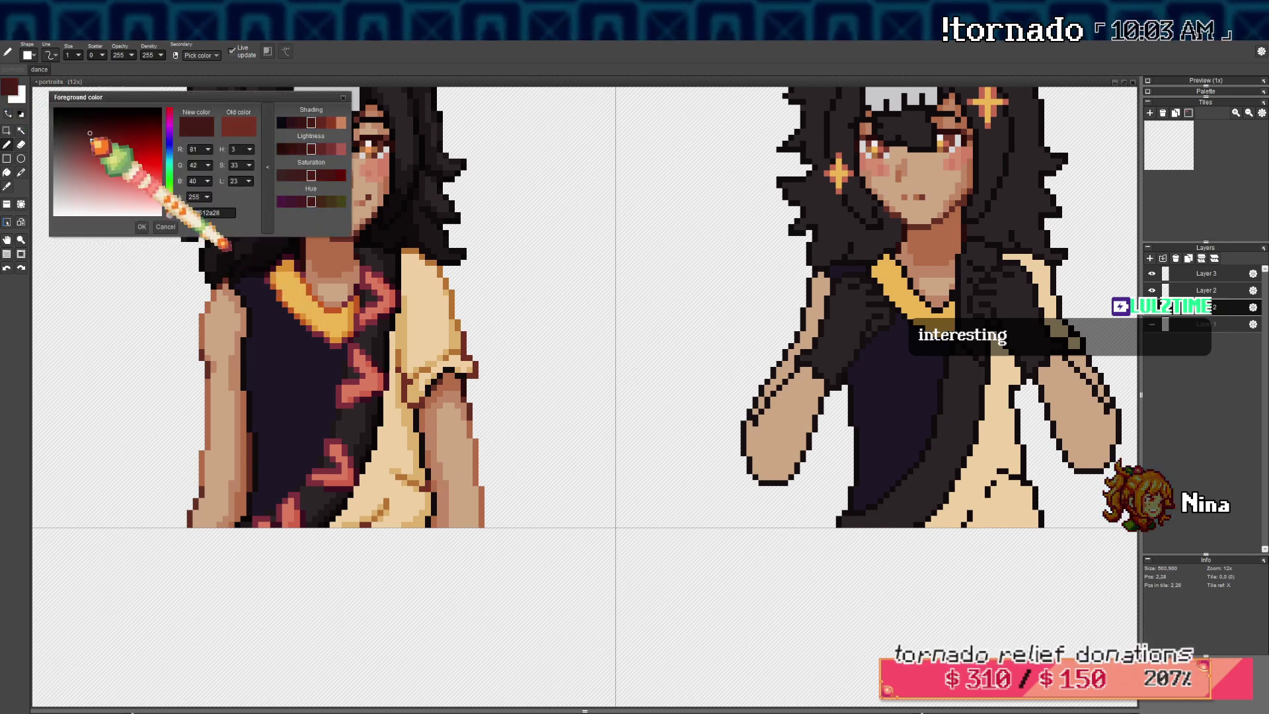
pyautogui.click(143, 227)
# Recolour the black outline beneath the cuff and between the shirt and the arm with the maroon, undoing a stray stroke
pyautogui.scroll(1, 430, 474)
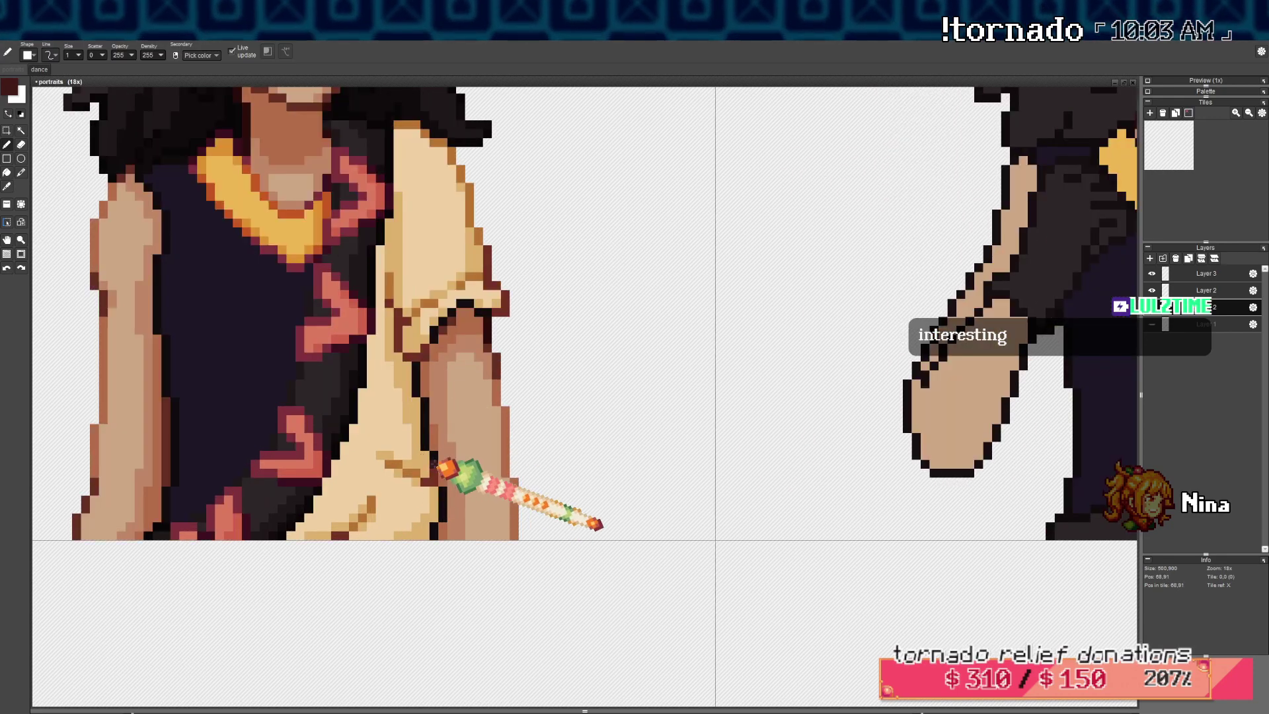
pyautogui.moveTo(437, 450); pyautogui.dragTo(437, 461)
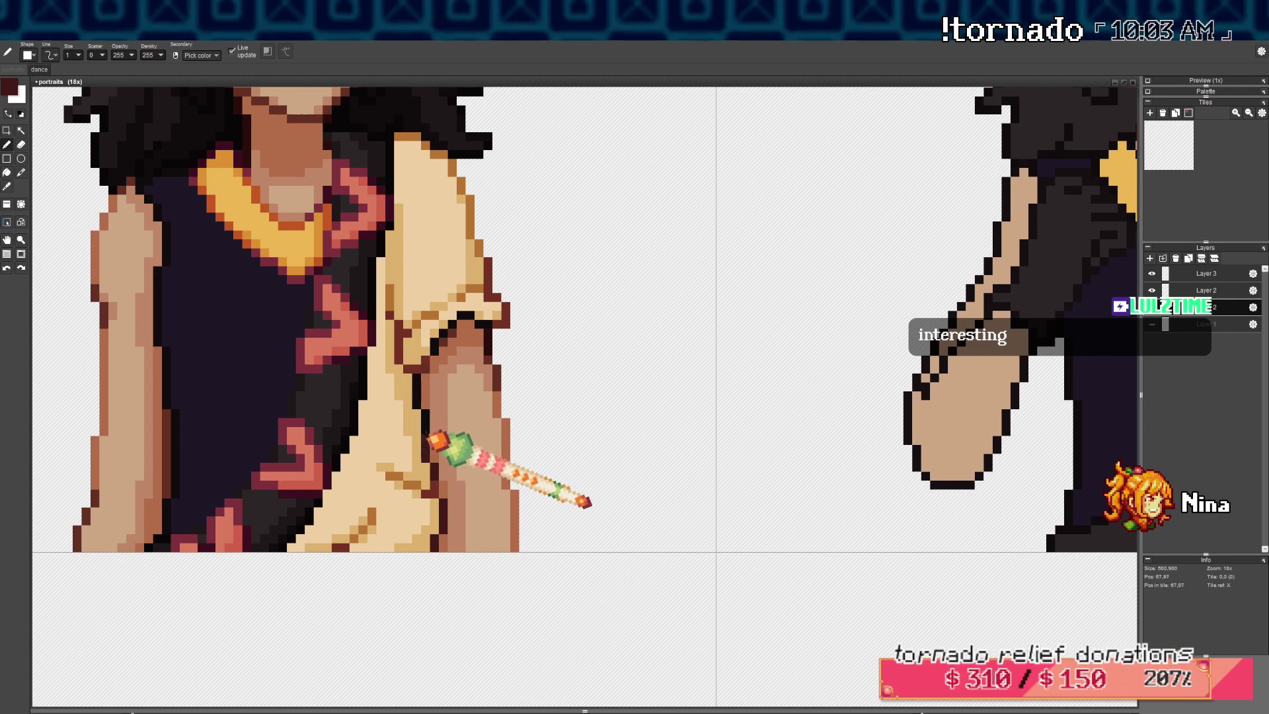
pyautogui.moveTo(437, 343)
pyautogui.mouseDown()
pyautogui.moveTo(380, 505)
pyautogui.moveTo(442, 437)
pyautogui.moveTo(407, 439)
pyautogui.mouseUp()
pyautogui.hotkey('ctrl', 'z')
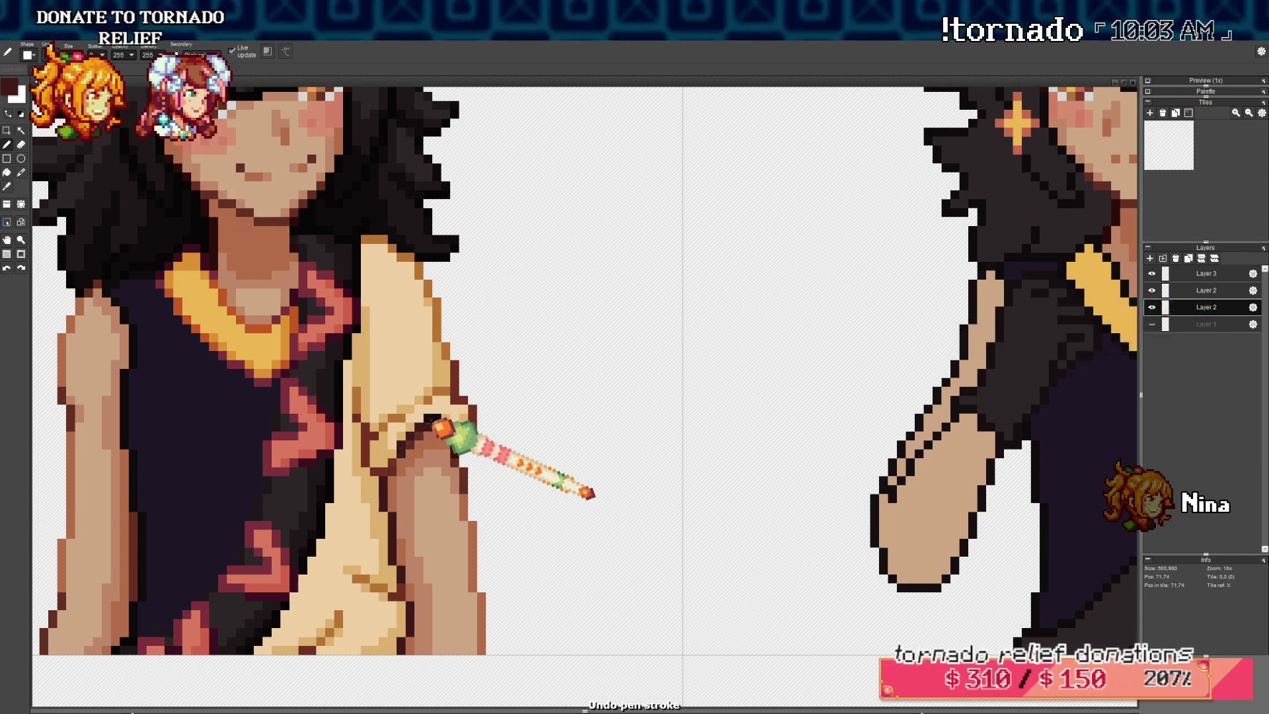
# Examine the recoloured shirt and sleeve of the first portrait up close and beside the other portraits
pyautogui.scroll(-4, 469, 388)
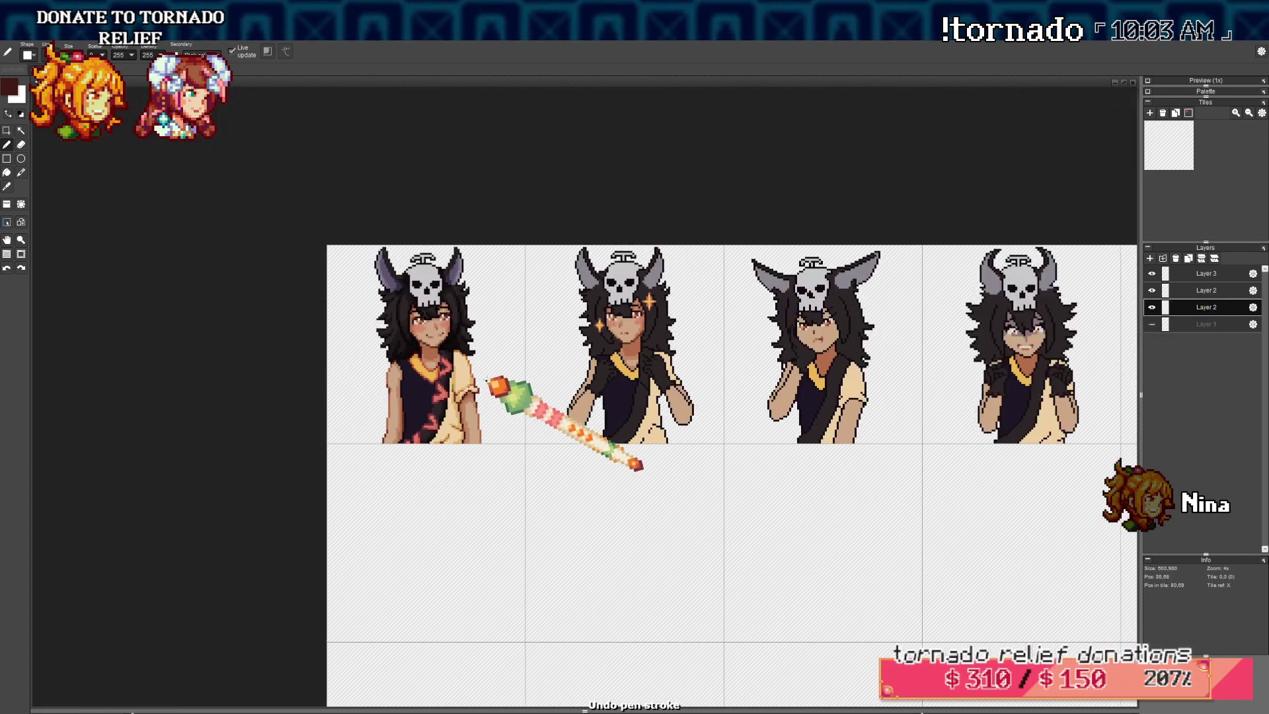
pyautogui.scroll(3, 463, 387)
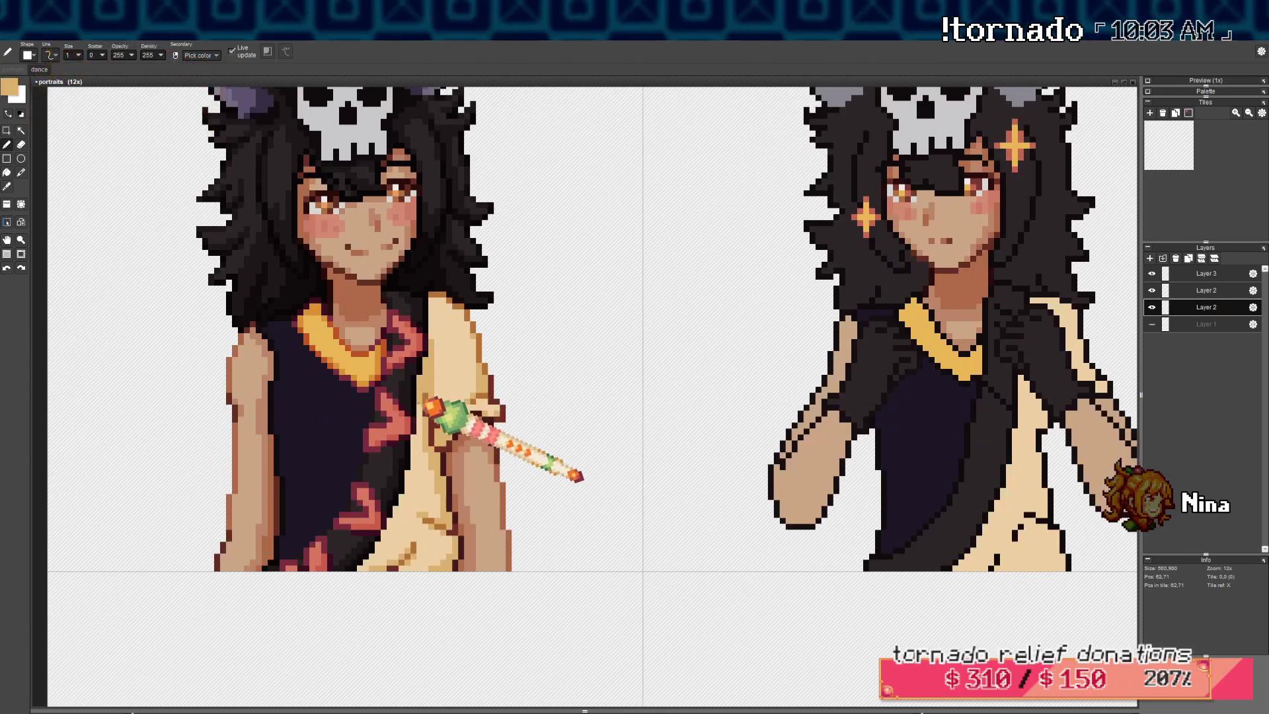
pyautogui.scroll(-3, 433, 421)
pyautogui.scroll(5, 436, 446)
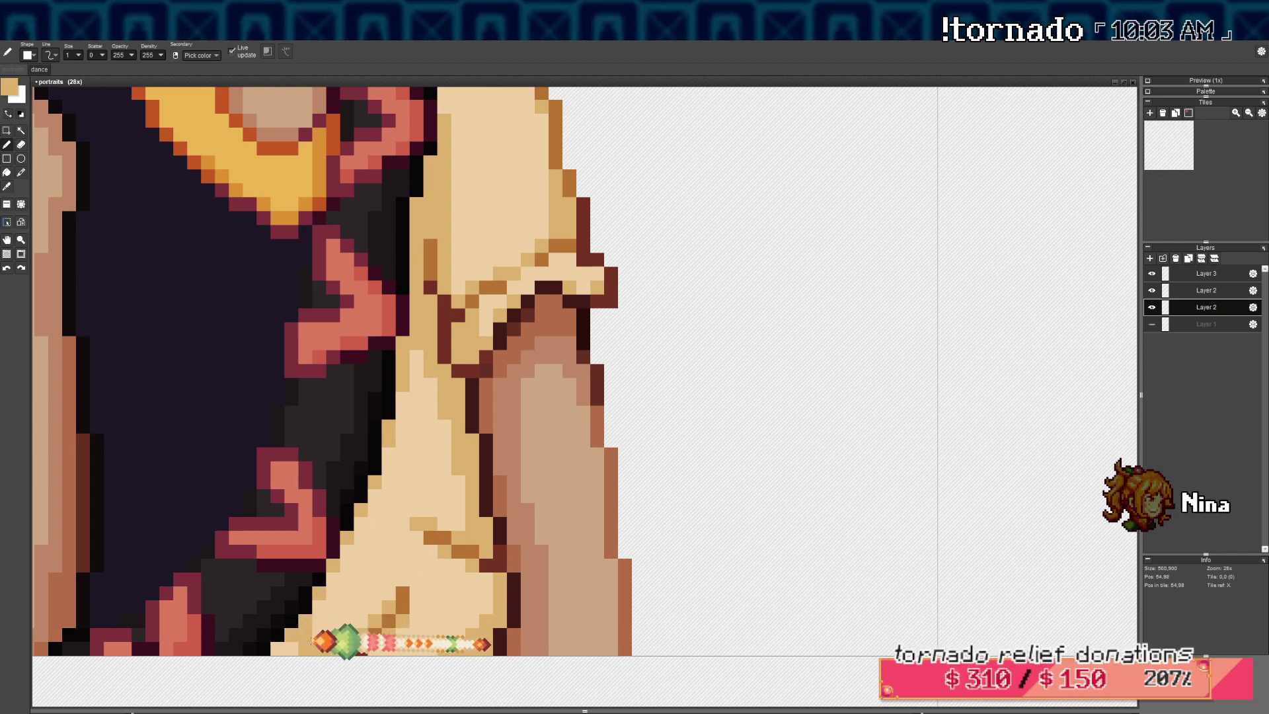
pyautogui.scroll(-5, 297, 631)
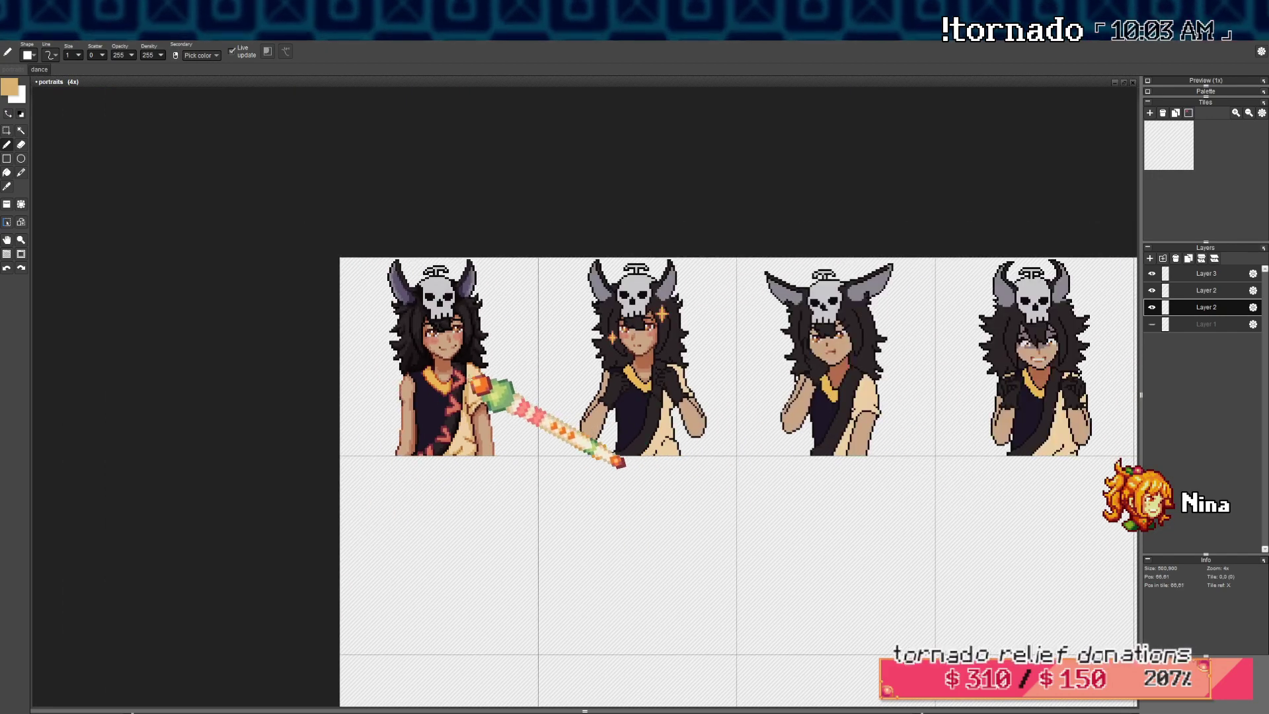
pyautogui.scroll(2, 494, 395)
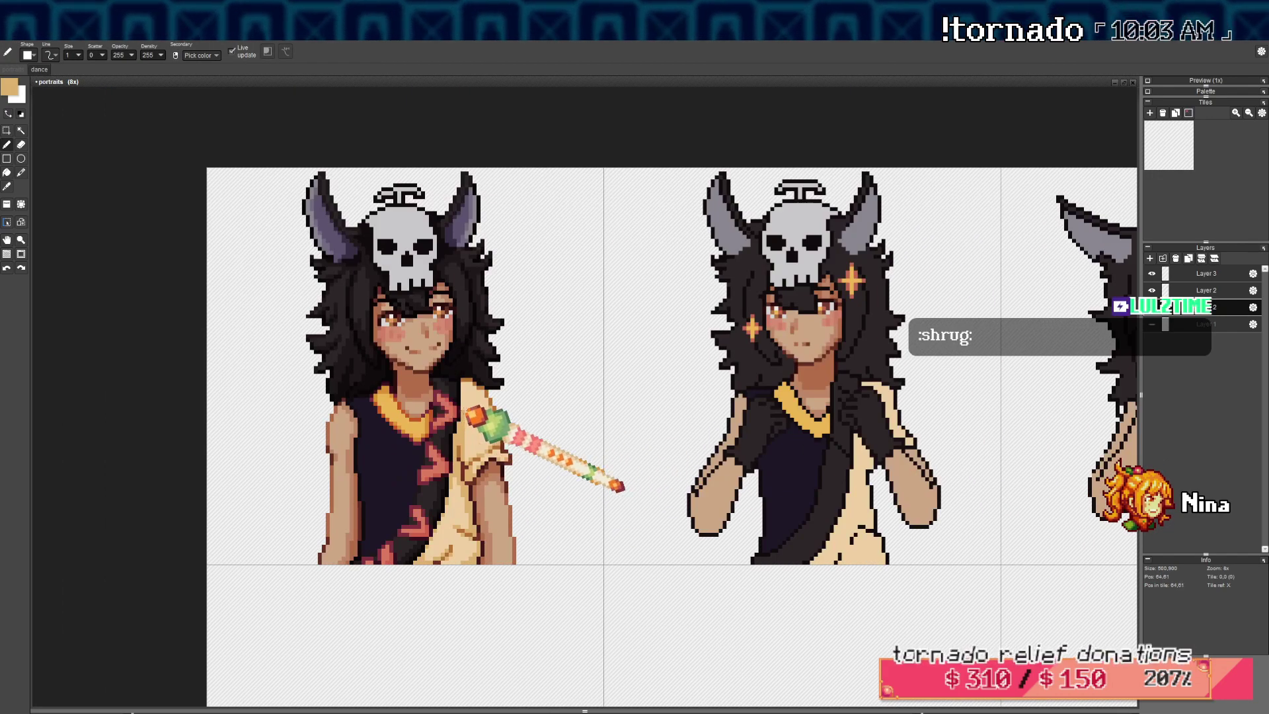
pyautogui.scroll(3, 471, 405)
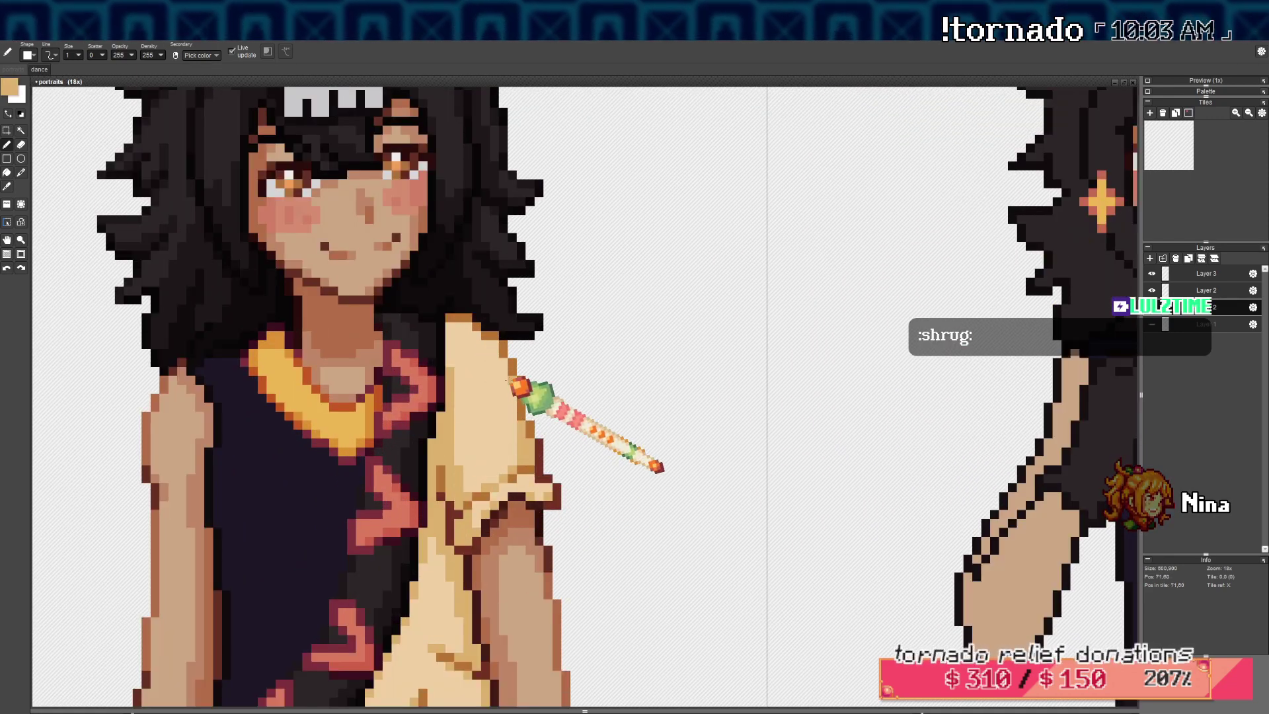
pyautogui.scroll(-5, 637, 341)
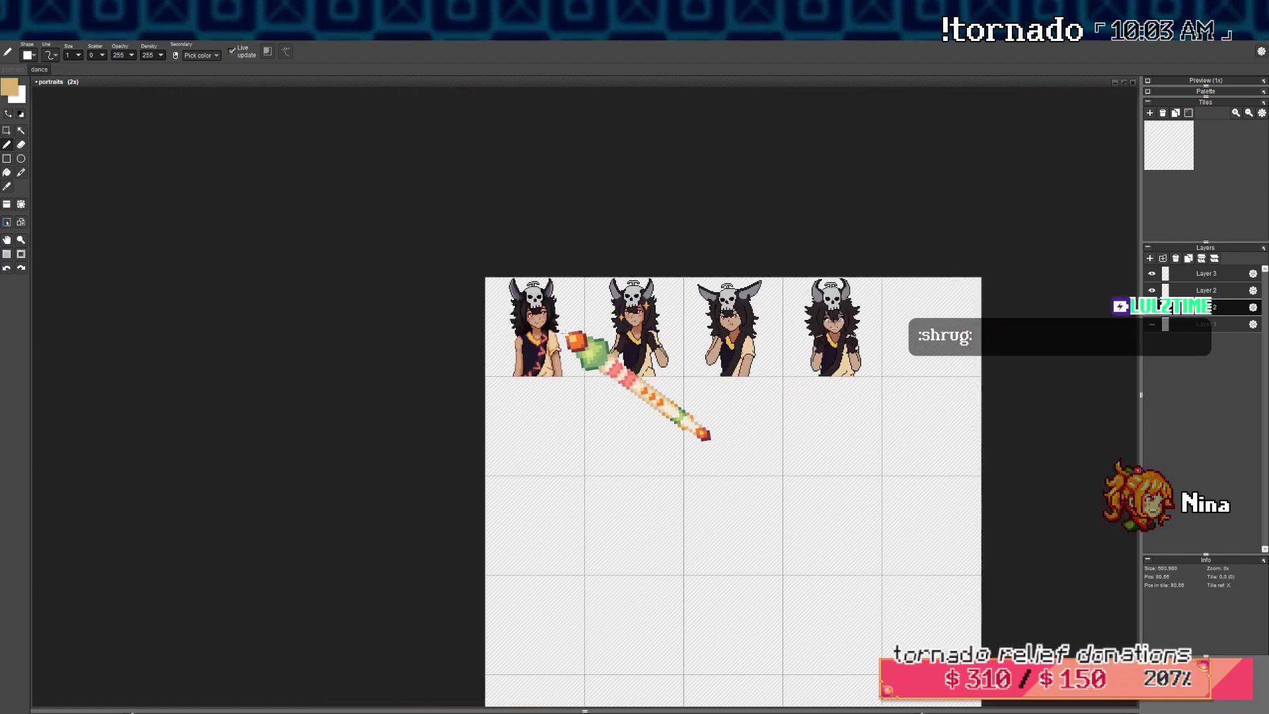
pyautogui.scroll(4, 576, 330)
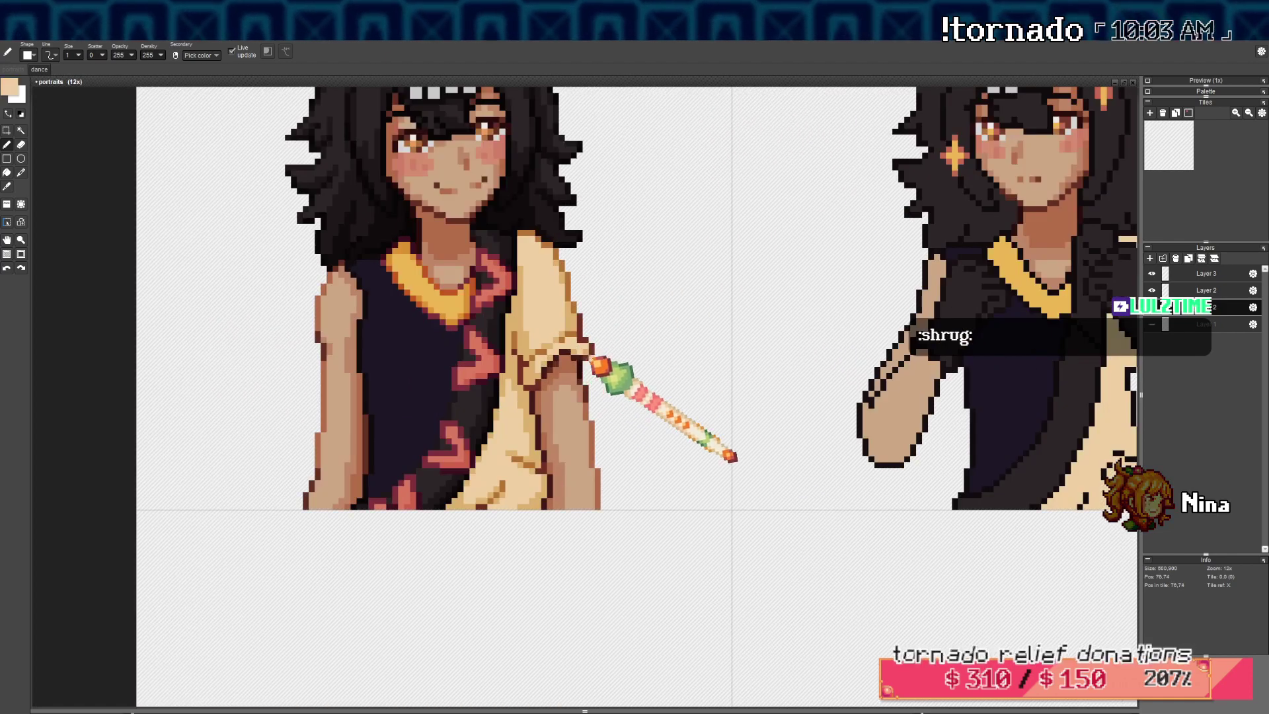
# Lighten the peak of the outline beneath the rolled cuff with the sampled reddish brown
pyautogui.scroll(2, 596, 366)
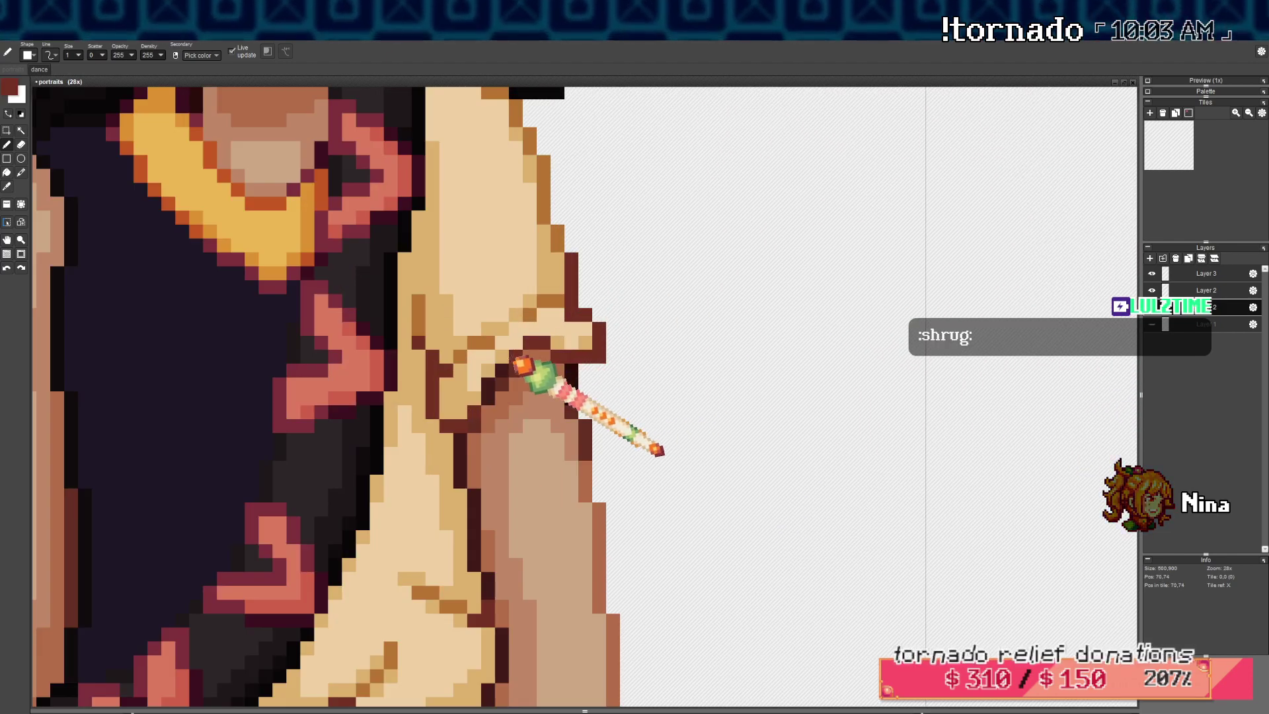
pyautogui.scroll(-2, 530, 408)
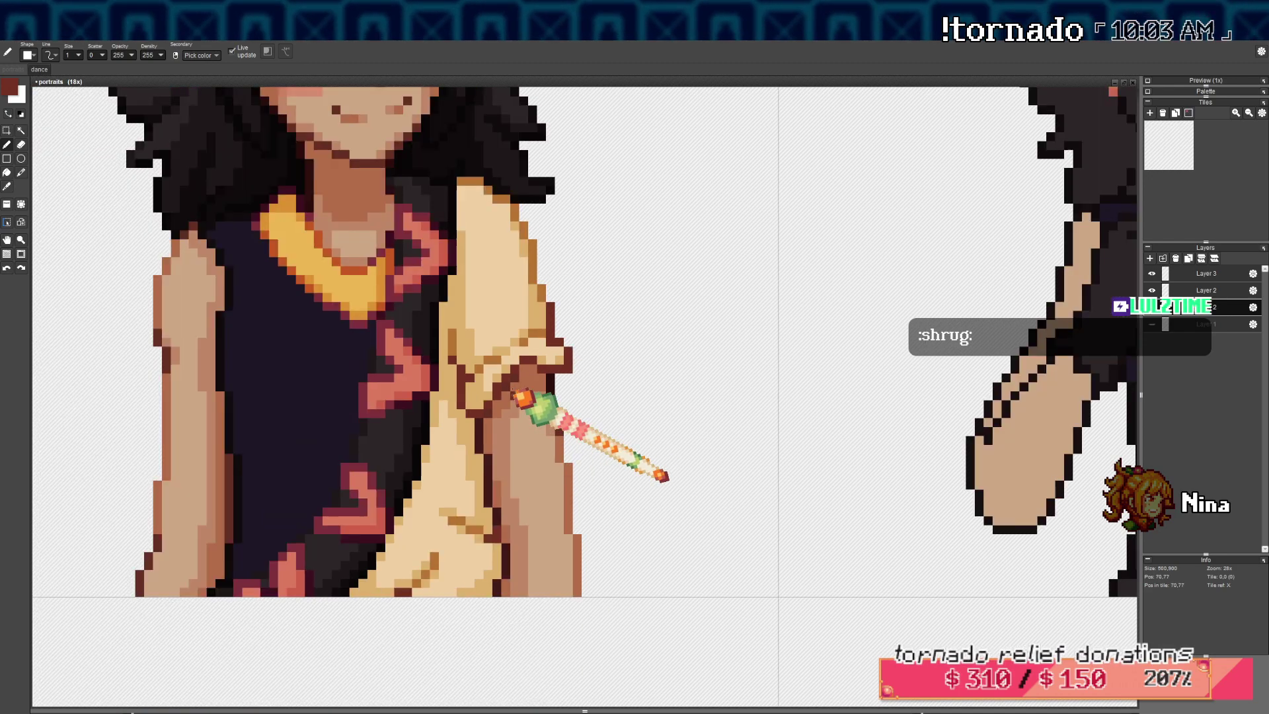
pyautogui.scroll(1, 524, 462)
pyautogui.scroll(-4, 567, 275)
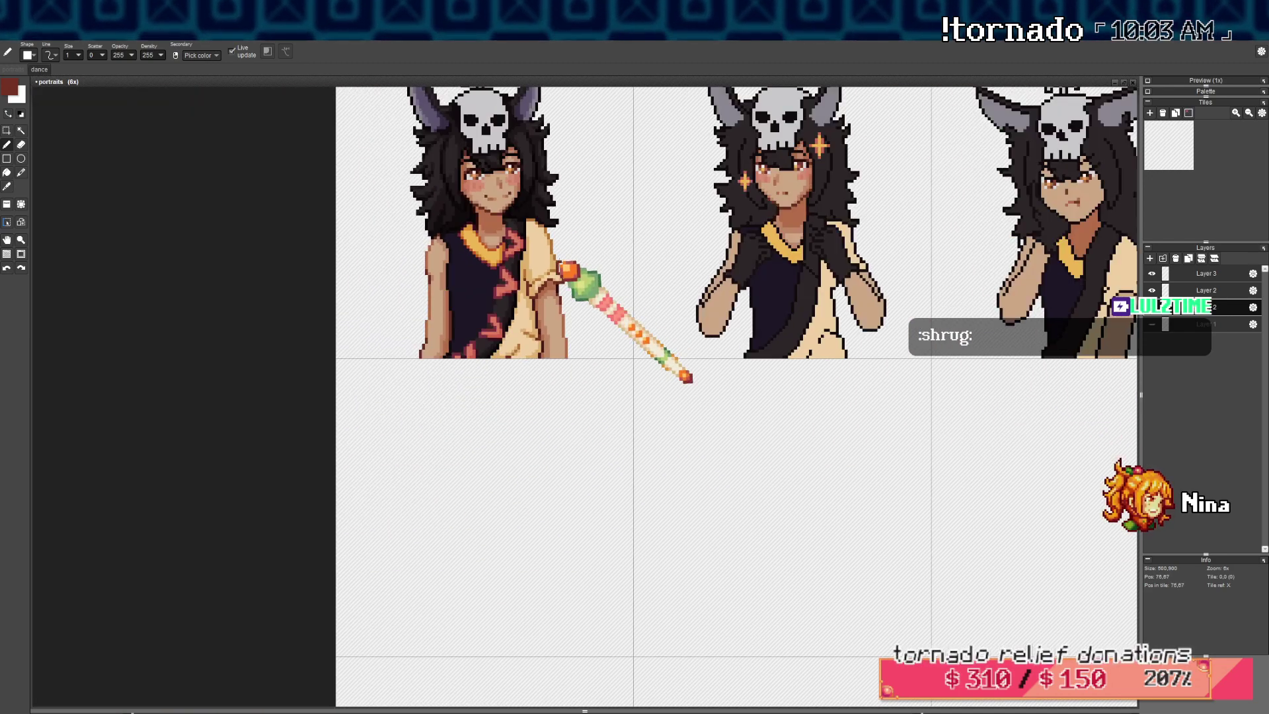
# Touch up the outline around the cream sleeve's rolled cuff with sampled cream and warm brown, undoing a stray stroke
pyautogui.scroll(-1, 572, 266)
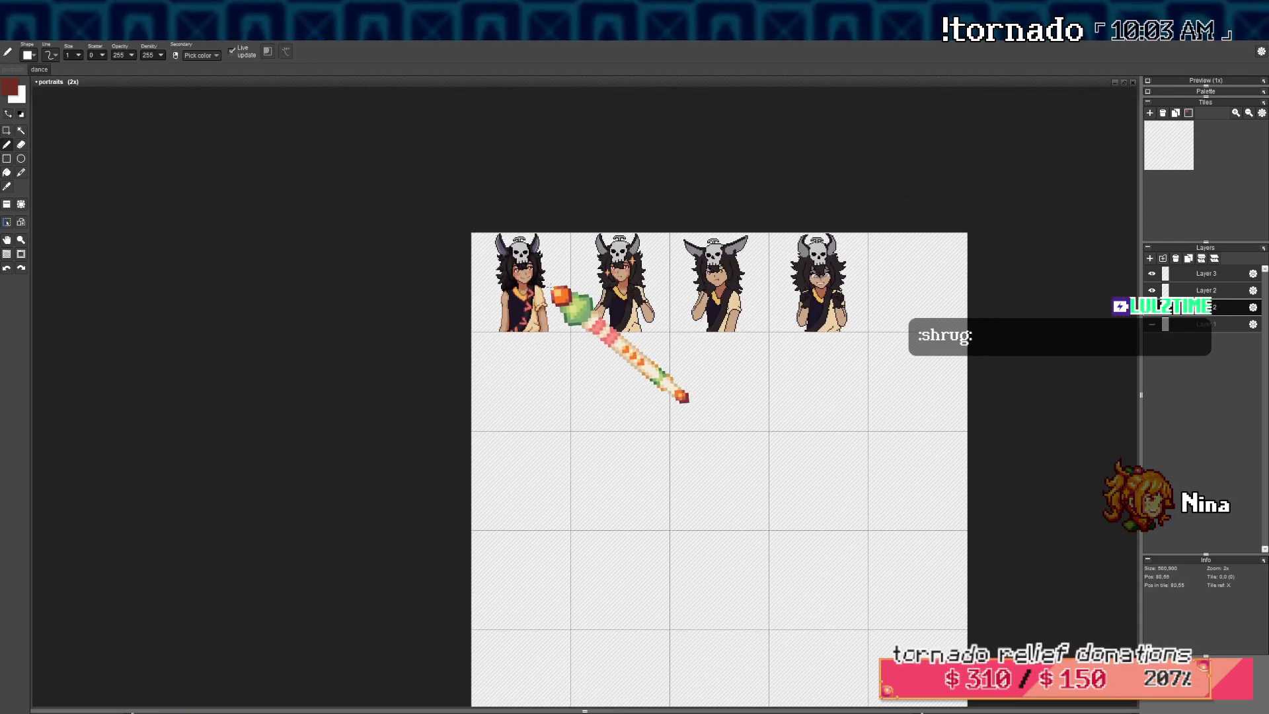
pyautogui.scroll(6, 559, 357)
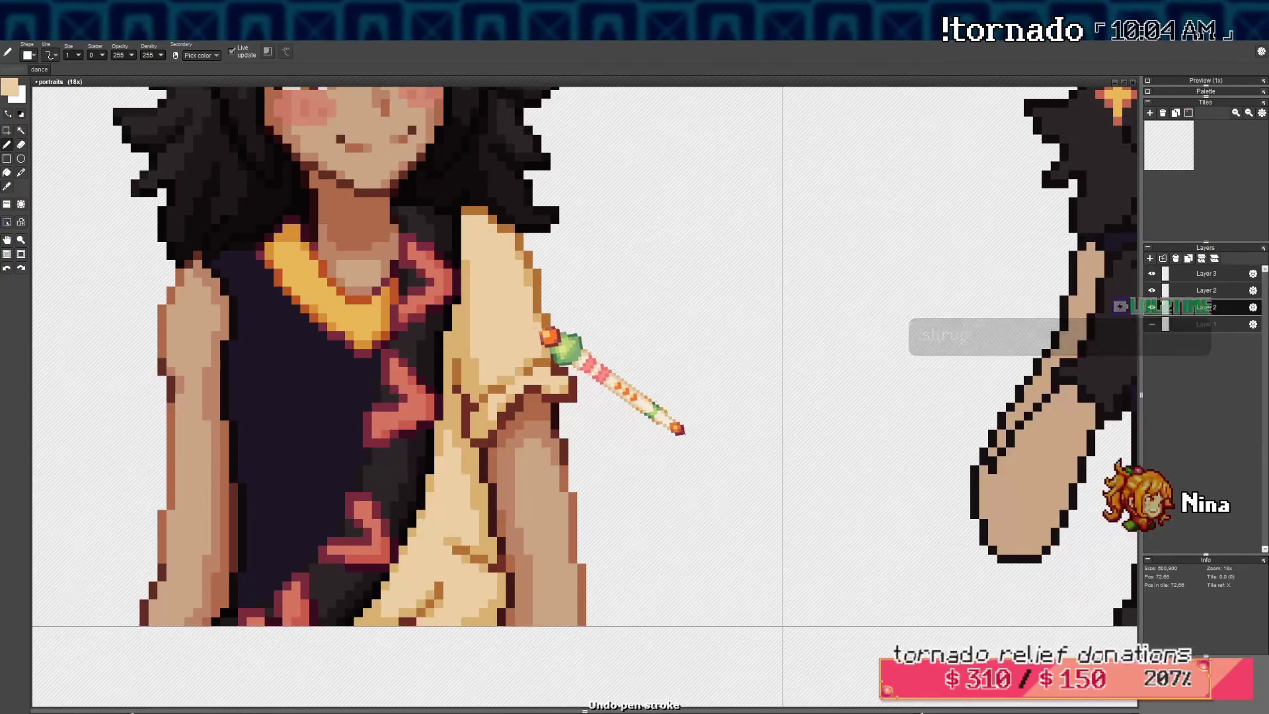
pyautogui.scroll(-6, 609, 350)
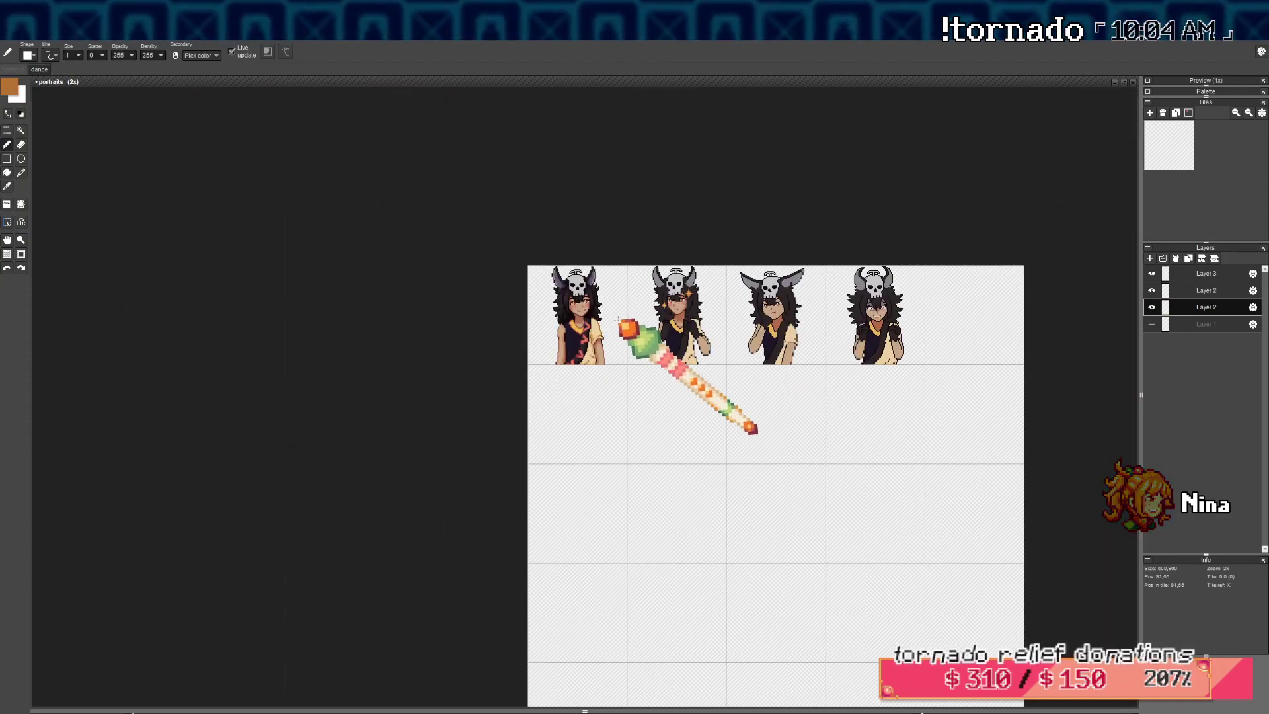
pyautogui.scroll(5, 621, 343)
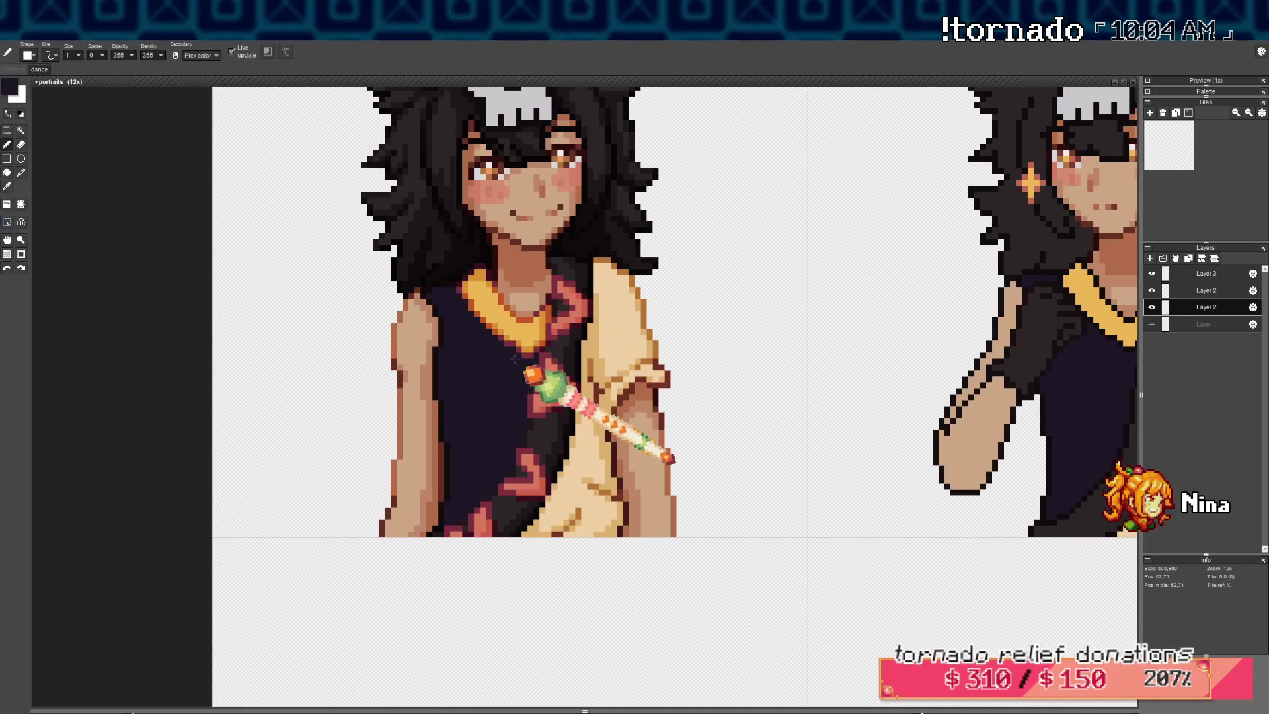
# Darken the vest's sampled navy and shade the vest's lower edge along the sash of the first portrait, undoing a stray stroke
pyautogui.click(10, 88)
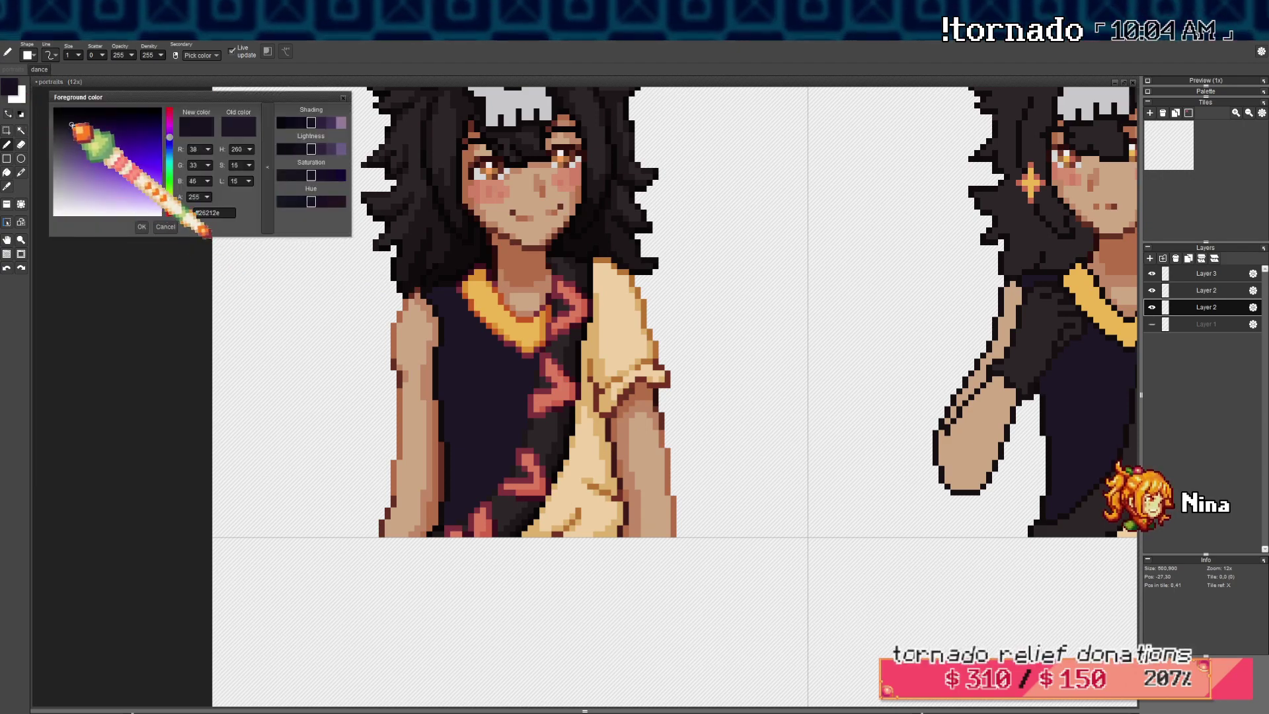
pyautogui.click(143, 225)
pyautogui.scroll(4, 486, 398)
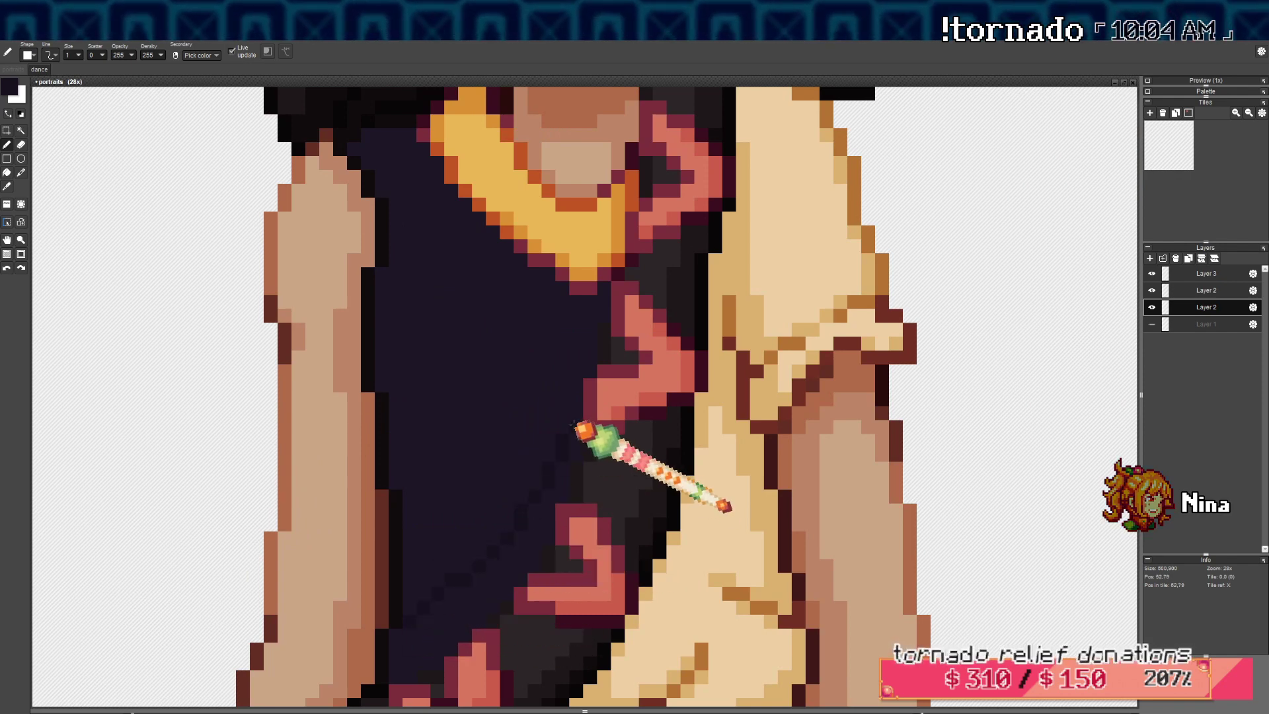
pyautogui.press('f')
pyautogui.press('b')
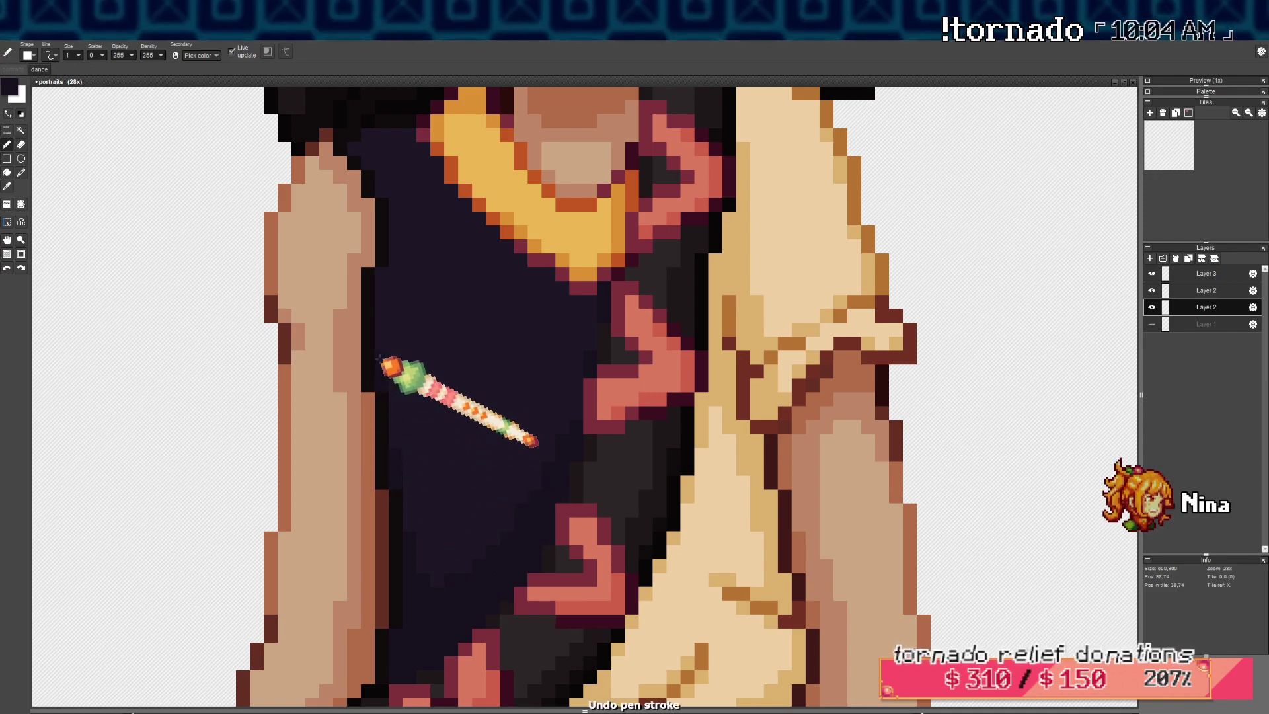
pyautogui.scroll(3, 390, 370)
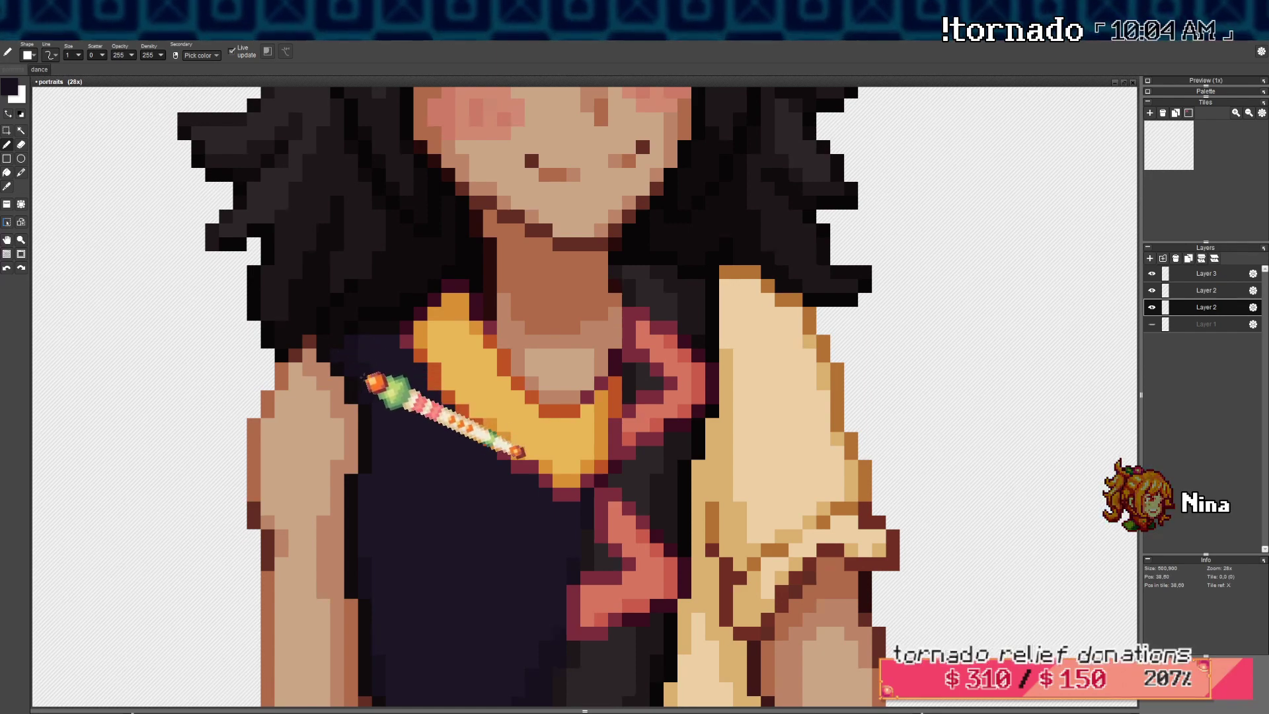
pyautogui.scroll(-8, 397, 421)
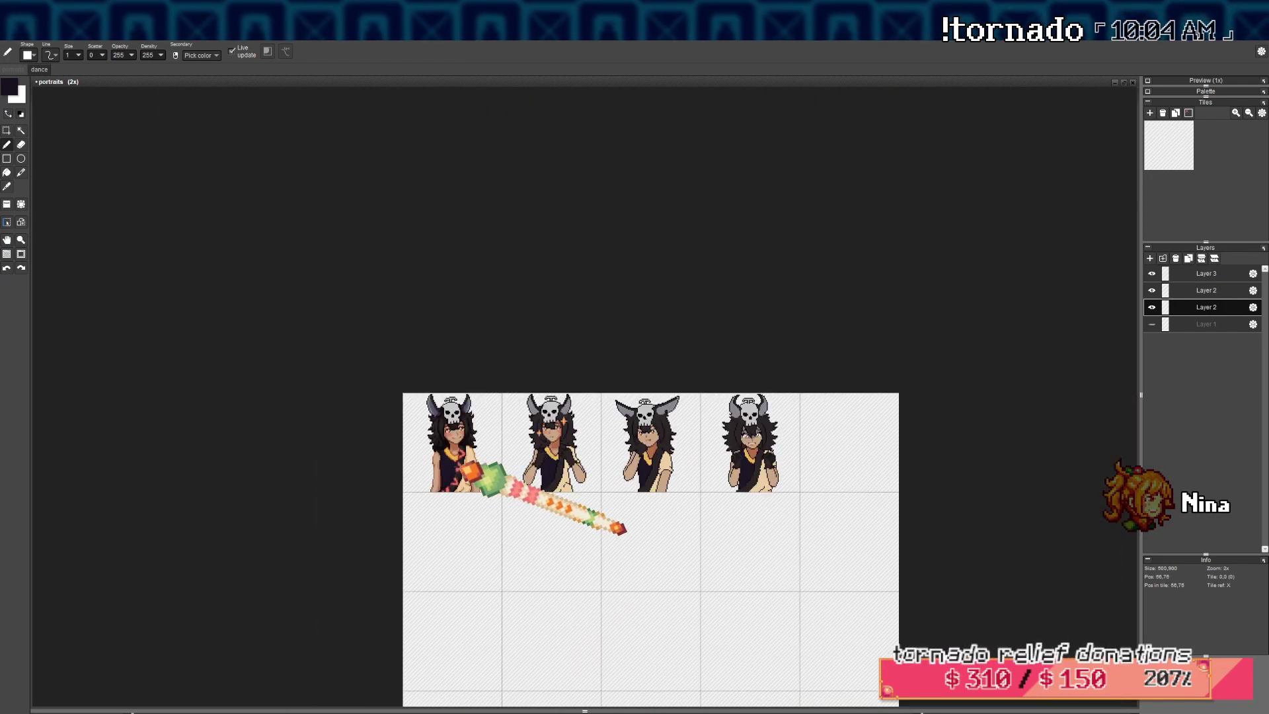
pyautogui.scroll(7, 476, 482)
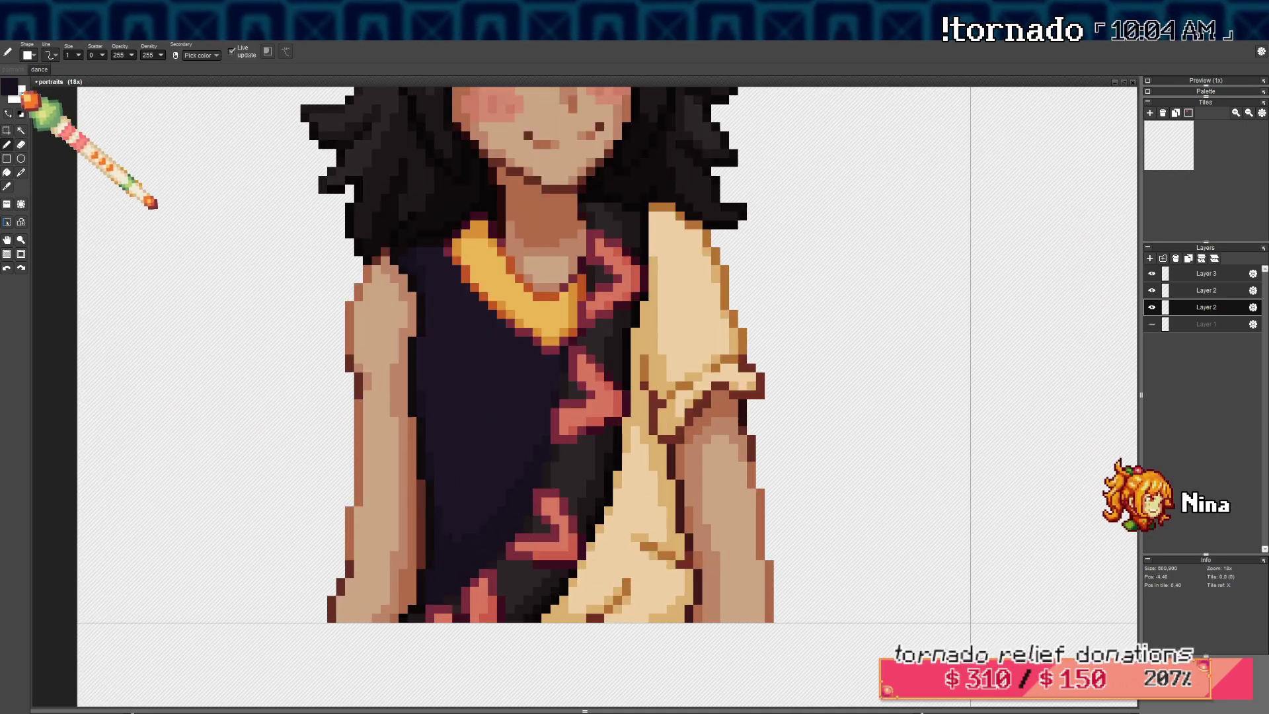
# Darken the shadow colour to a near-black navy and deepen the shading at the vest's lower tip and edges
pyautogui.click(12, 90)
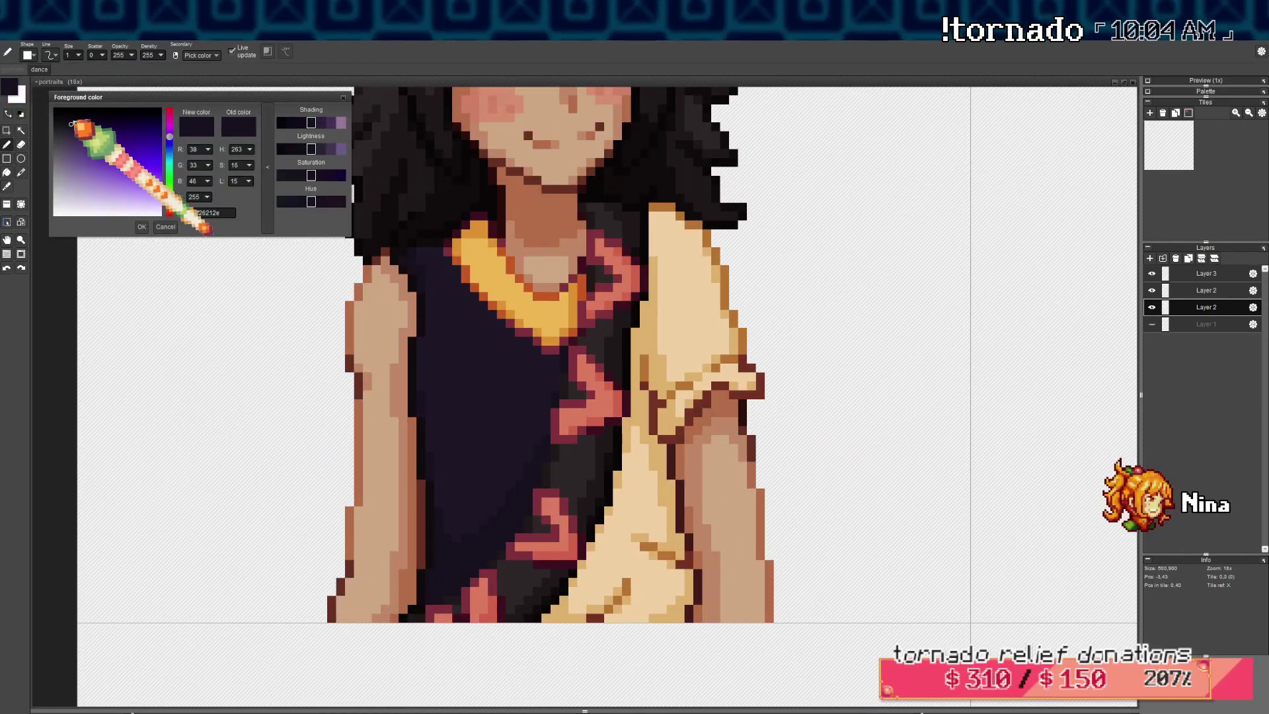
pyautogui.click(143, 227)
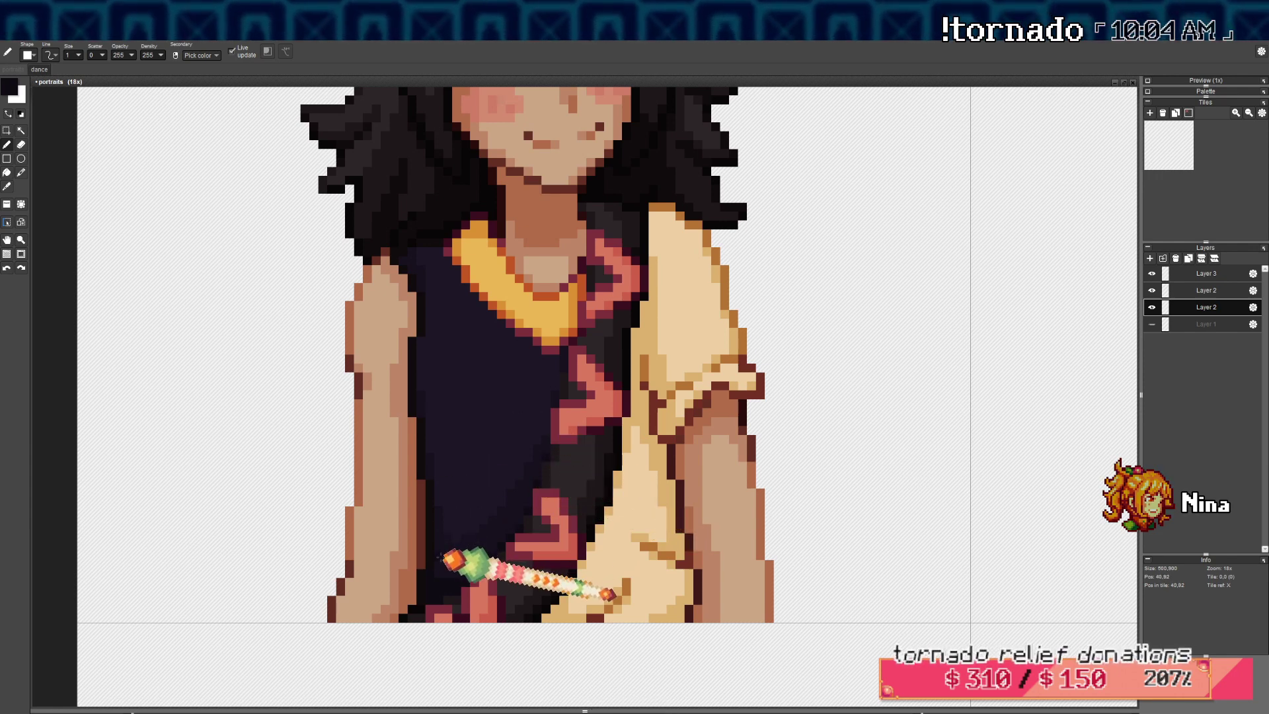
pyautogui.scroll(2, 424, 411)
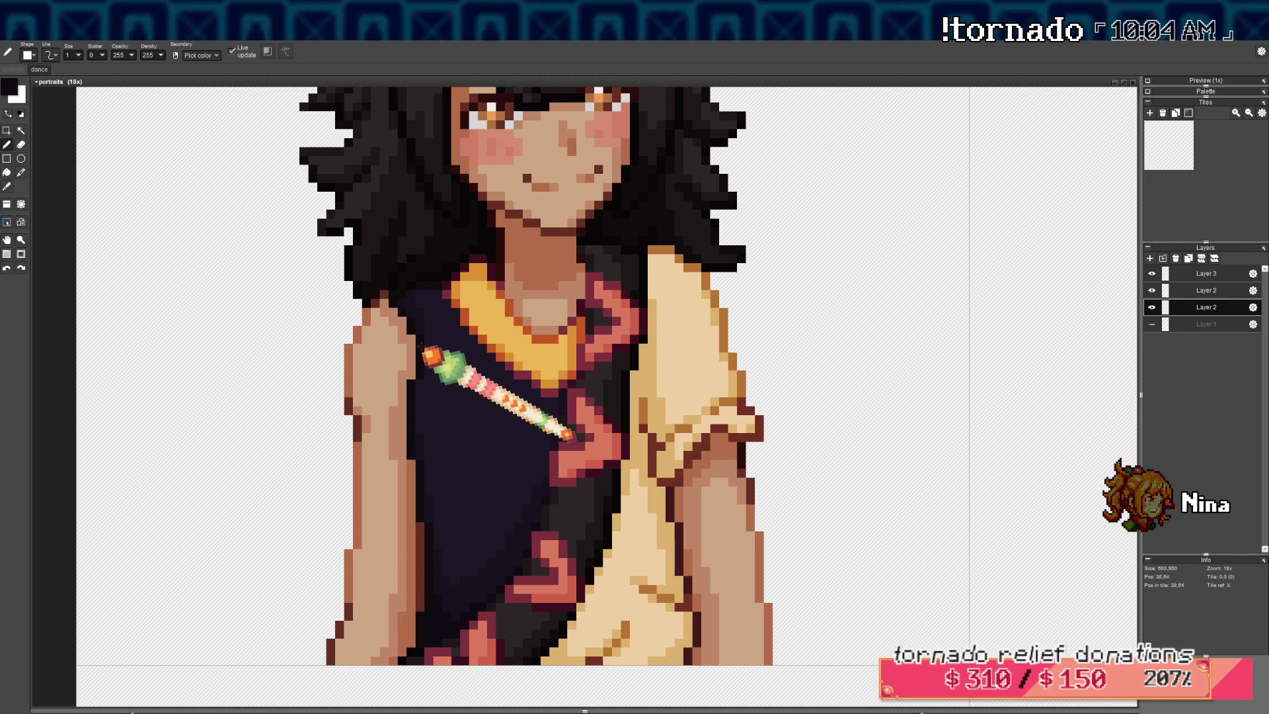
pyautogui.scroll(3, 431, 360)
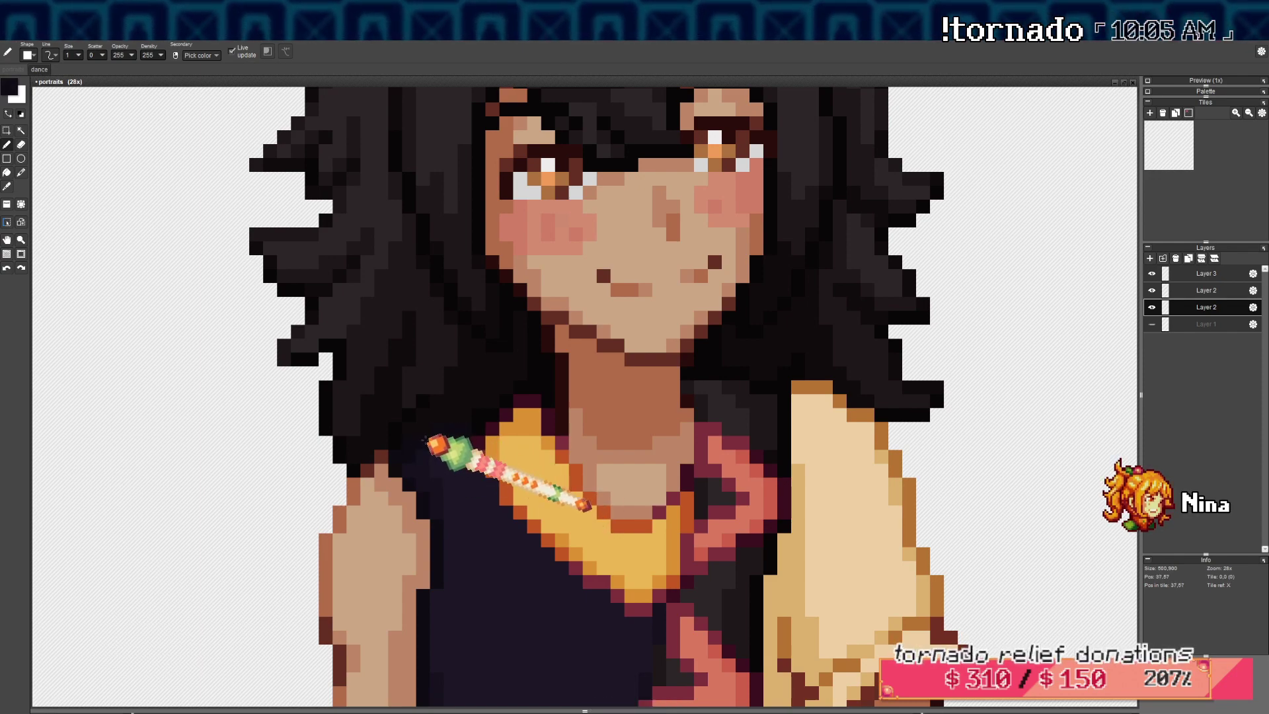
pyautogui.scroll(-3, 426, 442)
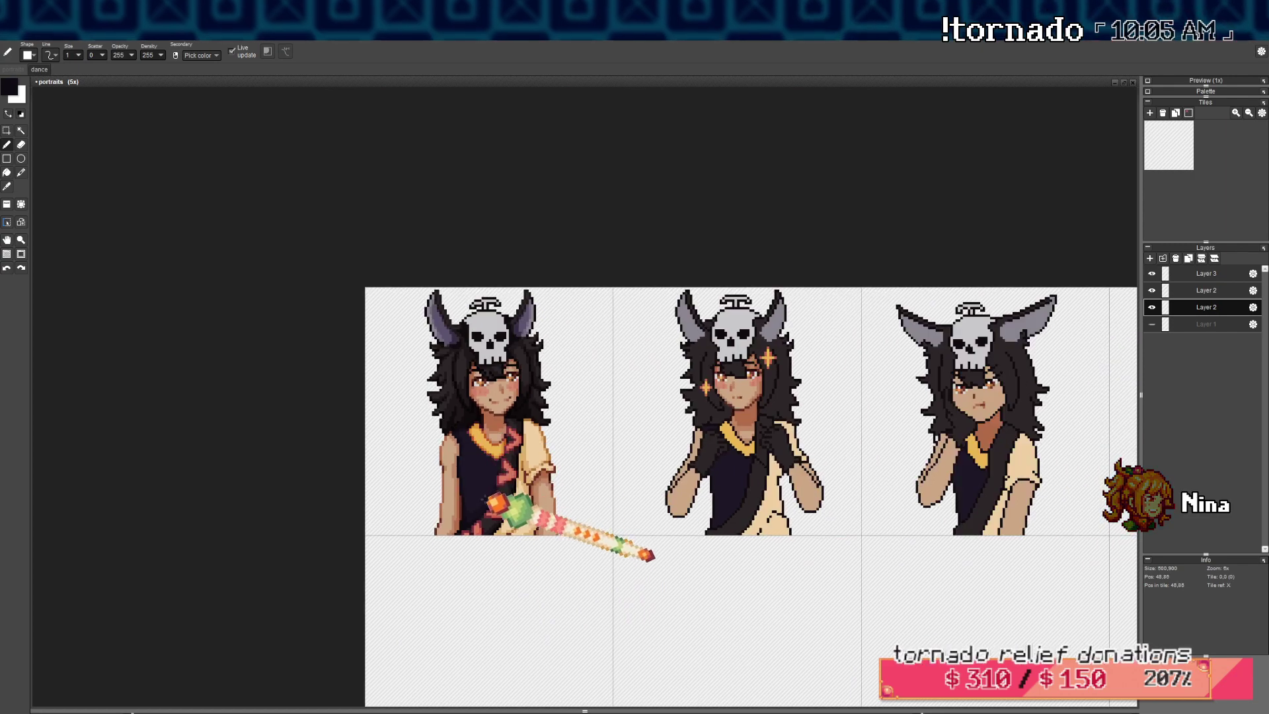
pyautogui.scroll(3, 423, 548)
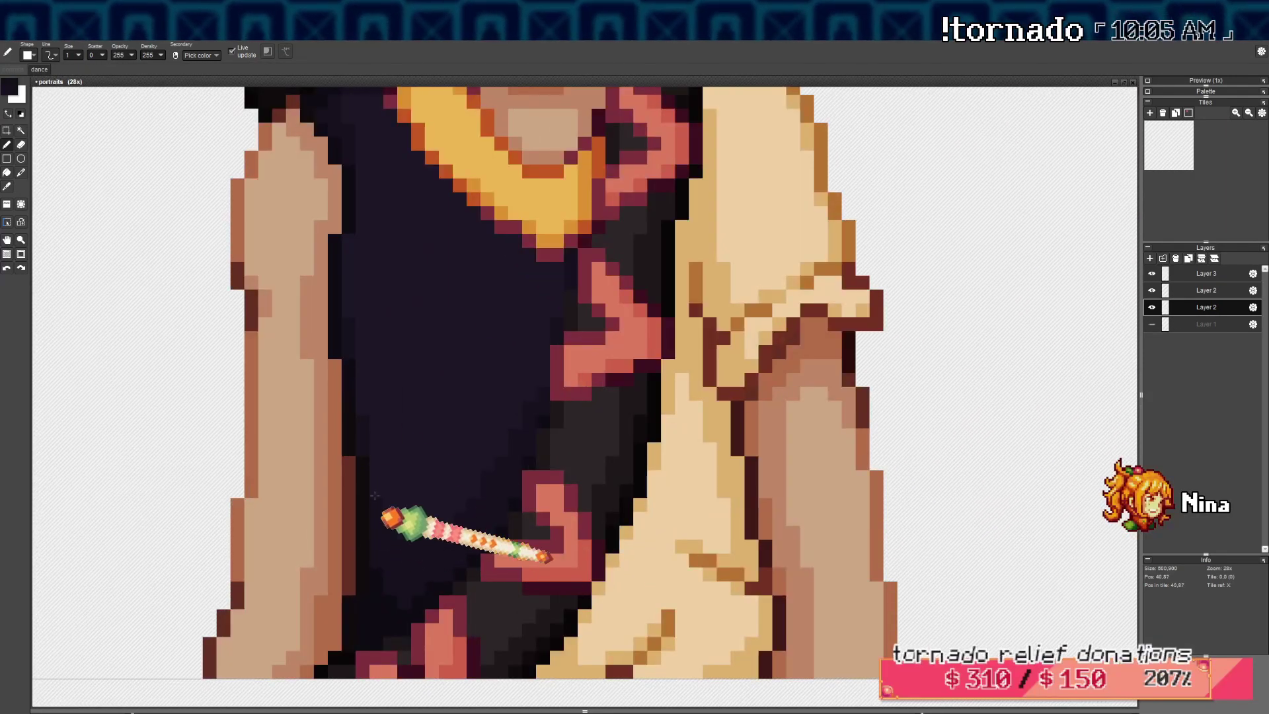
# Refine the vest's shading beneath the collar and along the sash with the sampled navy, undoing a stray stroke
pyautogui.scroll(-3, 385, 411)
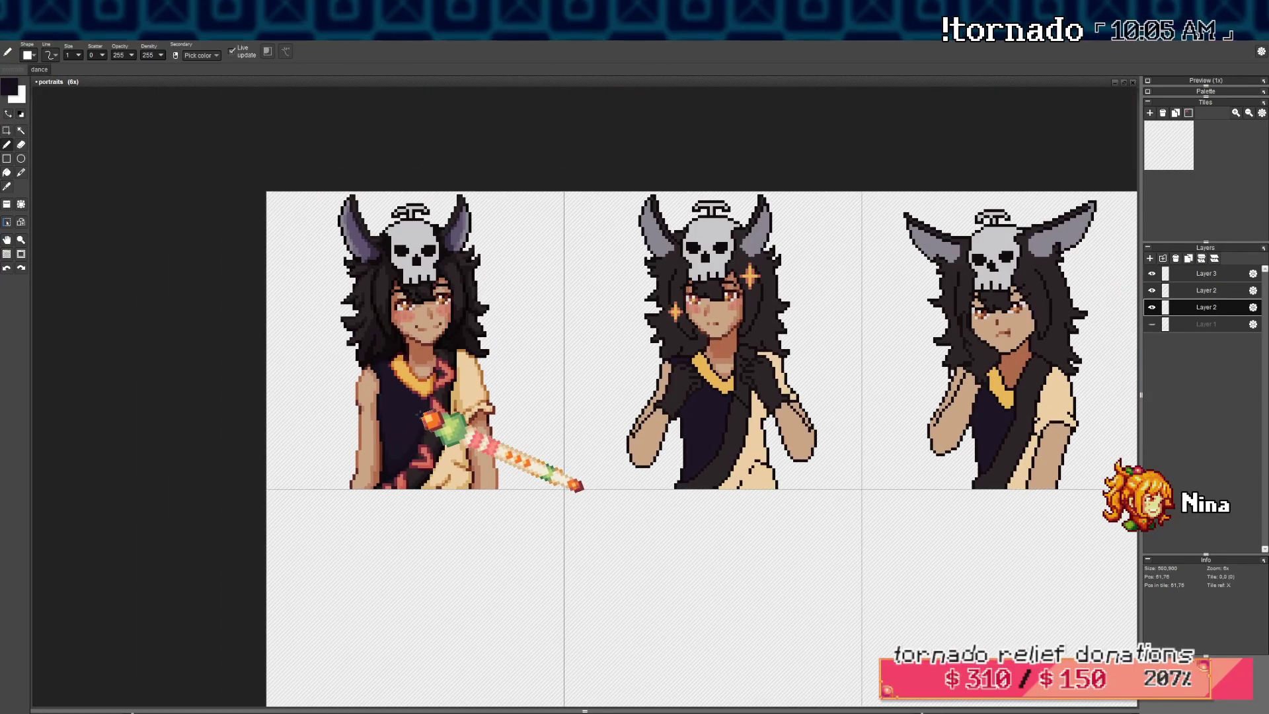
pyautogui.scroll(2, 424, 414)
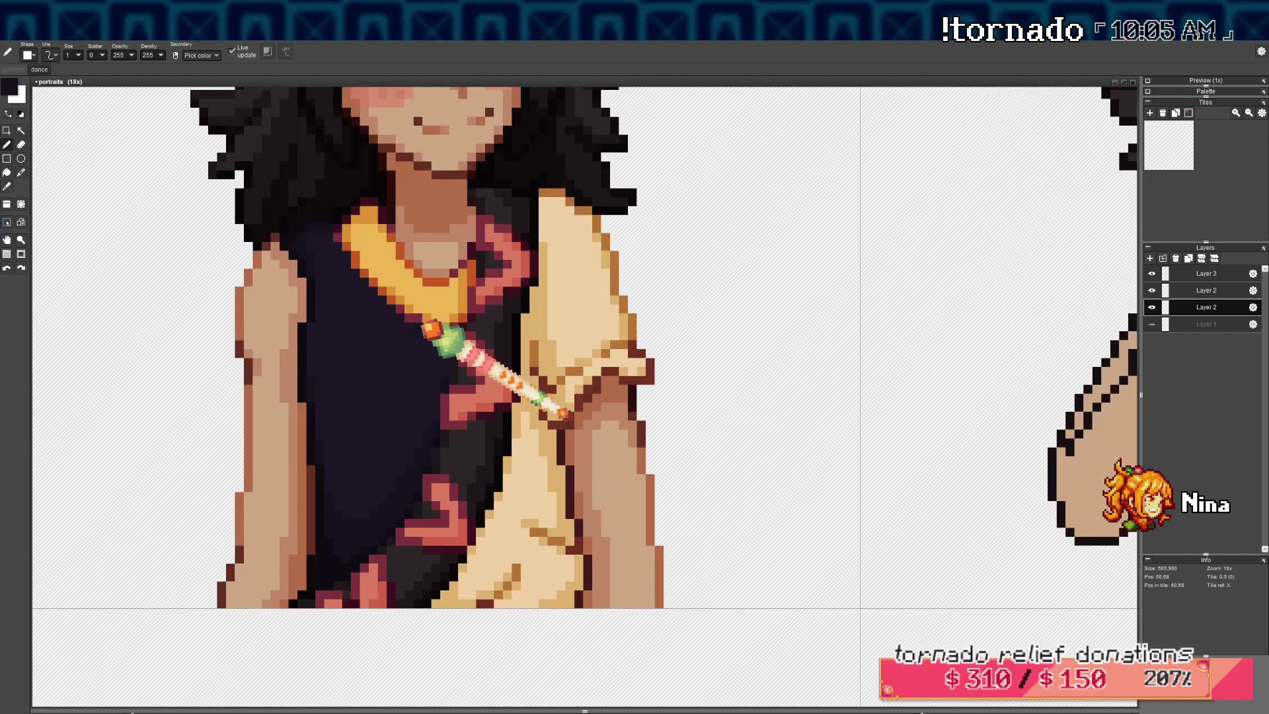
pyautogui.scroll(1, 430, 328)
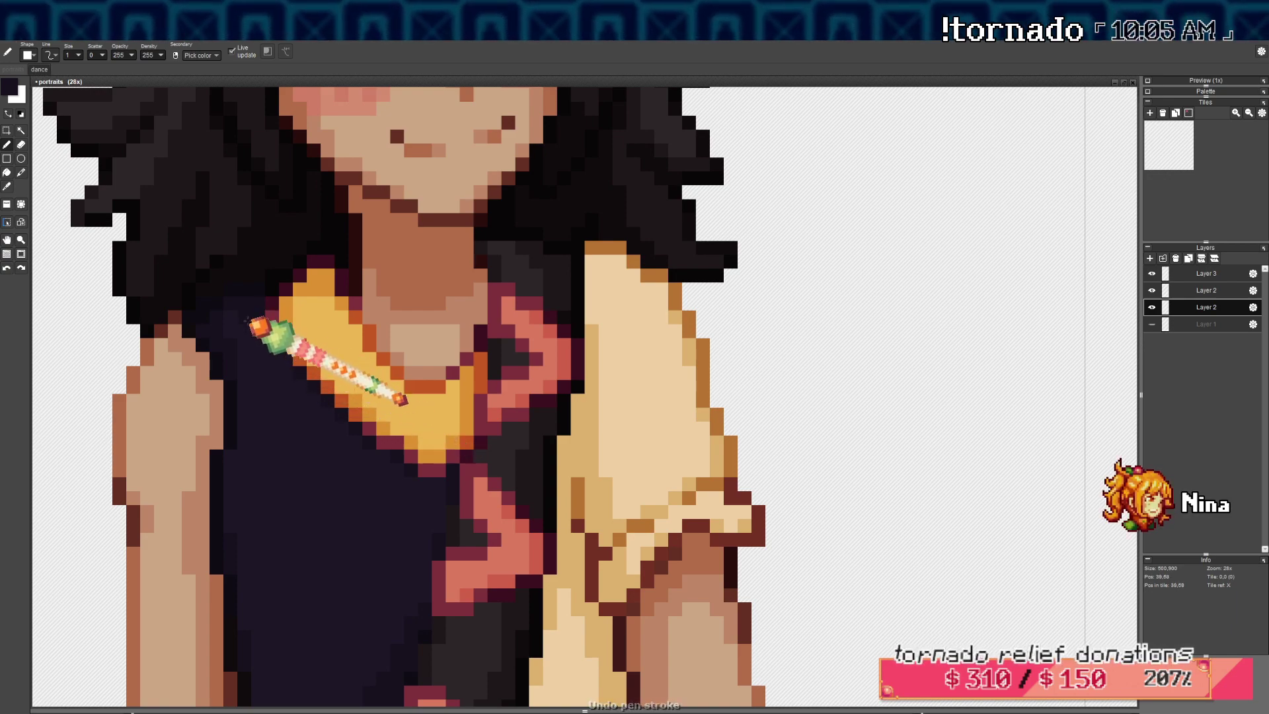
pyautogui.scroll(-3, 246, 330)
pyautogui.moveTo(301, 420); pyautogui.dragTo(342, 411)
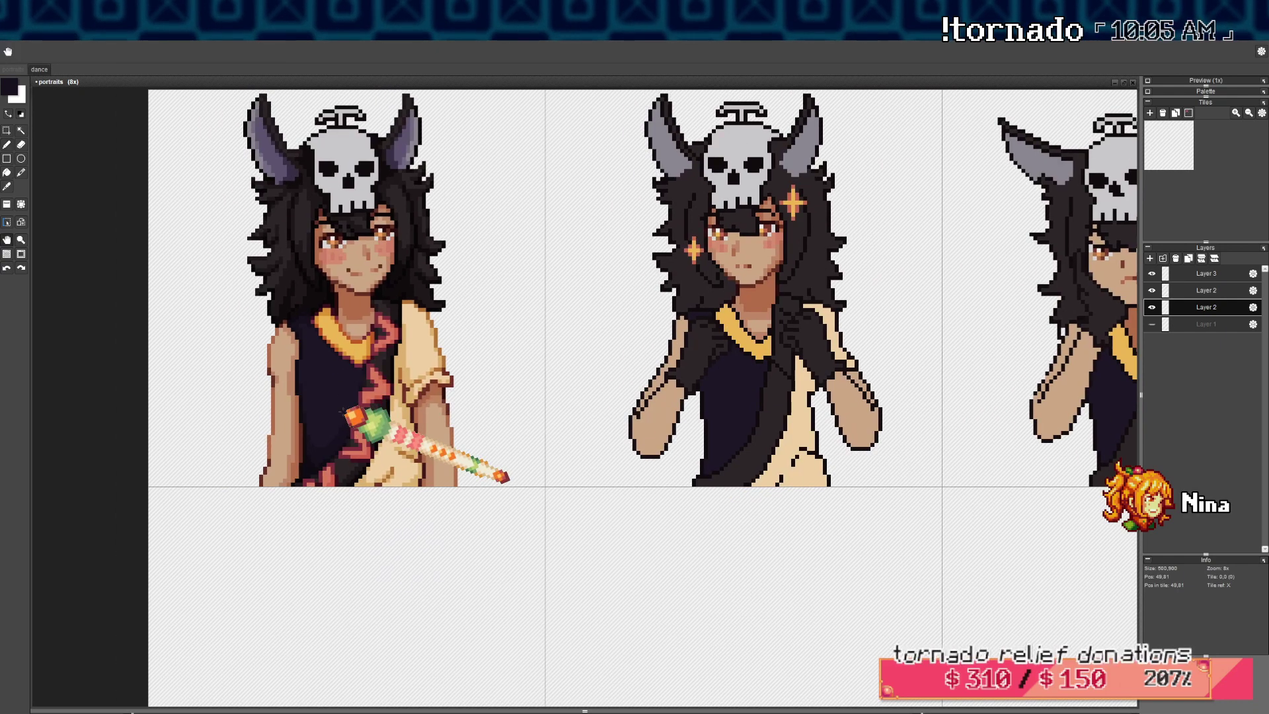
pyautogui.scroll(2, 329, 456)
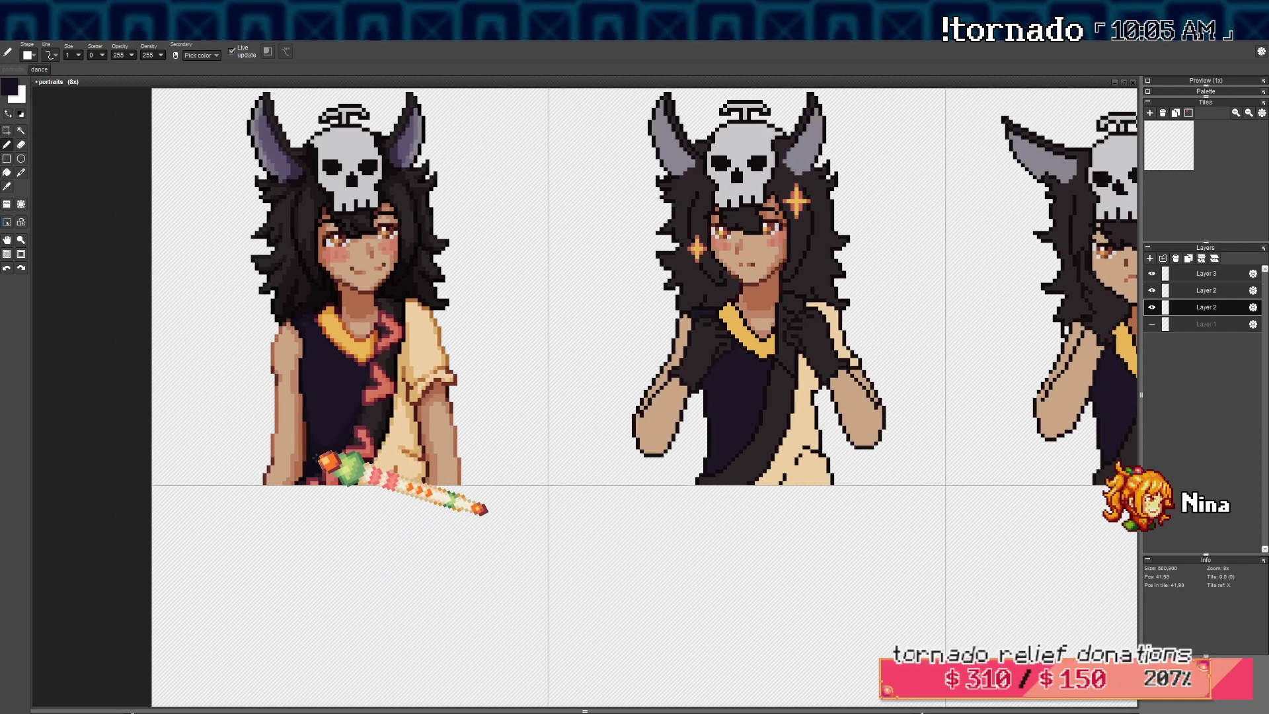
pyautogui.scroll(2, 361, 403)
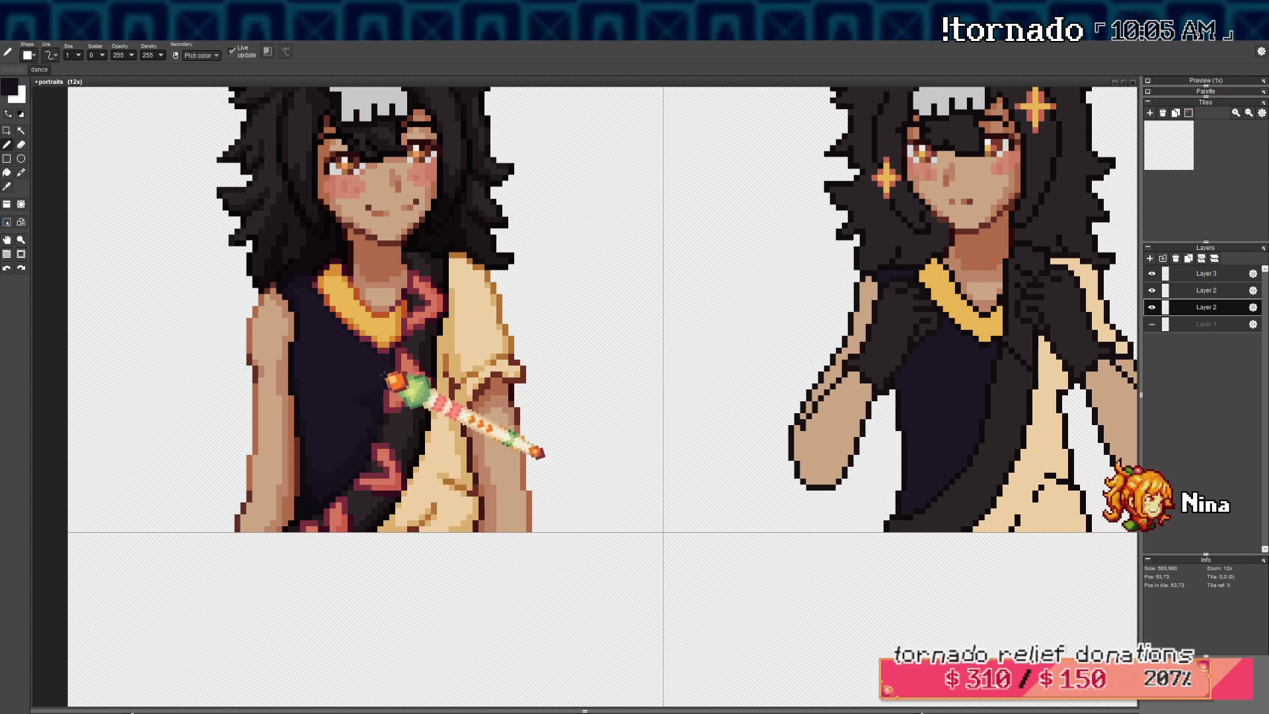
pyautogui.scroll(-3, 389, 378)
pyautogui.scroll(5, 430, 360)
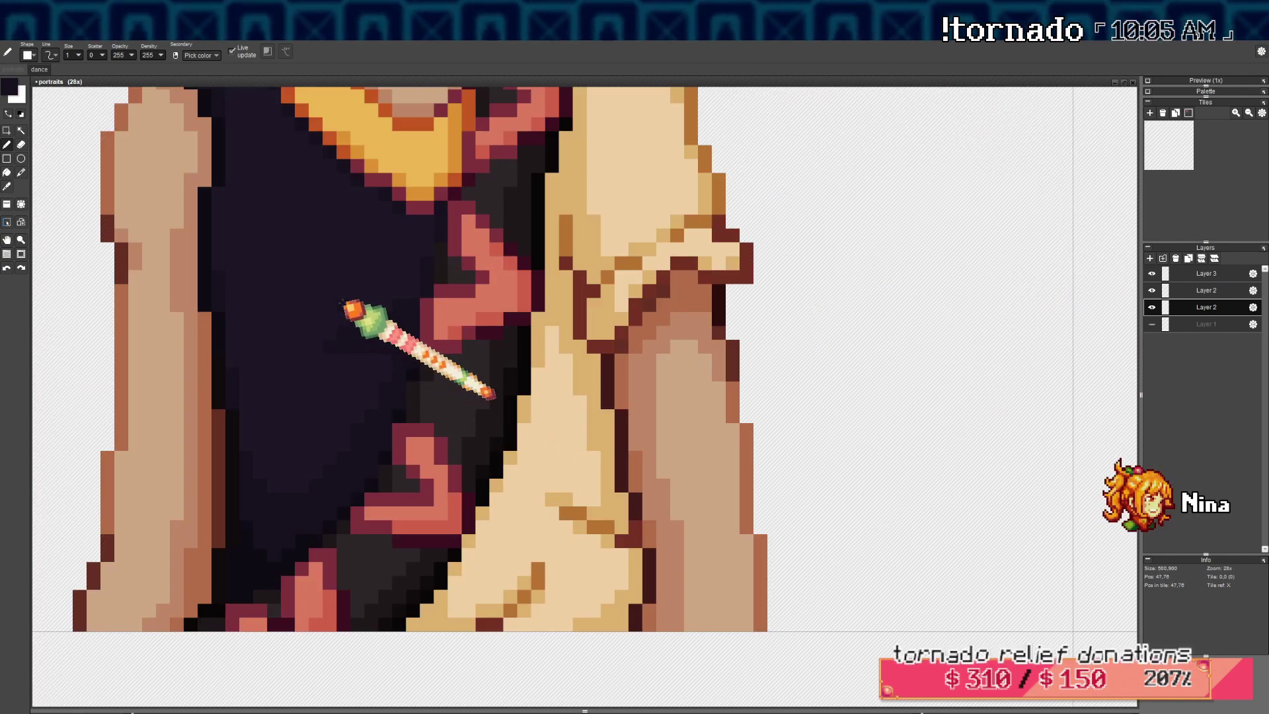
pyautogui.scroll(-3, 429, 380)
pyautogui.scroll(-3, 562, 419)
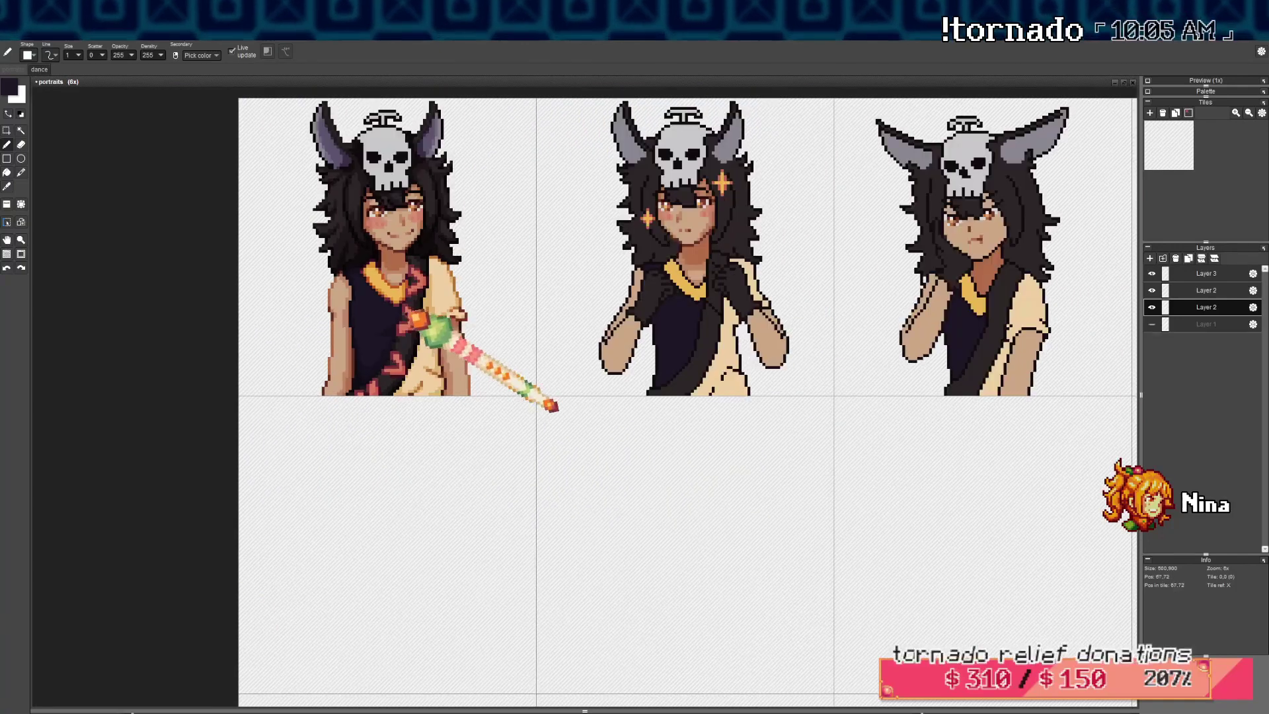
# Lighten the skull's sampled grey to R 220, G 218, B 224 and paint highlights across the skull's forehead and jaw
pyautogui.moveTo(427, 351)
pyautogui.mouseDown()
pyautogui.moveTo(430, 370)
pyautogui.moveTo(448, 362)
pyautogui.mouseUp()
pyautogui.scroll(3, 455, 367)
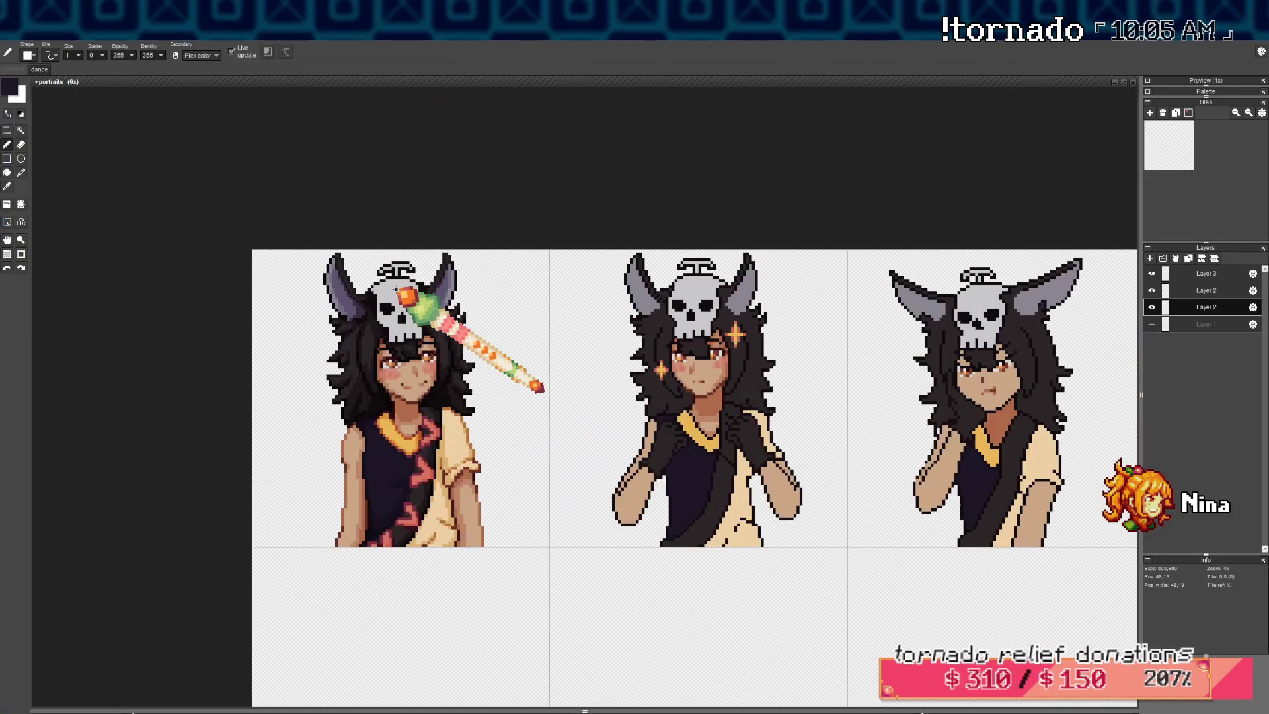
pyautogui.click(10, 88)
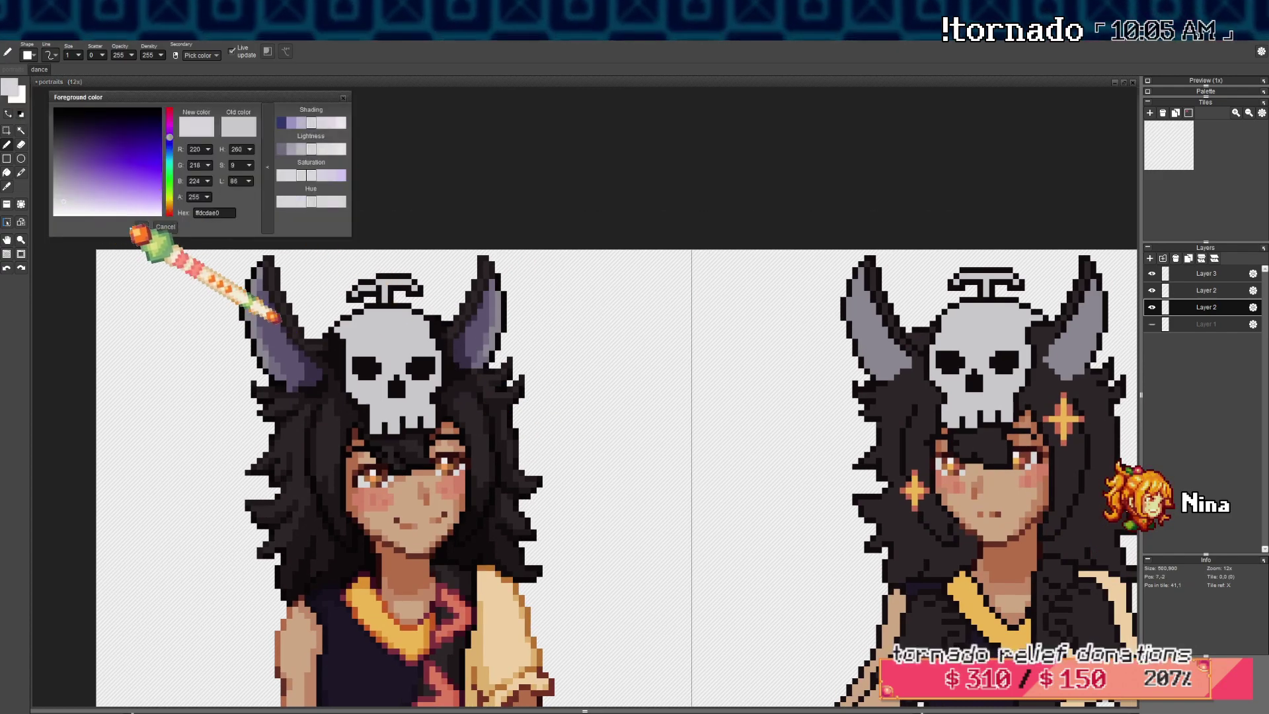
pyautogui.click(141, 227)
pyautogui.scroll(1, 406, 339)
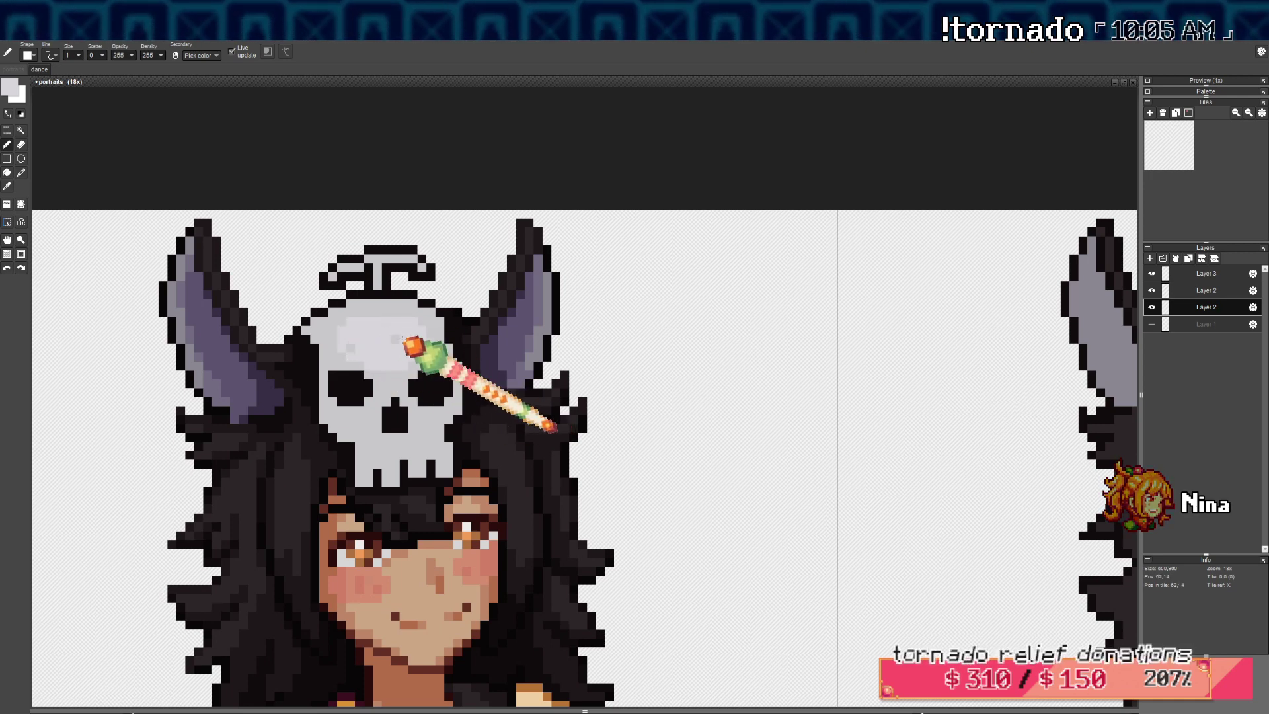
pyautogui.moveTo(403, 315)
pyautogui.mouseDown()
pyautogui.moveTo(430, 350)
pyautogui.moveTo(412, 365)
pyautogui.mouseUp()
pyautogui.click(350, 347)
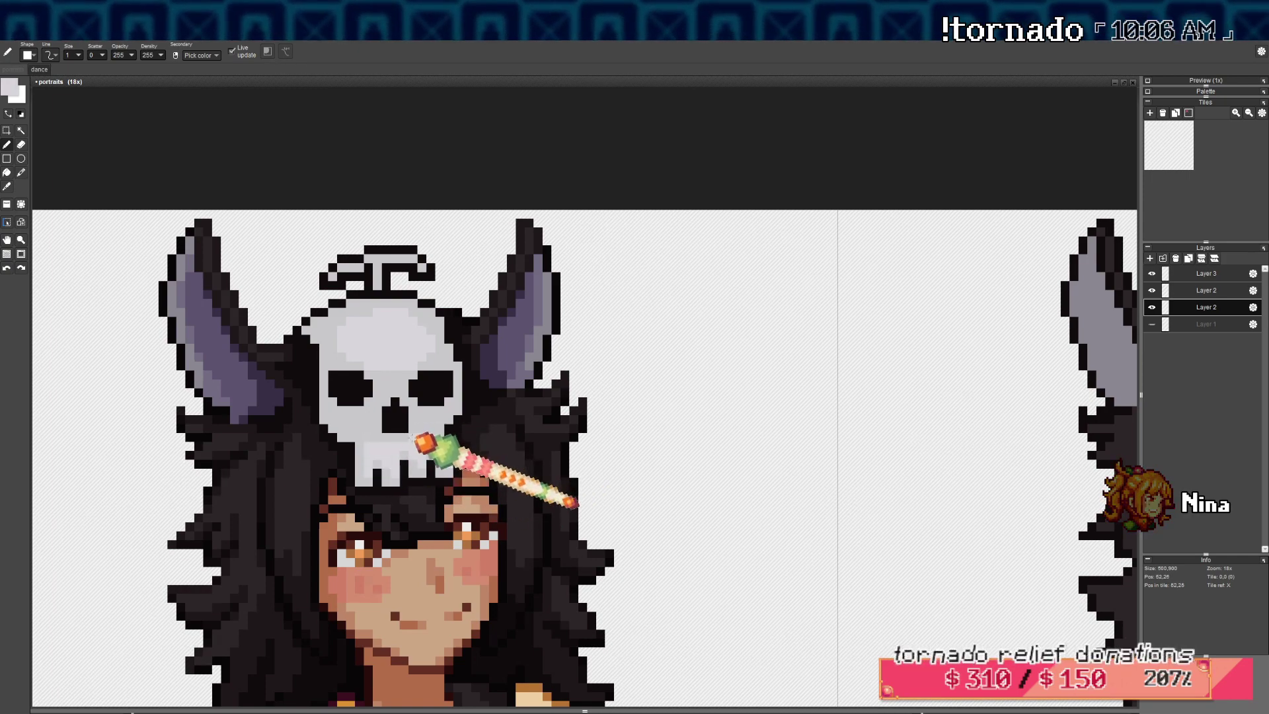
pyautogui.scroll(-3, 418, 441)
pyautogui.scroll(5, 418, 441)
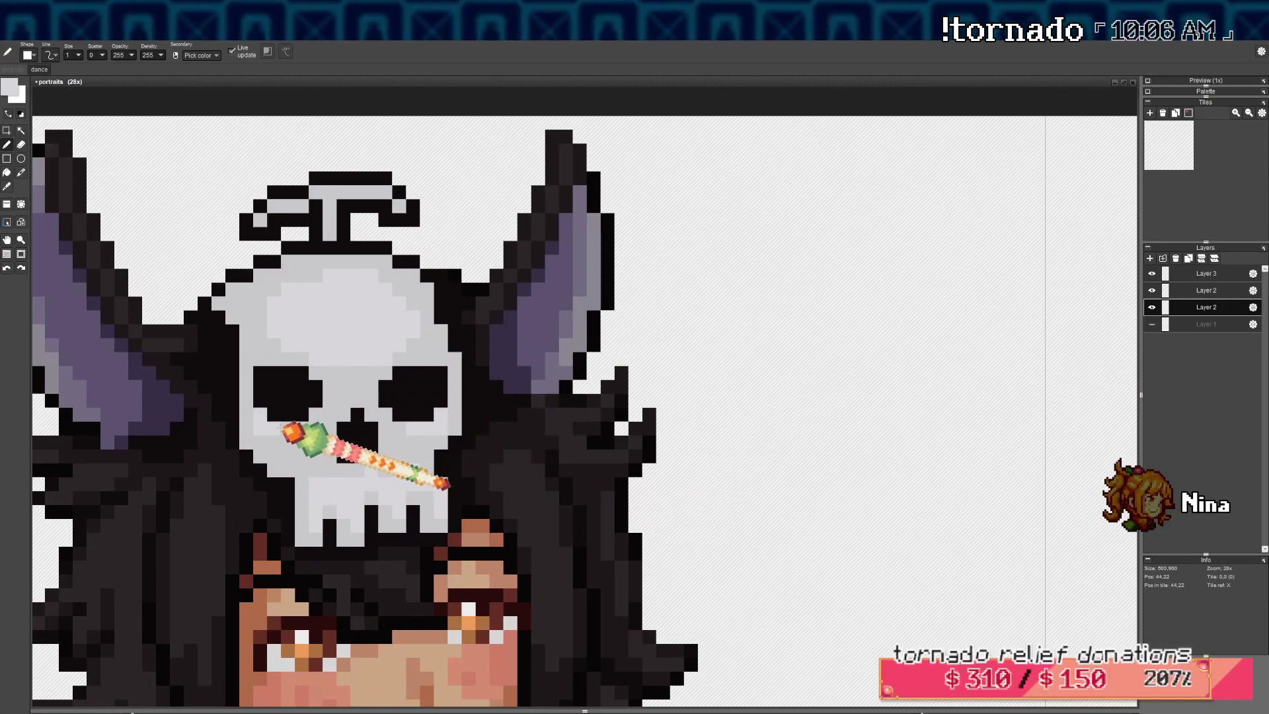
pyautogui.scroll(-5, 285, 428)
pyautogui.scroll(3, 435, 406)
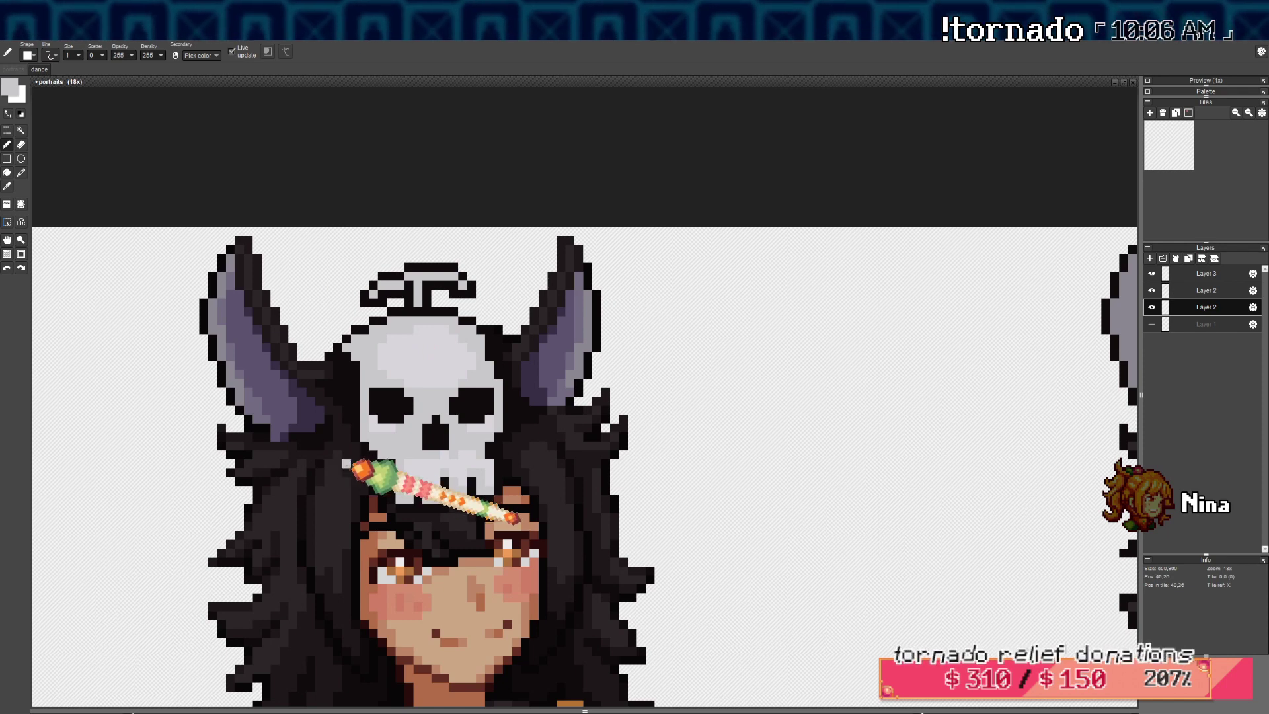
# Darken the skull's sampled grey to a lavender grey and shade the cheeks beneath the eye sockets and along the jaw
pyautogui.click(10, 87)
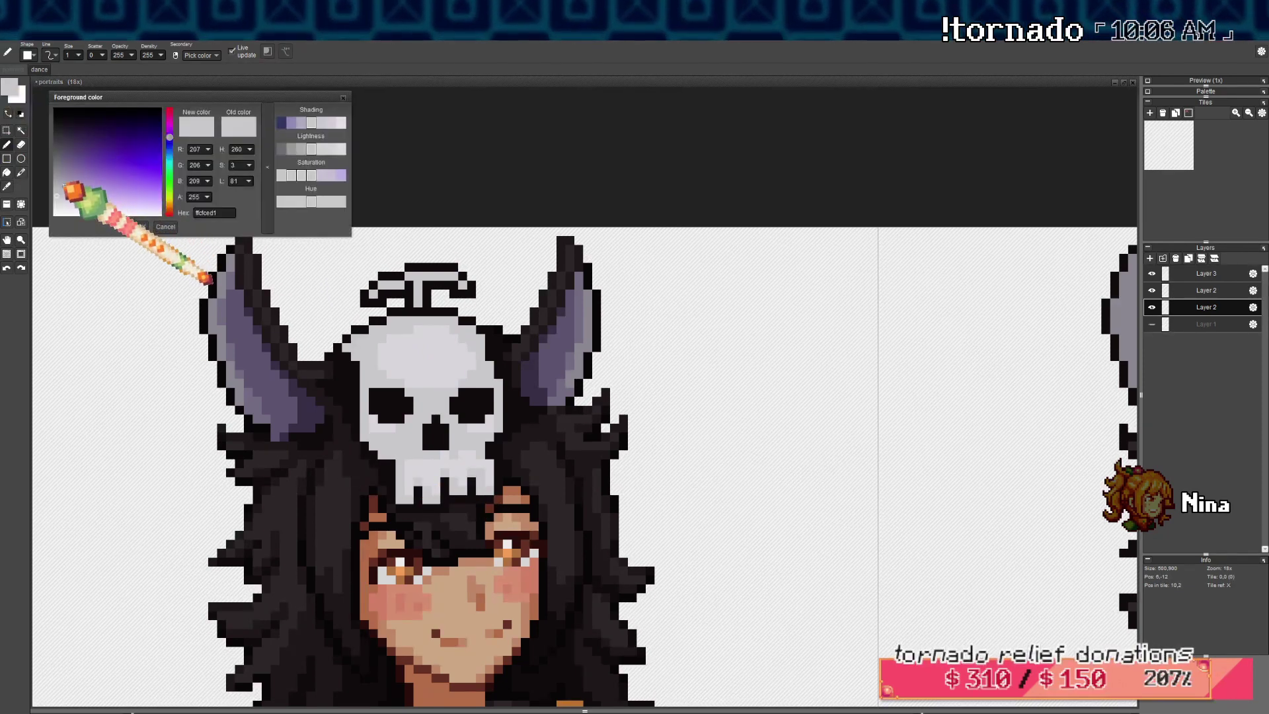
pyautogui.click(165, 227)
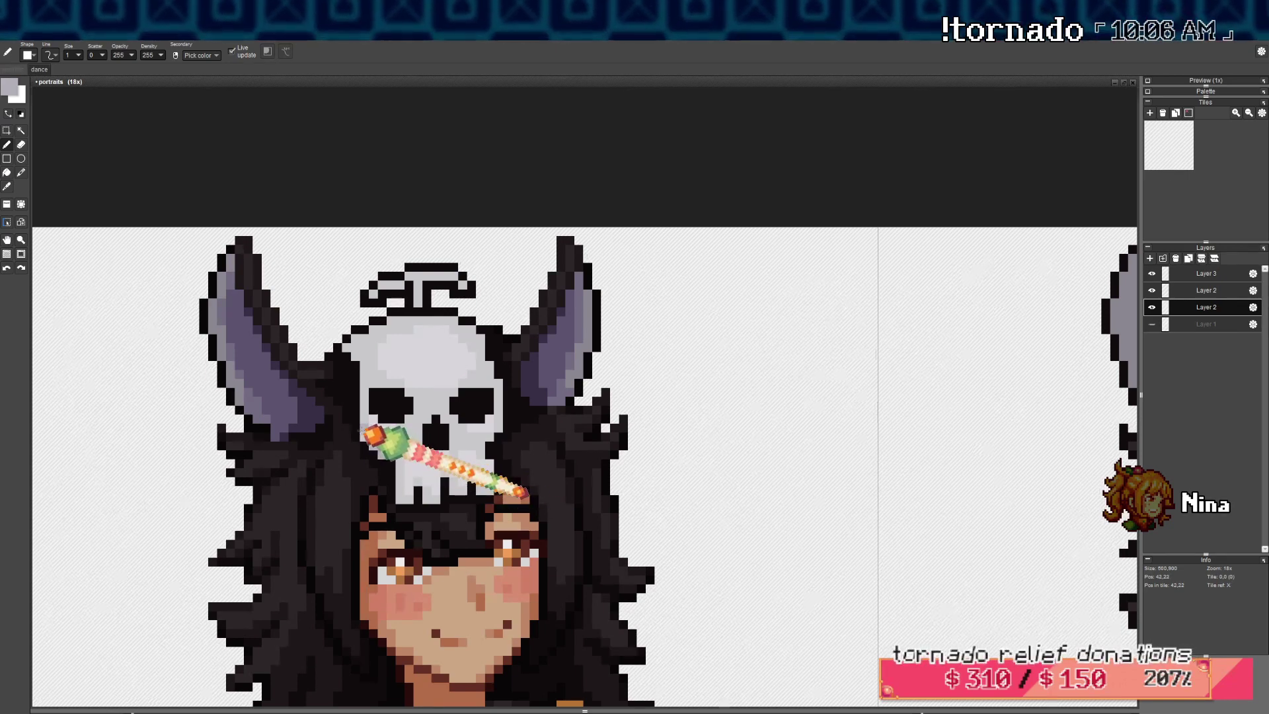
pyautogui.moveTo(364, 437)
pyautogui.mouseDown()
pyautogui.moveTo(403, 448)
pyautogui.moveTo(394, 437)
pyautogui.mouseUp()
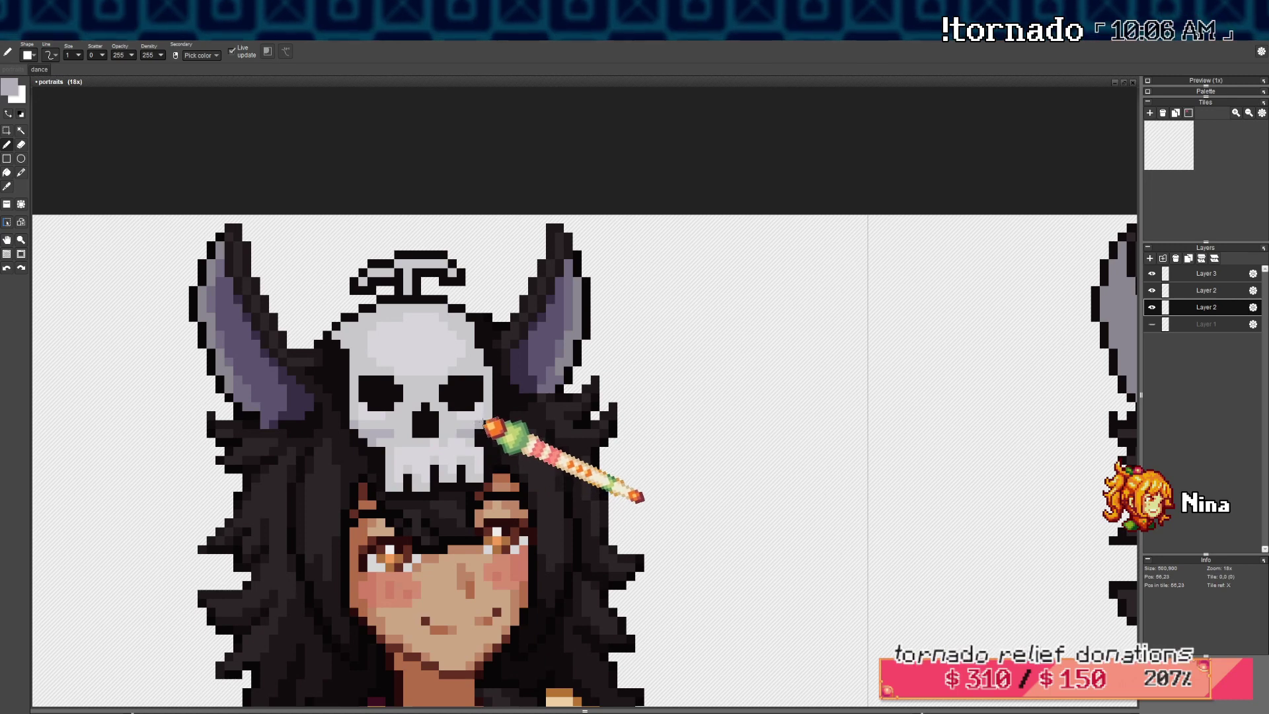
pyautogui.scroll(2, 486, 370)
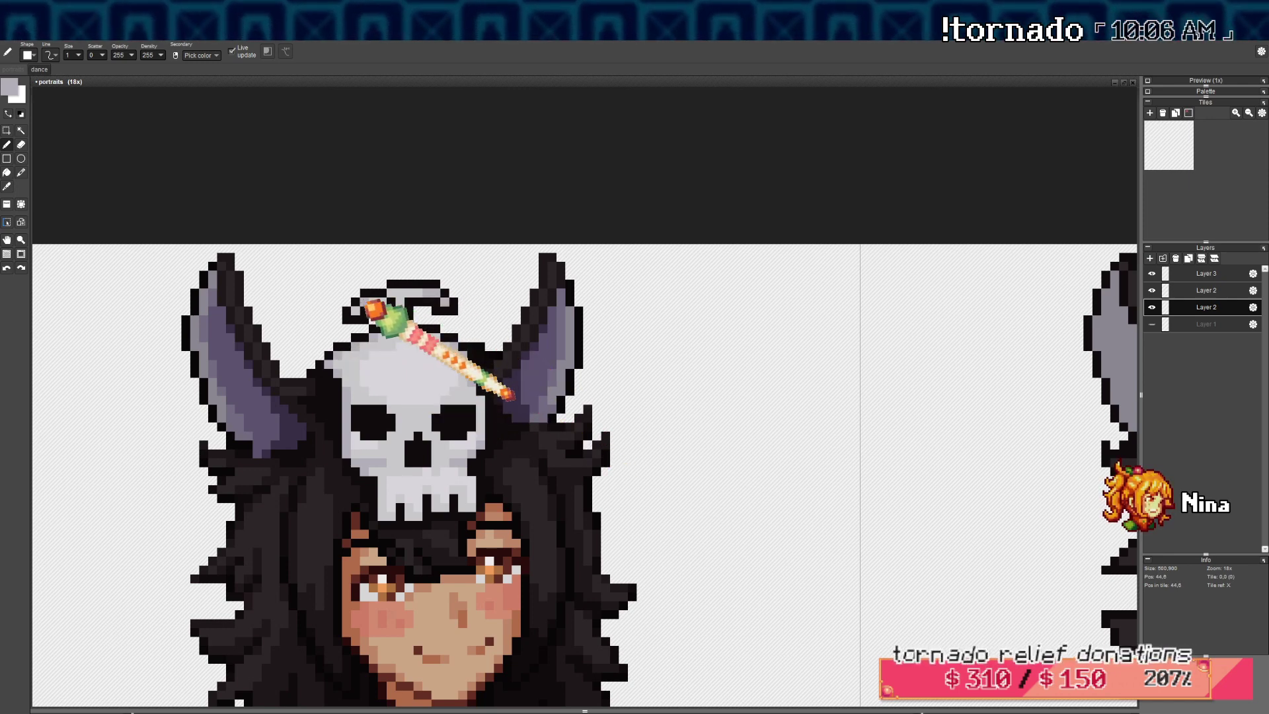
pyautogui.scroll(-1, 486, 460)
pyautogui.scroll(1, 484, 465)
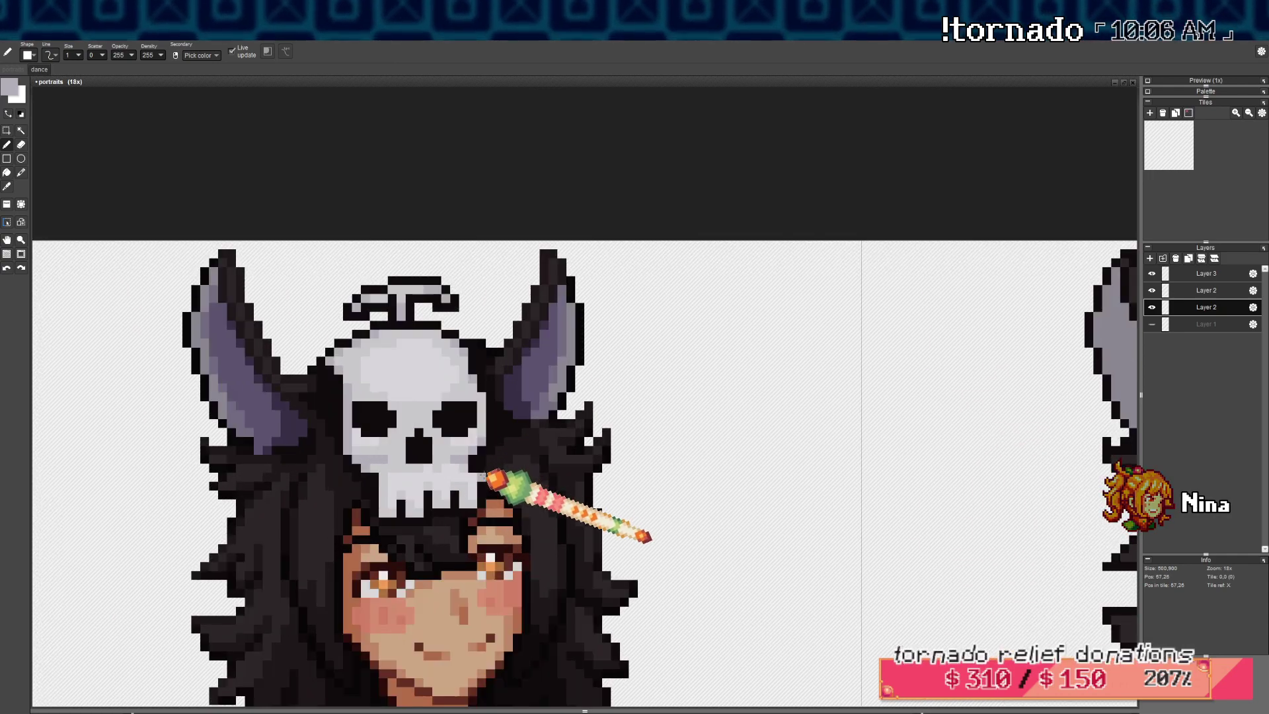
# Lighten the sampled dark brown-grey slightly and soften the outline of the skull and its top ornament, undoing a stray stroke
pyautogui.rightClick(509, 477)
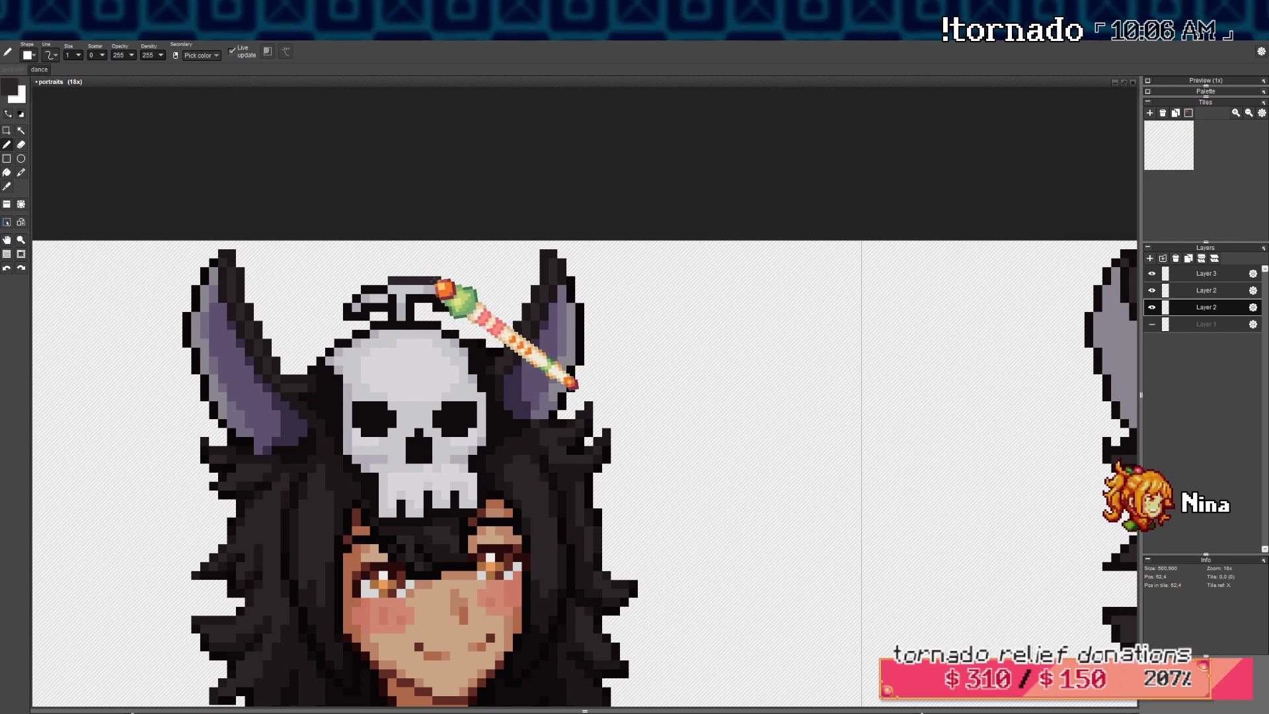
pyautogui.click(9, 87)
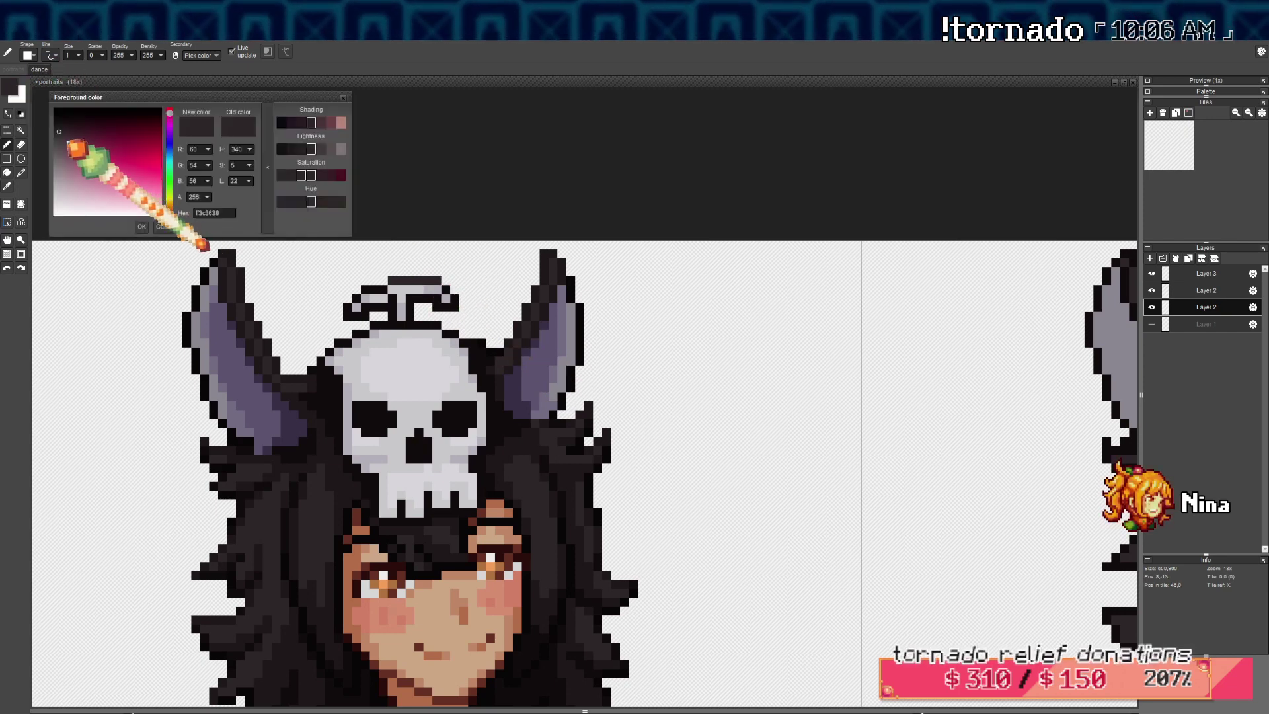
pyautogui.click(59, 140)
pyautogui.click(144, 227)
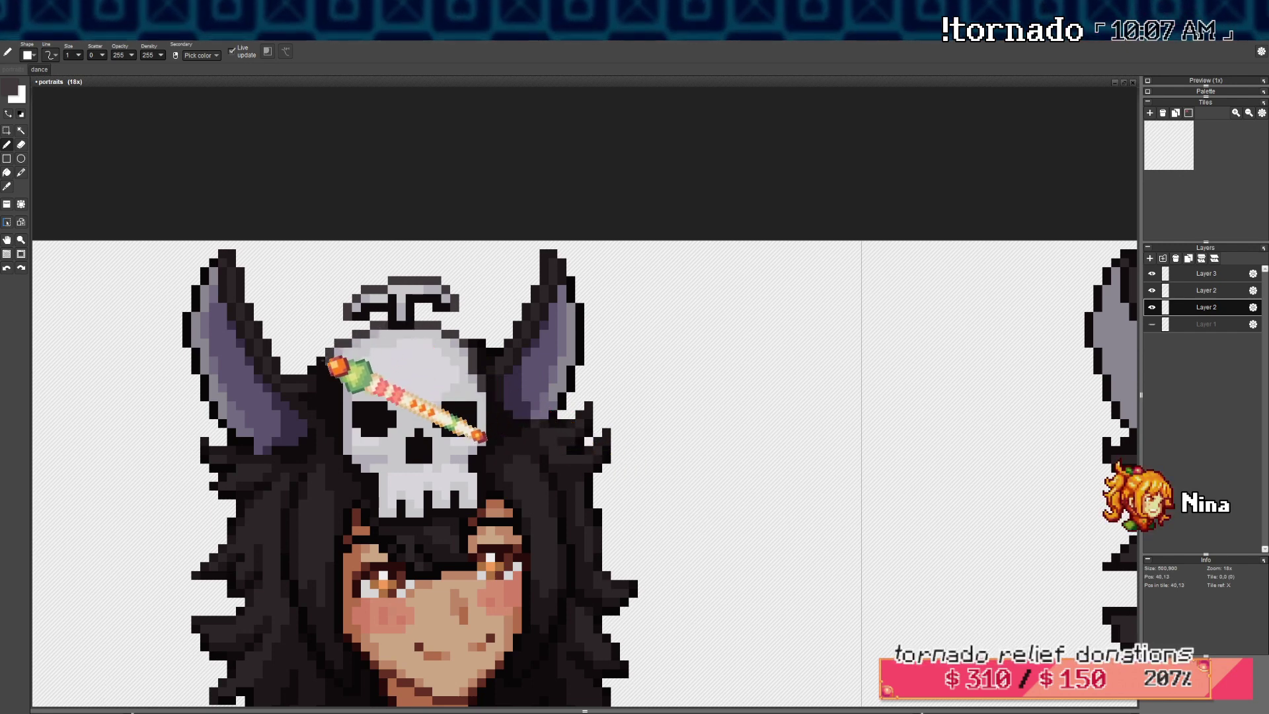
pyautogui.hotkey('ctrl', 'z')
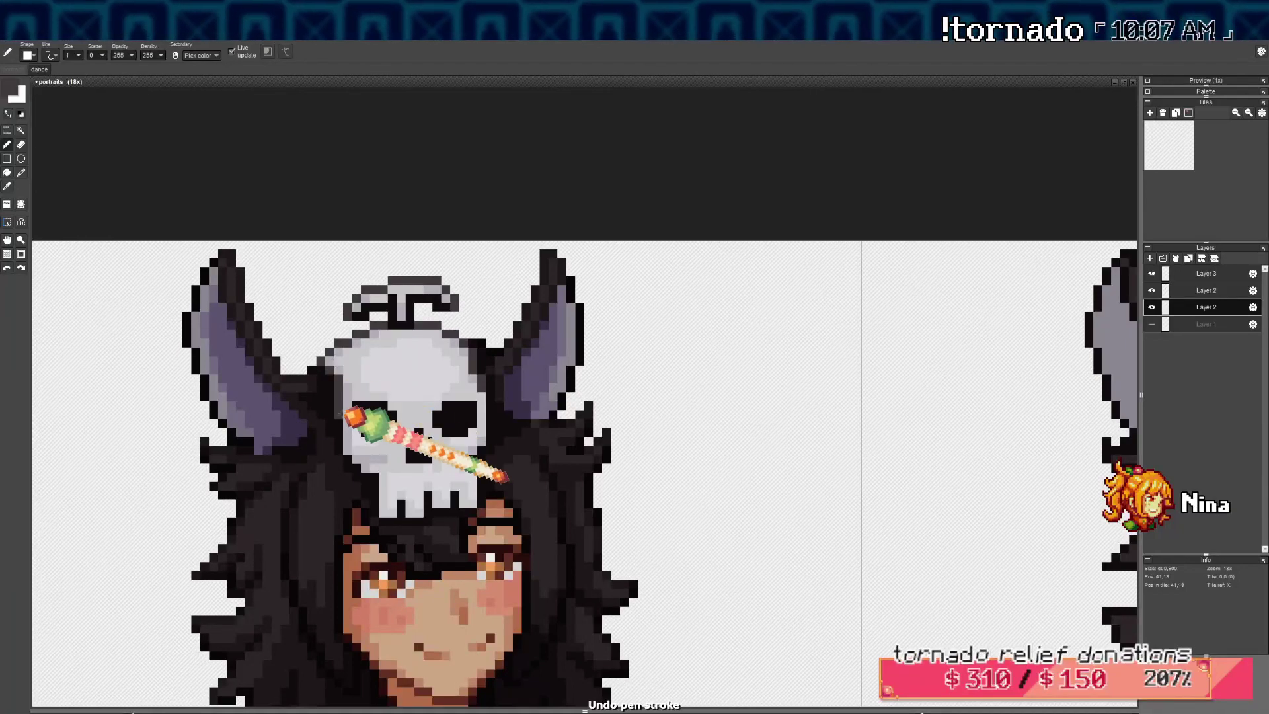
pyautogui.moveTo(405, 452); pyautogui.dragTo(402, 433)
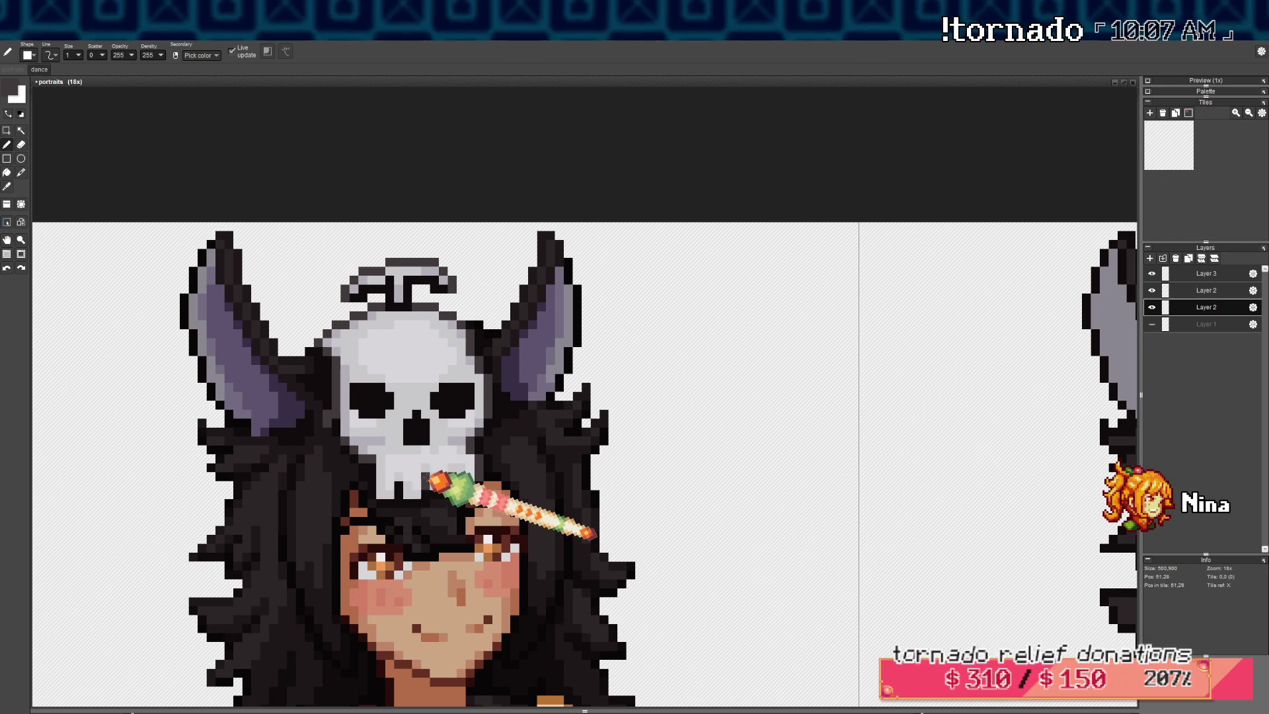
# Sample the skull's shading greys and soften the dark gaps between its teeth
pyautogui.rightClick(380, 436)
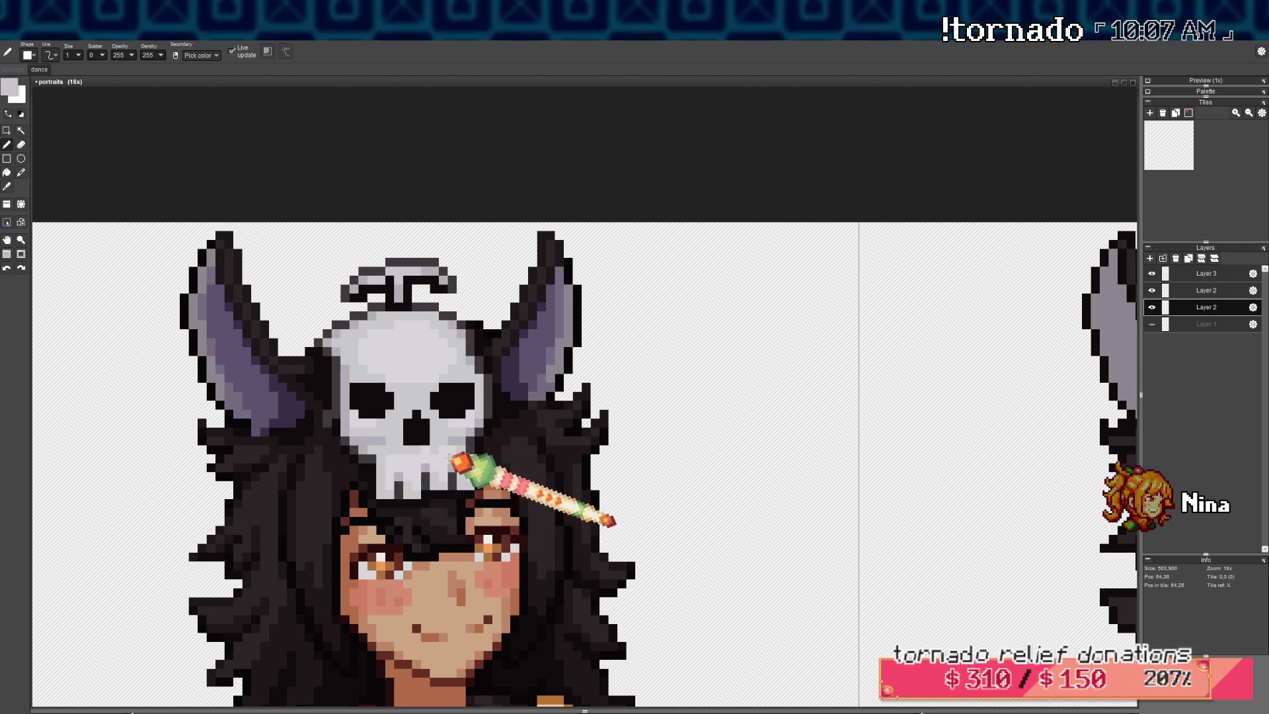
pyautogui.scroll(-6, 485, 429)
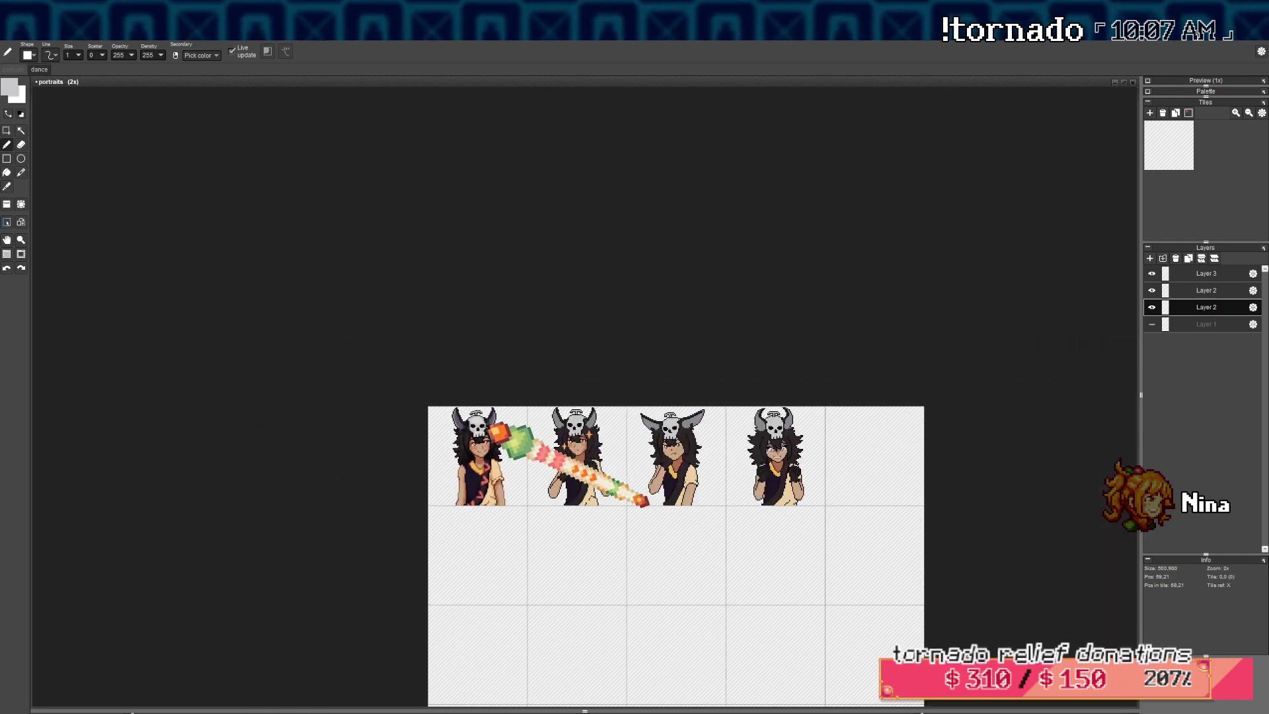
pyautogui.scroll(1, 486, 429)
pyautogui.scroll(5, 473, 426)
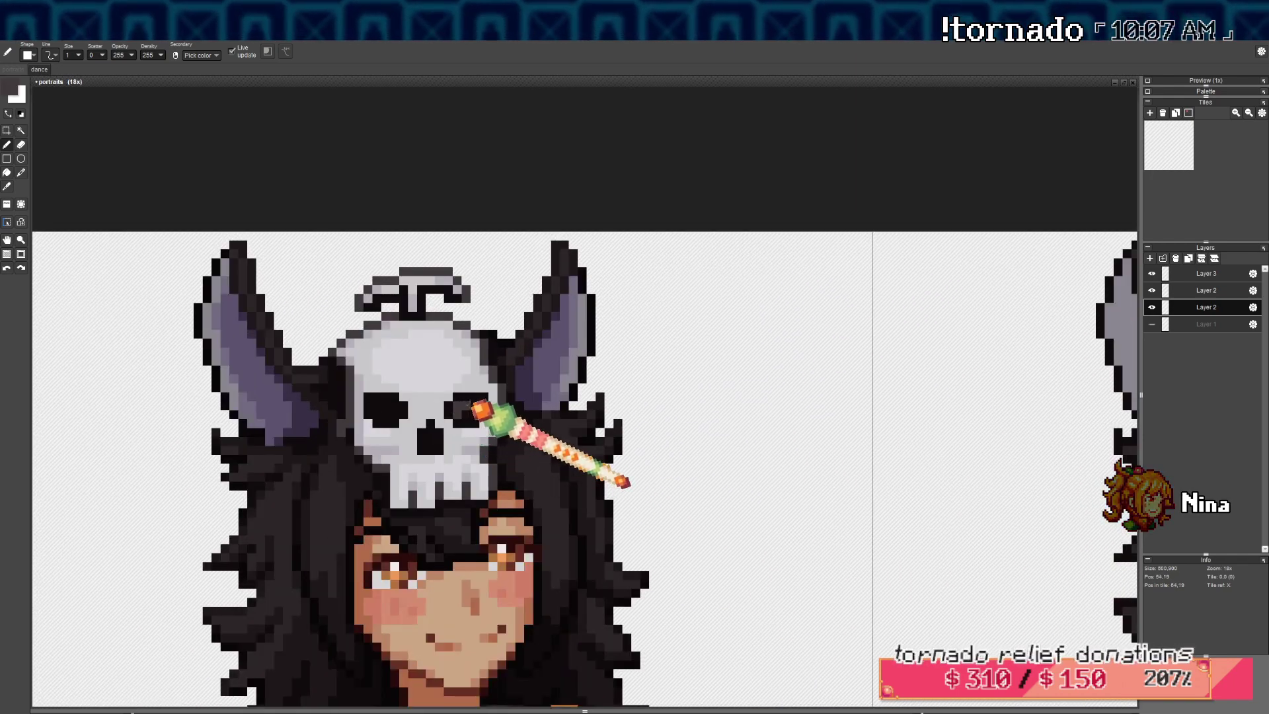
# Paint dark grey centres inside the skull's eye sockets and nose, keeping near-black around their edges
pyautogui.moveTo(479, 411); pyautogui.dragTo(475, 405)
pyautogui.moveTo(395, 405); pyautogui.dragTo(392, 415)
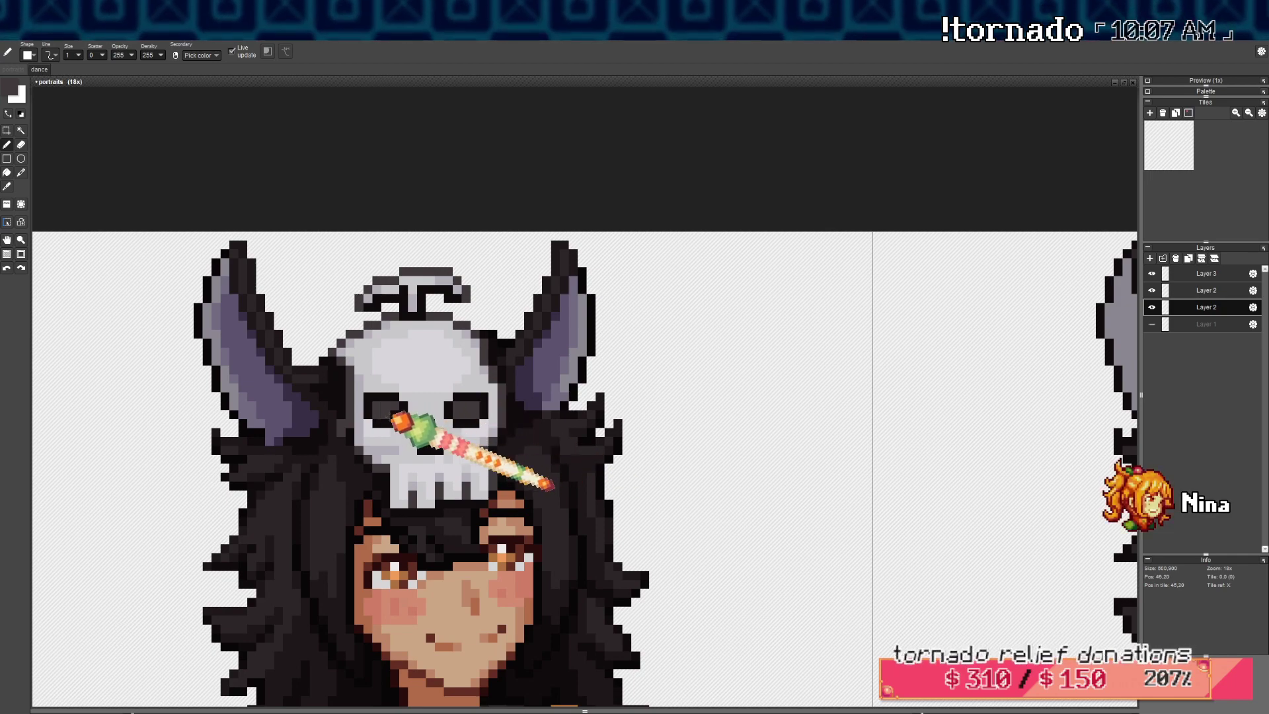
pyautogui.scroll(-5, 427, 419)
pyautogui.scroll(7, 427, 419)
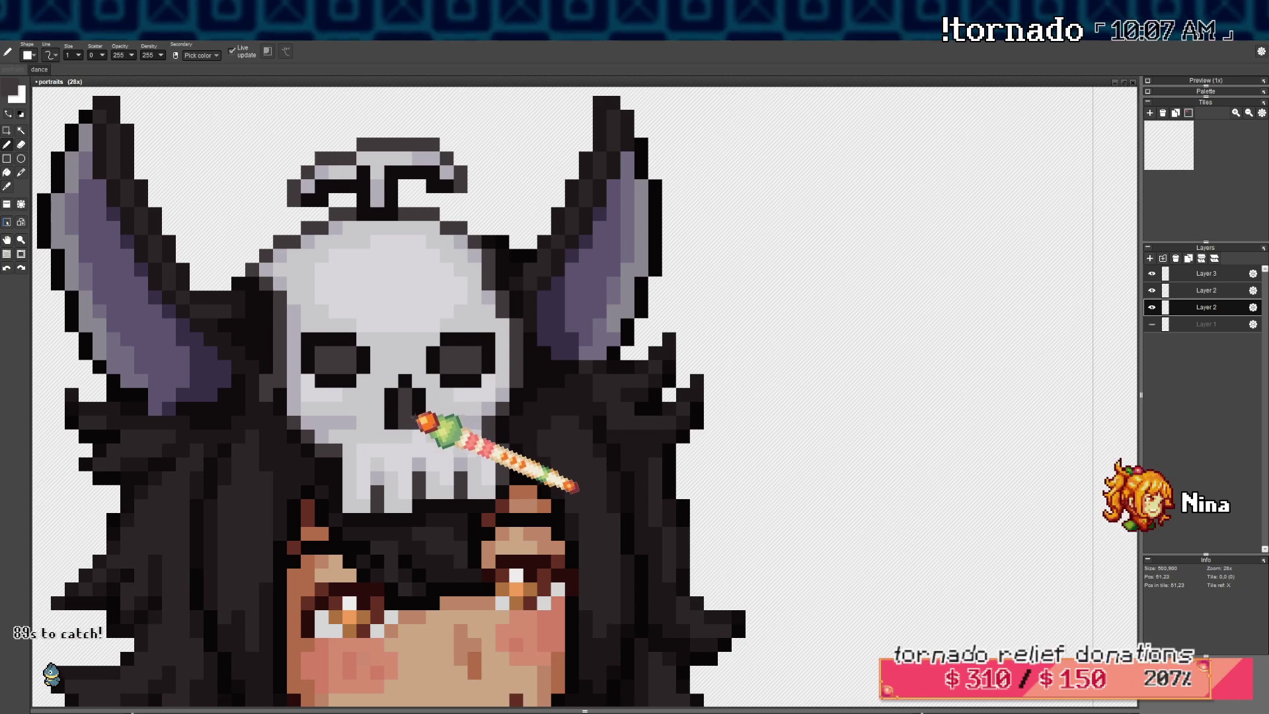
pyautogui.rightClick(418, 420)
pyautogui.click(406, 421)
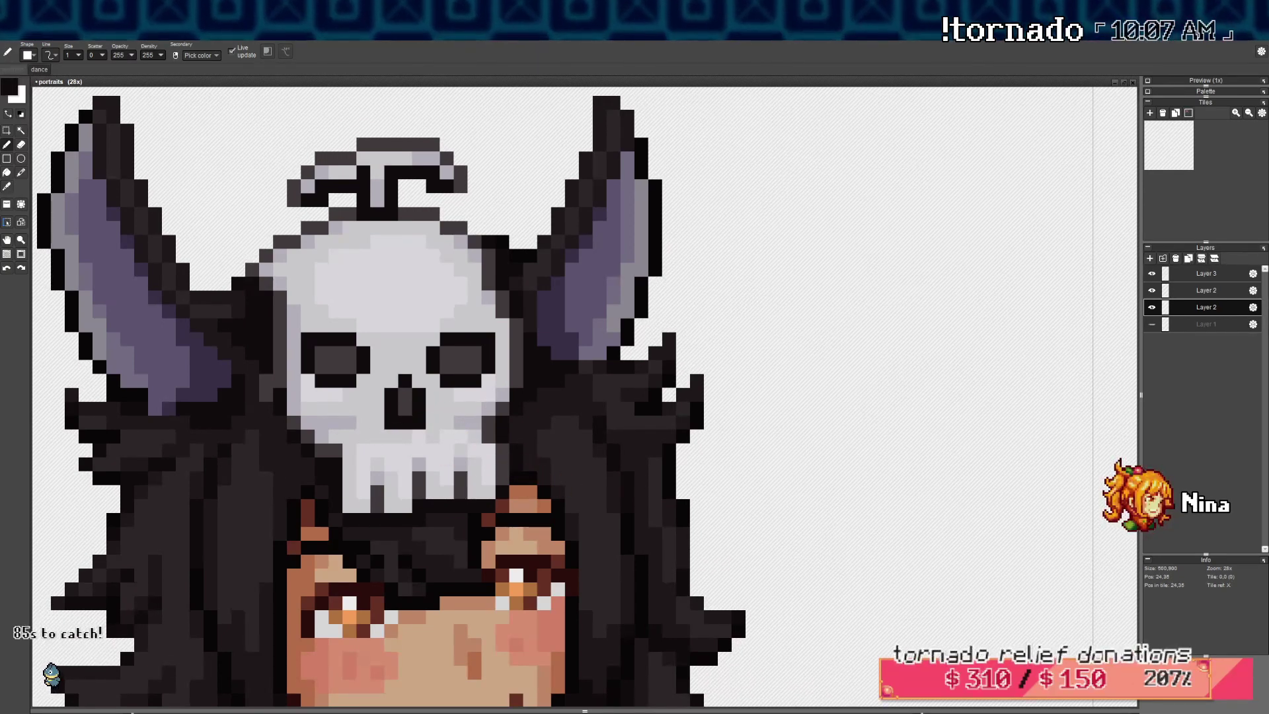
pyautogui.scroll(-5, 661, 427)
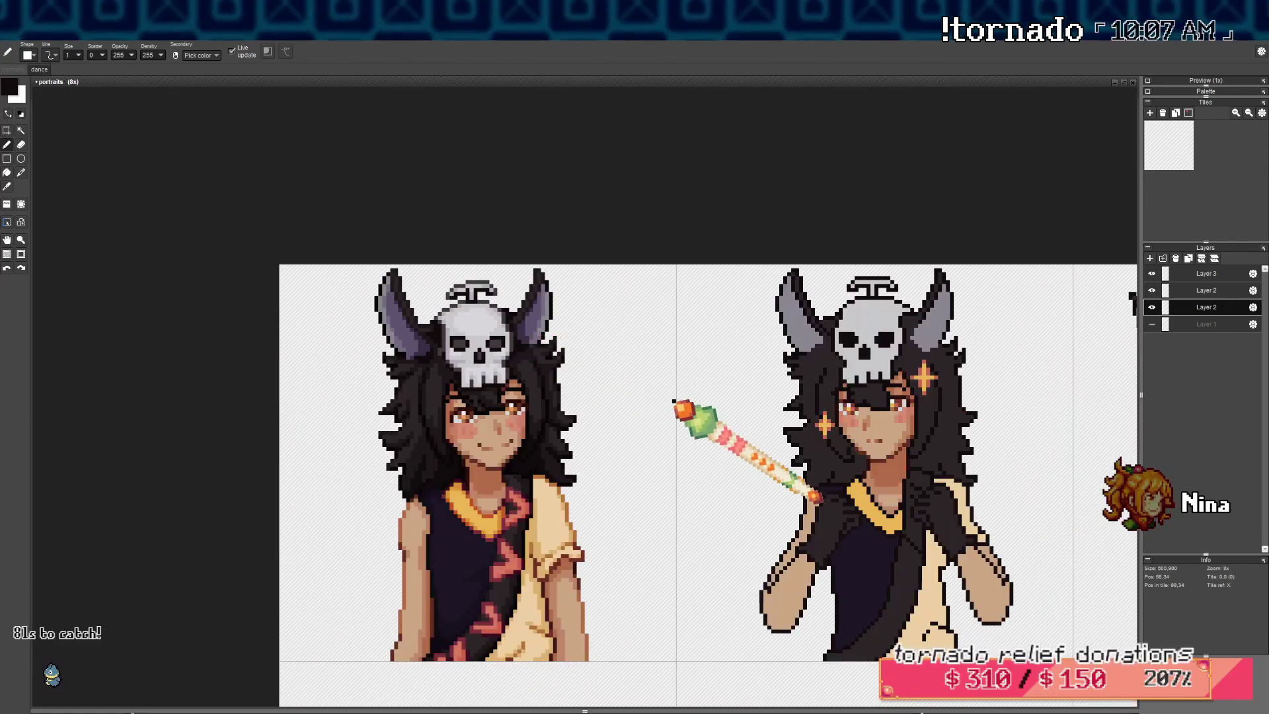
# Refine the outline of the ornament above the skull and recolour its upper edge in lavender grey
pyautogui.scroll(5, 595, 436)
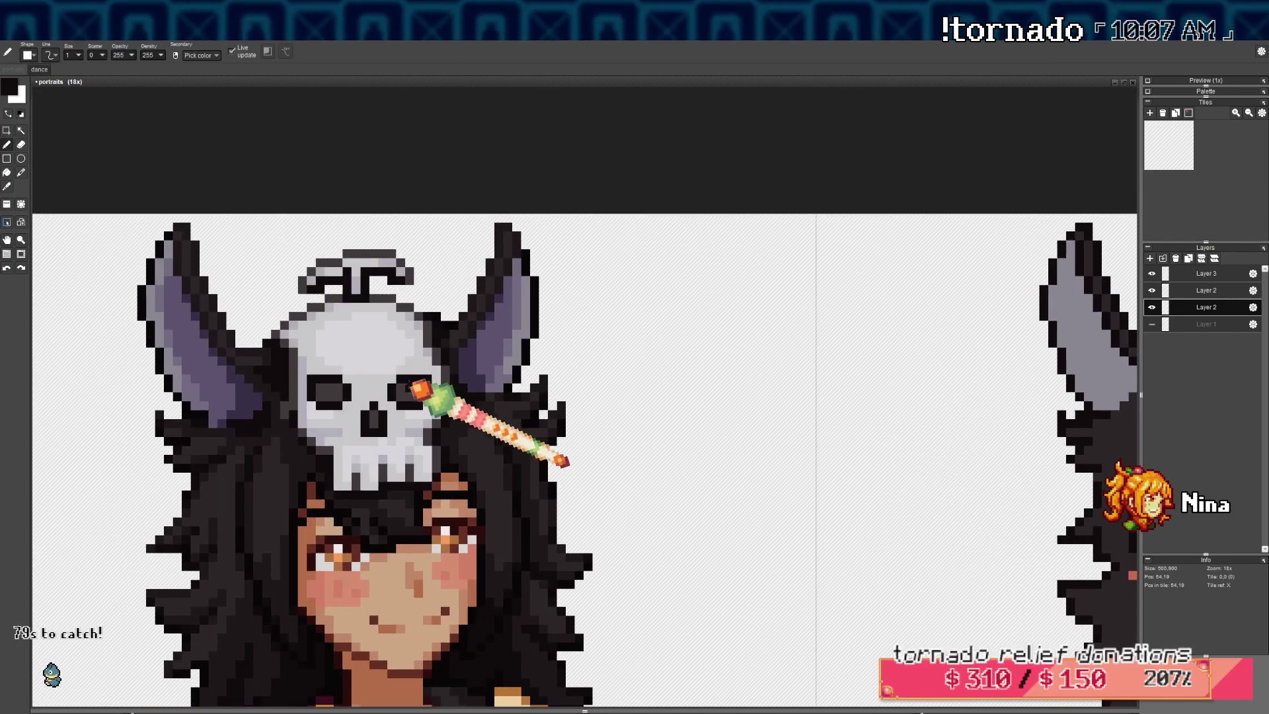
pyautogui.scroll(-3, 429, 386)
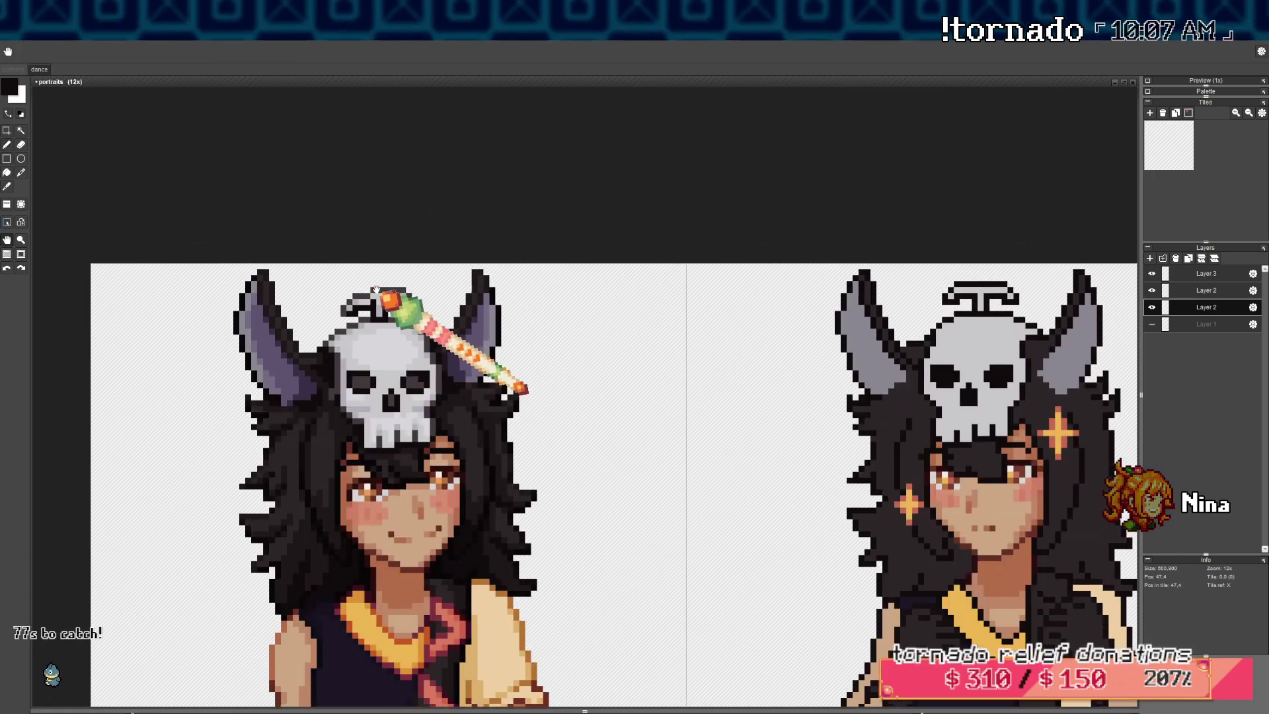
pyautogui.scroll(3, 439, 374)
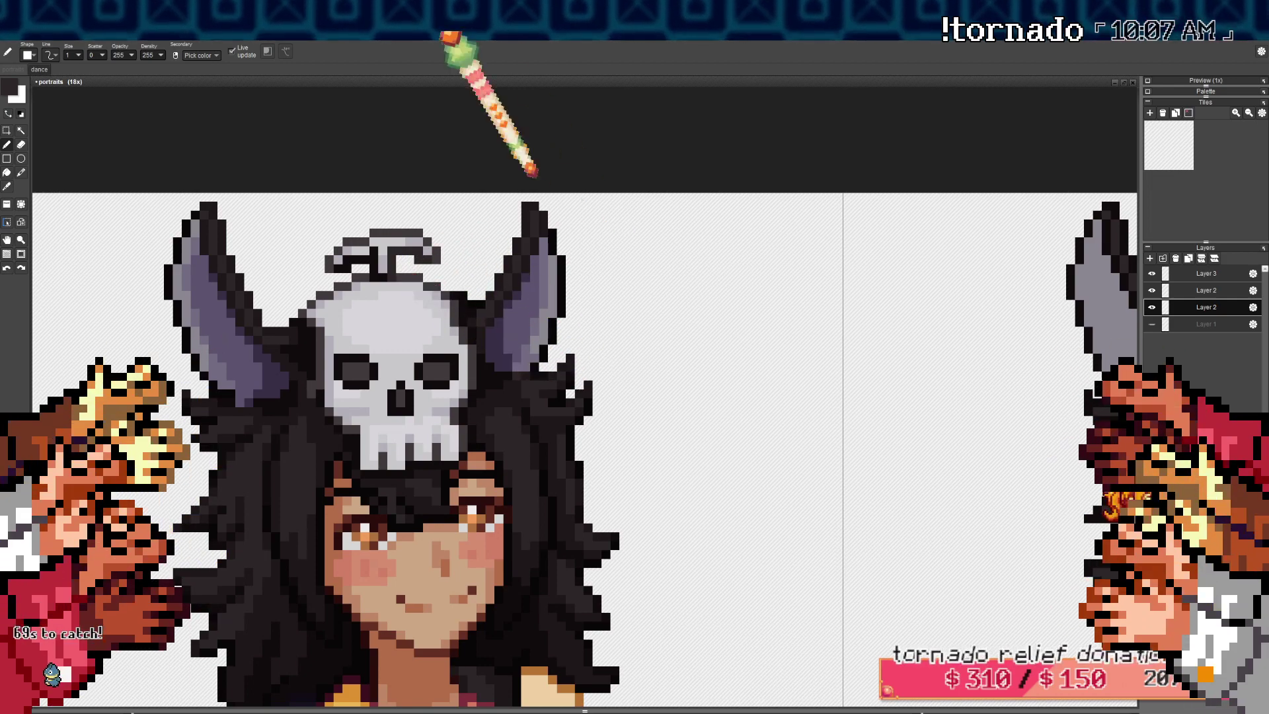
pyautogui.scroll(1, 370, 238)
pyautogui.scroll(2, 381, 255)
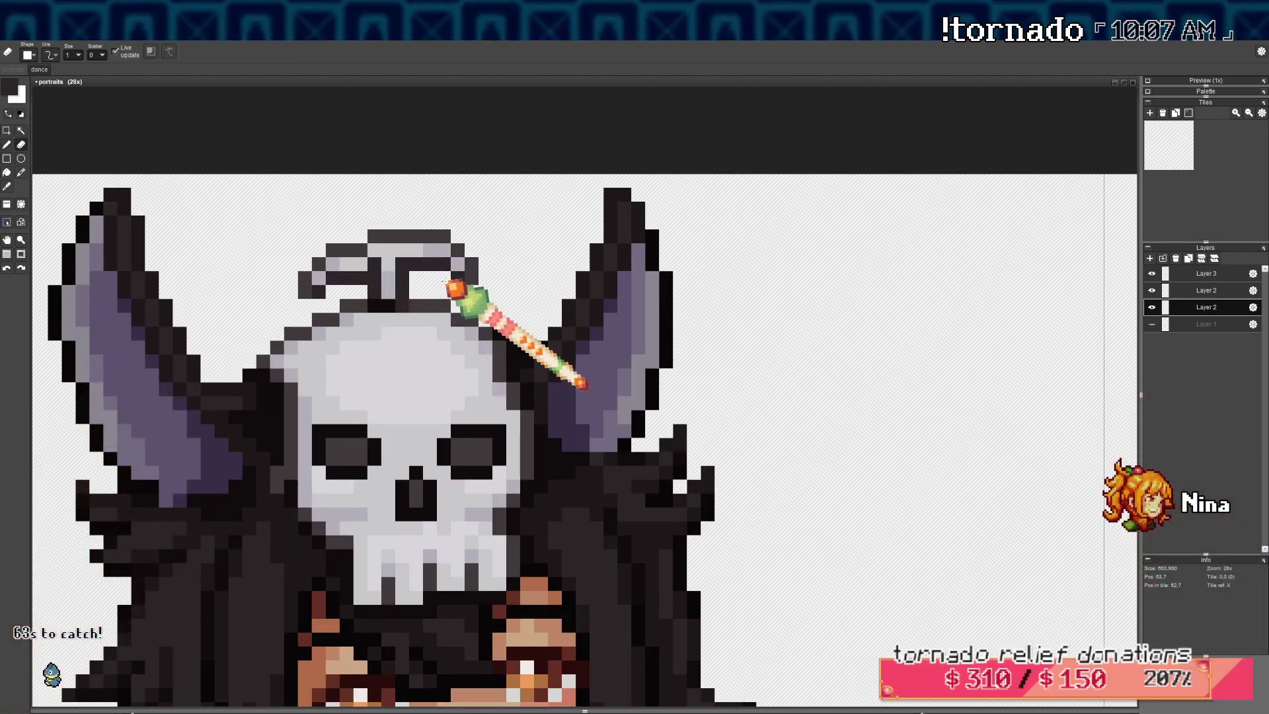
pyautogui.press('b')
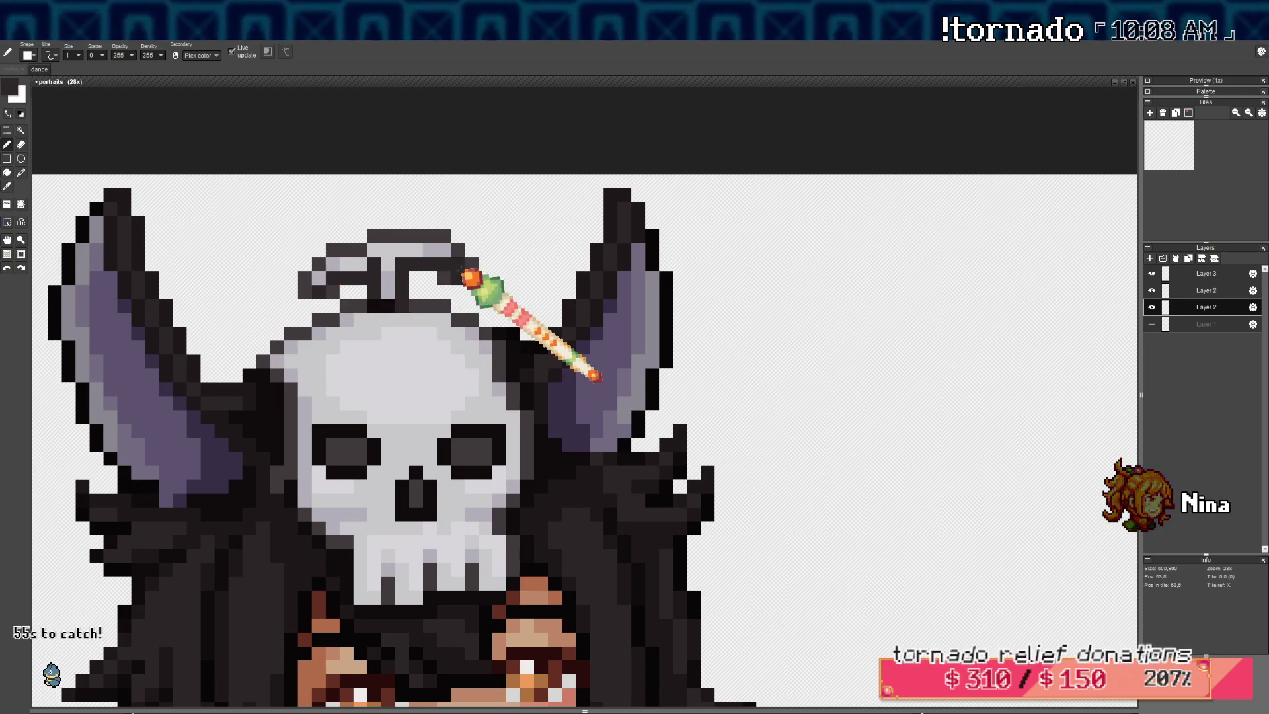
pyautogui.scroll(-3, 471, 278)
pyautogui.scroll(3, 479, 291)
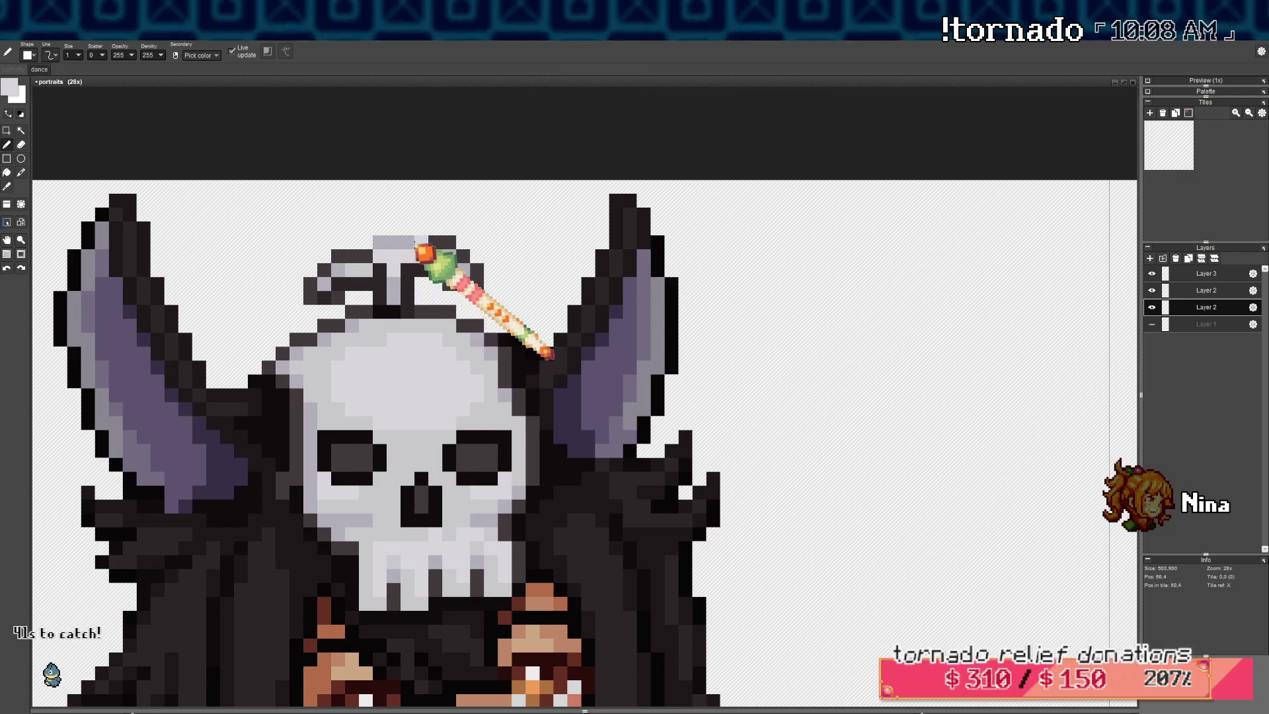
pyautogui.scroll(-9, 383, 253)
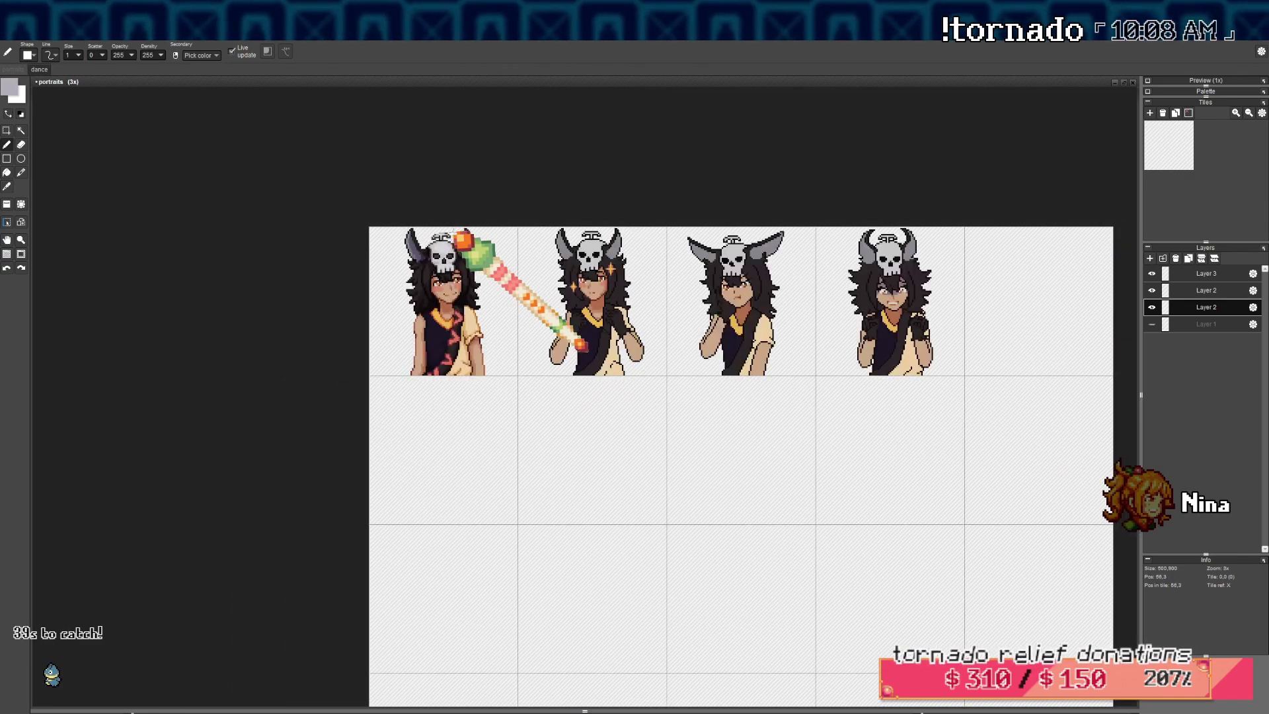
pyautogui.scroll(9, 466, 250)
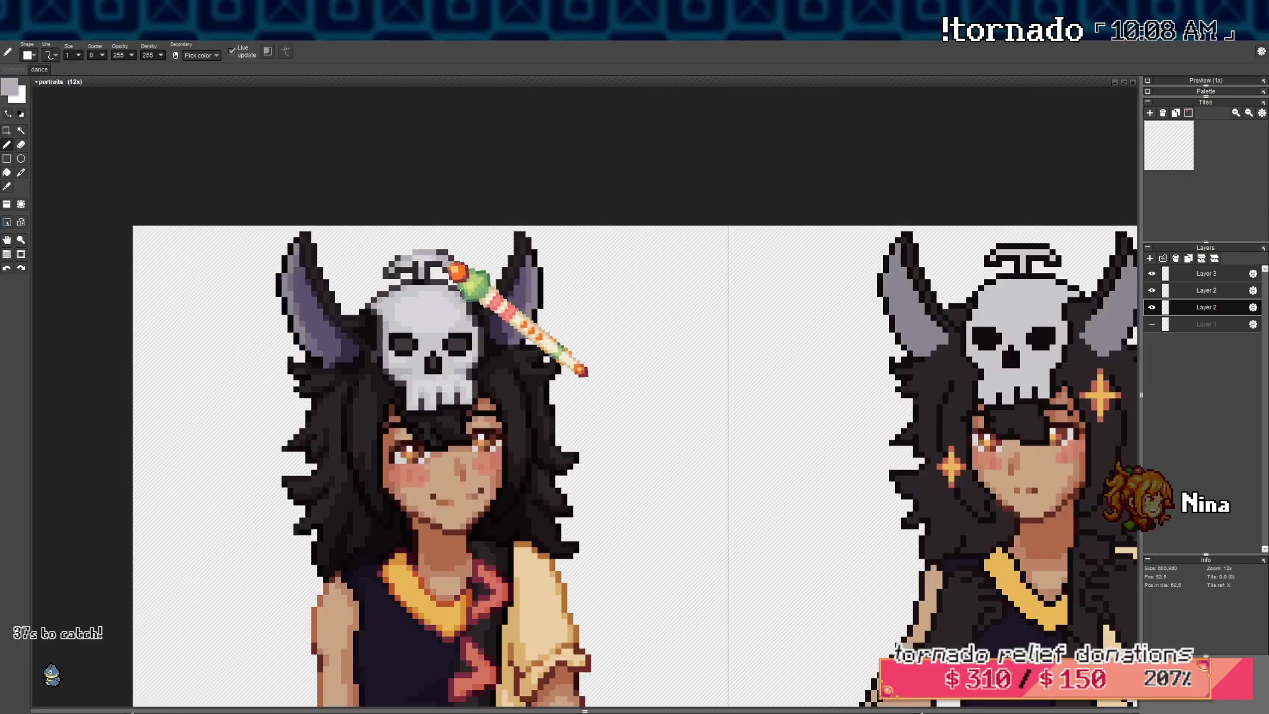
# Darken the lavender grey to hex AAA6B3 and fill the matching skull and ornament shadows with Contiguous turned off
pyautogui.click(10, 79)
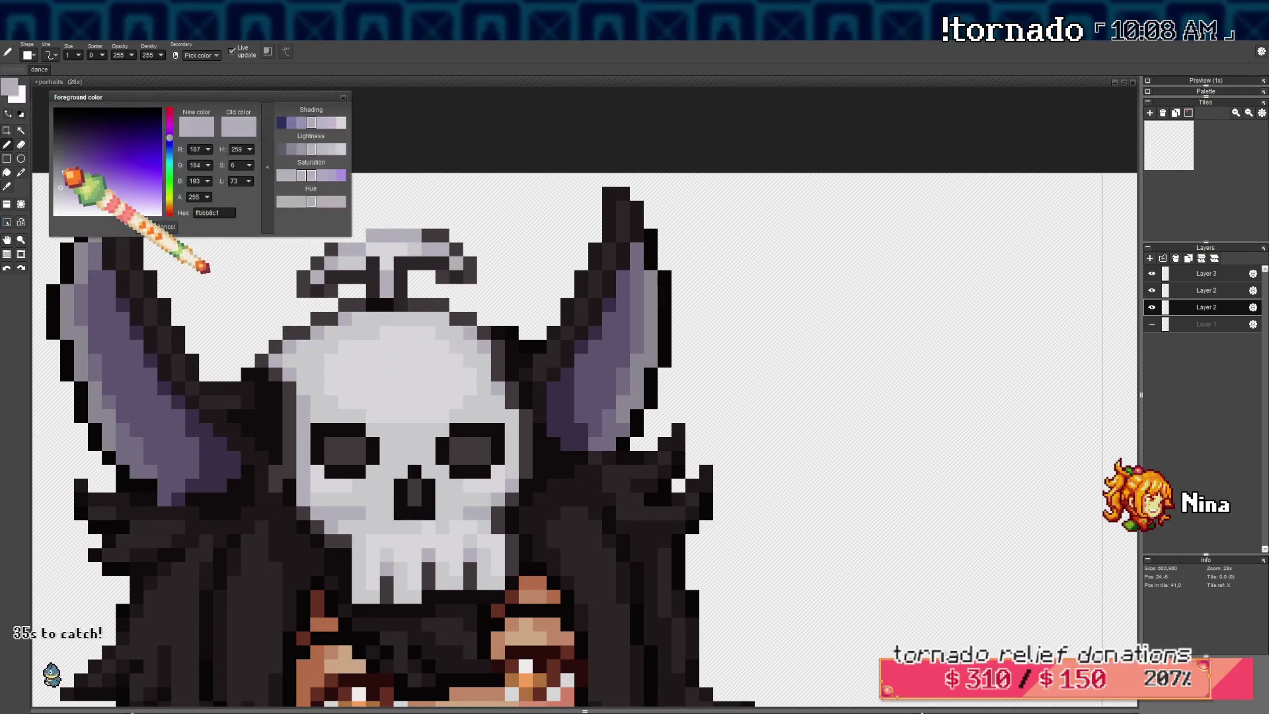
pyautogui.press('f')
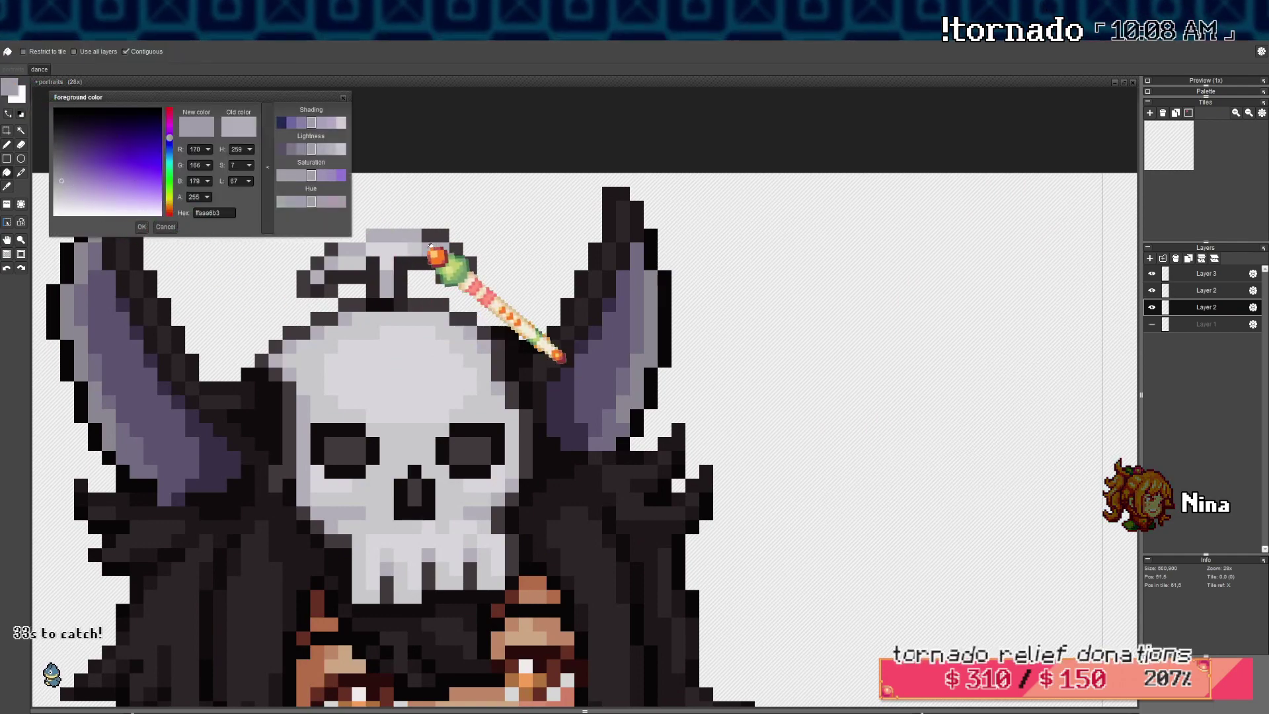
pyautogui.click(125, 51)
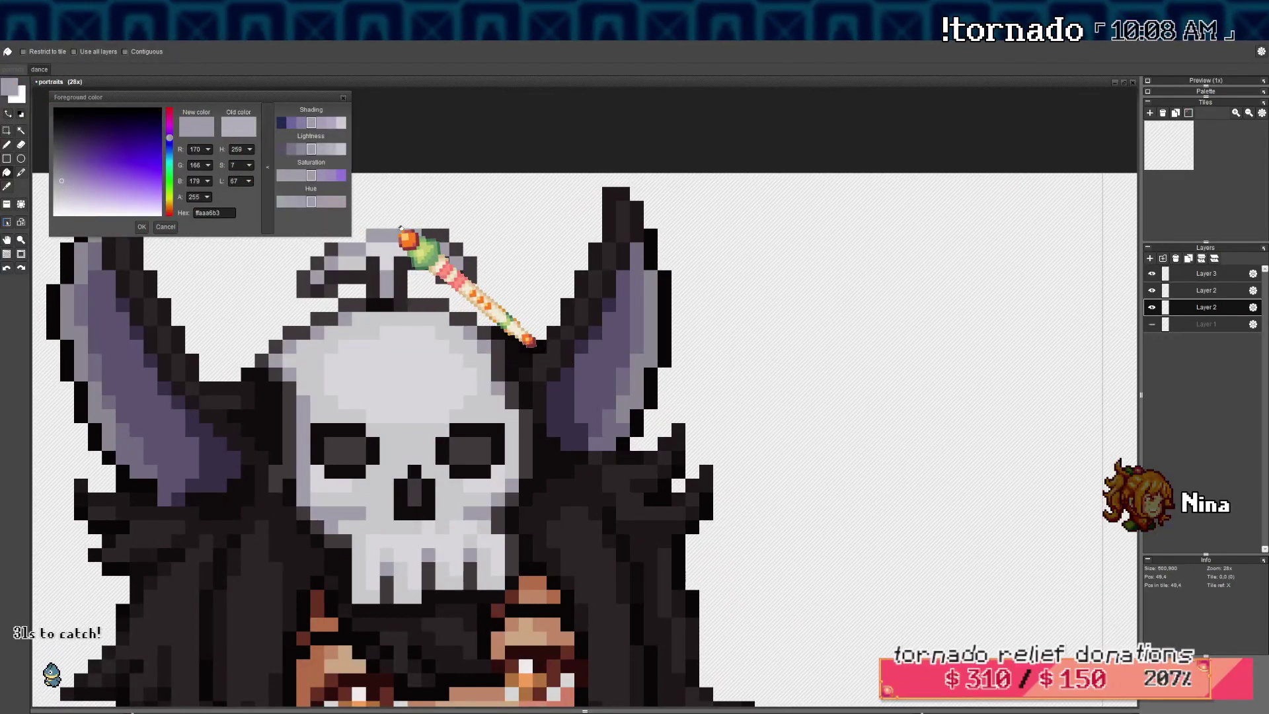
pyautogui.scroll(-4, 427, 236)
pyautogui.scroll(-3, 426, 236)
pyautogui.scroll(7, 445, 233)
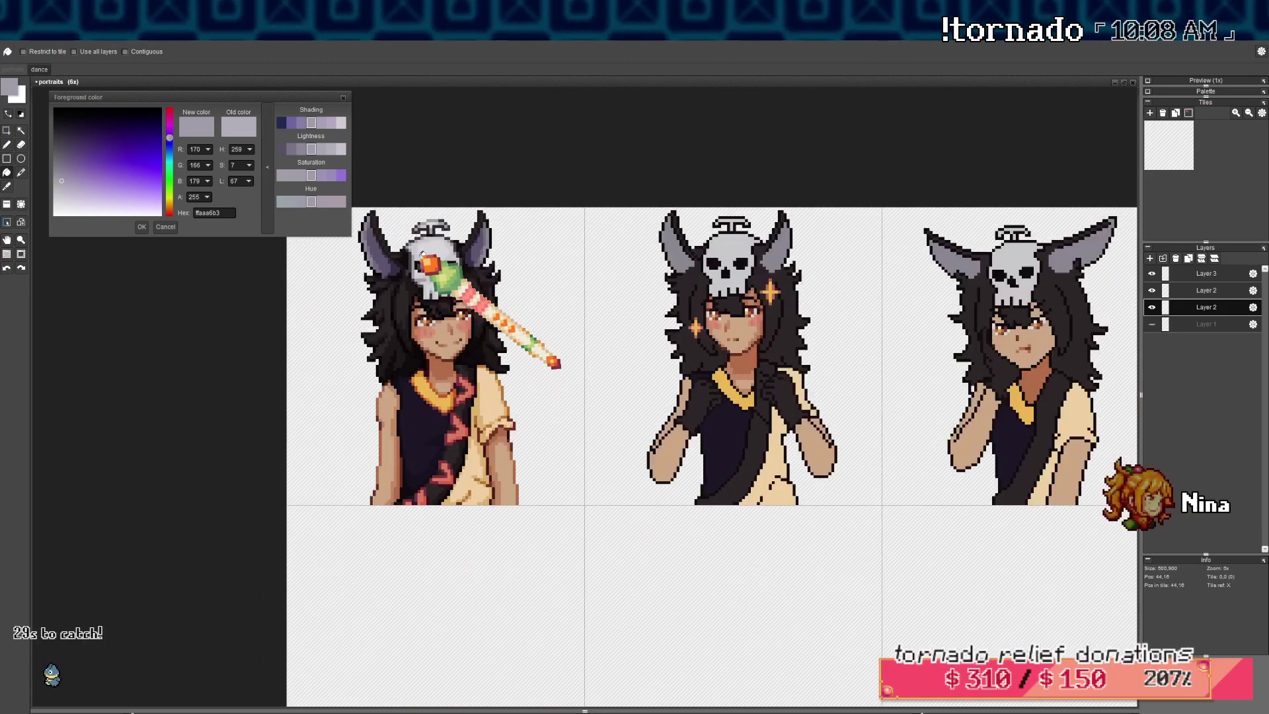
pyautogui.press('Escape')
# Repaint the skull's eye sockets and nose in a solid near-black sampled from the hair, undoing the last pen stroke
pyautogui.press('b')
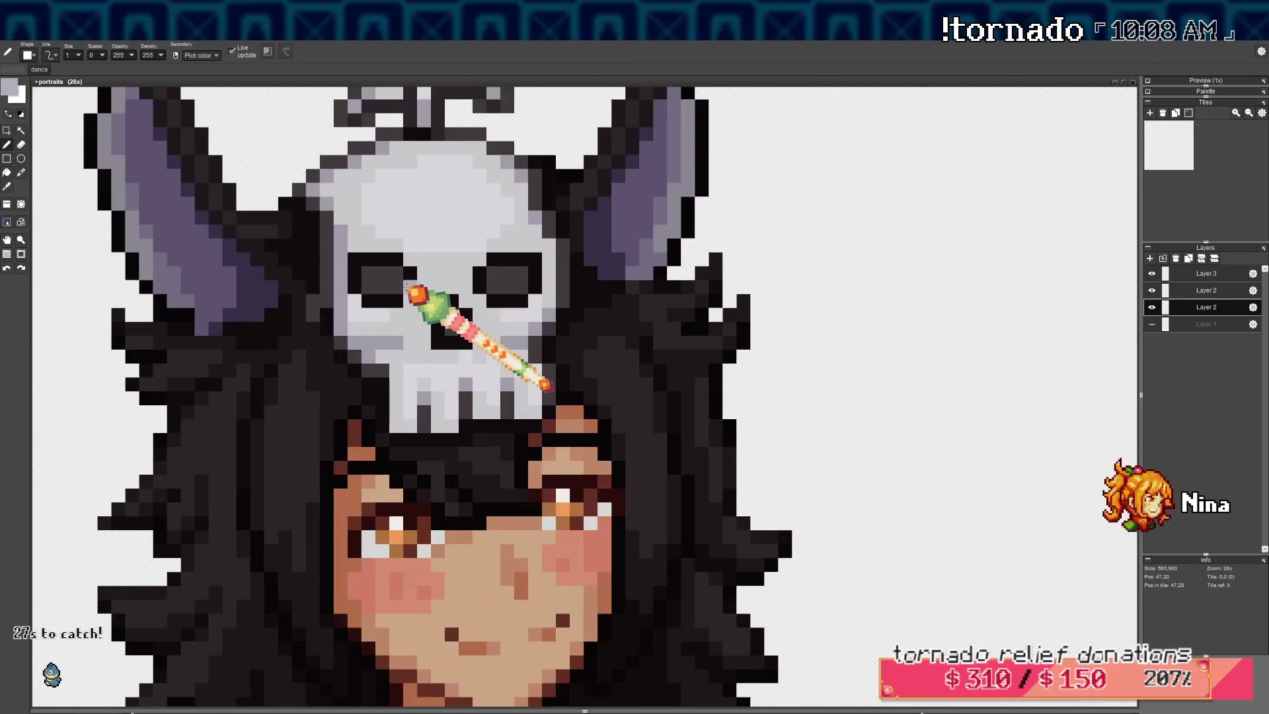
pyautogui.rightClick(312, 360)
pyautogui.moveTo(368, 274)
pyautogui.mouseDown()
pyautogui.moveTo(367, 285)
pyautogui.moveTo(408, 273)
pyautogui.moveTo(397, 257)
pyautogui.moveTo(352, 258)
pyautogui.moveTo(368, 298)
pyautogui.mouseUp()
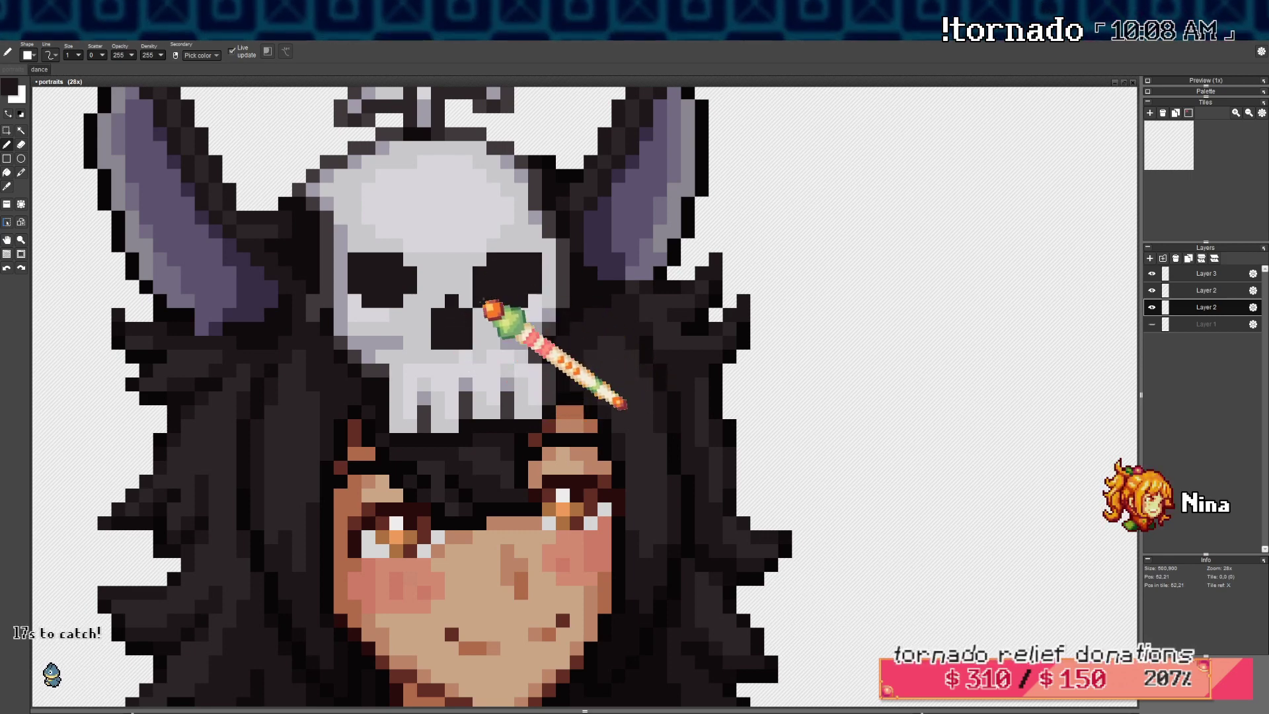
pyautogui.hotkey('ctrl', 'z')
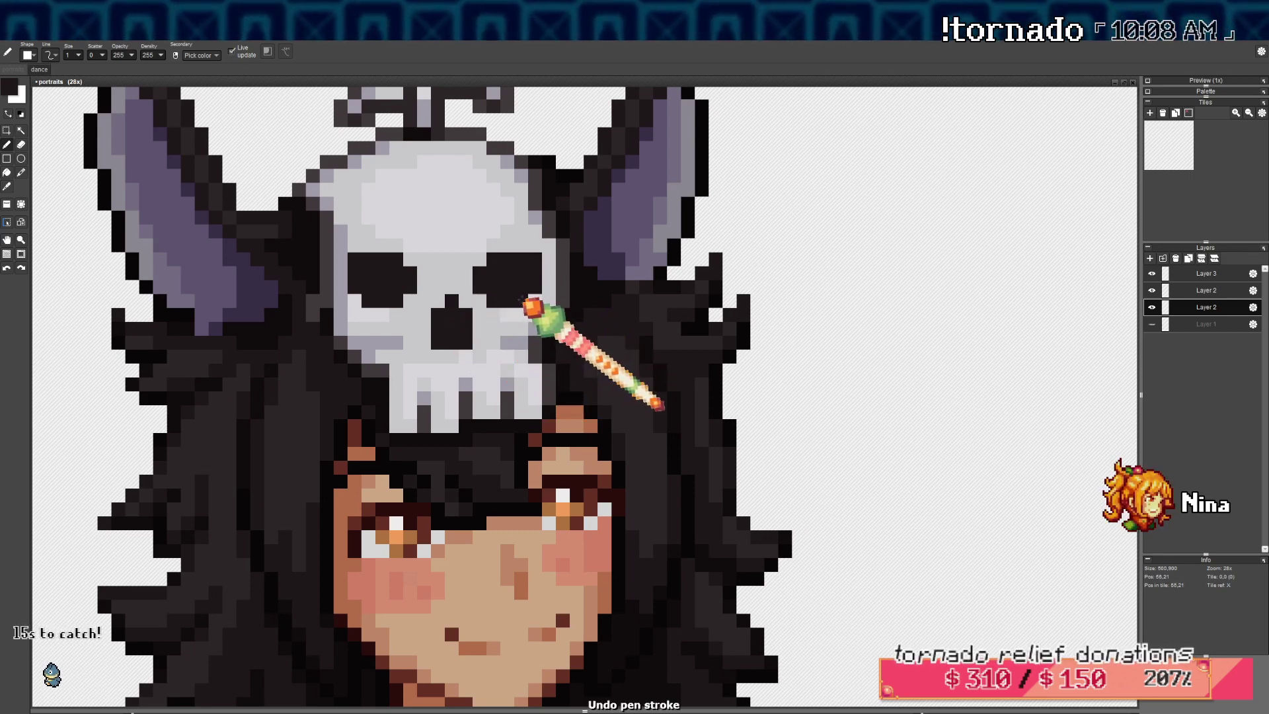
# Check the shaded first portrait beside the other three and save portraits.pyxel
pyautogui.scroll(-5, 542, 291)
pyautogui.press('e')
pyautogui.moveTo(618, 313); pyautogui.dragTo(575, 277)
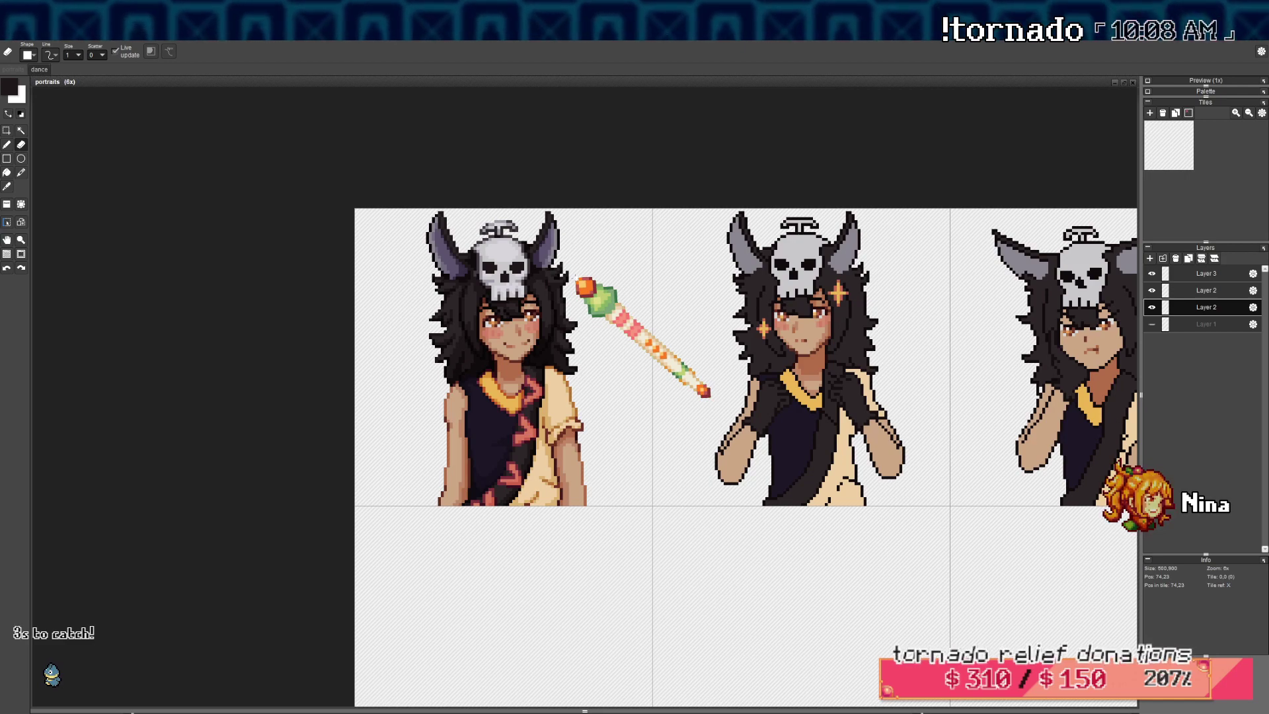
pyautogui.scroll(-3, 648, 300)
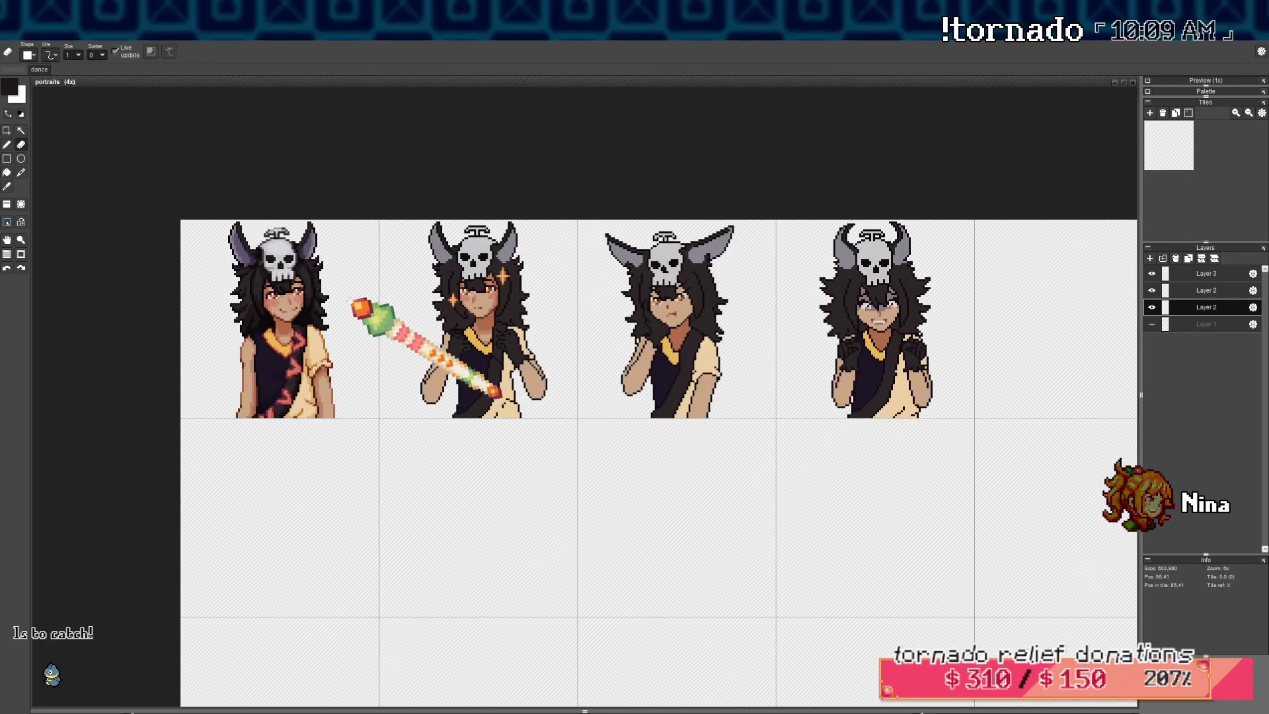
pyautogui.hotkey('ctrl', 's')
# Sample the skull's lavender-grey shadow, review all four portraits at actual size, and save the portraits file again
pyautogui.scroll(5, 367, 277)
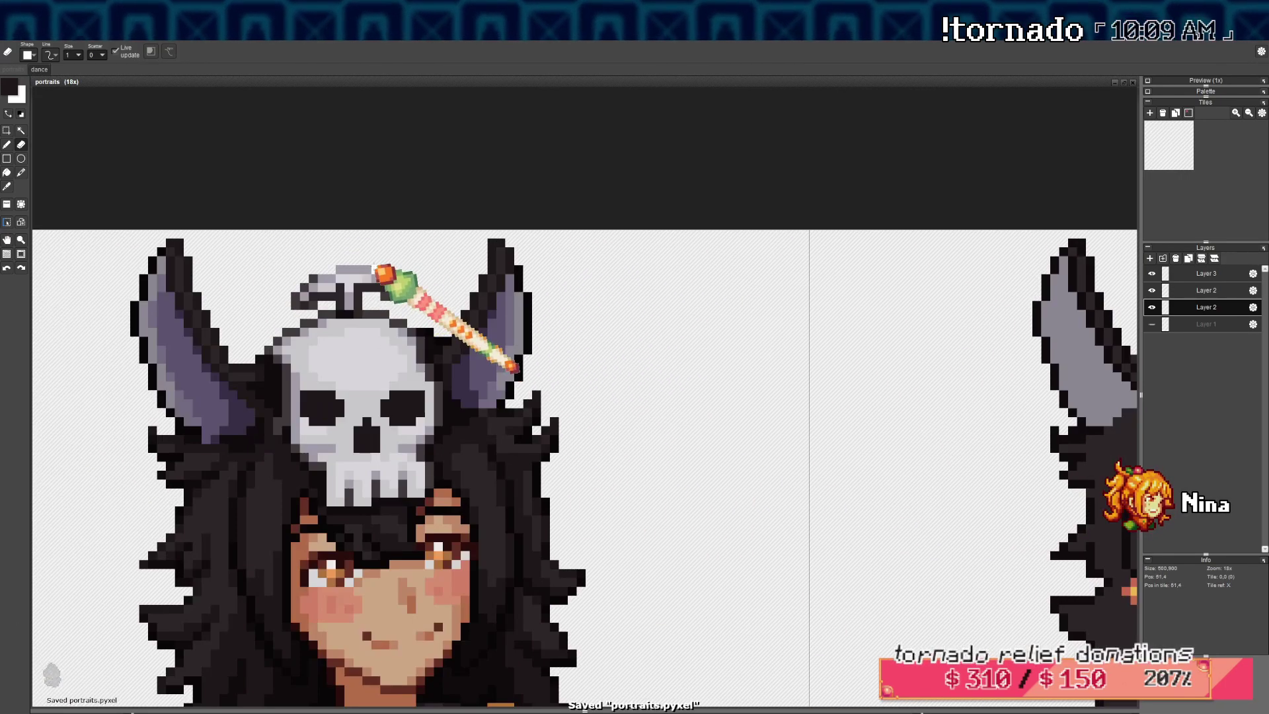
pyautogui.press('b')
pyautogui.rightClick(436, 385)
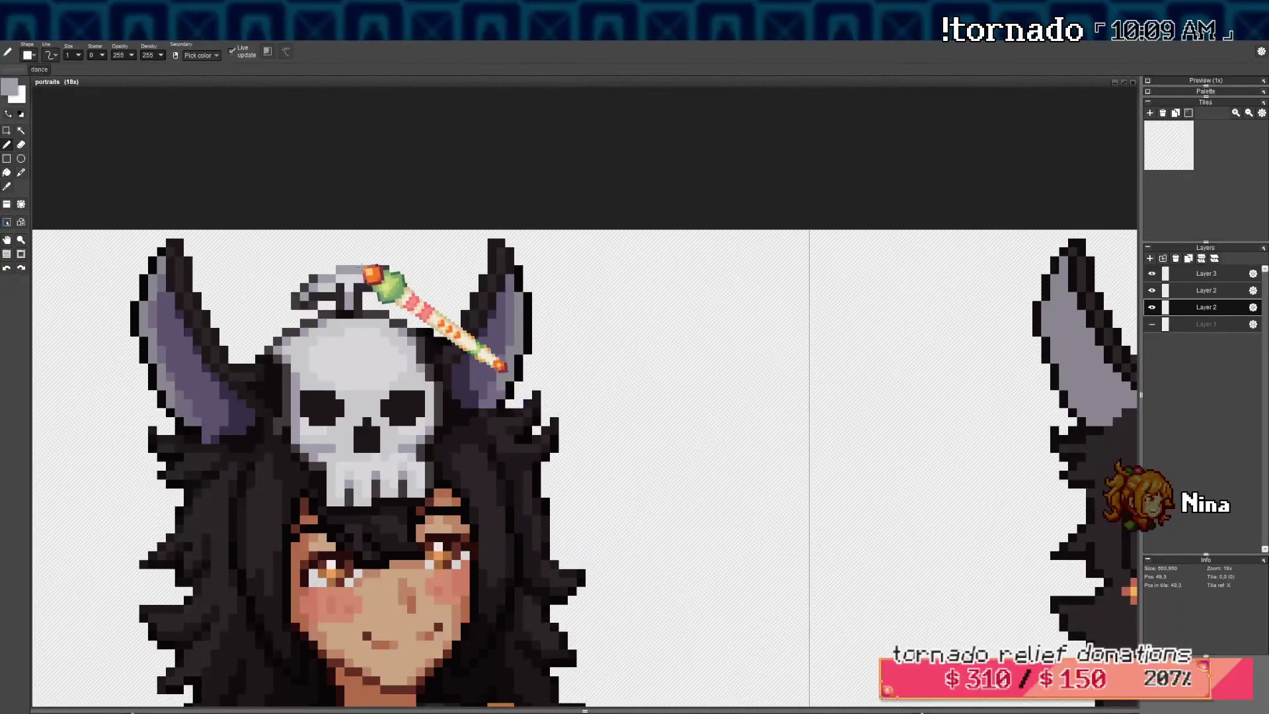
pyautogui.scroll(-4, 390, 271)
pyautogui.scroll(-3, 392, 270)
pyautogui.moveTo(395, 262); pyautogui.dragTo(402, 268)
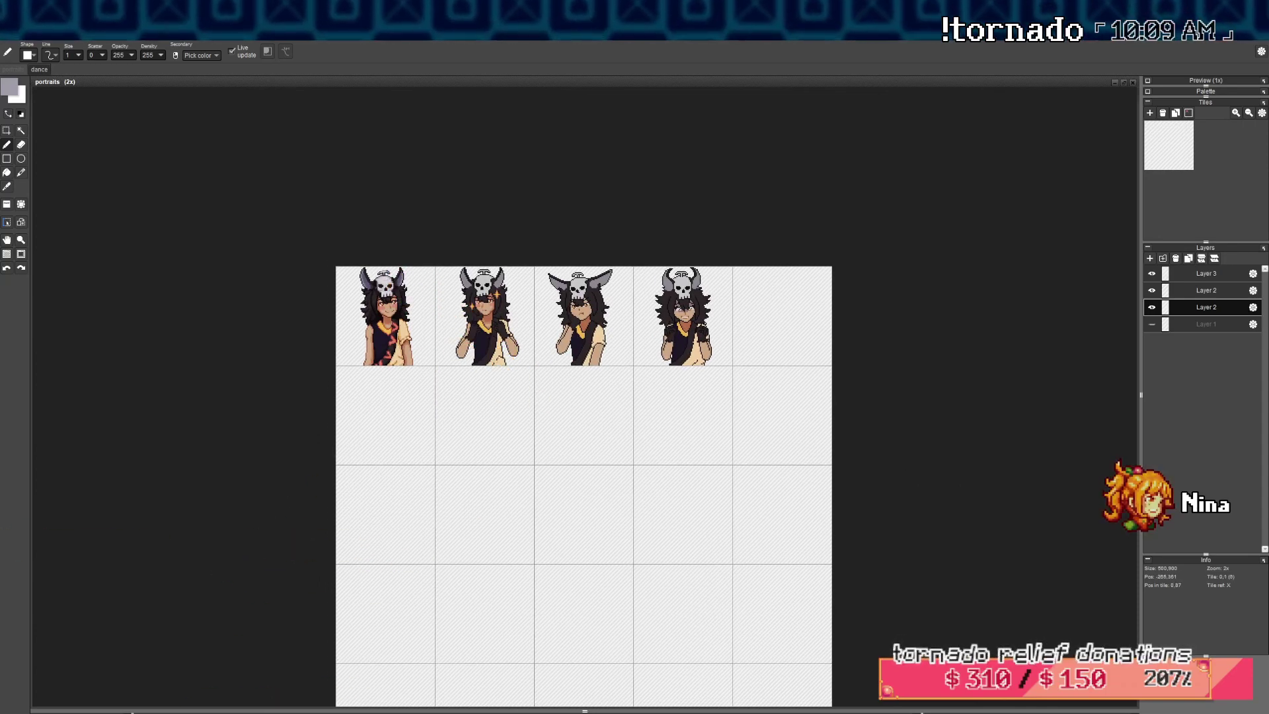
pyautogui.moveTo(619, 347); pyautogui.dragTo(621, 346)
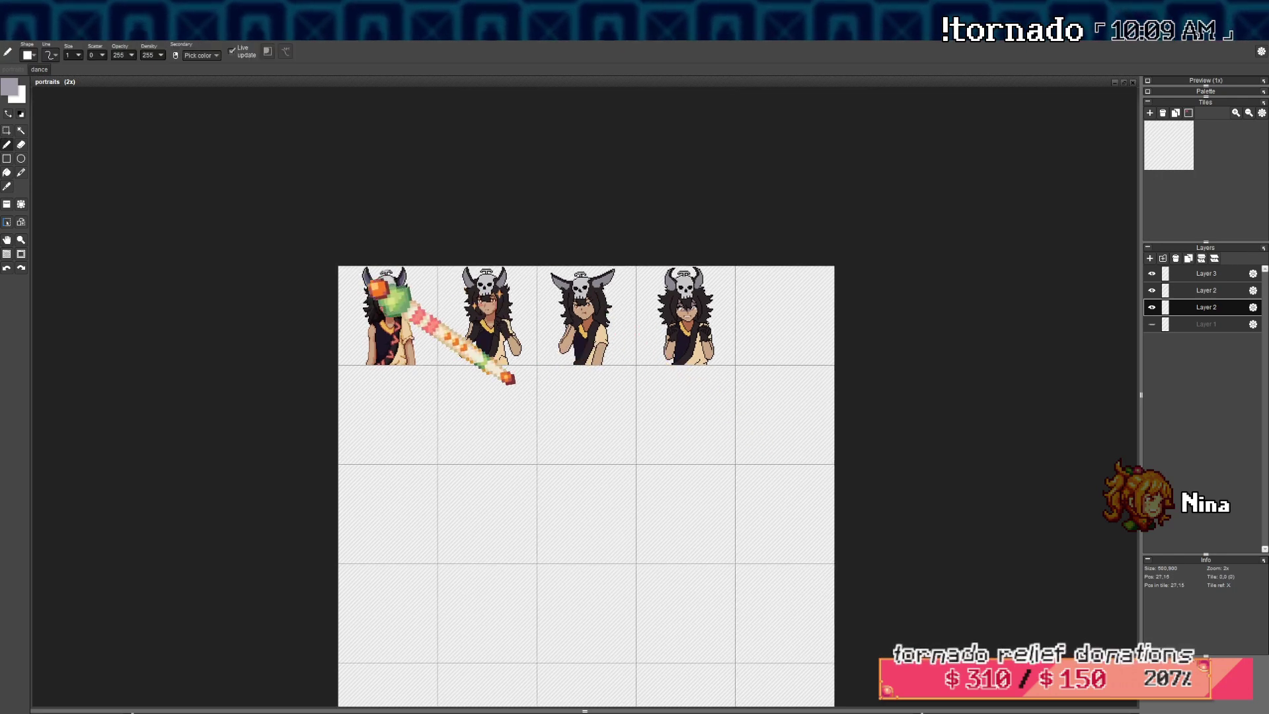
pyautogui.moveTo(420, 290); pyautogui.dragTo(421, 300)
pyautogui.scroll(-1, 419, 302)
pyautogui.moveTo(491, 332); pyautogui.dragTo(477, 311)
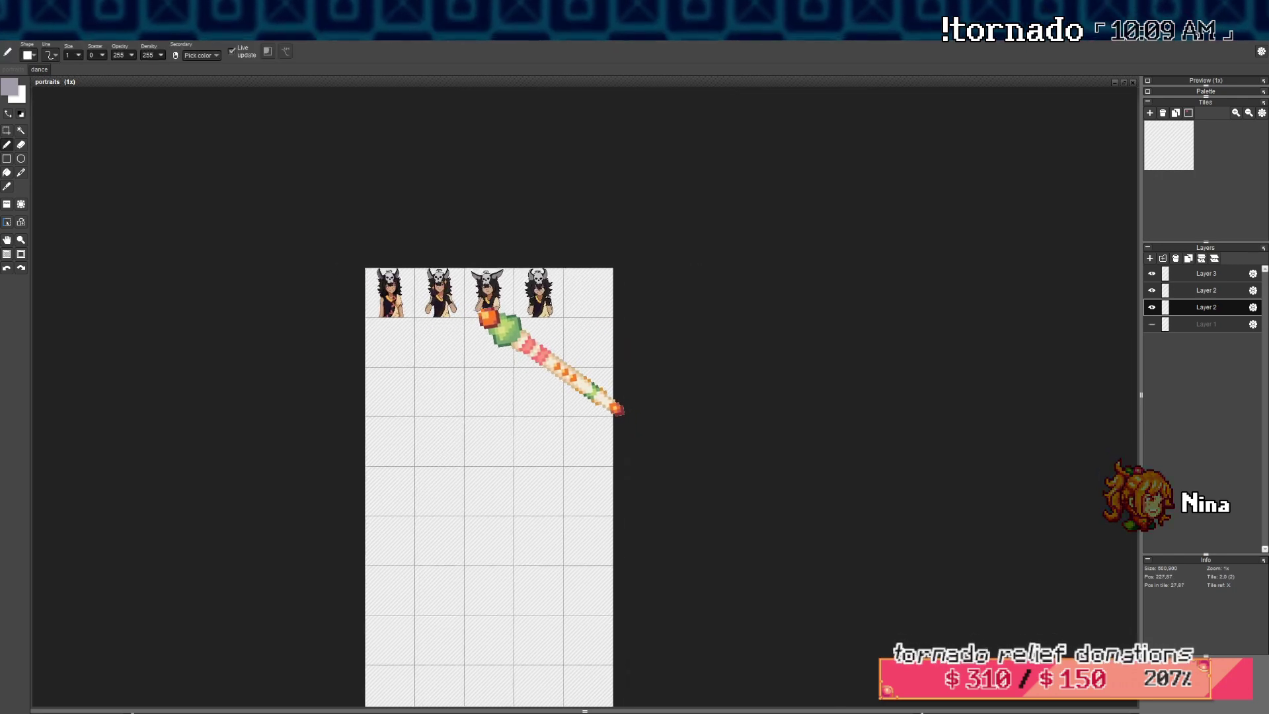
pyautogui.hotkey('ctrl', 's')
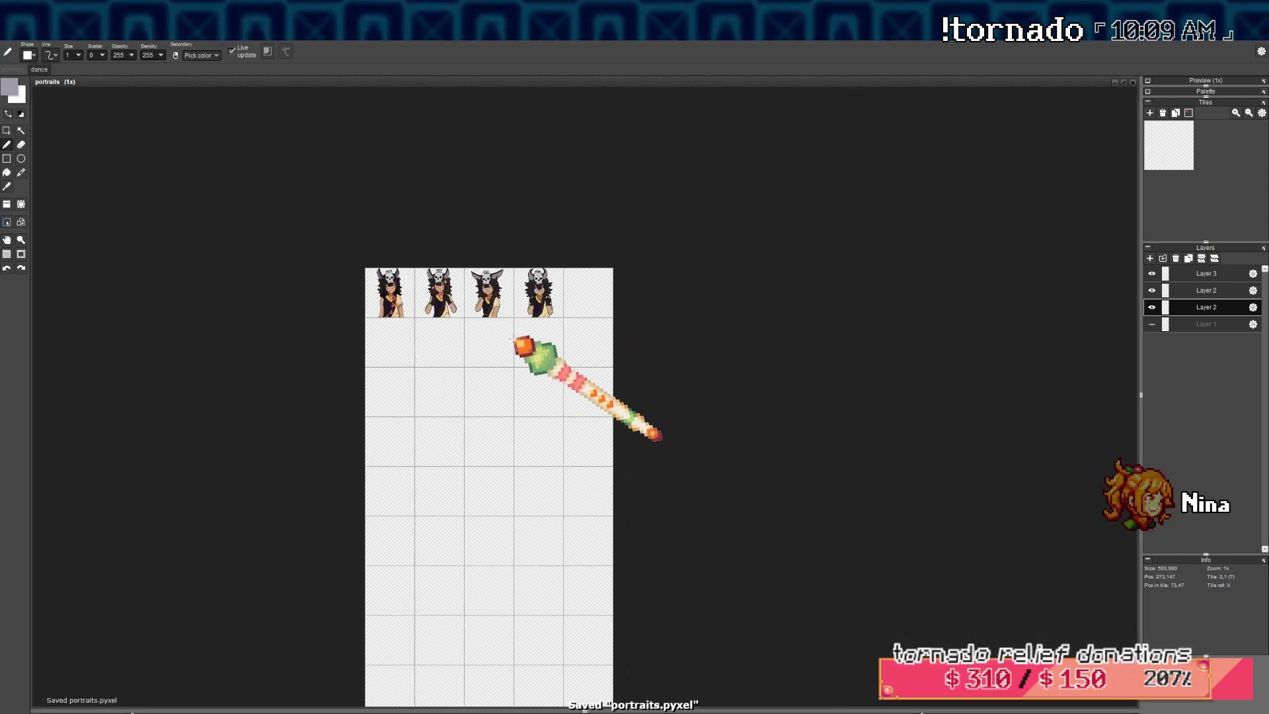
# Repaint the inside of the first portrait's left ear with greys sampled from the ear, using the pen
pyautogui.scroll(6, 330, 269)
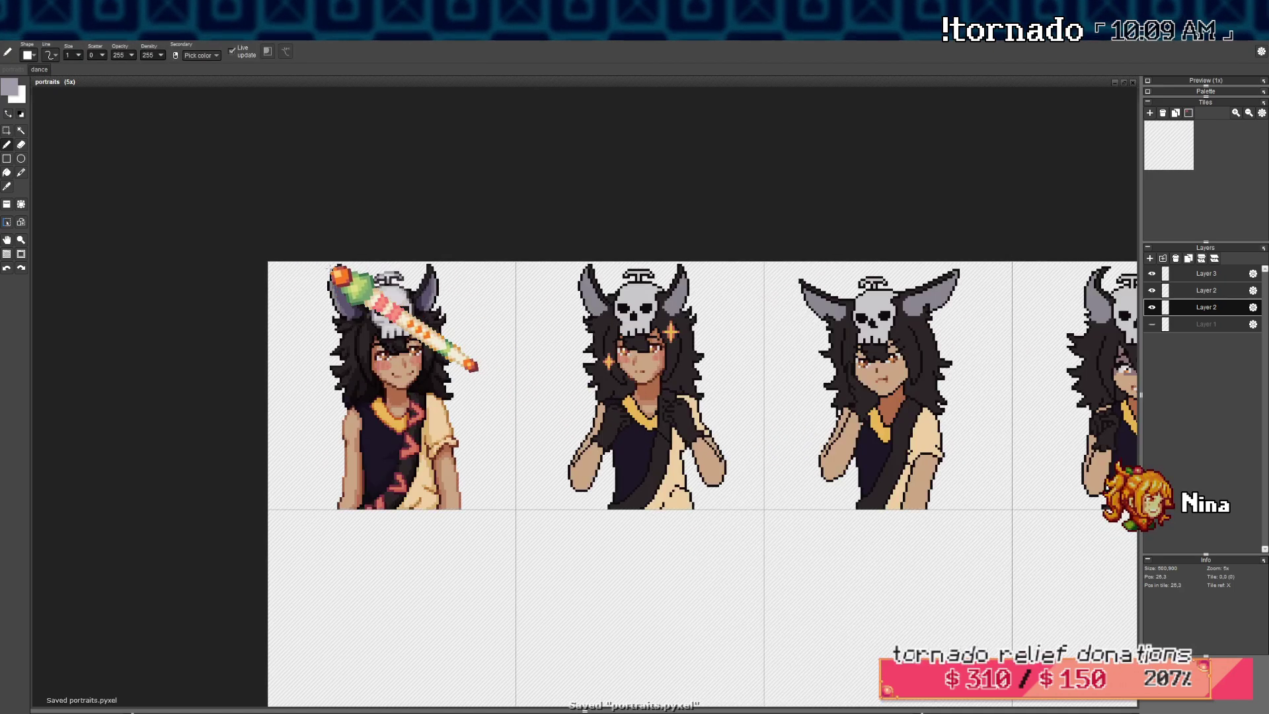
pyautogui.rightClick(340, 337)
pyautogui.moveTo(349, 328); pyautogui.dragTo(385, 403)
pyautogui.moveTo(340, 319); pyautogui.dragTo(340, 282)
pyautogui.rightClick(335, 327)
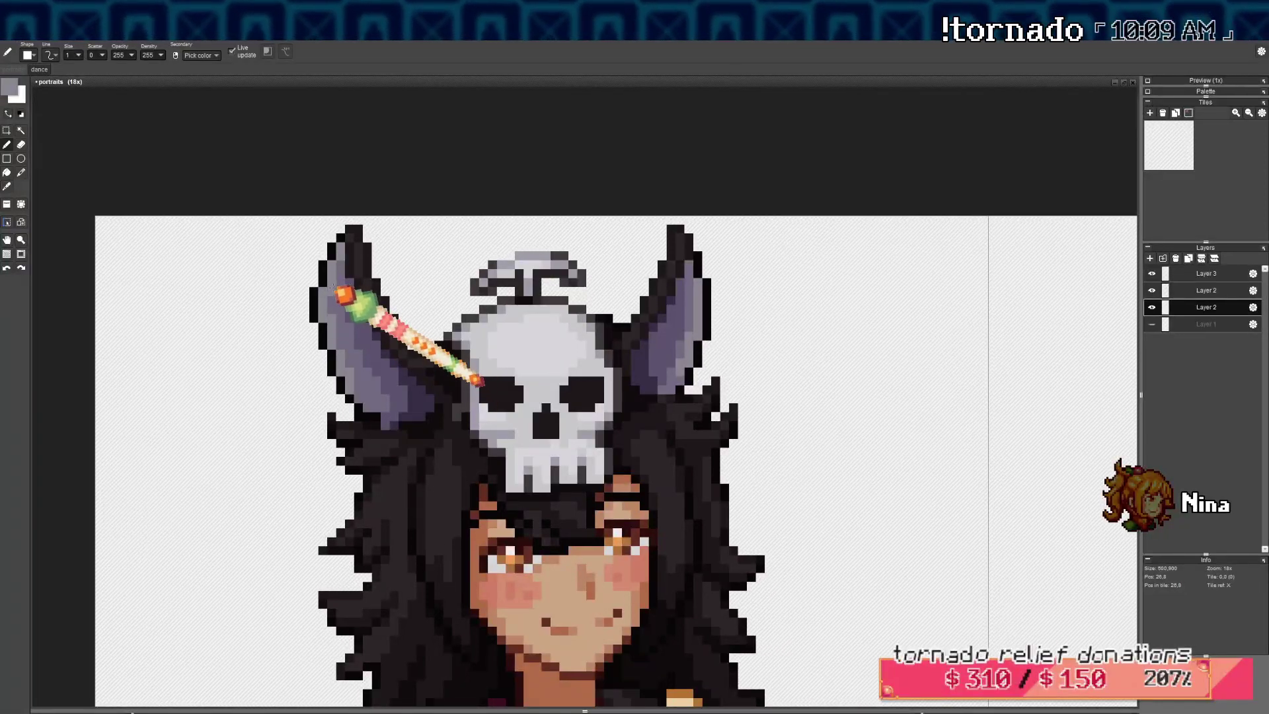
pyautogui.moveTo(350, 375); pyautogui.dragTo(370, 404)
pyautogui.rightClick(370, 392)
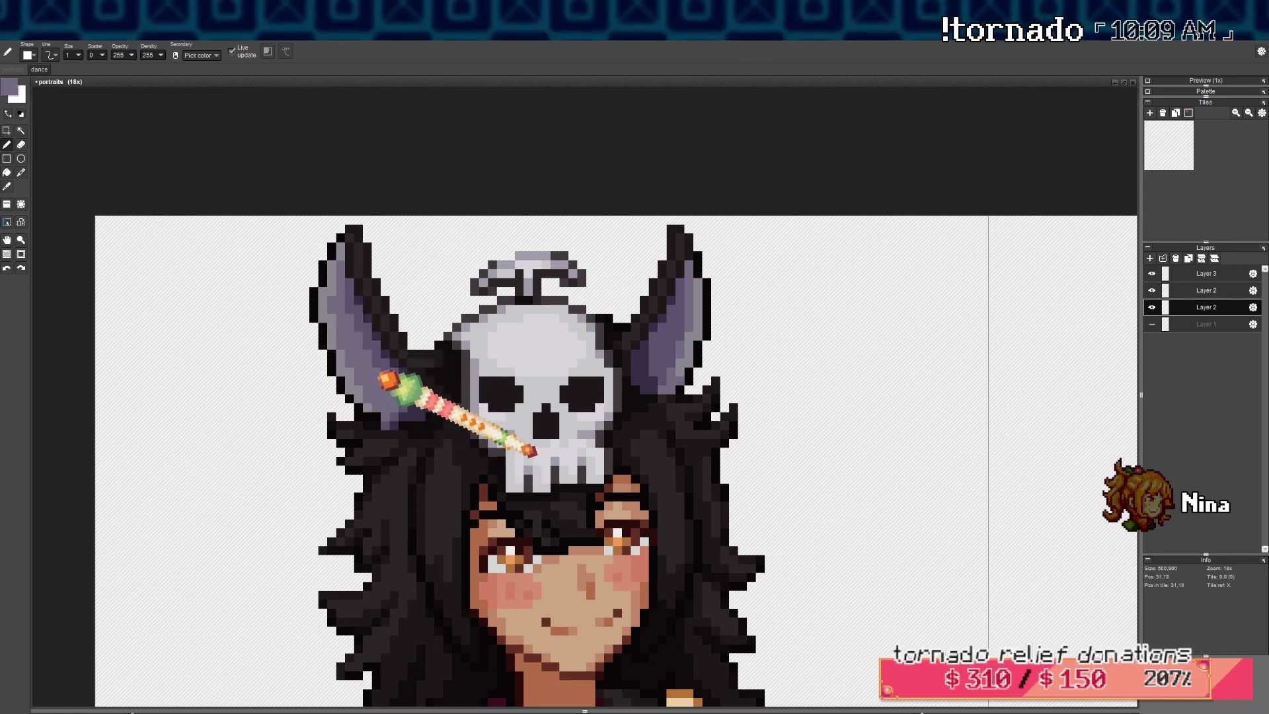
pyautogui.rightClick(331, 340)
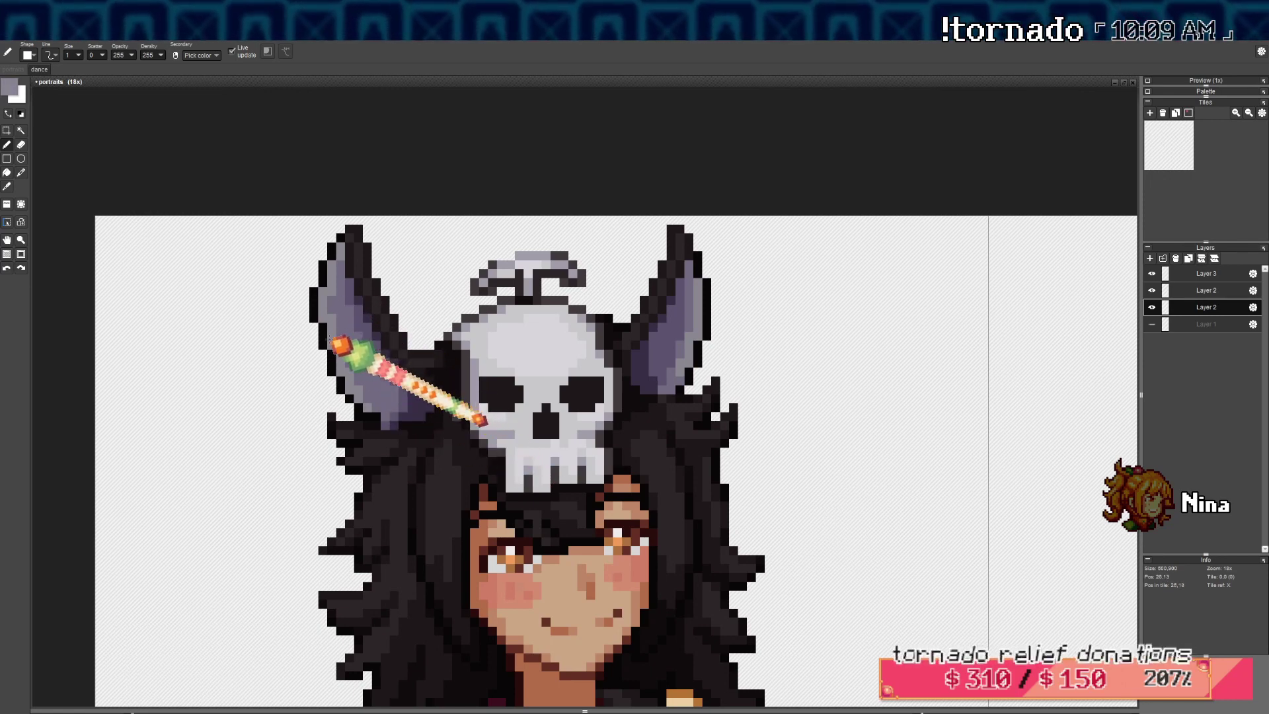
pyautogui.moveTo(340, 319); pyautogui.dragTo(370, 396)
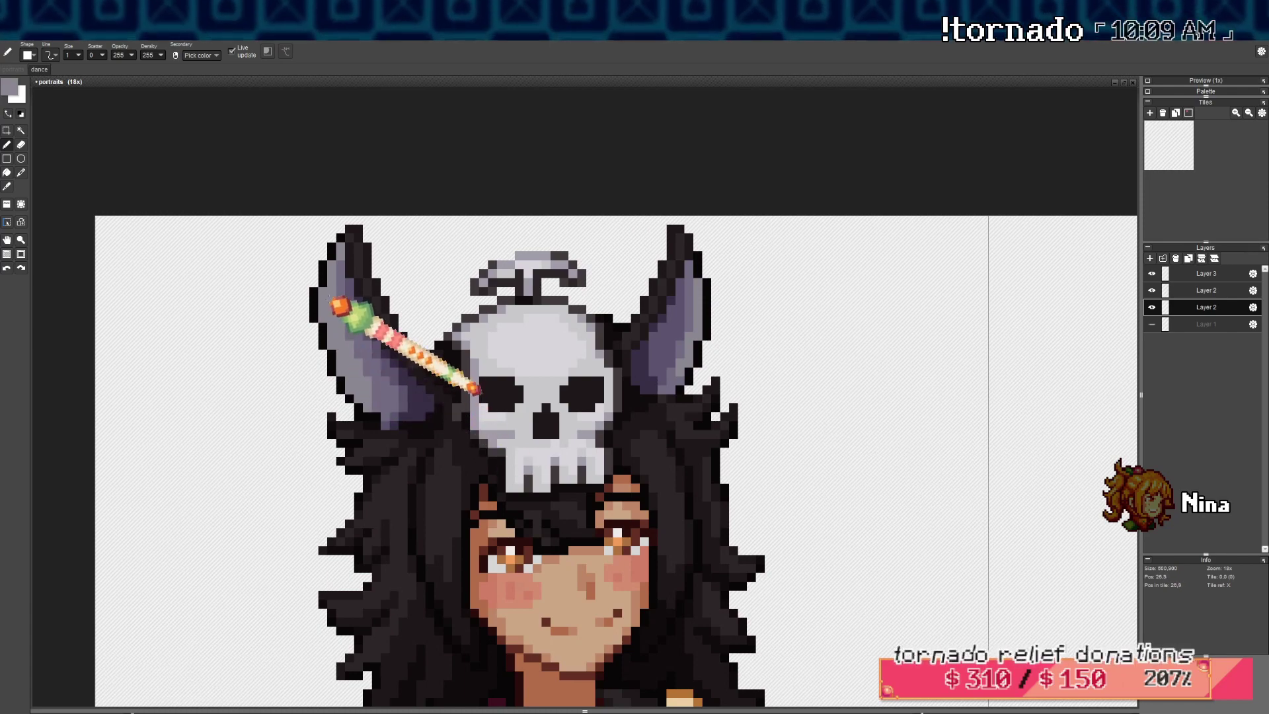
# Shade the inner areas of both ears on the first portrait with sampled grey and dark purple, comparing against the other portraits
pyautogui.scroll(-7, 388, 406)
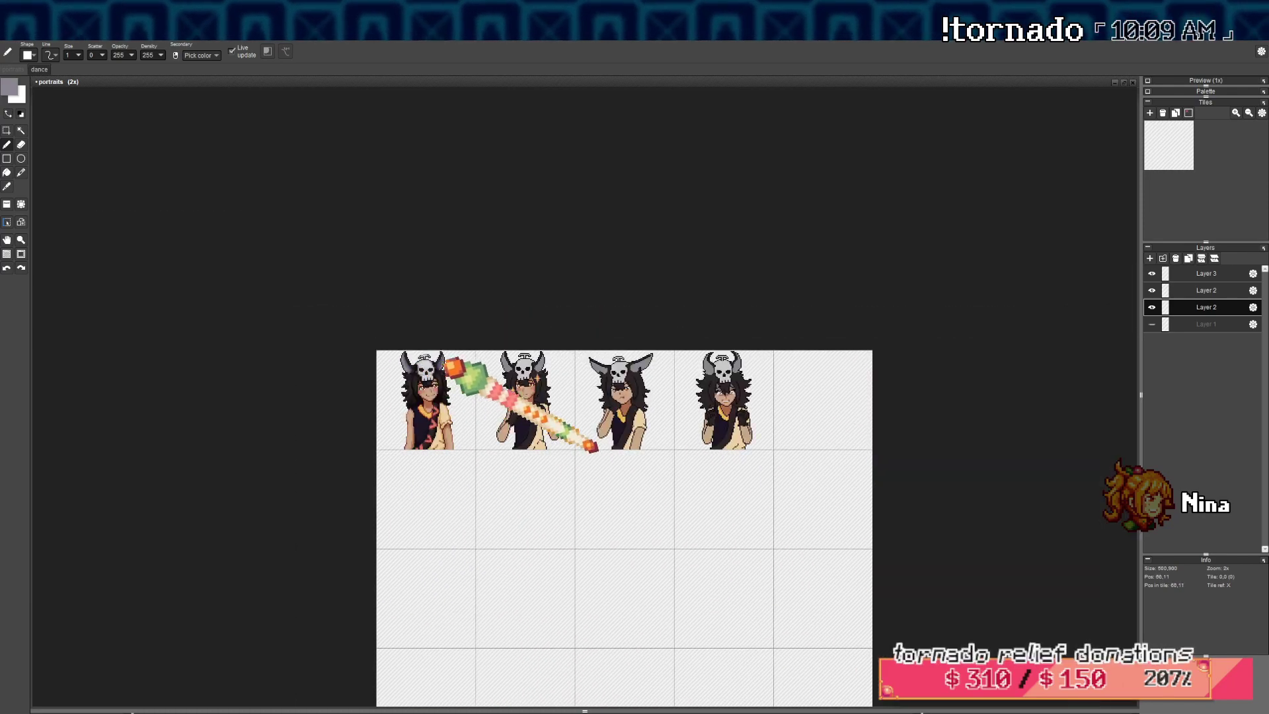
pyautogui.scroll(3, 422, 373)
pyautogui.scroll(2, 411, 369)
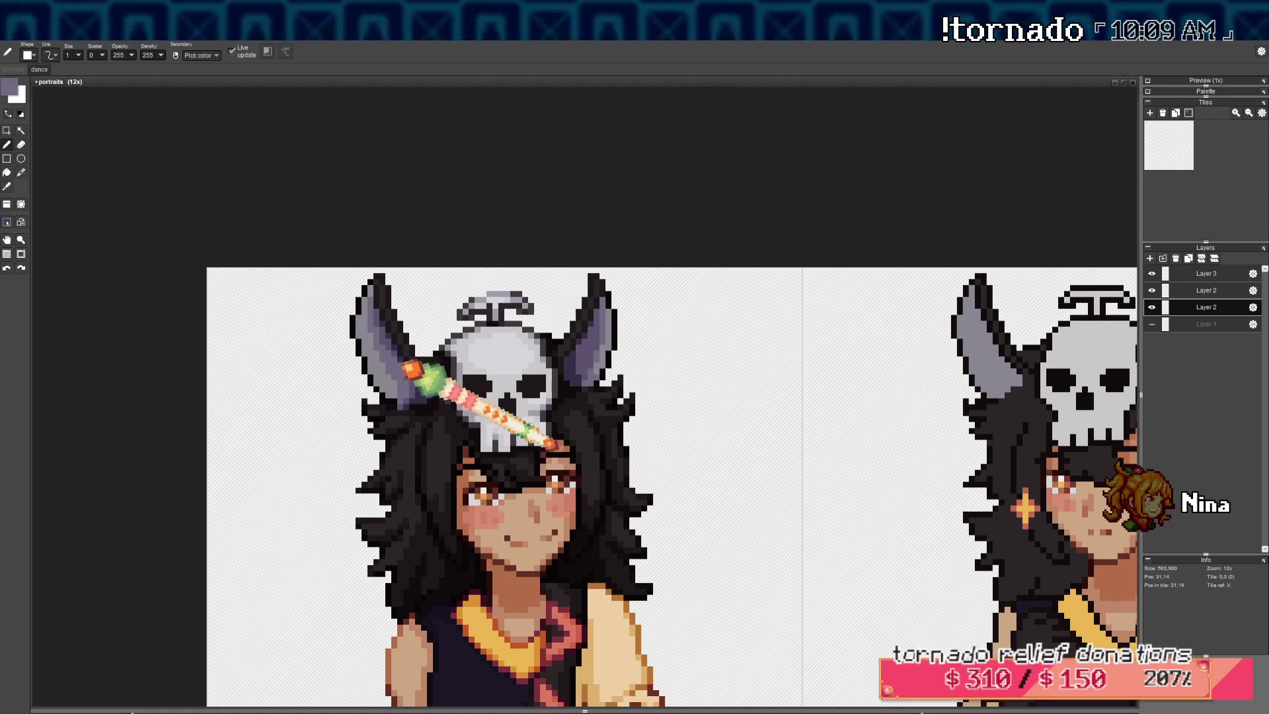
pyautogui.press('f')
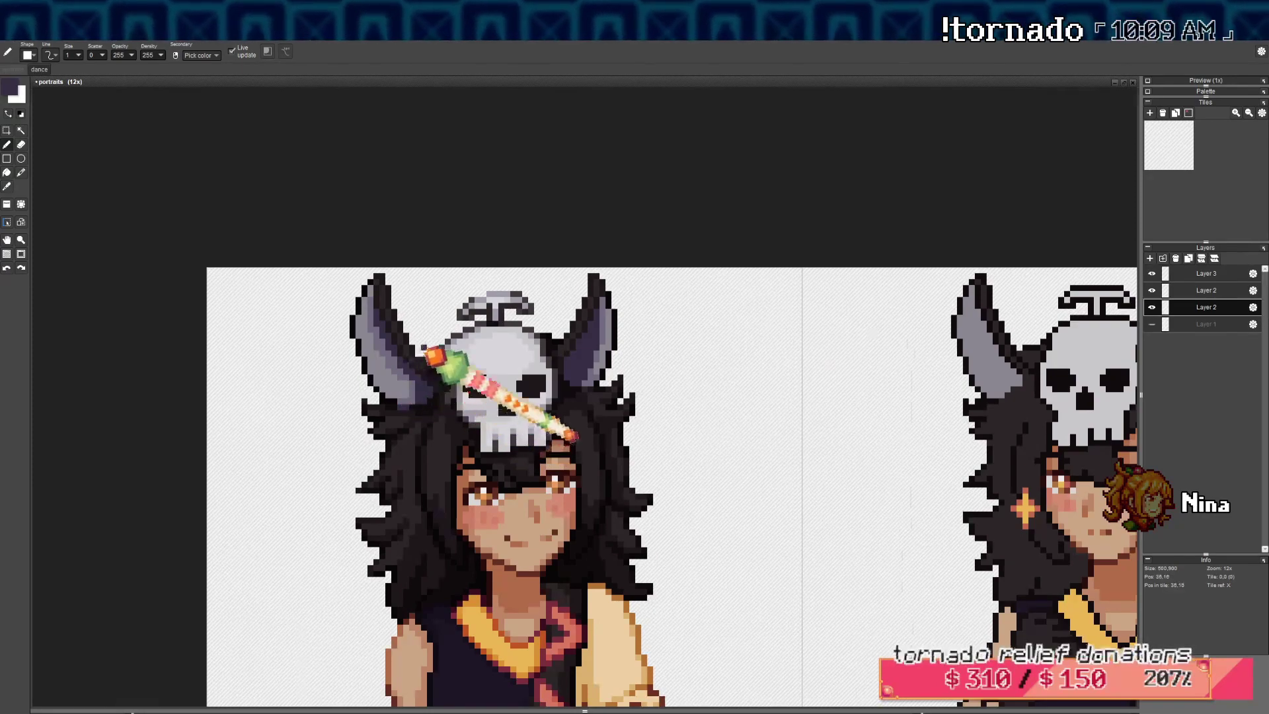
pyautogui.scroll(-5, 435, 357)
pyautogui.scroll(5, 472, 345)
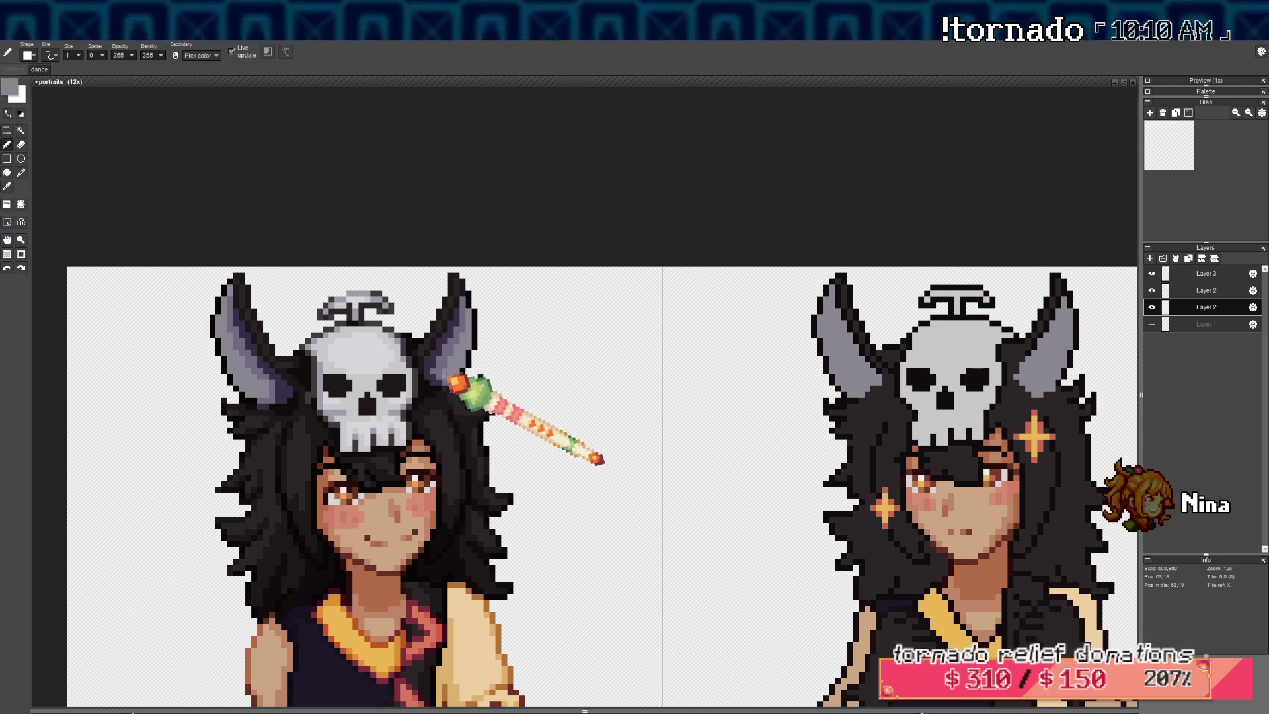
pyautogui.scroll(-5, 470, 328)
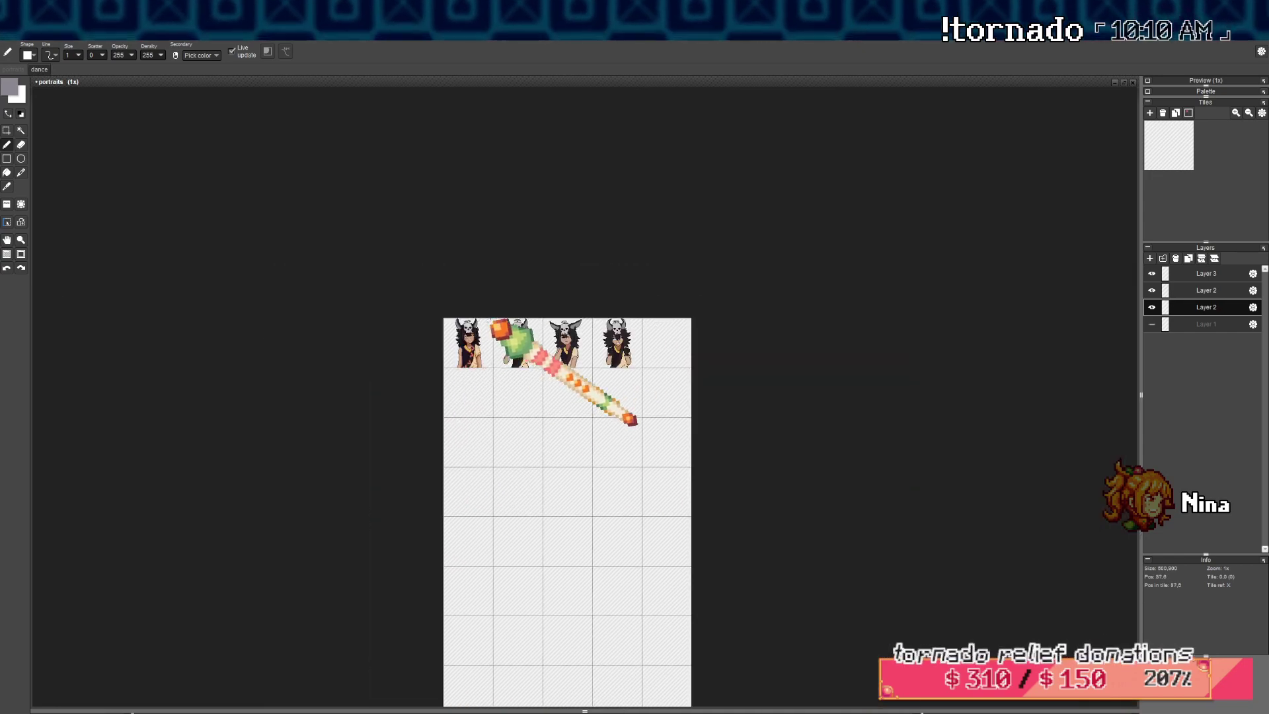
pyautogui.scroll(4, 438, 325)
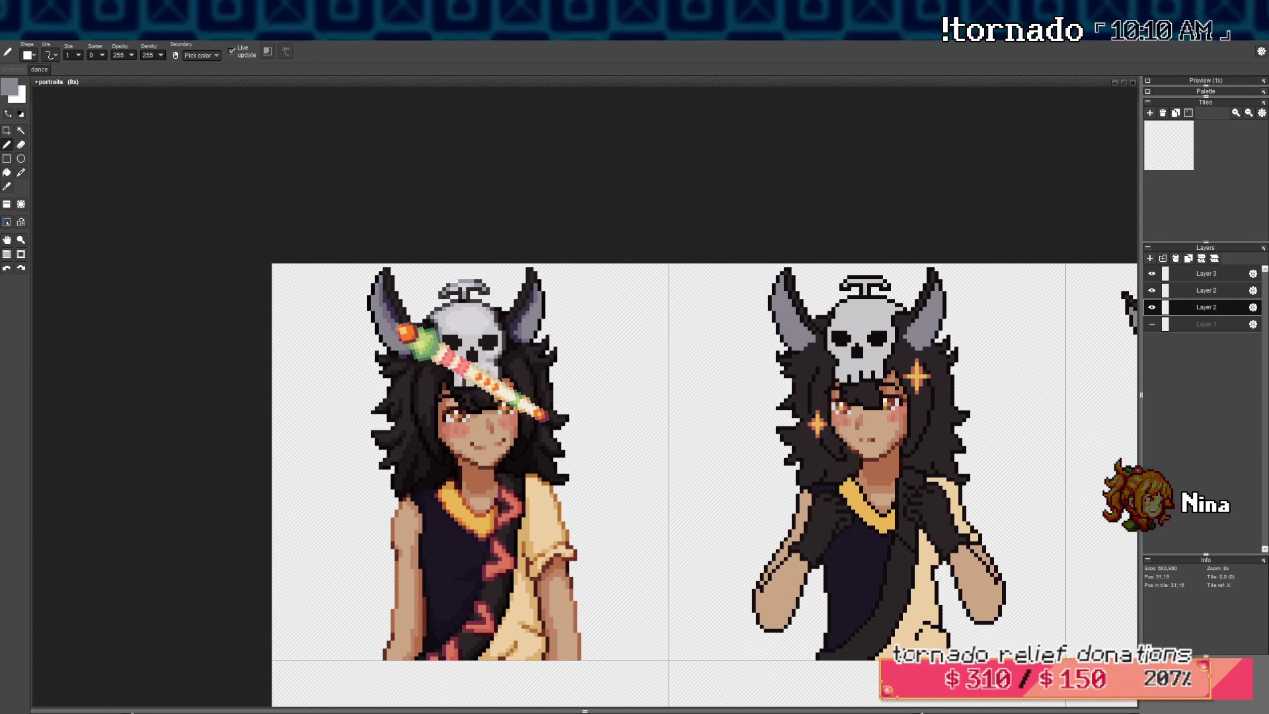
# Refine the dark purple edges around the grey inside both ears of the first portrait, undoing the last pen stroke
pyautogui.scroll(5, 393, 319)
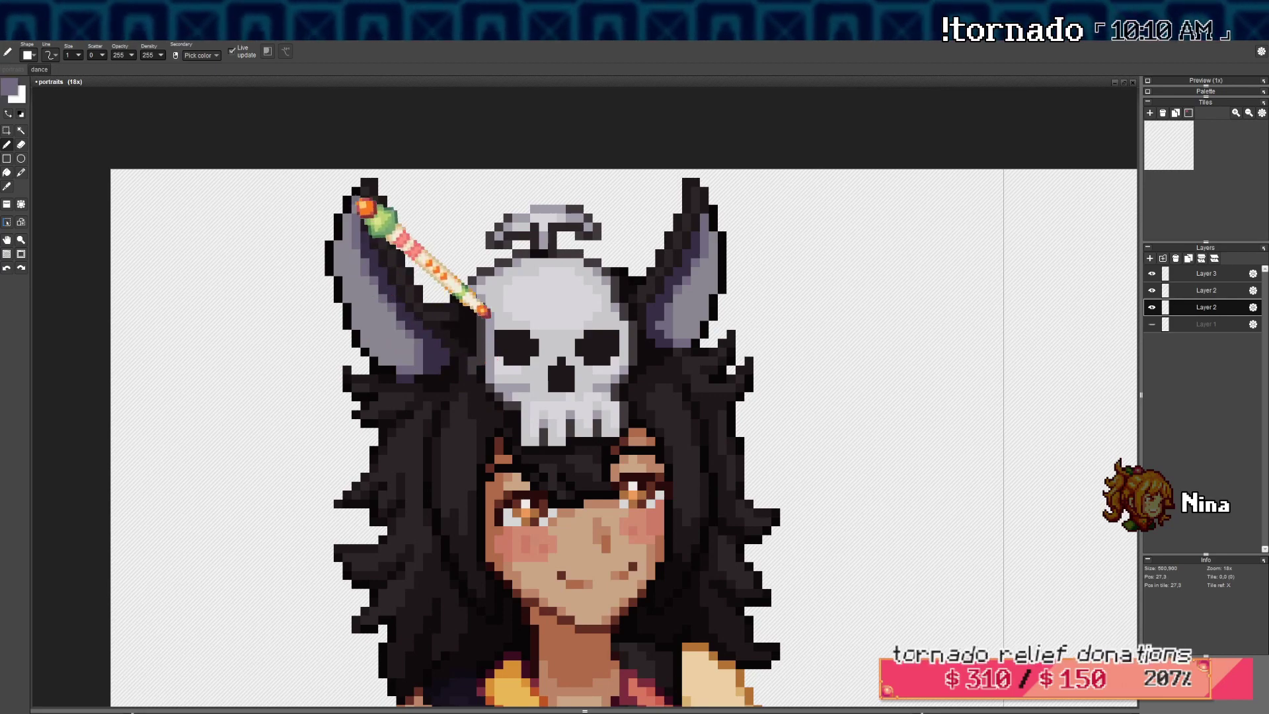
pyautogui.scroll(-6, 370, 264)
pyautogui.scroll(5, 459, 307)
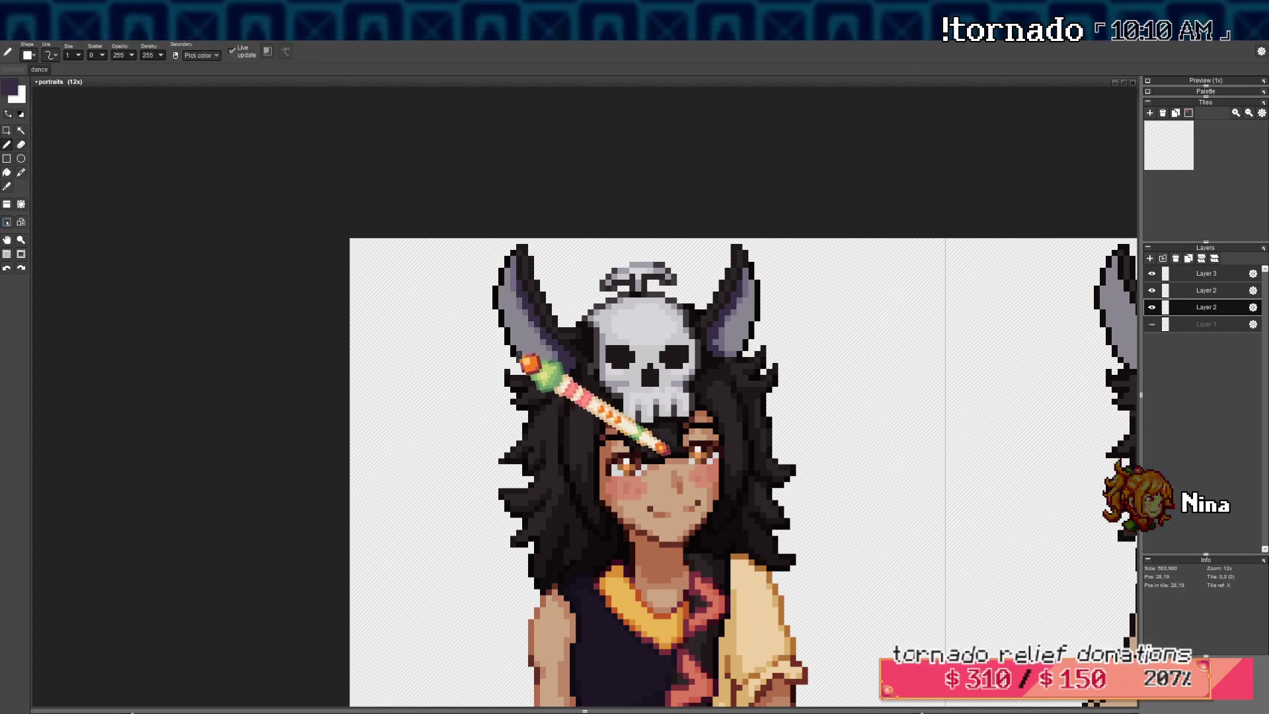
pyautogui.press('space')
pyautogui.moveTo(534, 353); pyautogui.dragTo(485, 360)
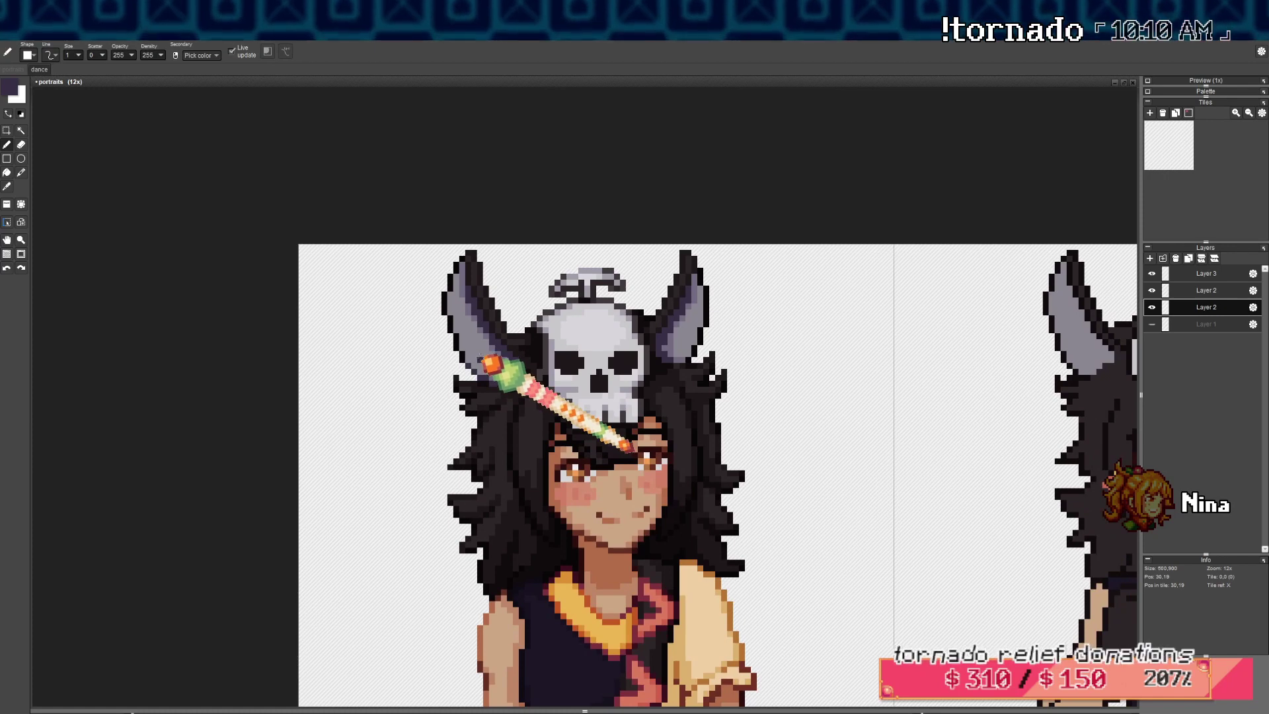
pyautogui.scroll(2, 541, 399)
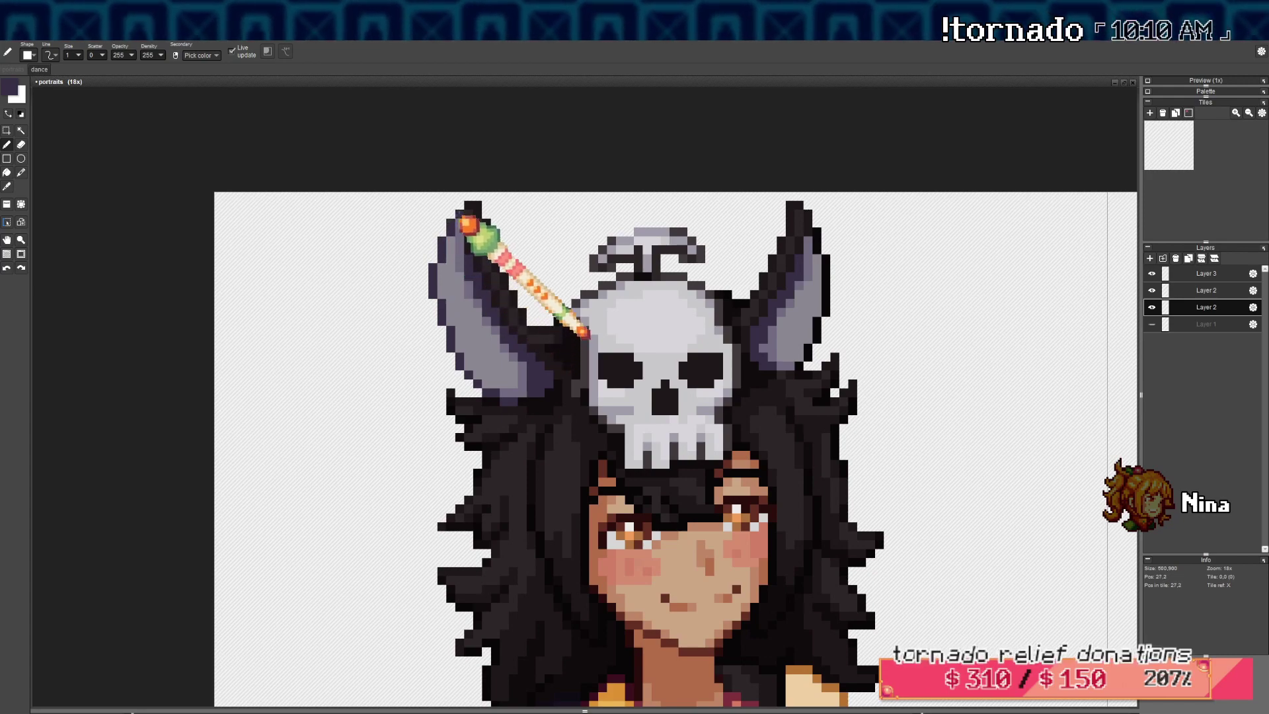
pyautogui.scroll(-2, 462, 251)
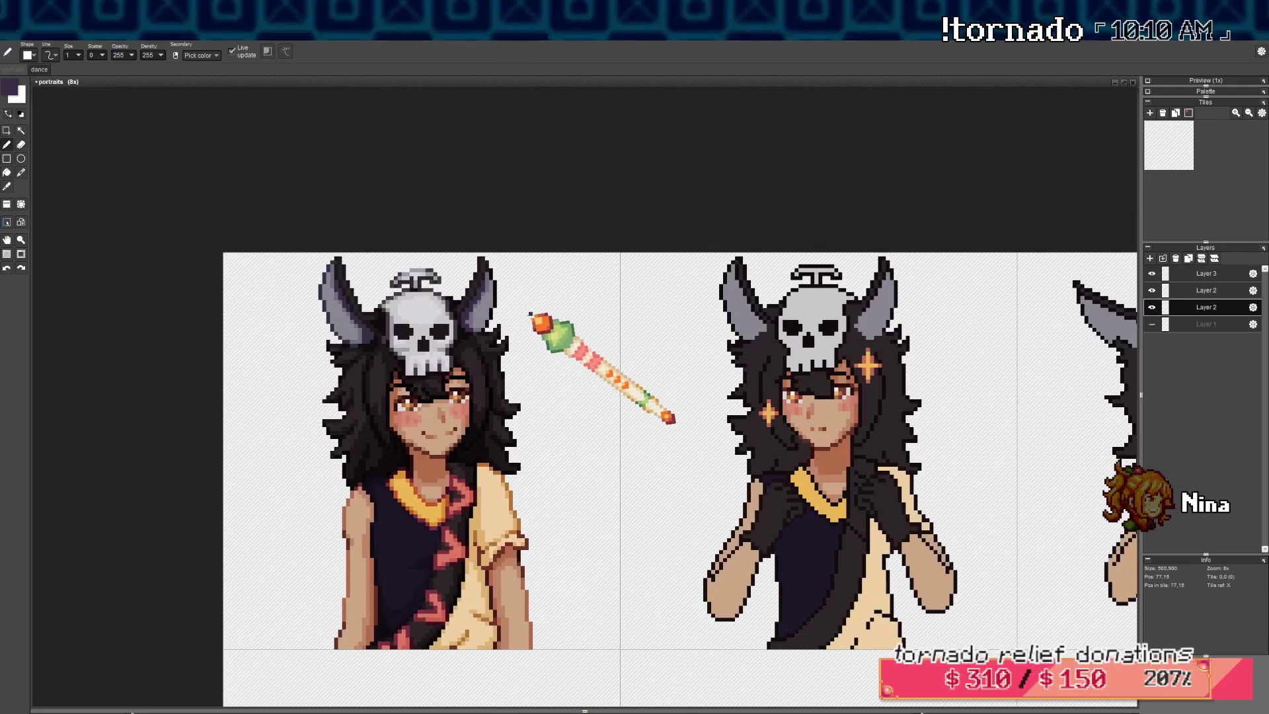
pyautogui.scroll(2, 489, 336)
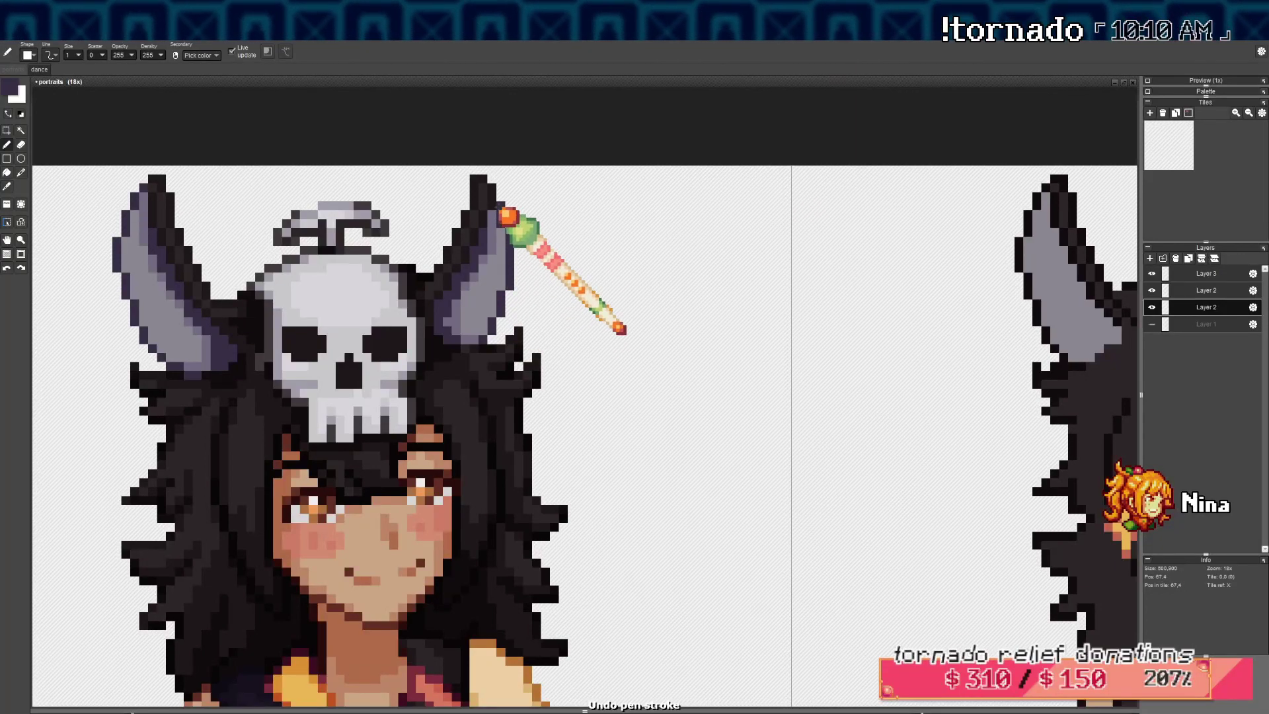
# Sample the skull's light grey with the pen, check all four portraits side by side, and save portraits.pyxel
pyautogui.scroll(-1, 568, 284)
pyautogui.scroll(-3, 592, 312)
pyautogui.scroll(-1, 674, 391)
pyautogui.press('e')
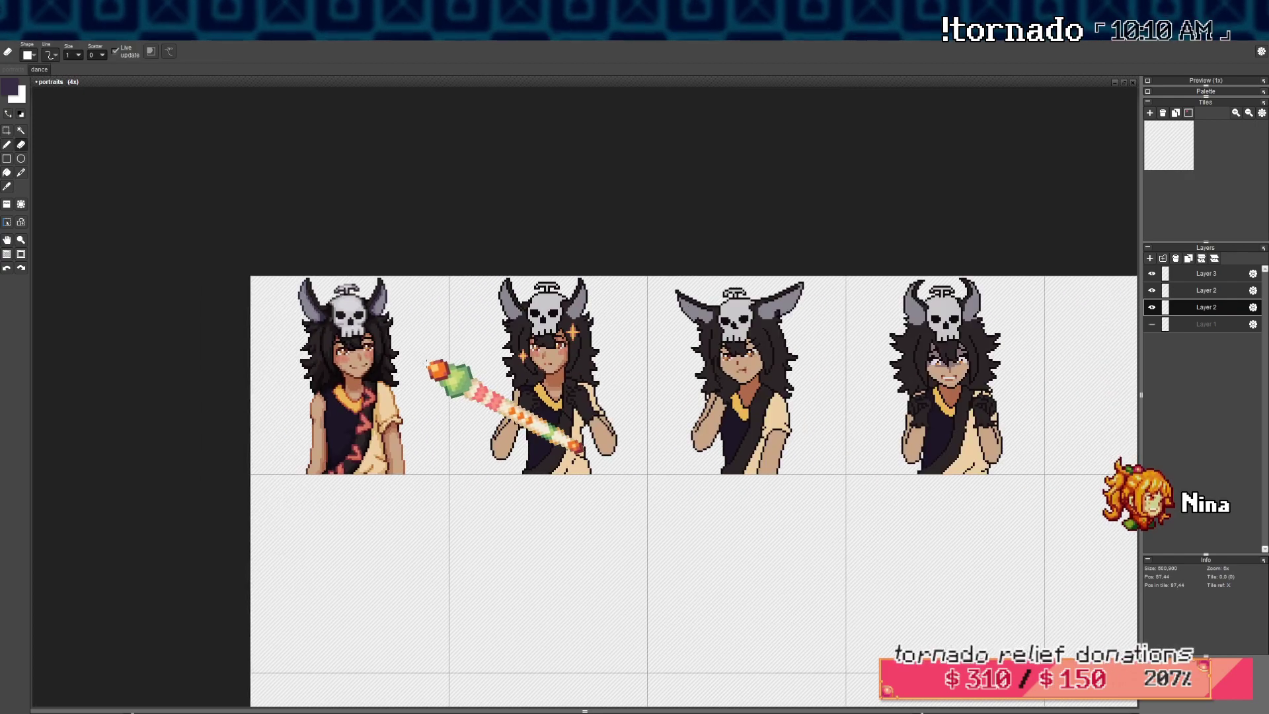
pyautogui.scroll(5, 360, 332)
pyautogui.press('b')
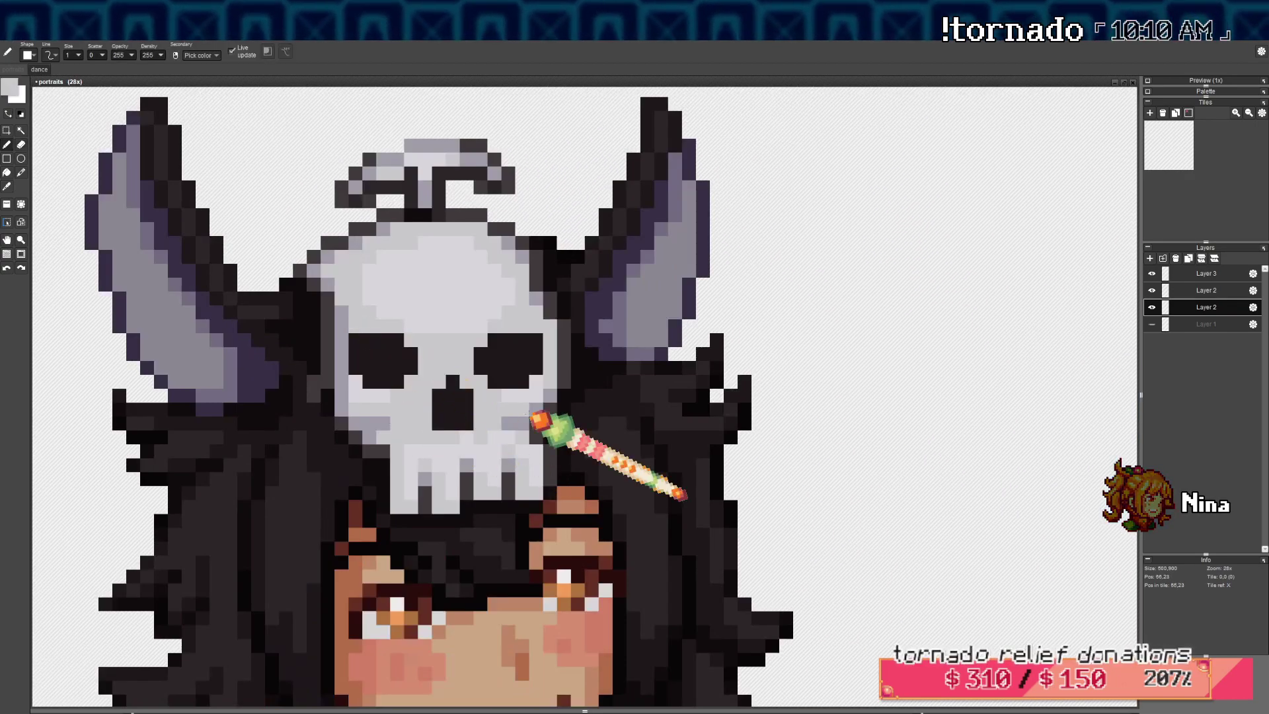
pyautogui.scroll(-7, 528, 427)
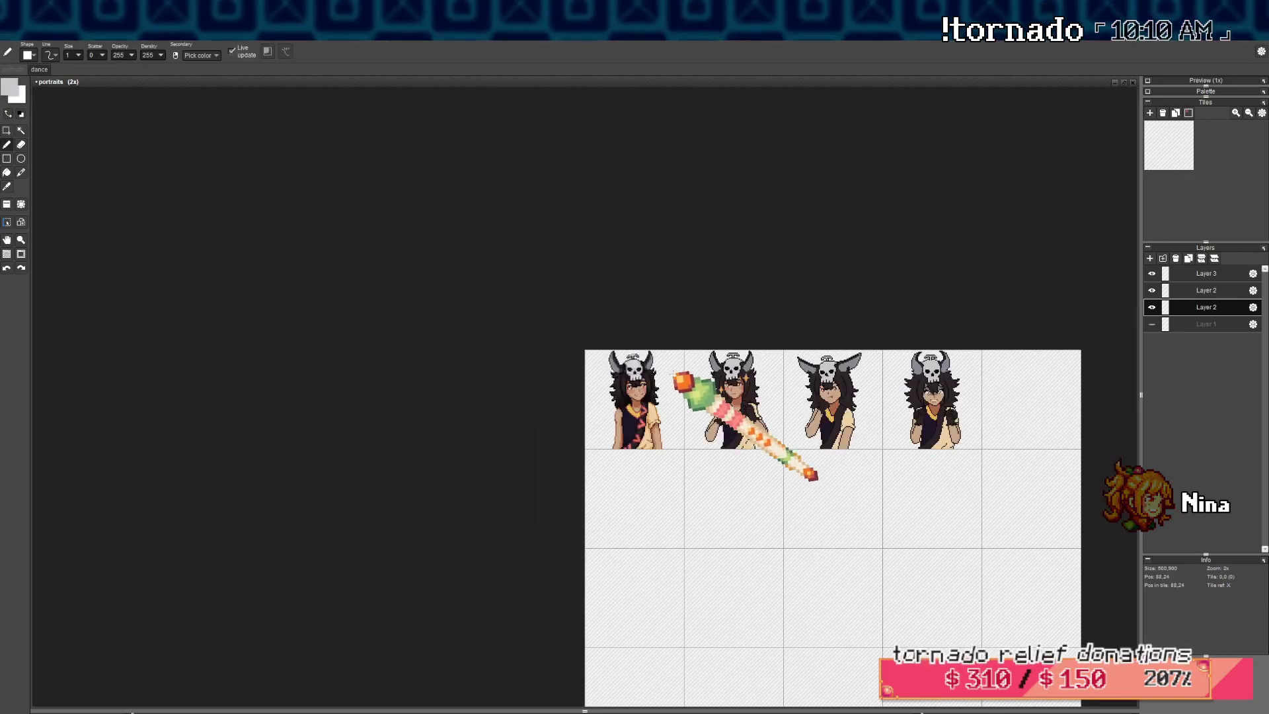
pyautogui.moveTo(672, 373); pyautogui.dragTo(479, 328)
pyautogui.scroll(-1, 489, 336)
pyautogui.hotkey('ctrl', 's')
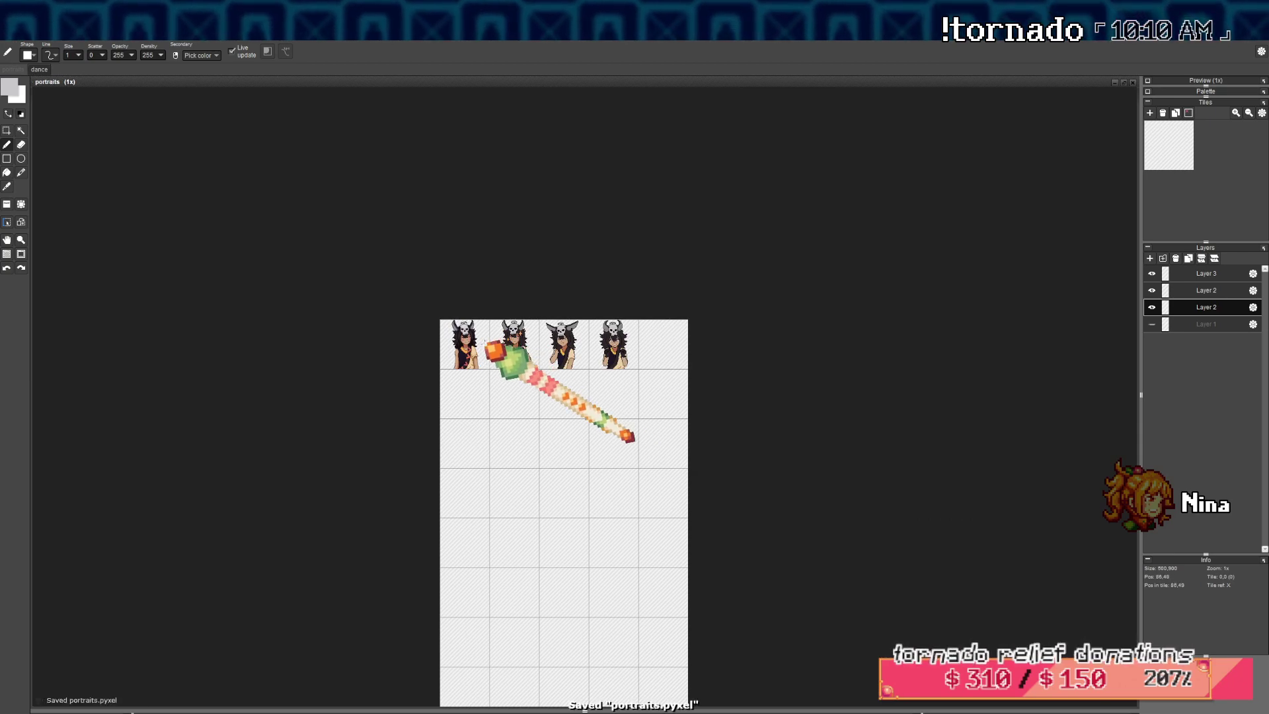
# Check Layer 3's contents by toggling its visibility and hide the upper Layer 2 that holds the other portraits' arms
pyautogui.scroll(4, 495, 357)
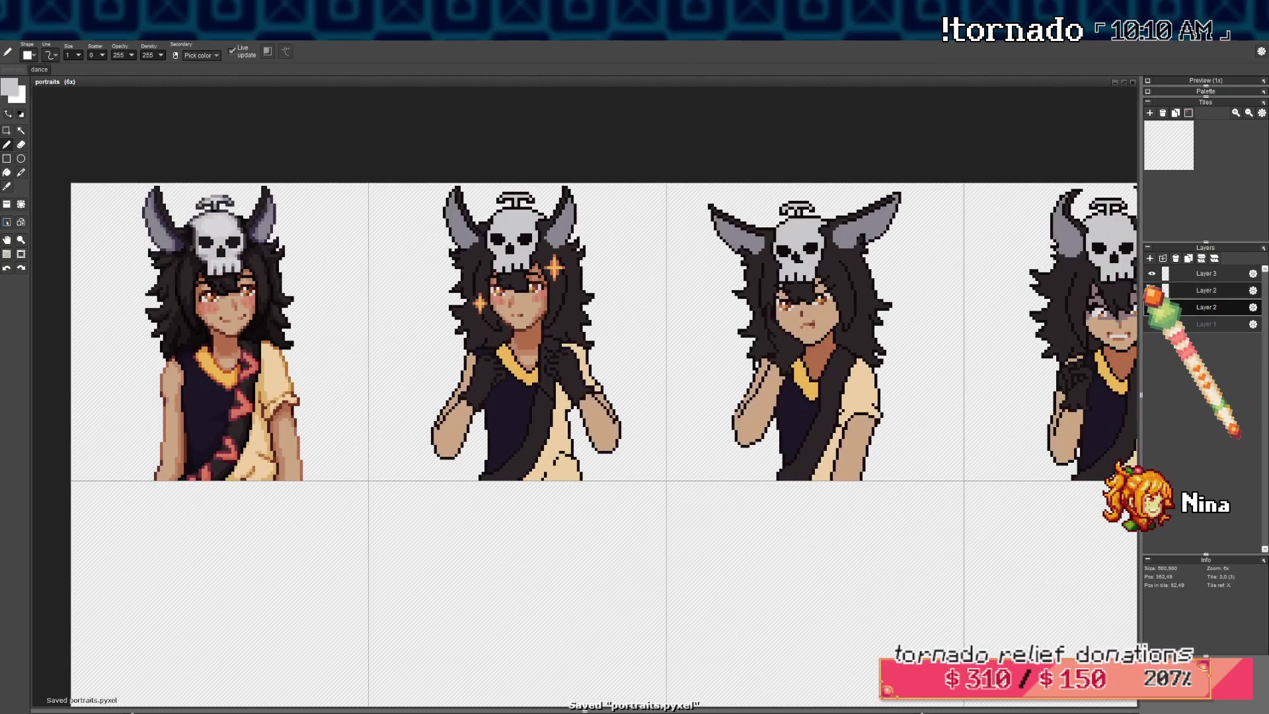
pyautogui.click(1152, 273)
pyautogui.click(1152, 274)
pyautogui.click(1151, 290)
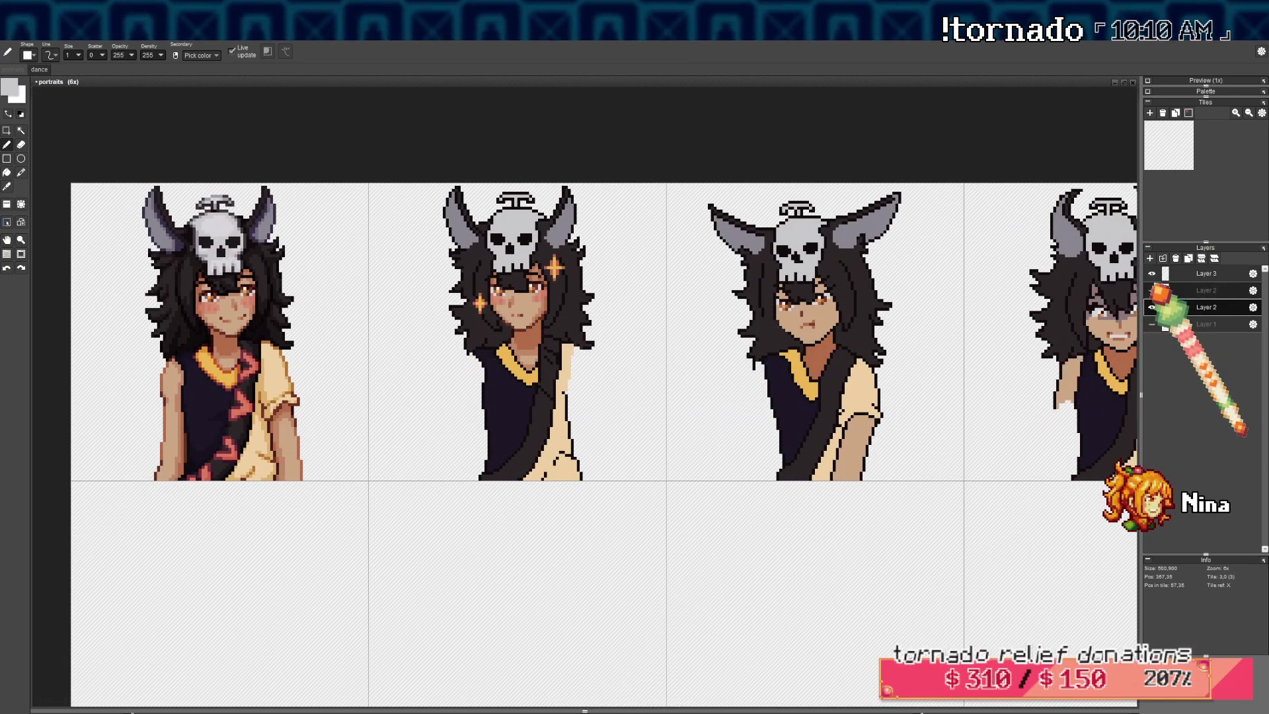
pyautogui.moveTo(557, 408); pyautogui.dragTo(577, 405)
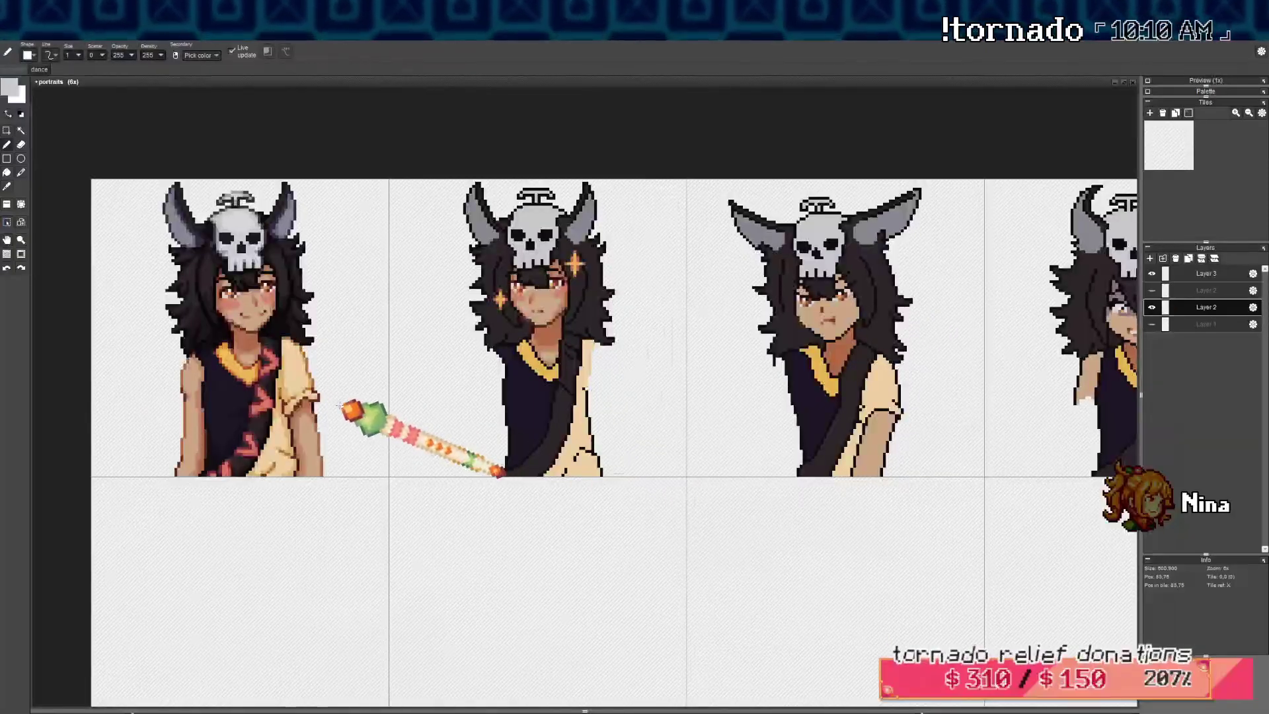
pyautogui.moveTo(314, 416); pyautogui.dragTo(372, 410)
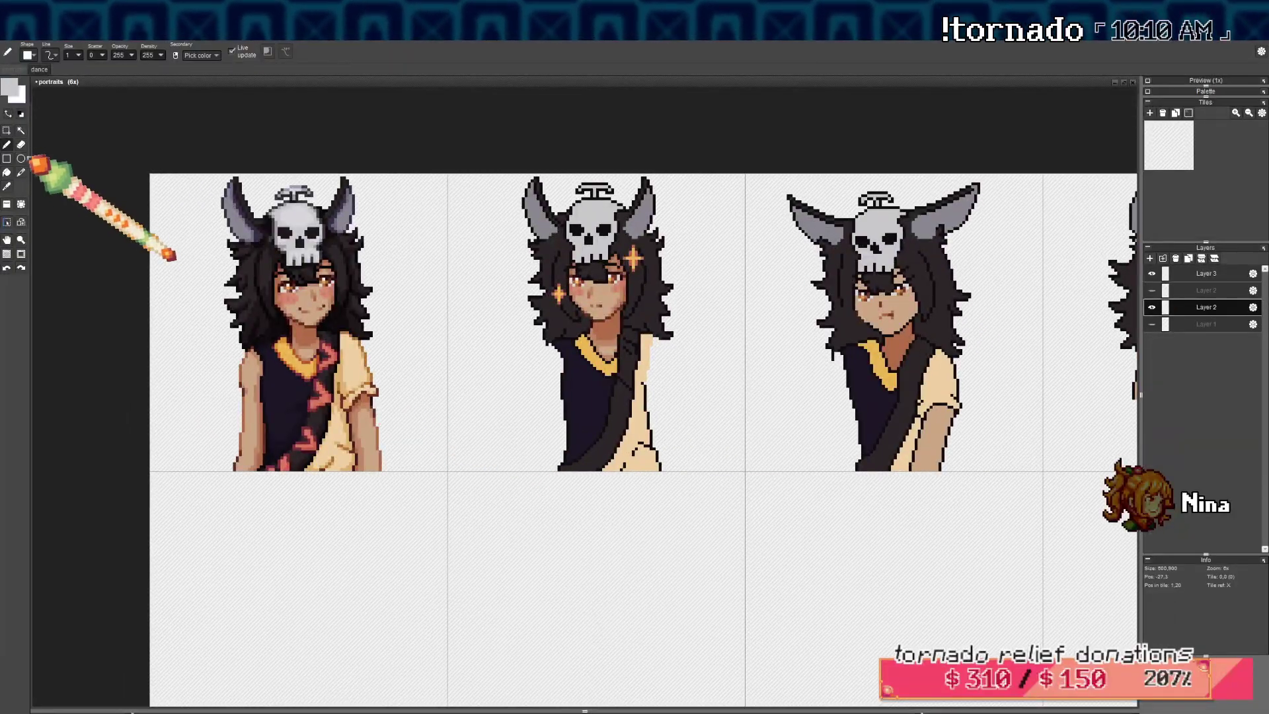
# Select the first portrait's left shoulder and the adjoining part of the vest up to the collar
pyautogui.click(8, 133)
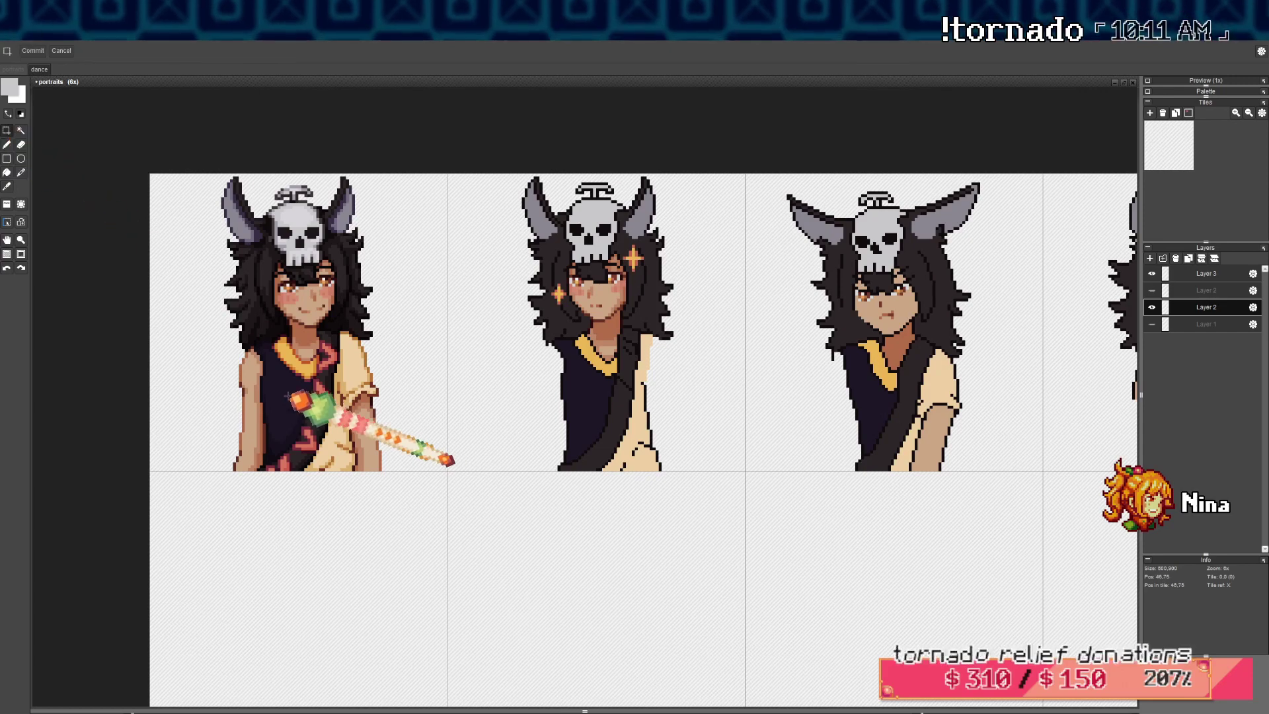
pyautogui.scroll(1, 296, 374)
pyautogui.moveTo(237, 349); pyautogui.dragTo(277, 368)
pyautogui.scroll(1, 331, 448)
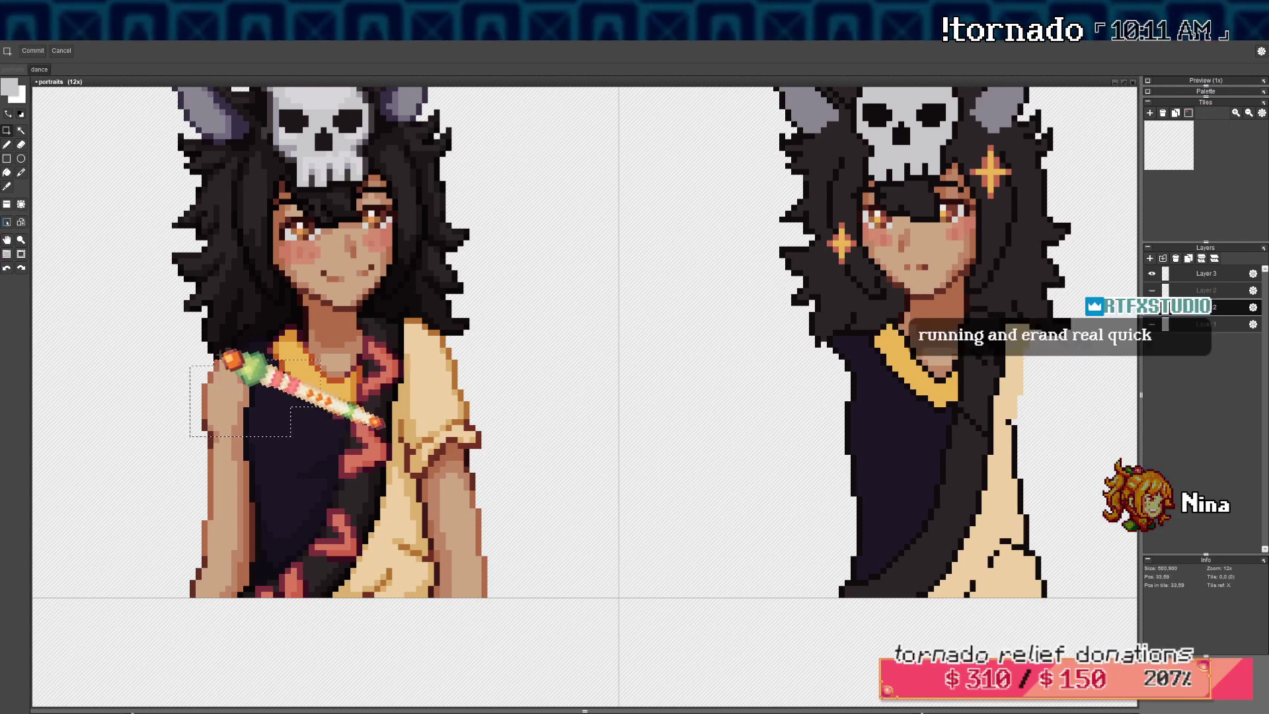
pyautogui.scroll(1, 244, 318)
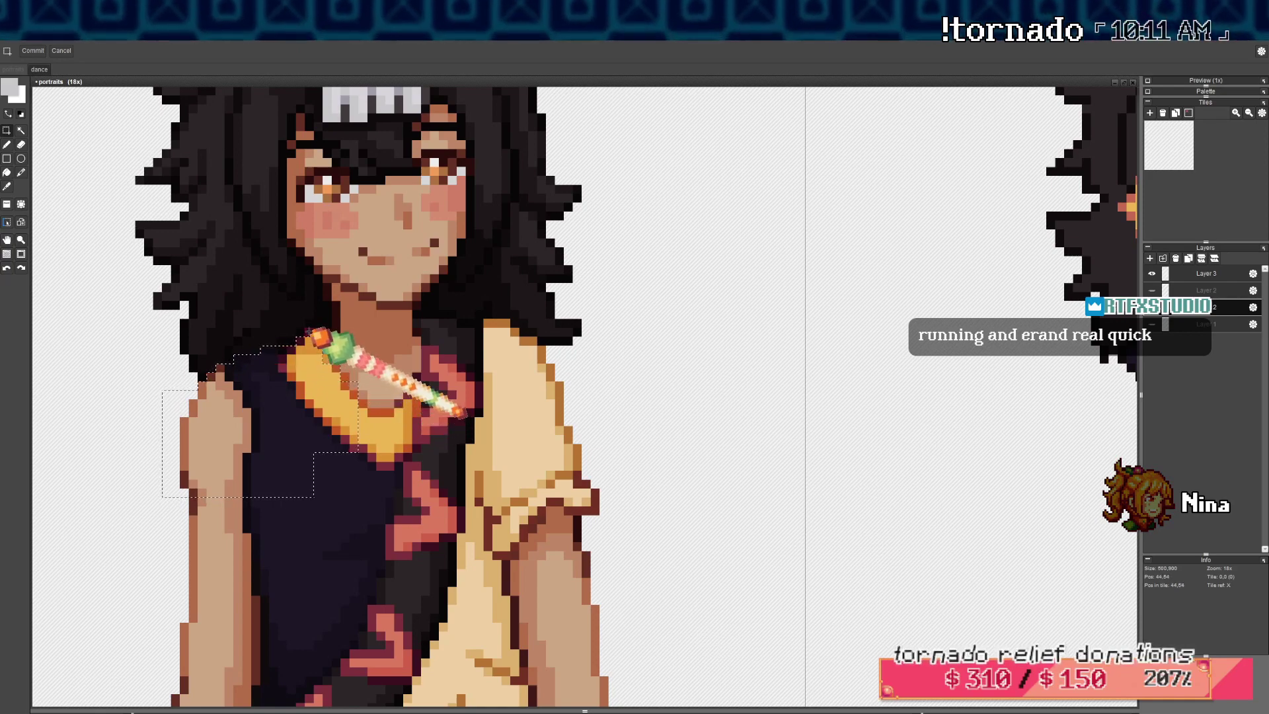
pyautogui.scroll(-3, 339, 366)
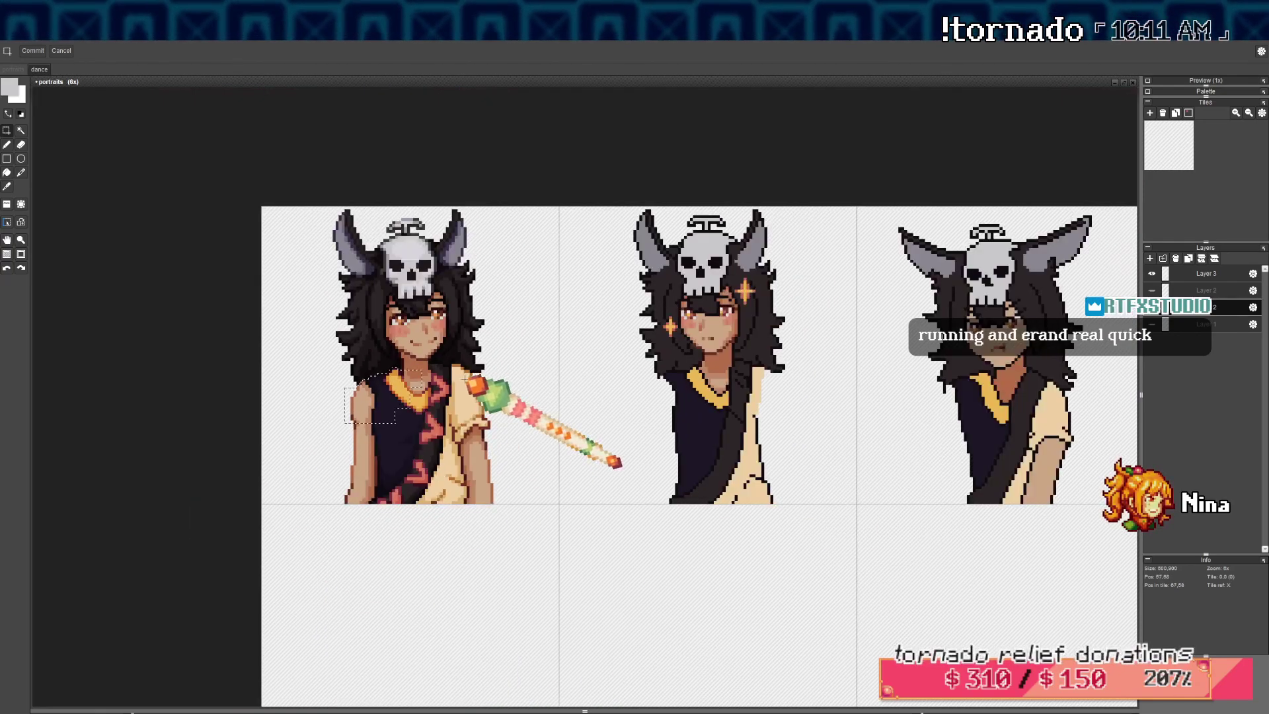
pyautogui.scroll(2, 390, 370)
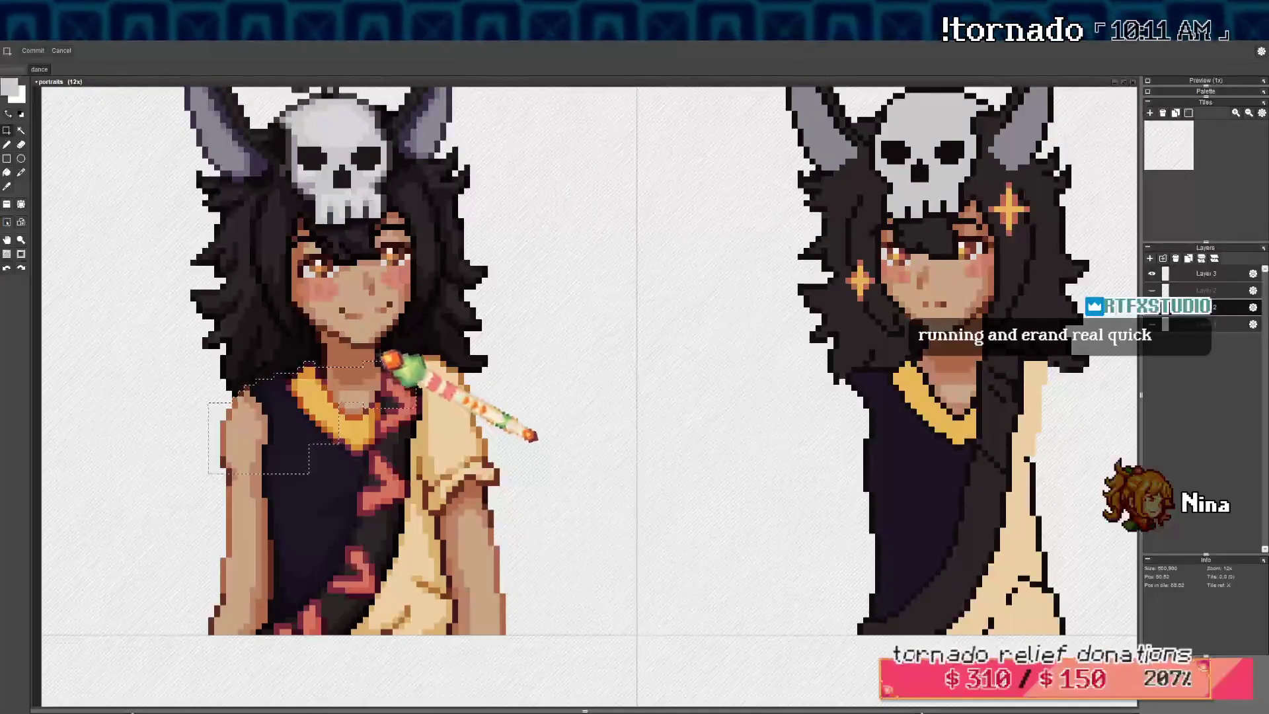
# Extend the selection across the first portrait's upper sash, right shoulder and sash edge, and check the upper Layer 2 by toggling its visibility
pyautogui.moveTo(407, 358); pyautogui.dragTo(438, 417)
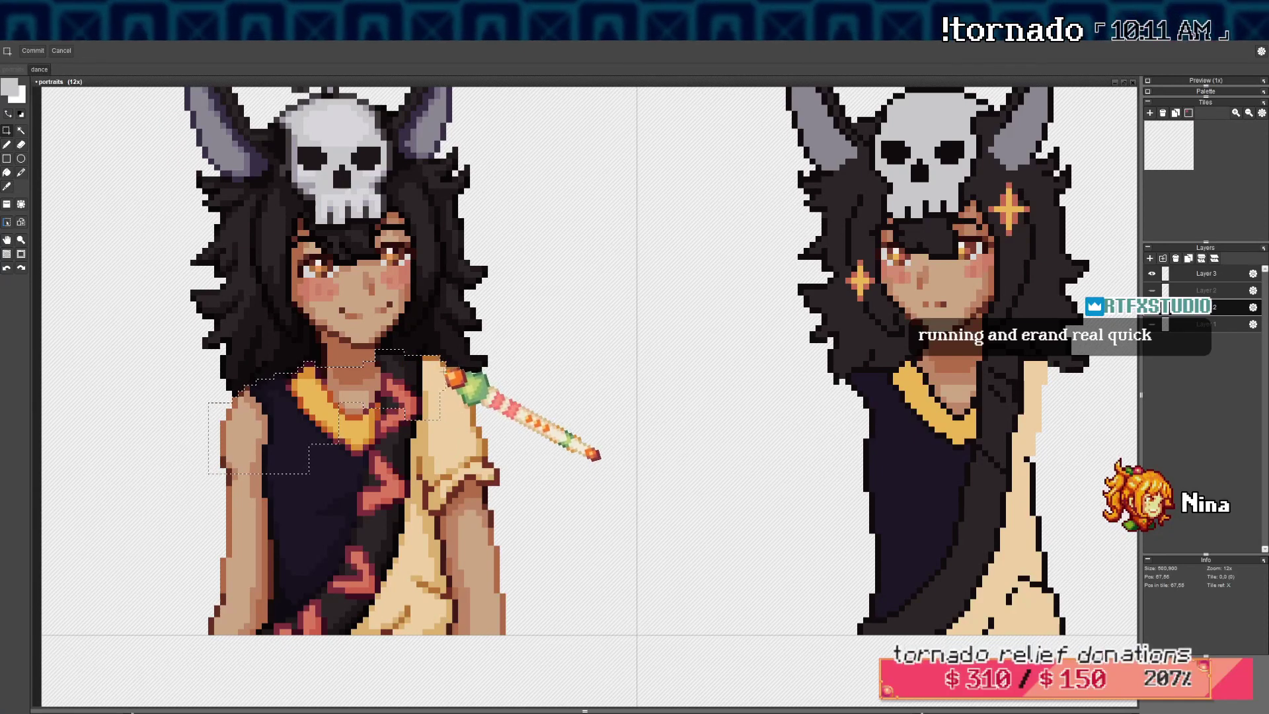
pyautogui.moveTo(475, 405); pyautogui.dragTo(475, 405)
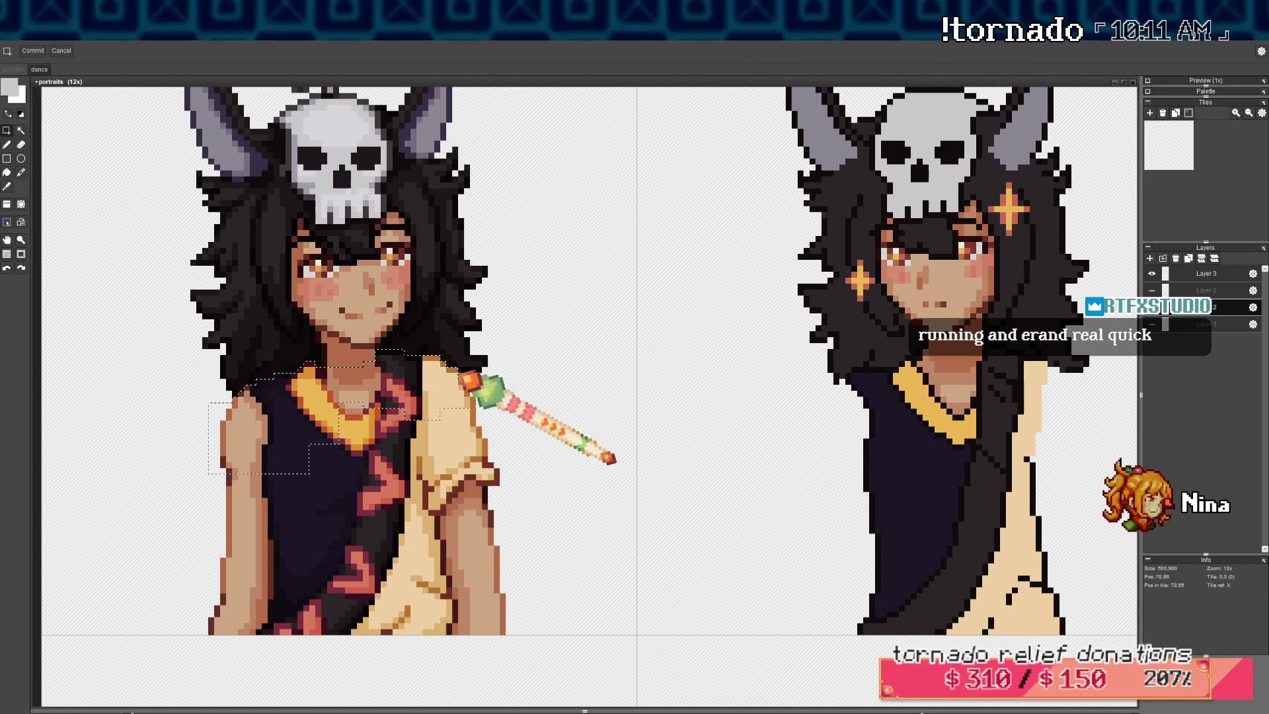
pyautogui.moveTo(396, 399); pyautogui.dragTo(417, 548)
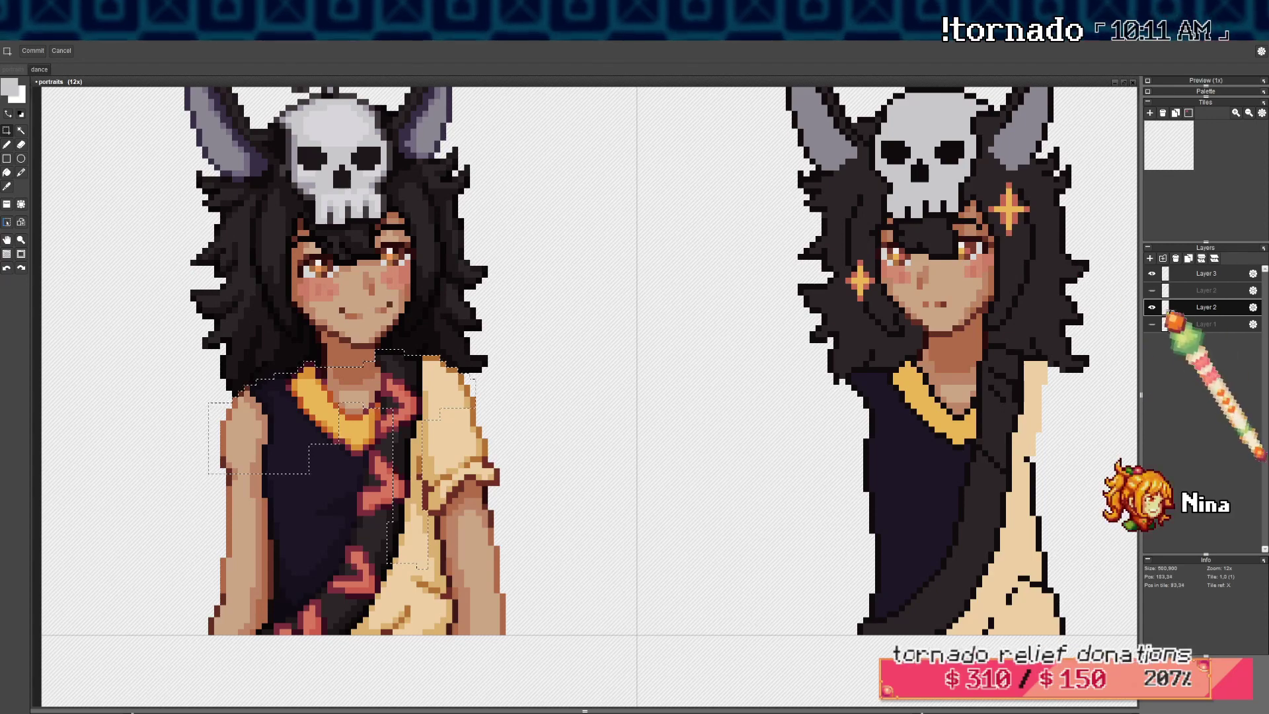
pyautogui.click(1153, 291)
pyautogui.click(1153, 290)
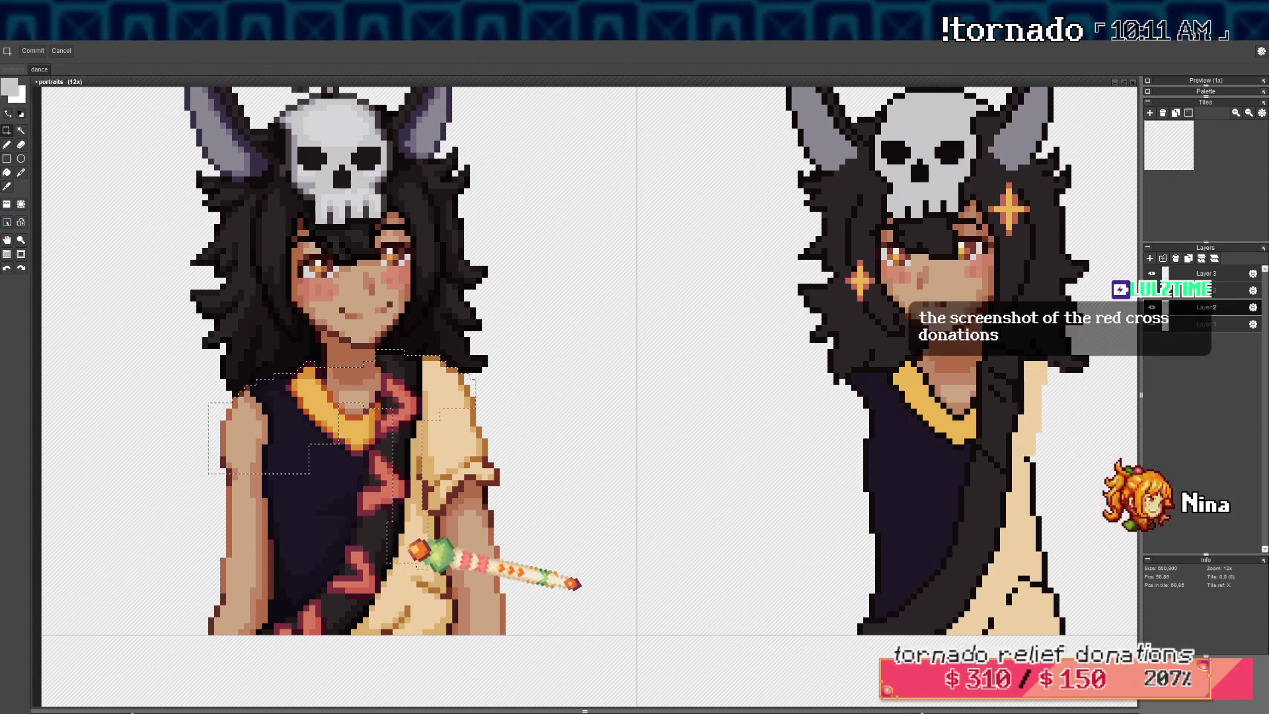
# Add the lower cream shirt beside the right arm and the lower sash down to the hem to the first portrait's selection
pyautogui.press('space')
pyautogui.moveTo(548, 517); pyautogui.dragTo(521, 511)
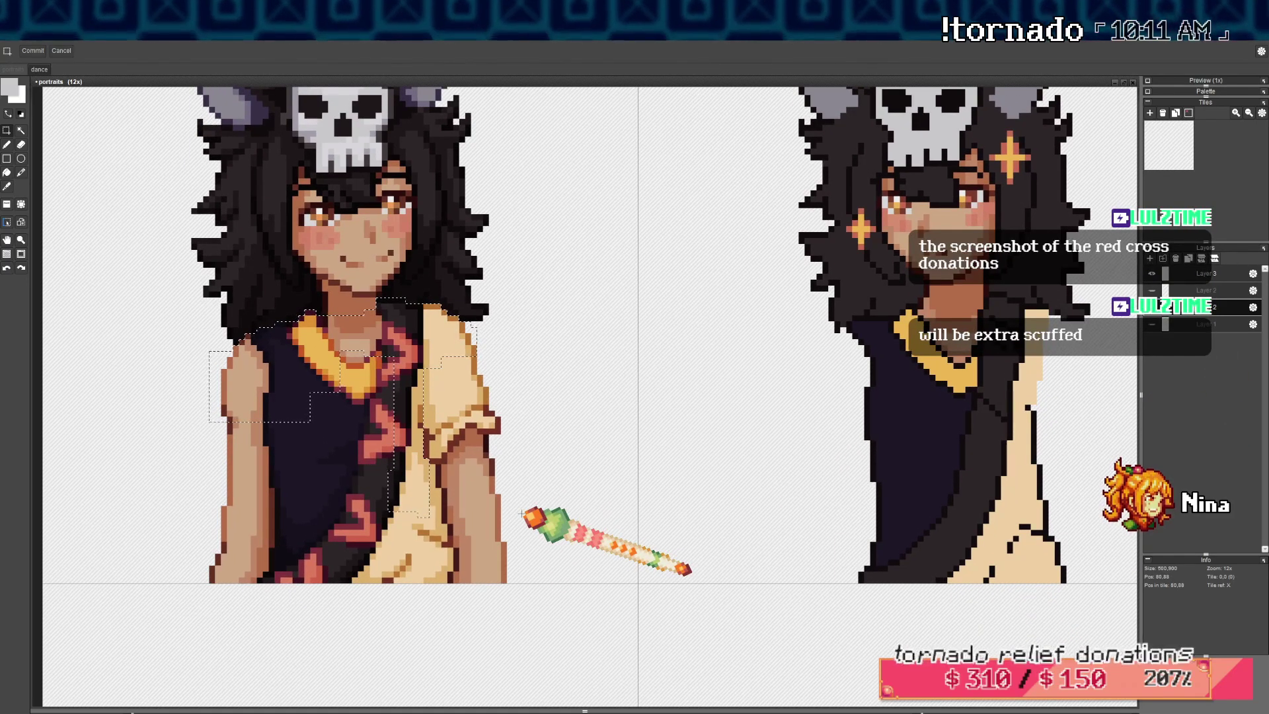
pyautogui.scroll(-1, 524, 522)
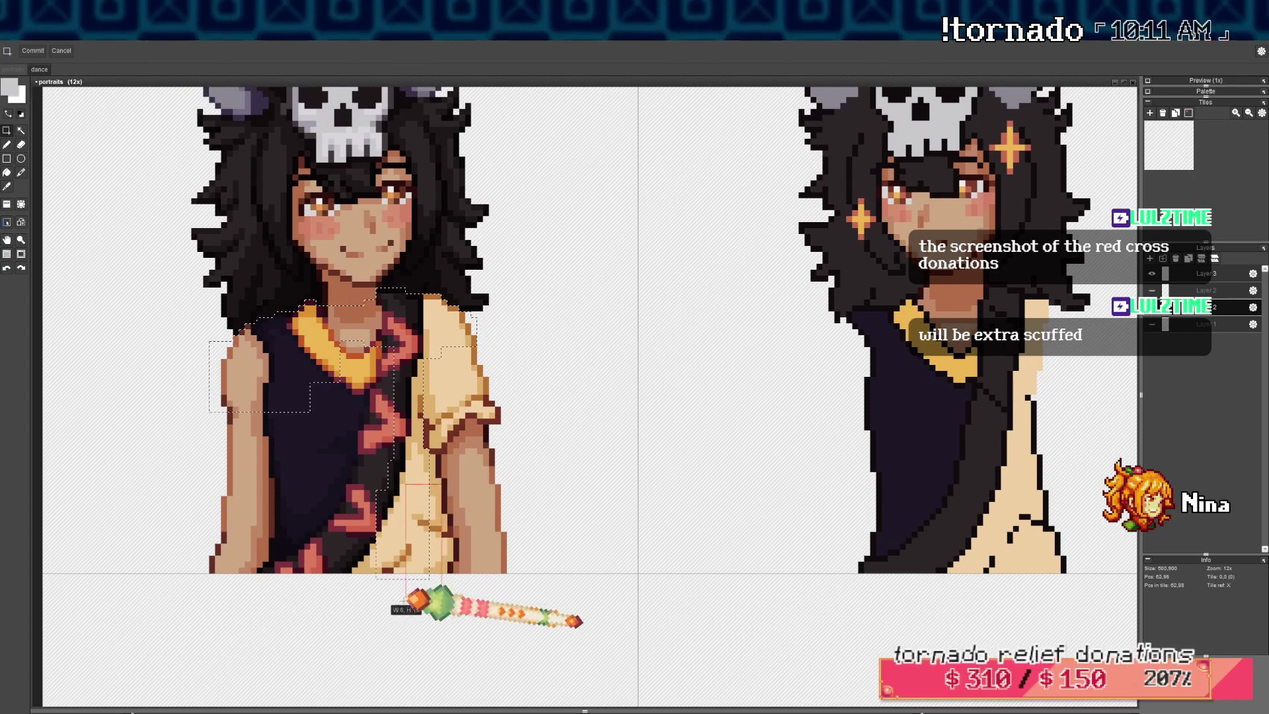
pyautogui.moveTo(405, 600); pyautogui.dragTo(400, 607)
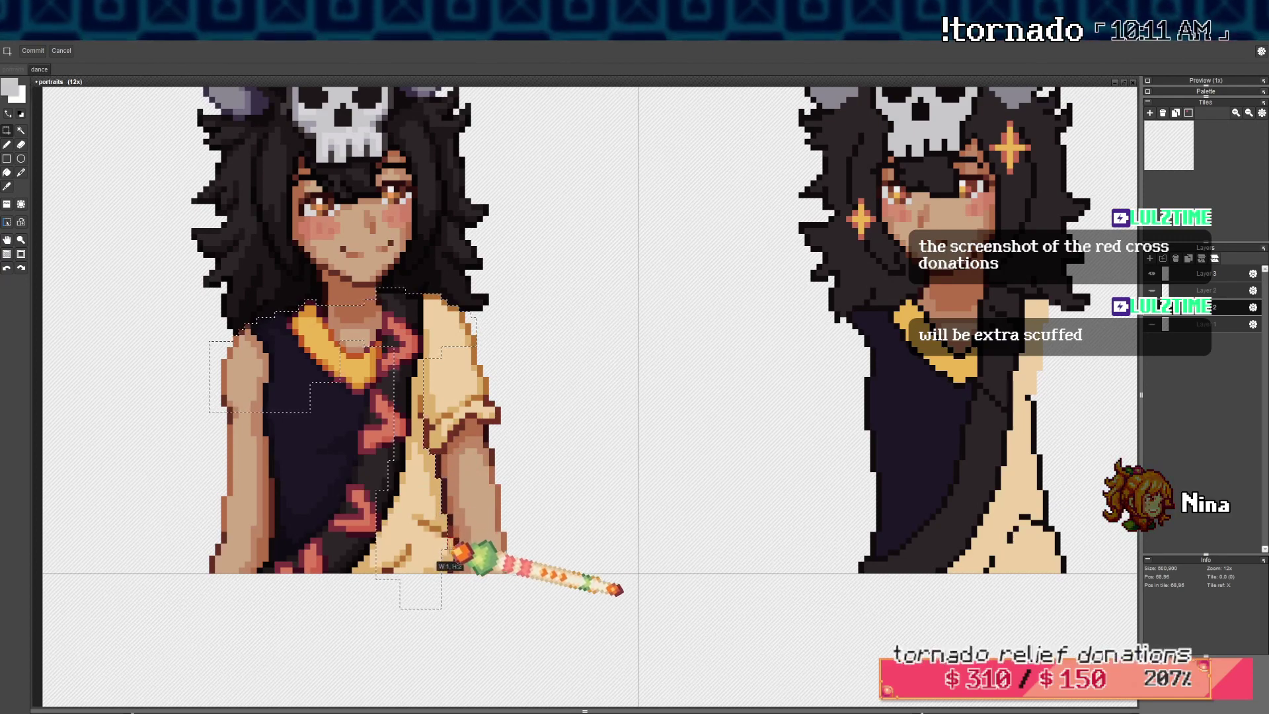
pyautogui.moveTo(444, 565); pyautogui.dragTo(446, 570)
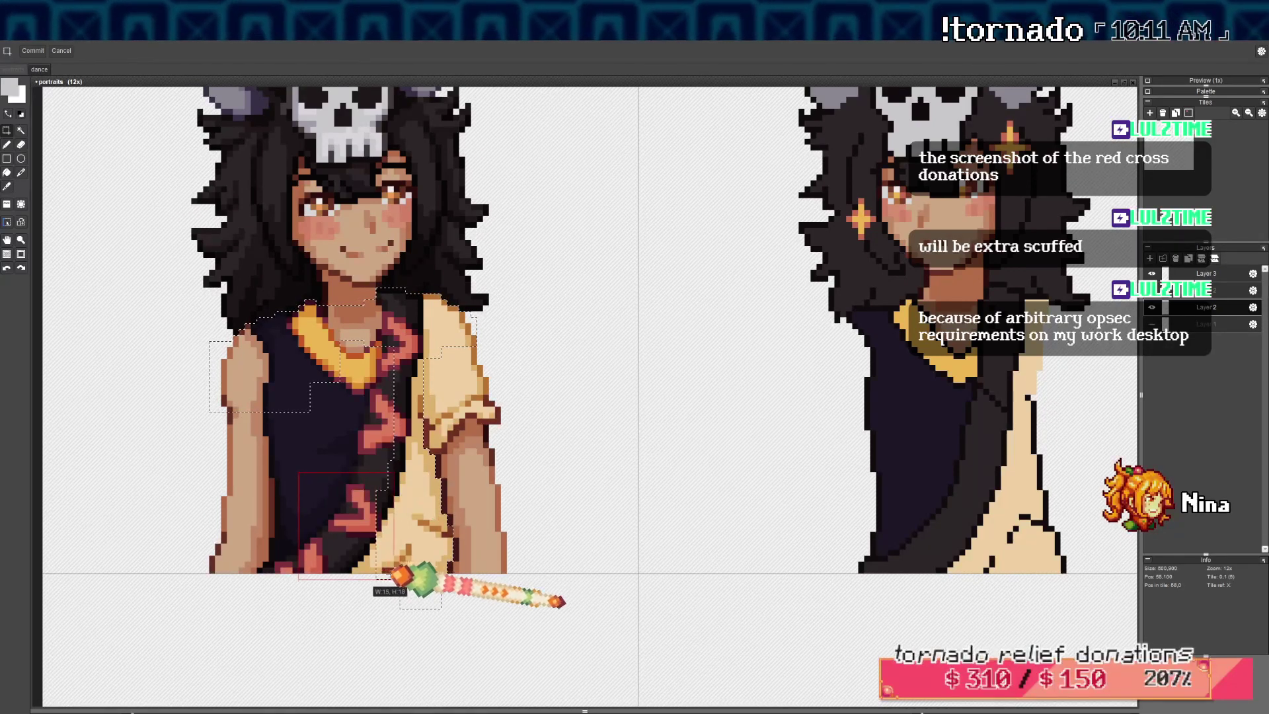
pyautogui.moveTo(405, 477); pyautogui.dragTo(405, 477)
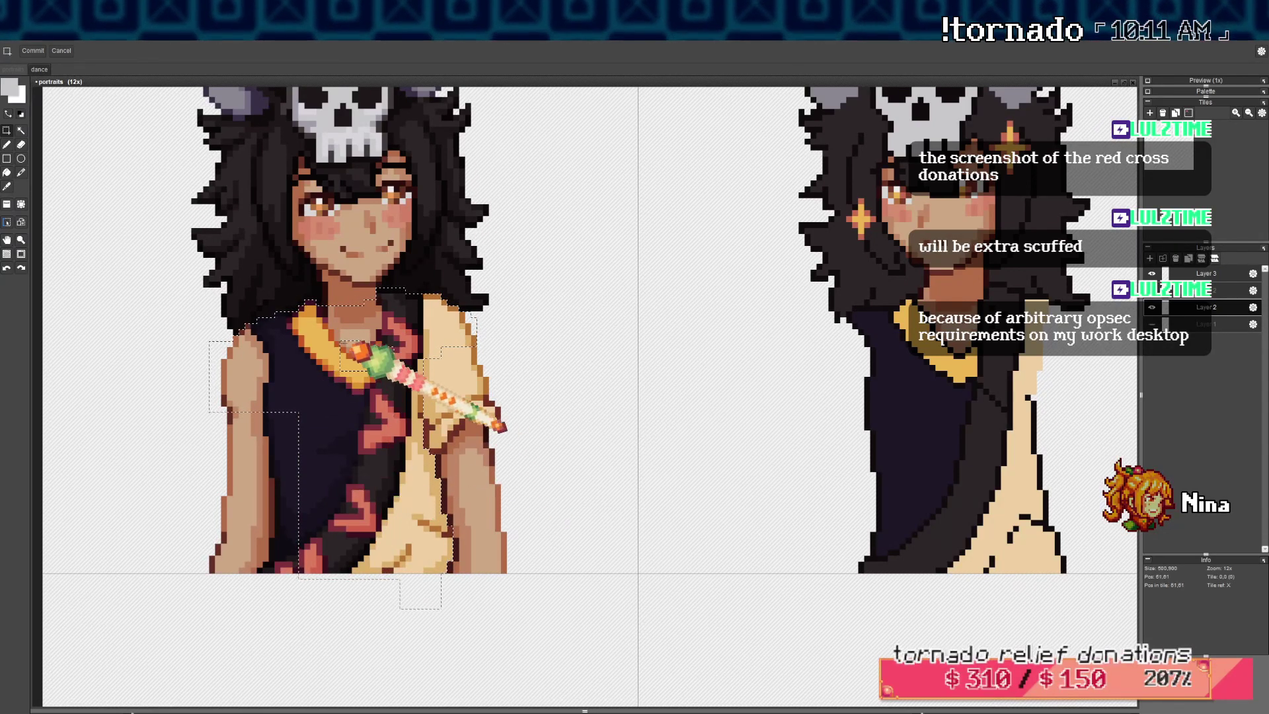
# Add the neckline and the dark vest's left side to the selection, following the left arm's edge down to the hem
pyautogui.moveTo(341, 345); pyautogui.dragTo(404, 370)
pyautogui.moveTo(322, 413); pyautogui.dragTo(275, 590)
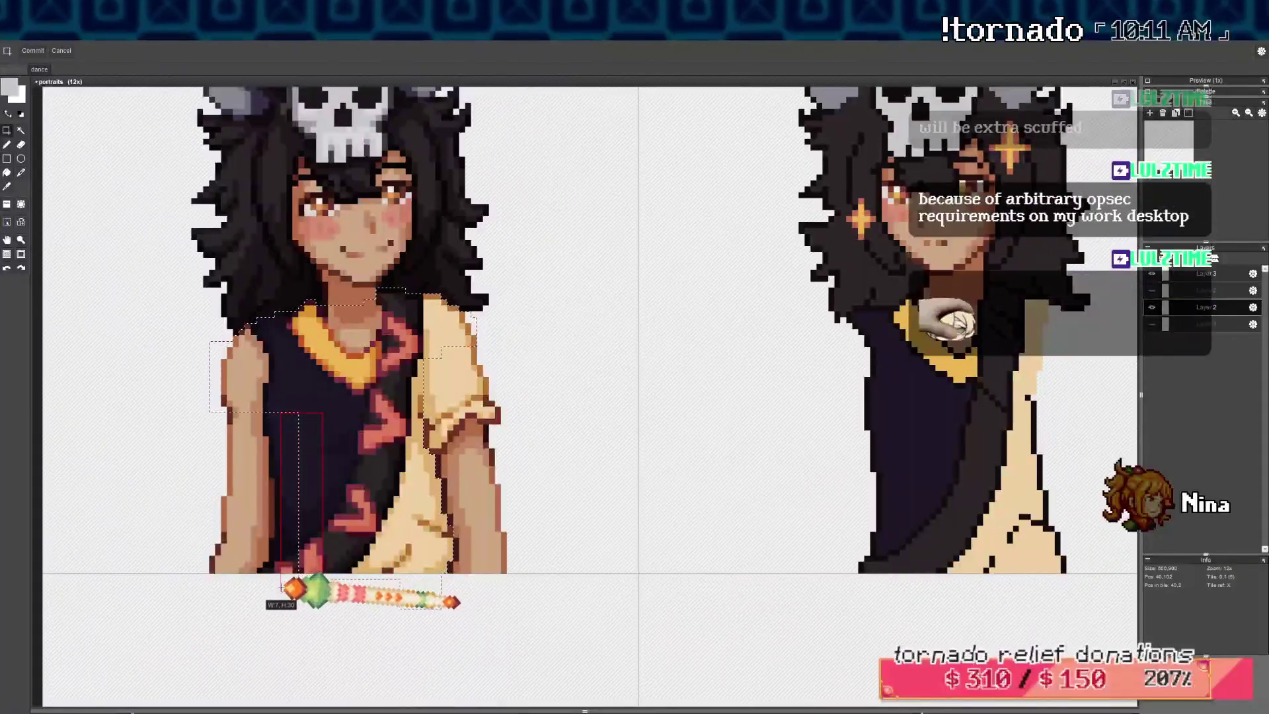
pyautogui.moveTo(269, 537); pyautogui.dragTo(282, 585)
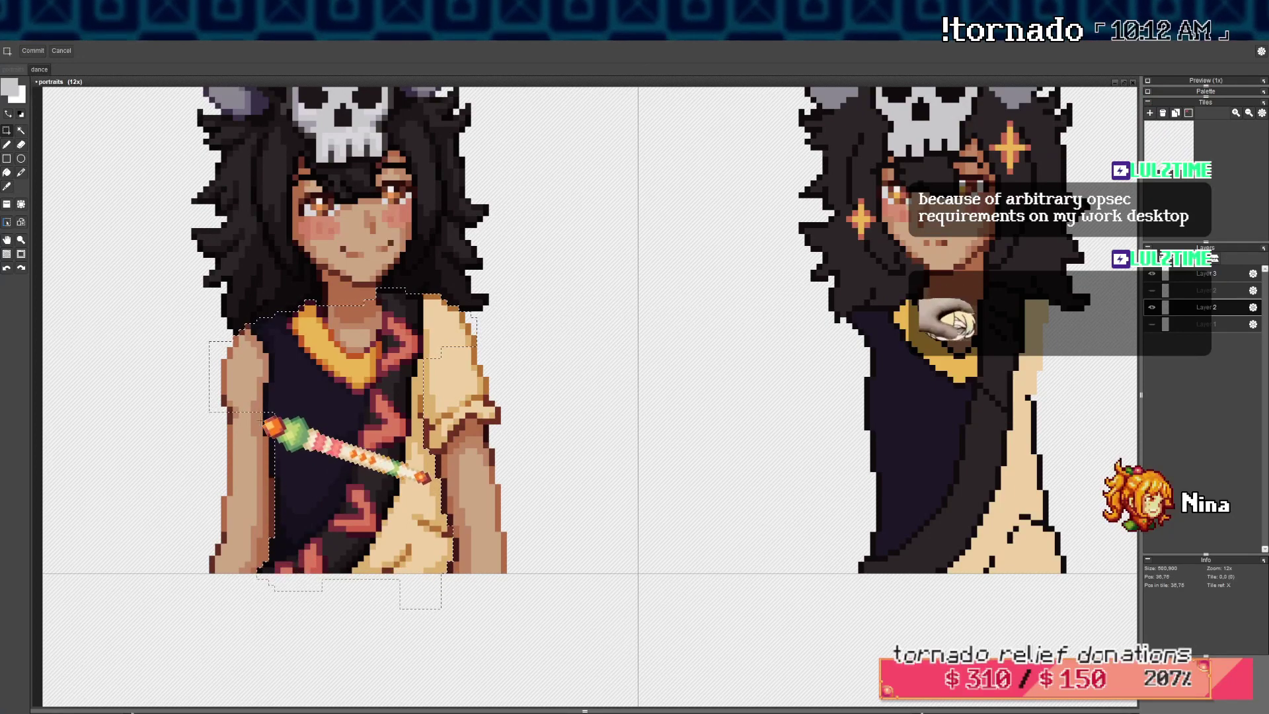
pyautogui.moveTo(266, 409)
pyautogui.mouseDown()
pyautogui.moveTo(263, 429)
pyautogui.moveTo(275, 431)
pyautogui.mouseUp()
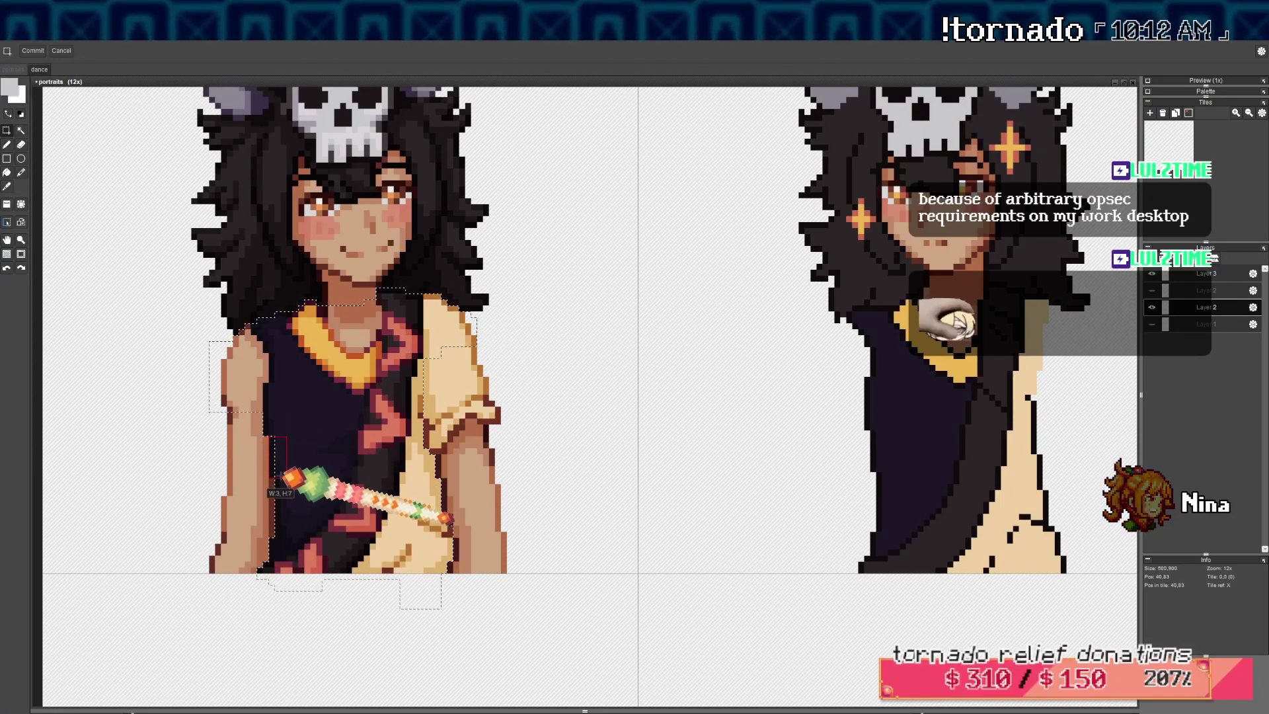
# Try placing a copy of the selected shoulders and clothing over the second portrait's torso, undo it, and return to the first portrait
pyautogui.moveTo(570, 436); pyautogui.dragTo(293, 441)
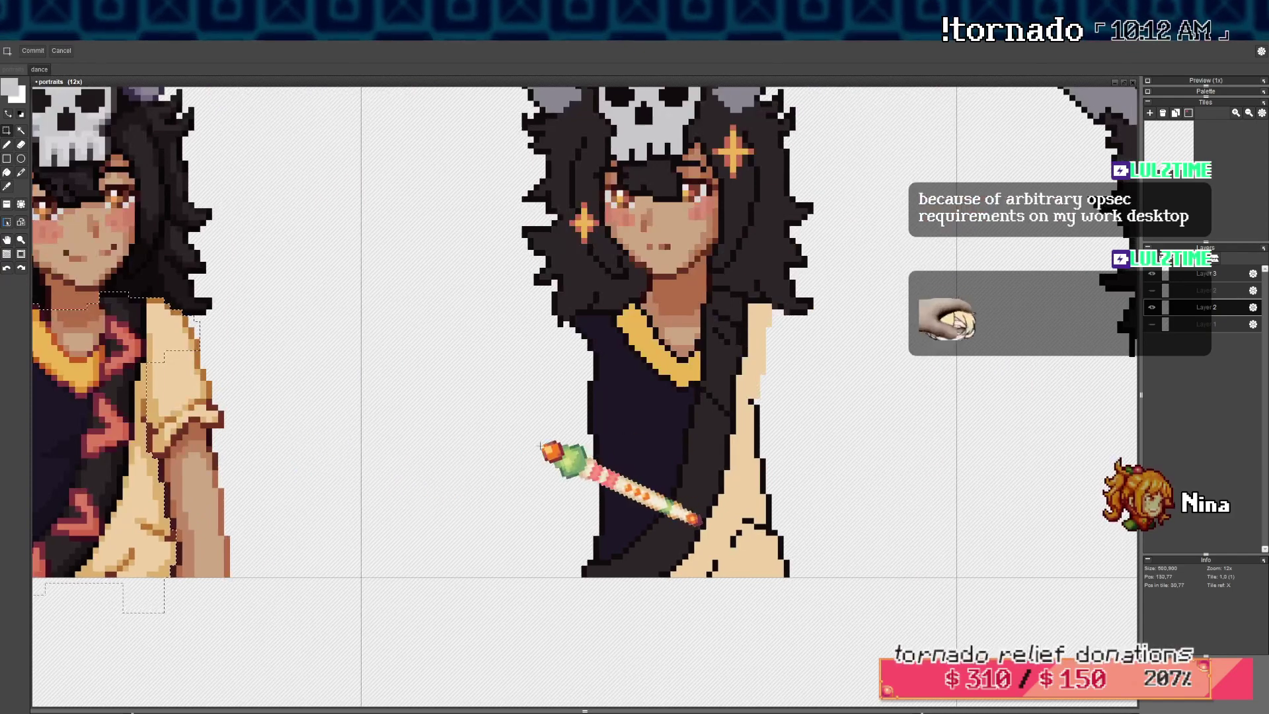
pyautogui.hotkey('ctrl', 'v')
pyautogui.moveTo(134, 488); pyautogui.dragTo(735, 482)
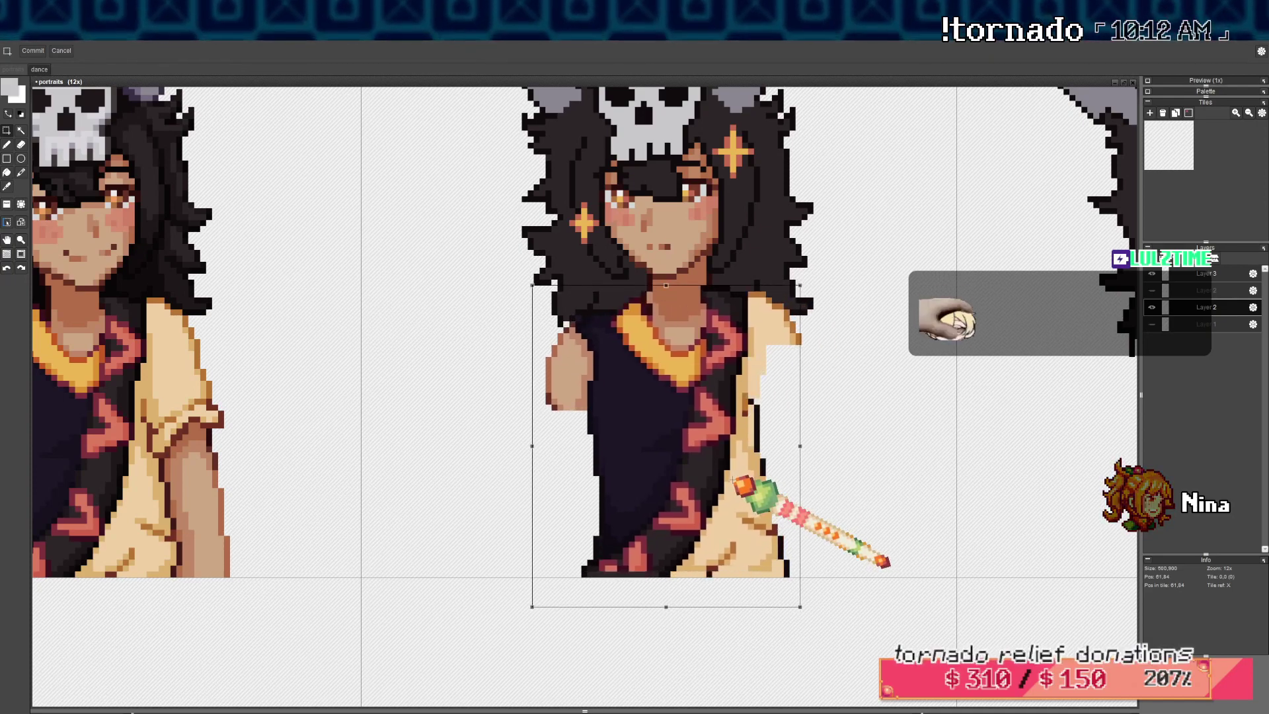
pyautogui.hotkey('ctrl', 'z')
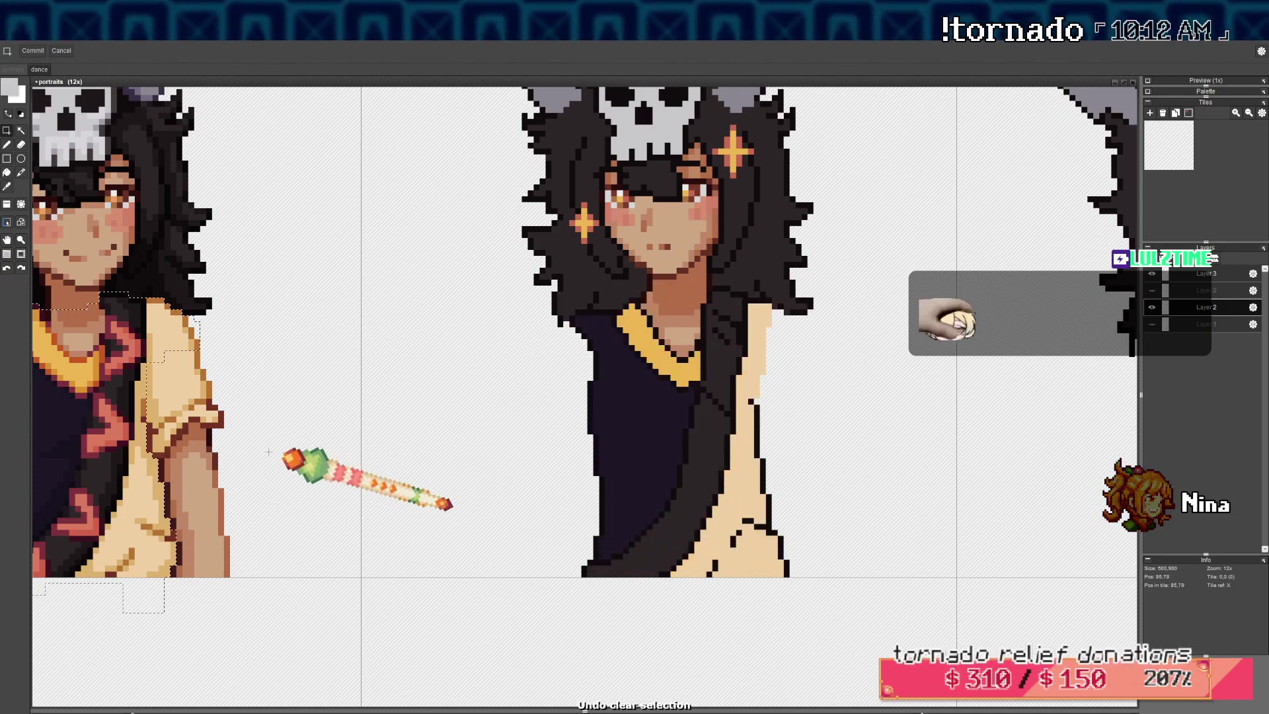
pyautogui.moveTo(291, 447); pyautogui.dragTo(554, 450)
pyautogui.scroll(1, 447, 470)
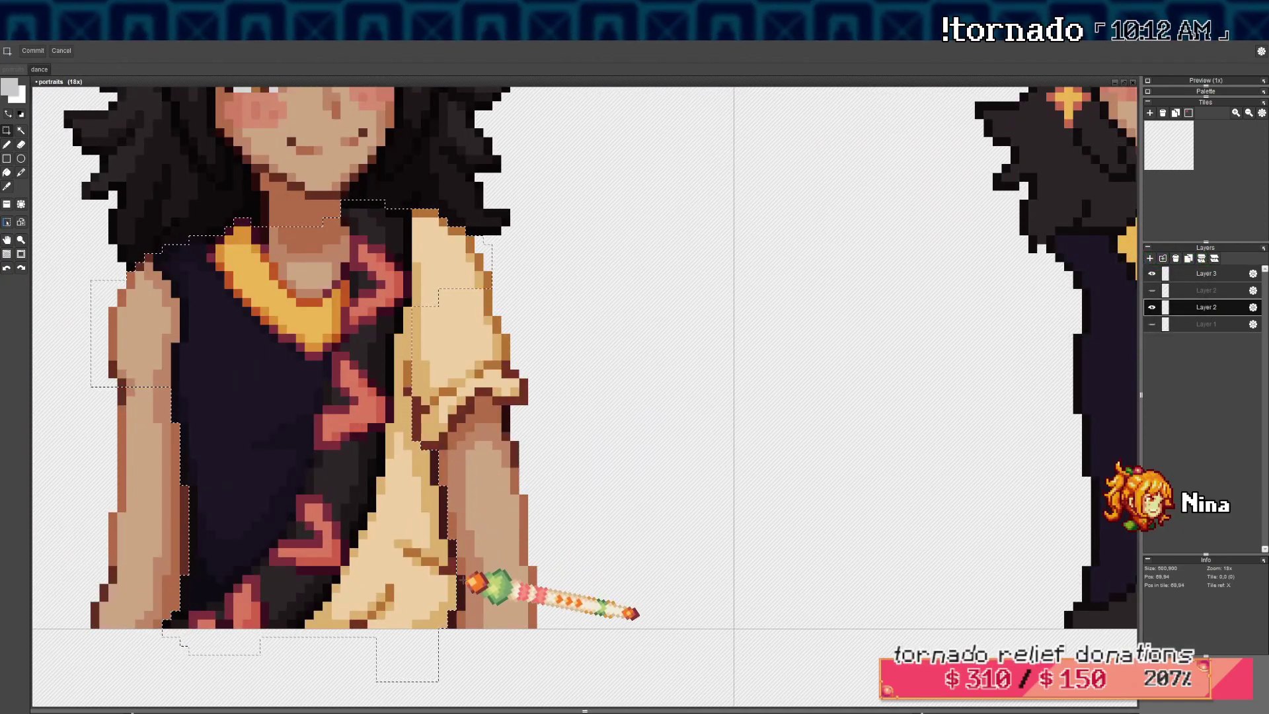
# Copy the selected shaded torso from the first portrait onto the second portrait's body and commit the placement
pyautogui.scroll(-1, 463, 602)
pyautogui.scroll(-1, 463, 605)
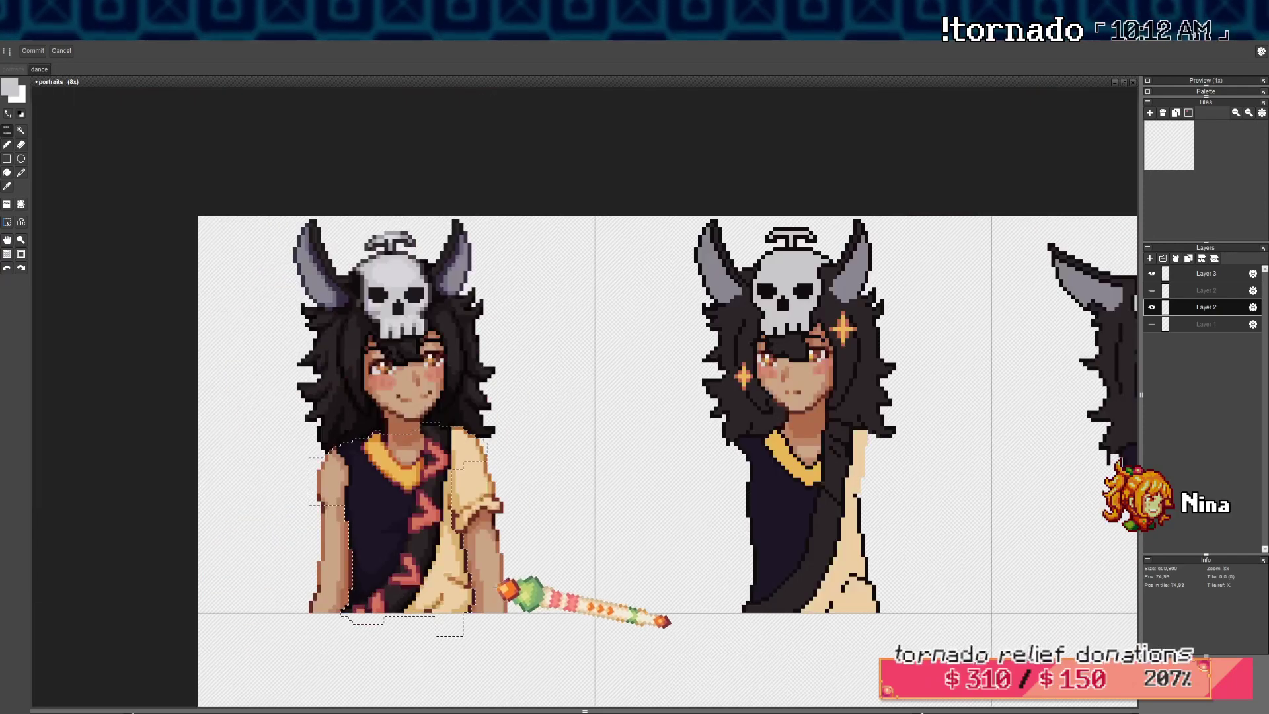
pyautogui.moveTo(670, 531); pyautogui.dragTo(265, 491)
pyautogui.scroll(1, 501, 468)
pyautogui.moveTo(450, 474)
pyautogui.mouseDown()
pyautogui.moveTo(536, 526)
pyautogui.moveTo(419, 497)
pyautogui.moveTo(360, 499)
pyautogui.mouseUp()
pyautogui.hotkey('ctrl', 'v')
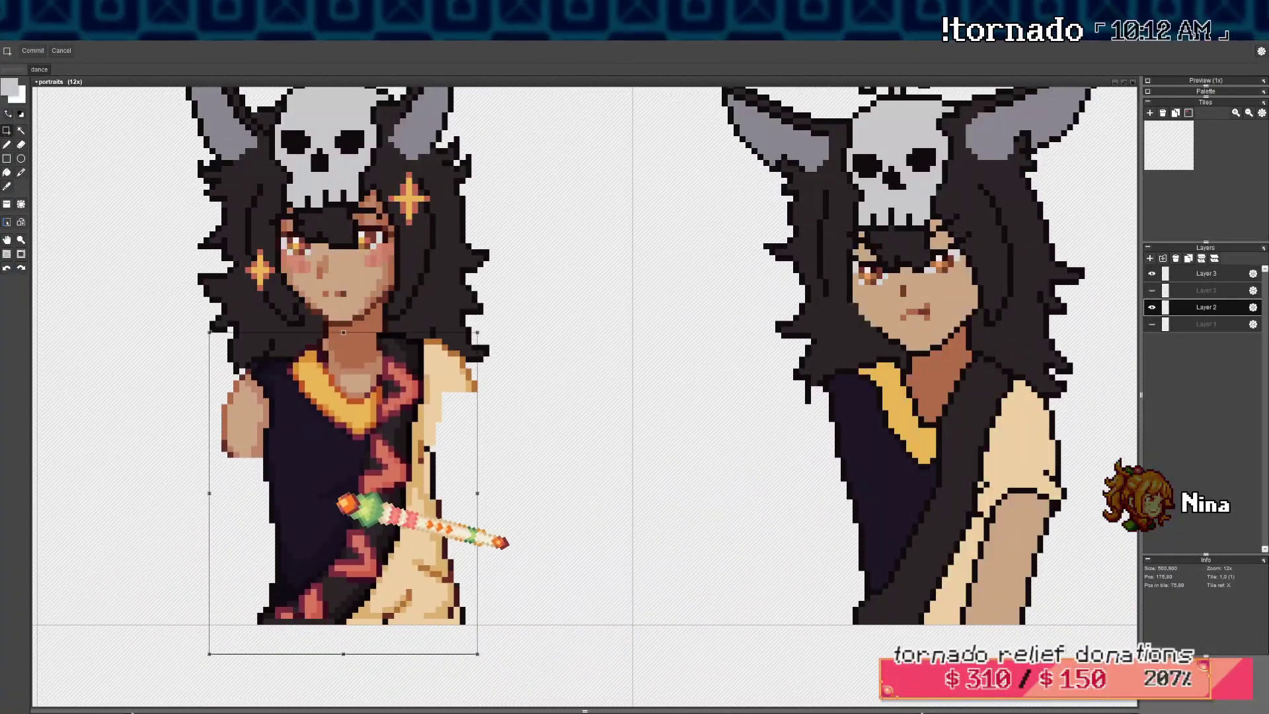
pyautogui.scroll(-4, 343, 504)
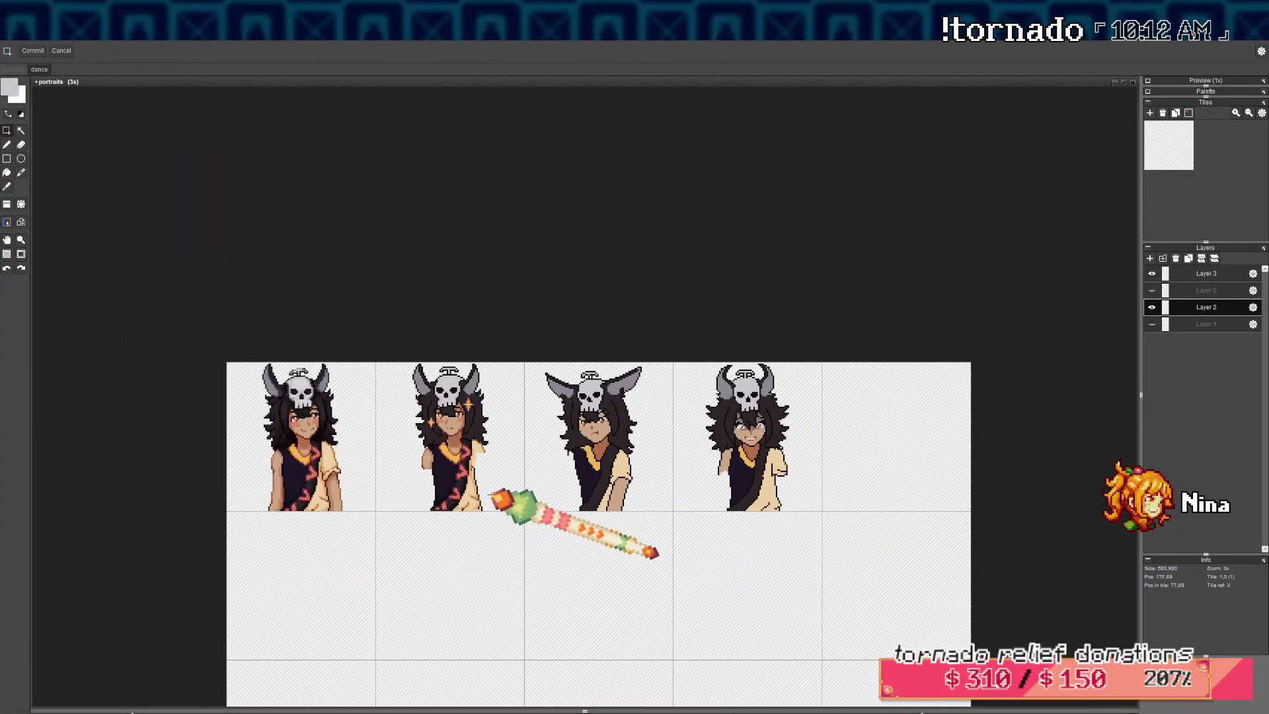
pyautogui.press('Return')
# Recolour the black outline pixels along the second portrait's shirt side, below the sleeve, with the shirt's brown and tan shades
pyautogui.scroll(6, 502, 502)
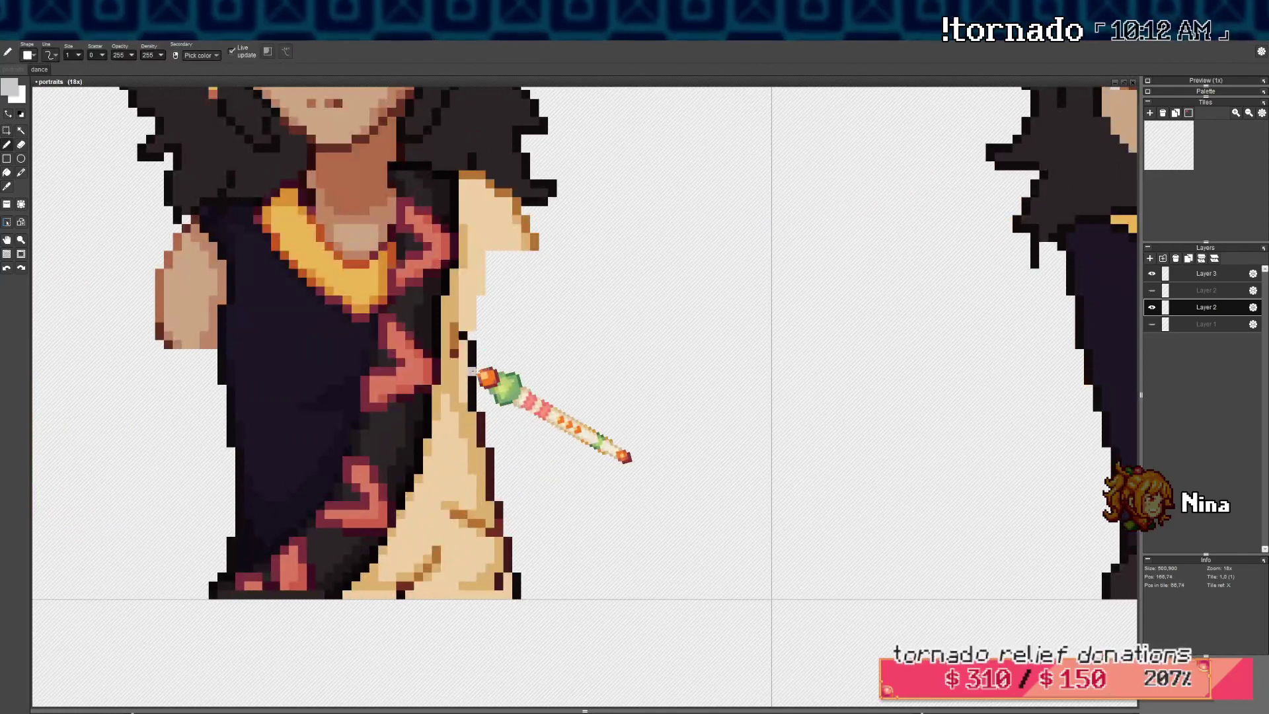
pyautogui.rightClick(464, 400)
pyautogui.moveTo(464, 391)
pyautogui.mouseDown()
pyautogui.moveTo(474, 347)
pyautogui.moveTo(472, 406)
pyautogui.mouseUp()
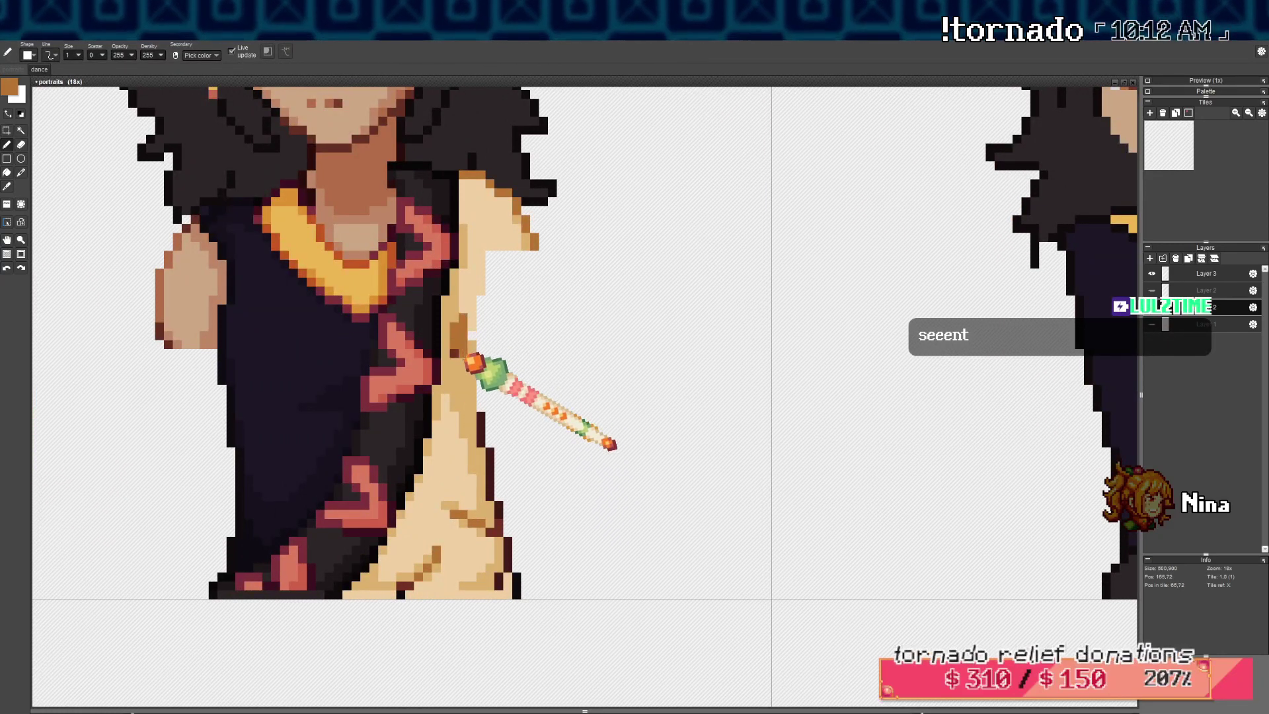
pyautogui.click(470, 343)
pyautogui.keyDown('alt'); pyautogui.click(473, 337); pyautogui.keyUp('alt')
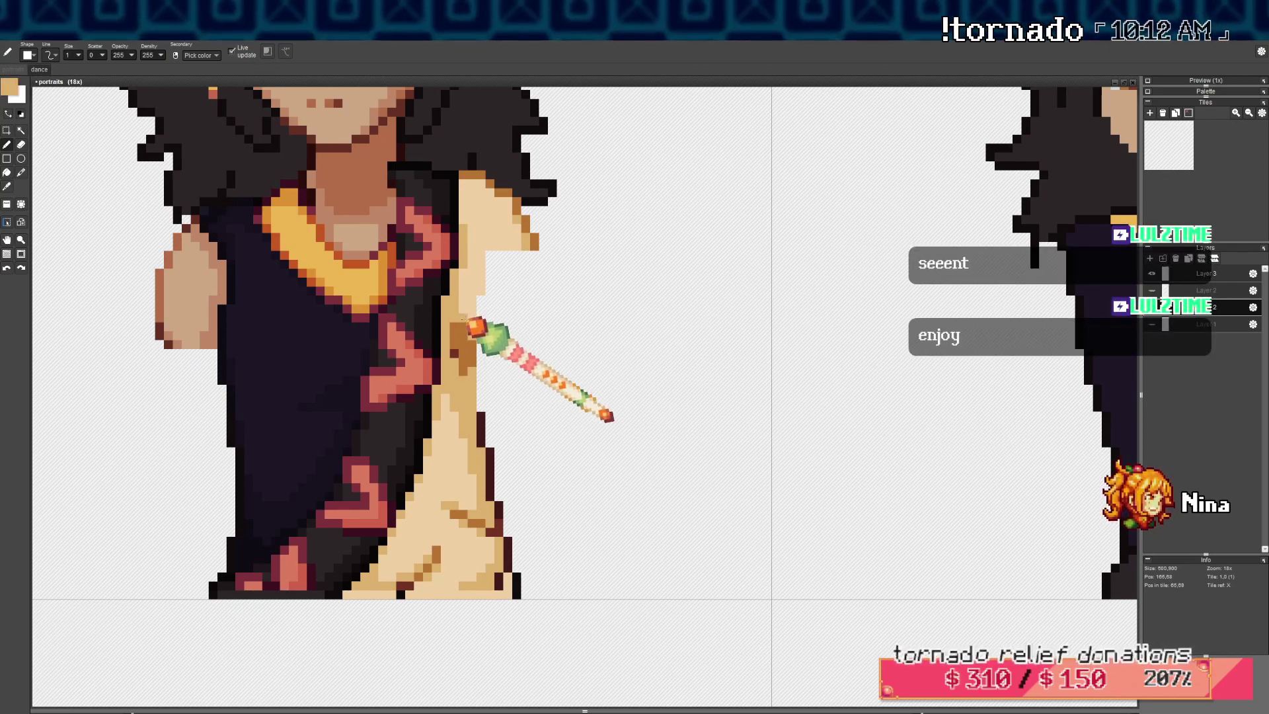
# Touch up the cut sleeve edge of the second portrait with cream and brown shirt pixels
pyautogui.scroll(-5, 472, 331)
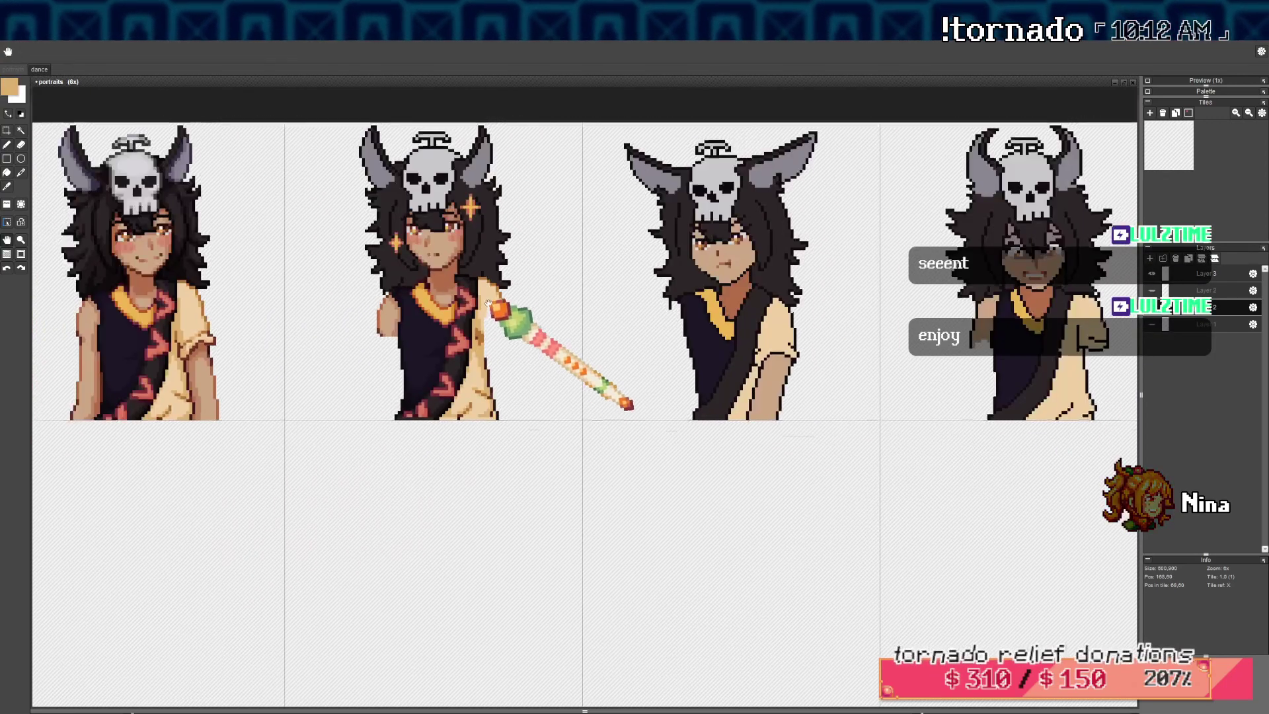
pyautogui.scroll(2, 475, 327)
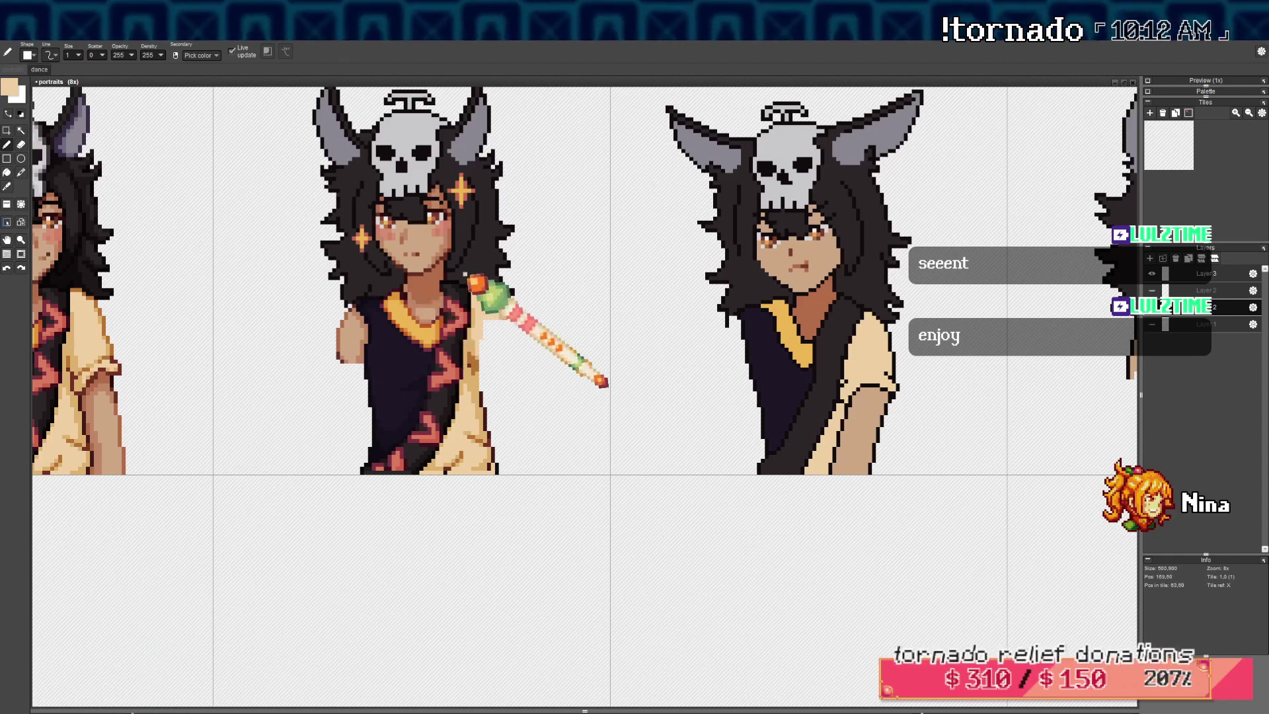
pyautogui.press('space')
pyautogui.moveTo(493, 423); pyautogui.dragTo(492, 425)
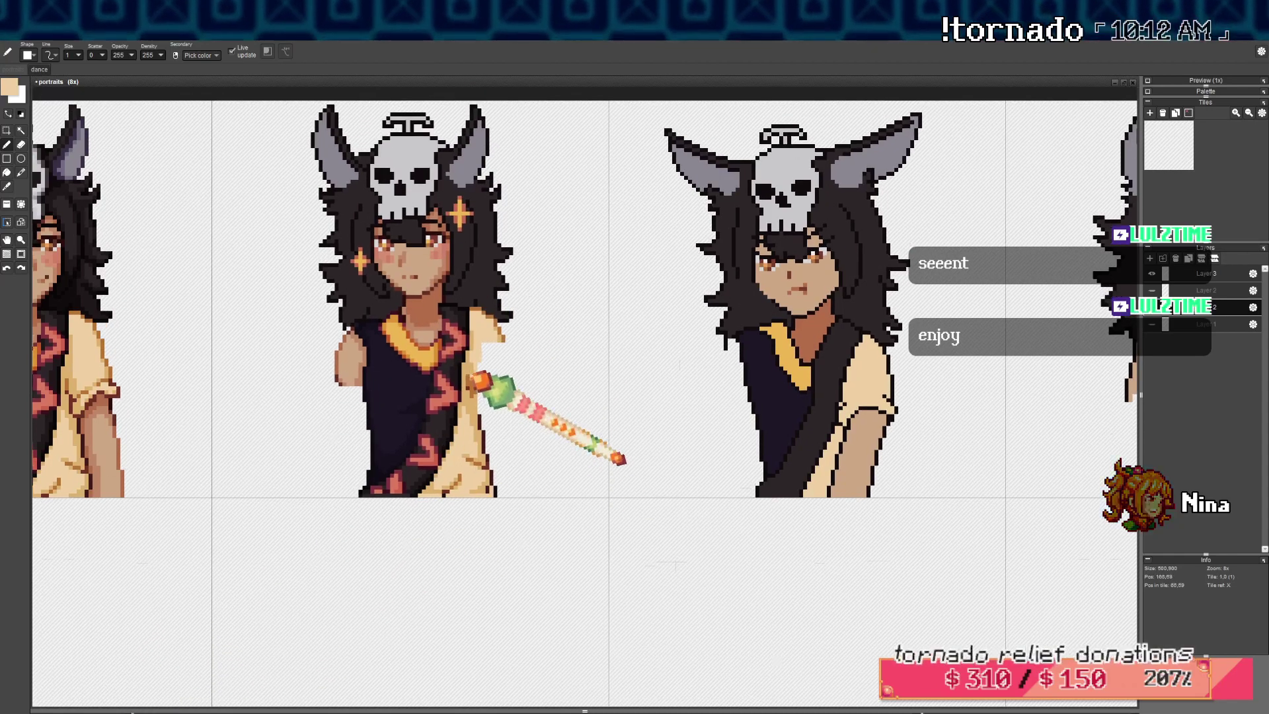
pyautogui.scroll(5, 494, 410)
pyautogui.scroll(-3, 491, 440)
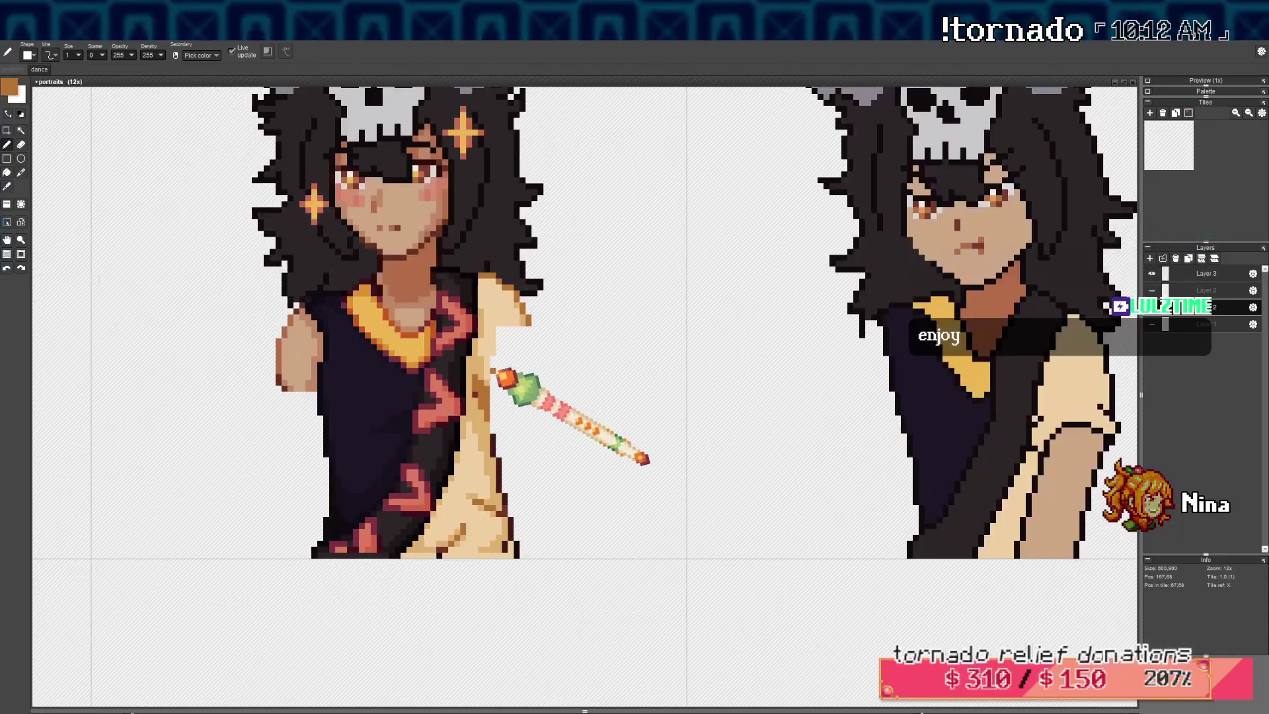
# Toggle the upper Layer 2 on and off to check the arms and gloves against the torsos, leaving it hidden
pyautogui.click(1151, 291)
pyautogui.click(1151, 291)
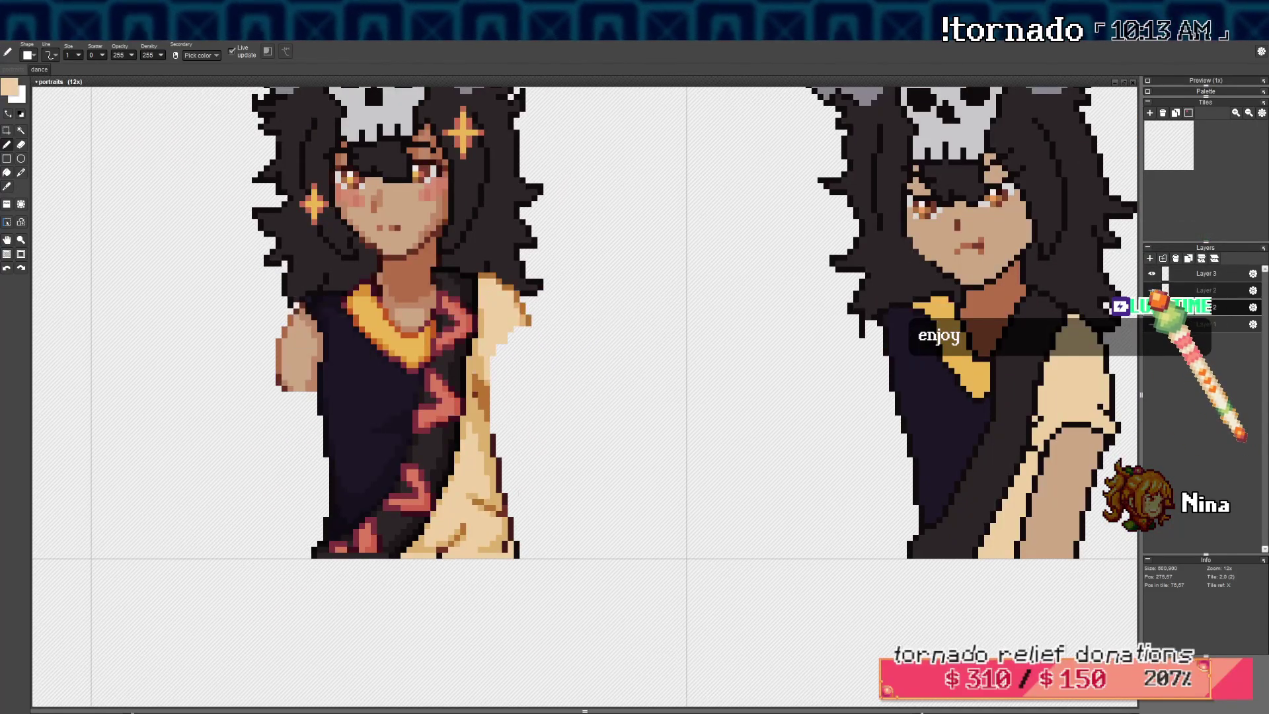
pyautogui.click(1151, 291)
pyautogui.click(1151, 291)
pyautogui.click(1152, 291)
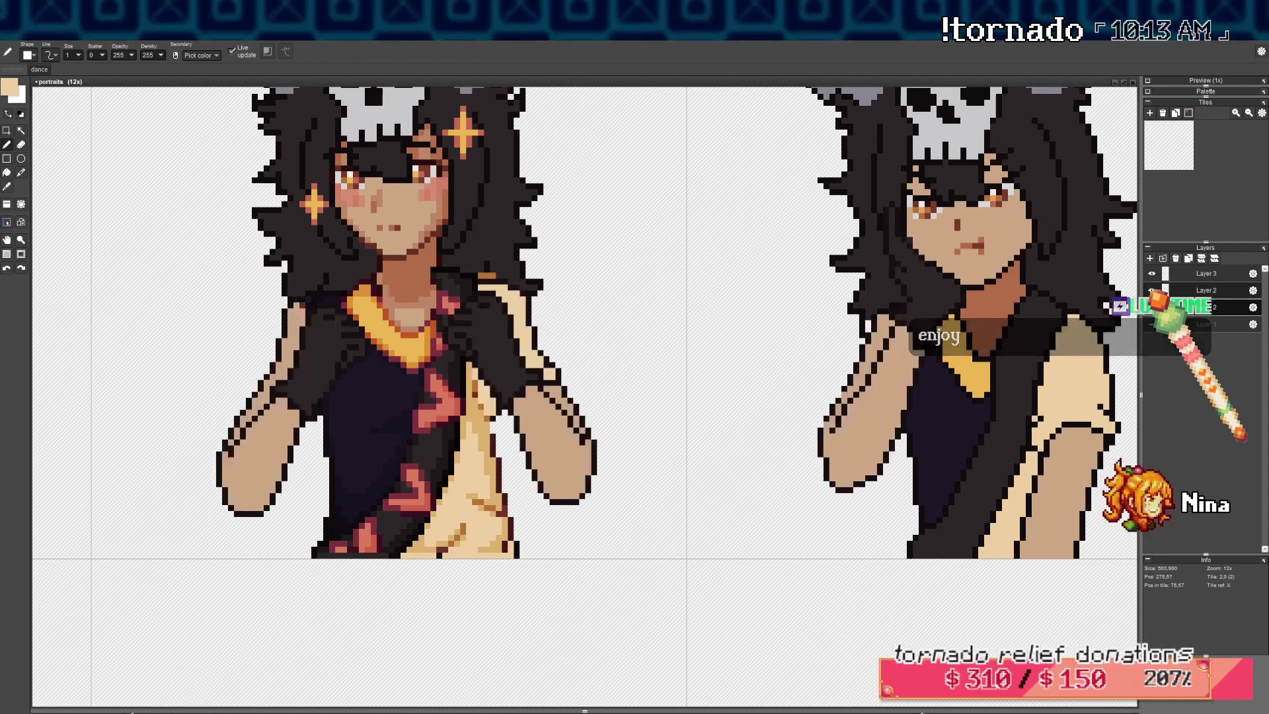
pyautogui.scroll(-4, 608, 296)
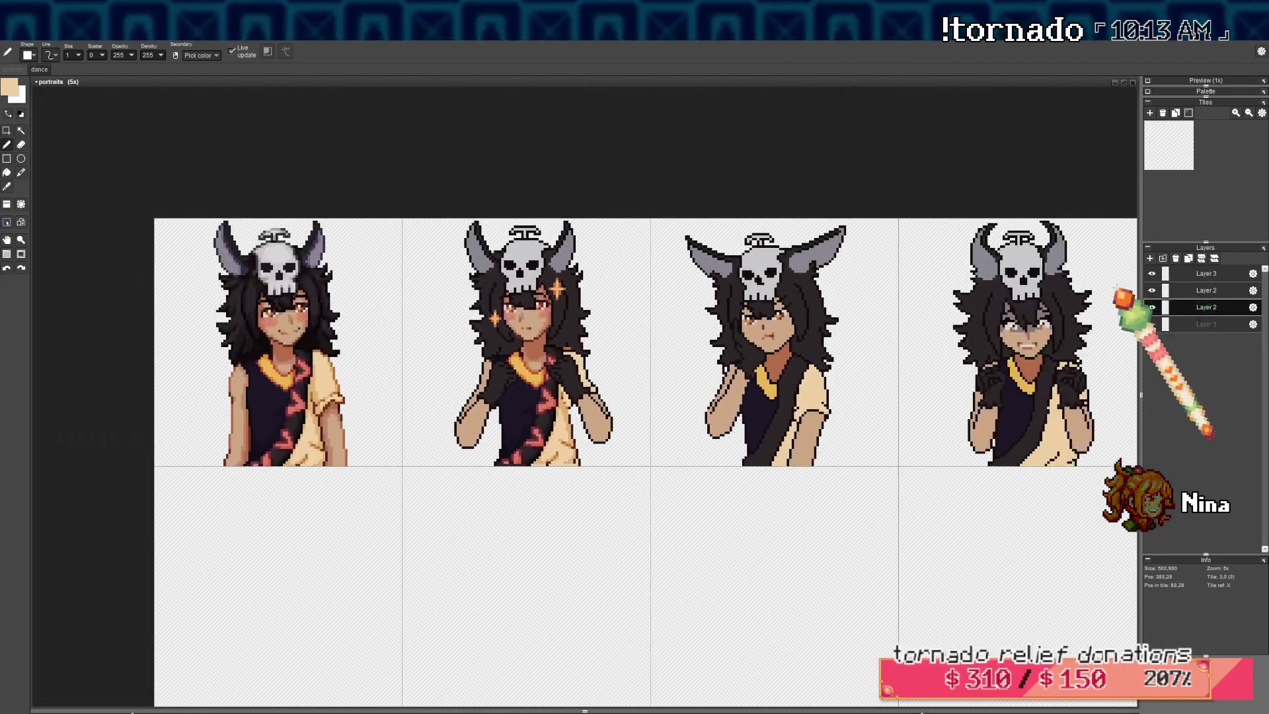
pyautogui.click(1151, 291)
pyautogui.scroll(-1, 549, 420)
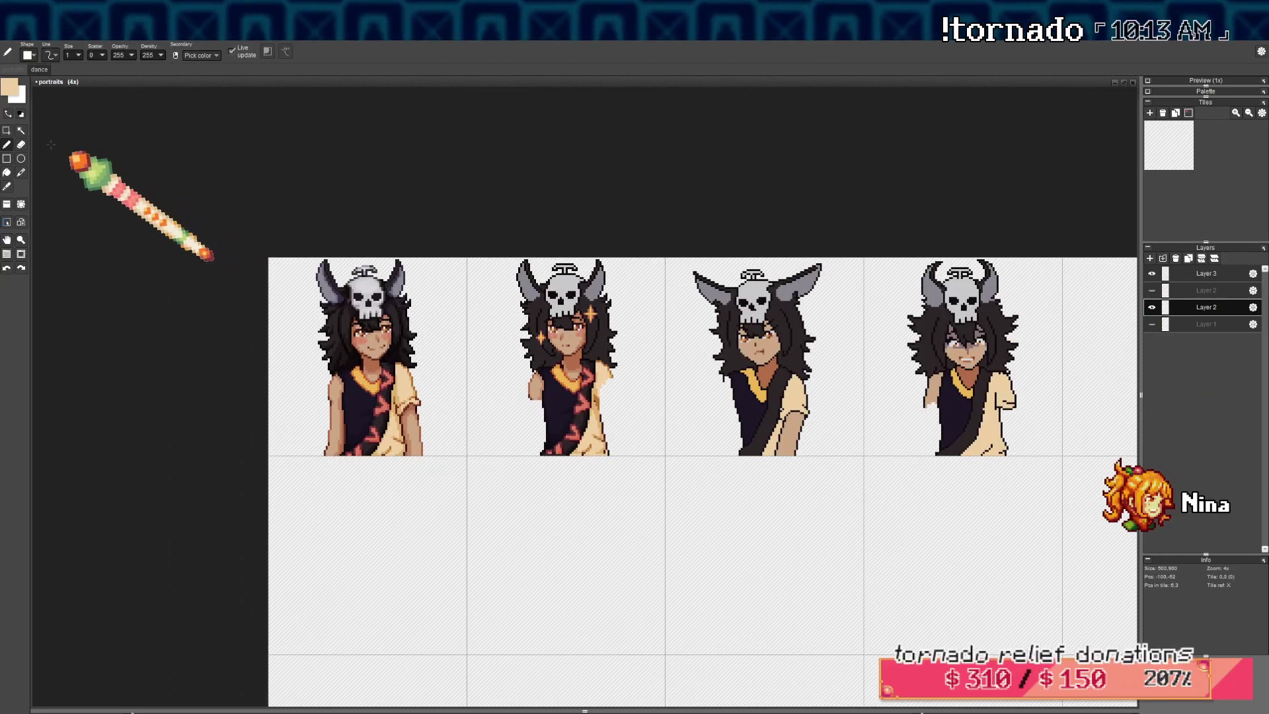
# Hide Layer 3 and select the first portrait's right-hand hair and horn with overlapping rectangular selections
pyautogui.click(6, 131)
pyautogui.click(1151, 273)
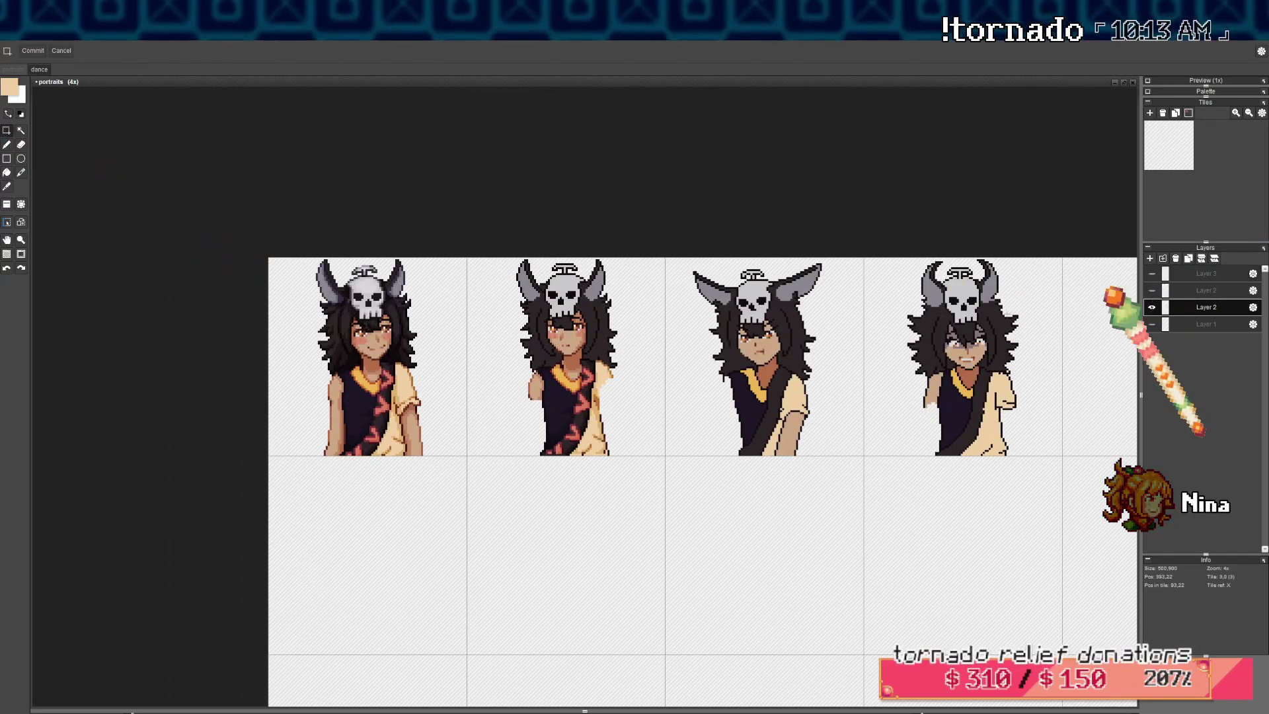
pyautogui.moveTo(401, 349)
pyautogui.mouseDown()
pyautogui.moveTo(455, 394)
pyautogui.moveTo(531, 416)
pyautogui.mouseUp()
pyautogui.scroll(4, 431, 364)
pyautogui.scroll(4, 435, 402)
pyautogui.moveTo(448, 424); pyautogui.dragTo(562, 441)
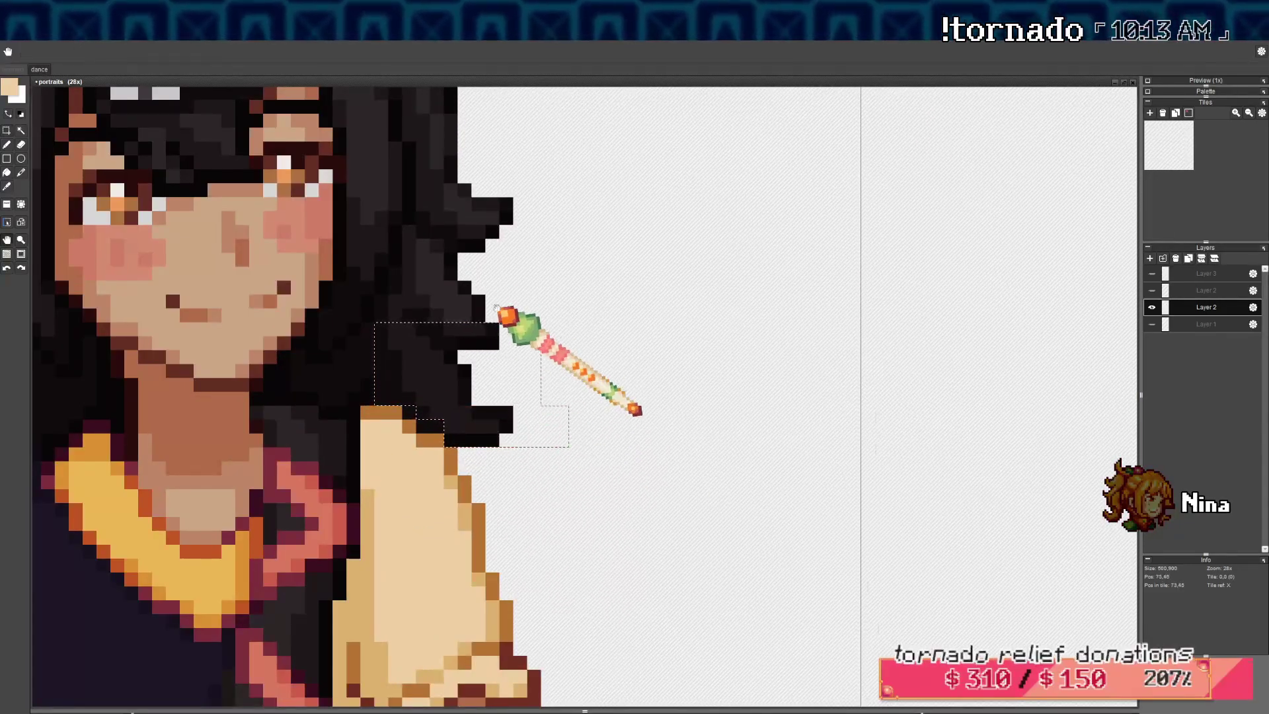
pyautogui.moveTo(490, 309); pyautogui.dragTo(504, 448)
pyautogui.moveTo(422, 401); pyautogui.dragTo(559, 495)
pyautogui.moveTo(496, 328); pyautogui.dragTo(588, 528)
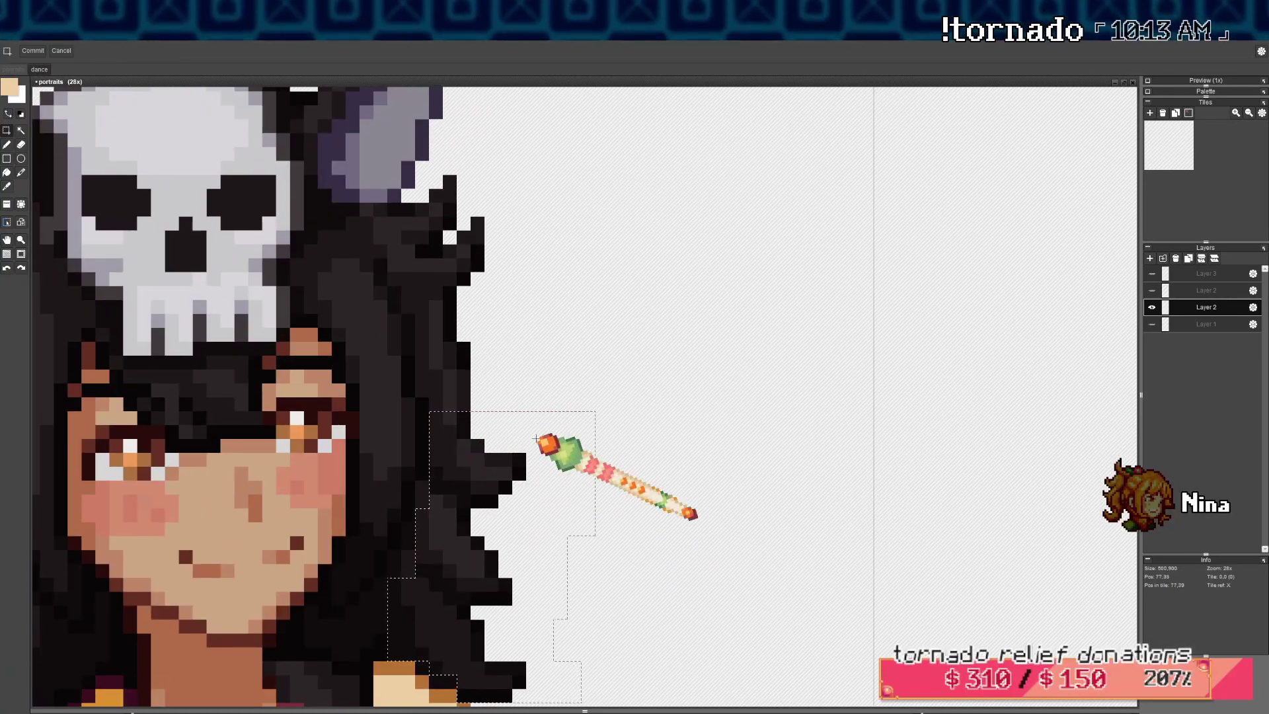
pyautogui.moveTo(433, 335); pyautogui.dragTo(533, 417)
pyautogui.moveTo(419, 227); pyautogui.dragTo(547, 336)
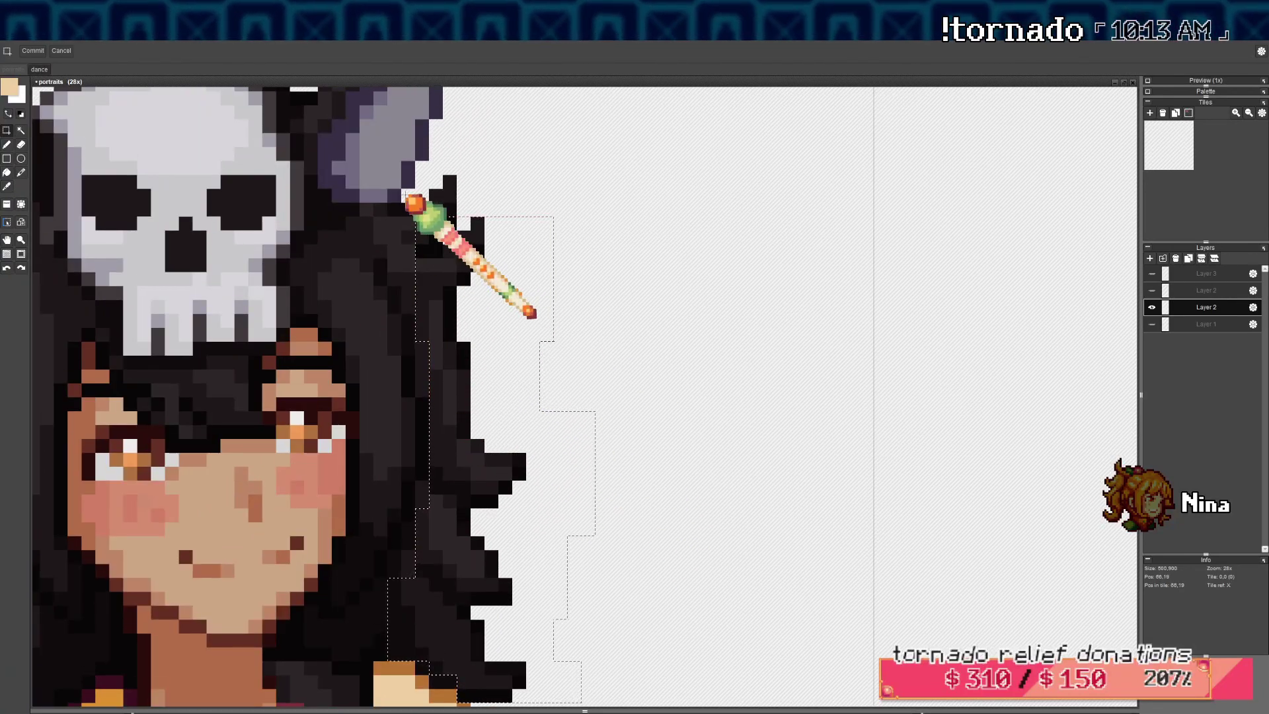
pyautogui.moveTo(406, 195); pyautogui.dragTo(522, 323)
# Place a copy of the selected hair and horn over the matching right side of the second portrait
pyautogui.scroll(2, 559, 246)
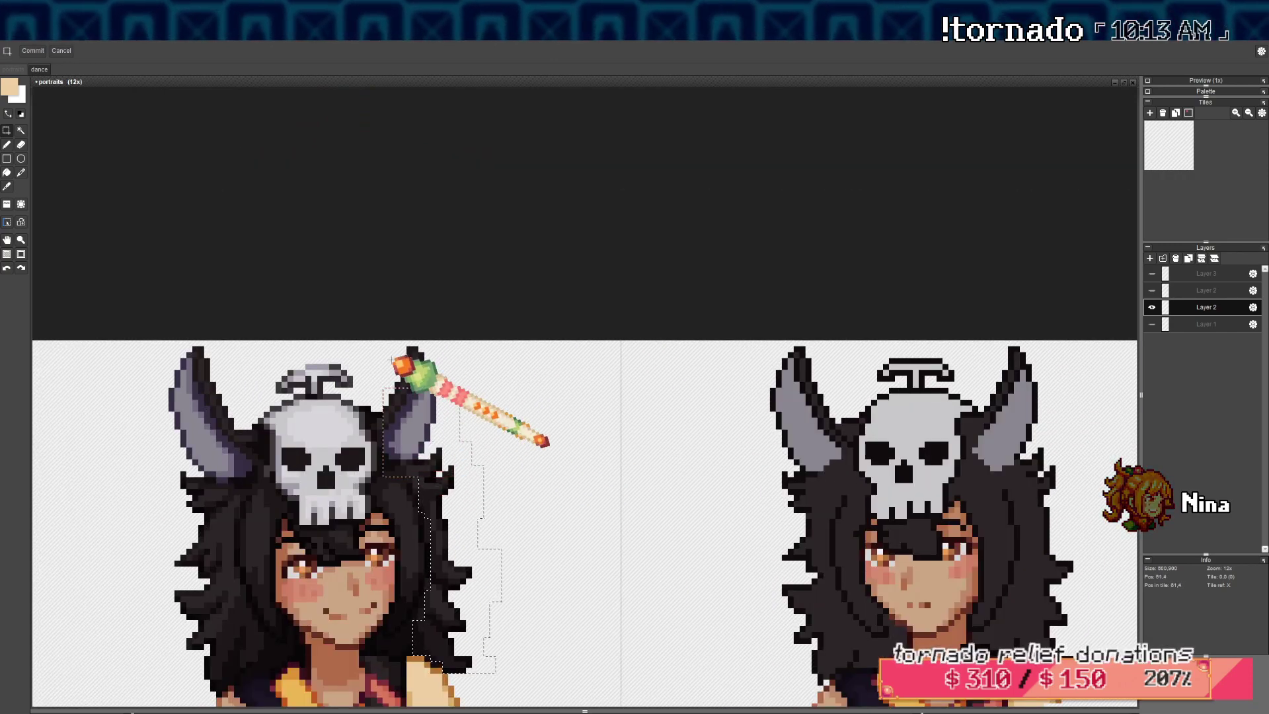
pyautogui.scroll(-2, 397, 364)
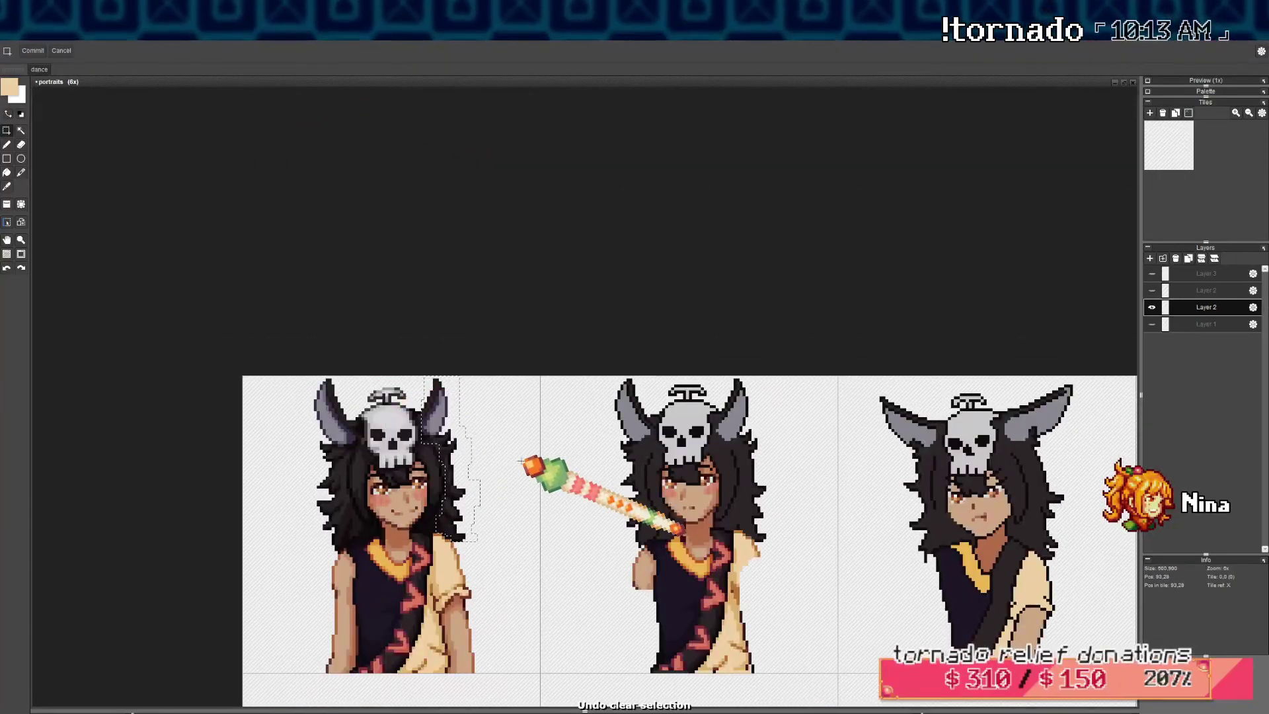
pyautogui.moveTo(452, 468); pyautogui.dragTo(750, 466)
pyautogui.click(585, 473)
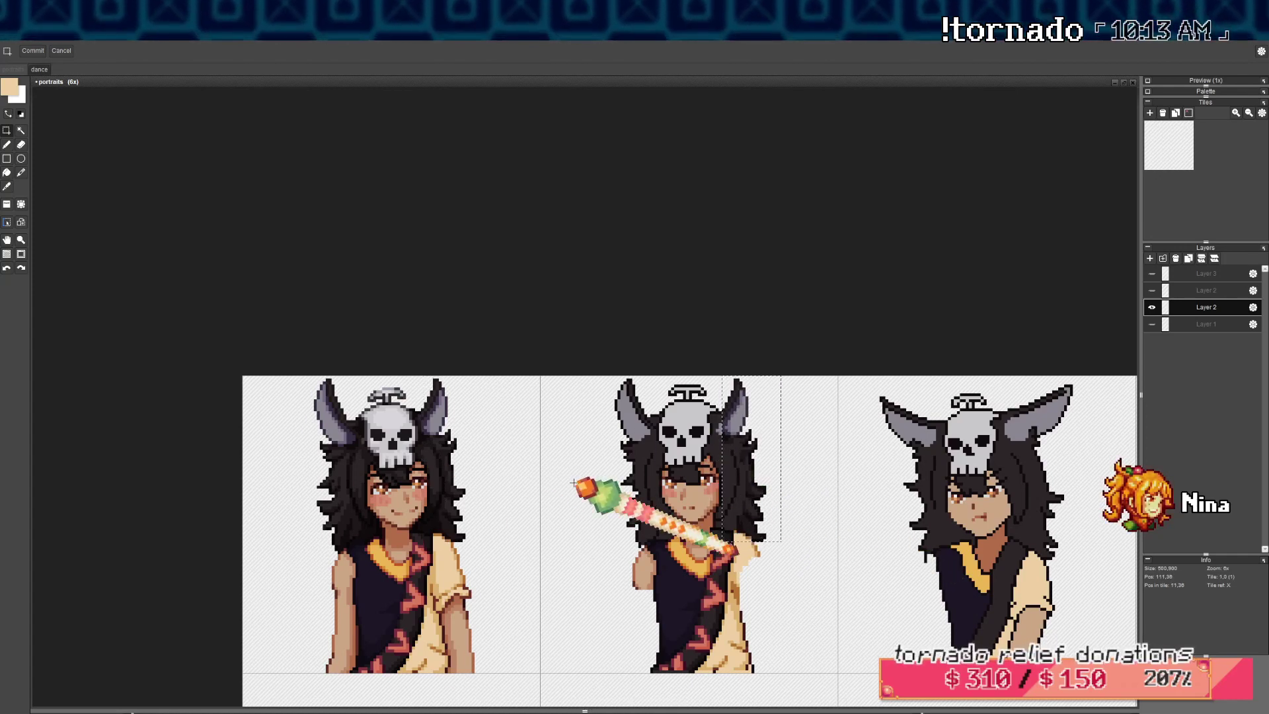
# Select the hair on the left side of the first portrait
pyautogui.moveTo(381, 520); pyautogui.dragTo(438, 498)
pyautogui.scroll(1, 380, 453)
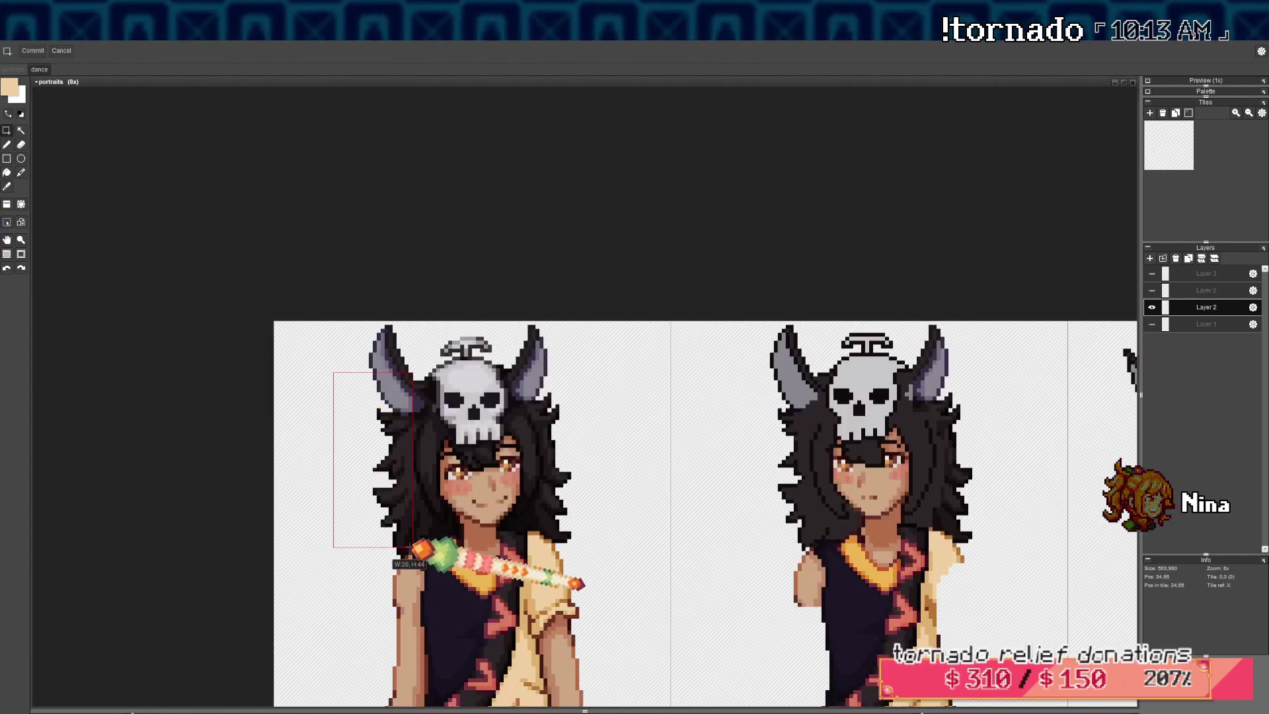
pyautogui.moveTo(395, 542); pyautogui.dragTo(404, 553)
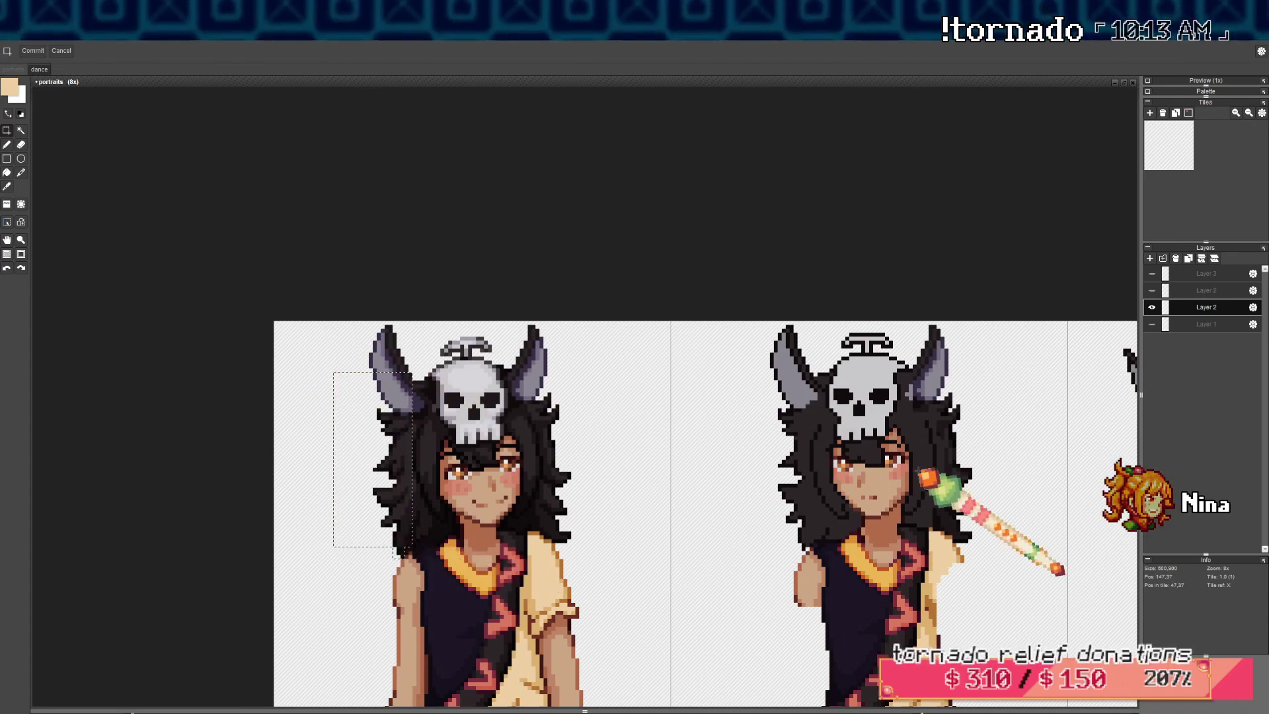
# Look over the third and fourth portraits and compare their hair and horns with the first two
pyautogui.scroll(-2, 916, 468)
pyautogui.moveTo(916, 462); pyautogui.dragTo(588, 454)
pyautogui.scroll(2, 925, 432)
pyautogui.moveTo(865, 435); pyautogui.dragTo(500, 443)
pyautogui.moveTo(662, 444); pyautogui.dragTo(483, 444)
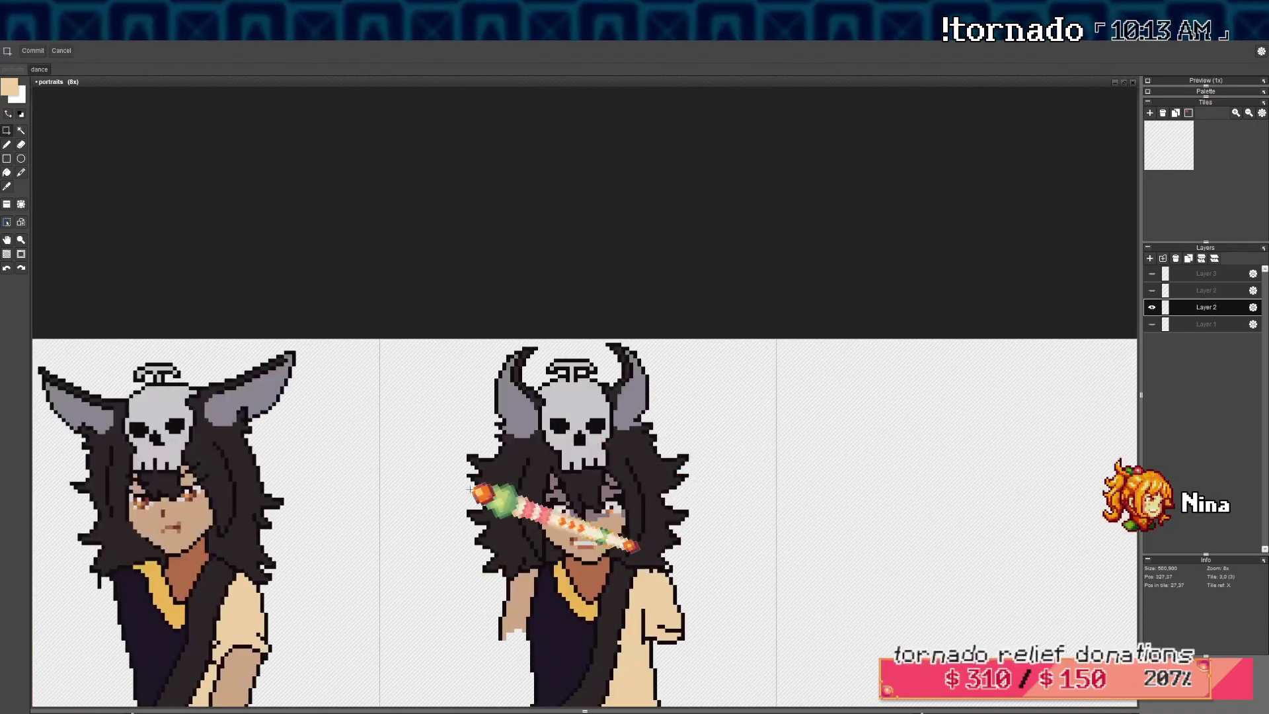
pyautogui.moveTo(309, 497); pyautogui.dragTo(454, 501)
pyautogui.moveTo(356, 522); pyautogui.dragTo(846, 518)
pyautogui.moveTo(314, 540); pyautogui.dragTo(662, 546)
pyautogui.moveTo(330, 443); pyautogui.dragTo(446, 460)
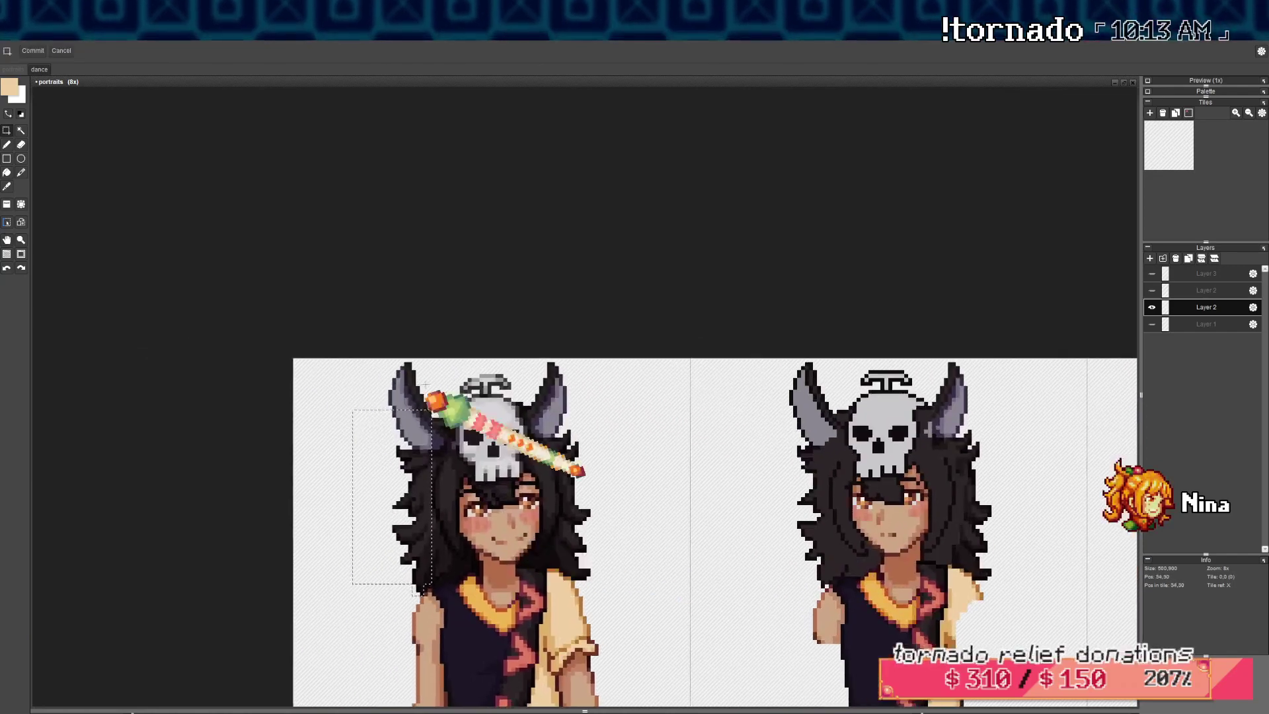
# Add the first portrait's left horn to the hair selection and copy both onto the second portrait's left side
pyautogui.moveTo(382, 359); pyautogui.dragTo(438, 472)
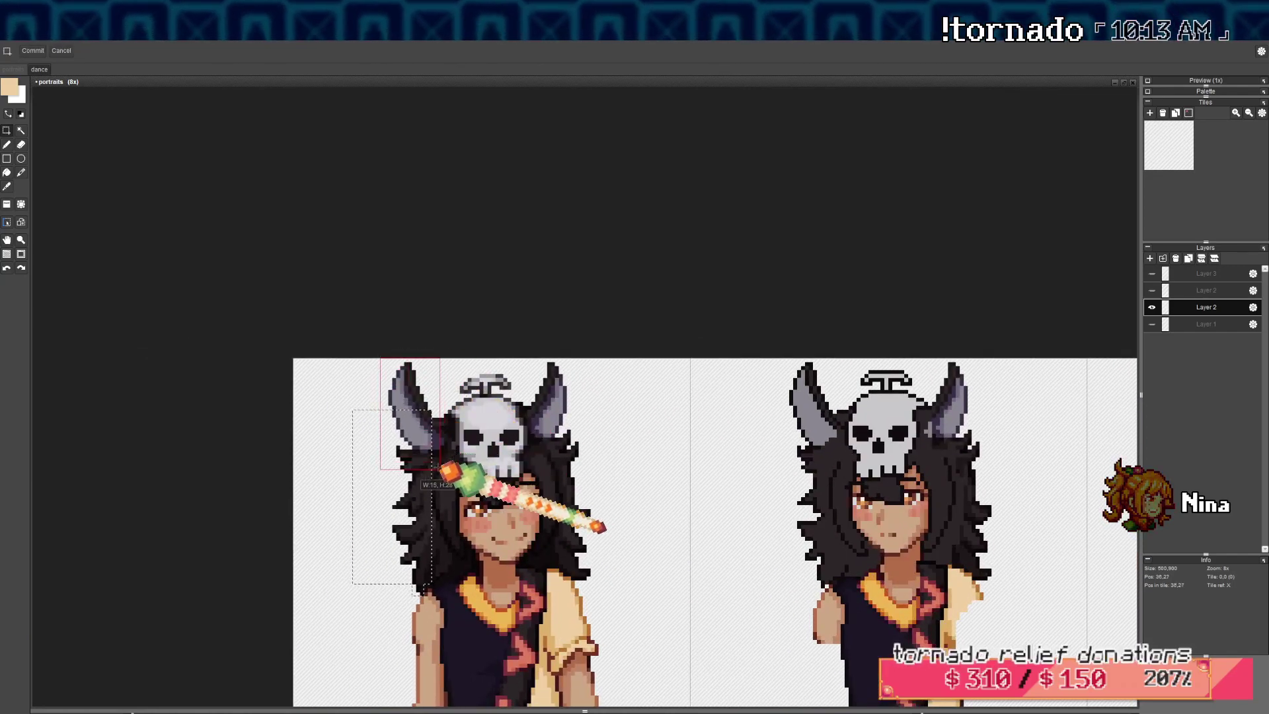
pyautogui.hotkey('ctrl', 'c')
pyautogui.moveTo(681, 445); pyautogui.dragTo(357, 401)
pyautogui.moveTo(436, 416)
pyautogui.mouseDown()
pyautogui.moveTo(465, 452)
pyautogui.moveTo(483, 455)
pyautogui.moveTo(479, 445)
pyautogui.mouseUp()
pyautogui.hotkey('ctrl', 'v')
pyautogui.click(648, 421)
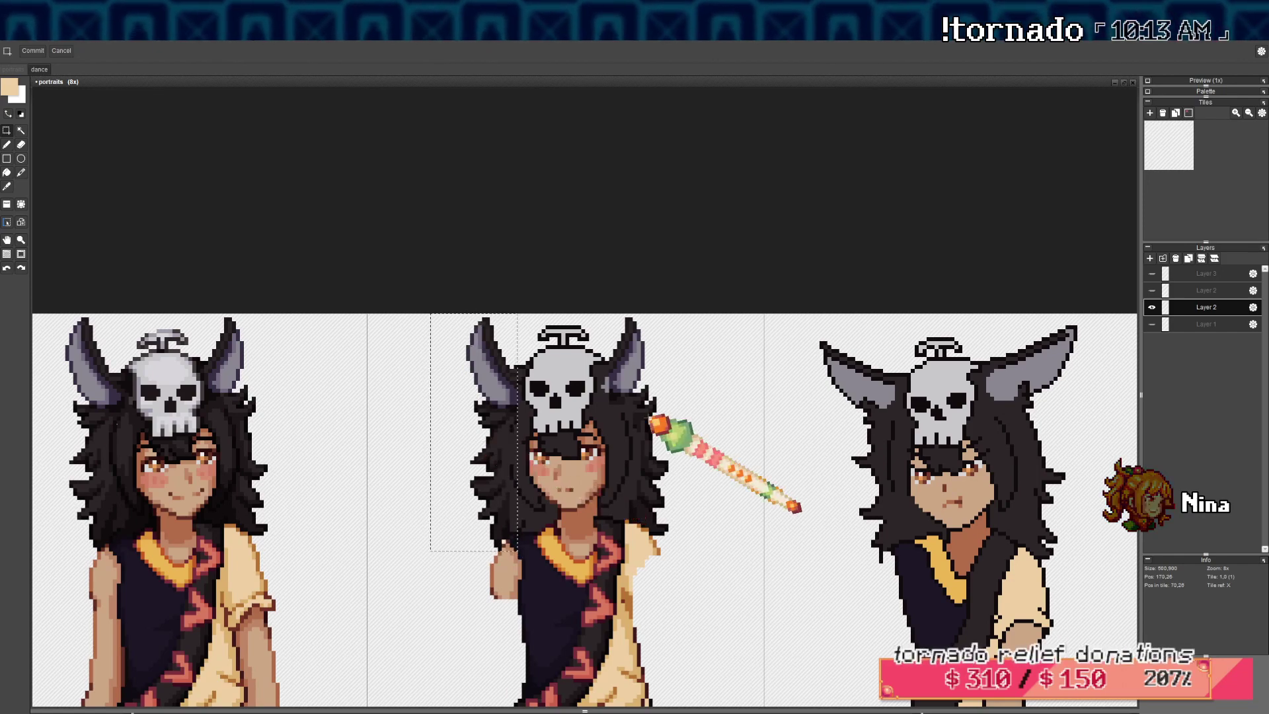
# Select the first portrait's skull and the ornament above it, following the skull's outline down to its teeth
pyautogui.moveTo(251, 419); pyautogui.dragTo(295, 417)
pyautogui.scroll(1, 207, 366)
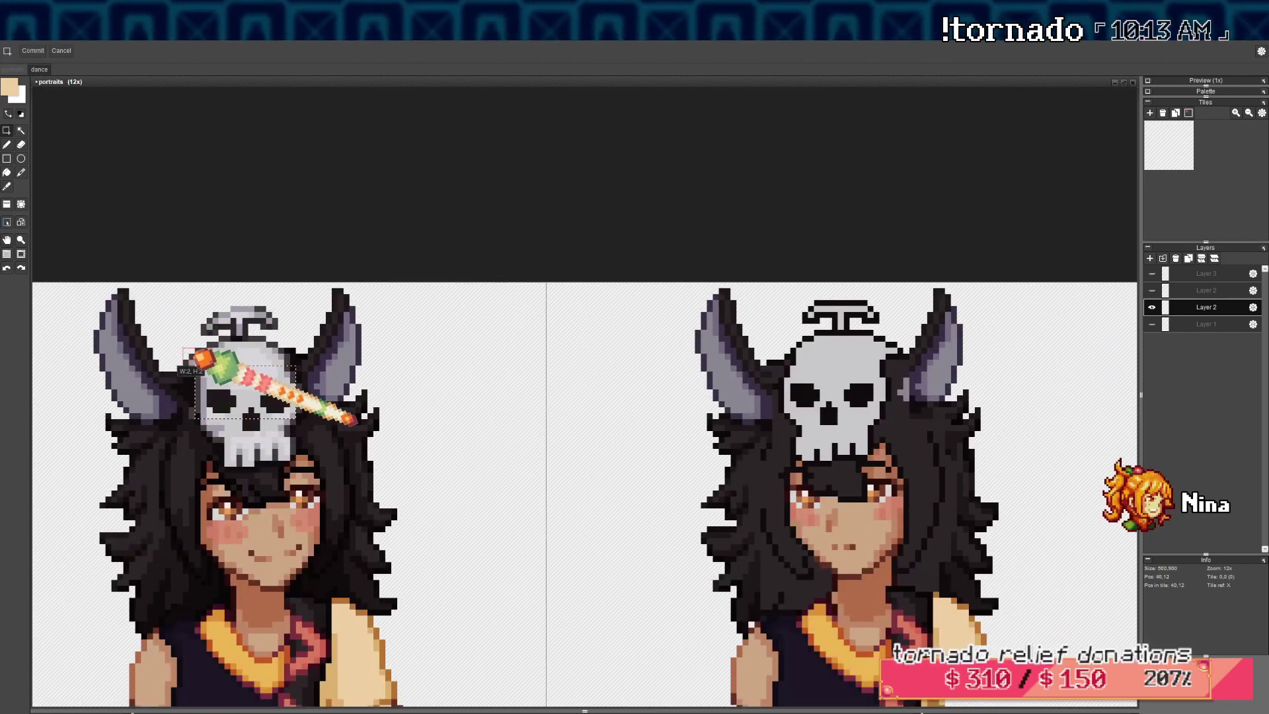
pyautogui.moveTo(185, 351); pyautogui.dragTo(288, 362)
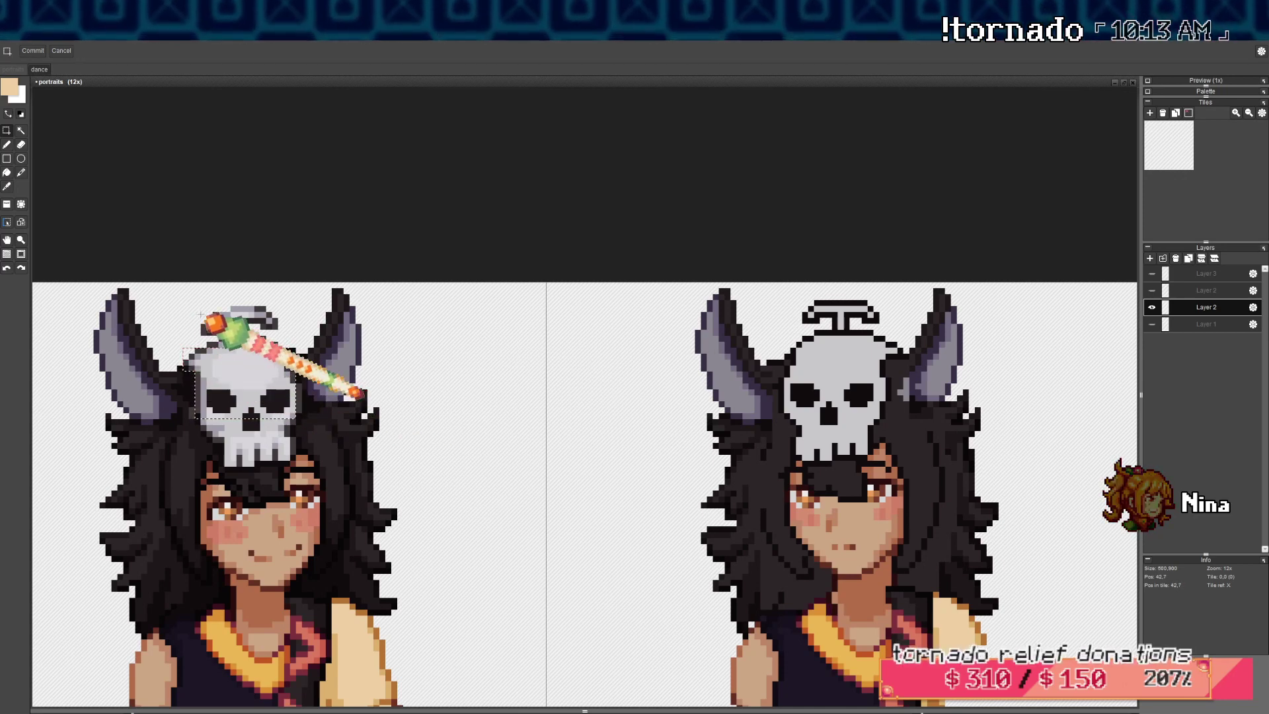
pyautogui.moveTo(185, 302); pyautogui.dragTo(281, 368)
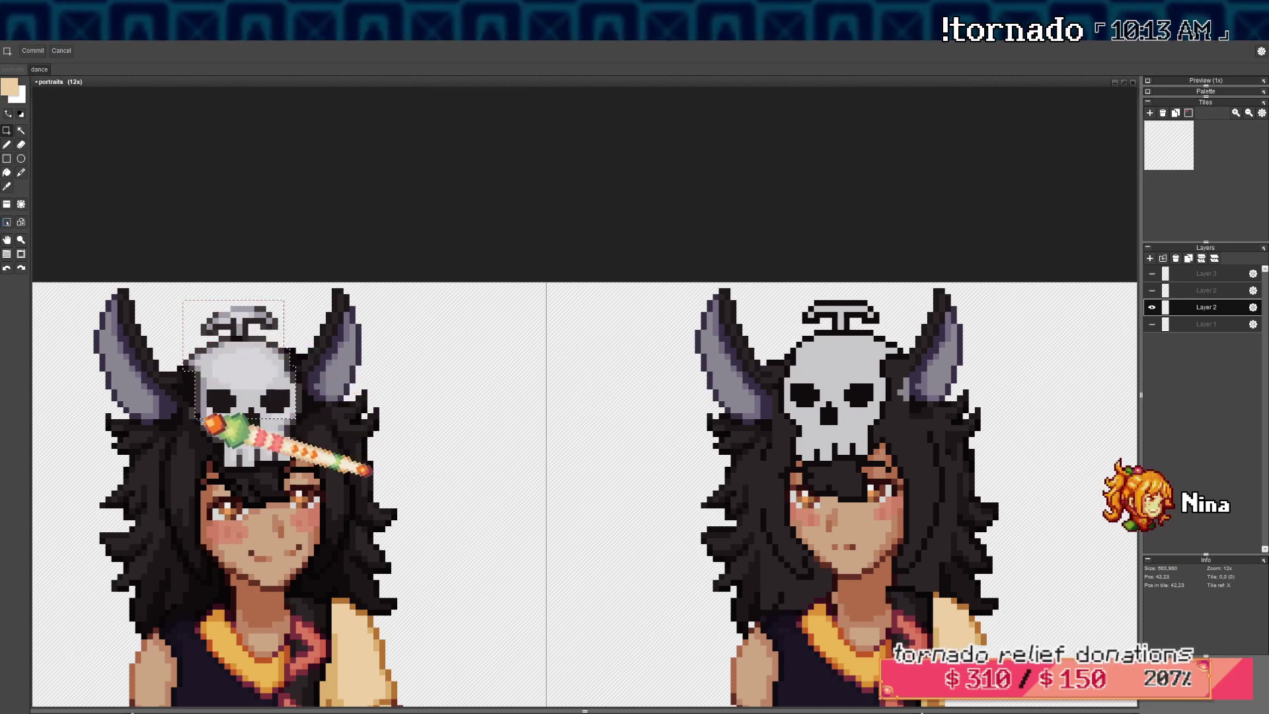
pyautogui.moveTo(295, 422); pyautogui.dragTo(309, 451)
pyautogui.keyDown('shift'); pyautogui.click(298, 417); pyautogui.keyUp('shift')
pyautogui.scroll(1, 249, 456)
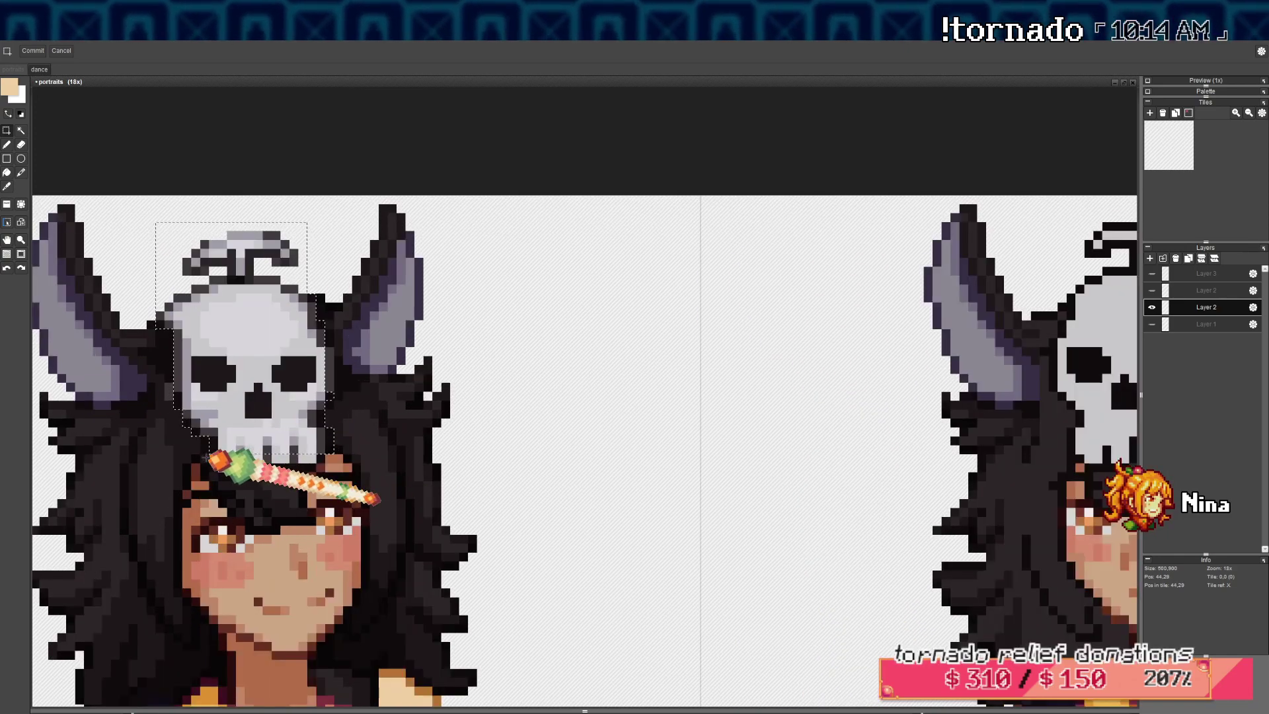
pyautogui.moveTo(209, 446); pyautogui.dragTo(270, 476)
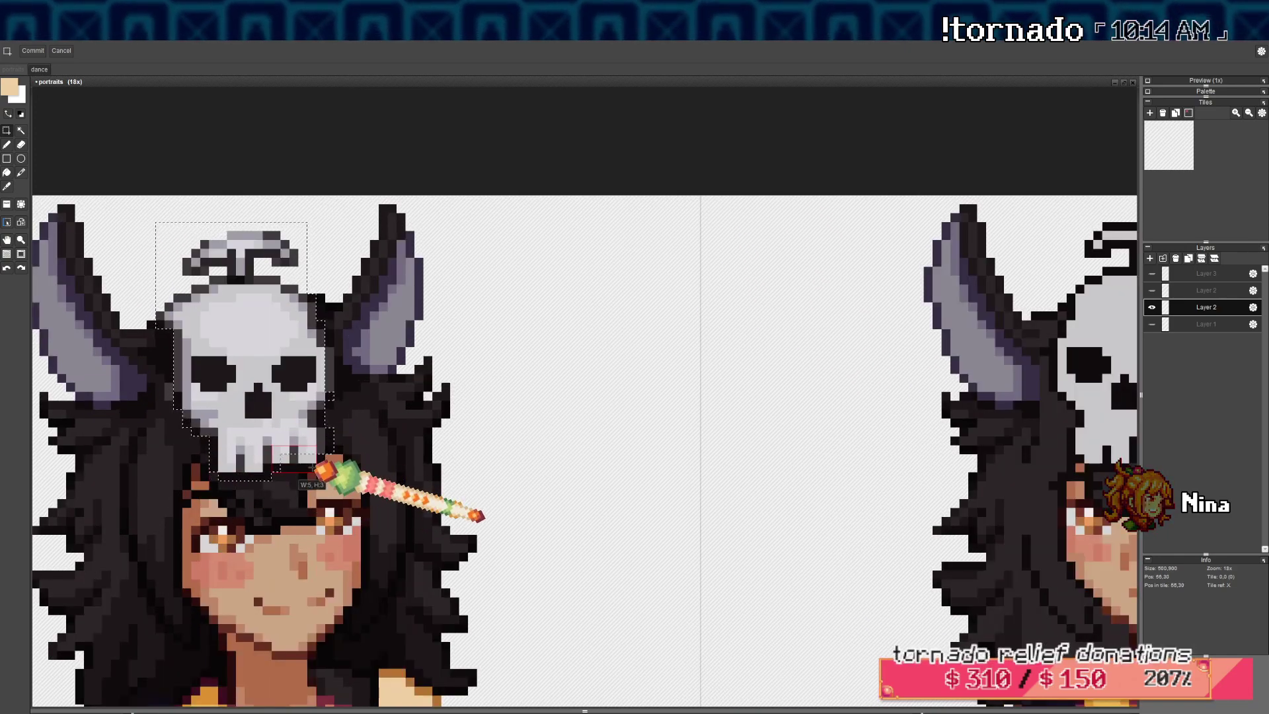
# Place a copy of the skull between the first two portraits and delete the ornament above the copied skull
pyautogui.moveTo(312, 466); pyautogui.dragTo(767, 456)
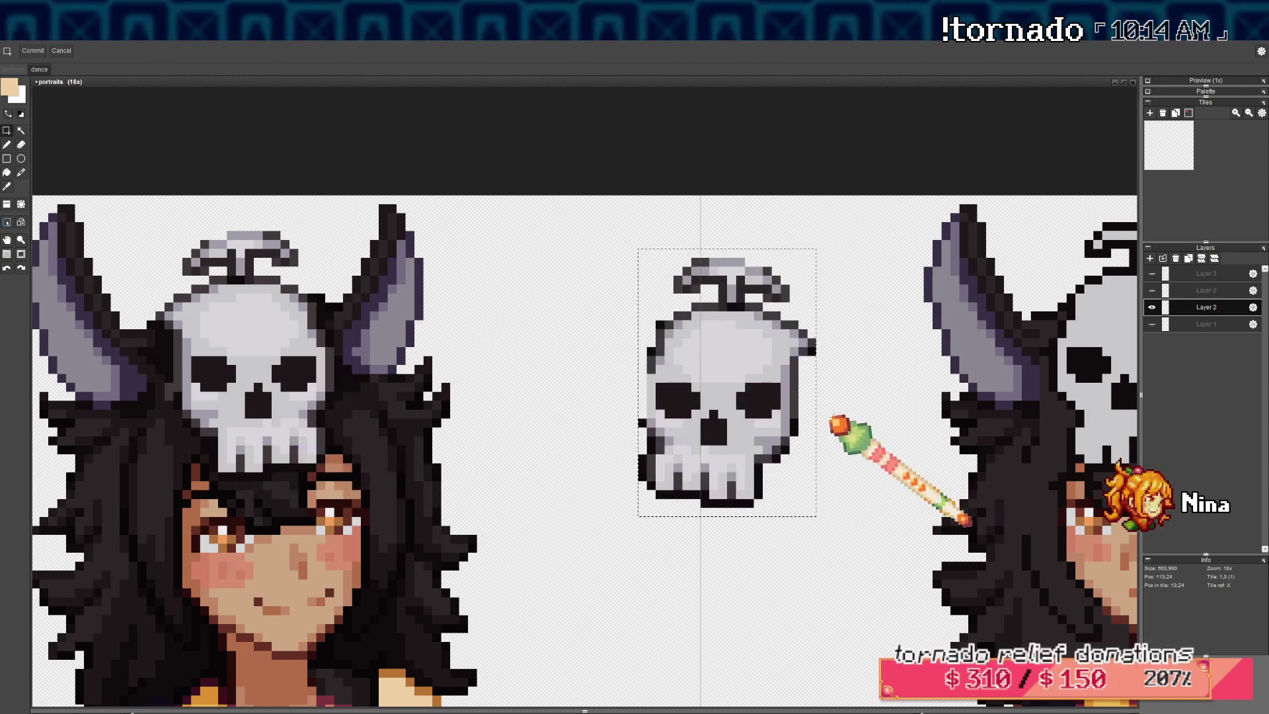
pyautogui.moveTo(828, 415); pyautogui.dragTo(375, 481)
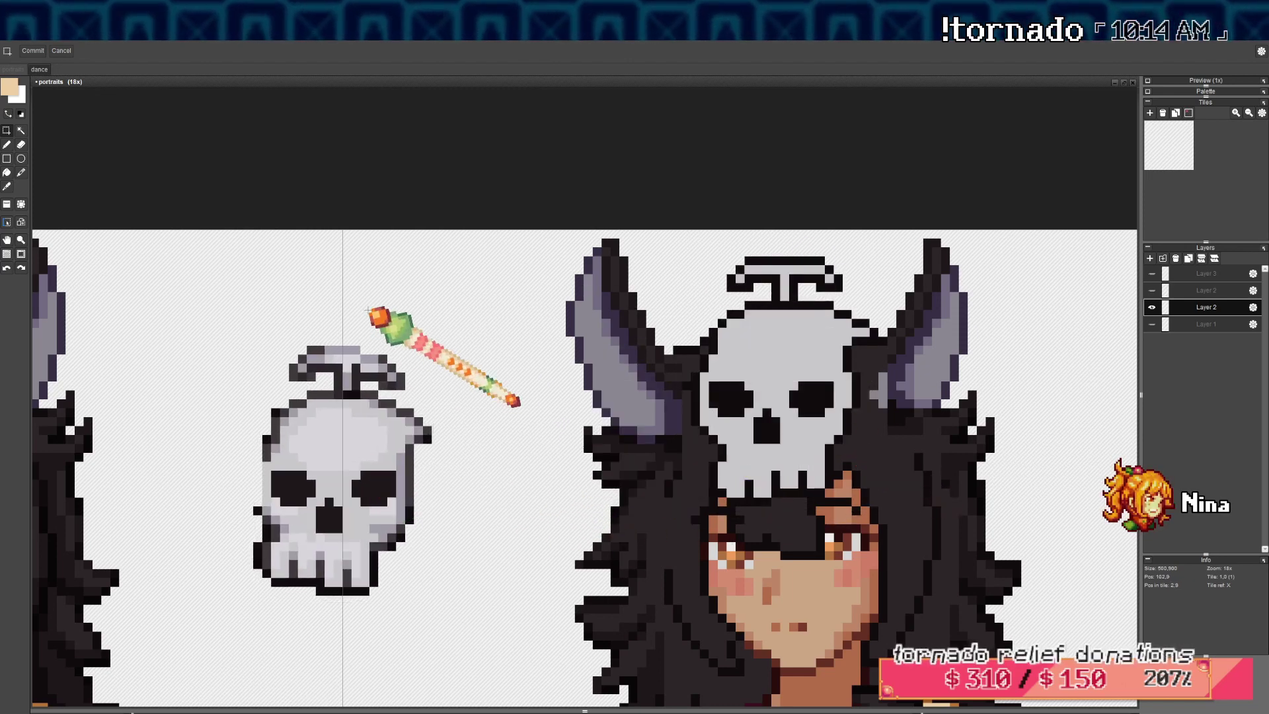
pyautogui.moveTo(227, 310); pyautogui.dragTo(450, 390)
pyautogui.press('Delete')
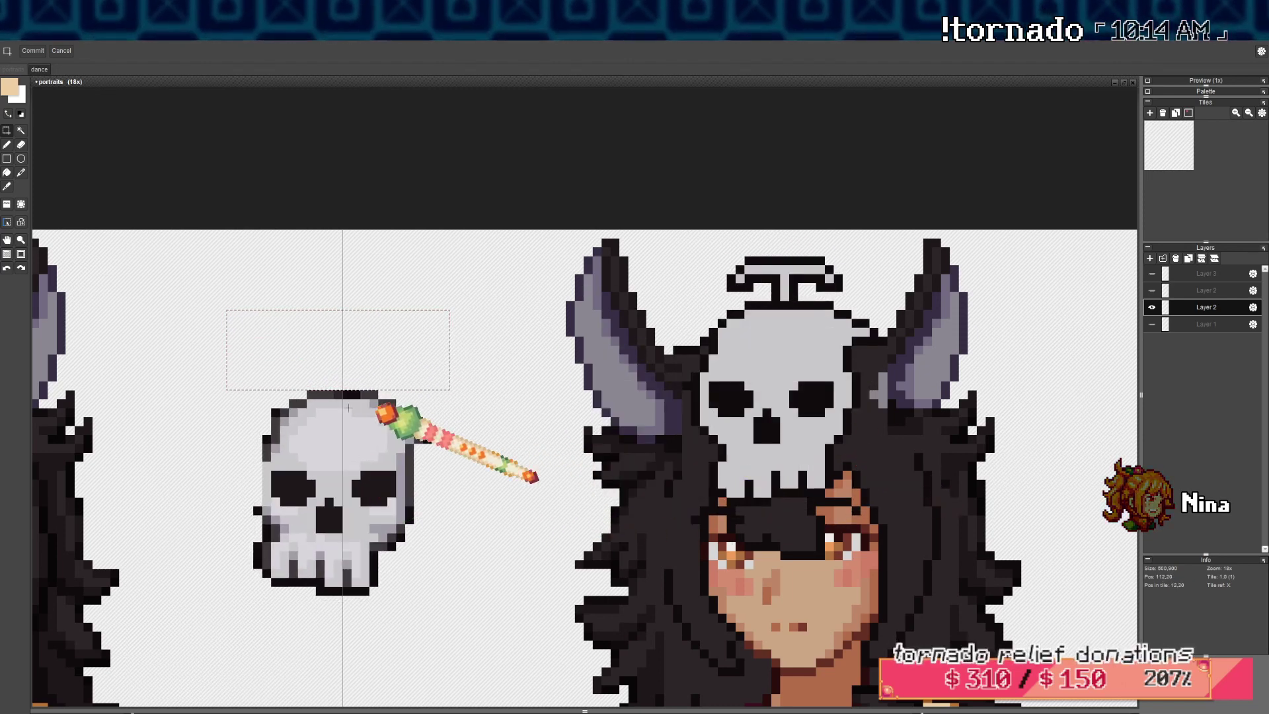
# Move the skull copy up and to the right between the first two portraits and delete its jaw and teeth
pyautogui.moveTo(208, 353); pyautogui.dragTo(449, 618)
pyautogui.moveTo(347, 507)
pyautogui.mouseDown()
pyautogui.moveTo(808, 421)
pyautogui.moveTo(819, 399)
pyautogui.moveTo(810, 424)
pyautogui.moveTo(419, 504)
pyautogui.moveTo(255, 431)
pyautogui.moveTo(398, 433)
pyautogui.mouseUp()
pyautogui.click(557, 519)
pyautogui.moveTo(454, 545)
pyautogui.mouseDown()
pyautogui.moveTo(276, 468)
pyautogui.moveTo(444, 490)
pyautogui.moveTo(312, 473)
pyautogui.mouseUp()
pyautogui.click(480, 472)
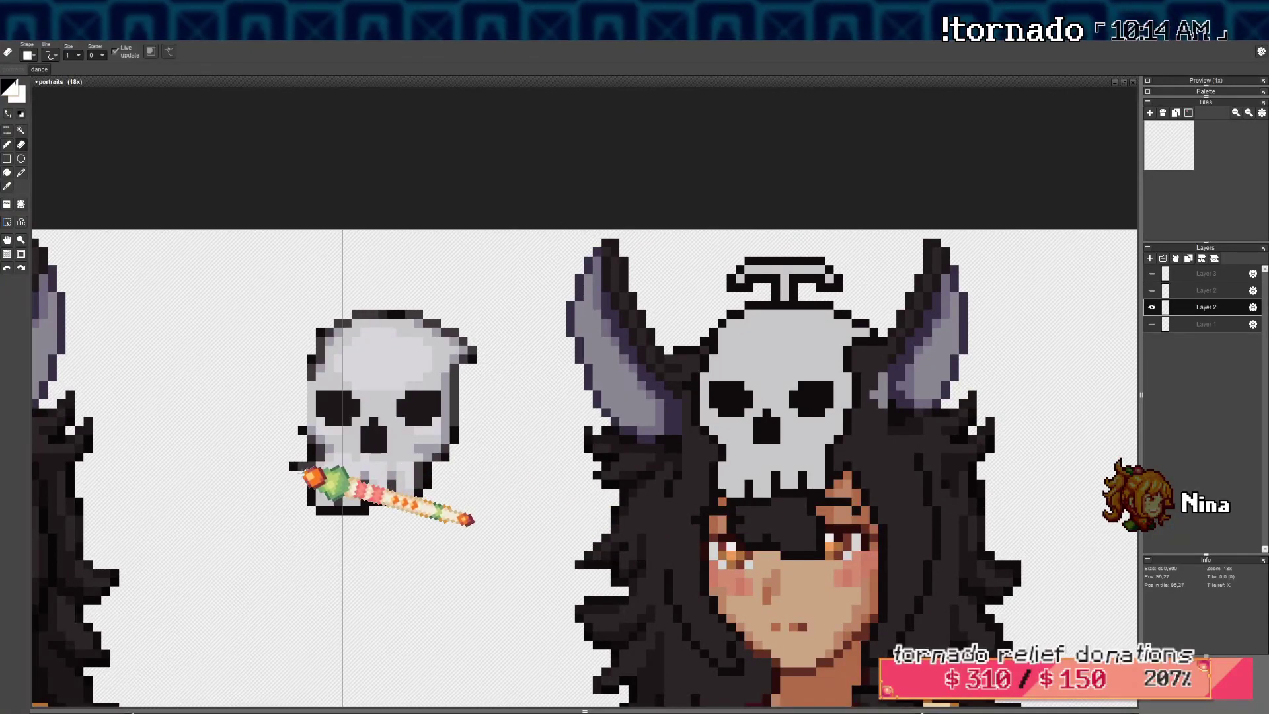
pyautogui.click(8, 130)
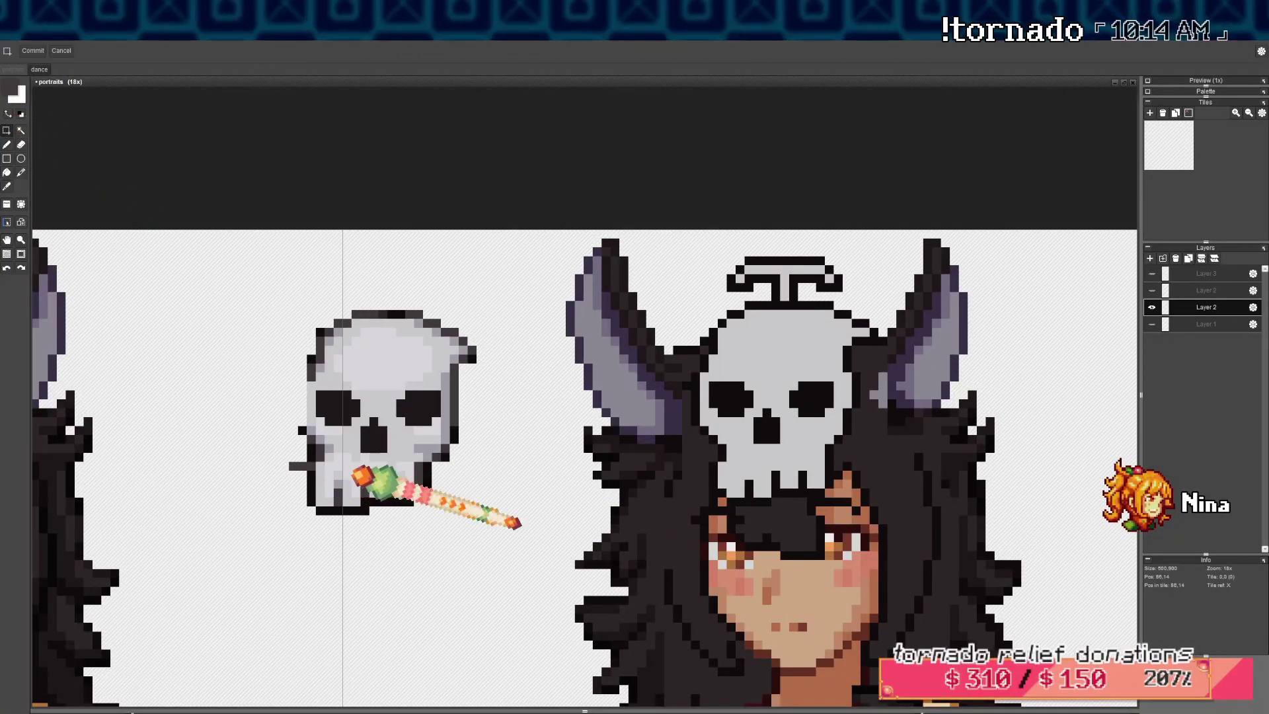
pyautogui.moveTo(455, 529)
pyautogui.mouseDown()
pyautogui.moveTo(258, 455)
pyautogui.moveTo(281, 467)
pyautogui.mouseUp()
pyautogui.press('Delete')
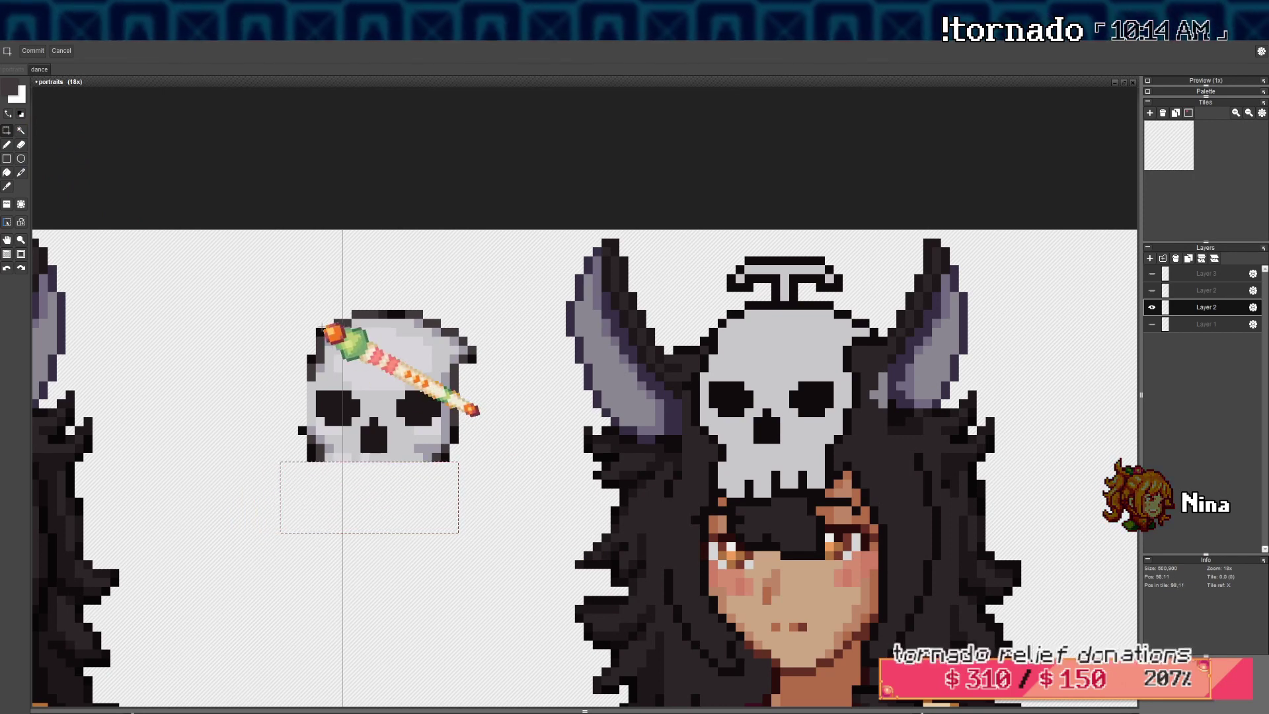
# Place the jawless skull copy over the second portrait's flat skull, aligned with its eye sockets and nose
pyautogui.moveTo(239, 287); pyautogui.dragTo(850, 446)
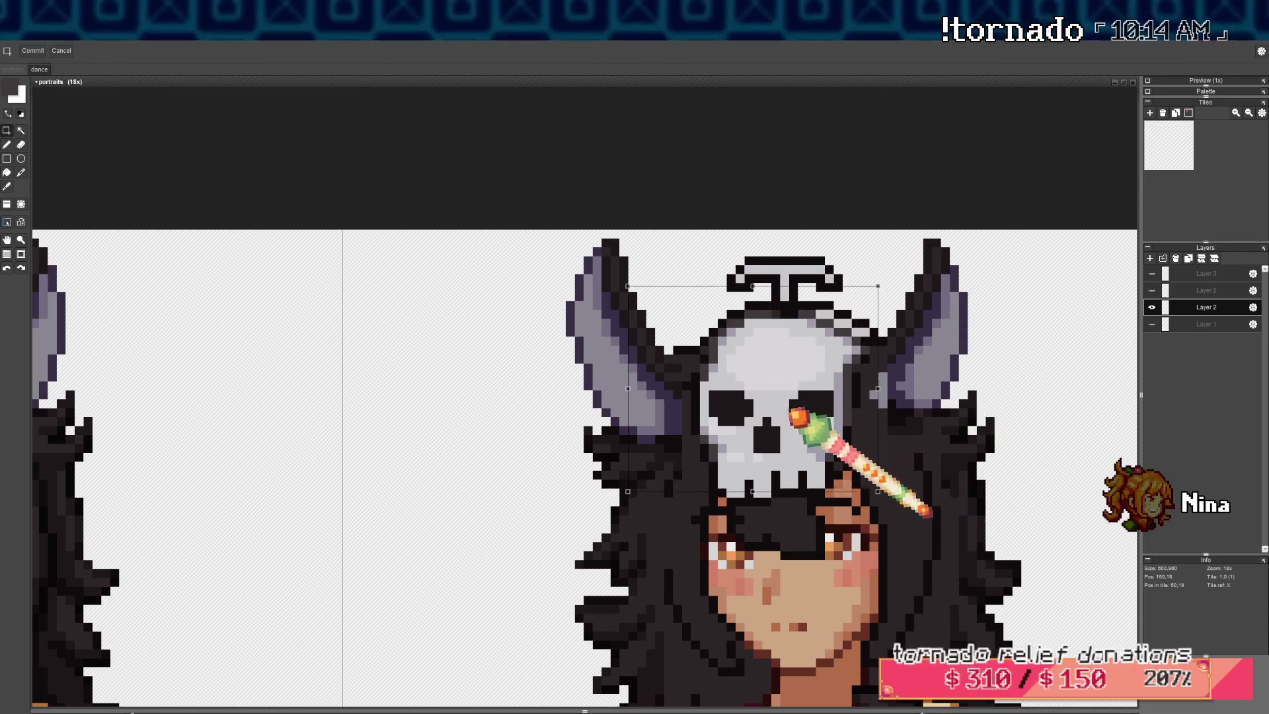
pyautogui.moveTo(791, 397); pyautogui.dragTo(791, 397)
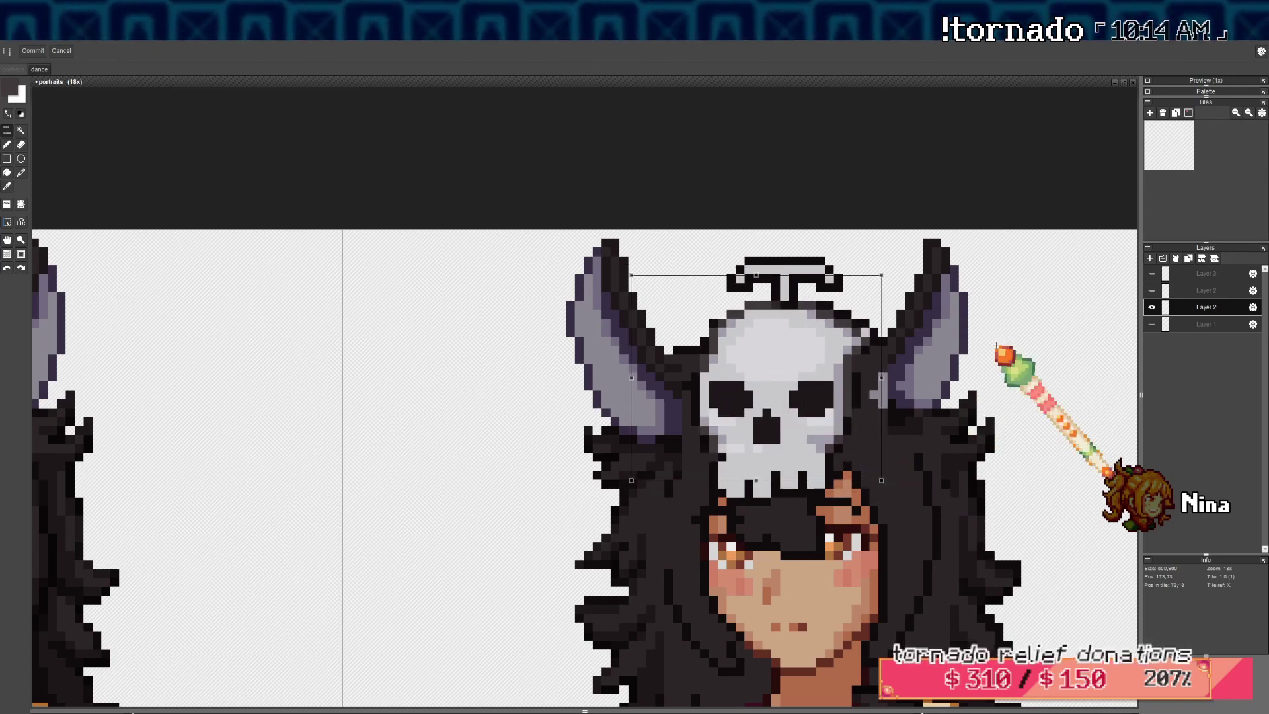
pyautogui.click(991, 342)
pyautogui.press('Return')
pyautogui.scroll(2, 801, 368)
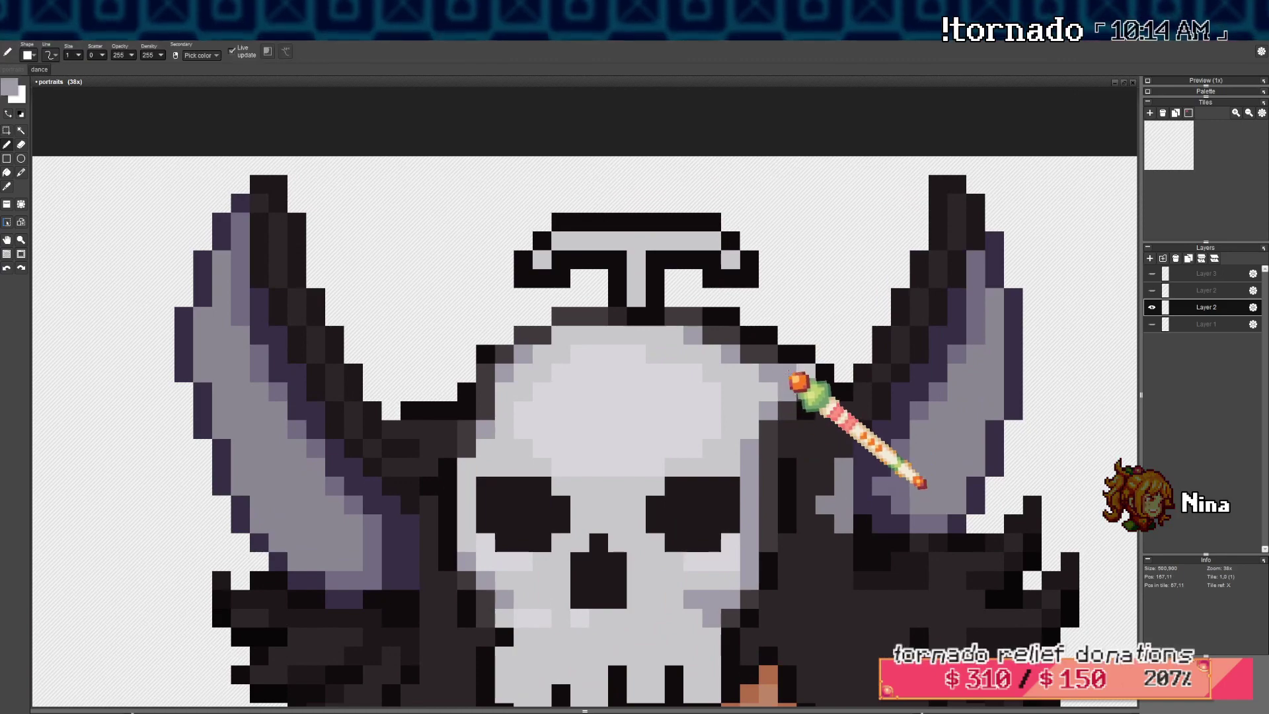
# Compare the skull placed on the second portrait with the neighbouring portraits, checking its upper edge
pyautogui.scroll(-5, 822, 360)
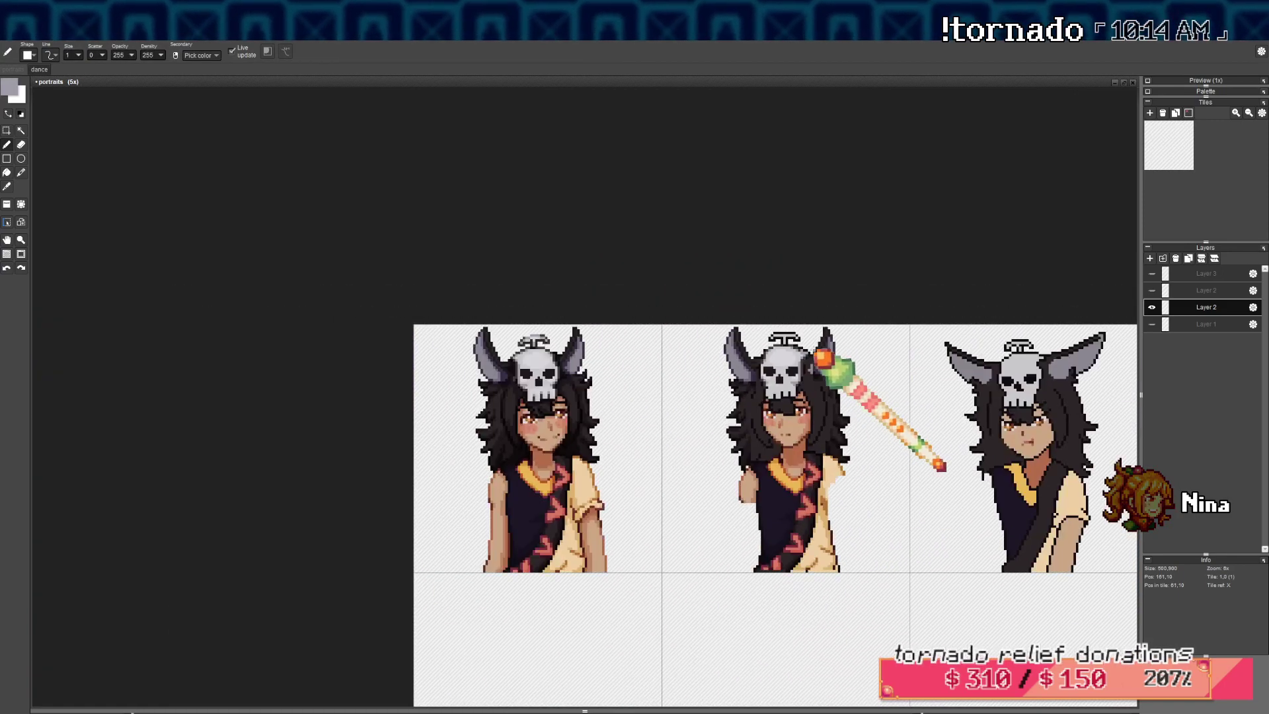
pyautogui.scroll(5, 809, 358)
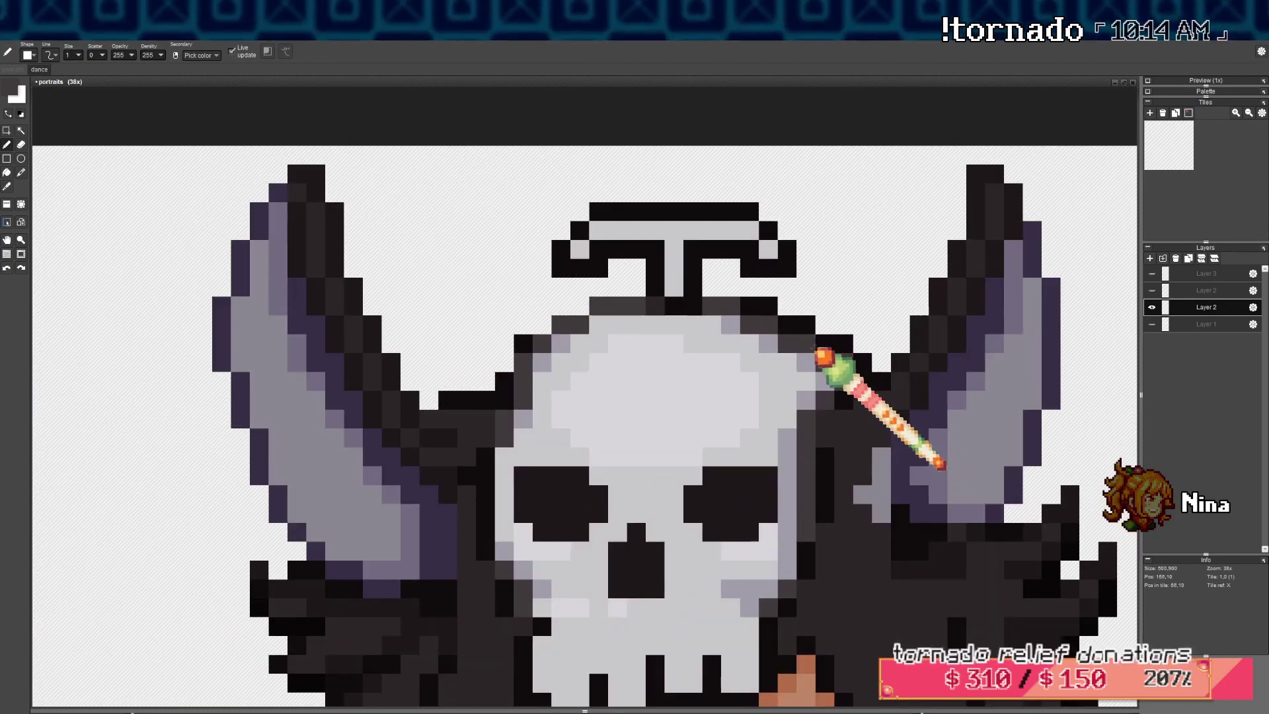
pyautogui.scroll(-5, 788, 349)
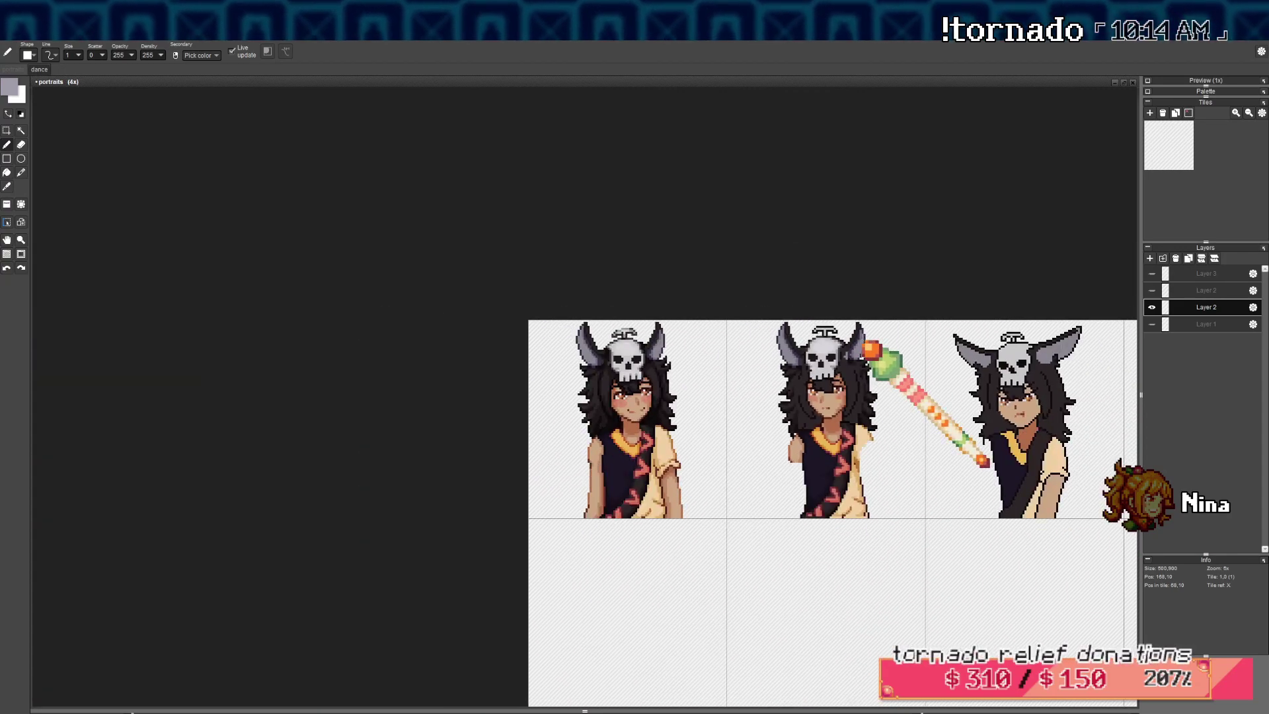
pyautogui.scroll(4, 859, 360)
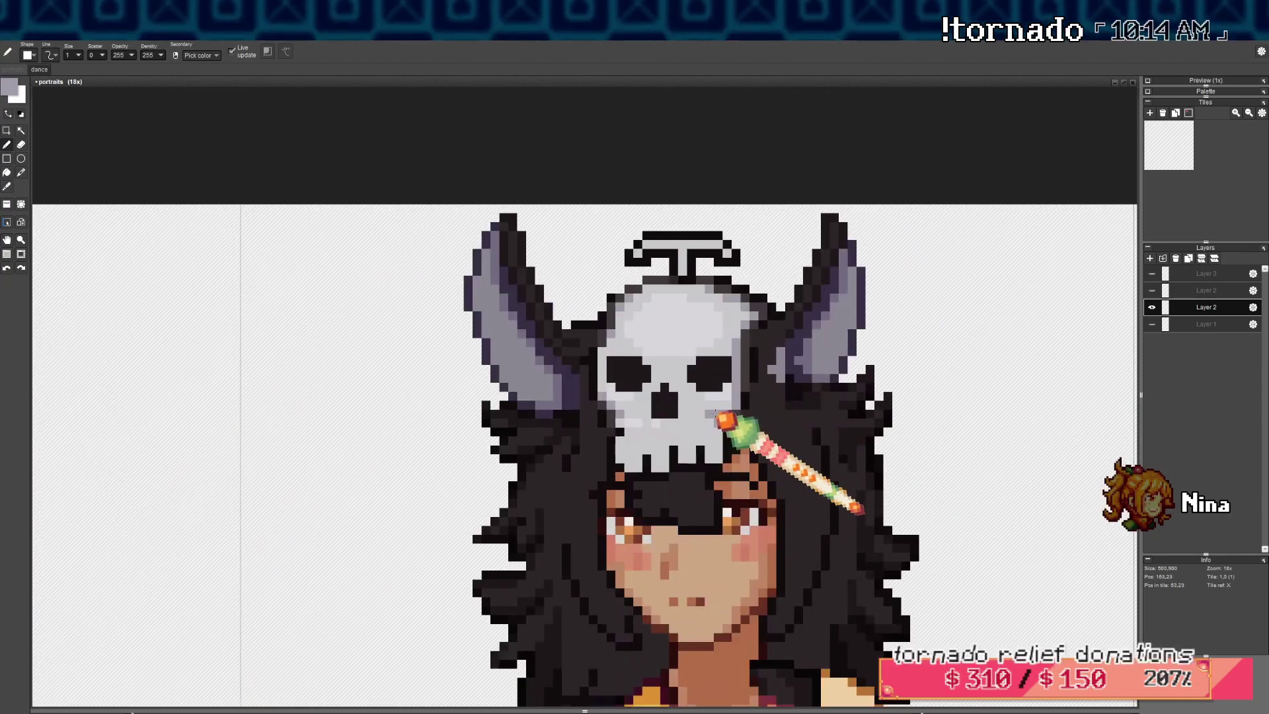
# Shade the second portrait's jaw and teeth with the Pen tool, using light and shadow tones picked from the skull
pyautogui.rightClick(713, 397)
pyautogui.moveTo(691, 432); pyautogui.dragTo(682, 432)
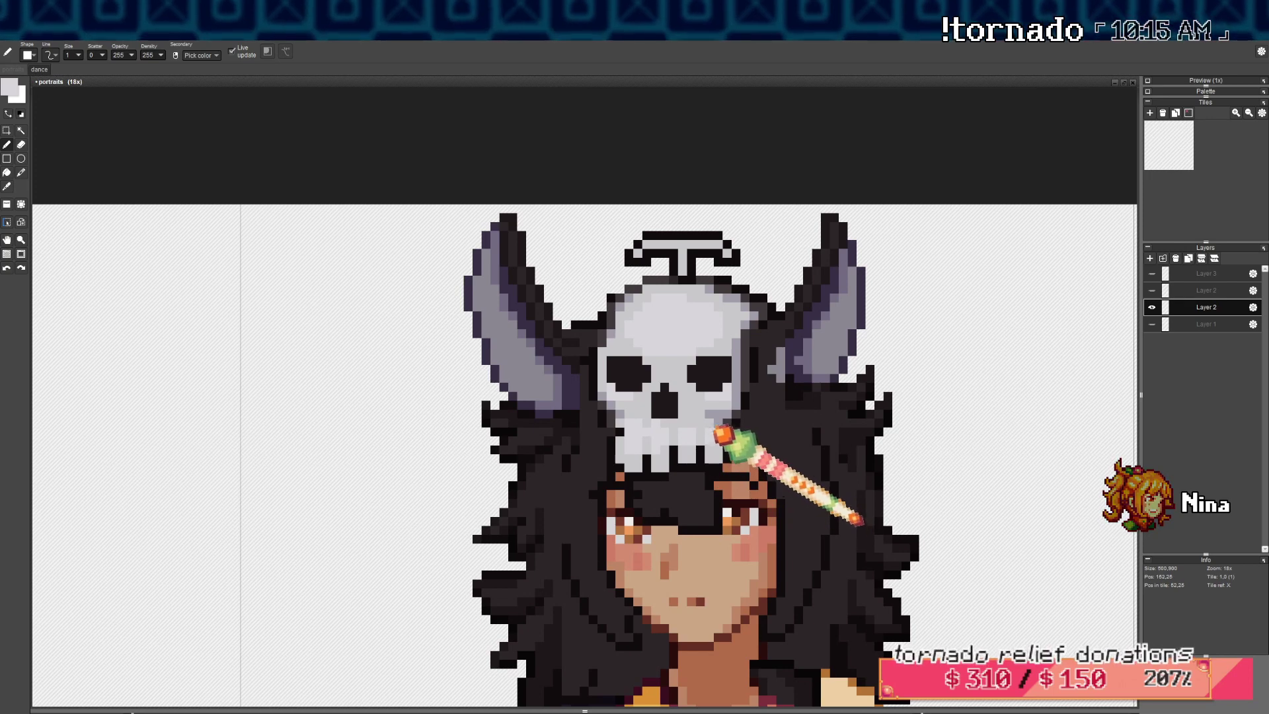
pyautogui.click(709, 422)
pyautogui.rightClick(717, 417)
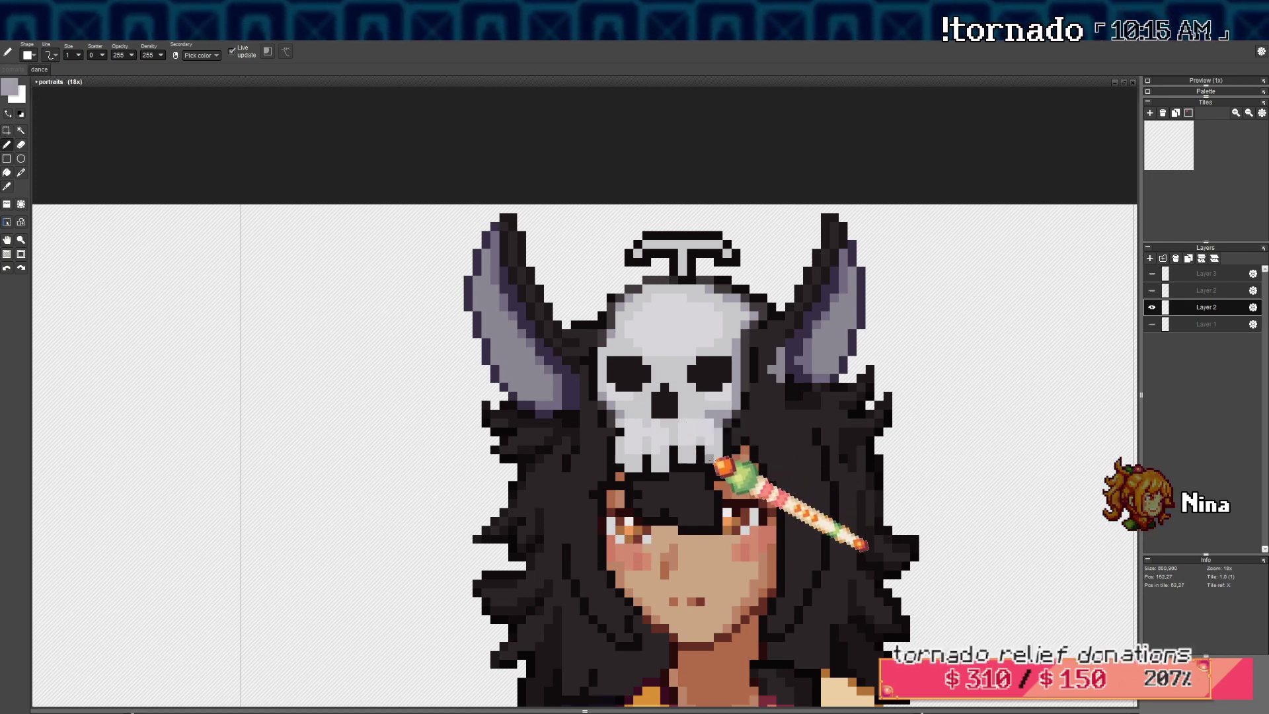
pyautogui.click(716, 457)
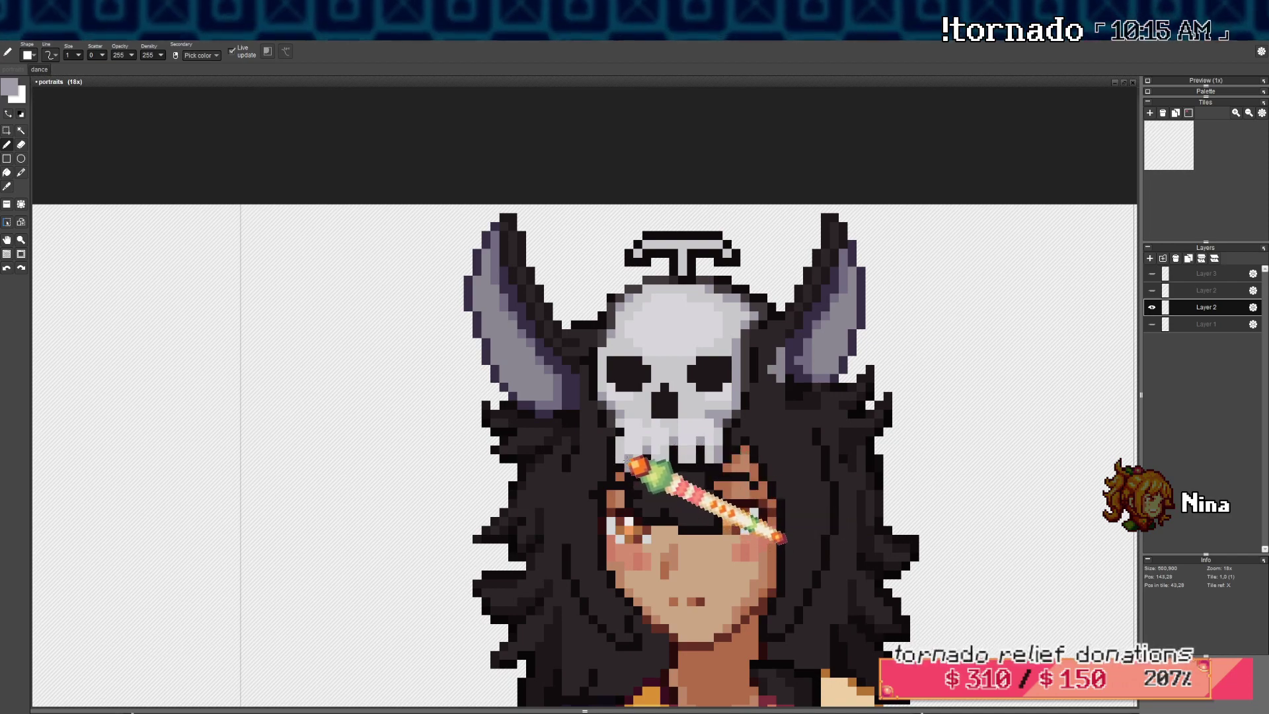
# Soften the gaps and lower edge of the second portrait's teeth with grey tones, matching the first portrait's skull
pyautogui.scroll(-4, 627, 462)
pyautogui.scroll(3, 568, 251)
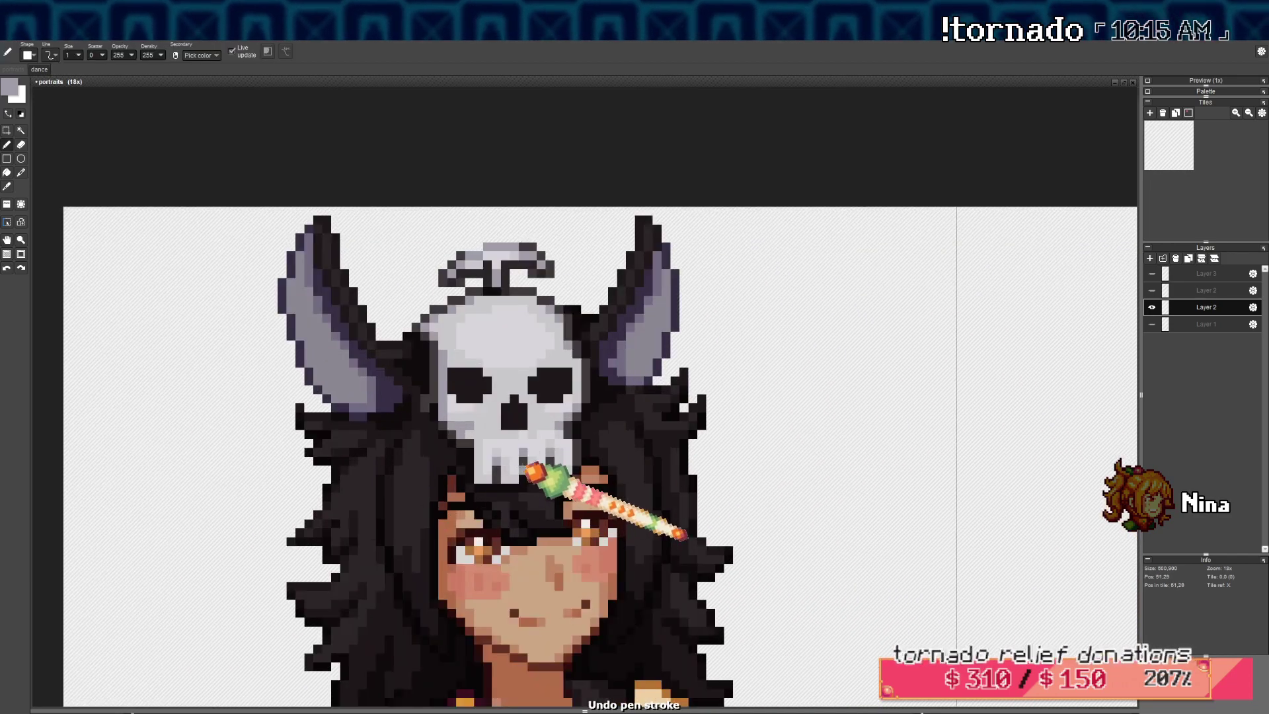
pyautogui.scroll(-2, 727, 396)
pyautogui.scroll(-1, 800, 439)
pyautogui.scroll(5, 730, 487)
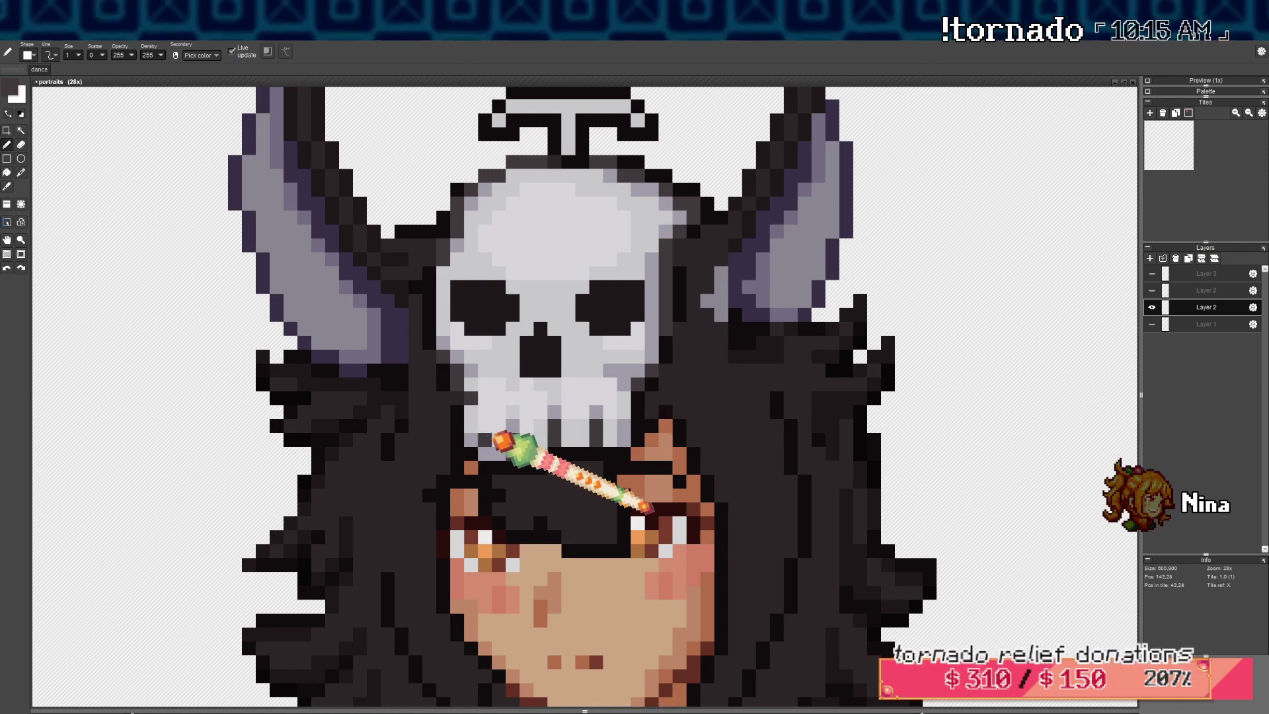
pyautogui.scroll(-4, 500, 419)
pyautogui.scroll(4, 368, 425)
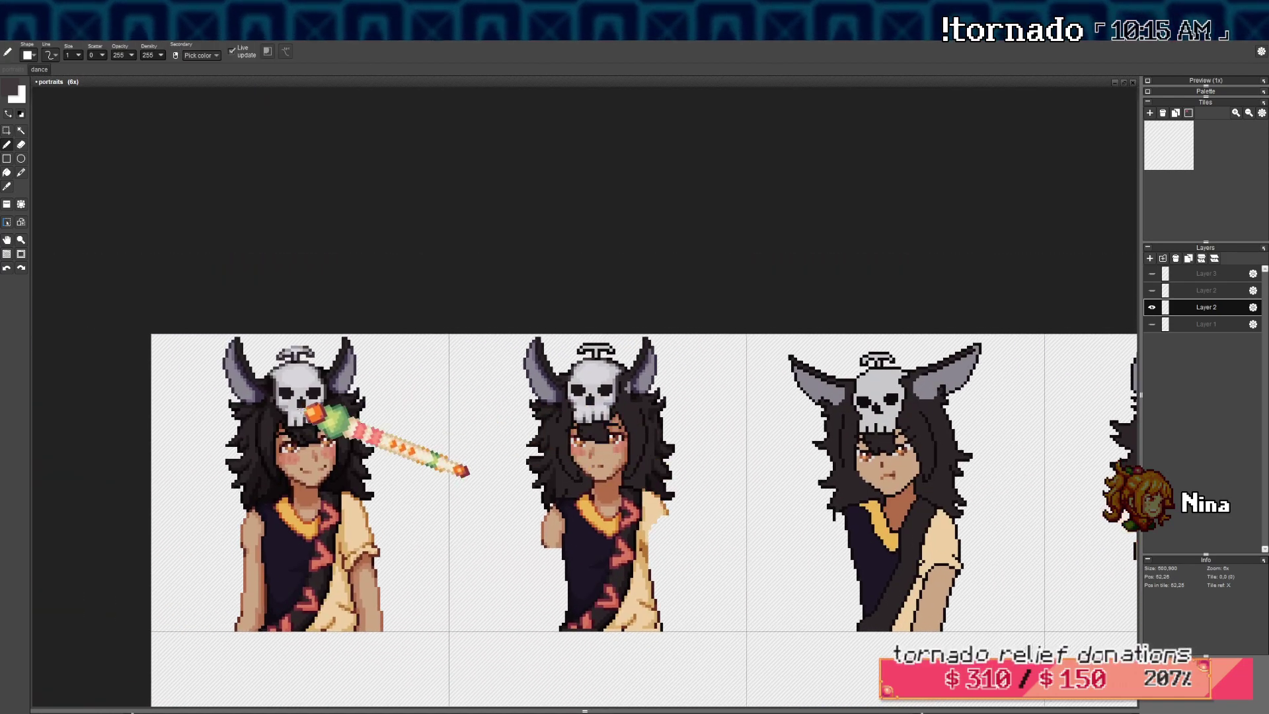
pyautogui.scroll(-4, 807, 425)
pyautogui.scroll(4, 826, 419)
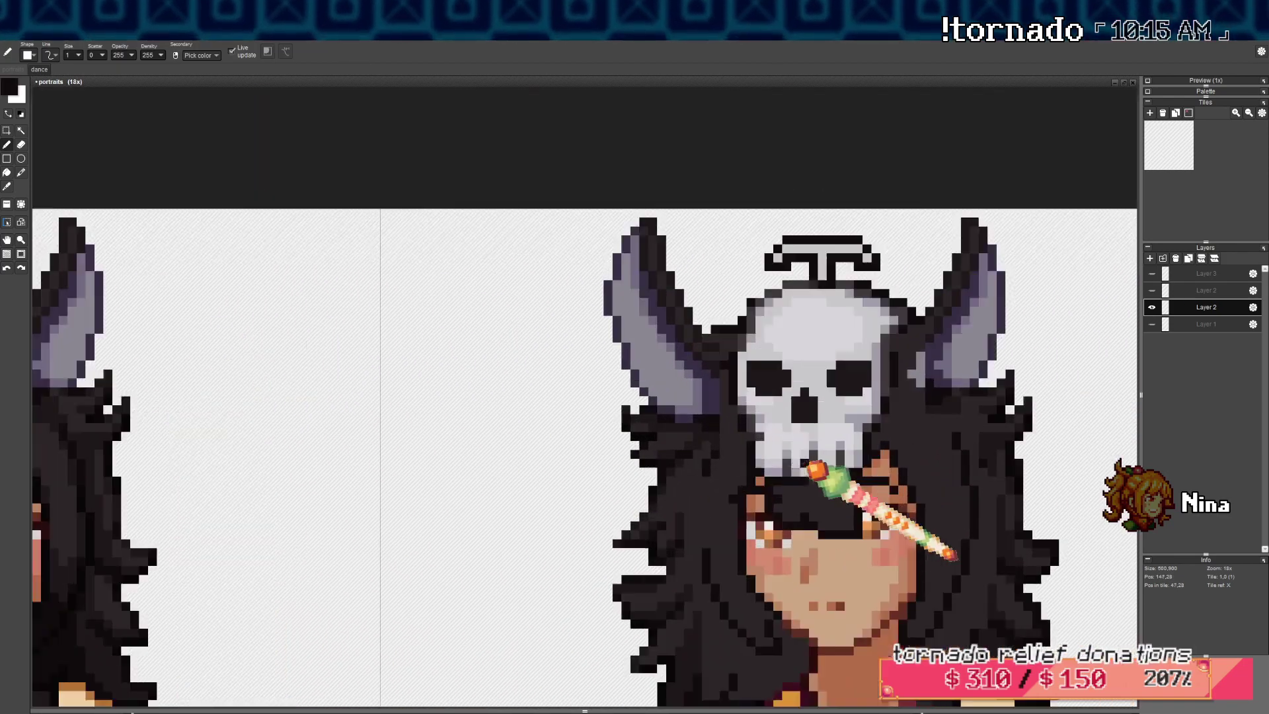
# Darken the second portrait's hair between the skull and the right horn, covering the stray grey pixels beside the horn
pyautogui.scroll(-6, 675, 462)
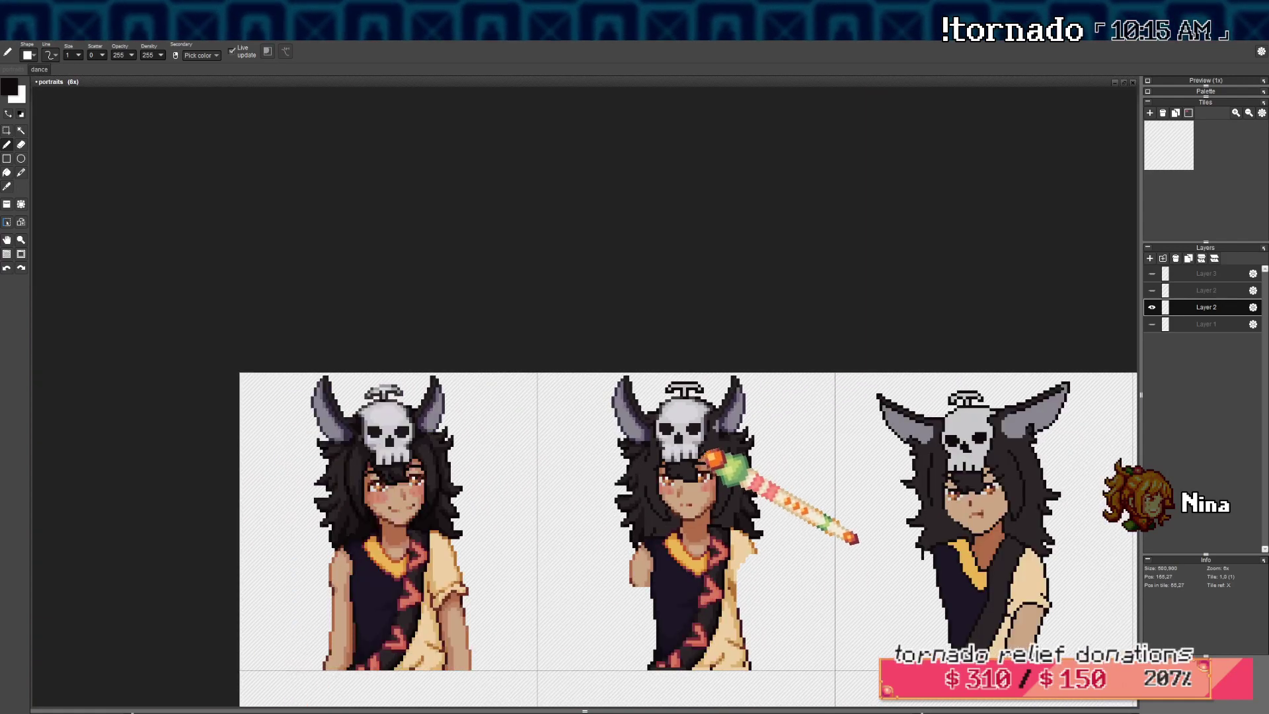
pyautogui.moveTo(761, 469); pyautogui.dragTo(745, 464)
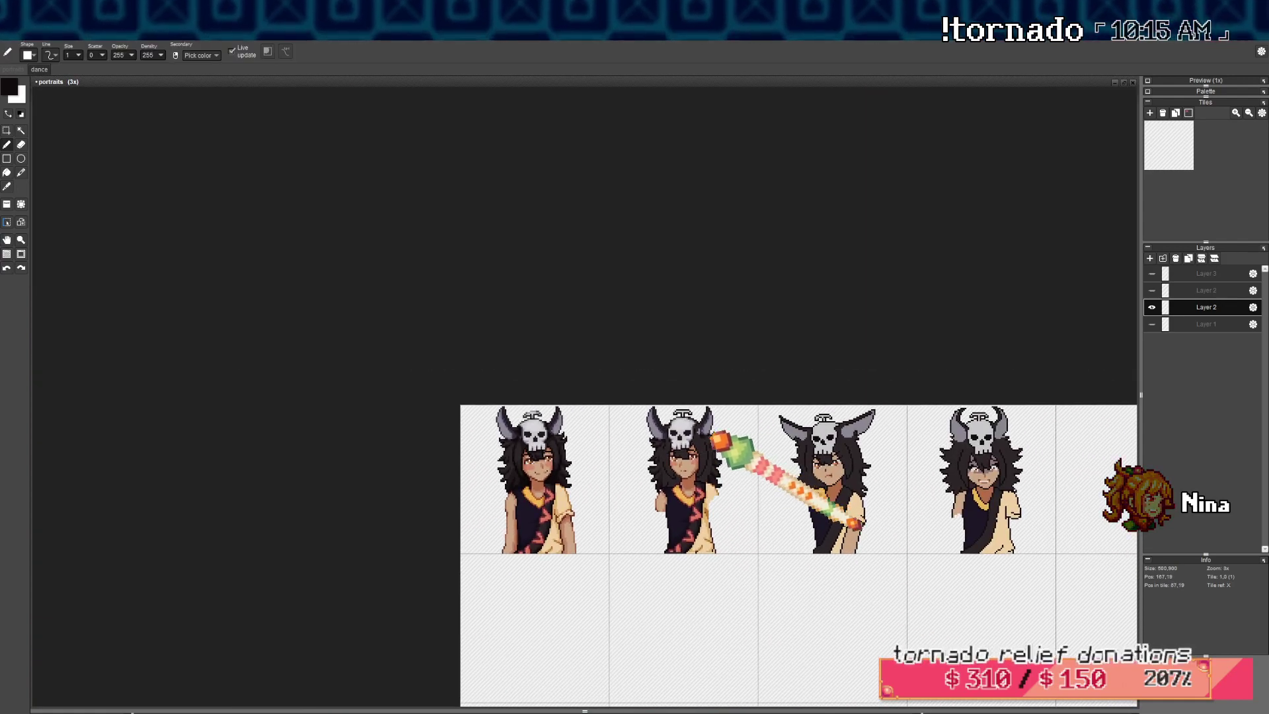
pyautogui.scroll(5, 760, 449)
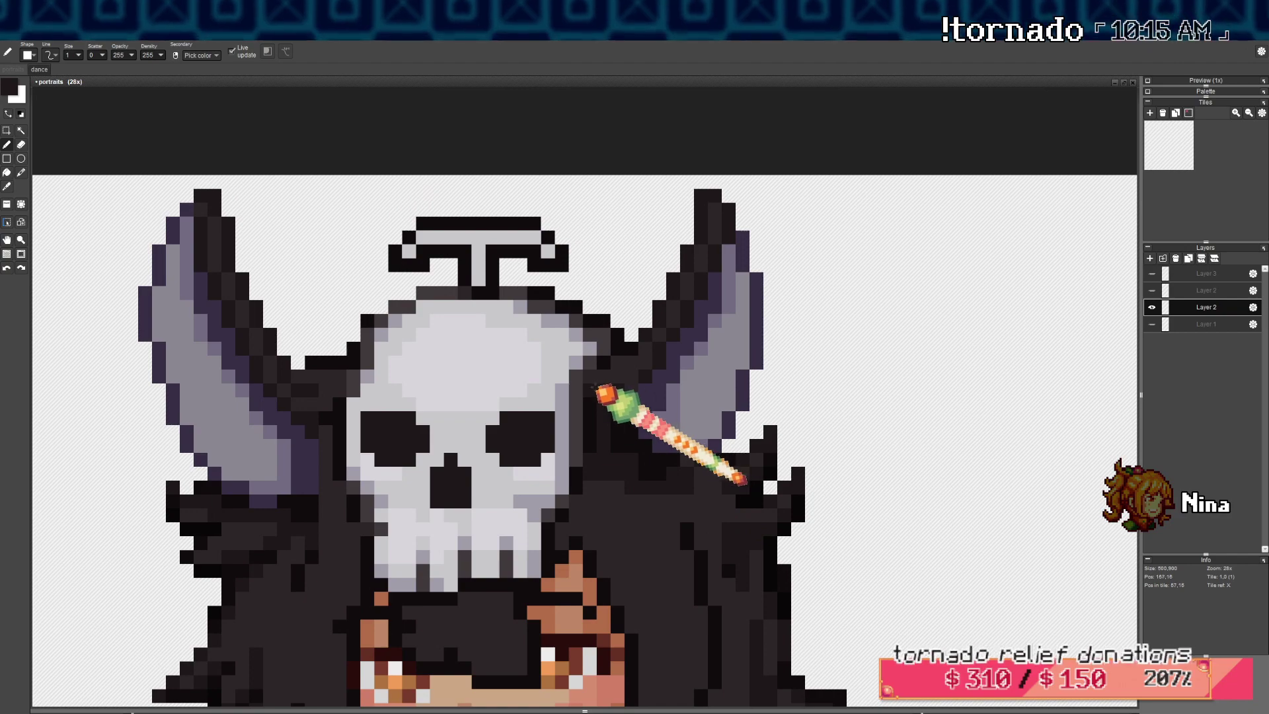
pyautogui.scroll(-5, 632, 385)
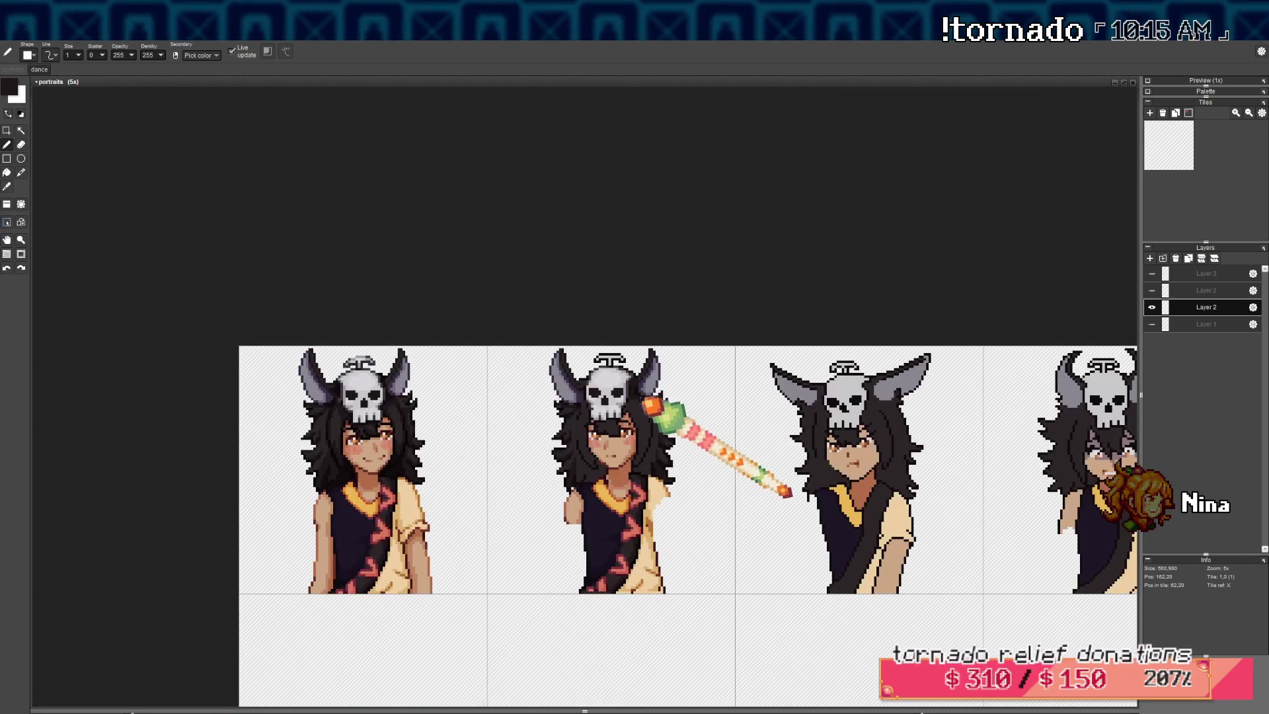
pyautogui.scroll(4, 620, 374)
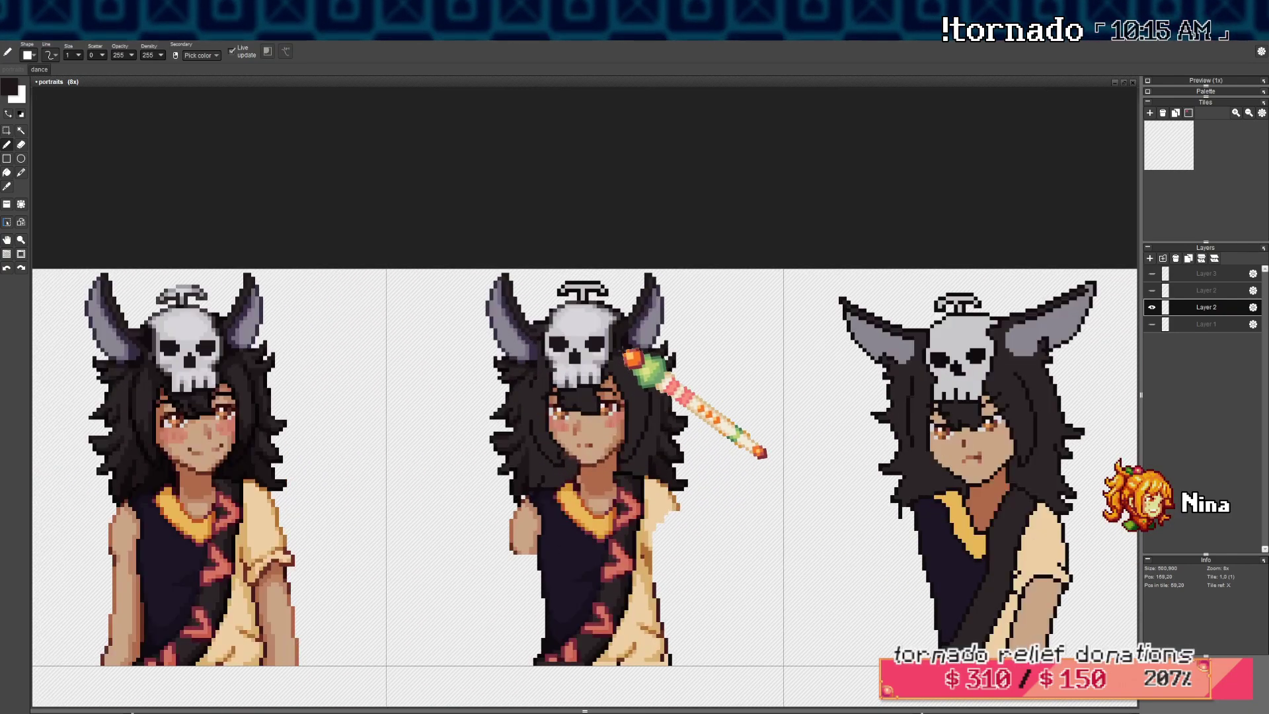
pyautogui.moveTo(422, 460)
pyautogui.mouseDown()
pyautogui.moveTo(448, 452)
pyautogui.moveTo(434, 429)
pyautogui.mouseUp()
pyautogui.rightClick(440, 502)
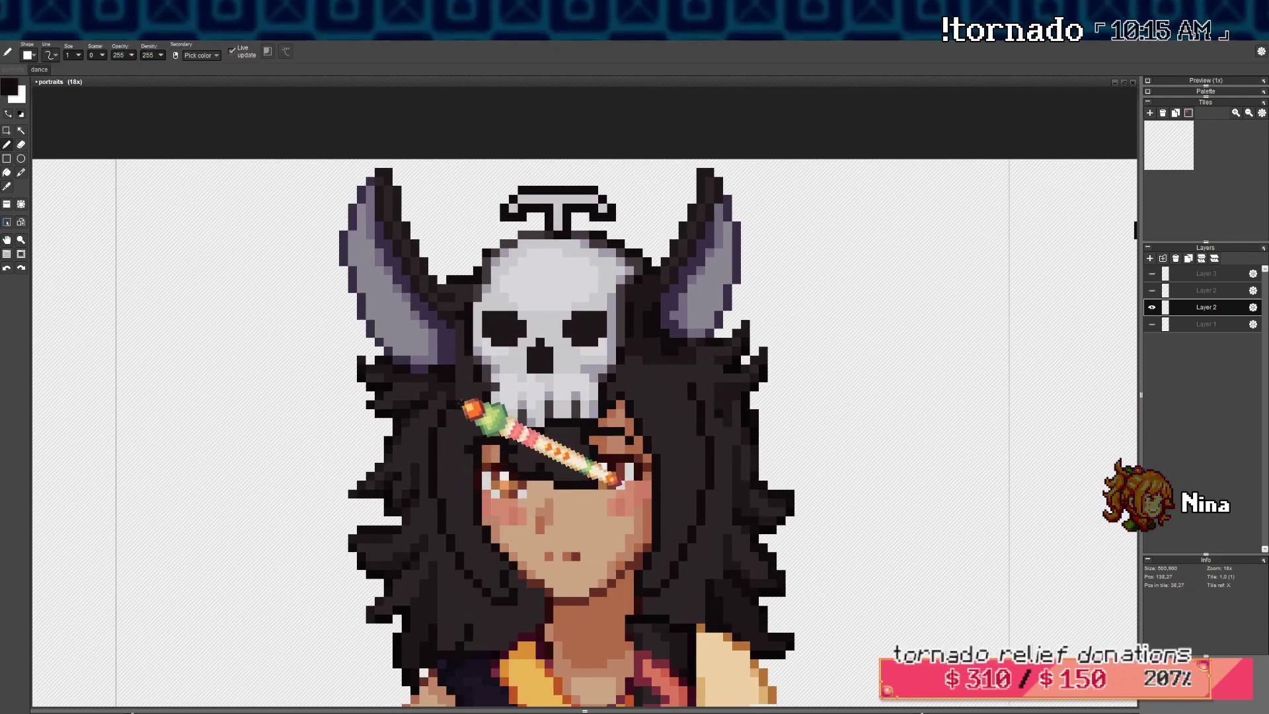
# Paint a dark shadow into the second portrait's hair beneath the right horn, undoing an unwanted pen stroke
pyautogui.scroll(-1, 453, 395)
pyautogui.scroll(1, 453, 395)
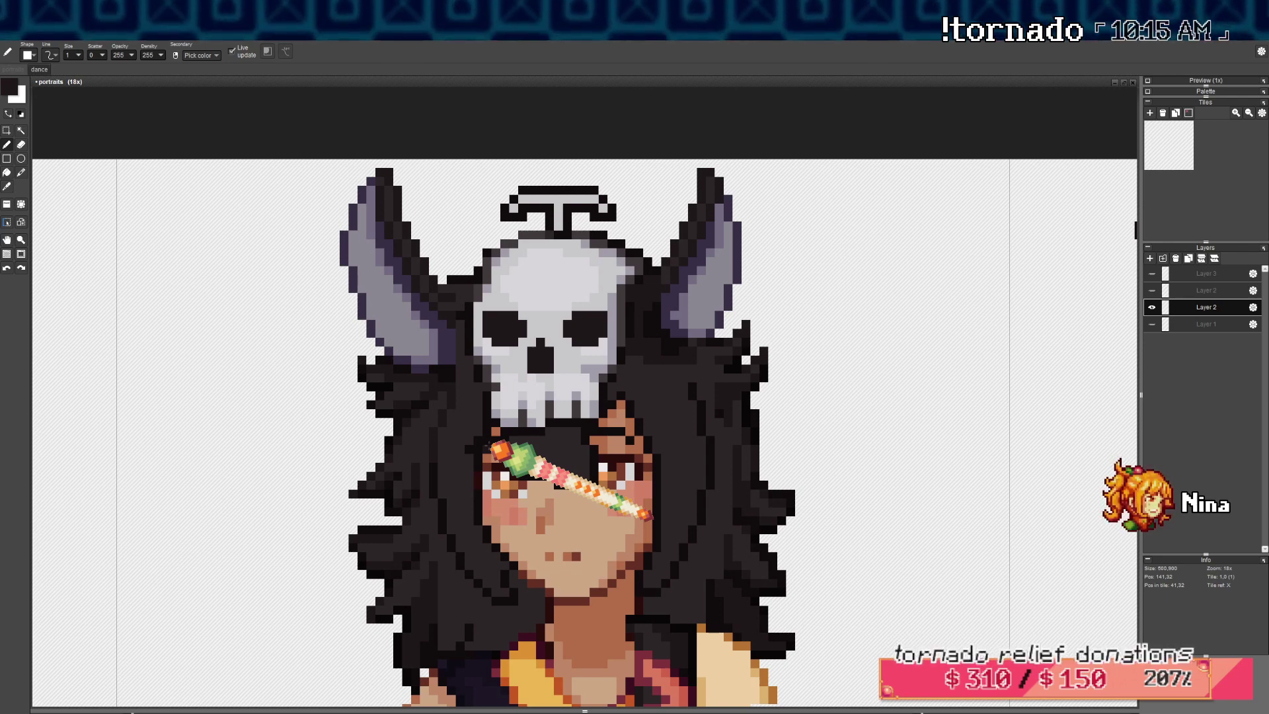
pyautogui.scroll(3, 585, 383)
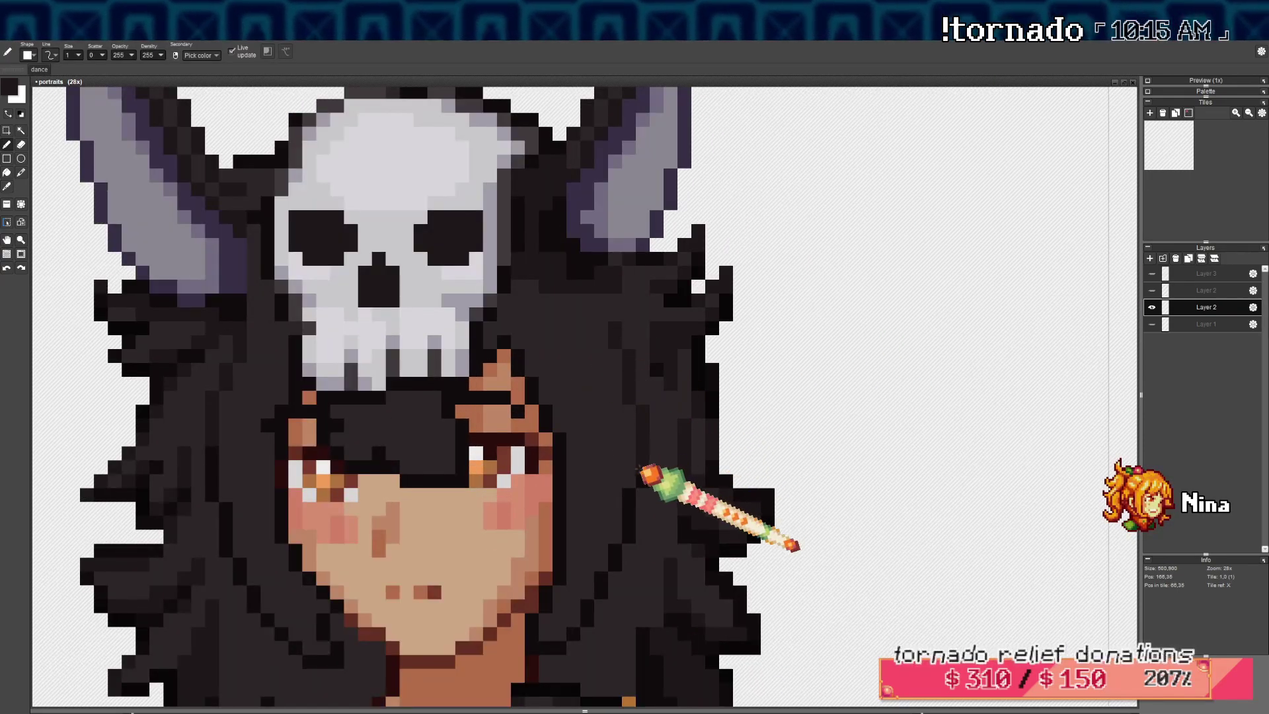
pyautogui.scroll(-4, 643, 469)
pyautogui.hotkey('ctrl', 'z')
pyautogui.scroll(4, 623, 420)
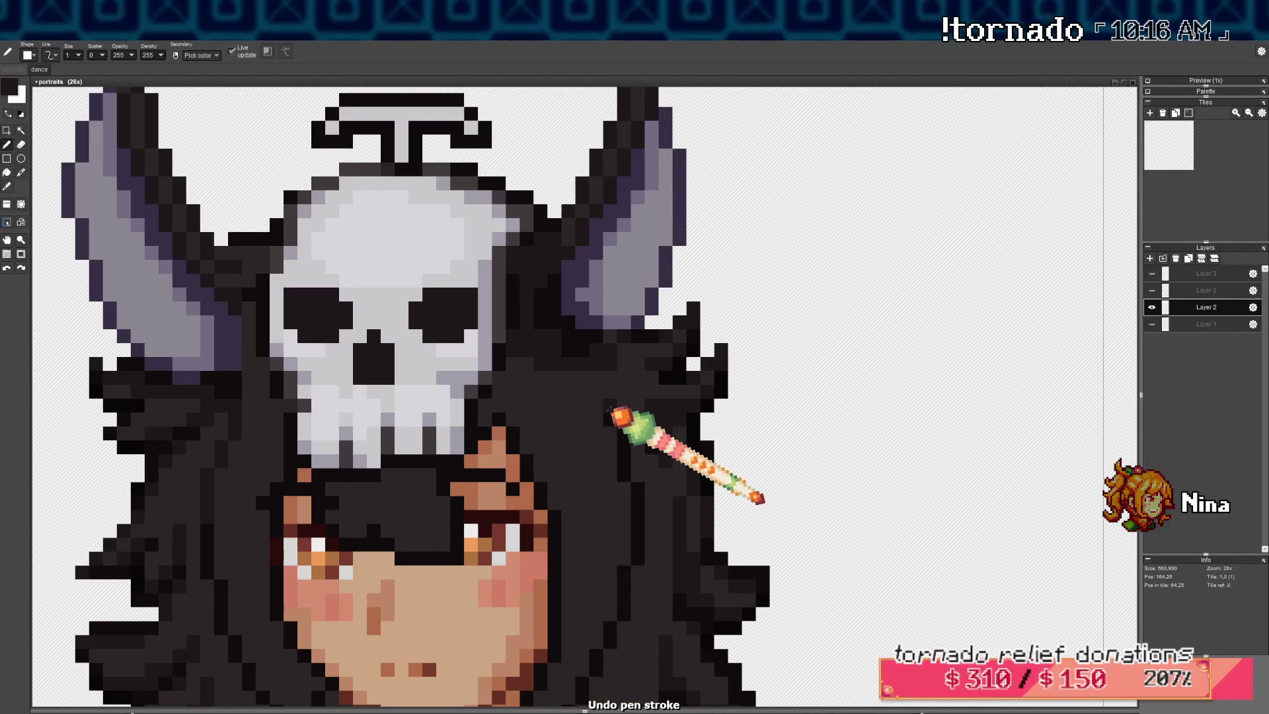
pyautogui.scroll(-4, 334, 439)
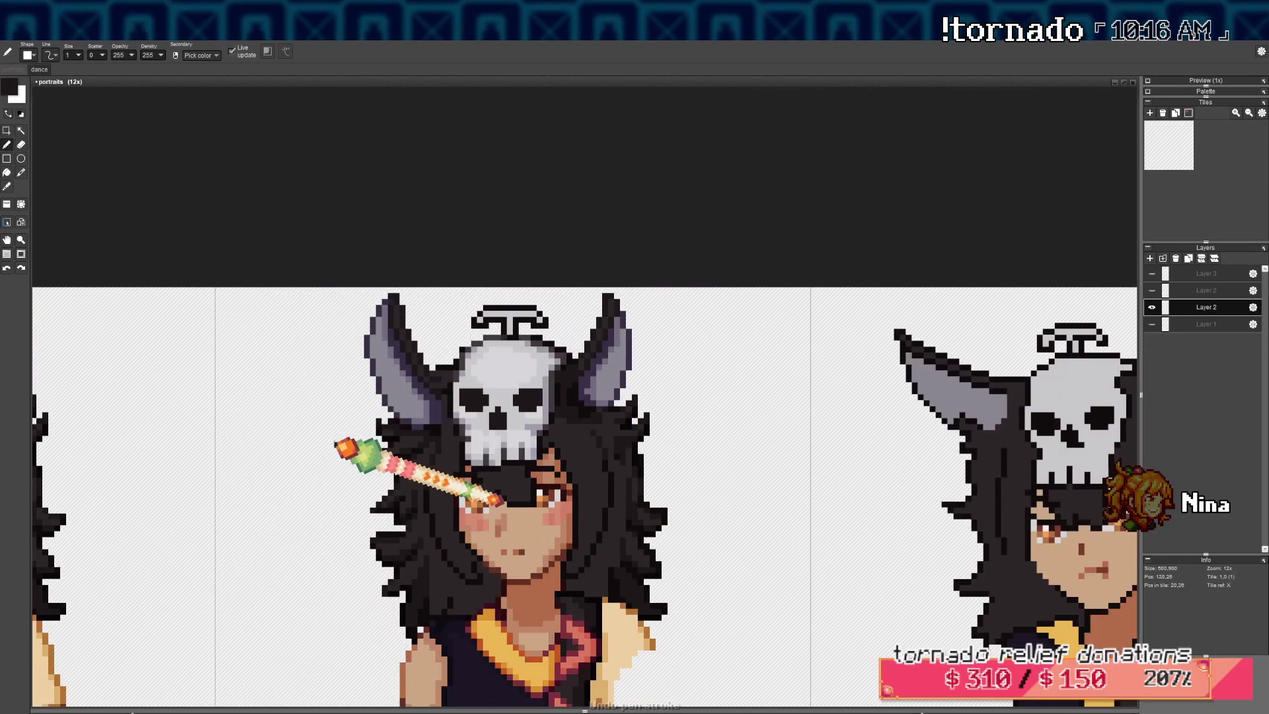
# Touch up the hair shading beside the second portrait's skull jaw and undo the last pen stroke
pyautogui.scroll(5, 466, 452)
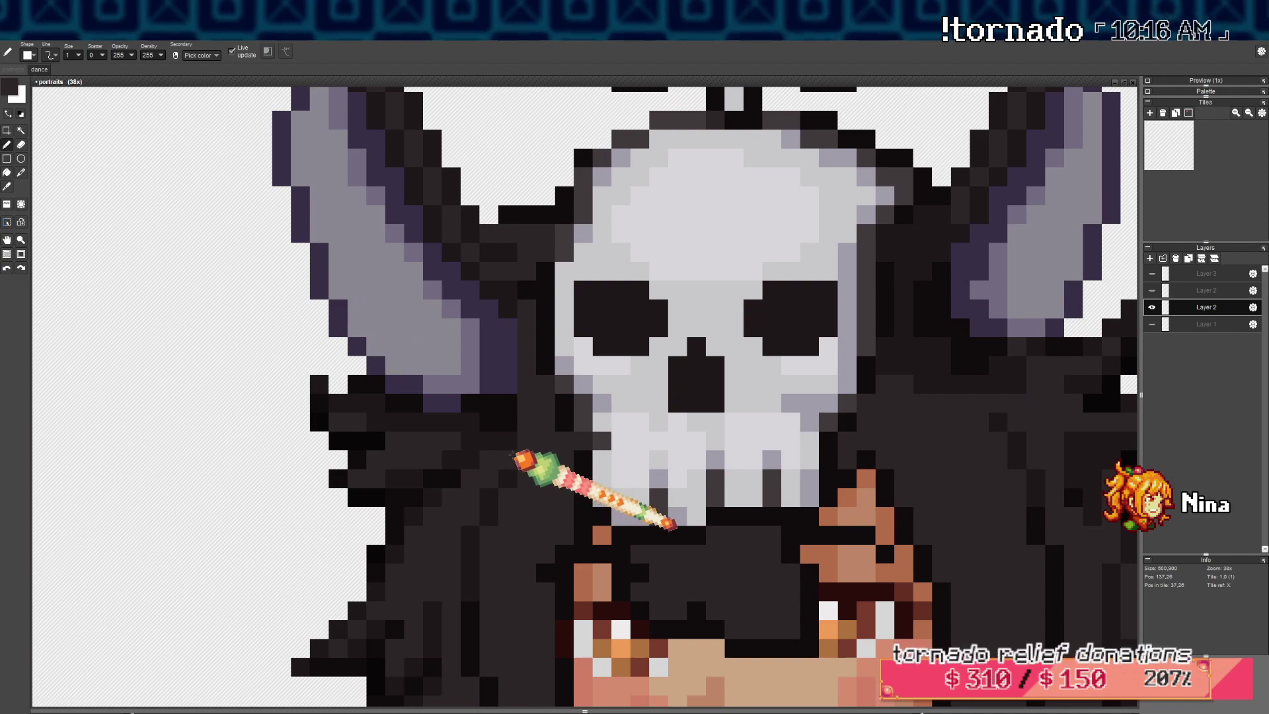
pyautogui.scroll(-5, 516, 456)
pyautogui.scroll(4, 562, 456)
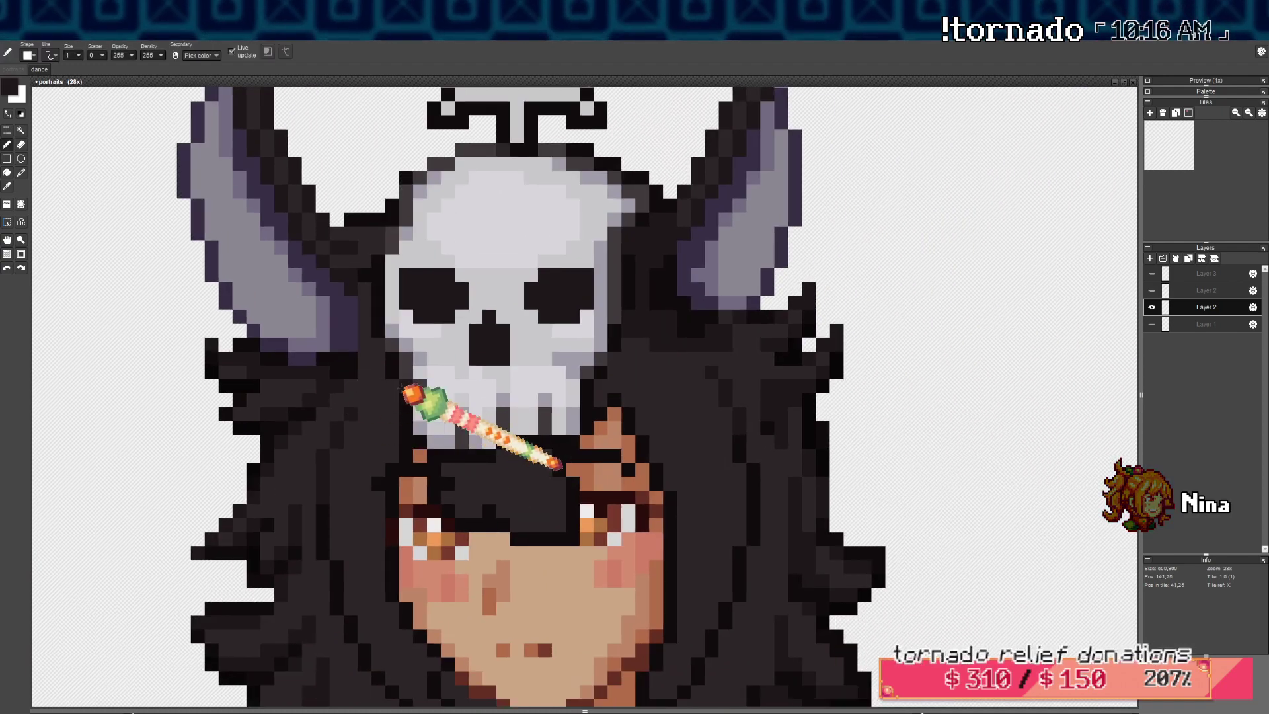
pyautogui.hotkey('ctrl', 'z')
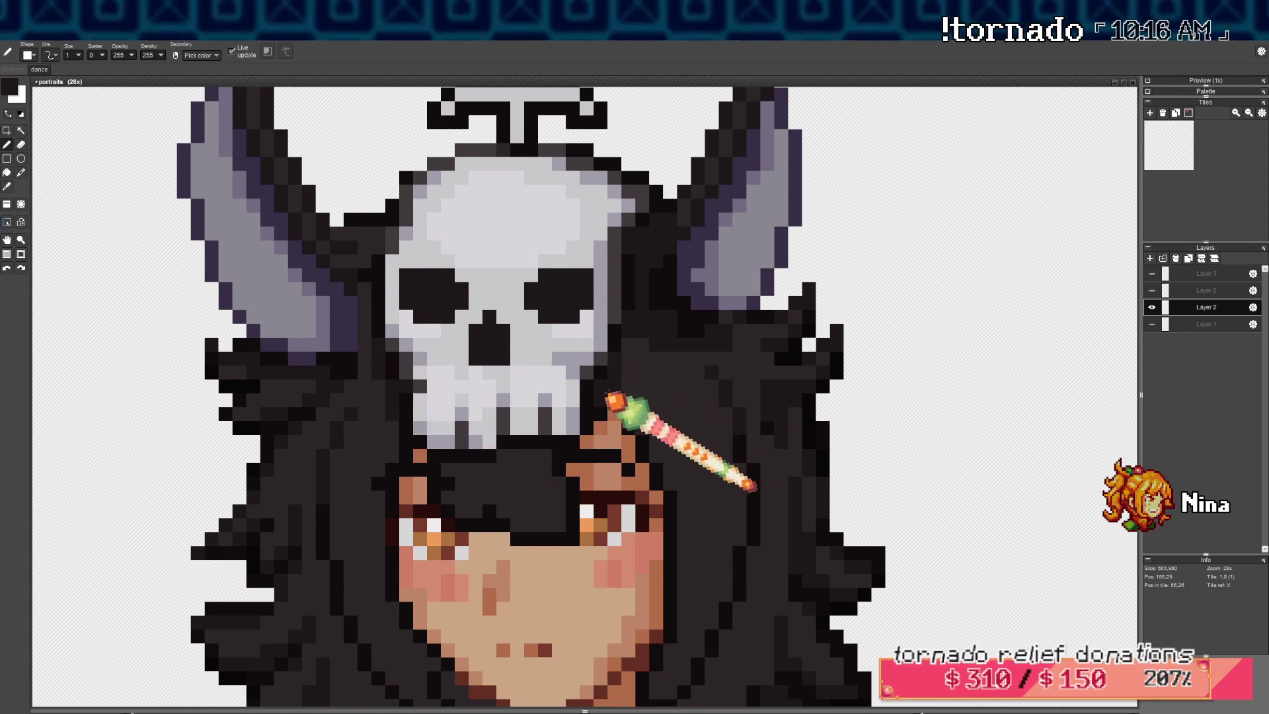
pyautogui.scroll(-4, 621, 390)
pyautogui.scroll(4, 629, 399)
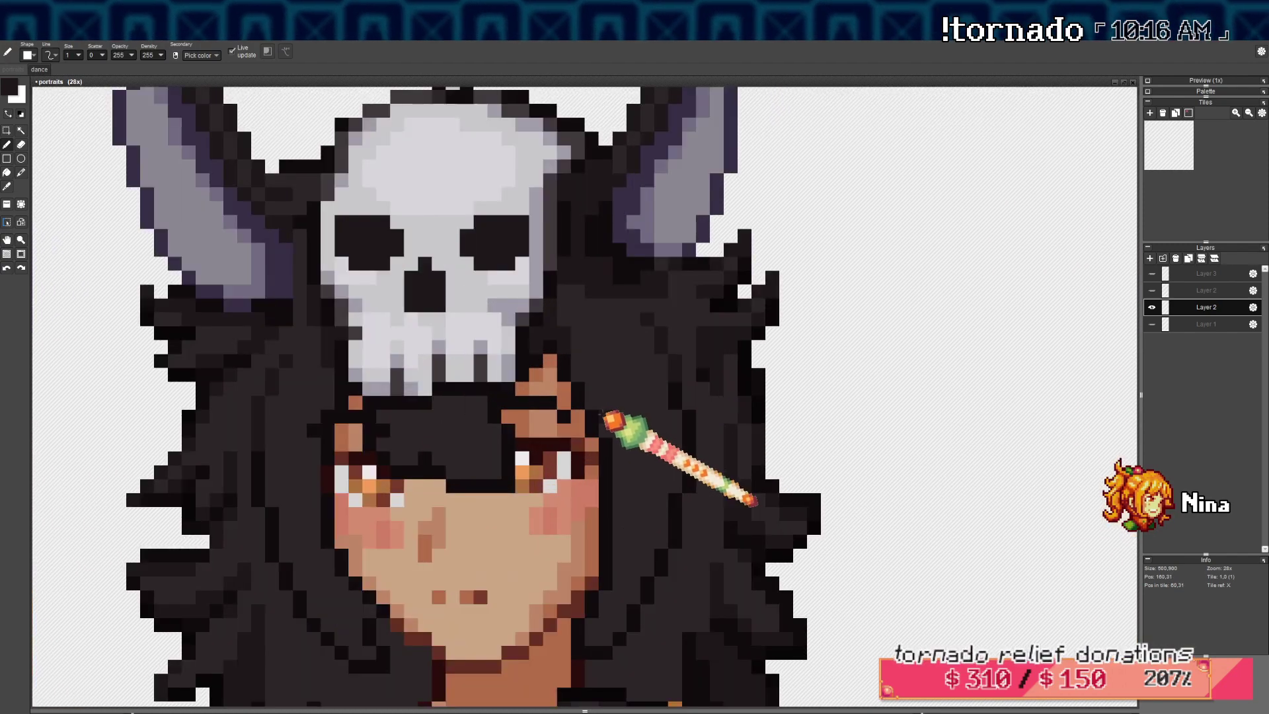
# Outline a shadow in the long hair right of the second portrait's face and fill the hair with that dark shade
pyautogui.moveTo(629, 521); pyautogui.dragTo(616, 456)
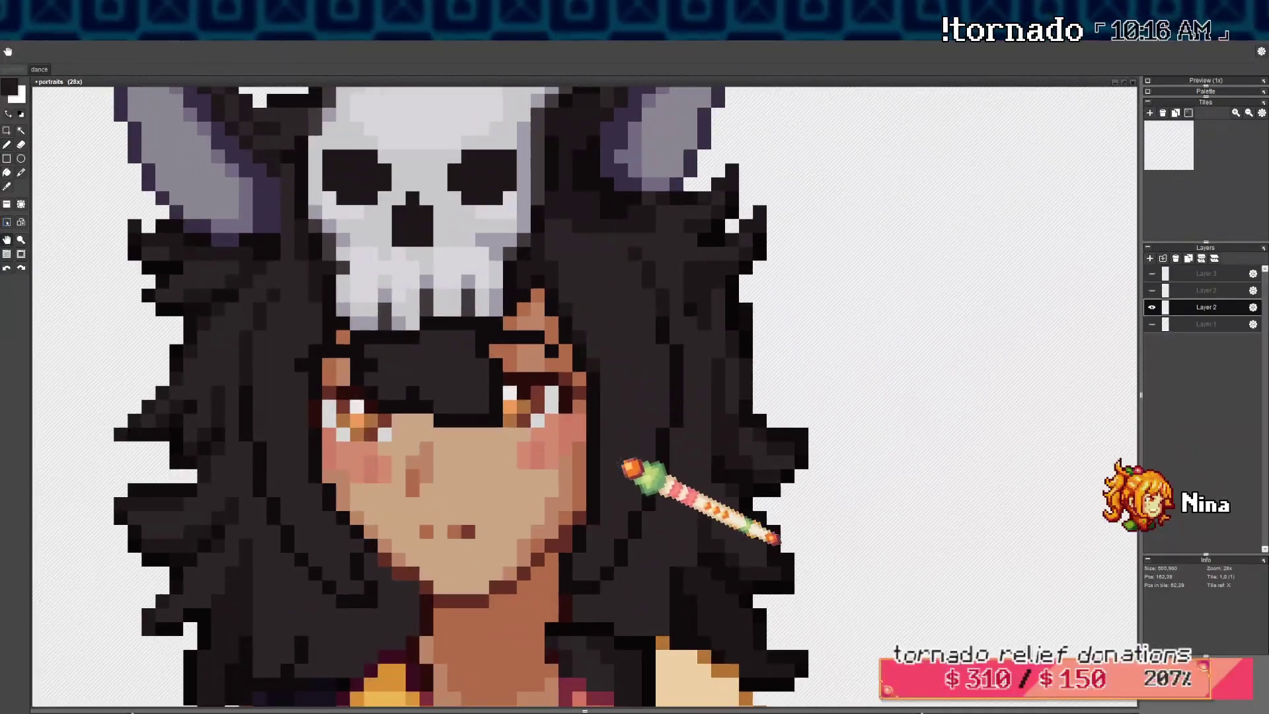
pyautogui.hotkey('ctrl', 'z')
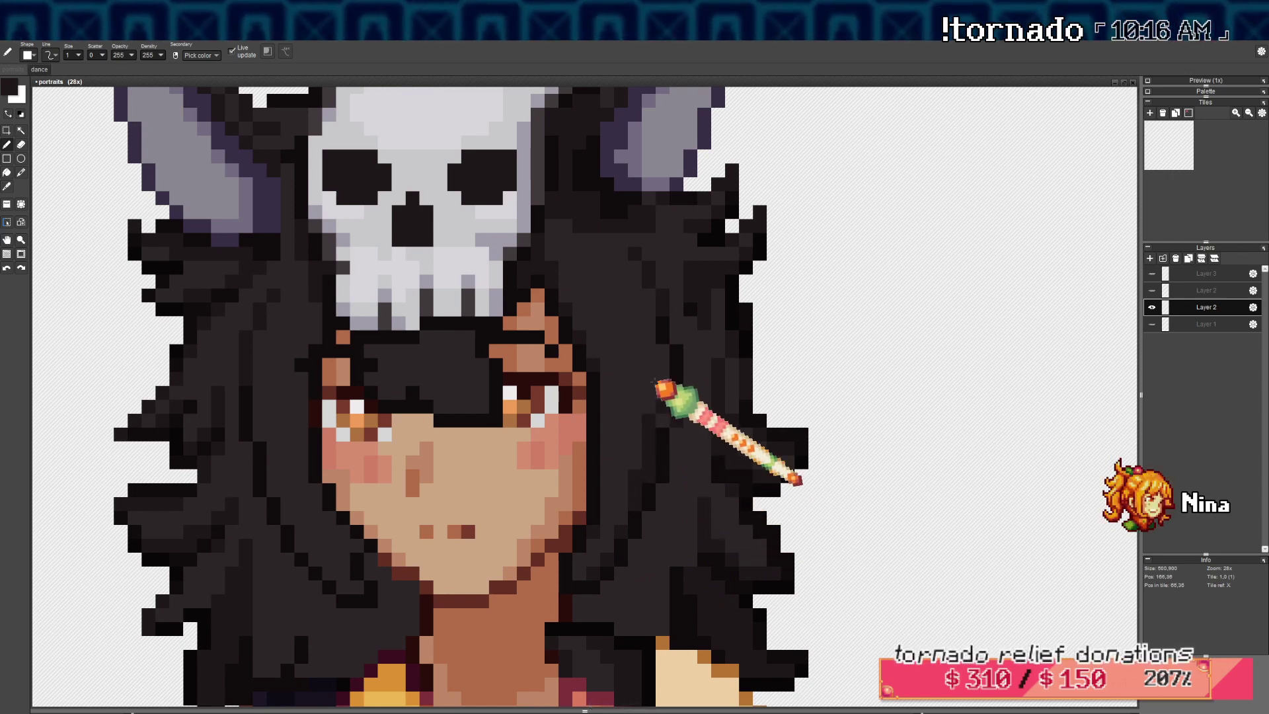
pyautogui.hotkey('ctrl', 'z')
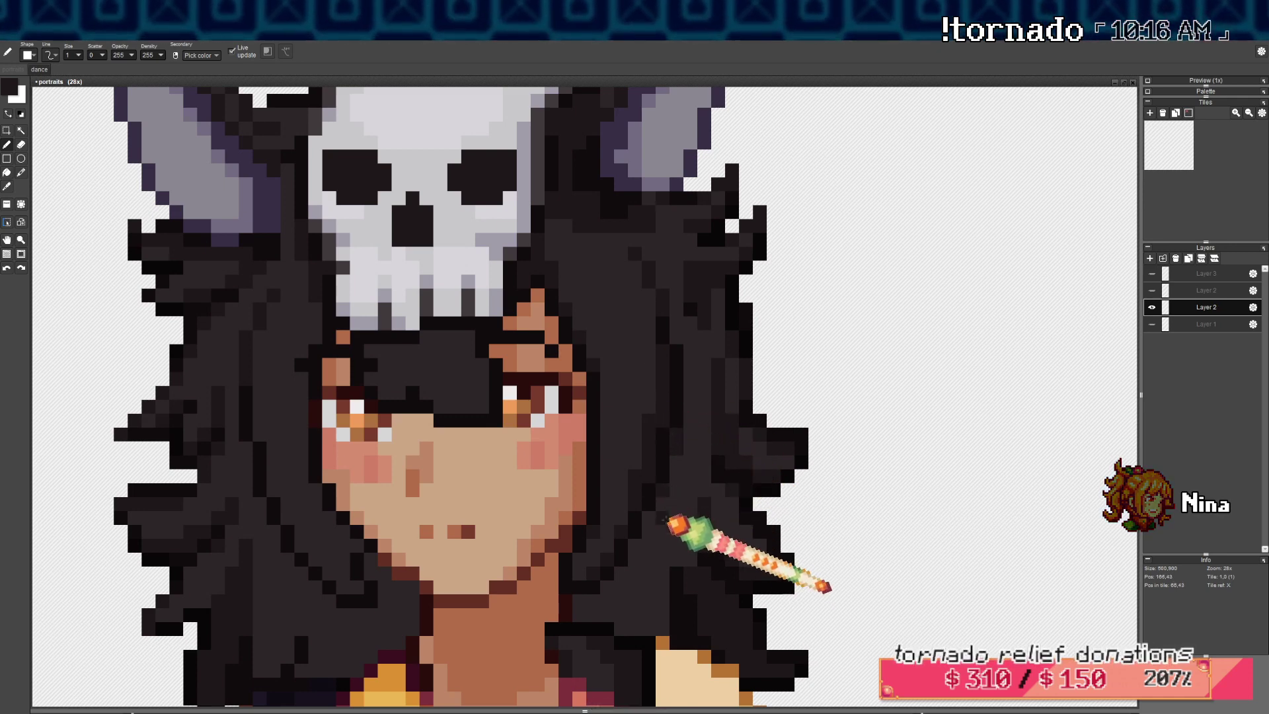
pyautogui.press('f')
pyautogui.click(684, 505)
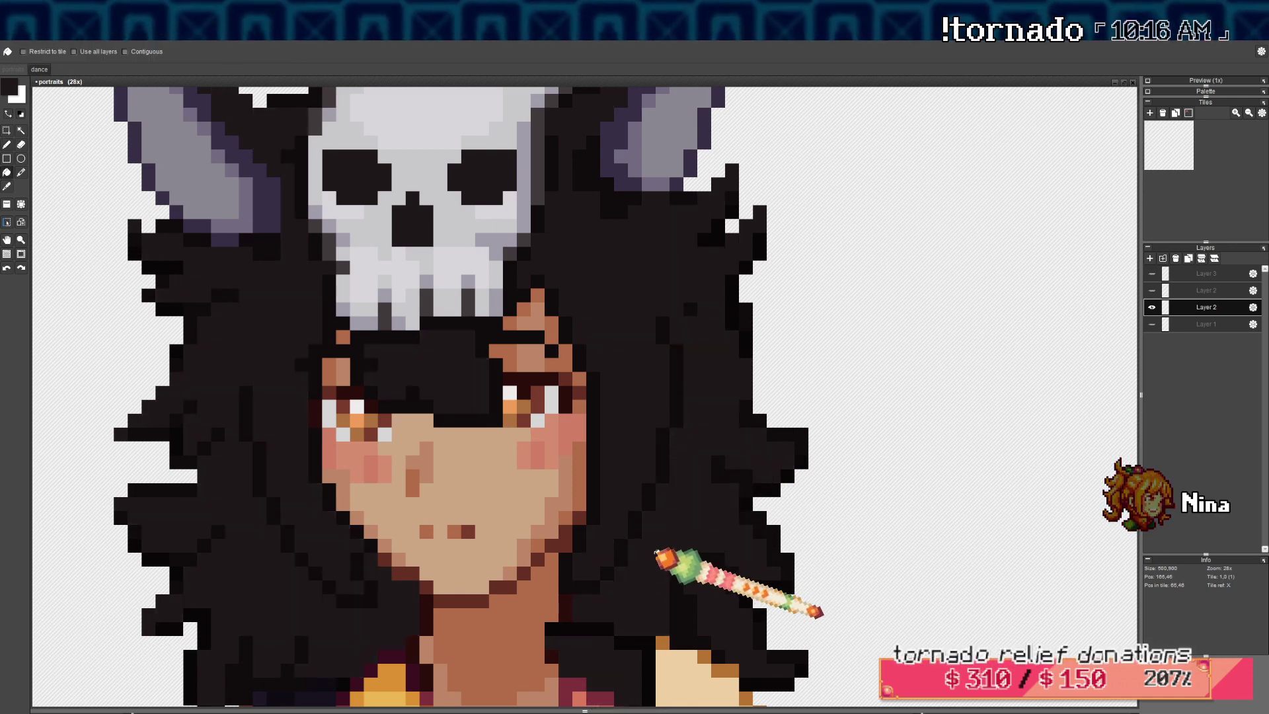
# Undo the hair fill and refill only the outlined shadow right of the second portrait's face, with contiguous filling enabled
pyautogui.hotkey('ctrl', 'z')
pyautogui.click(665, 555)
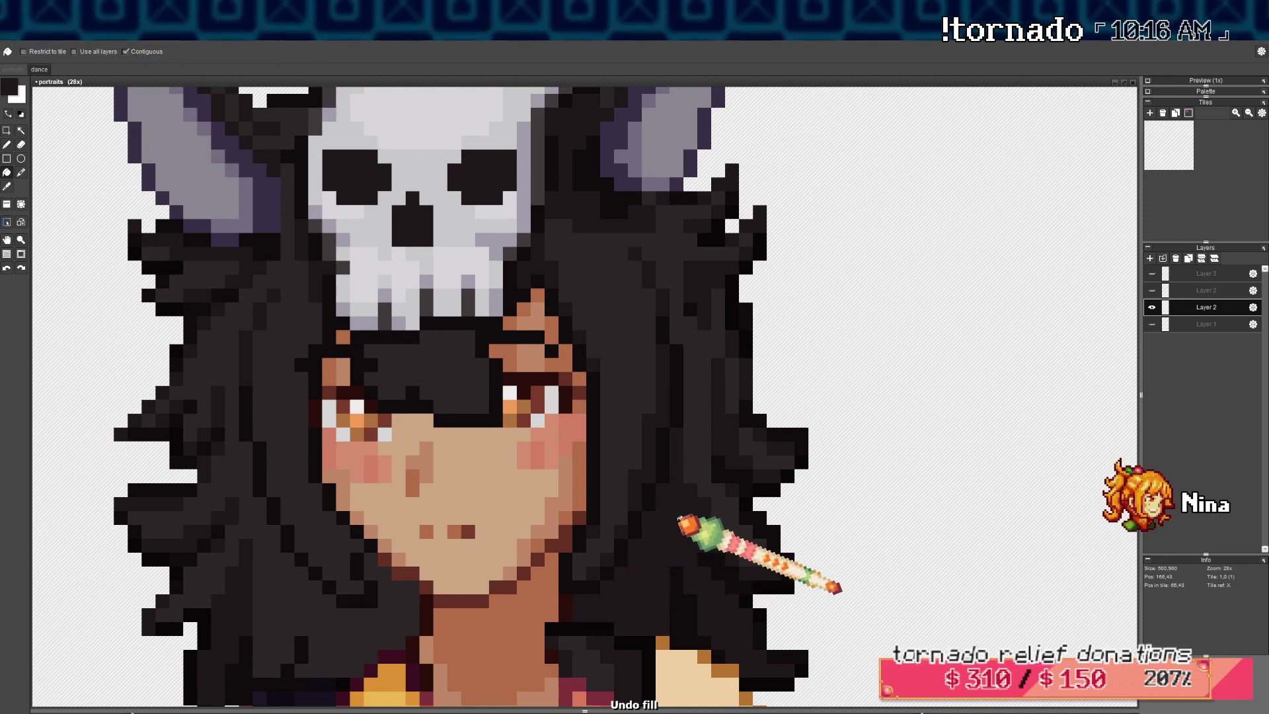
pyautogui.press('b')
pyautogui.moveTo(681, 612); pyautogui.dragTo(595, 540)
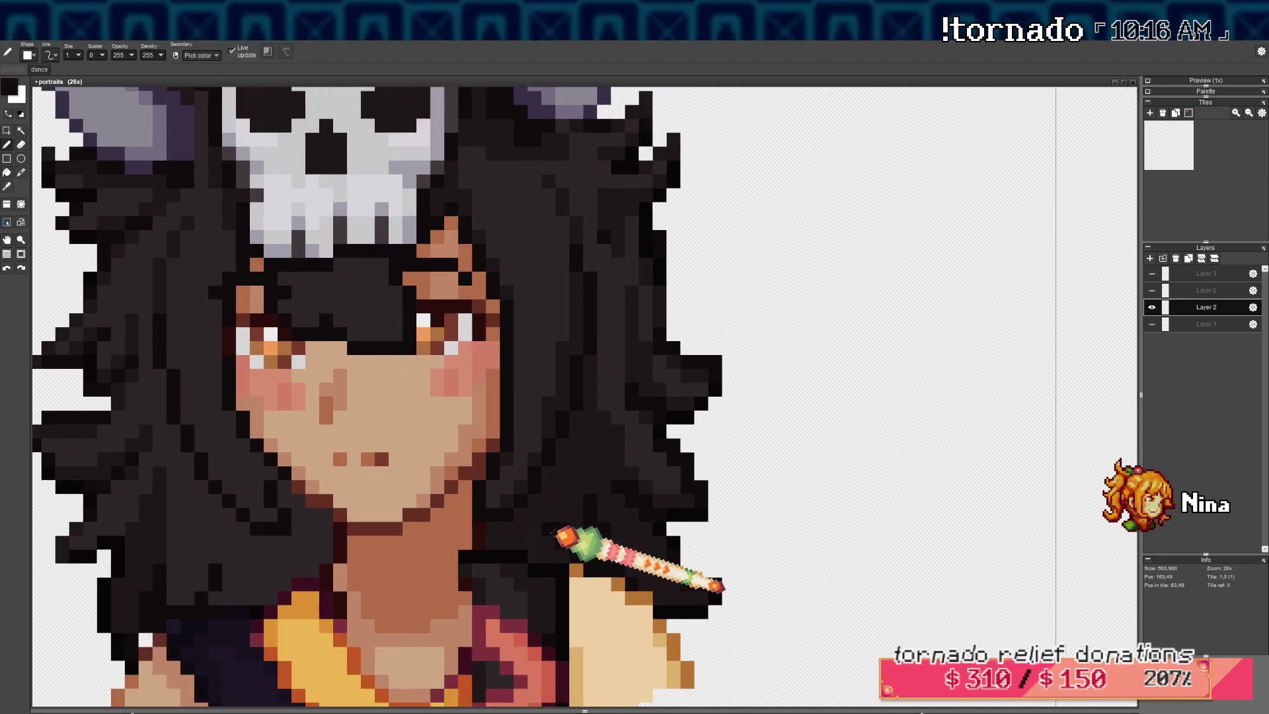
# Compare the hair shading of the second portrait with the finished first portrait, up close and at reduced size
pyautogui.scroll(-2, 537, 554)
pyautogui.moveTo(537, 546); pyautogui.dragTo(668, 443)
pyautogui.scroll(1, 712, 444)
pyautogui.scroll(2, 687, 429)
pyautogui.scroll(-3, 482, 420)
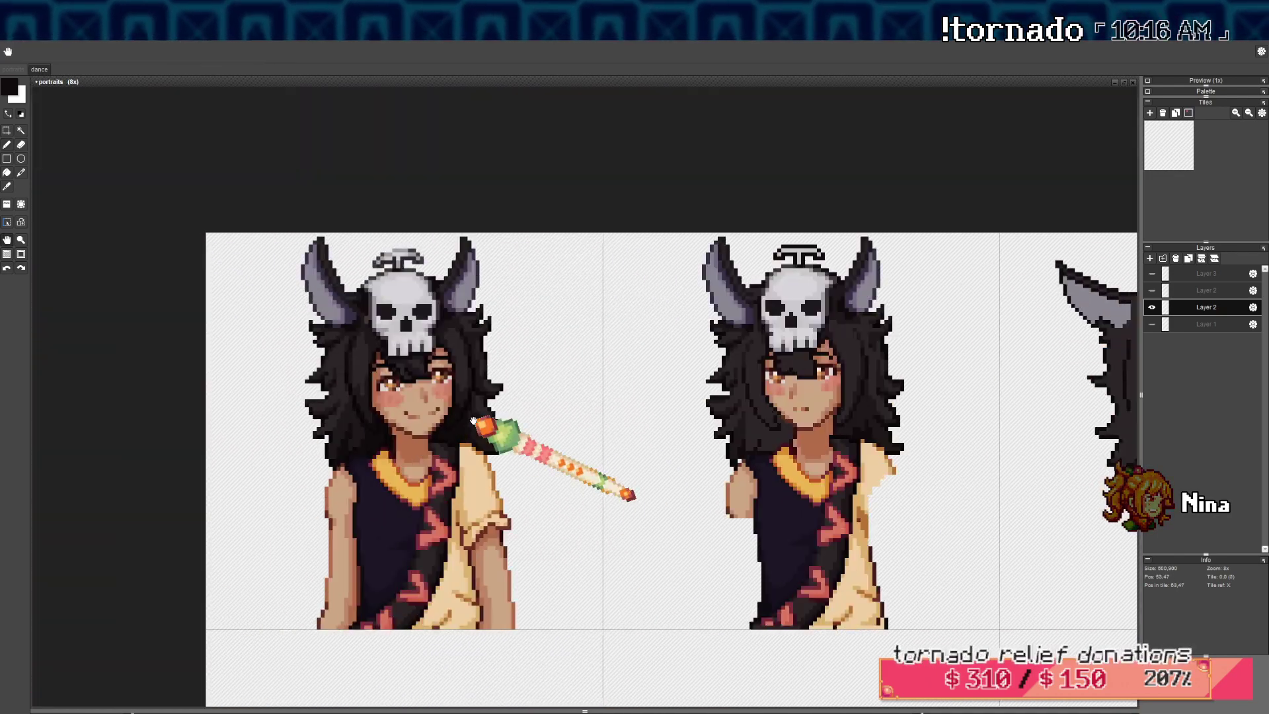
pyautogui.scroll(3, 476, 419)
pyautogui.scroll(-3, 489, 423)
pyautogui.hscroll(3, 683, 450)
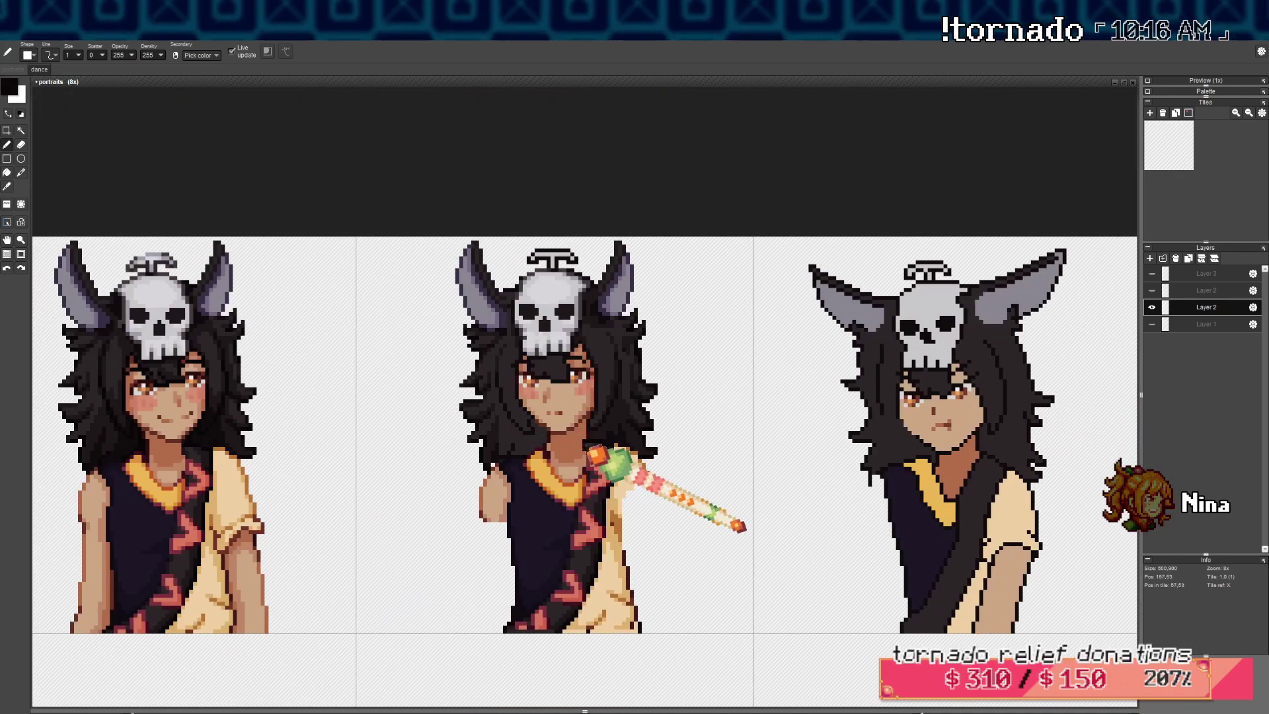
pyautogui.scroll(4, 611, 397)
pyautogui.scroll(-3, 618, 337)
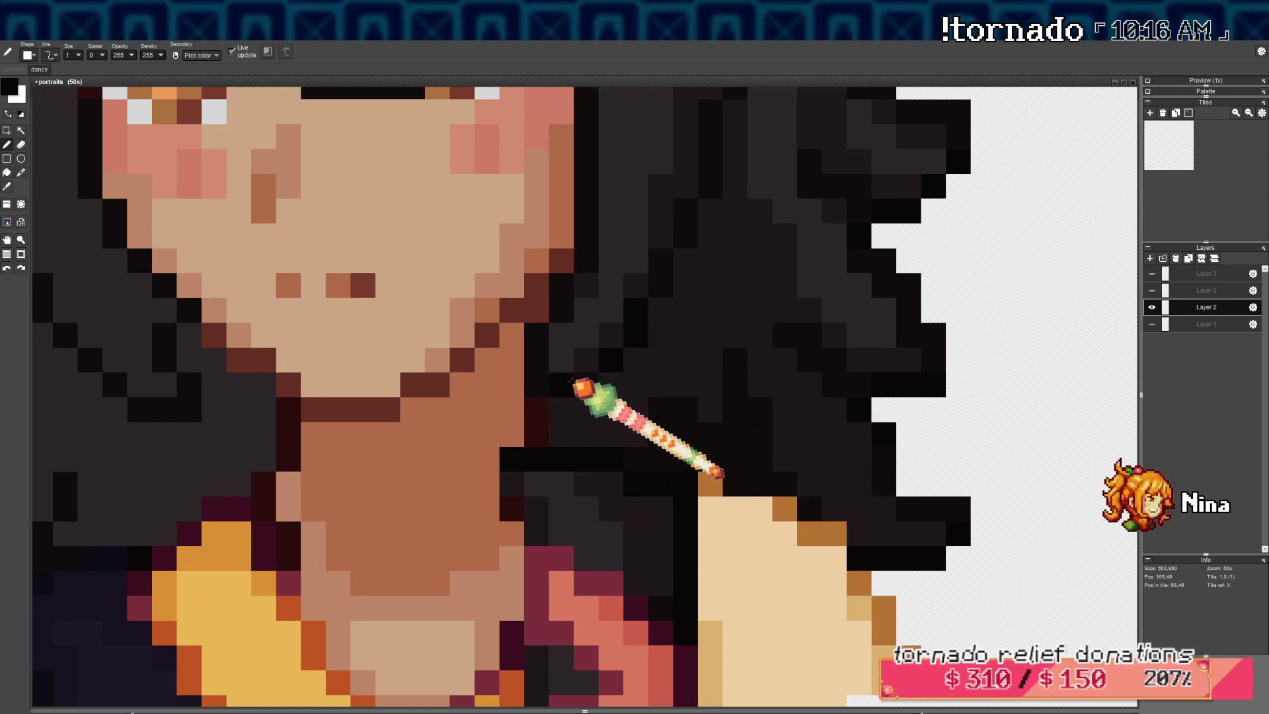
pyautogui.scroll(3, 532, 410)
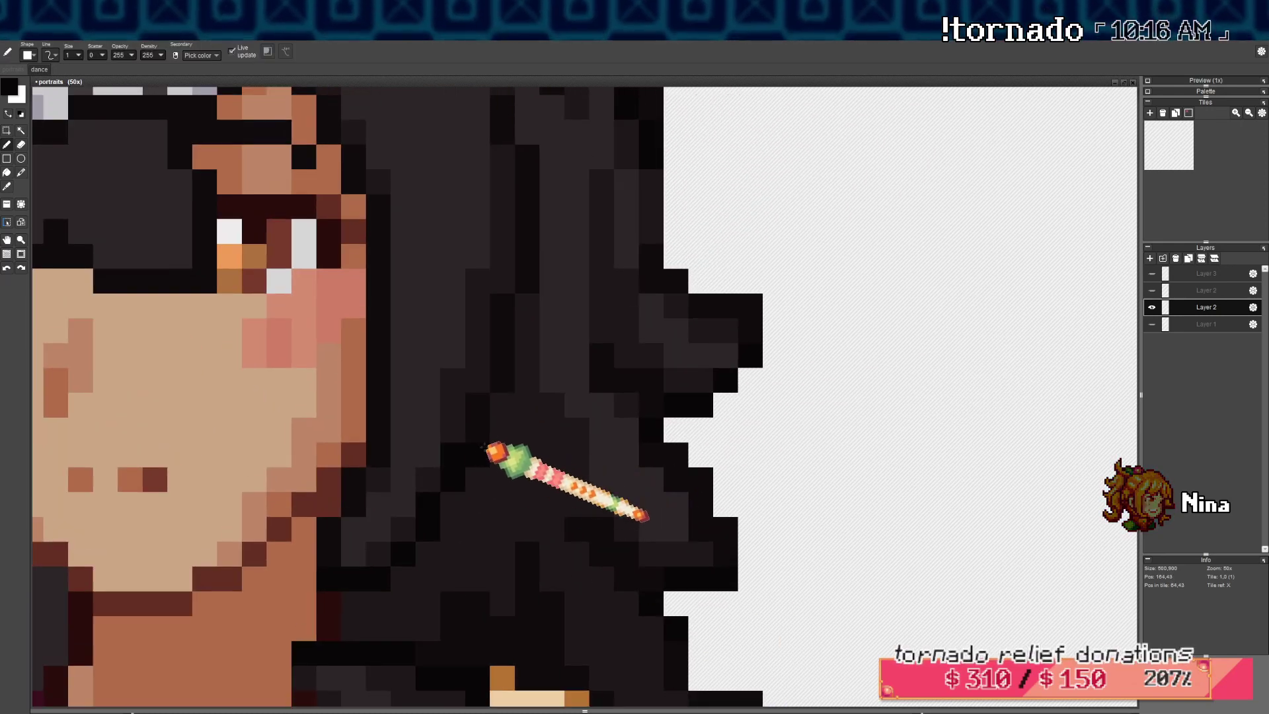
pyautogui.scroll(-1, 495, 312)
pyautogui.scroll(-1, 502, 356)
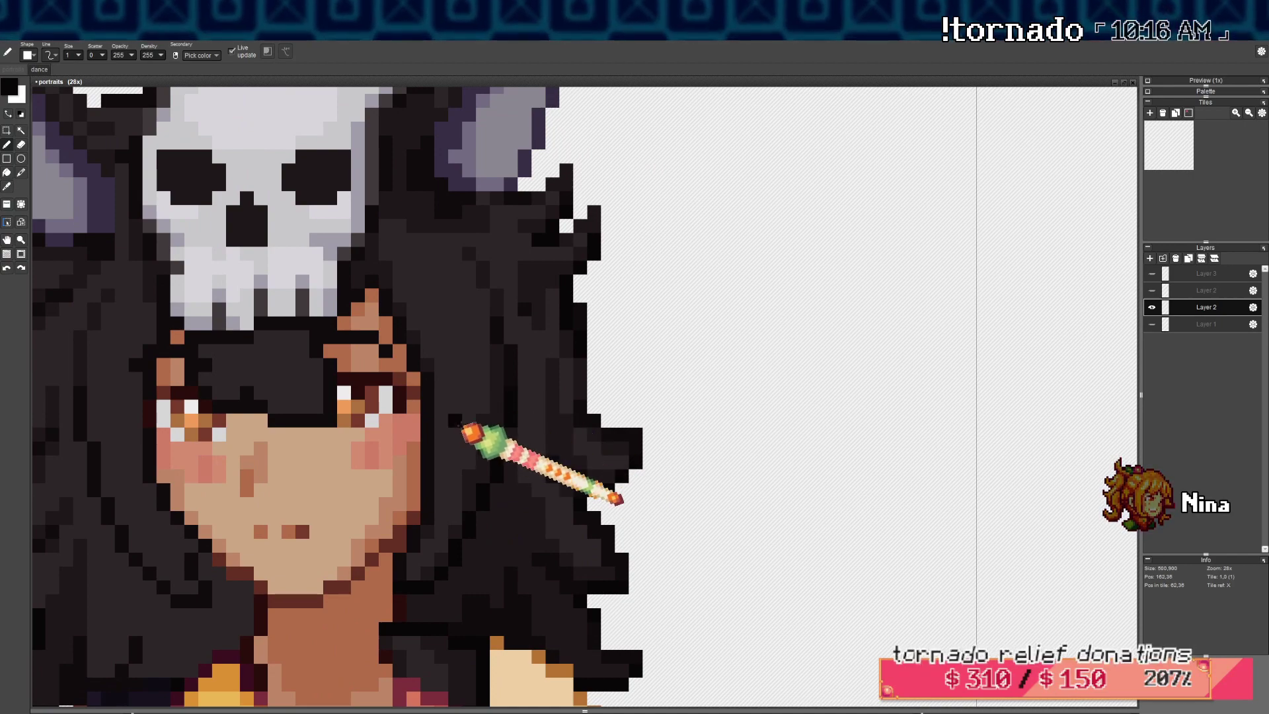
pyautogui.scroll(-3, 443, 515)
pyautogui.moveTo(305, 441); pyautogui.dragTo(592, 417)
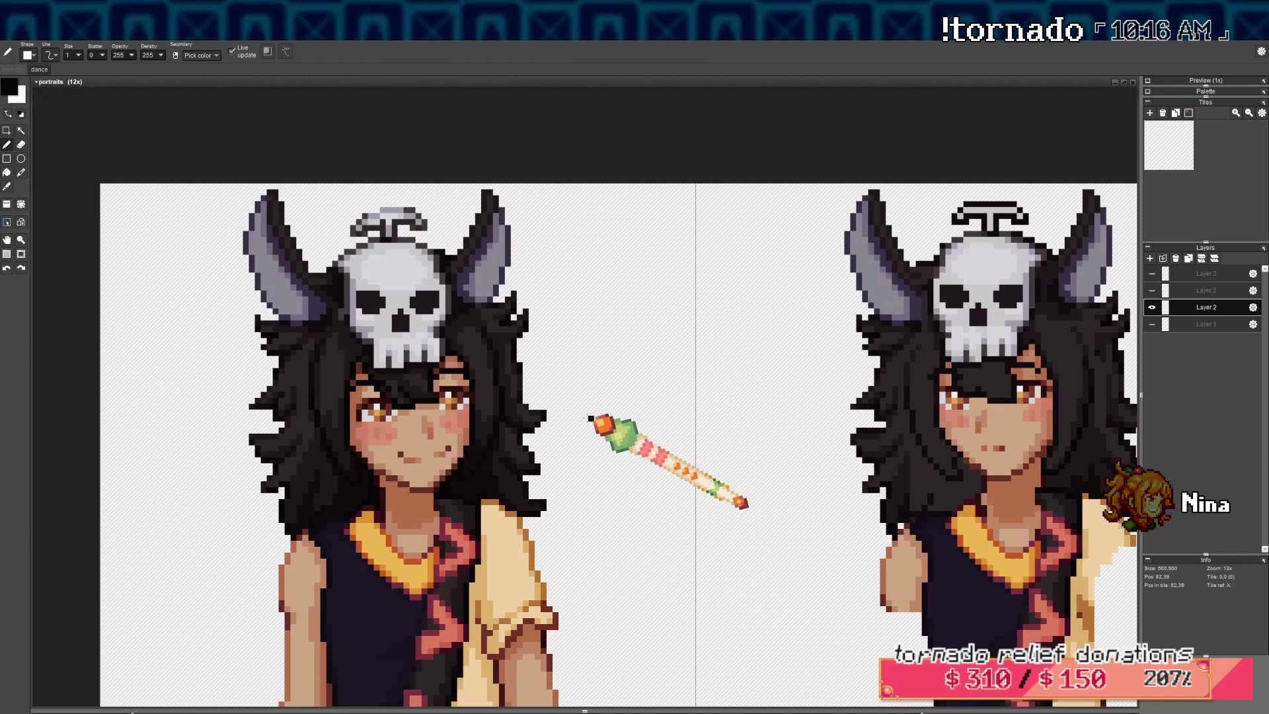
pyautogui.scroll(3, 456, 424)
pyautogui.scroll(-2, 426, 429)
pyautogui.moveTo(1116, 408); pyautogui.dragTo(286, 399)
pyautogui.scroll(1, 501, 411)
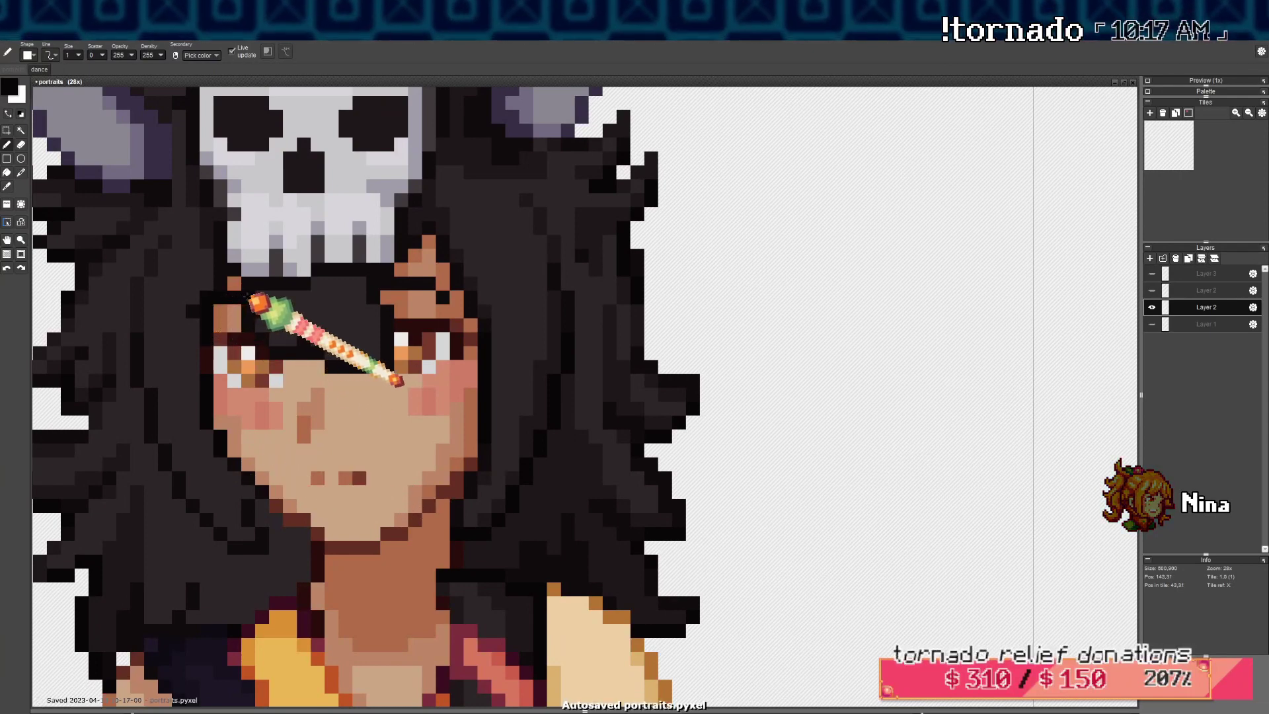
# Show the two layers above the active one to check the gloved hands and sparkles against the portraits, and hide both again
pyautogui.moveTo(387, 287); pyautogui.dragTo(376, 322)
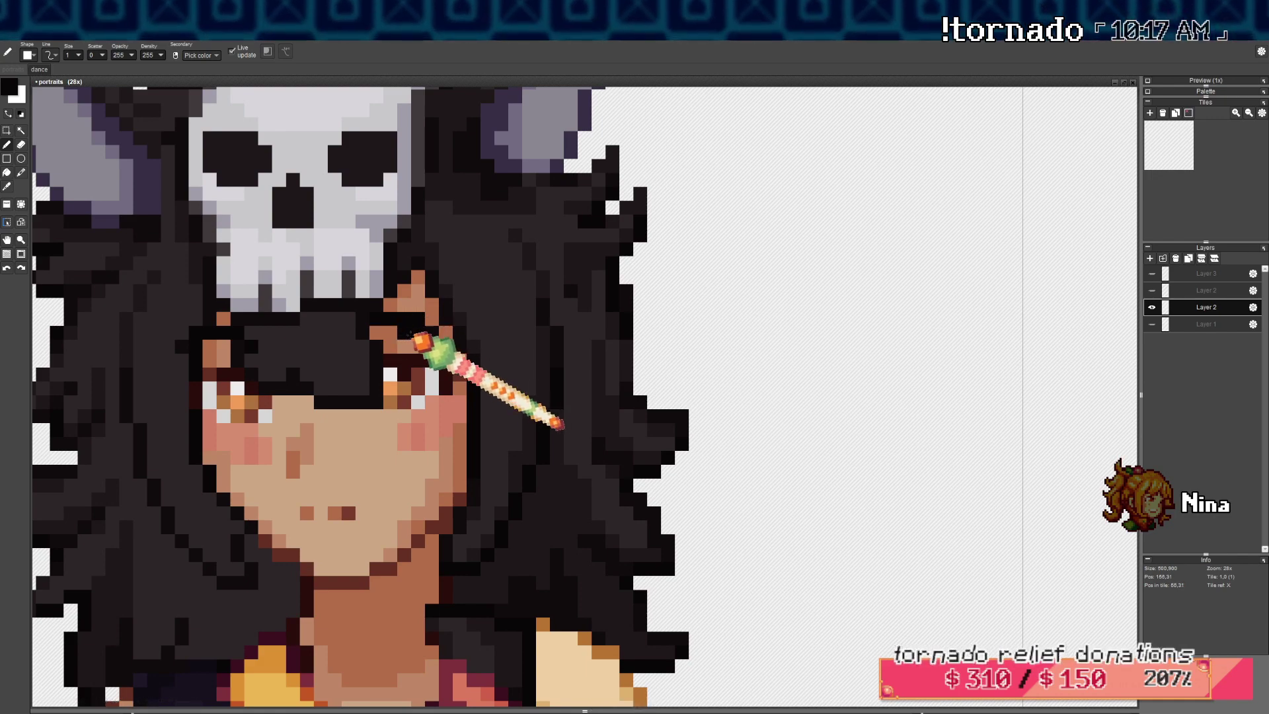
pyautogui.scroll(-7, 432, 338)
pyautogui.scroll(-1, 517, 345)
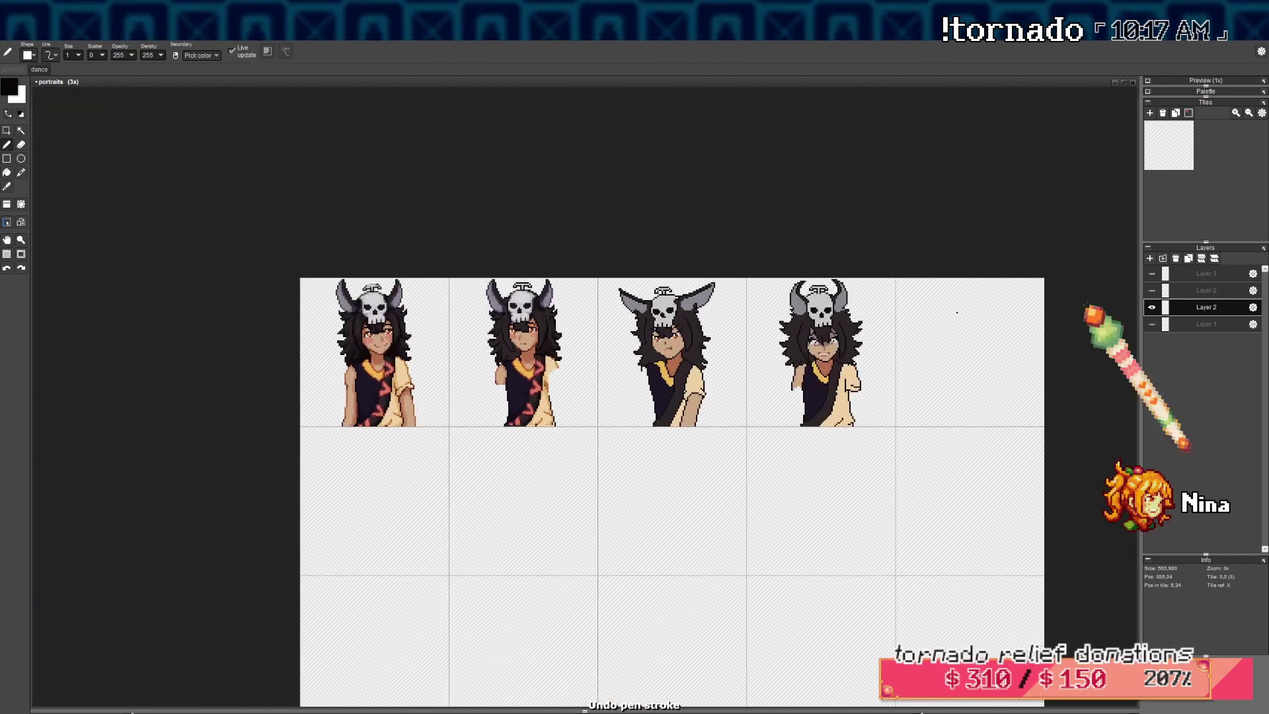
pyautogui.click(1152, 273)
pyautogui.click(1152, 290)
pyautogui.scroll(2, 552, 357)
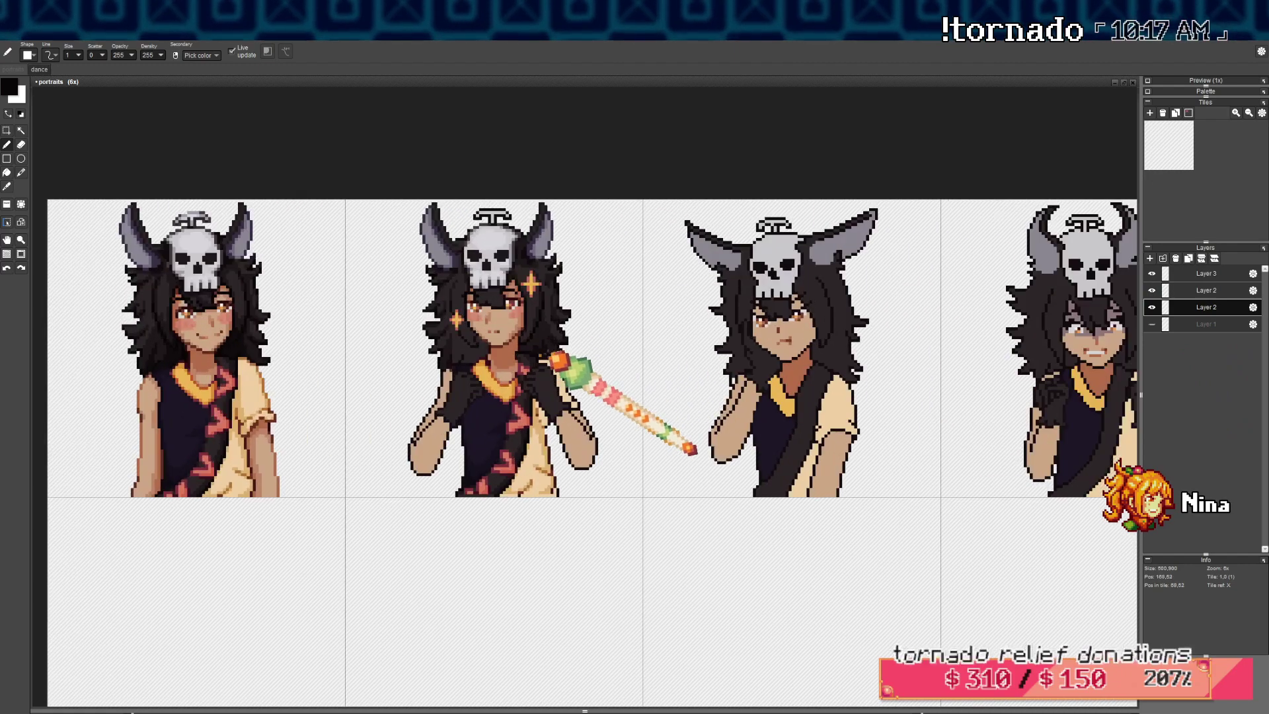
pyautogui.scroll(2, 588, 349)
pyautogui.press('e')
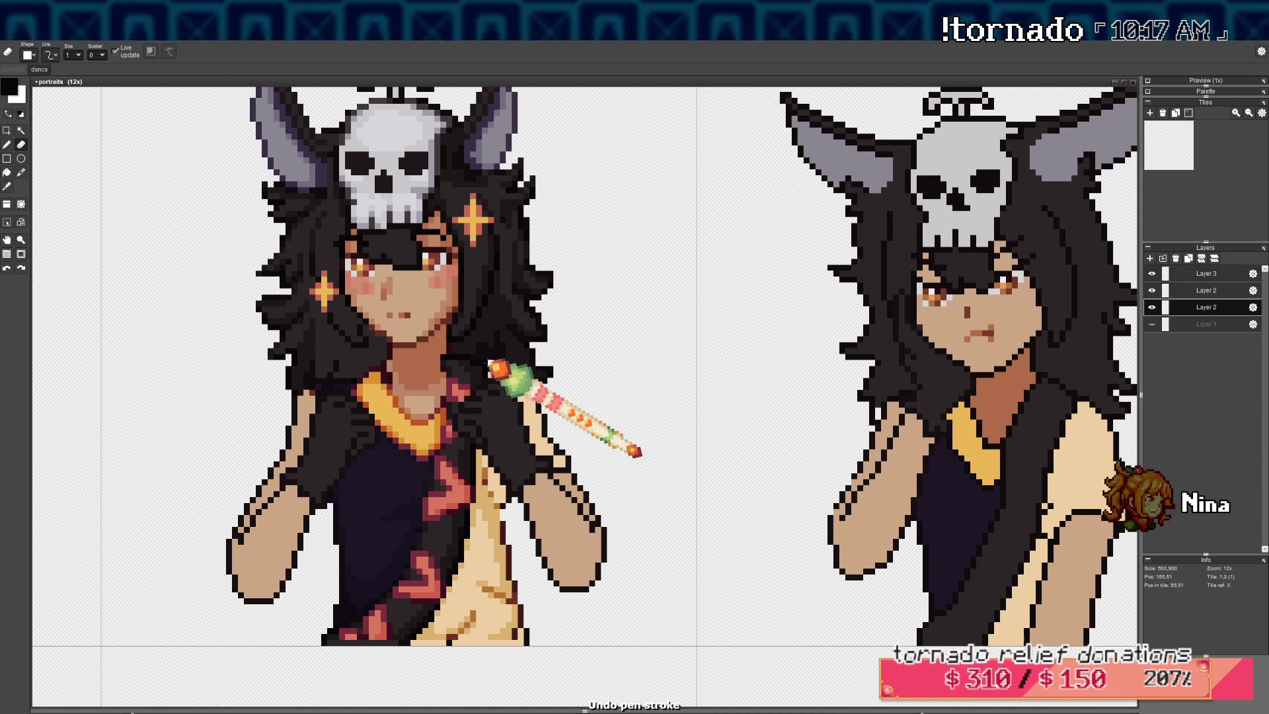
pyautogui.click(1152, 273)
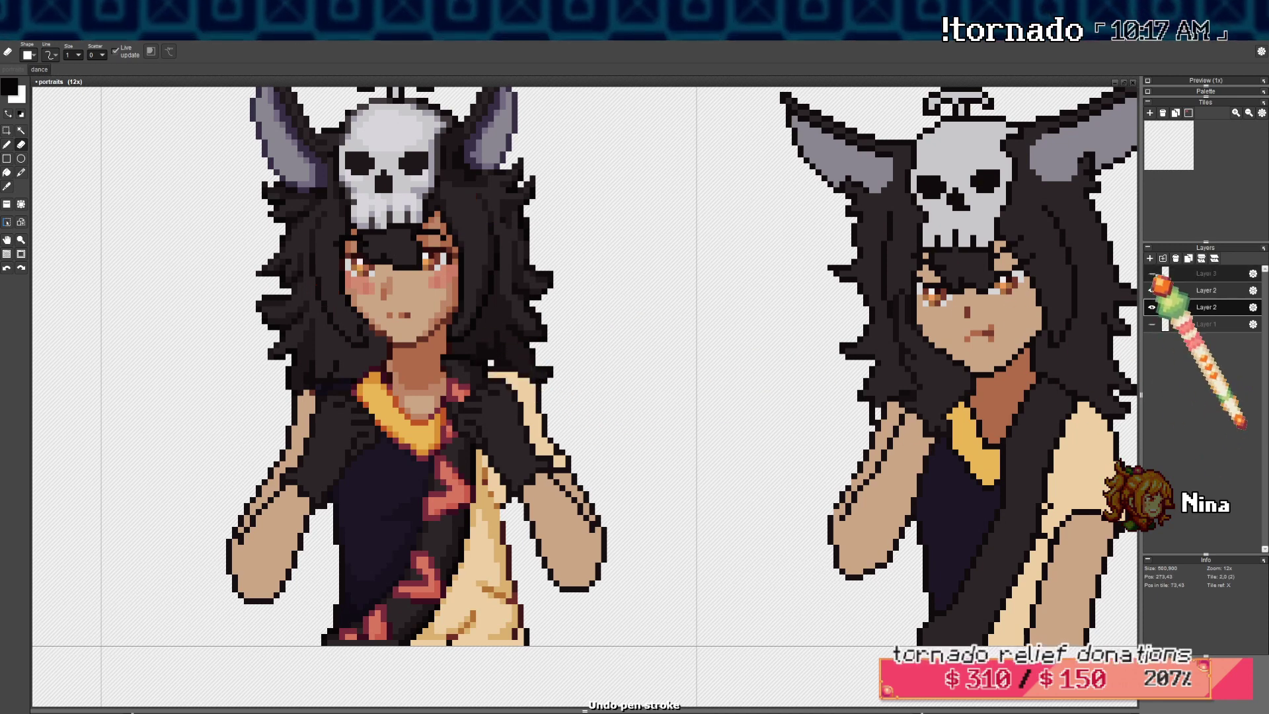
pyautogui.click(1152, 290)
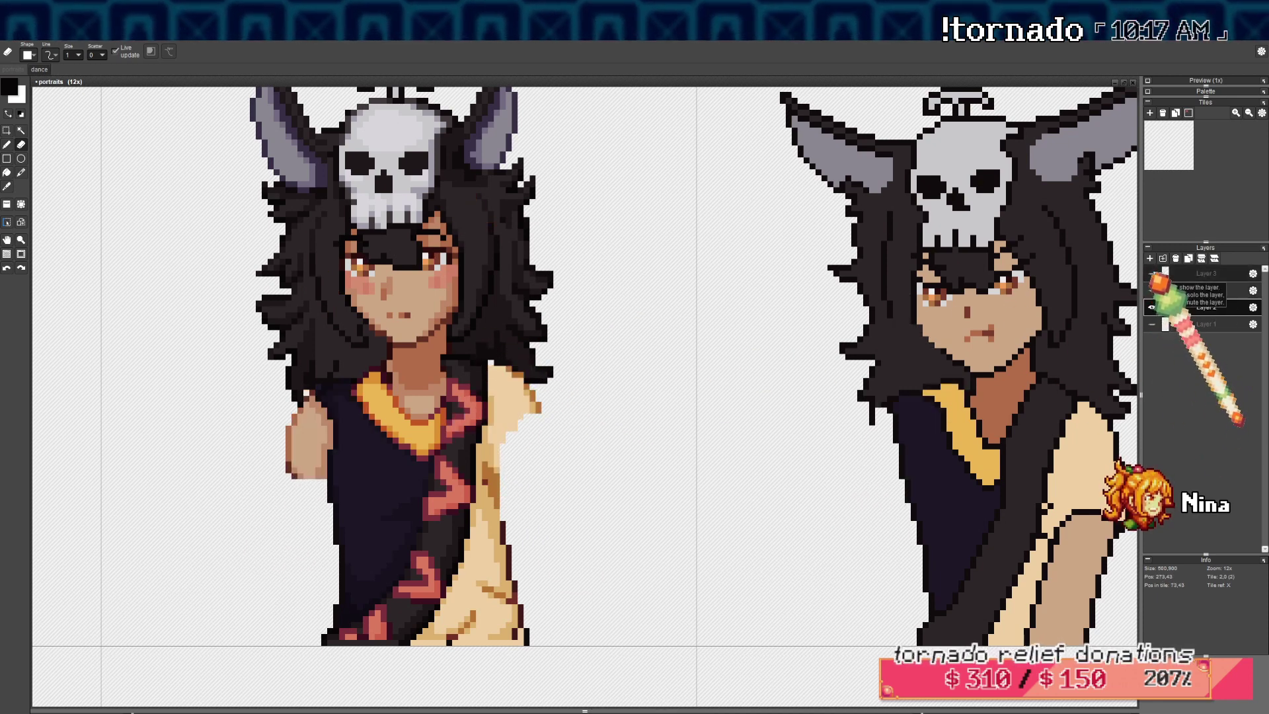
pyautogui.click(1152, 273)
pyautogui.click(1151, 273)
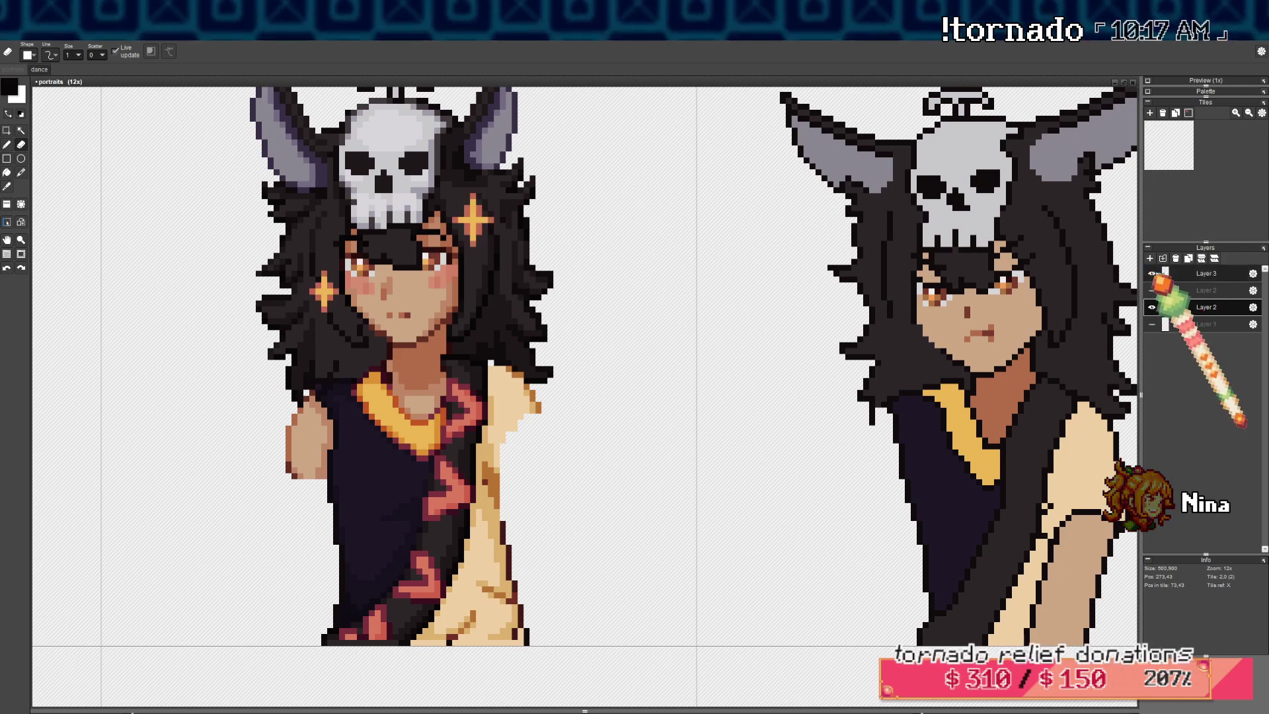
# Repaint the erased pixels along the hair edge above the second portrait's cream sleeve in black
pyautogui.scroll(2, 559, 343)
pyautogui.scroll(2, 463, 371)
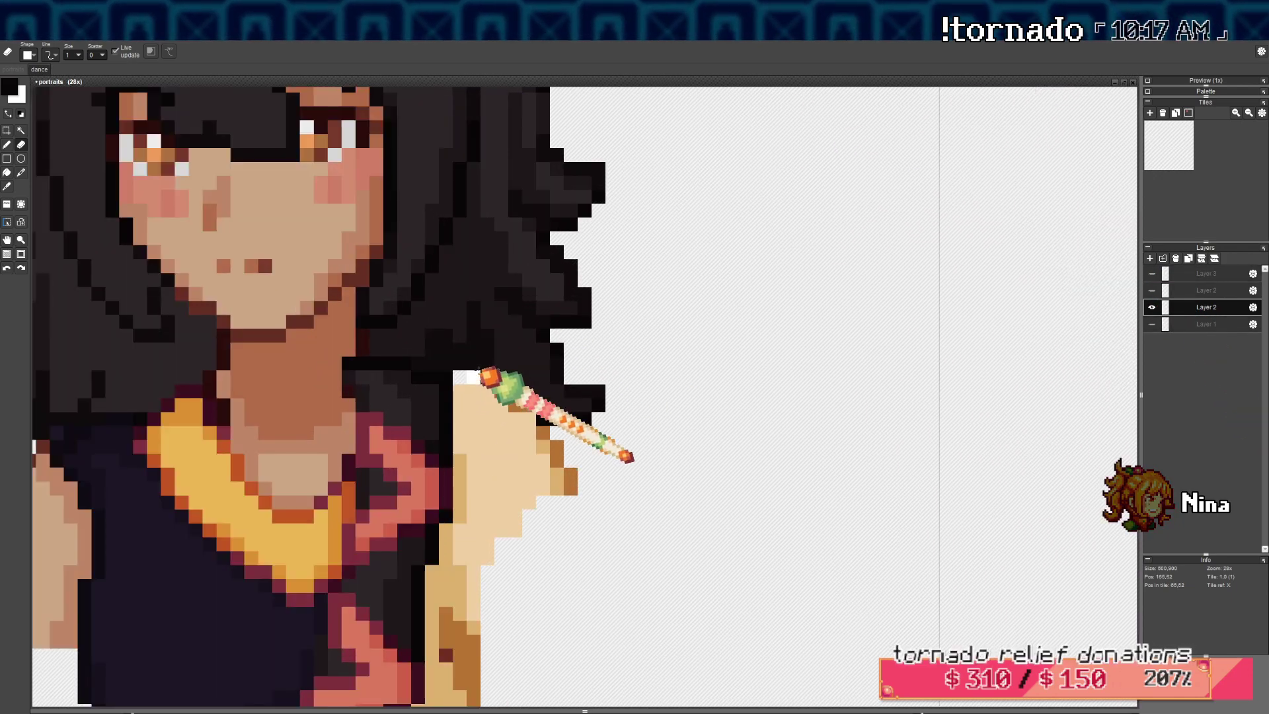
pyautogui.press('b')
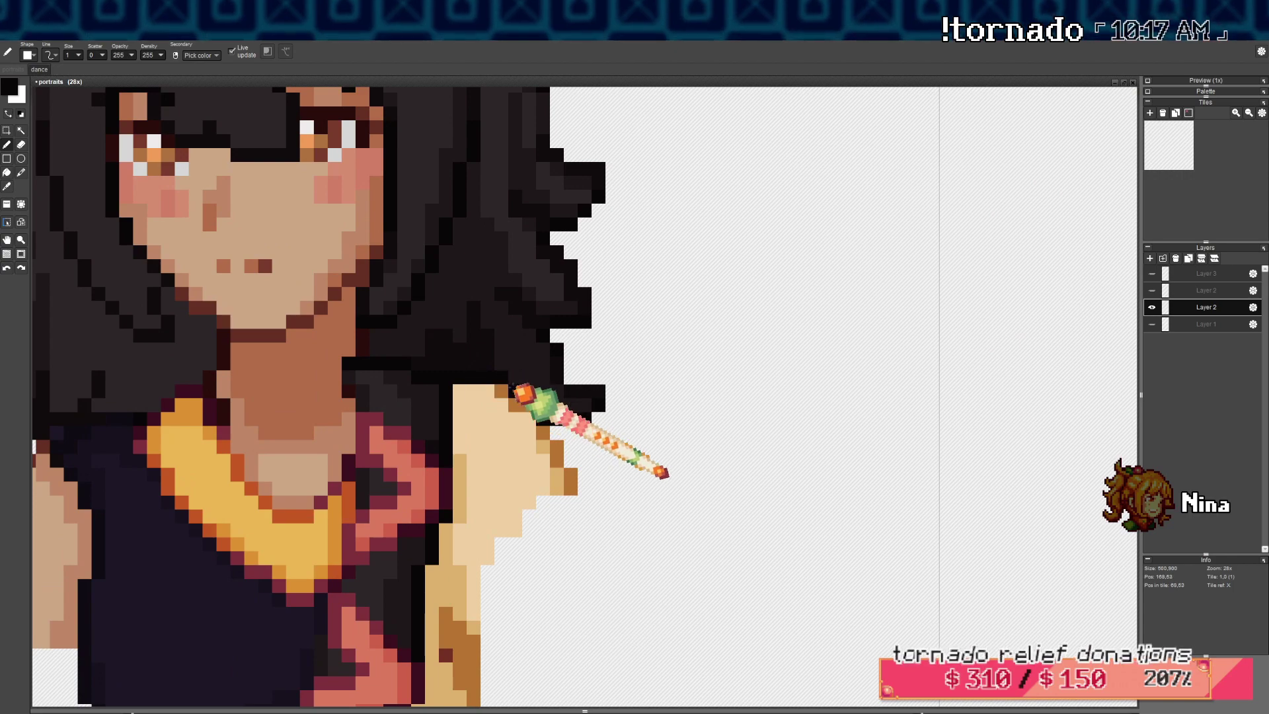
pyautogui.scroll(-6, 598, 426)
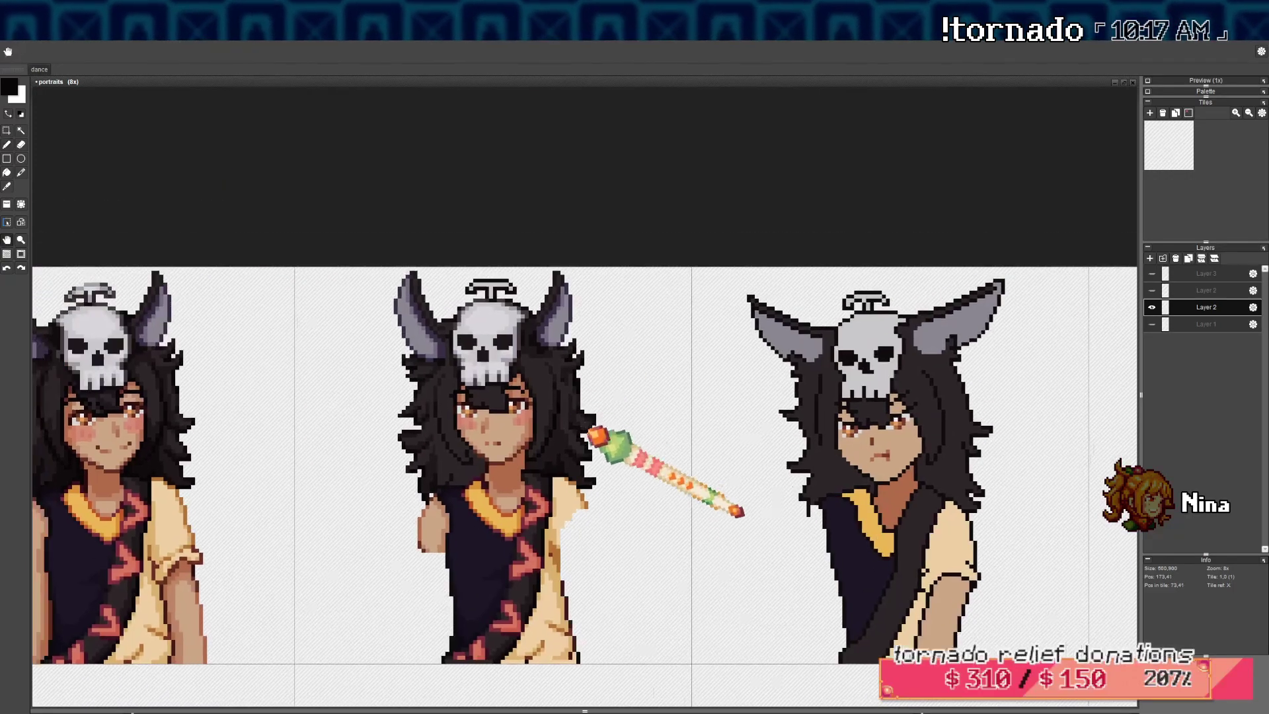
# Deepen the hair shadow between the second portrait's neck and cream sleeve to near-black, undoing the last pen stroke
pyautogui.scroll(3, 575, 475)
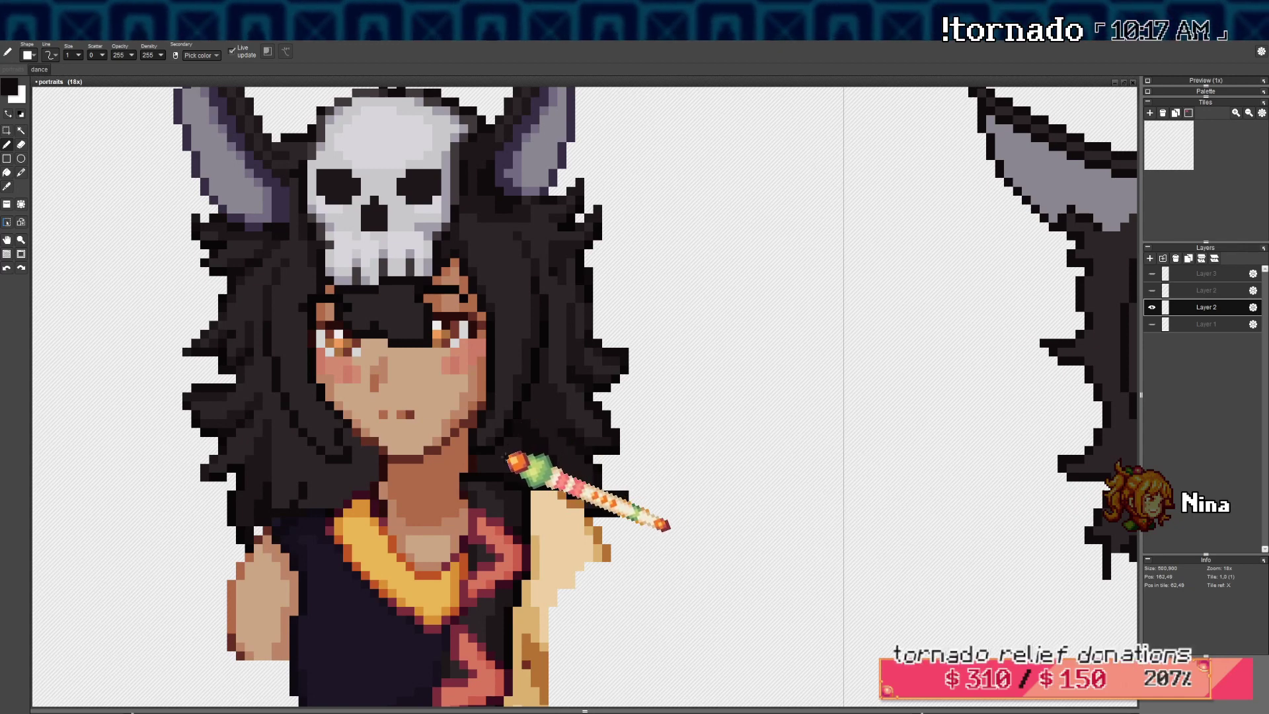
pyautogui.press('b')
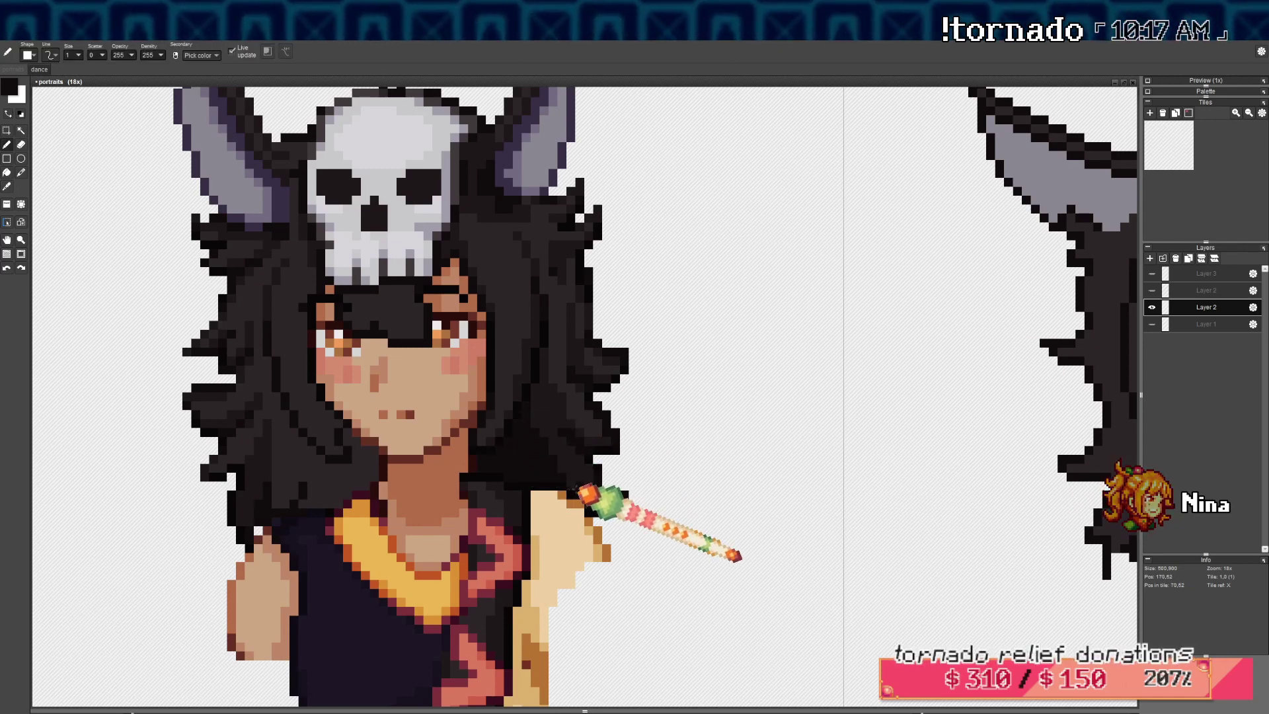
pyautogui.hotkey('ctrl', 'z')
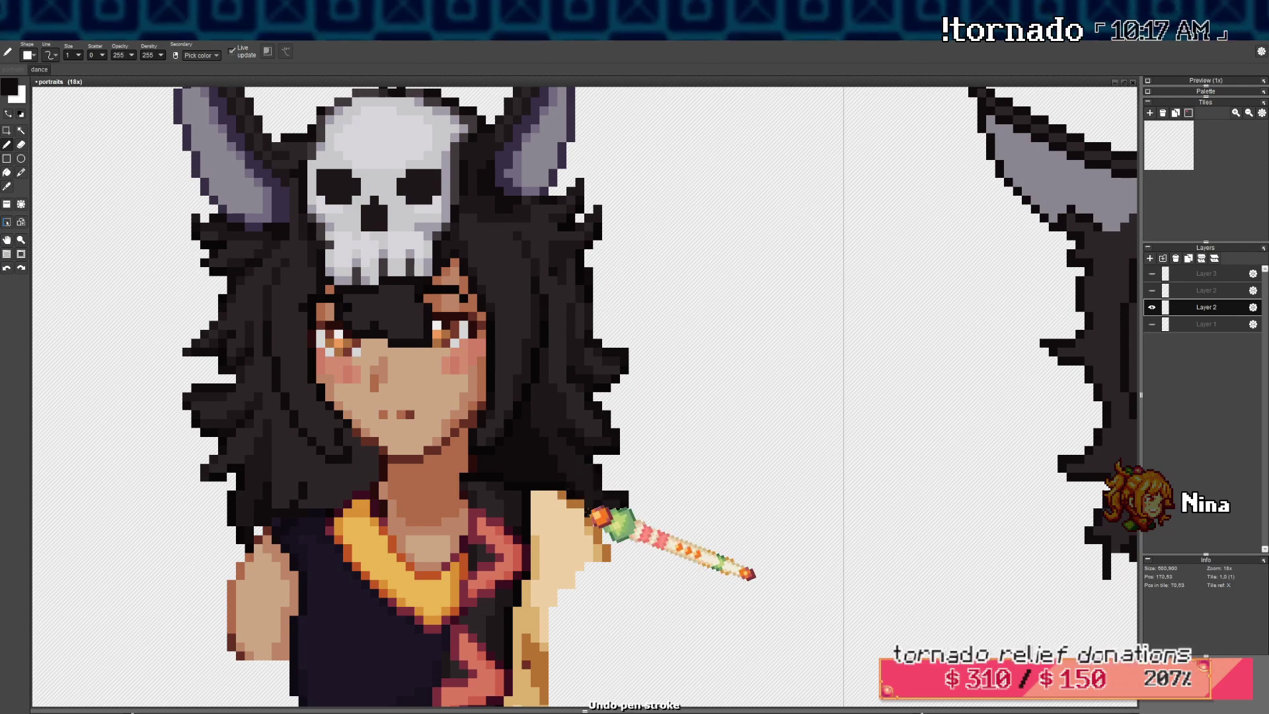
pyautogui.scroll(-3, 530, 425)
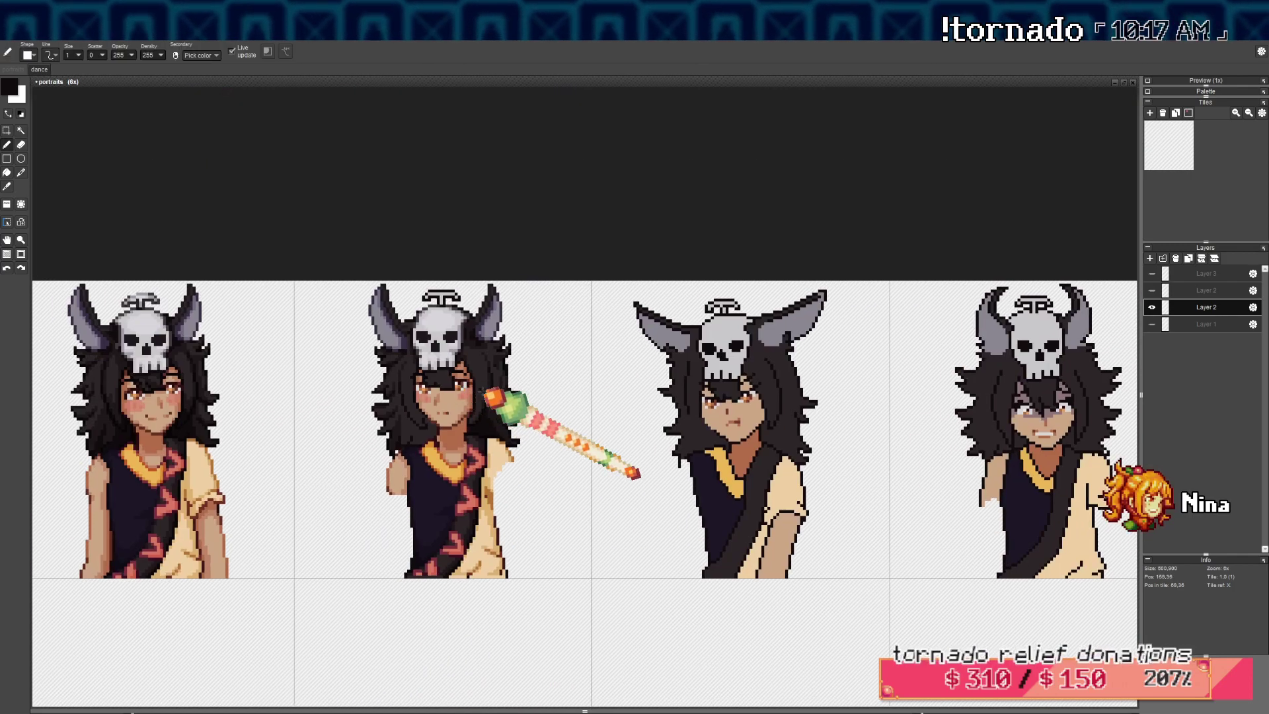
# Touch up the shading of the long hair beside the second portrait's face and undo the last pen stroke
pyautogui.scroll(4, 456, 390)
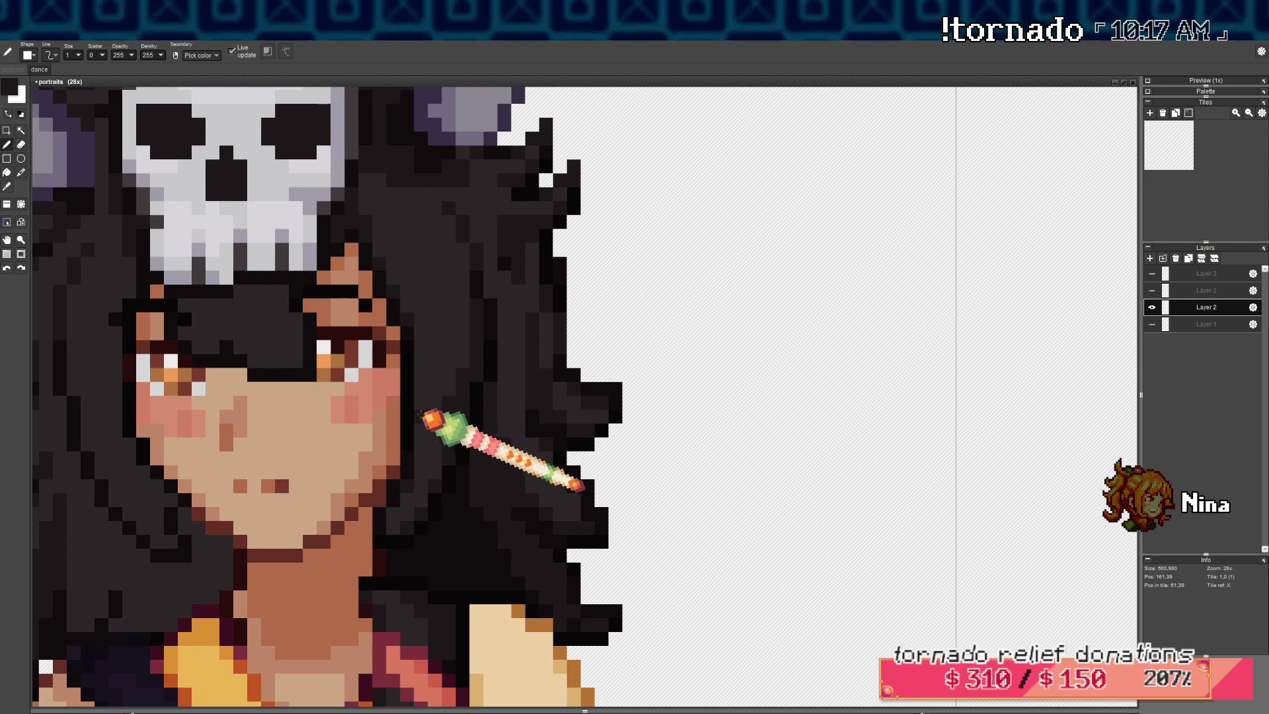
pyautogui.moveTo(327, 433); pyautogui.dragTo(455, 426)
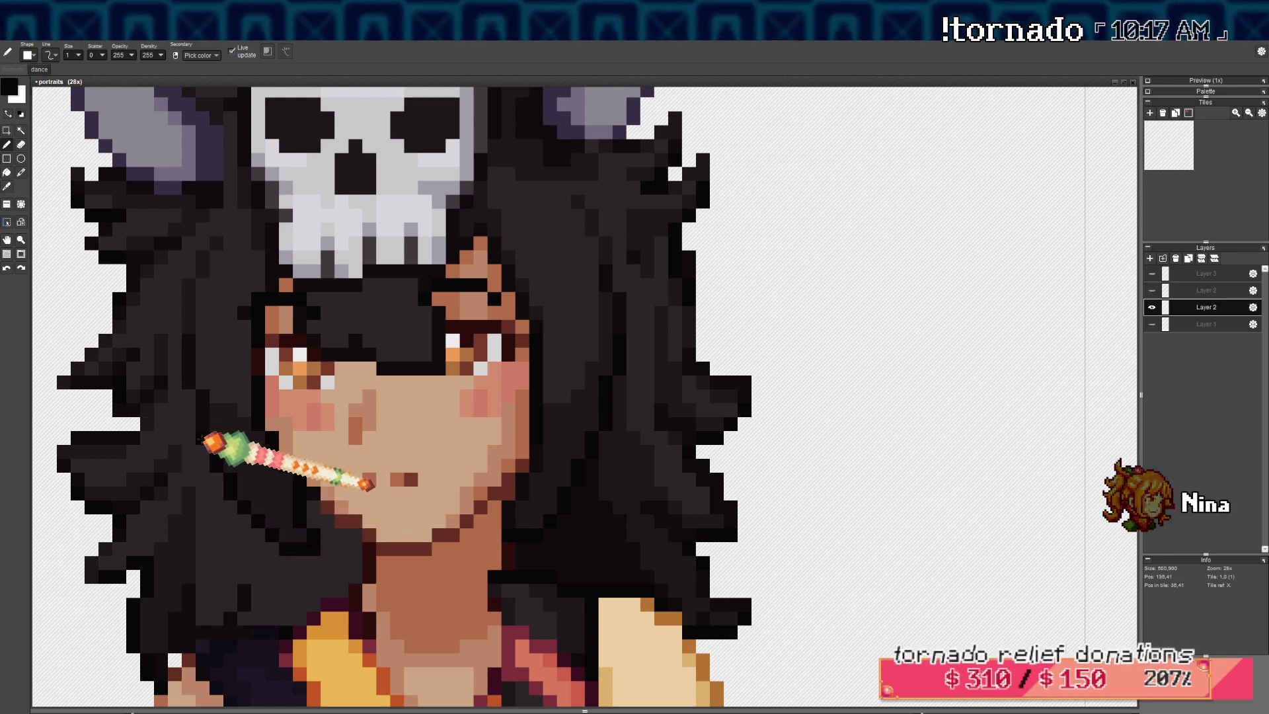
pyautogui.scroll(-3, 216, 264)
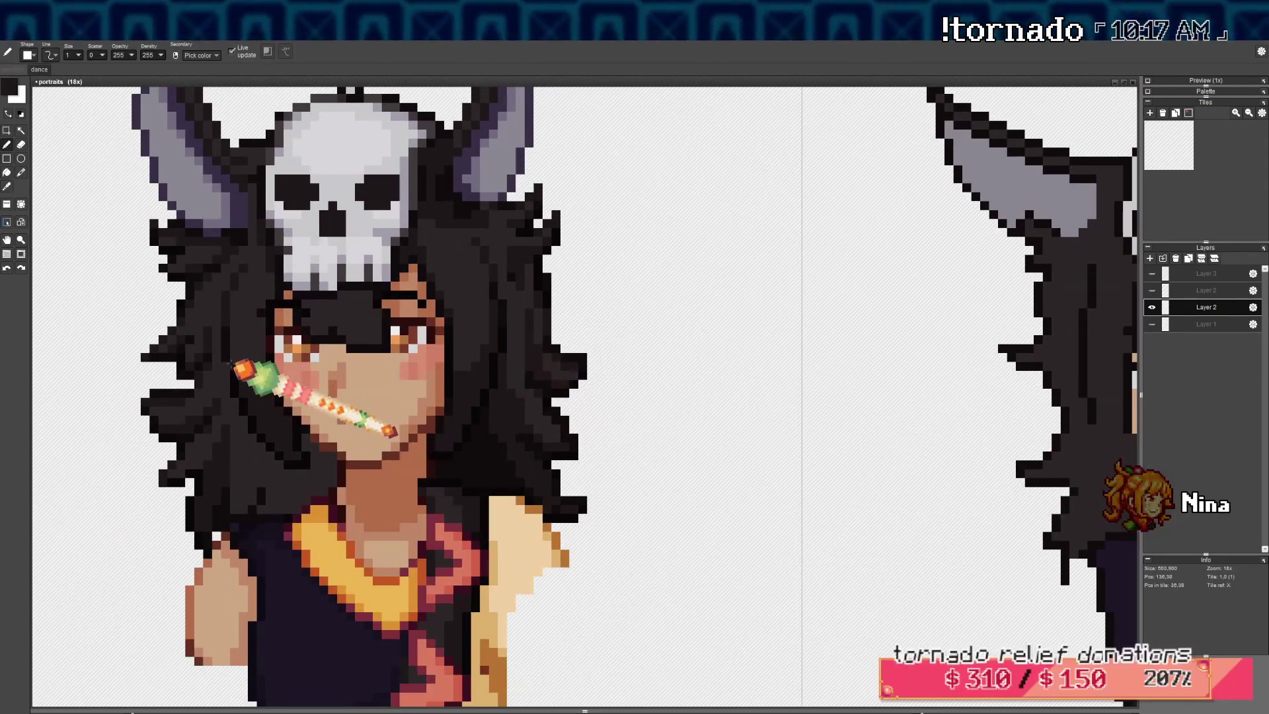
pyautogui.hotkey('ctrl', 'z')
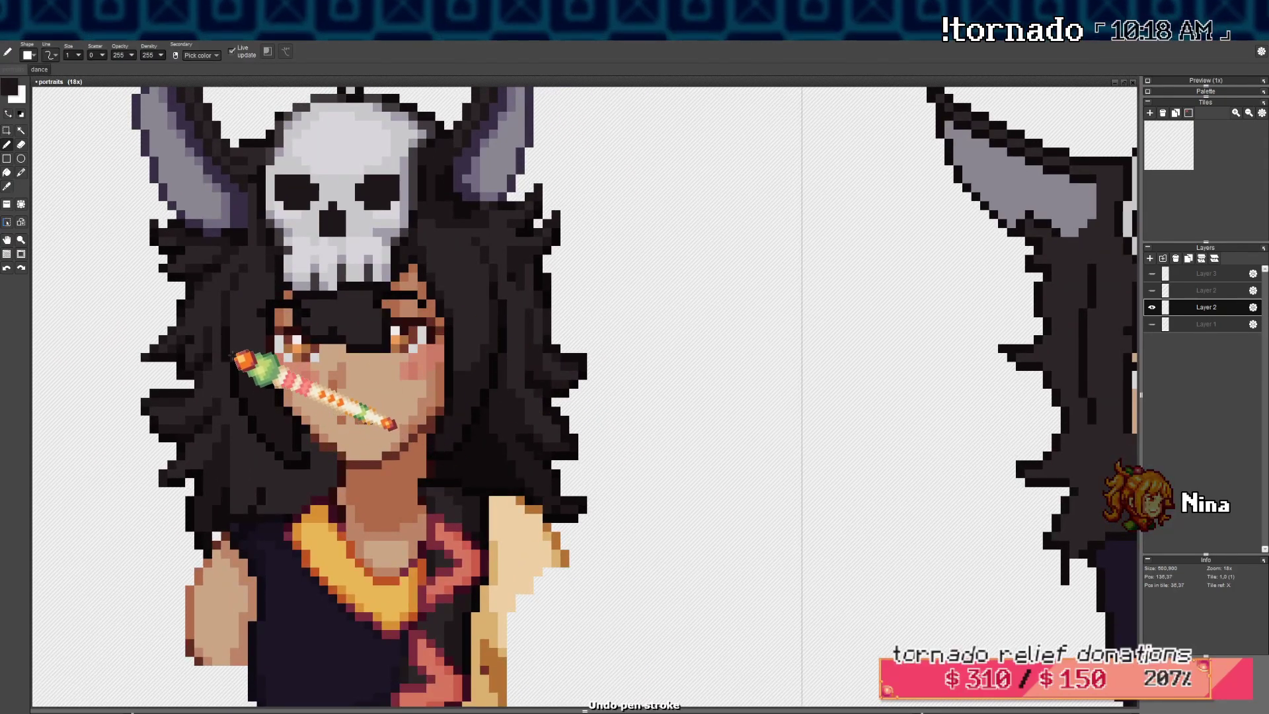
# Examine the second portrait's hair around the skull, fringe and horns and compare its shading with the first portrait's
pyautogui.press('space')
pyautogui.moveTo(272, 305)
pyautogui.mouseDown()
pyautogui.moveTo(312, 331)
pyautogui.moveTo(451, 343)
pyautogui.mouseUp()
pyautogui.scroll(-5, 312, 331)
pyautogui.press('space')
pyautogui.scroll(8, 486, 320)
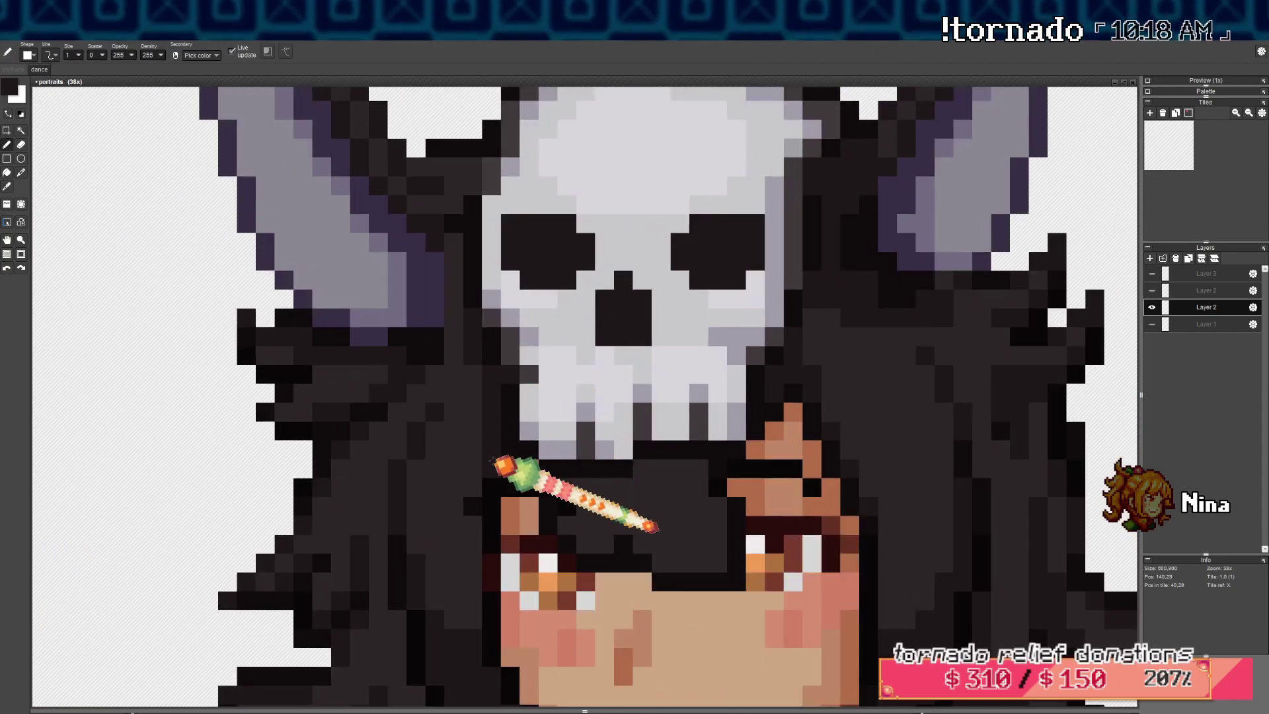
pyautogui.press('space')
pyautogui.moveTo(672, 319); pyautogui.dragTo(373, 313)
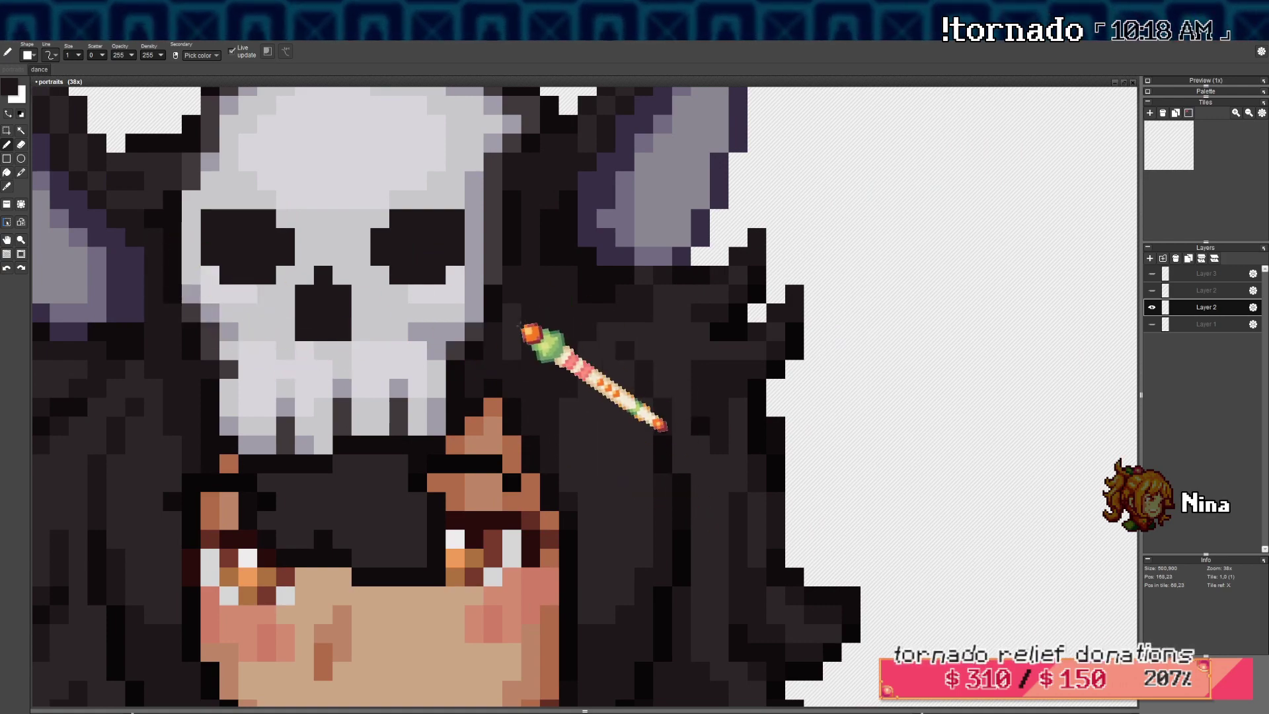
pyautogui.scroll(-3, 520, 316)
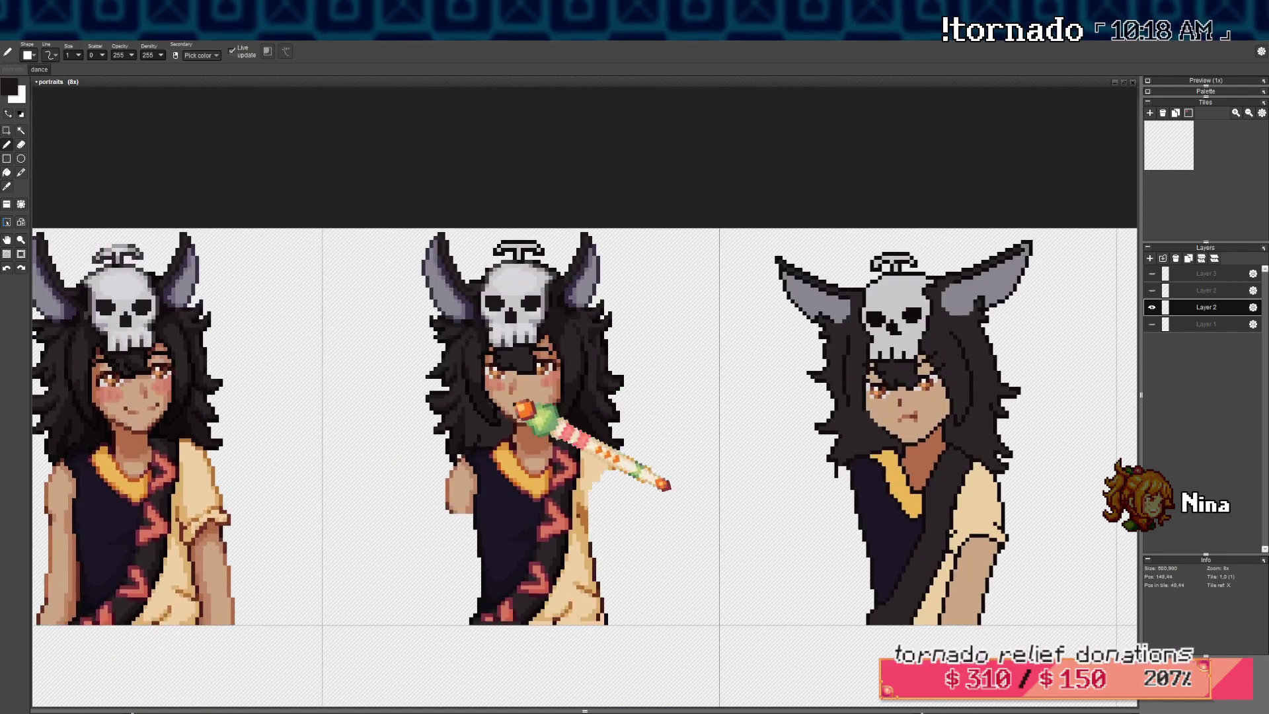
pyautogui.scroll(2, 218, 601)
pyautogui.moveTo(146, 397); pyautogui.dragTo(76, 398)
pyautogui.moveTo(760, 402); pyautogui.dragTo(228, 403)
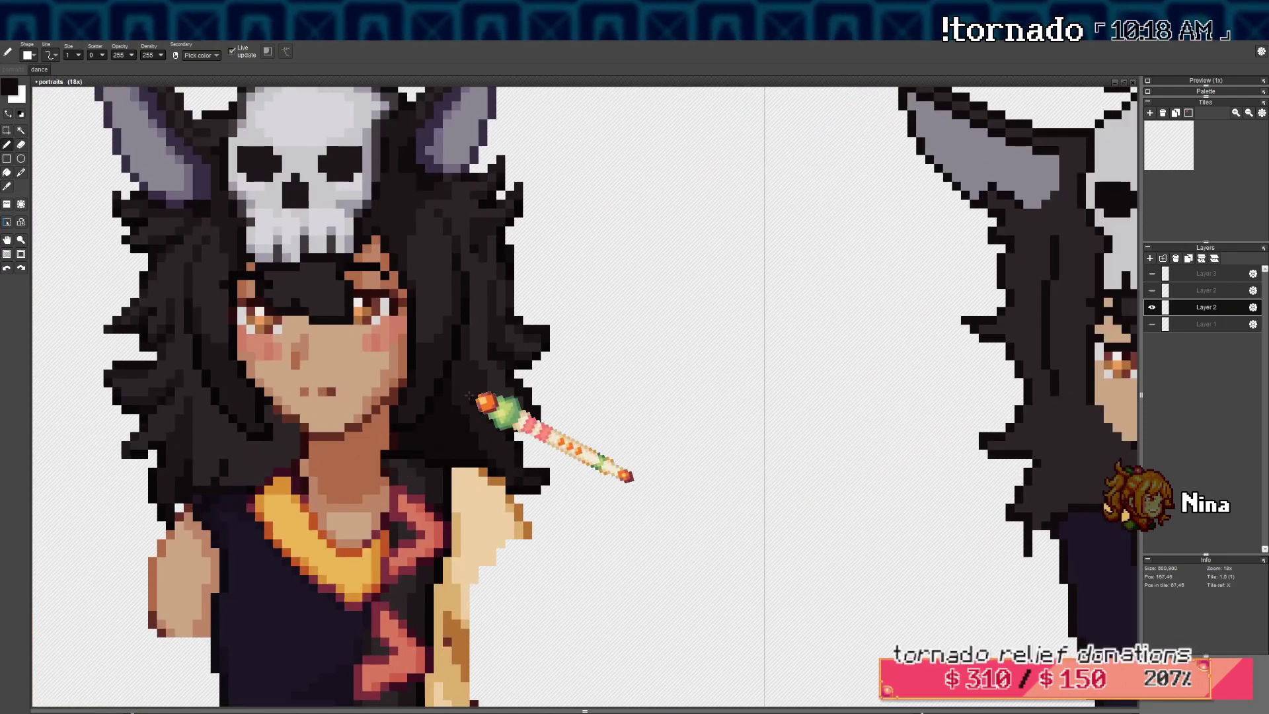
# Paint a dark shadow into the second portrait's hair along the left side of the jaw and check the portraits together
pyautogui.scroll(2, 415, 365)
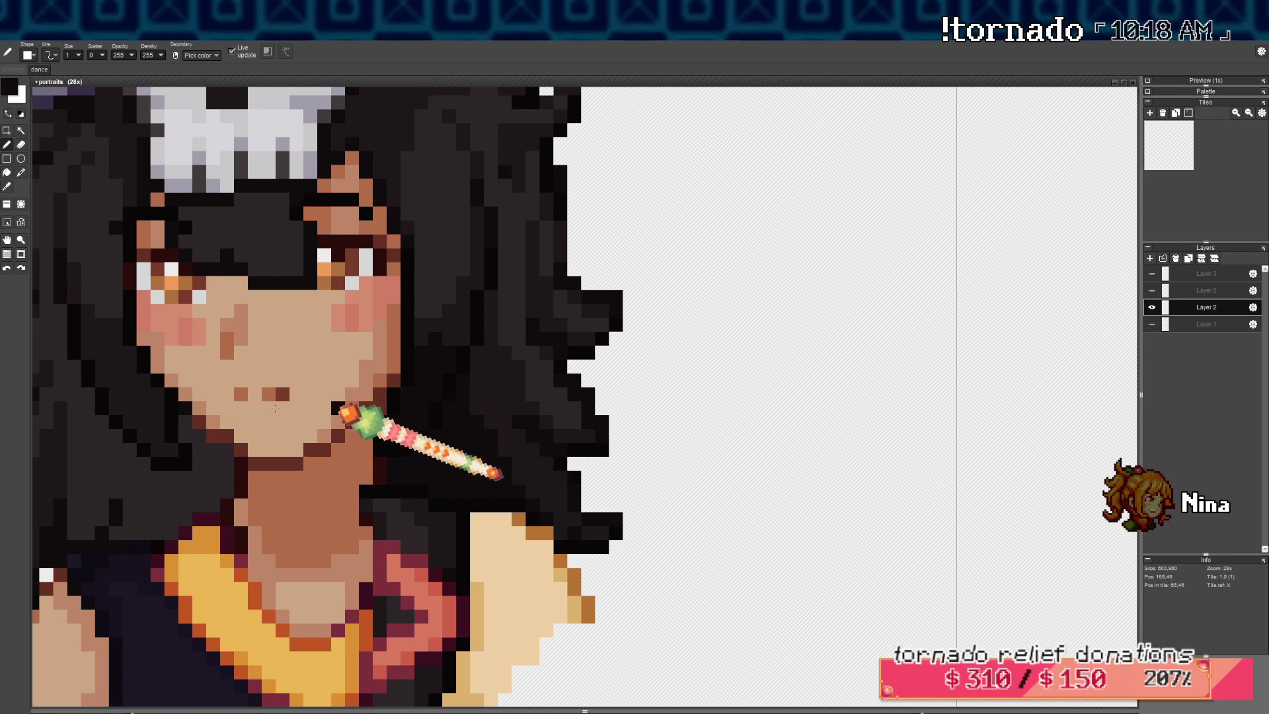
pyautogui.moveTo(165, 396); pyautogui.dragTo(350, 401)
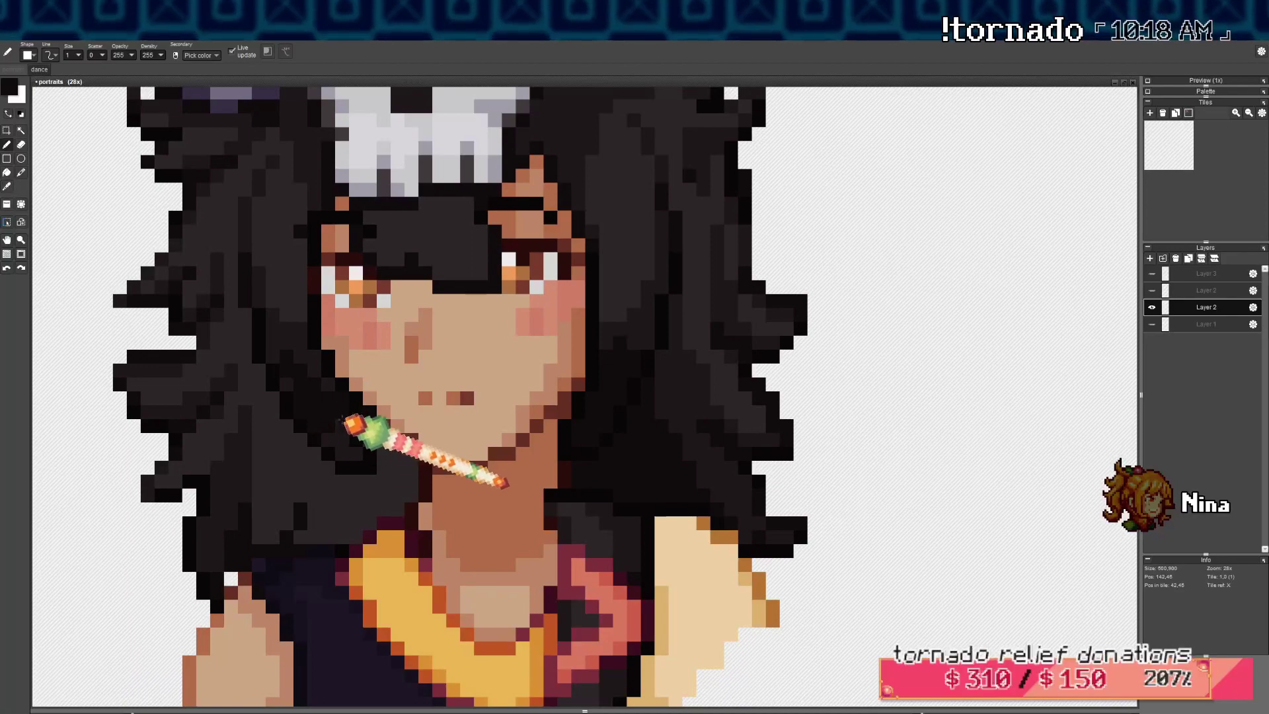
pyautogui.scroll(-5, 410, 452)
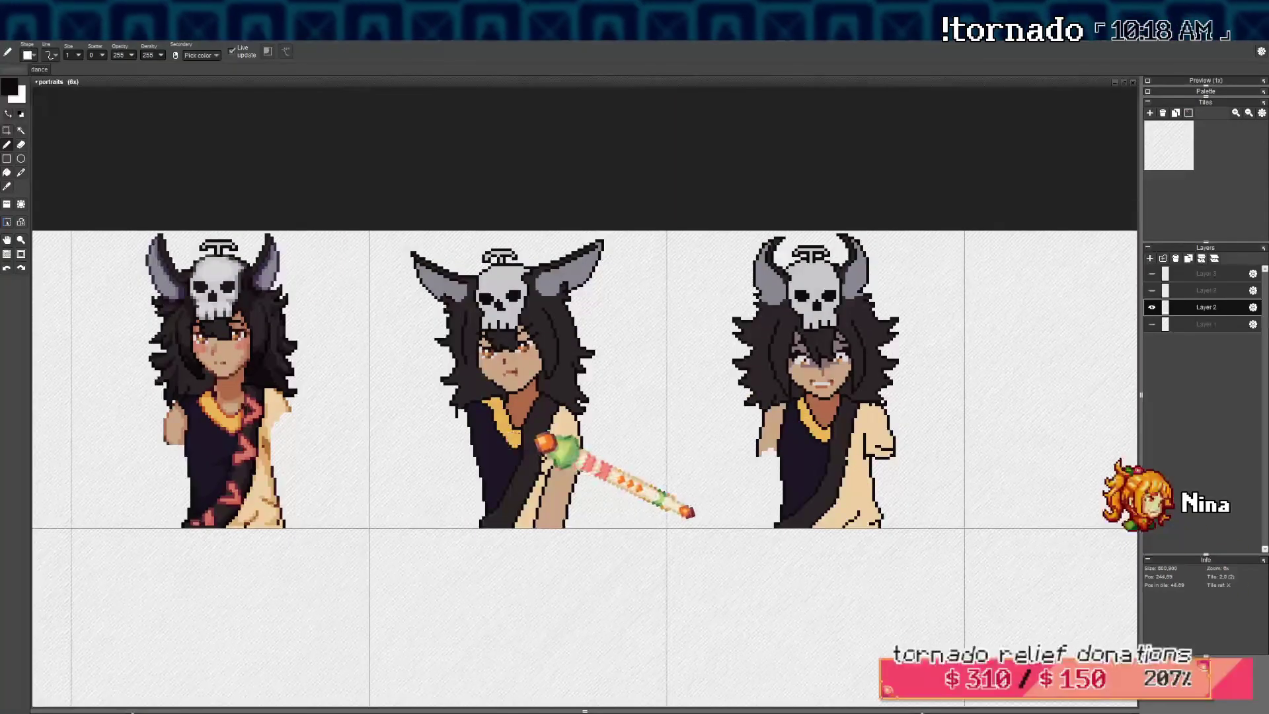
pyautogui.moveTo(544, 431); pyautogui.dragTo(555, 436)
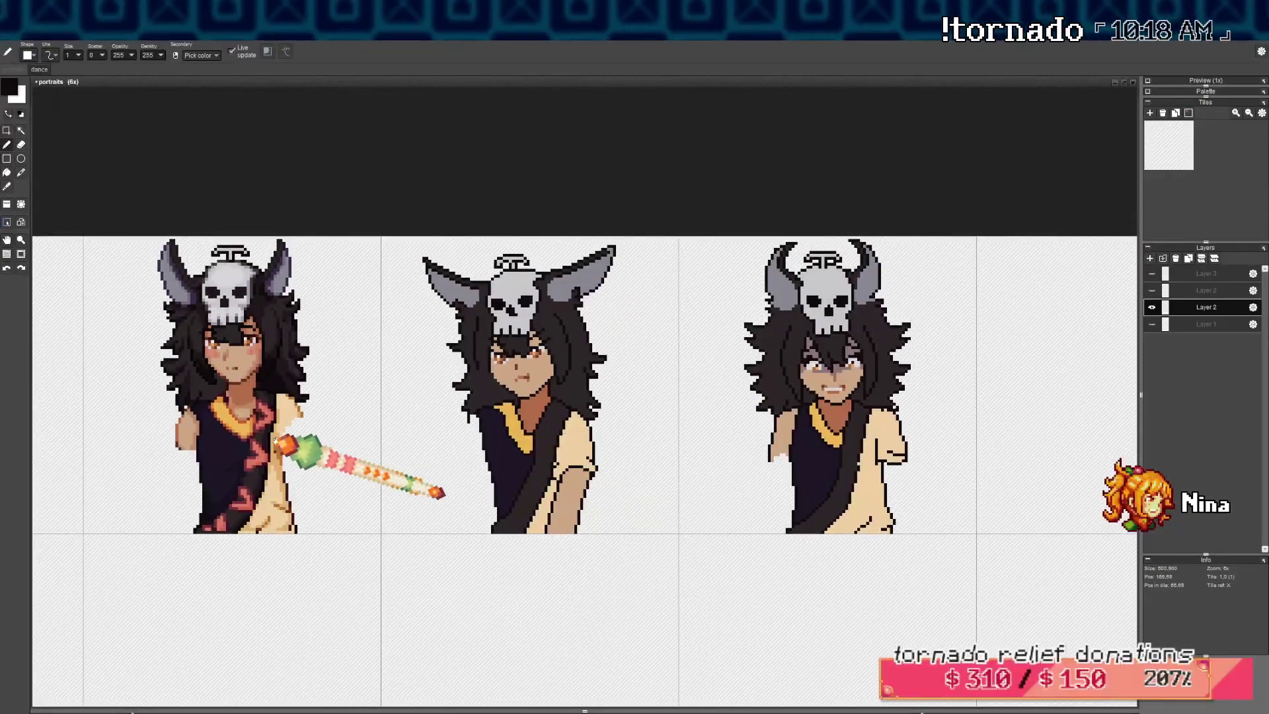
# Touch up the hair shading beside the left side of the second portrait's jaw and compare it with the neighbouring portraits
pyautogui.moveTo(274, 434); pyautogui.dragTo(388, 432)
pyautogui.moveTo(335, 364); pyautogui.dragTo(369, 366)
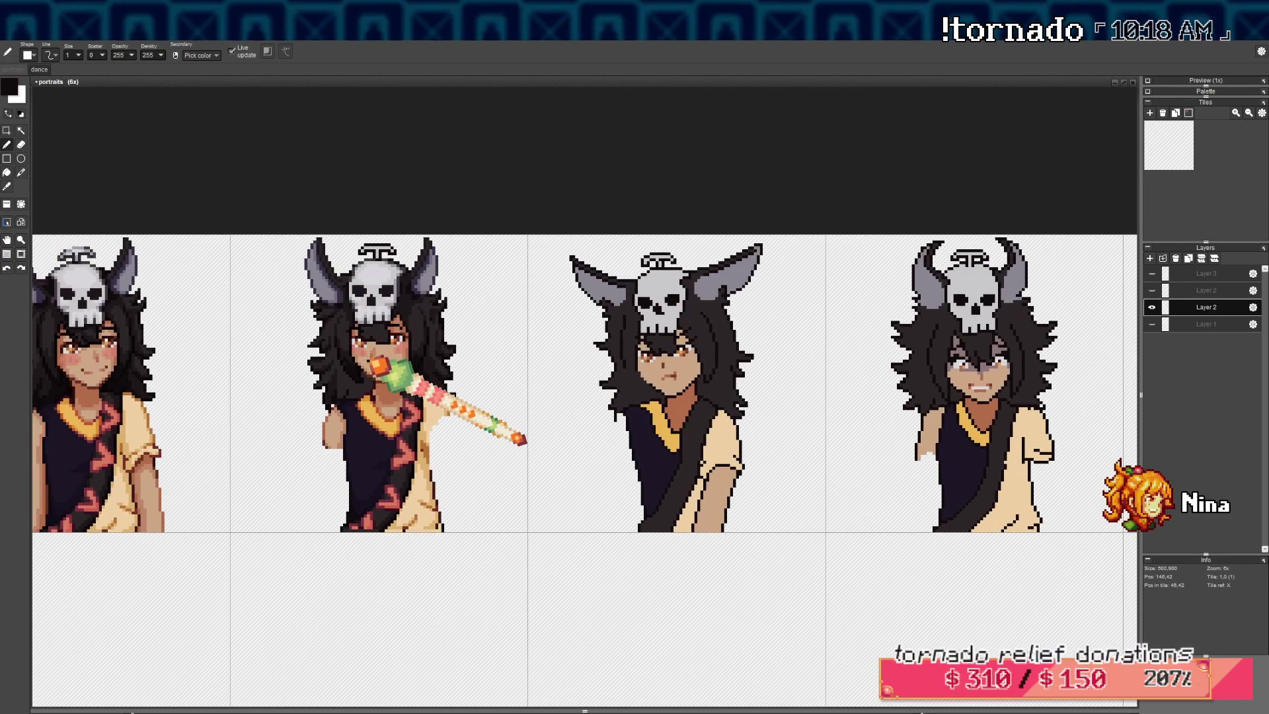
pyautogui.scroll(3, 877, 467)
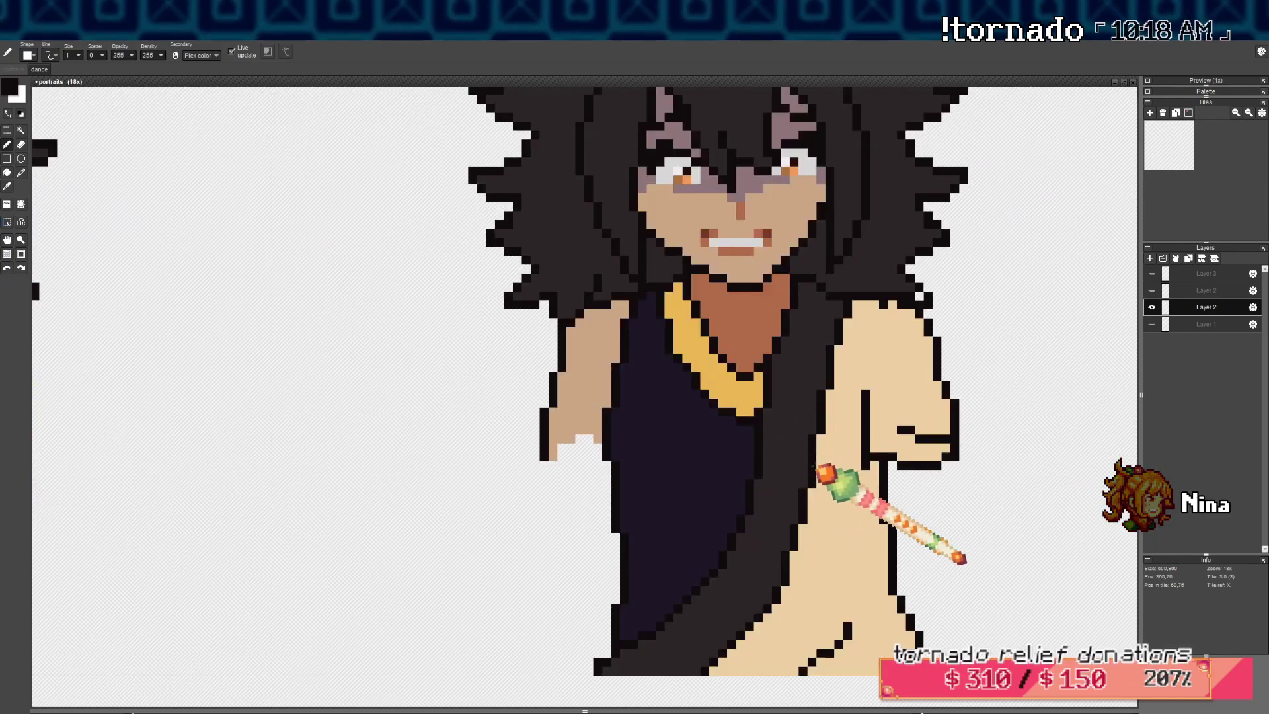
pyautogui.scroll(-3, 820, 470)
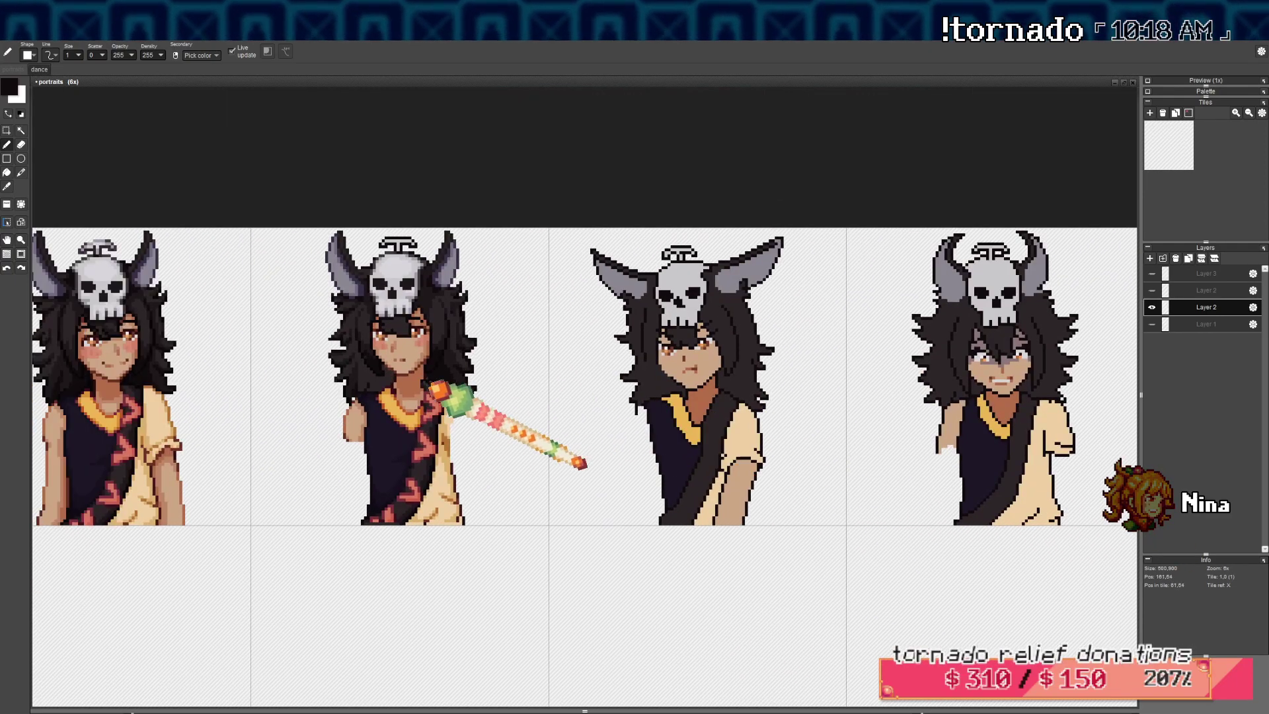
pyautogui.scroll(3, 456, 320)
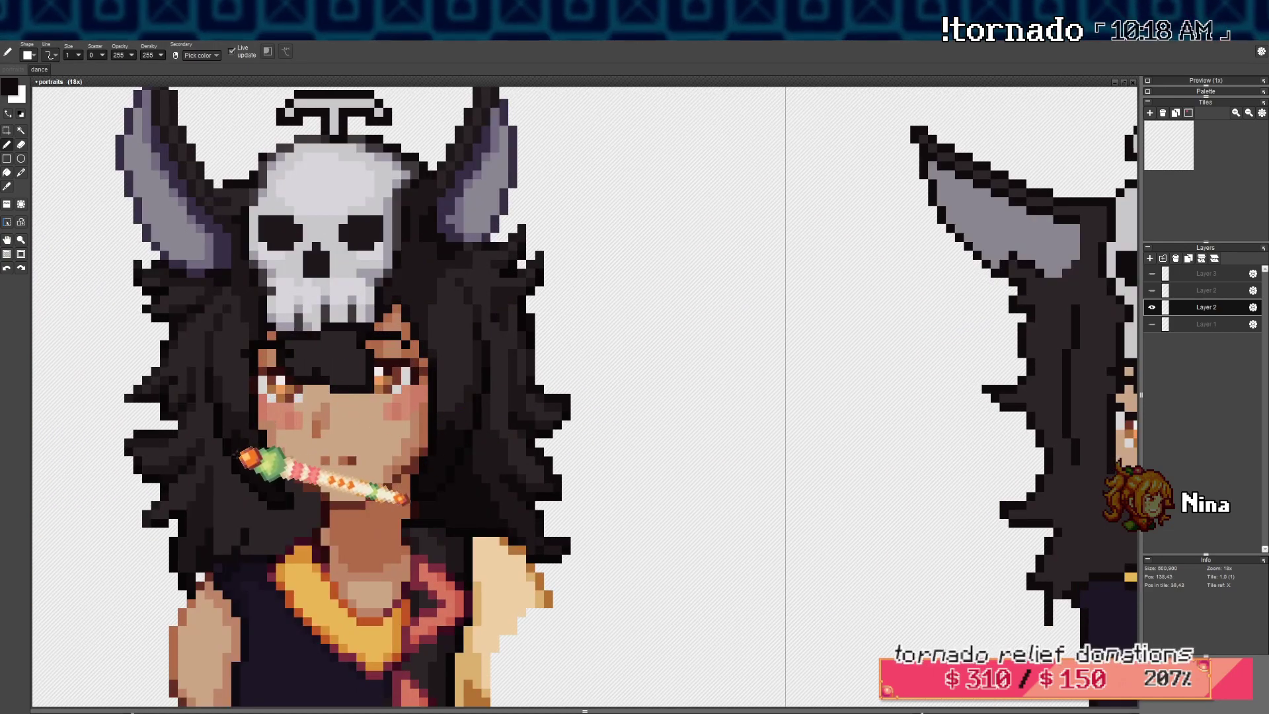
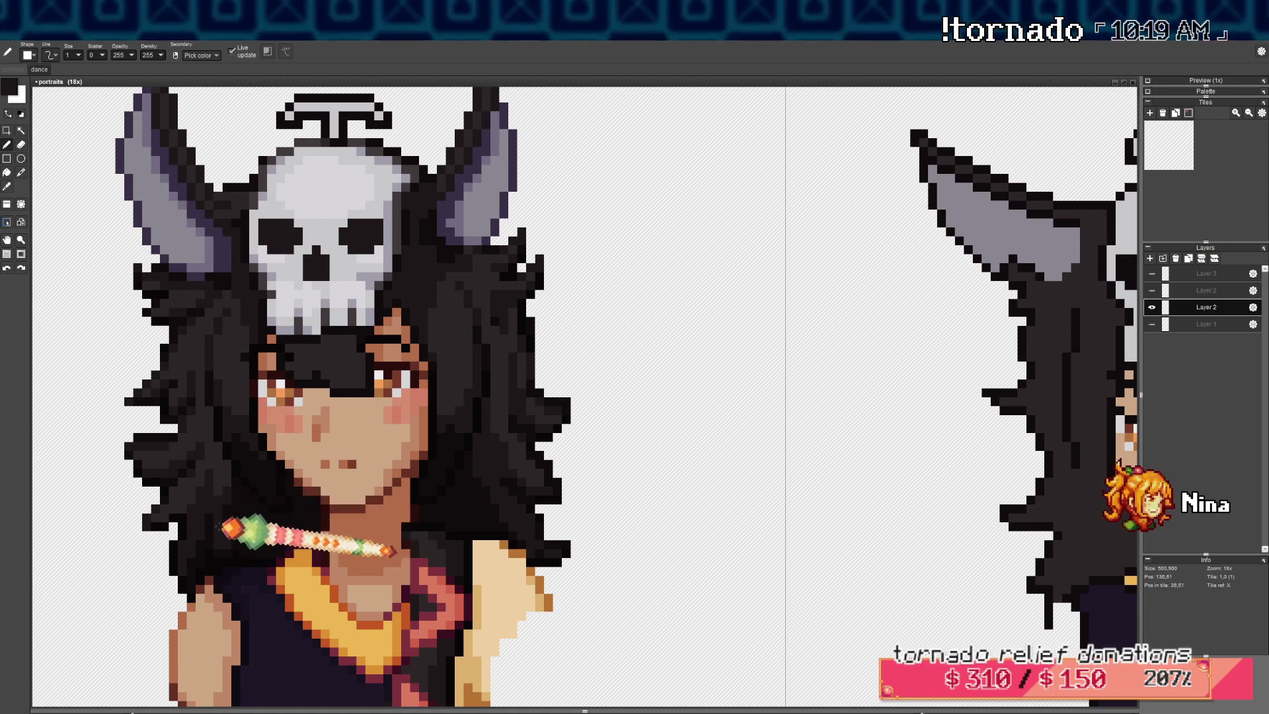
pyautogui.scroll(-3, 201, 520)
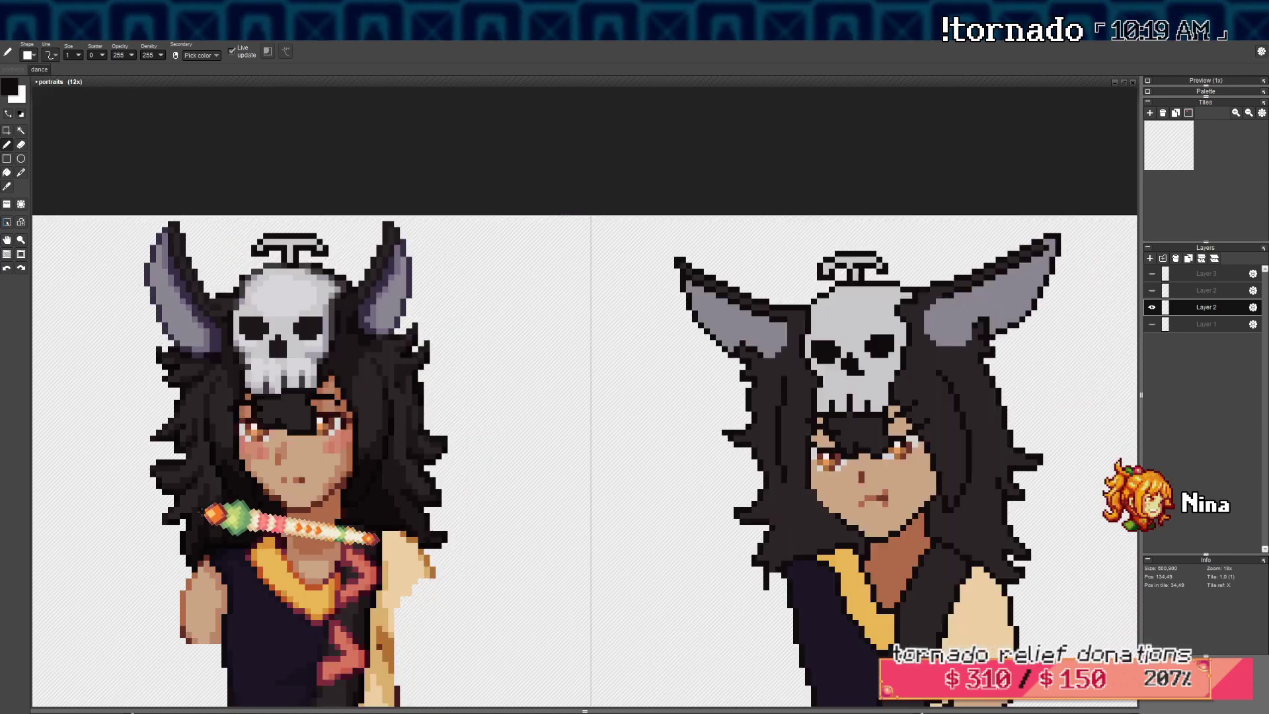
pyautogui.moveTo(211, 499); pyautogui.dragTo(248, 474)
pyautogui.scroll(3, 246, 457)
pyautogui.scroll(-3, 251, 456)
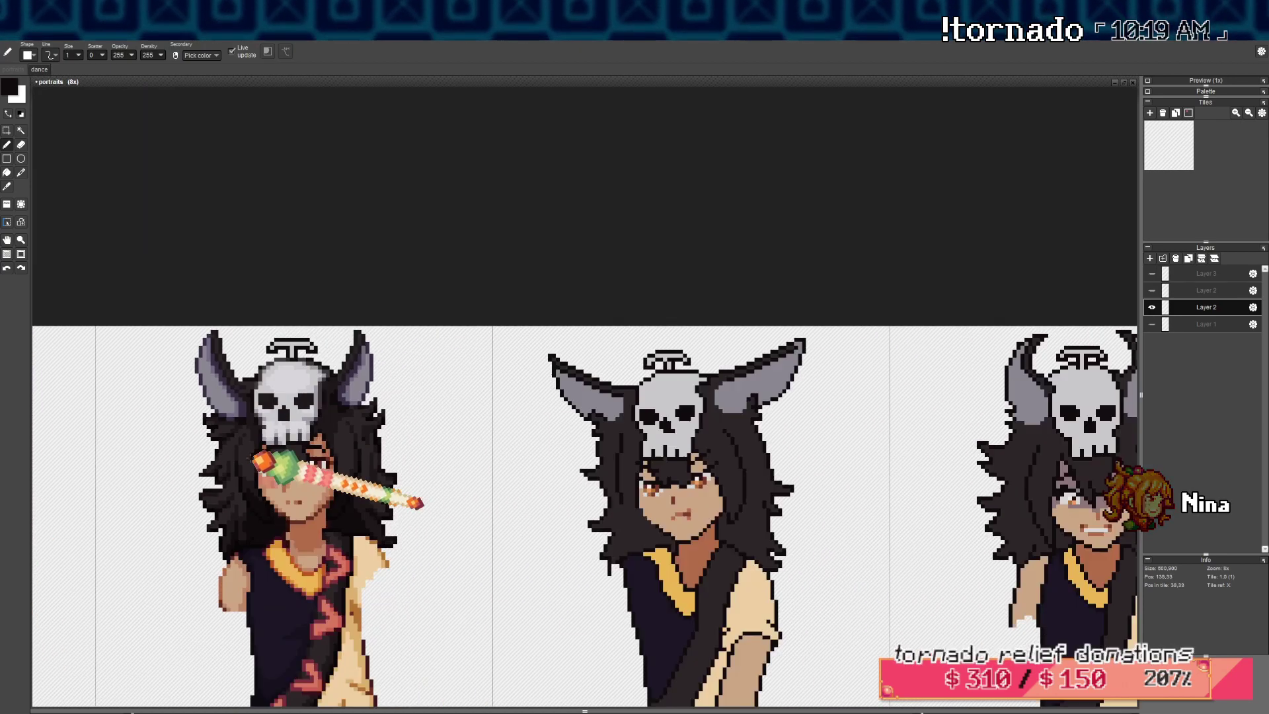
# Refine the dark strands in the second portrait's hair around the face and below the horns, and save the file
pyautogui.scroll(3, 373, 459)
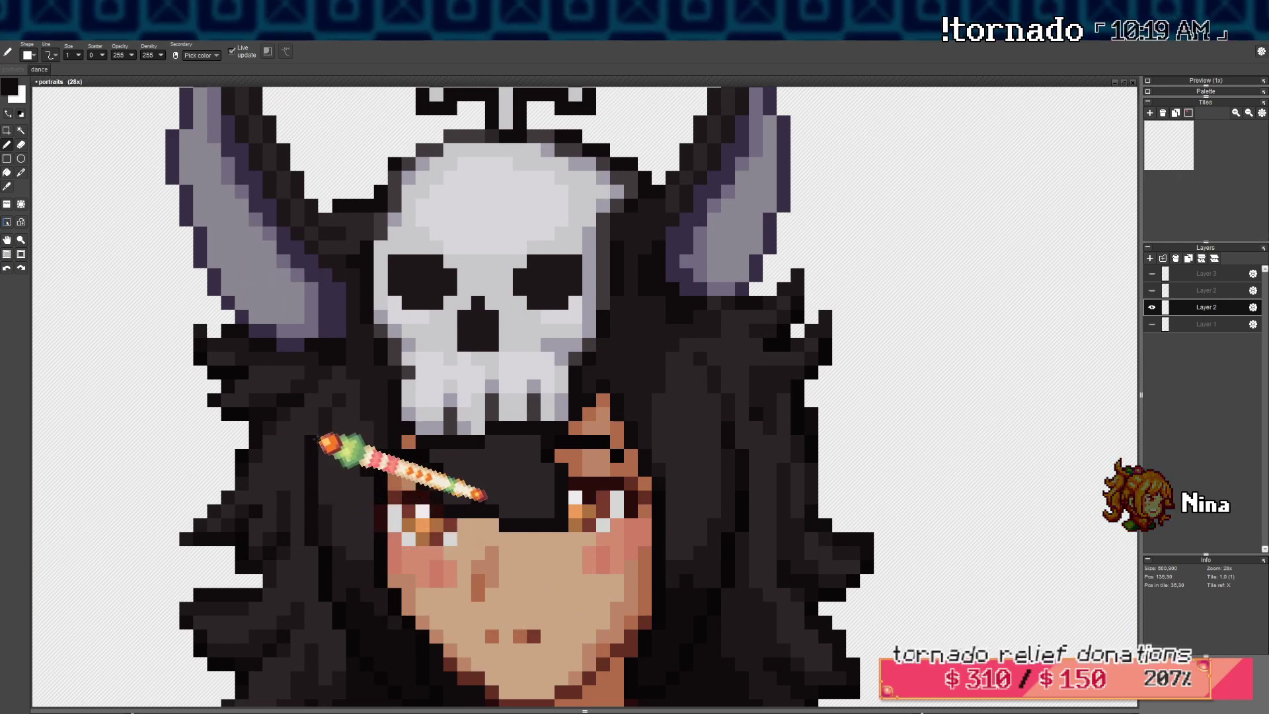
pyautogui.hscroll(3, 522, 453)
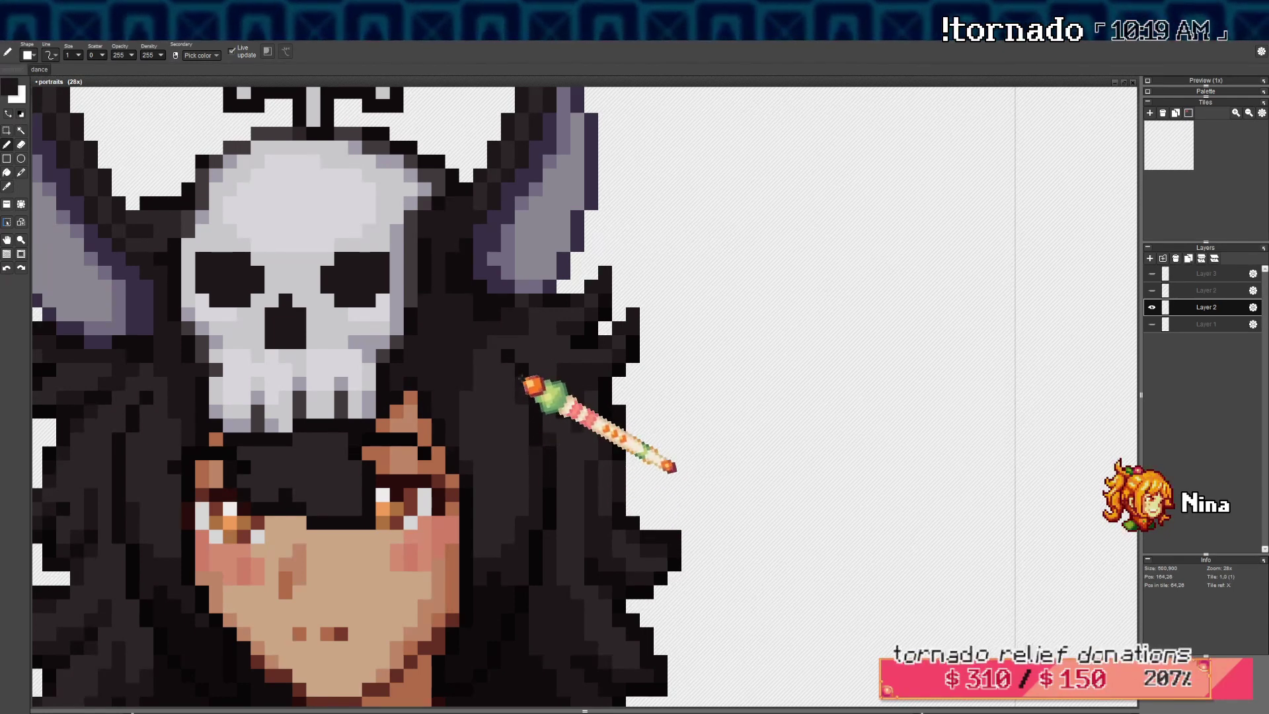
pyautogui.hscroll(-3, 462, 383)
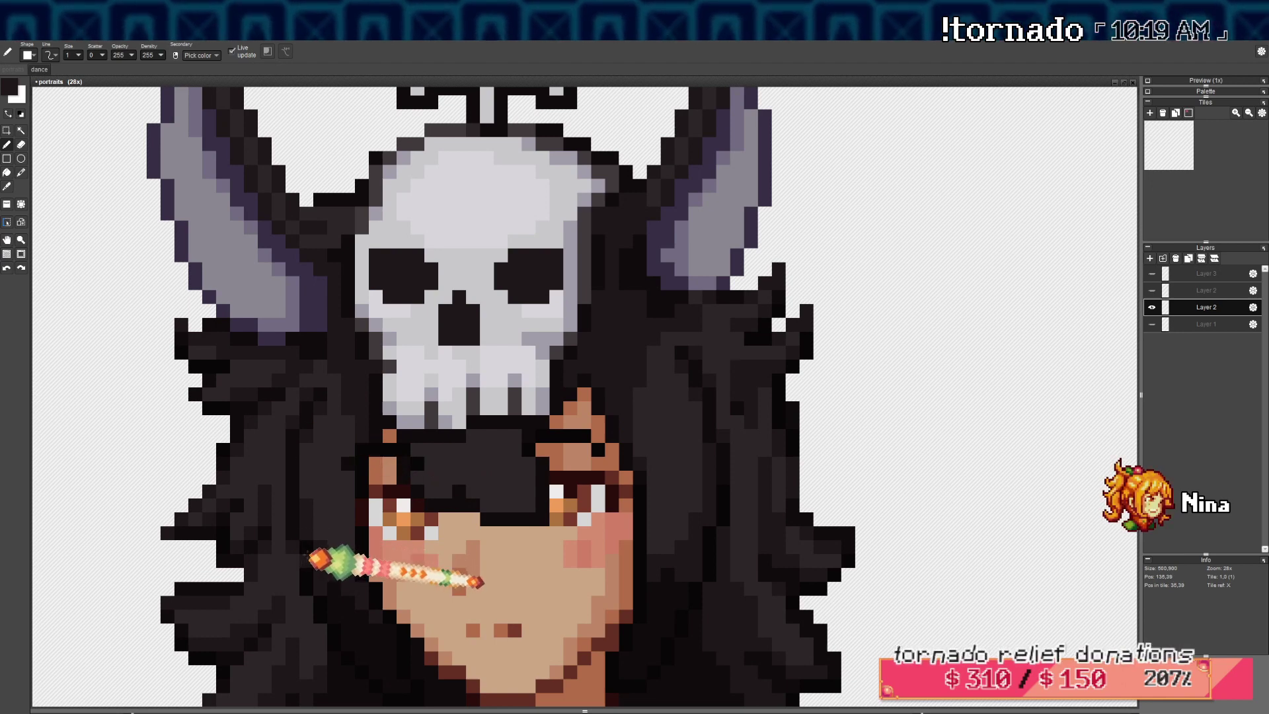
pyautogui.scroll(-1, 308, 512)
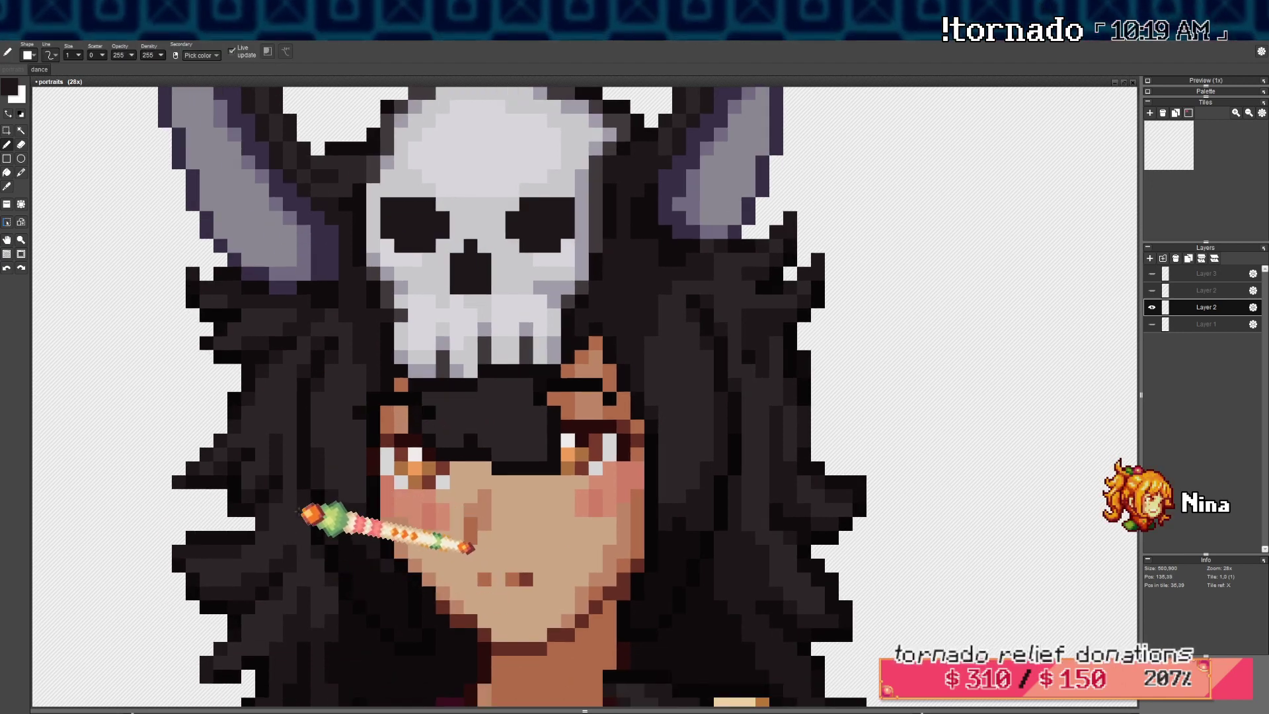
pyautogui.moveTo(350, 357); pyautogui.dragTo(342, 387)
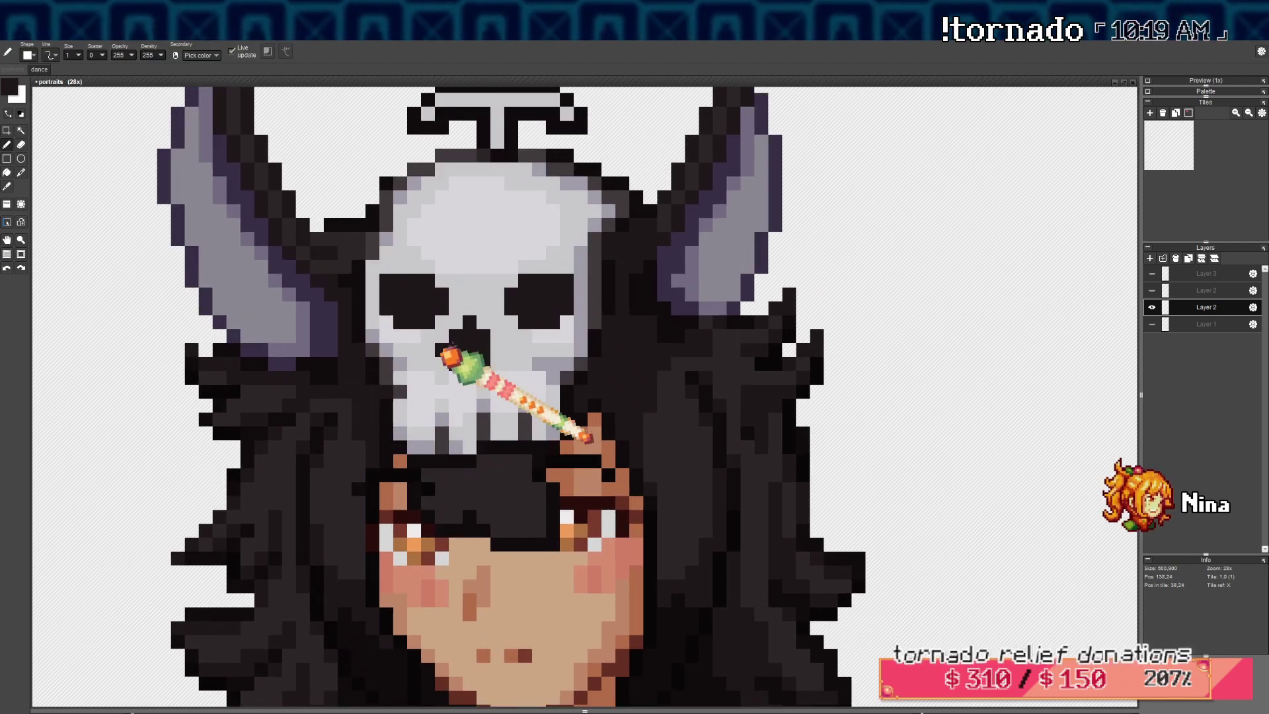
pyautogui.scroll(-10, 598, 328)
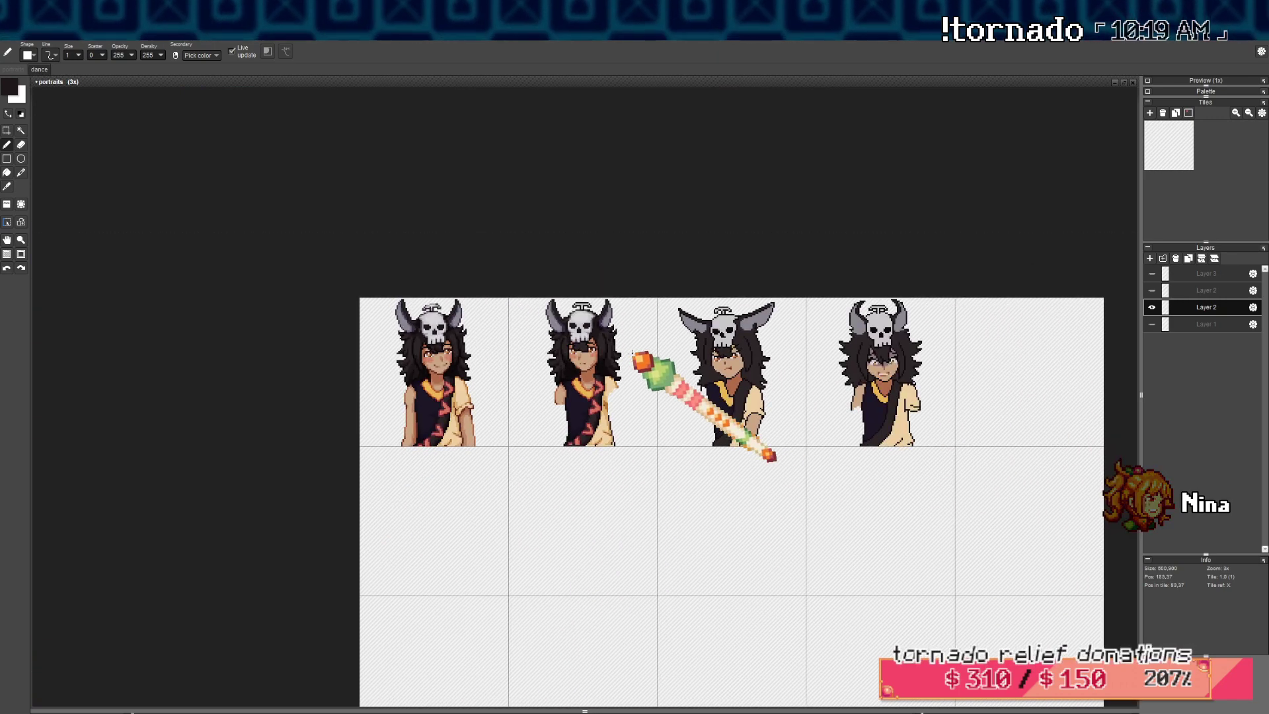
pyautogui.scroll(-1, 595, 344)
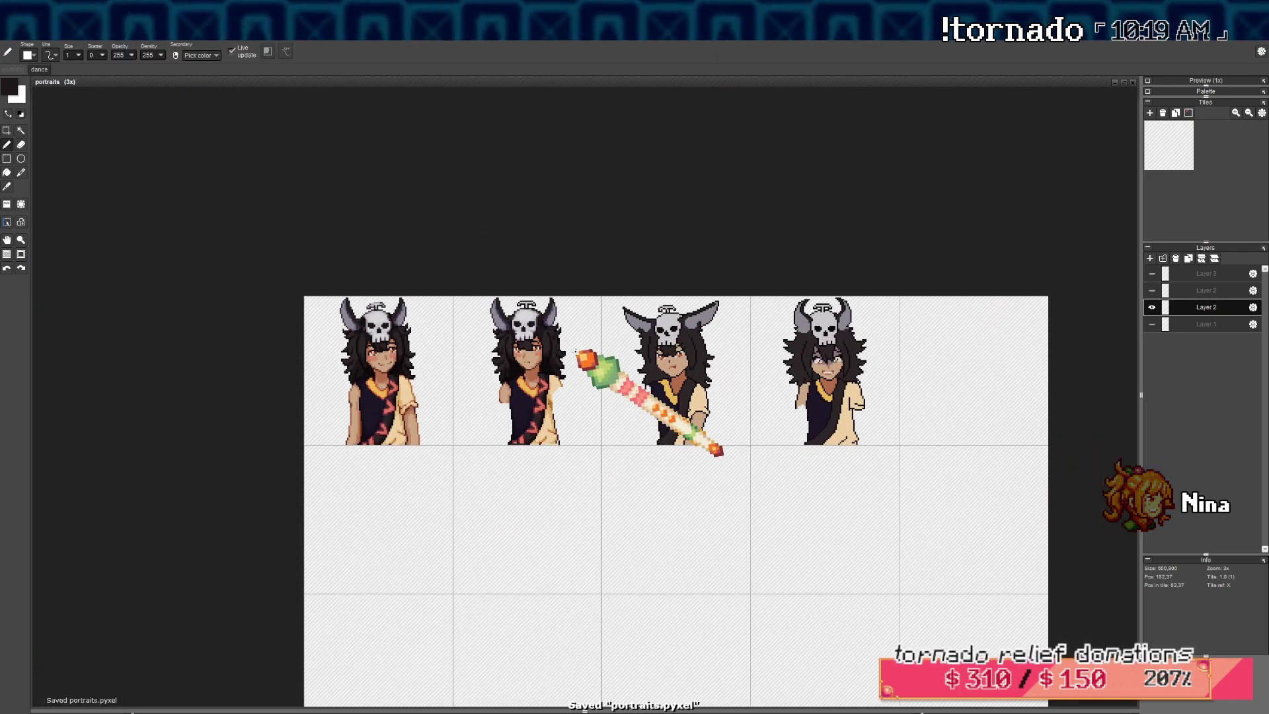
# Show the upper Layer 2 with the gloved arms, undo the stray reddish-brown pen stroke and make that layer active
pyautogui.click(1151, 290)
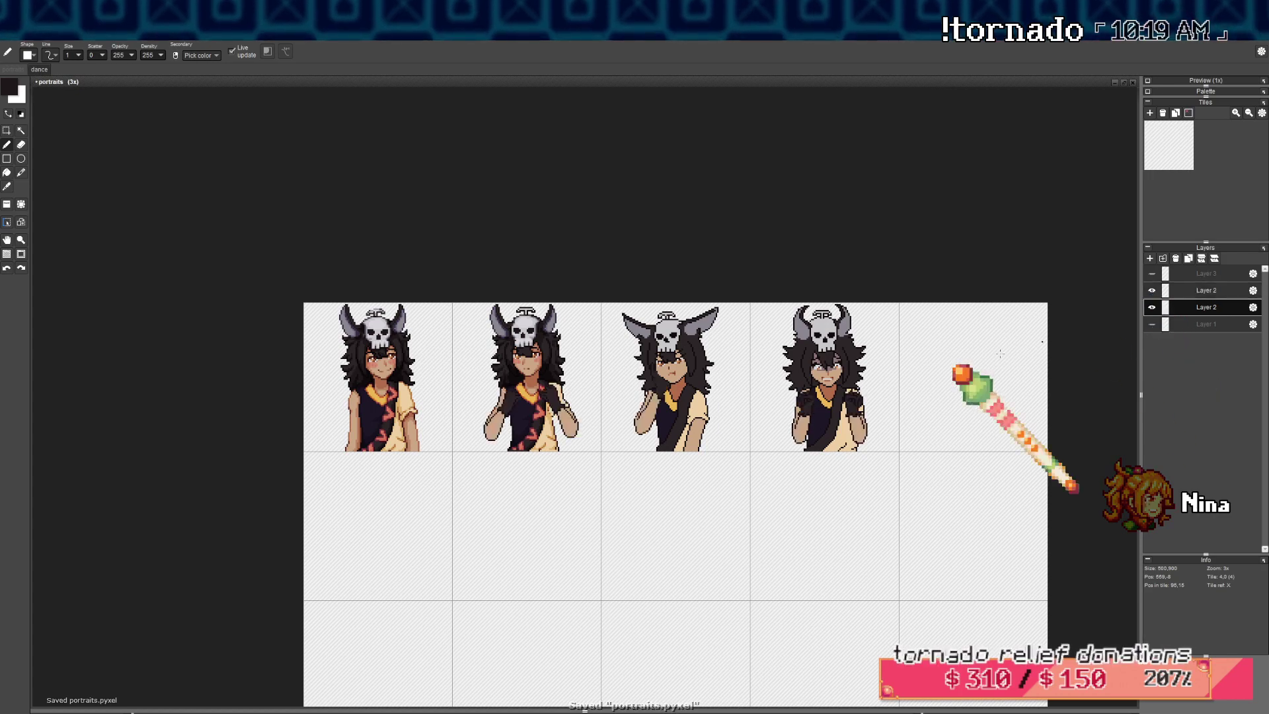
pyautogui.scroll(3, 604, 404)
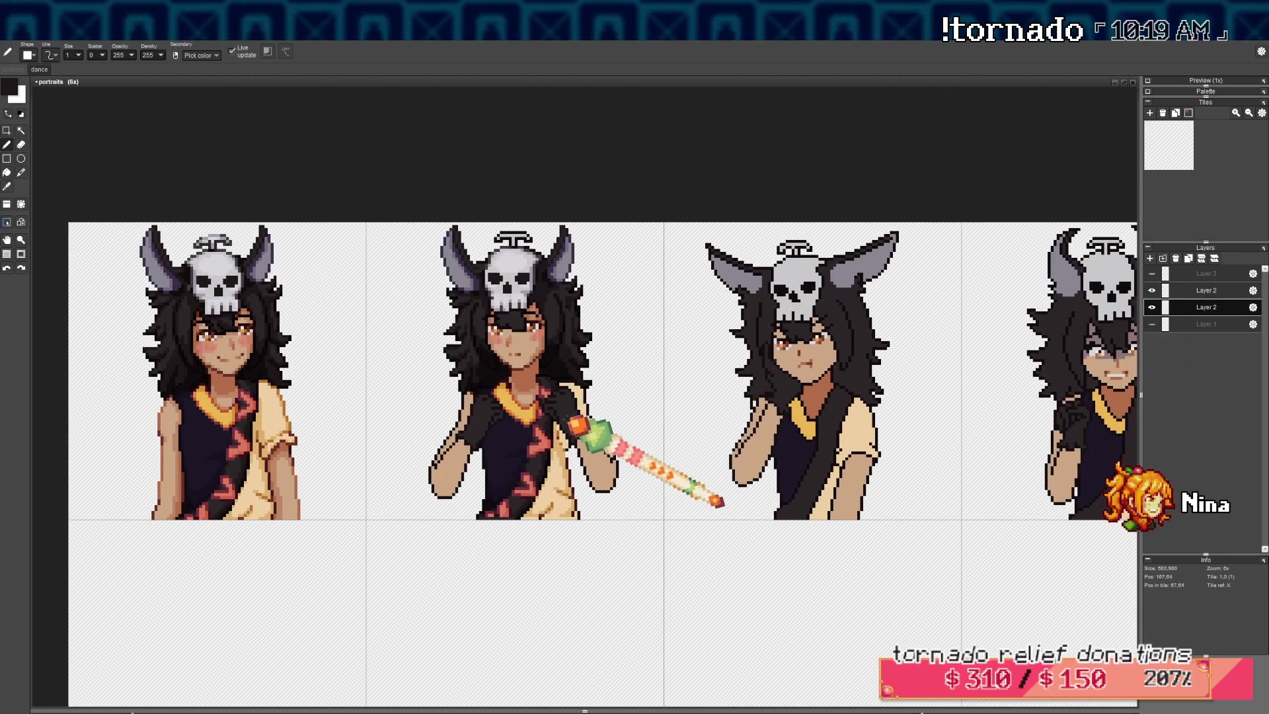
pyautogui.scroll(4, 578, 425)
pyautogui.rightClick(581, 436)
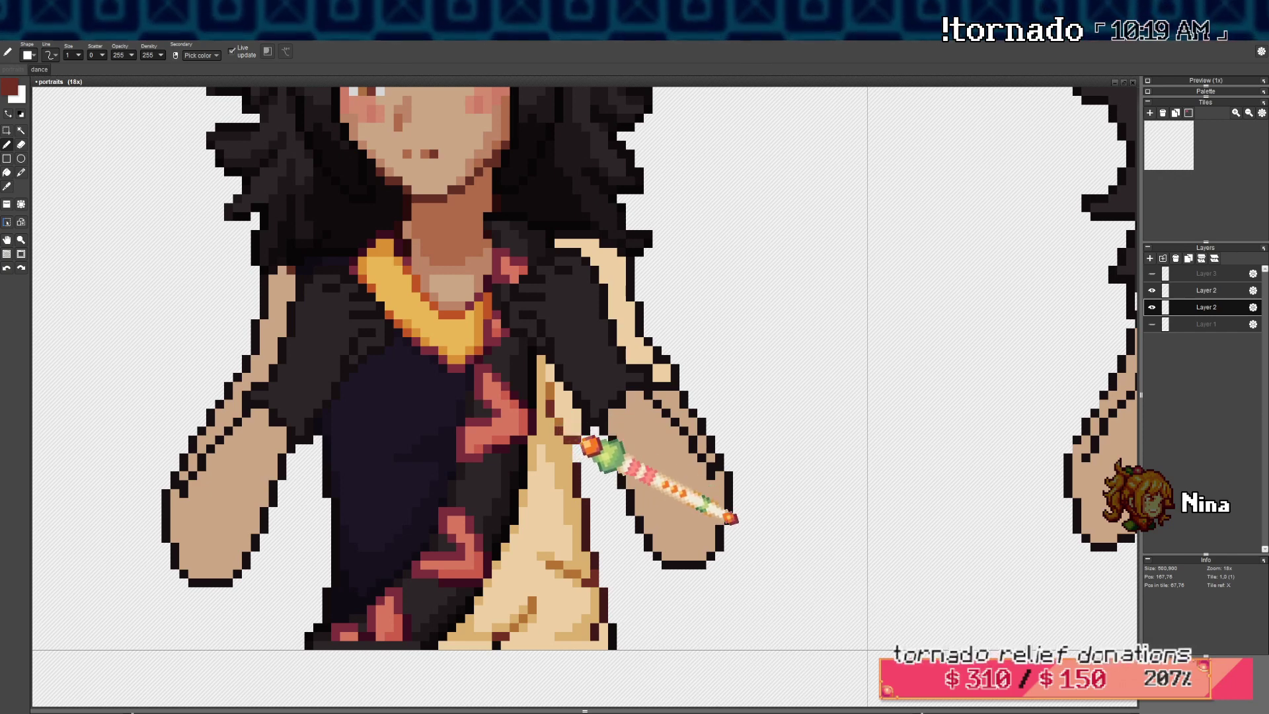
pyautogui.hotkey('ctrl', 'z')
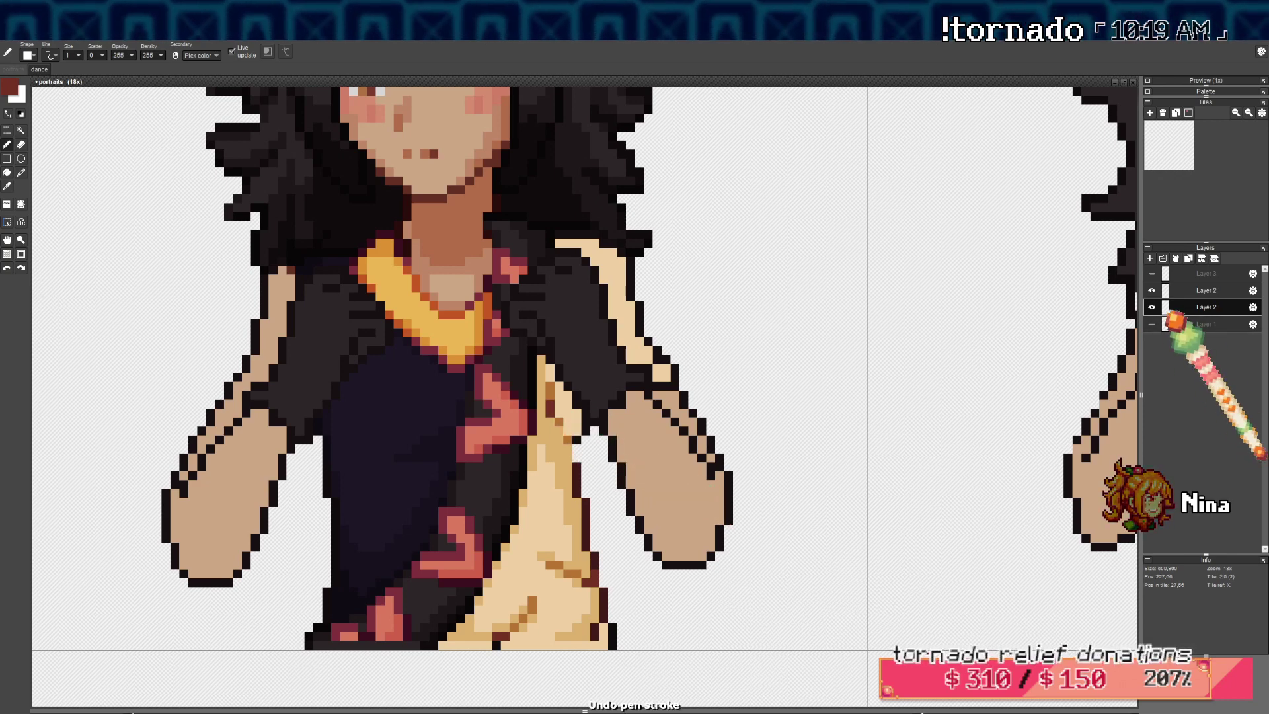
pyautogui.click(1186, 290)
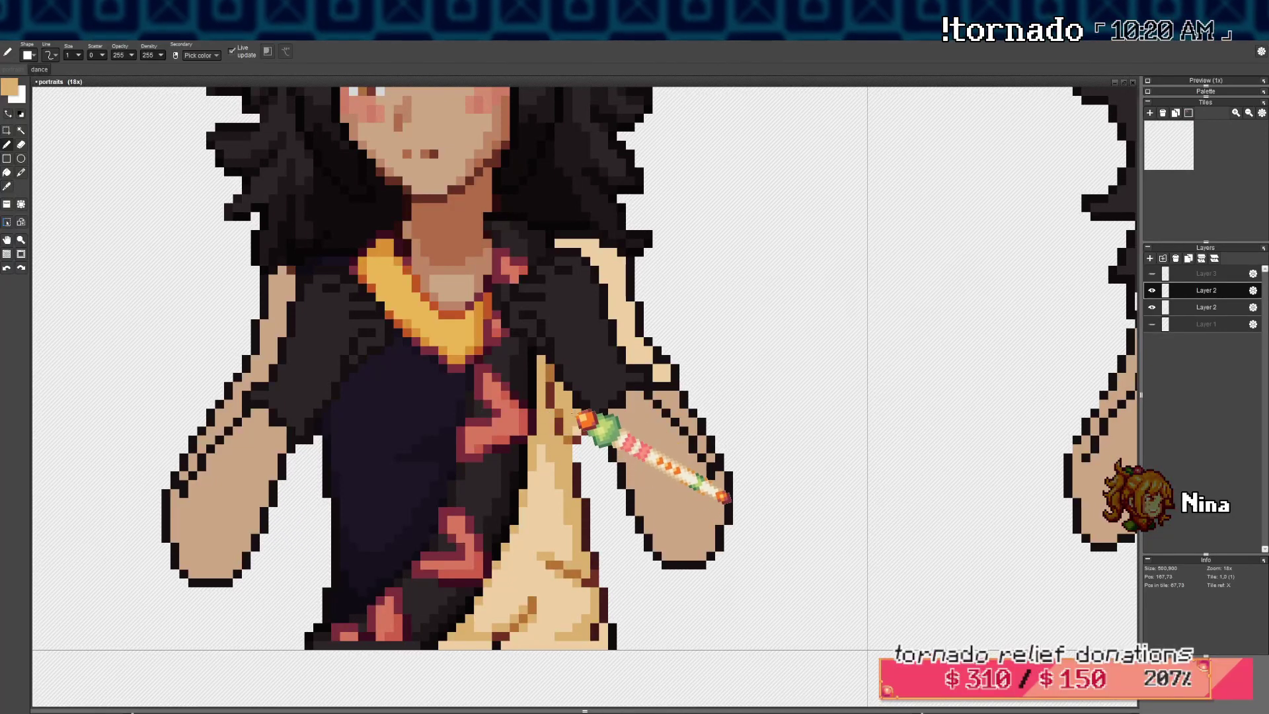
# Recolour the black outline of the second portrait's cream sleeve to dark reddish-brown
pyautogui.moveTo(663, 329); pyautogui.dragTo(593, 391)
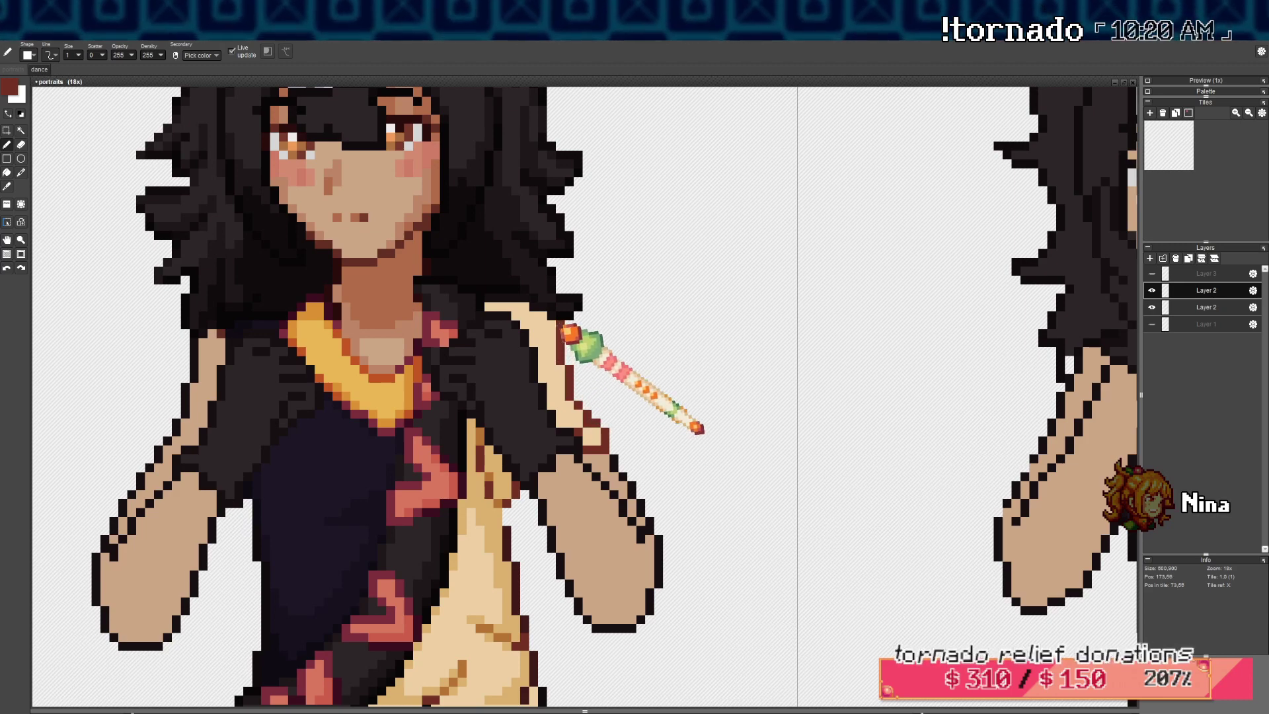
pyautogui.scroll(-3, 383, 410)
pyautogui.moveTo(695, 400)
pyautogui.mouseDown()
pyautogui.moveTo(801, 402)
pyautogui.moveTo(684, 397)
pyautogui.mouseUp()
pyautogui.scroll(3, 623, 397)
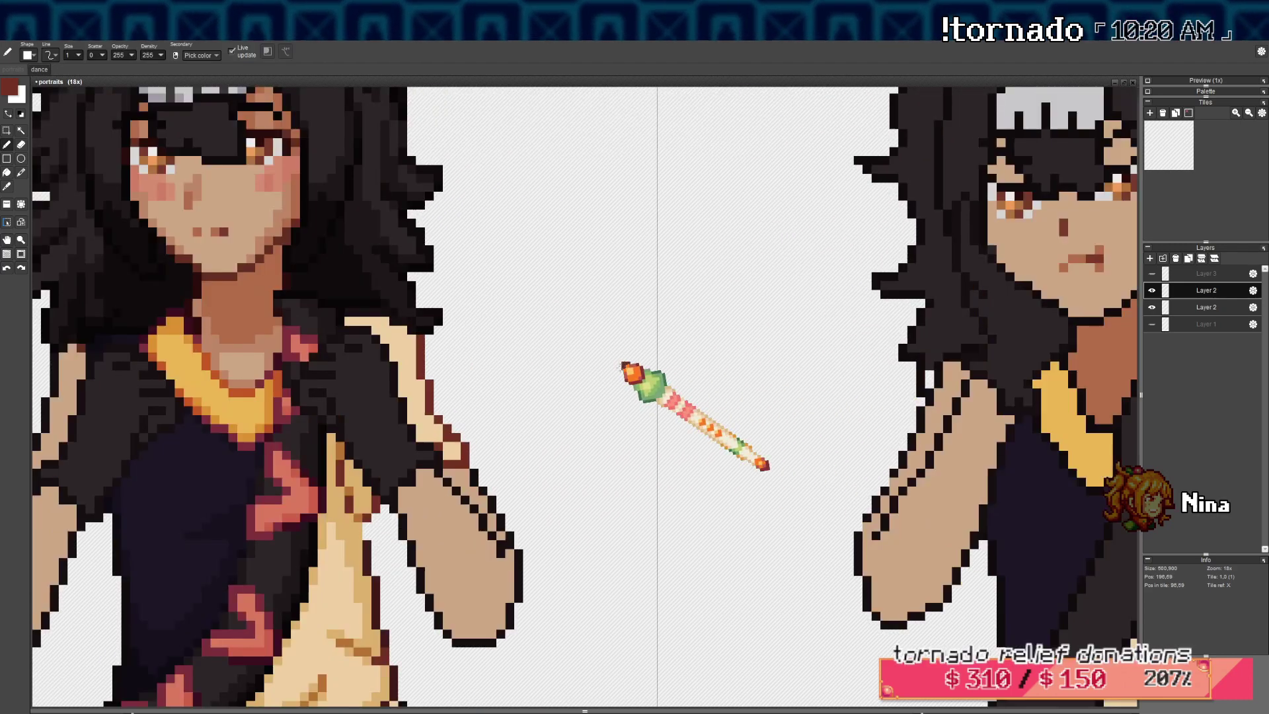
# Shade the outer edge of the second portrait's cream sleeve with brown and tan picked from the shirt, undoing unwanted strokes
pyautogui.rightClick(349, 491)
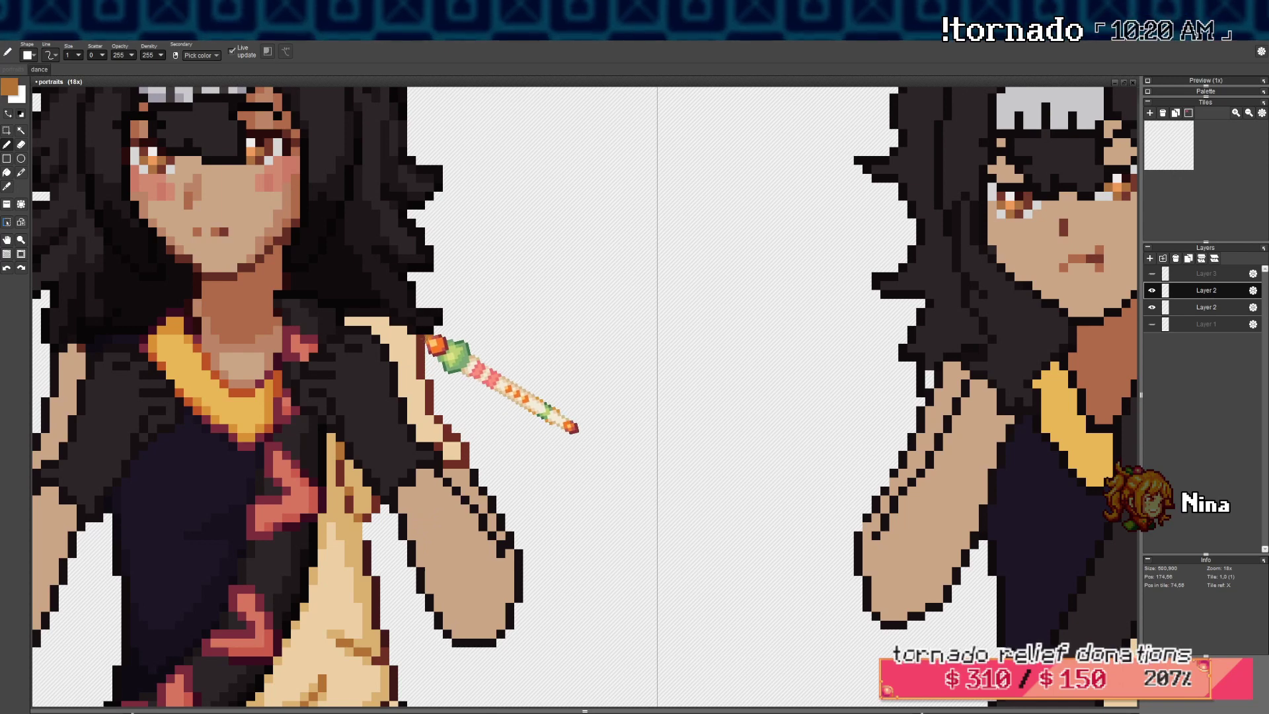
pyautogui.moveTo(427, 342); pyautogui.dragTo(421, 374)
pyautogui.hotkey('ctrl', 'z')
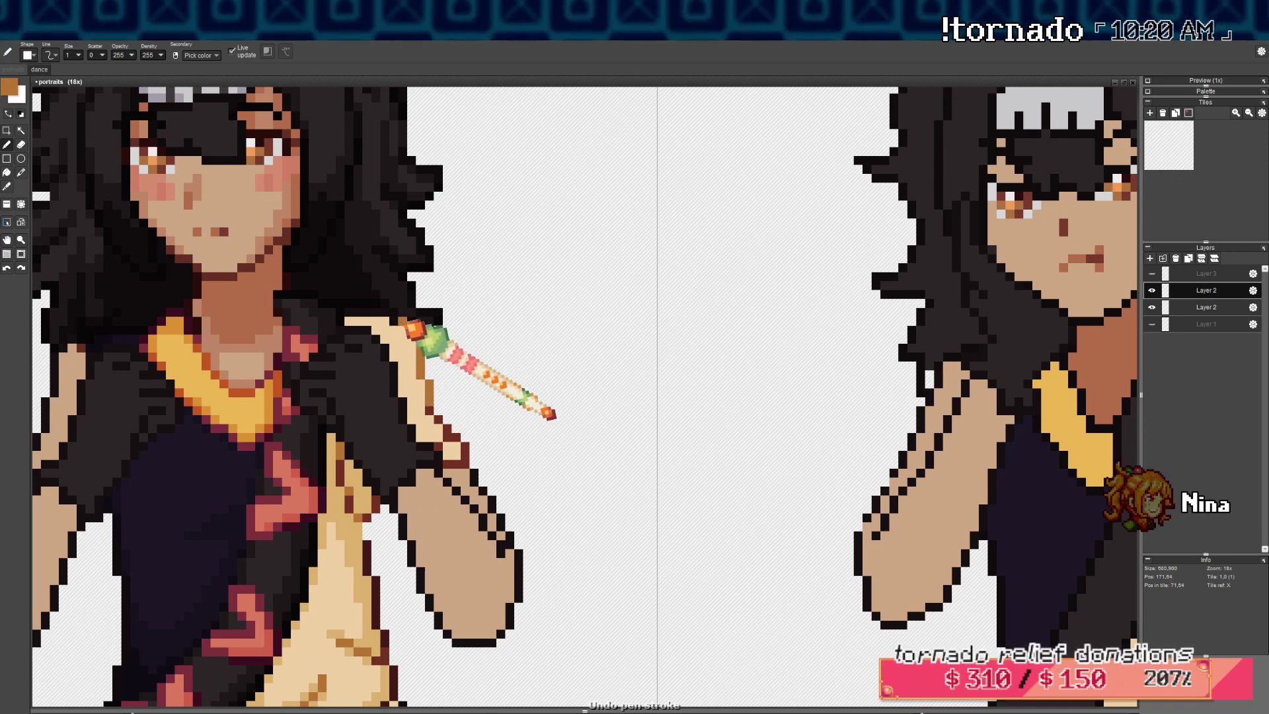
pyautogui.scroll(-4, 345, 312)
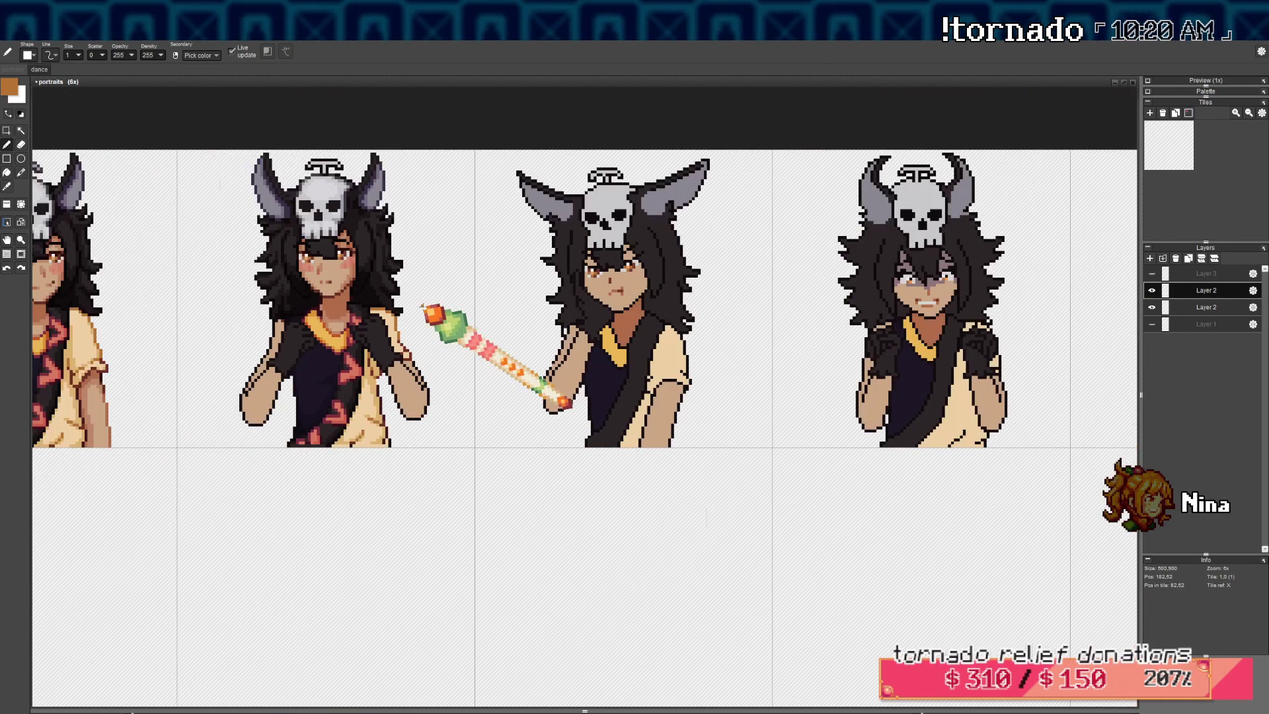
pyautogui.scroll(3, 482, 411)
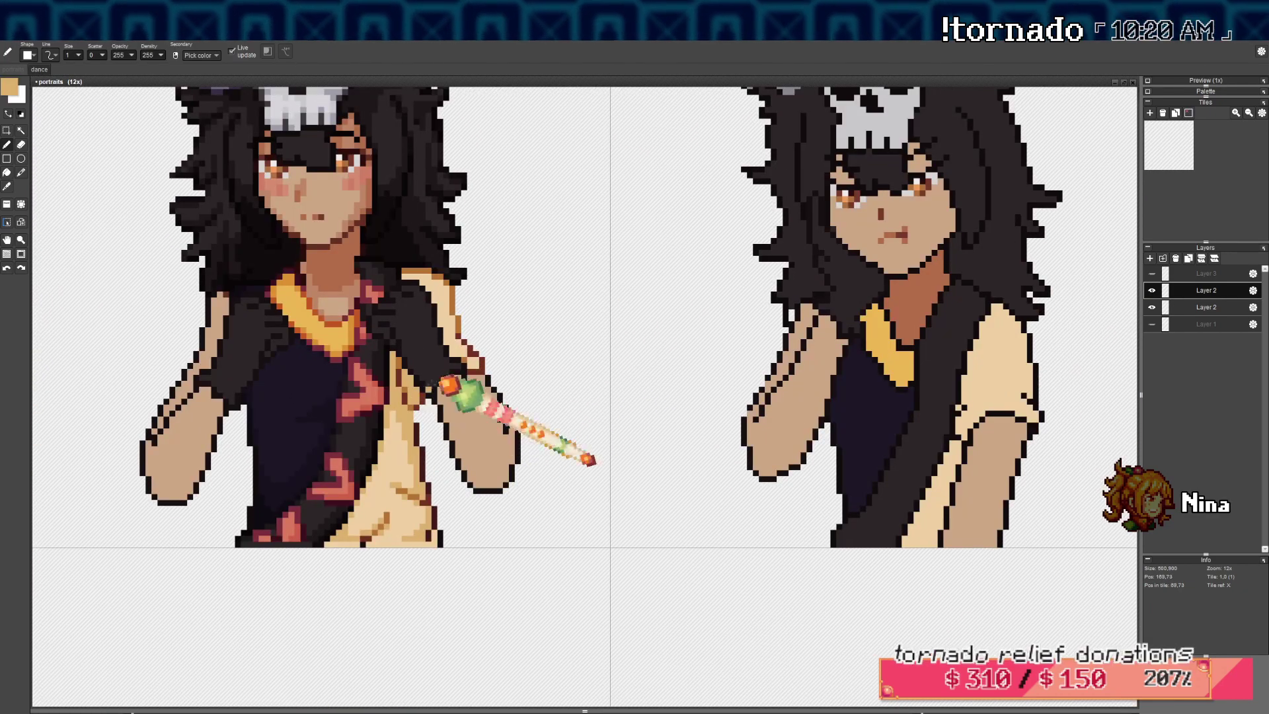
pyautogui.rightClick(471, 354)
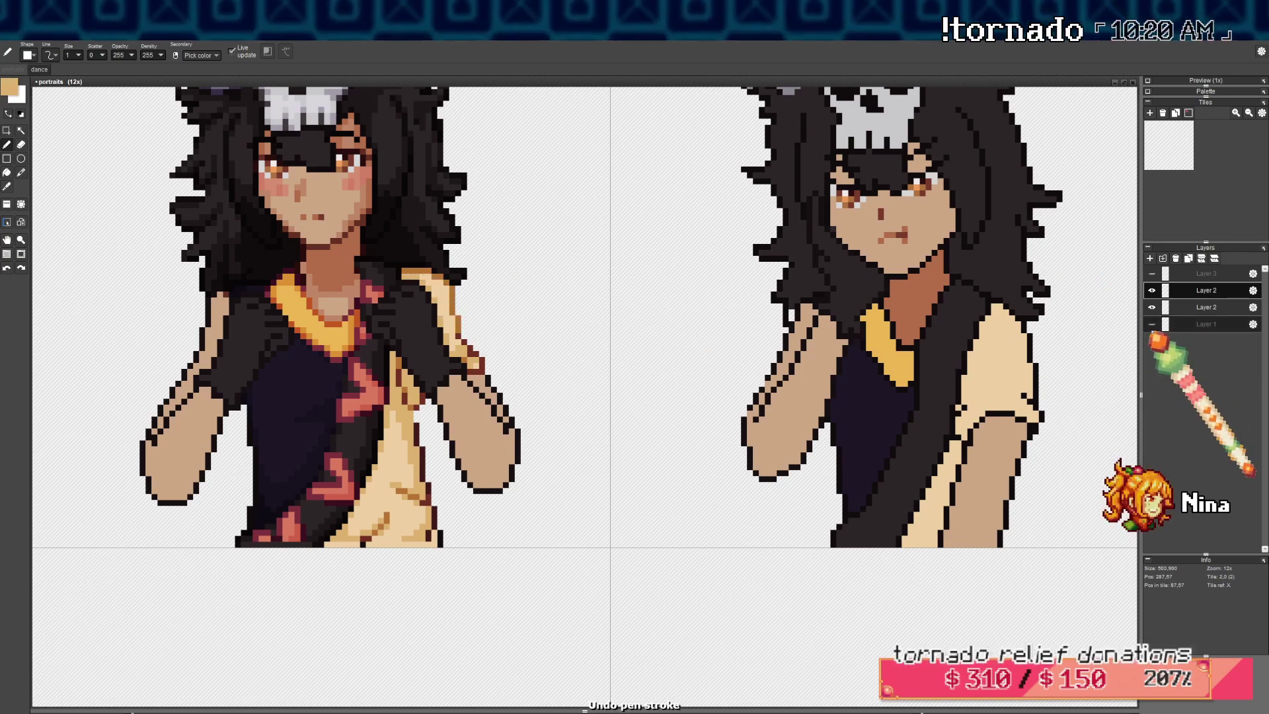
# Show the Layer 1 sketch and toggle the body and arm layers to compare the portraits with it
pyautogui.click(1152, 324)
pyautogui.scroll(-2, 986, 345)
pyautogui.click(1152, 308)
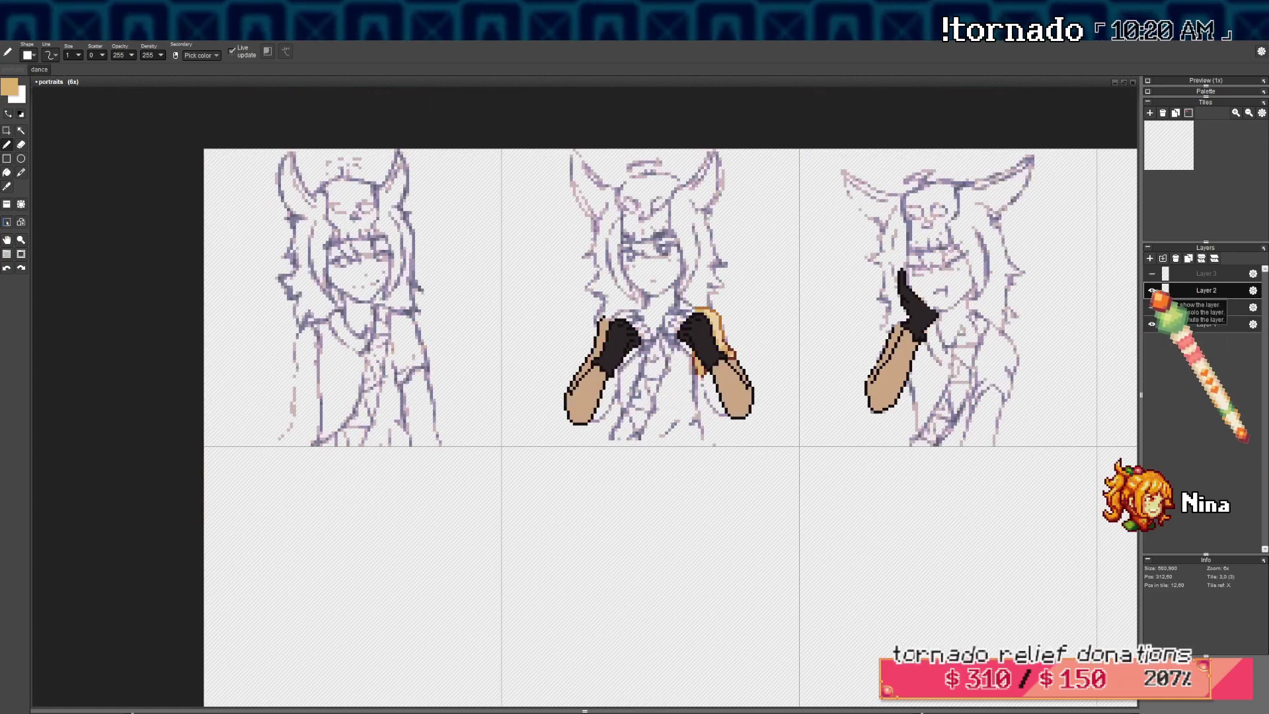
pyautogui.click(1151, 290)
pyautogui.click(1152, 290)
pyautogui.click(1151, 307)
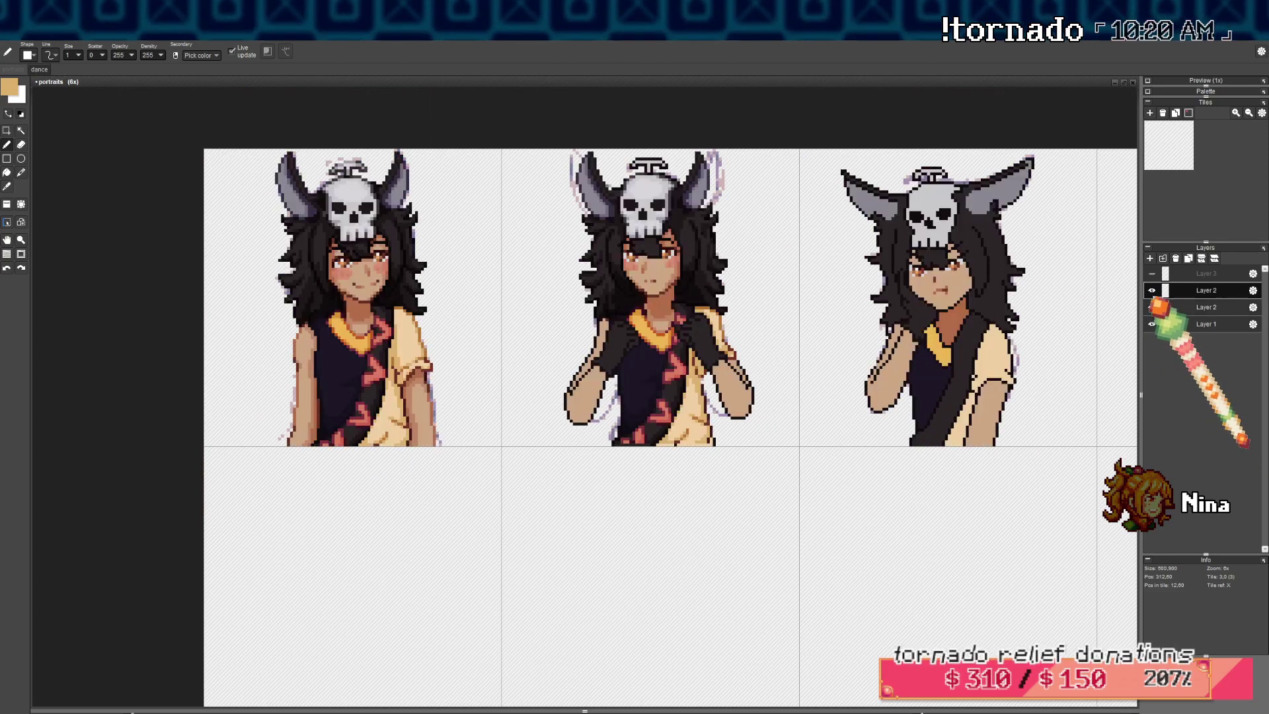
# Show Layer 3 with the sparkles, hide the Layer 1 sketch, check the arm layer and save the file
pyautogui.click(1152, 273)
pyautogui.click(1153, 321)
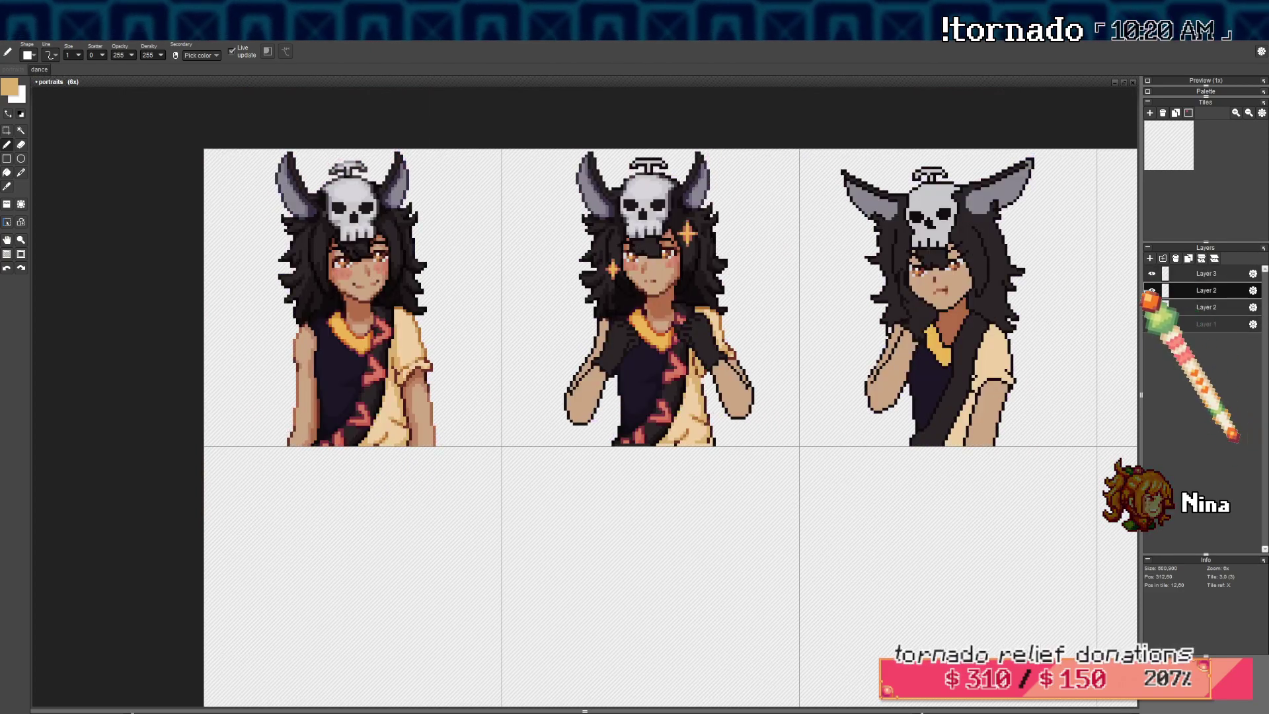
pyautogui.click(1152, 290)
pyautogui.click(1151, 291)
pyautogui.hotkey('ctrl', 's')
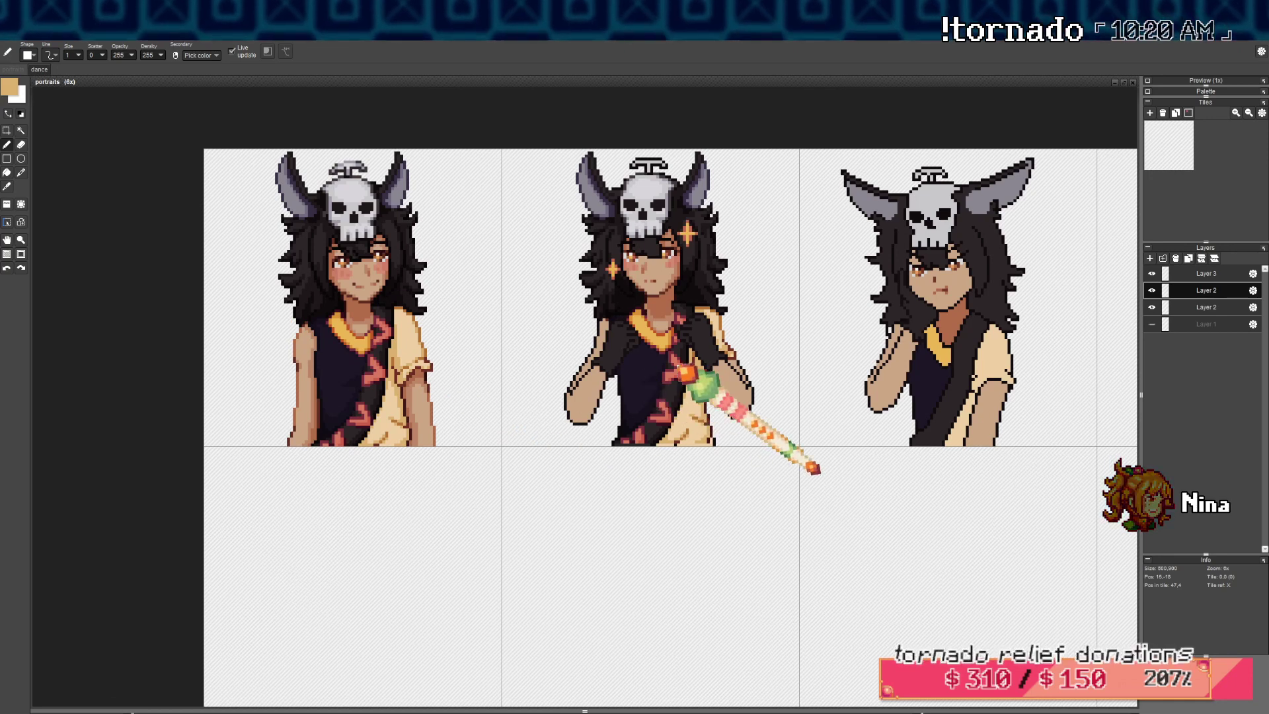
pyautogui.press('Return')
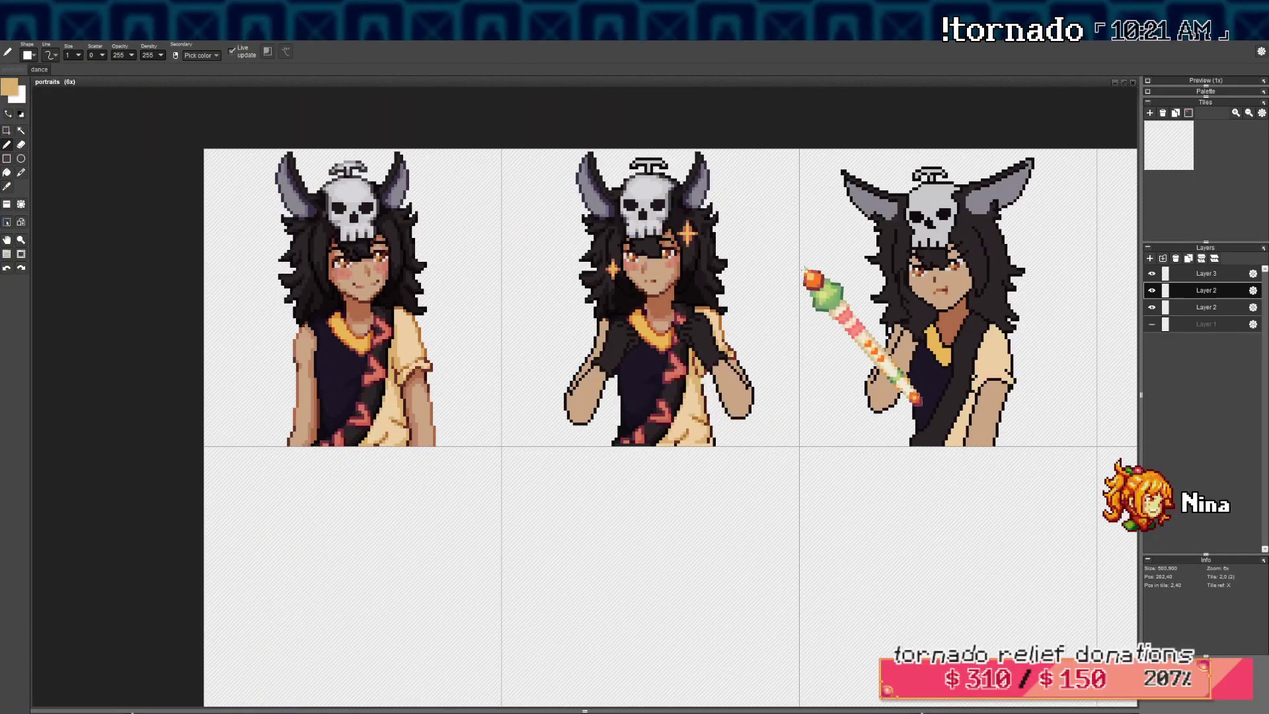
pyautogui.scroll(4, 658, 228)
pyautogui.moveTo(638, 360)
pyautogui.mouseDown()
pyautogui.moveTo(618, 355)
pyautogui.moveTo(634, 366)
pyautogui.mouseUp()
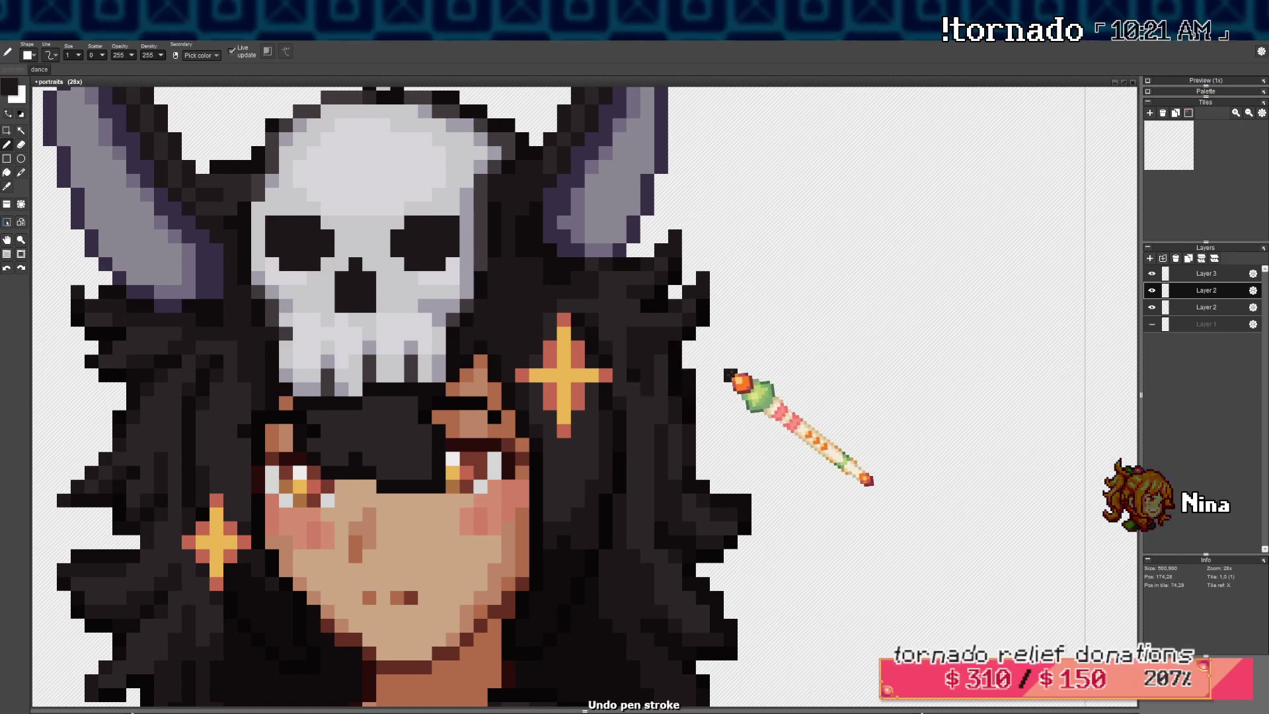
pyautogui.scroll(-3, 714, 330)
pyautogui.hotkey('ctrl', 'z')
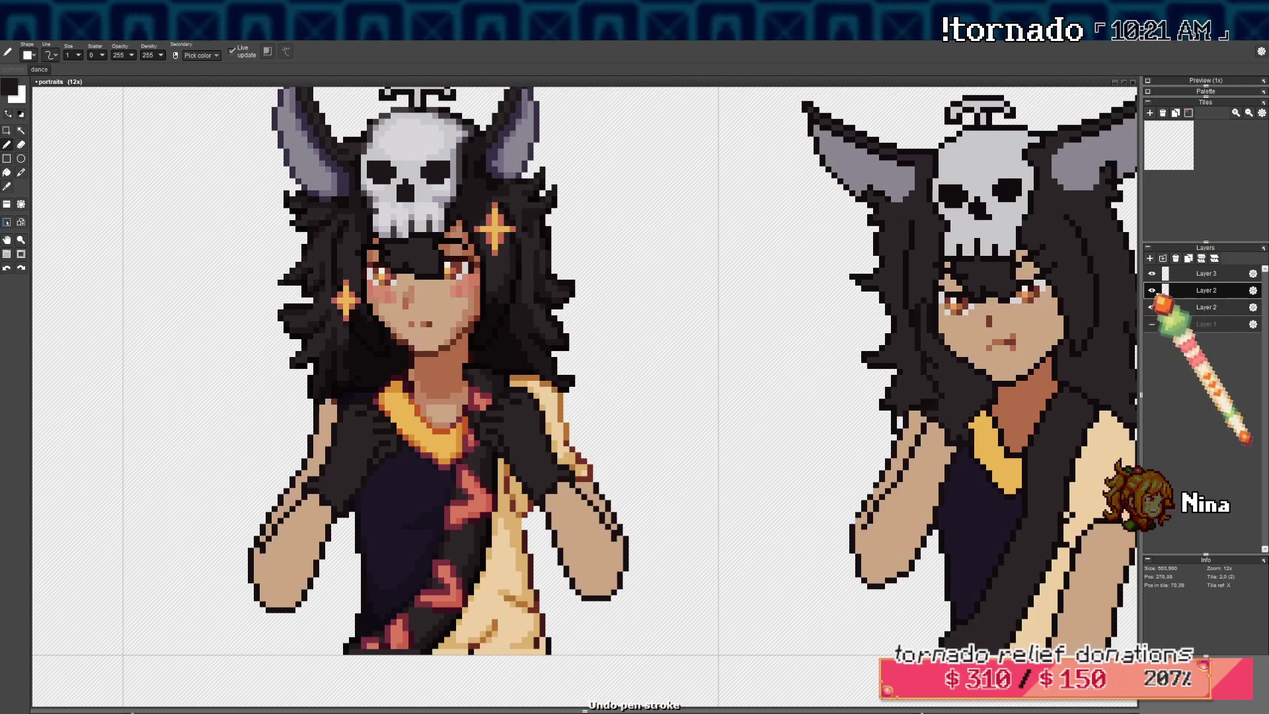
# Make the lower Layer 2 with the hair active and check the second portrait's hair around the upper sparkle
pyautogui.click(1183, 307)
pyautogui.scroll(3, 525, 214)
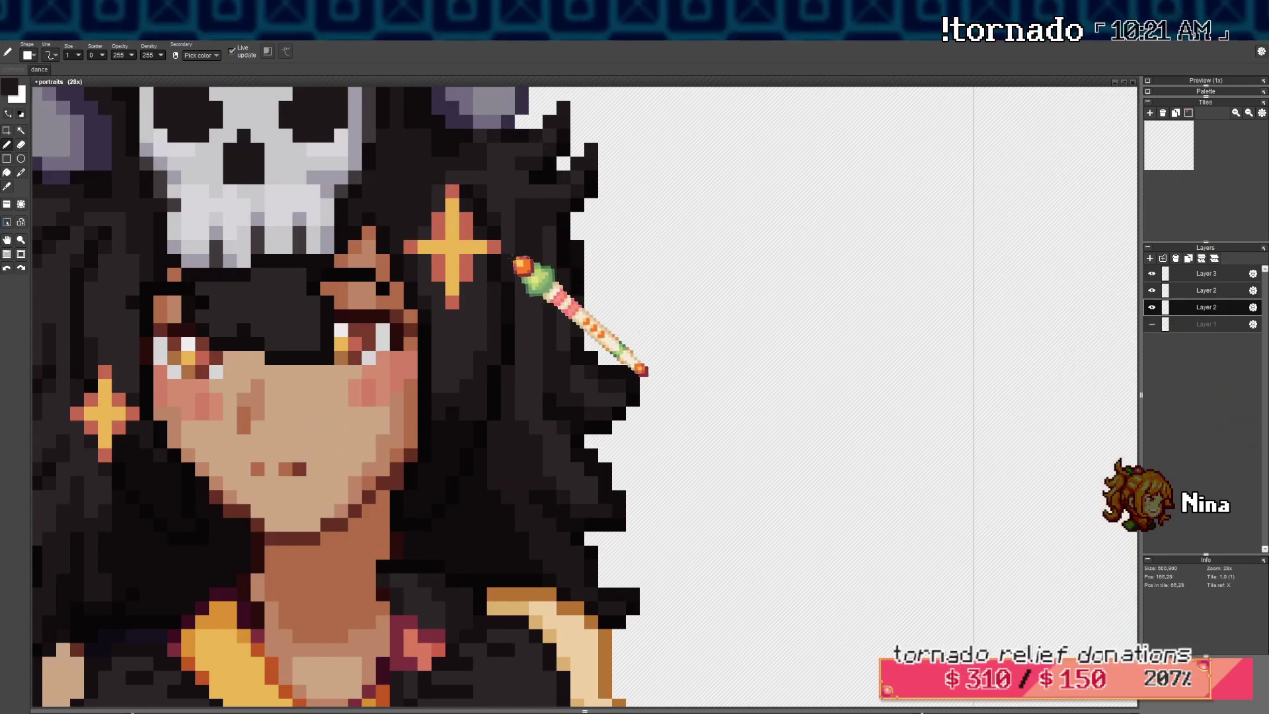
pyautogui.scroll(-3, 524, 272)
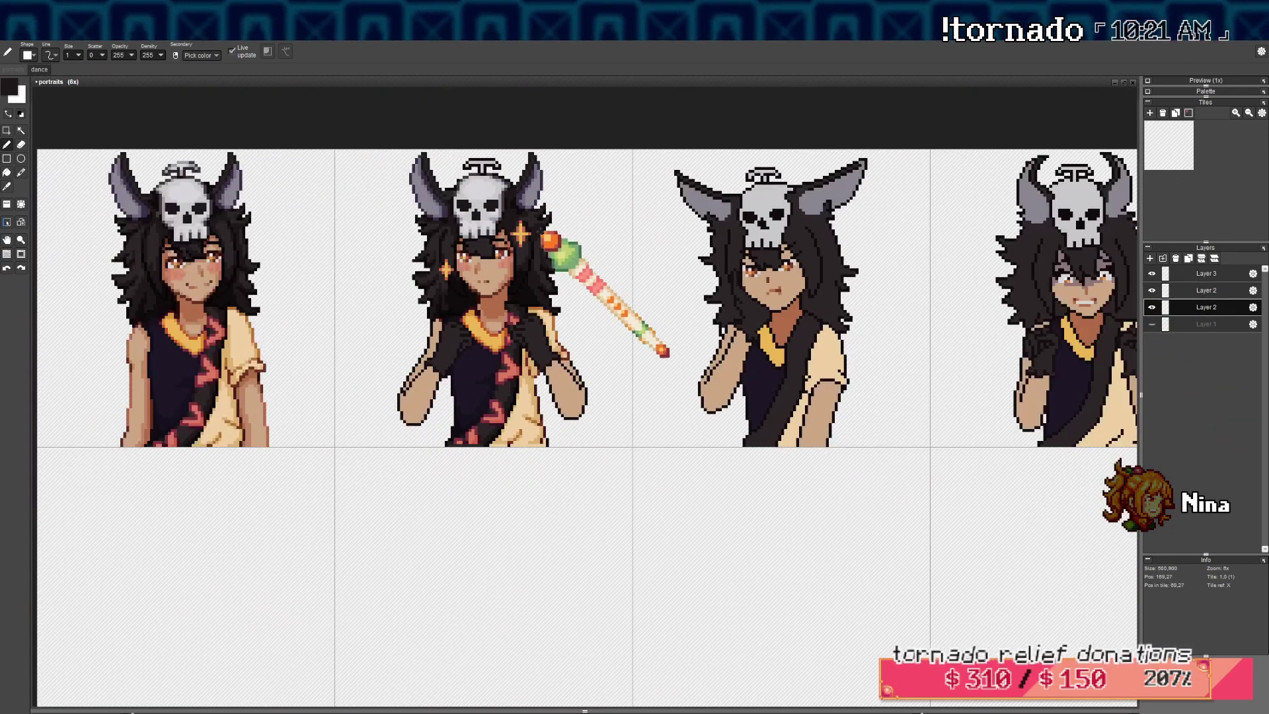
# Make the upper Layer 2 with the arms active and touch up the second portrait's sleeve with its cream colour
pyautogui.scroll(4, 535, 261)
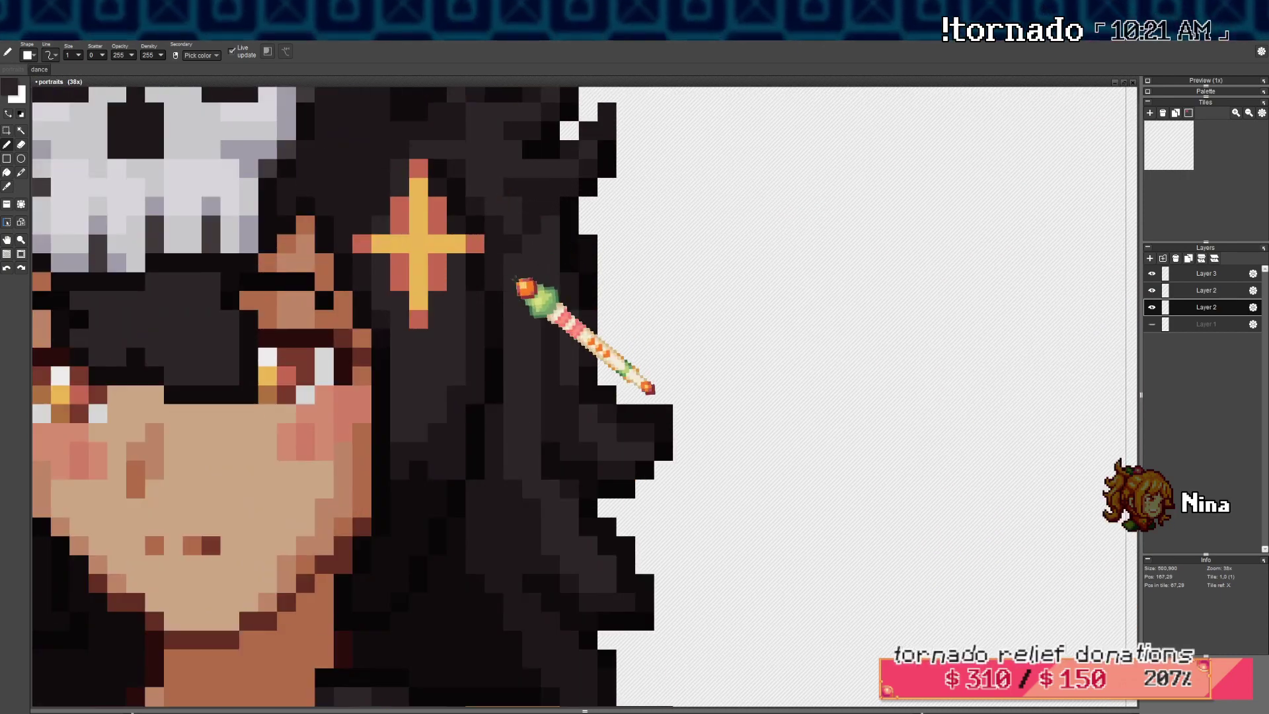
pyautogui.scroll(-3, 594, 222)
pyautogui.scroll(-1, 594, 221)
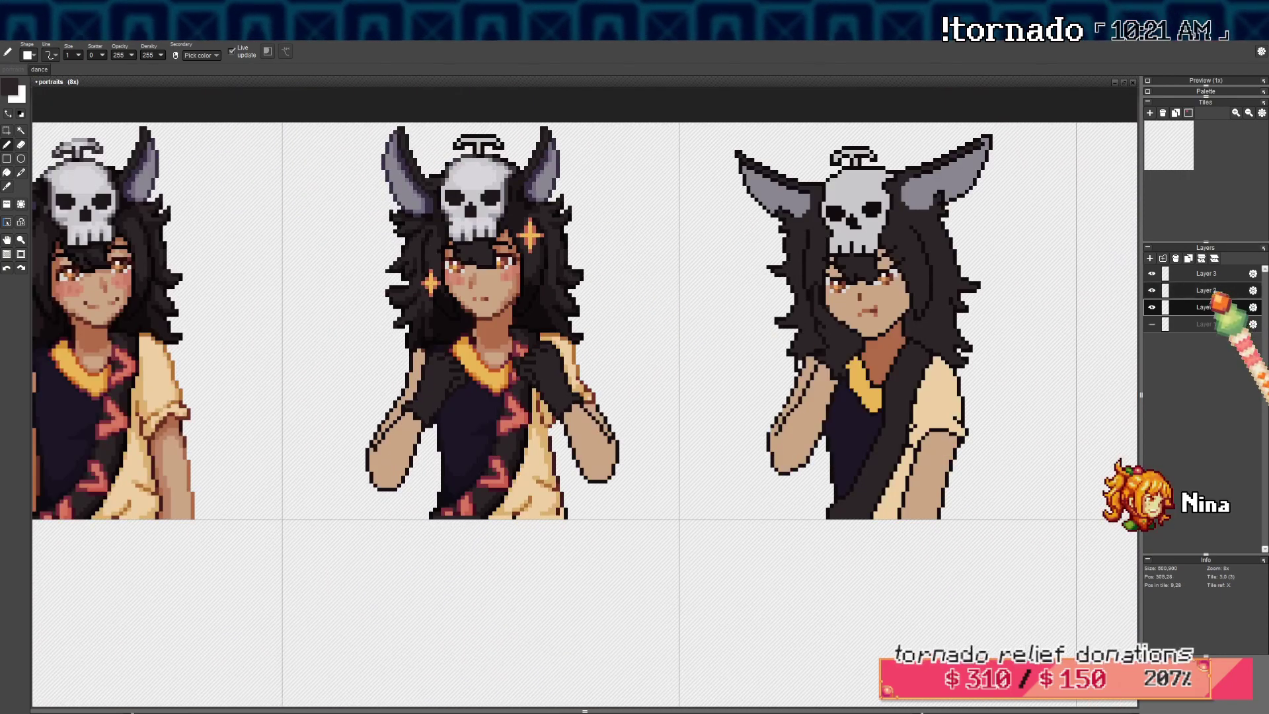
pyautogui.scroll(2, 581, 329)
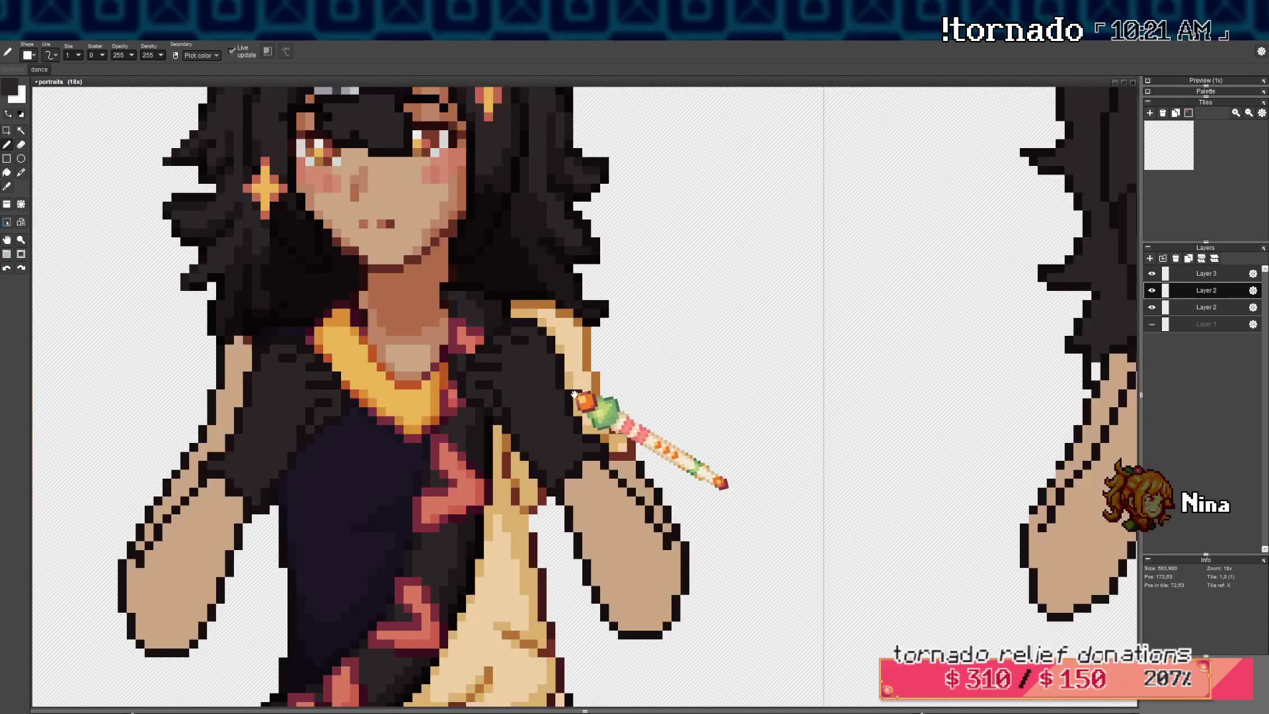
pyautogui.scroll(1, 578, 403)
pyautogui.rightClick(571, 335)
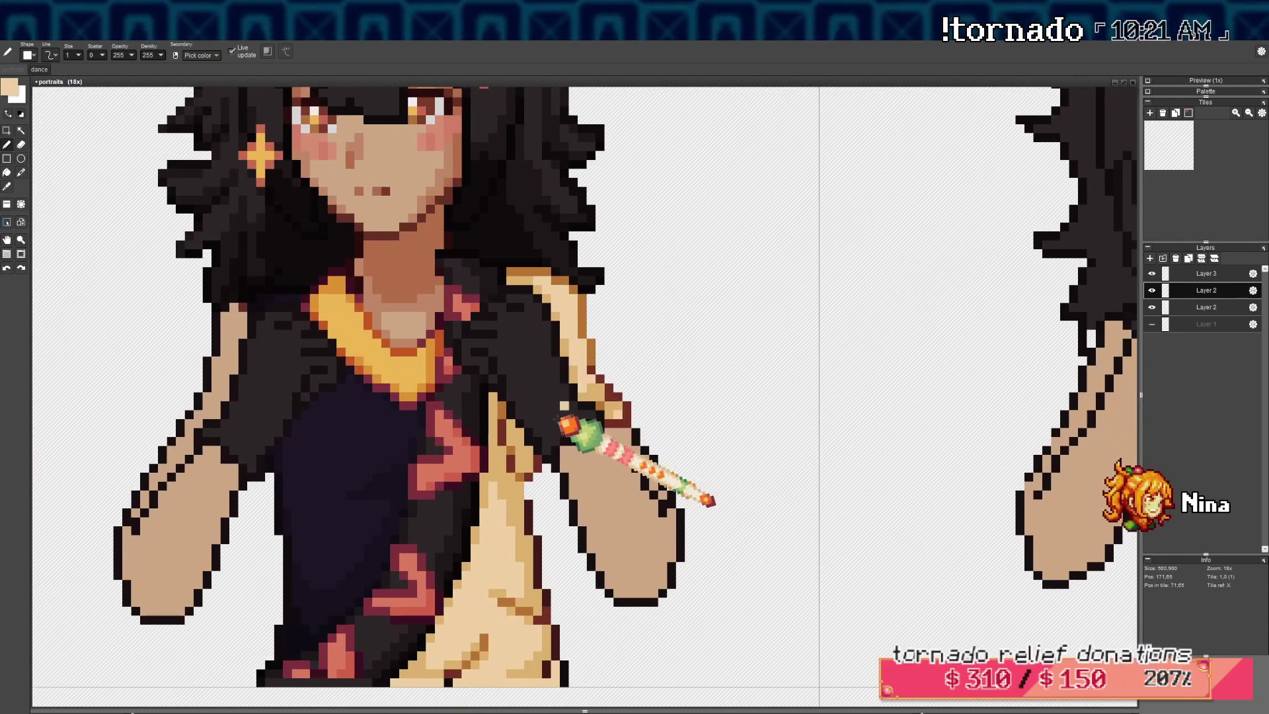
pyautogui.scroll(-2, 598, 456)
pyautogui.moveTo(599, 452); pyautogui.dragTo(560, 391)
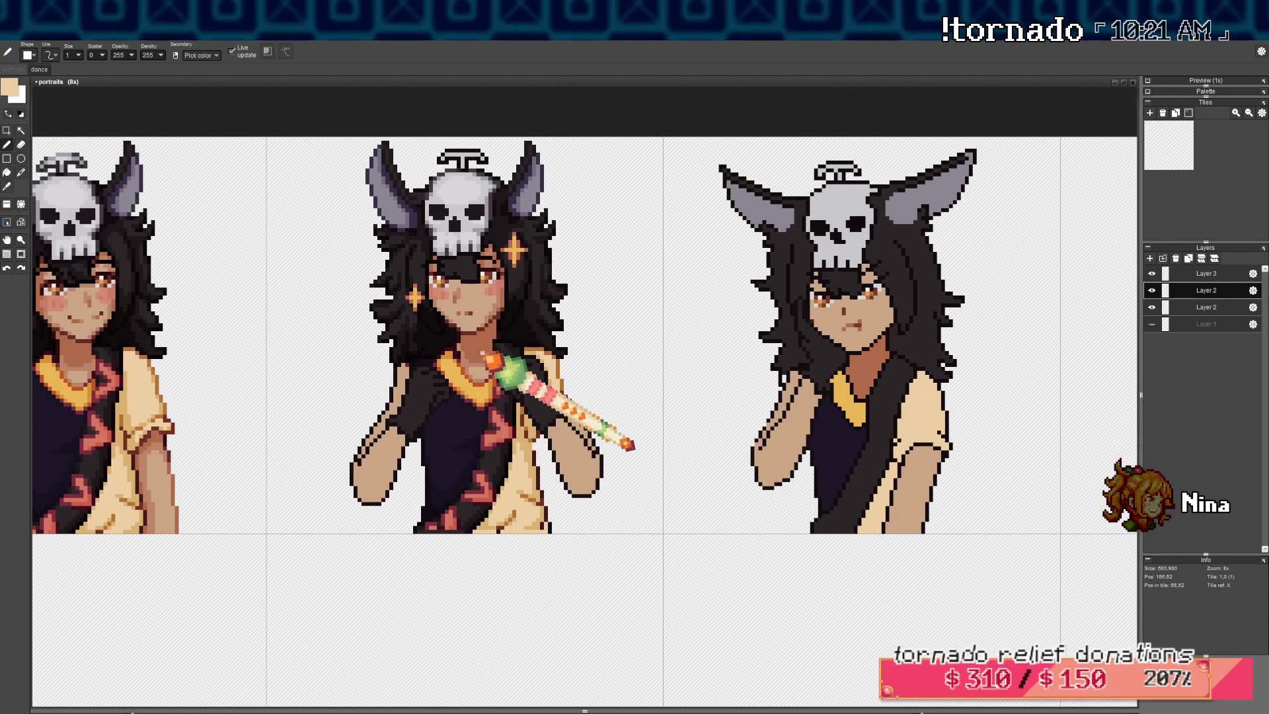
# Shade the sleeved side's forearm on the second portrait with two reddish-brown skin tones, darkest along the outer edge
pyautogui.rightClick(595, 433)
pyautogui.scroll(1, 580, 469)
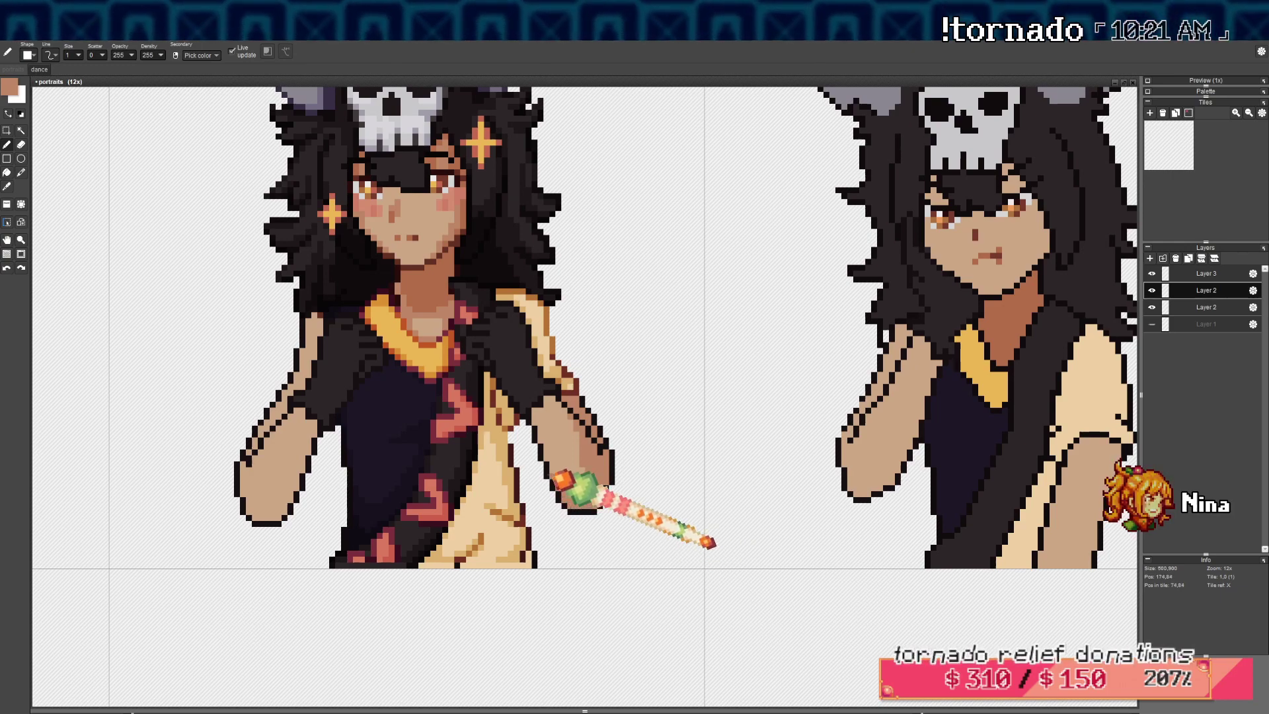
pyautogui.moveTo(447, 268); pyautogui.dragTo(450, 283)
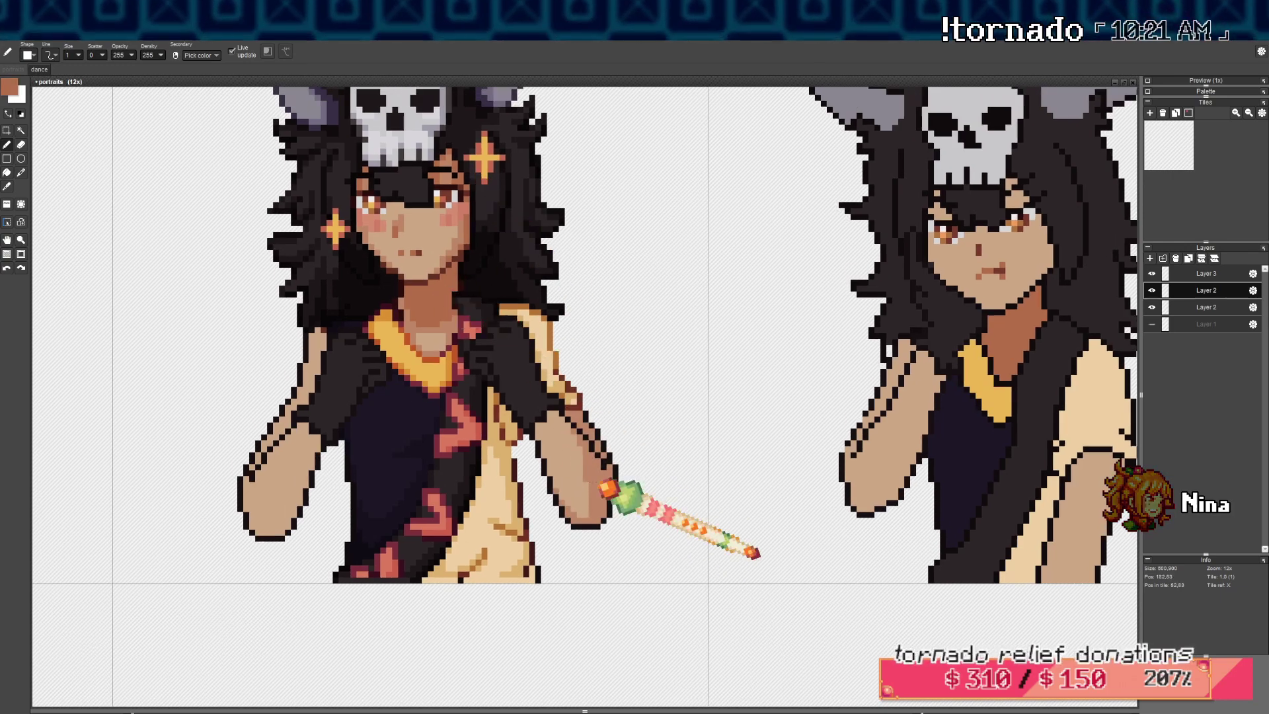
pyautogui.scroll(1, 604, 496)
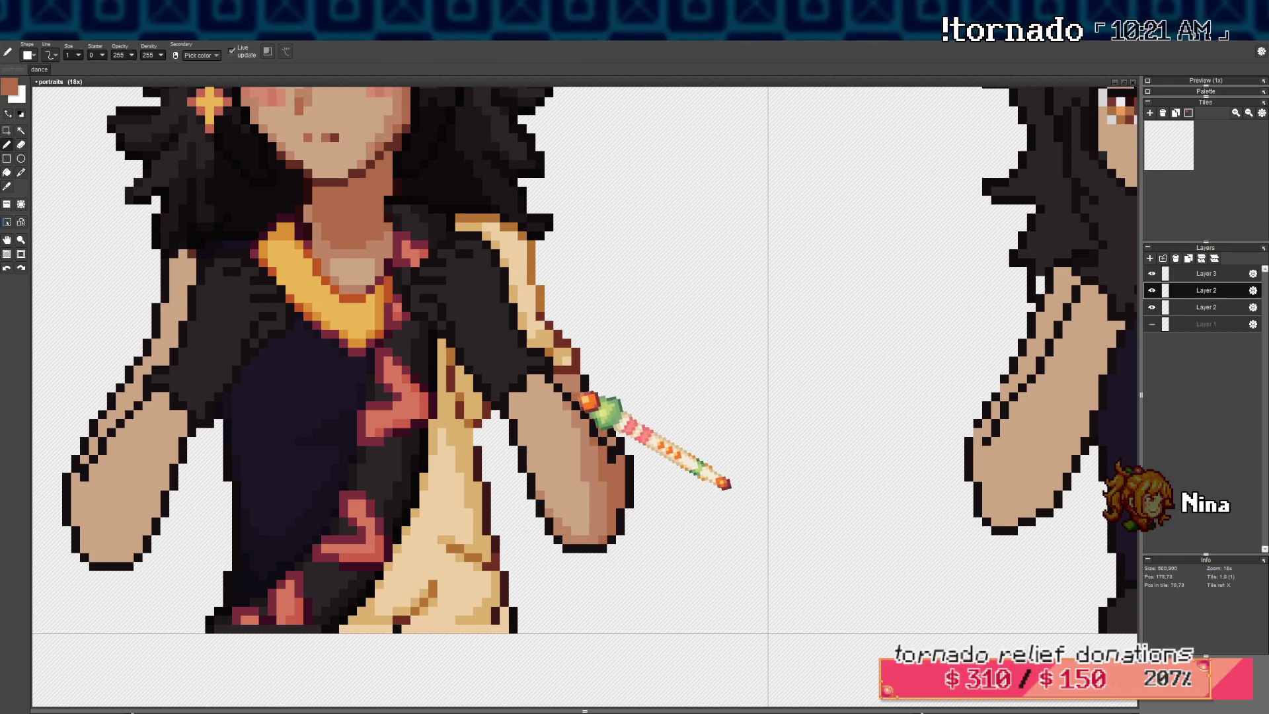
pyautogui.scroll(-4, 564, 380)
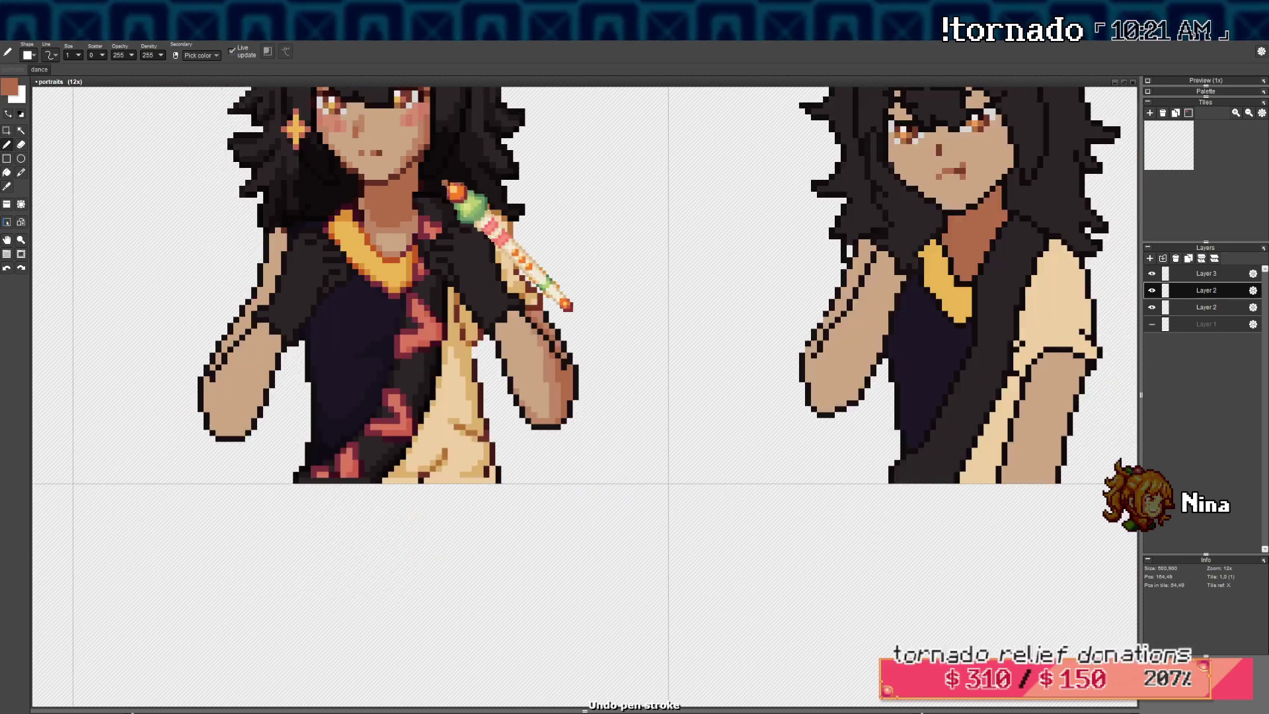
pyautogui.scroll(5, 421, 199)
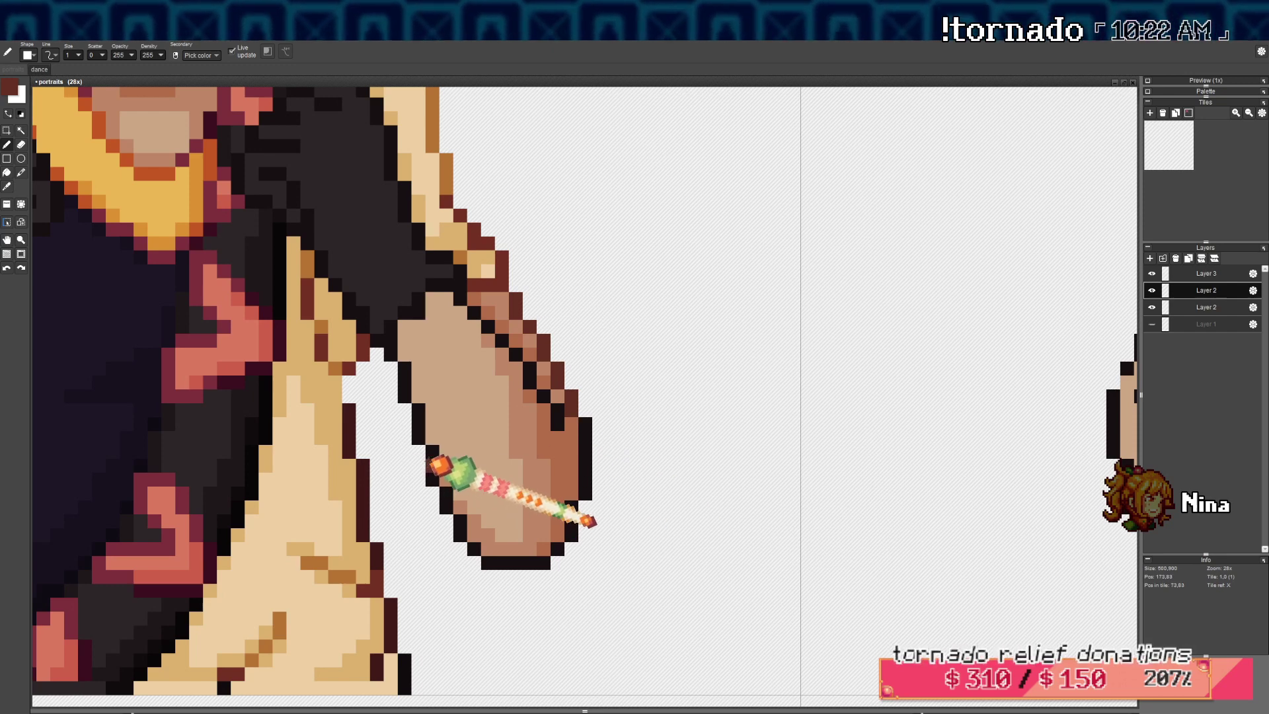
# Recolour the black outline along the forearm's inner edge and the start of its crease in dark reddish brown
pyautogui.moveTo(432, 462); pyautogui.dragTo(407, 339)
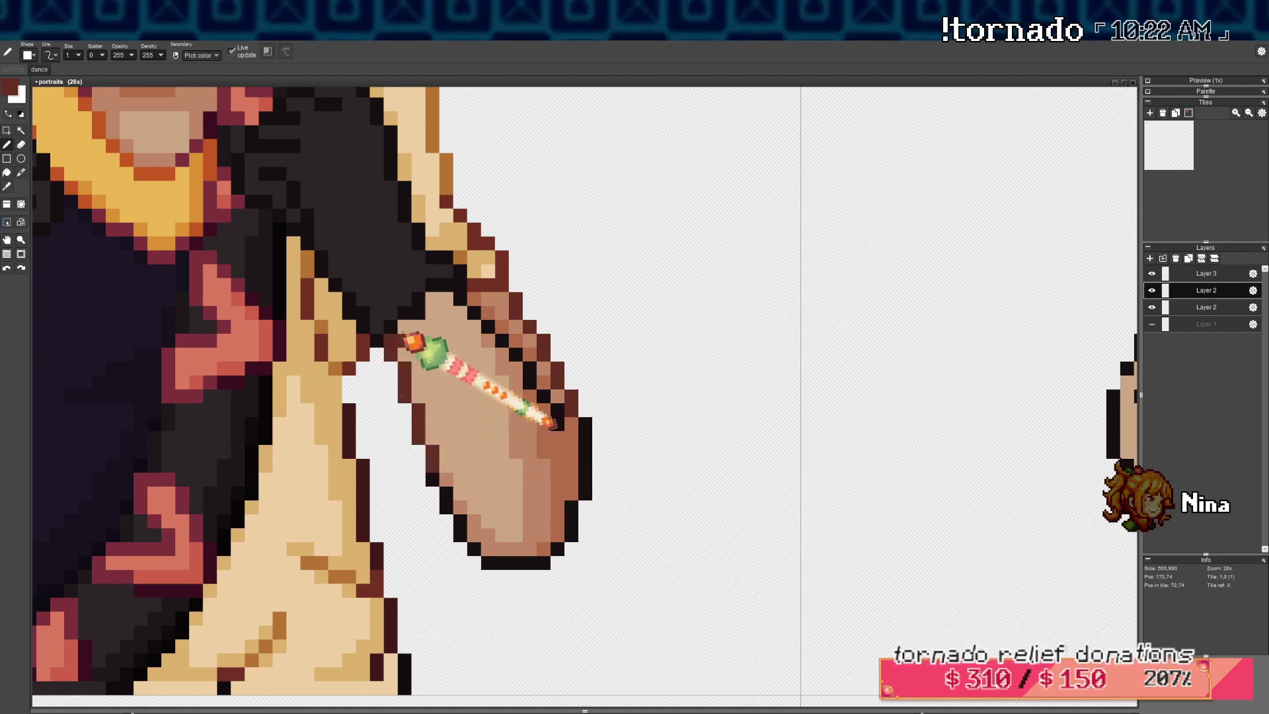
pyautogui.click(475, 309)
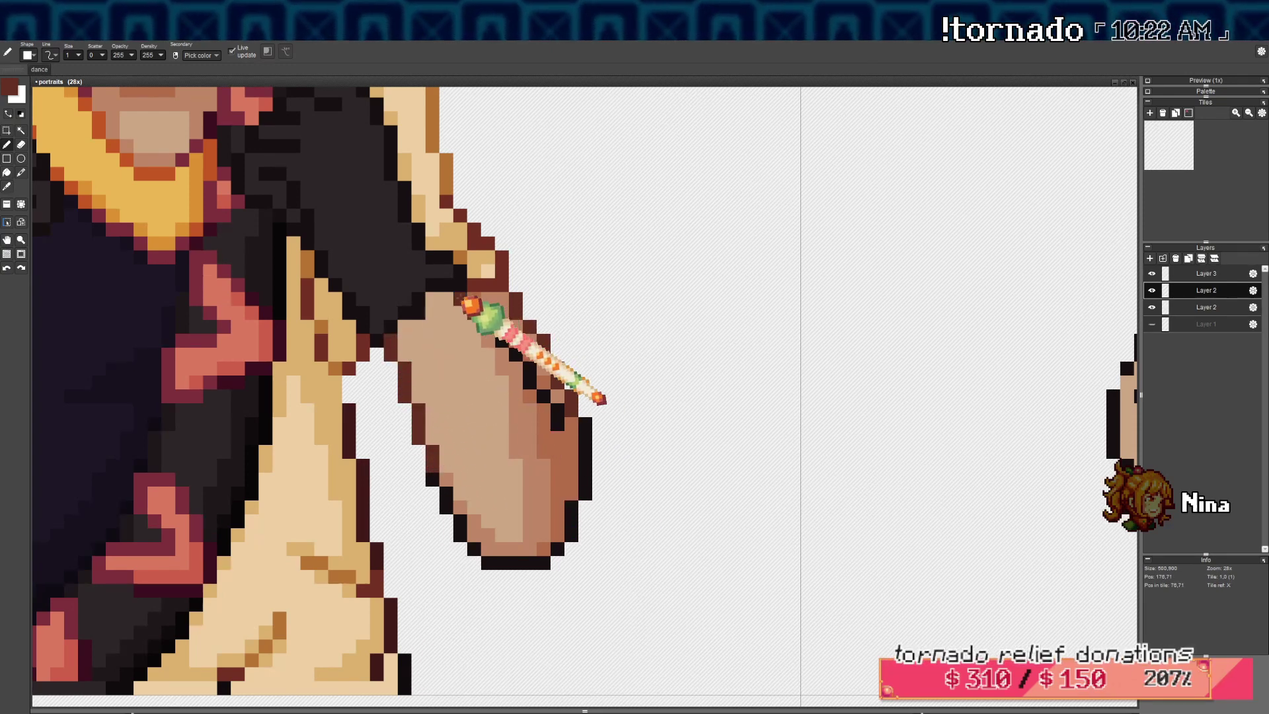
pyautogui.scroll(-3, 469, 303)
pyautogui.scroll(3, 476, 249)
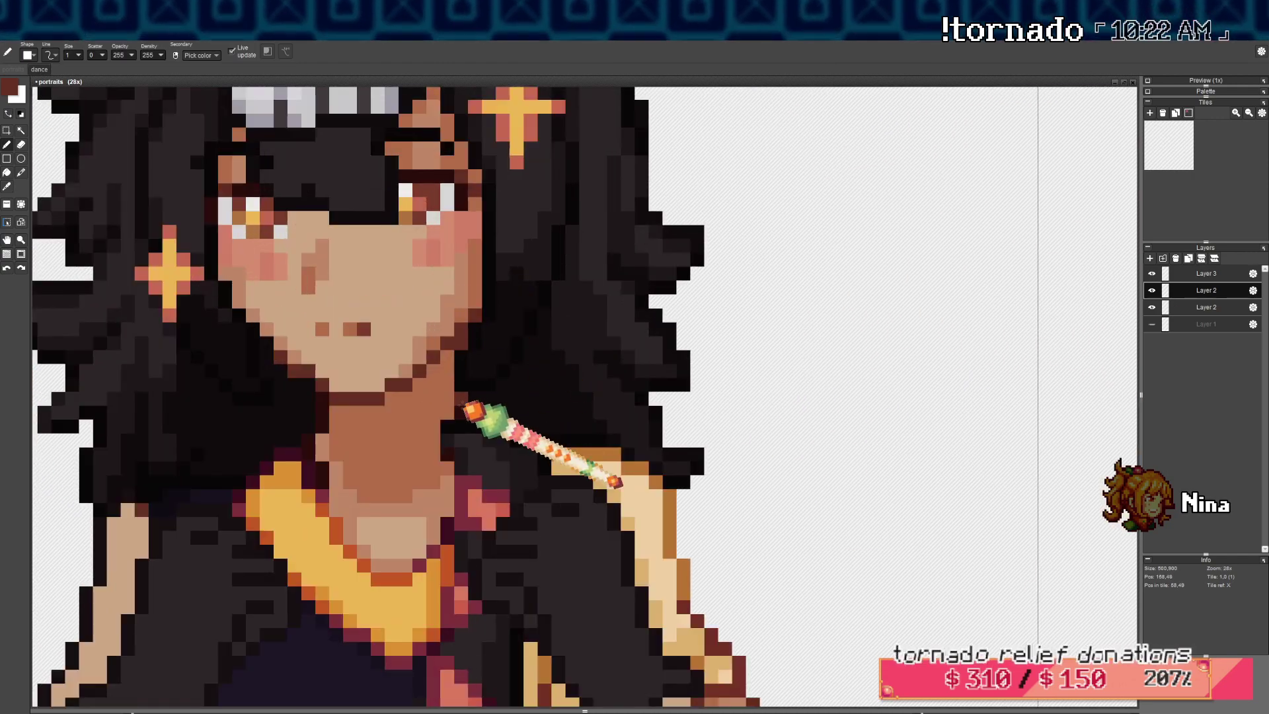
# Recolour the forearm's lower and outer outline and its inner crease in very dark brown, undoing an unwanted stroke
pyautogui.scroll(-3, 468, 407)
pyautogui.scroll(3, 439, 359)
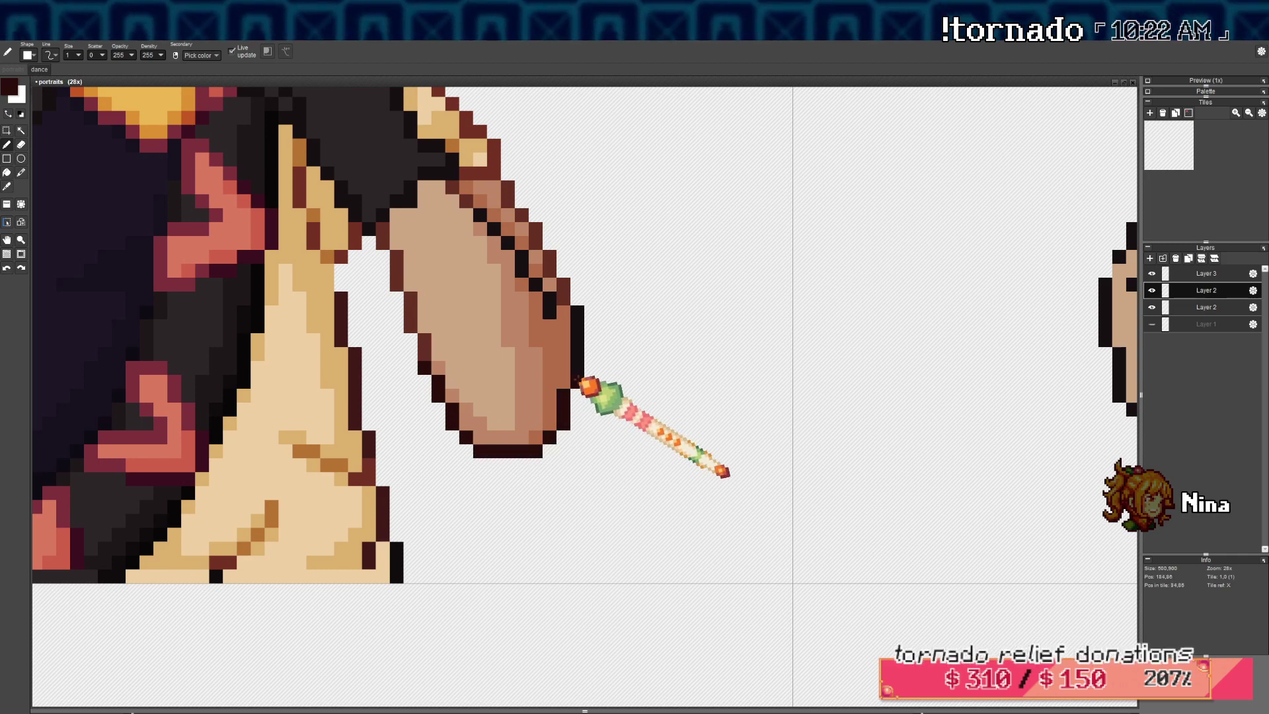
pyautogui.hotkey('ctrl', 'z')
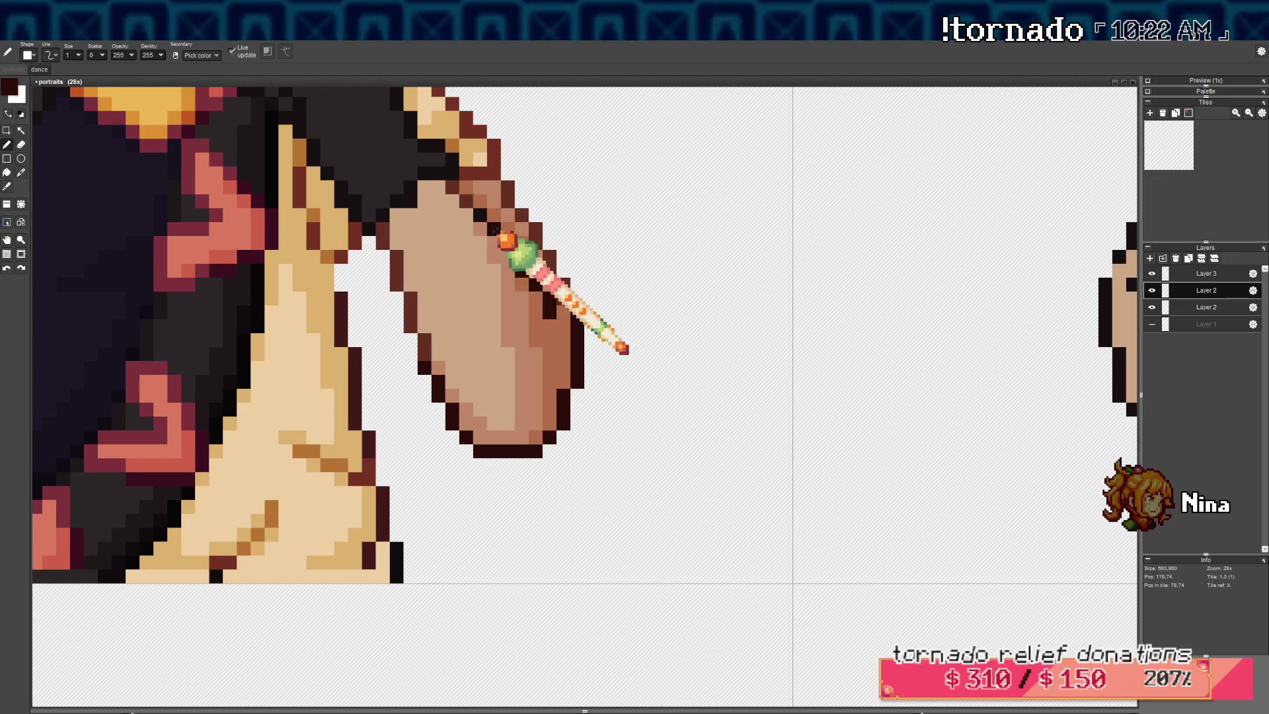
pyautogui.scroll(-5, 627, 353)
pyautogui.scroll(3, 661, 396)
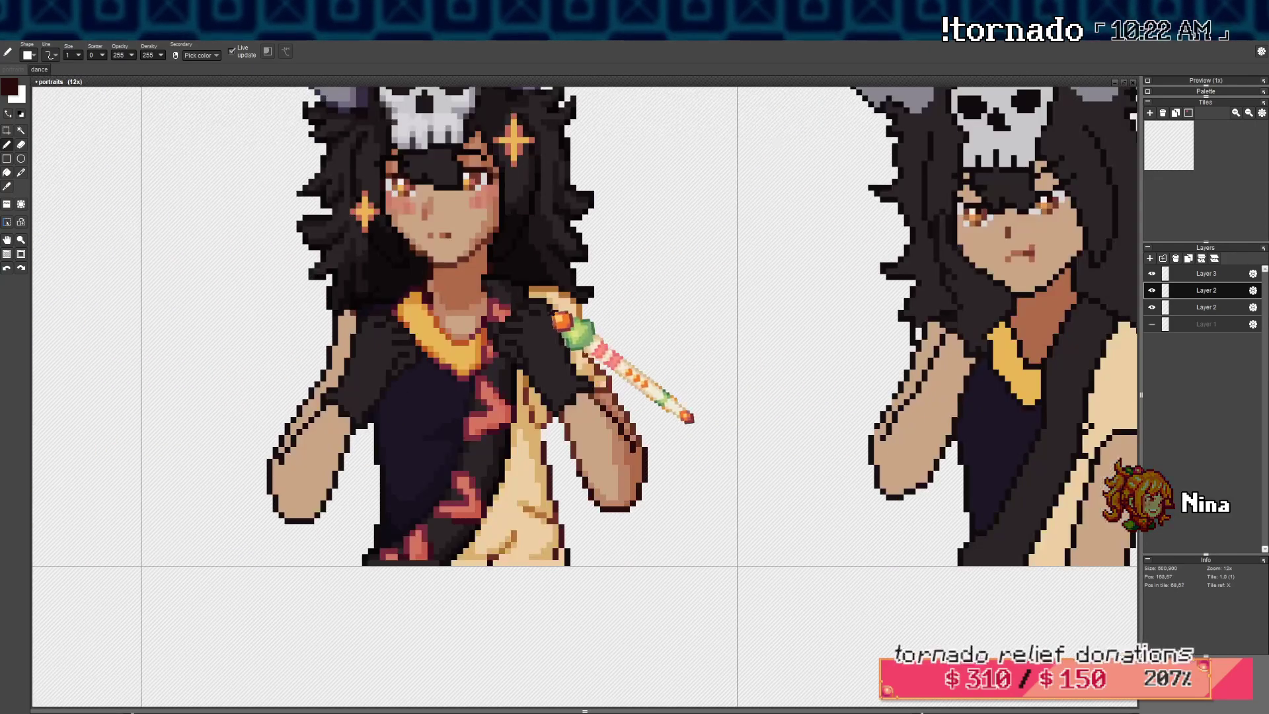
# Redraw the finger lines on the sleeved arm's glove in near-black
pyautogui.scroll(2, 562, 322)
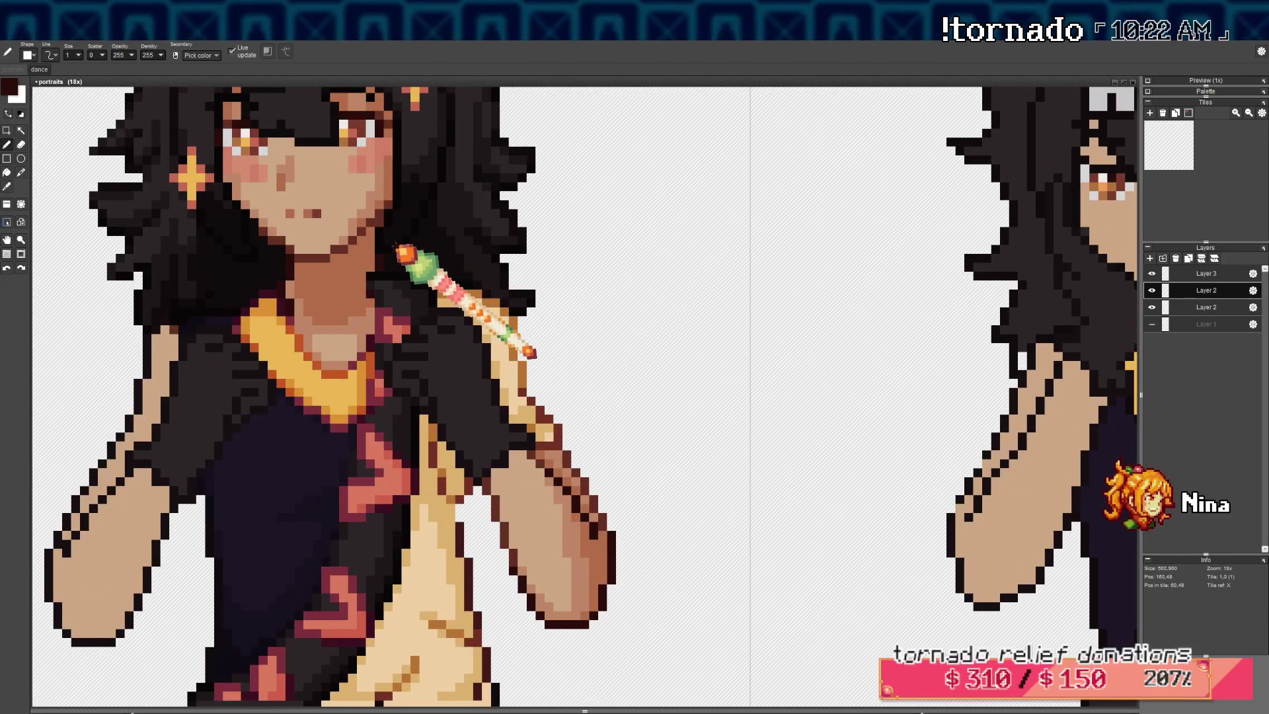
pyautogui.scroll(3, 408, 257)
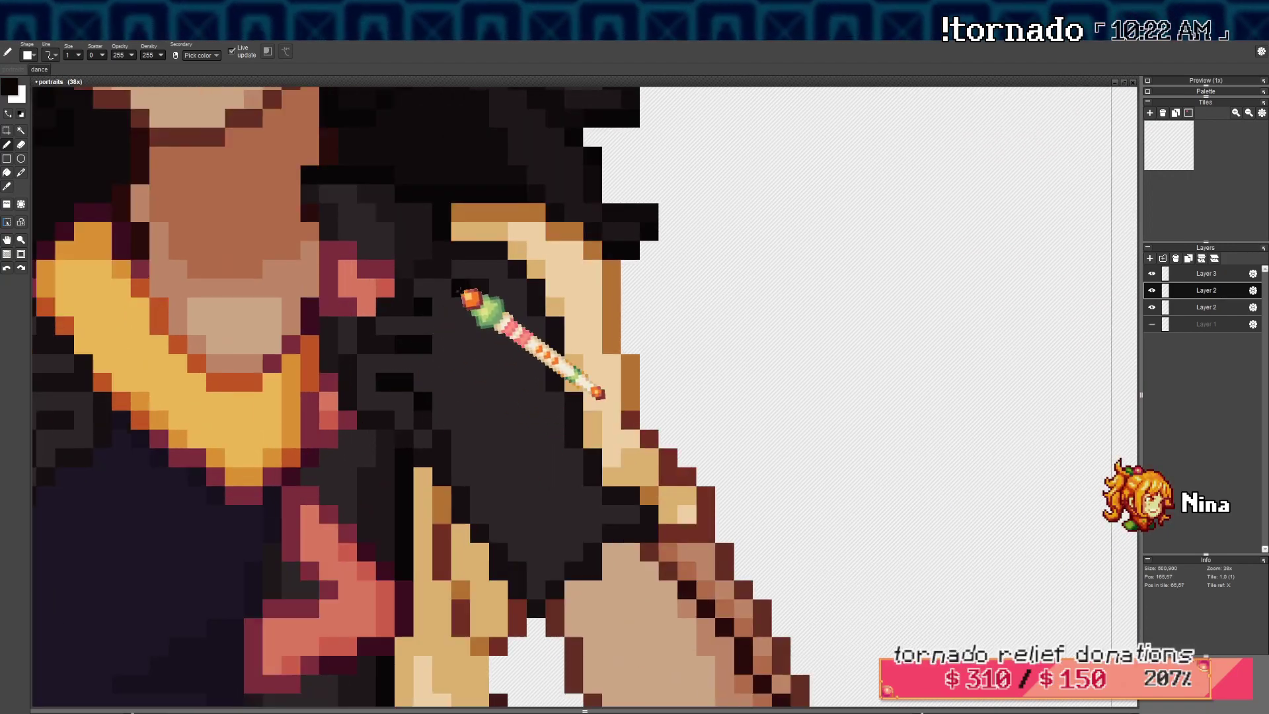
pyautogui.rightClick(460, 290)
pyautogui.click(441, 269)
pyautogui.press('space')
pyautogui.moveTo(644, 483)
pyautogui.mouseDown()
pyautogui.moveTo(601, 429)
pyautogui.moveTo(585, 438)
pyautogui.mouseUp()
pyautogui.click(626, 461)
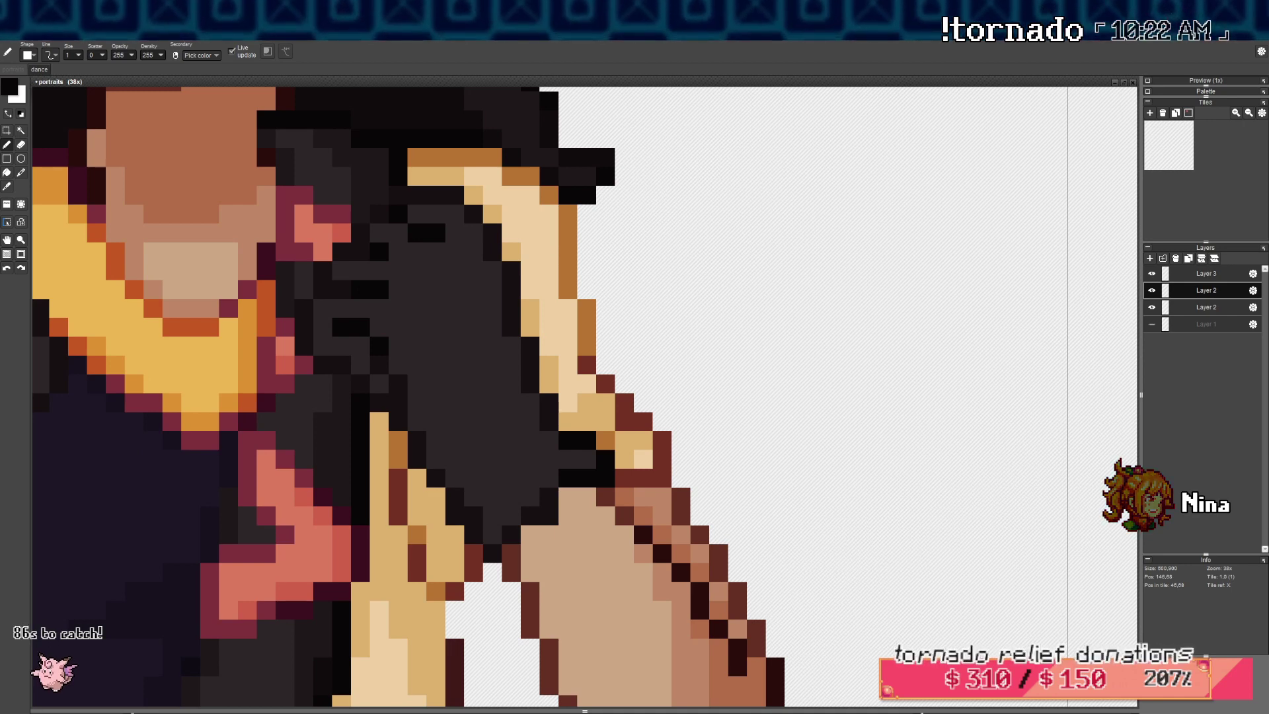
# Darken the glove's cuff outline to near-black and reshape its lower edge with the glove's charcoal
pyautogui.moveTo(573, 521)
pyautogui.mouseDown()
pyautogui.moveTo(617, 516)
pyautogui.moveTo(527, 496)
pyautogui.moveTo(553, 508)
pyautogui.mouseUp()
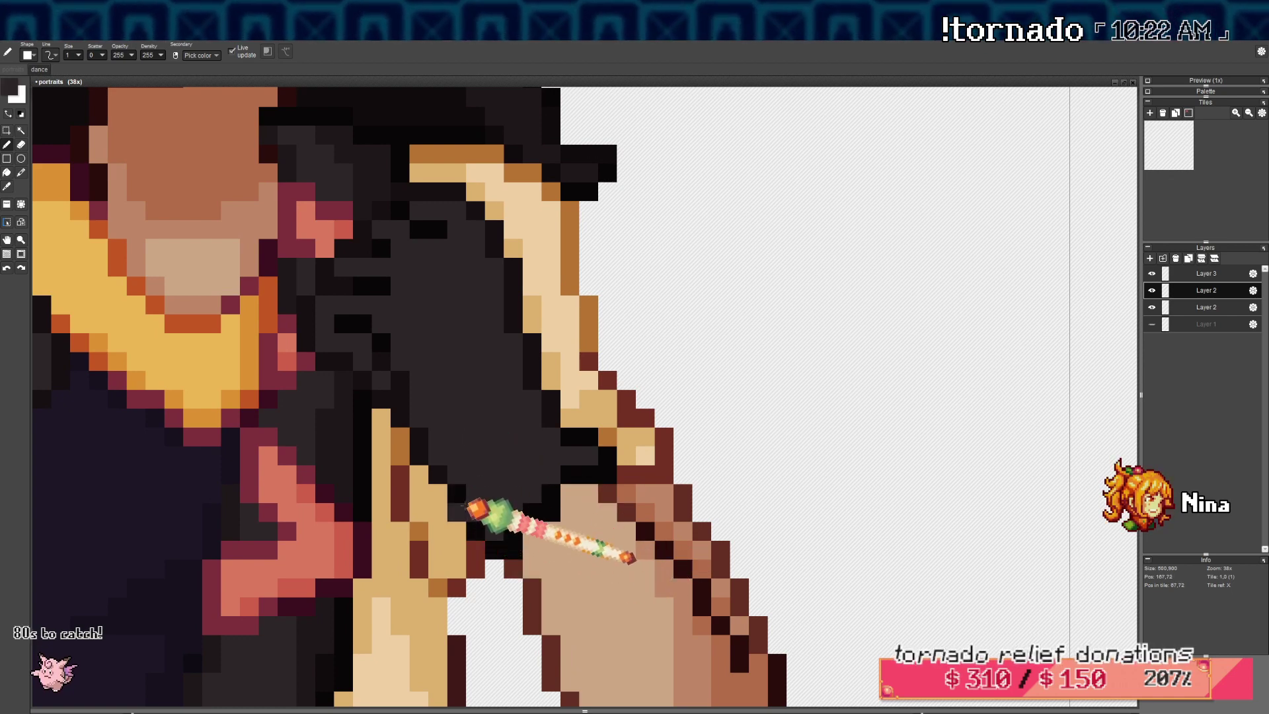
pyautogui.scroll(-1, 444, 359)
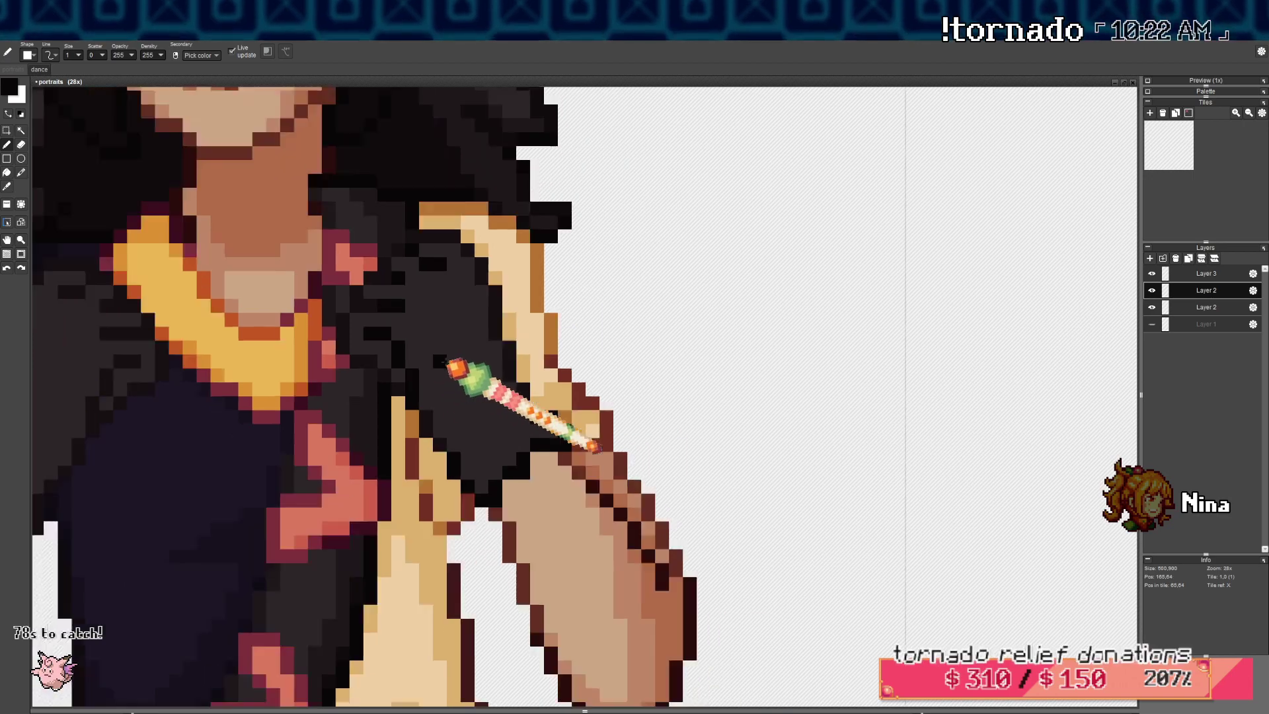
pyautogui.scroll(-3, 444, 360)
pyautogui.moveTo(471, 312); pyautogui.dragTo(472, 332)
pyautogui.scroll(1, 438, 334)
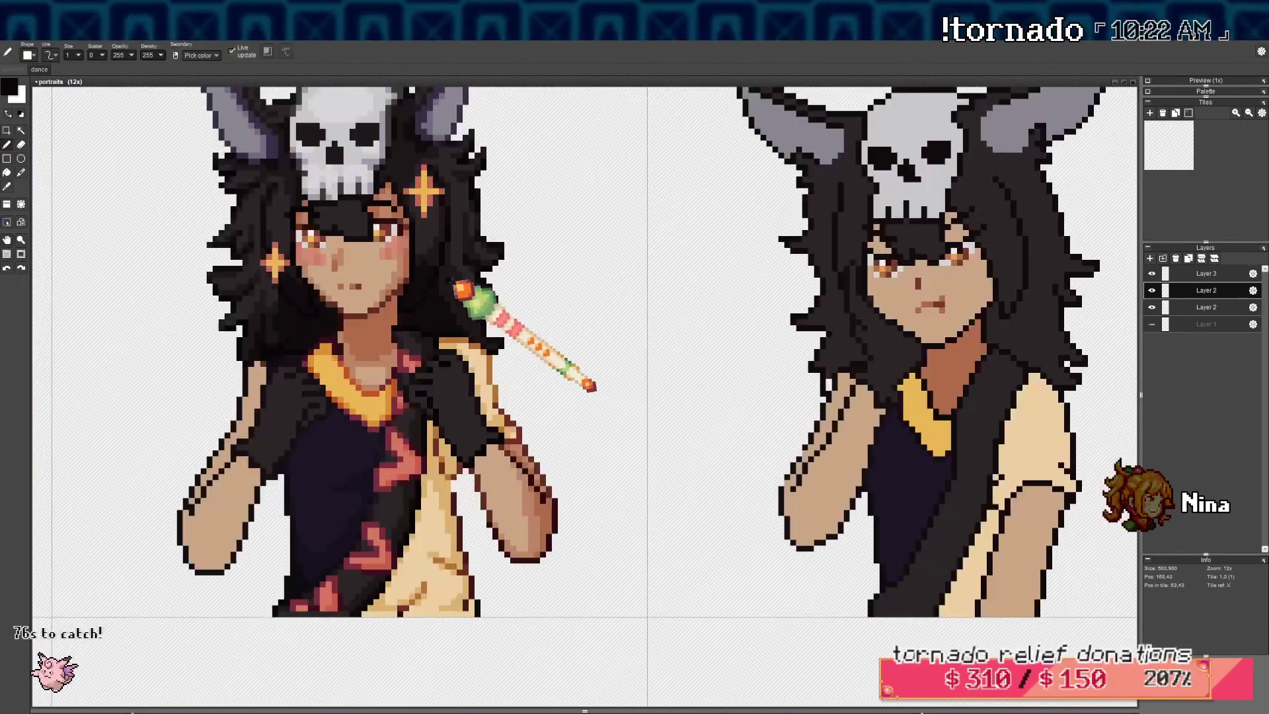
# Shade the glove's knuckles and edges with darker charcoal, undoing an unwanted stroke
pyautogui.scroll(1, 474, 399)
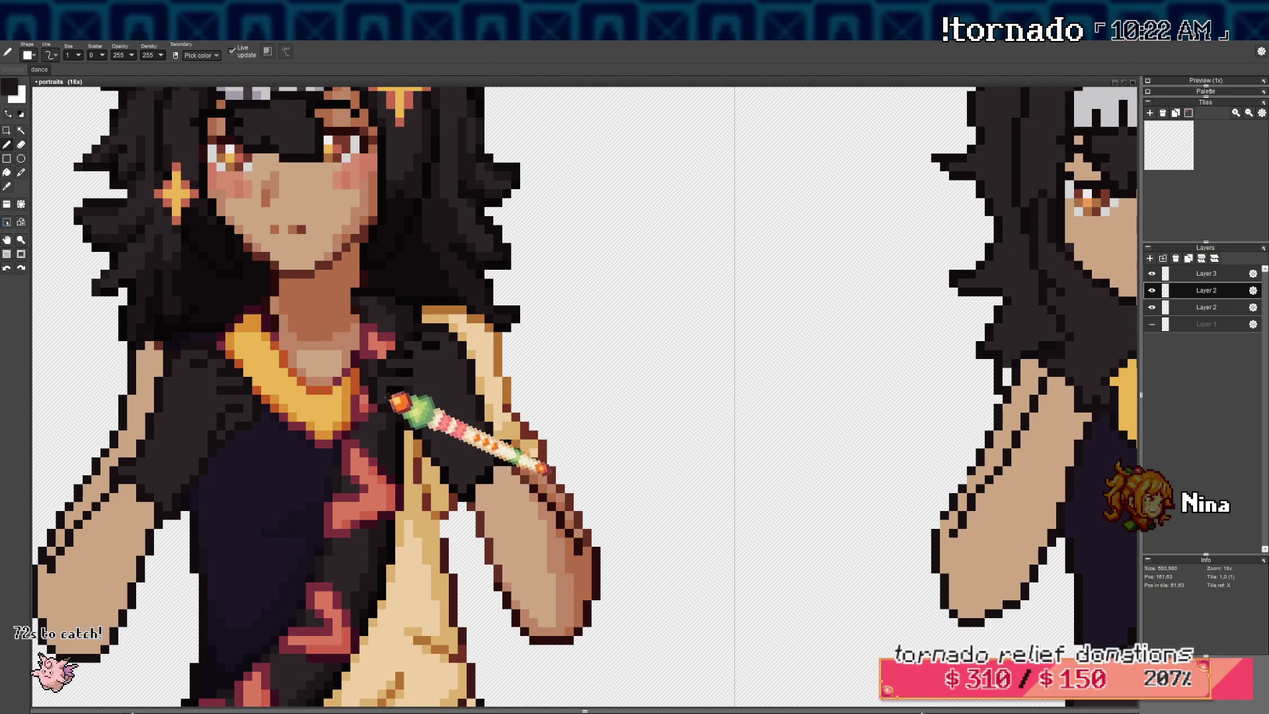
pyautogui.scroll(1, 426, 369)
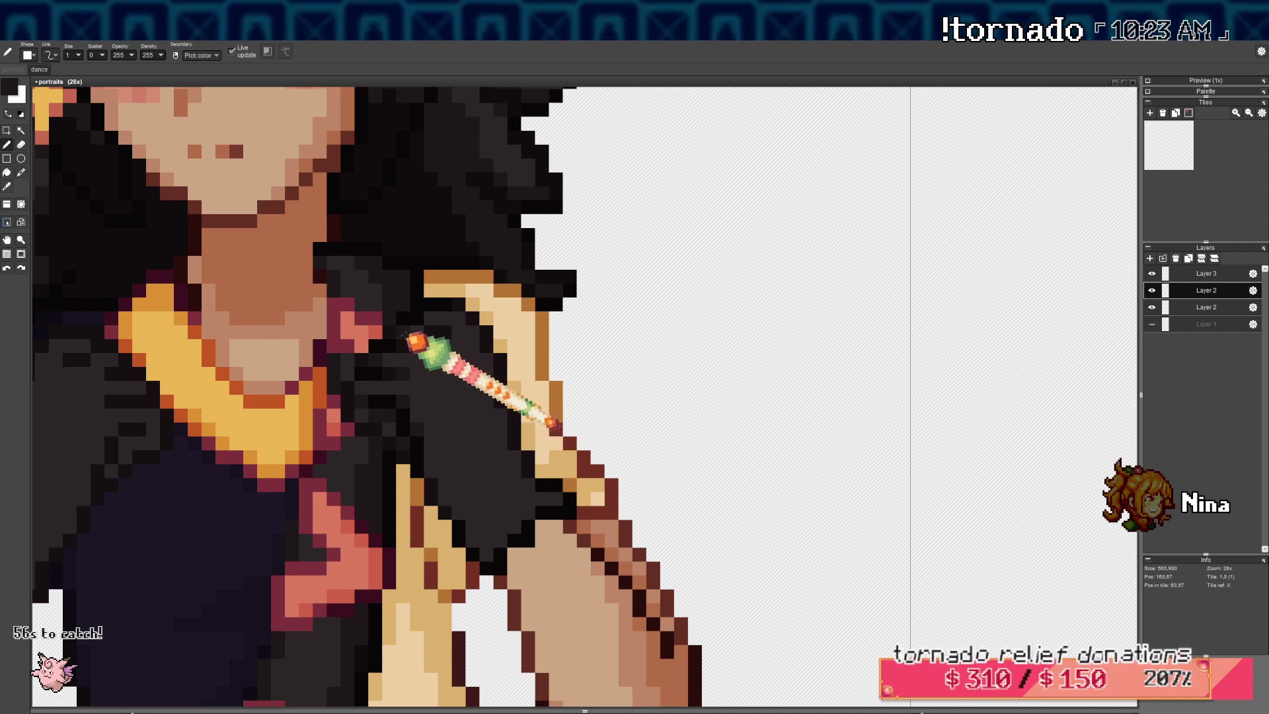
pyautogui.hotkey('ctrl', 'z')
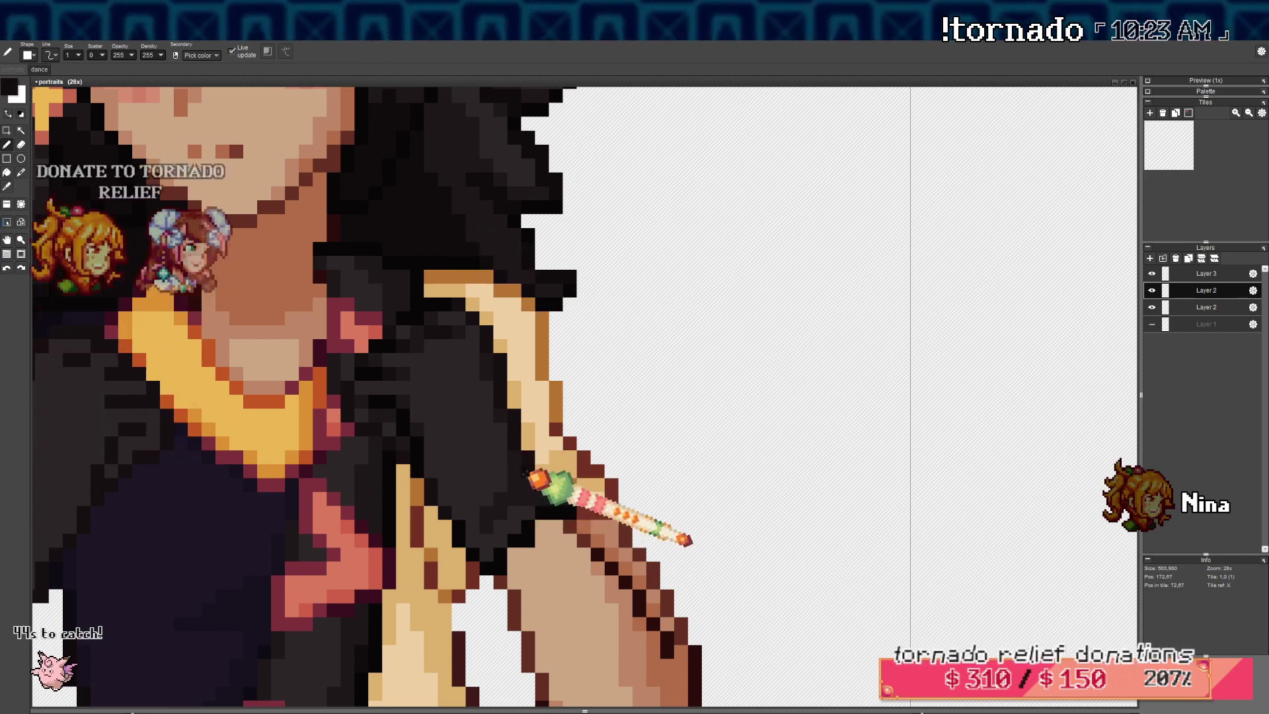
# Undo the last pen stroke on the glove and turn off contiguous filling for the Fill tool
pyautogui.scroll(-5, 519, 456)
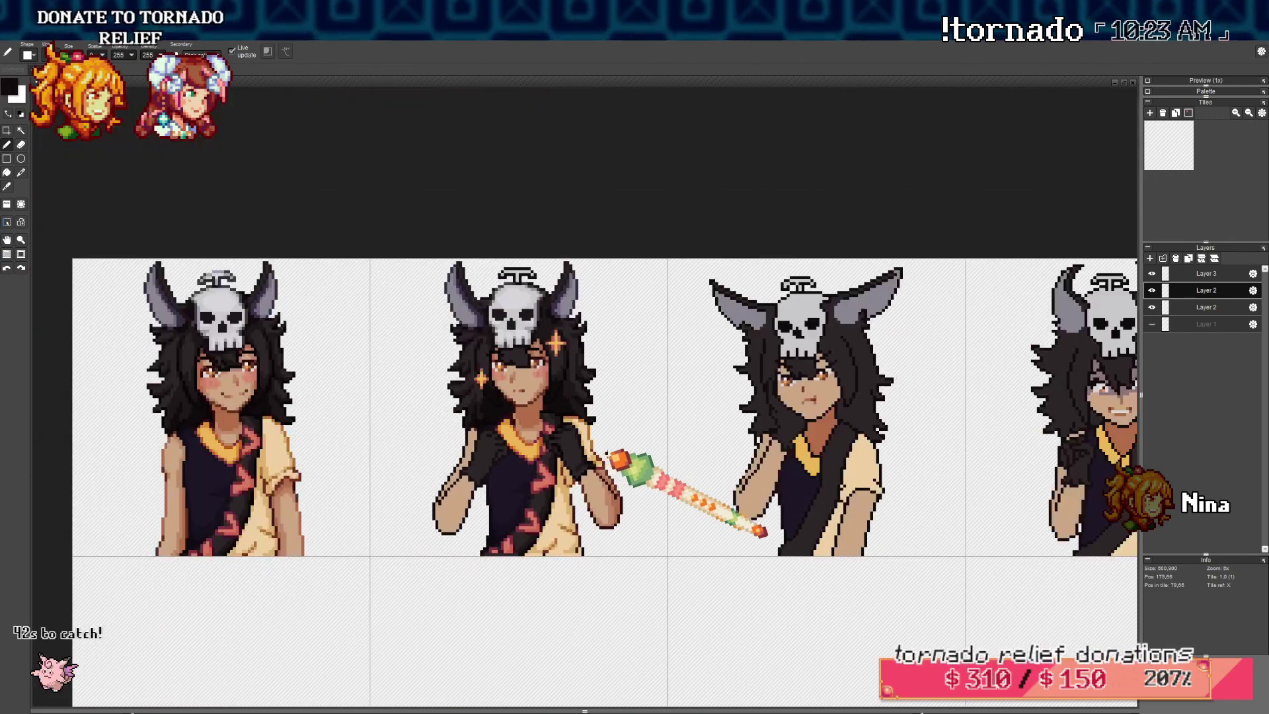
pyautogui.moveTo(611, 454); pyautogui.dragTo(587, 452)
pyautogui.scroll(6, 586, 452)
pyautogui.press('f')
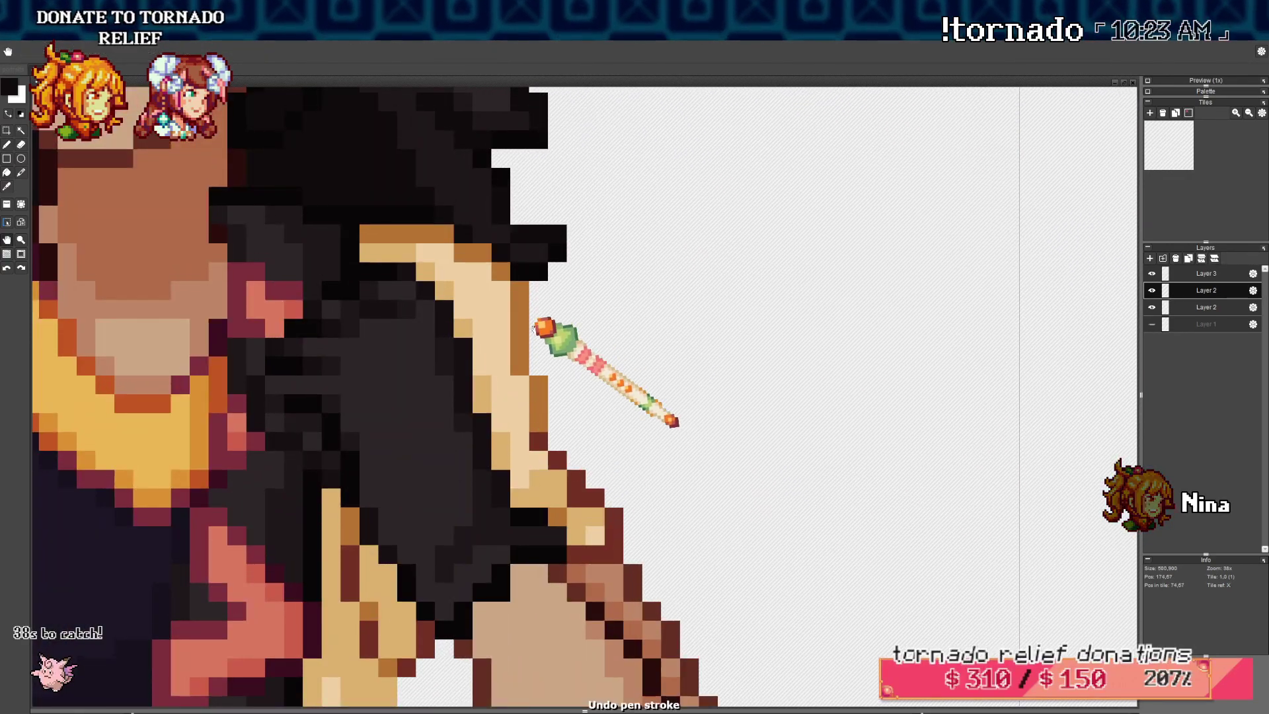
pyautogui.moveTo(534, 322); pyautogui.dragTo(543, 460)
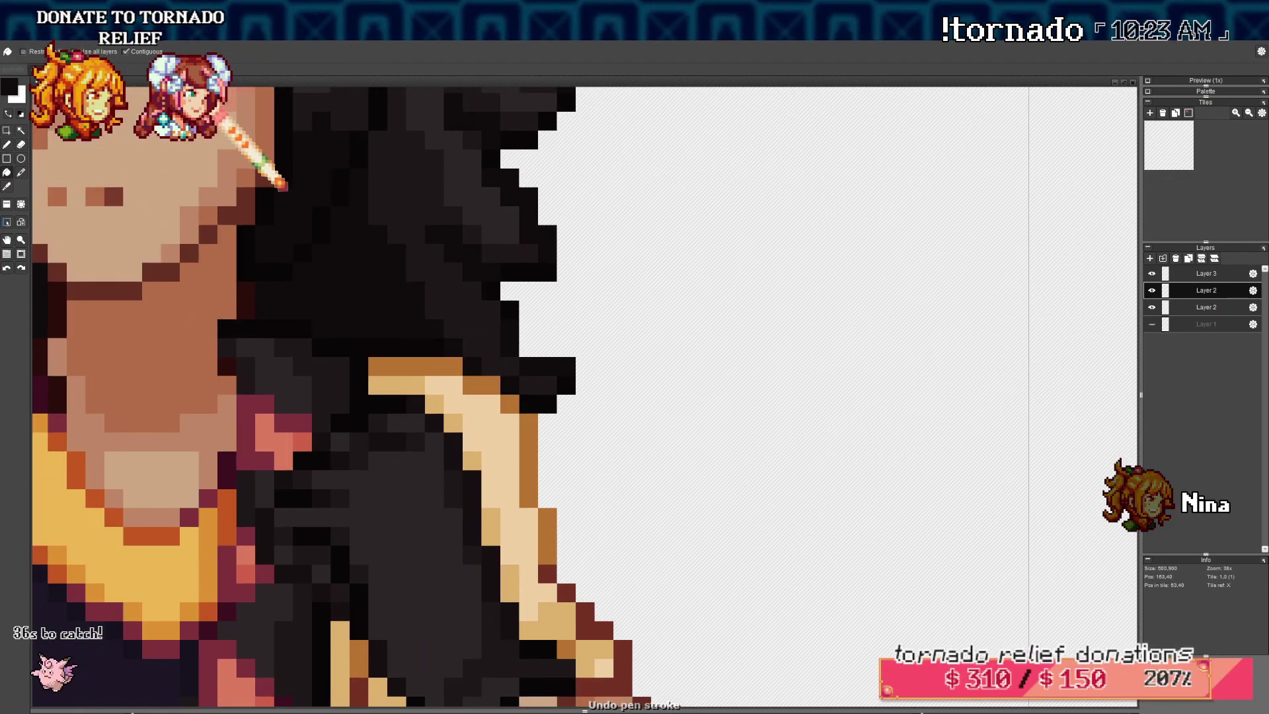
pyautogui.scroll(-2, 469, 487)
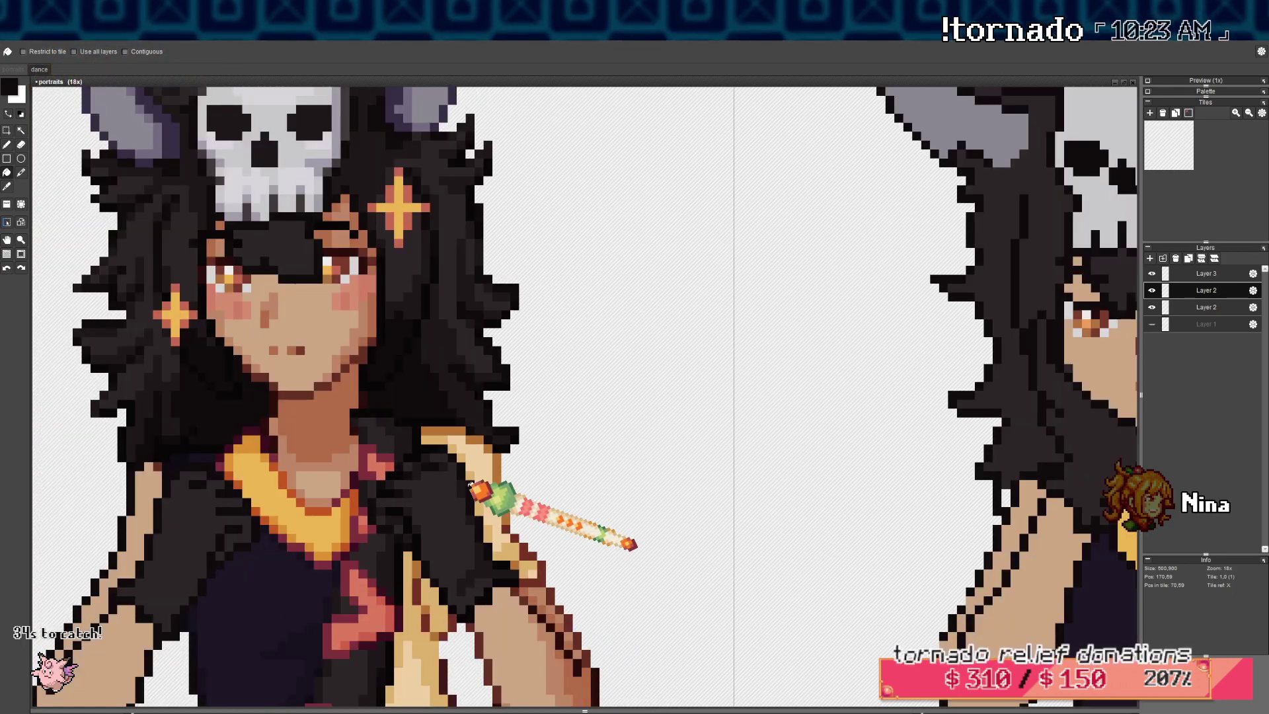
# Shade the glove's outer edge beside the cream sleeve with the Pen tool, using dark charcoal picked from the artwork
pyautogui.press('b')
pyautogui.moveTo(470, 488); pyautogui.dragTo(454, 418)
pyautogui.scroll(1, 460, 451)
pyautogui.rightClick(461, 499)
pyautogui.moveTo(455, 488); pyautogui.dragTo(435, 415)
pyautogui.moveTo(386, 235); pyautogui.dragTo(381, 262)
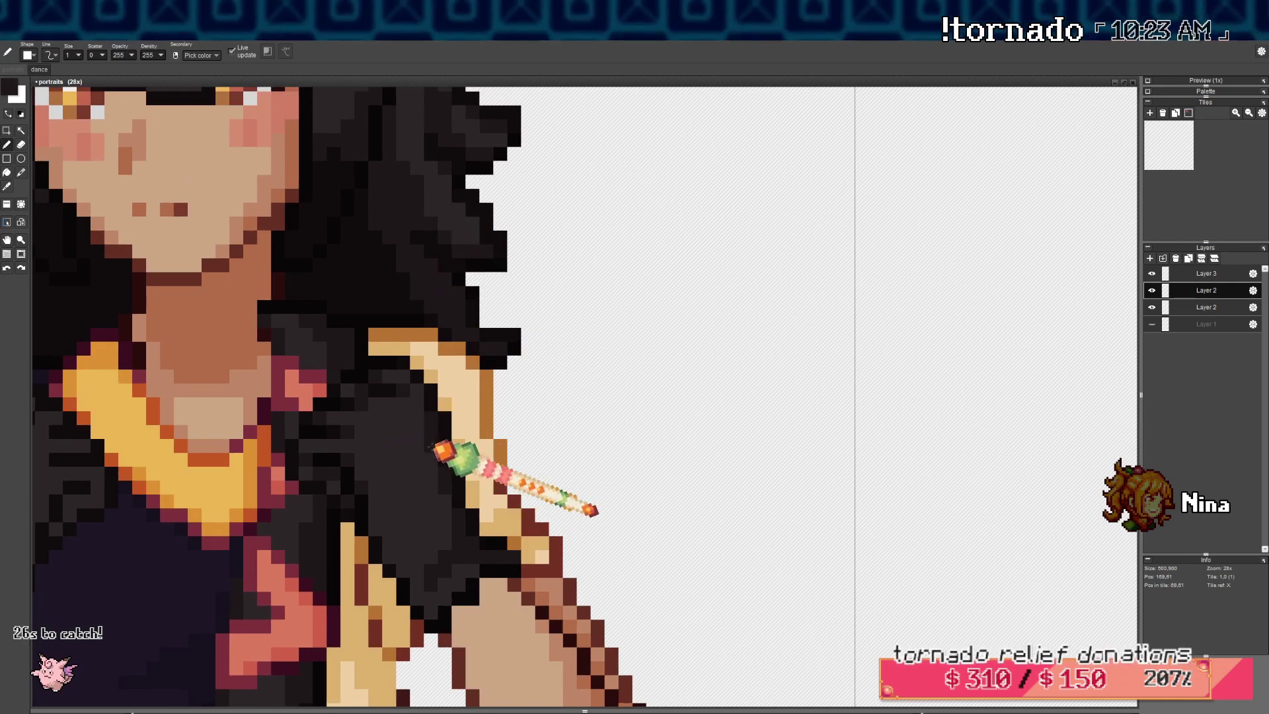
# Refine the glove's dark shading toward the cuff and compare the second portrait with the others
pyautogui.scroll(-5, 436, 423)
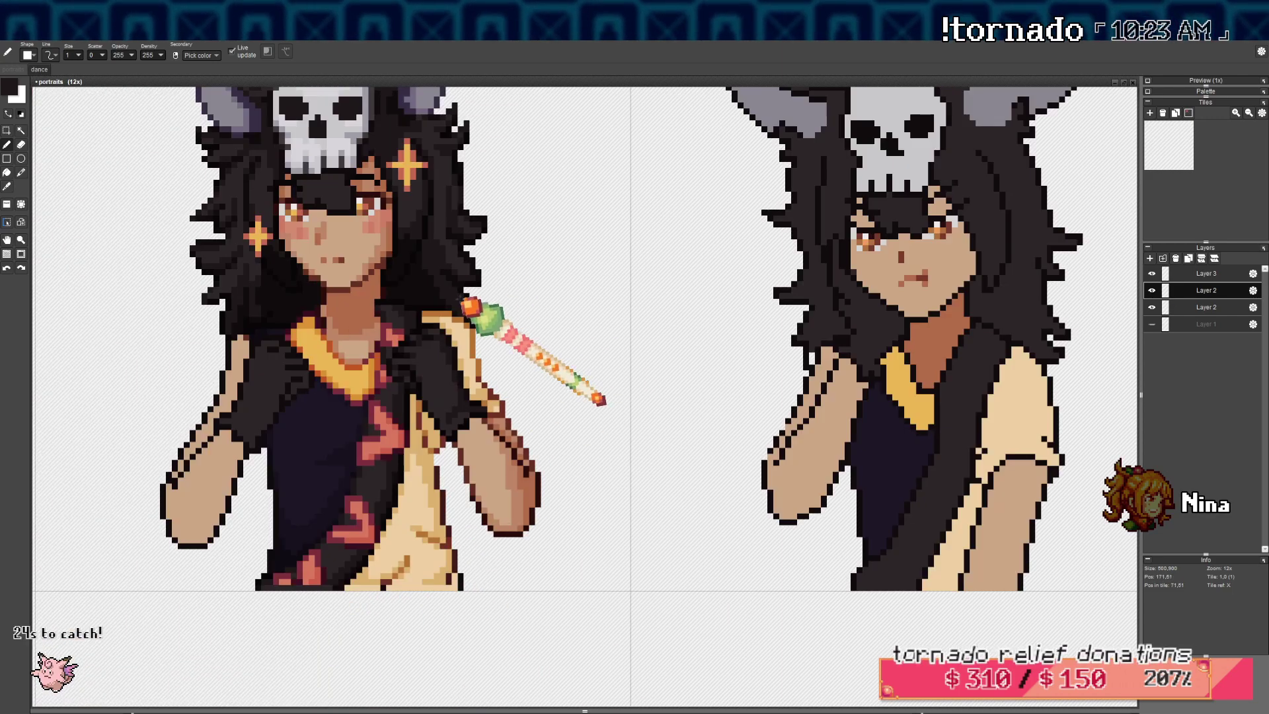
pyautogui.moveTo(461, 292); pyautogui.dragTo(462, 309)
pyautogui.scroll(8, 595, 400)
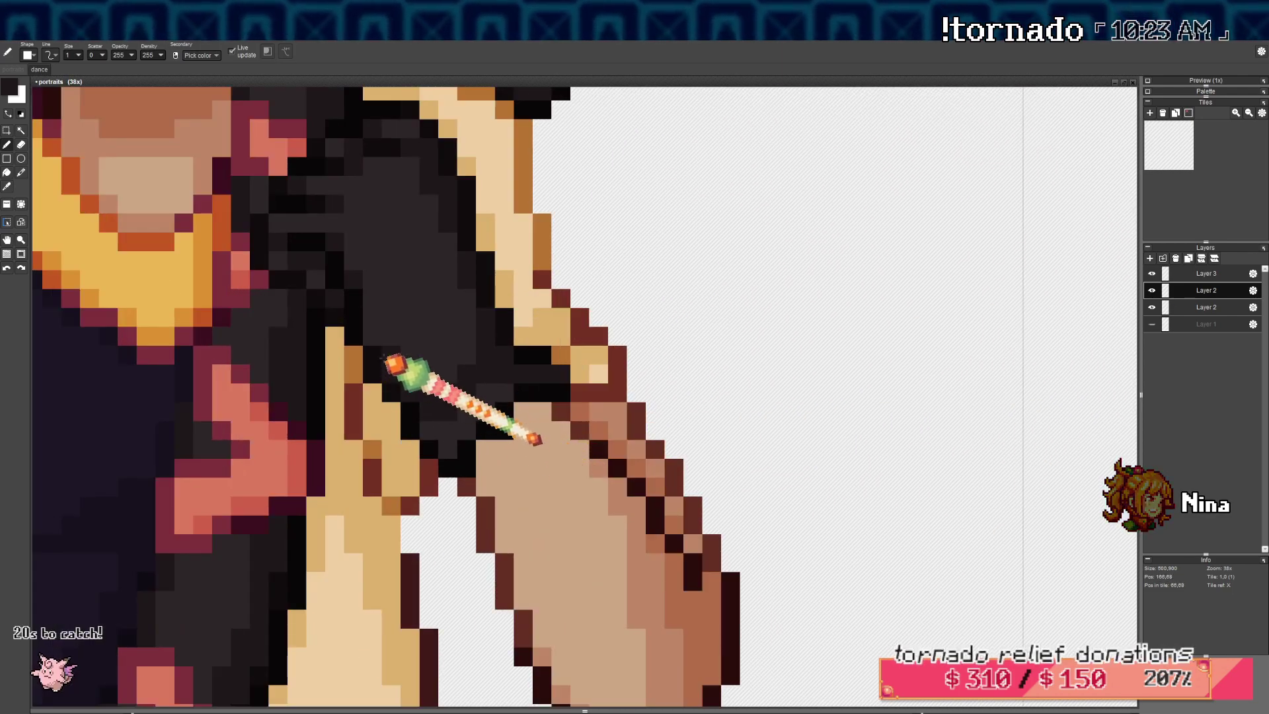
pyautogui.scroll(-4, 432, 415)
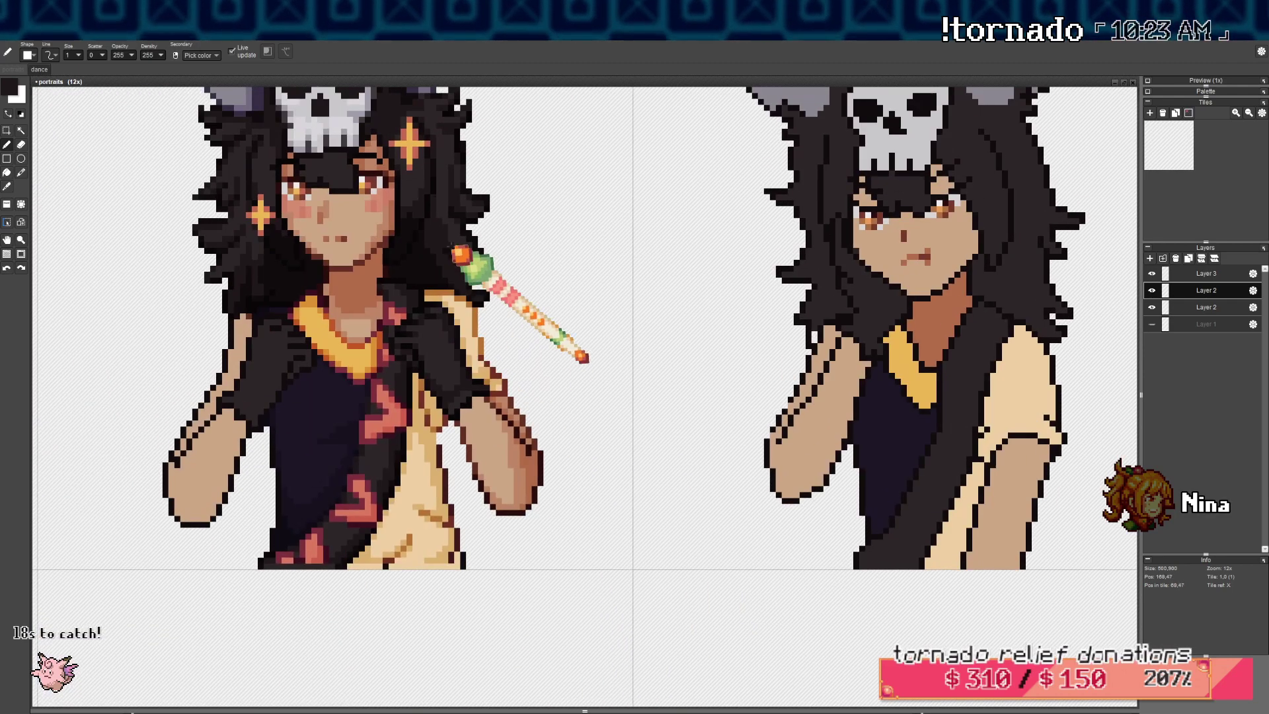
pyautogui.scroll(3, 445, 250)
pyautogui.scroll(-5, 390, 211)
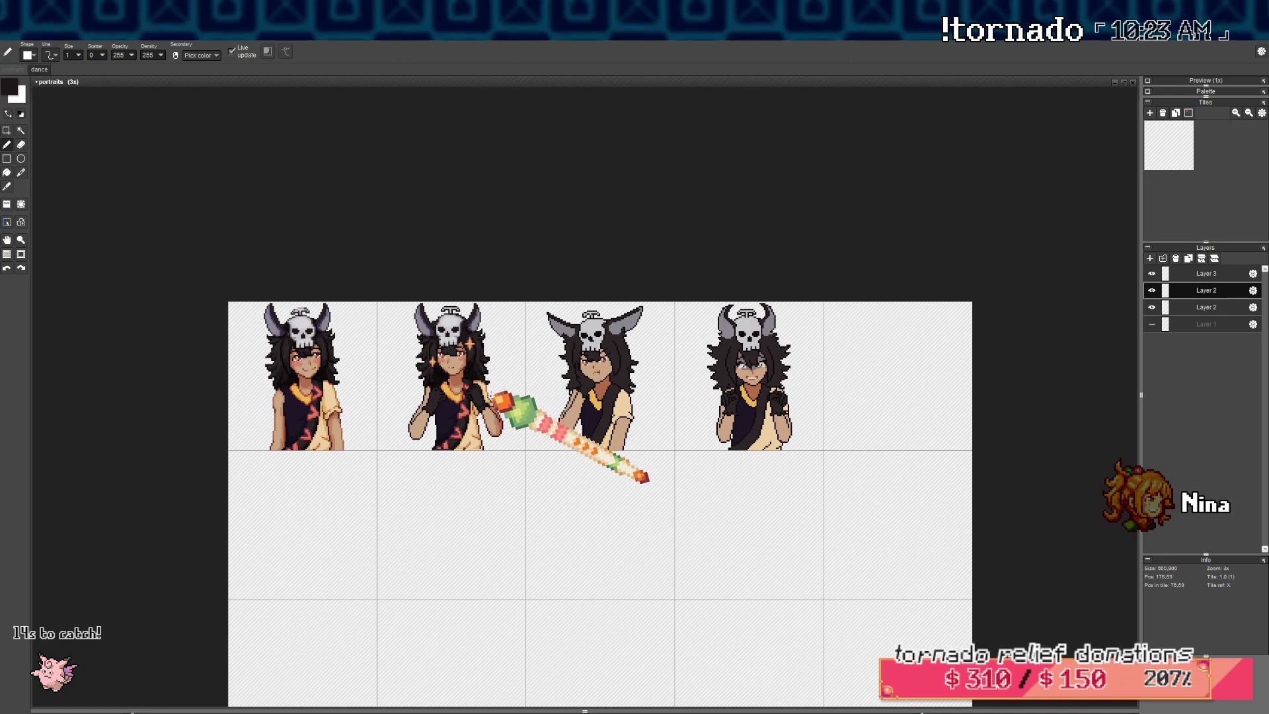
pyautogui.scroll(4, 495, 387)
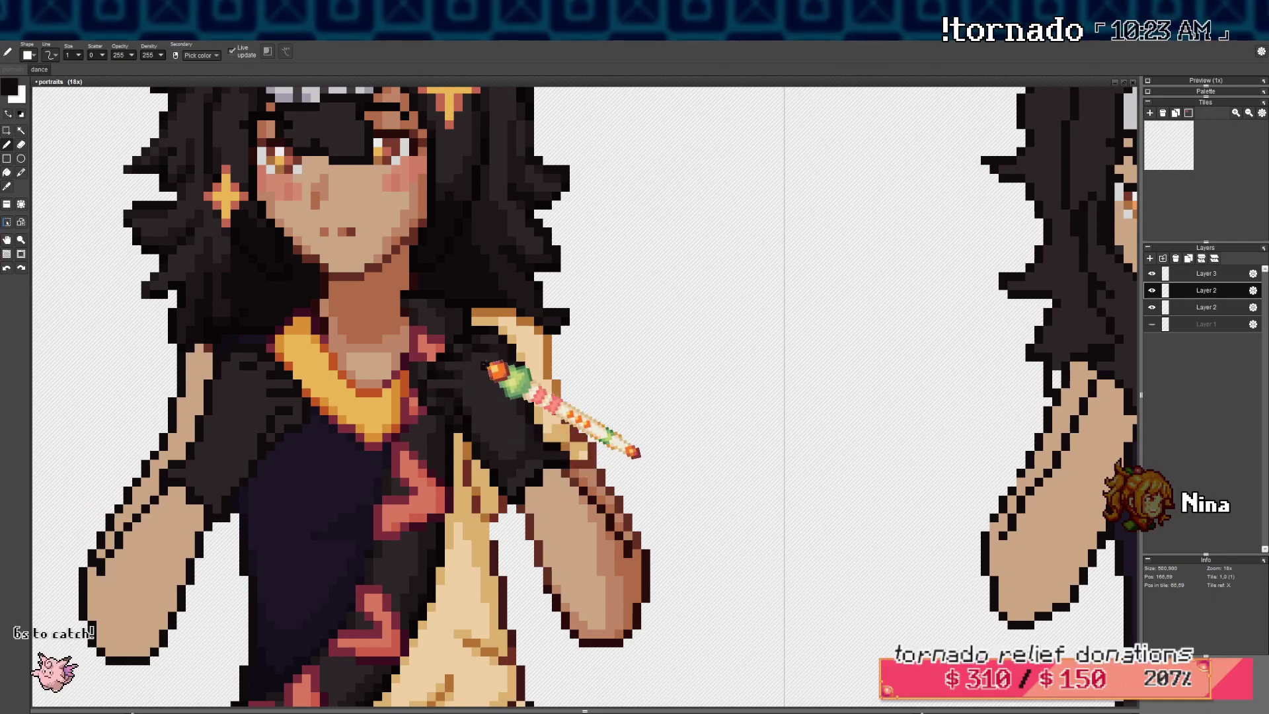
# Recolor the lower outline of the second portrait's forearm at the elbow in dark red-brown picked from the artwork
pyautogui.scroll(-5, 485, 362)
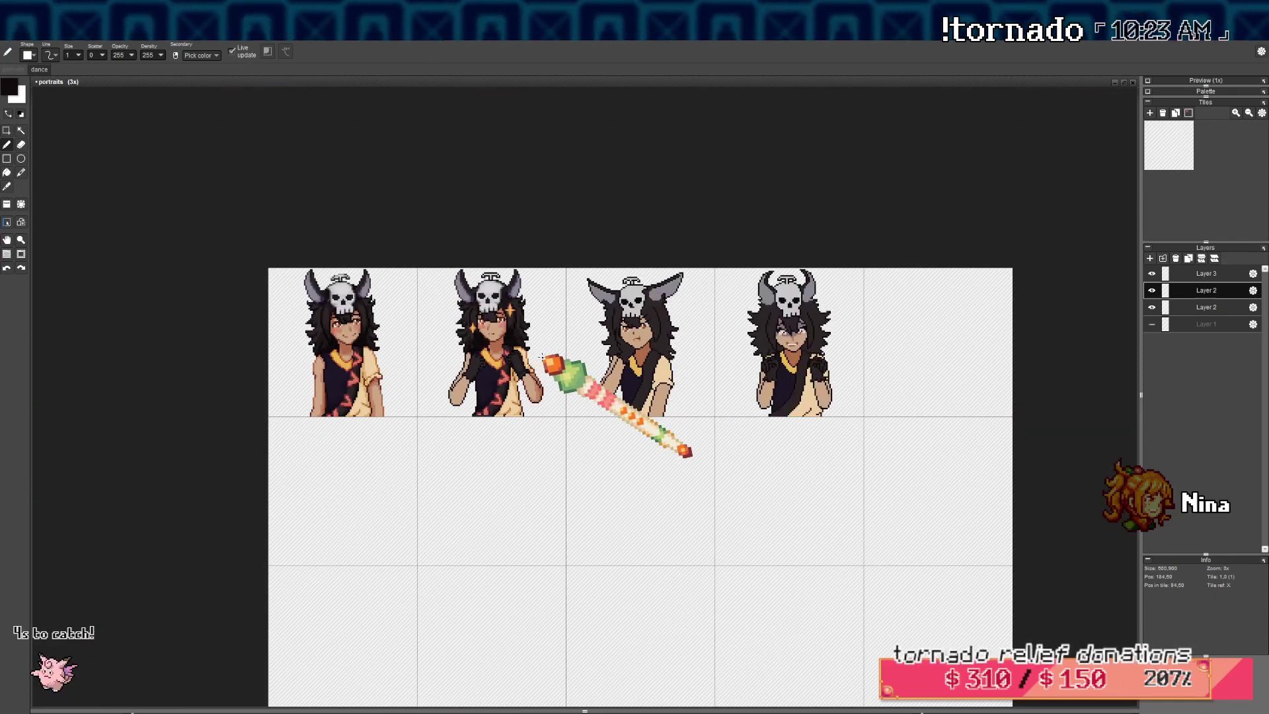
pyautogui.scroll(3, 542, 357)
pyautogui.scroll(-1, 487, 482)
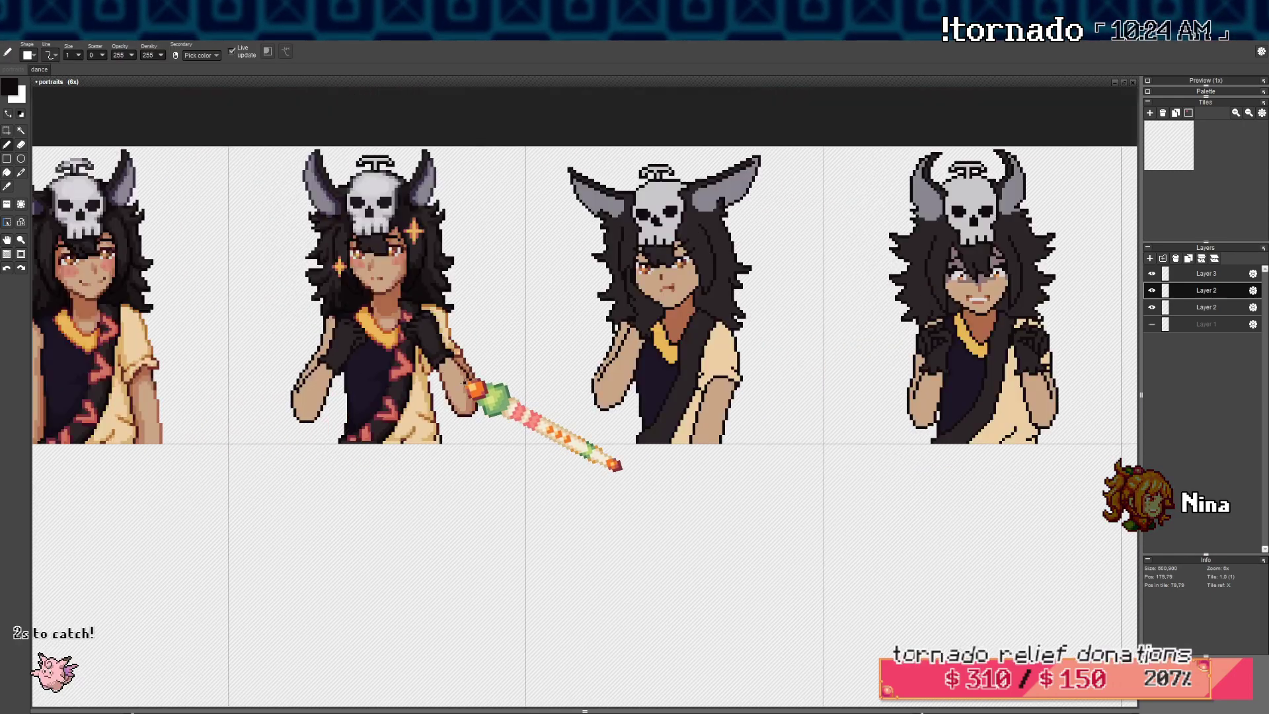
pyautogui.scroll(-1, 470, 385)
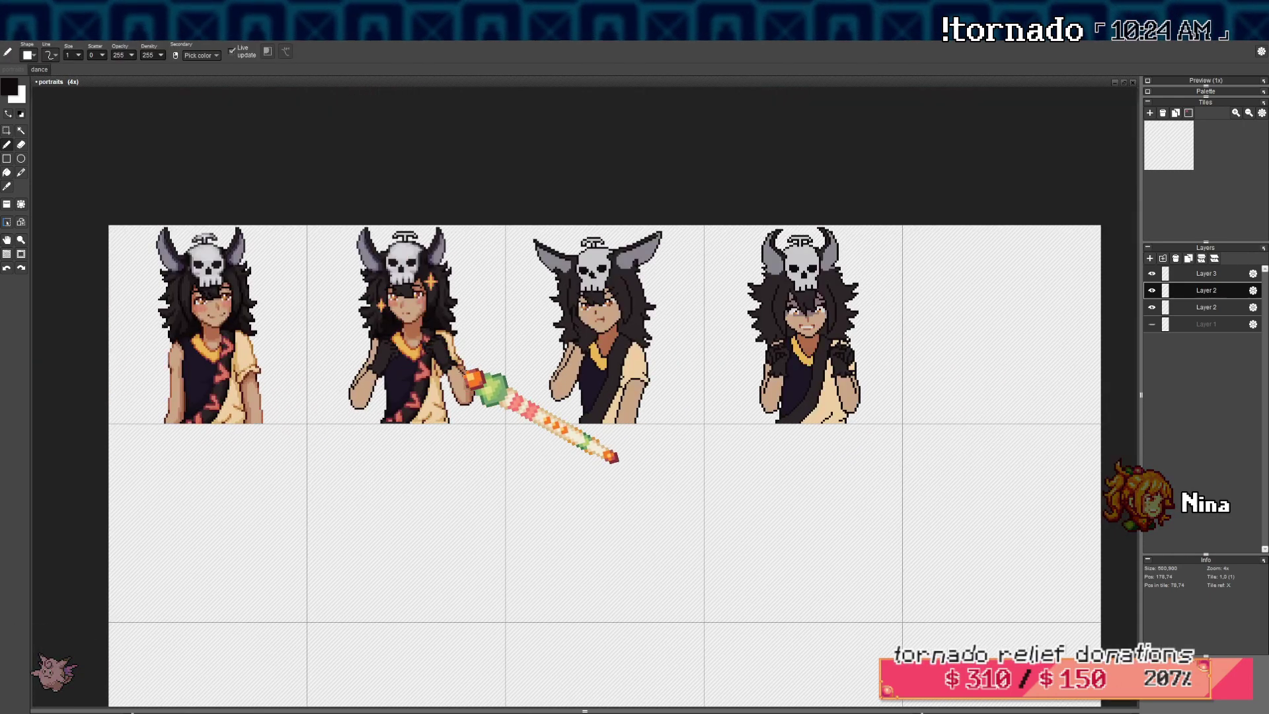
pyautogui.scroll(1, 408, 316)
pyautogui.rightClick(406, 329)
pyautogui.press('space')
pyautogui.moveTo(477, 412); pyautogui.dragTo(433, 411)
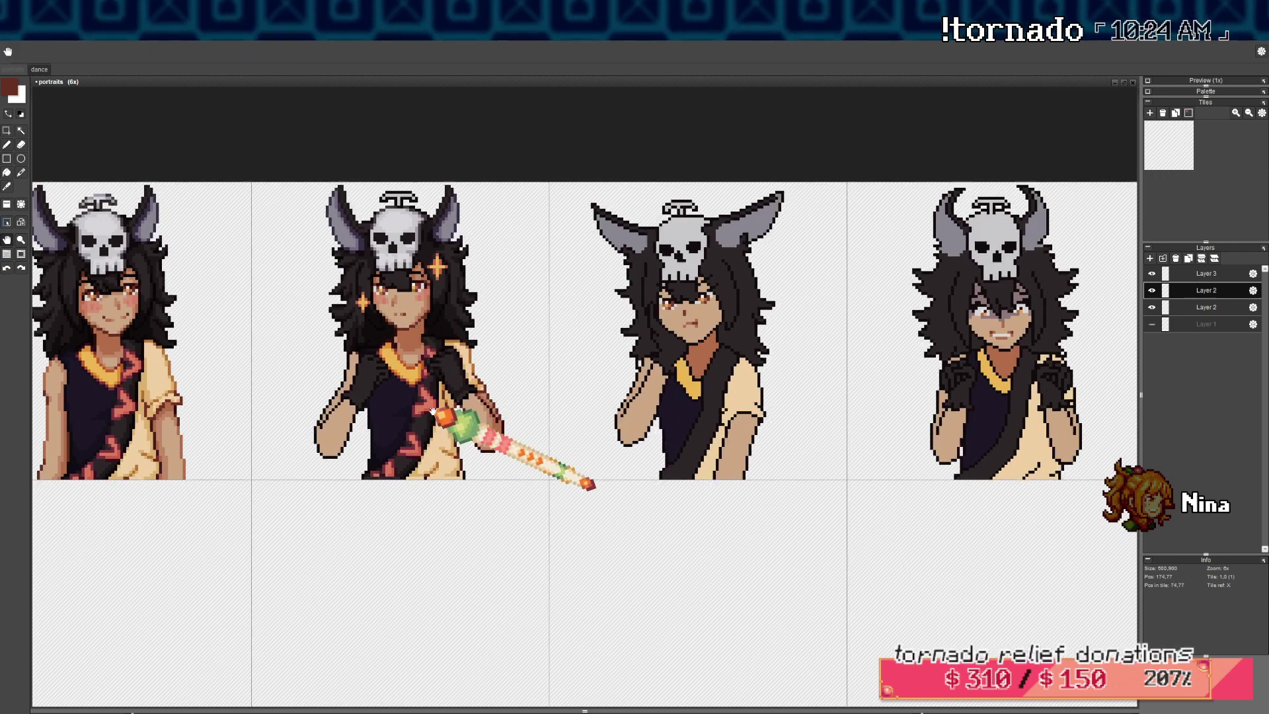
pyautogui.scroll(3, 434, 413)
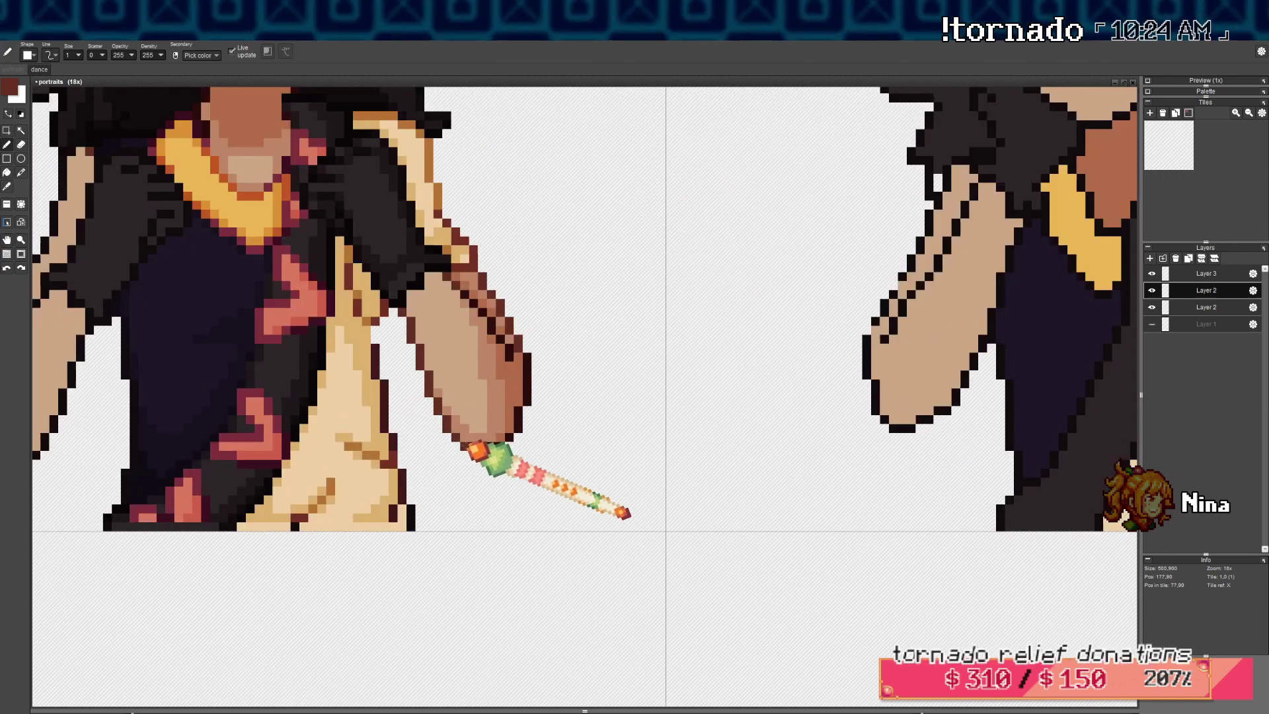
pyautogui.moveTo(468, 444); pyautogui.dragTo(483, 445)
# Refine the forearm's outer edge with a skin shadow tone and dark red-brown picked from the arm
pyautogui.press('space')
pyautogui.moveTo(516, 384); pyautogui.dragTo(495, 428)
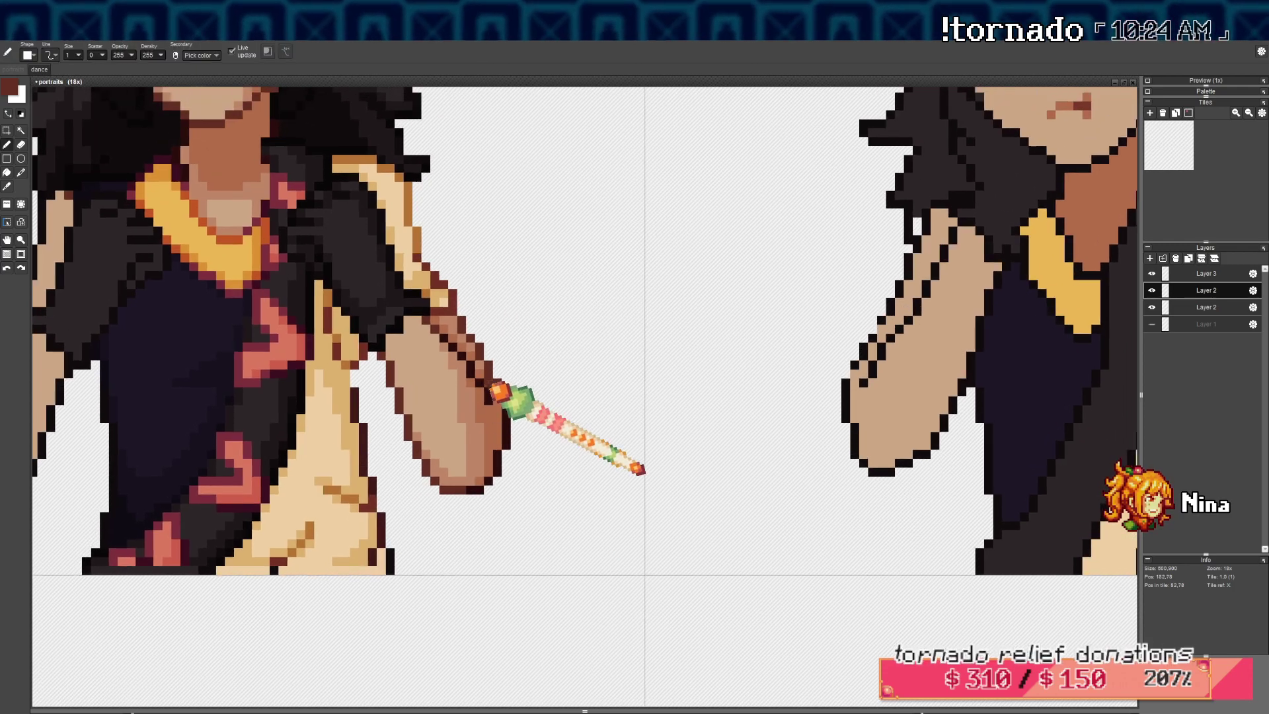
pyautogui.rightClick(507, 410)
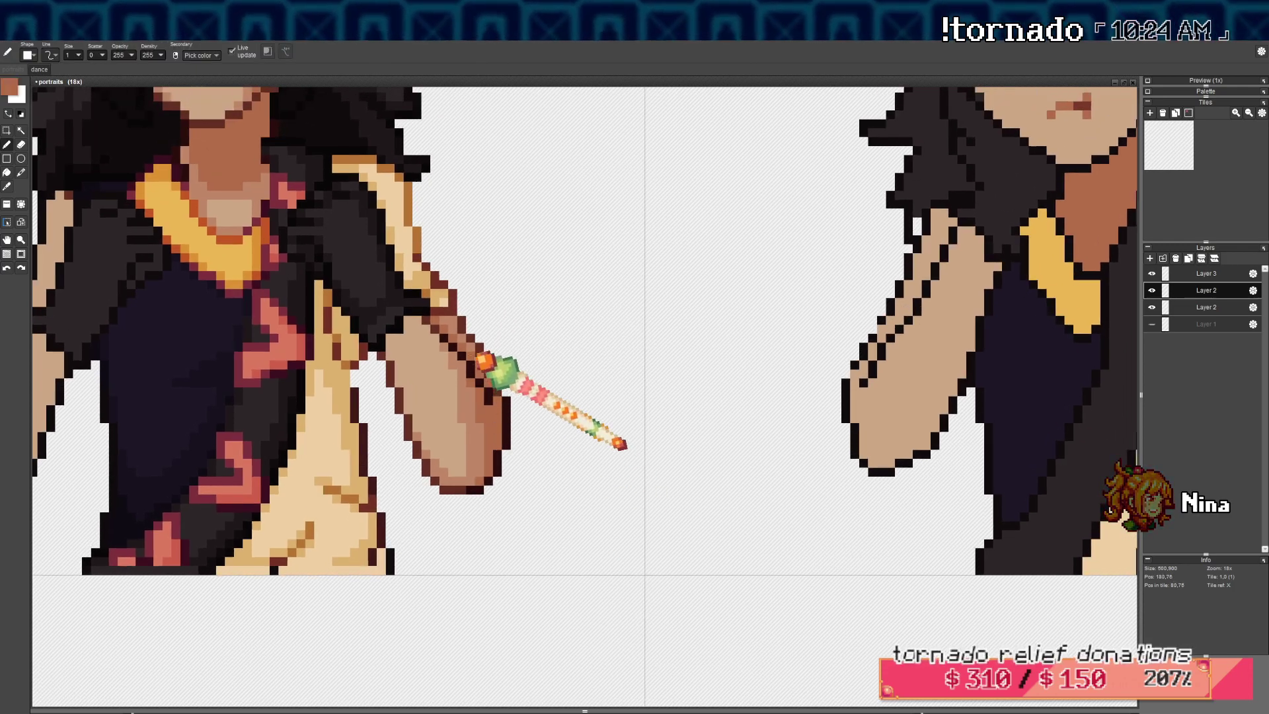
pyautogui.rightClick(481, 352)
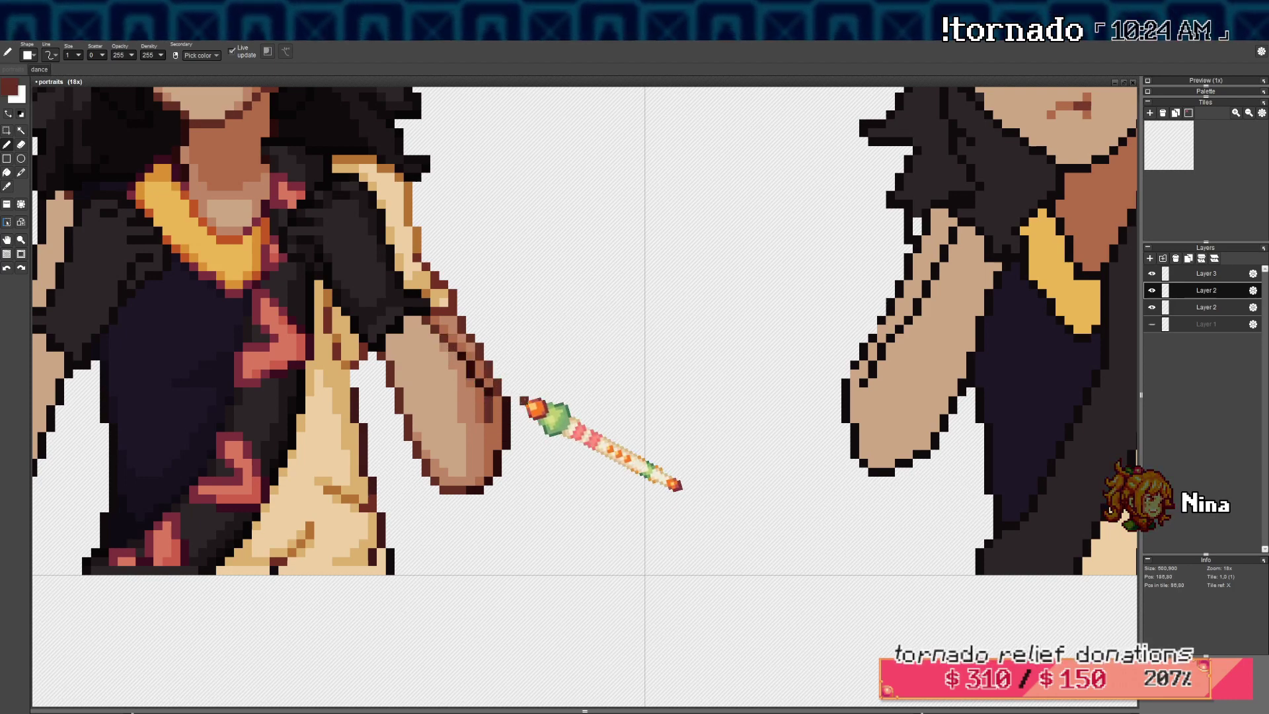
# Compare the shading and fold lines of the second portrait's forearm with the other portraits, both close up and in overview
pyautogui.scroll(-5, 528, 406)
pyautogui.scroll(5, 522, 413)
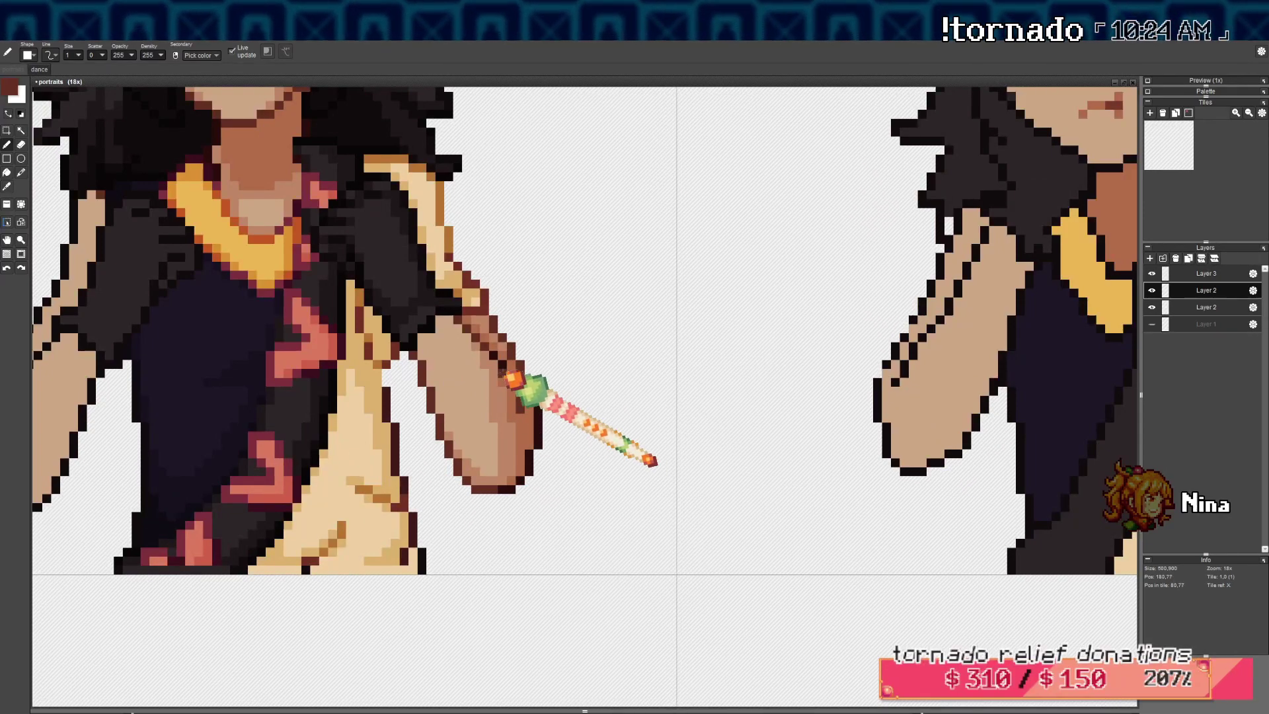
pyautogui.scroll(-5, 513, 379)
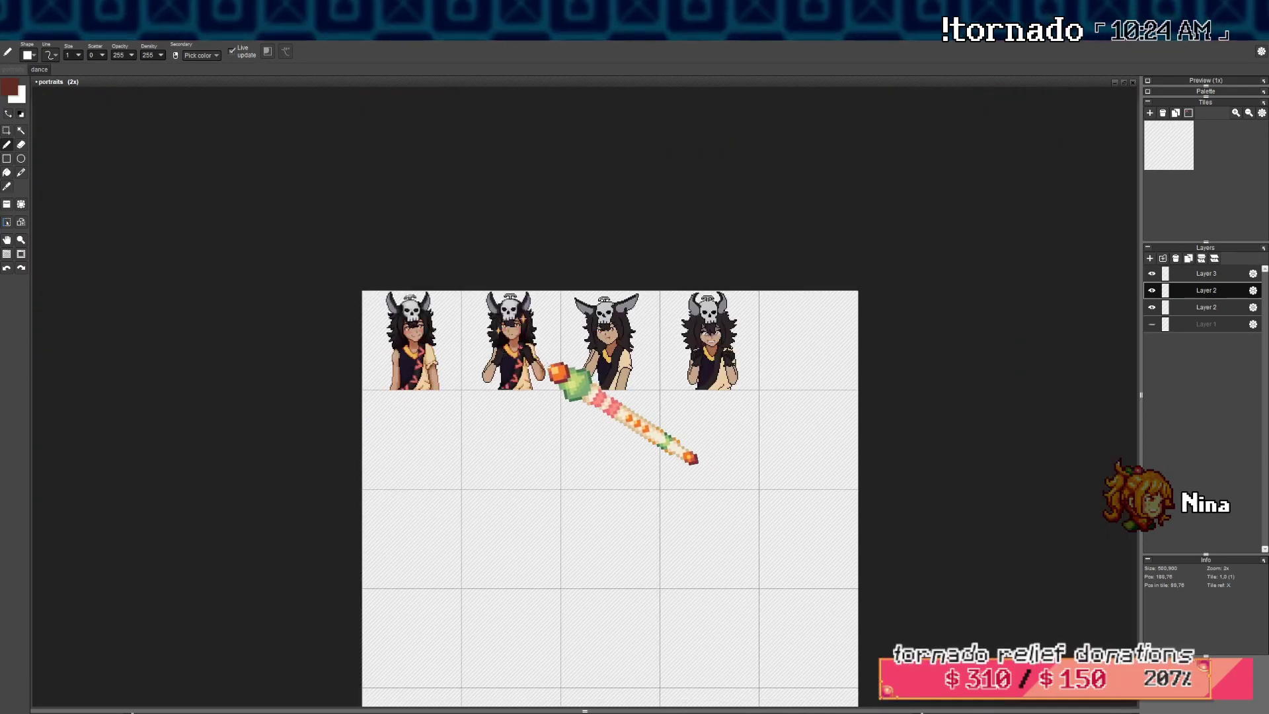
pyautogui.scroll(6, 556, 370)
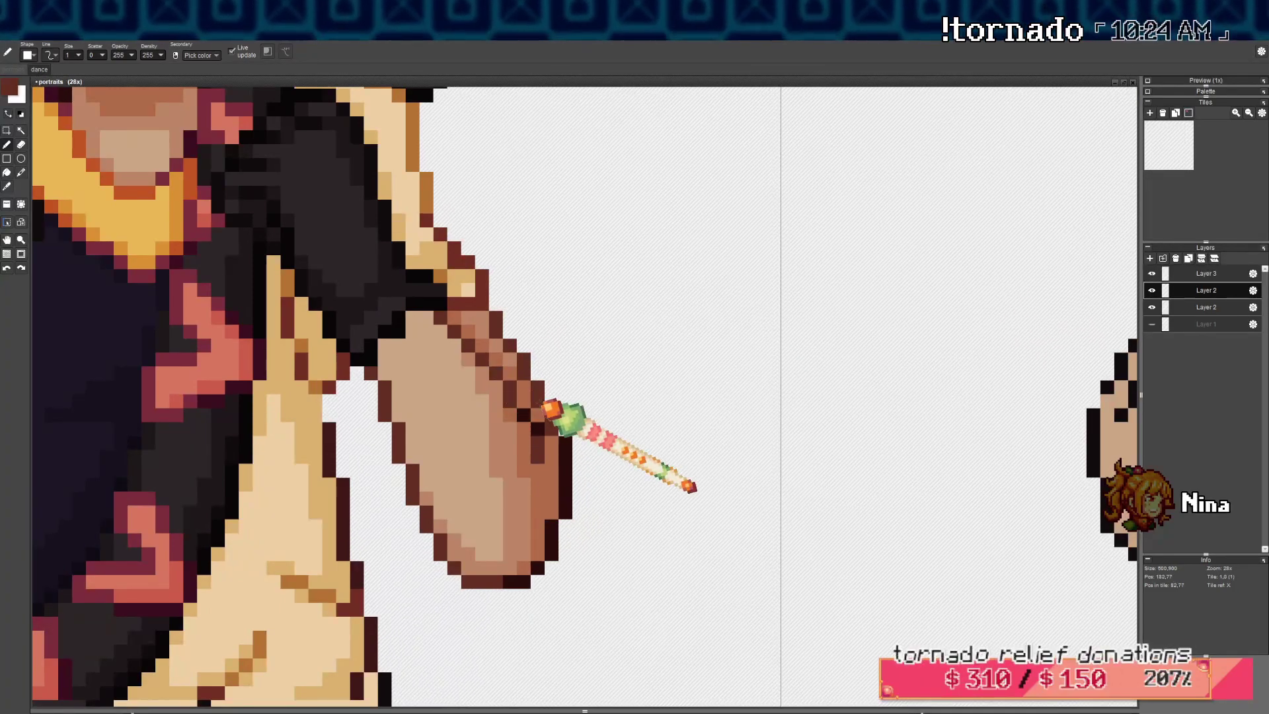
pyautogui.scroll(-6, 595, 410)
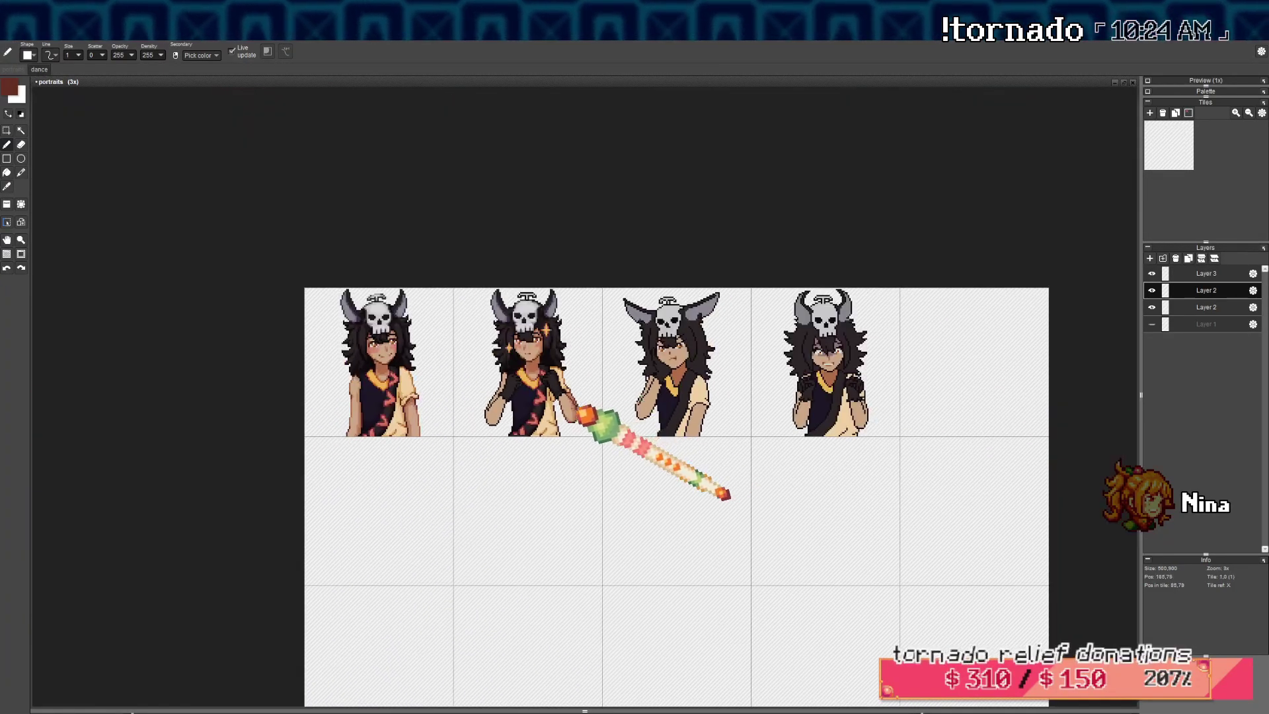
pyautogui.scroll(7, 598, 413)
pyautogui.scroll(-7, 628, 380)
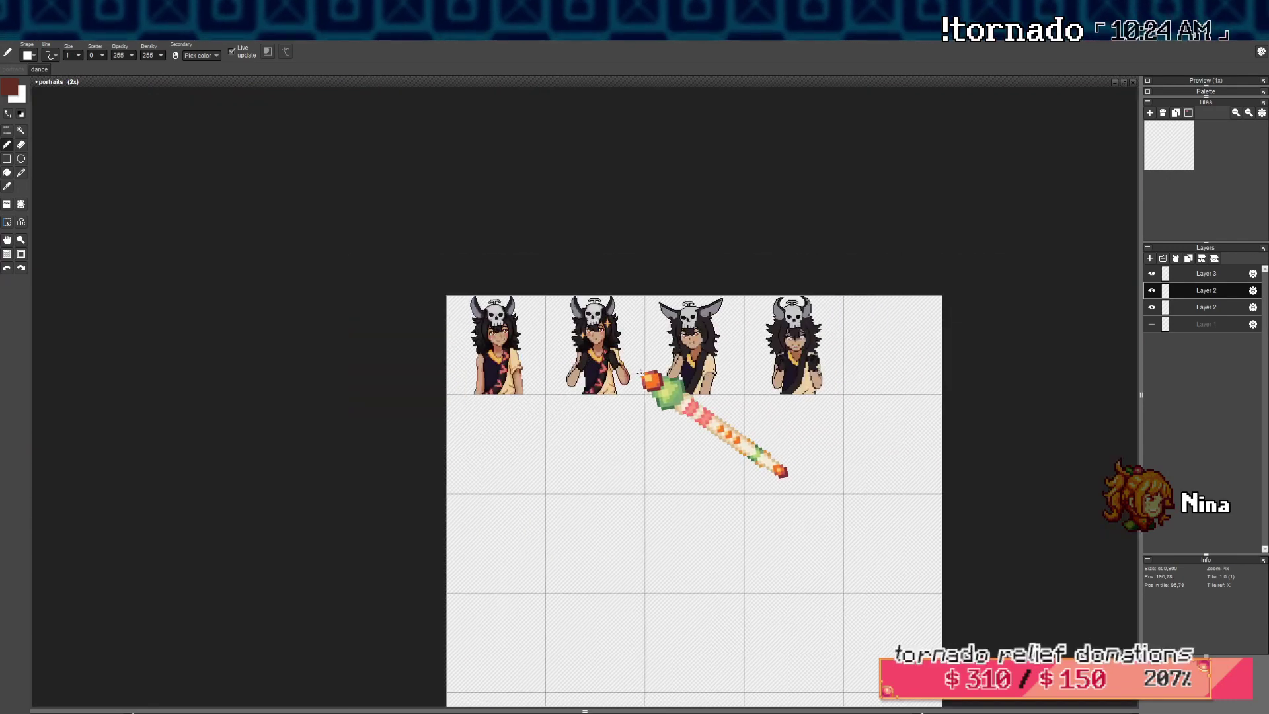
pyautogui.scroll(4, 640, 381)
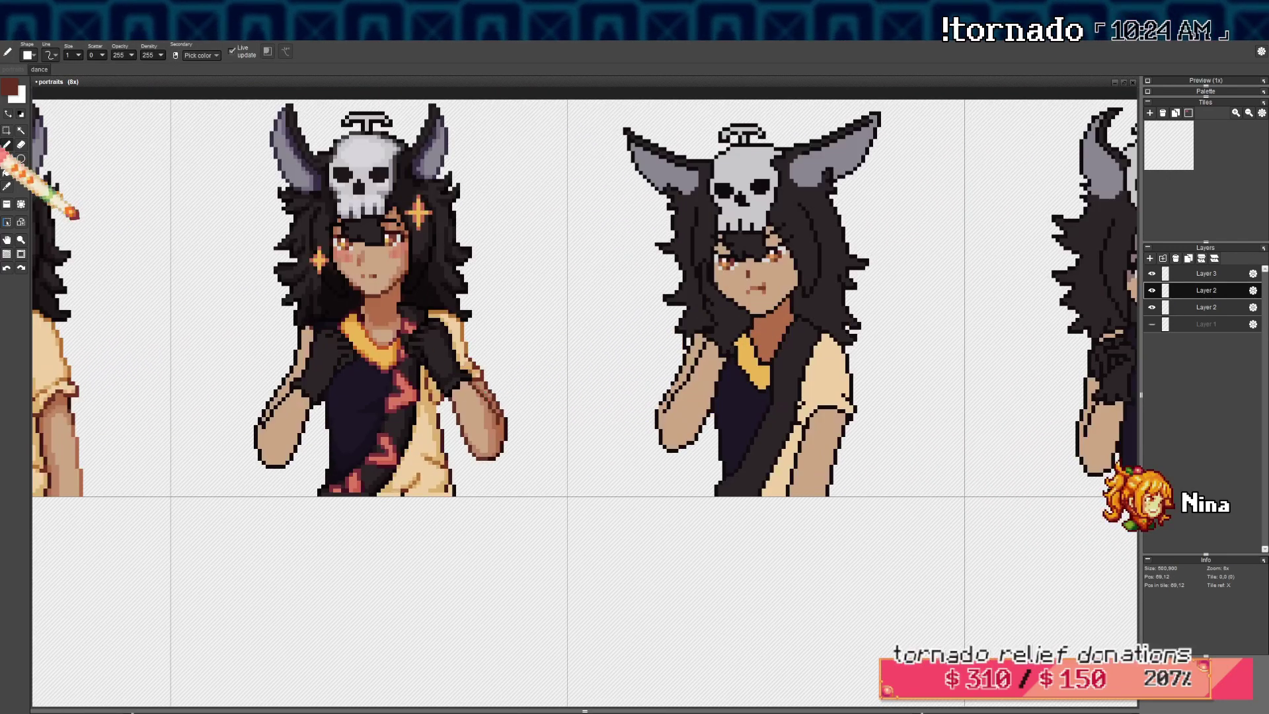
# Build up a selection around the second portrait's shaded forearm and its gloved hand
pyautogui.click(7, 130)
pyautogui.scroll(1, 446, 391)
pyautogui.moveTo(563, 507); pyautogui.dragTo(450, 381)
pyautogui.scroll(2, 449, 382)
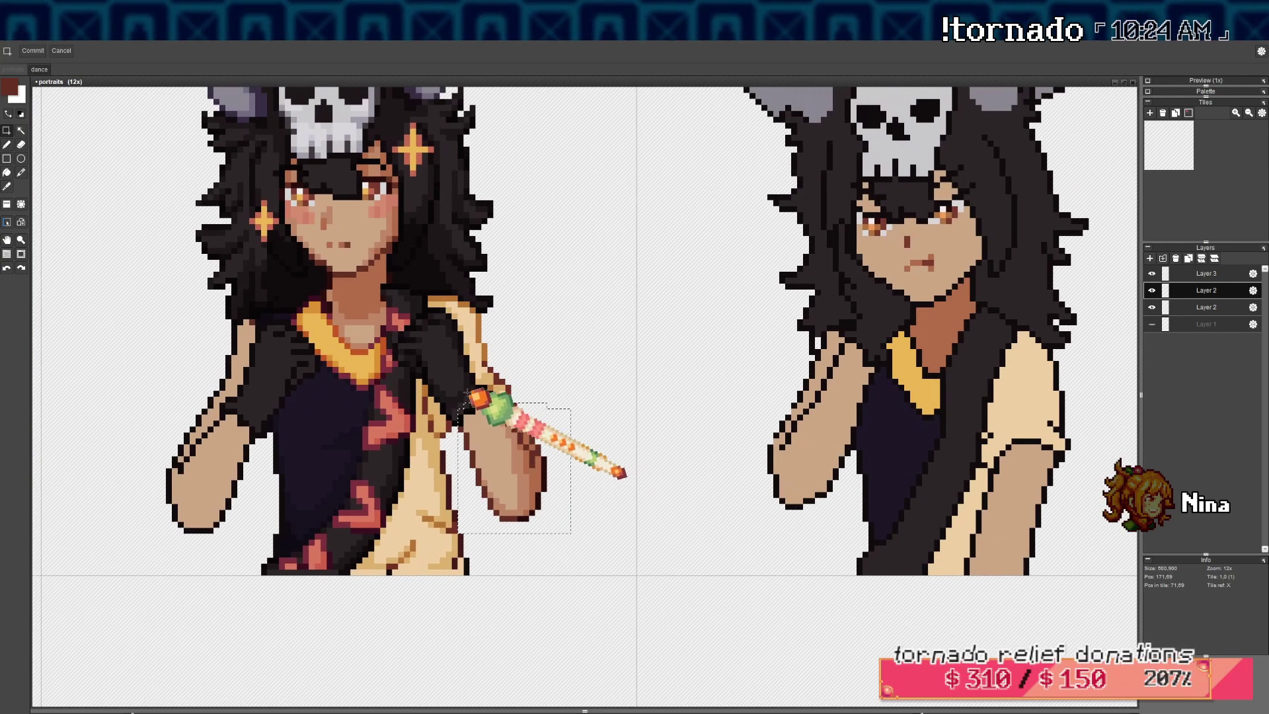
pyautogui.moveTo(451, 436)
pyautogui.mouseDown()
pyautogui.moveTo(462, 441)
pyautogui.moveTo(457, 421)
pyautogui.mouseUp()
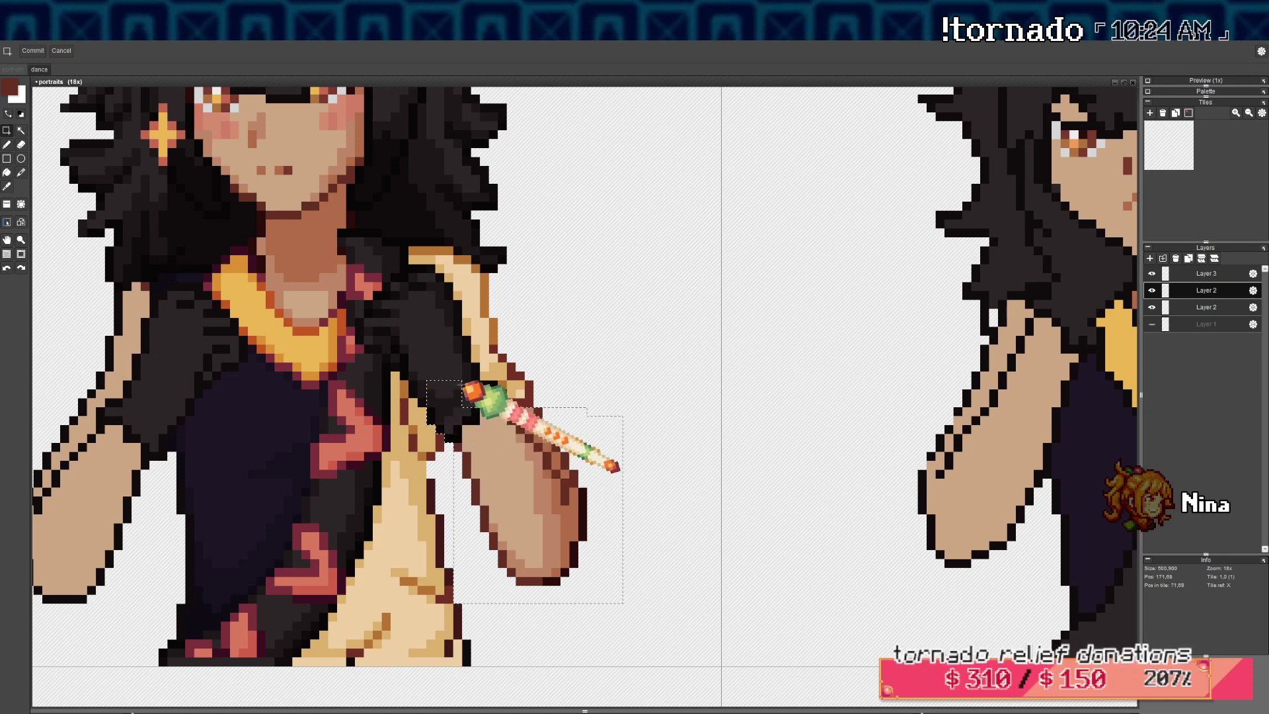
pyautogui.moveTo(457, 367); pyautogui.dragTo(505, 393)
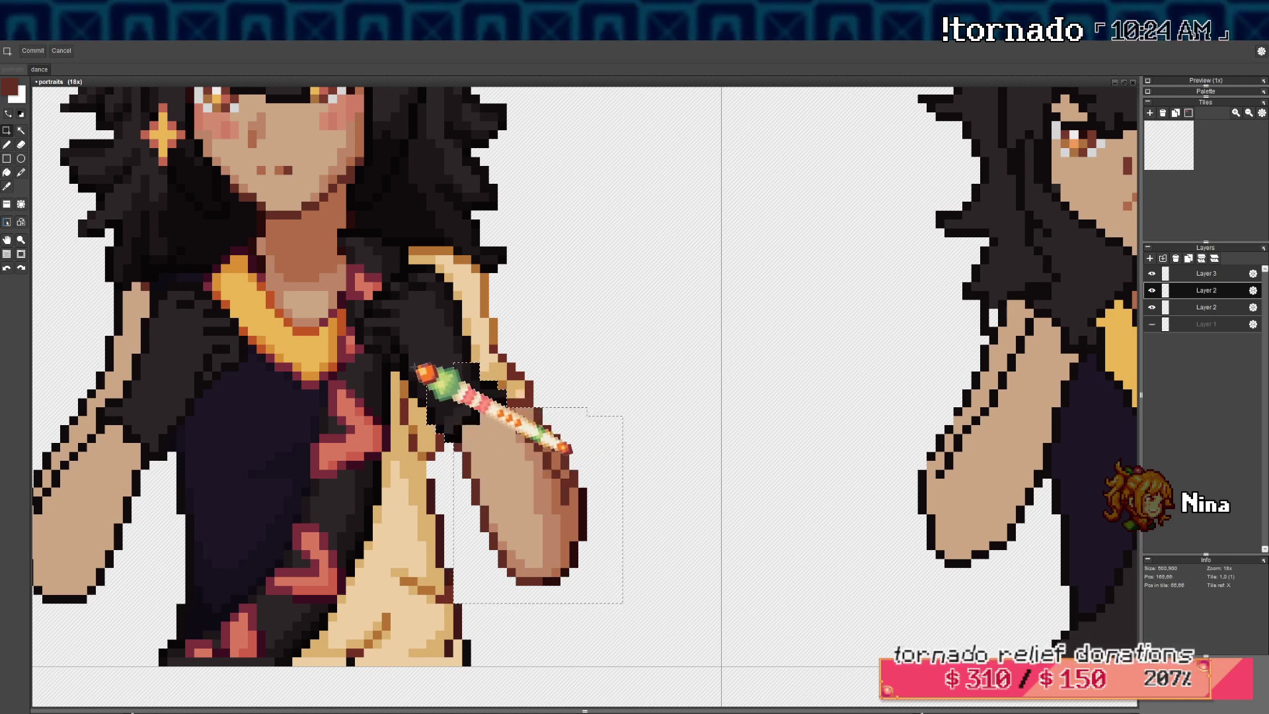
pyautogui.moveTo(416, 367); pyautogui.dragTo(473, 342)
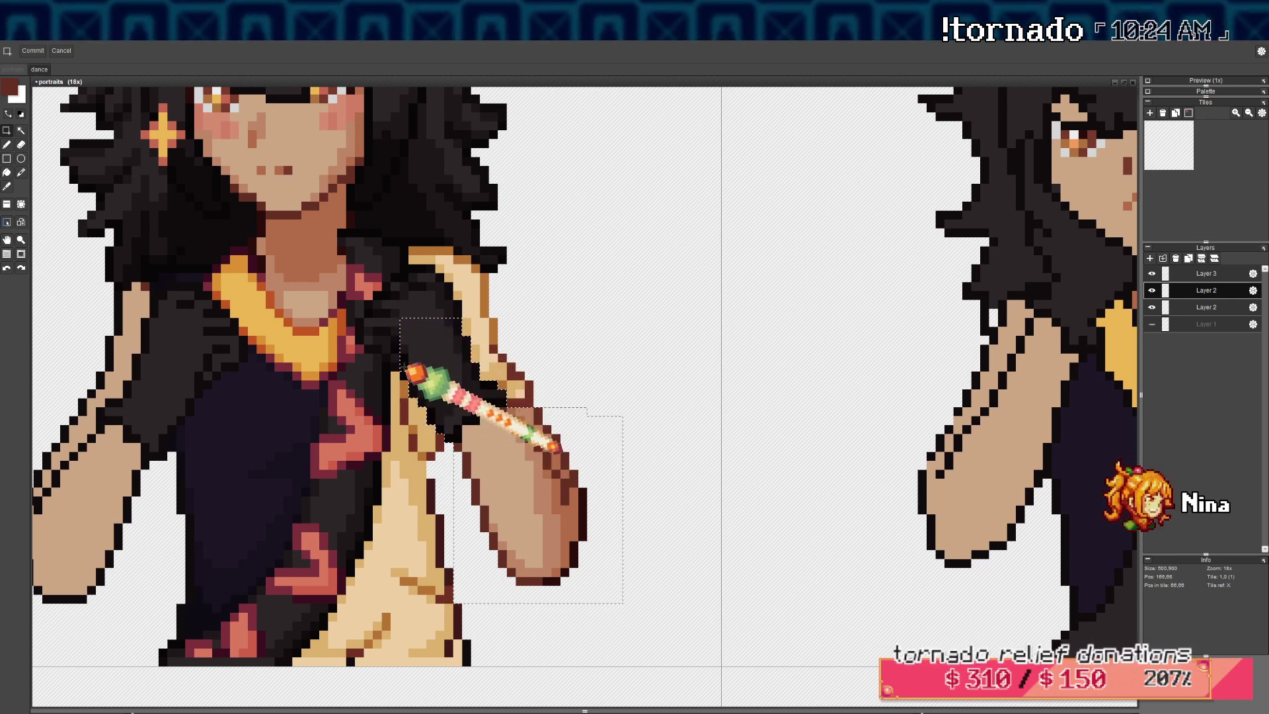
pyautogui.moveTo(385, 340); pyautogui.dragTo(465, 341)
# Place a horizontally flipped copy of the forearm and glove in the empty tile below the second portrait and clean its edges with the Eraser
pyautogui.scroll(-3, 473, 346)
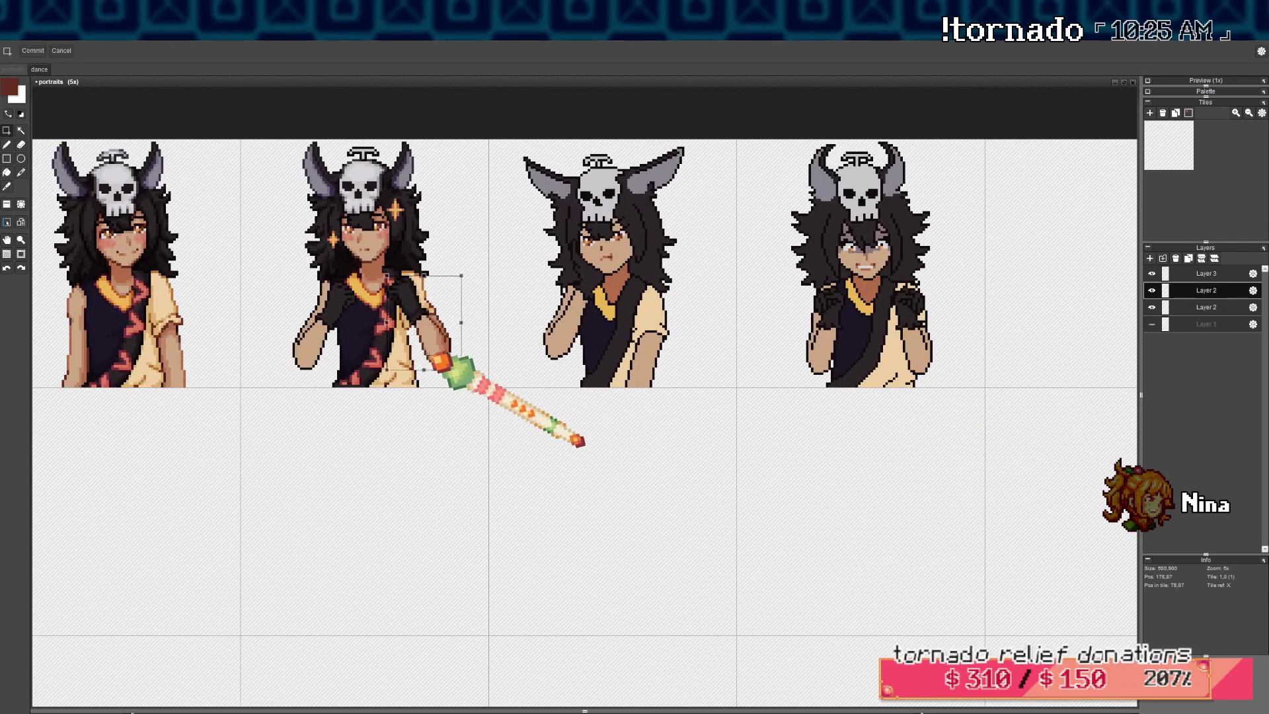
pyautogui.hotkey('shift', 'h')
pyautogui.moveTo(400, 482); pyautogui.dragTo(378, 480)
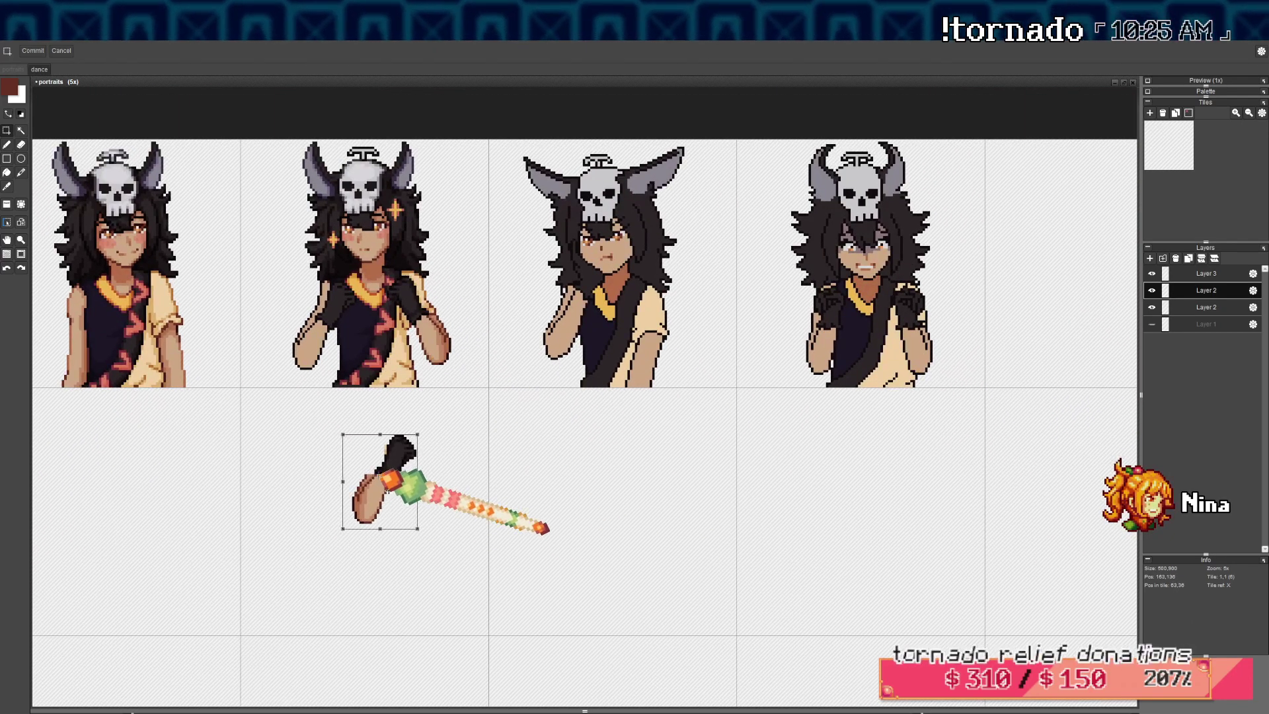
pyautogui.press('Return')
pyautogui.scroll(4, 395, 443)
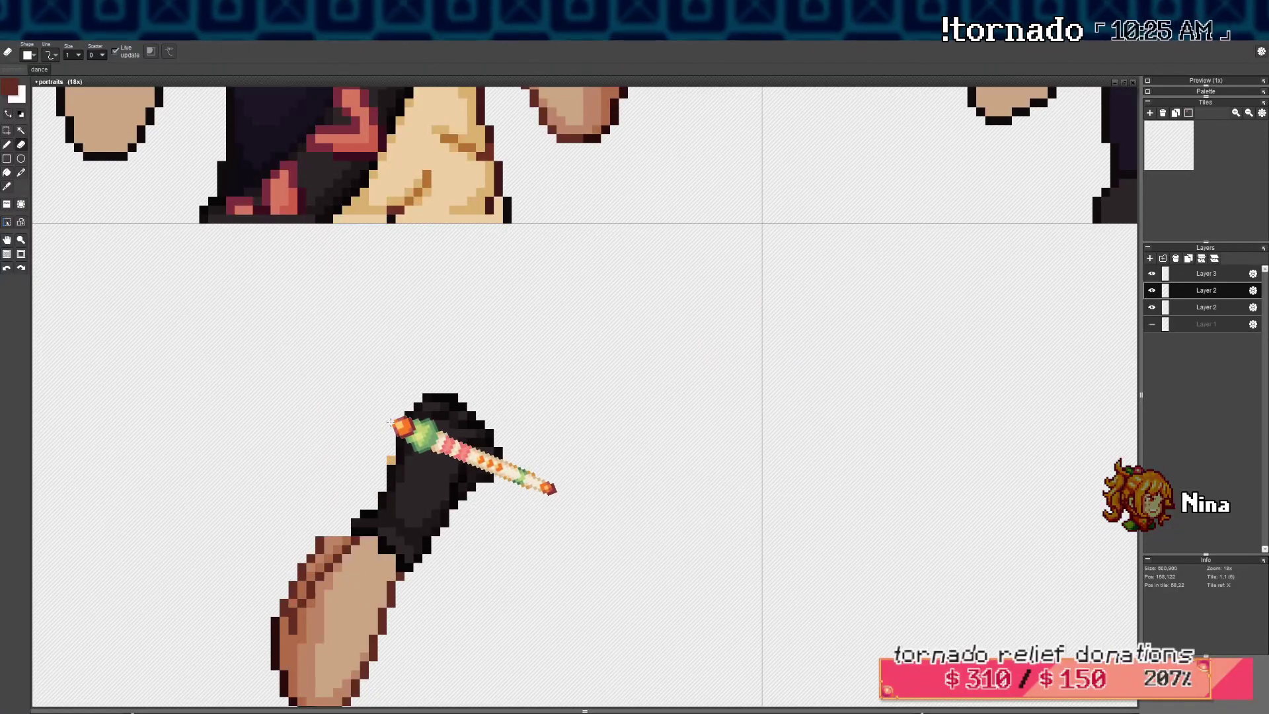
pyautogui.scroll(-3, 390, 451)
# Move the mirrored forearm and glove onto the second portrait's unshaded arm on the opposite side
pyautogui.click(7, 130)
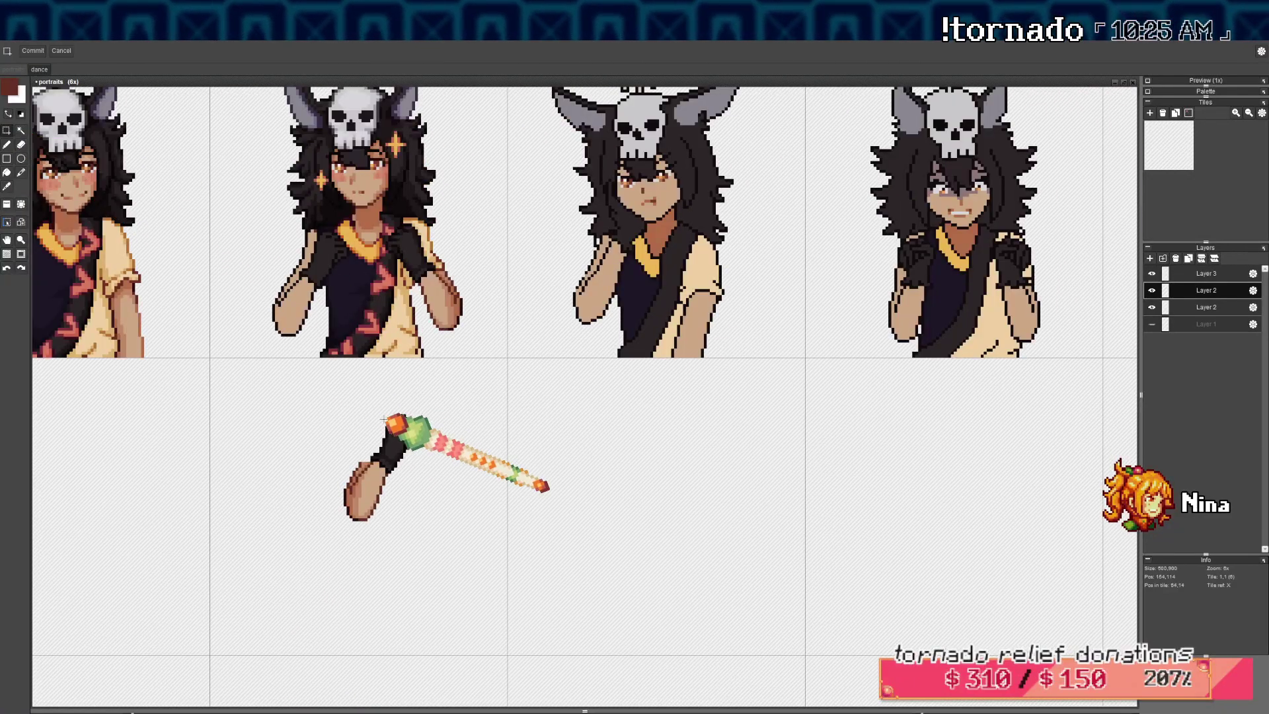
pyautogui.moveTo(242, 382); pyautogui.dragTo(473, 550)
pyautogui.moveTo(430, 493); pyautogui.dragTo(312, 433)
pyautogui.scroll(1, 349, 298)
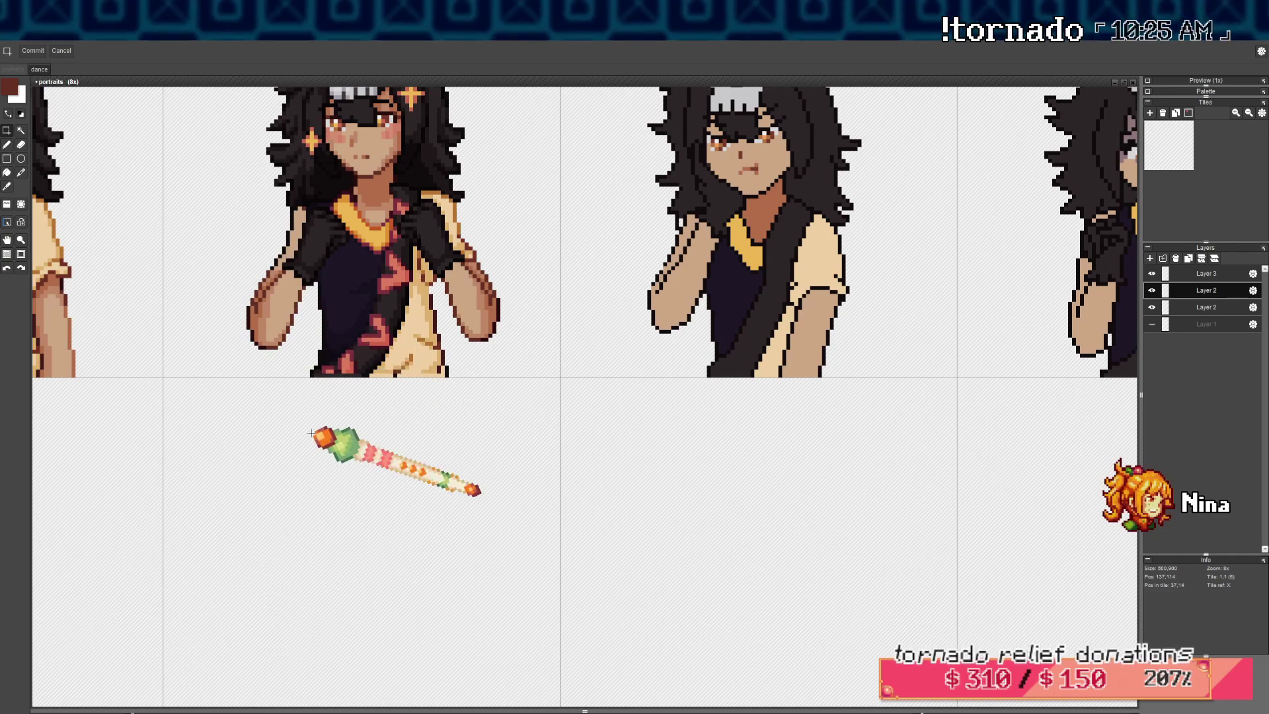
pyautogui.scroll(-2, 297, 355)
pyautogui.moveTo(284, 300); pyautogui.dragTo(389, 517)
pyautogui.scroll(3, 375, 496)
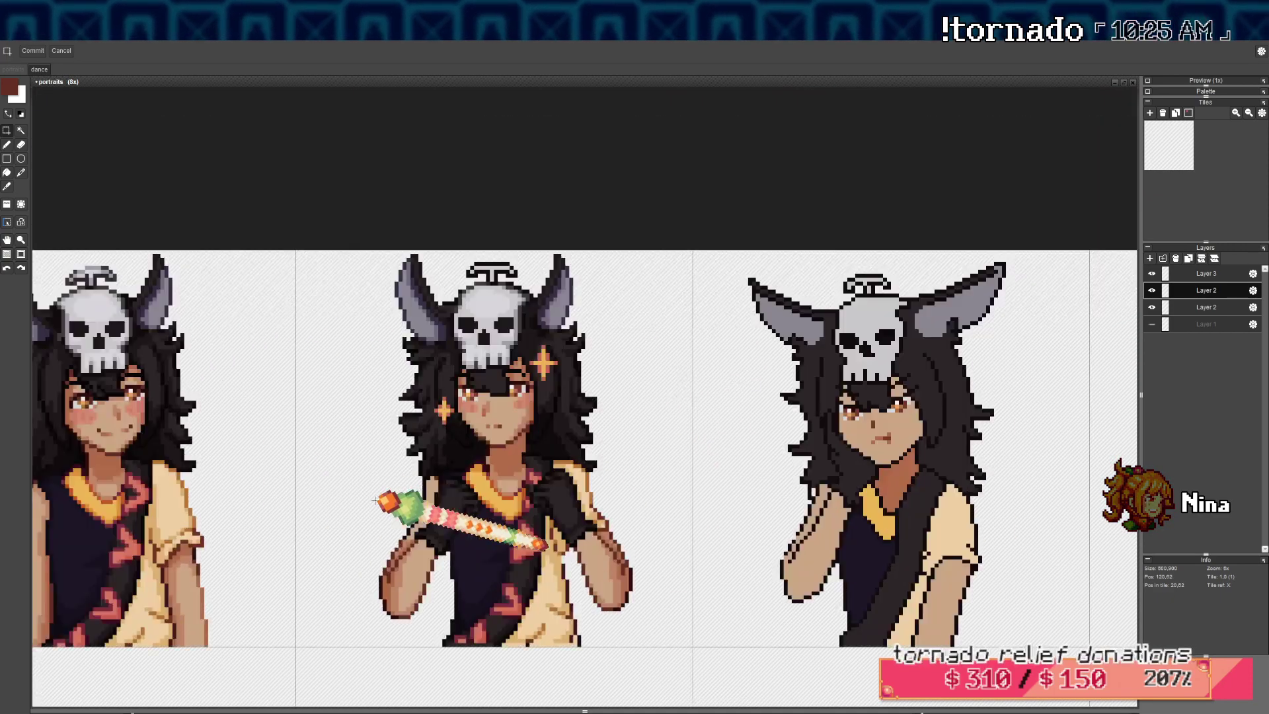
# Shade the upper arm beside the mirrored glove with a skin shadow tone using the Pen tool, undoing an unwanted stroke
pyautogui.press('b')
pyautogui.scroll(4, 497, 582)
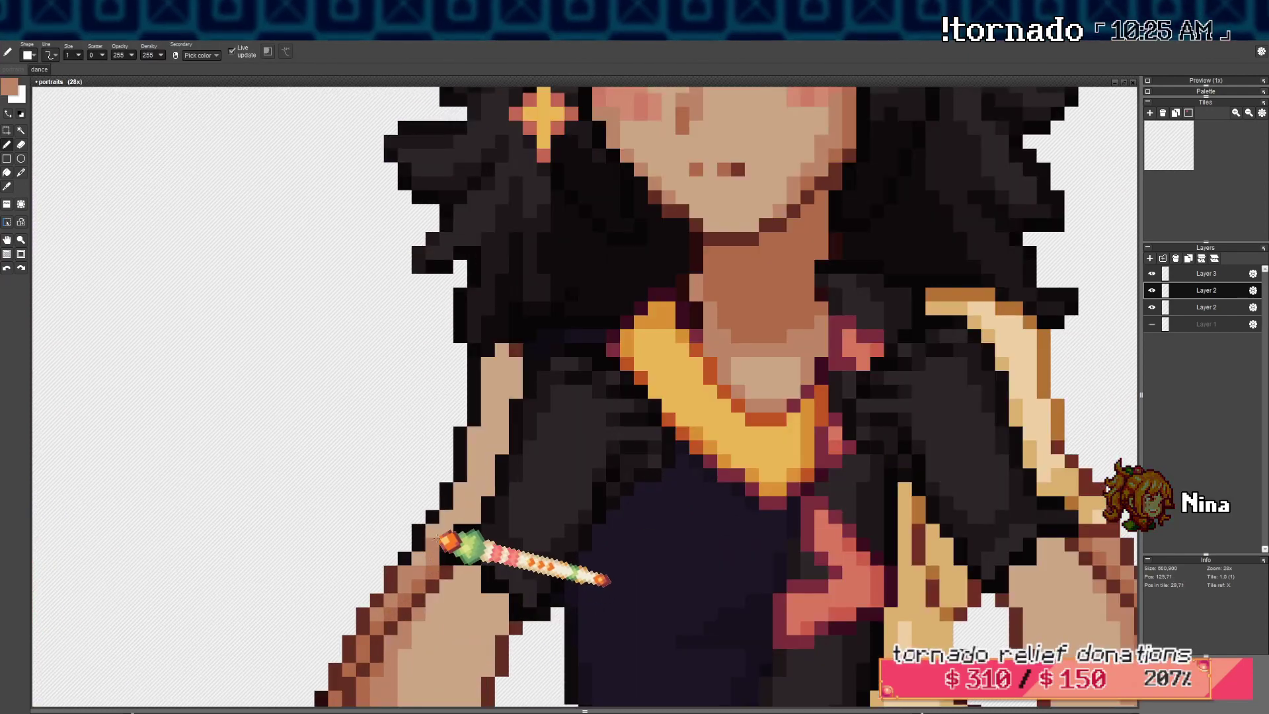
pyautogui.keyDown('alt'); pyautogui.click(479, 511); pyautogui.keyUp('alt')
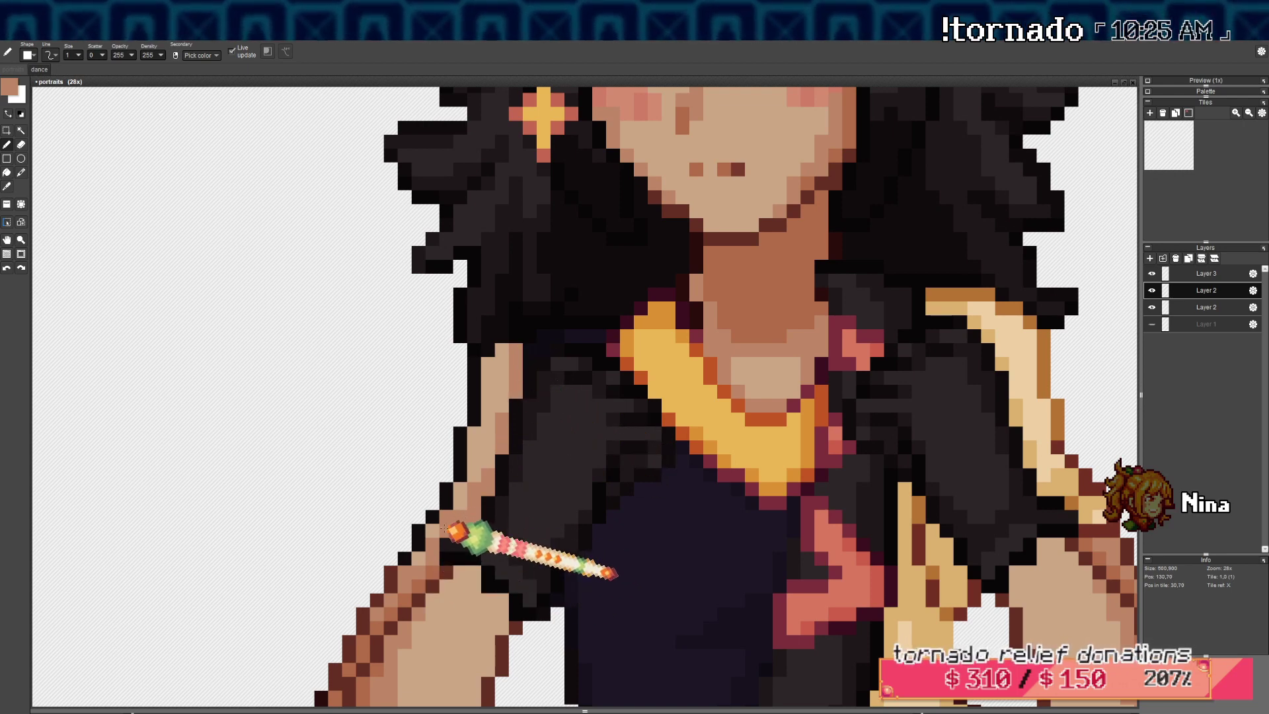
pyautogui.hotkey('ctrl', 'z')
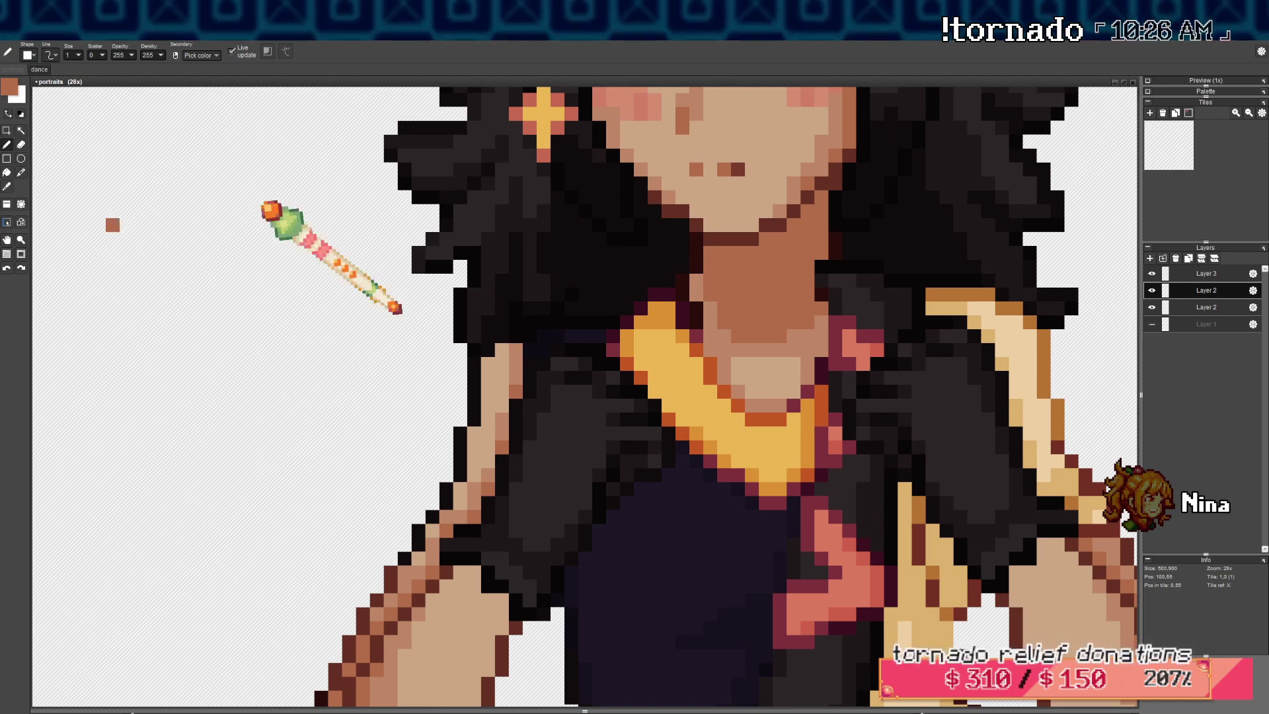
# Recolor the black outline of the upper arm beside the mirrored glove in dark red-brown and check the portrait in overview
pyautogui.moveTo(566, 193); pyautogui.dragTo(473, 165)
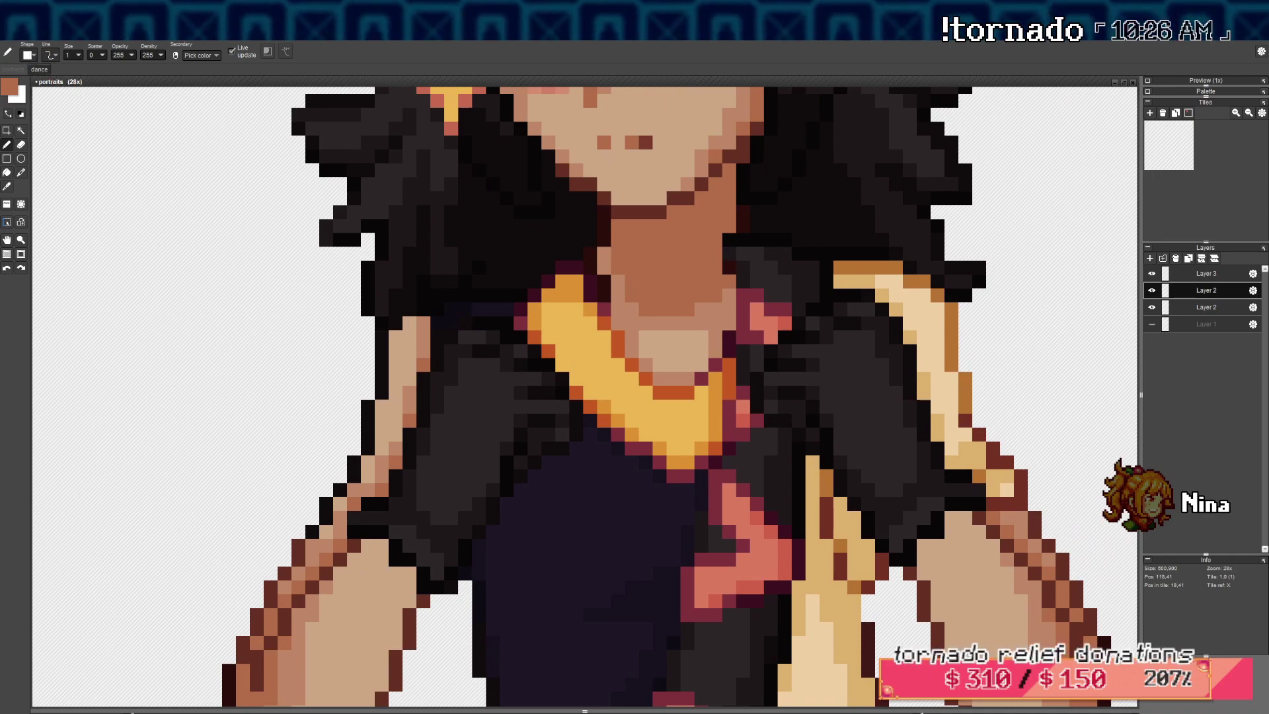
pyautogui.scroll(-1, 555, 409)
pyautogui.hscroll(1, 555, 410)
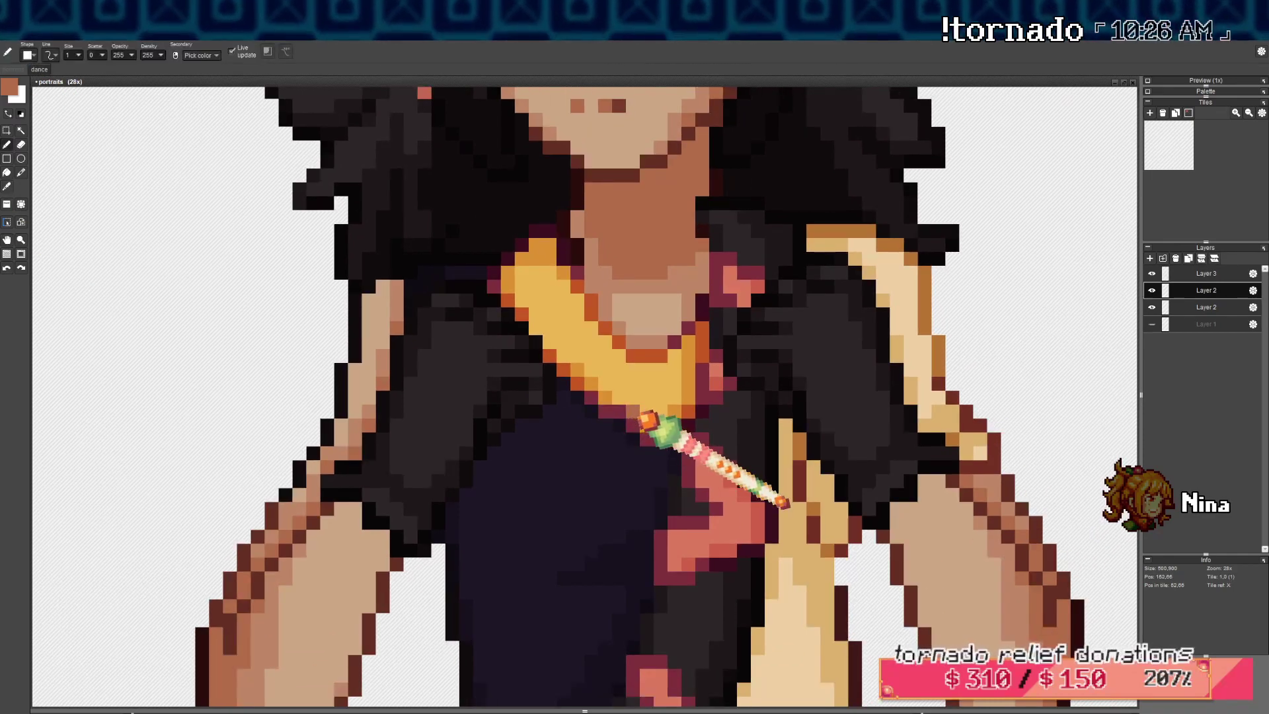
pyautogui.scroll(-5, 645, 419)
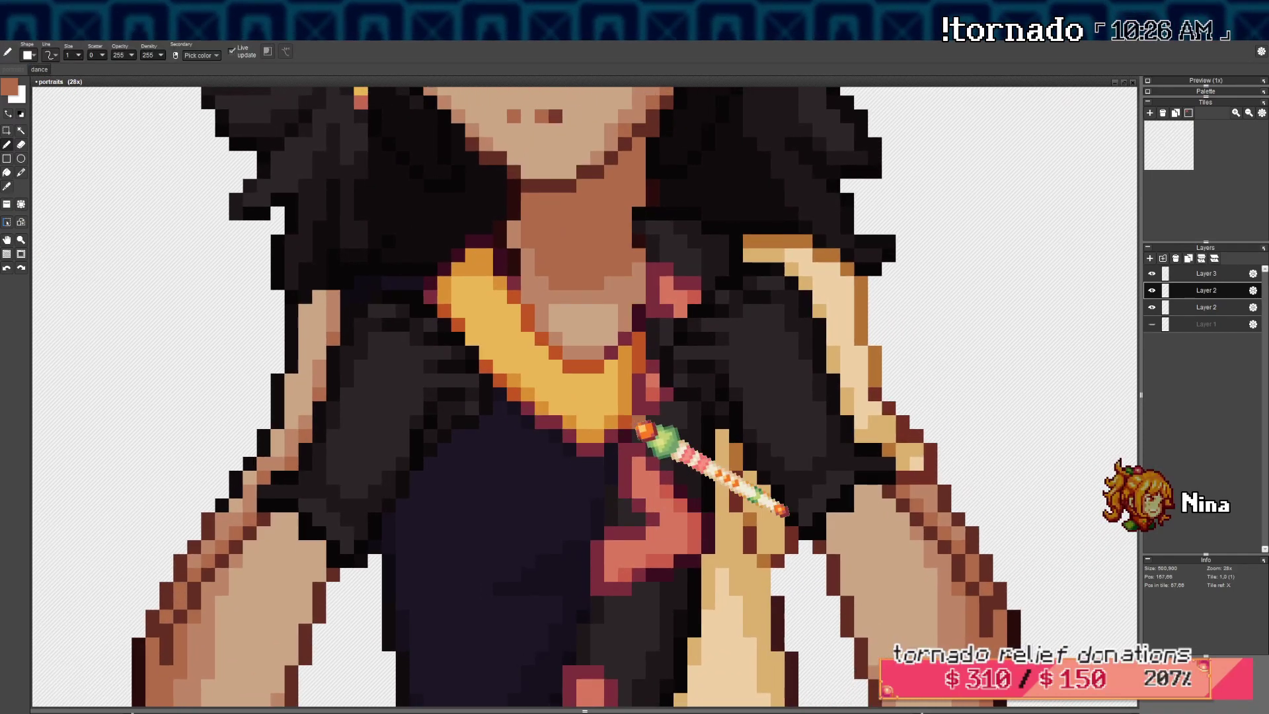
pyautogui.scroll(5, 621, 431)
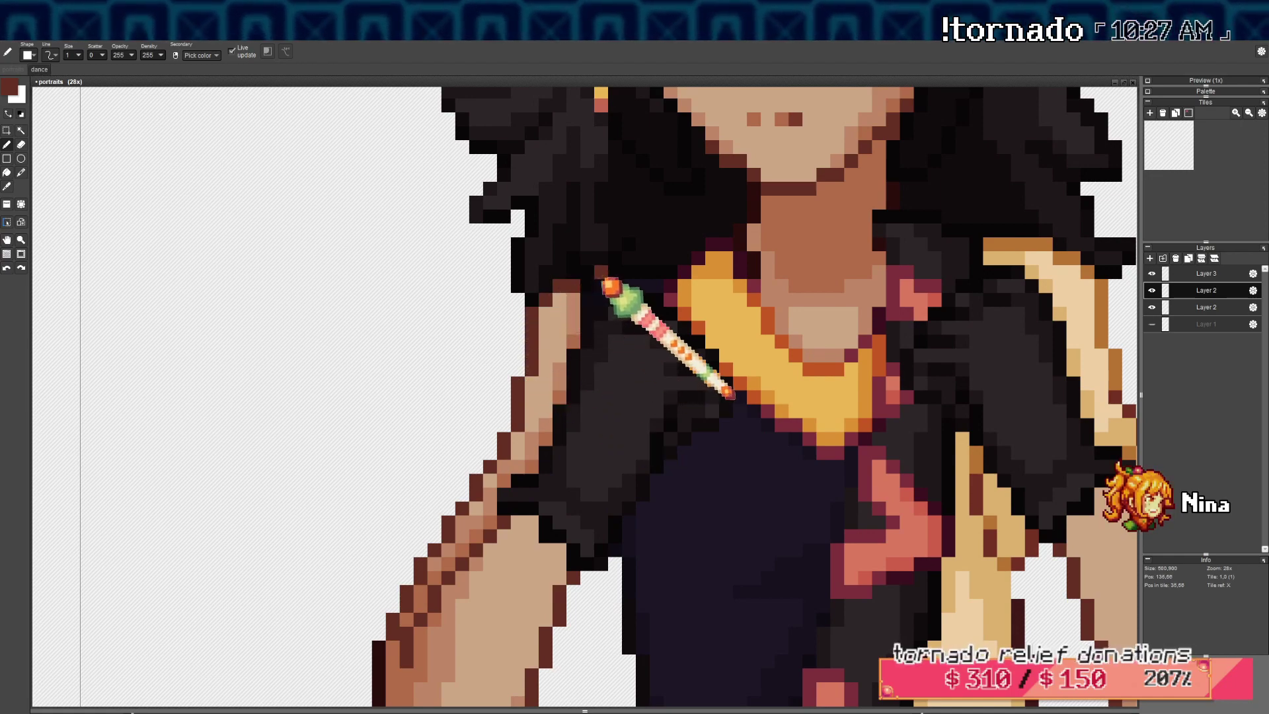
pyautogui.scroll(-5, 635, 311)
pyautogui.moveTo(645, 313); pyautogui.dragTo(702, 339)
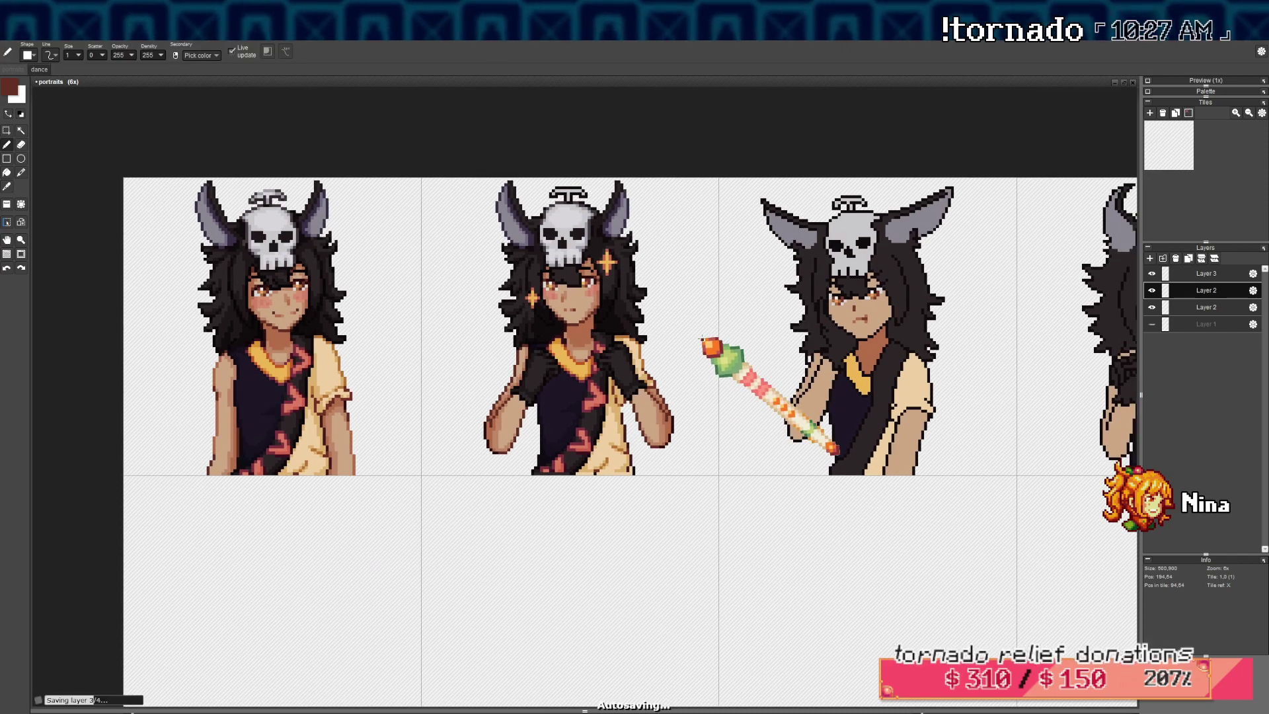
# Sample the skin shadow tone beneath the first portrait's sleeve and compare the portraits in overview
pyautogui.scroll(3, 341, 420)
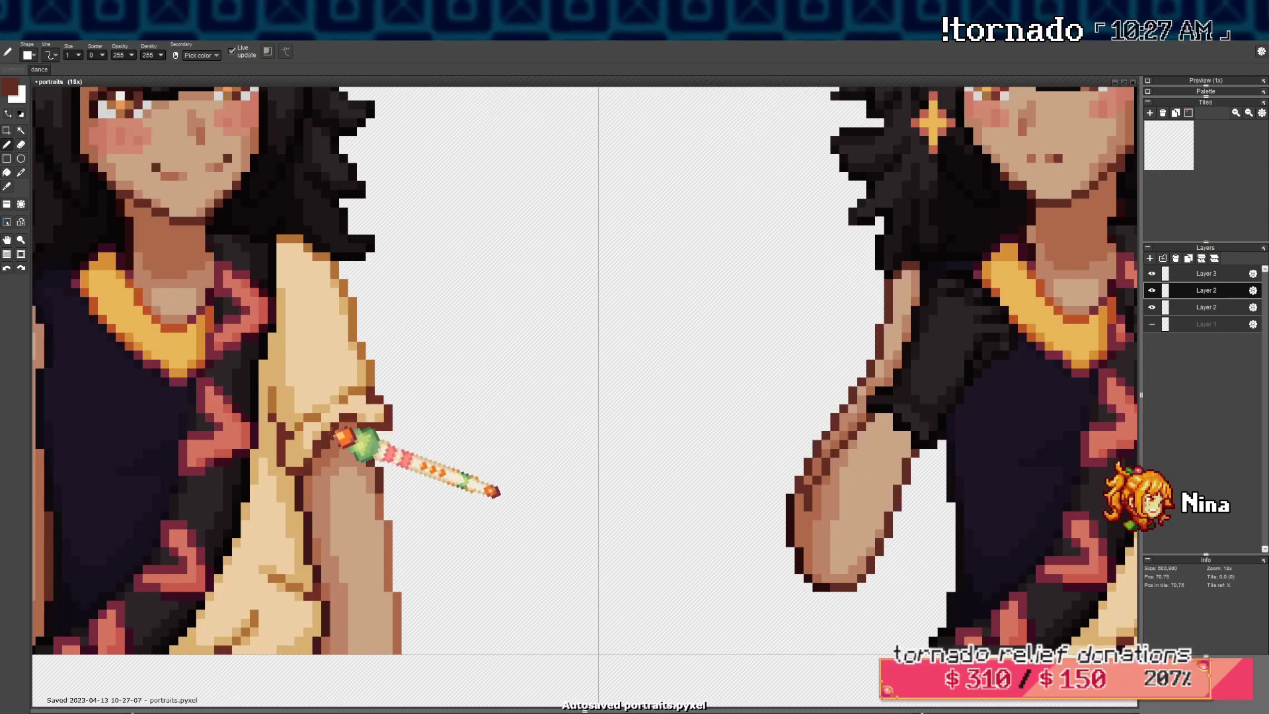
pyautogui.rightClick(340, 437)
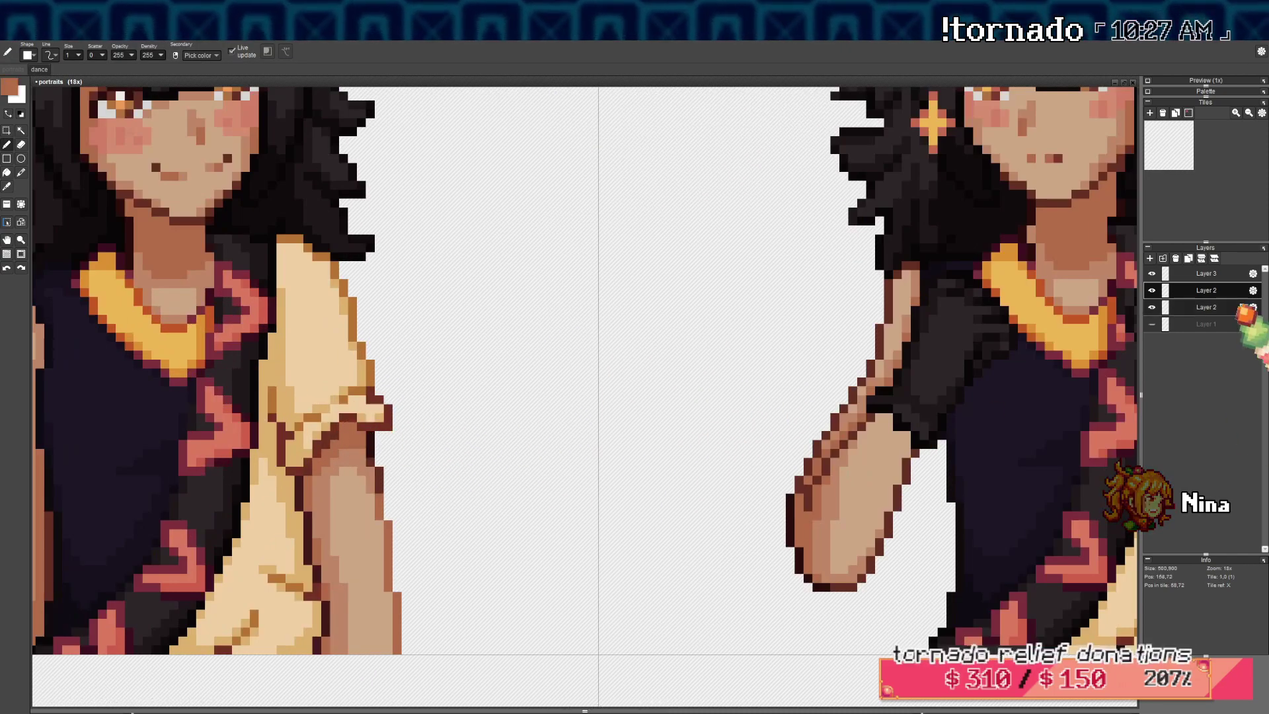
pyautogui.click(1243, 311)
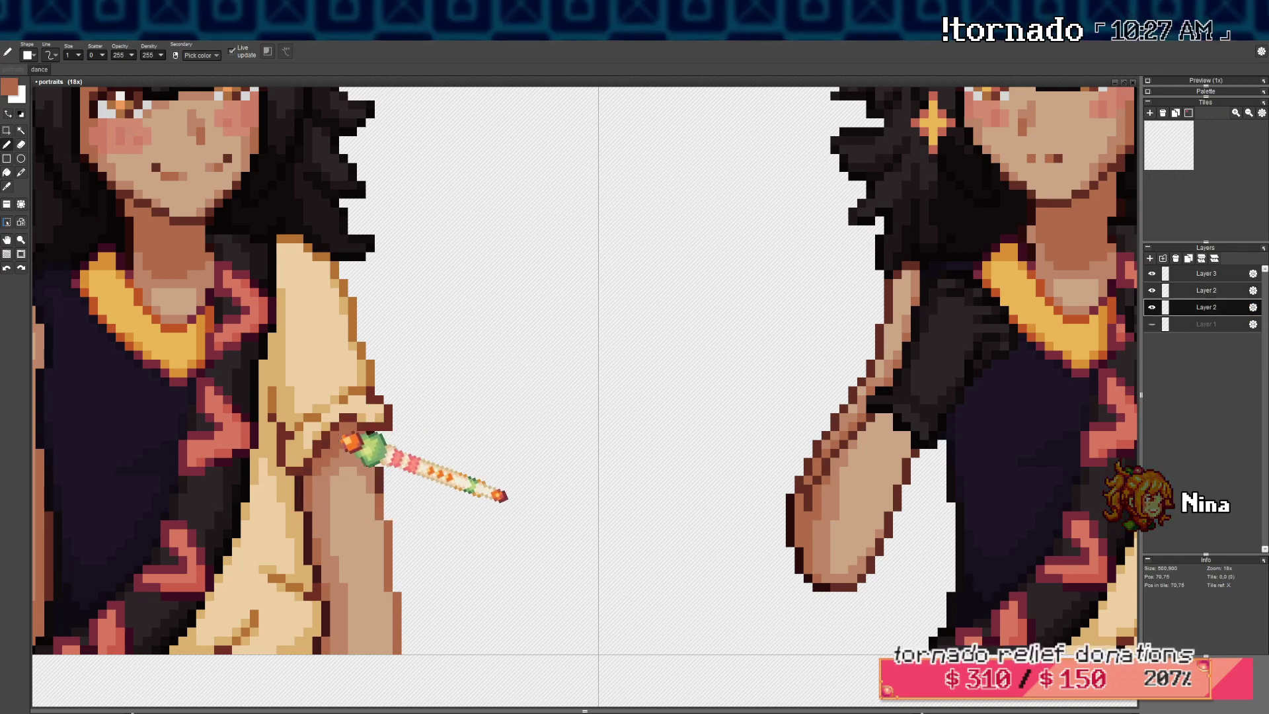
pyautogui.click(1174, 290)
pyautogui.scroll(-2, 803, 348)
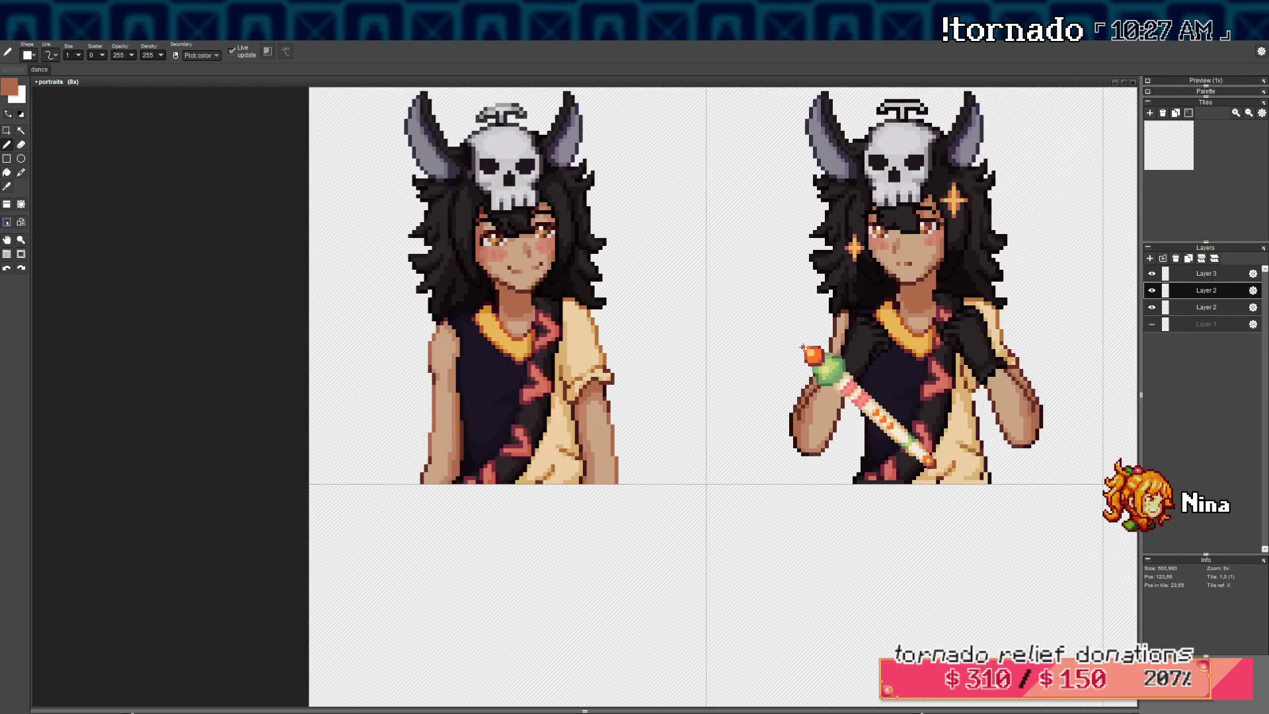
pyautogui.scroll(-3, 803, 348)
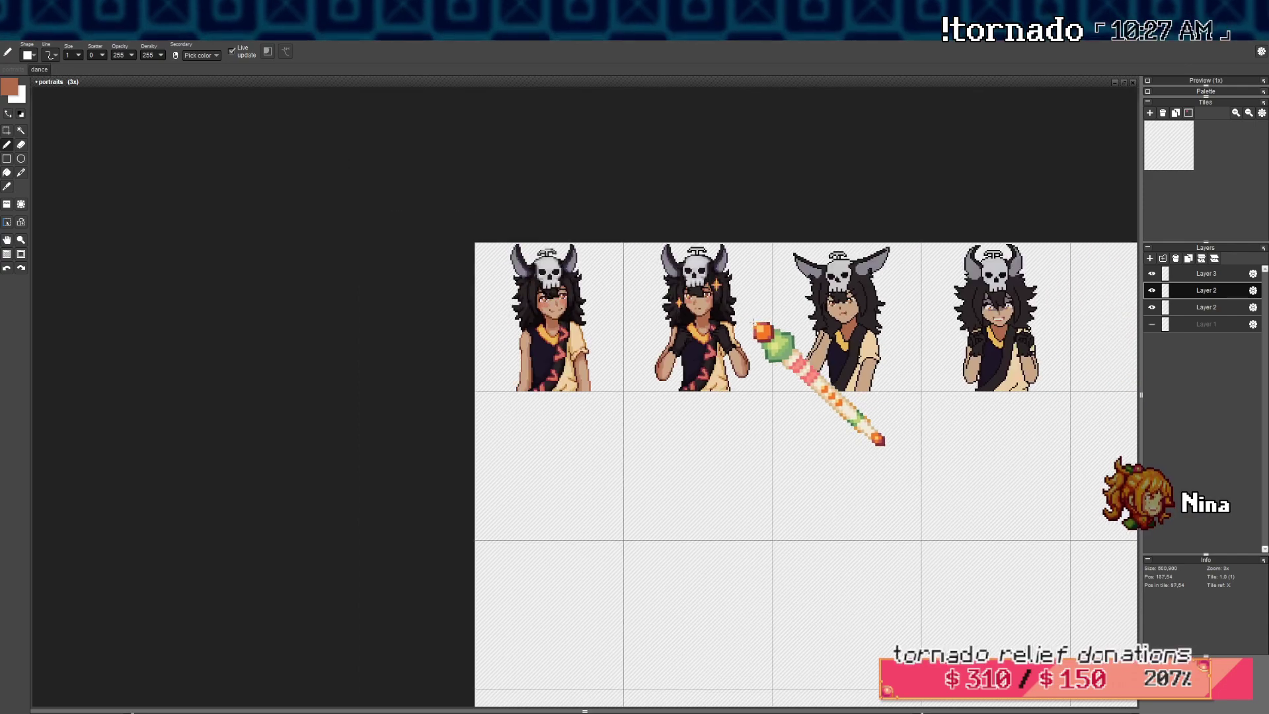
pyautogui.scroll(4, 693, 344)
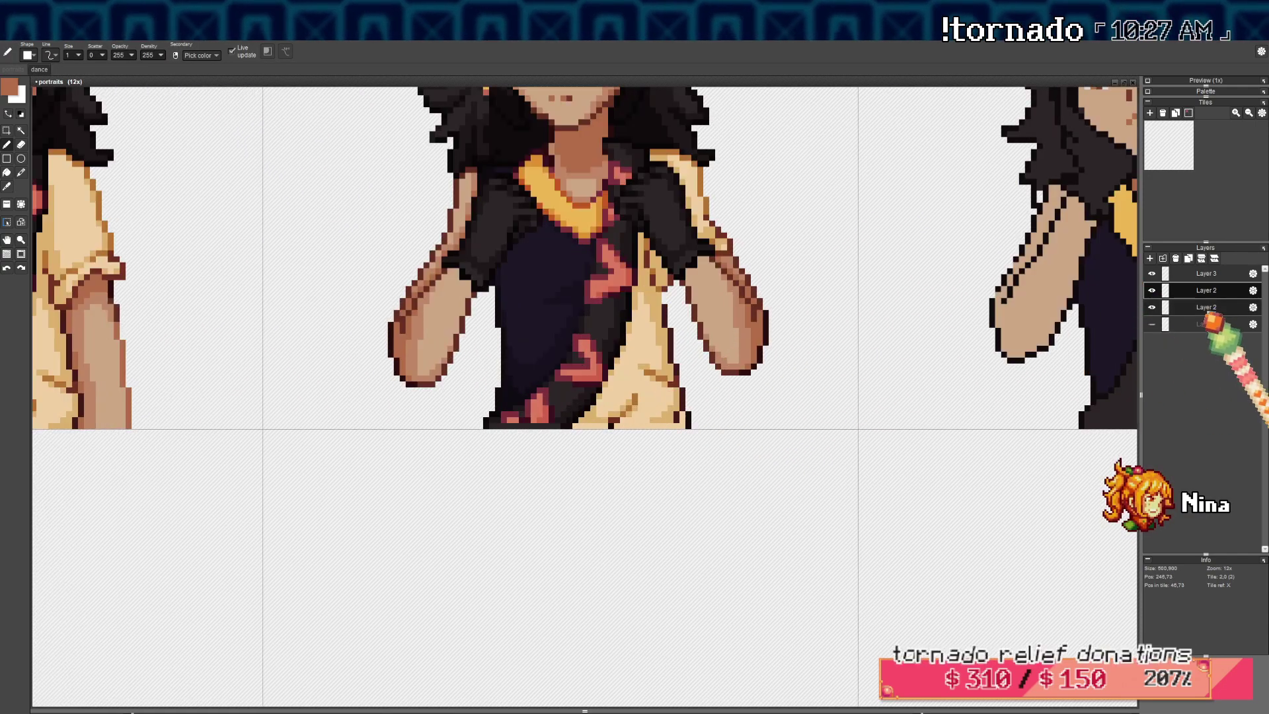
# Recolor the black outline at the second portrait's cream shirt hem in dark red-brown on the lower Layer 2
pyautogui.click(1205, 307)
pyautogui.scroll(2, 646, 424)
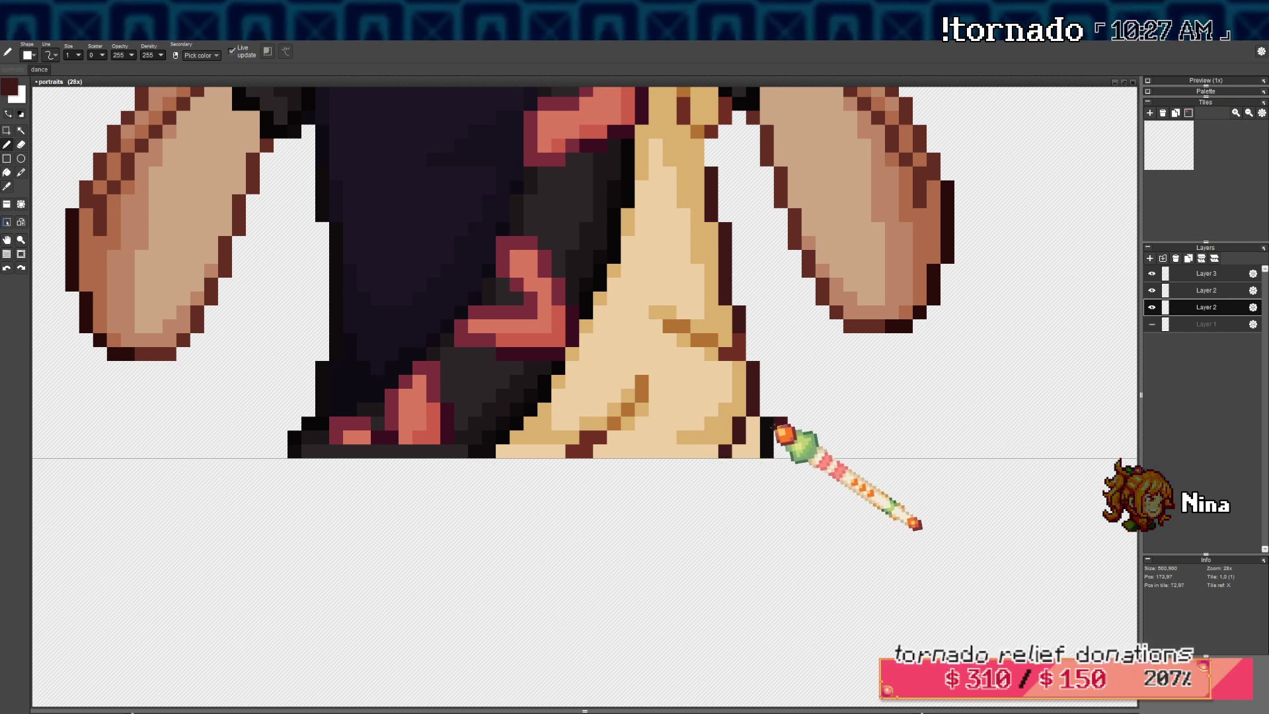
pyautogui.hotkey('ctrl', 'z')
# Refine the fold shading along the second portrait's cream shirt hem with orange-brown and tan pixels, undoing an unwanted stroke
pyautogui.keyDown('alt'); pyautogui.click(613, 423); pyautogui.keyUp('alt')
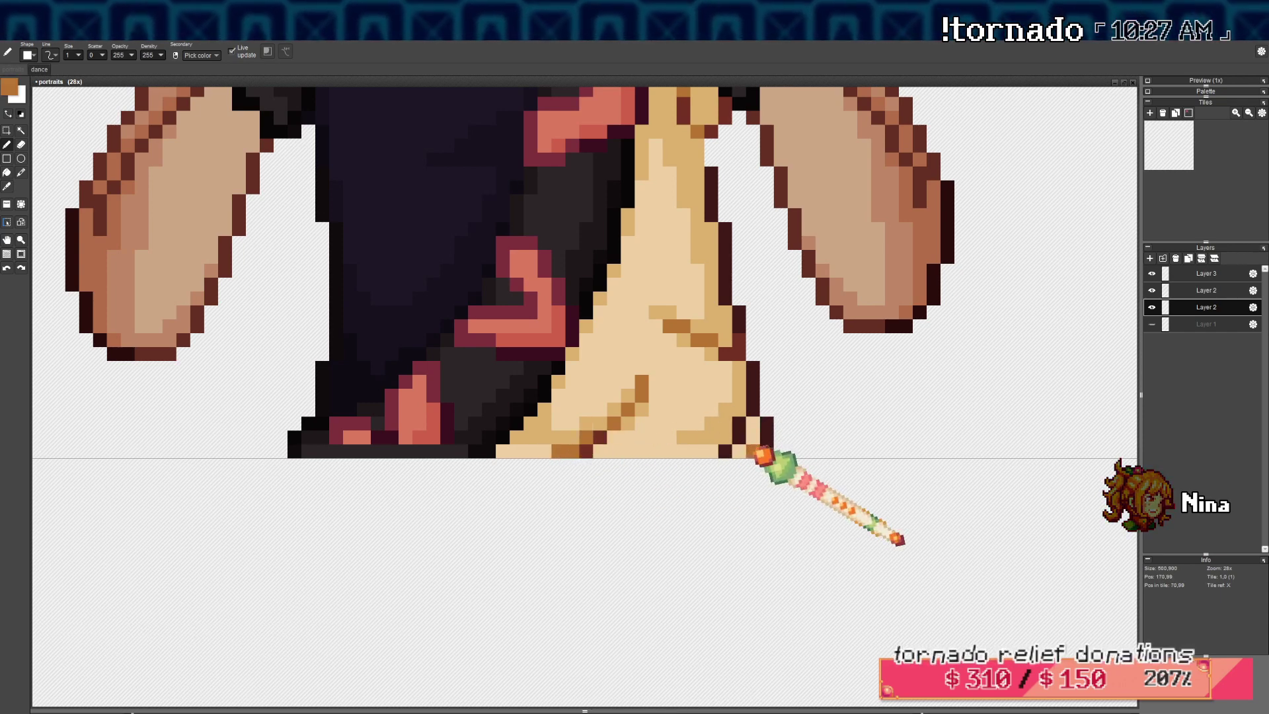
pyautogui.keyDown('alt'); pyautogui.click(717, 436); pyautogui.keyUp('alt')
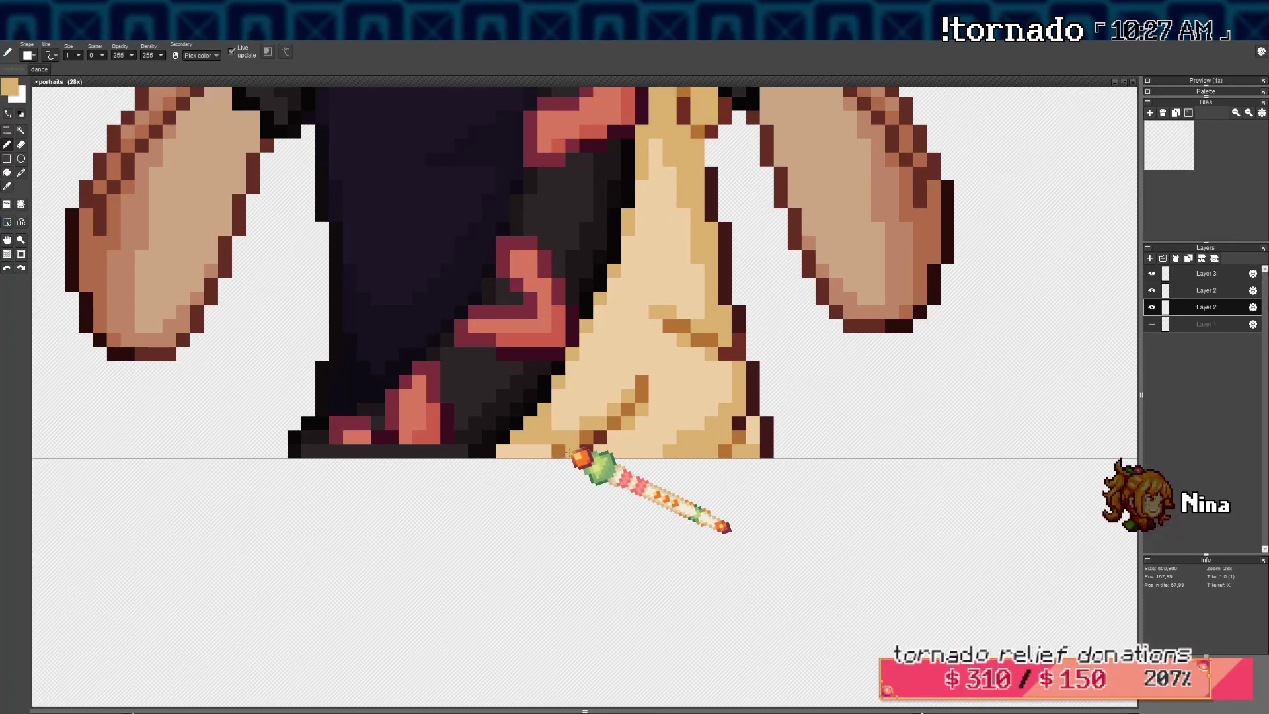
pyautogui.hotkey('ctrl', 'z')
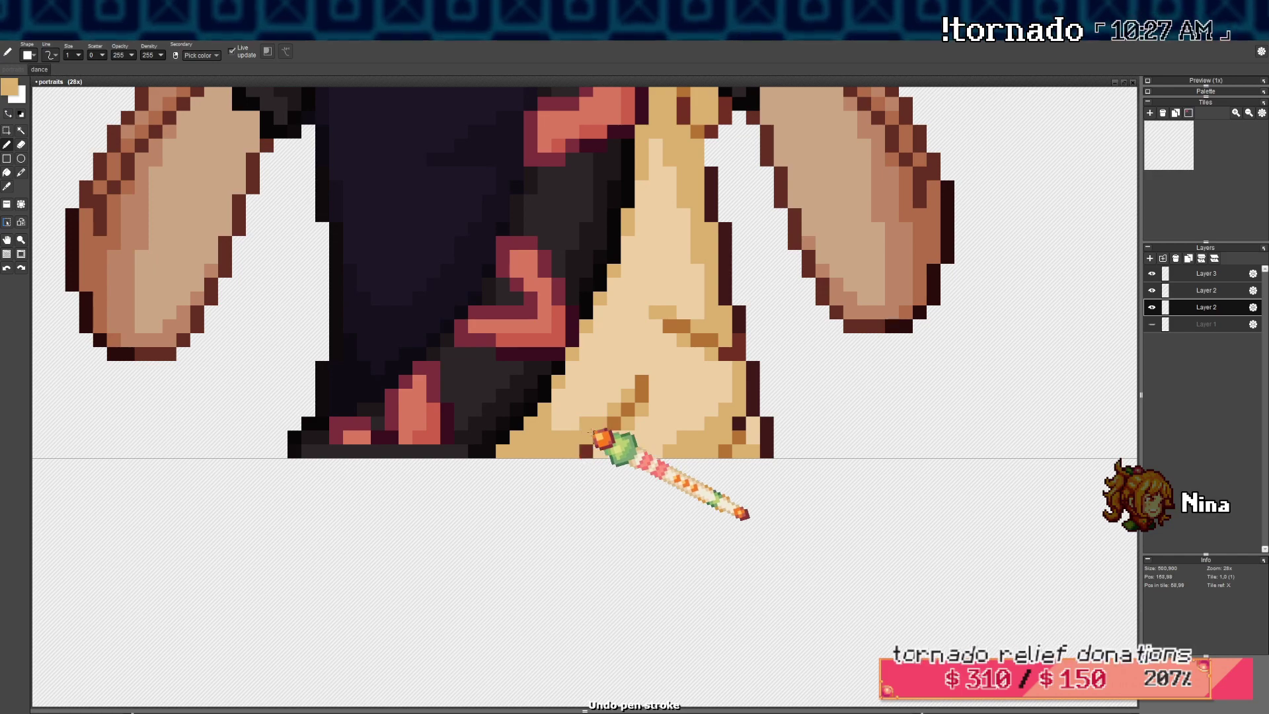
pyautogui.rightClick(587, 436)
pyautogui.moveTo(574, 450); pyautogui.dragTo(561, 450)
pyautogui.scroll(-5, 686, 404)
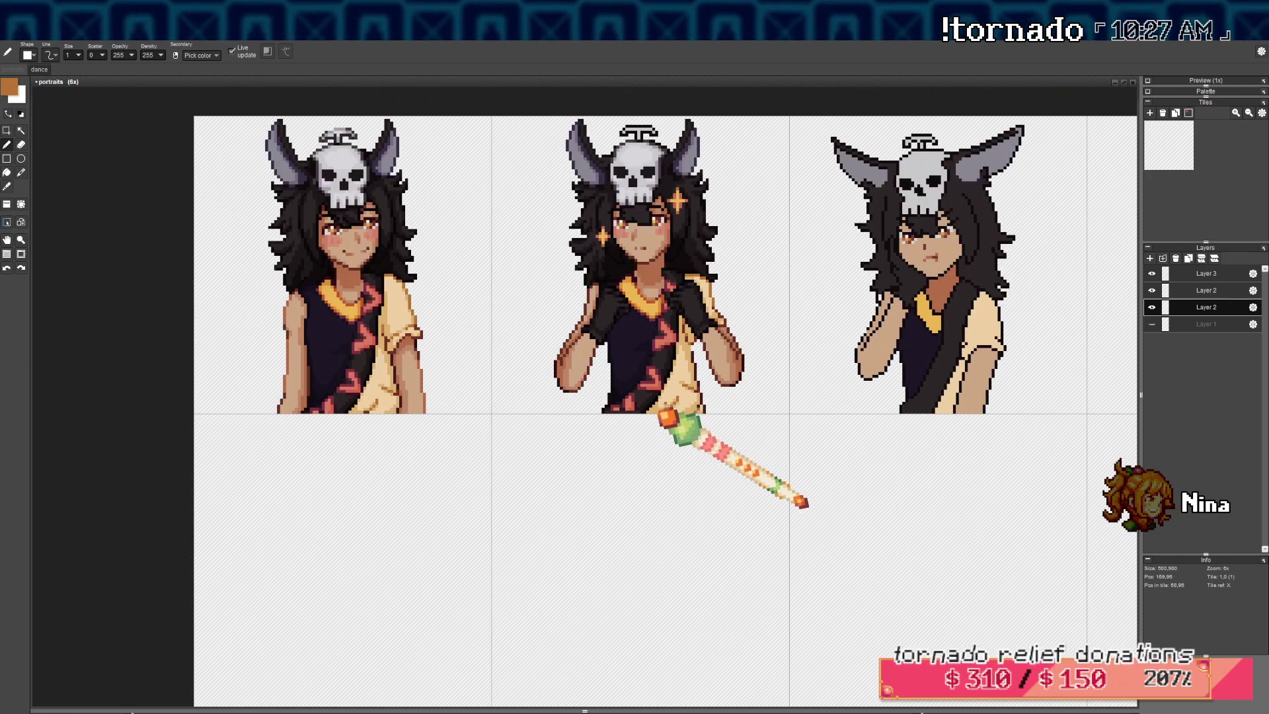
pyautogui.scroll(5, 665, 423)
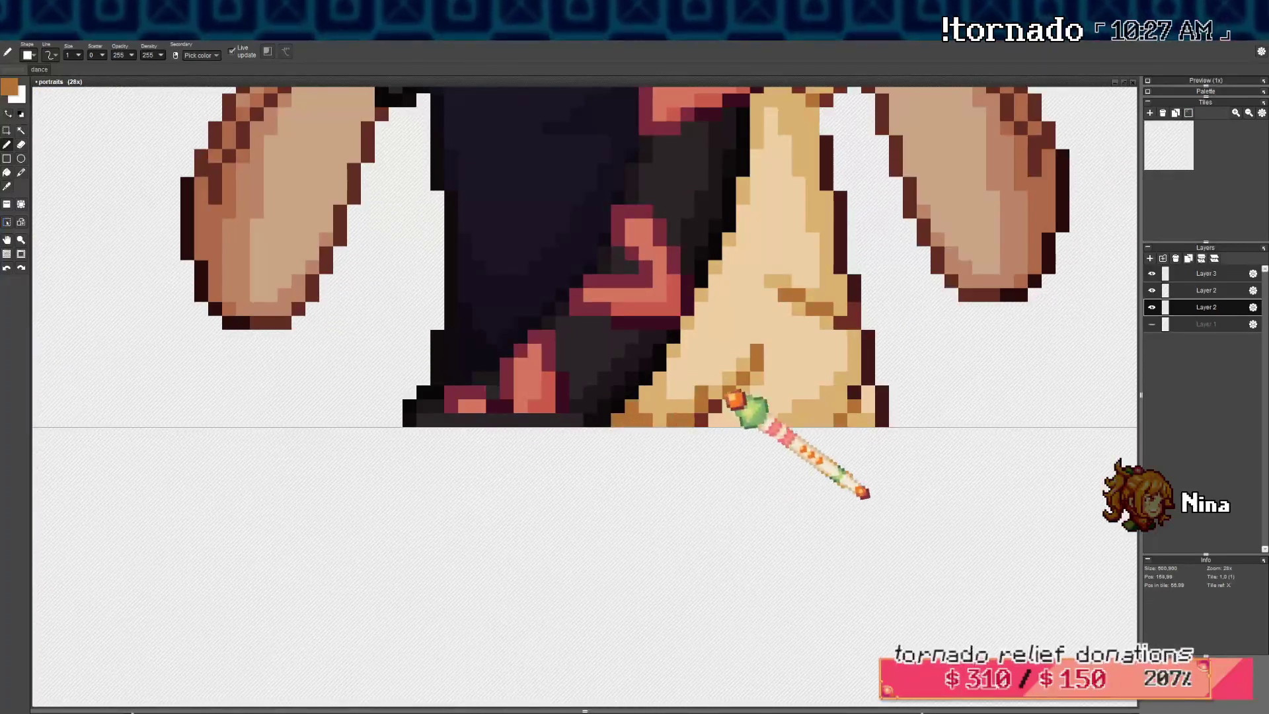
pyautogui.scroll(-7, 793, 385)
pyautogui.scroll(4, 793, 385)
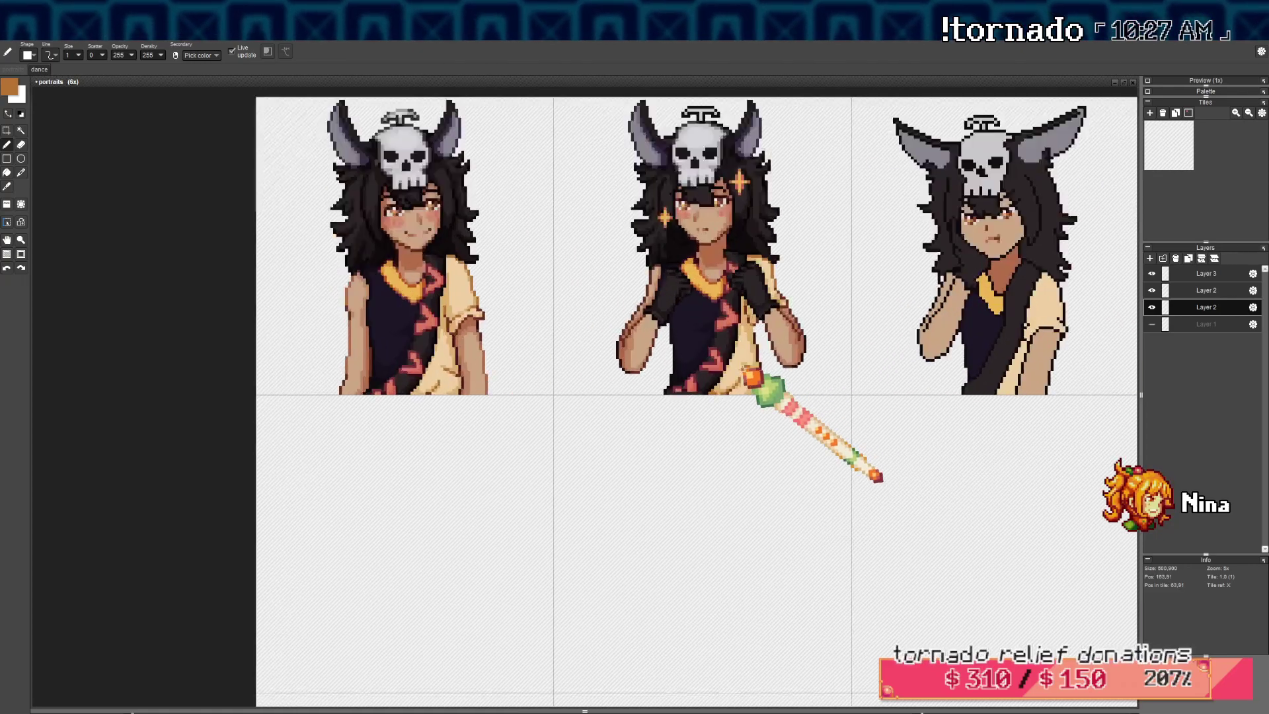
pyautogui.scroll(-3, 760, 370)
# Touch up the second portrait's shirt outline below the mirrored glove in dark red-brown and check it in overview
pyautogui.moveTo(795, 373); pyautogui.dragTo(692, 405)
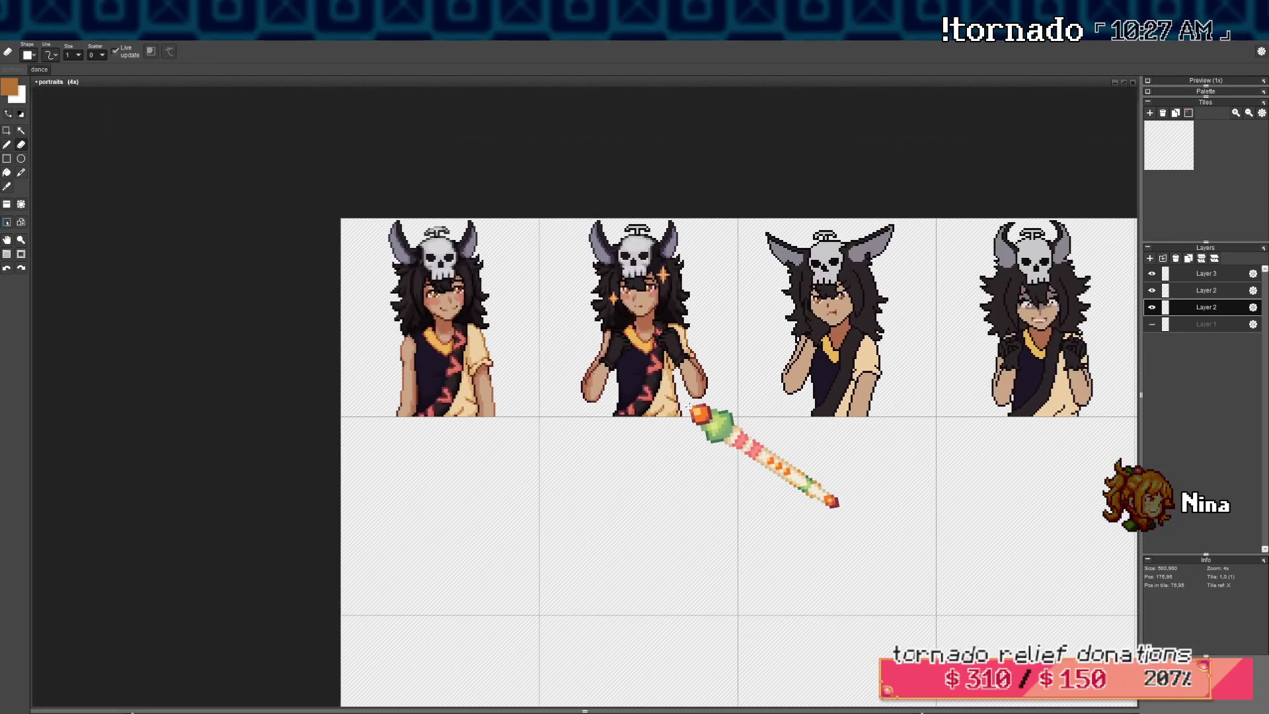
pyautogui.scroll(4, 646, 374)
pyautogui.press('b')
pyautogui.rightClick(678, 399)
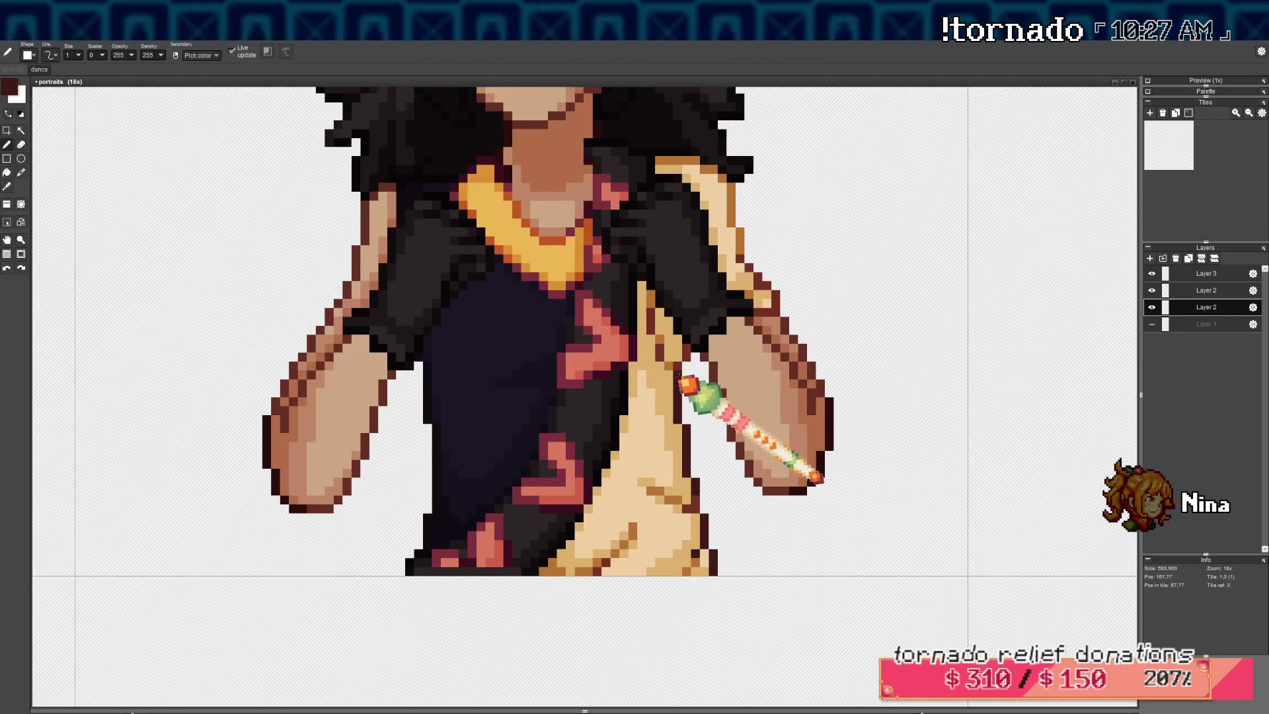
pyautogui.scroll(-5, 701, 436)
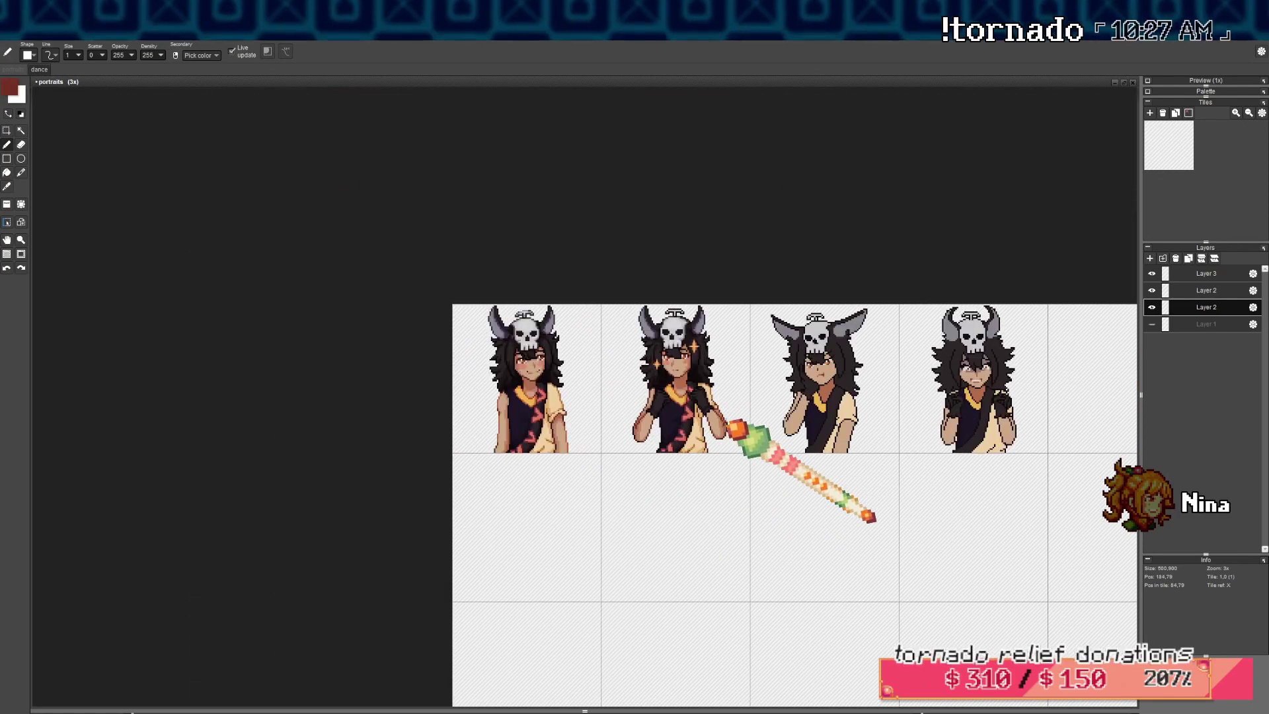
pyautogui.scroll(-1, 733, 426)
pyautogui.press('e')
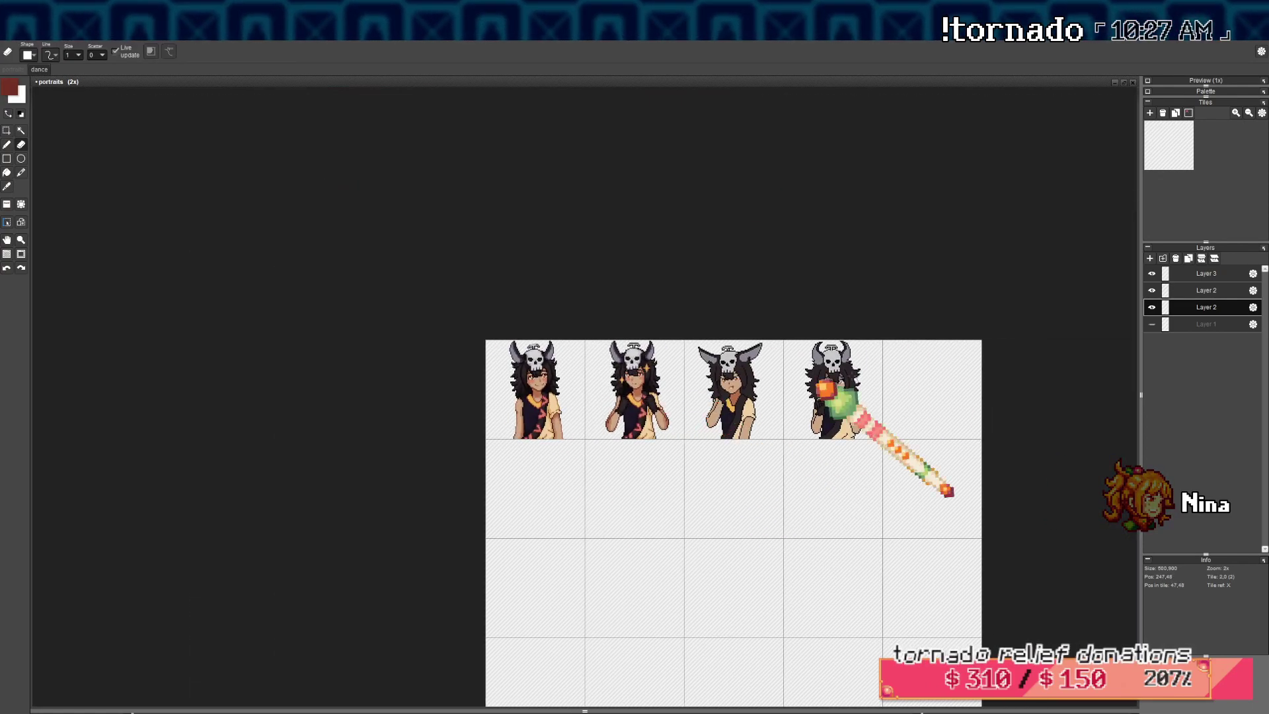
# Toggle layer visibility to check the portraits and save the portraits file
pyautogui.click(1153, 293)
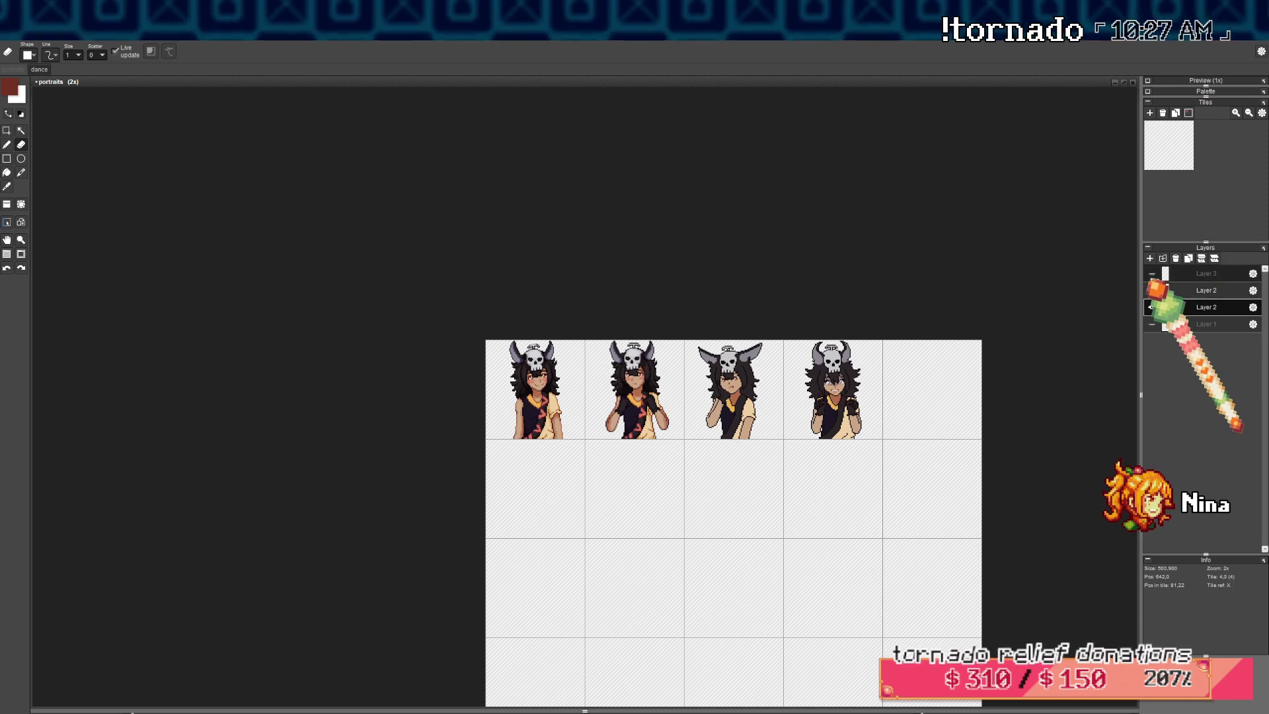
pyautogui.scroll(2, 727, 362)
pyautogui.hotkey('ctrl', 's')
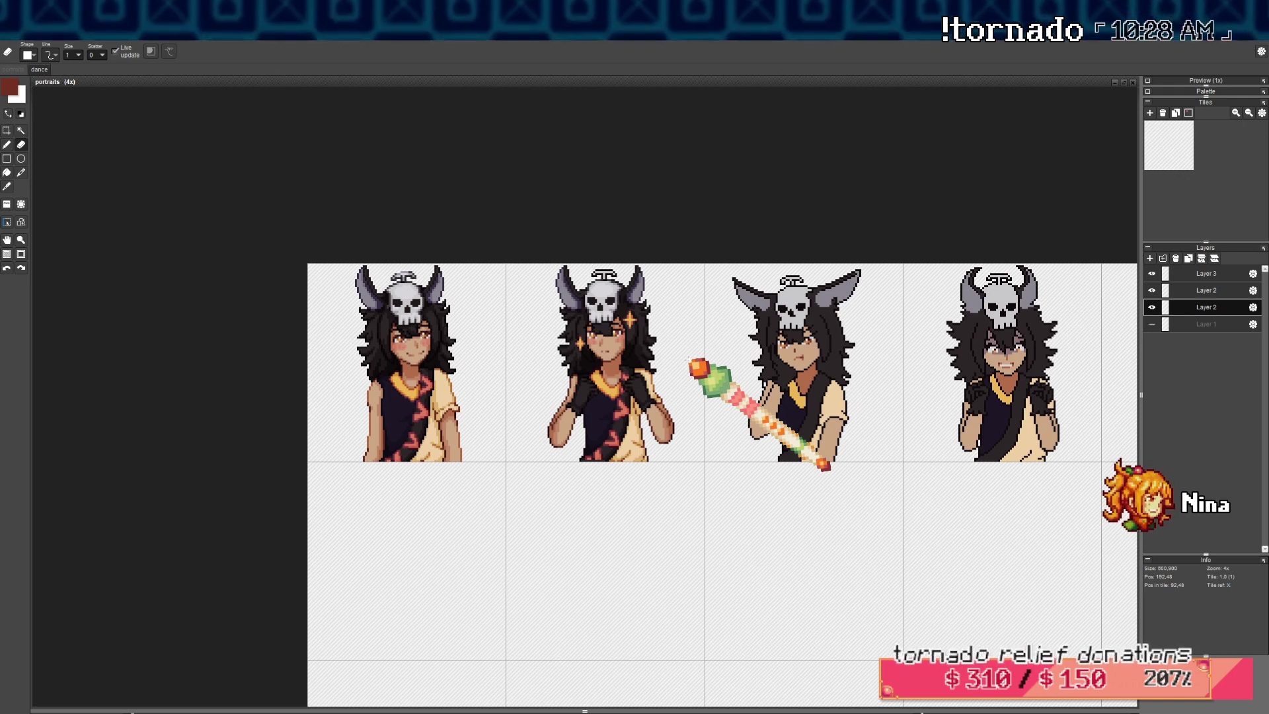
pyautogui.moveTo(691, 361); pyautogui.dragTo(138, 472)
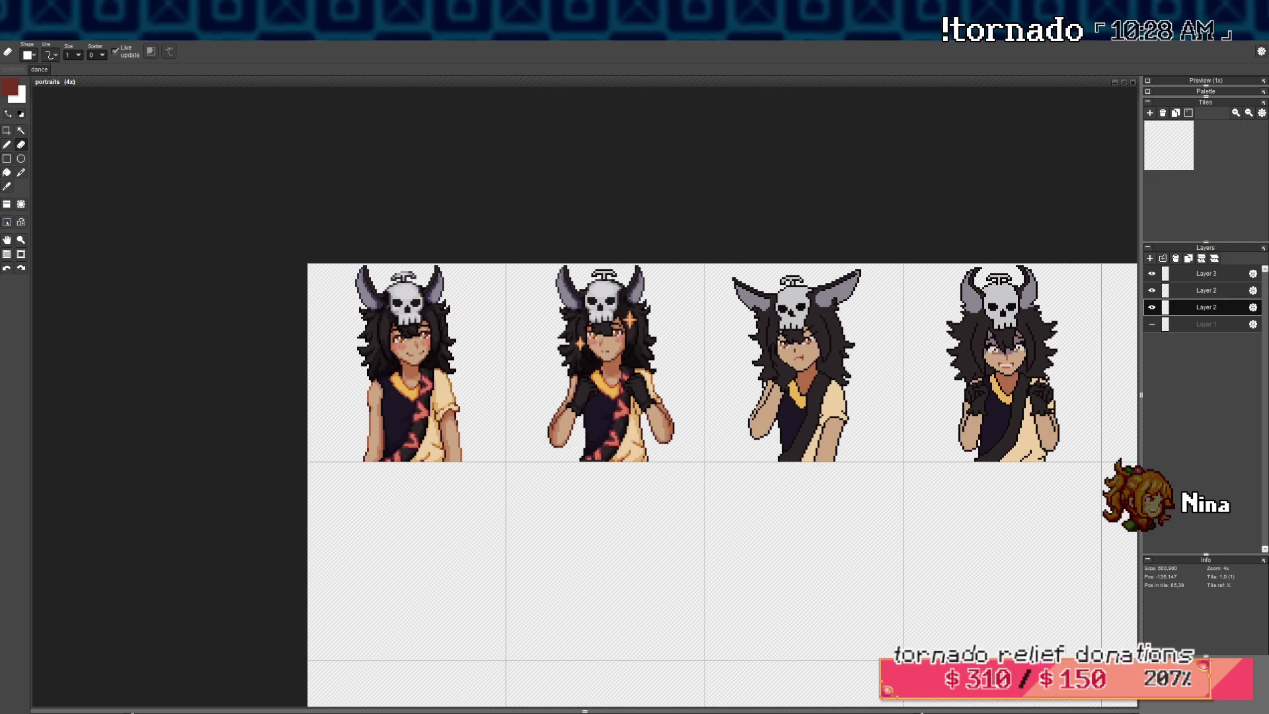
pyautogui.moveTo(875, 346); pyautogui.dragTo(699, 345)
pyautogui.scroll(1, 699, 344)
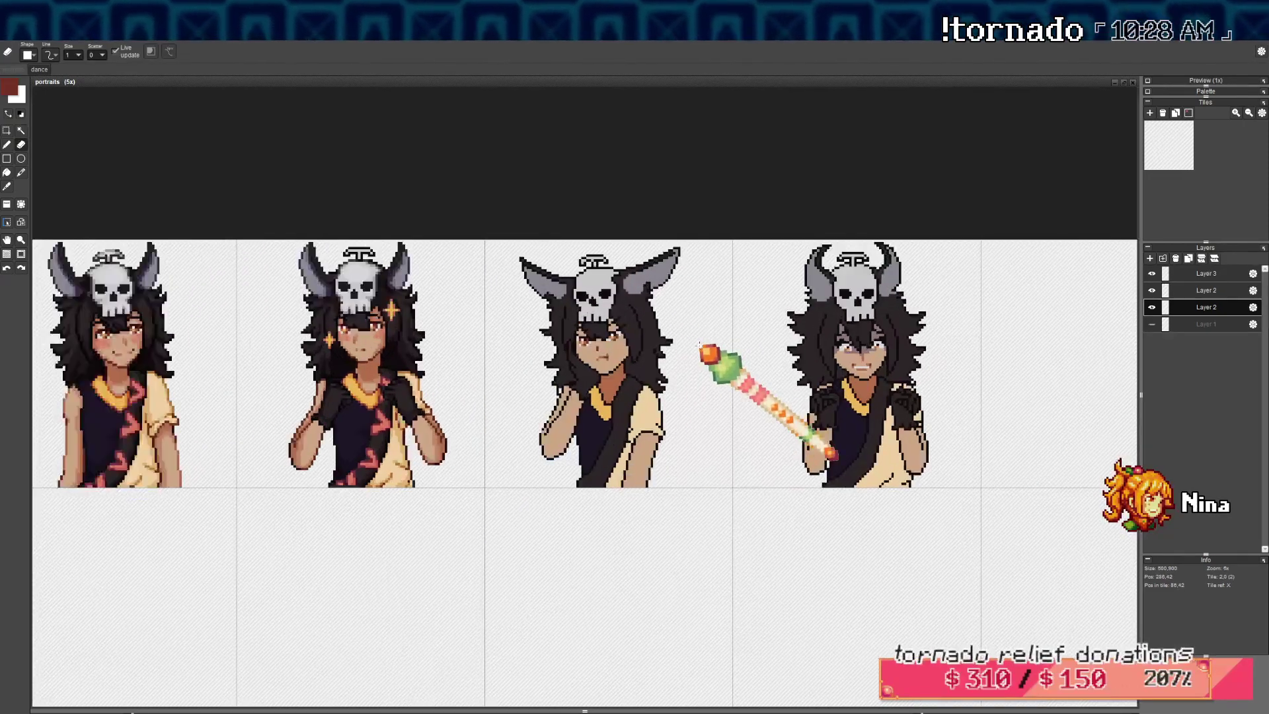
pyautogui.hotkey('ctrl', 's')
pyautogui.moveTo(557, 356); pyautogui.dragTo(633, 331)
pyautogui.scroll(-2, 633, 330)
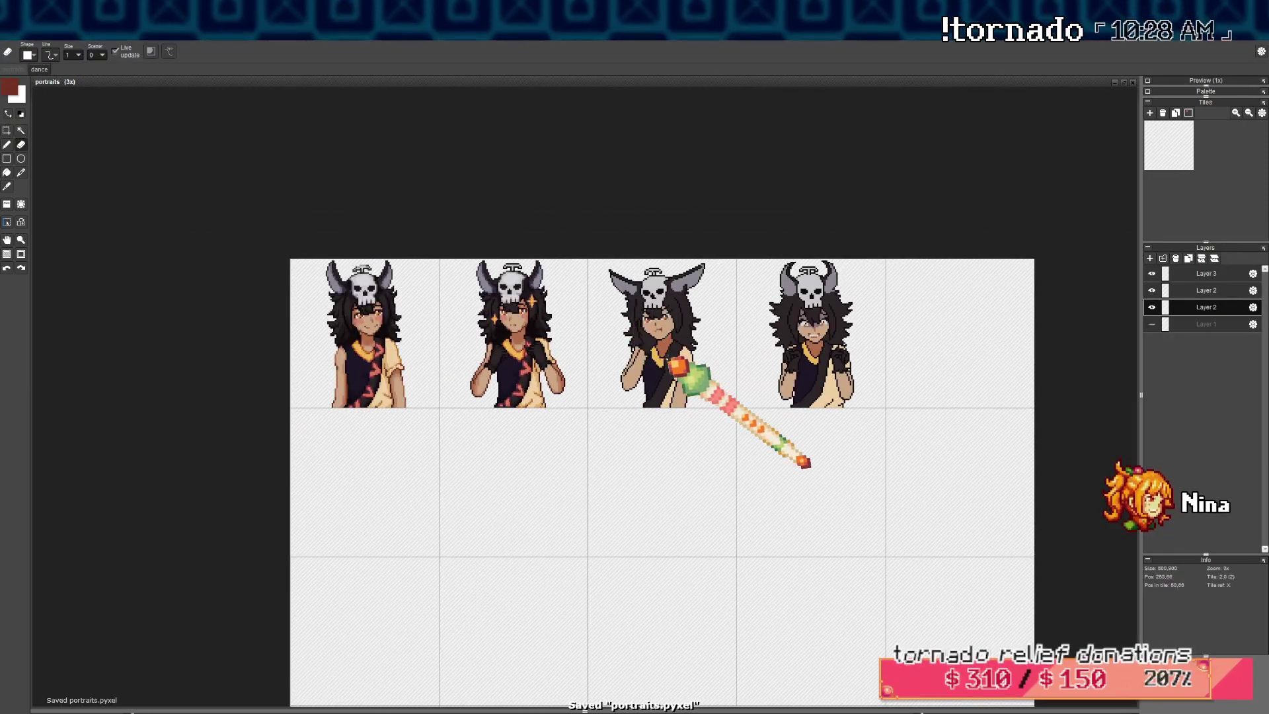
# Fill the gap in the third portrait's hair above the raised arm with the dark hair color using the Pen tool
pyautogui.scroll(6, 675, 362)
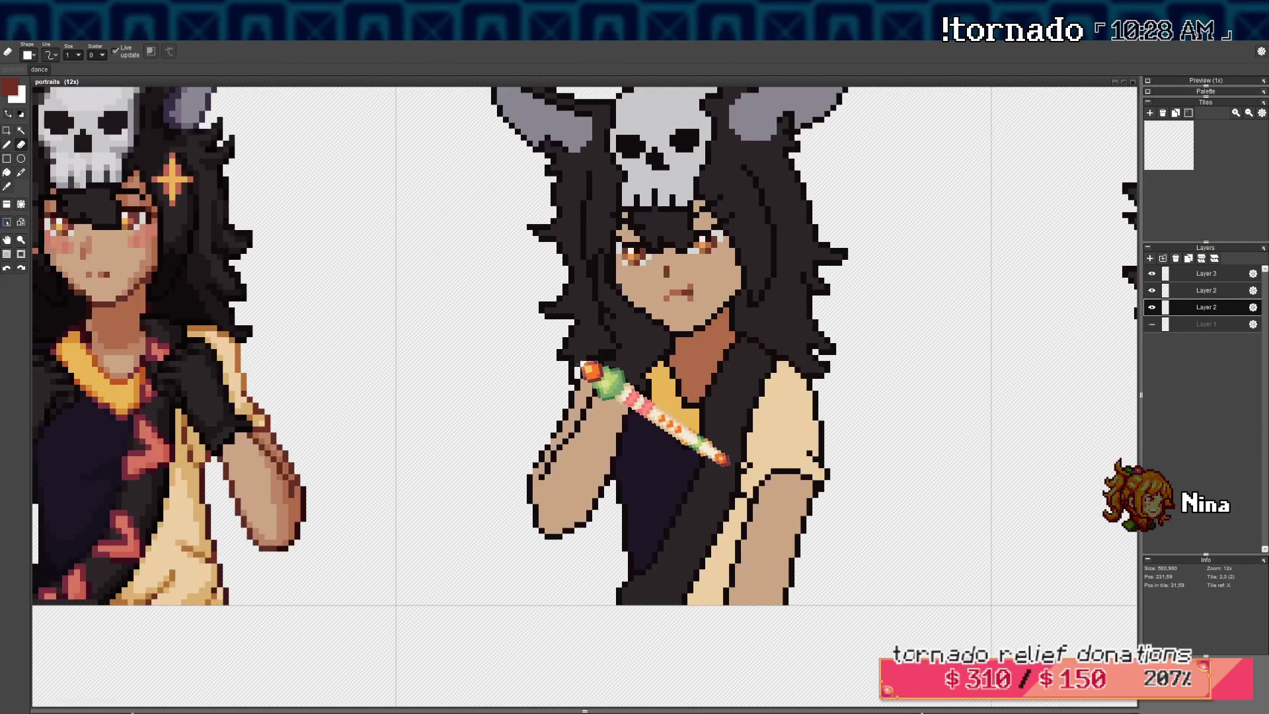
pyautogui.moveTo(582, 364); pyautogui.dragTo(1171, 322)
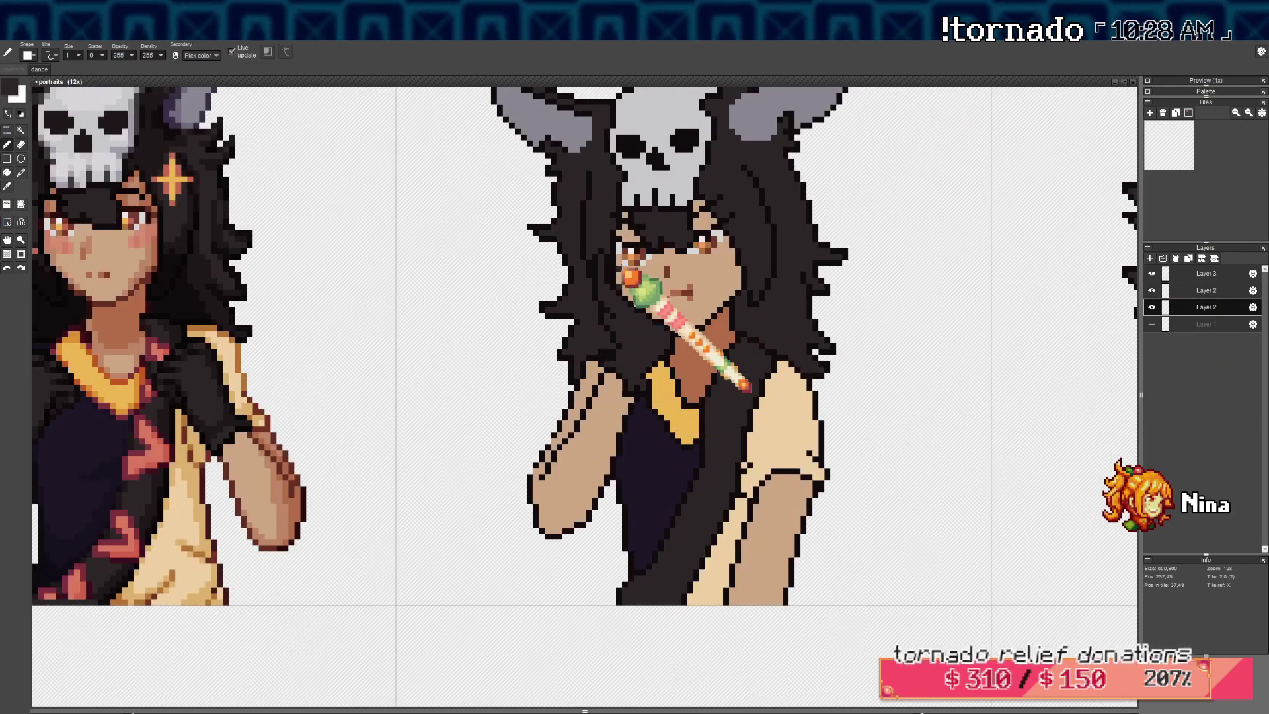
pyautogui.moveTo(732, 274); pyautogui.dragTo(706, 308)
# Hide the raised-arm layer and complete the black outline around the third portrait's lower hair and vest shoulder
pyautogui.scroll(-4, 716, 316)
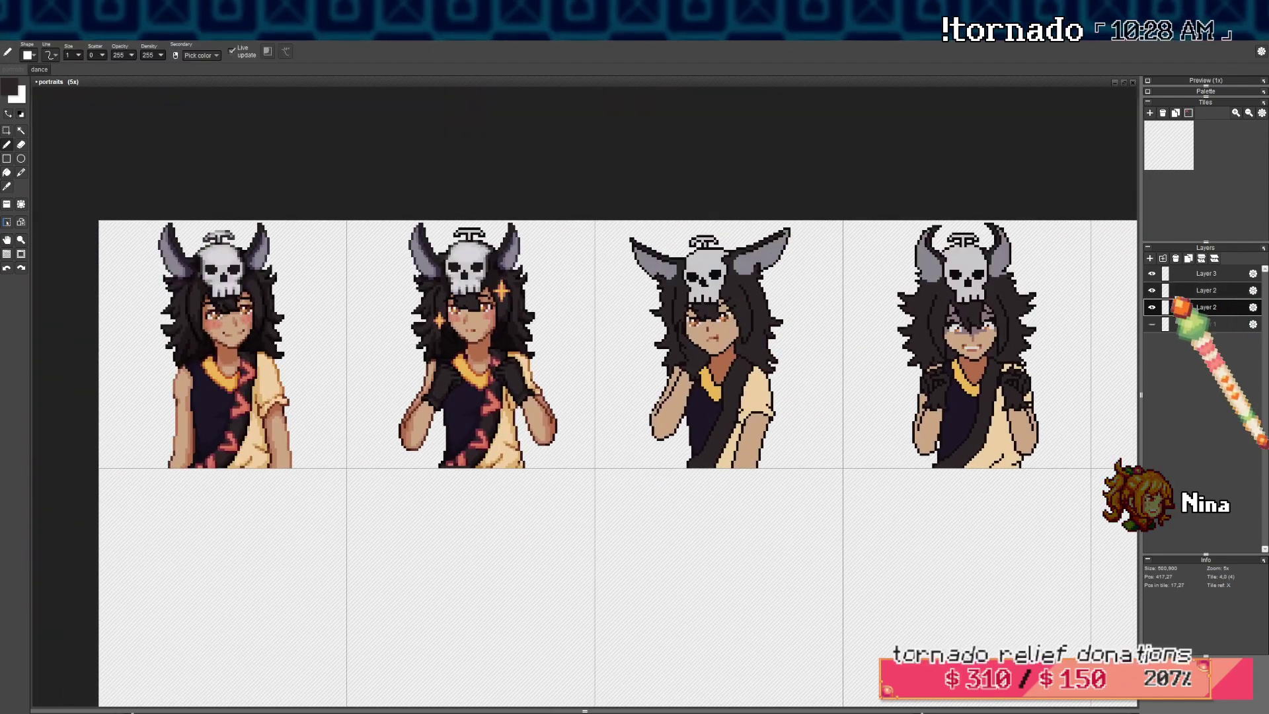
pyautogui.click(1152, 291)
pyautogui.scroll(4, 688, 370)
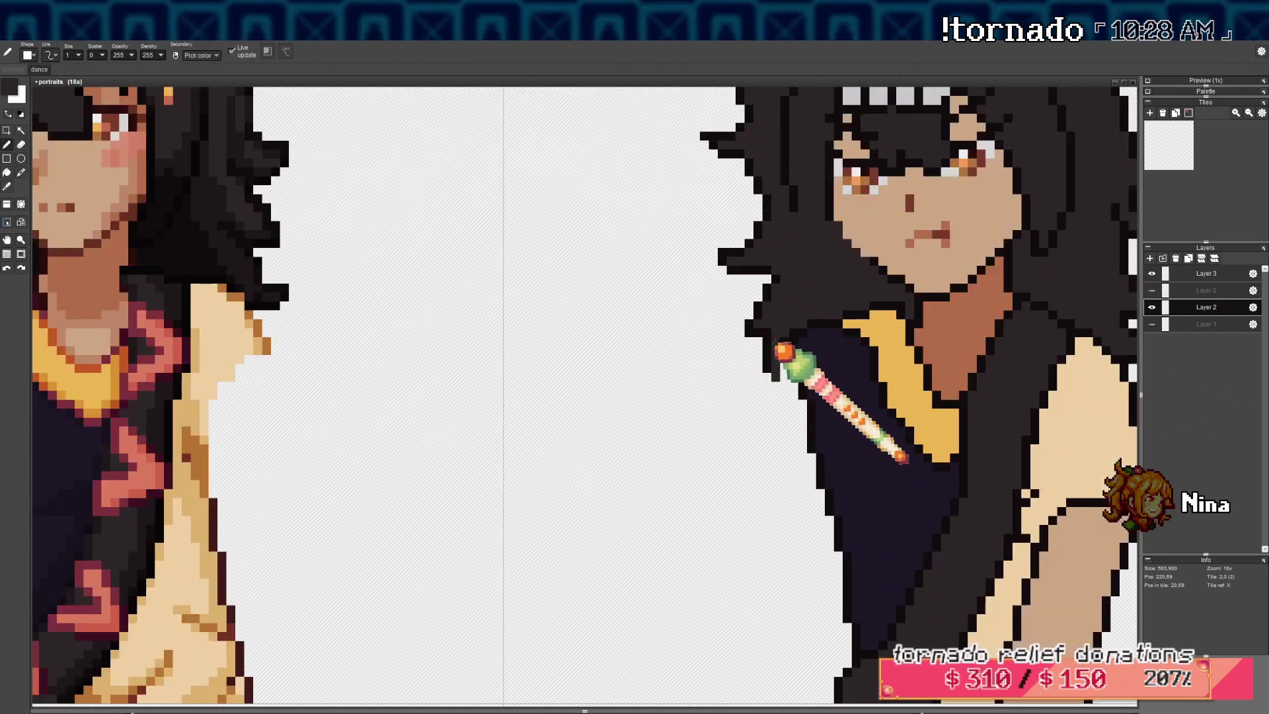
pyautogui.scroll(-5, 783, 348)
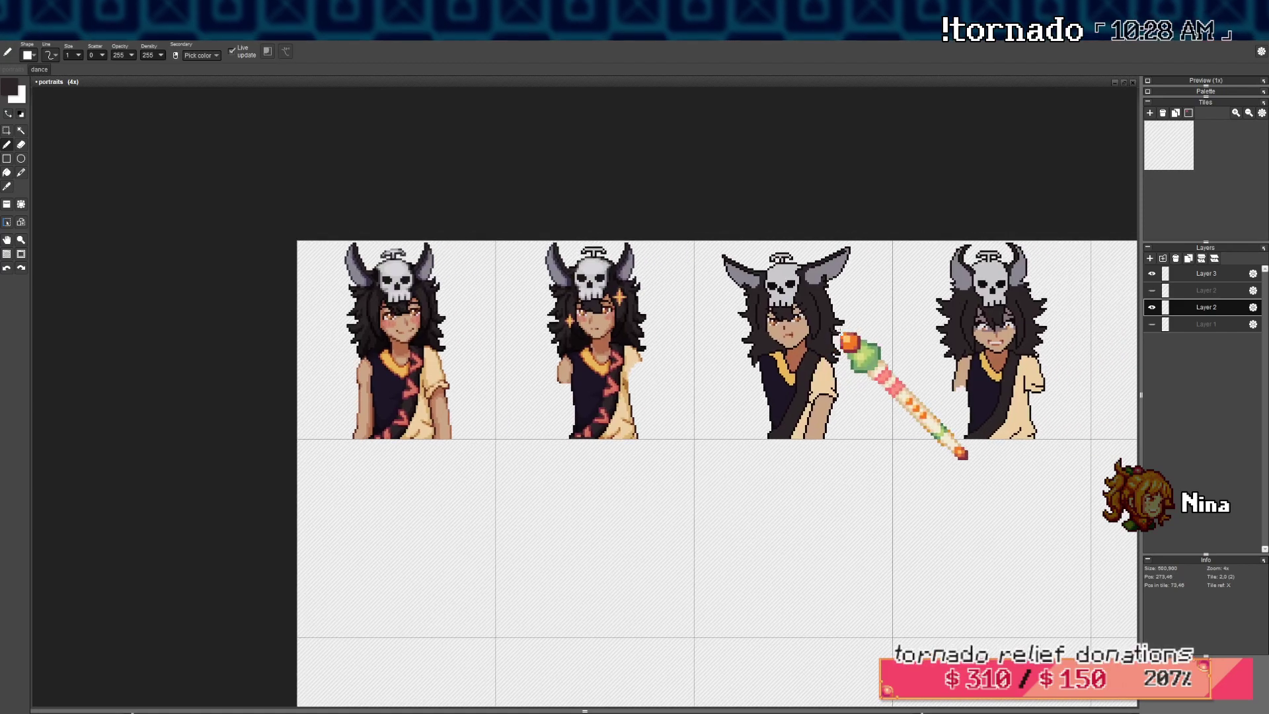
pyautogui.scroll(5, 793, 383)
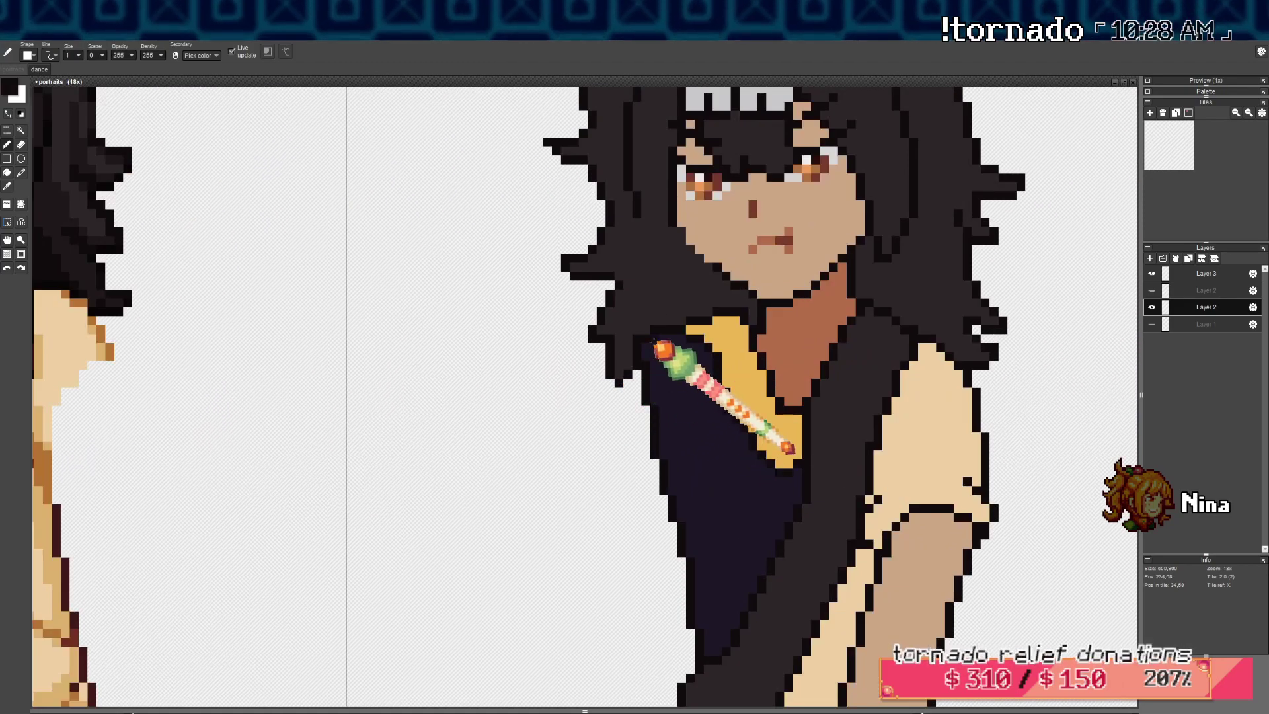
pyautogui.scroll(-5, 664, 360)
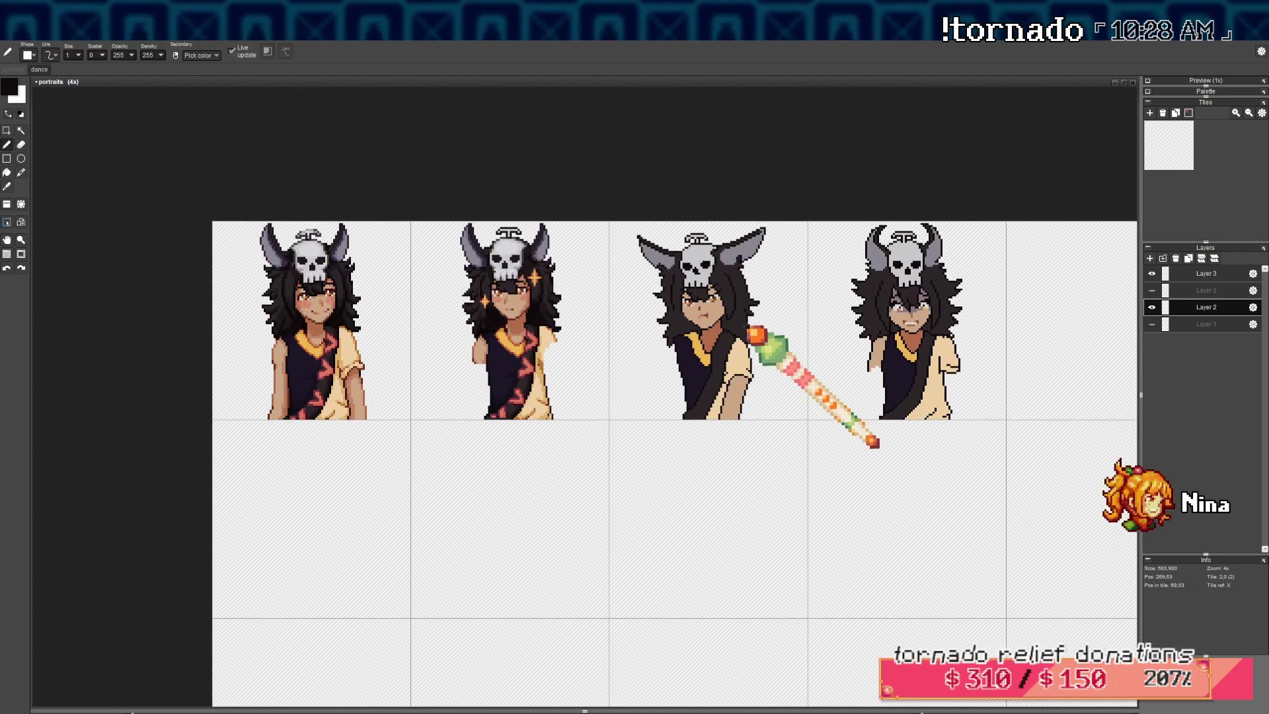
# Select the second portrait's shaded skull and place a copy over the third portrait's unshaded skull
pyautogui.scroll(1, 565, 274)
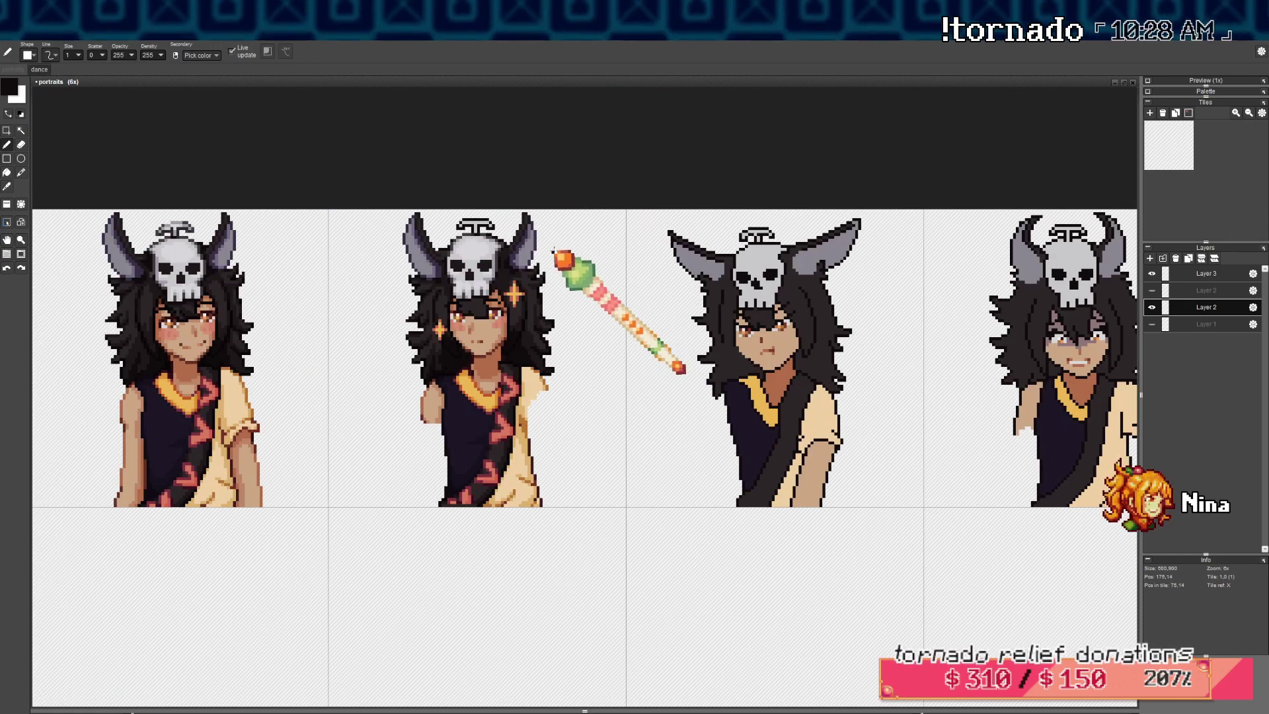
pyautogui.moveTo(617, 258); pyautogui.dragTo(618, 273)
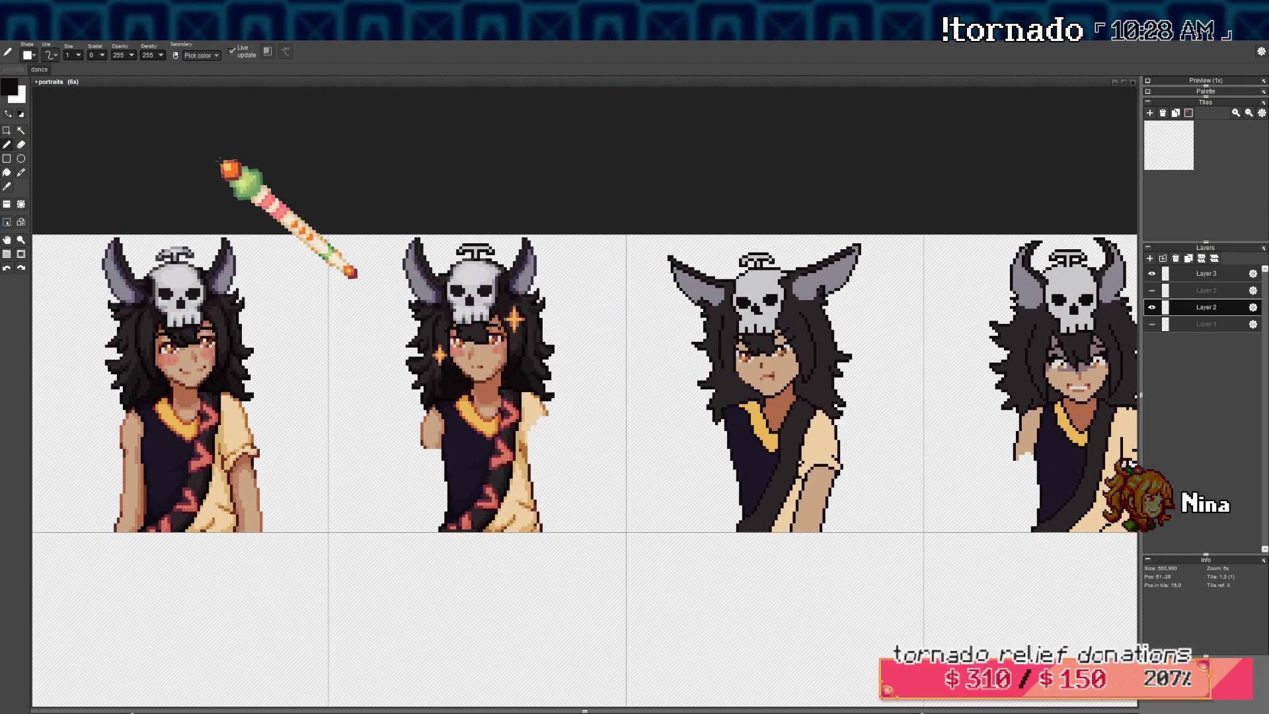
pyautogui.click(8, 129)
pyautogui.scroll(2, 600, 294)
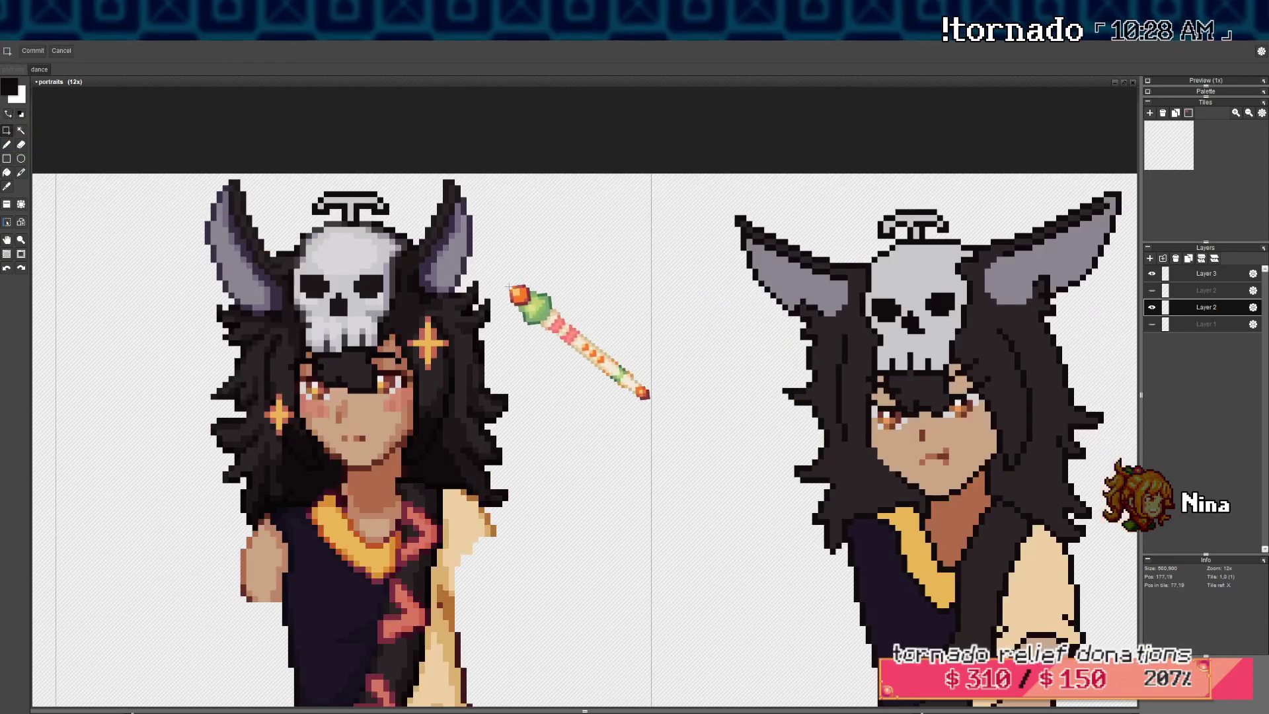
pyautogui.moveTo(390, 286); pyautogui.dragTo(396, 293)
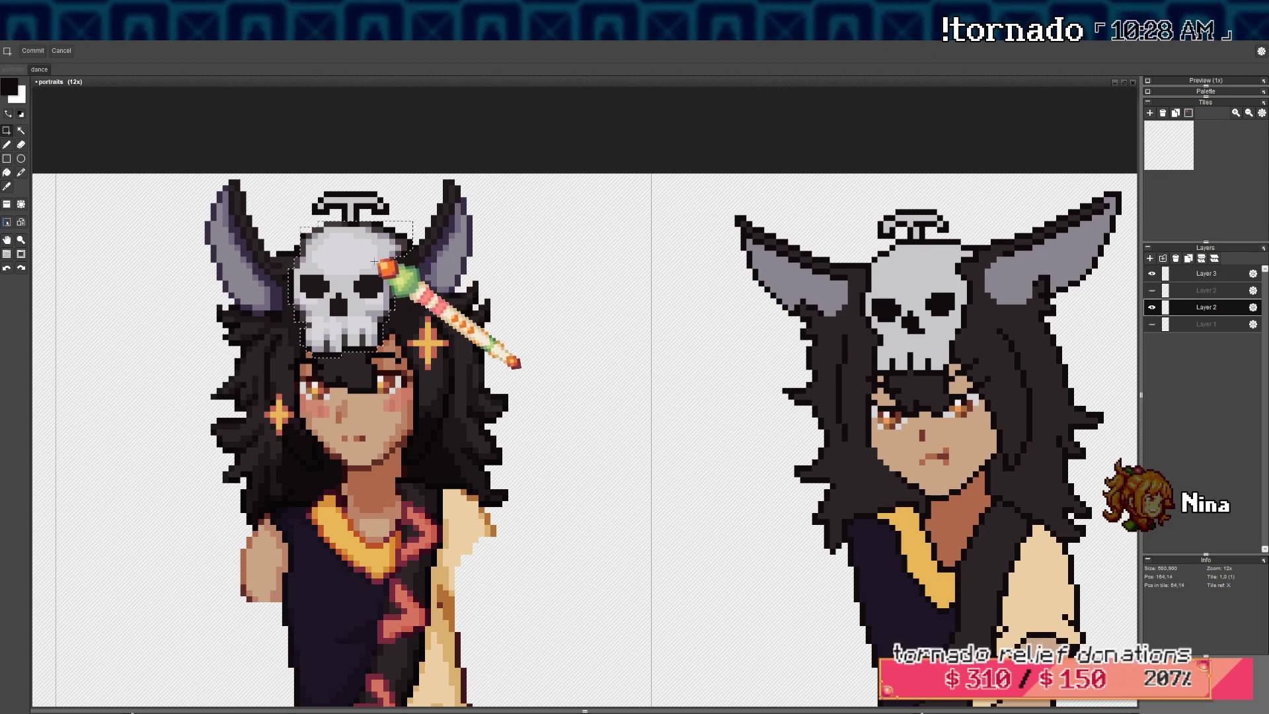
pyautogui.moveTo(375, 261); pyautogui.dragTo(926, 285)
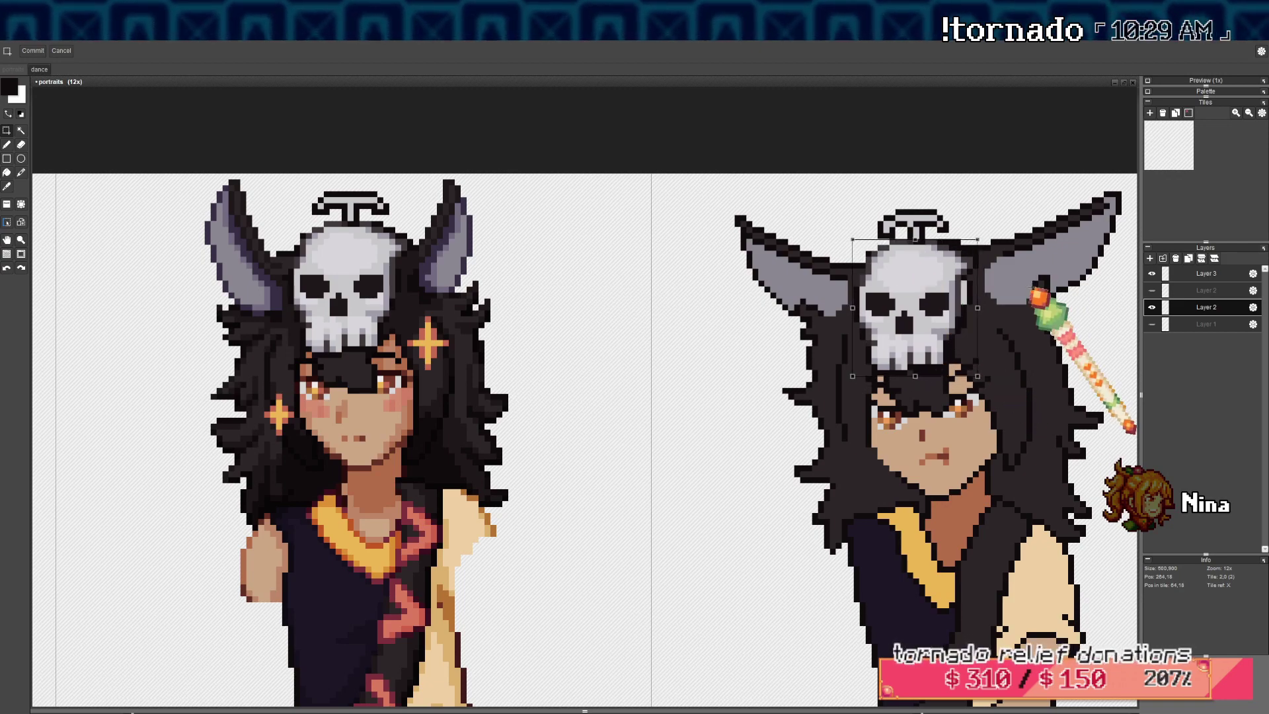
pyautogui.scroll(-3, 925, 287)
pyautogui.scroll(2, 892, 303)
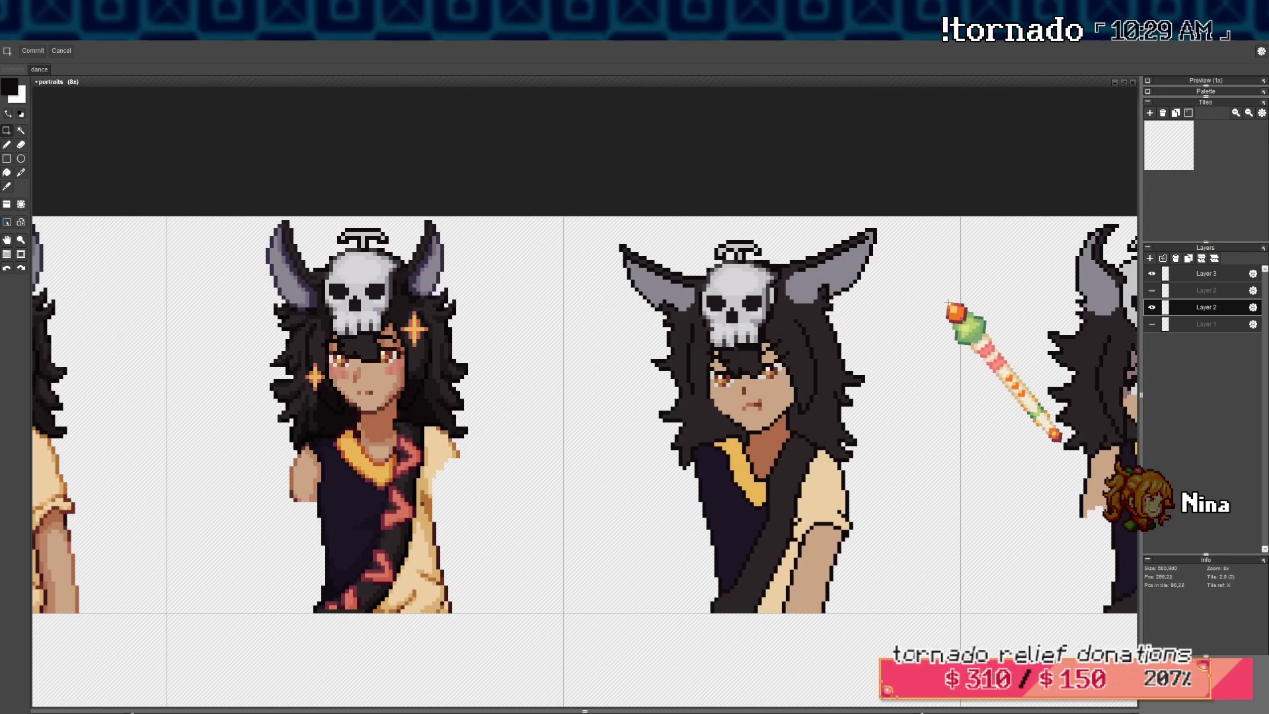
# Paste a copy of the shaded skull into the empty space beside the fourth portrait
pyautogui.moveTo(945, 300); pyautogui.dragTo(514, 309)
pyautogui.moveTo(750, 294); pyautogui.dragTo(719, 298)
pyautogui.hotkey('ctrl', 'v')
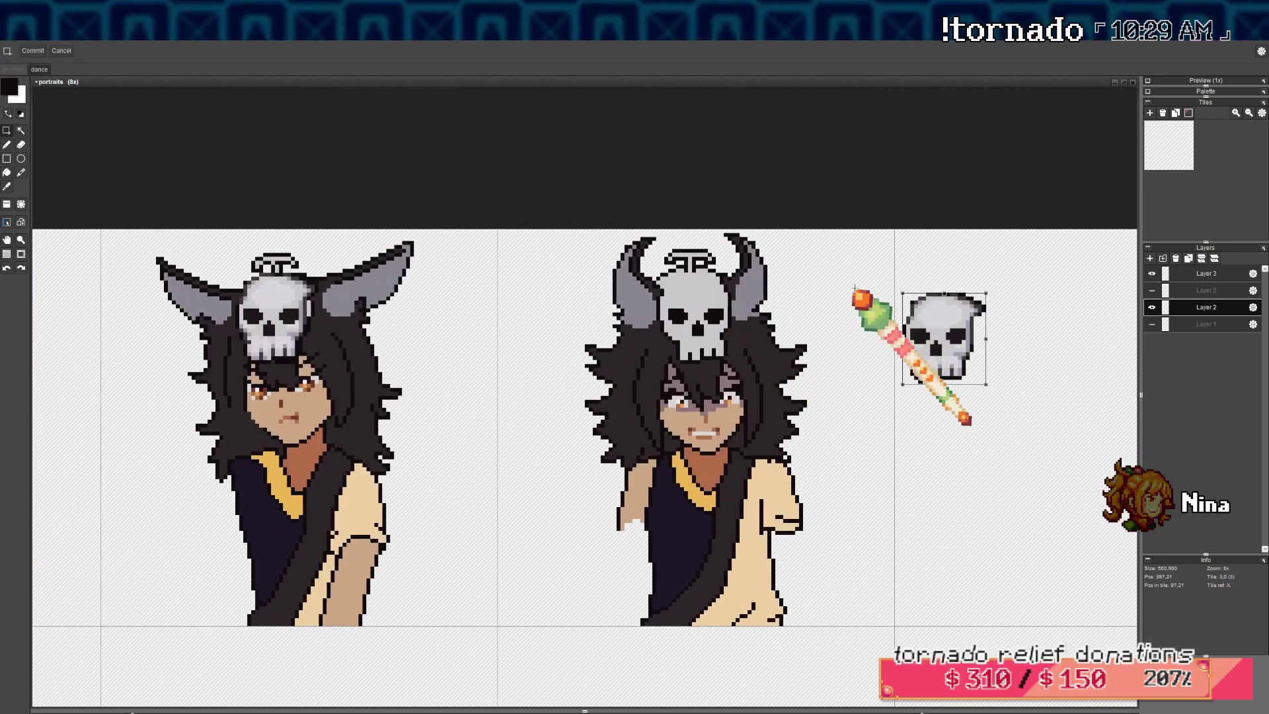
pyautogui.moveTo(970, 337); pyautogui.dragTo(893, 320)
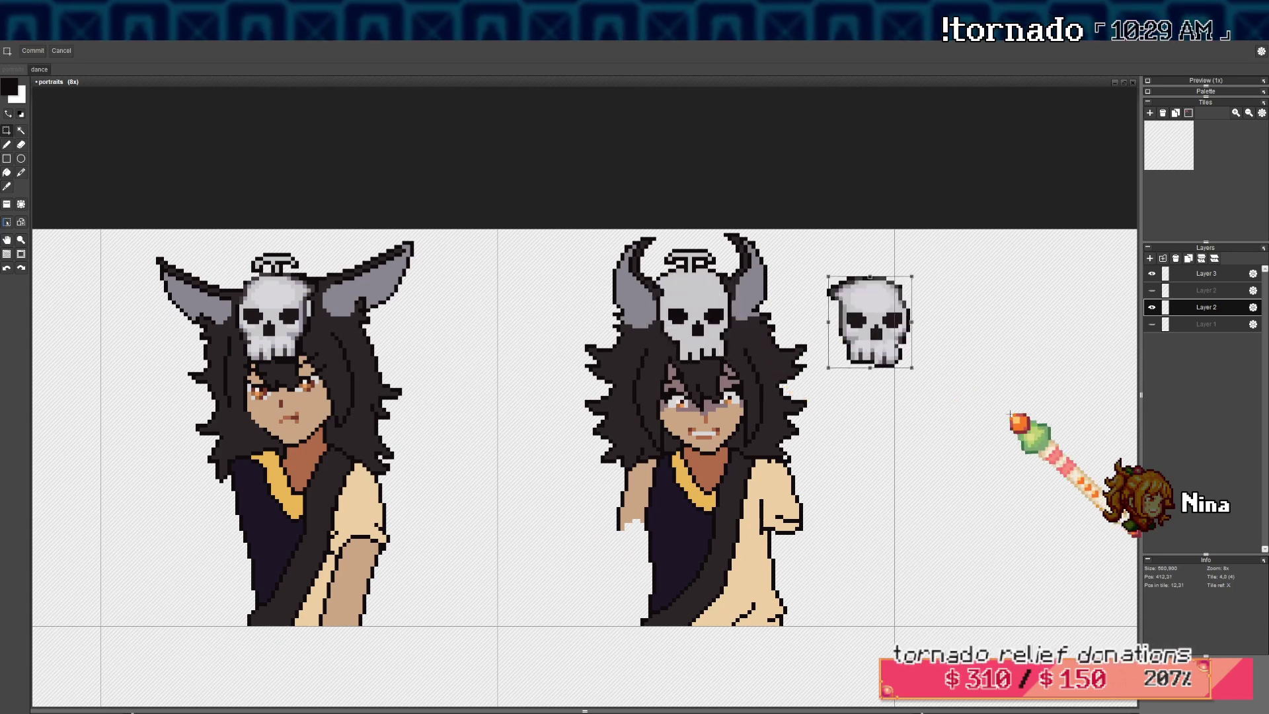
pyautogui.click(1016, 416)
# Delete the upper and lower parts of the skull copy, keeping the middle strip around the eye sockets, and select that strip
pyautogui.moveTo(965, 404); pyautogui.dragTo(843, 348)
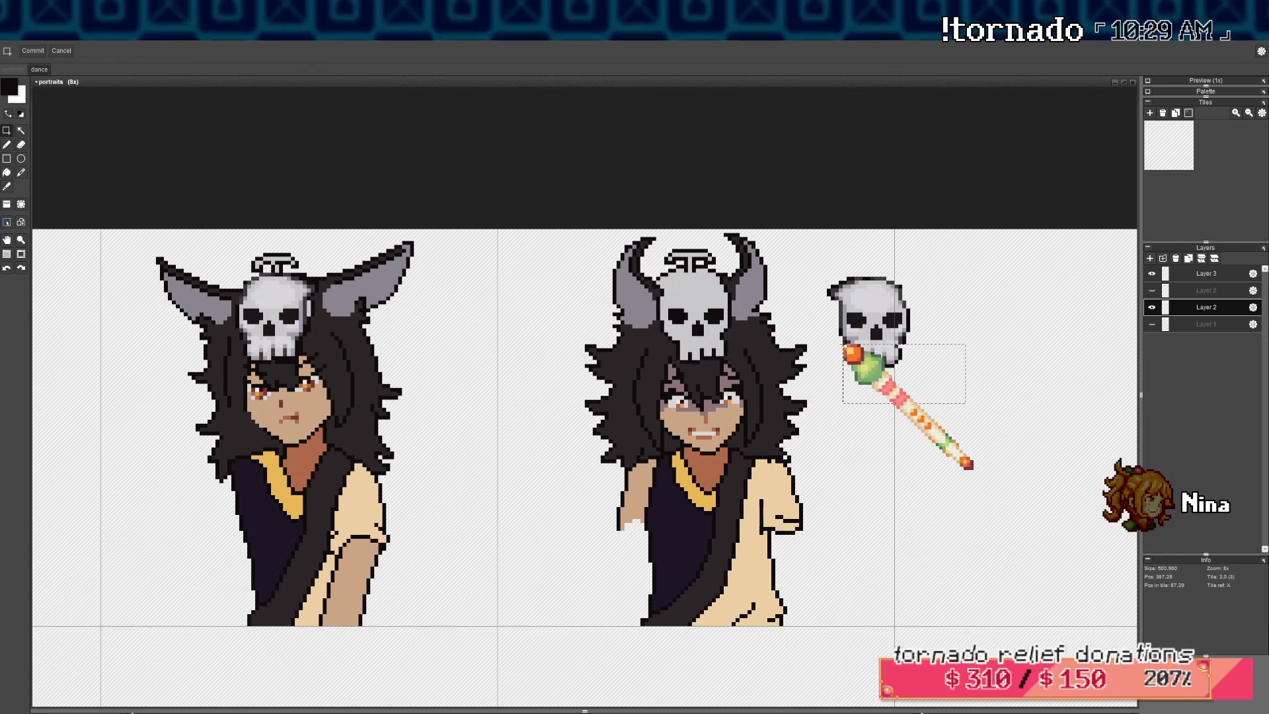
pyautogui.press('Delete')
pyautogui.moveTo(819, 250); pyautogui.dragTo(961, 393)
pyautogui.moveTo(873, 346)
pyautogui.mouseDown()
pyautogui.moveTo(774, 354)
pyautogui.moveTo(939, 348)
pyautogui.moveTo(687, 347)
pyautogui.moveTo(914, 353)
pyautogui.mouseUp()
pyautogui.moveTo(816, 253)
pyautogui.mouseDown()
pyautogui.moveTo(954, 288)
pyautogui.moveTo(963, 308)
pyautogui.mouseUp()
pyautogui.press('Delete')
pyautogui.moveTo(974, 382); pyautogui.dragTo(816, 260)
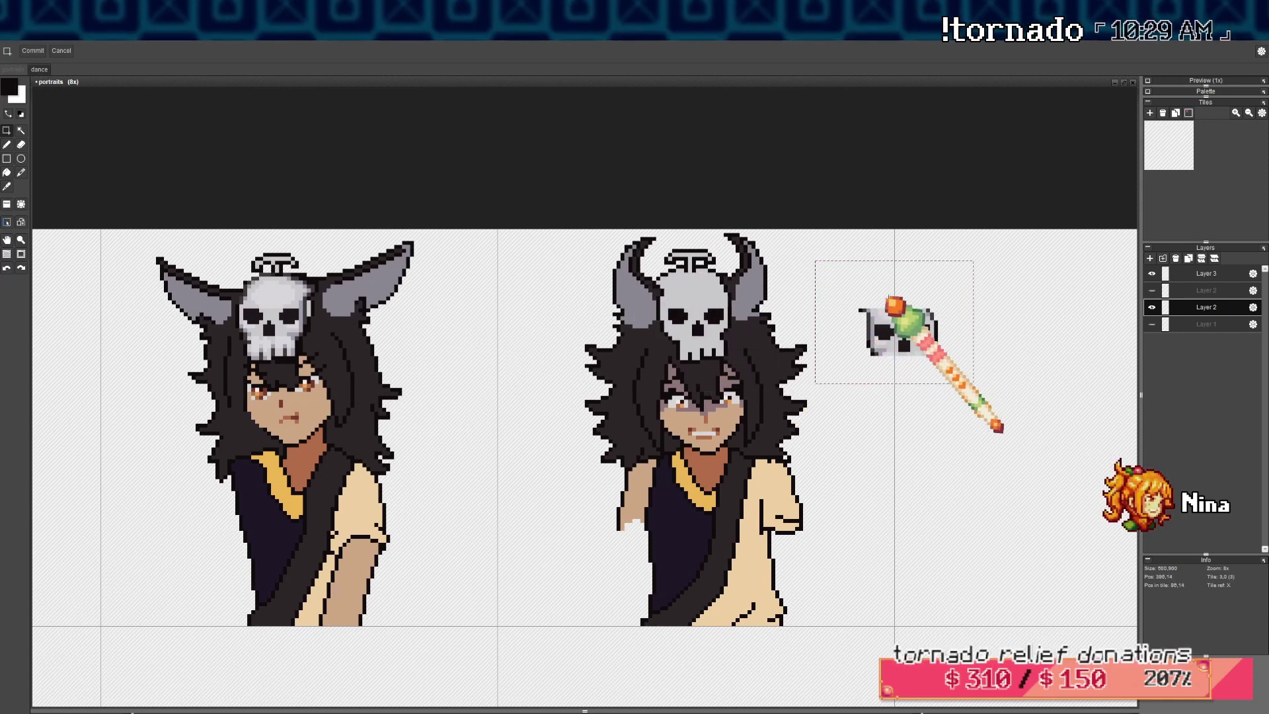
# Align the shaded skull strip over the fourth portrait's unshaded skull and save the portraits file
pyautogui.moveTo(915, 325)
pyautogui.mouseDown()
pyautogui.moveTo(701, 295)
pyautogui.moveTo(701, 310)
pyautogui.mouseUp()
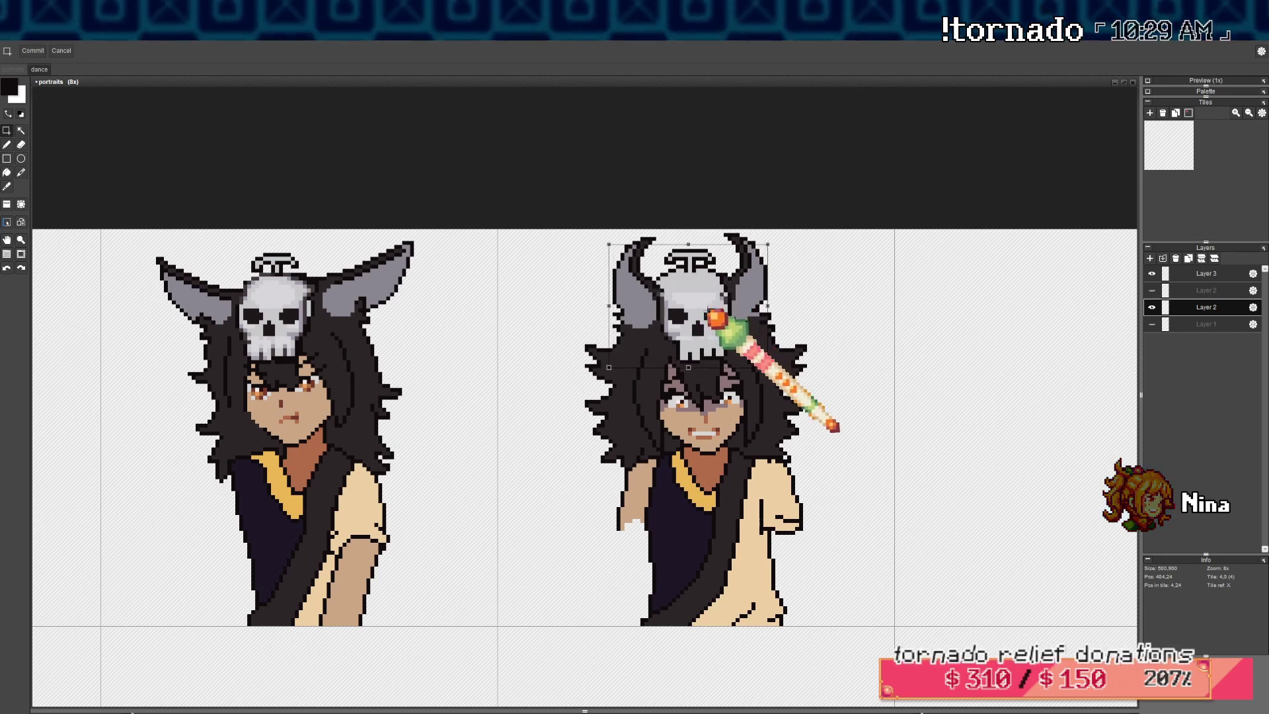
pyautogui.moveTo(708, 309); pyautogui.dragTo(709, 305)
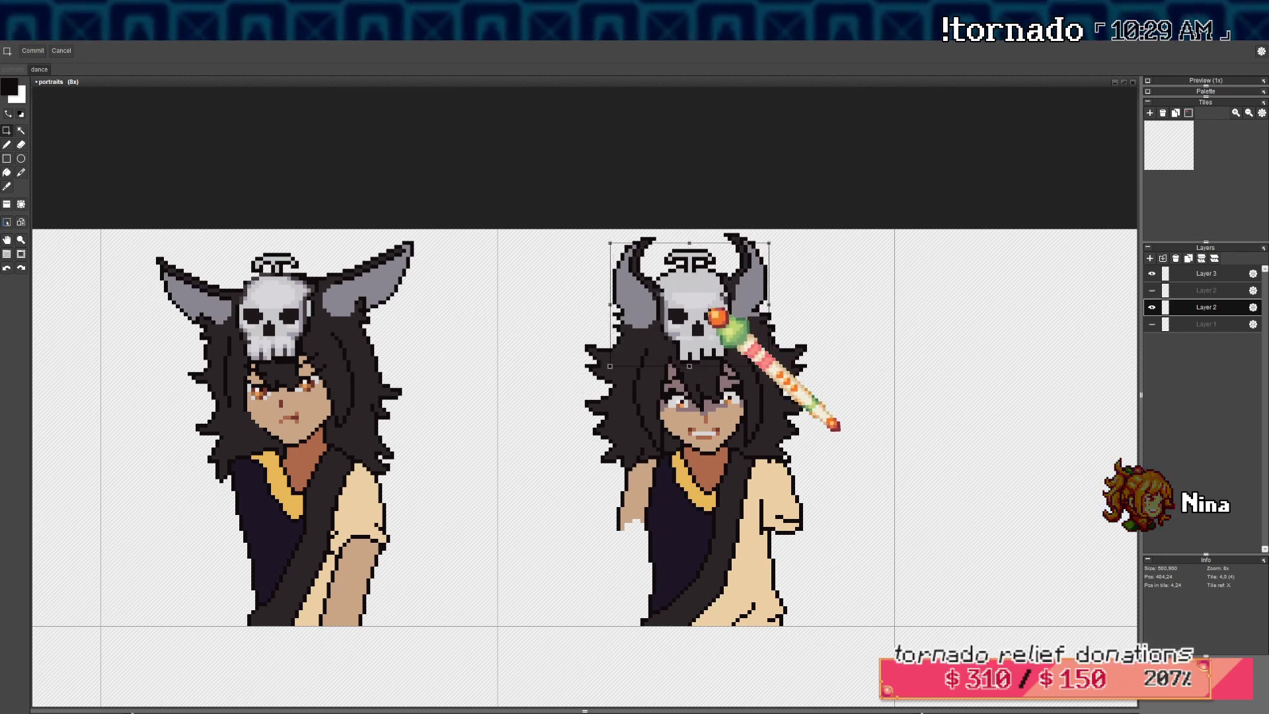
pyautogui.scroll(-2, 952, 298)
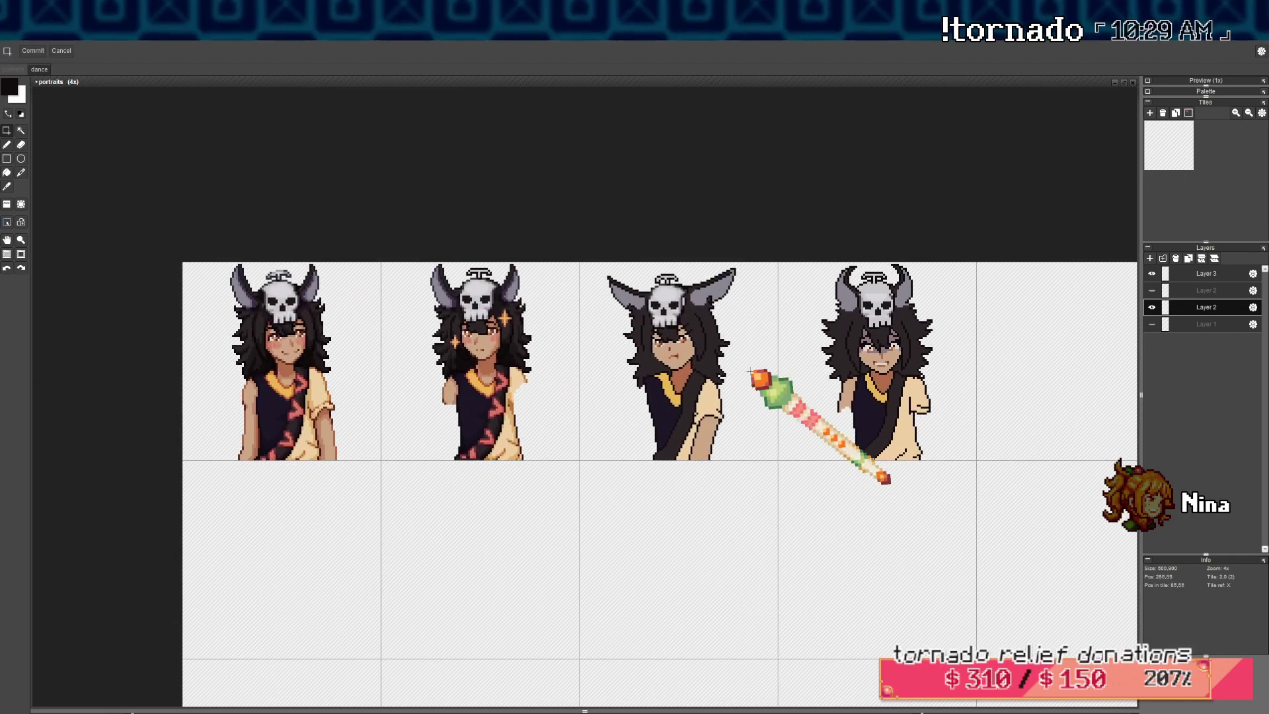
pyautogui.hotkey('ctrl', 's')
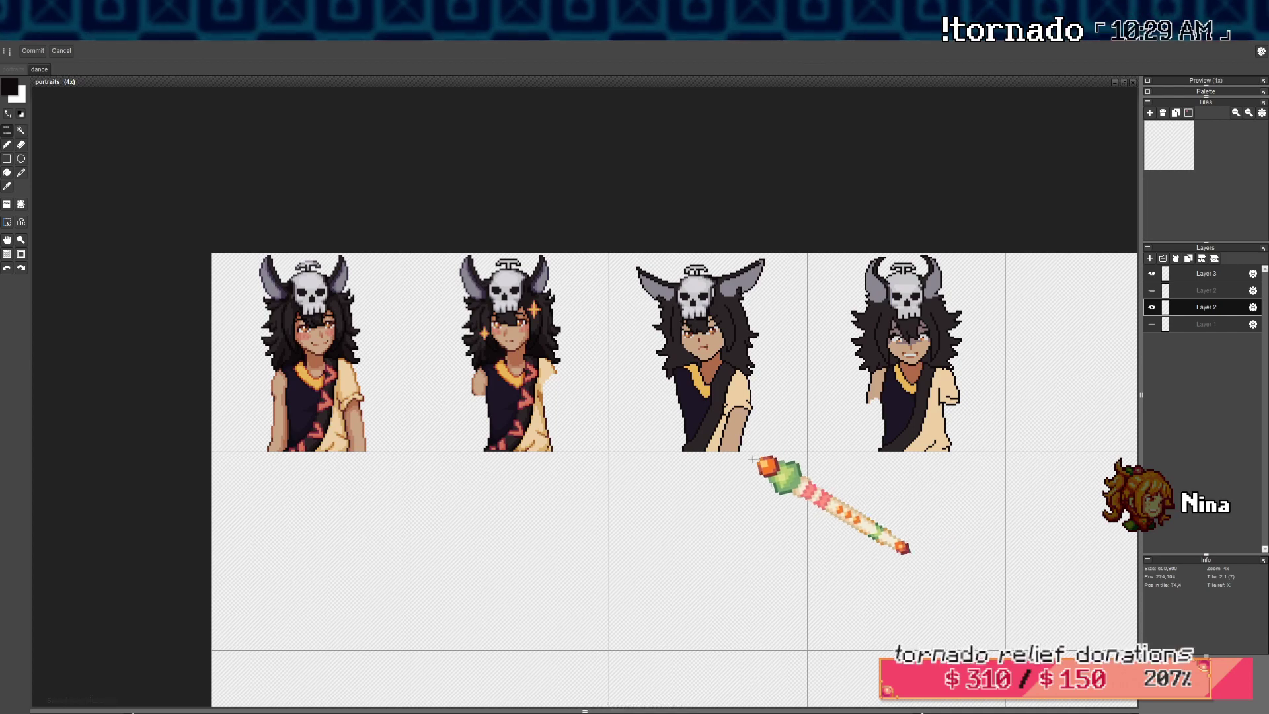
# Select the second portrait's shaded torso from the collar down to the hem
pyautogui.press('space')
pyautogui.moveTo(739, 456); pyautogui.dragTo(740, 457)
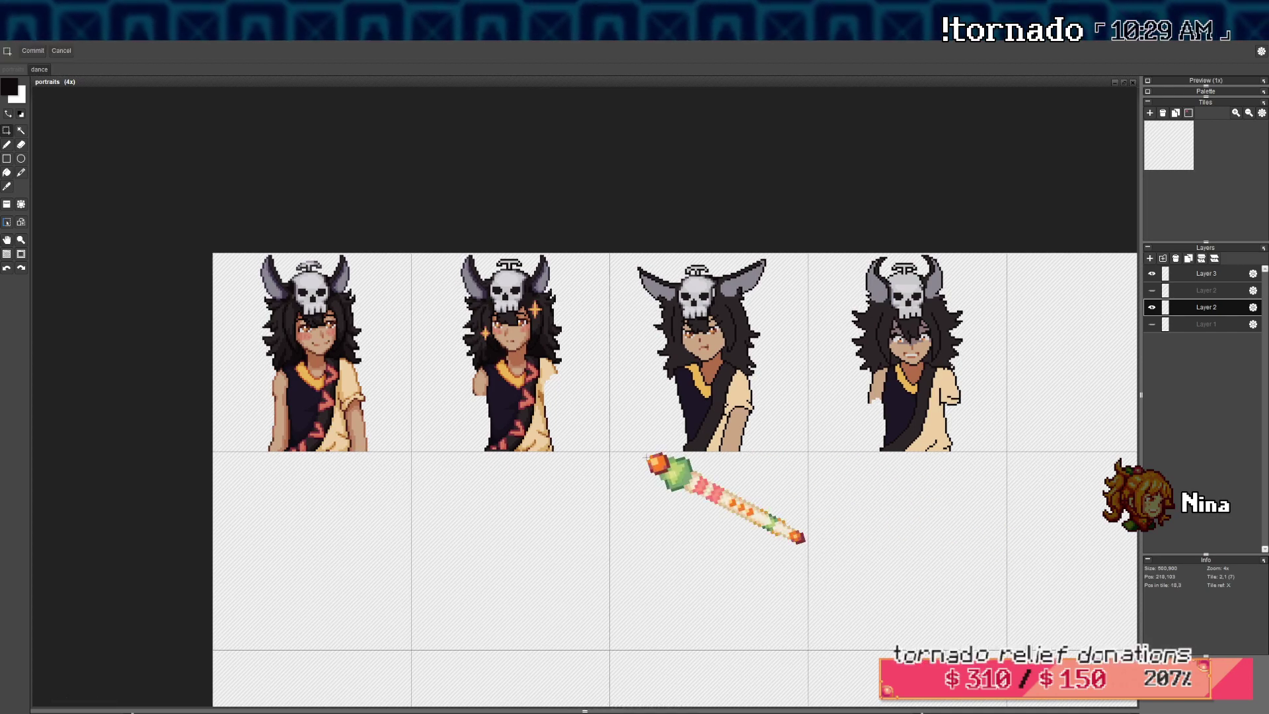
pyautogui.press('space')
pyautogui.moveTo(647, 456)
pyautogui.mouseDown()
pyautogui.moveTo(653, 467)
pyautogui.moveTo(430, 450)
pyautogui.mouseUp()
pyautogui.scroll(2, 589, 466)
pyautogui.scroll(2, 448, 443)
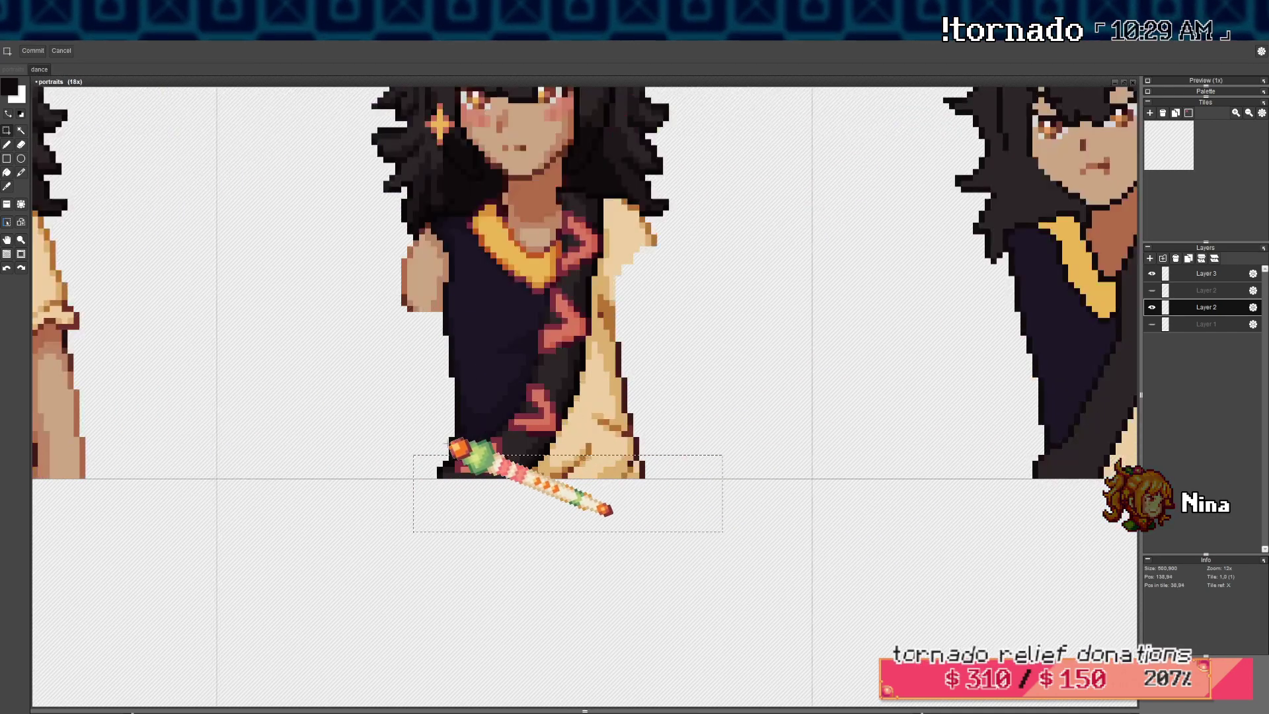
pyautogui.scroll(-2, 505, 447)
pyautogui.press('space')
pyautogui.moveTo(517, 437); pyautogui.dragTo(504, 453)
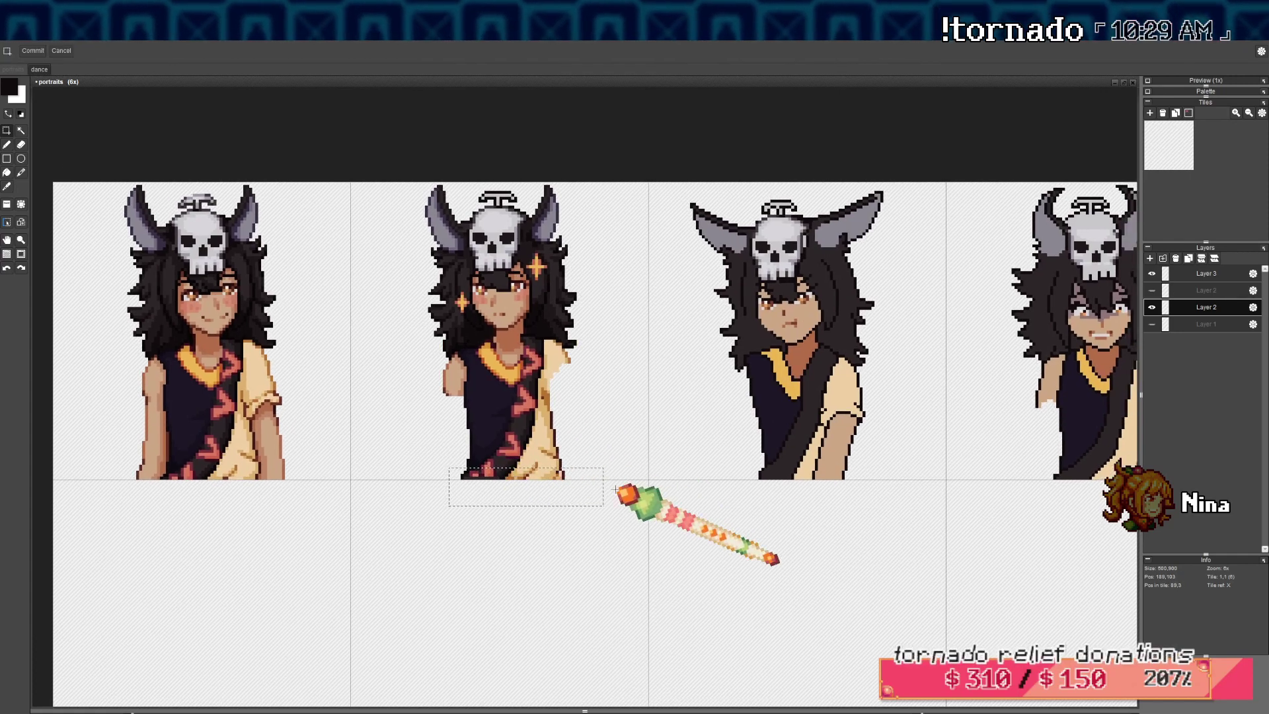
pyautogui.moveTo(621, 497); pyautogui.dragTo(434, 358)
pyautogui.scroll(3, 459, 352)
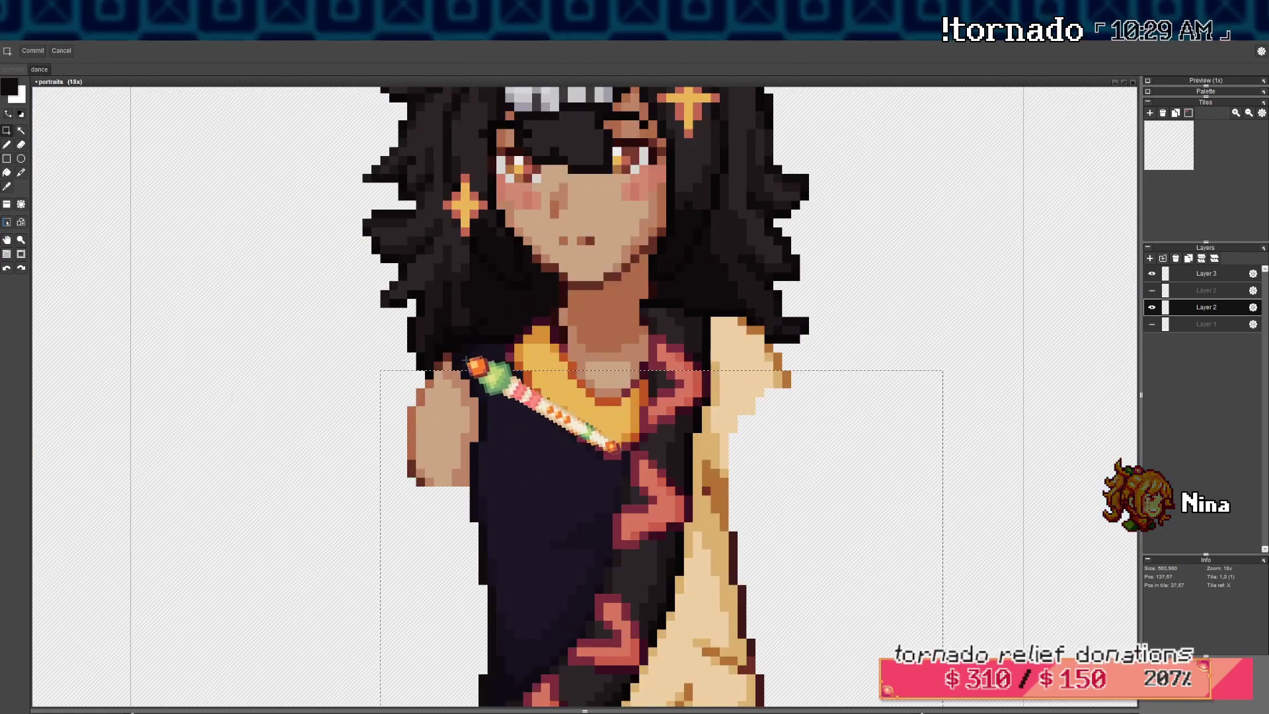
pyautogui.scroll(-3, 468, 361)
# Copy the selected shaded torso and place the copy in the empty space beside the fourth portrait
pyautogui.hotkey('ctrl', 'c')
pyautogui.hotkey('ctrl', 'v')
pyautogui.moveTo(555, 399); pyautogui.dragTo(979, 384)
pyautogui.press('space')
pyautogui.moveTo(974, 375); pyautogui.dragTo(802, 409)
# Build a stepped selection along the vest edge around the lower sash and shirt of the torso copy
pyautogui.scroll(2, 826, 489)
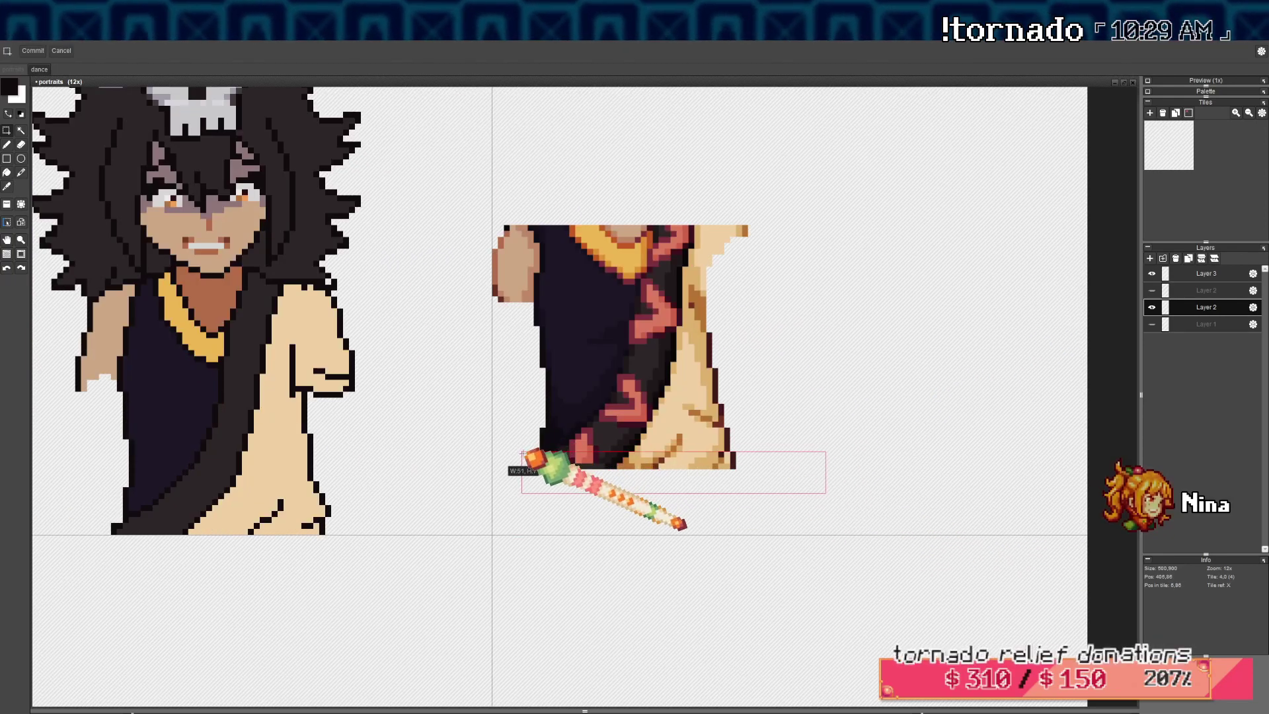
pyautogui.scroll(3, 522, 454)
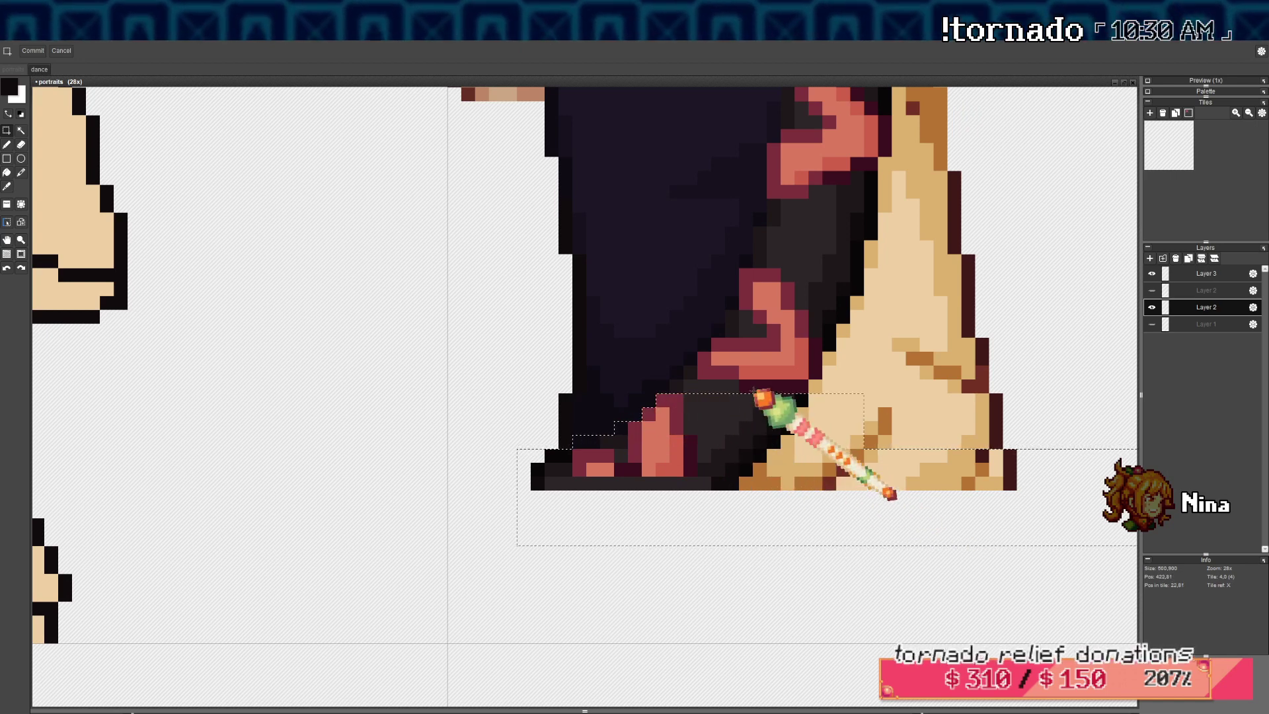
pyautogui.moveTo(679, 383); pyautogui.dragTo(680, 332)
pyautogui.moveTo(692, 361); pyautogui.dragTo(785, 413)
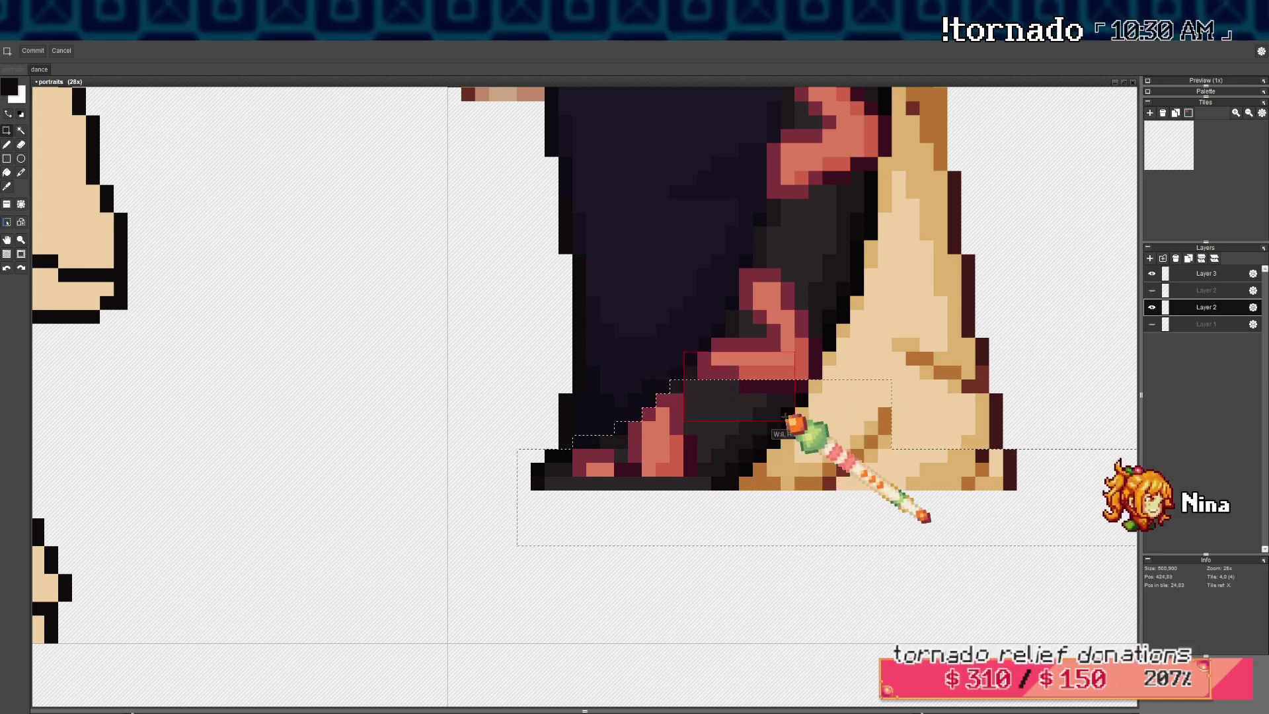
pyautogui.moveTo(691, 366); pyautogui.dragTo(1010, 442)
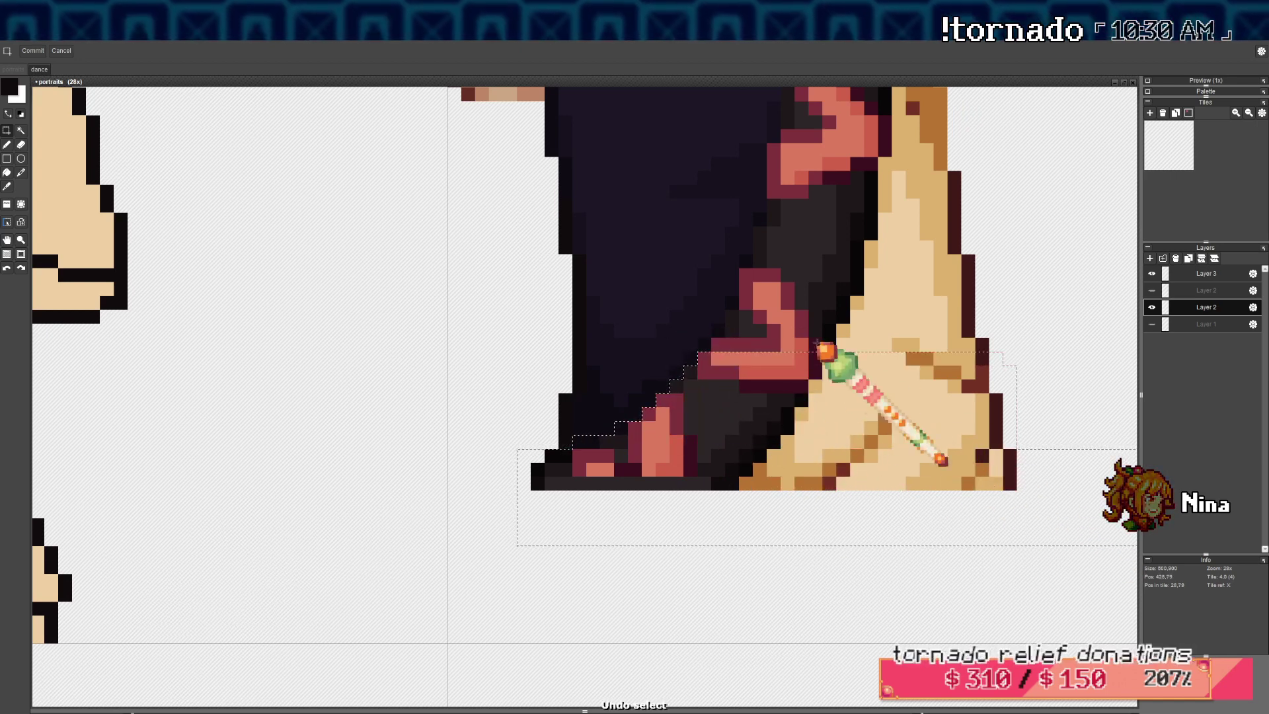
pyautogui.moveTo(718, 345); pyautogui.dragTo(982, 405)
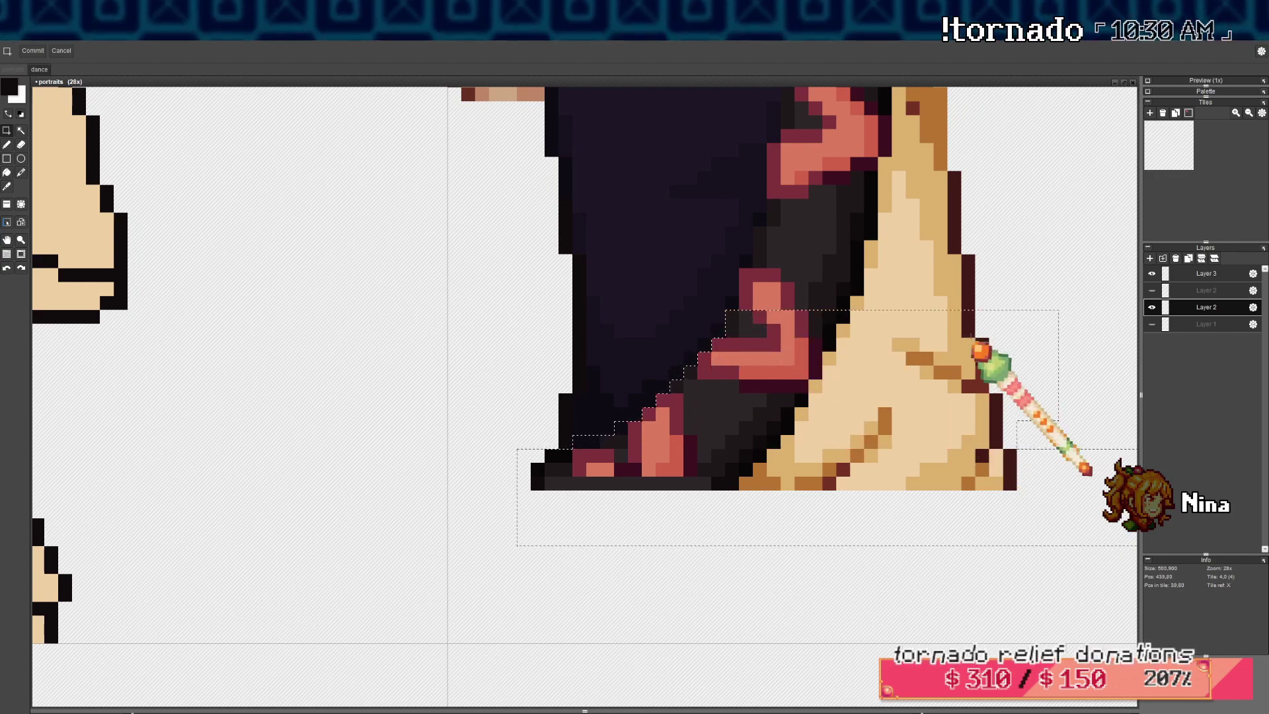
pyautogui.scroll(2, 978, 354)
pyautogui.moveTo(569, 340); pyautogui.dragTo(852, 377)
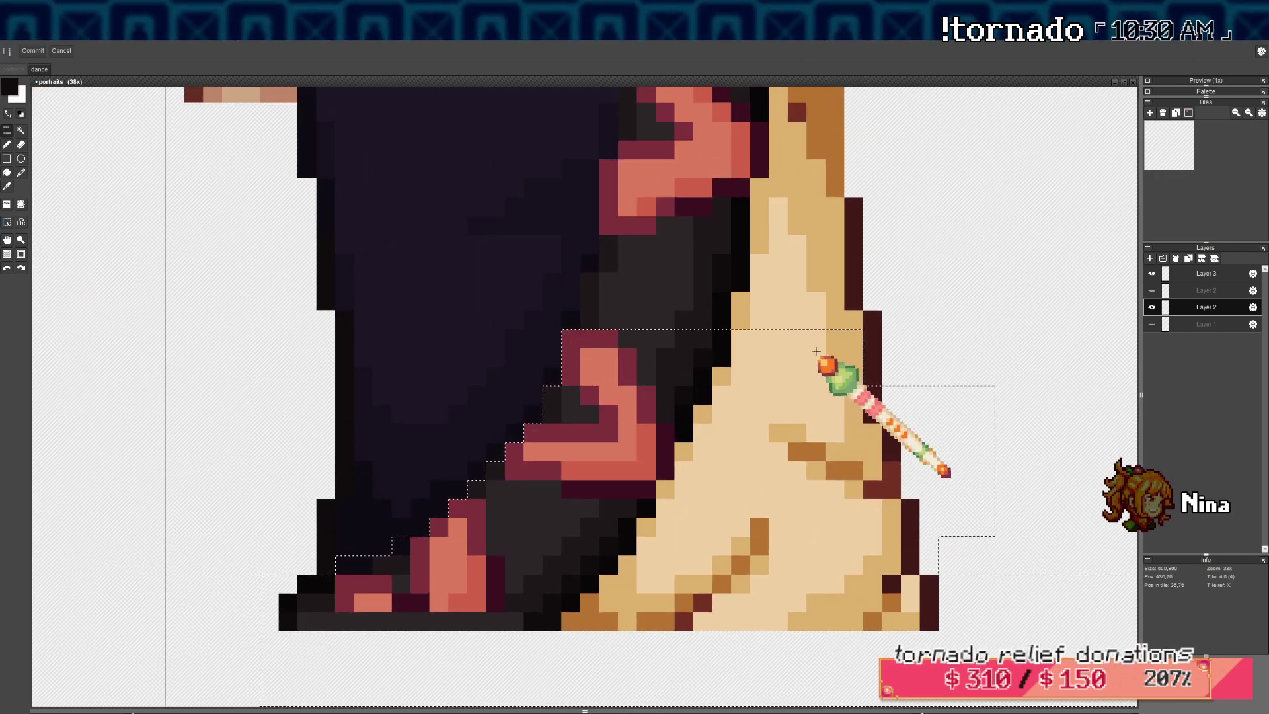
pyautogui.moveTo(593, 307); pyautogui.dragTo(858, 509)
# Extend the selection up the torso copy to include the rest of the patterned sash and the shirt, excluding the vest
pyautogui.moveTo(556, 350); pyautogui.dragTo(520, 436)
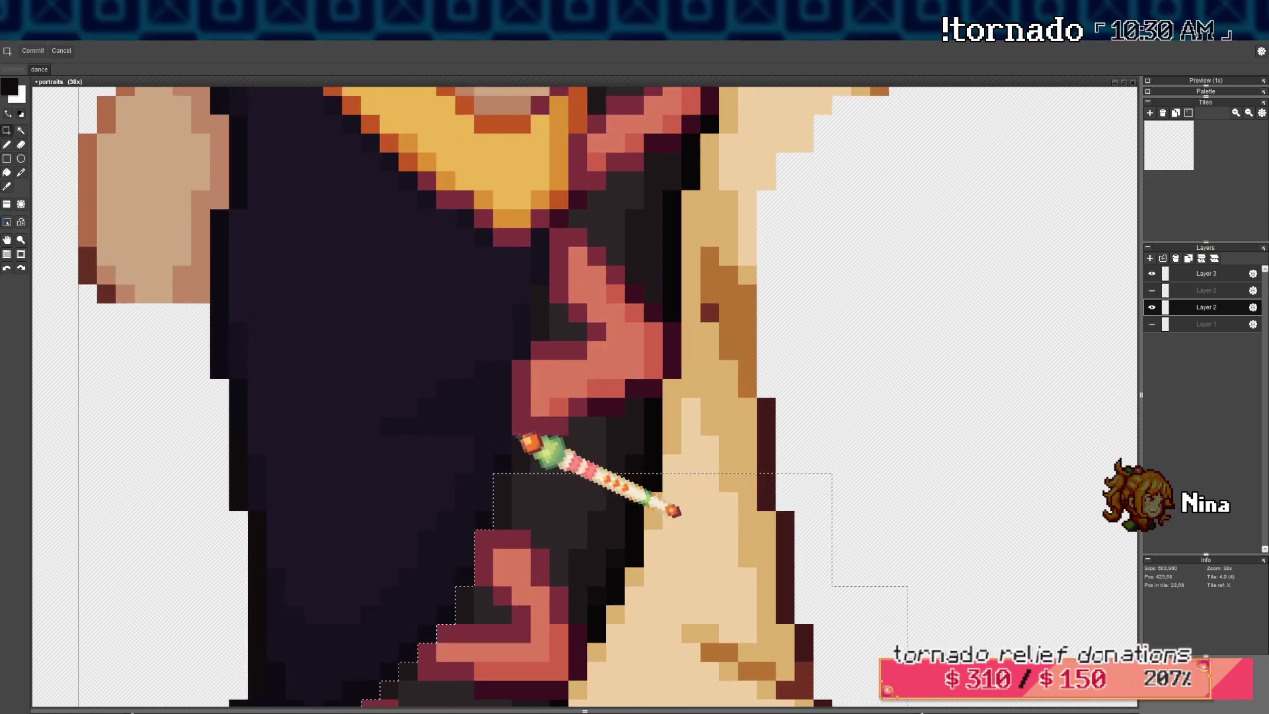
pyautogui.moveTo(665, 462); pyautogui.dragTo(783, 481)
pyautogui.moveTo(526, 366); pyautogui.dragTo(859, 463)
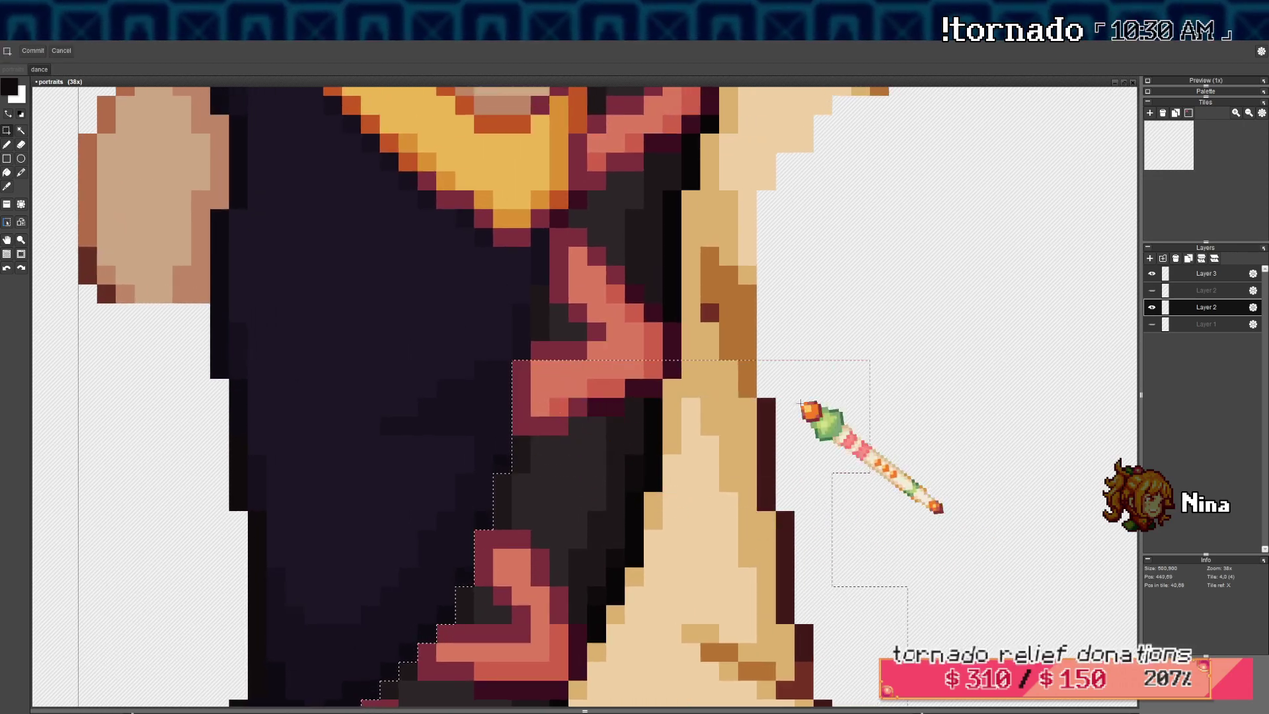
pyautogui.moveTo(516, 325); pyautogui.dragTo(513, 380)
pyautogui.moveTo(537, 330); pyautogui.dragTo(857, 481)
pyautogui.moveTo(693, 343); pyautogui.dragTo(674, 418)
pyautogui.moveTo(517, 369); pyautogui.dragTo(753, 457)
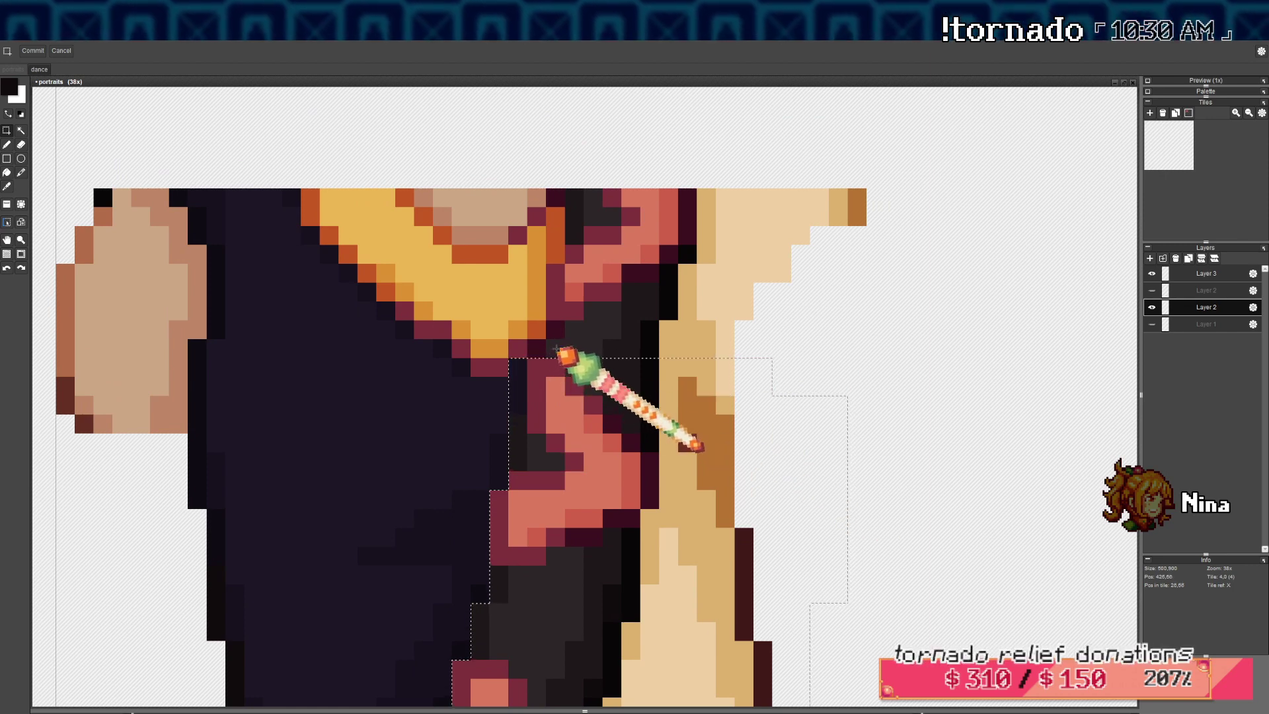
pyautogui.moveTo(592, 367); pyautogui.dragTo(780, 406)
pyautogui.moveTo(552, 268); pyautogui.dragTo(950, 444)
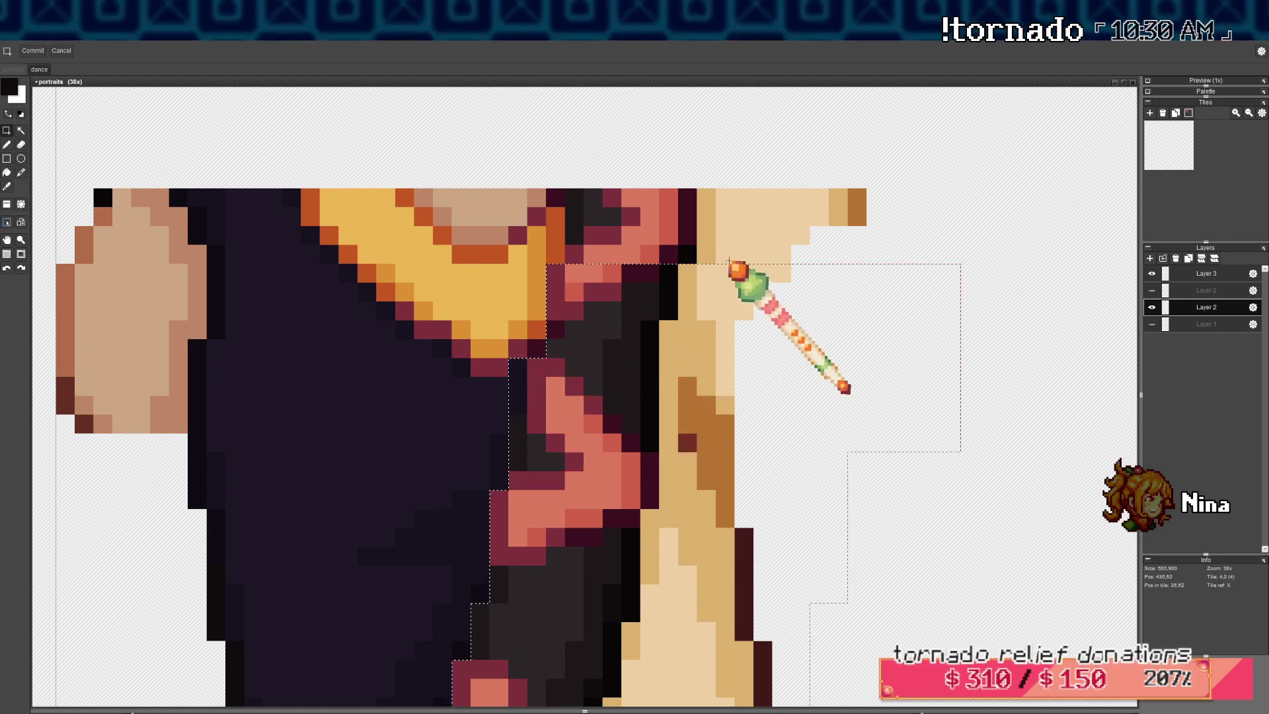
pyautogui.moveTo(701, 279); pyautogui.dragTo(698, 344)
pyautogui.moveTo(571, 244); pyautogui.dragTo(929, 416)
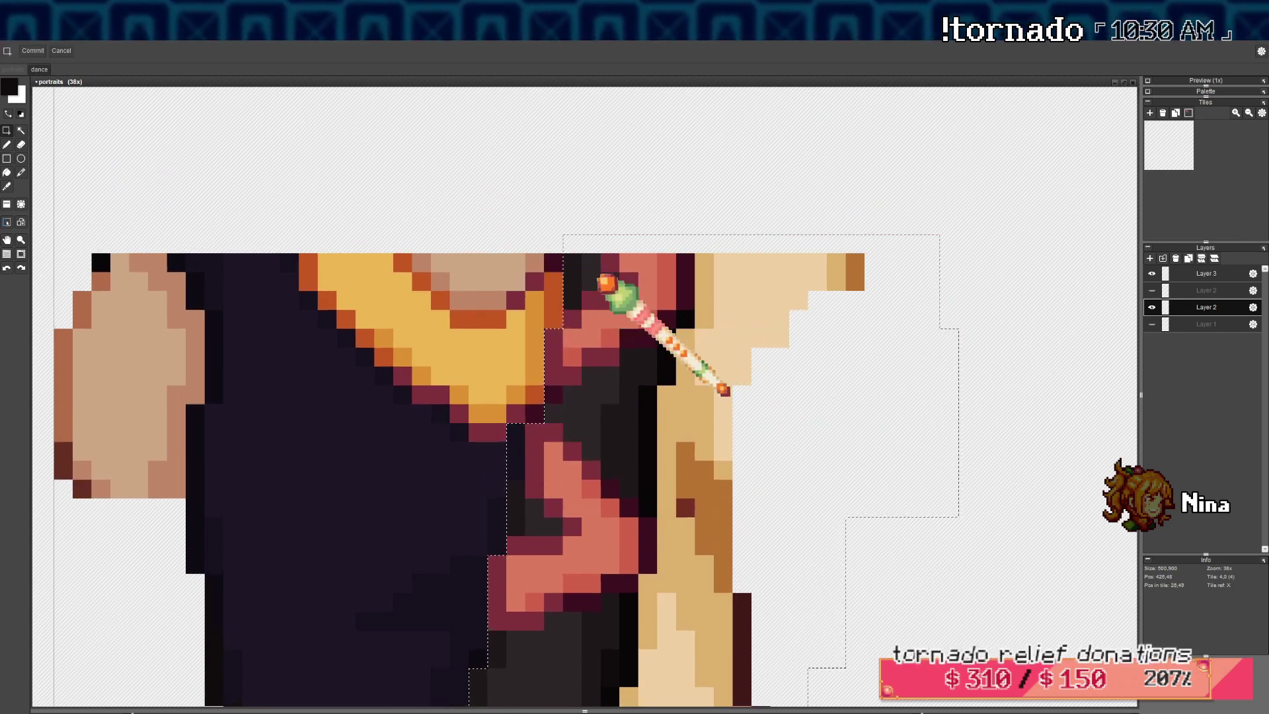
# Copy the selected sash and shirt and place the copy in the empty space below the fourth portrait
pyautogui.scroll(-8, 644, 304)
pyautogui.moveTo(557, 360); pyautogui.dragTo(636, 346)
pyautogui.hotkey('ctrl', 'c')
pyautogui.hotkey('ctrl', 'v')
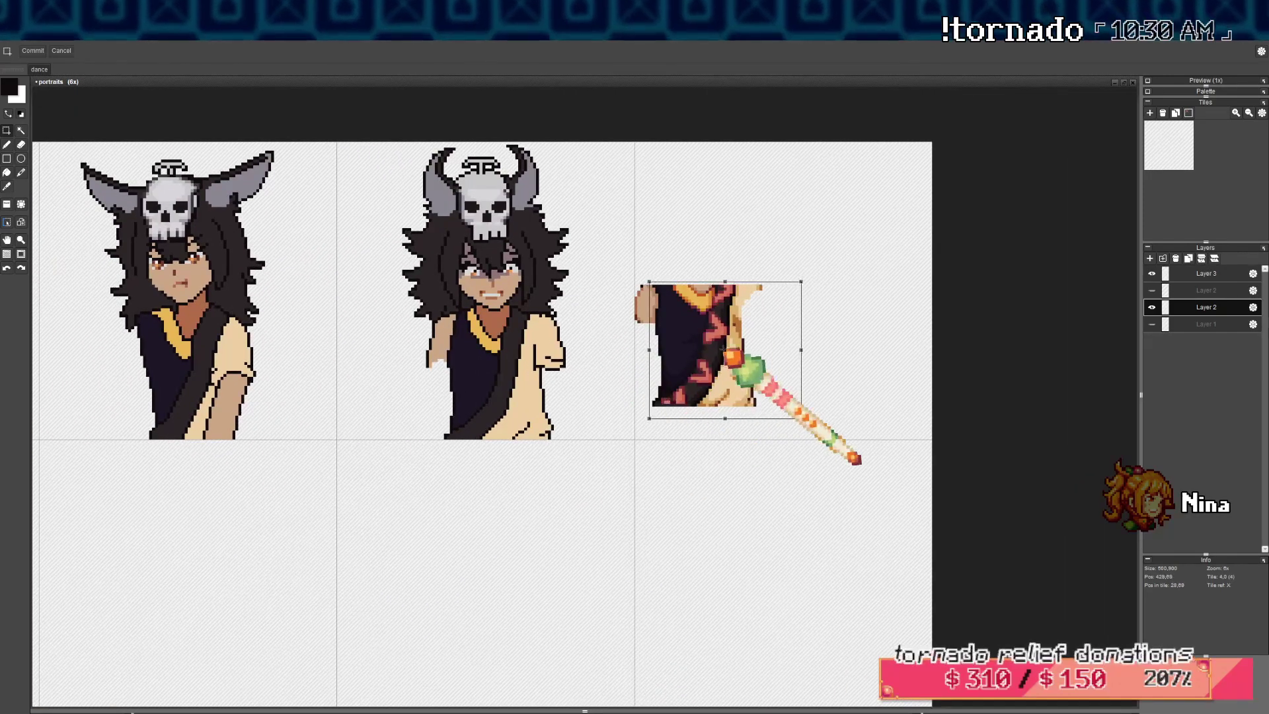
pyautogui.moveTo(725, 348); pyautogui.dragTo(554, 531)
# Trim the dark outline off the outer side edge of the copied shirt piece
pyautogui.scroll(3, 527, 371)
pyautogui.scroll(-1, 516, 395)
pyautogui.moveTo(554, 532); pyautogui.dragTo(524, 392)
pyautogui.moveTo(513, 435); pyautogui.dragTo(510, 489)
pyautogui.click(641, 452)
pyautogui.scroll(1, 558, 507)
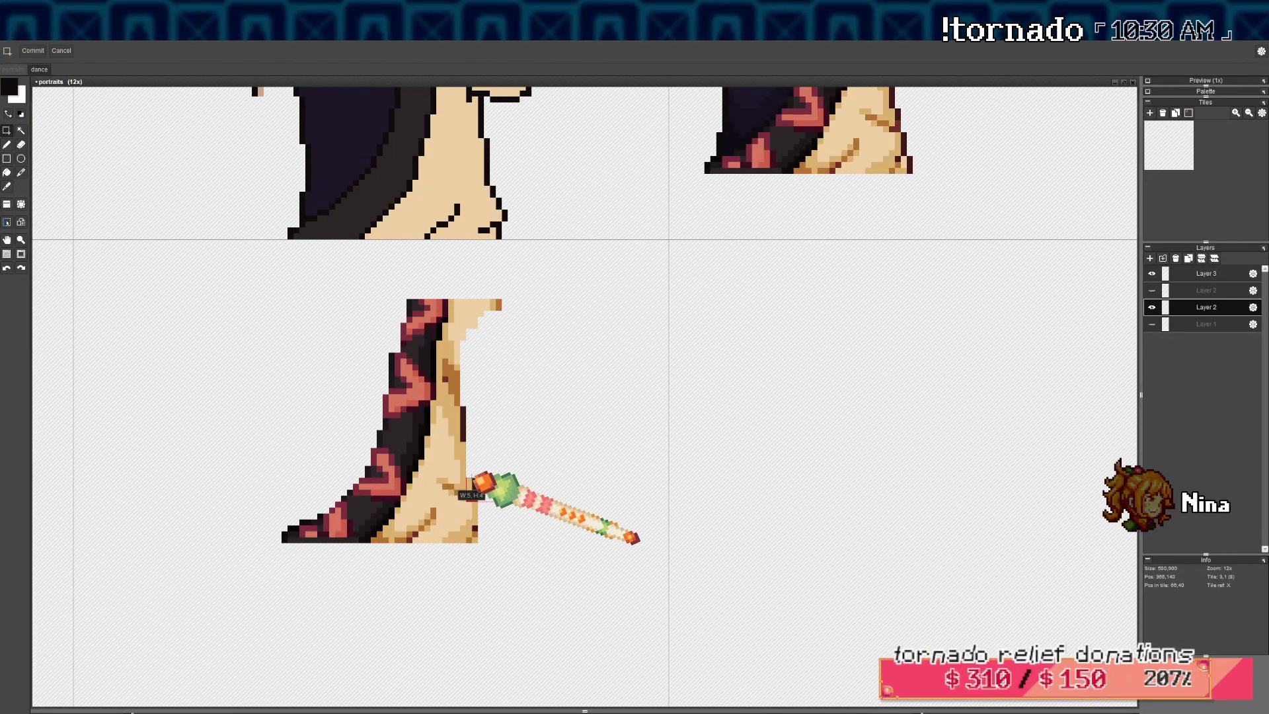
pyautogui.scroll(-2, 480, 402)
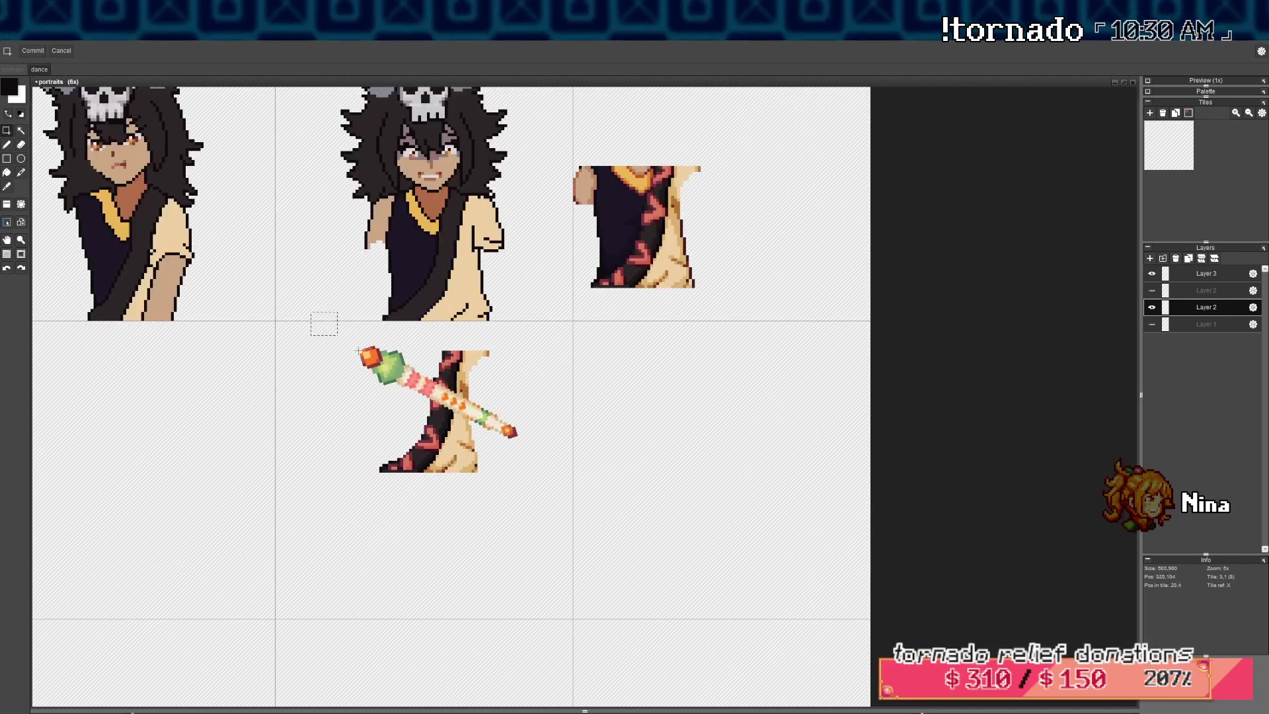
# Move the trimmed sash and shirt piece onto the fourth portrait's torso, aligning its hem with the tile boundary
pyautogui.moveTo(493, 463); pyautogui.dragTo(495, 320)
pyautogui.scroll(3, 505, 397)
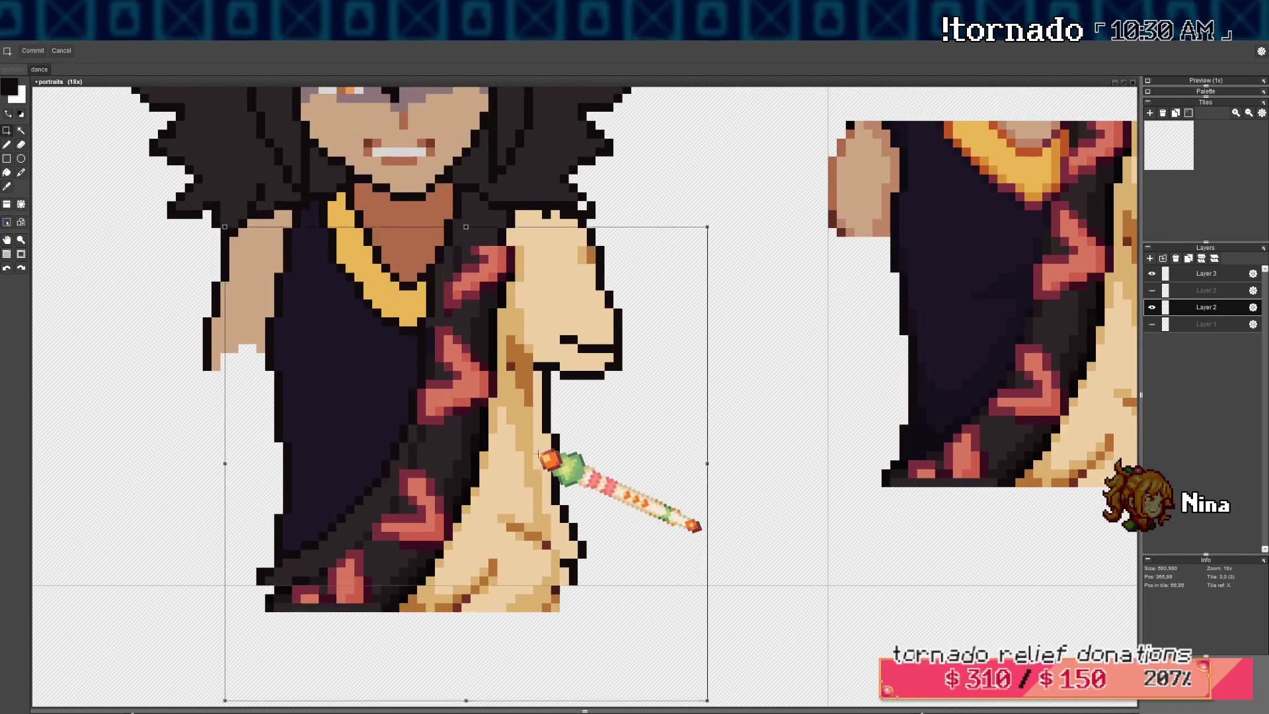
pyautogui.moveTo(539, 454); pyautogui.dragTo(533, 427)
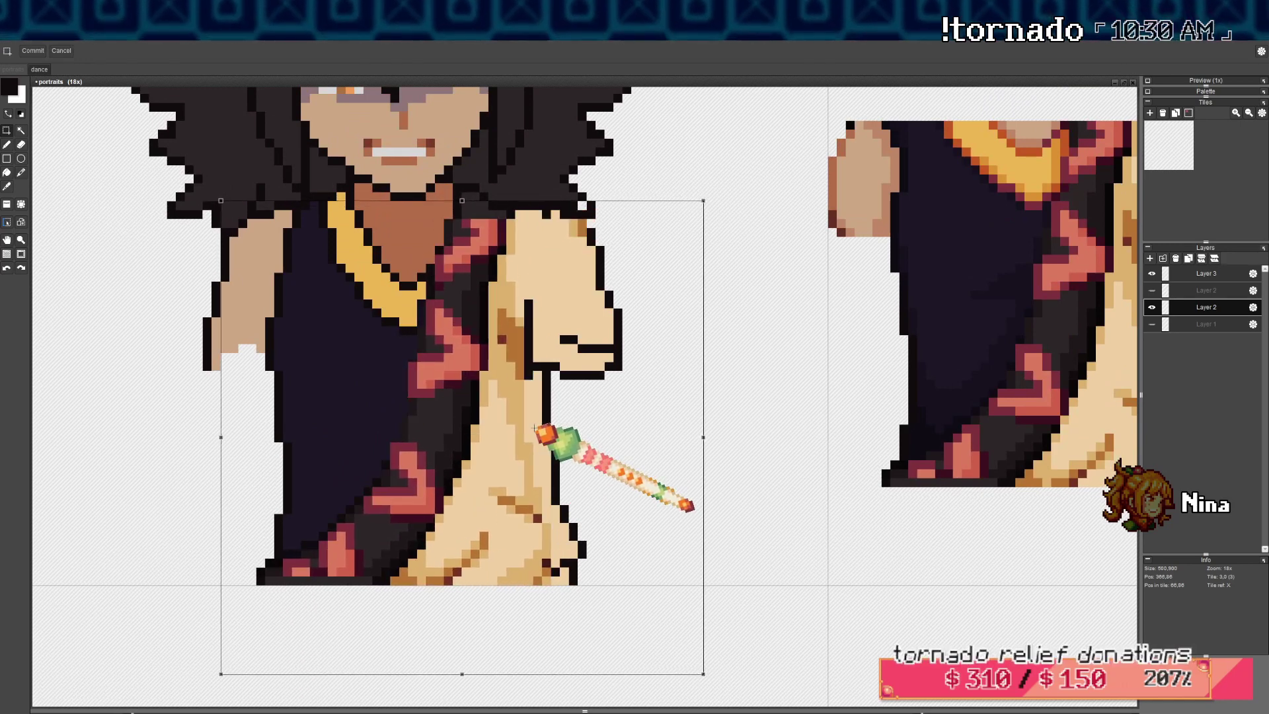
pyautogui.scroll(-3, 739, 231)
# Select the top of the second portrait's patterned sash beside the neck, including the dark area above the pattern
pyautogui.moveTo(337, 239); pyautogui.dragTo(710, 370)
pyautogui.scroll(3, 461, 358)
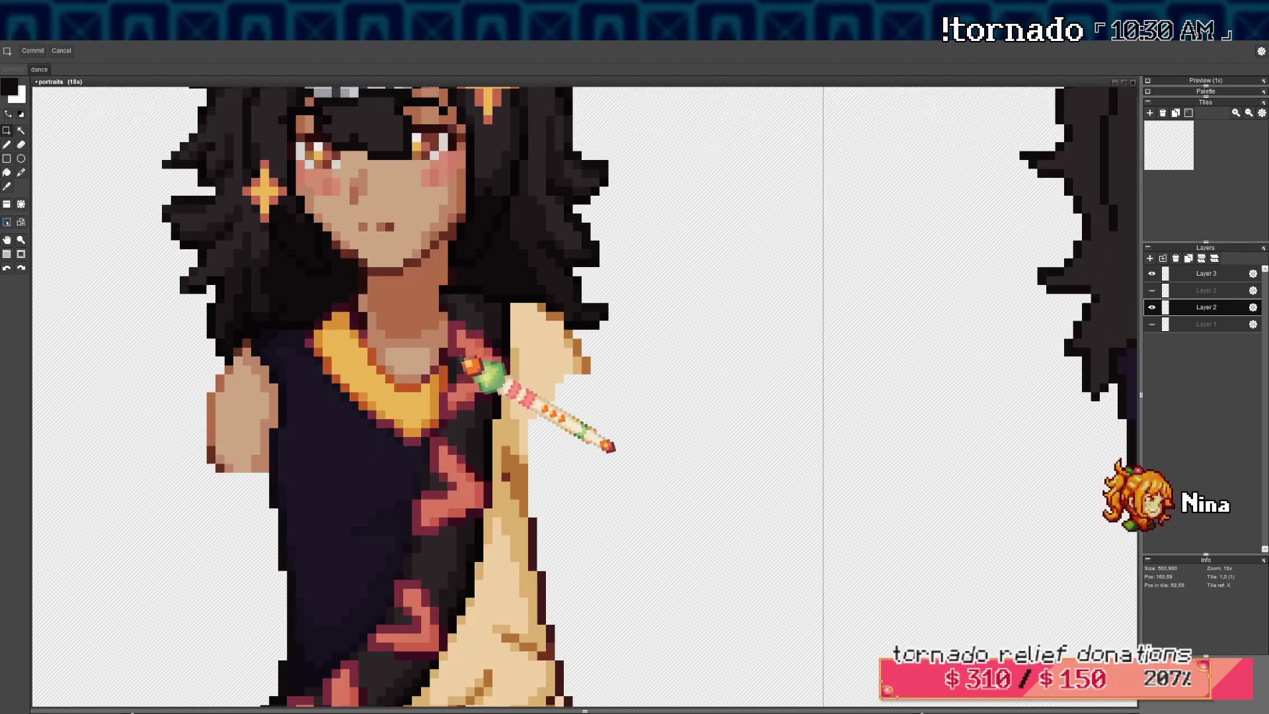
pyautogui.scroll(2, 465, 360)
pyautogui.moveTo(436, 302); pyautogui.dragTo(522, 364)
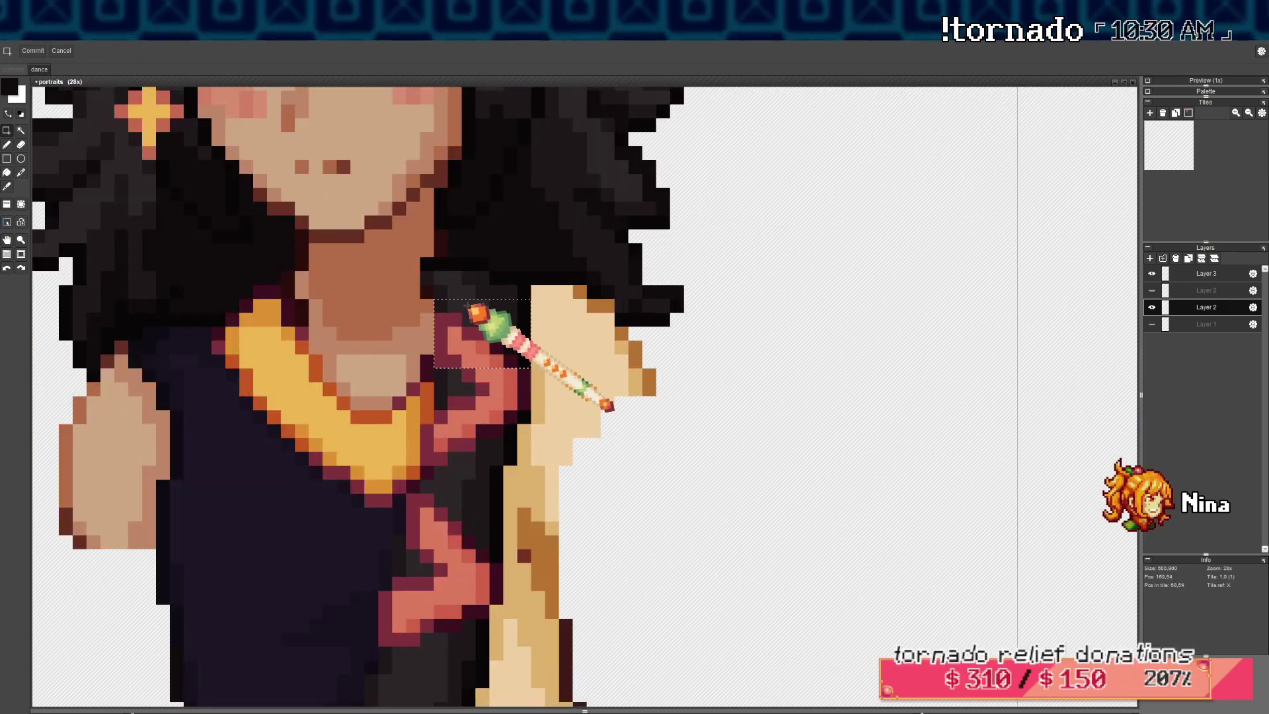
pyautogui.moveTo(437, 276); pyautogui.dragTo(521, 304)
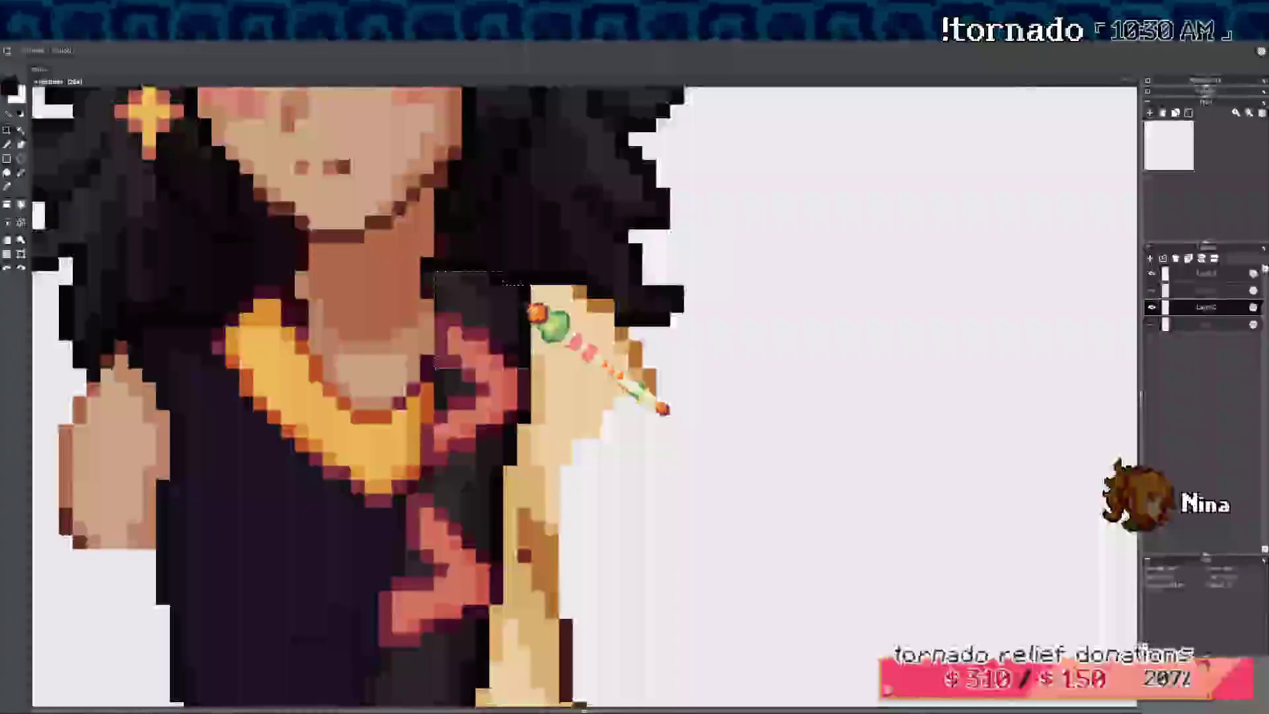
# Try a copy of the sash top over the upper end of the fourth portrait's sash
pyautogui.scroll(-3, 530, 305)
pyautogui.moveTo(1093, 325); pyautogui.dragTo(353, 309)
pyautogui.scroll(2, 596, 305)
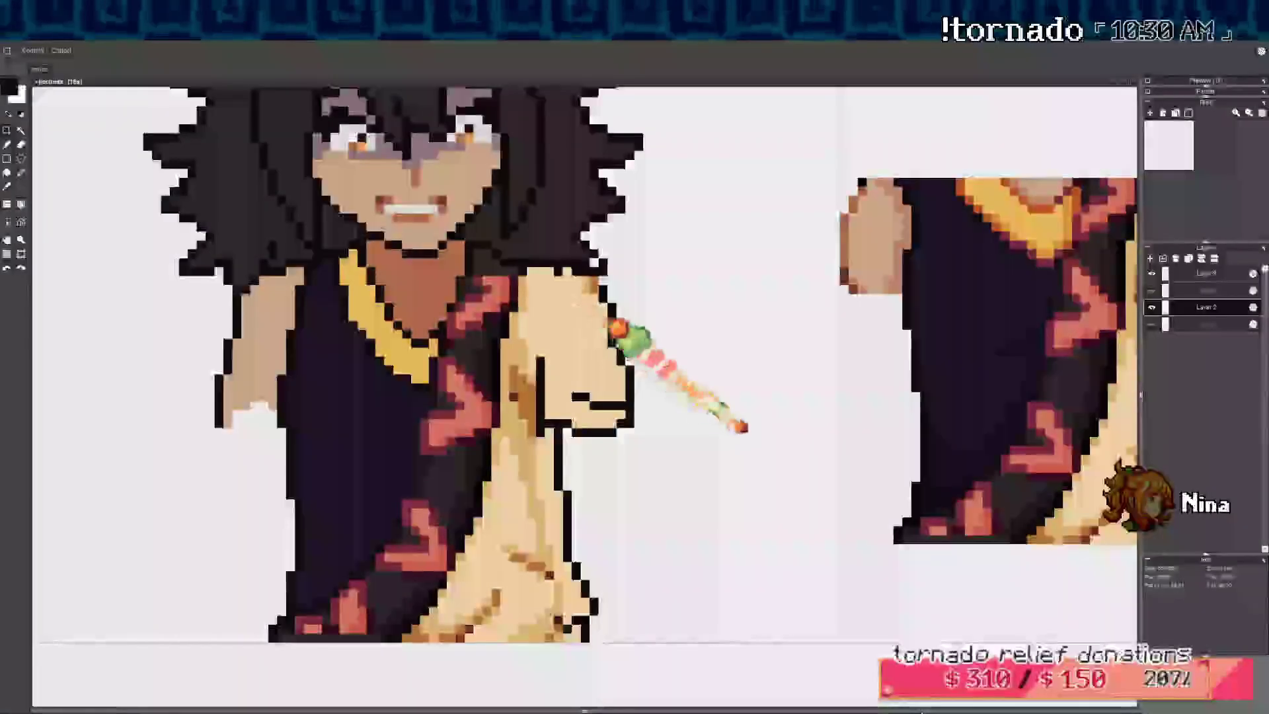
pyautogui.scroll(-5, 582, 310)
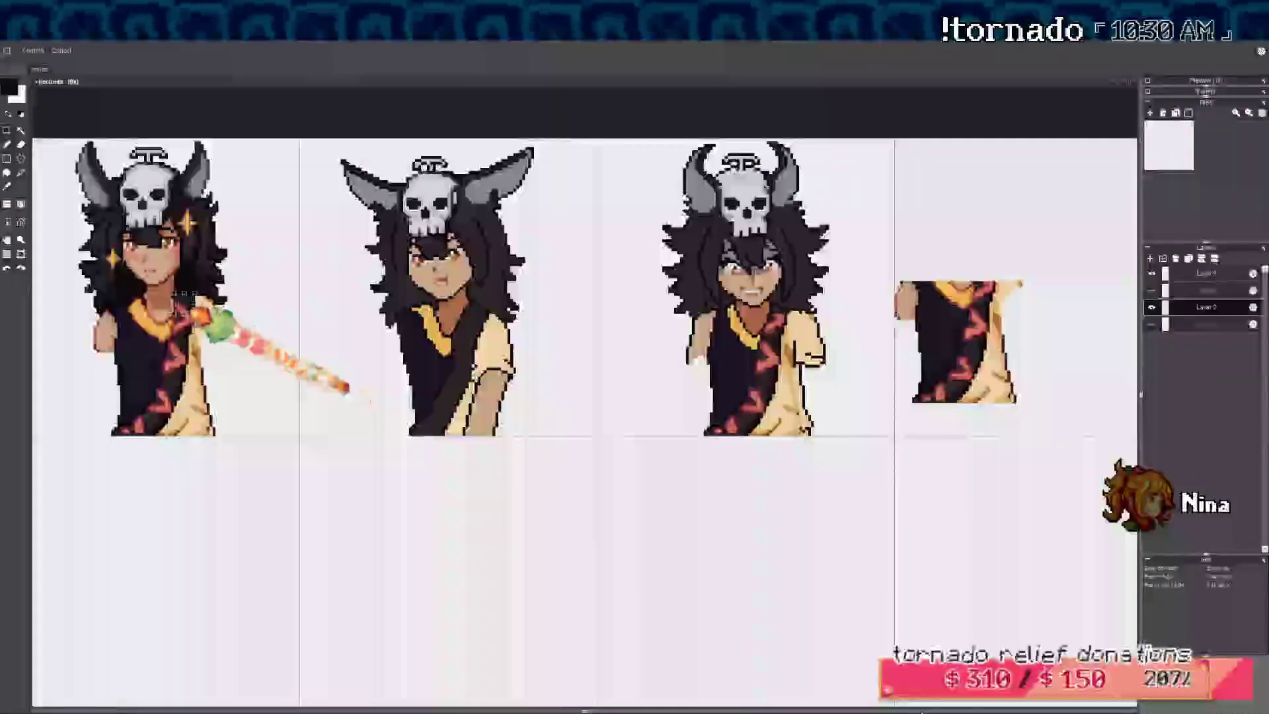
pyautogui.moveTo(186, 303); pyautogui.dragTo(501, 311)
pyautogui.scroll(4, 752, 304)
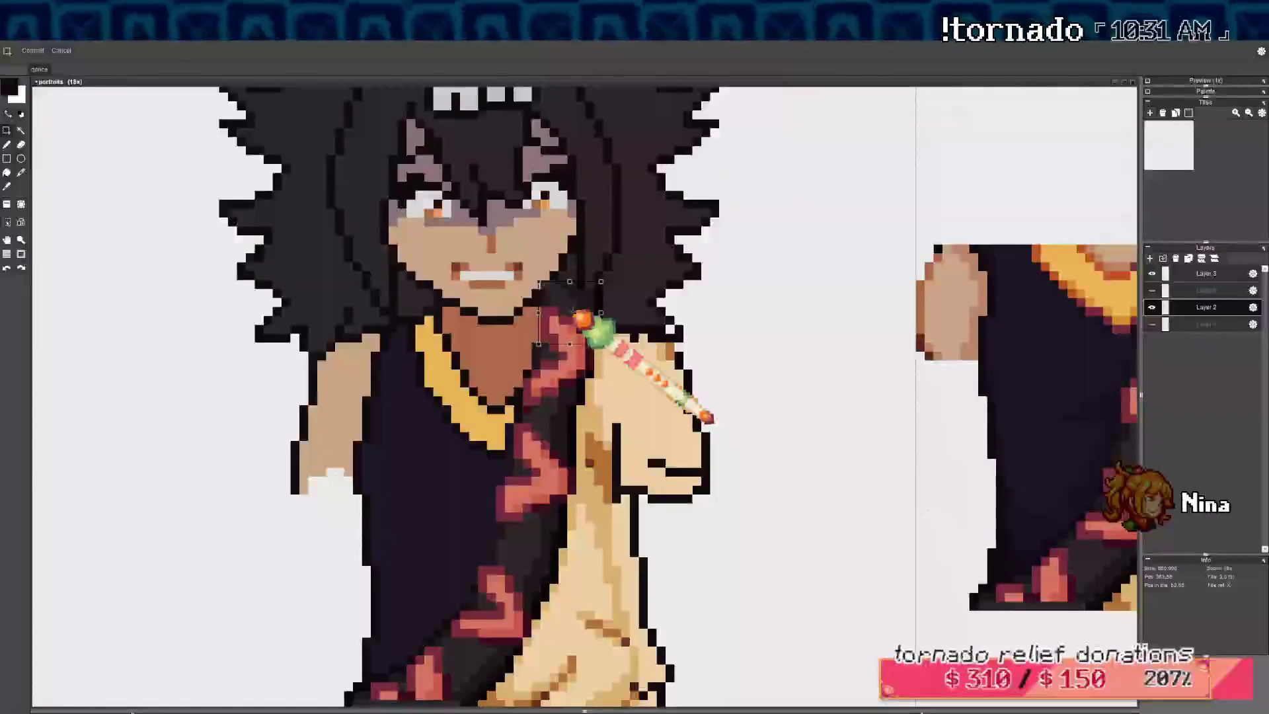
# Trim the dark area off the copied sash top in blank canvas and fit it onto the upper end of the fourth portrait's sash
pyautogui.moveTo(608, 334); pyautogui.dragTo(836, 395)
pyautogui.moveTo(801, 325); pyautogui.dragTo(893, 388)
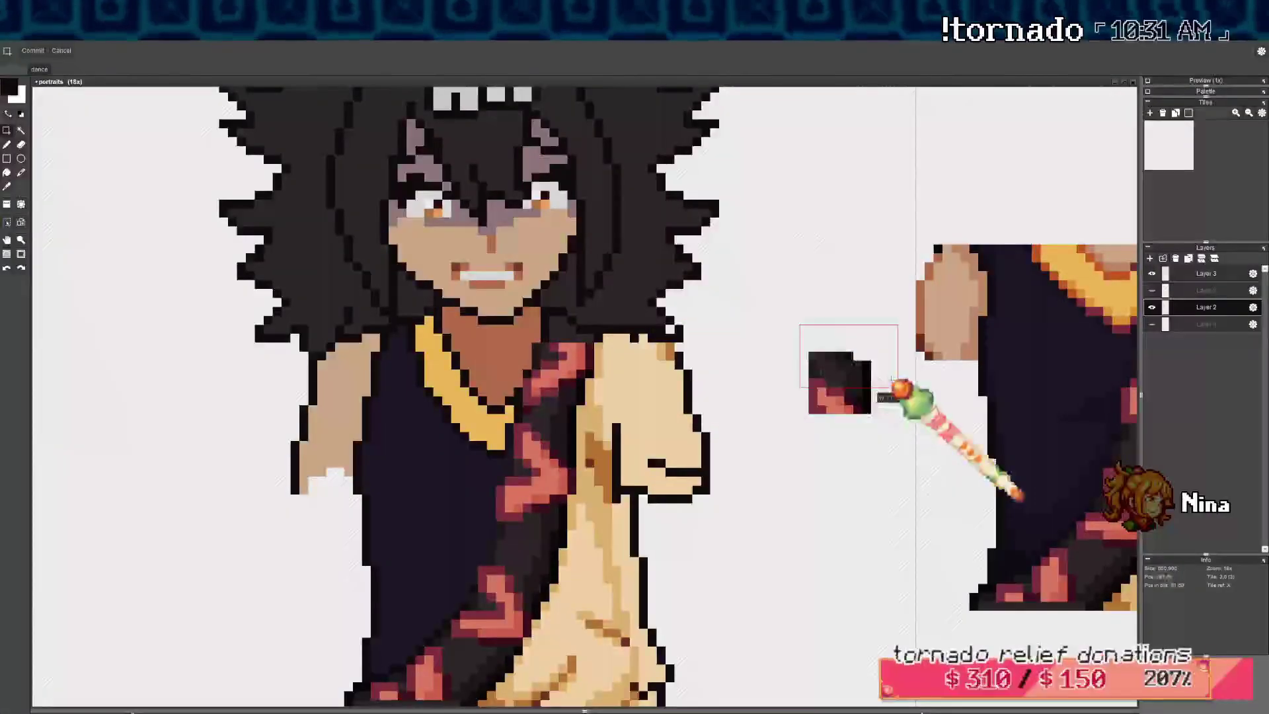
pyautogui.press('Delete')
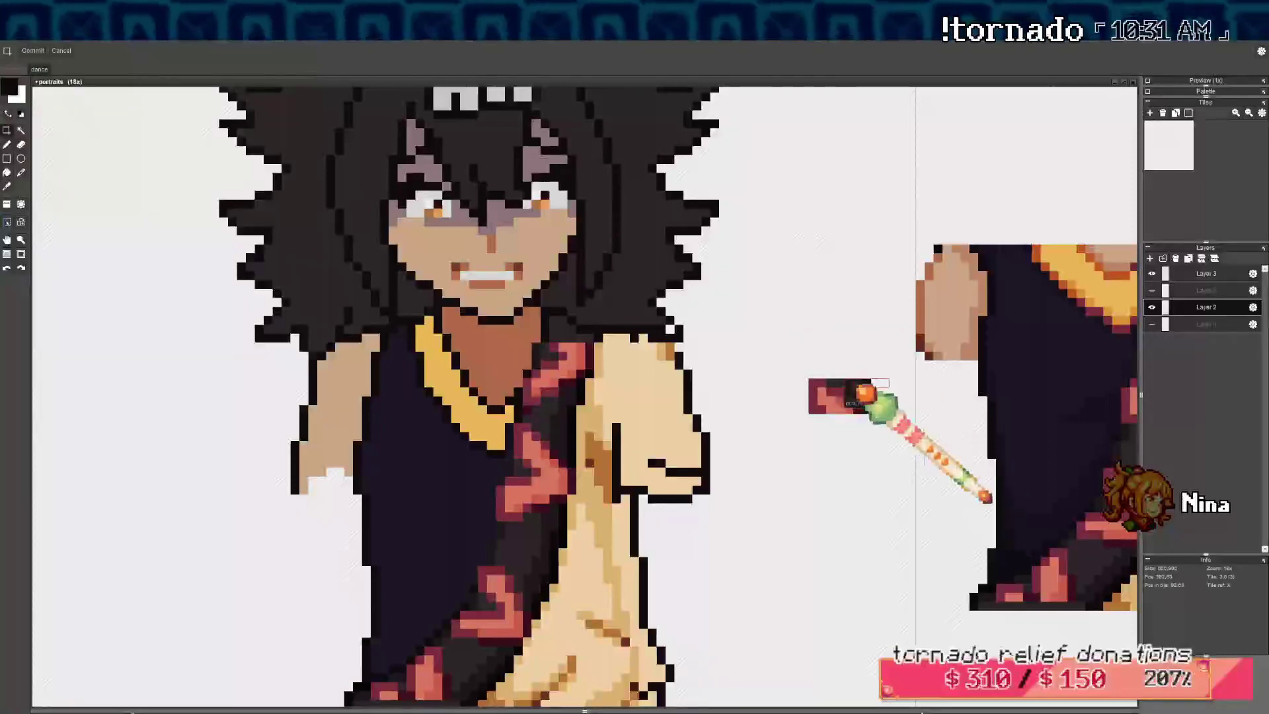
pyautogui.moveTo(769, 365)
pyautogui.mouseDown()
pyautogui.moveTo(887, 419)
pyautogui.moveTo(582, 328)
pyautogui.mouseUp()
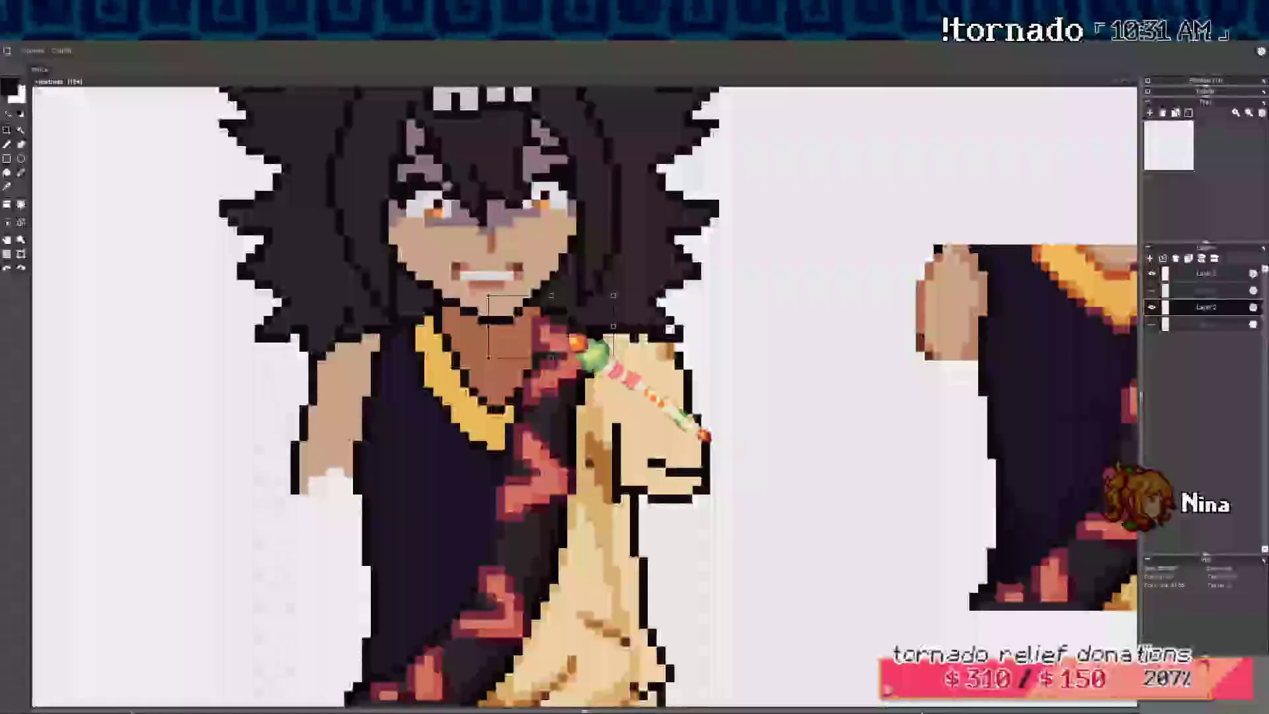
# Restore the cleared spare torso copy and move it into the blank tile below the third portrait
pyautogui.scroll(-6, 712, 328)
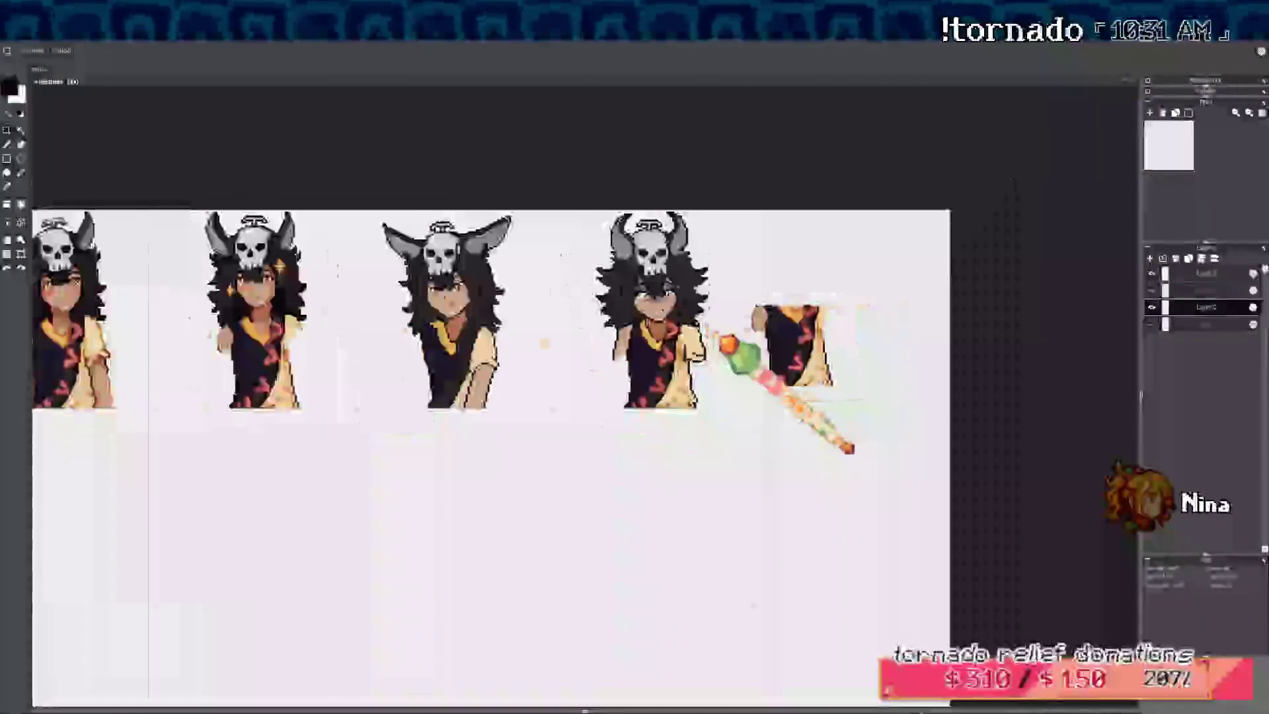
pyautogui.moveTo(687, 365); pyautogui.dragTo(657, 375)
pyautogui.scroll(2, 645, 375)
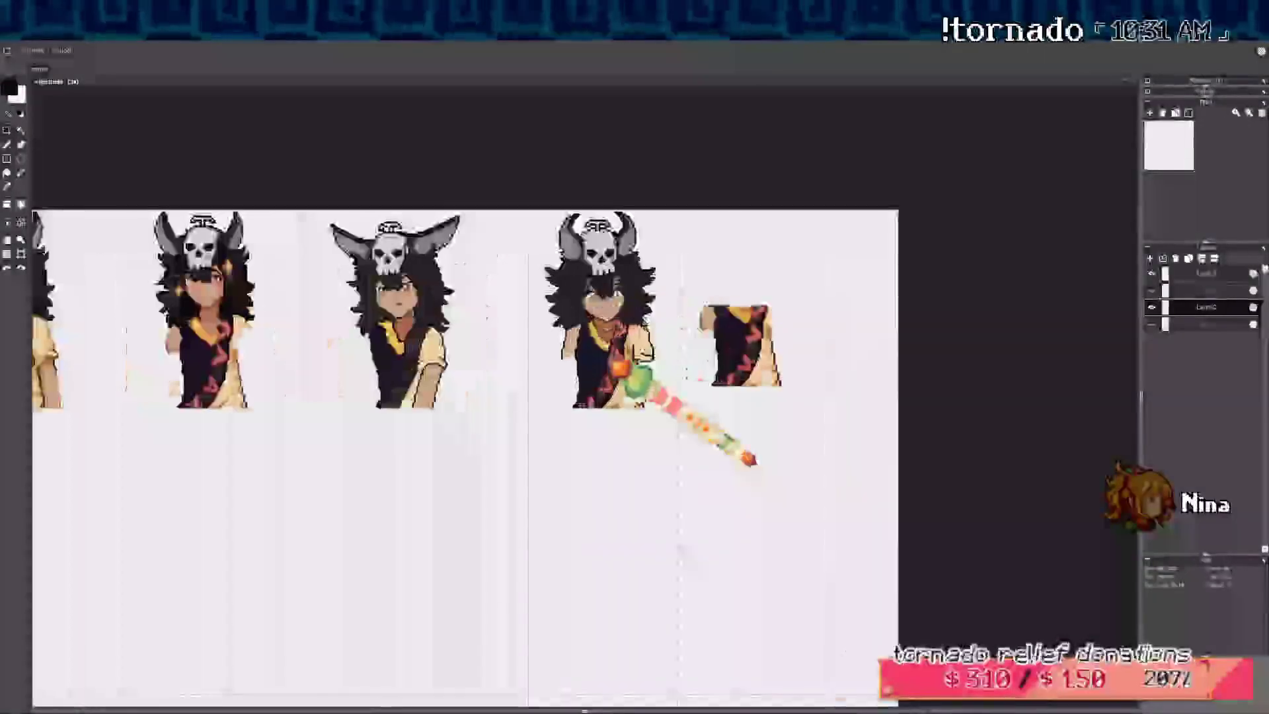
pyautogui.scroll(1, 635, 290)
pyautogui.moveTo(511, 347); pyautogui.dragTo(598, 351)
pyautogui.scroll(-1, 598, 351)
pyautogui.hscroll(-2, 612, 360)
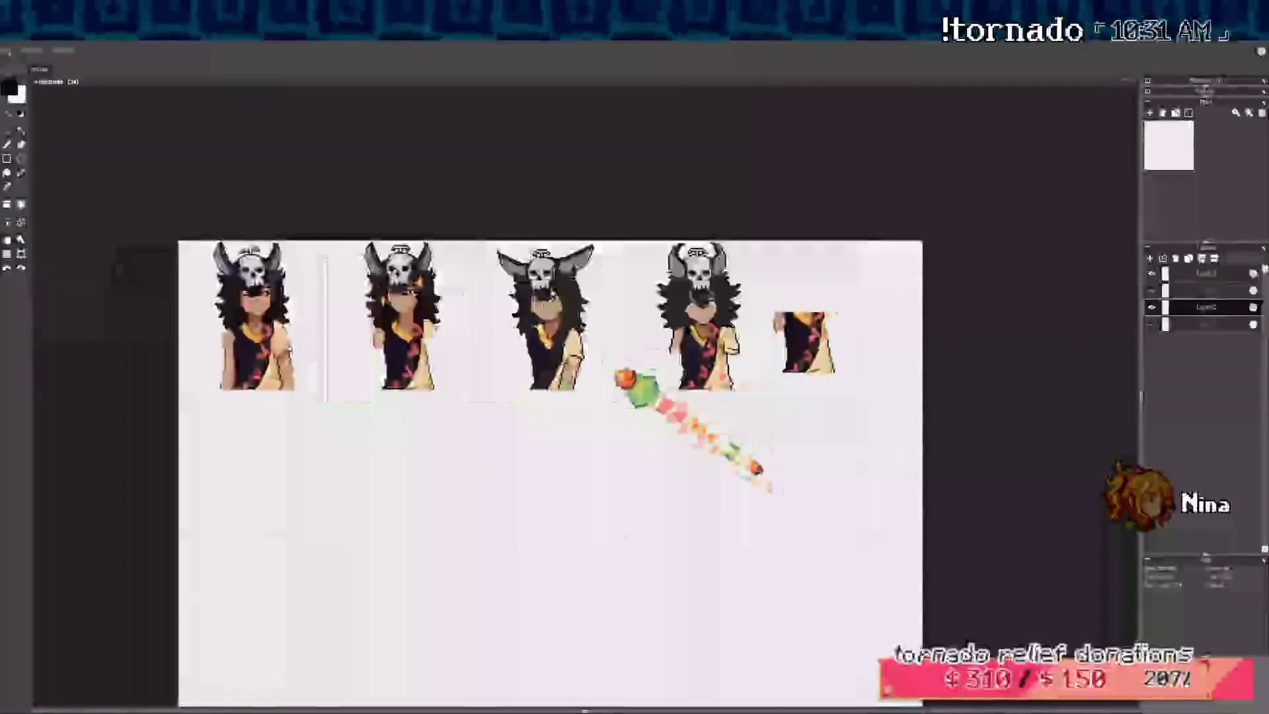
pyautogui.hotkey('ctrl', 'z')
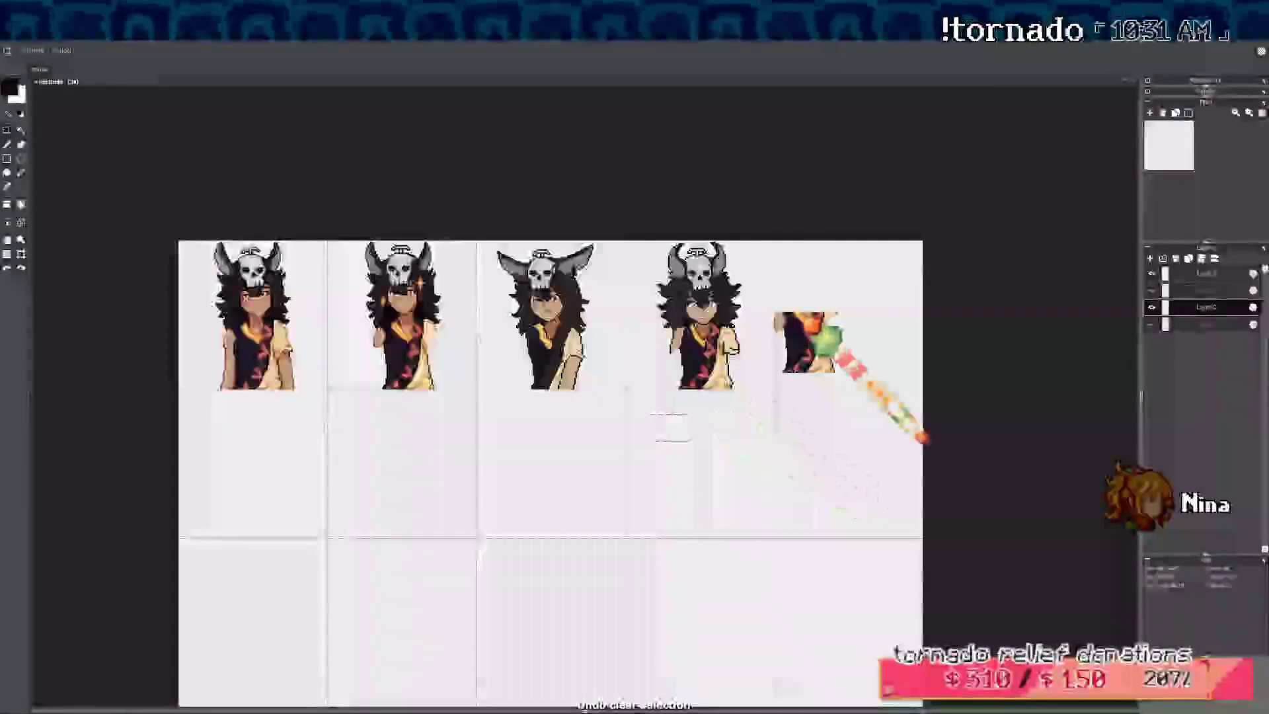
pyautogui.moveTo(770, 300)
pyautogui.mouseDown()
pyautogui.moveTo(857, 379)
pyautogui.moveTo(803, 361)
pyautogui.moveTo(572, 374)
pyautogui.moveTo(600, 388)
pyautogui.moveTo(580, 425)
pyautogui.moveTo(595, 476)
pyautogui.moveTo(618, 452)
pyautogui.mouseUp()
pyautogui.click(611, 446)
pyautogui.scroll(3, 583, 439)
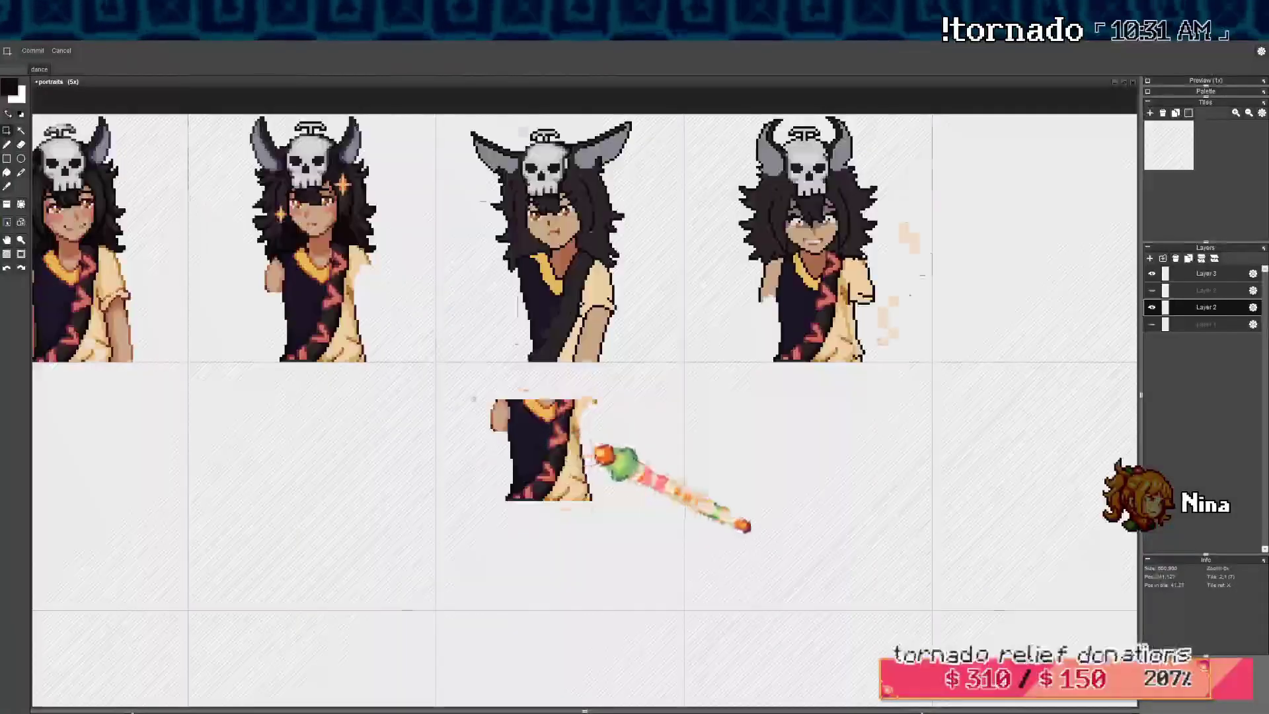
# Clear the navy shirt, yellow collar, skin and cream sleeve colors from the spare torso copy with the Fill tool, keeping the patterned sash
pyautogui.press('f')
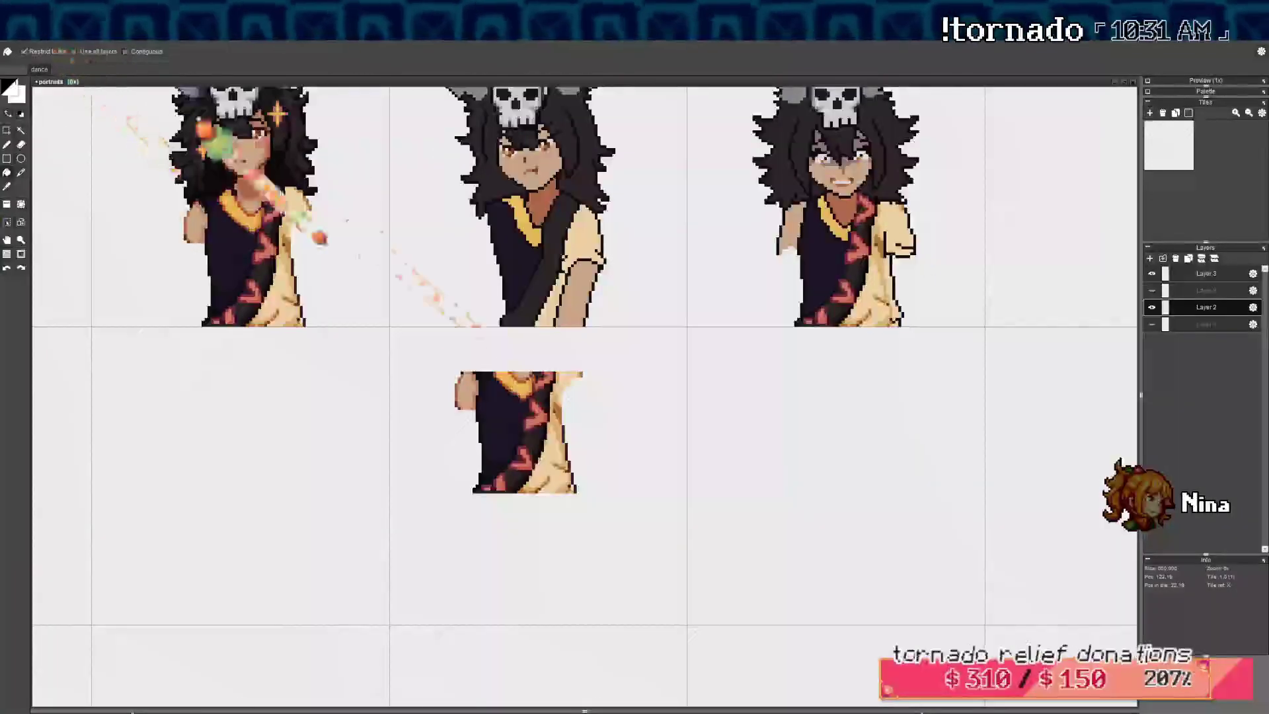
pyautogui.scroll(1, 429, 396)
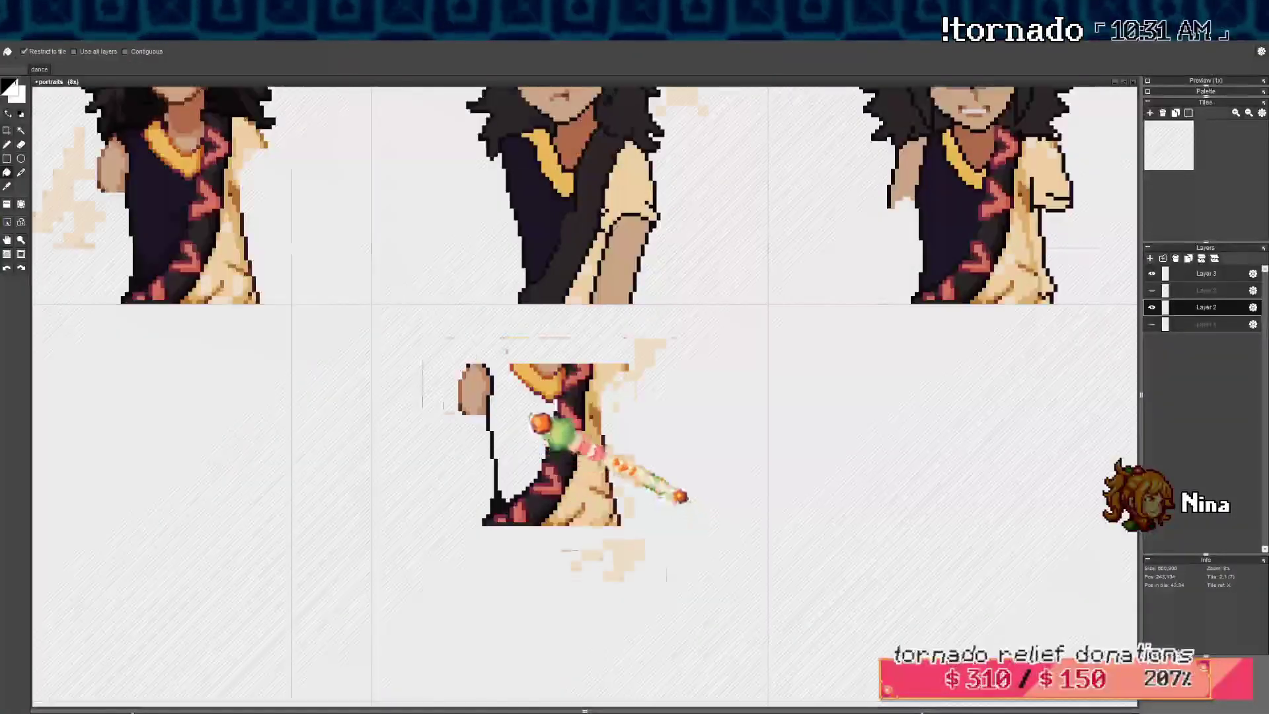
pyautogui.scroll(2, 529, 417)
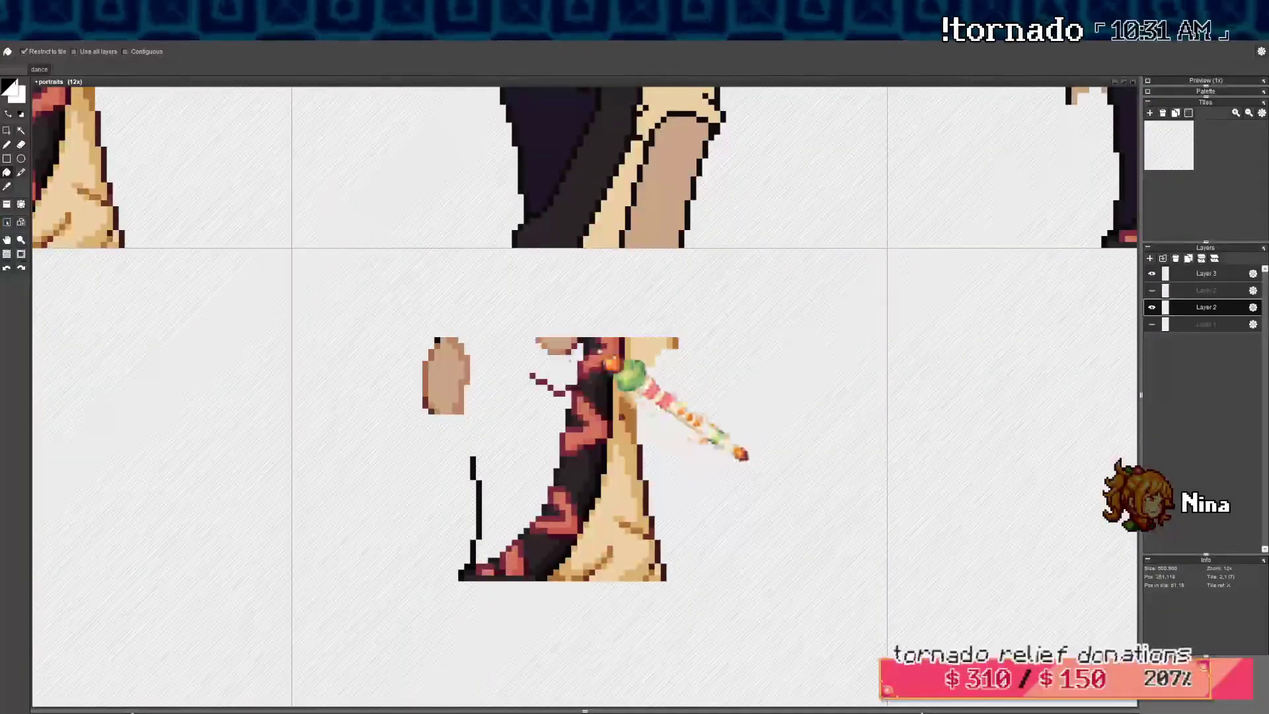
pyautogui.click(557, 345)
pyautogui.hotkey('ctrl', 'z')
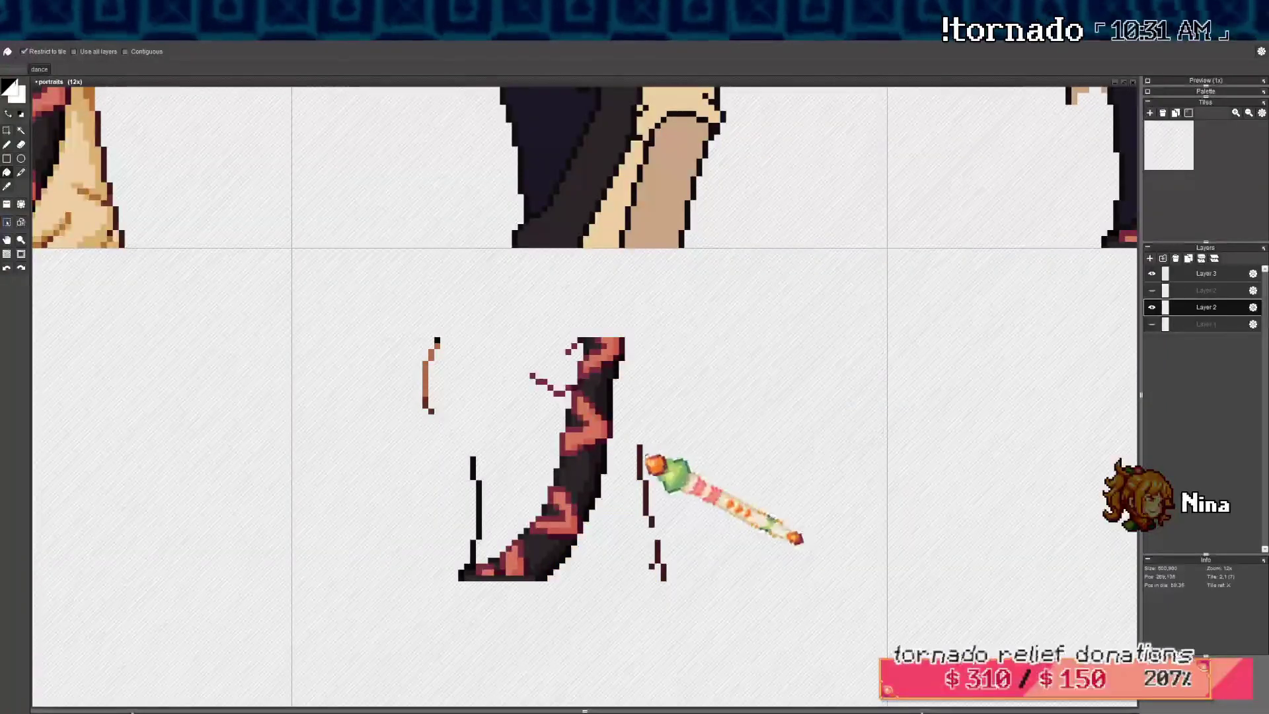
pyautogui.click(643, 458)
# Delete the leftover arm, shirt and collar outline fragments beside the isolated sash
pyautogui.click(7, 130)
pyautogui.moveTo(351, 302)
pyautogui.mouseDown()
pyautogui.moveTo(453, 476)
pyautogui.moveTo(481, 563)
pyautogui.mouseUp()
pyautogui.press('Delete')
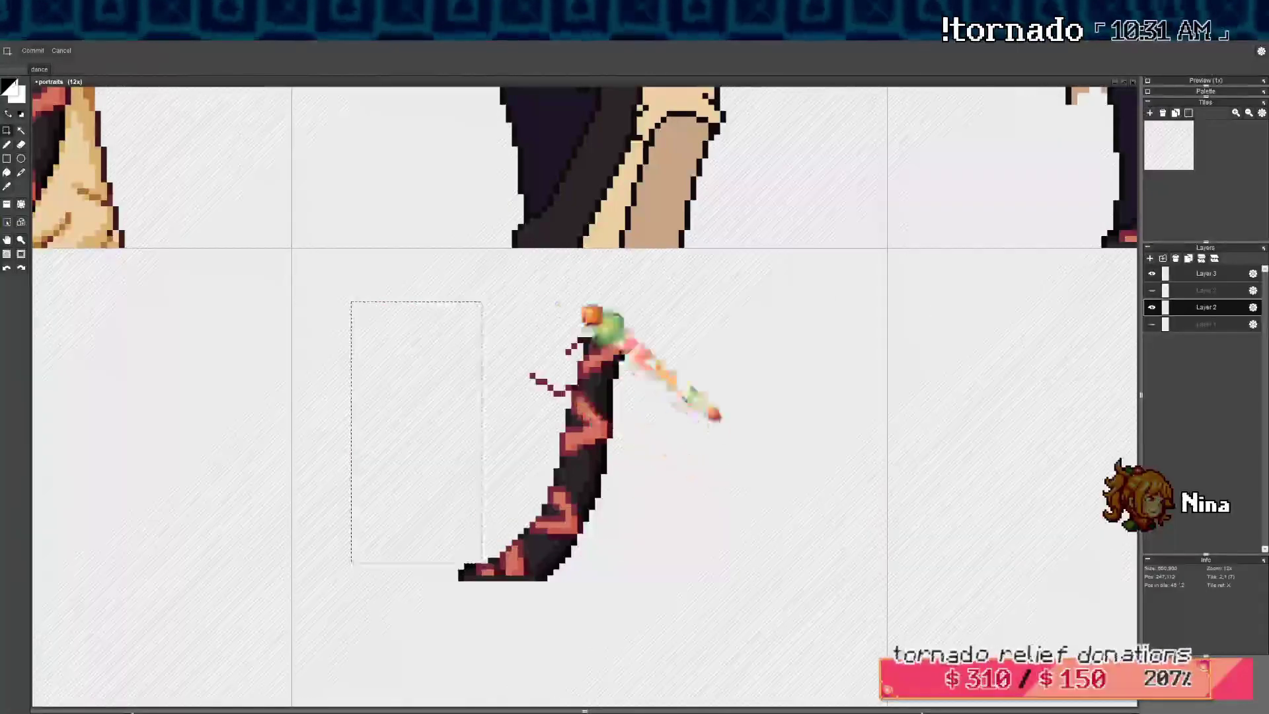
pyautogui.moveTo(523, 307)
pyautogui.mouseDown()
pyautogui.moveTo(580, 396)
pyautogui.moveTo(565, 402)
pyautogui.mouseUp()
pyautogui.press('Delete')
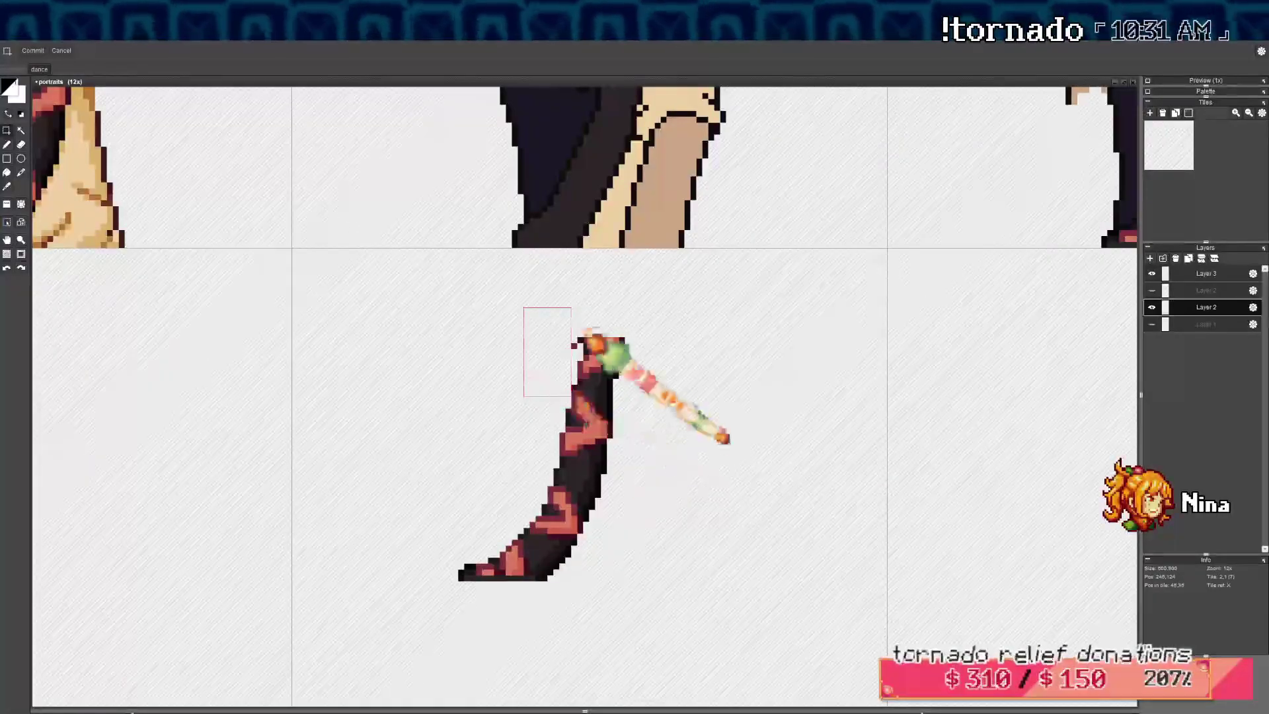
# Move the isolated patterned sash onto the third portrait's torso, aligning its lower end with the tile boundary
pyautogui.moveTo(405, 307)
pyautogui.mouseDown()
pyautogui.moveTo(410, 337)
pyautogui.moveTo(725, 622)
pyautogui.mouseUp()
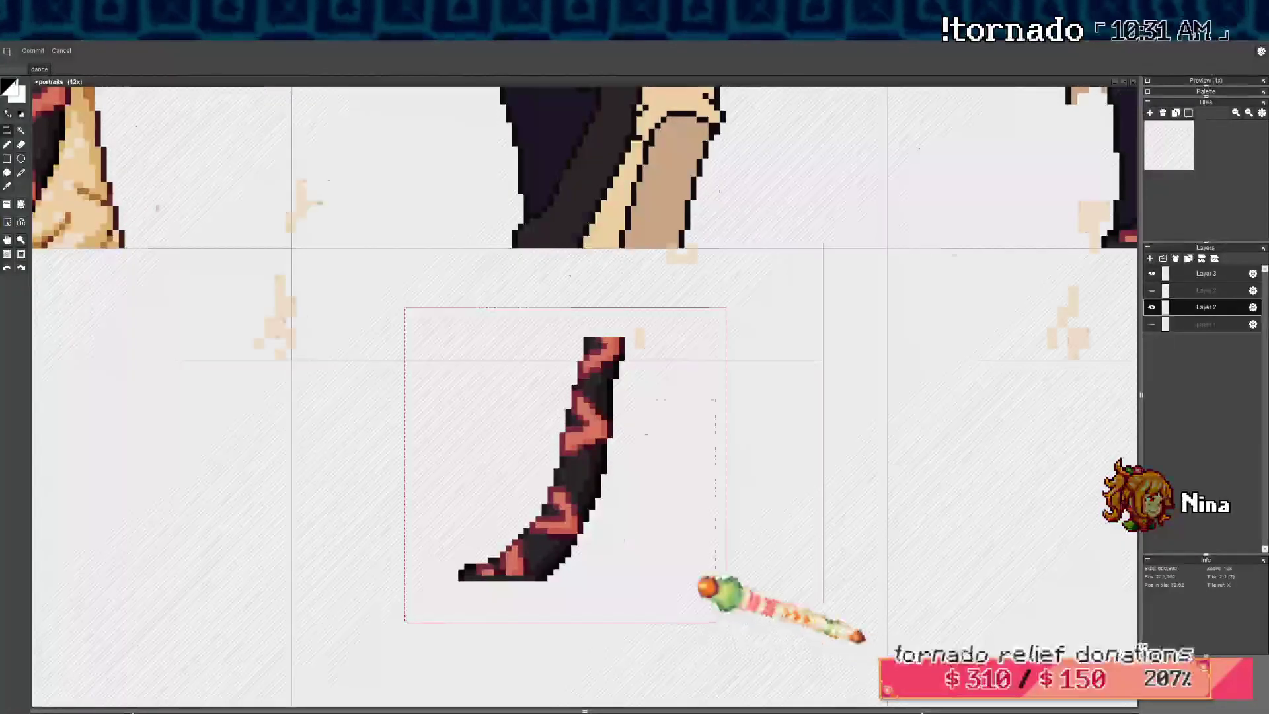
pyautogui.scroll(-2, 696, 580)
pyautogui.moveTo(673, 550); pyautogui.dragTo(699, 395)
pyautogui.scroll(1, 676, 400)
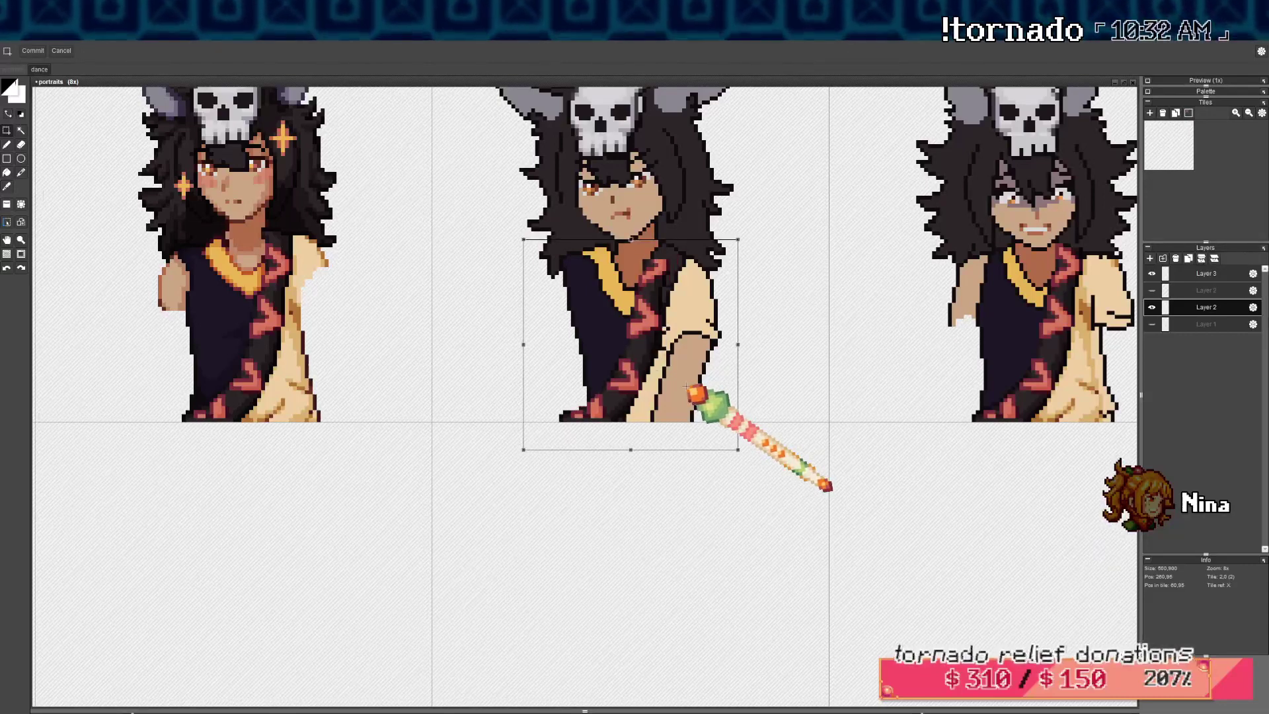
pyautogui.moveTo(687, 385); pyautogui.dragTo(677, 387)
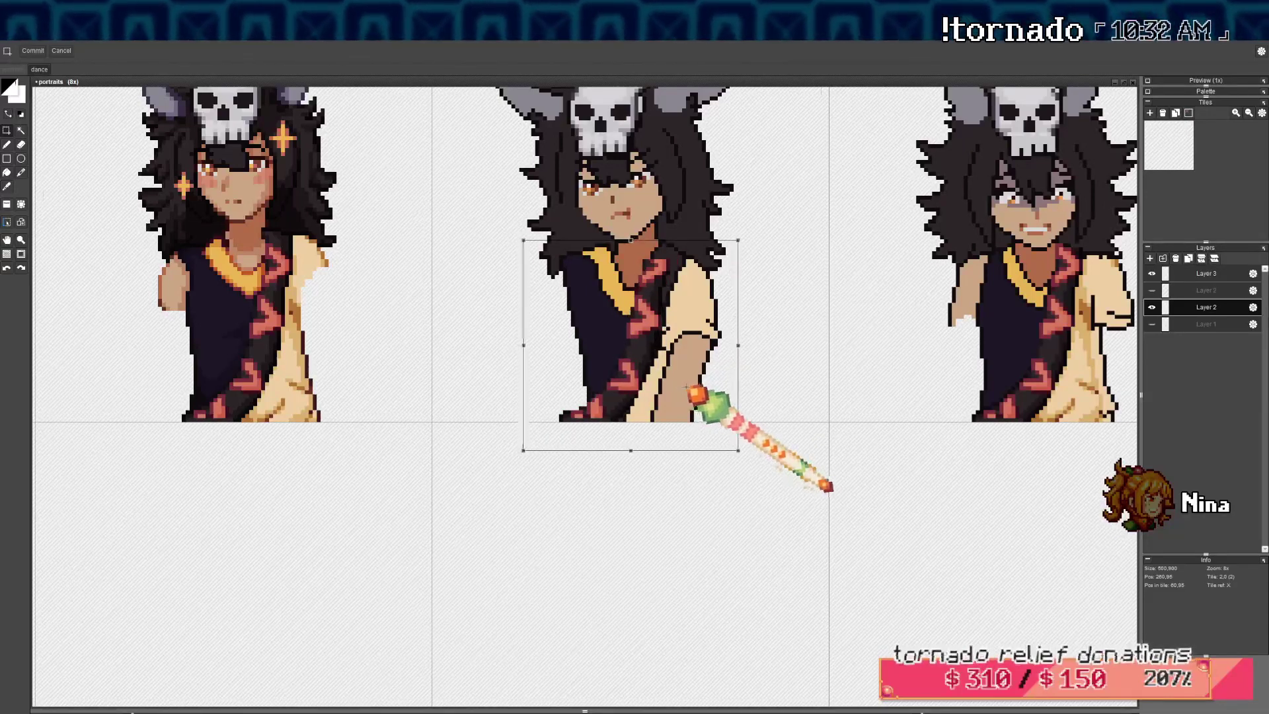
pyautogui.scroll(-1, 782, 316)
pyautogui.scroll(-2, 780, 313)
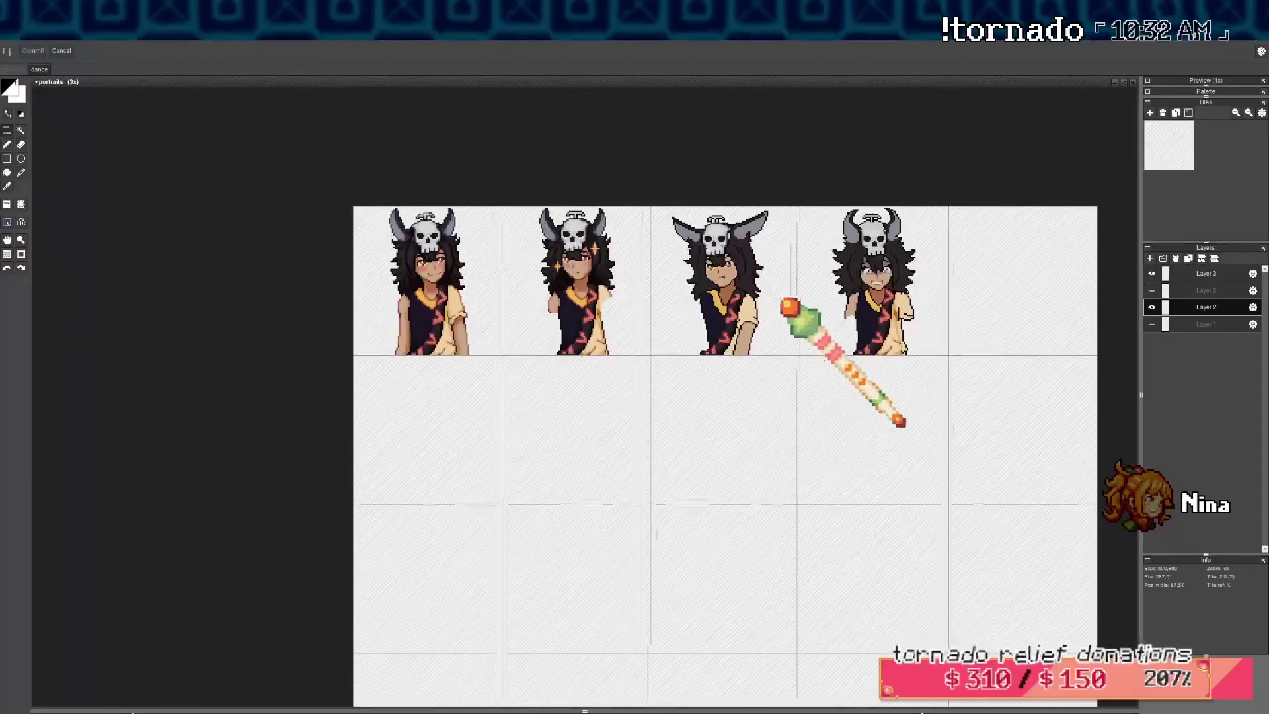
pyautogui.moveTo(783, 299); pyautogui.dragTo(630, 340)
# Redraw the top red chevron of the third portrait's sash beside the neck with the Pen tool, using colors picked from the sash
pyautogui.scroll(5, 584, 343)
pyautogui.press('b')
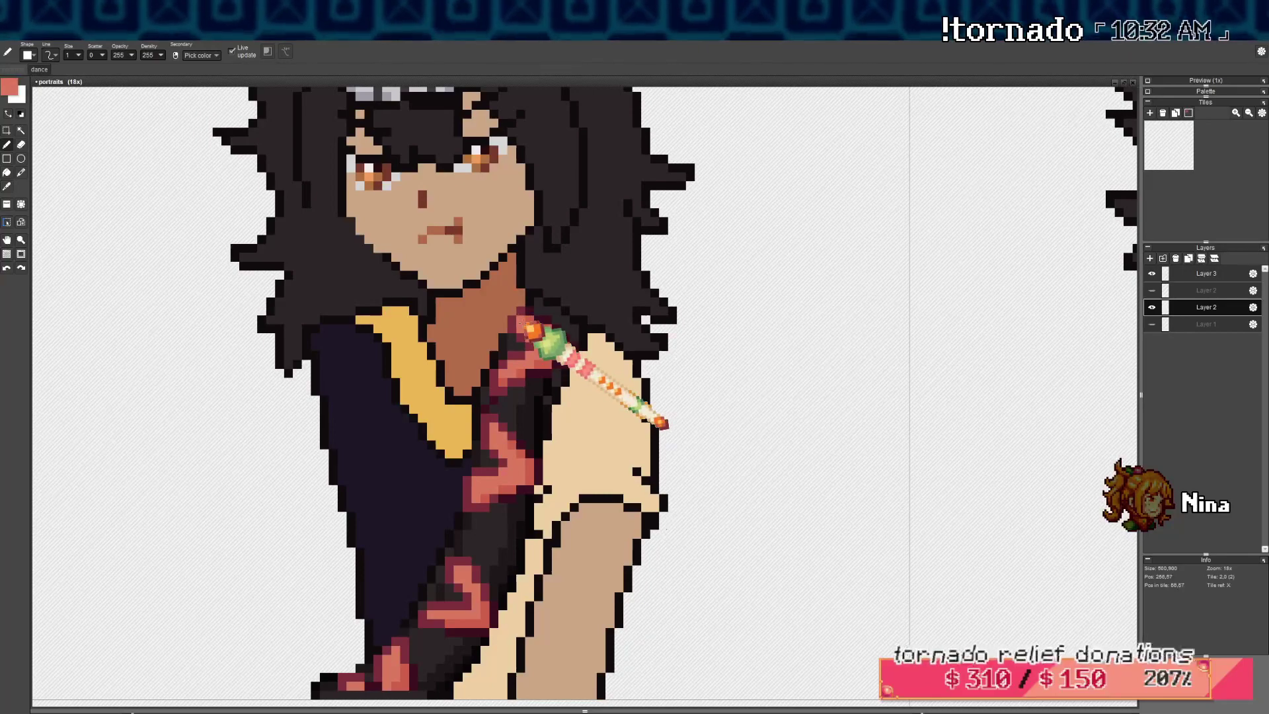
pyautogui.scroll(-4, 528, 325)
pyautogui.scroll(4, 555, 341)
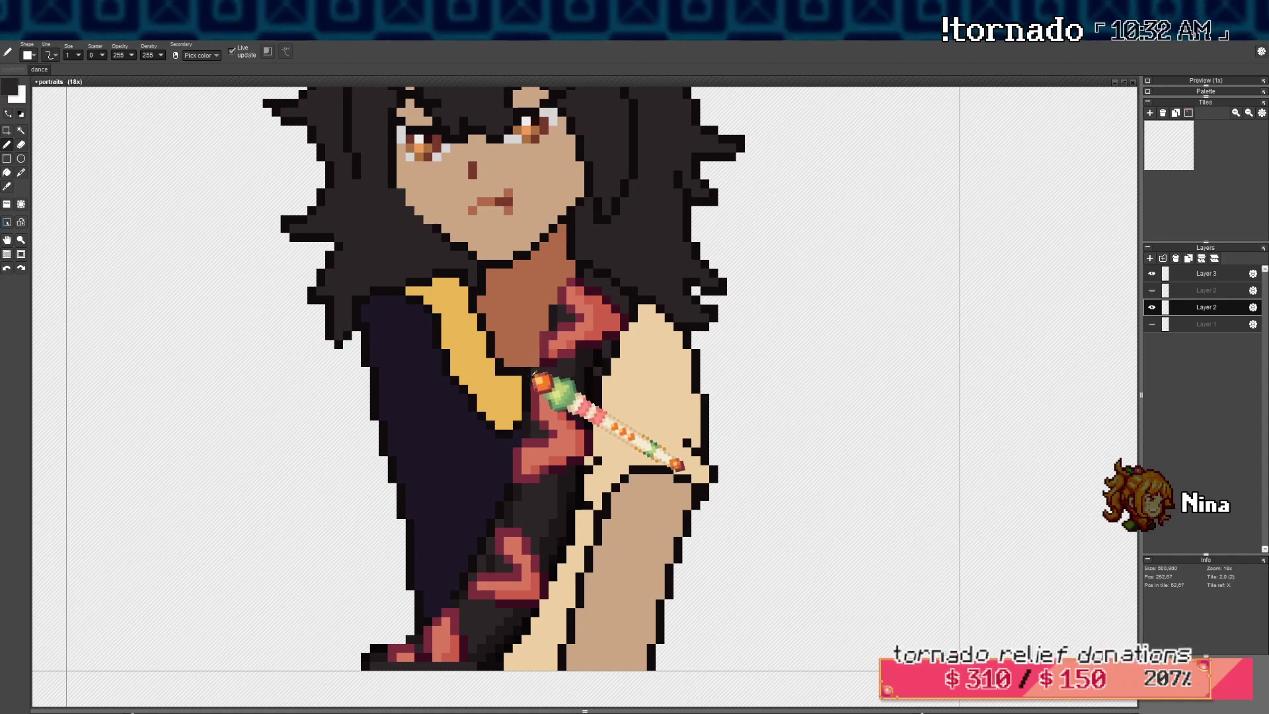
pyautogui.scroll(-5, 540, 367)
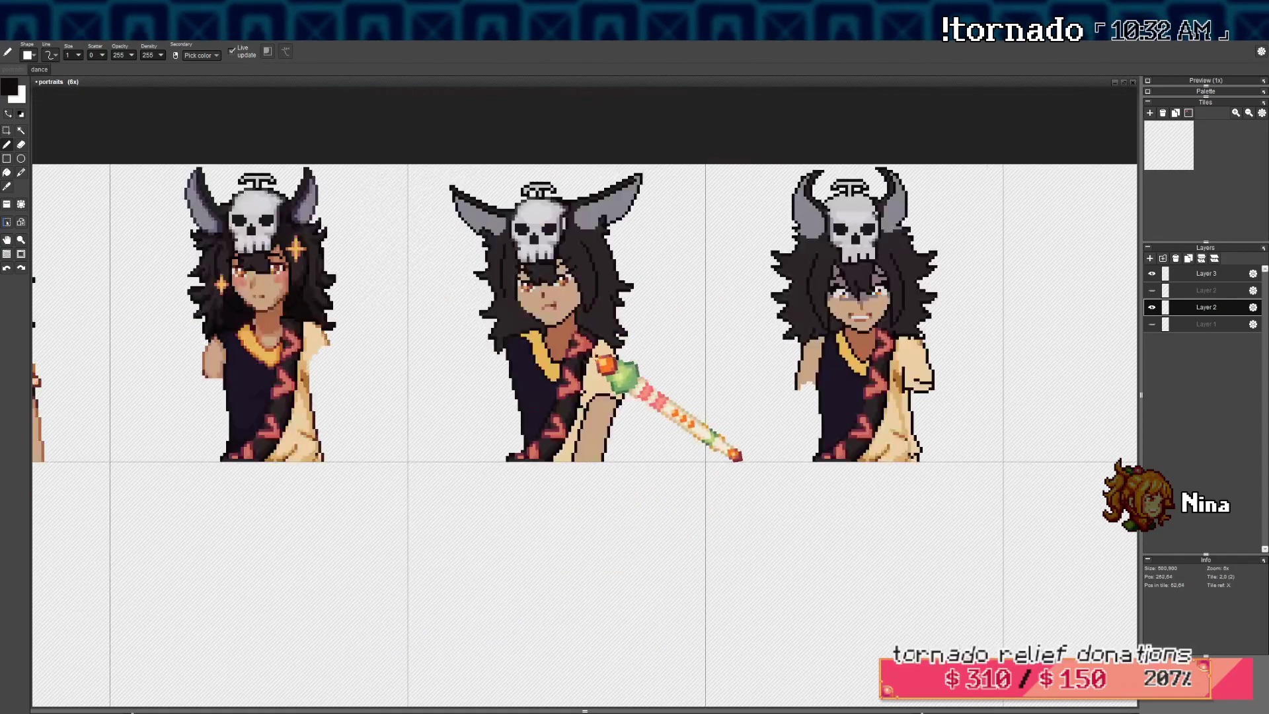
pyautogui.scroll(5, 623, 368)
pyautogui.press('b')
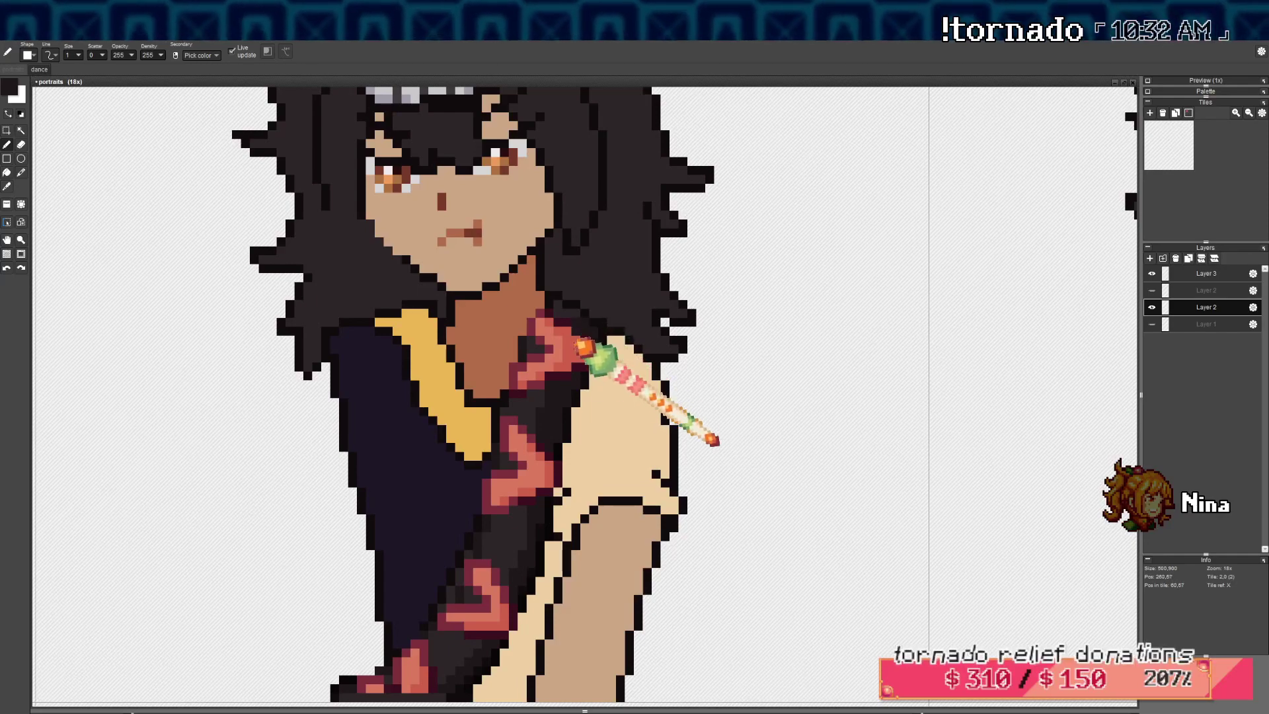
# Extend the outline of the third portrait's lower sash chevron toward the navy shirt in the pattern's dark red
pyautogui.scroll(-1, 574, 414)
pyautogui.moveTo(559, 463); pyautogui.dragTo(575, 405)
pyautogui.scroll(1, 550, 444)
pyautogui.scroll(1, 494, 491)
pyautogui.rightClick(505, 507)
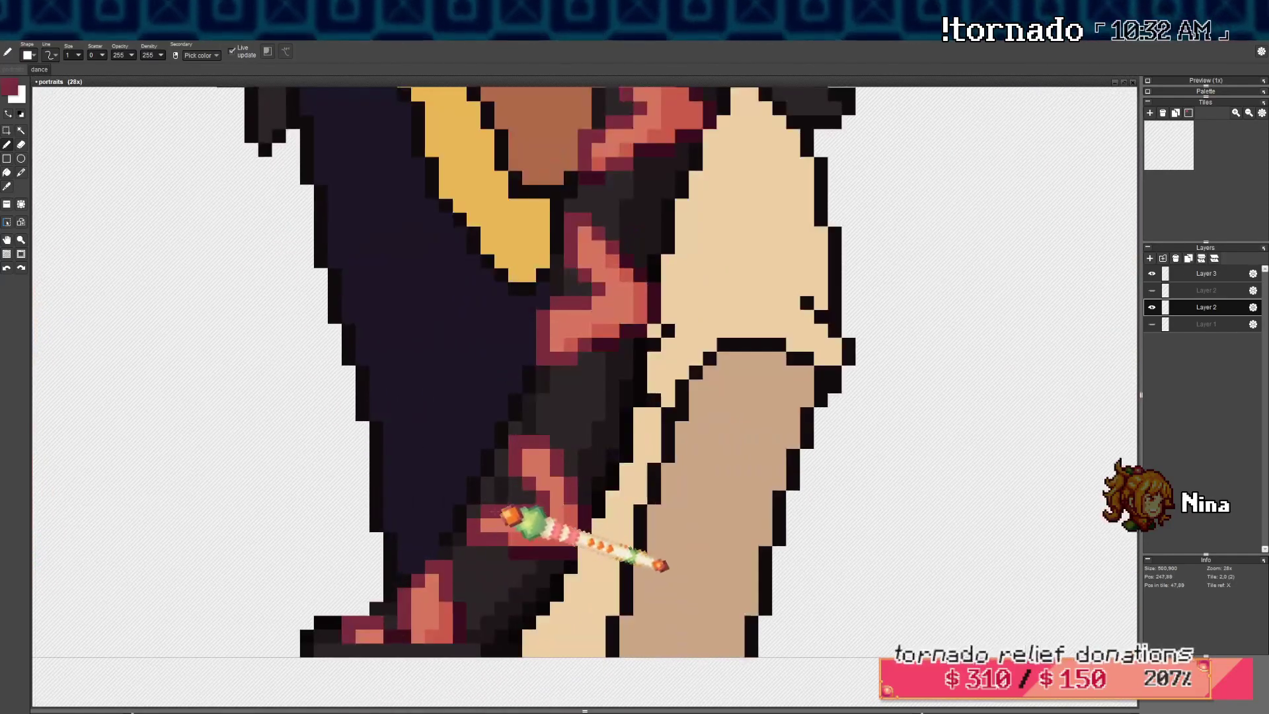
pyautogui.moveTo(475, 510)
pyautogui.mouseDown()
pyautogui.moveTo(458, 510)
pyautogui.moveTo(458, 532)
pyautogui.mouseUp()
pyautogui.moveTo(504, 451)
pyautogui.mouseDown()
pyautogui.moveTo(547, 473)
pyautogui.moveTo(526, 448)
pyautogui.moveTo(489, 527)
pyautogui.mouseUp()
# Fill the extended lower chevron with picked red tones, darken its shirt-side edge with maroon, and widen the red motif at the hem
pyautogui.rightClick(534, 463)
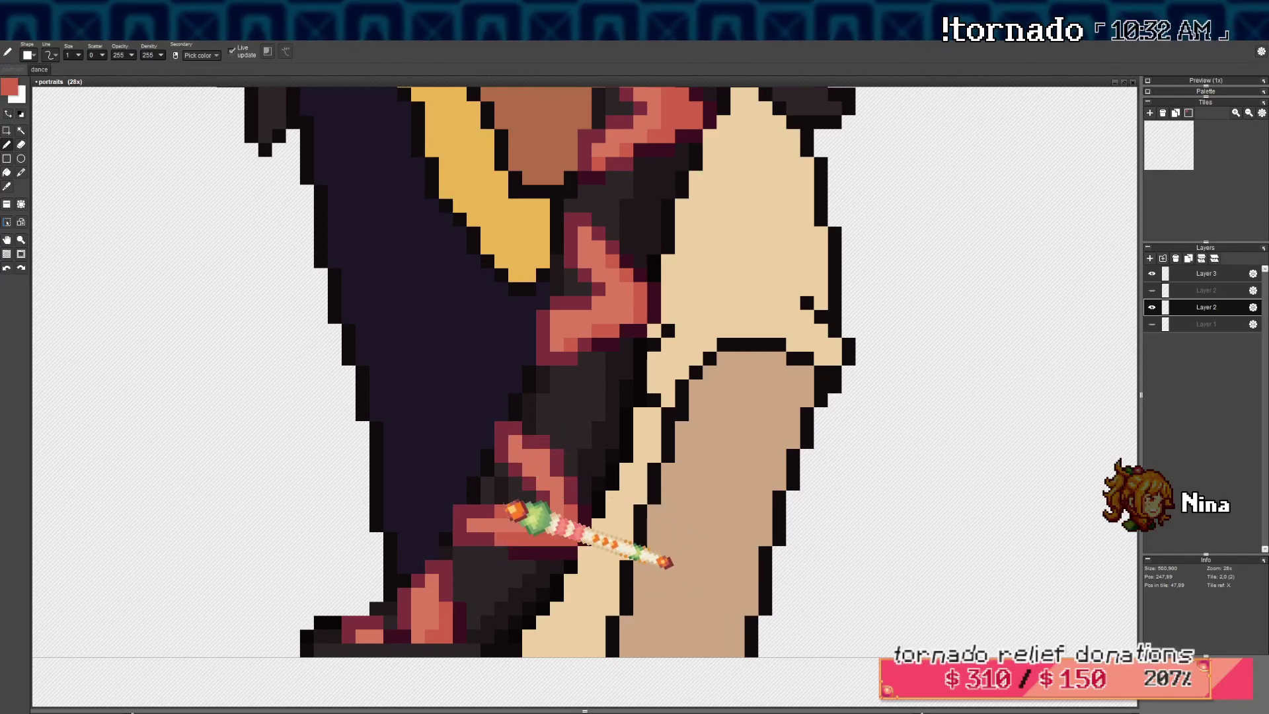
pyautogui.keyDown('alt'); pyautogui.click(455, 514); pyautogui.keyUp('alt')
pyautogui.moveTo(457, 512); pyautogui.dragTo(457, 524)
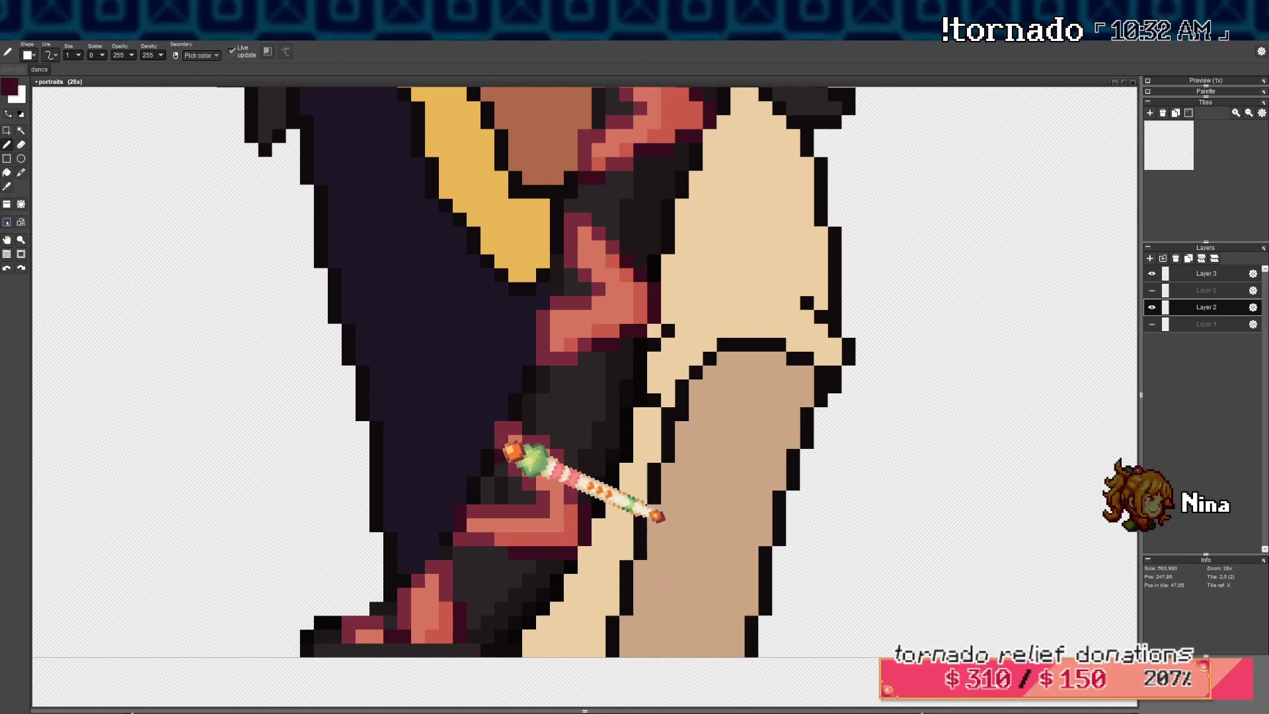
pyautogui.moveTo(501, 443); pyautogui.dragTo(500, 428)
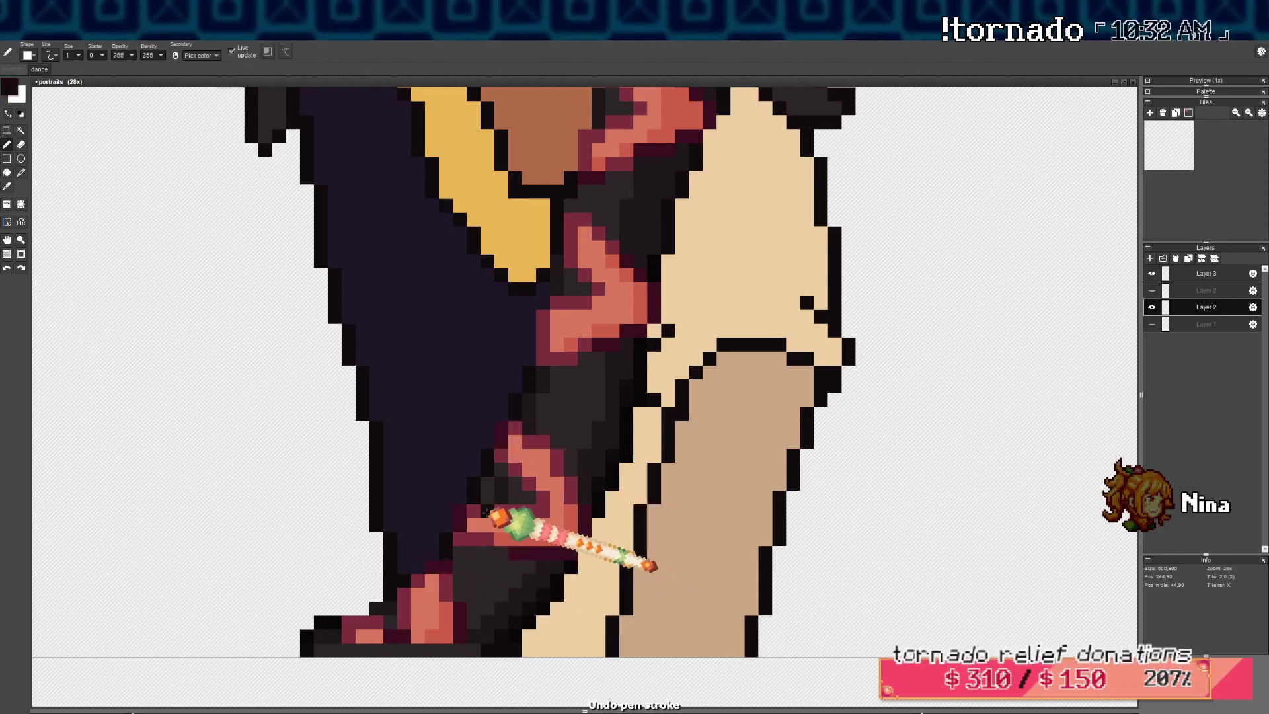
pyautogui.scroll(-2, 496, 524)
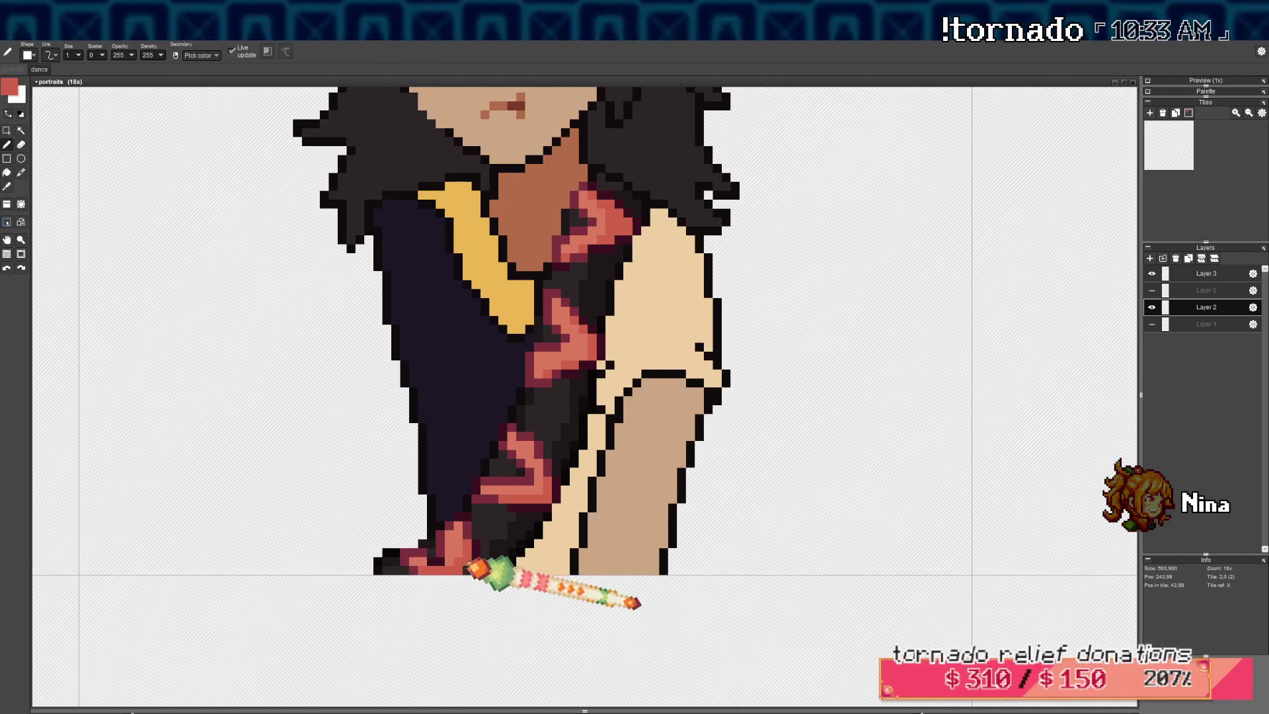
pyautogui.scroll(-4, 453, 559)
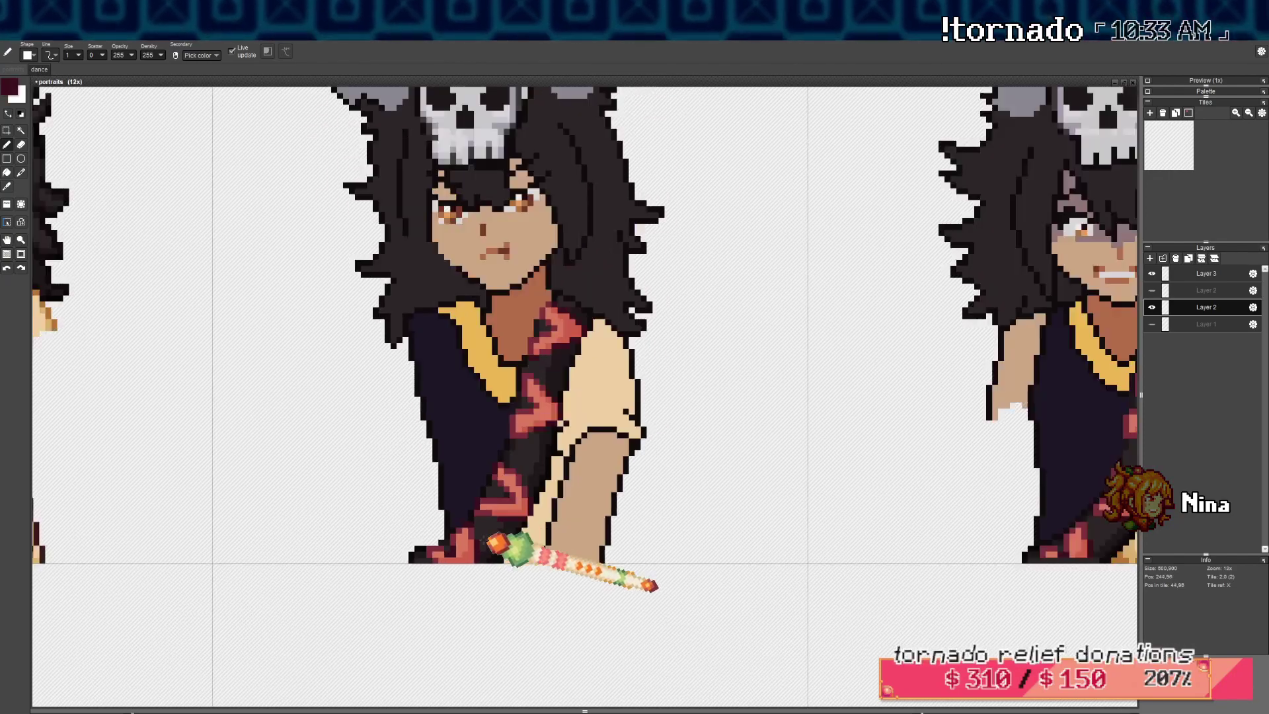
pyautogui.scroll(4, 436, 538)
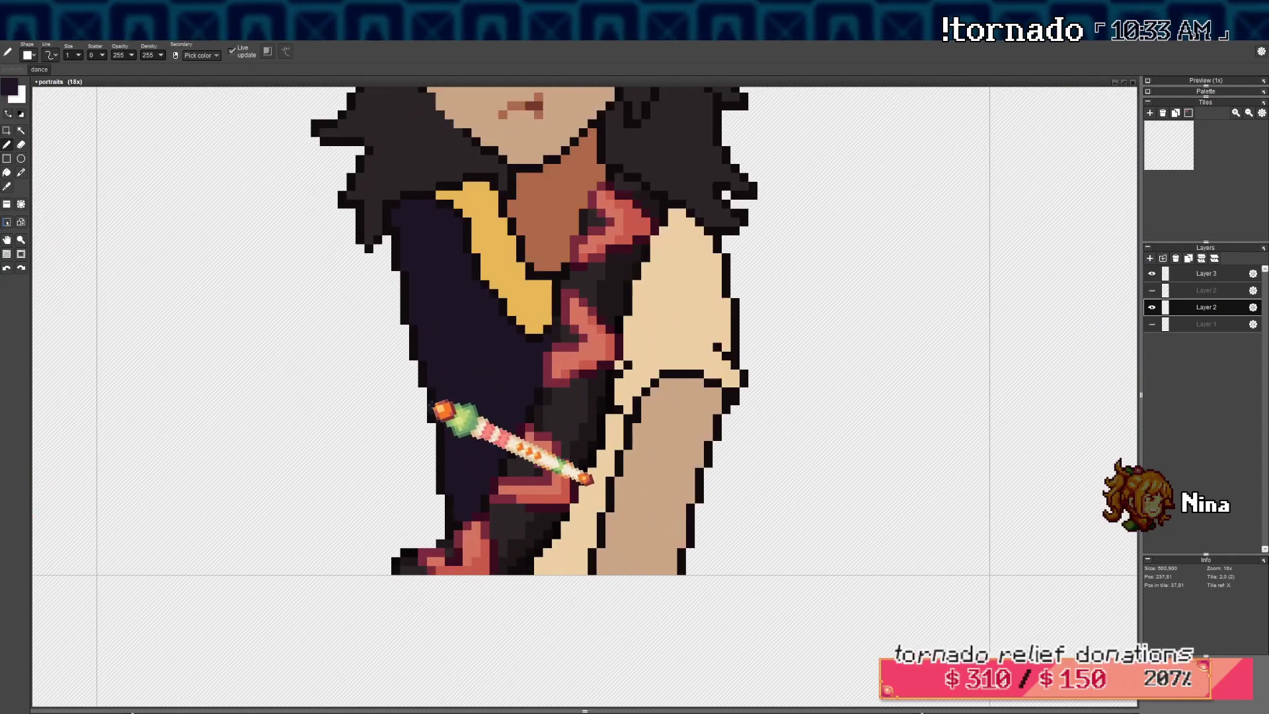
# Compare the third portrait with its hidden raised-arm layer and extend the lower outer edge of the navy shirt
pyautogui.click(1152, 290)
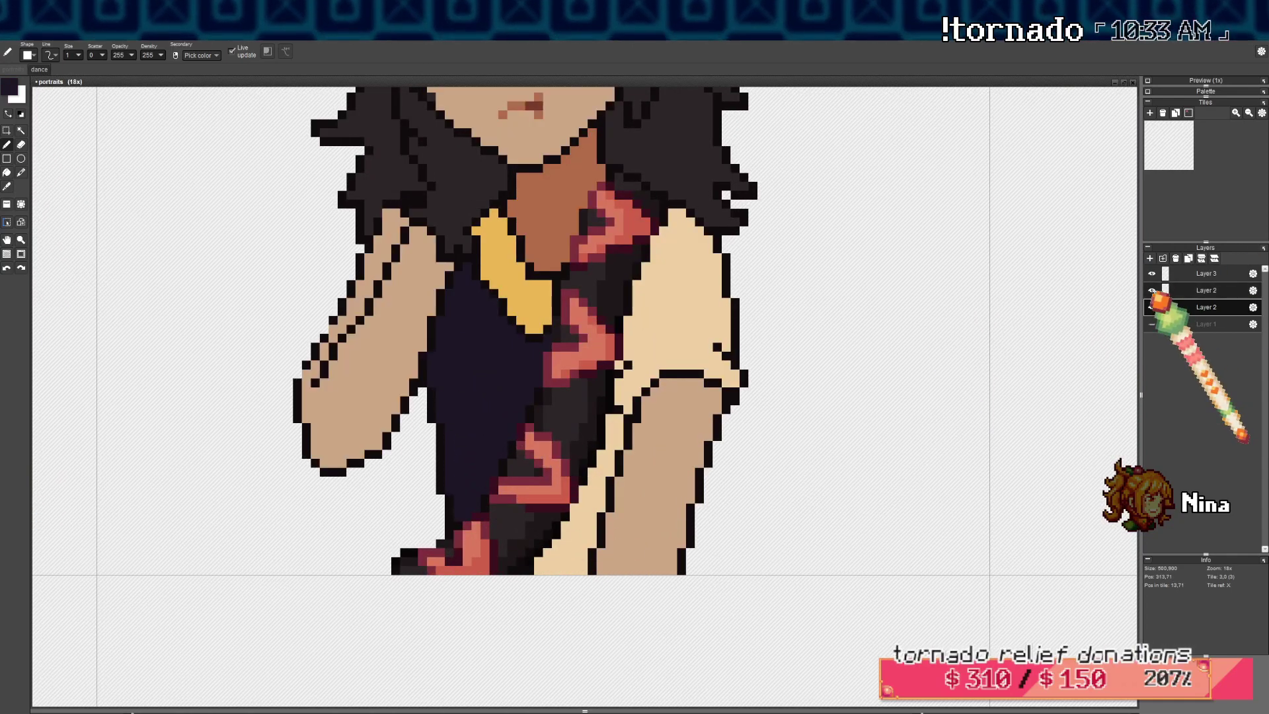
pyautogui.click(1152, 291)
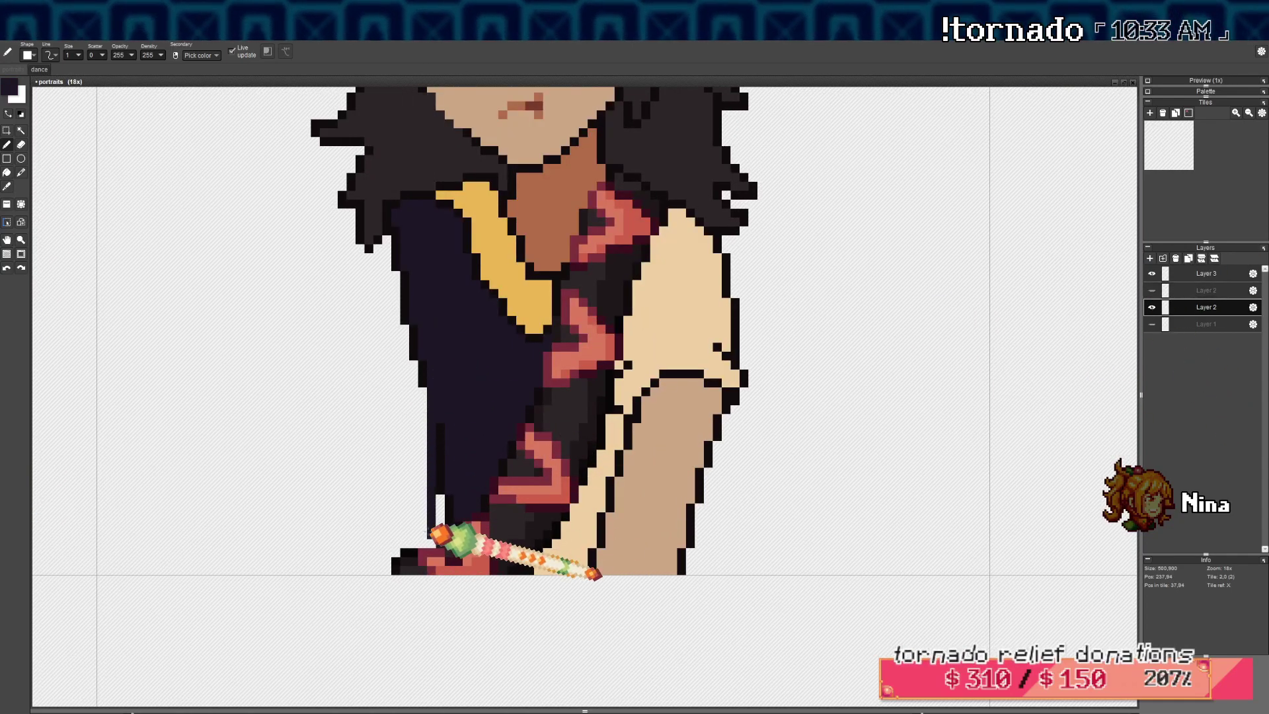
pyautogui.moveTo(450, 534)
pyautogui.mouseDown()
pyautogui.moveTo(437, 415)
pyautogui.moveTo(414, 445)
pyautogui.mouseUp()
pyautogui.hotkey('ctrl', 'z')
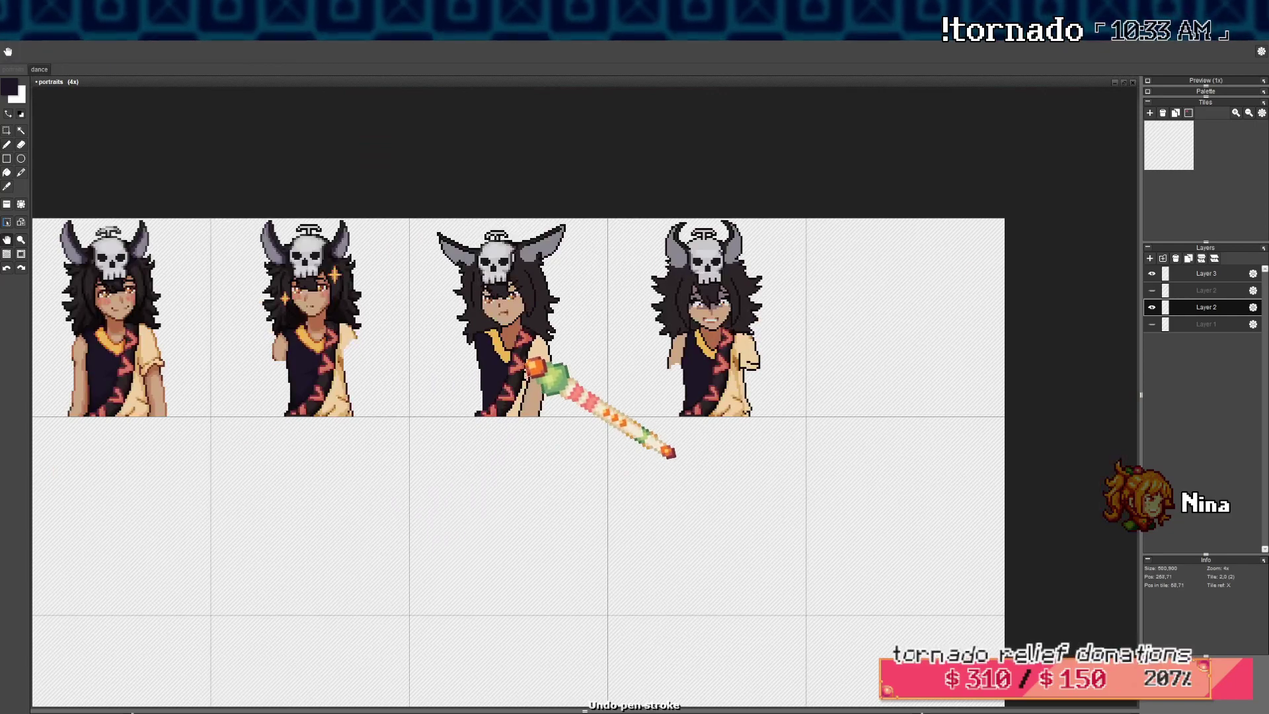
pyautogui.scroll(5, 668, 452)
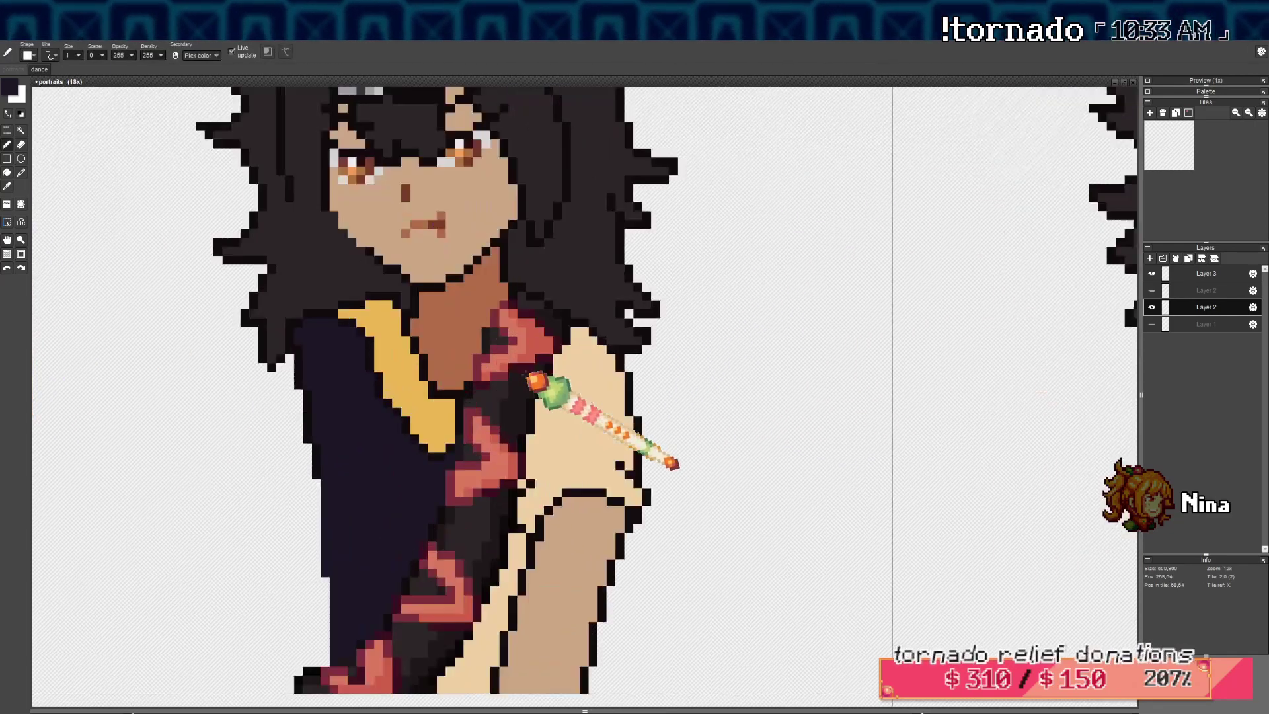
pyautogui.scroll(2, 535, 381)
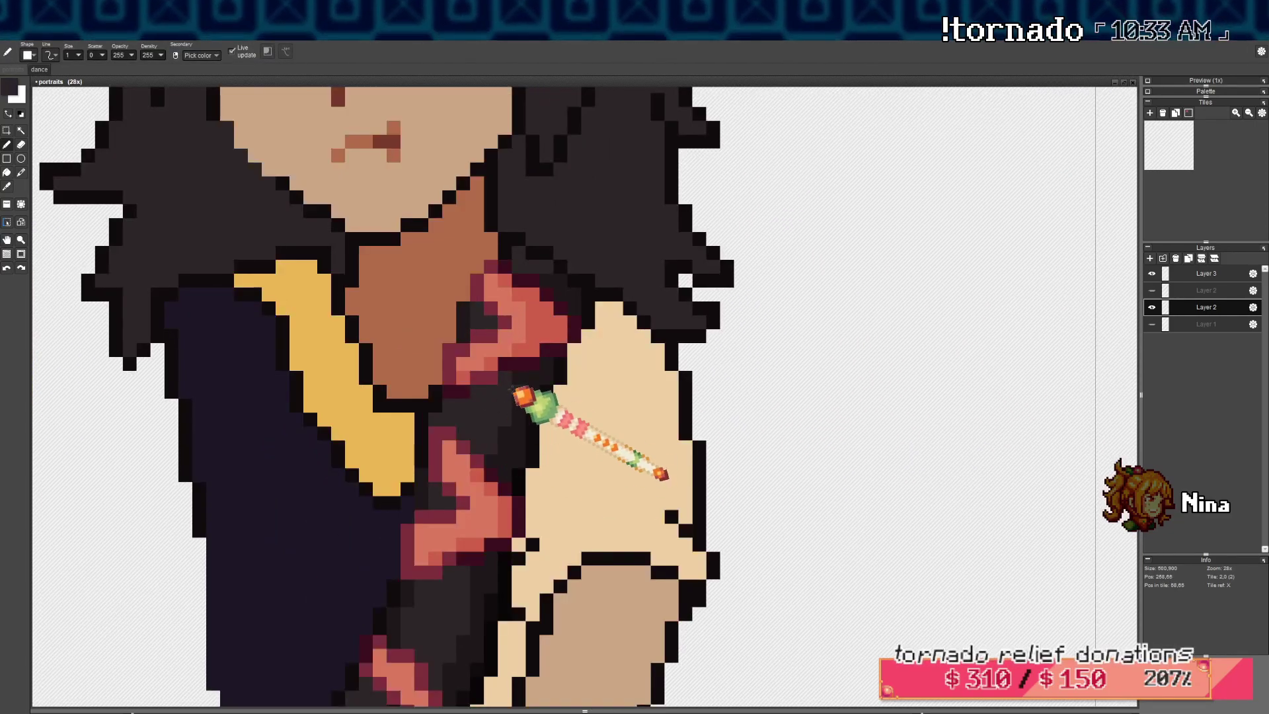
pyautogui.scroll(-3, 522, 395)
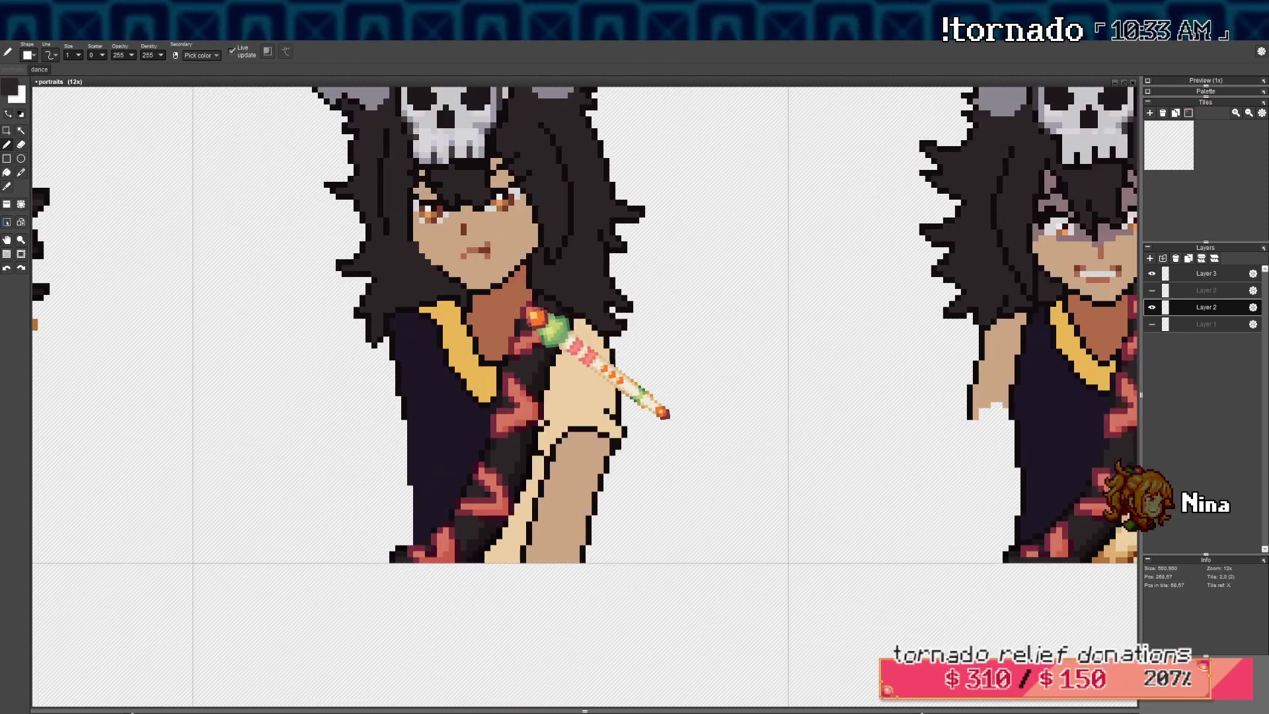
# Check the third portrait's sash and shirt against the other portraits and save the portraits file
pyautogui.scroll(-2, 721, 341)
pyautogui.scroll(2, 628, 334)
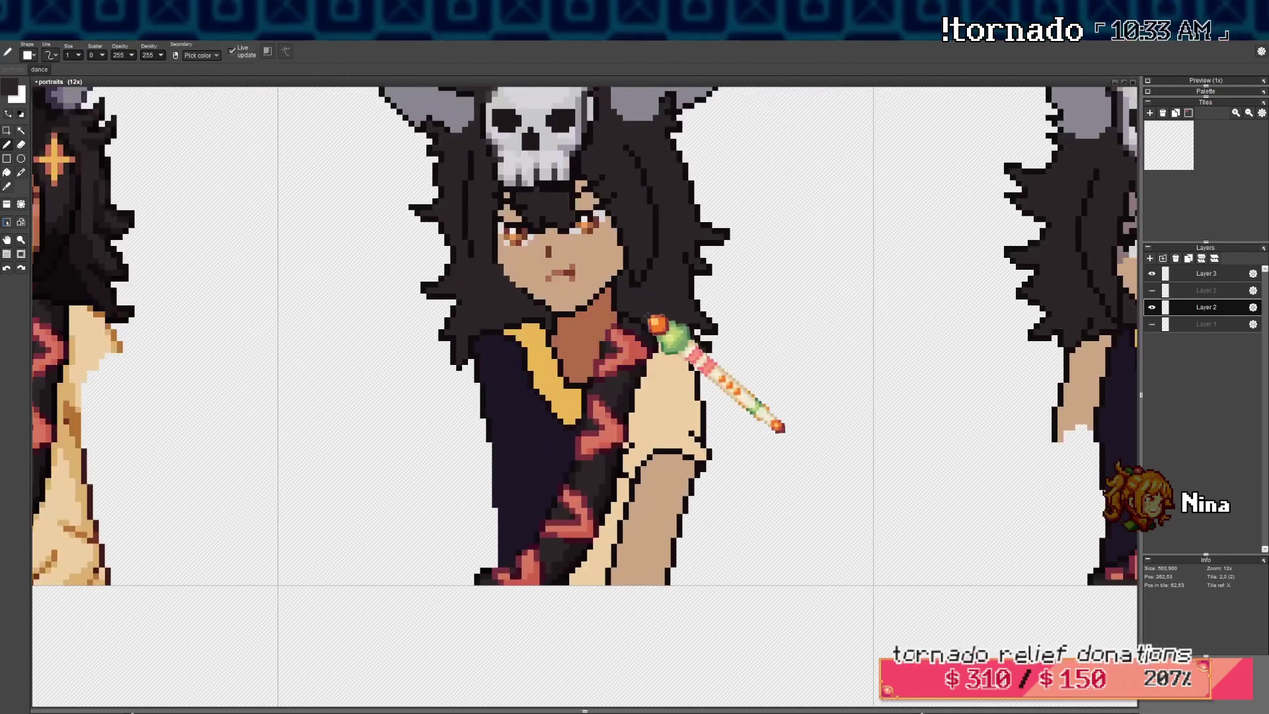
pyautogui.scroll(1, 664, 360)
pyautogui.scroll(-4, 695, 341)
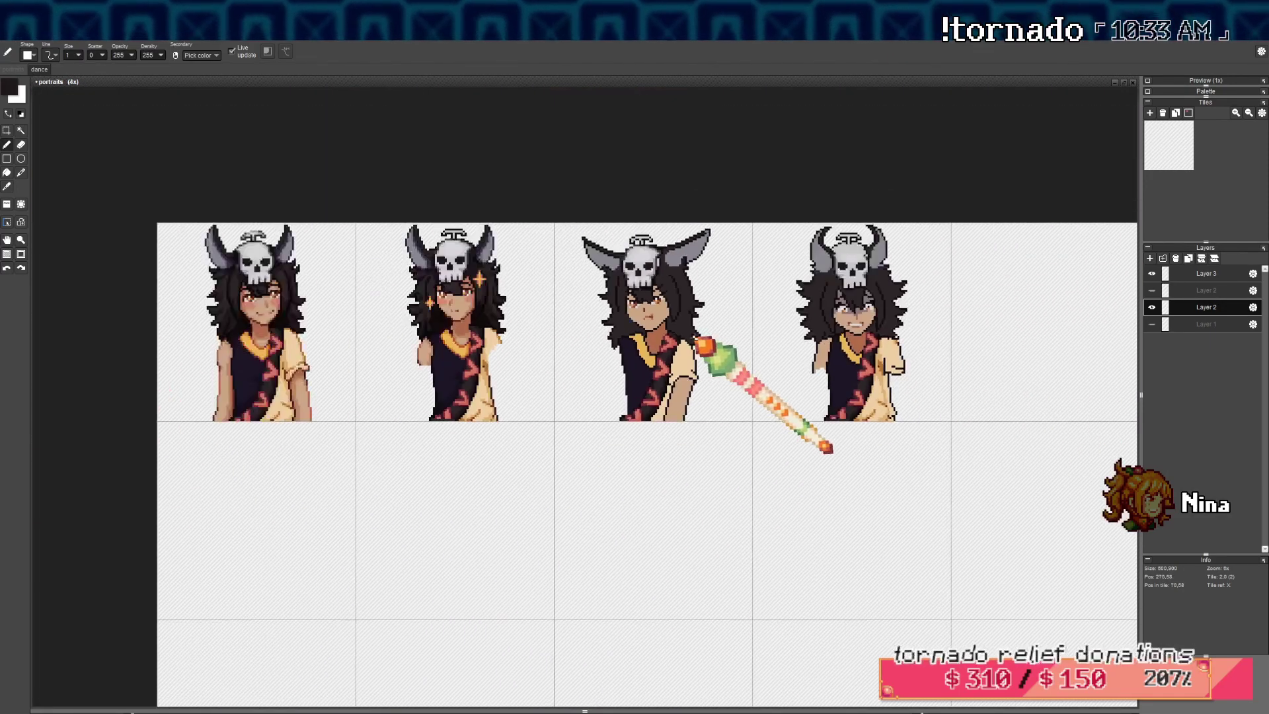
pyautogui.hotkey('ctrl', 's')
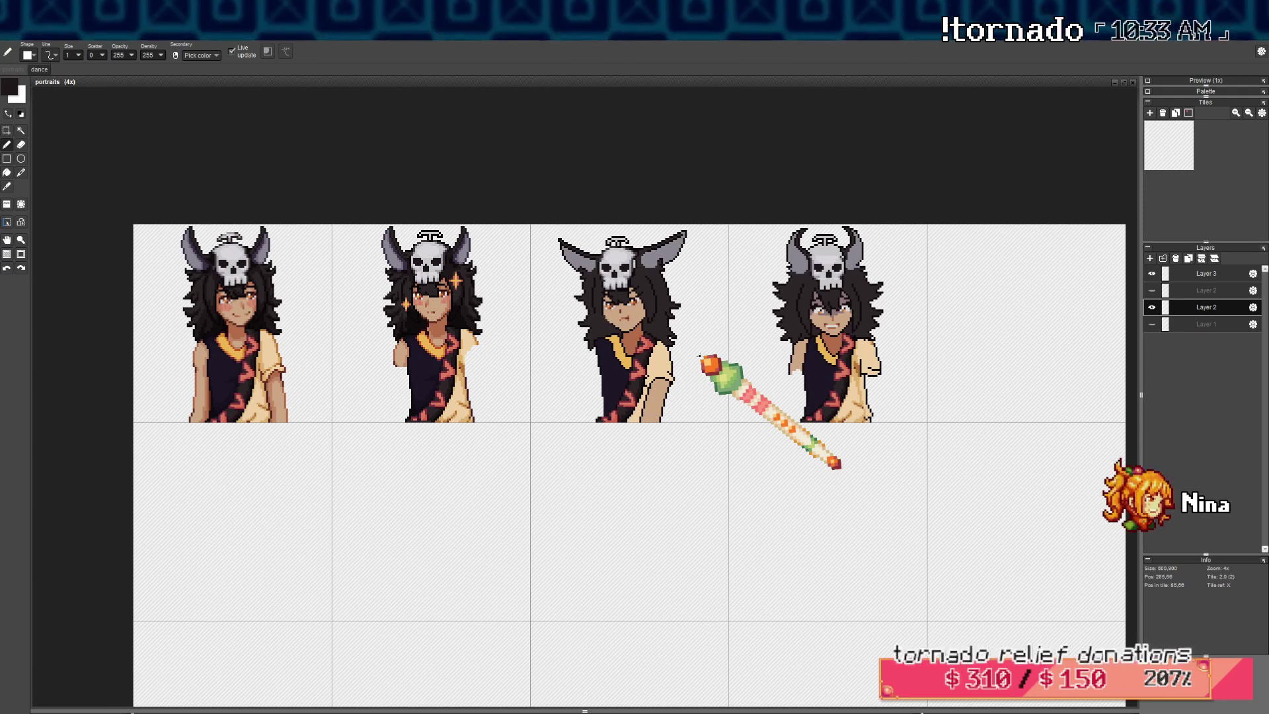
# Show the hidden raised-arm layer to review all four portraits with their arms, and save portraits.pyxel again
pyautogui.click(1152, 290)
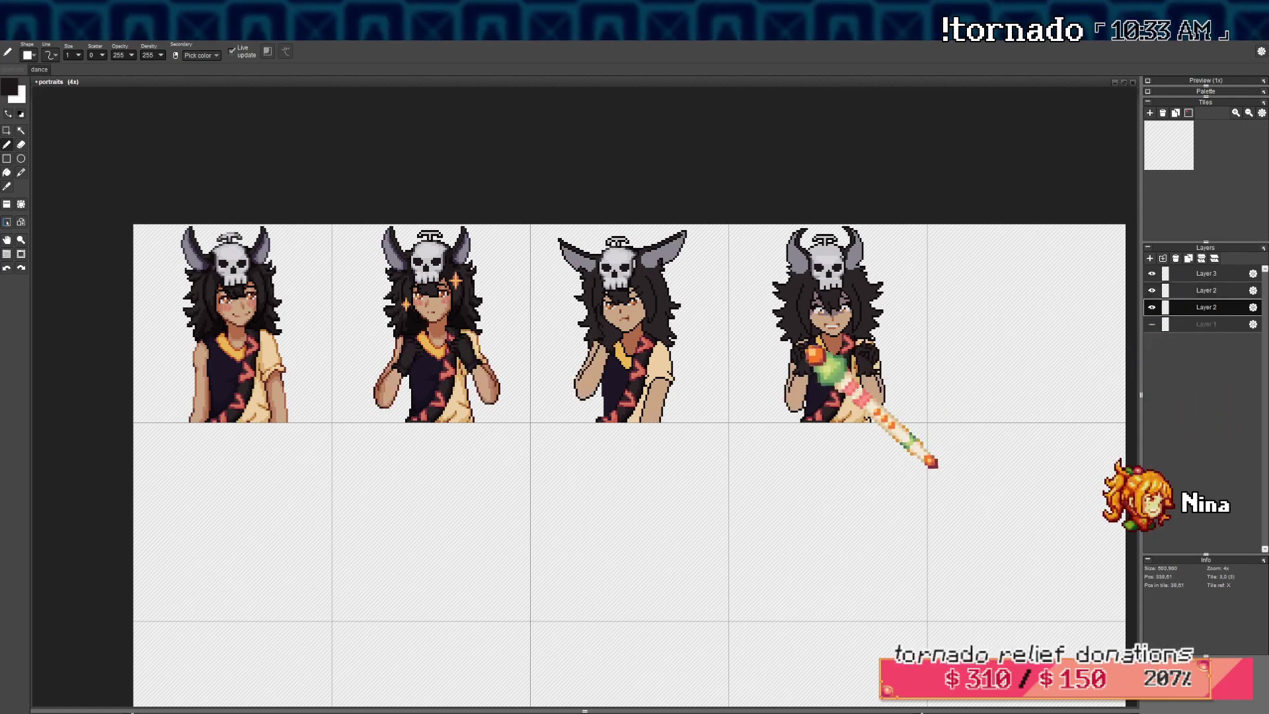
pyautogui.moveTo(825, 370); pyautogui.dragTo(849, 360)
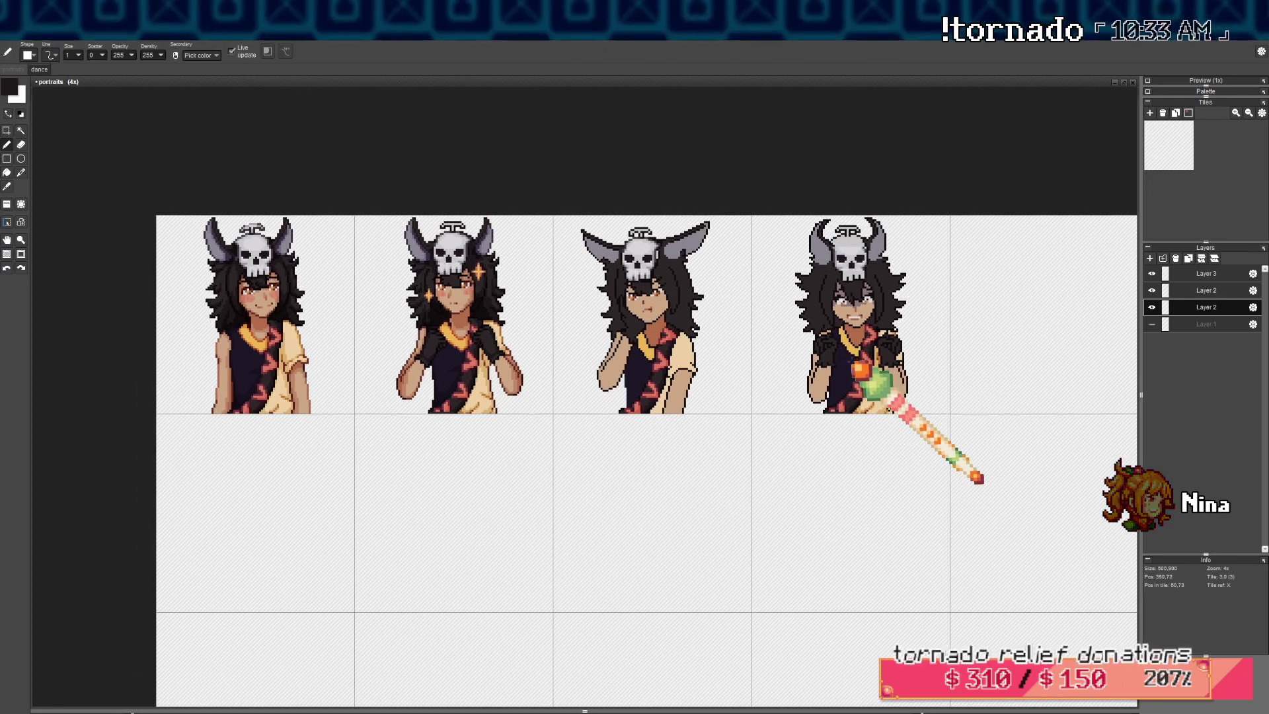
pyautogui.scroll(-1, 859, 373)
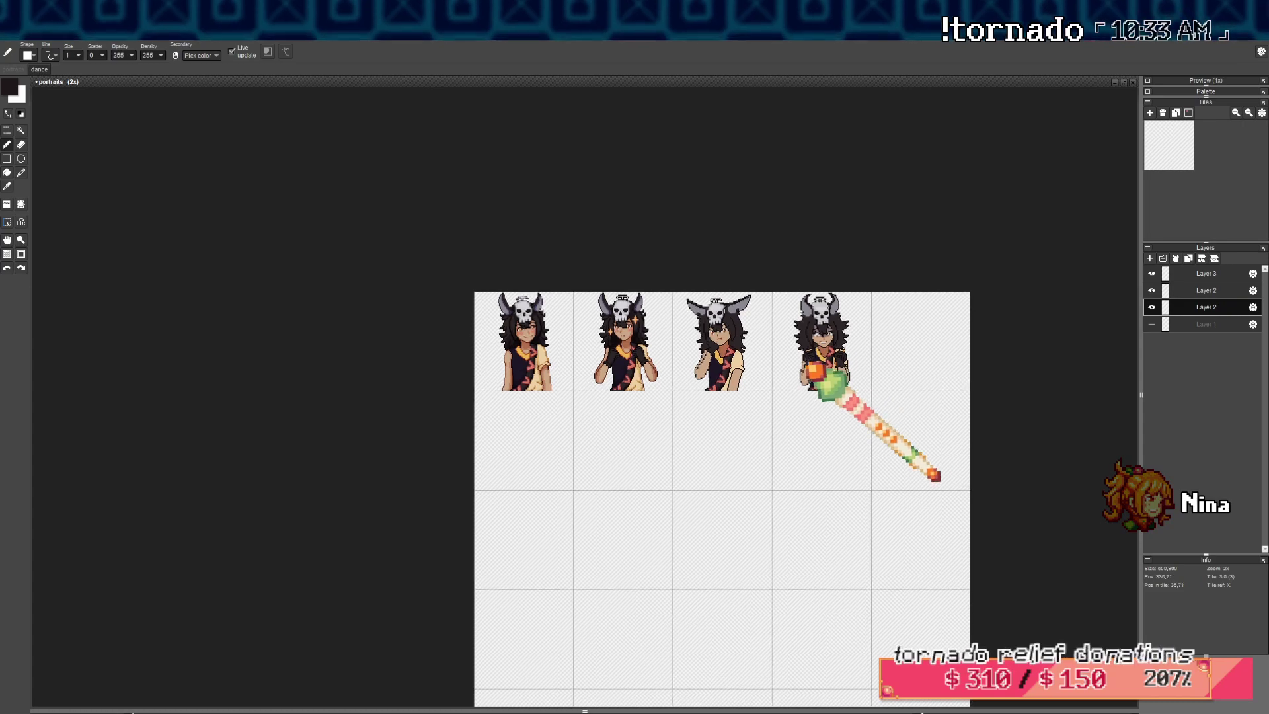
pyautogui.scroll(1, 823, 376)
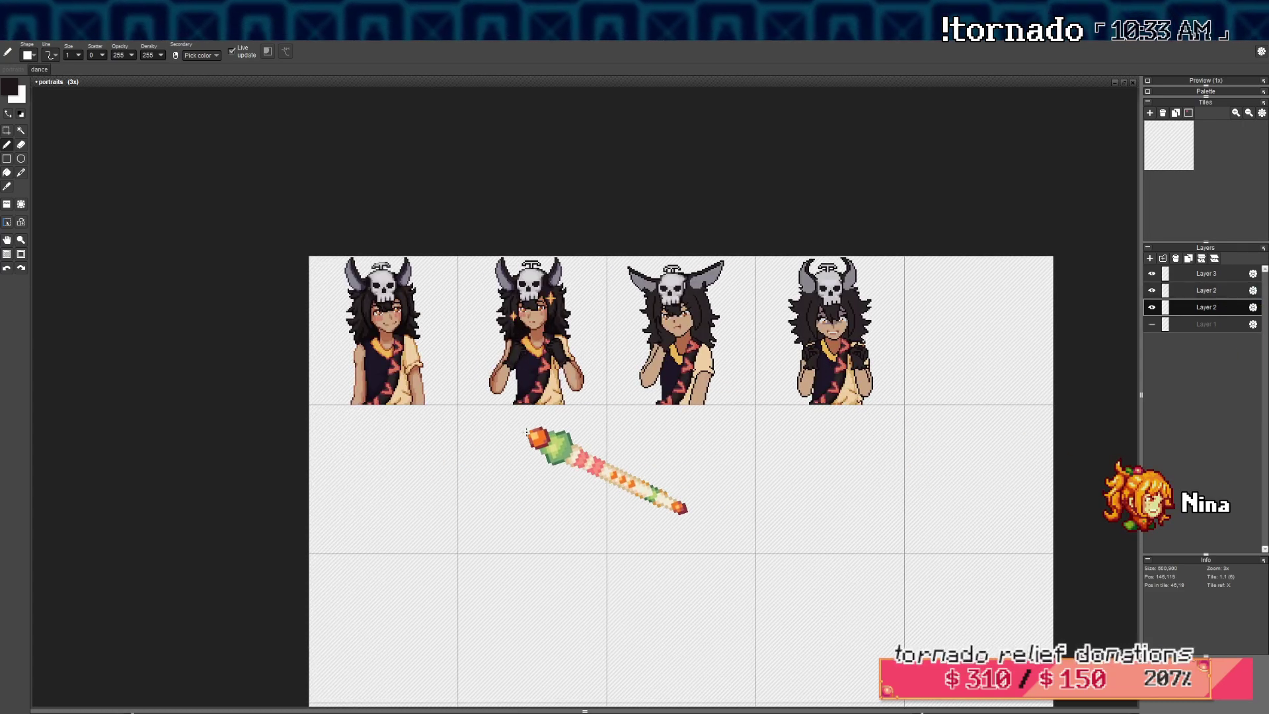
pyautogui.hotkey('ctrl', 's')
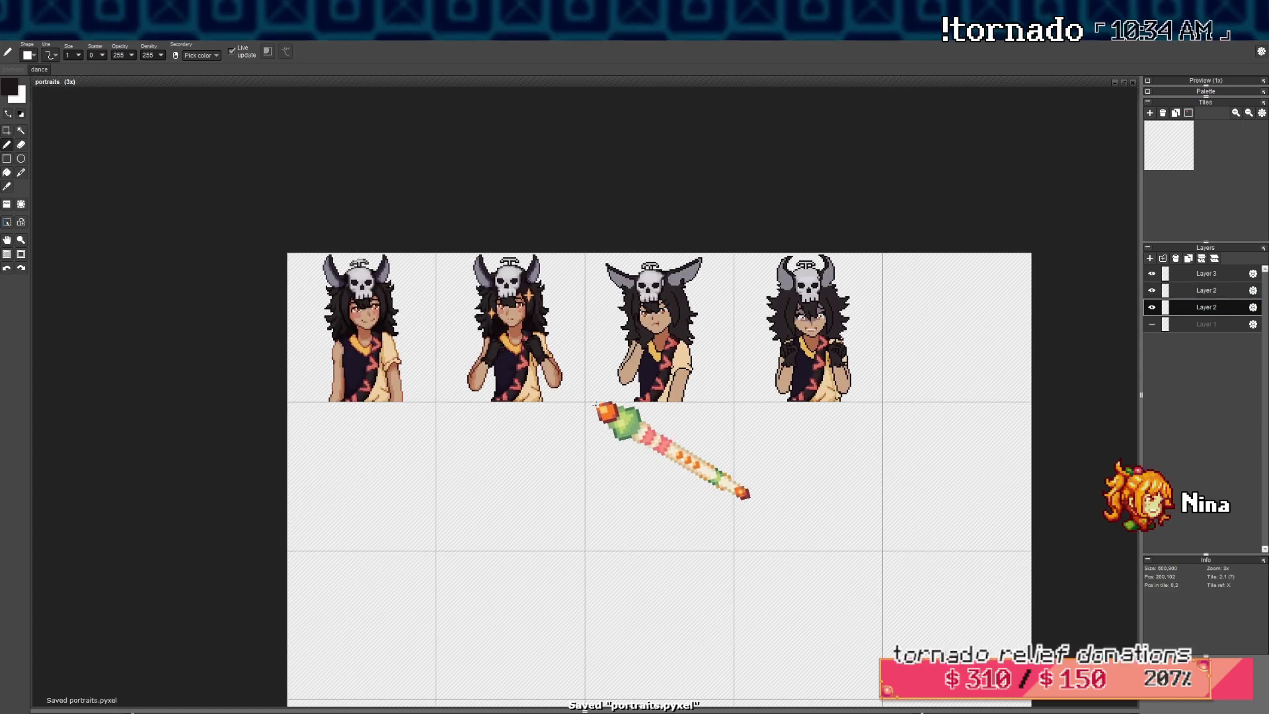
pyautogui.scroll(1, 611, 411)
pyautogui.moveTo(620, 409); pyautogui.dragTo(586, 420)
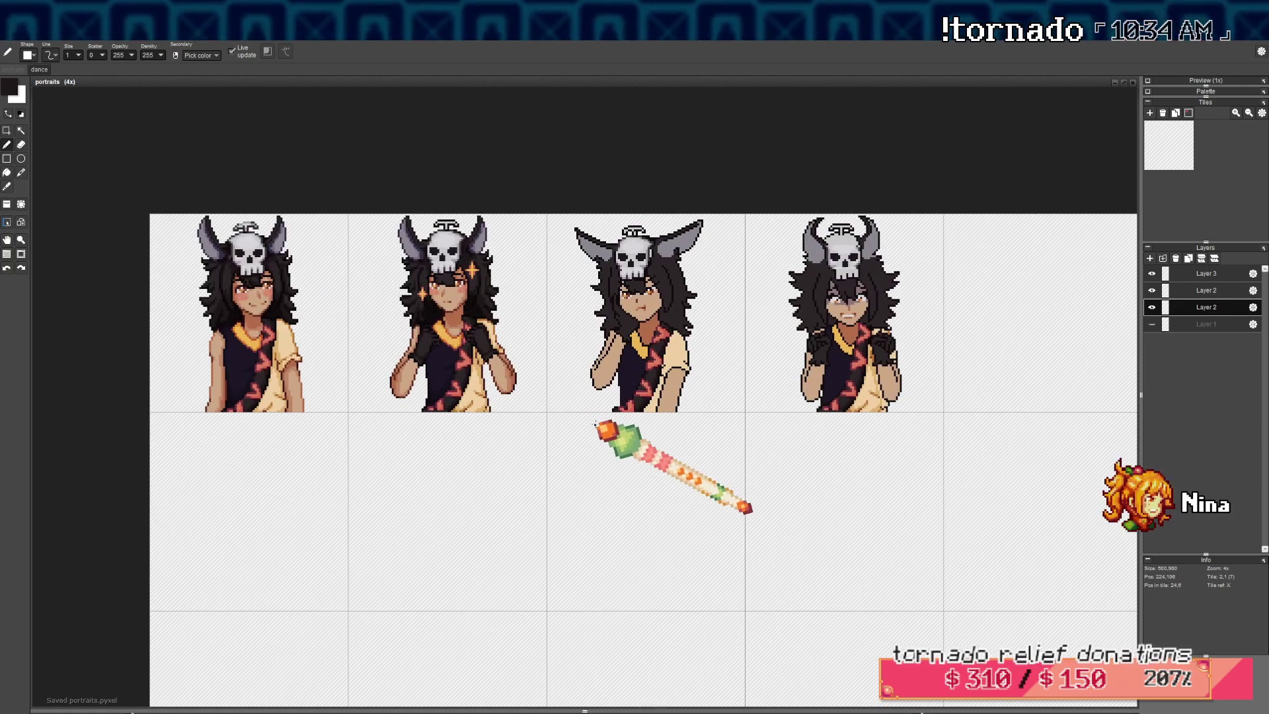